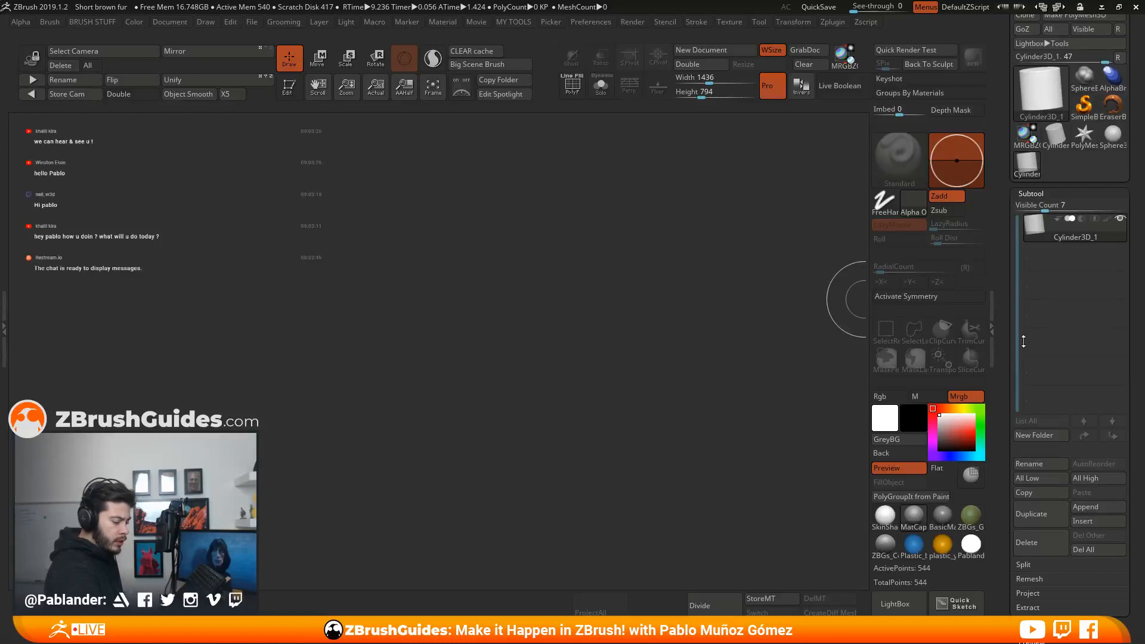
Place a Sphere3D on the empty canvas and enter Edit mode.
{"action": "left_click", "coordinate": [1108, 143]}
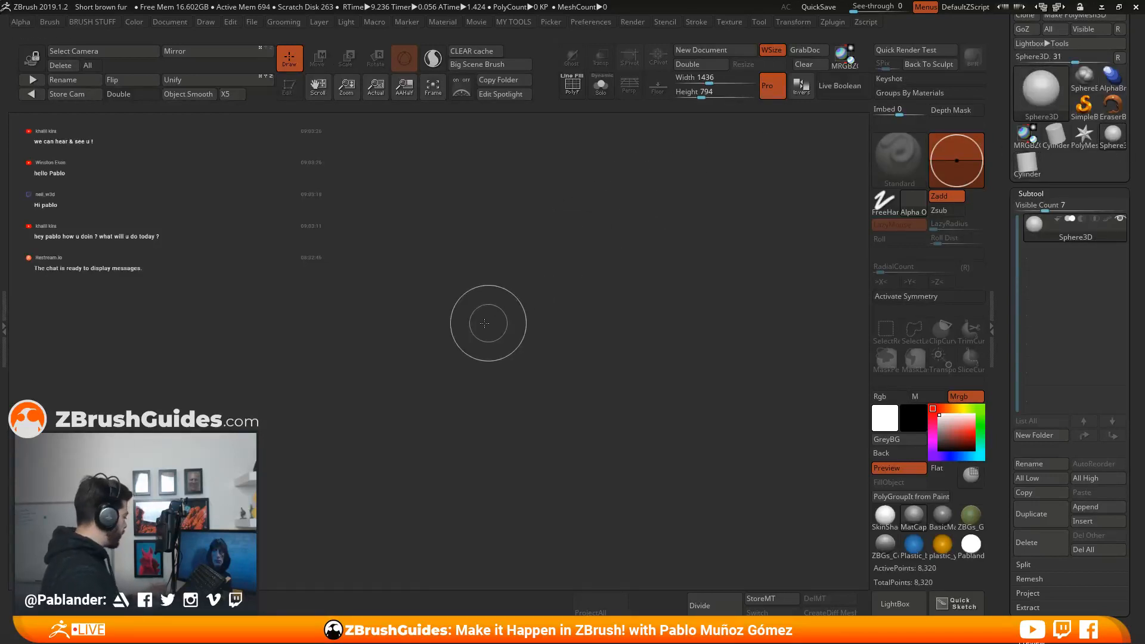
{"action": "left_click_drag", "start_coordinate": [450, 301], "coordinate": [449, 377]}
{"action": "key", "text": "t"}
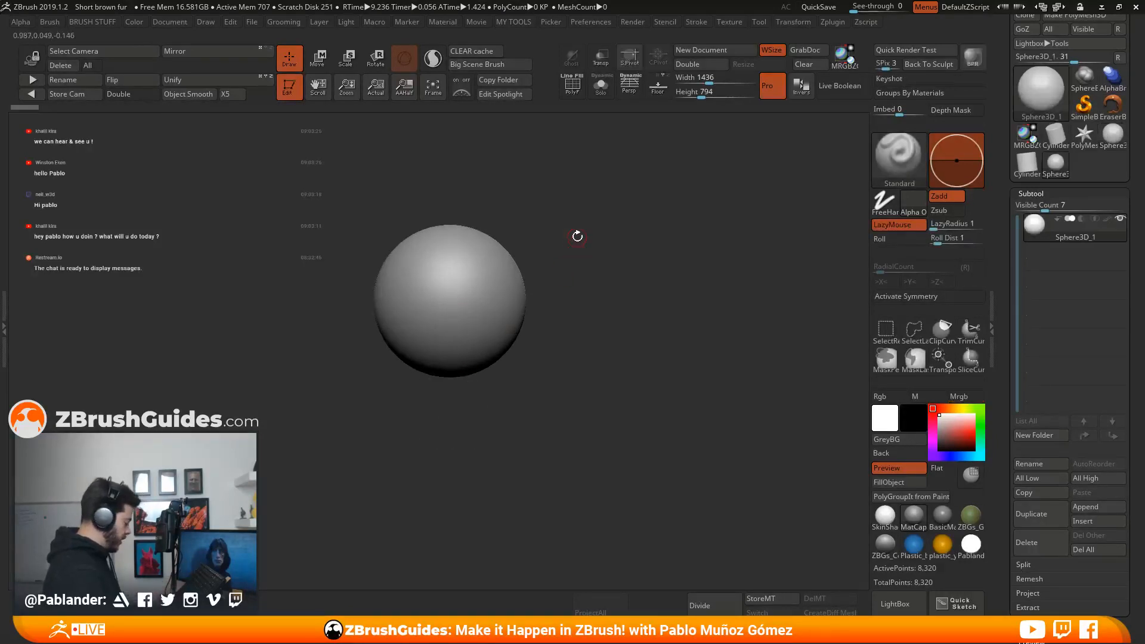
{"action": "left_click_drag", "start_coordinate": [578, 169], "coordinate": [591, 212], "text": "alt"}
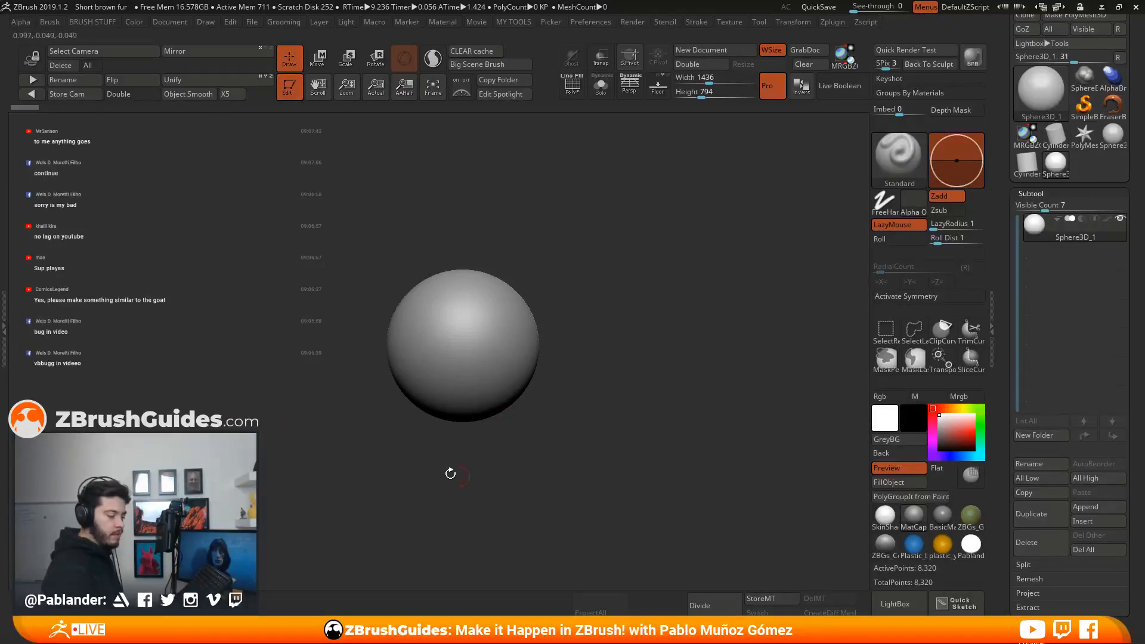
Replace the sphere with a Cylinder3D converted to a PolyMesh3D, and face it from the side.
{"action": "scroll", "coordinate": [1033, 227], "scroll_direction": "up", "scroll_amount": 3}
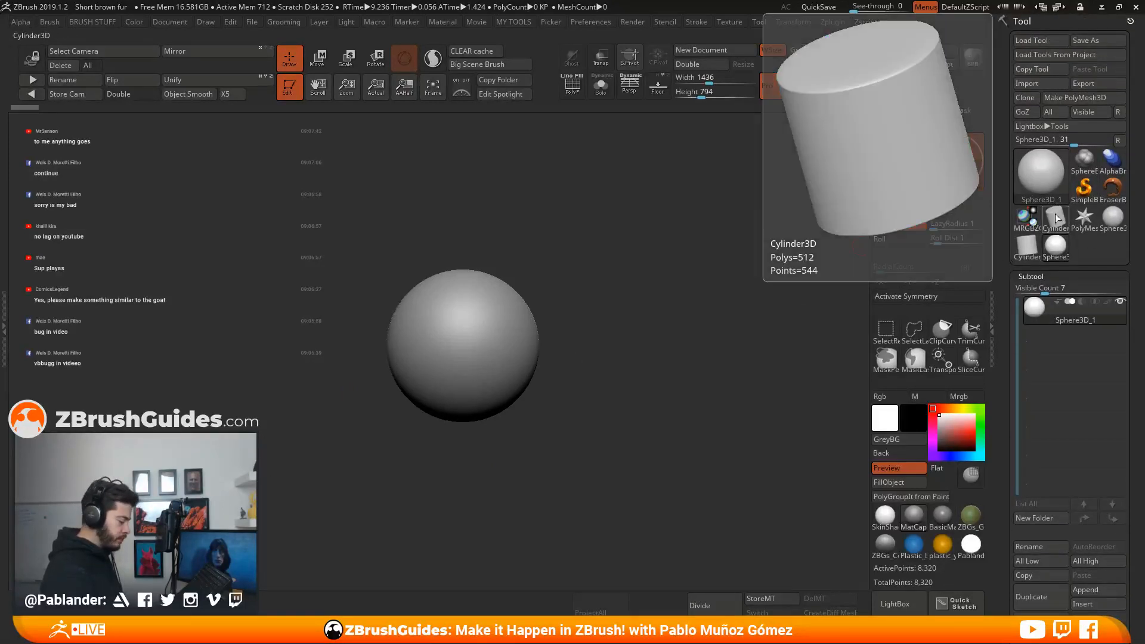
{"action": "left_click", "coordinate": [1054, 213]}
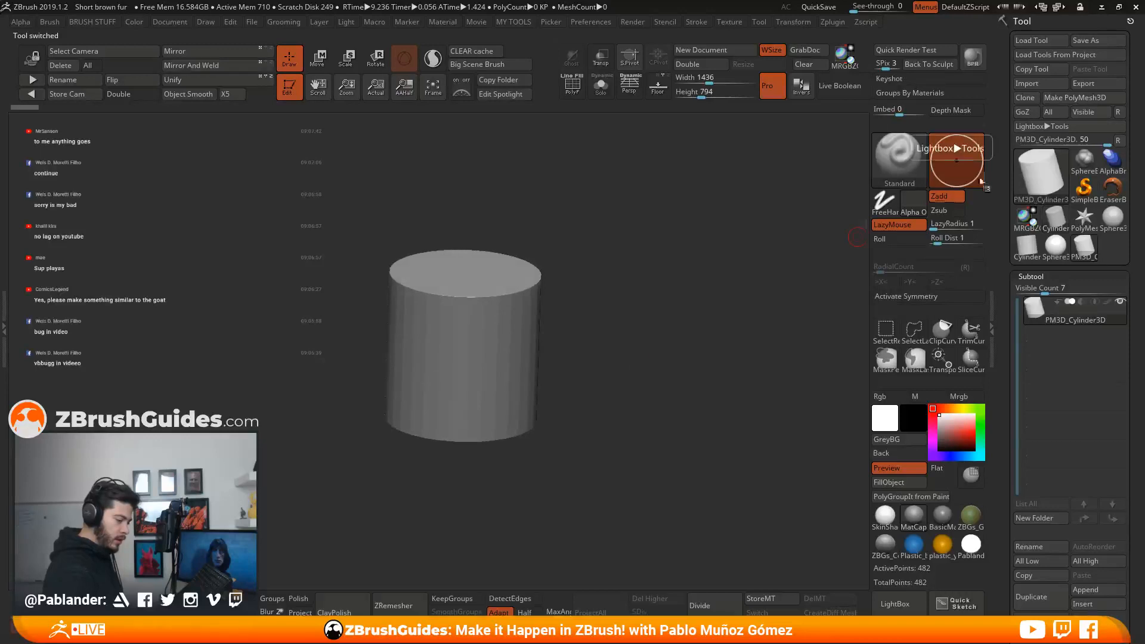
{"action": "left_click_drag", "start_coordinate": [637, 306], "coordinate": [609, 307]}
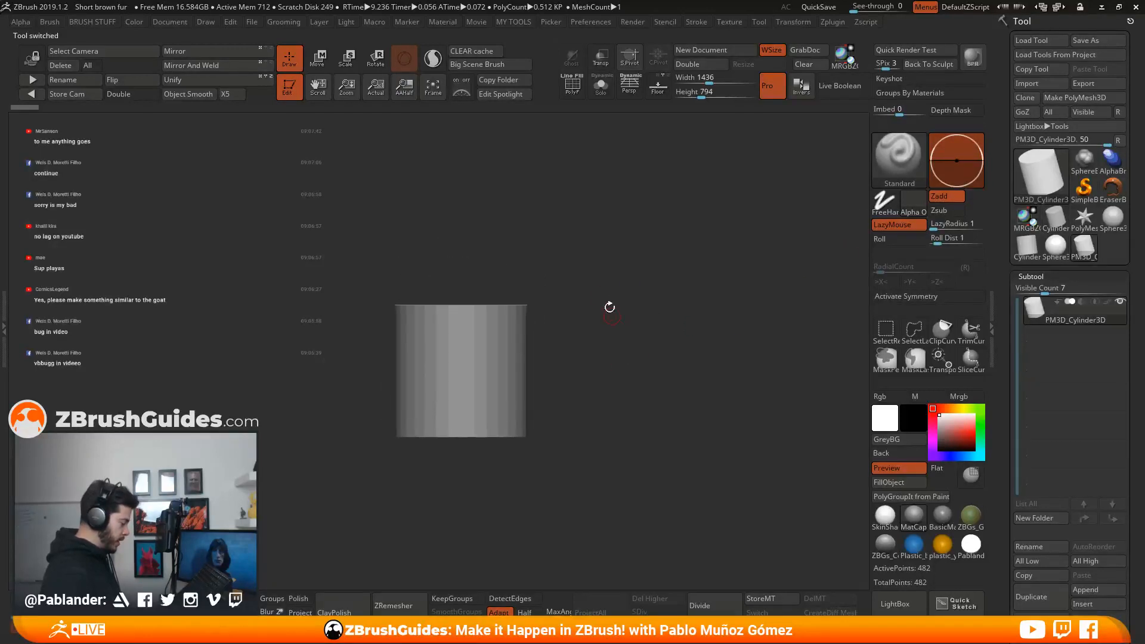
Stretch the cylinder along its Y axis to almost twice its height and return to Draw mode.
{"action": "key", "text": "w"}
{"action": "left_click_drag", "start_coordinate": [462, 319], "coordinate": [463, 284]}
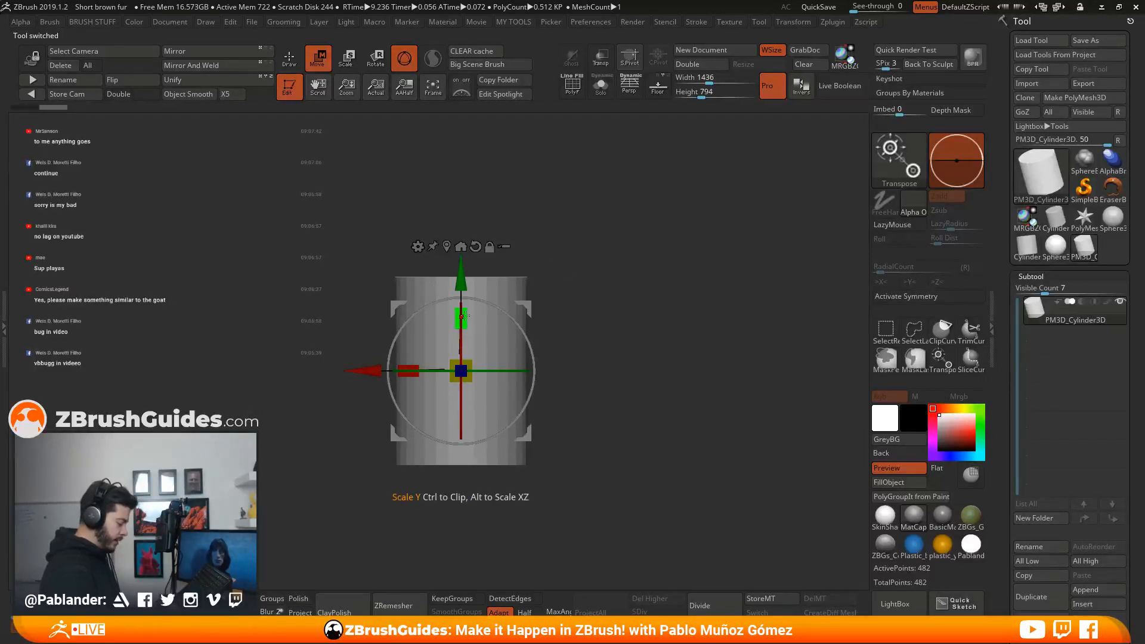
{"action": "left_click_drag", "start_coordinate": [567, 253], "coordinate": [648, 241]}
{"action": "left_click_drag", "start_coordinate": [465, 316], "coordinate": [467, 296]}
{"action": "mouse_move", "coordinate": [624, 310]}
{"action": "left_mouse_down", "text": "alt"}
{"action": "mouse_move", "coordinate": [626, 284]}
{"action": "mouse_move", "coordinate": [637, 403]}
{"action": "left_mouse_up", "text": "alt"}
{"action": "left_click", "coordinate": [282, 68]}
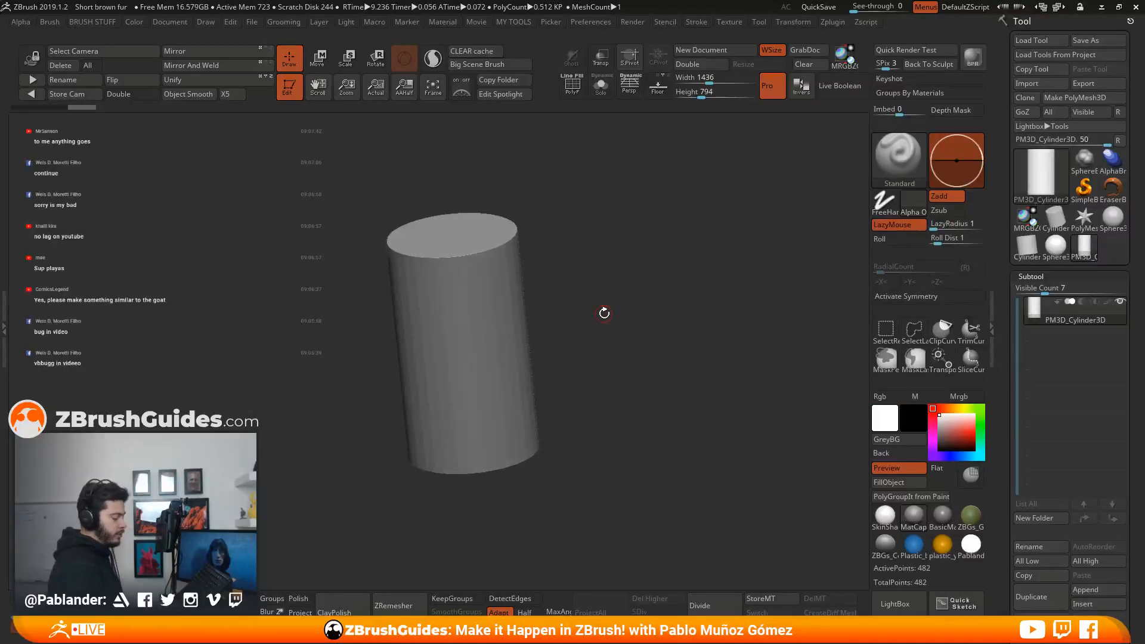
Remesh the stretched cylinder with DynaMesh into a dense, even grid and show its PolyFrame.
{"action": "left_click_drag", "start_coordinate": [604, 313], "coordinate": [614, 310], "text": "shift"}
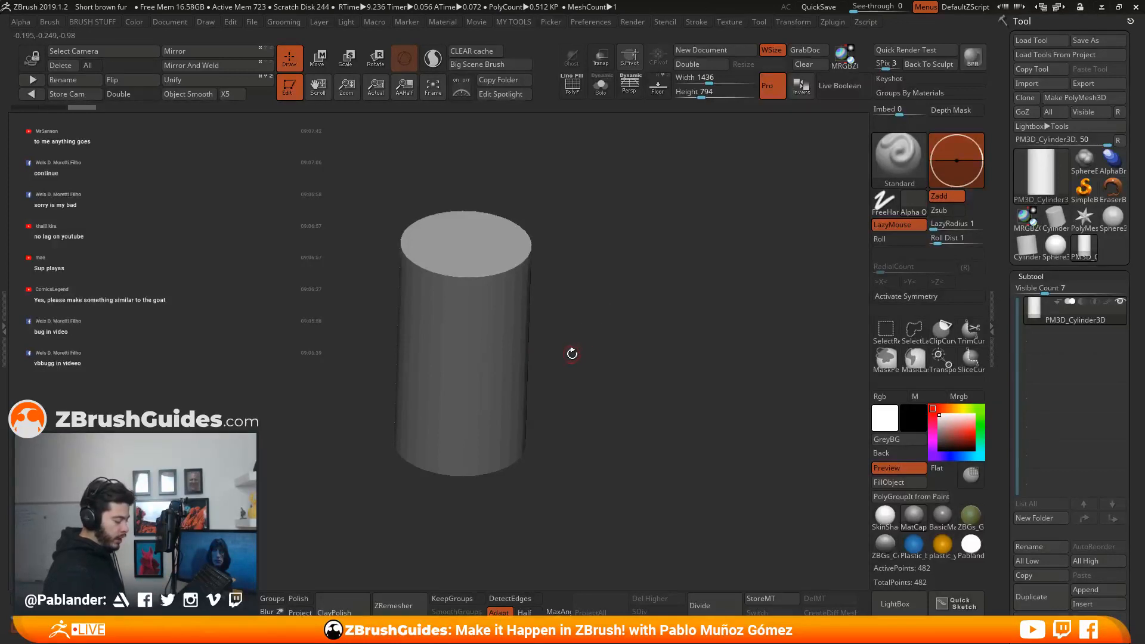
{"action": "mouse_move", "coordinate": [580, 345]}
{"action": "left_mouse_down"}
{"action": "mouse_move", "coordinate": [603, 349]}
{"action": "mouse_move", "coordinate": [602, 322]}
{"action": "mouse_move", "coordinate": [589, 391]}
{"action": "mouse_move", "coordinate": [551, 409]}
{"action": "mouse_move", "coordinate": [571, 405]}
{"action": "mouse_move", "coordinate": [547, 417]}
{"action": "mouse_move", "coordinate": [552, 436]}
{"action": "left_mouse_up"}
{"action": "left_click_drag", "start_coordinate": [1005, 354], "coordinate": [1005, 383]}
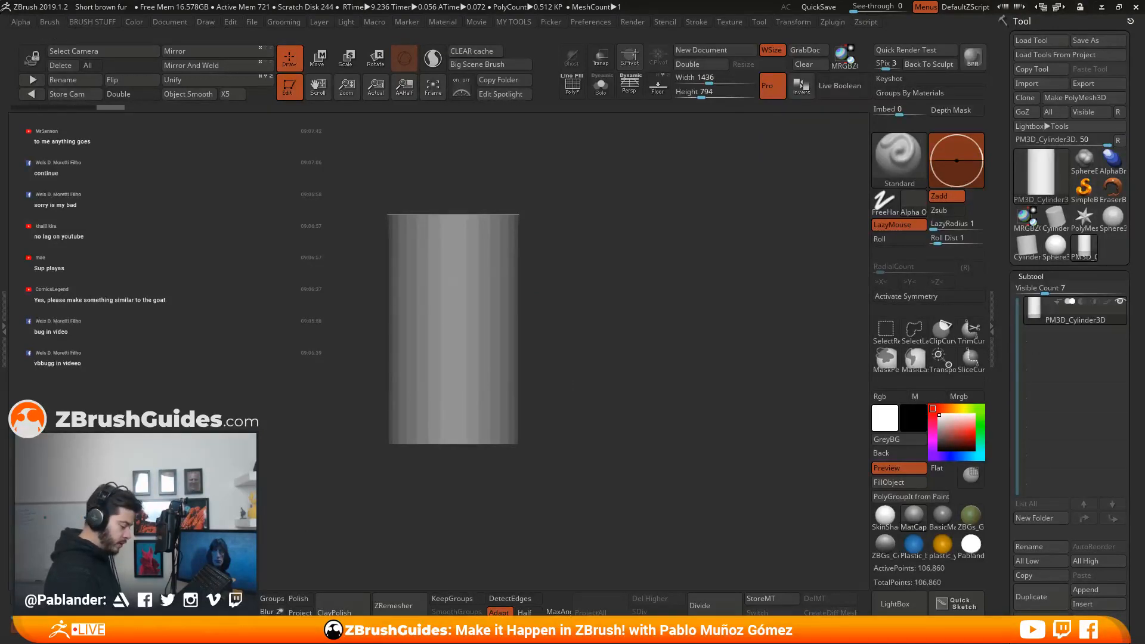
{"action": "left_click", "coordinate": [574, 87]}
{"action": "left_click_drag", "start_coordinate": [601, 227], "coordinate": [653, 303]}
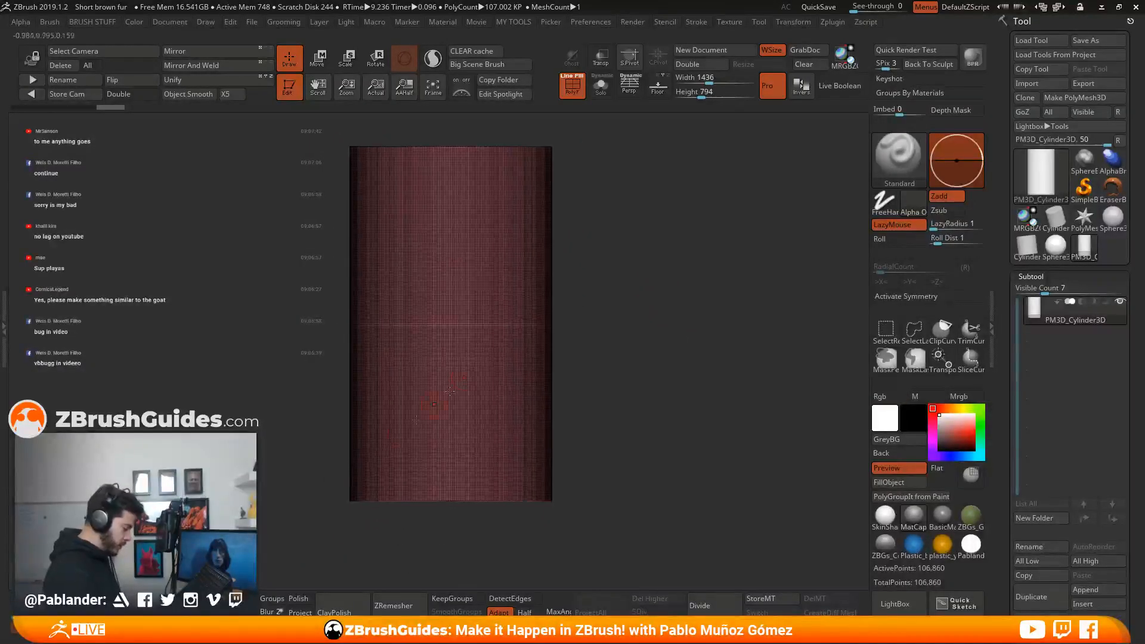
Scale the cylinder down uniformly to less than half its size and remesh it at the lower density.
{"action": "key", "text": "w"}
{"action": "left_click_drag", "start_coordinate": [452, 324], "coordinate": [415, 388]}
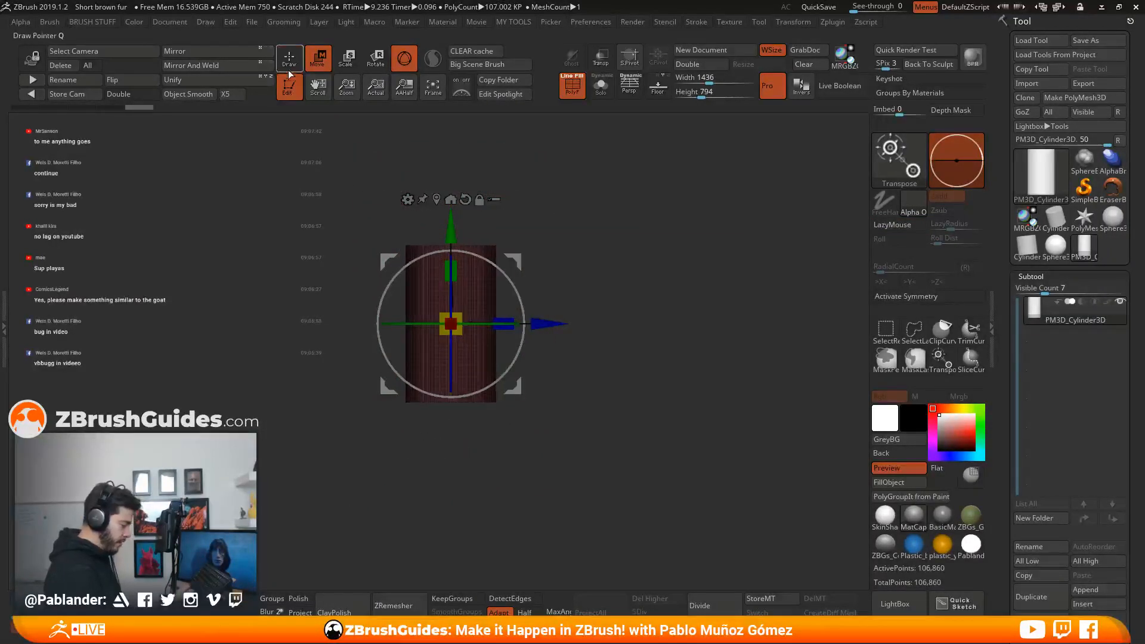
{"action": "left_click", "coordinate": [288, 69]}
{"action": "key", "text": "shift+d"}
{"action": "key", "text": "f"}
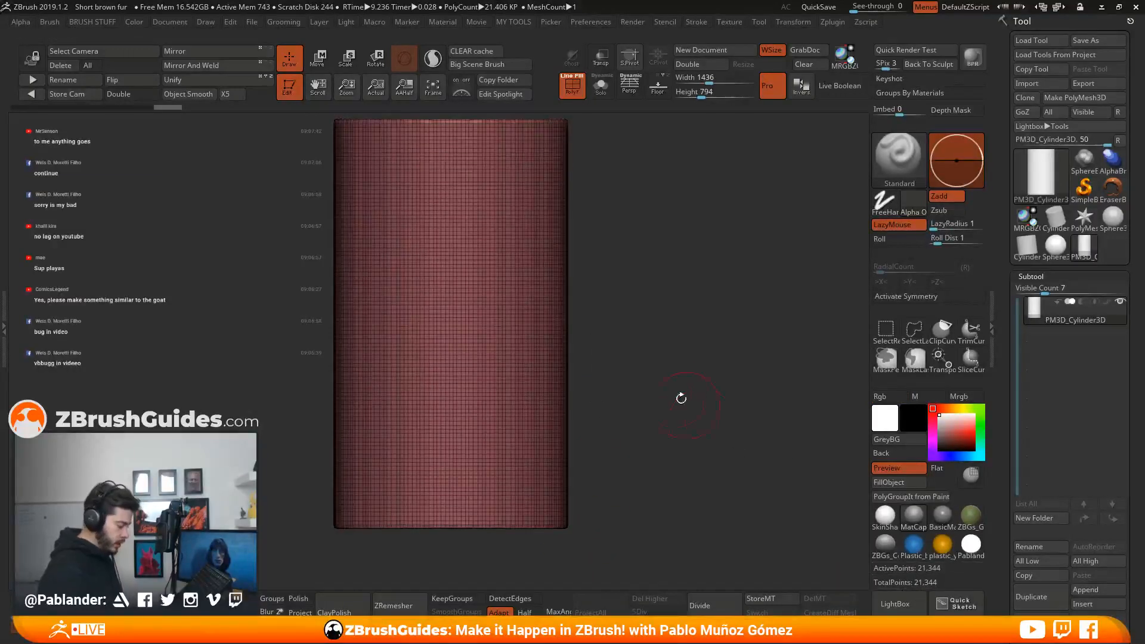
Check the even grid on the remeshed cylinder and turn off the PolyFrame display.
{"action": "left_click_drag", "start_coordinate": [651, 370], "coordinate": [625, 366]}
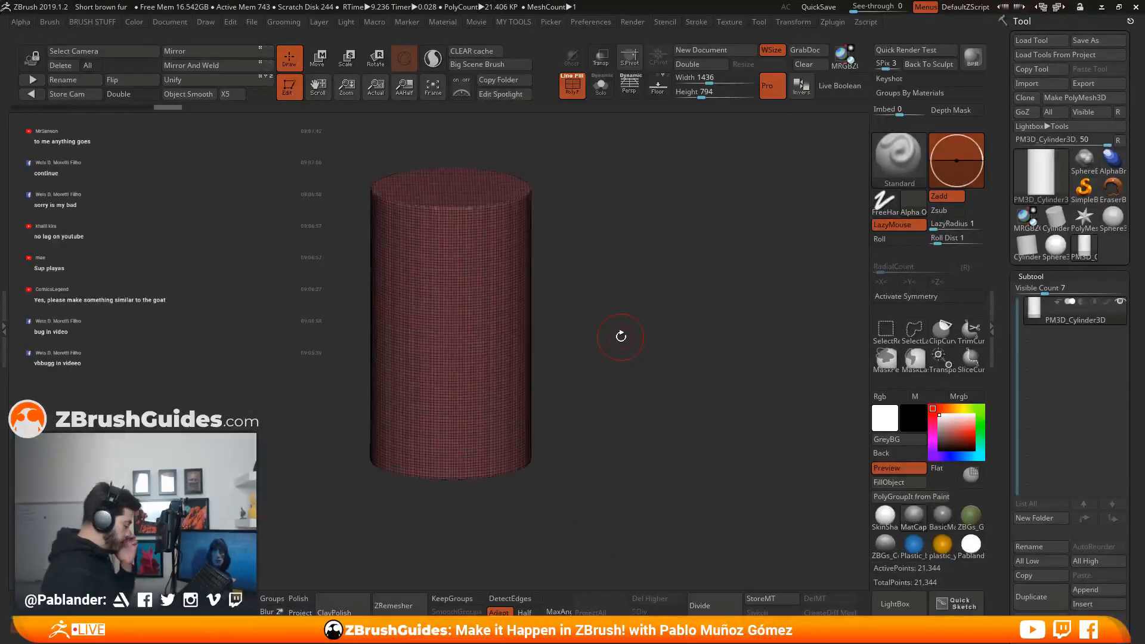
{"action": "mouse_move", "coordinate": [622, 304]}
{"action": "left_mouse_down"}
{"action": "mouse_move", "coordinate": [632, 324]}
{"action": "mouse_move", "coordinate": [631, 293]}
{"action": "mouse_move", "coordinate": [651, 332]}
{"action": "mouse_move", "coordinate": [636, 338]}
{"action": "left_mouse_up"}
{"action": "left_click", "coordinate": [575, 89]}
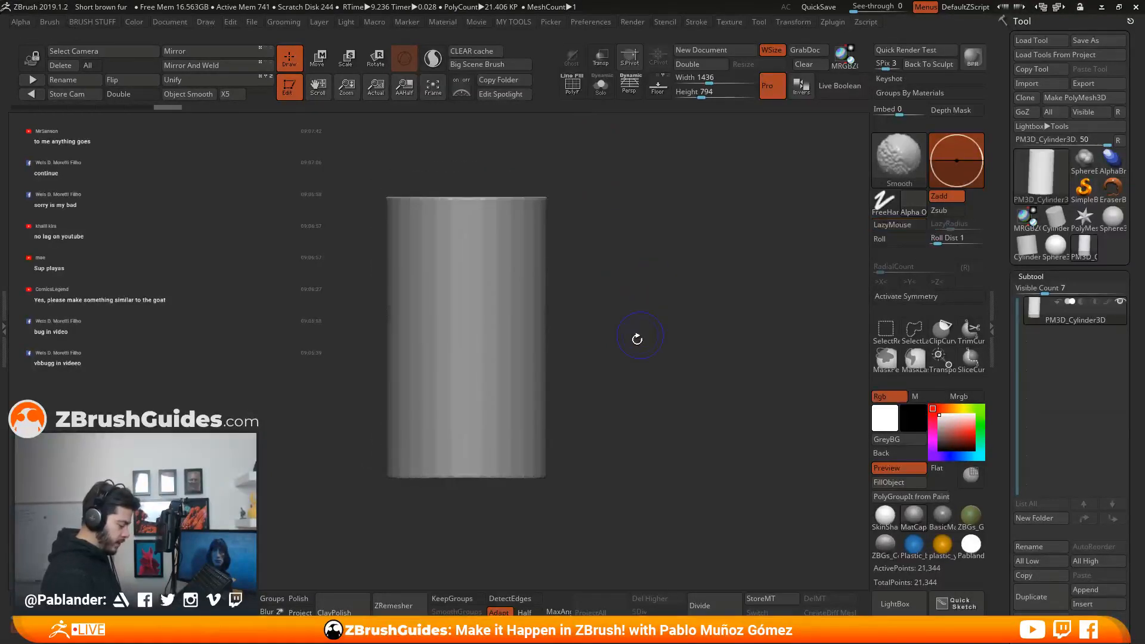
Select the PM_sharpy brush and set the painting colour to black.
{"action": "left_click", "coordinate": [896, 164]}
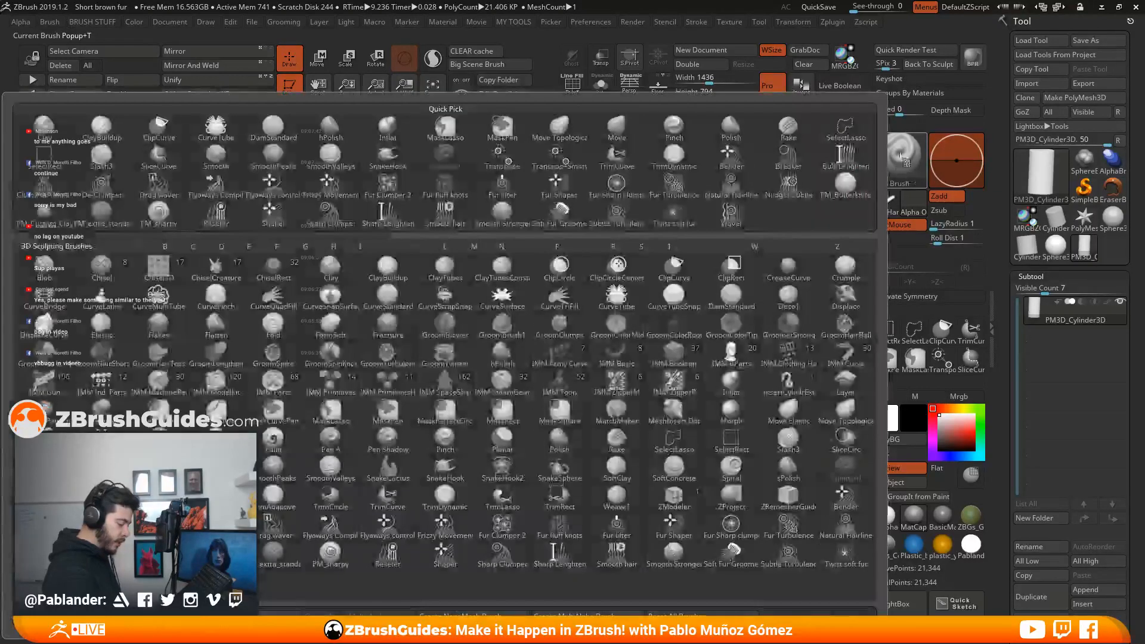
{"action": "left_click", "coordinate": [827, 212]}
{"action": "key", "text": "b"}
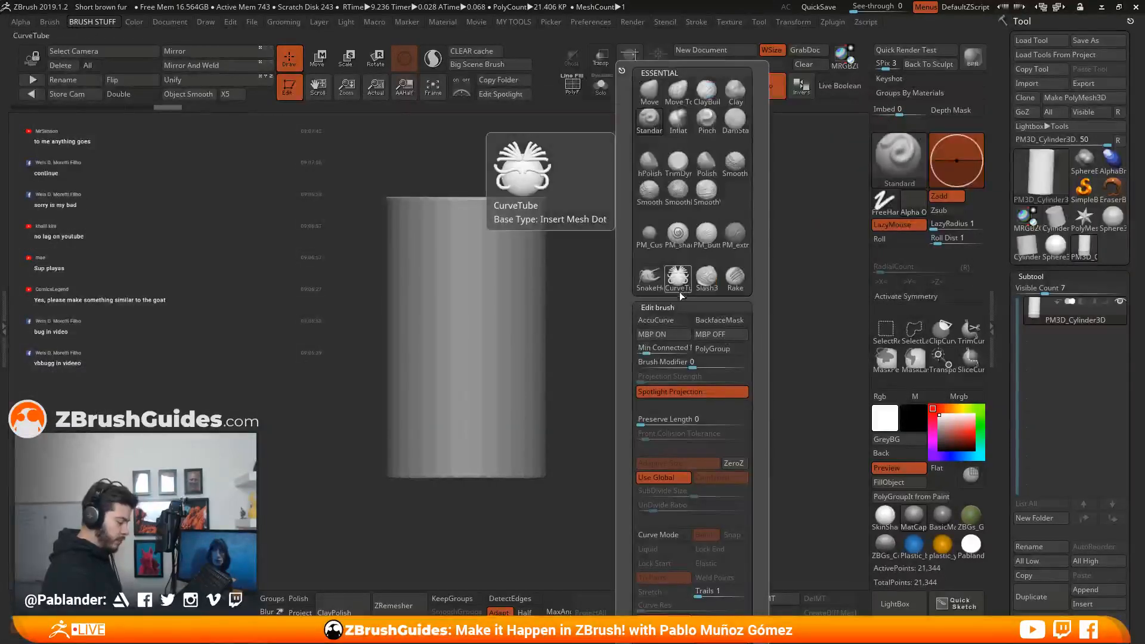
{"action": "left_click", "coordinate": [678, 232]}
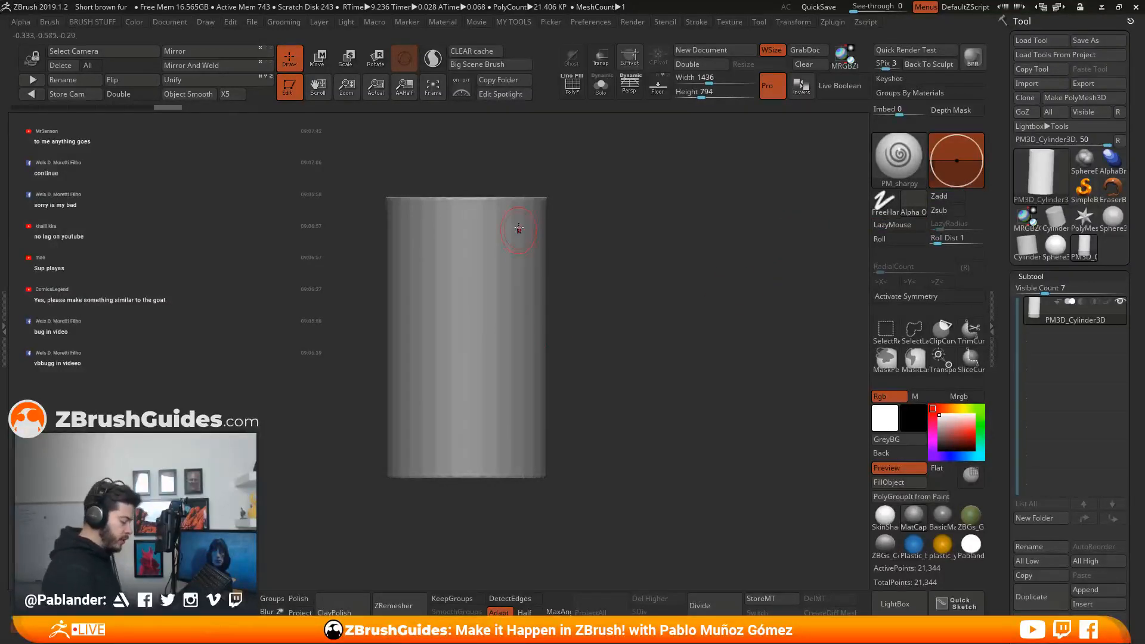
{"action": "left_click", "coordinate": [939, 450]}
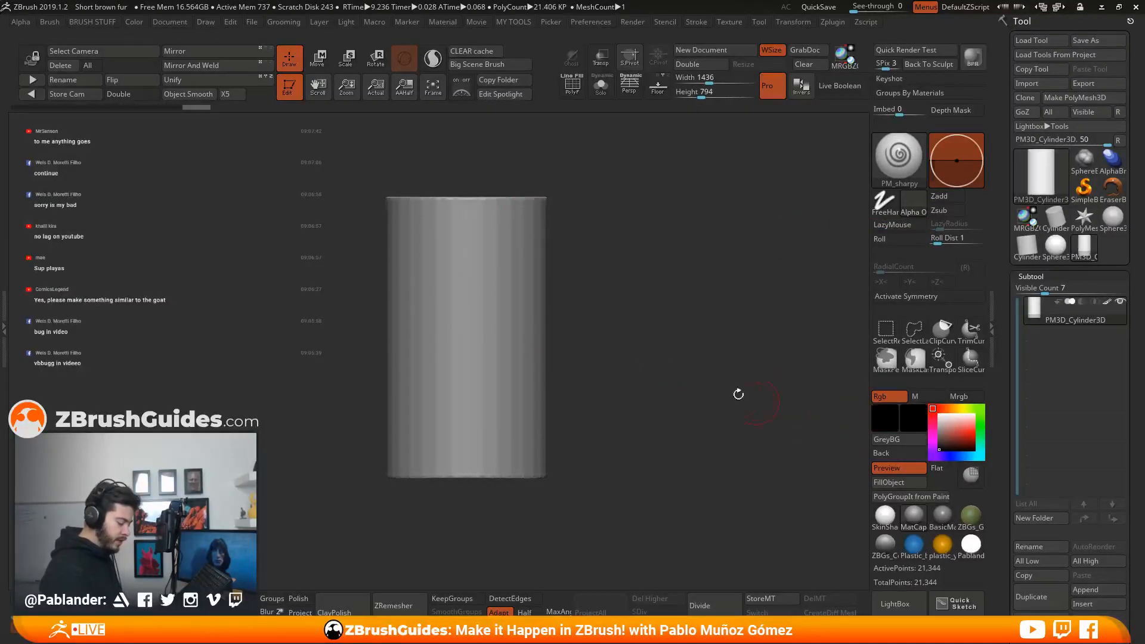
Try two winding black test strokes down the front of the cylinder, undoing both.
{"action": "mouse_move", "coordinate": [514, 226]}
{"action": "left_mouse_down"}
{"action": "mouse_move", "coordinate": [454, 270]}
{"action": "mouse_move", "coordinate": [446, 375]}
{"action": "mouse_move", "coordinate": [456, 383]}
{"action": "left_mouse_up"}
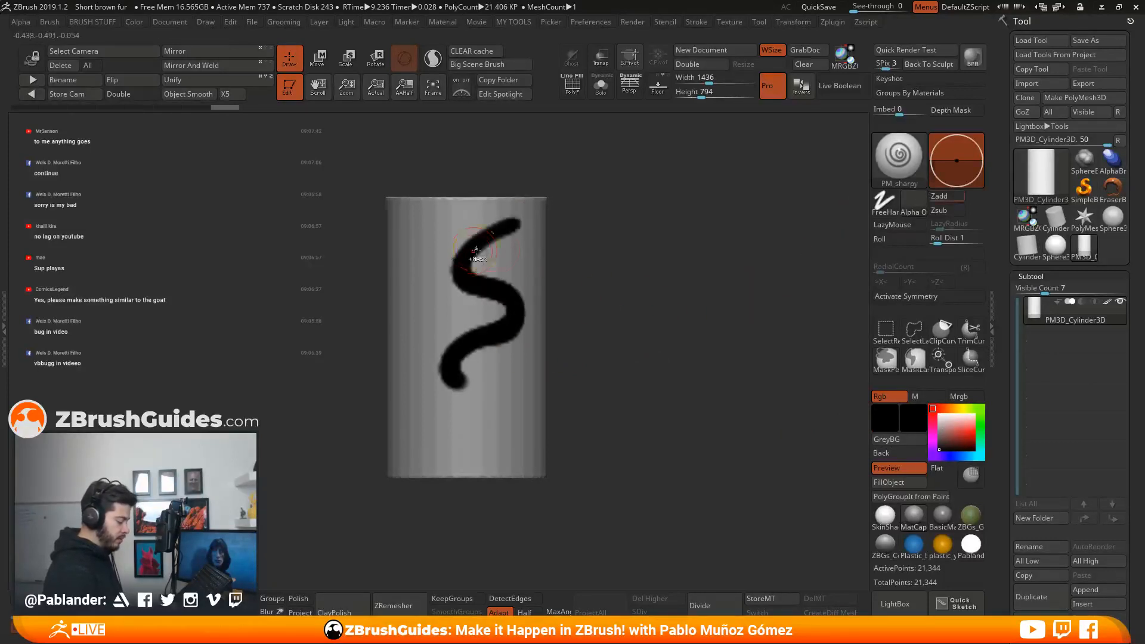
{"action": "key", "text": "ctrl+z"}
{"action": "mouse_move", "coordinate": [512, 212]}
{"action": "left_mouse_down"}
{"action": "mouse_move", "coordinate": [477, 226]}
{"action": "mouse_move", "coordinate": [460, 400]}
{"action": "mouse_move", "coordinate": [458, 244]}
{"action": "mouse_move", "coordinate": [444, 433]}
{"action": "left_mouse_up"}
{"action": "key", "text": "ctrl+z"}
{"action": "key", "text": "ctrl+z"}
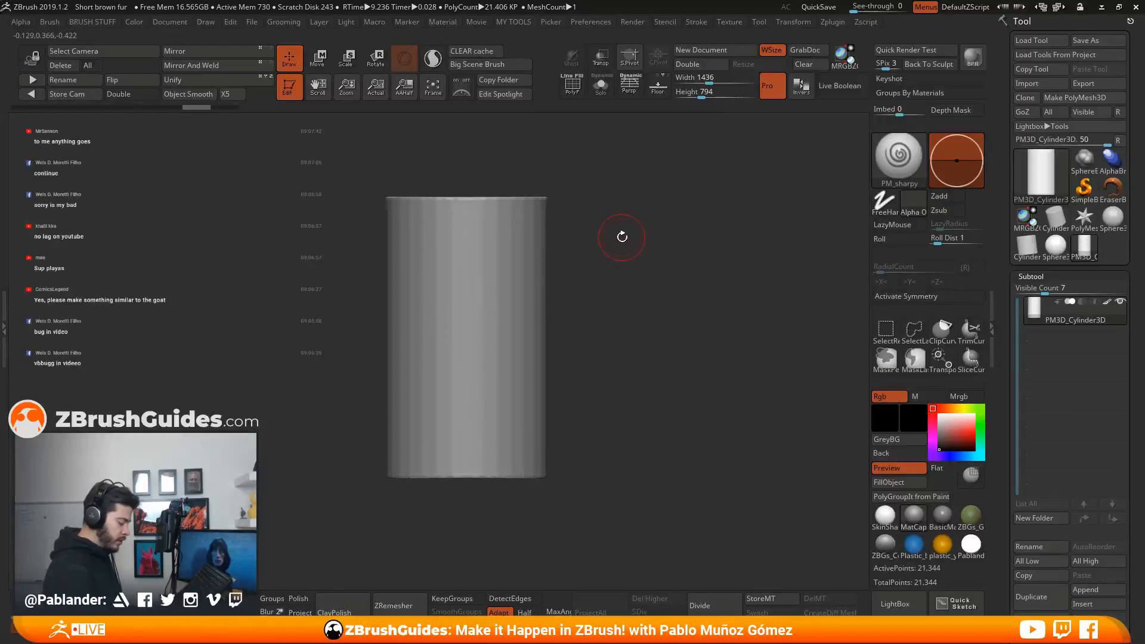
Reduce the PM_sharpy brush's draw size enough to paint thin lines.
{"action": "key", "text": "space"}
{"action": "left_click_drag", "start_coordinate": [613, 234], "coordinate": [596, 310]}
{"action": "left_click_drag", "start_coordinate": [657, 346], "coordinate": [583, 393]}
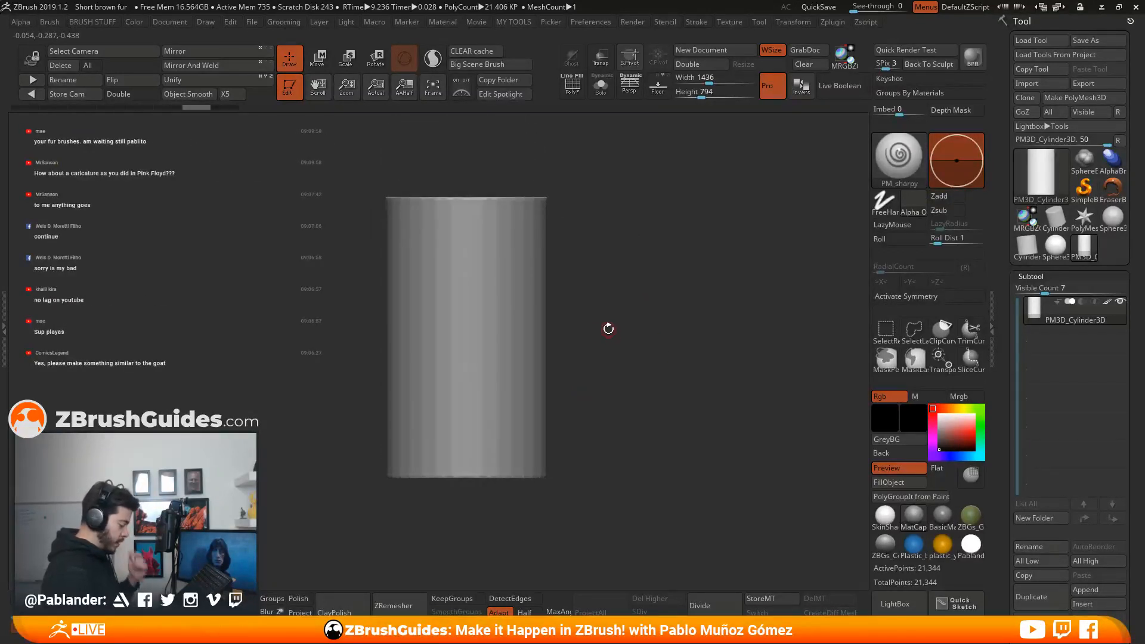
{"action": "scroll", "coordinate": [1068, 334], "scroll_direction": "down", "scroll_amount": 2}
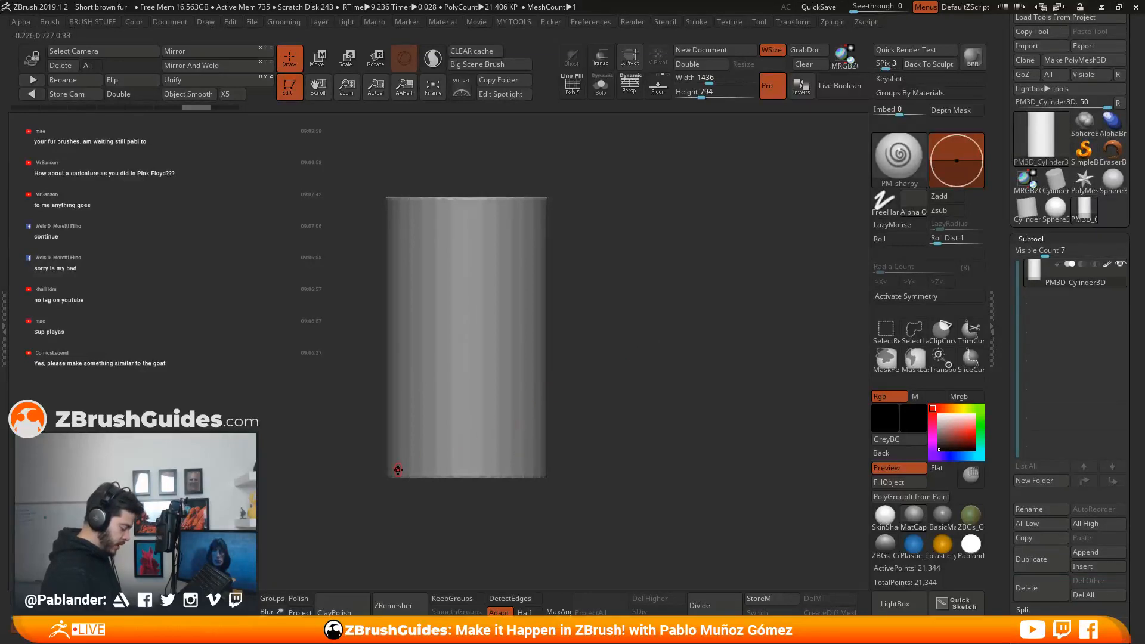
{"action": "left_click_drag", "start_coordinate": [620, 375], "coordinate": [618, 377]}
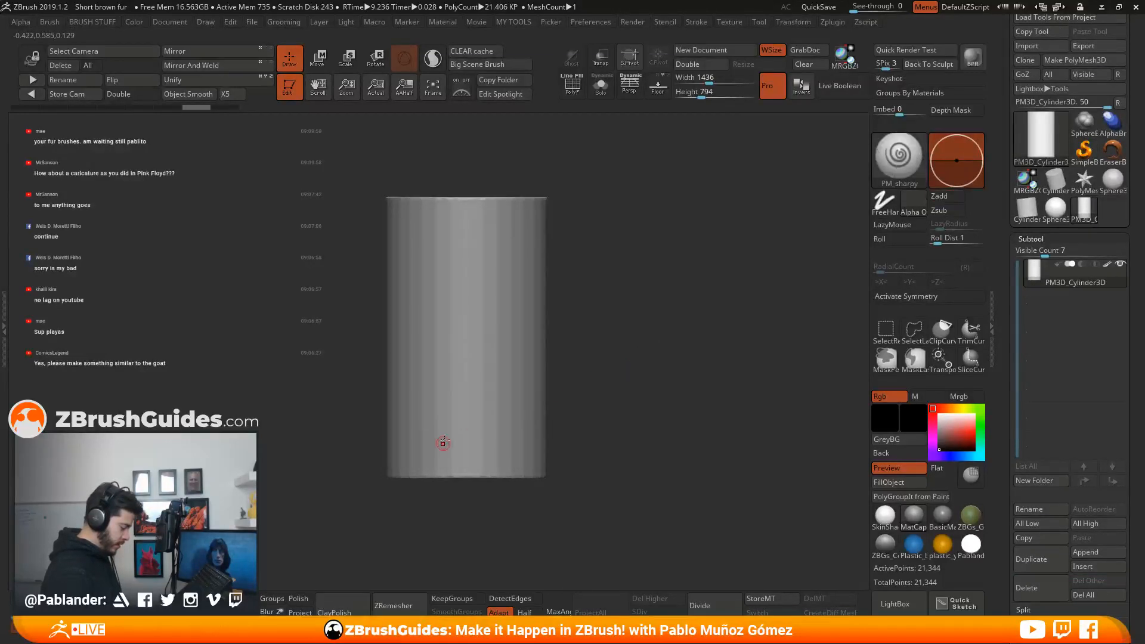
{"action": "mouse_move", "coordinate": [650, 292]}
{"action": "left_mouse_down"}
{"action": "mouse_move", "coordinate": [660, 329]}
{"action": "mouse_move", "coordinate": [674, 309]}
{"action": "left_mouse_up"}
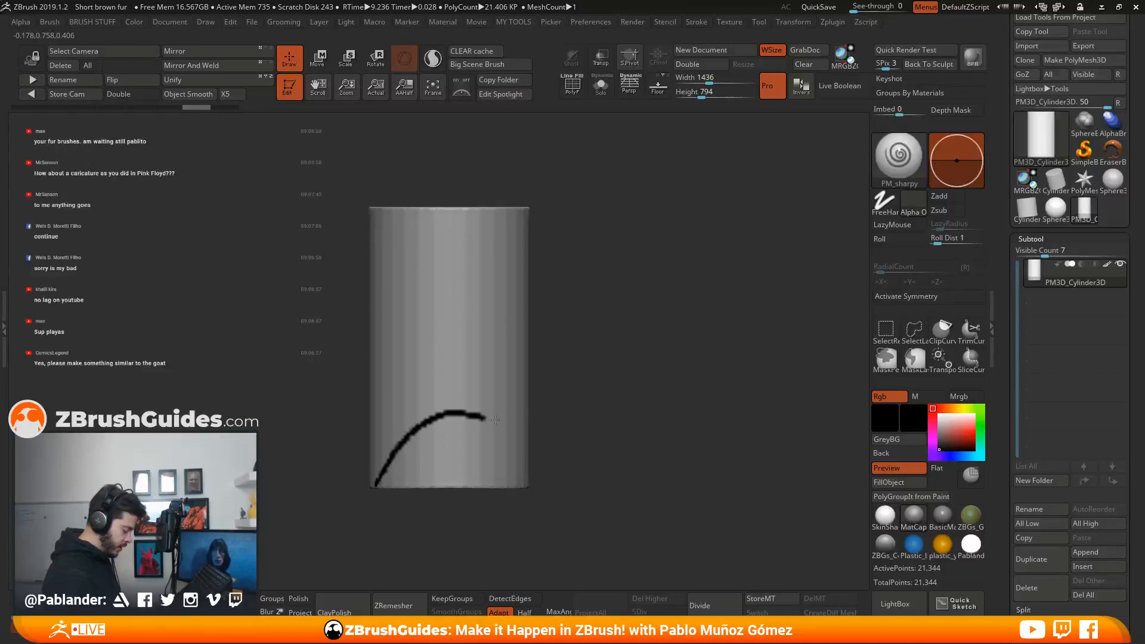
Paint a thin black line around the cylinder's lower part, arching up from the base and sloping back down.
{"action": "left_click_drag", "start_coordinate": [495, 420], "coordinate": [499, 420]}
{"action": "left_click_drag", "start_coordinate": [642, 437], "coordinate": [424, 418]}
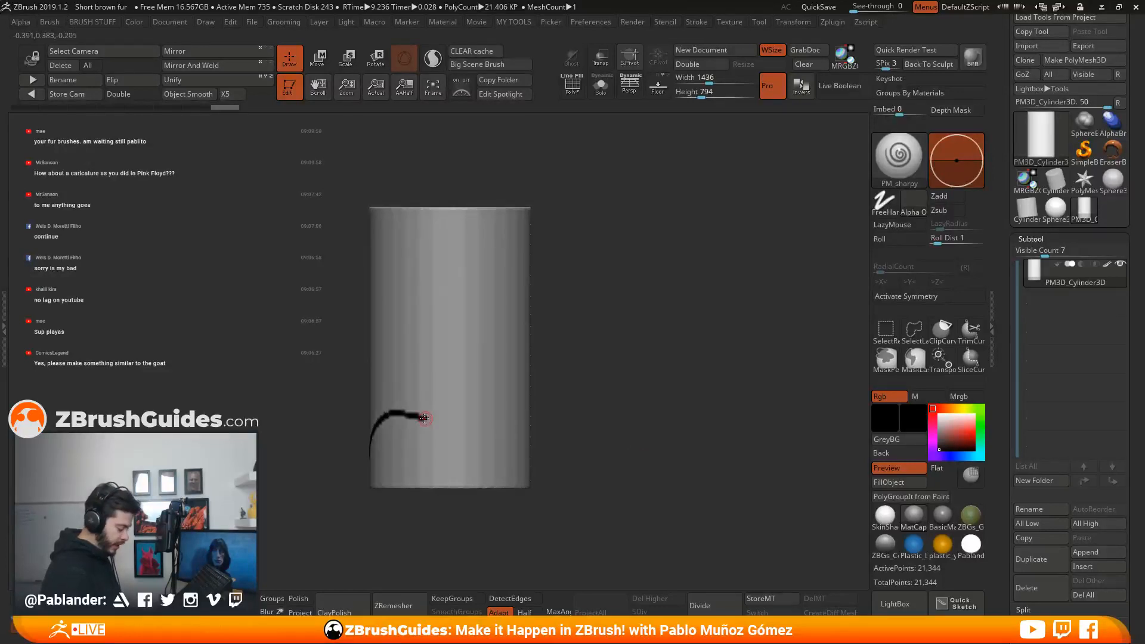
{"action": "left_click_drag", "start_coordinate": [488, 436], "coordinate": [504, 448]}
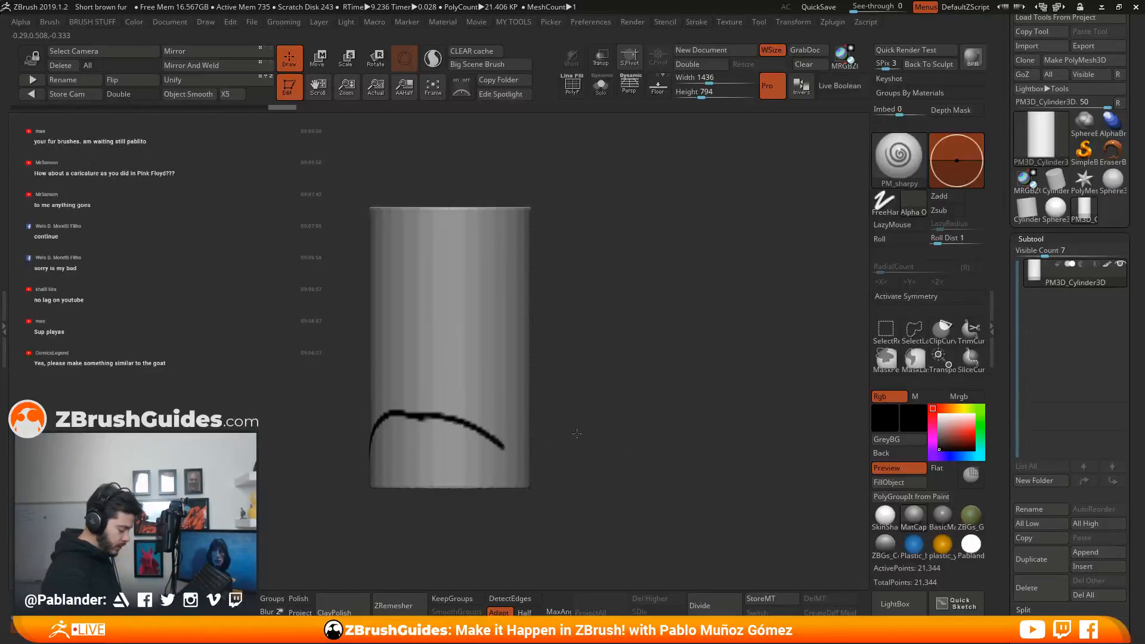
{"action": "mouse_move", "coordinate": [575, 434]}
{"action": "left_mouse_down"}
{"action": "mouse_move", "coordinate": [539, 436]}
{"action": "mouse_move", "coordinate": [512, 460]}
{"action": "mouse_move", "coordinate": [536, 484]}
{"action": "left_mouse_up"}
Undo the first upper stroke and paint a pointed V-shaped black line hanging from the cylinder's top edge.
{"action": "mouse_move", "coordinate": [593, 455]}
{"action": "left_mouse_down"}
{"action": "mouse_move", "coordinate": [667, 443]}
{"action": "mouse_move", "coordinate": [638, 450]}
{"action": "mouse_move", "coordinate": [667, 411]}
{"action": "mouse_move", "coordinate": [700, 415]}
{"action": "left_mouse_up"}
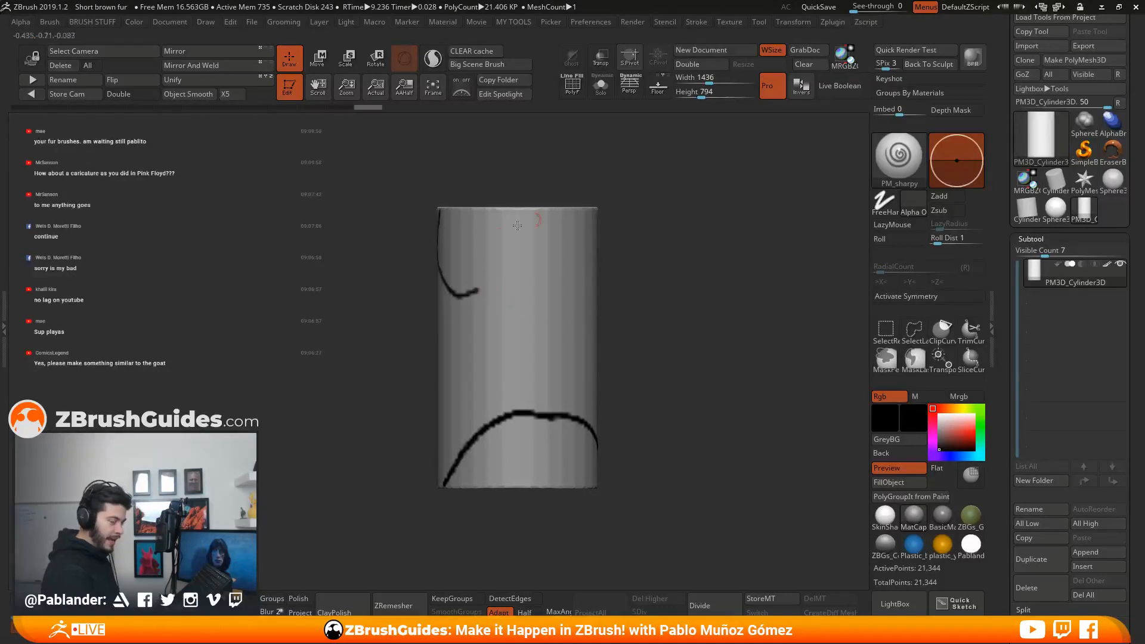
{"action": "key", "text": "ctrl+z"}
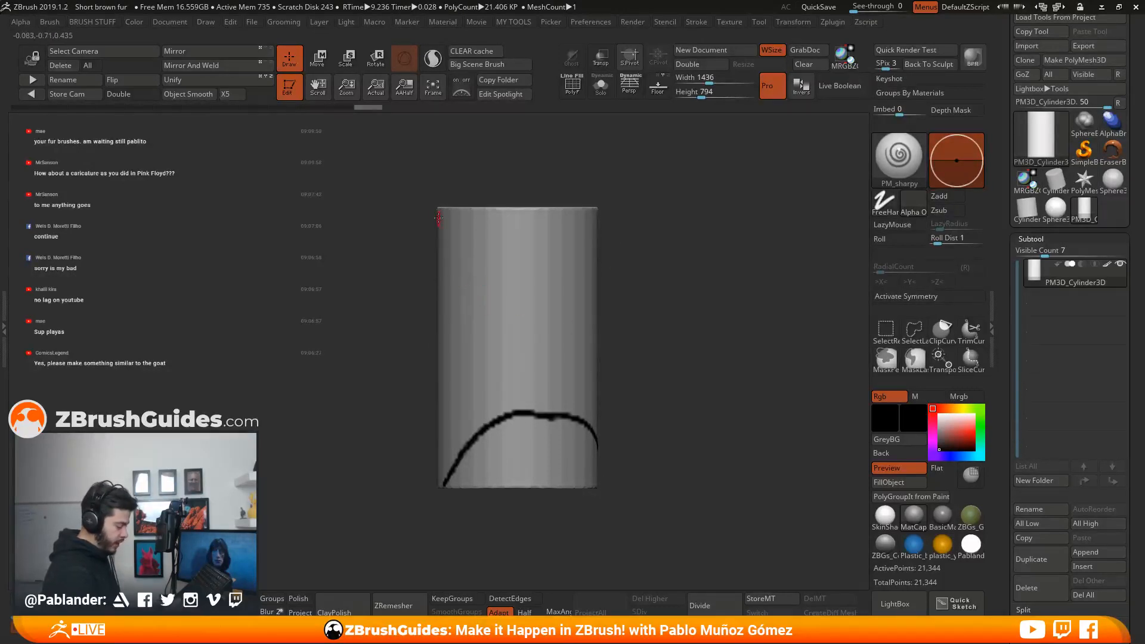
{"action": "left_click_drag", "start_coordinate": [488, 306], "coordinate": [486, 303]}
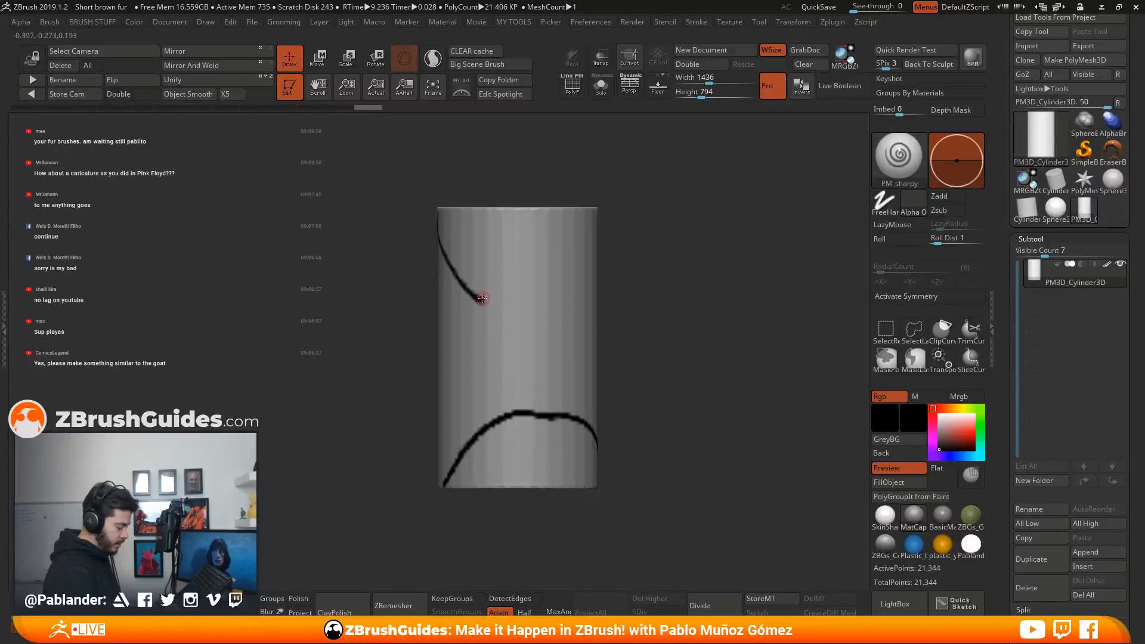
{"action": "mouse_move", "coordinate": [585, 184]}
{"action": "left_mouse_down"}
{"action": "mouse_move", "coordinate": [649, 260]}
{"action": "mouse_move", "coordinate": [659, 333]}
{"action": "left_mouse_up"}
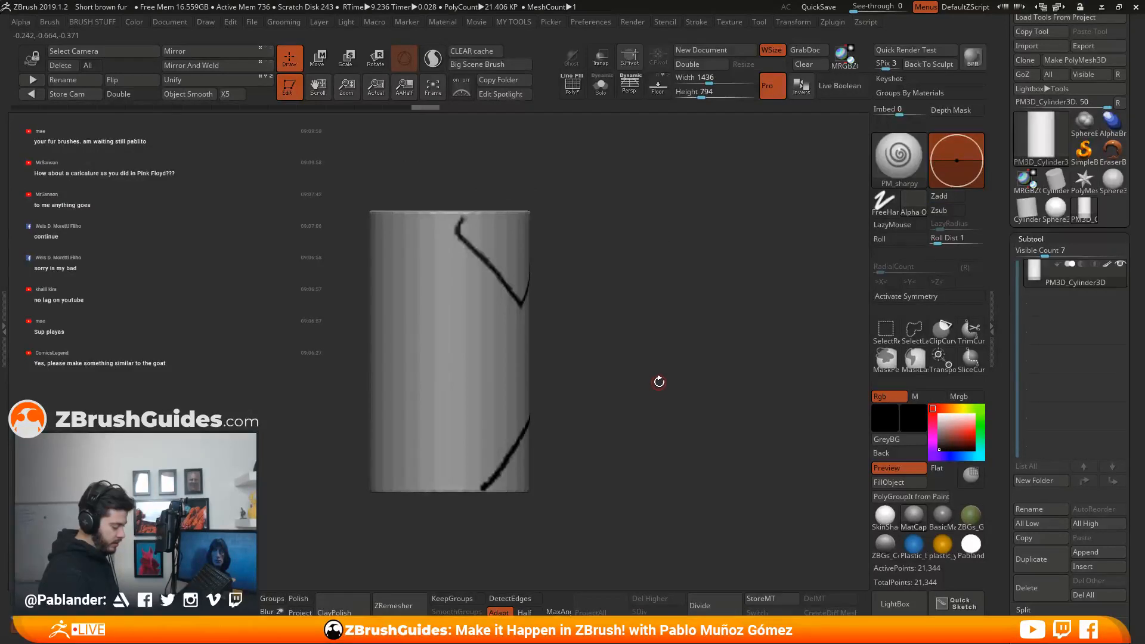
{"action": "left_click_drag", "start_coordinate": [659, 382], "coordinate": [582, 327]}
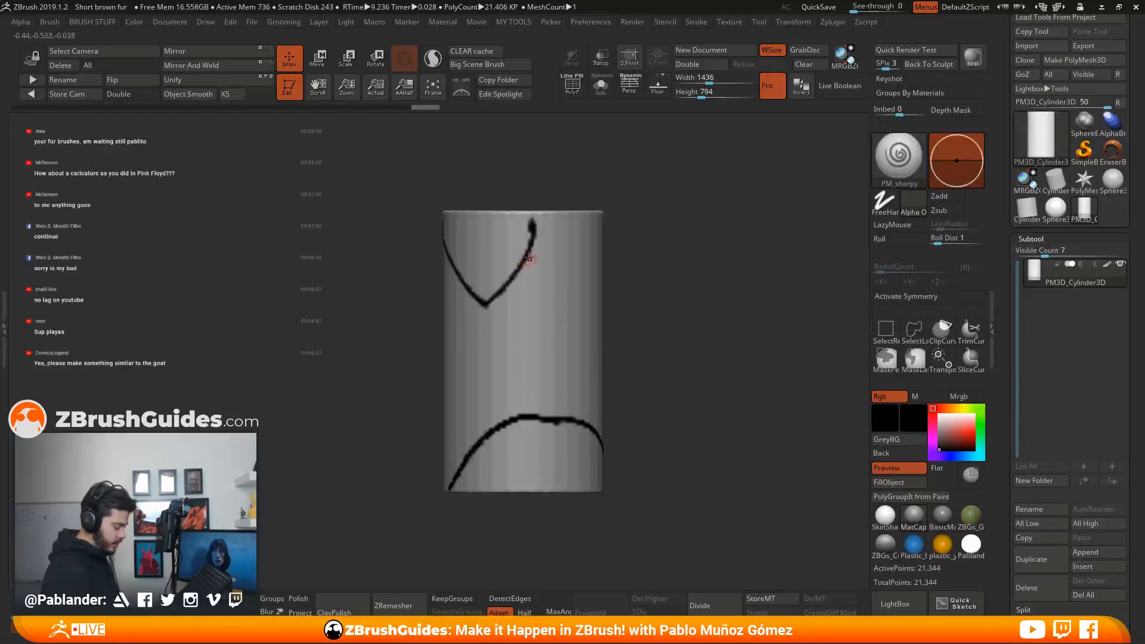
Paint a black curve branching from one side of the V and sweeping down around the cylinder's side.
{"action": "left_click_drag", "start_coordinate": [528, 303], "coordinate": [541, 335]}
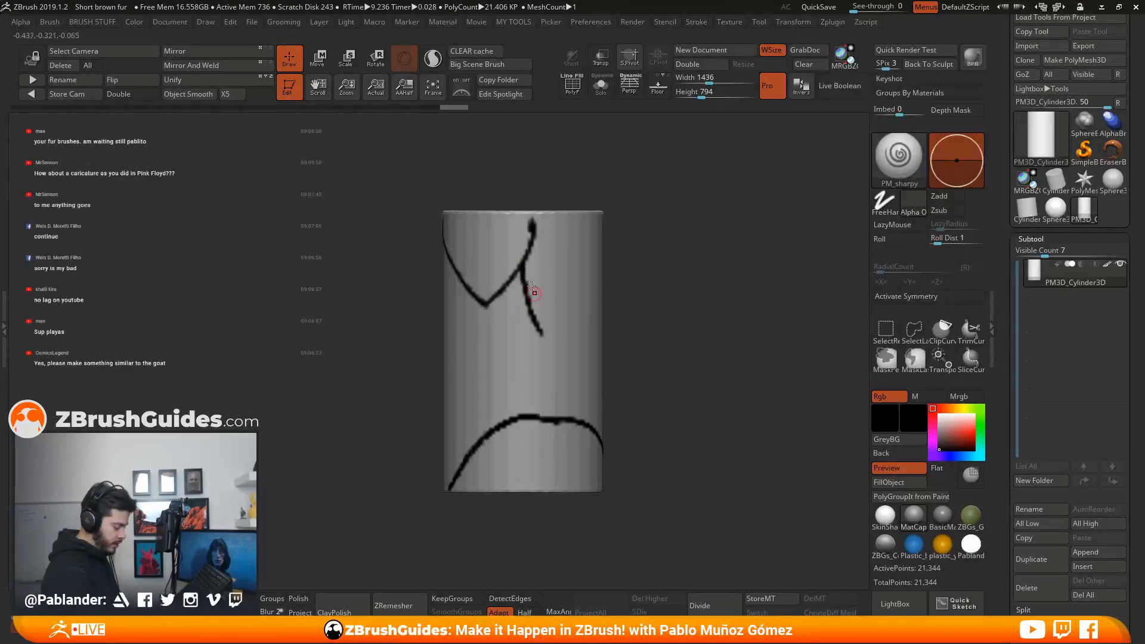
{"action": "left_click_drag", "start_coordinate": [607, 394], "coordinate": [542, 333]}
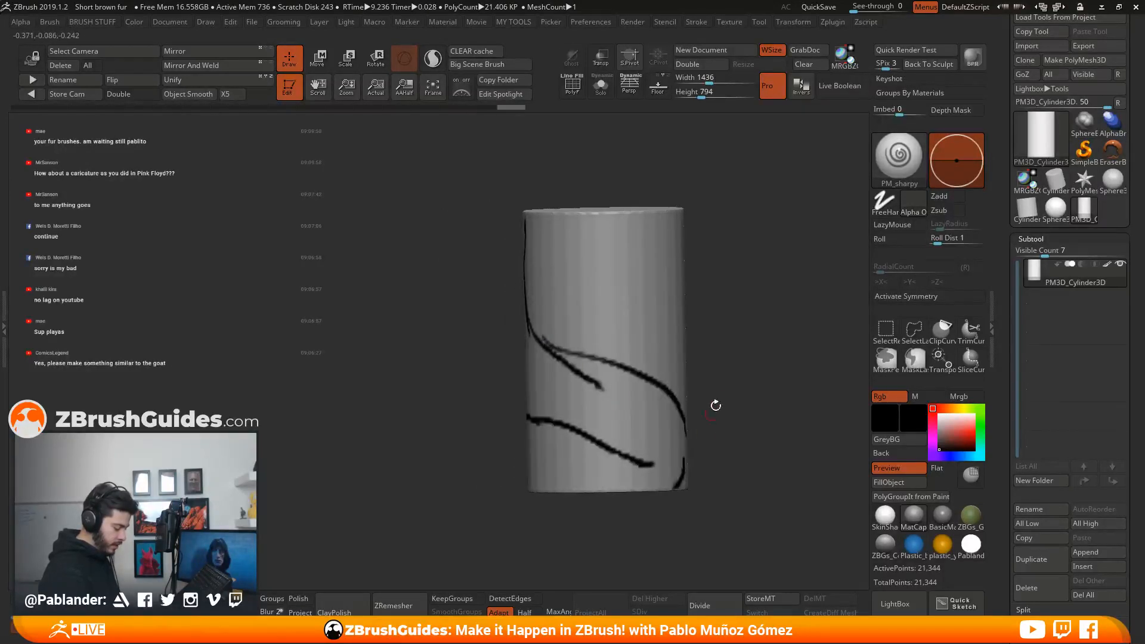
{"action": "mouse_move", "coordinate": [715, 405]}
{"action": "left_mouse_down"}
{"action": "mouse_move", "coordinate": [752, 397]}
{"action": "mouse_move", "coordinate": [656, 411]}
{"action": "mouse_move", "coordinate": [677, 375]}
{"action": "mouse_move", "coordinate": [569, 412]}
{"action": "left_mouse_up"}
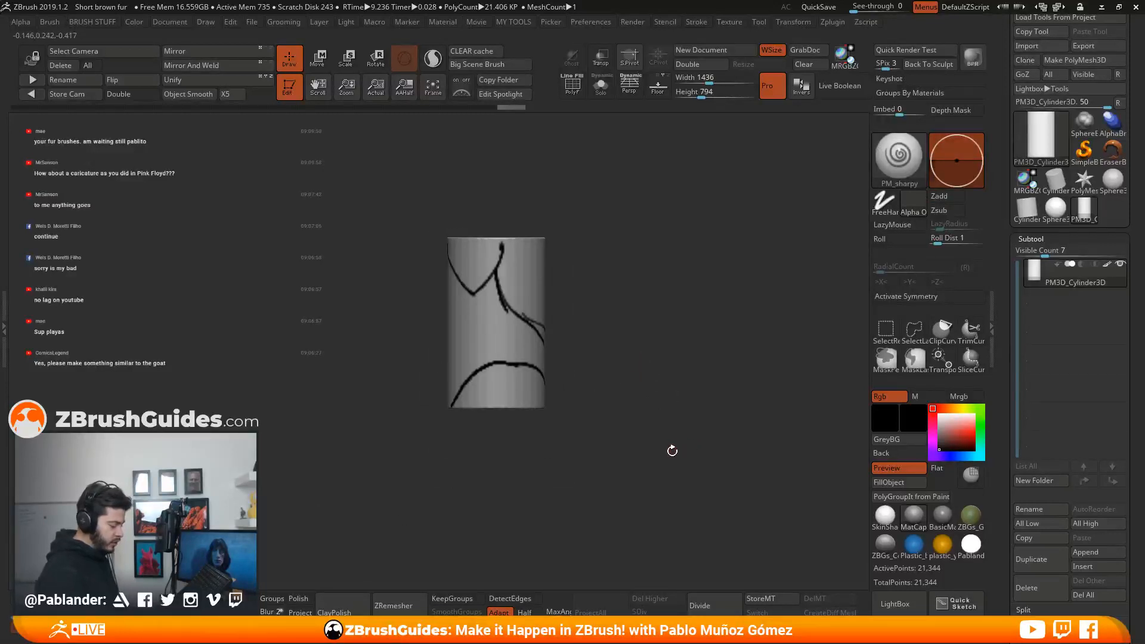
Stretch the cylinder slightly taller with the Move gizmo, and remesh it evenly with DynaMesh.
{"action": "left_click_drag", "start_coordinate": [672, 451], "coordinate": [628, 403]}
{"action": "left_click_drag", "start_coordinate": [642, 311], "coordinate": [677, 307], "text": "alt"}
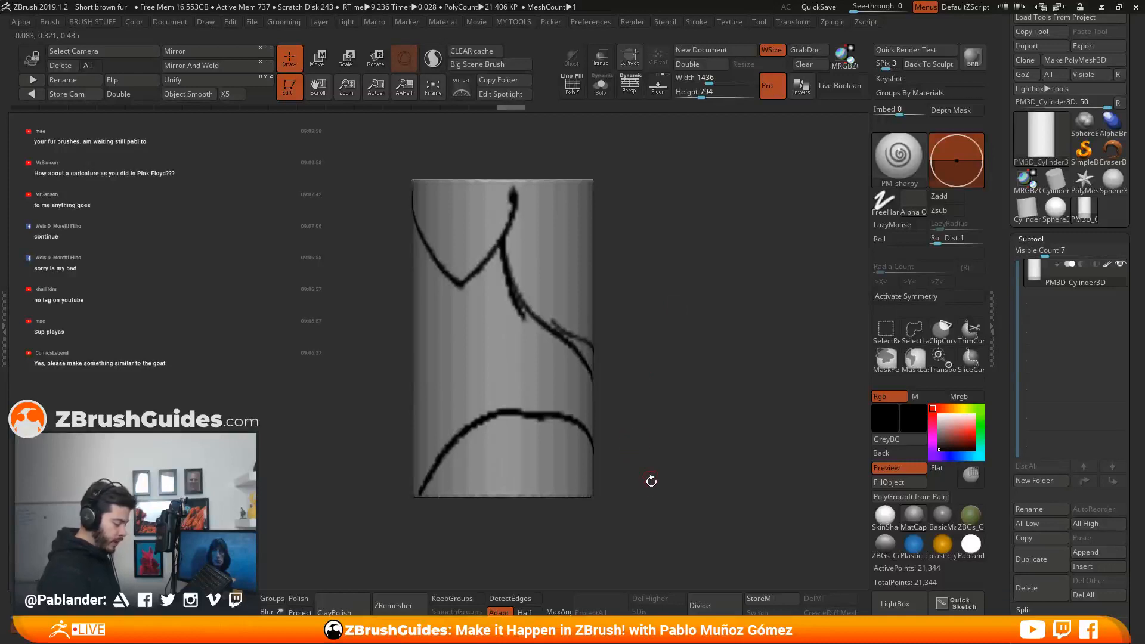
{"action": "left_click_drag", "start_coordinate": [615, 260], "coordinate": [621, 251]}
{"action": "left_click_drag", "start_coordinate": [657, 292], "coordinate": [616, 319], "text": "alt"}
{"action": "key", "text": "w"}
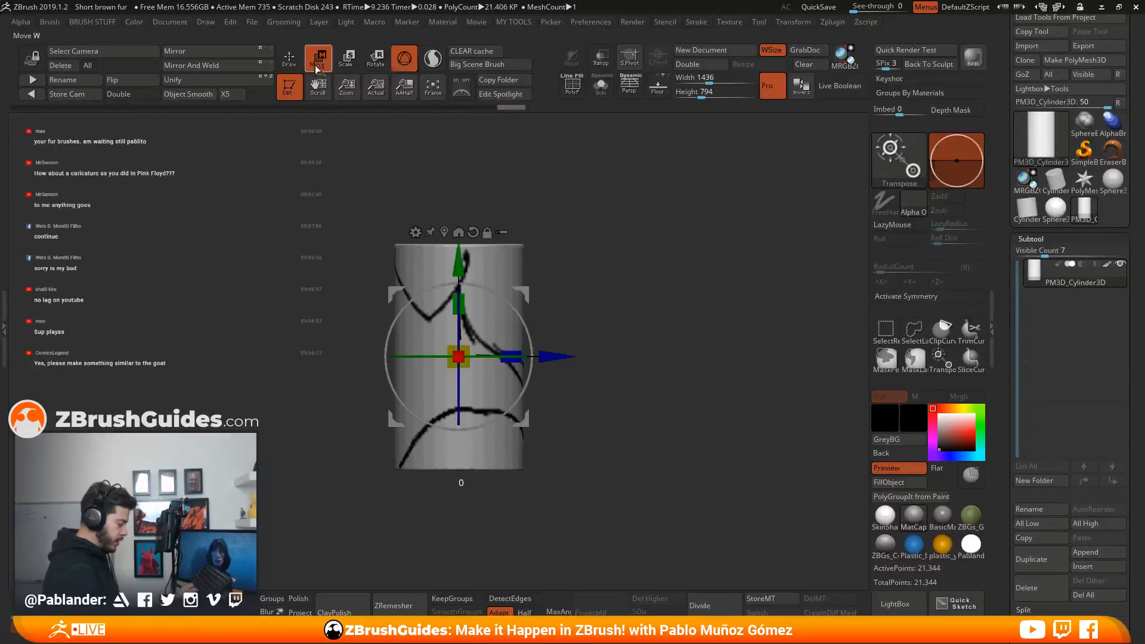
{"action": "left_click_drag", "start_coordinate": [460, 303], "coordinate": [460, 289]}
{"action": "left_click_drag", "start_coordinate": [572, 285], "coordinate": [596, 283], "text": "alt"}
{"action": "key", "text": "q"}
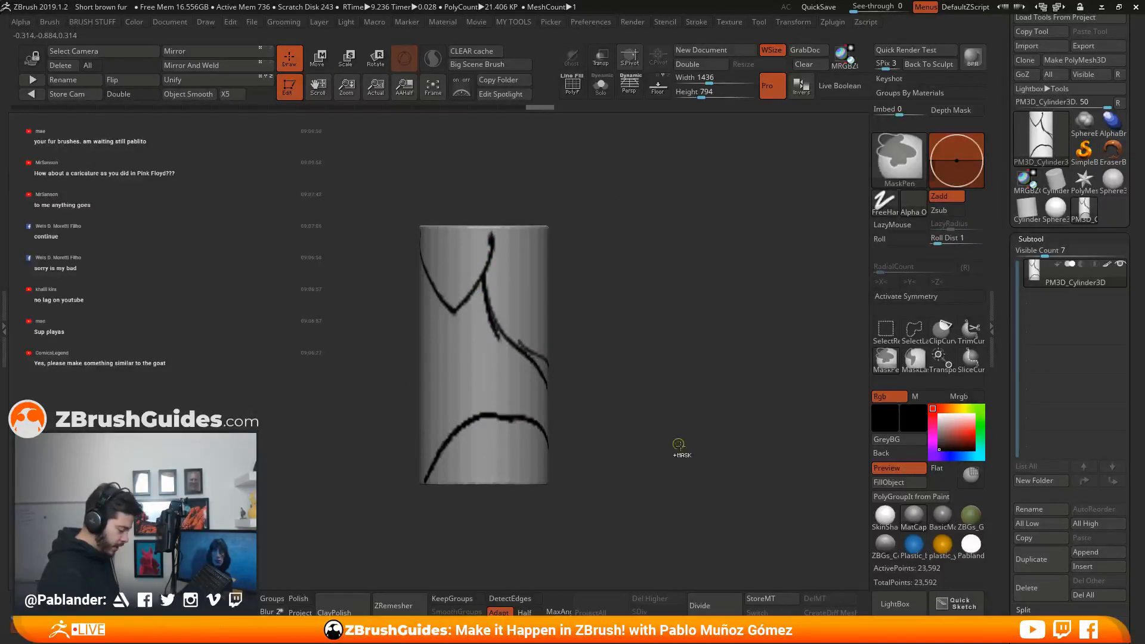
{"action": "mouse_move", "coordinate": [667, 417]}
{"action": "left_mouse_down"}
{"action": "mouse_move", "coordinate": [607, 423]}
{"action": "mouse_move", "coordinate": [652, 417]}
{"action": "left_mouse_up"}
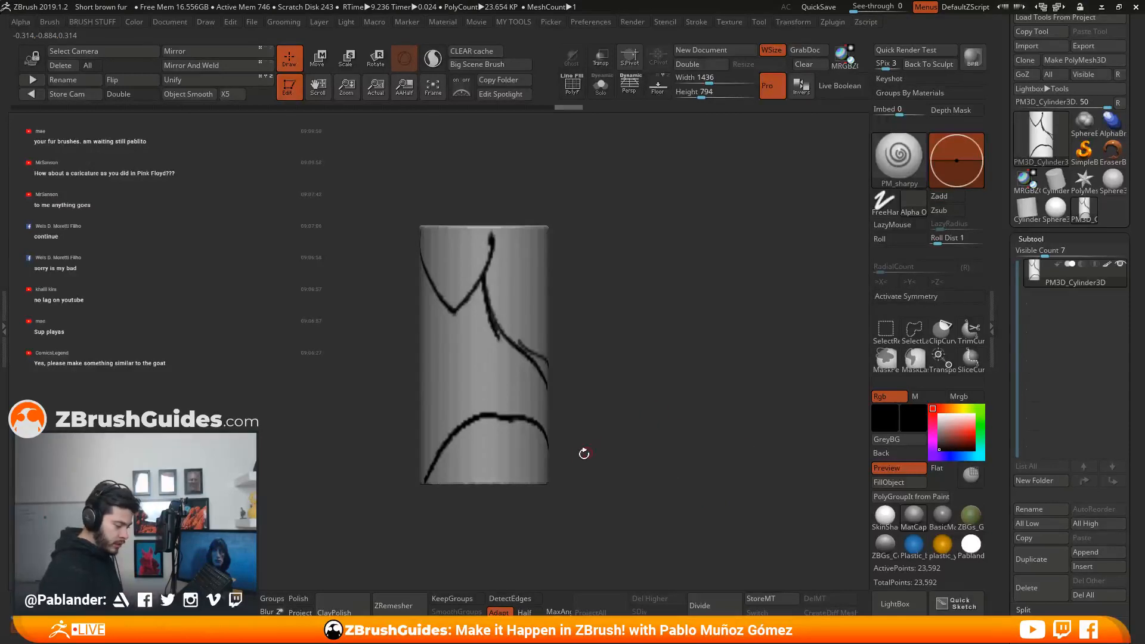
Set MaskPen as the active masking brush.
{"action": "left_click_drag", "start_coordinate": [594, 434], "coordinate": [652, 413]}
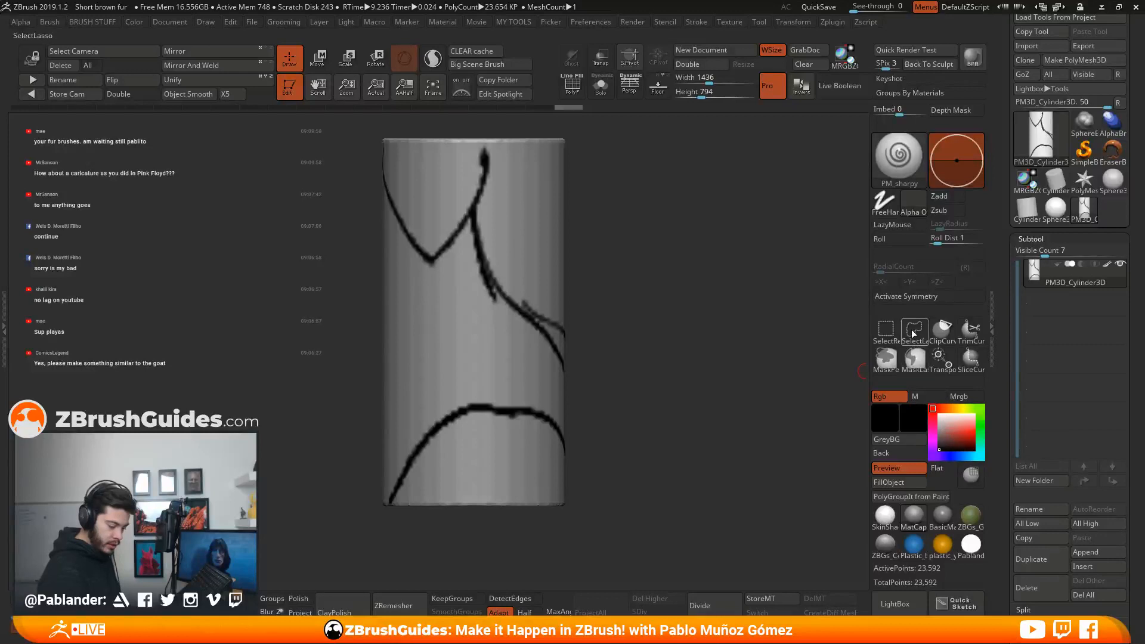
{"action": "left_click", "coordinate": [886, 359]}
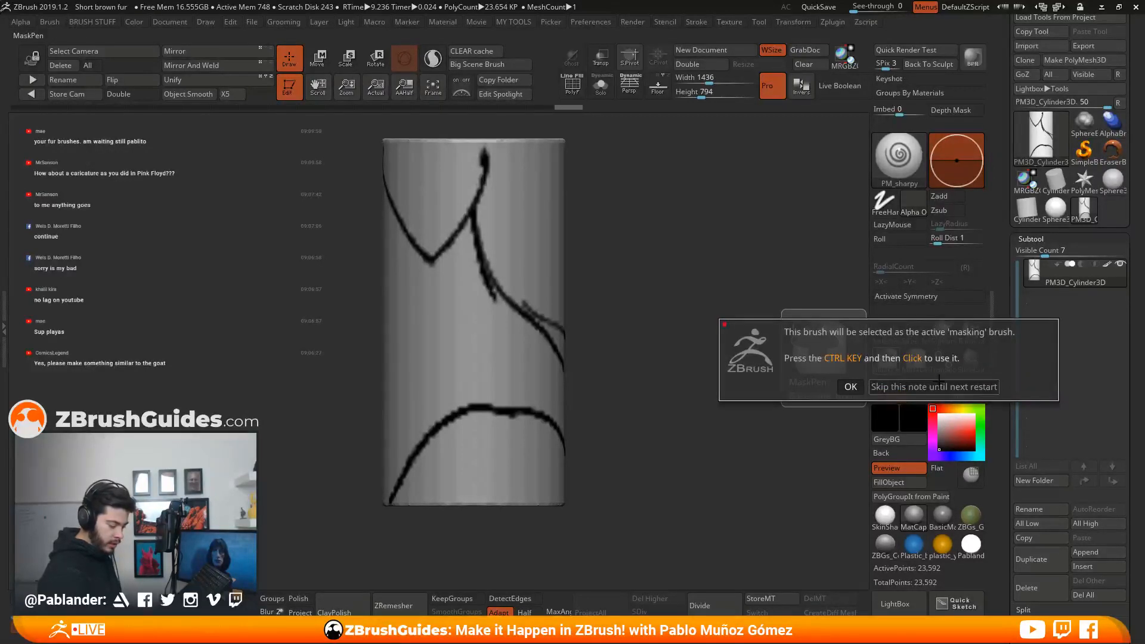
{"action": "left_click", "coordinate": [898, 387]}
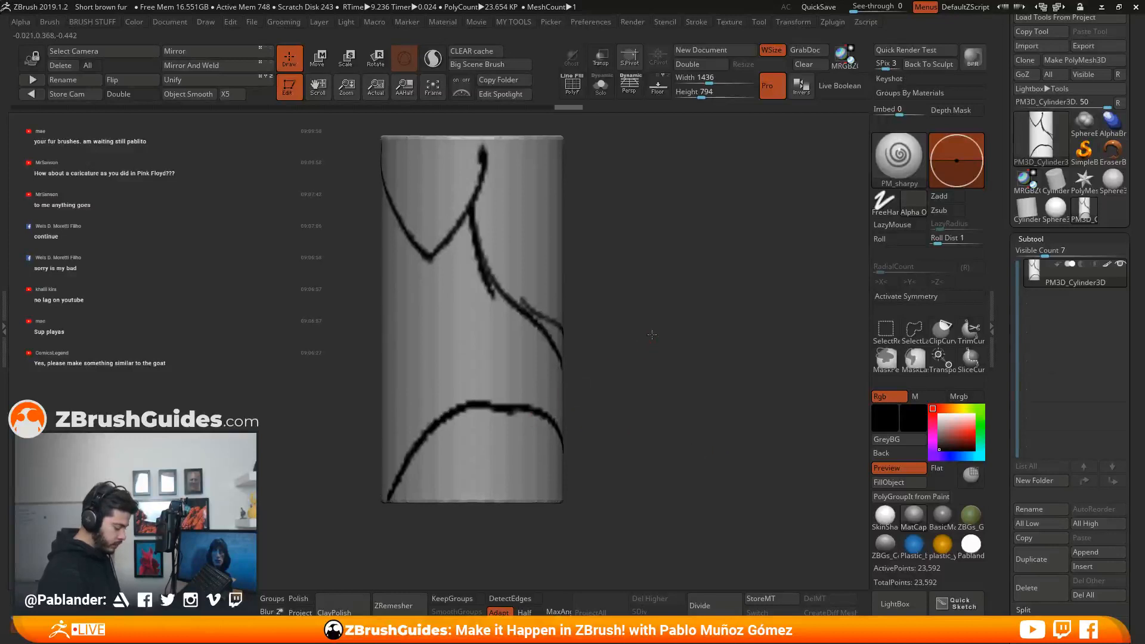
{"action": "key", "text": "space"}
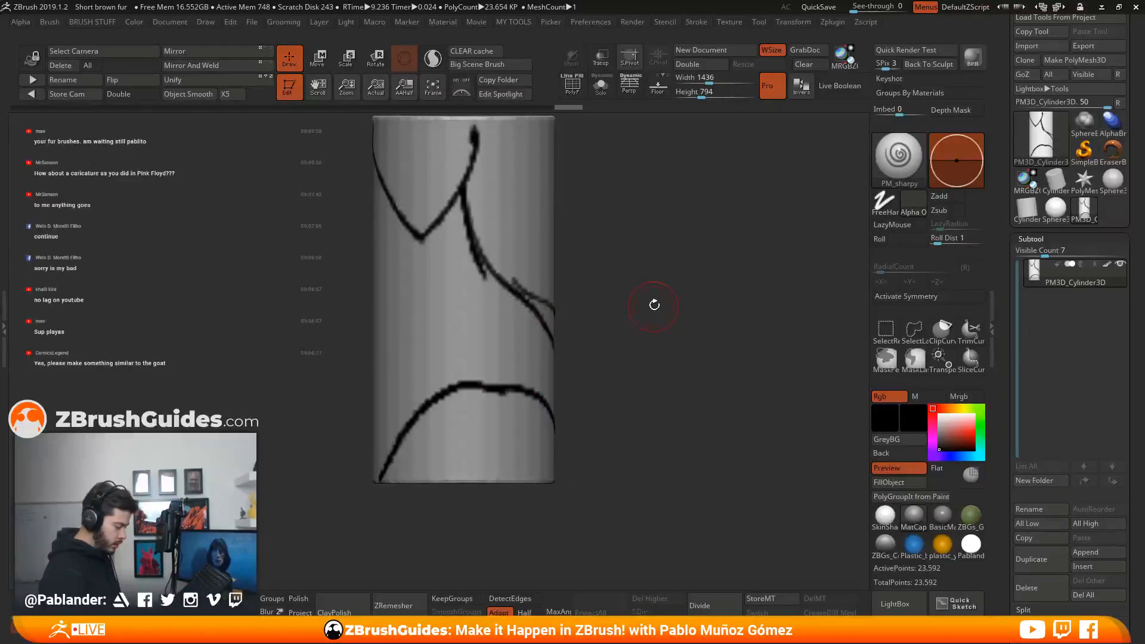
{"action": "left_click_drag", "start_coordinate": [647, 375], "coordinate": [651, 354], "text": "alt"}
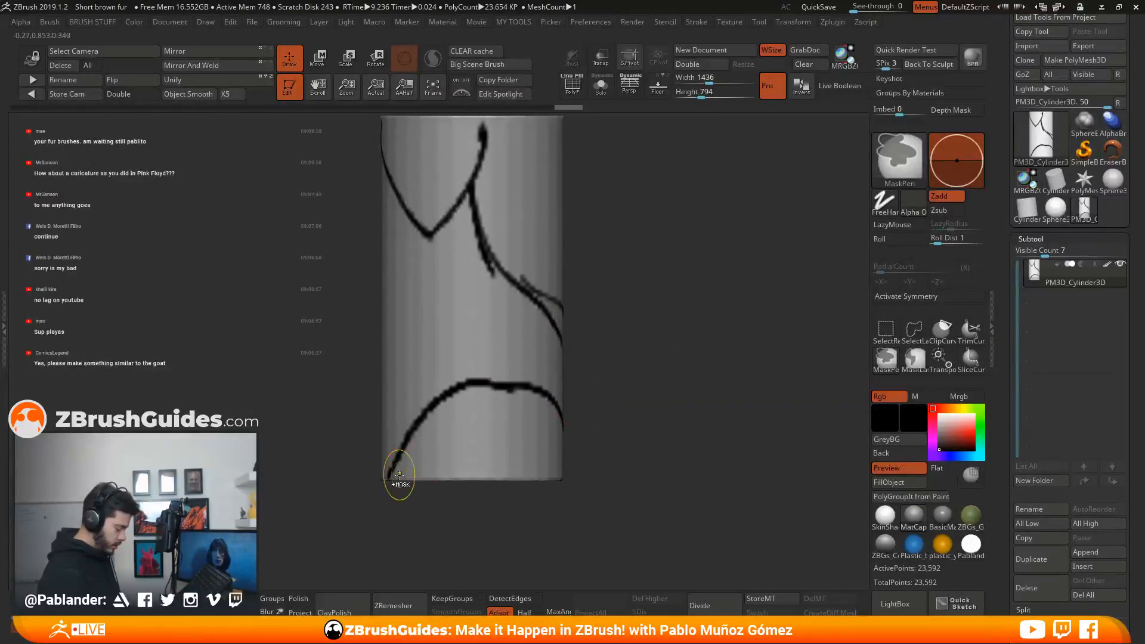
Paint a mask over the area beneath the arched line at the cylinder's base.
{"action": "mouse_move", "coordinate": [396, 475]}
{"action": "left_mouse_down", "text": "ctrl"}
{"action": "mouse_move", "coordinate": [424, 436]}
{"action": "mouse_move", "coordinate": [489, 390]}
{"action": "mouse_move", "coordinate": [540, 411]}
{"action": "mouse_move", "coordinate": [559, 468]}
{"action": "mouse_move", "coordinate": [413, 470]}
{"action": "mouse_move", "coordinate": [555, 469]}
{"action": "left_mouse_up", "text": "ctrl"}
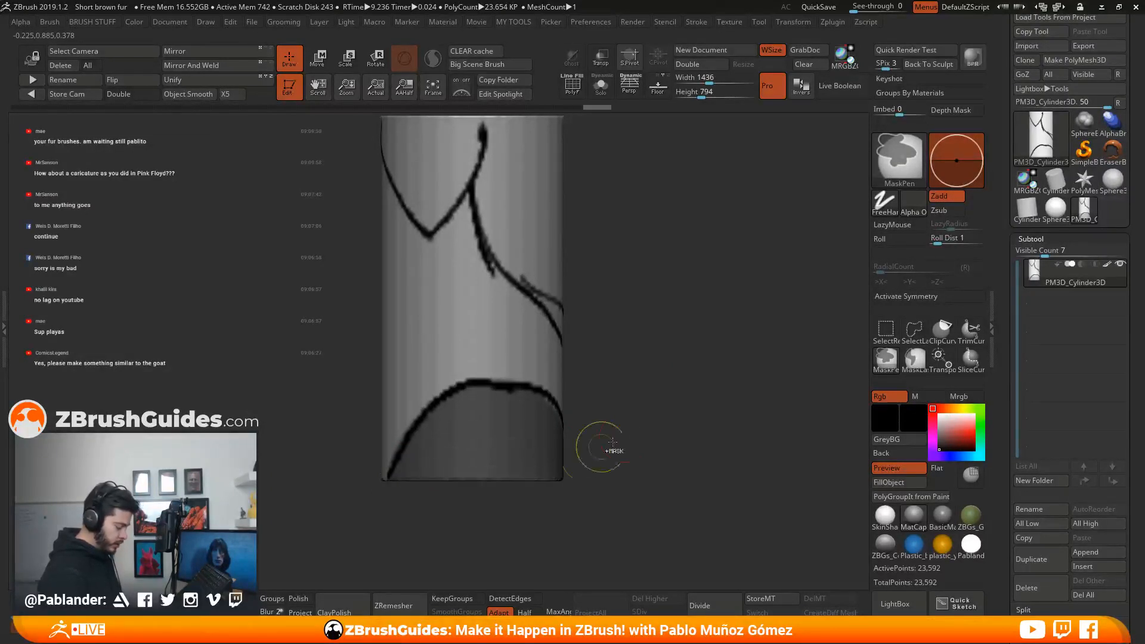
{"action": "left_click_drag", "start_coordinate": [627, 444], "coordinate": [598, 430]}
{"action": "left_click_drag", "start_coordinate": [481, 438], "coordinate": [515, 414], "text": "ctrl"}
{"action": "mouse_move", "coordinate": [568, 470]}
{"action": "left_mouse_down", "text": "ctrl"}
{"action": "mouse_move", "coordinate": [575, 448]}
{"action": "mouse_move", "coordinate": [608, 435]}
{"action": "left_mouse_up", "text": "ctrl"}
{"action": "left_click_drag", "start_coordinate": [519, 453], "coordinate": [586, 462], "text": "ctrl"}
Extend the mask around the cylinder's side, across the gap in the lower line and up past the end of the branching curve.
{"action": "left_click_drag", "start_coordinate": [689, 421], "coordinate": [665, 422]}
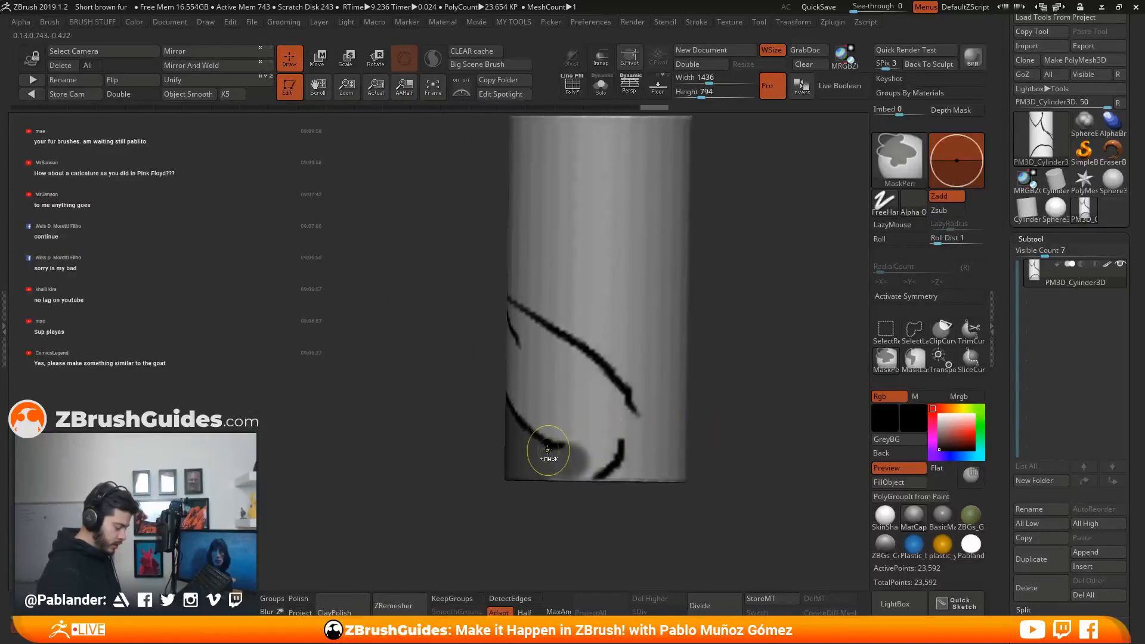
{"action": "mouse_move", "coordinate": [545, 455]}
{"action": "left_mouse_down", "text": "ctrl"}
{"action": "mouse_move", "coordinate": [614, 417]}
{"action": "mouse_move", "coordinate": [642, 334]}
{"action": "mouse_move", "coordinate": [650, 391]}
{"action": "mouse_move", "coordinate": [640, 428]}
{"action": "left_mouse_up", "text": "ctrl"}
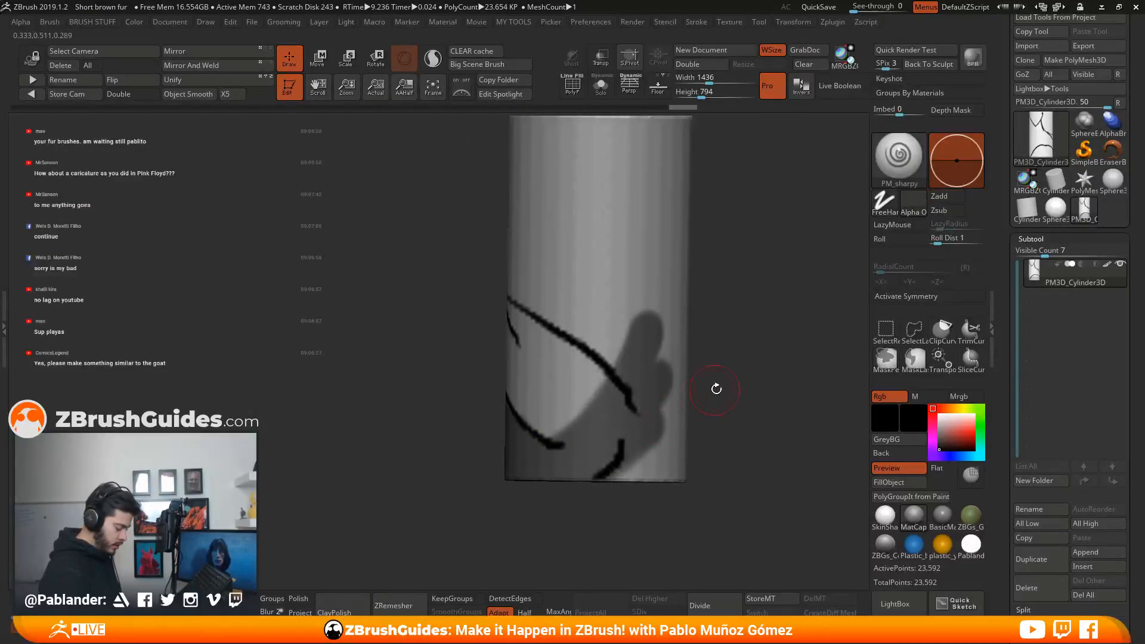
{"action": "left_click_drag", "start_coordinate": [716, 373], "coordinate": [750, 370]}
{"action": "mouse_move", "coordinate": [561, 465]}
{"action": "left_mouse_down", "text": "ctrl"}
{"action": "mouse_move", "coordinate": [536, 427]}
{"action": "mouse_move", "coordinate": [567, 322]}
{"action": "mouse_move", "coordinate": [593, 415]}
{"action": "left_mouse_up", "text": "ctrl"}
{"action": "left_click_drag", "start_coordinate": [769, 373], "coordinate": [682, 334]}
{"action": "mouse_move", "coordinate": [495, 453]}
{"action": "left_mouse_down", "text": "ctrl"}
{"action": "mouse_move", "coordinate": [602, 459]}
{"action": "mouse_move", "coordinate": [506, 471]}
{"action": "mouse_move", "coordinate": [563, 305]}
{"action": "mouse_move", "coordinate": [531, 297]}
{"action": "left_mouse_up", "text": "ctrl"}
Paint the mask up the back of the cylinder and even out its ragged vertical edge.
{"action": "left_click_drag", "start_coordinate": [708, 403], "coordinate": [670, 371], "text": "alt"}
{"action": "mouse_move", "coordinate": [671, 371]}
{"action": "left_mouse_down"}
{"action": "mouse_move", "coordinate": [652, 380]}
{"action": "mouse_move", "coordinate": [647, 368]}
{"action": "mouse_move", "coordinate": [661, 360]}
{"action": "mouse_move", "coordinate": [637, 356]}
{"action": "mouse_move", "coordinate": [675, 338]}
{"action": "mouse_move", "coordinate": [564, 411]}
{"action": "left_mouse_up"}
{"action": "key", "text": "ctrl"}
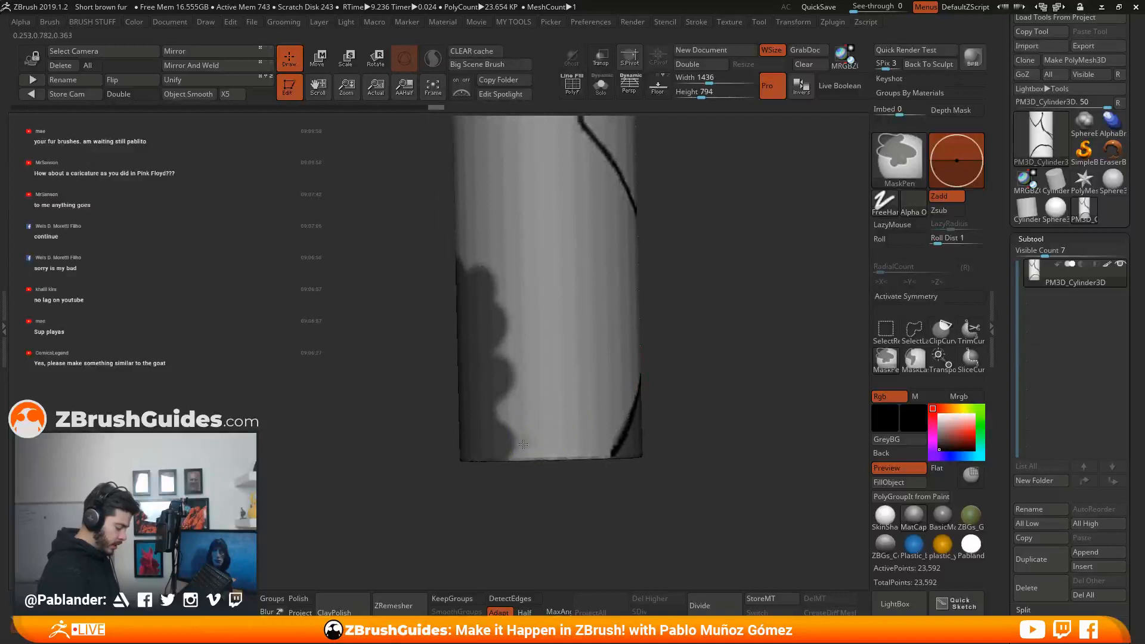
{"action": "mouse_move", "coordinate": [517, 454]}
{"action": "left_mouse_down", "text": "ctrl"}
{"action": "mouse_move", "coordinate": [534, 397]}
{"action": "mouse_move", "coordinate": [527, 266]}
{"action": "mouse_move", "coordinate": [484, 308]}
{"action": "left_mouse_up", "text": "ctrl"}
{"action": "left_click_drag", "start_coordinate": [671, 298], "coordinate": [724, 288]}
{"action": "mouse_move", "coordinate": [502, 261]}
{"action": "left_mouse_down", "text": "ctrl"}
{"action": "mouse_move", "coordinate": [434, 259]}
{"action": "mouse_move", "coordinate": [517, 309]}
{"action": "left_mouse_up", "text": "ctrl"}
{"action": "mouse_move", "coordinate": [666, 251]}
{"action": "left_mouse_down"}
{"action": "mouse_move", "coordinate": [672, 358]}
{"action": "mouse_move", "coordinate": [694, 264]}
{"action": "left_mouse_up"}
{"action": "mouse_move", "coordinate": [524, 358]}
{"action": "left_mouse_down", "text": "ctrl"}
{"action": "mouse_move", "coordinate": [563, 215]}
{"action": "mouse_move", "coordinate": [537, 256]}
{"action": "mouse_move", "coordinate": [568, 206]}
{"action": "mouse_move", "coordinate": [513, 328]}
{"action": "mouse_move", "coordinate": [541, 314]}
{"action": "mouse_move", "coordinate": [555, 268]}
{"action": "left_mouse_up", "text": "ctrl"}
Round out the back mask's sides, sweeping diagonally toward the top and curving down into the area between the painted lines.
{"action": "left_click_drag", "start_coordinate": [706, 240], "coordinate": [719, 238]}
{"action": "mouse_move", "coordinate": [535, 275]}
{"action": "left_mouse_down", "text": "ctrl"}
{"action": "mouse_move", "coordinate": [540, 258]}
{"action": "mouse_move", "coordinate": [420, 352]}
{"action": "left_mouse_up", "text": "ctrl"}
{"action": "left_click_drag", "start_coordinate": [626, 275], "coordinate": [659, 296]}
{"action": "left_click_drag", "start_coordinate": [616, 350], "coordinate": [517, 485], "text": "ctrl"}
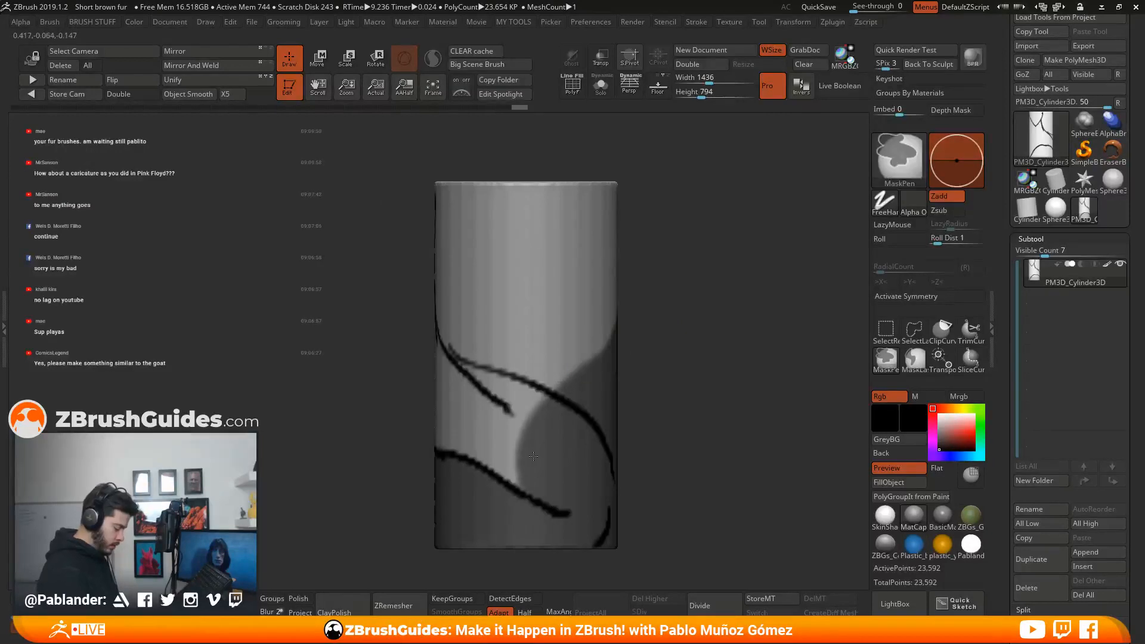
{"action": "mouse_move", "coordinate": [639, 307]}
{"action": "left_mouse_down"}
{"action": "mouse_move", "coordinate": [763, 348]}
{"action": "mouse_move", "coordinate": [749, 294]}
{"action": "mouse_move", "coordinate": [723, 325]}
{"action": "mouse_move", "coordinate": [567, 350]}
{"action": "left_mouse_up"}
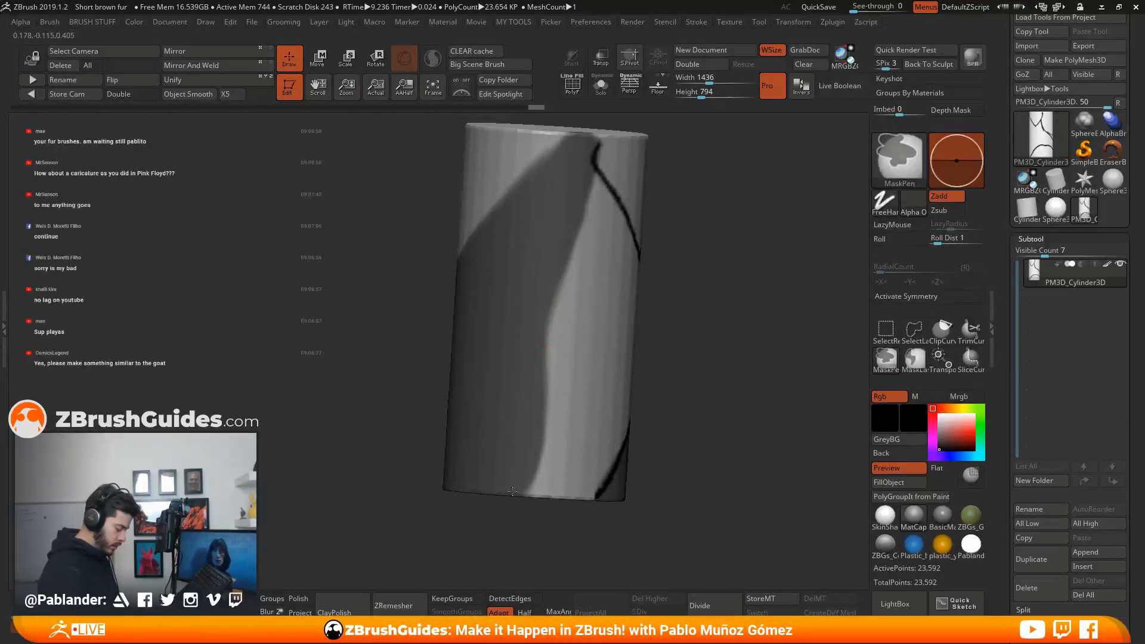
{"action": "left_click_drag", "start_coordinate": [732, 284], "coordinate": [680, 380]}
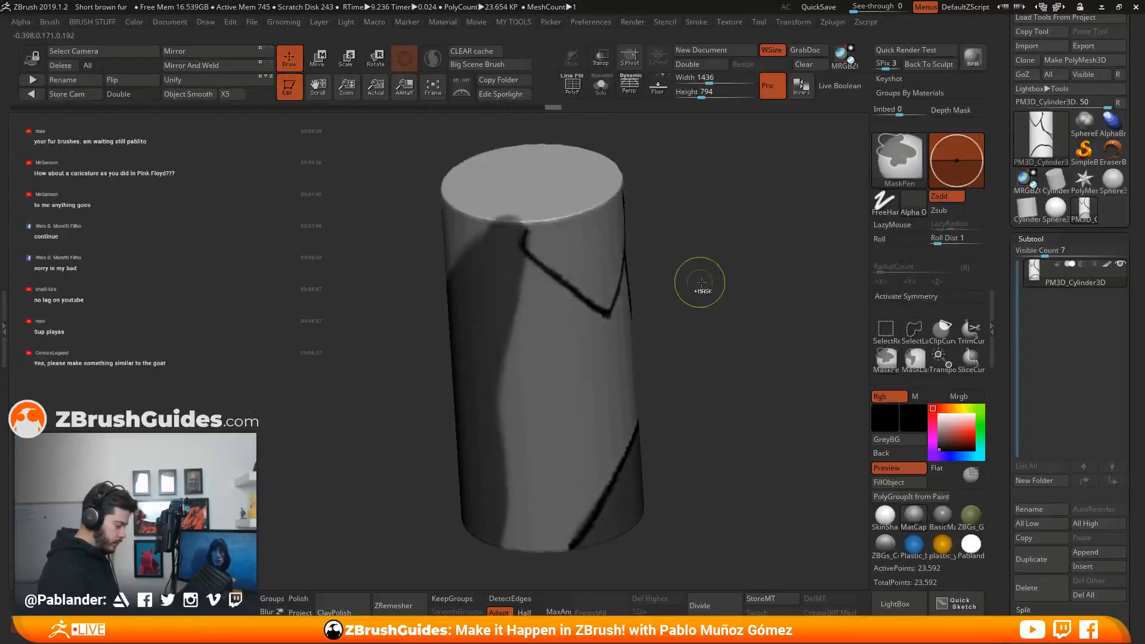
Invert the mask back and forth to check its coverage, and unmask a thin strip along the cylinder's bottom edge.
{"action": "left_click", "coordinate": [700, 282], "text": "ctrl"}
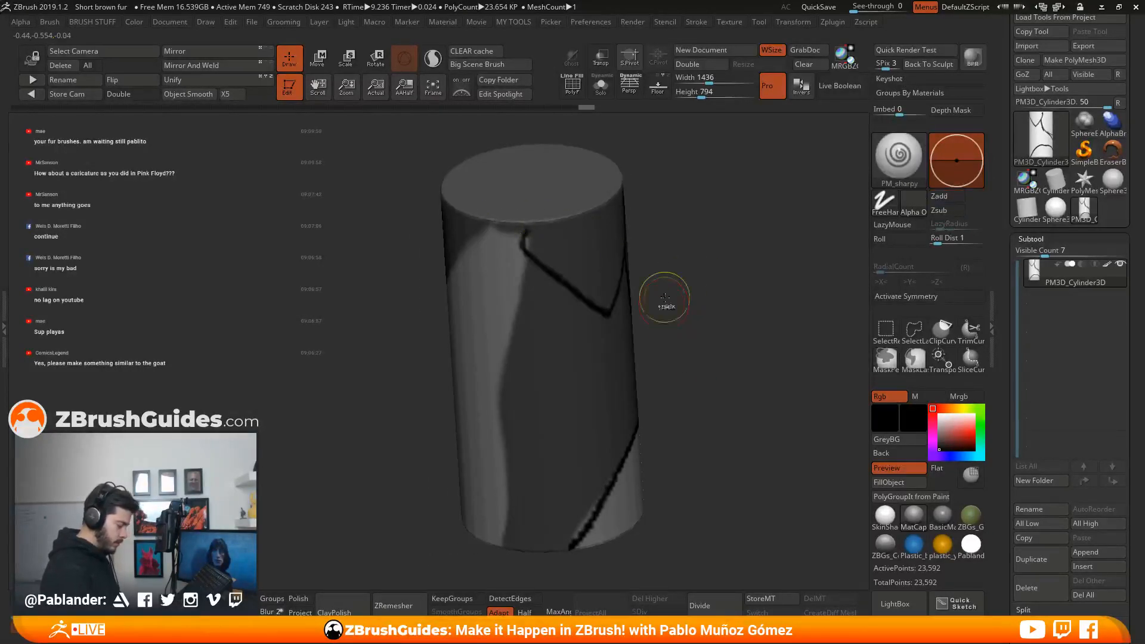
{"action": "left_click", "coordinate": [665, 302], "text": "ctrl"}
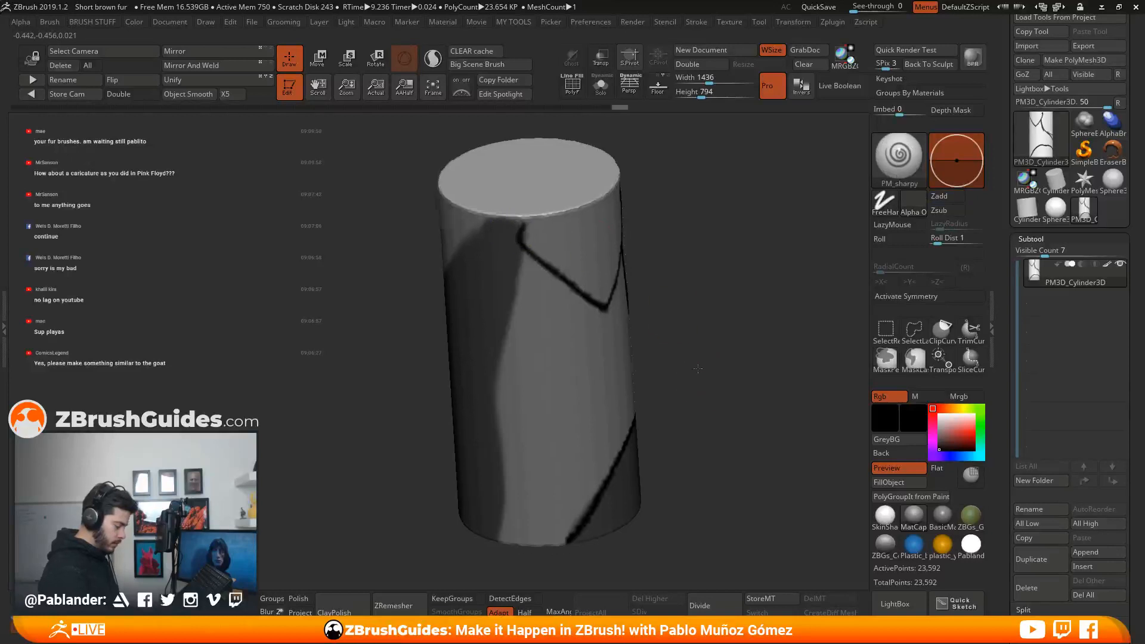
{"action": "left_click_drag", "start_coordinate": [704, 318], "coordinate": [672, 354]}
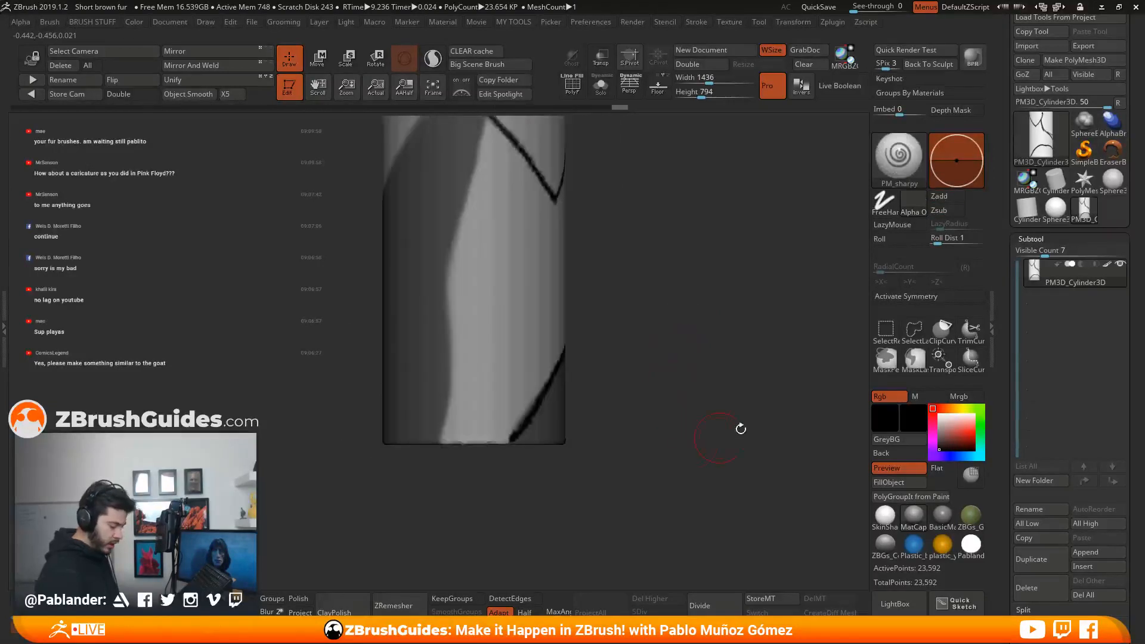
{"action": "left_click_drag", "start_coordinate": [664, 275], "coordinate": [654, 300], "text": "alt"}
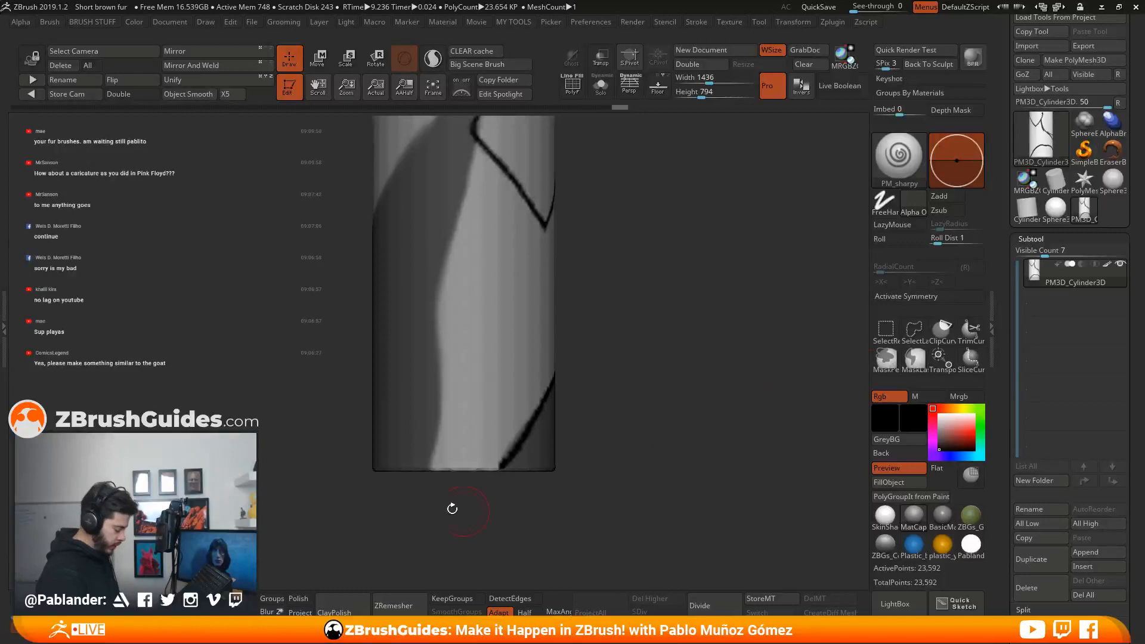
{"action": "mouse_move", "coordinate": [298, 538]}
{"action": "left_mouse_down", "text": "ctrl"}
{"action": "mouse_move", "coordinate": [590, 486]}
{"action": "mouse_move", "coordinate": [626, 467]}
{"action": "left_mouse_up", "text": "ctrl"}
{"action": "left_click", "coordinate": [692, 411], "text": "ctrl"}
{"action": "left_click_drag", "start_coordinate": [291, 529], "coordinate": [650, 463], "text": "ctrl"}
{"action": "left_click", "coordinate": [648, 437], "text": "ctrl"}
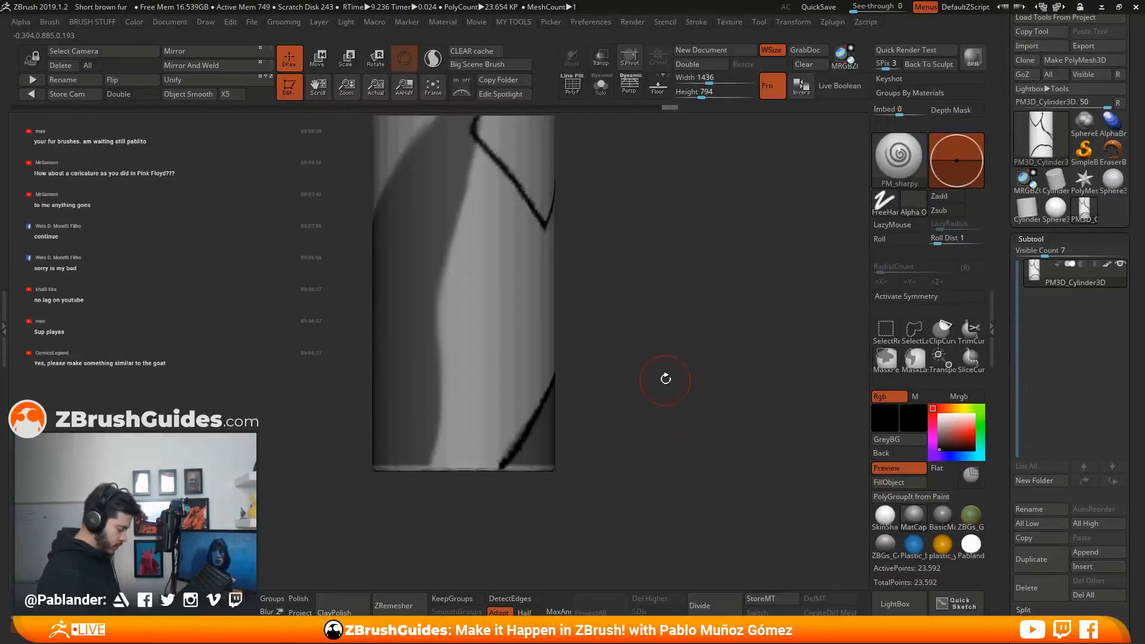
Turn off the cylinder's polypaint display and switch the active color to white.
{"action": "mouse_move", "coordinate": [665, 378]}
{"action": "left_mouse_down"}
{"action": "mouse_move", "coordinate": [644, 322]}
{"action": "mouse_move", "coordinate": [664, 362]}
{"action": "mouse_move", "coordinate": [582, 376]}
{"action": "mouse_move", "coordinate": [700, 357]}
{"action": "left_mouse_up"}
{"action": "left_click", "coordinate": [1107, 264]}
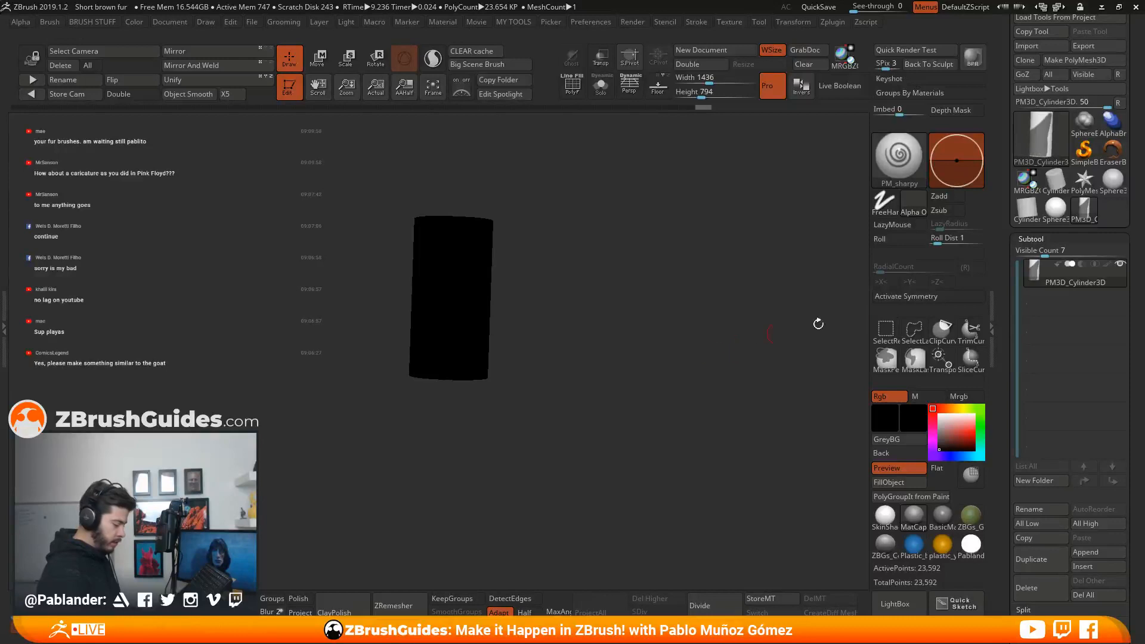
{"action": "key", "text": "v"}
{"action": "mouse_move", "coordinate": [658, 342]}
{"action": "left_mouse_down"}
{"action": "mouse_move", "coordinate": [577, 371]}
{"action": "mouse_move", "coordinate": [736, 337]}
{"action": "mouse_move", "coordinate": [642, 310]}
{"action": "mouse_move", "coordinate": [667, 365]}
{"action": "mouse_move", "coordinate": [654, 351]}
{"action": "mouse_move", "coordinate": [658, 379]}
{"action": "mouse_move", "coordinate": [646, 378]}
{"action": "mouse_move", "coordinate": [668, 342]}
{"action": "left_mouse_up"}
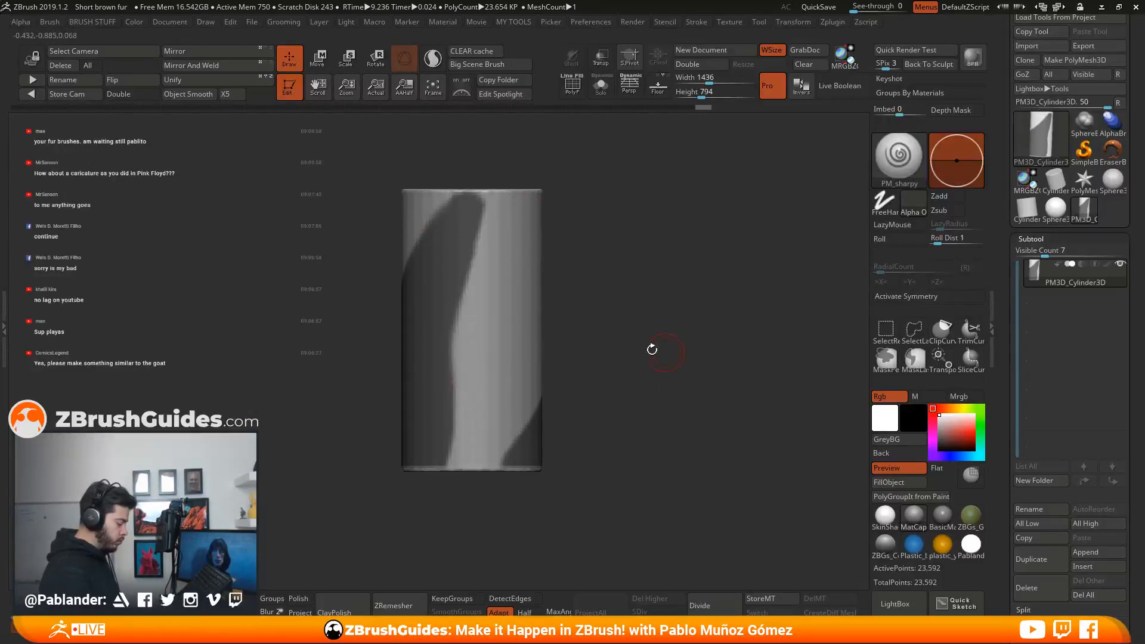
Preview an extraction of the masked area with a thickness of 0.02.
{"action": "scroll", "coordinate": [1011, 353], "scroll_direction": "down", "scroll_amount": 5}
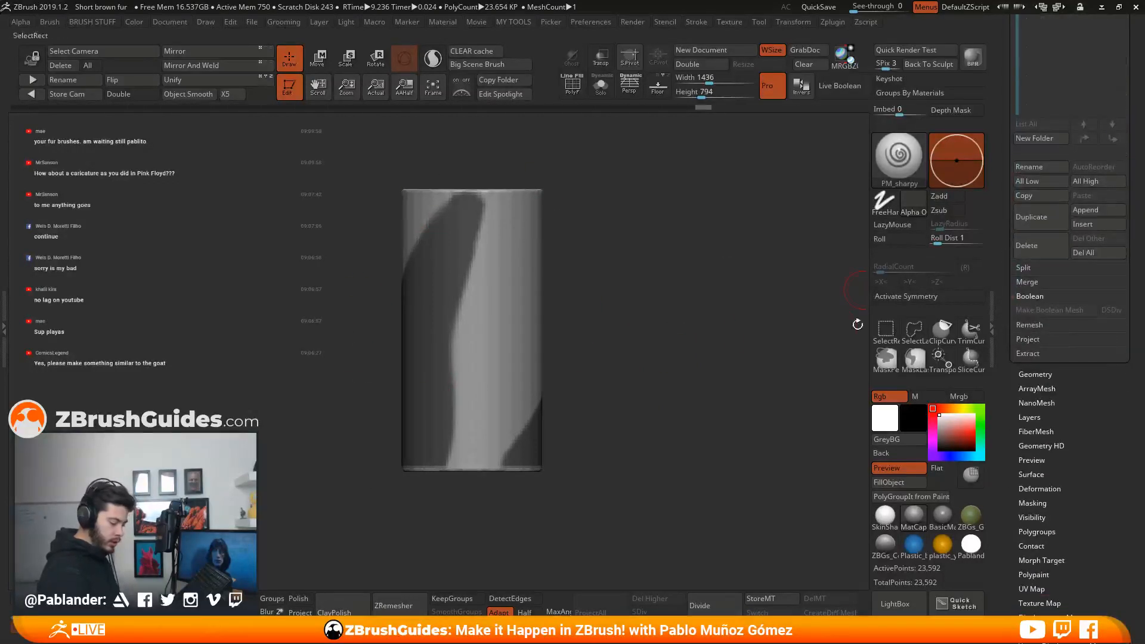
{"action": "left_click_drag", "start_coordinate": [694, 303], "coordinate": [701, 337]}
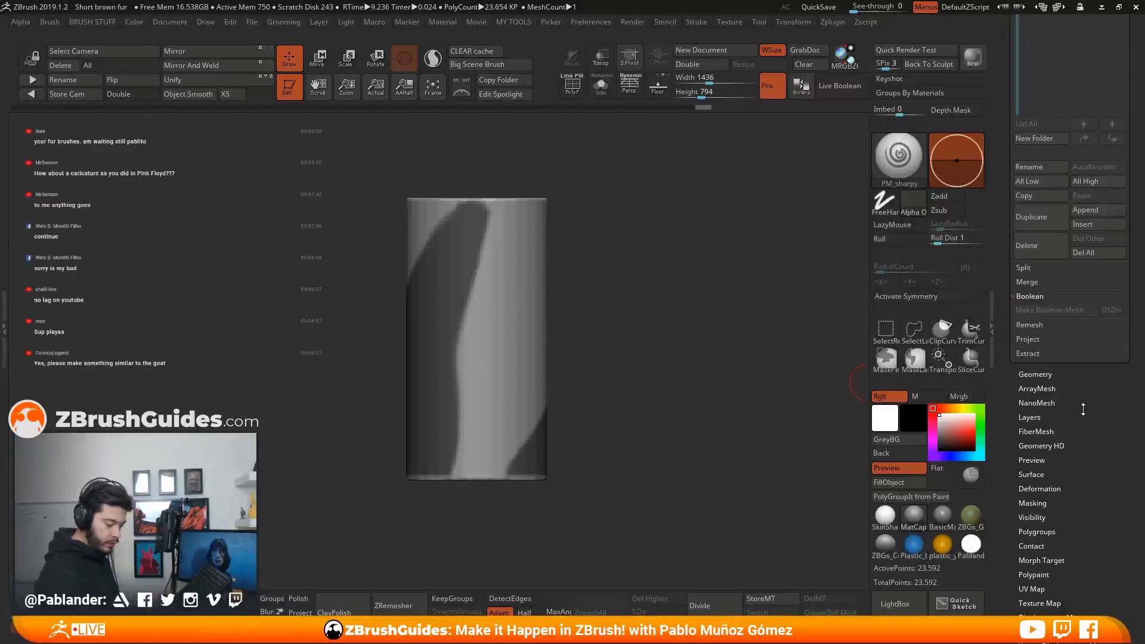
{"action": "left_click", "coordinate": [1037, 354]}
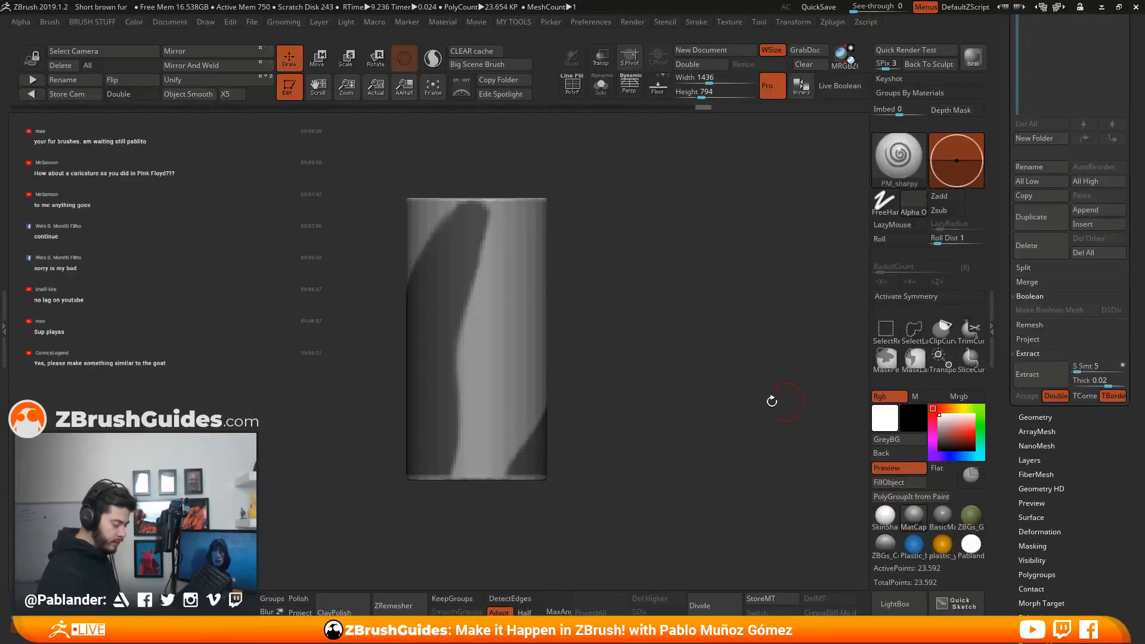
{"action": "left_click_drag", "start_coordinate": [714, 398], "coordinate": [684, 368]}
{"action": "left_click_drag", "start_coordinate": [422, 304], "coordinate": [776, 380]}
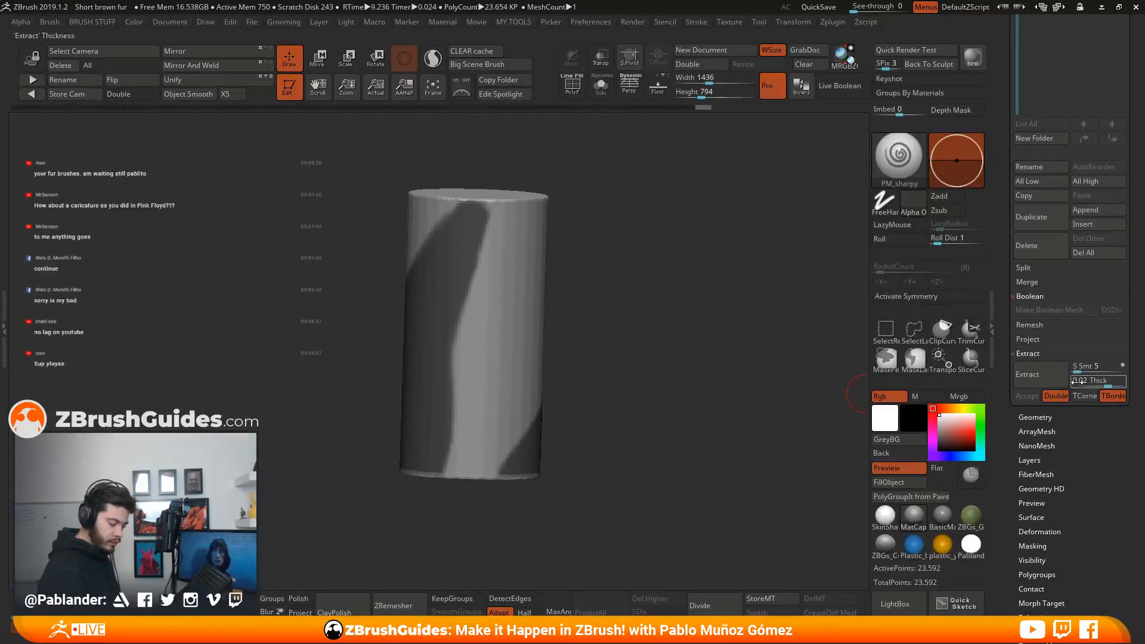
{"action": "left_click", "coordinate": [1046, 376]}
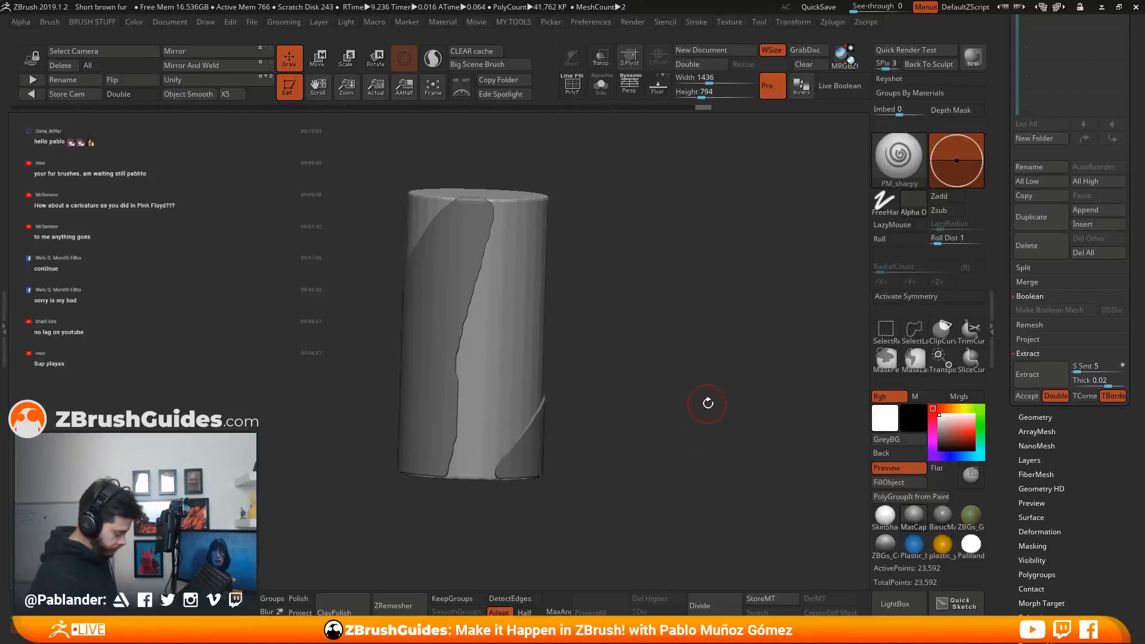
Extract the masked area as a new subtool with a thickness of 0.1, and hide the original cylinder.
{"action": "left_click_drag", "start_coordinate": [745, 397], "coordinate": [685, 369]}
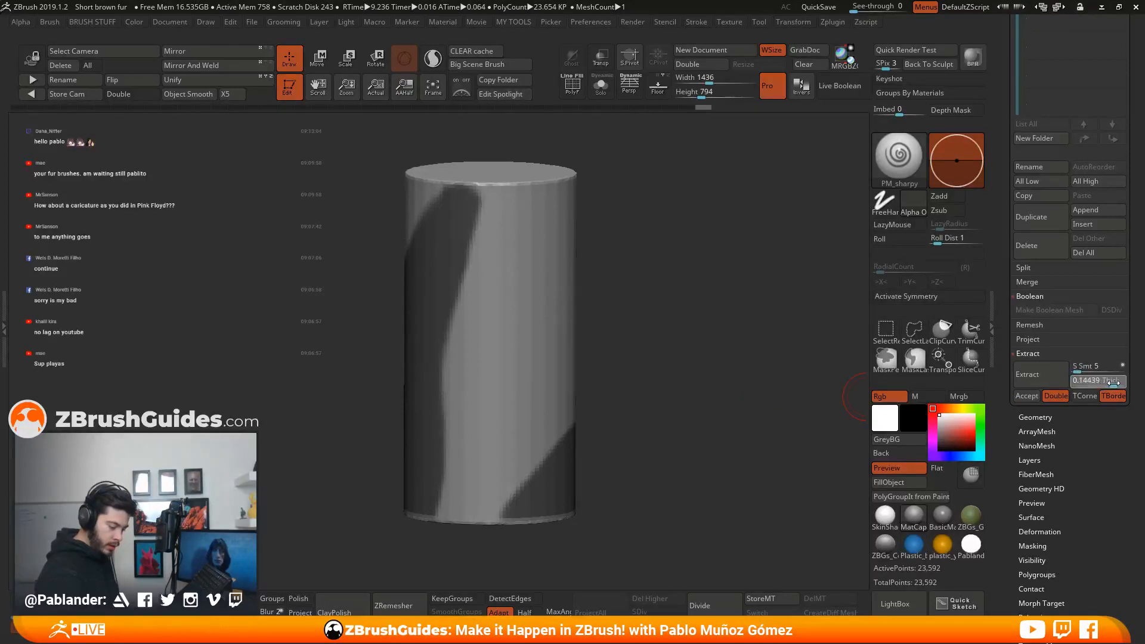
{"action": "left_click_drag", "start_coordinate": [1114, 382], "coordinate": [1104, 377]}
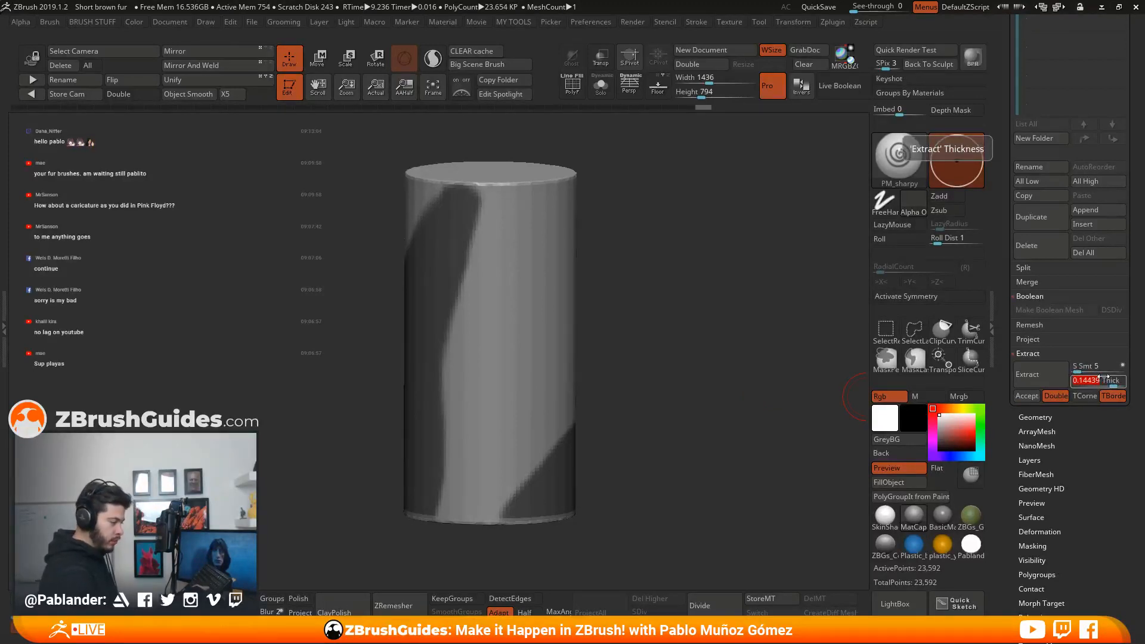
{"action": "left_click", "coordinate": [1044, 374]}
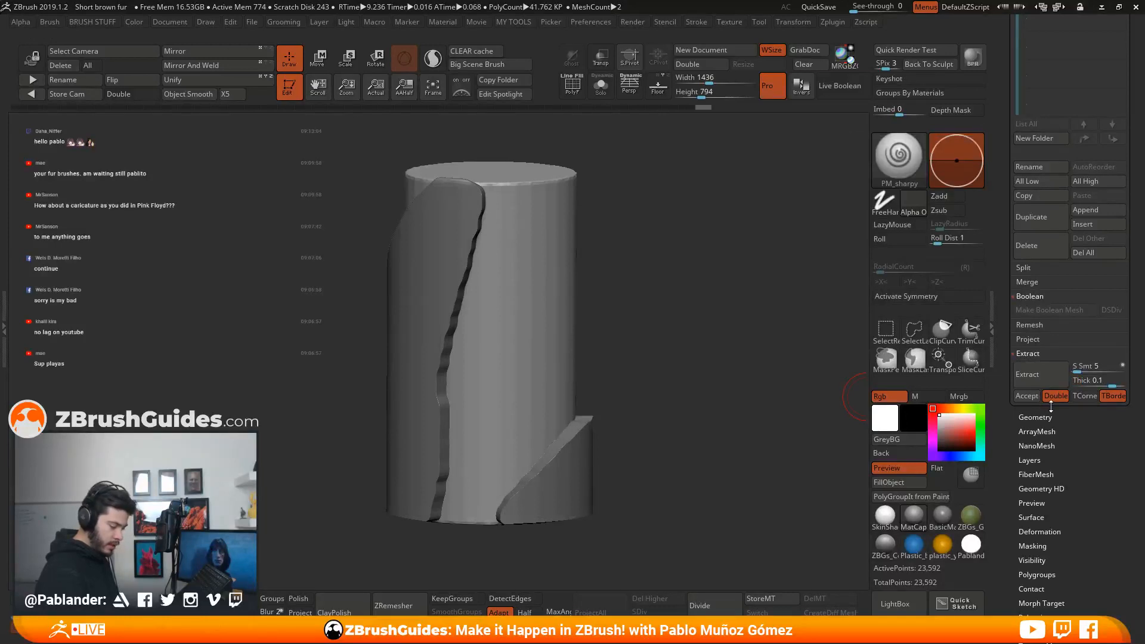
{"action": "left_click", "coordinate": [1089, 380]}
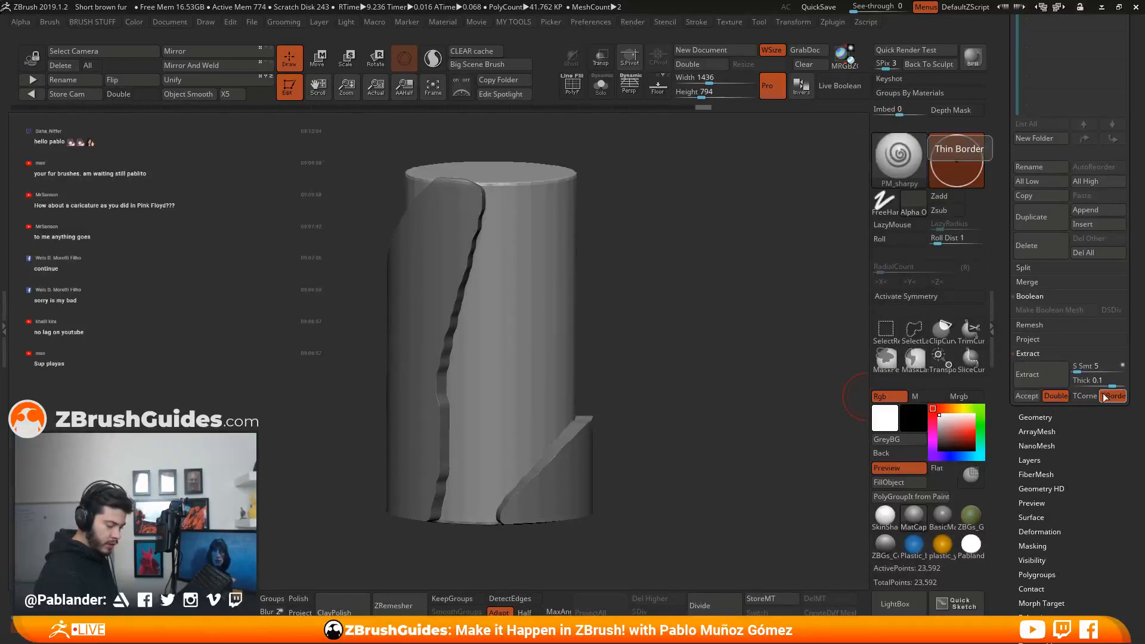
{"action": "left_click", "coordinate": [1032, 397]}
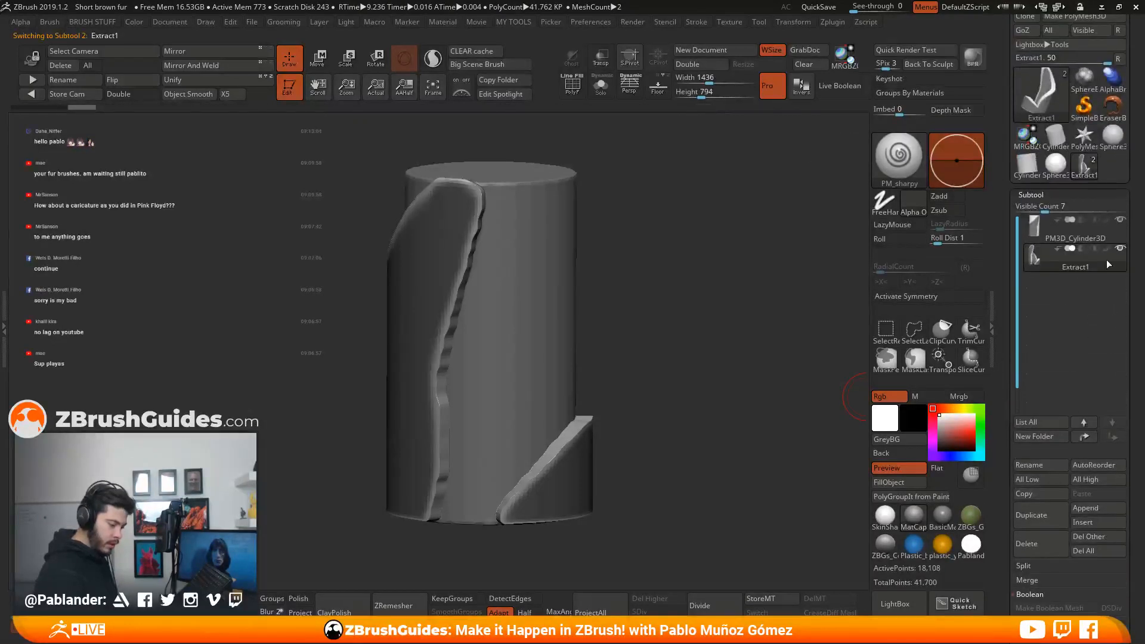
{"action": "mouse_move", "coordinate": [1121, 222]}
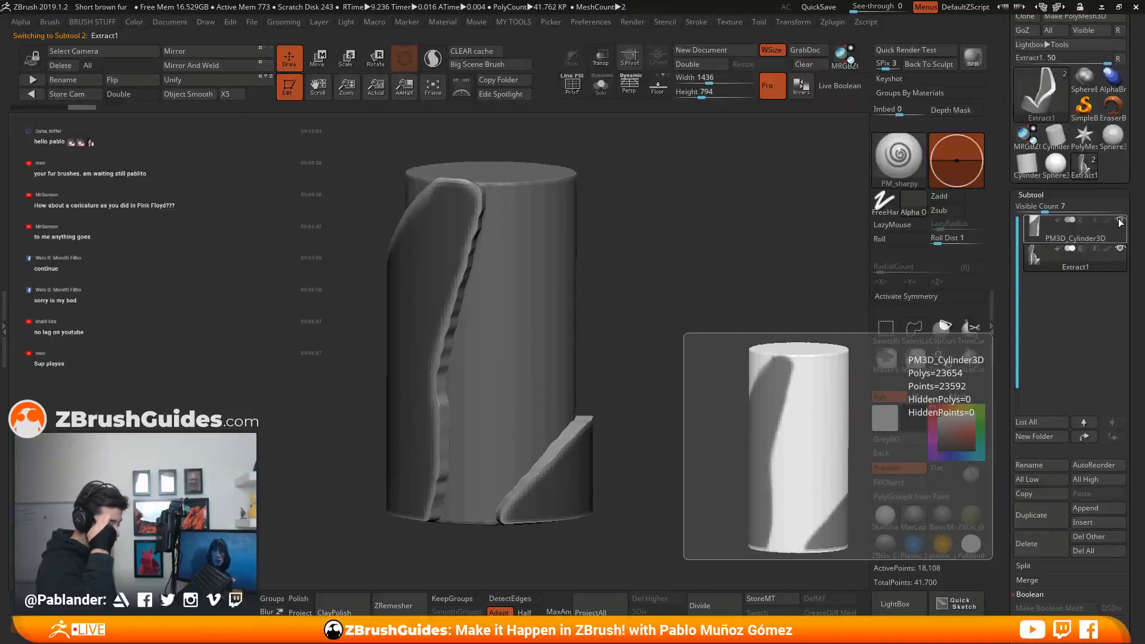
{"action": "left_click", "coordinate": [1120, 221]}
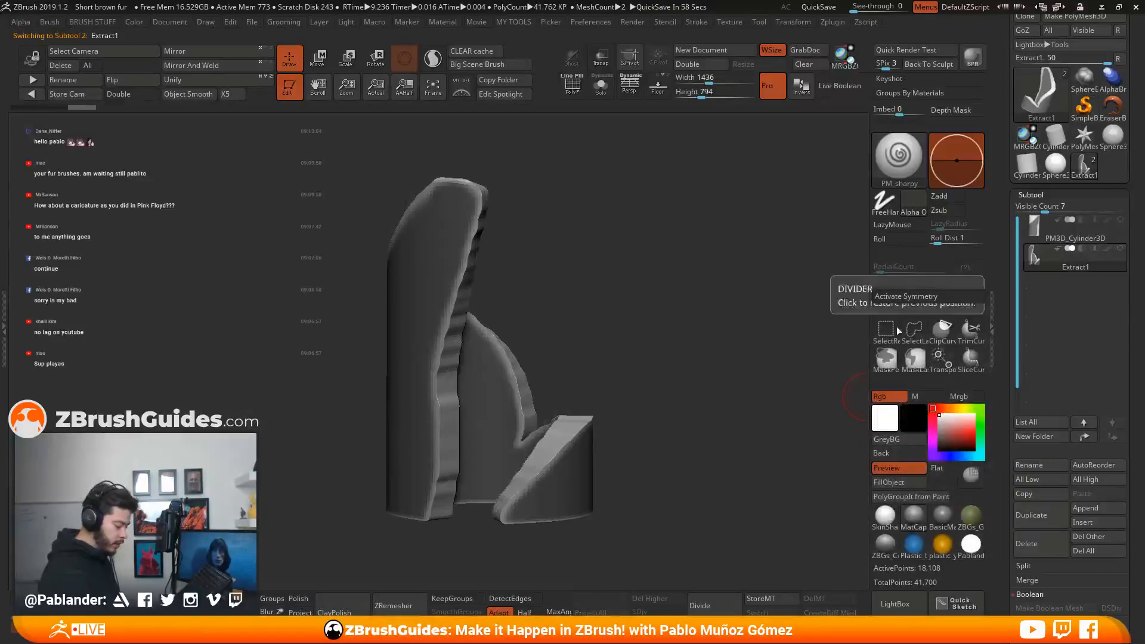
Switch to the Move brush for reshaping the extracted piece.
{"action": "left_click_drag", "start_coordinate": [716, 312], "coordinate": [682, 316]}
{"action": "left_click_drag", "start_coordinate": [714, 381], "coordinate": [660, 300]}
{"action": "key", "text": "b"}
{"action": "left_click", "coordinate": [626, 119]}
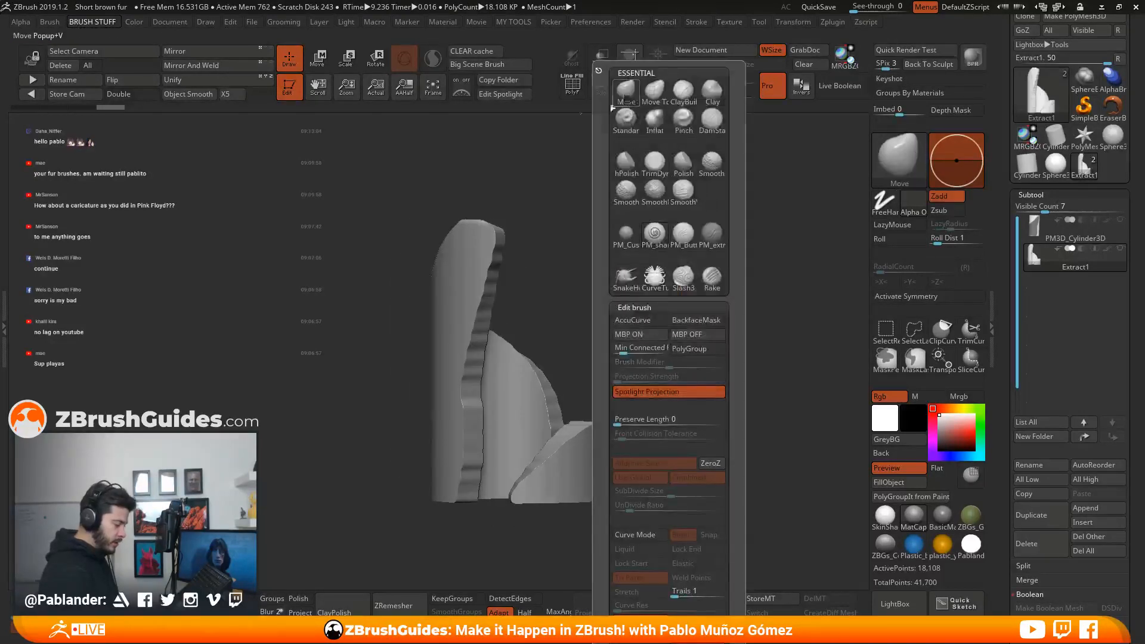
{"action": "key", "text": "space"}
{"action": "mouse_move", "coordinate": [611, 192]}
{"action": "left_mouse_down"}
{"action": "mouse_move", "coordinate": [644, 243]}
{"action": "mouse_move", "coordinate": [563, 248]}
{"action": "mouse_move", "coordinate": [631, 271]}
{"action": "left_mouse_up"}
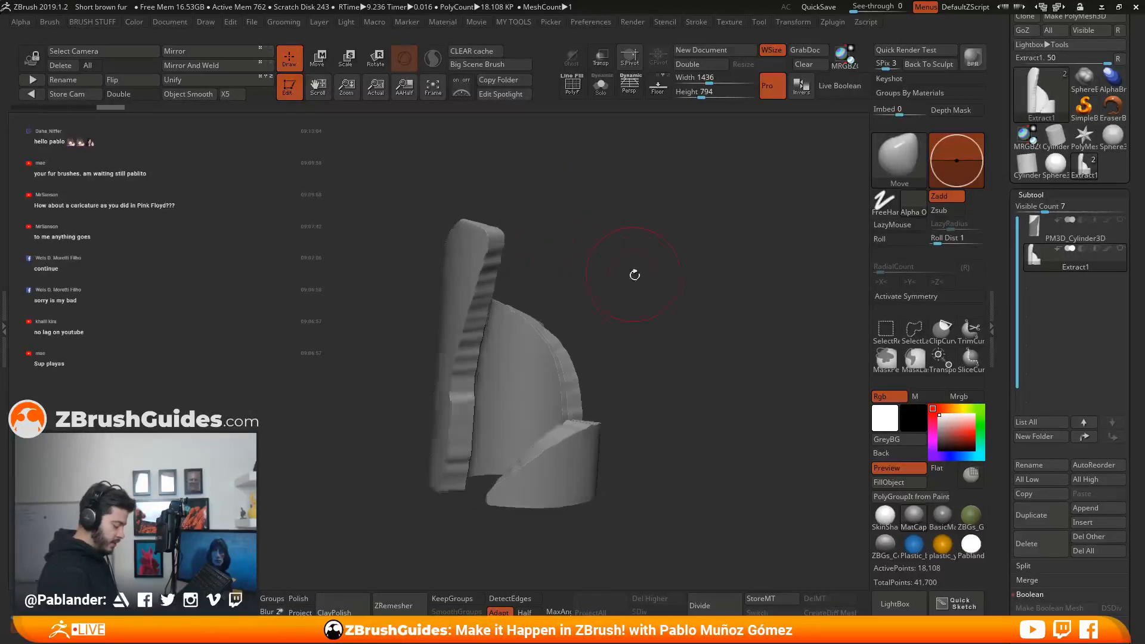
Try pulling the top of the extracted piece outward with the Move brush.
{"action": "mouse_move", "coordinate": [692, 417]}
{"action": "left_mouse_down"}
{"action": "mouse_move", "coordinate": [660, 474]}
{"action": "mouse_move", "coordinate": [512, 231]}
{"action": "mouse_move", "coordinate": [533, 228]}
{"action": "mouse_move", "coordinate": [413, 232]}
{"action": "mouse_move", "coordinate": [489, 259]}
{"action": "mouse_move", "coordinate": [537, 298]}
{"action": "left_mouse_up"}
{"action": "mouse_move", "coordinate": [621, 348]}
{"action": "left_mouse_down"}
{"action": "mouse_move", "coordinate": [752, 388]}
{"action": "mouse_move", "coordinate": [623, 387]}
{"action": "mouse_move", "coordinate": [660, 376]}
{"action": "mouse_move", "coordinate": [672, 388]}
{"action": "mouse_move", "coordinate": [662, 354]}
{"action": "mouse_move", "coordinate": [682, 379]}
{"action": "left_mouse_up"}
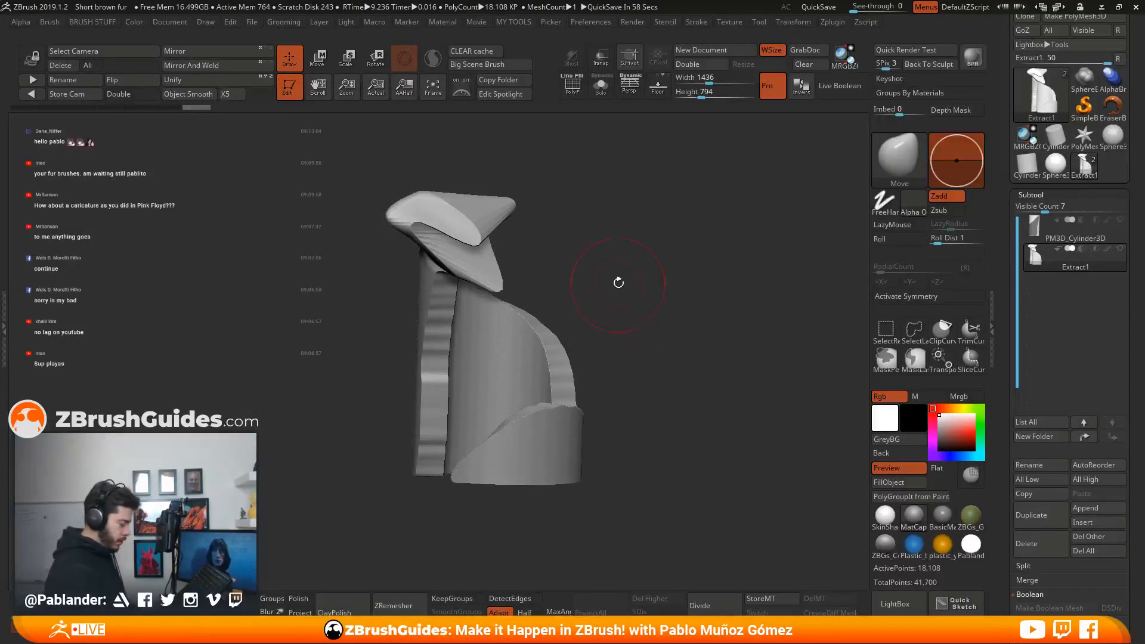
{"action": "left_click_drag", "start_coordinate": [618, 282], "coordinate": [700, 349]}
Show the polyframe, turn on double-sided display and assign the piece's inner curved surface its own polygroup, with the whole piece visible again.
{"action": "key", "text": "shift+f"}
{"action": "left_click_drag", "start_coordinate": [634, 233], "coordinate": [668, 353]}
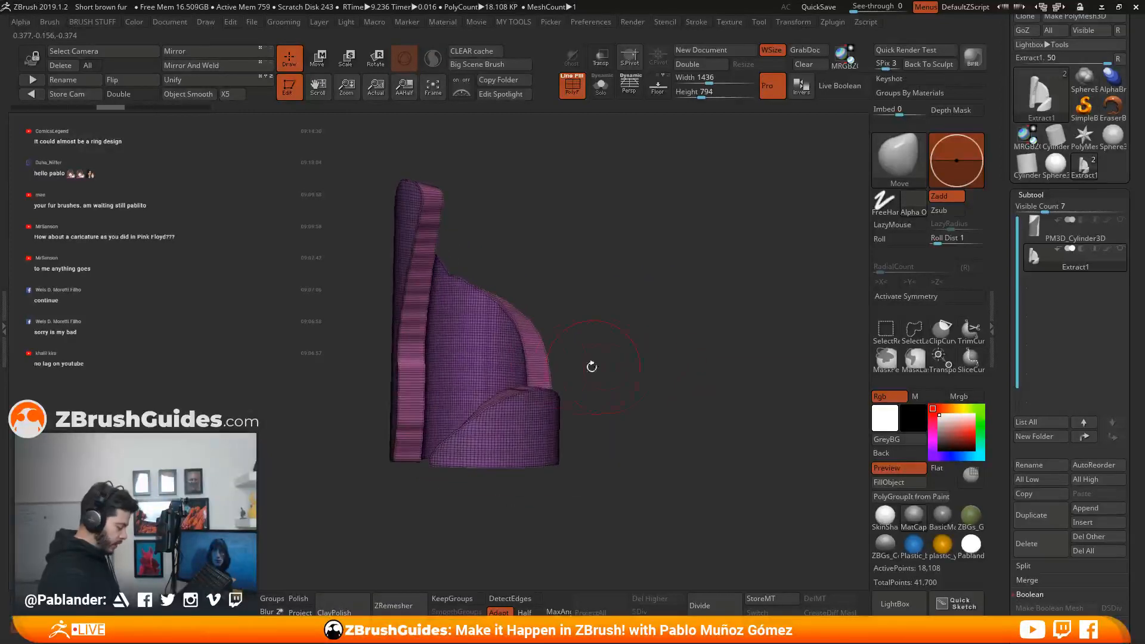
{"action": "left_click", "coordinate": [488, 328], "text": "ctrl+shift"}
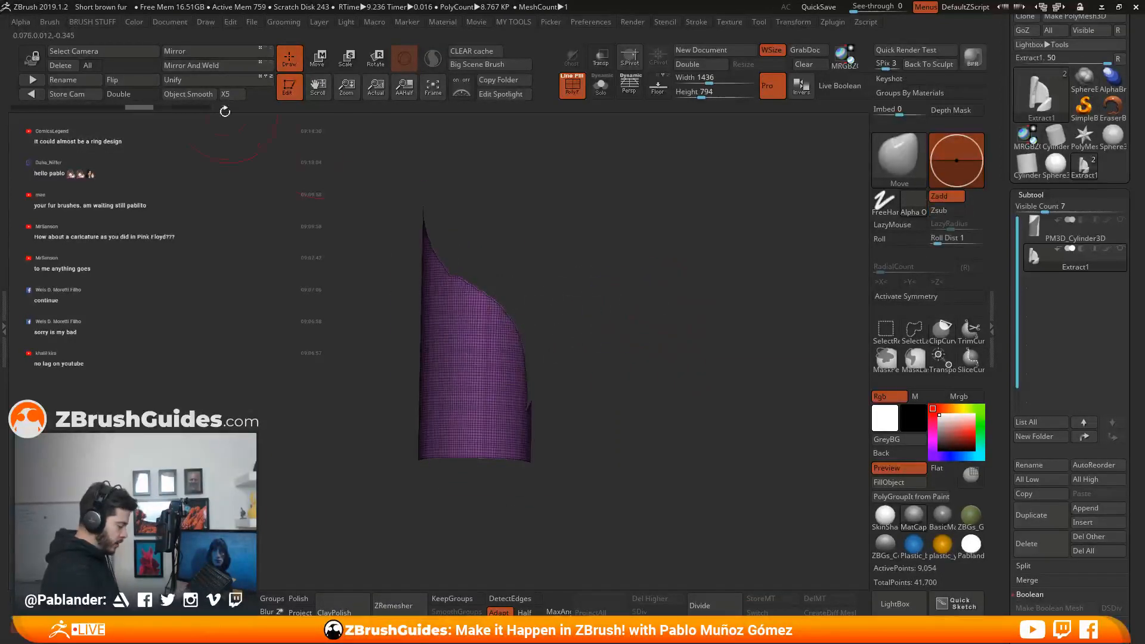
{"action": "left_click", "coordinate": [118, 94]}
{"action": "left_click_drag", "start_coordinate": [698, 288], "coordinate": [690, 293]}
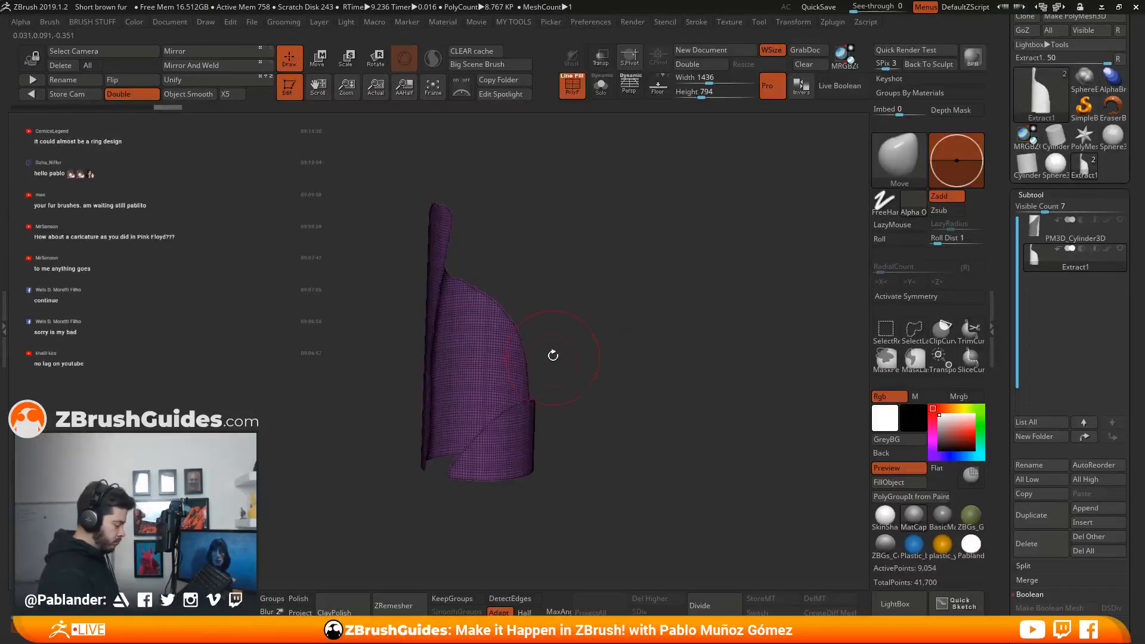
{"action": "key", "text": "ctrl+w"}
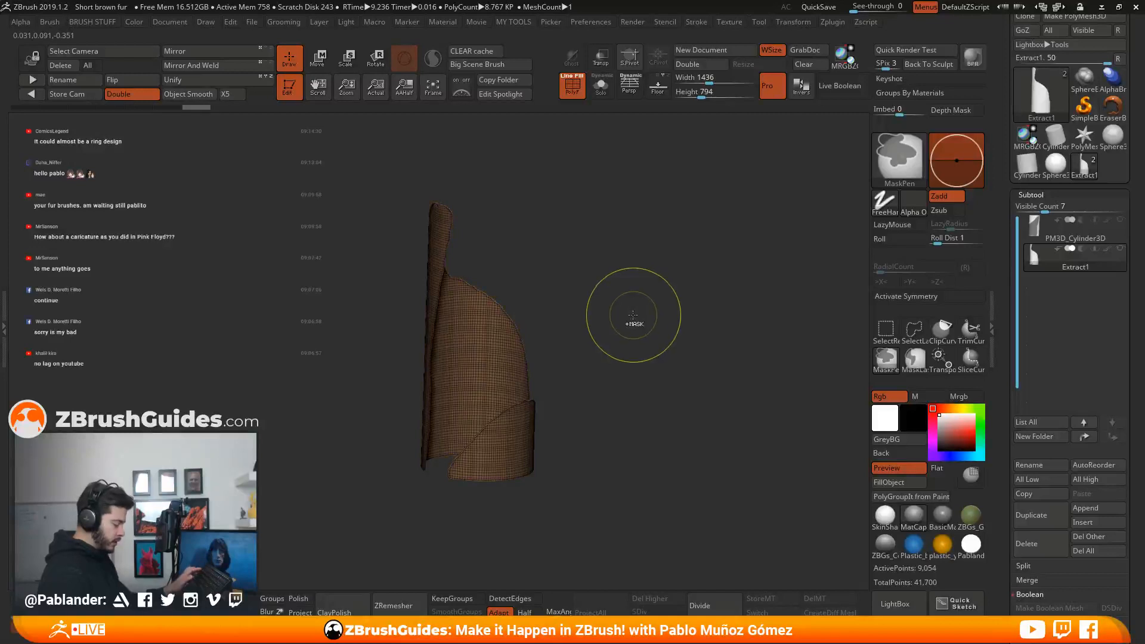
{"action": "left_click", "coordinate": [643, 329], "text": "ctrl+shift"}
{"action": "mouse_move", "coordinate": [654, 334]}
{"action": "left_mouse_down"}
{"action": "mouse_move", "coordinate": [655, 217]}
{"action": "mouse_move", "coordinate": [678, 330]}
{"action": "mouse_move", "coordinate": [660, 307]}
{"action": "mouse_move", "coordinate": [649, 334]}
{"action": "mouse_move", "coordinate": [656, 310]}
{"action": "mouse_move", "coordinate": [705, 289]}
{"action": "mouse_move", "coordinate": [673, 334]}
{"action": "left_mouse_up"}
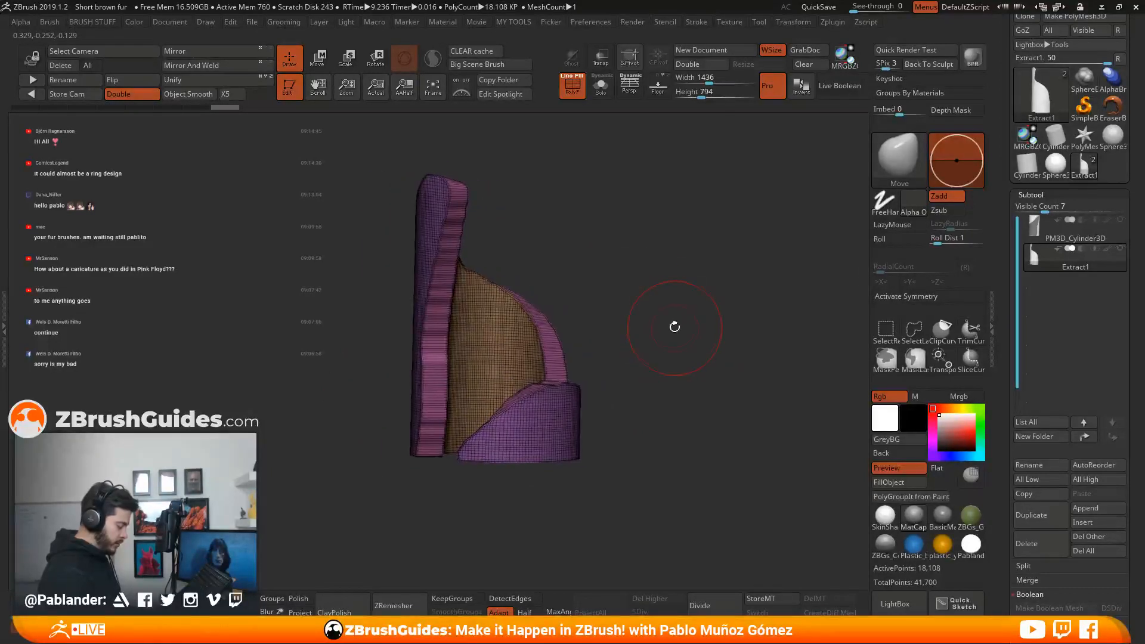
Smooth the wavy edges of the extracted piece with repeated Polish By Groups deformations.
{"action": "key", "text": "space"}
{"action": "key", "text": "space"}
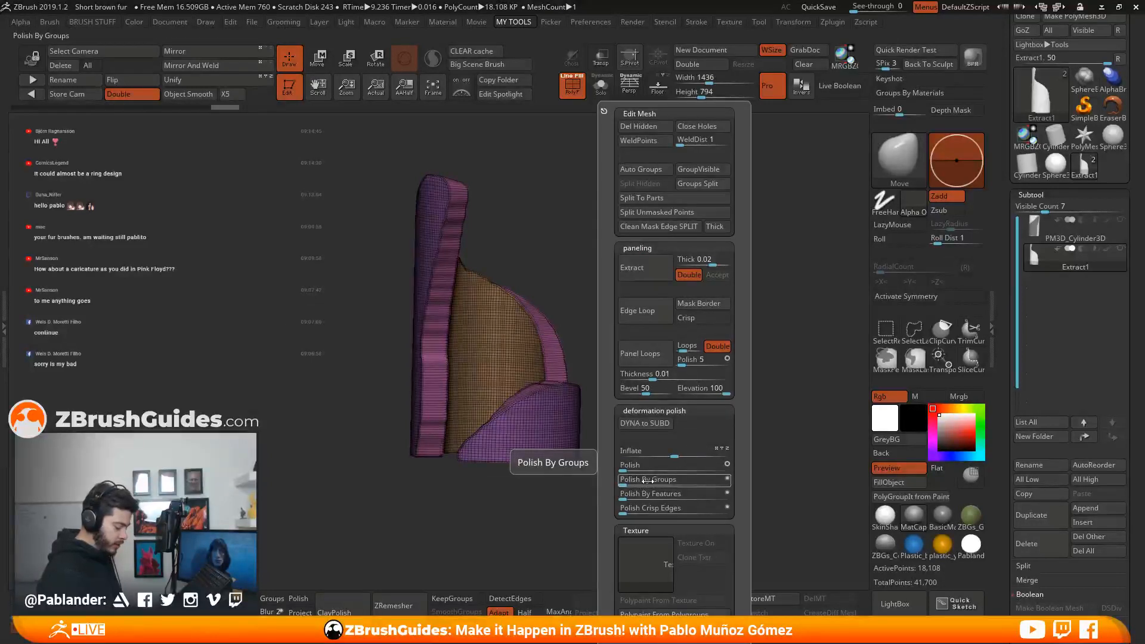
{"action": "left_click_drag", "start_coordinate": [1008, 328], "coordinate": [1016, 211]}
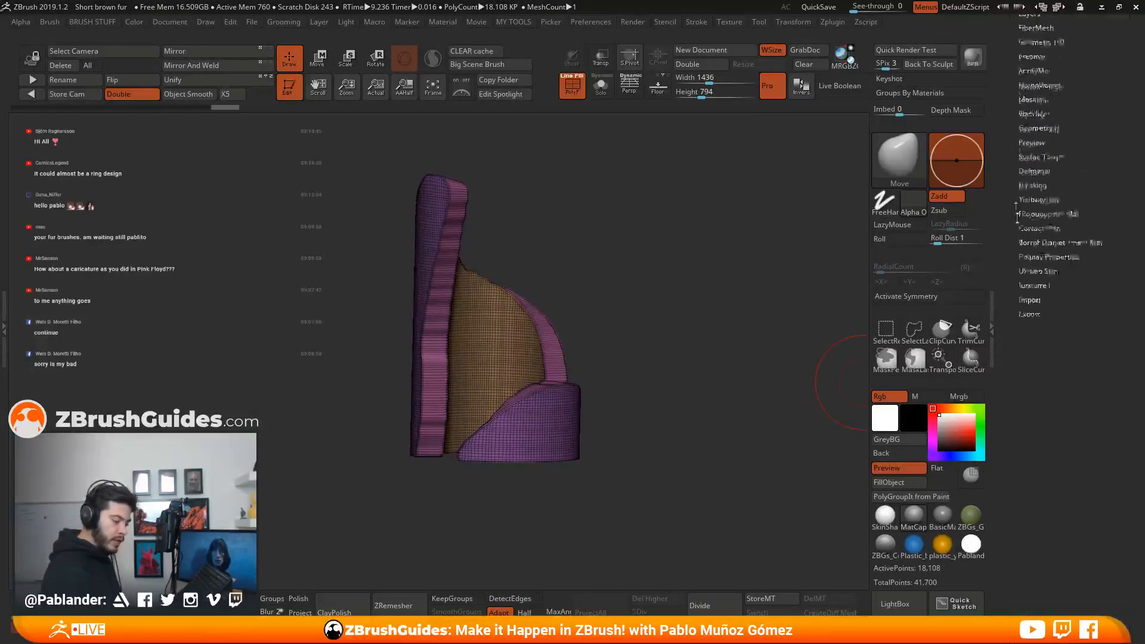
{"action": "left_click", "coordinate": [1042, 219]}
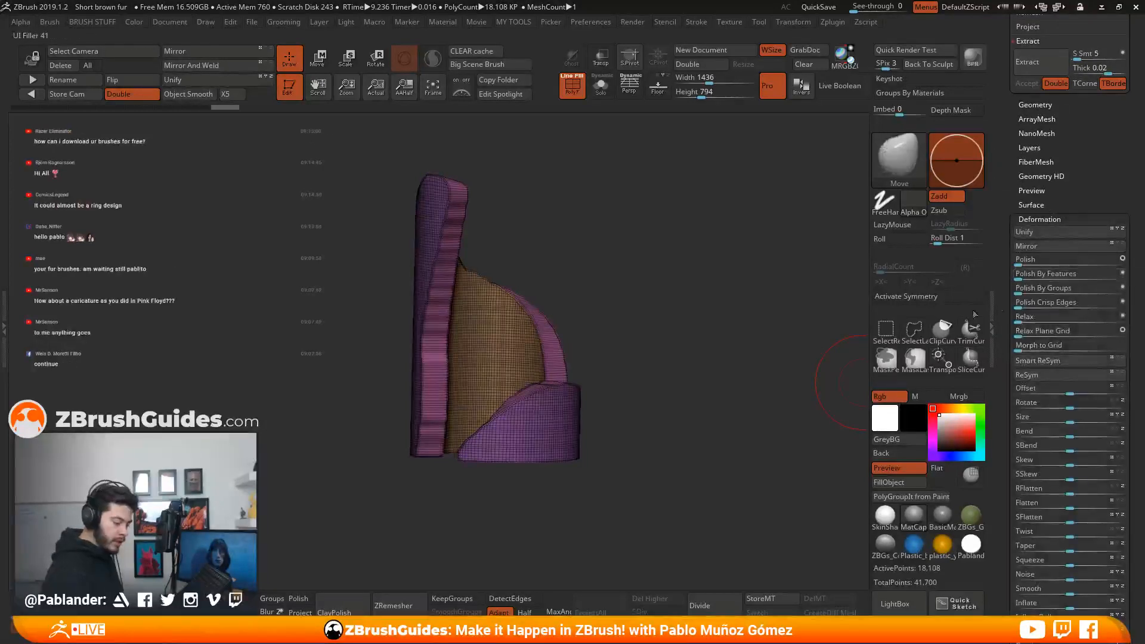
{"action": "left_click_drag", "start_coordinate": [486, 236], "coordinate": [646, 230]}
{"action": "key", "text": "shift+f"}
{"action": "key", "text": "shift+f"}
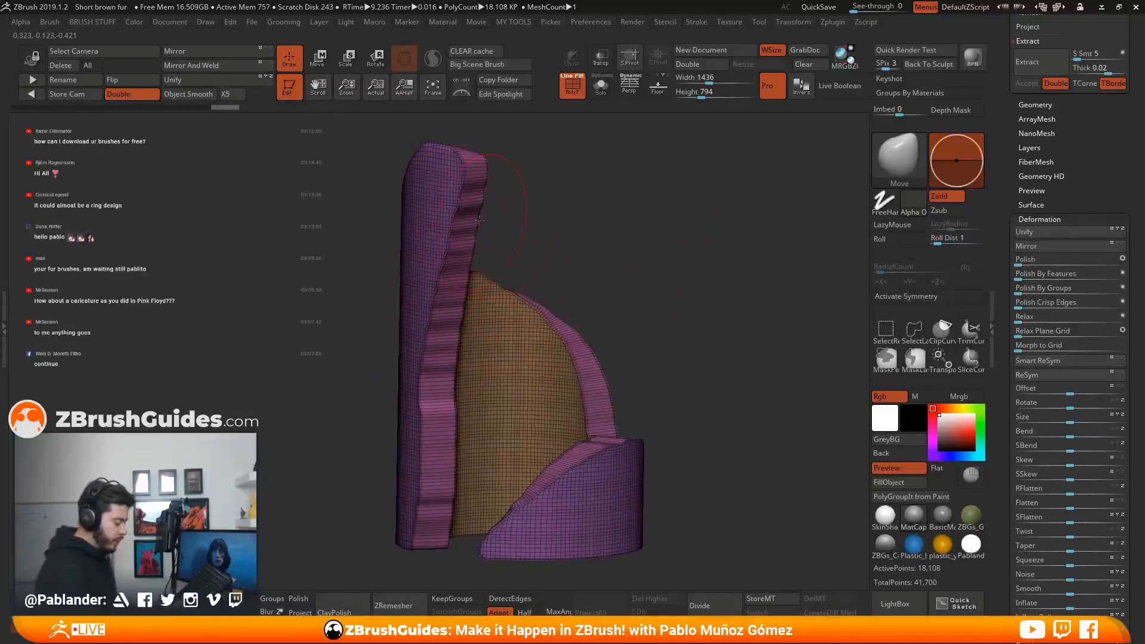
{"action": "key", "text": "shift+f"}
{"action": "left_click_drag", "start_coordinate": [715, 384], "coordinate": [530, 244]}
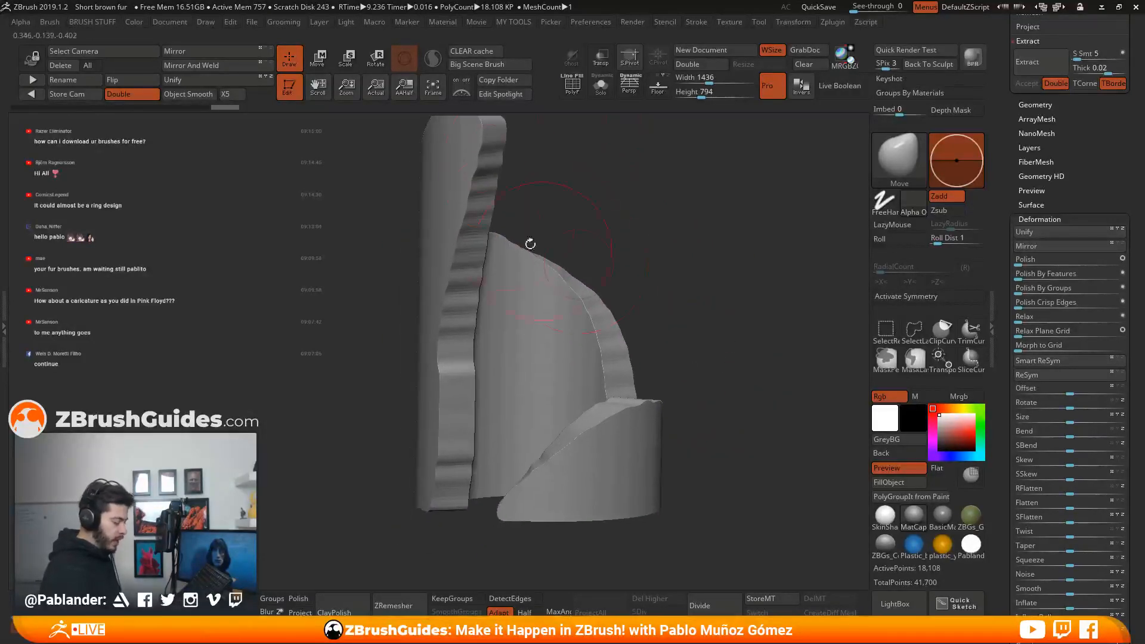
{"action": "left_click_drag", "start_coordinate": [1020, 289], "coordinate": [1092, 291]}
{"action": "left_click_drag", "start_coordinate": [775, 333], "coordinate": [696, 333]}
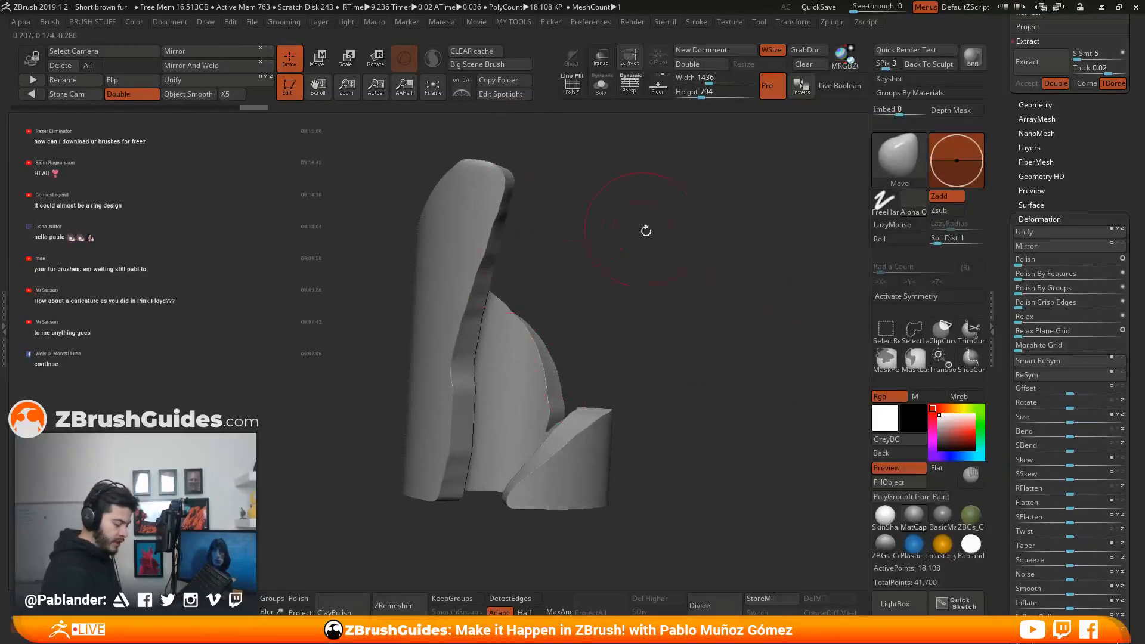
{"action": "left_click_drag", "start_coordinate": [646, 231], "coordinate": [620, 238]}
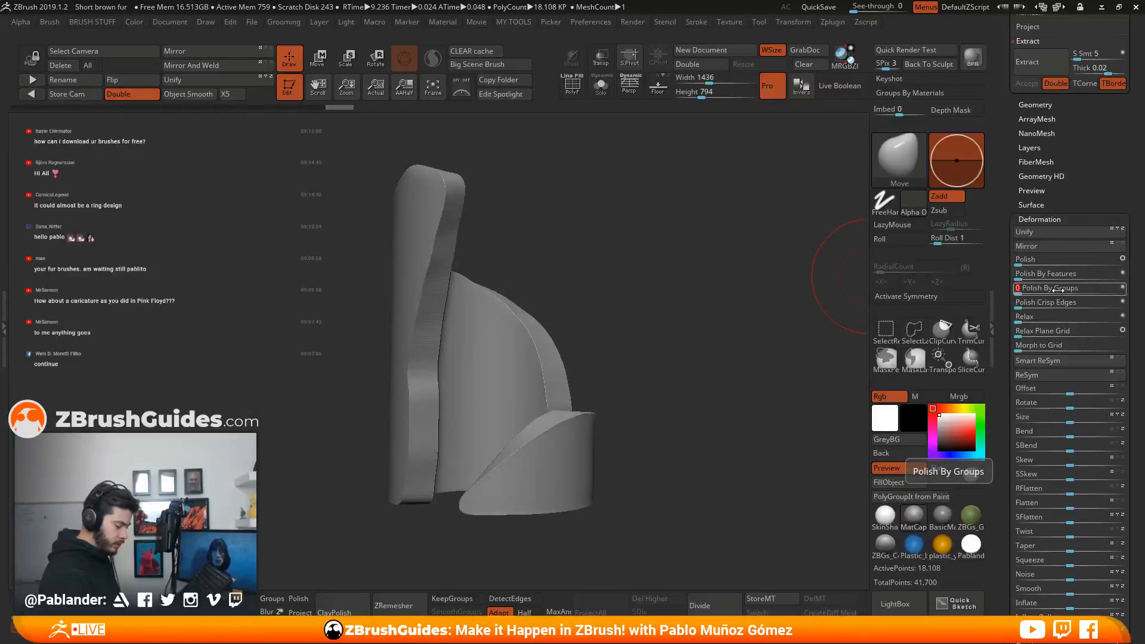
{"action": "mouse_move", "coordinate": [775, 340]}
{"action": "left_mouse_down"}
{"action": "mouse_move", "coordinate": [738, 340]}
{"action": "mouse_move", "coordinate": [644, 396]}
{"action": "mouse_move", "coordinate": [697, 374]}
{"action": "mouse_move", "coordinate": [688, 389]}
{"action": "mouse_move", "coordinate": [699, 342]}
{"action": "mouse_move", "coordinate": [633, 312]}
{"action": "mouse_move", "coordinate": [617, 261]}
{"action": "left_mouse_up"}
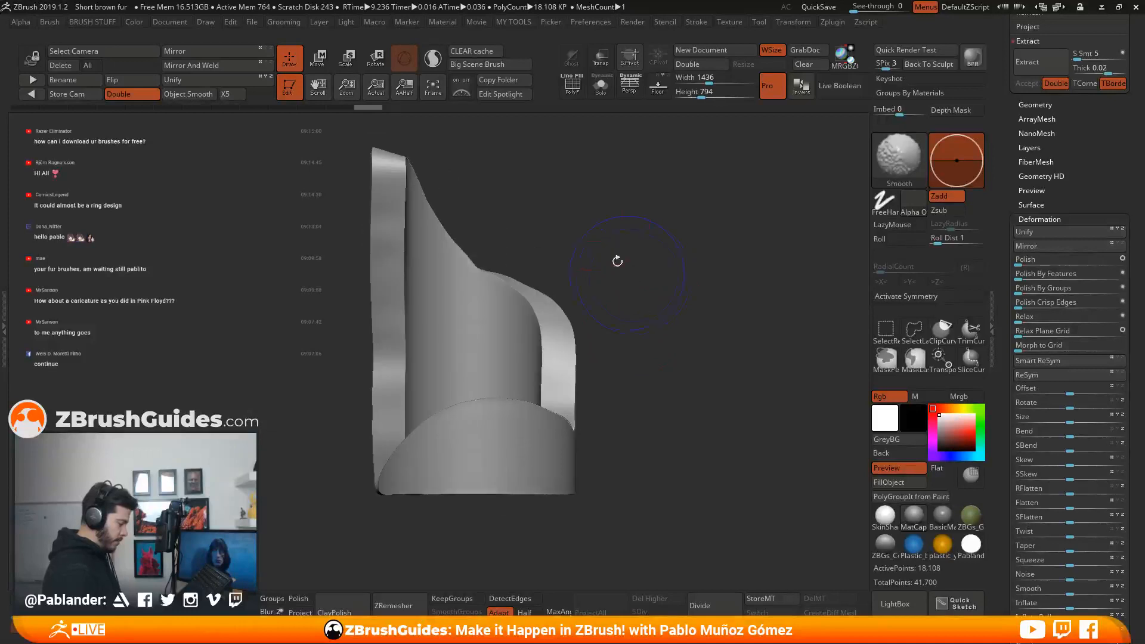
Remesh the polished piece into evenly spaced polygons with its polygroups kept, and check it from all sides with the polyframe shown.
{"action": "key", "text": "shift+f"}
{"action": "mouse_move", "coordinate": [689, 364]}
{"action": "left_mouse_down"}
{"action": "mouse_move", "coordinate": [696, 388]}
{"action": "mouse_move", "coordinate": [691, 365]}
{"action": "left_mouse_up"}
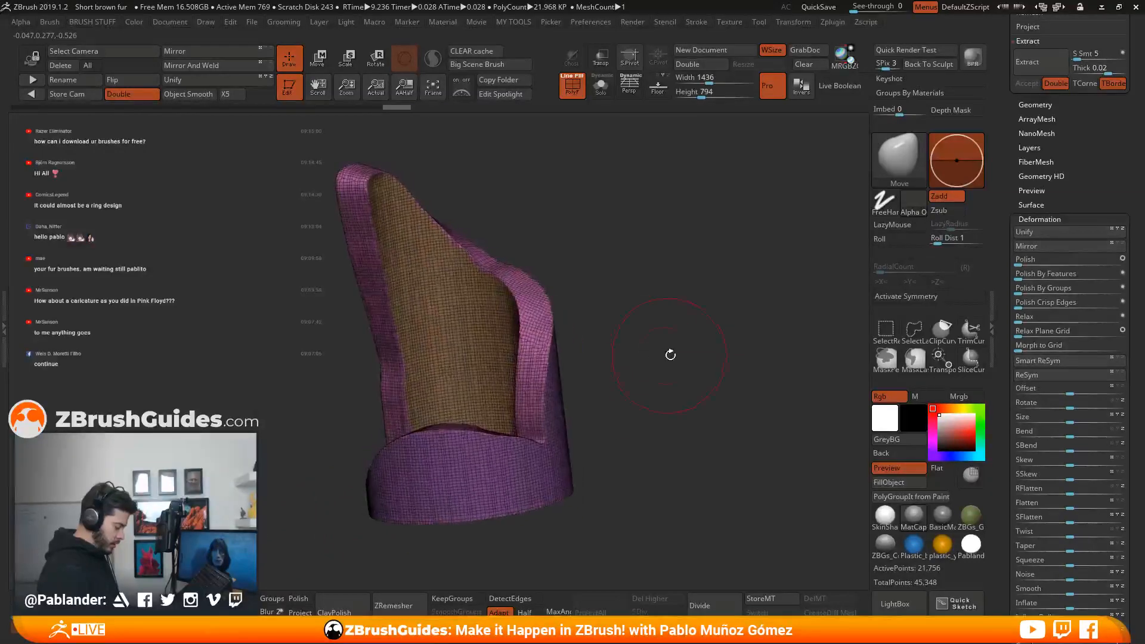
{"action": "left_click_drag", "start_coordinate": [670, 355], "coordinate": [555, 404]}
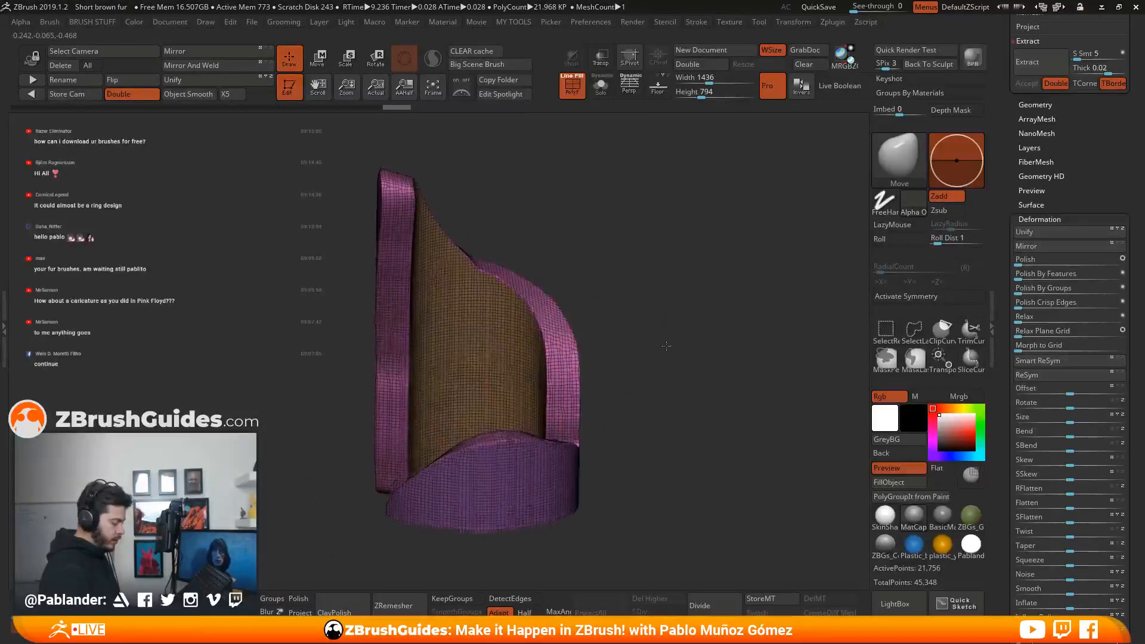
{"action": "mouse_move", "coordinate": [666, 345]}
{"action": "left_mouse_down"}
{"action": "mouse_move", "coordinate": [650, 355]}
{"action": "mouse_move", "coordinate": [671, 355]}
{"action": "left_mouse_up"}
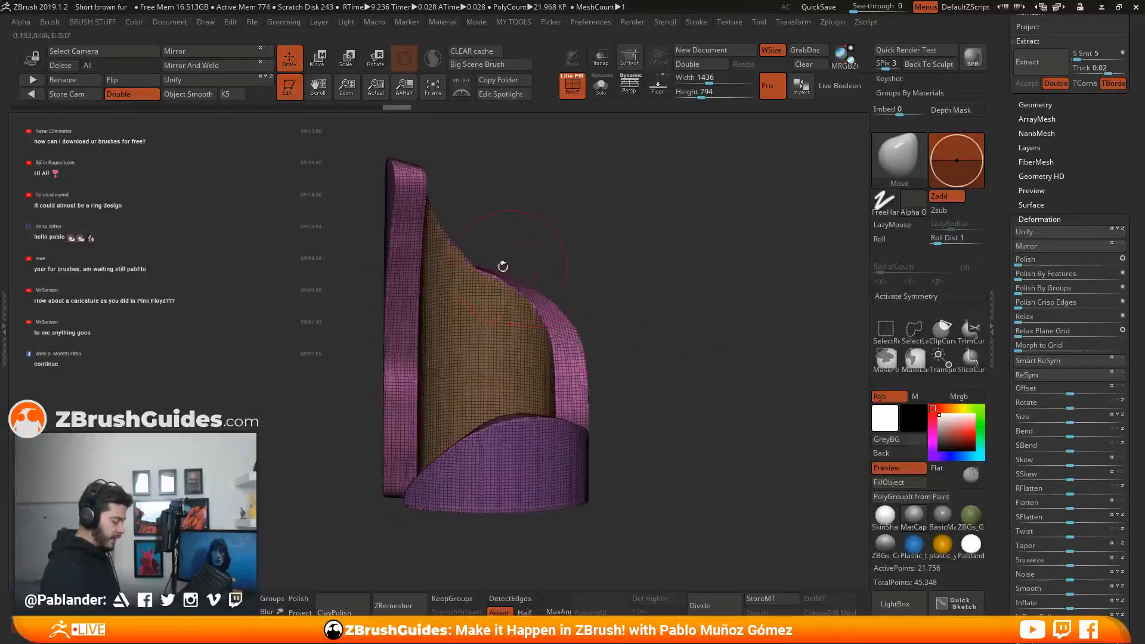
{"action": "left_click_drag", "start_coordinate": [503, 267], "coordinate": [556, 233]}
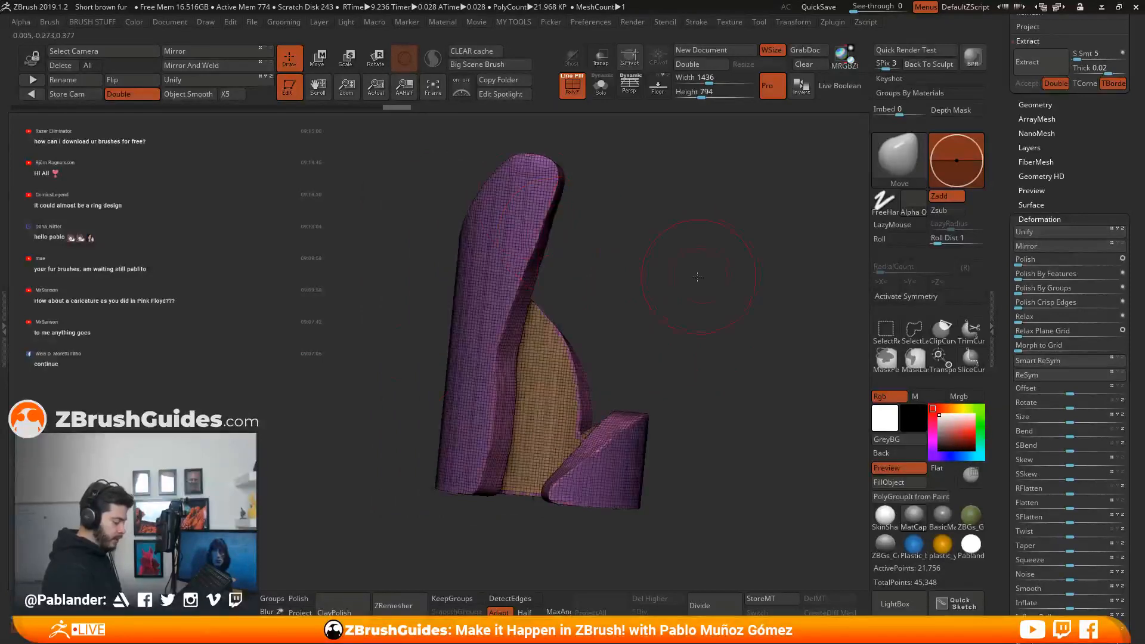
{"action": "left_click_drag", "start_coordinate": [697, 277], "coordinate": [657, 321]}
{"action": "mouse_move", "coordinate": [652, 360]}
{"action": "left_mouse_down"}
{"action": "mouse_move", "coordinate": [667, 346]}
{"action": "mouse_move", "coordinate": [698, 361]}
{"action": "mouse_move", "coordinate": [697, 328]}
{"action": "mouse_move", "coordinate": [695, 352]}
{"action": "left_mouse_up"}
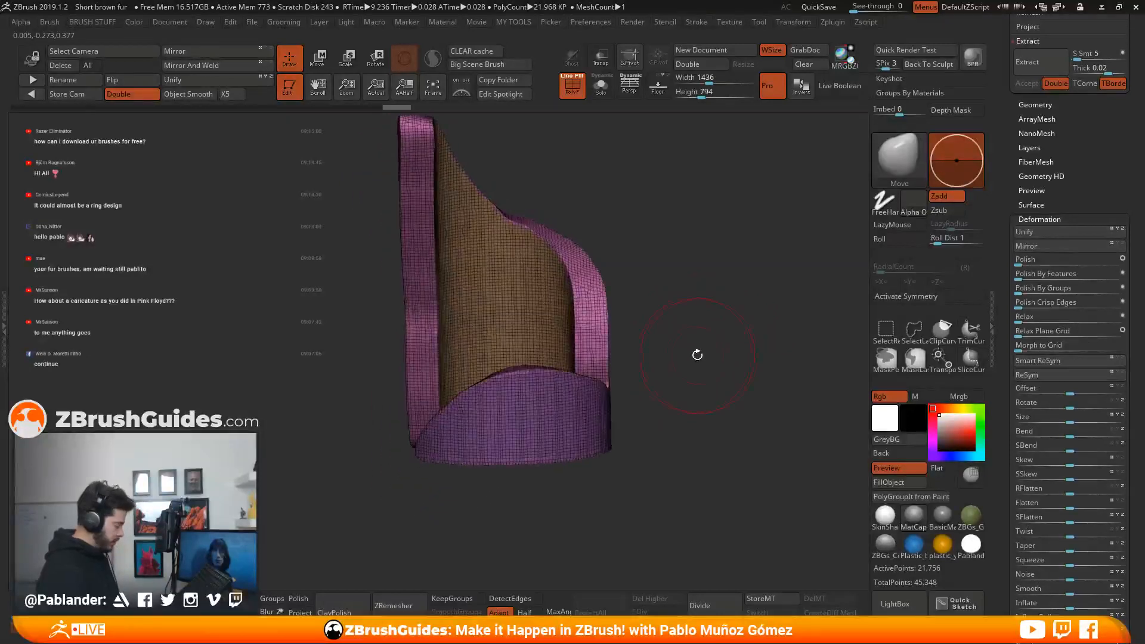
Review the Move brush's settings and set its draw size to 140.
{"action": "key", "text": "space"}
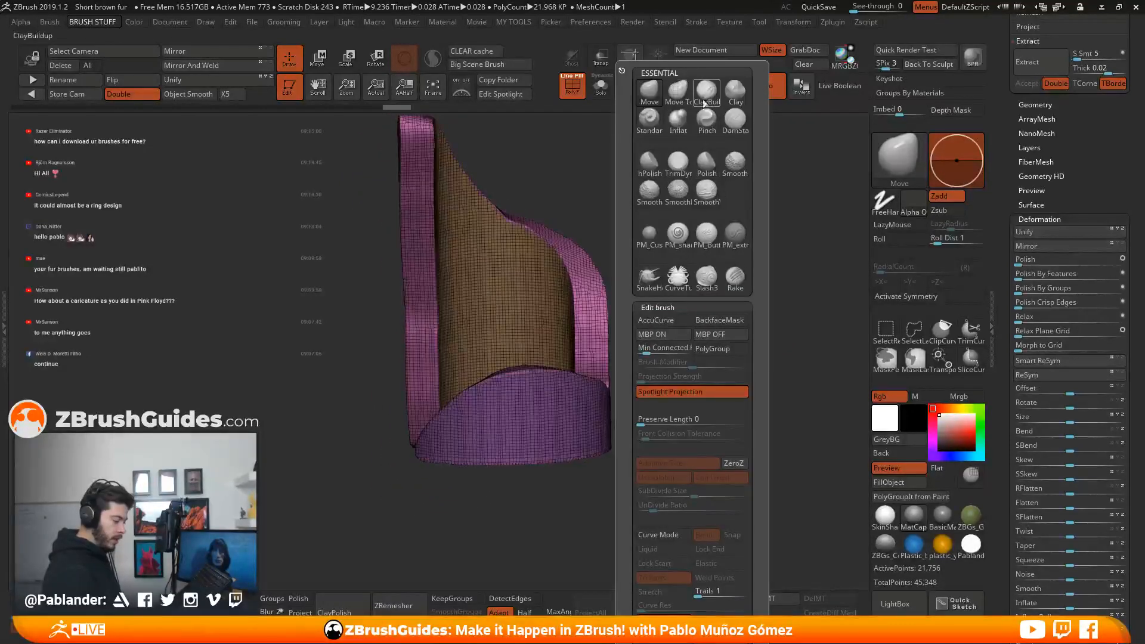
{"action": "key", "text": "b"}
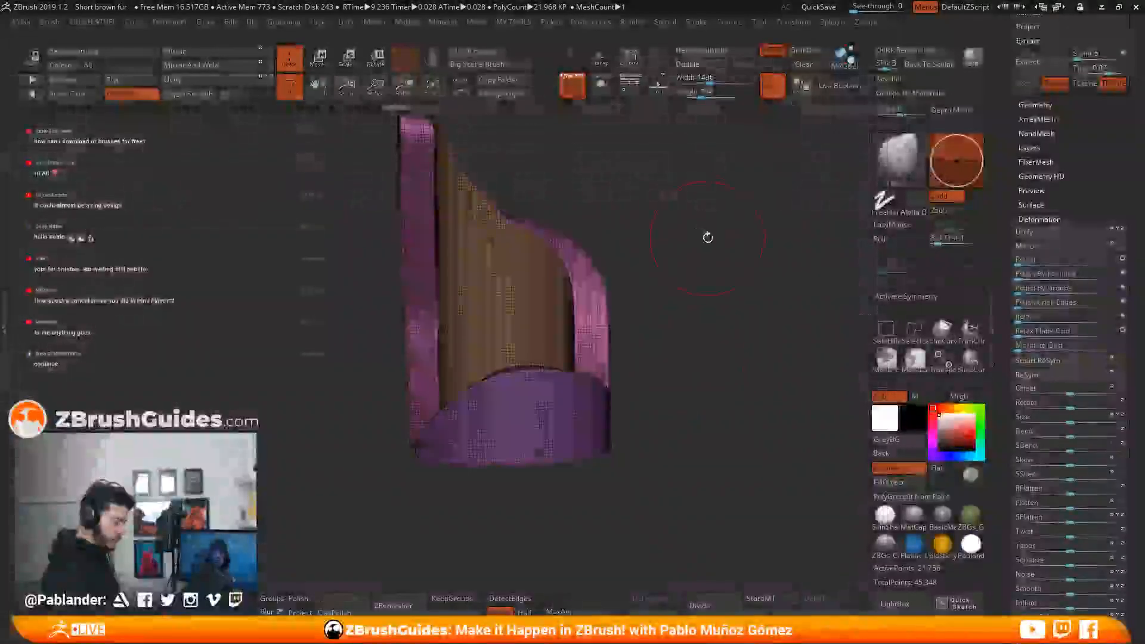
{"action": "key", "text": "space"}
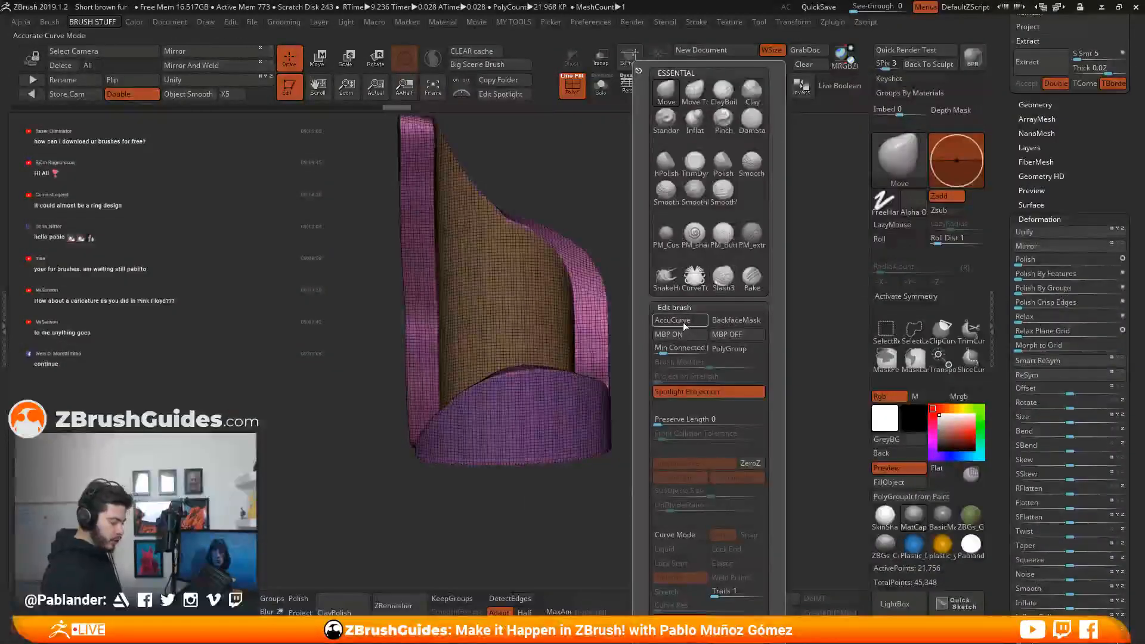
{"action": "left_click", "coordinate": [663, 332]}
{"action": "right_click_drag", "start_coordinate": [662, 332], "coordinate": [654, 265], "text": "shift"}
{"action": "right_click", "coordinate": [678, 263]}
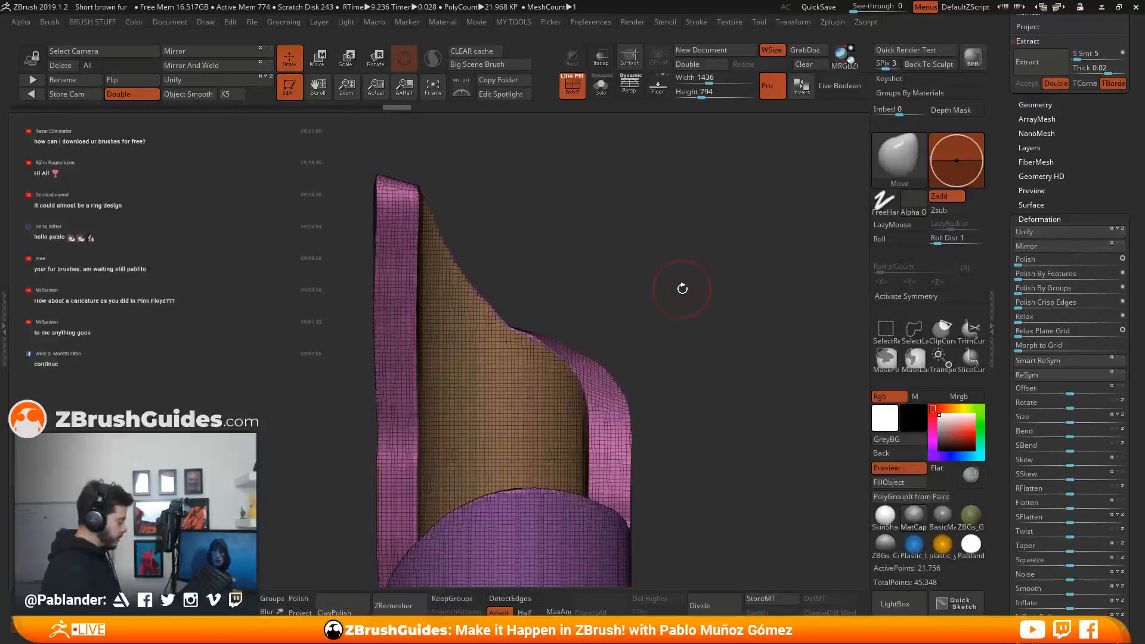
{"action": "left_click", "coordinate": [47, 20]}
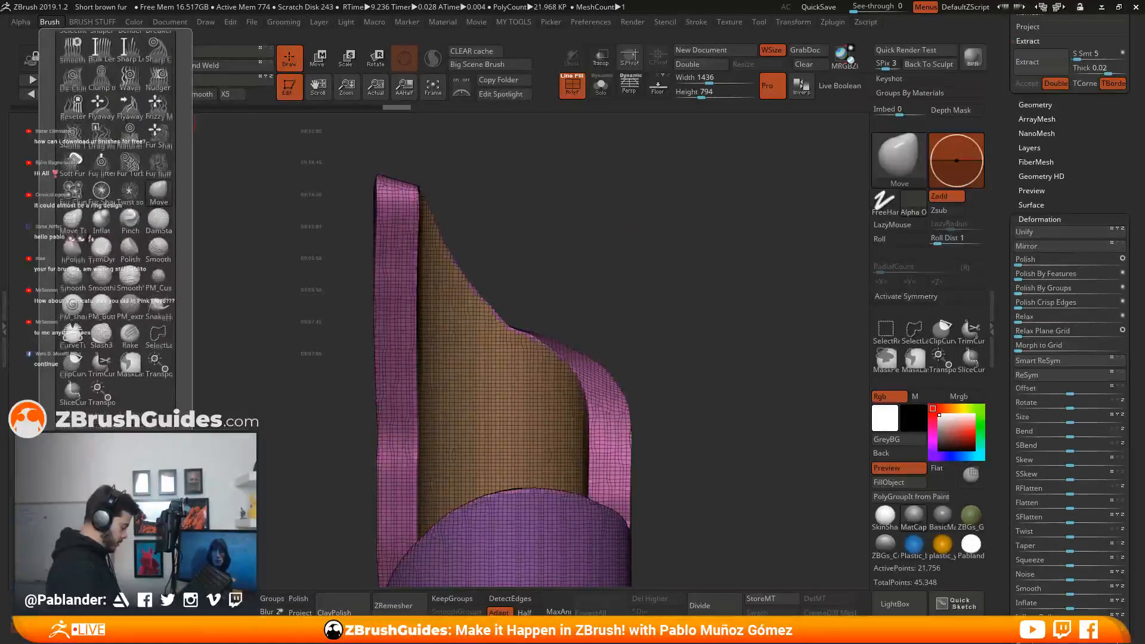
{"action": "key", "text": "space"}
{"action": "left_click_drag", "start_coordinate": [665, 246], "coordinate": [675, 245]}
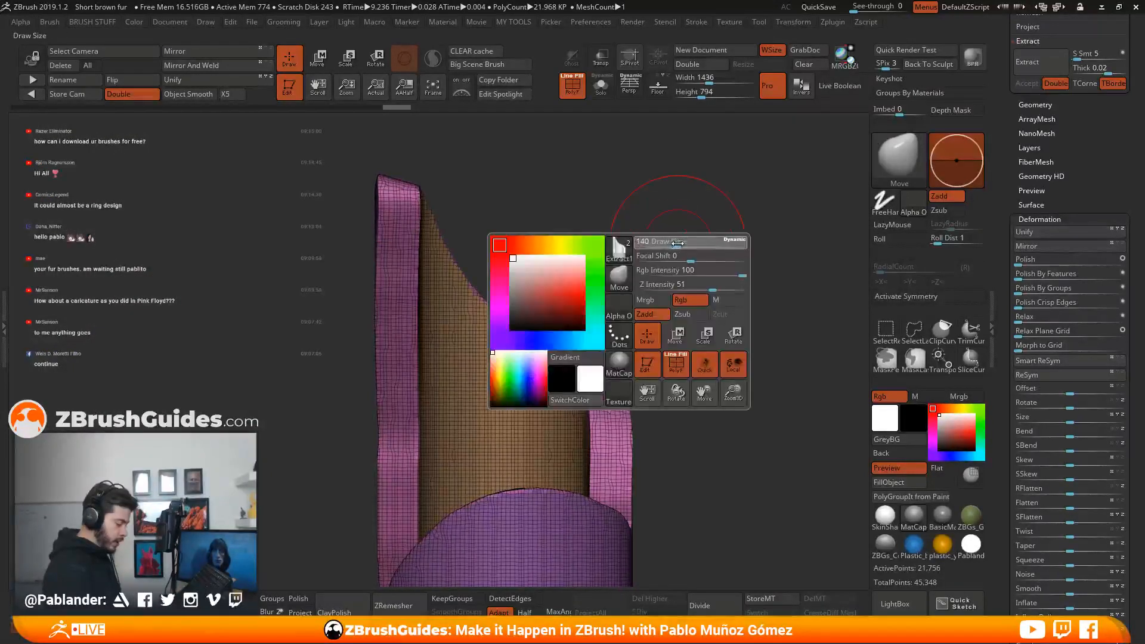
{"action": "mouse_move", "coordinate": [673, 246]}
{"action": "right_mouse_down", "text": "ctrl"}
{"action": "mouse_move", "coordinate": [629, 264]}
{"action": "mouse_move", "coordinate": [621, 251]}
{"action": "right_mouse_up", "text": "ctrl"}
{"action": "mouse_move", "coordinate": [539, 228]}
{"action": "right_mouse_down", "text": "alt"}
{"action": "mouse_move", "coordinate": [626, 251]}
{"action": "mouse_move", "coordinate": [636, 272]}
{"action": "right_mouse_up", "text": "alt"}
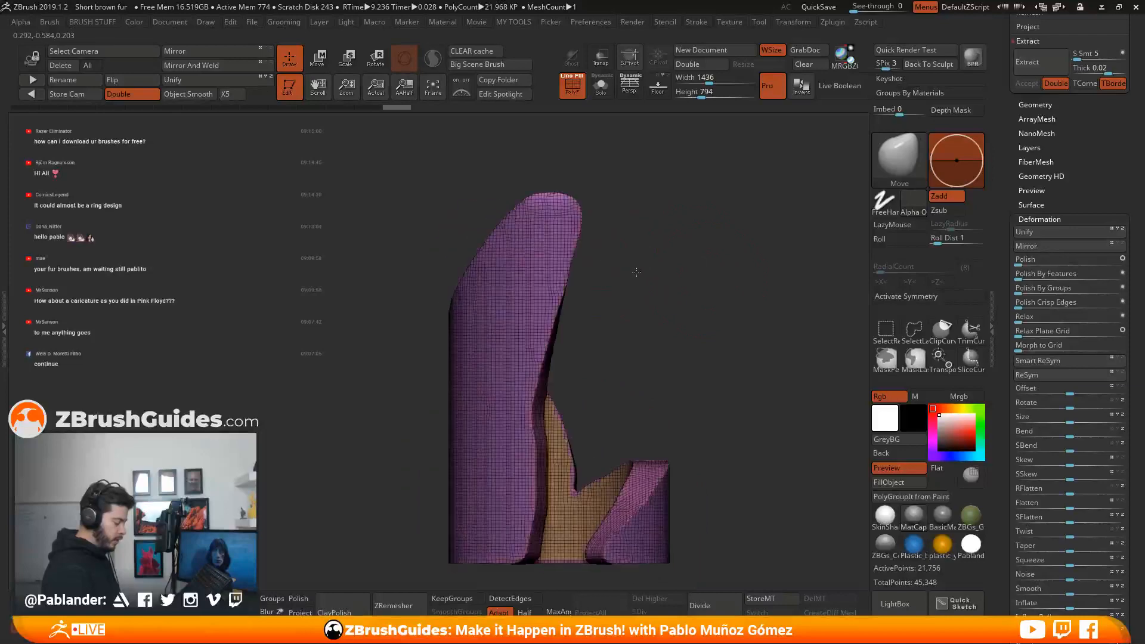
{"action": "right_click_drag", "start_coordinate": [652, 326], "coordinate": [711, 356]}
Append a sphere as a new subtool and make it the active, only visible one.
{"action": "scroll", "coordinate": [1050, 286], "scroll_direction": "up", "scroll_amount": 10}
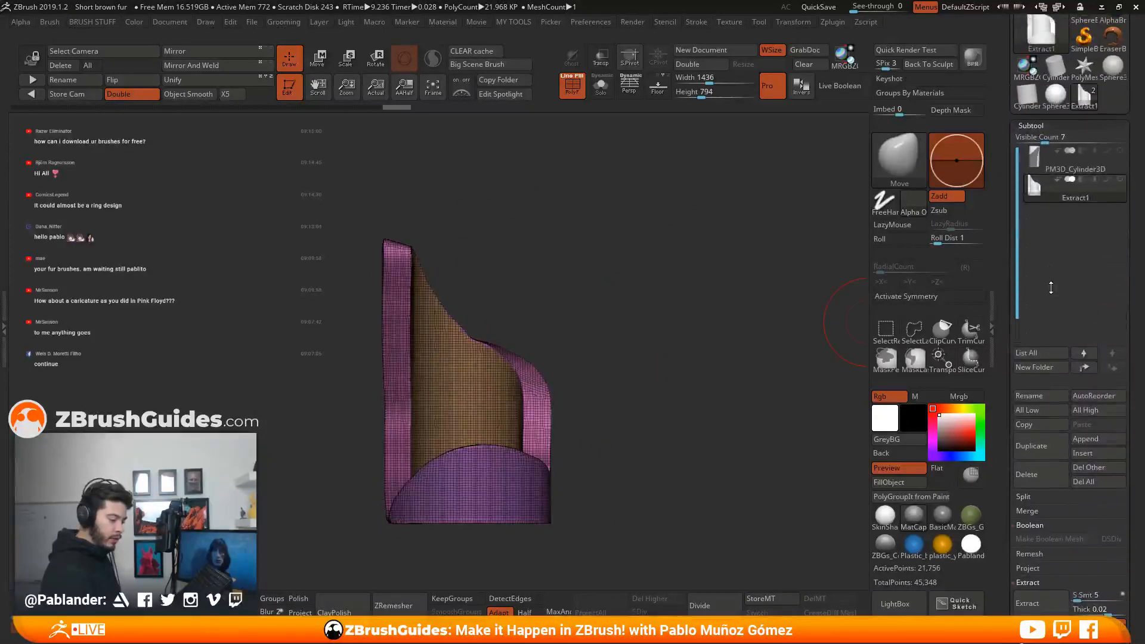
{"action": "scroll", "coordinate": [1115, 278], "scroll_direction": "down", "scroll_amount": 1}
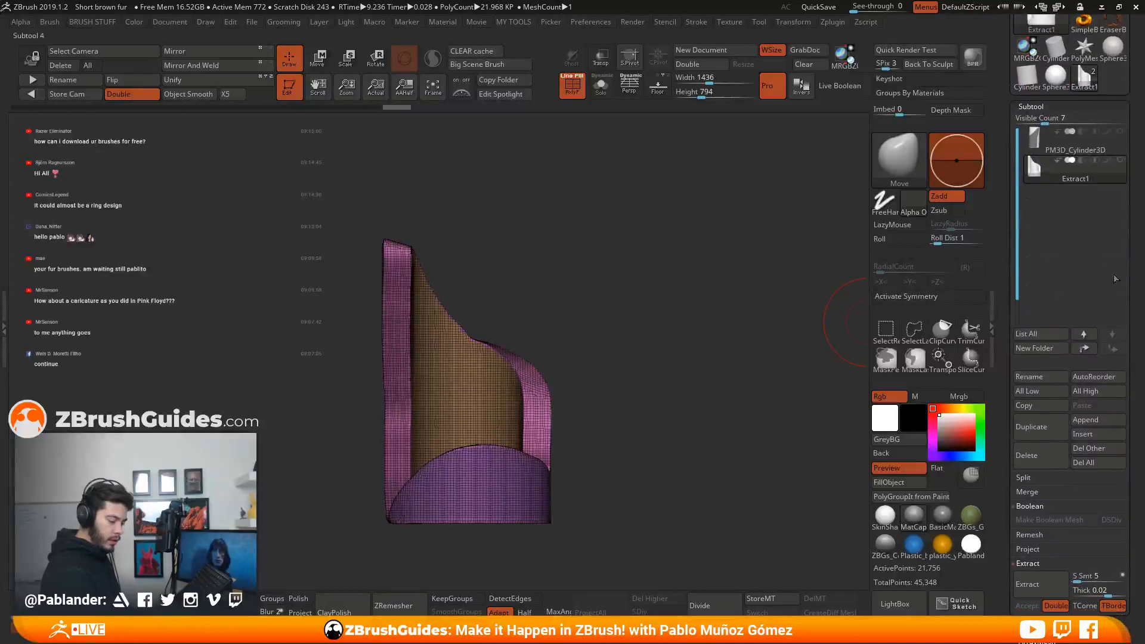
{"action": "left_click", "coordinate": [1107, 420]}
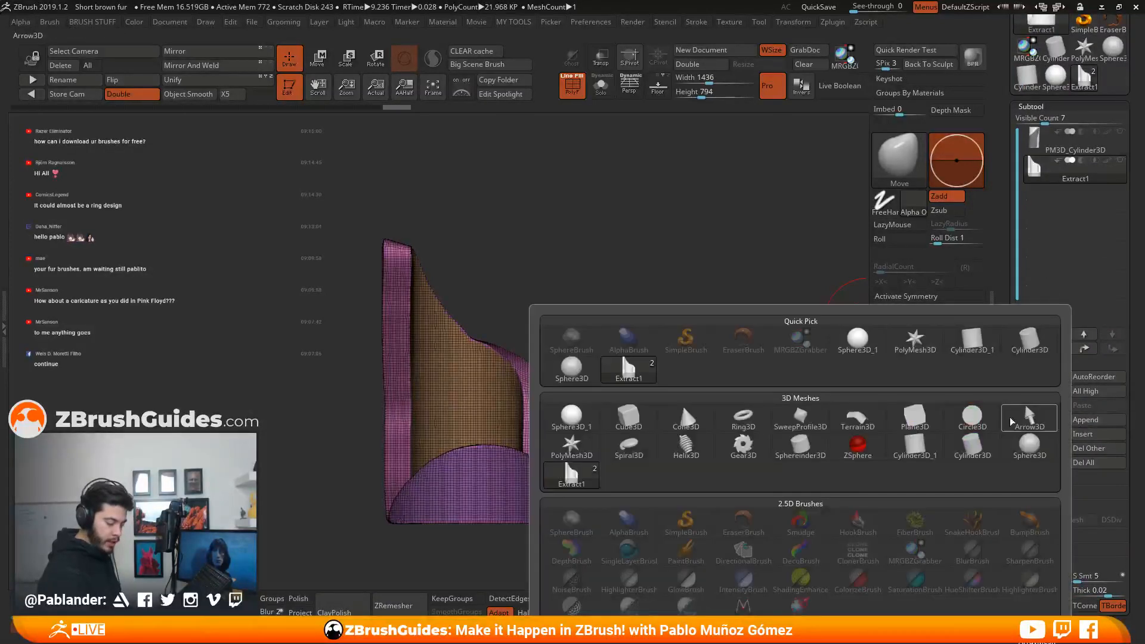
{"action": "left_click", "coordinate": [1024, 404]}
{"action": "left_click", "coordinate": [1075, 200]}
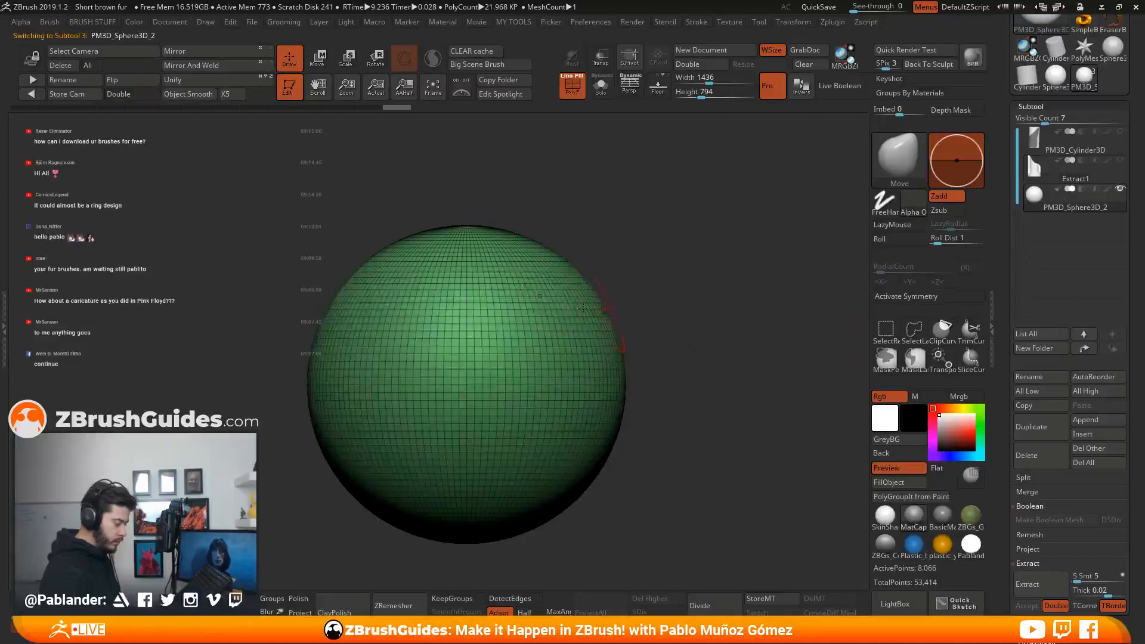
Scale the sphere down uniformly to less than half its size and make the extracted piece visible again.
{"action": "key", "text": "w"}
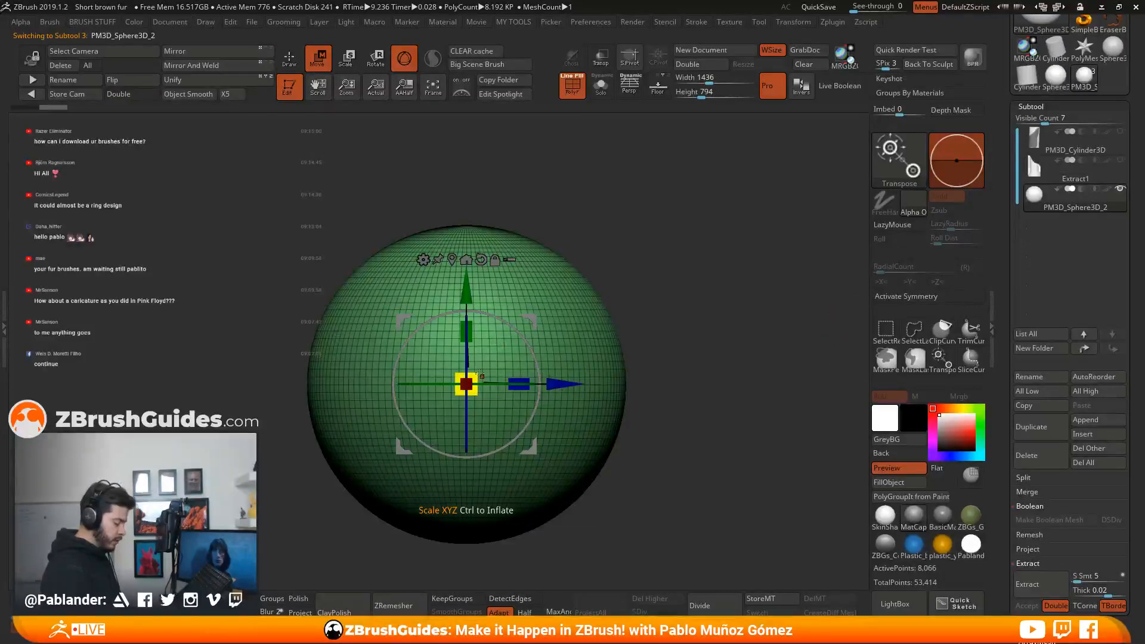
{"action": "left_click_drag", "start_coordinate": [470, 381], "coordinate": [468, 268]}
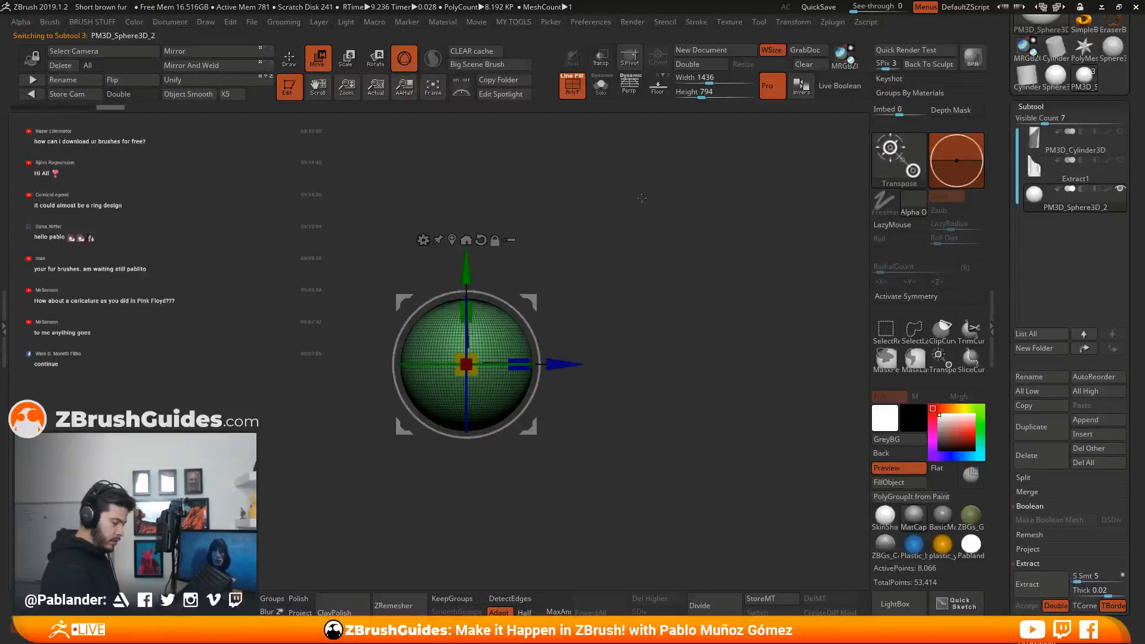
{"action": "left_click_drag", "start_coordinate": [641, 198], "coordinate": [566, 288]}
{"action": "left_click", "coordinate": [1120, 160]}
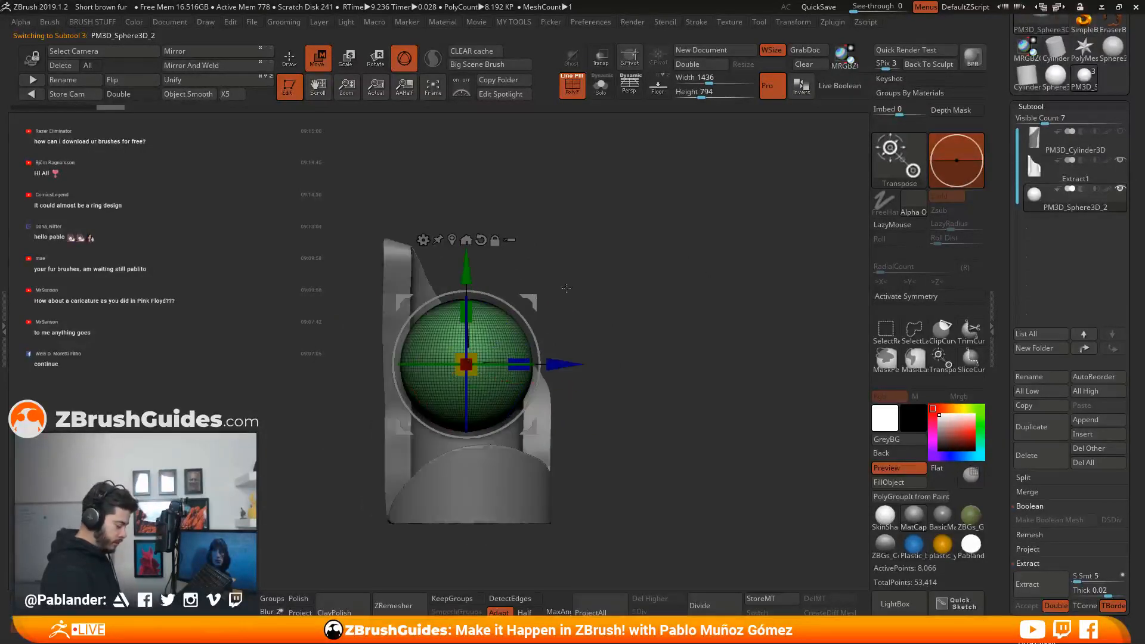
Scale the sphere down a little further and move it straight up to the top of the extracted piece.
{"action": "left_click_drag", "start_coordinate": [470, 367], "coordinate": [467, 316]}
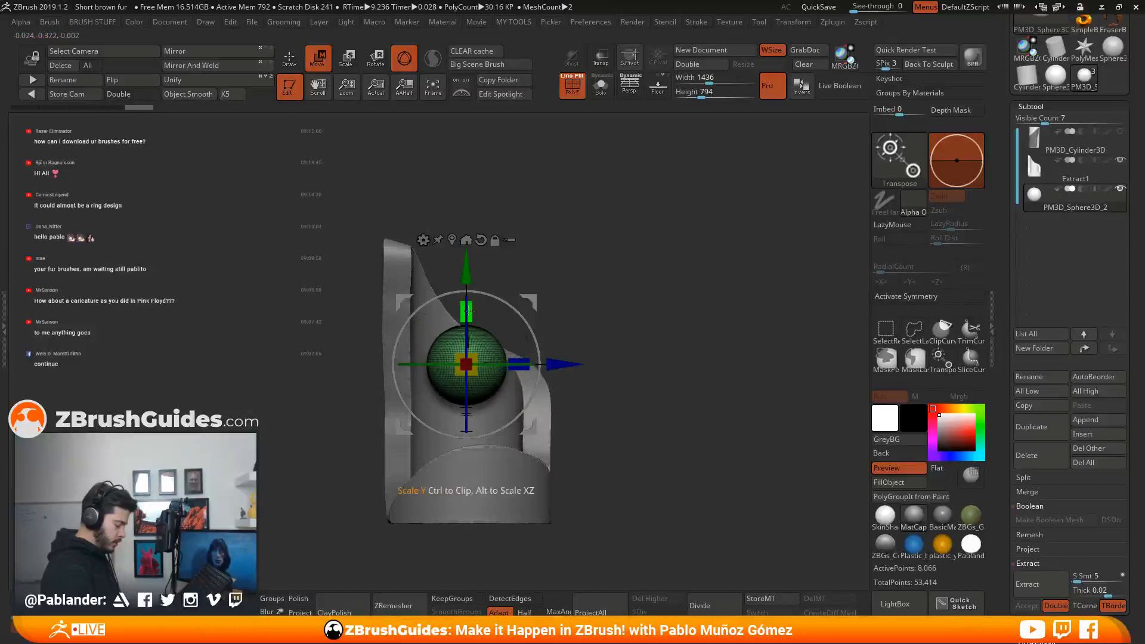
{"action": "left_click_drag", "start_coordinate": [467, 272], "coordinate": [467, 156]}
{"action": "left_click_drag", "start_coordinate": [604, 204], "coordinate": [606, 244], "text": "alt"}
{"action": "mouse_move", "coordinate": [468, 289]}
{"action": "left_mouse_down"}
{"action": "mouse_move", "coordinate": [495, 263]}
{"action": "mouse_move", "coordinate": [459, 297]}
{"action": "mouse_move", "coordinate": [479, 298]}
{"action": "left_mouse_up"}
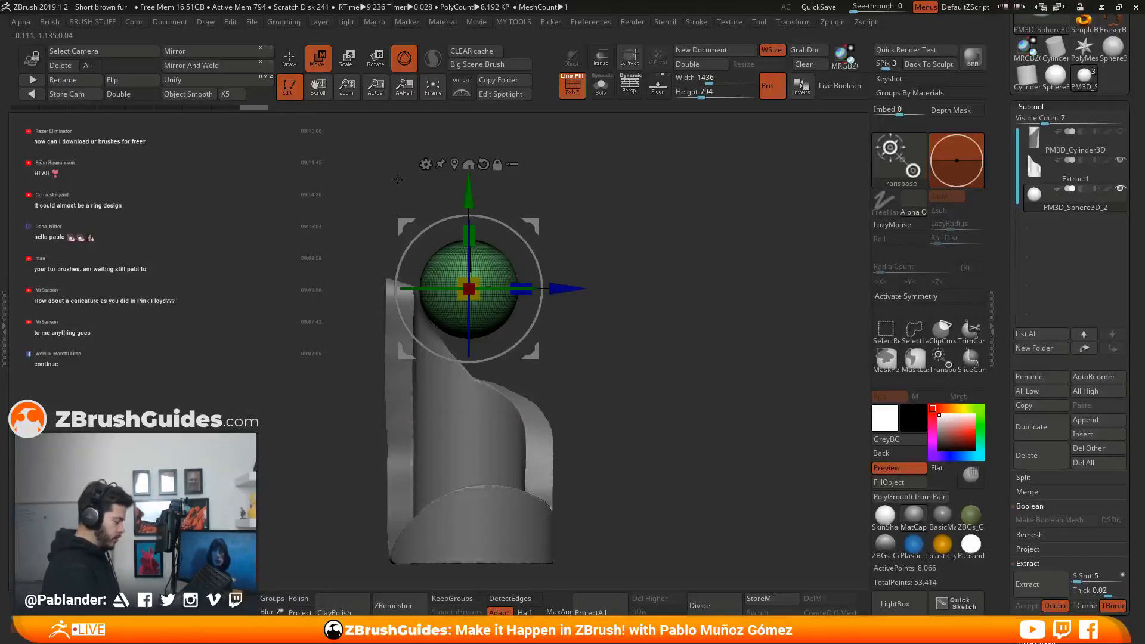
Isolate the sphere with X symmetry active and rebuild its mesh into even polygons for sculpting.
{"action": "key", "text": "q"}
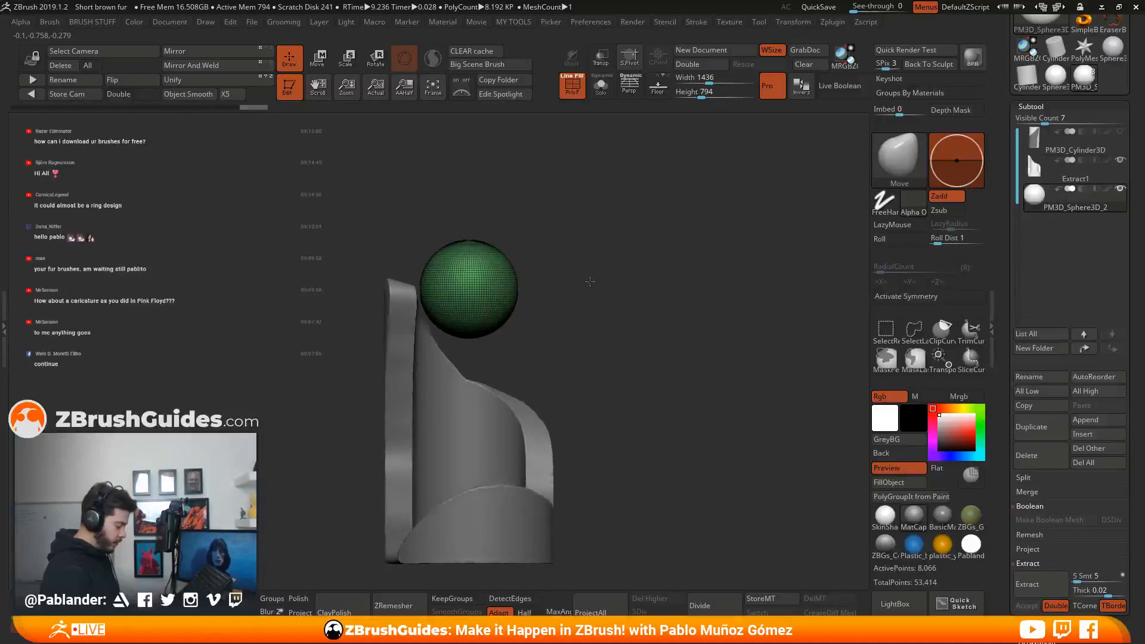
{"action": "key", "text": "x"}
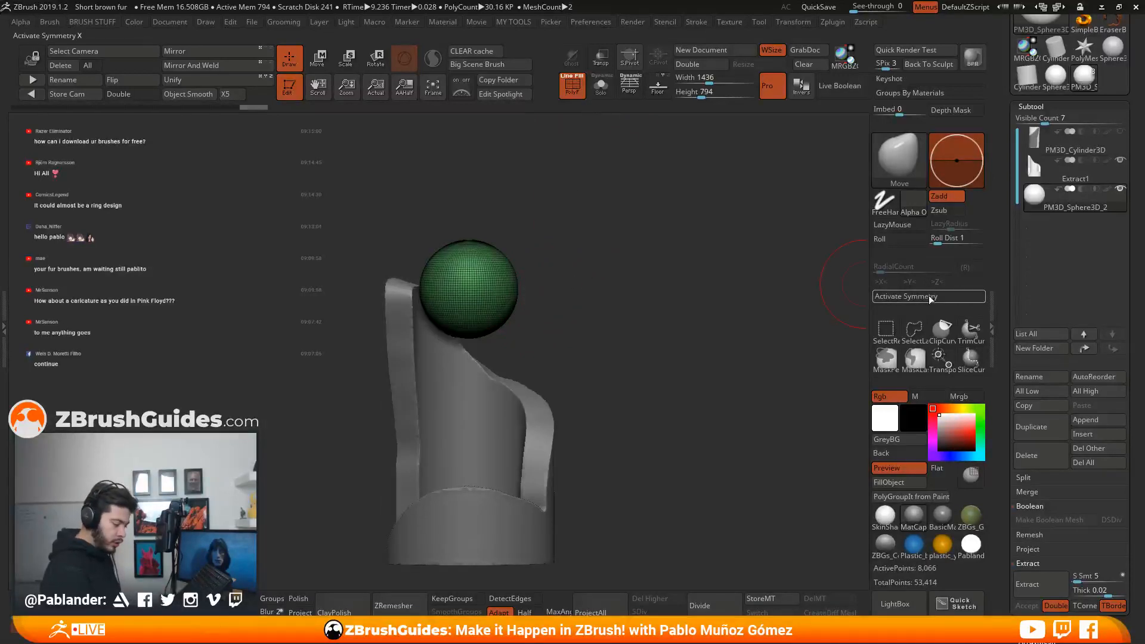
{"action": "left_click", "coordinate": [600, 85]}
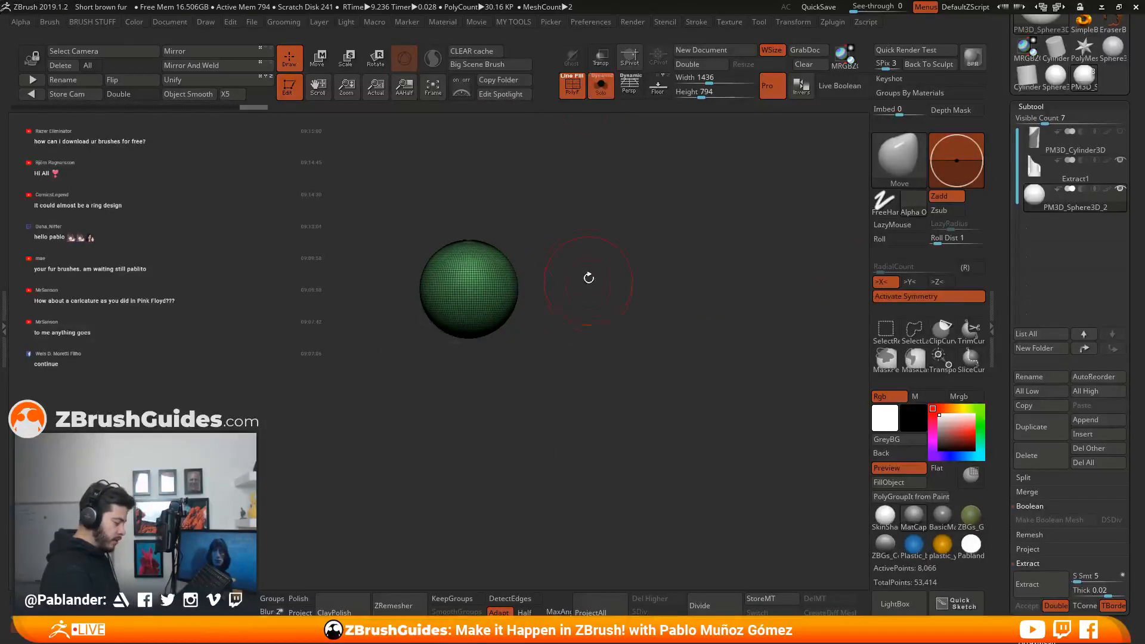
{"action": "left_click_drag", "start_coordinate": [503, 394], "coordinate": [579, 344], "text": "alt"}
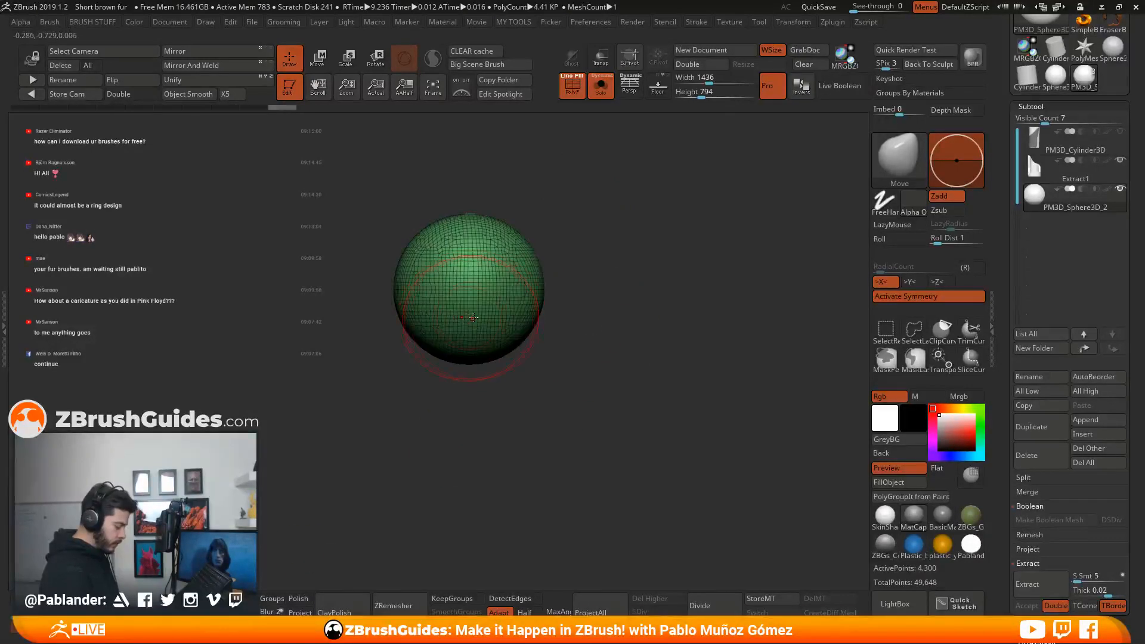
Pull a pointed snout out of the front of the sphere with the Move brush.
{"action": "right_click_drag", "start_coordinate": [472, 318], "coordinate": [481, 327]}
{"action": "mouse_move", "coordinate": [584, 317]}
{"action": "right_mouse_down"}
{"action": "mouse_move", "coordinate": [595, 314]}
{"action": "mouse_move", "coordinate": [523, 308]}
{"action": "right_mouse_up"}
{"action": "left_click_drag", "start_coordinate": [528, 309], "coordinate": [563, 326]}
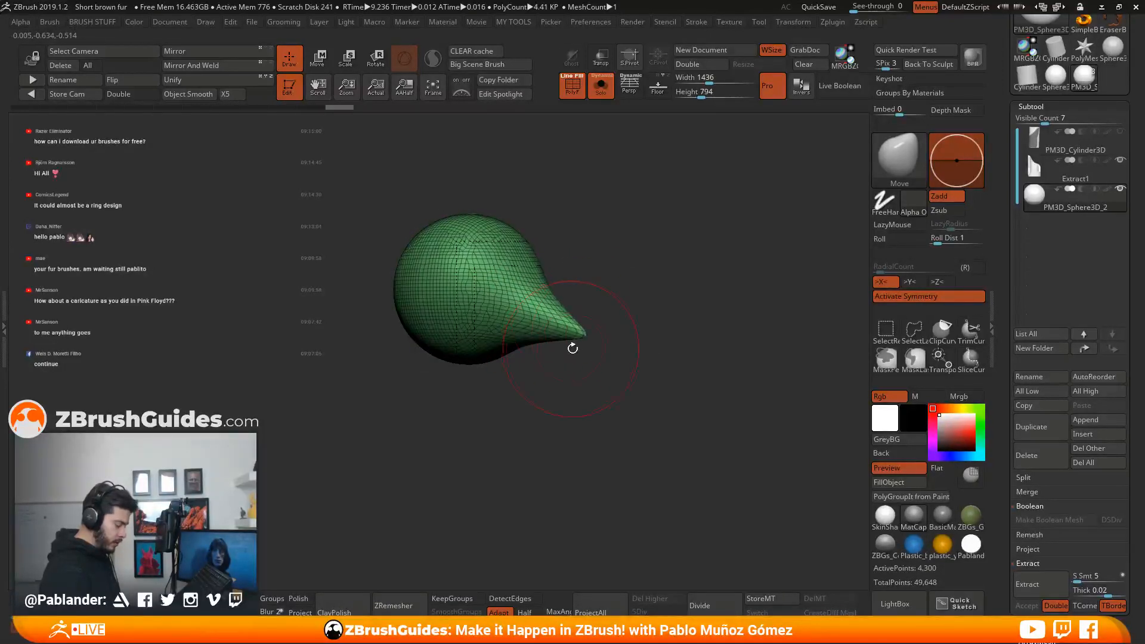
{"action": "right_click_drag", "start_coordinate": [572, 345], "coordinate": [576, 334]}
Smooth the underside and the base of the snout so it flows evenly into the rounded head.
{"action": "key", "text": "shift"}
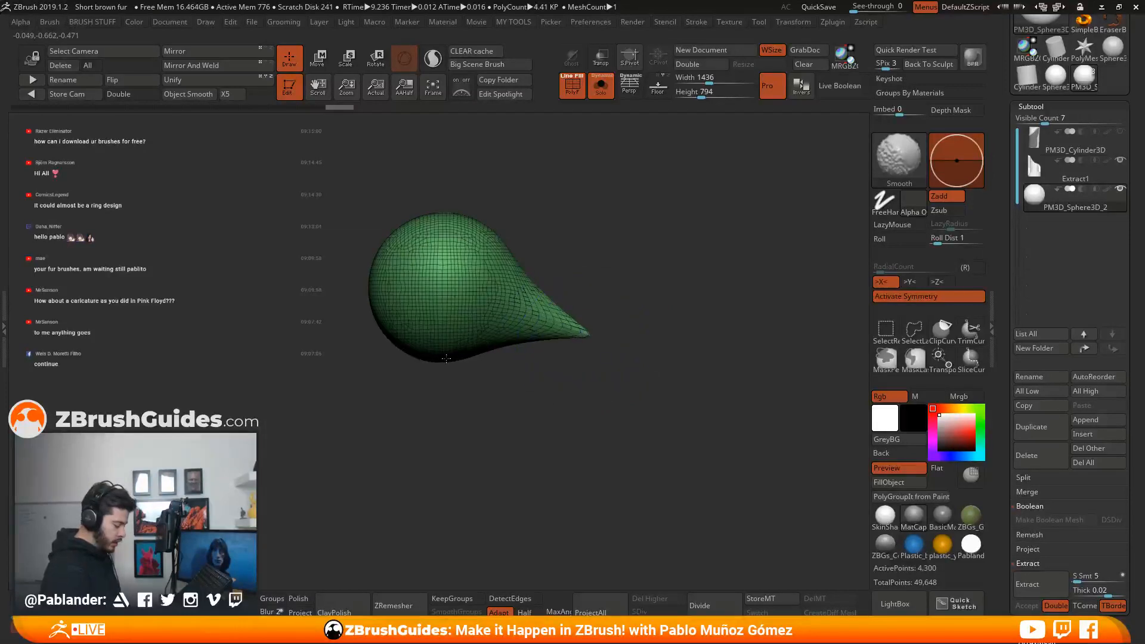
{"action": "mouse_move", "coordinate": [457, 319]}
{"action": "left_mouse_down", "text": "shift"}
{"action": "mouse_move", "coordinate": [445, 239]}
{"action": "mouse_move", "coordinate": [465, 256]}
{"action": "left_mouse_up", "text": "shift"}
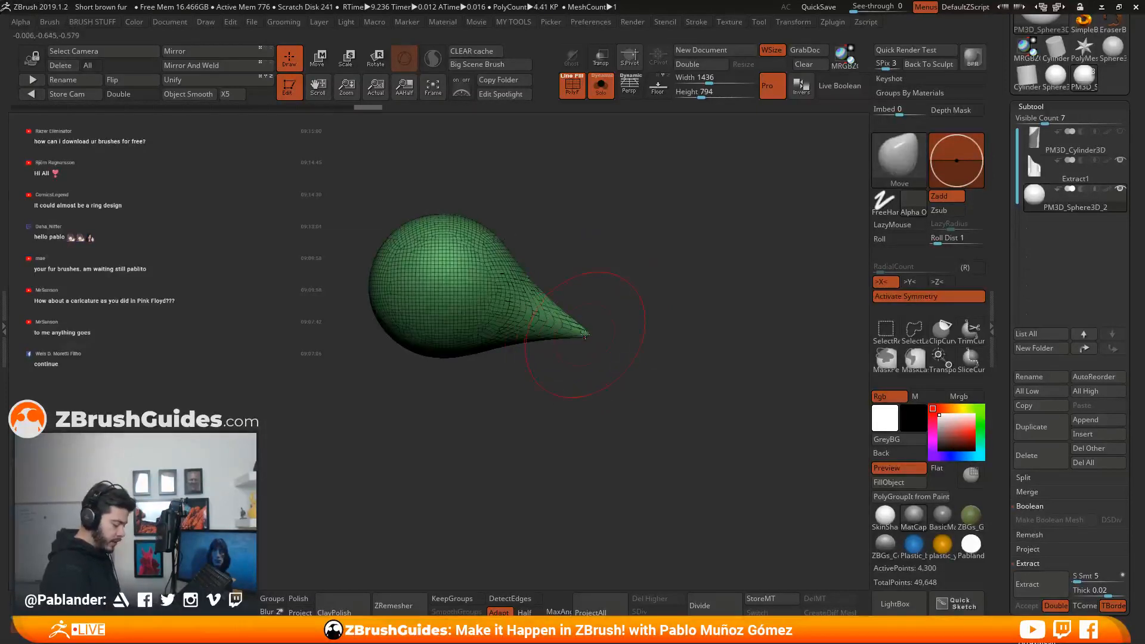
{"action": "left_click_drag", "start_coordinate": [718, 342], "coordinate": [645, 344]}
{"action": "left_click_drag", "start_coordinate": [645, 344], "coordinate": [716, 349]}
{"action": "left_click_drag", "start_coordinate": [531, 340], "coordinate": [502, 327], "text": "shift"}
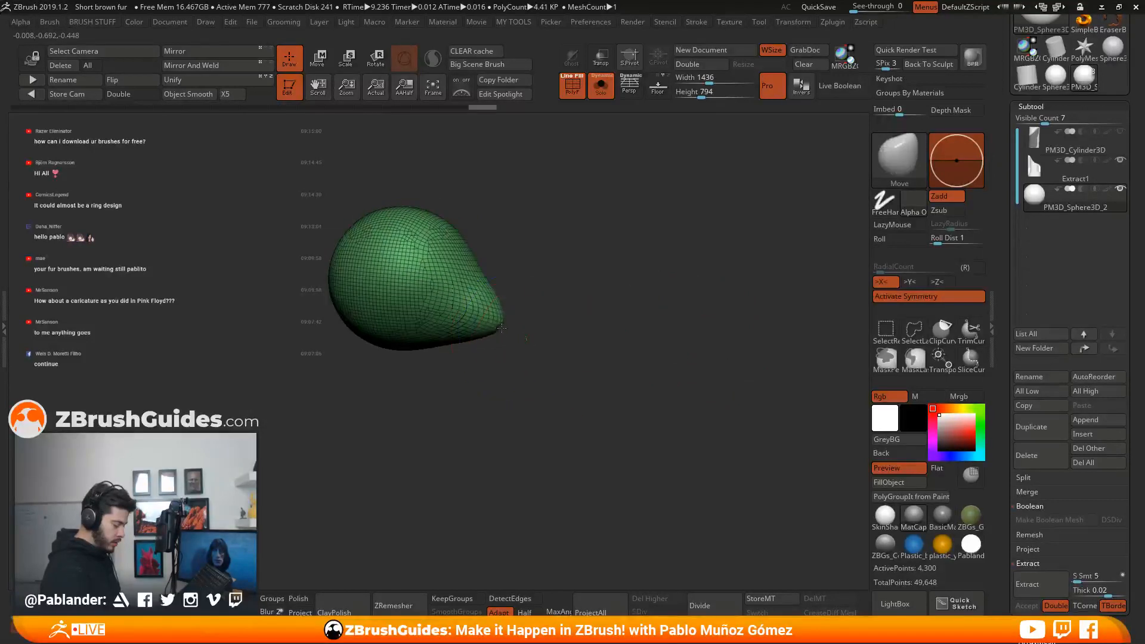
{"action": "left_click_drag", "start_coordinate": [558, 297], "coordinate": [651, 289]}
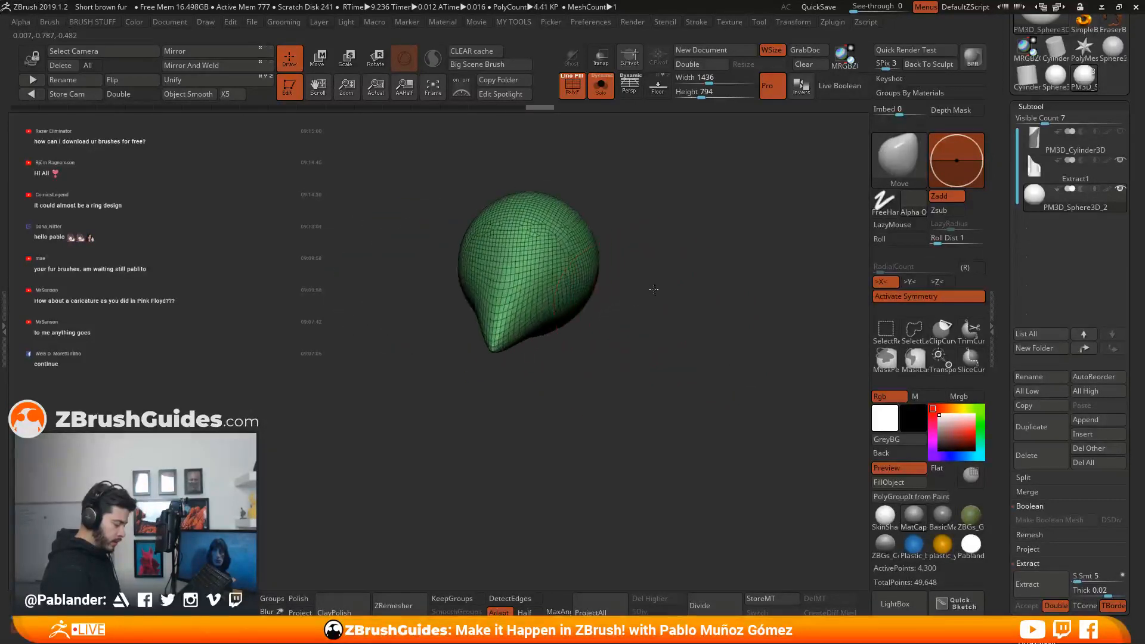
Reshape the head's sides and angle the snout downward using broad Move brush strokes at a larger draw size.
{"action": "mouse_move", "coordinate": [673, 246]}
{"action": "left_mouse_down", "text": "alt"}
{"action": "mouse_move", "coordinate": [634, 276]}
{"action": "mouse_move", "coordinate": [656, 272]}
{"action": "mouse_move", "coordinate": [609, 297]}
{"action": "mouse_move", "coordinate": [606, 317]}
{"action": "mouse_move", "coordinate": [595, 305]}
{"action": "left_mouse_up", "text": "alt"}
{"action": "key", "text": "space"}
{"action": "left_click_drag", "start_coordinate": [500, 304], "coordinate": [512, 302]}
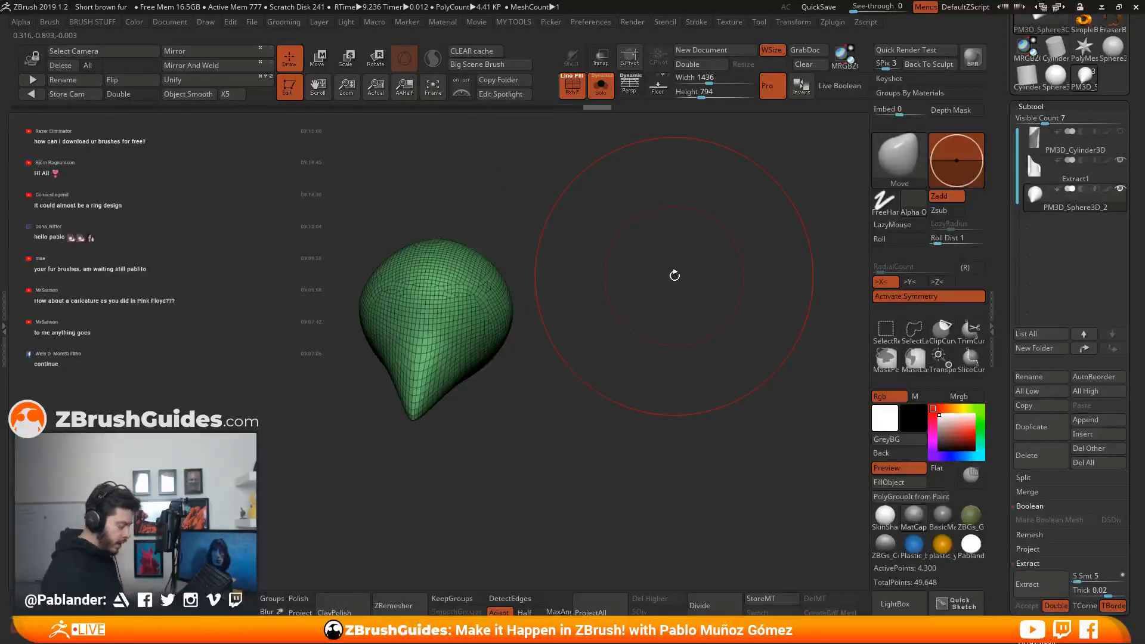
{"action": "mouse_move", "coordinate": [504, 317]}
{"action": "left_mouse_down"}
{"action": "mouse_move", "coordinate": [585, 313]}
{"action": "mouse_move", "coordinate": [596, 365]}
{"action": "mouse_move", "coordinate": [629, 358]}
{"action": "mouse_move", "coordinate": [685, 317]}
{"action": "left_mouse_up"}
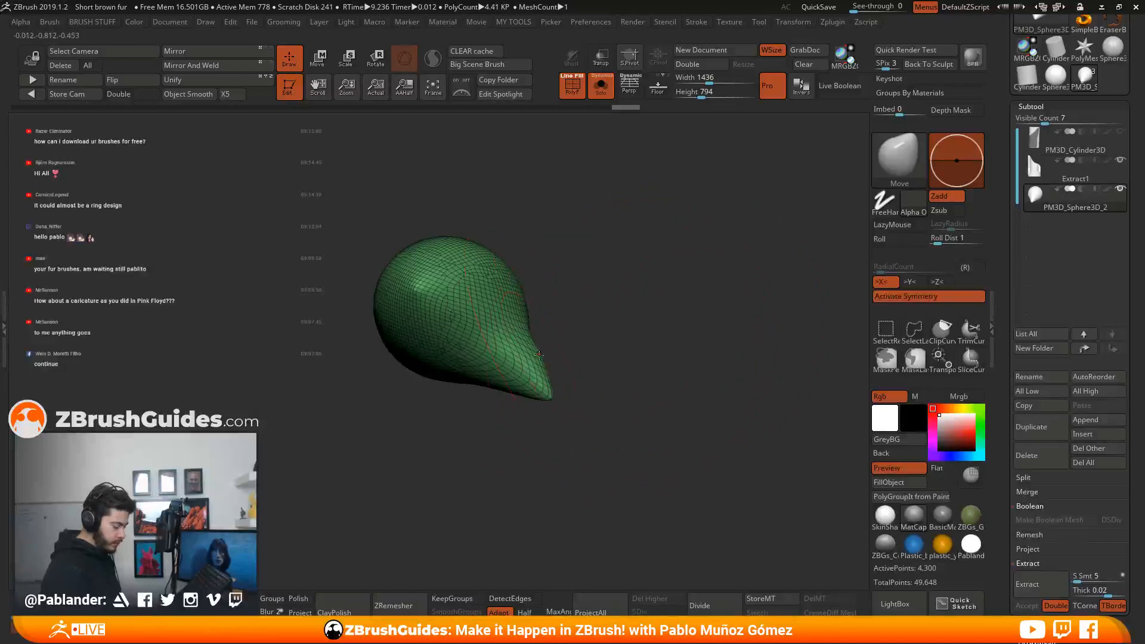
{"action": "left_click_drag", "start_coordinate": [532, 362], "coordinate": [528, 360]}
{"action": "key", "text": "space"}
{"action": "left_click_drag", "start_coordinate": [530, 320], "coordinate": [525, 321]}
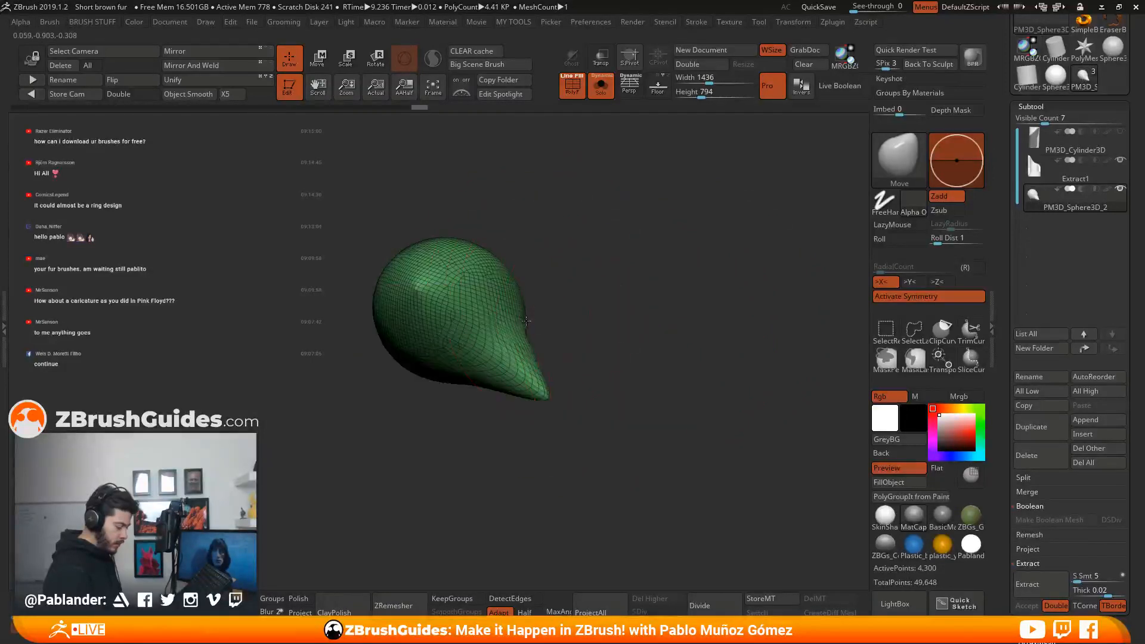
Pull two tall pointed ears up from the top of the head and start drawing out the cheeks.
{"action": "mouse_move", "coordinate": [600, 337]}
{"action": "left_mouse_down"}
{"action": "mouse_move", "coordinate": [680, 307]}
{"action": "mouse_move", "coordinate": [566, 325]}
{"action": "mouse_move", "coordinate": [606, 272]}
{"action": "mouse_move", "coordinate": [516, 302]}
{"action": "left_mouse_up"}
{"action": "key", "text": "space"}
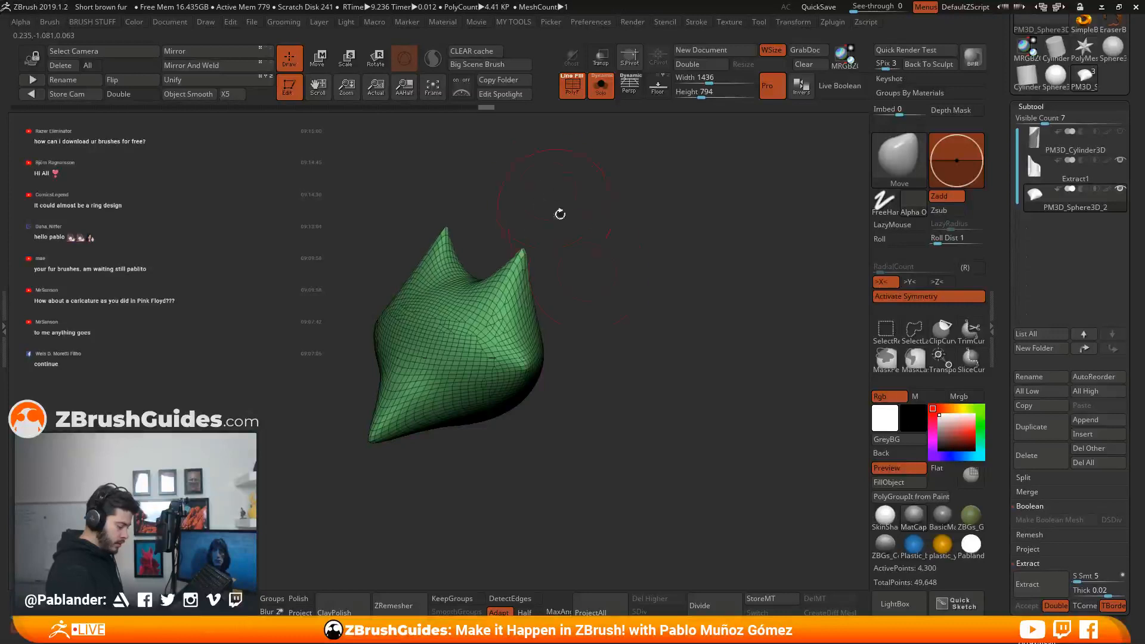
{"action": "left_click_drag", "start_coordinate": [560, 212], "coordinate": [603, 274], "text": "shift"}
{"action": "left_click_drag", "start_coordinate": [522, 231], "coordinate": [603, 342]}
{"action": "left_click_drag", "start_coordinate": [601, 289], "coordinate": [522, 210]}
{"action": "left_click_drag", "start_coordinate": [585, 274], "coordinate": [582, 253]}
{"action": "left_click_drag", "start_coordinate": [532, 224], "coordinate": [635, 336]}
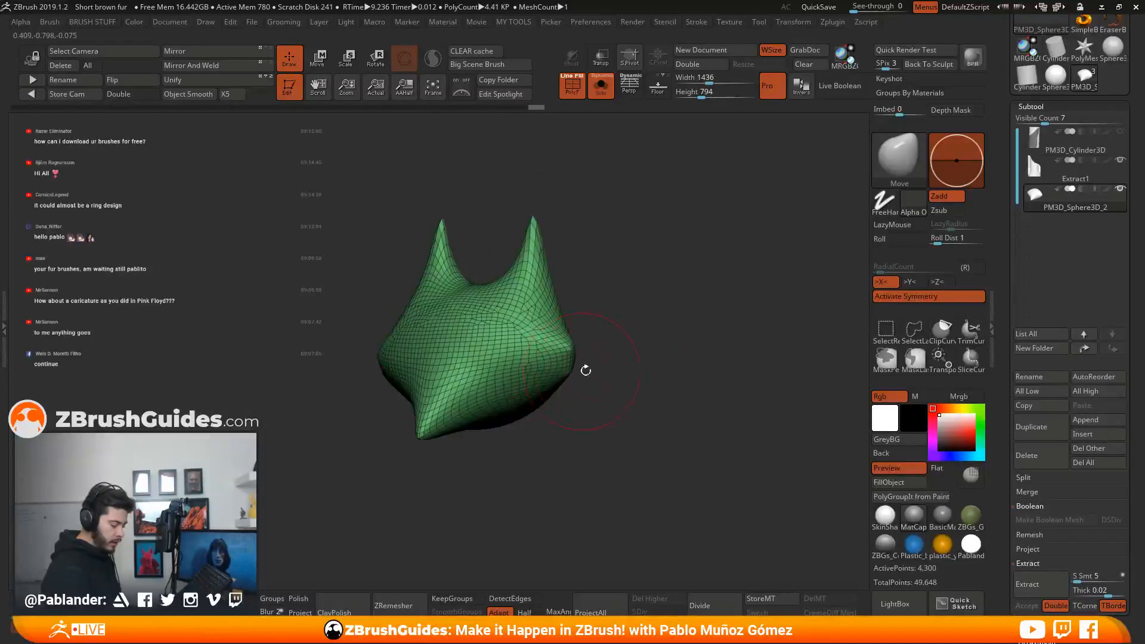
Stretch the cheeks outward into sharp side points to widen the cat-like head, adjusting the brush size between strokes.
{"action": "mouse_move", "coordinate": [582, 370]}
{"action": "left_mouse_down"}
{"action": "mouse_move", "coordinate": [592, 372]}
{"action": "mouse_move", "coordinate": [542, 348]}
{"action": "mouse_move", "coordinate": [518, 317]}
{"action": "mouse_move", "coordinate": [528, 333]}
{"action": "left_mouse_up"}
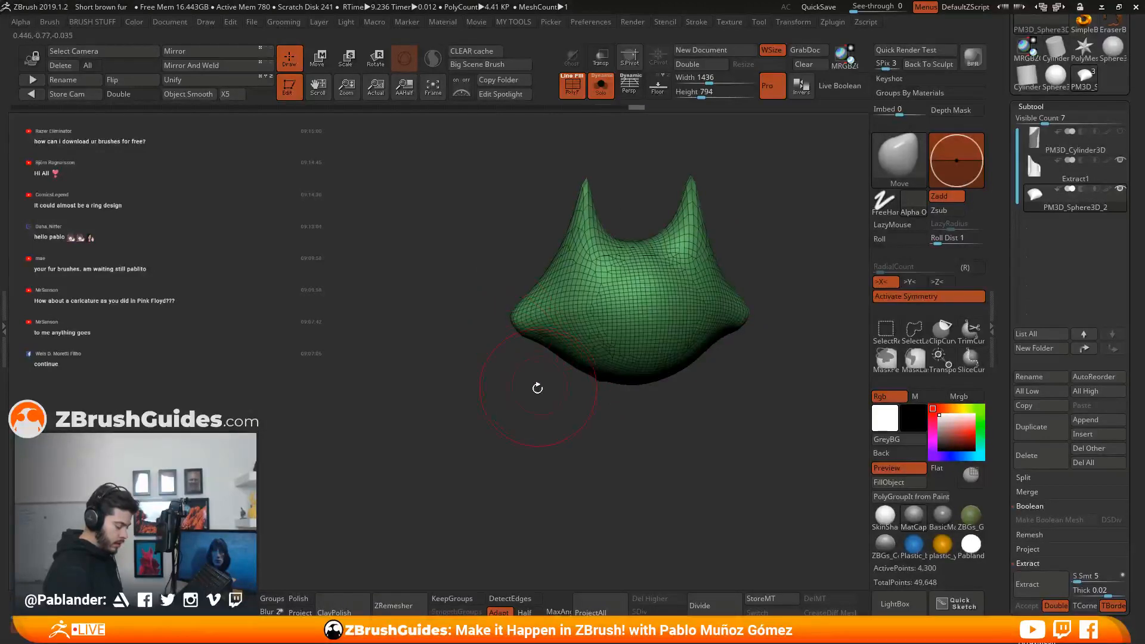
{"action": "left_click_drag", "start_coordinate": [537, 388], "coordinate": [642, 377]}
{"action": "key", "text": "s"}
{"action": "mouse_move", "coordinate": [613, 326]}
{"action": "left_mouse_down"}
{"action": "mouse_move", "coordinate": [588, 323]}
{"action": "mouse_move", "coordinate": [614, 308]}
{"action": "mouse_move", "coordinate": [541, 312]}
{"action": "mouse_move", "coordinate": [585, 338]}
{"action": "mouse_move", "coordinate": [605, 321]}
{"action": "mouse_move", "coordinate": [664, 360]}
{"action": "left_mouse_up"}
{"action": "key", "text": "s"}
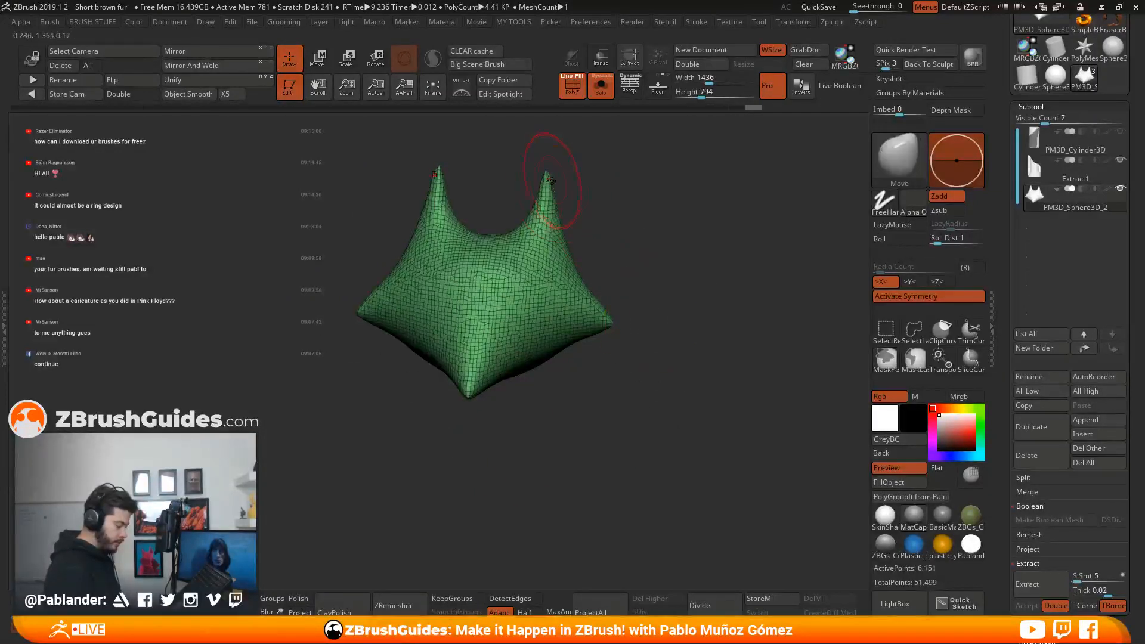
Shorten and smooth the ears and push in shallow eye sockets on both sides of the snout.
{"action": "mouse_move", "coordinate": [547, 174]}
{"action": "left_mouse_down"}
{"action": "mouse_move", "coordinate": [575, 206]}
{"action": "mouse_move", "coordinate": [534, 205]}
{"action": "mouse_move", "coordinate": [537, 196]}
{"action": "left_mouse_up"}
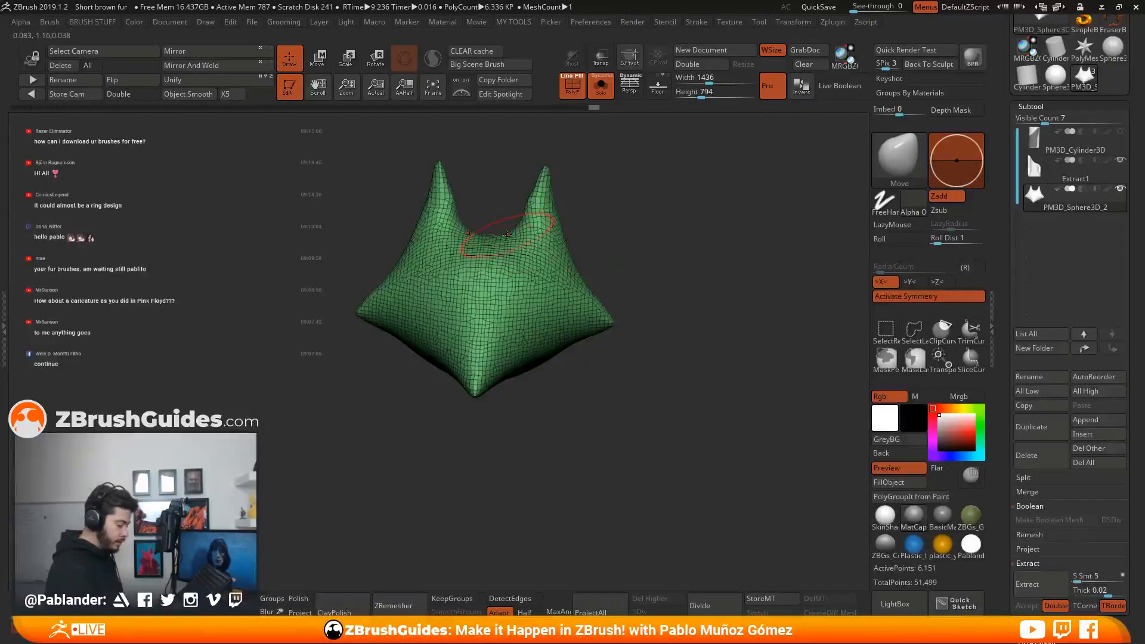
{"action": "key", "text": "shift"}
{"action": "left_click_drag", "start_coordinate": [547, 172], "coordinate": [544, 193], "text": "shift"}
{"action": "left_click_drag", "start_coordinate": [585, 225], "coordinate": [581, 255]}
{"action": "mouse_move", "coordinate": [586, 338]}
{"action": "left_mouse_down"}
{"action": "mouse_move", "coordinate": [555, 325]}
{"action": "mouse_move", "coordinate": [554, 352]}
{"action": "mouse_move", "coordinate": [532, 333]}
{"action": "mouse_move", "coordinate": [527, 343]}
{"action": "left_mouse_up"}
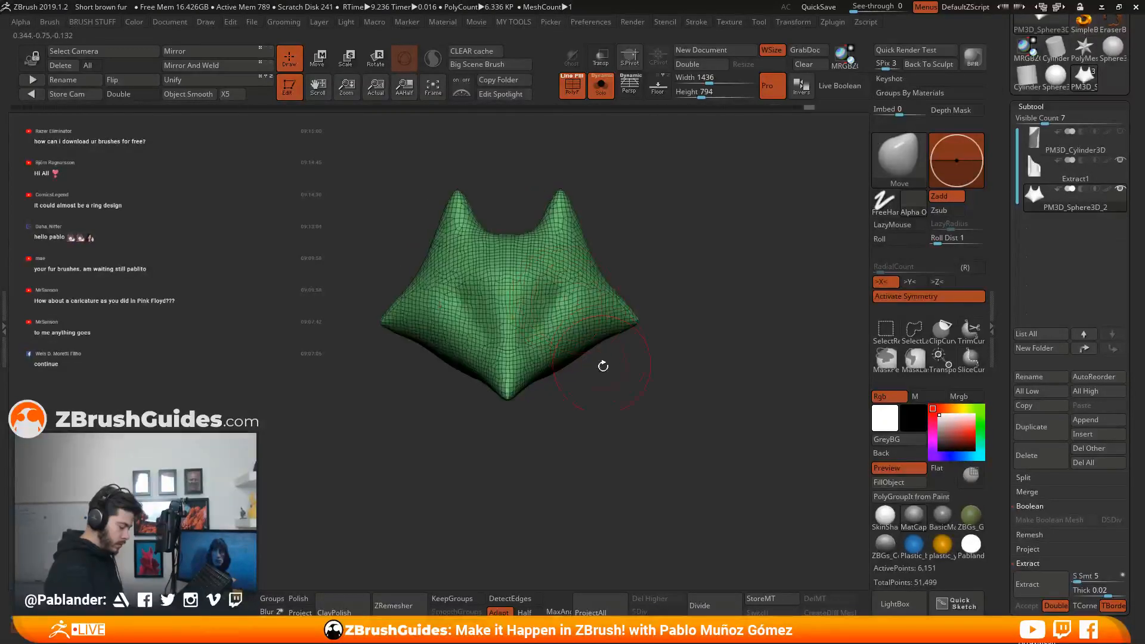
Refine the tip of the snout with the Move brush and check the head from the side and front.
{"action": "left_click_drag", "start_coordinate": [603, 365], "coordinate": [493, 344]}
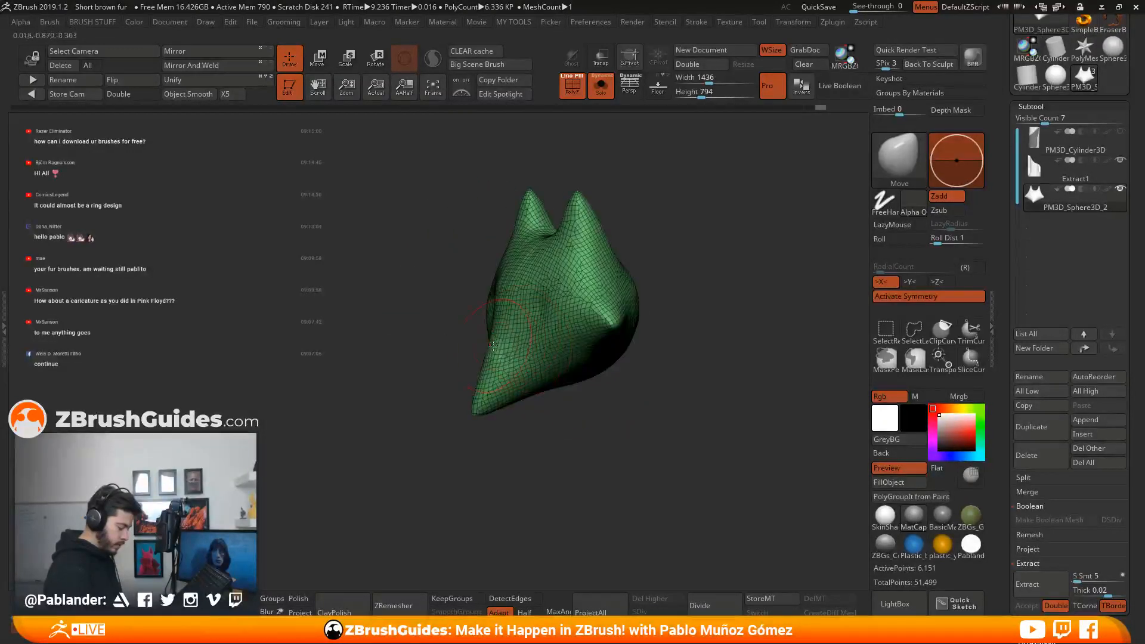
{"action": "left_click_drag", "start_coordinate": [471, 402], "coordinate": [469, 399]}
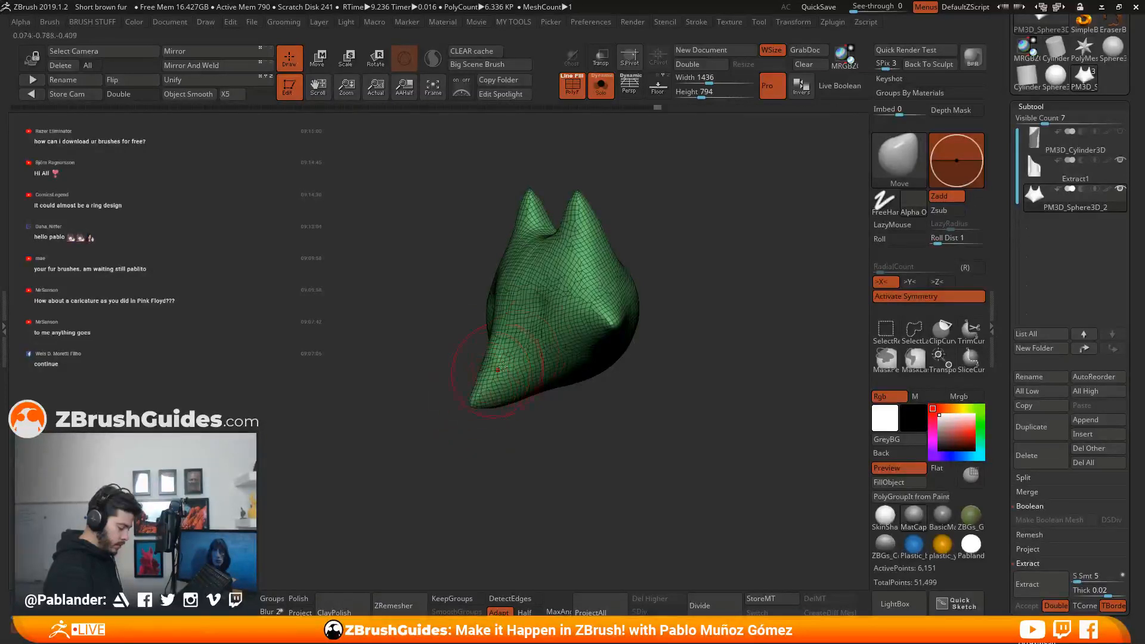
{"action": "left_click_drag", "start_coordinate": [560, 413], "coordinate": [568, 316]}
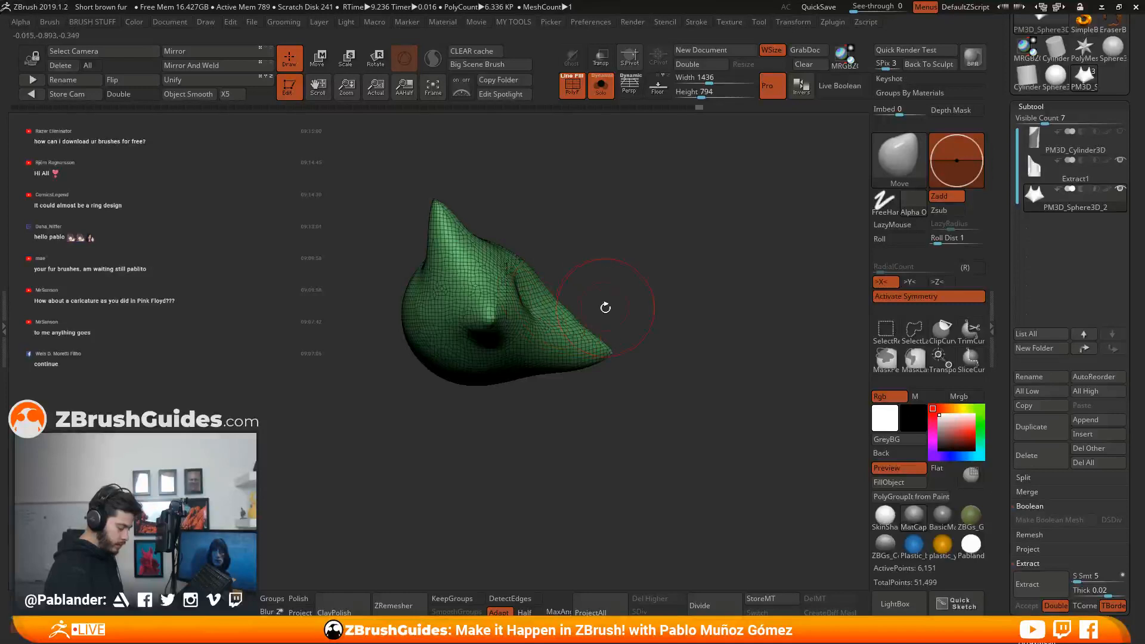
{"action": "left_click_drag", "start_coordinate": [660, 316], "coordinate": [598, 375]}
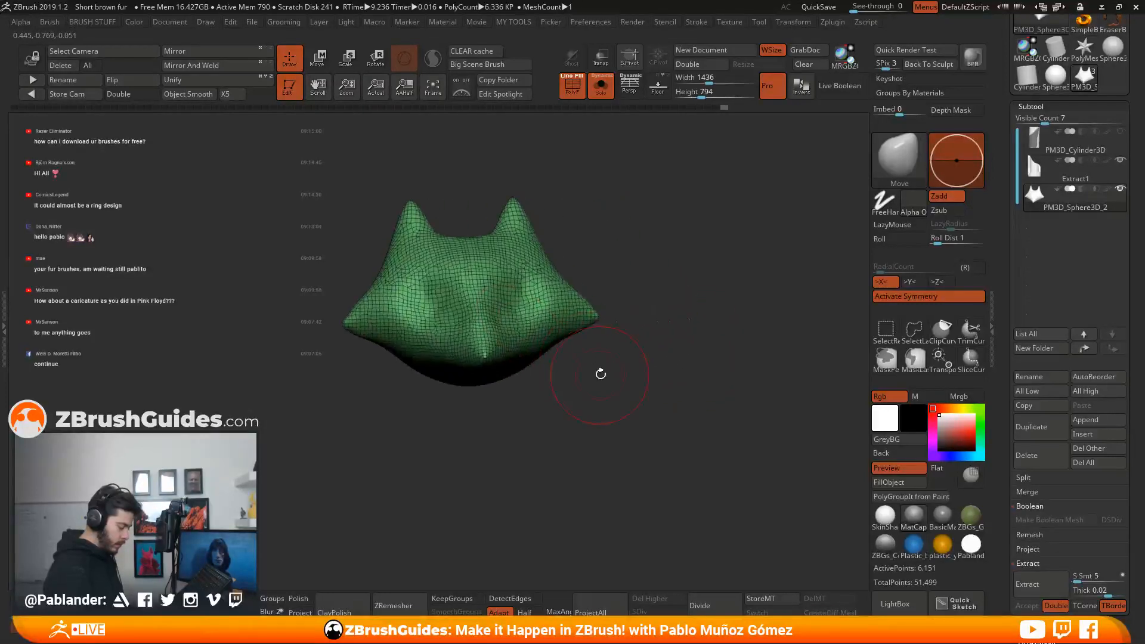
{"action": "left_click_drag", "start_coordinate": [677, 281], "coordinate": [572, 398]}
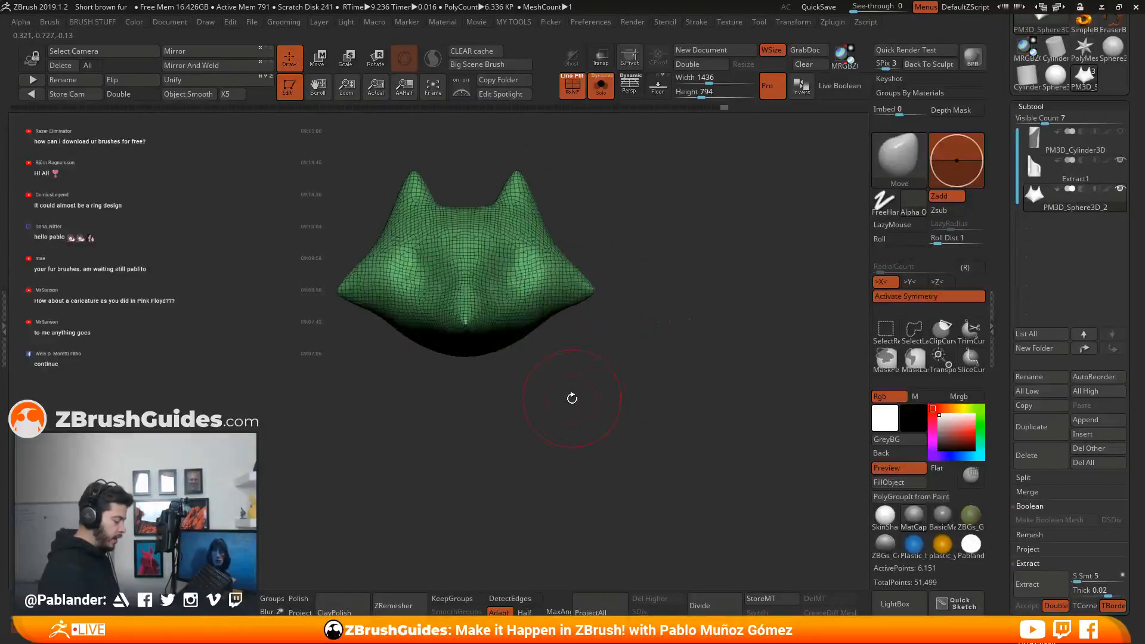
Show the extracted piece again and rotate the head in side view so its snout tilts downward.
{"action": "left_click", "coordinate": [601, 91]}
{"action": "mouse_move", "coordinate": [659, 385]}
{"action": "left_mouse_down", "text": "alt"}
{"action": "mouse_move", "coordinate": [638, 312]}
{"action": "mouse_move", "coordinate": [665, 328]}
{"action": "mouse_move", "coordinate": [703, 299]}
{"action": "mouse_move", "coordinate": [637, 317]}
{"action": "left_mouse_up", "text": "alt"}
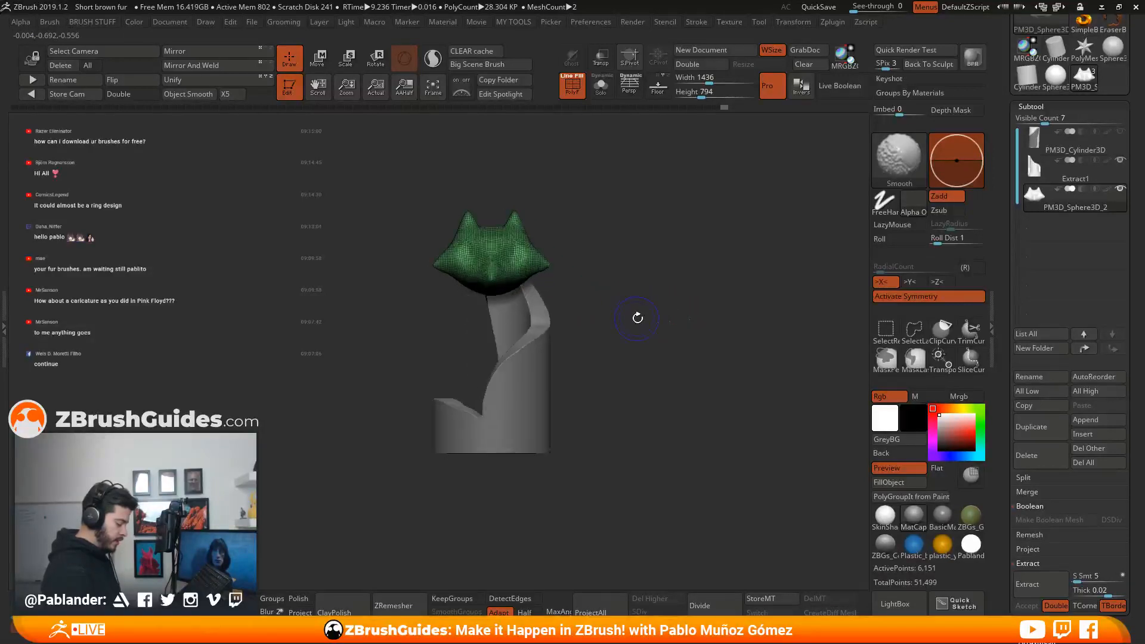
{"action": "left_click_drag", "start_coordinate": [623, 229], "coordinate": [644, 276]}
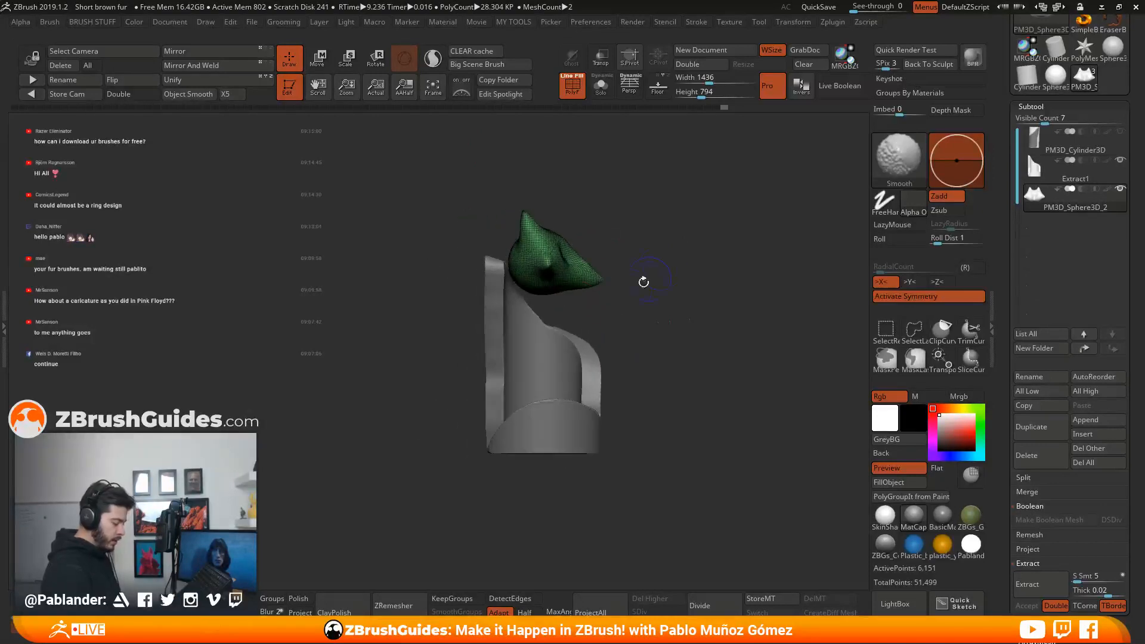
{"action": "key", "text": "w"}
{"action": "left_click_drag", "start_coordinate": [604, 318], "coordinate": [598, 310]}
{"action": "key", "text": "q"}
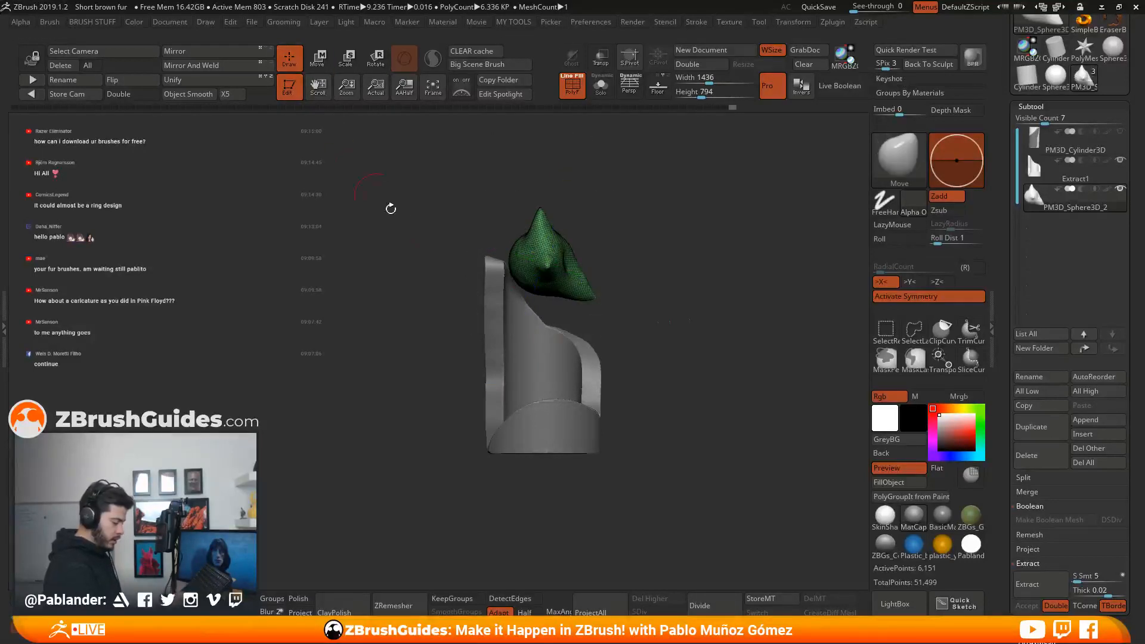
{"action": "mouse_move", "coordinate": [663, 340]}
{"action": "left_mouse_down"}
{"action": "mouse_move", "coordinate": [603, 317]}
{"action": "mouse_move", "coordinate": [613, 335]}
{"action": "mouse_move", "coordinate": [558, 290]}
{"action": "left_mouse_up"}
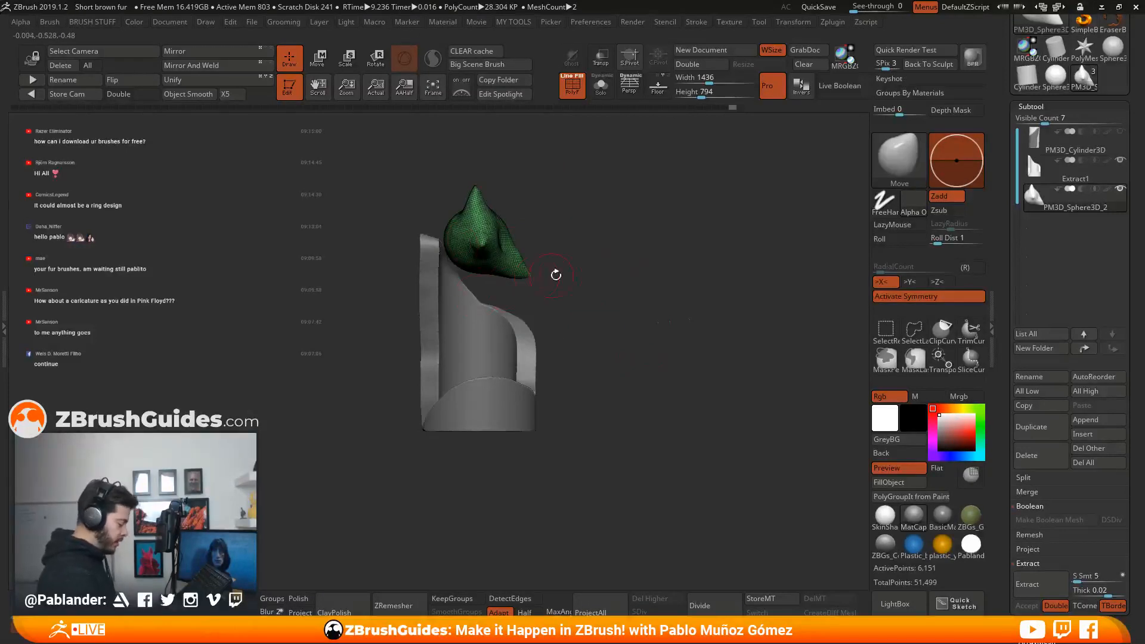
Move the head straight up so it sits clear above the extracted piece.
{"action": "key", "text": "w"}
{"action": "left_click_drag", "start_coordinate": [617, 235], "coordinate": [631, 276], "text": "alt"}
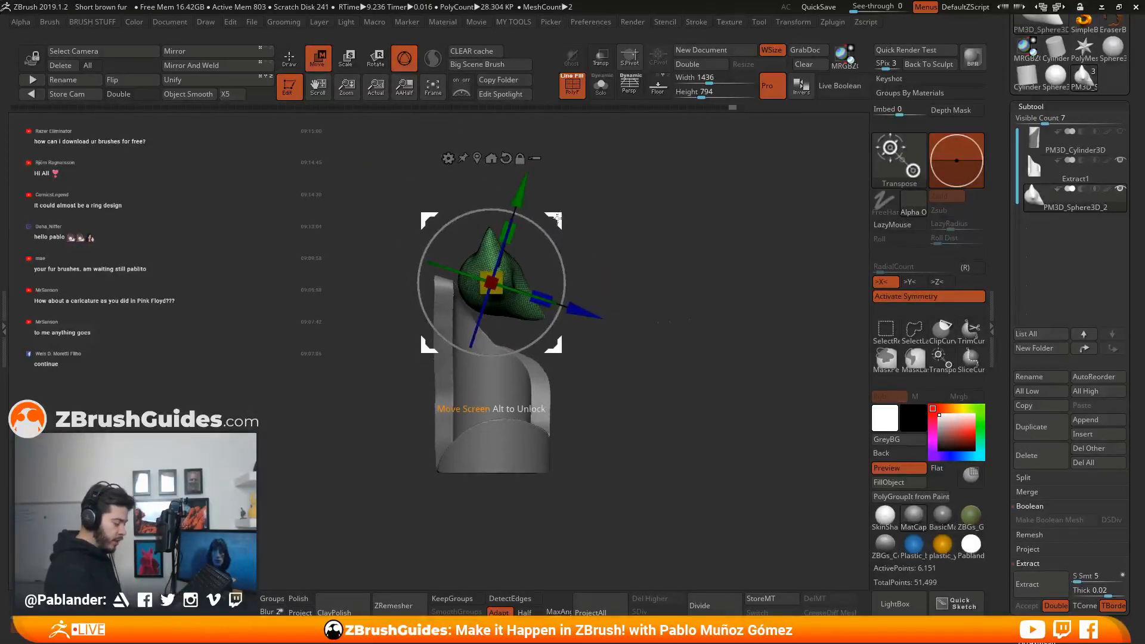
{"action": "left_click", "coordinate": [506, 158]}
{"action": "left_click_drag", "start_coordinate": [493, 186], "coordinate": [493, 156]}
{"action": "mouse_move", "coordinate": [559, 219]}
{"action": "left_mouse_down"}
{"action": "mouse_move", "coordinate": [531, 190]}
{"action": "mouse_move", "coordinate": [441, 182]}
{"action": "left_mouse_up"}
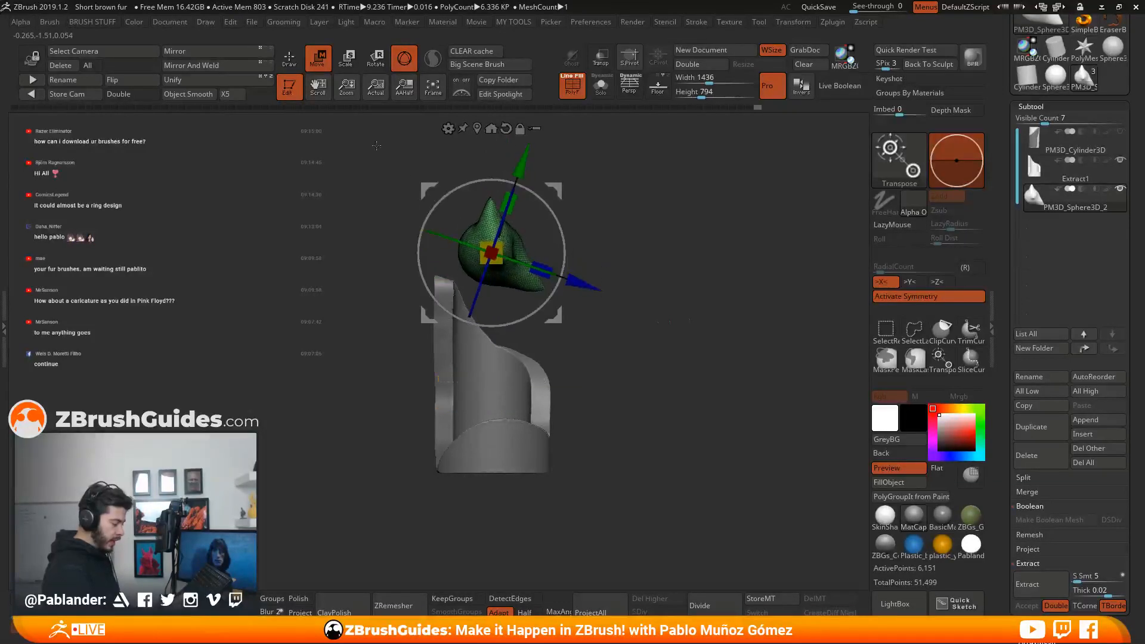
{"action": "key", "text": "q"}
Make the extracted piece the active subtool and move it up and forward until it meets the head's underside.
{"action": "left_click_drag", "start_coordinate": [607, 379], "coordinate": [511, 224]}
{"action": "left_click_drag", "start_coordinate": [598, 322], "coordinate": [572, 441]}
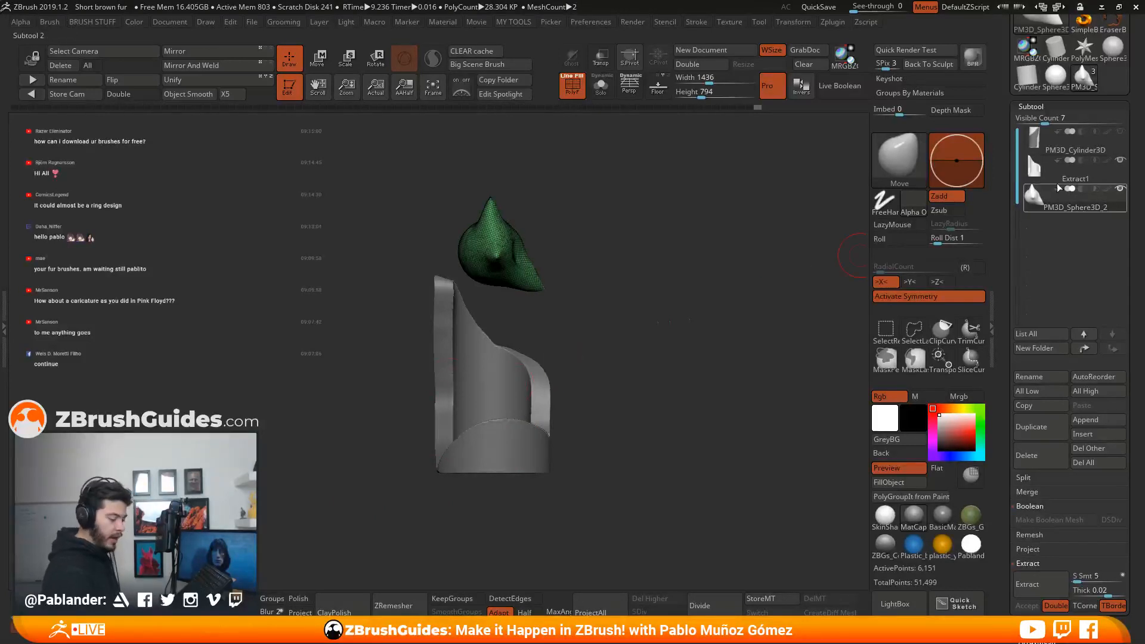
{"action": "left_click", "coordinate": [1057, 182]}
{"action": "left_click", "coordinate": [317, 58]}
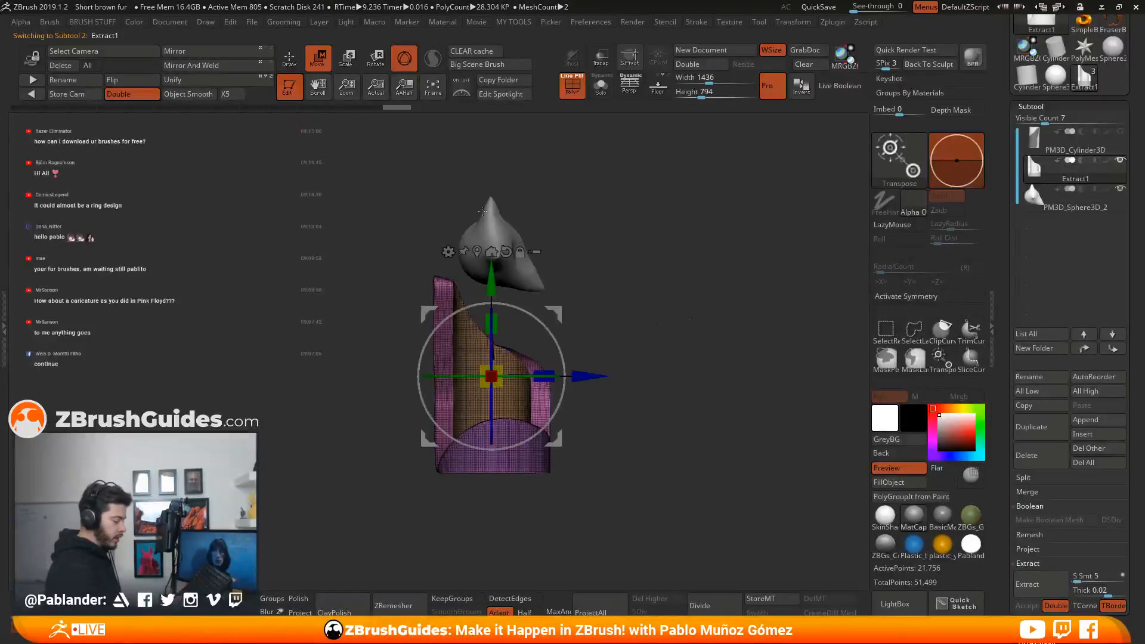
{"action": "left_click_drag", "start_coordinate": [559, 316], "coordinate": [584, 294]}
{"action": "left_click", "coordinate": [684, 324]}
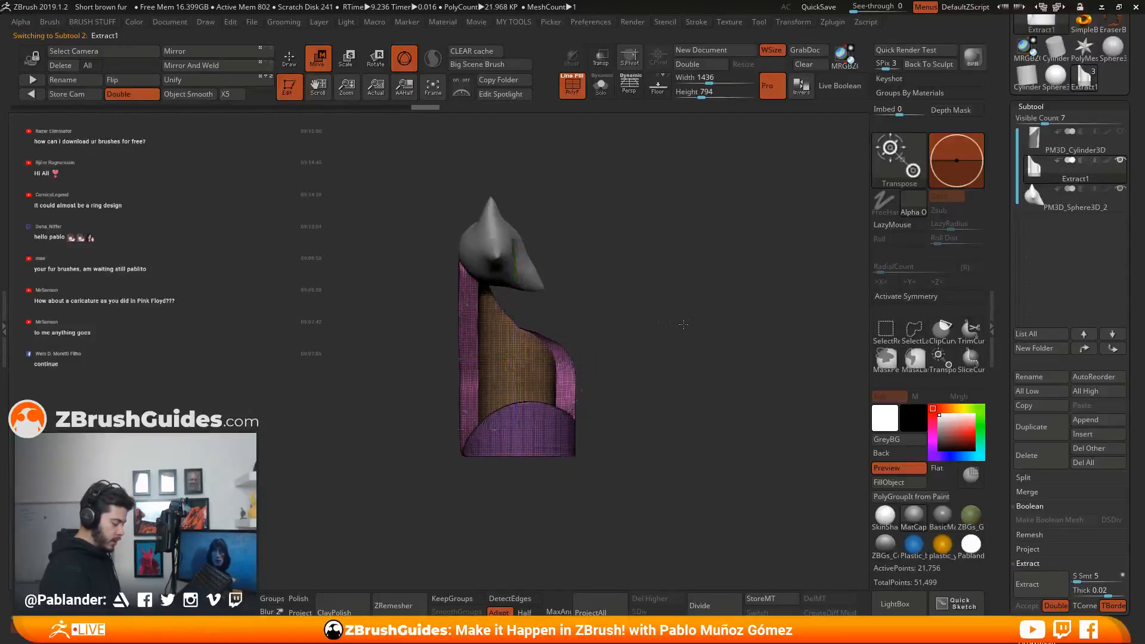
{"action": "left_click_drag", "start_coordinate": [662, 319], "coordinate": [718, 324], "text": "shift"}
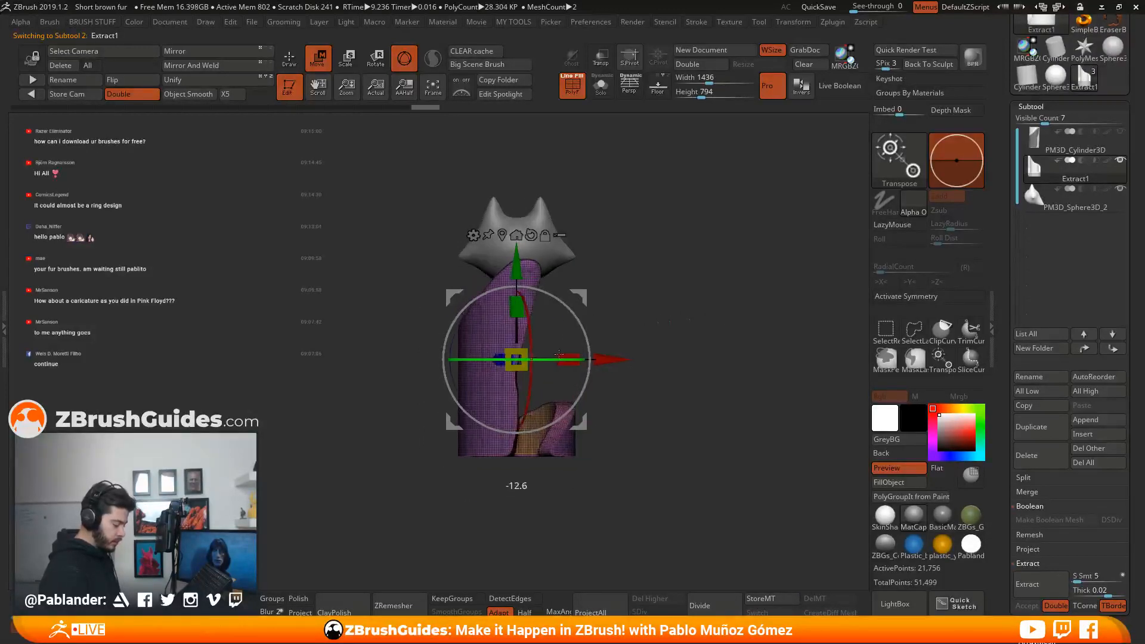
Nudge the extracted body piece sideways in the front view to line its neck up with the head.
{"action": "left_click_drag", "start_coordinate": [602, 352], "coordinate": [602, 351]}
{"action": "mouse_move", "coordinate": [582, 296]}
{"action": "left_mouse_down"}
{"action": "mouse_move", "coordinate": [565, 294]}
{"action": "mouse_move", "coordinate": [612, 306]}
{"action": "mouse_move", "coordinate": [562, 294]}
{"action": "left_mouse_up"}
{"action": "left_click_drag", "start_coordinate": [661, 289], "coordinate": [620, 290], "text": "shift"}
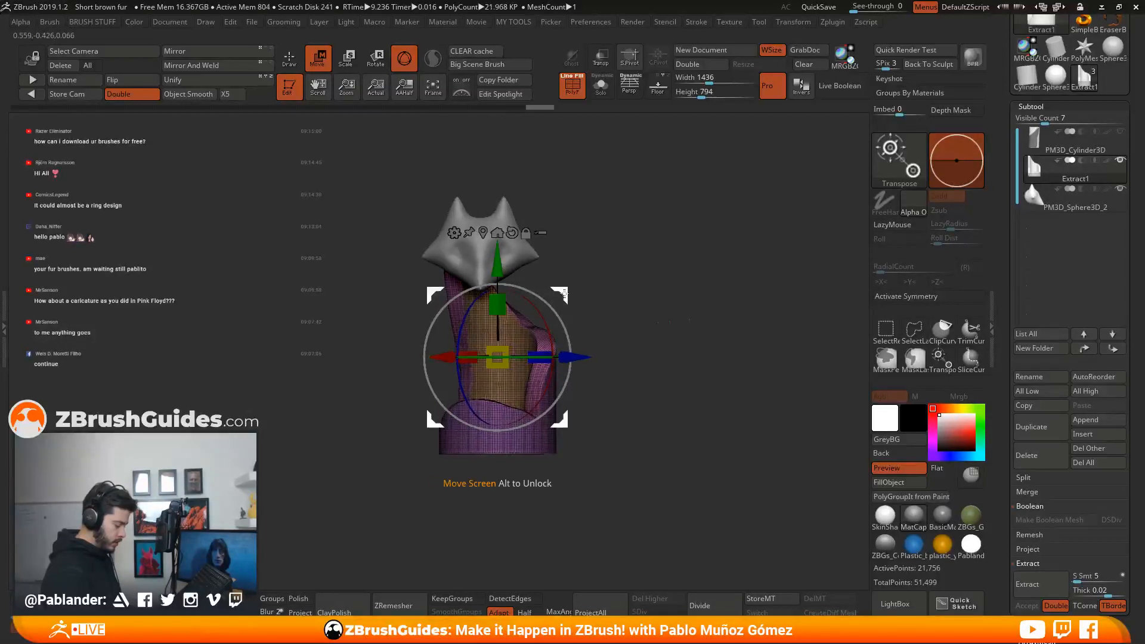
{"action": "left_click_drag", "start_coordinate": [563, 294], "coordinate": [567, 296]}
{"action": "key", "text": "q"}
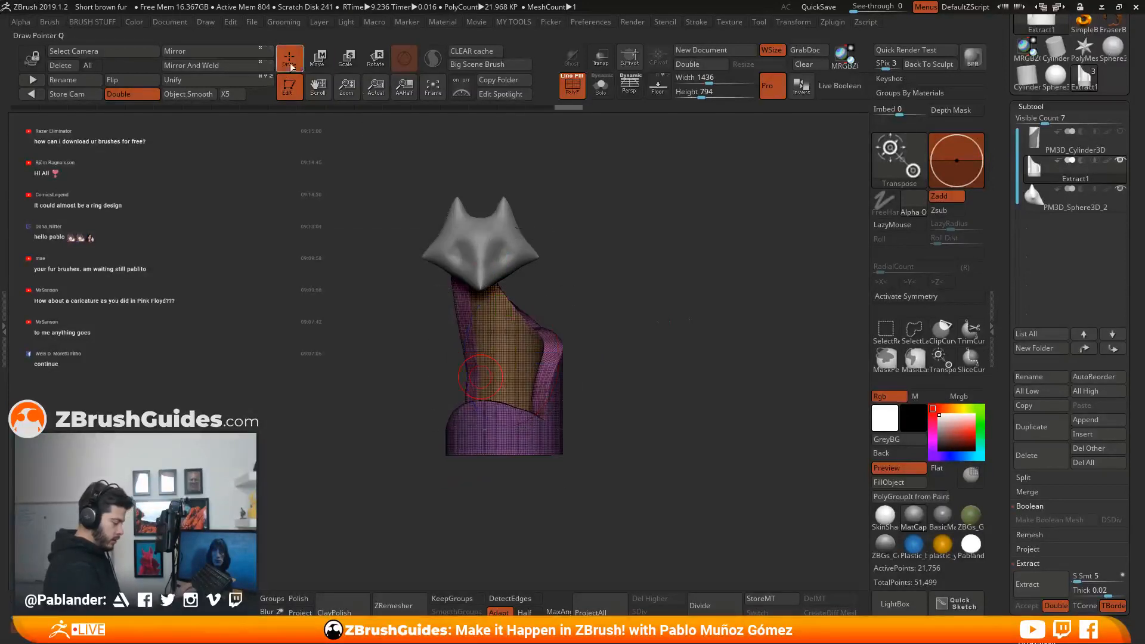
Move the body piece slightly backward so its upper edge sits under the back of the head.
{"action": "mouse_move", "coordinate": [662, 282]}
{"action": "left_mouse_down"}
{"action": "mouse_move", "coordinate": [720, 278]}
{"action": "mouse_move", "coordinate": [577, 357]}
{"action": "left_mouse_up"}
{"action": "left_click", "coordinate": [319, 59]}
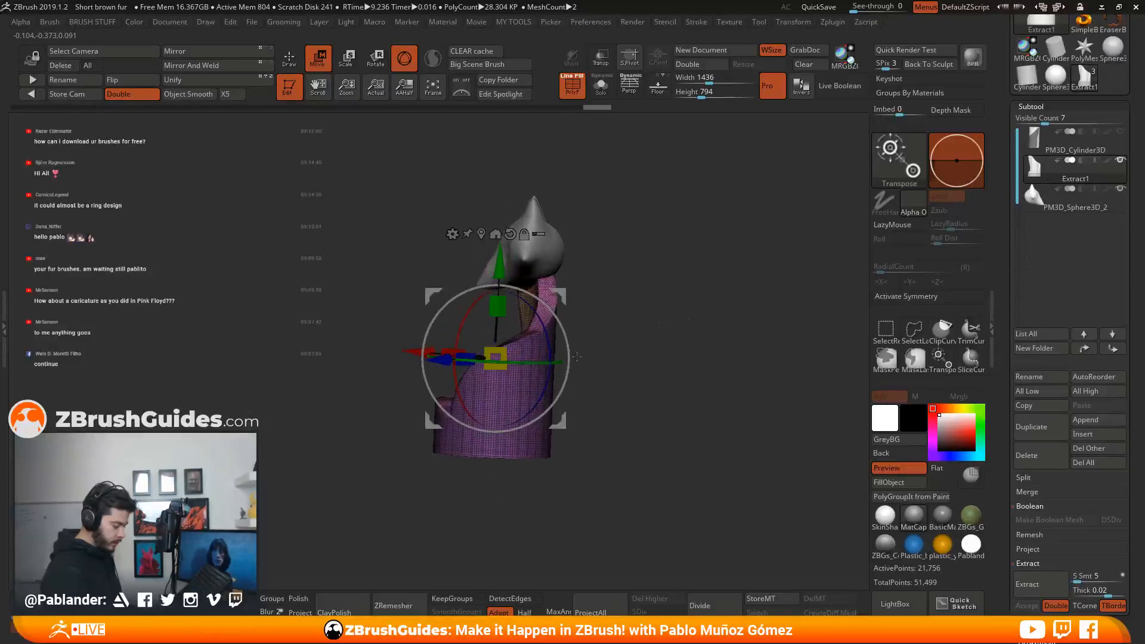
{"action": "left_click_drag", "start_coordinate": [440, 359], "coordinate": [447, 361]}
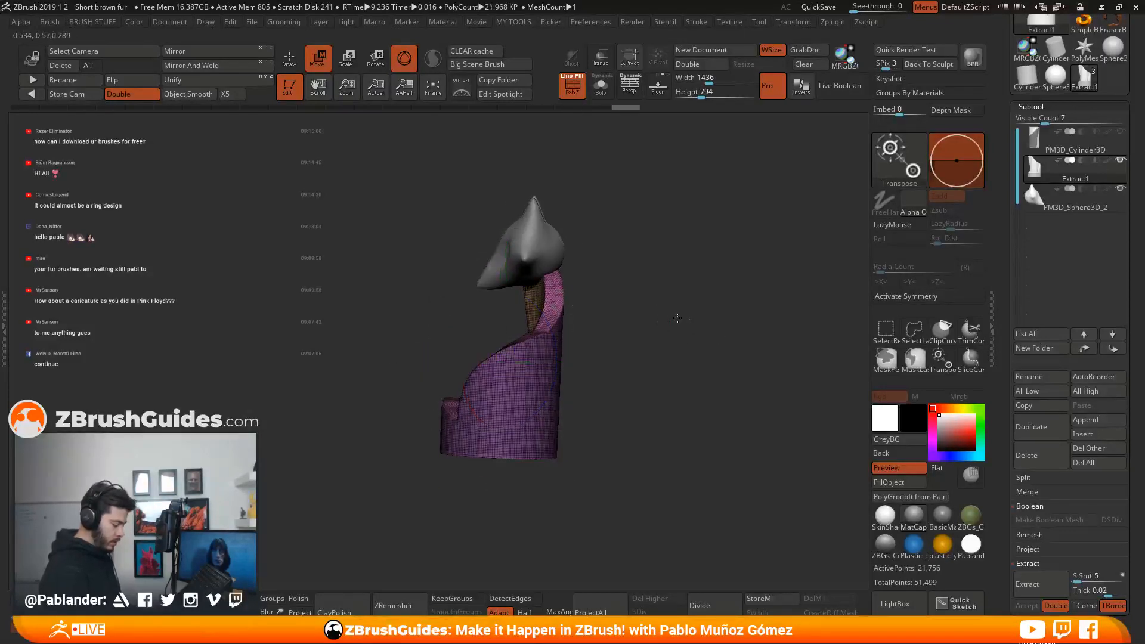
{"action": "key", "text": "q"}
{"action": "mouse_move", "coordinate": [665, 331]}
{"action": "left_mouse_down"}
{"action": "mouse_move", "coordinate": [634, 357]}
{"action": "mouse_move", "coordinate": [585, 328]}
{"action": "mouse_move", "coordinate": [591, 268]}
{"action": "left_mouse_up"}
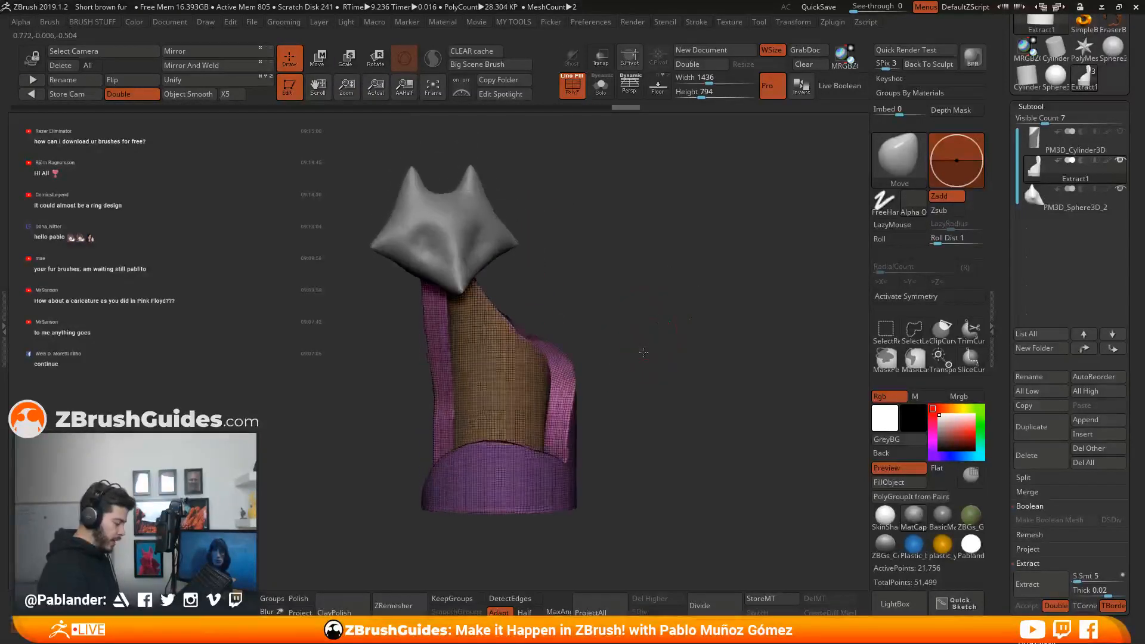
Turn off the polyframe display and examine the combined head and body from several angles.
{"action": "left_click", "coordinate": [573, 91]}
{"action": "mouse_move", "coordinate": [644, 298]}
{"action": "left_mouse_down"}
{"action": "mouse_move", "coordinate": [647, 327]}
{"action": "mouse_move", "coordinate": [672, 329]}
{"action": "mouse_move", "coordinate": [600, 406]}
{"action": "mouse_move", "coordinate": [639, 378]}
{"action": "mouse_move", "coordinate": [530, 357]}
{"action": "mouse_move", "coordinate": [635, 362]}
{"action": "mouse_move", "coordinate": [593, 364]}
{"action": "mouse_move", "coordinate": [638, 368]}
{"action": "mouse_move", "coordinate": [650, 453]}
{"action": "left_mouse_up"}
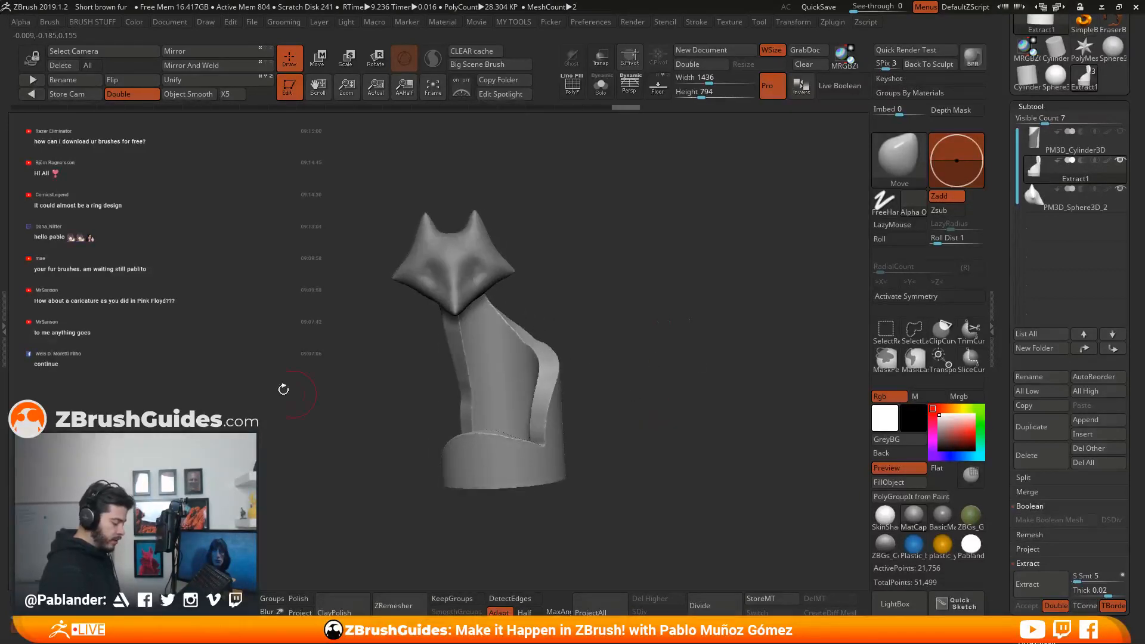
{"action": "left_click_drag", "start_coordinate": [627, 358], "coordinate": [619, 353]}
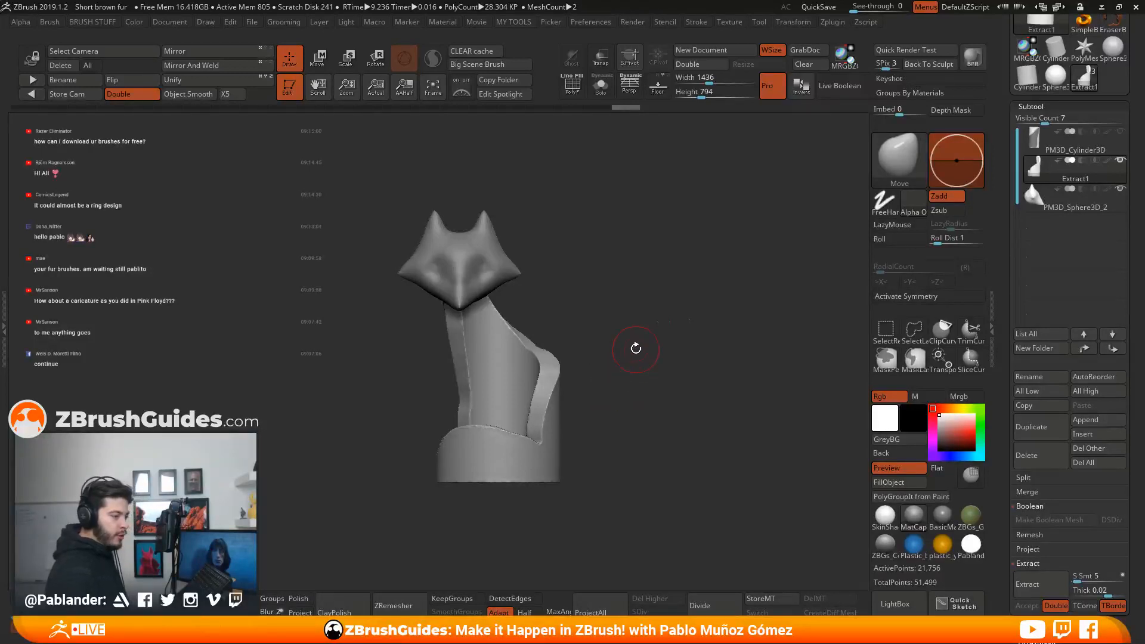
{"action": "left_click_drag", "start_coordinate": [637, 431], "coordinate": [659, 375]}
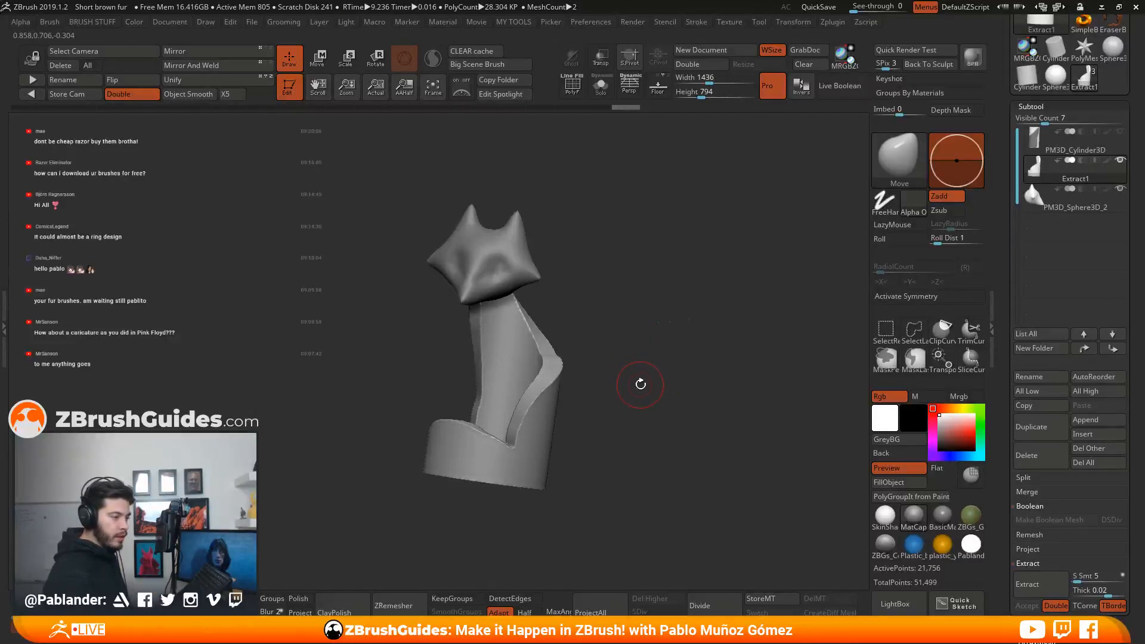
{"action": "left_click_drag", "start_coordinate": [638, 375], "coordinate": [638, 378]}
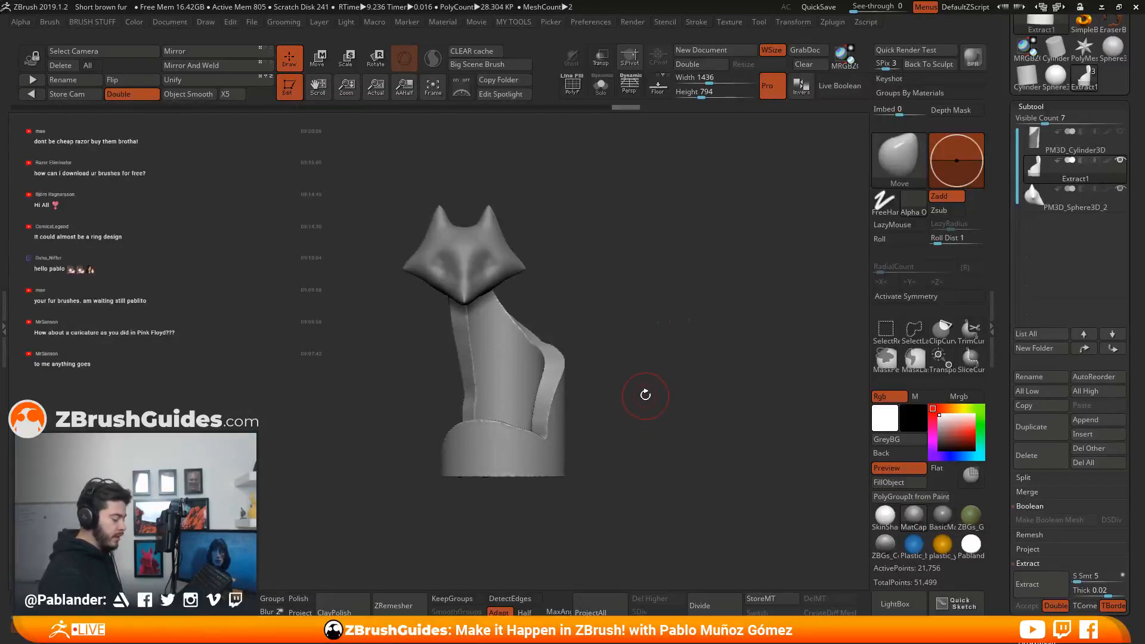
{"action": "left_click_drag", "start_coordinate": [645, 394], "coordinate": [644, 399]}
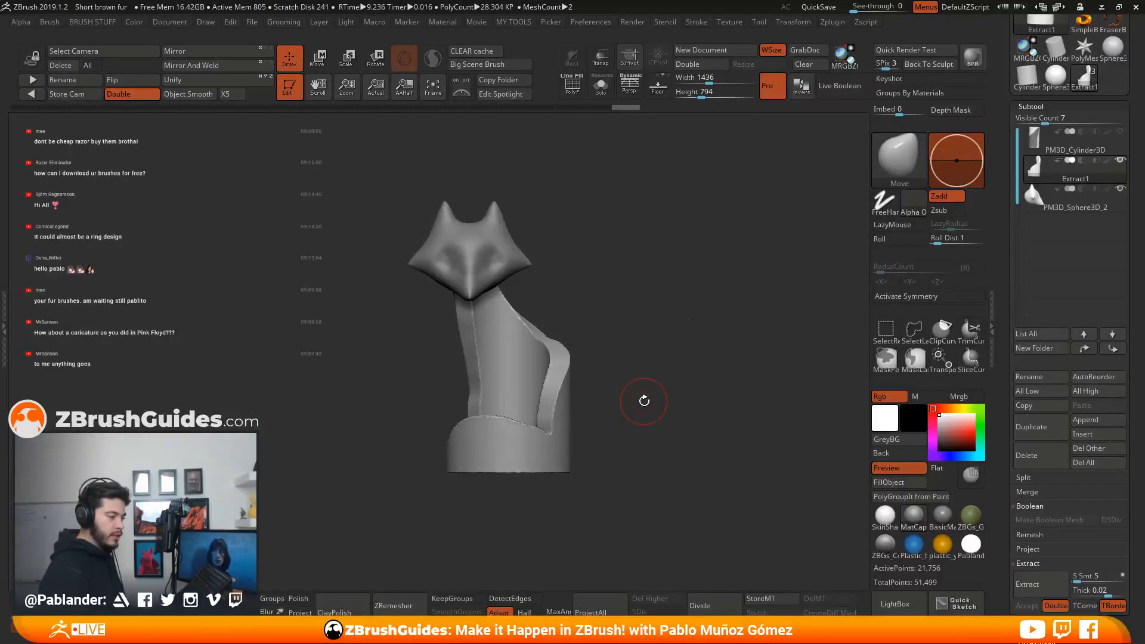
{"action": "left_click_drag", "start_coordinate": [643, 404], "coordinate": [698, 308]}
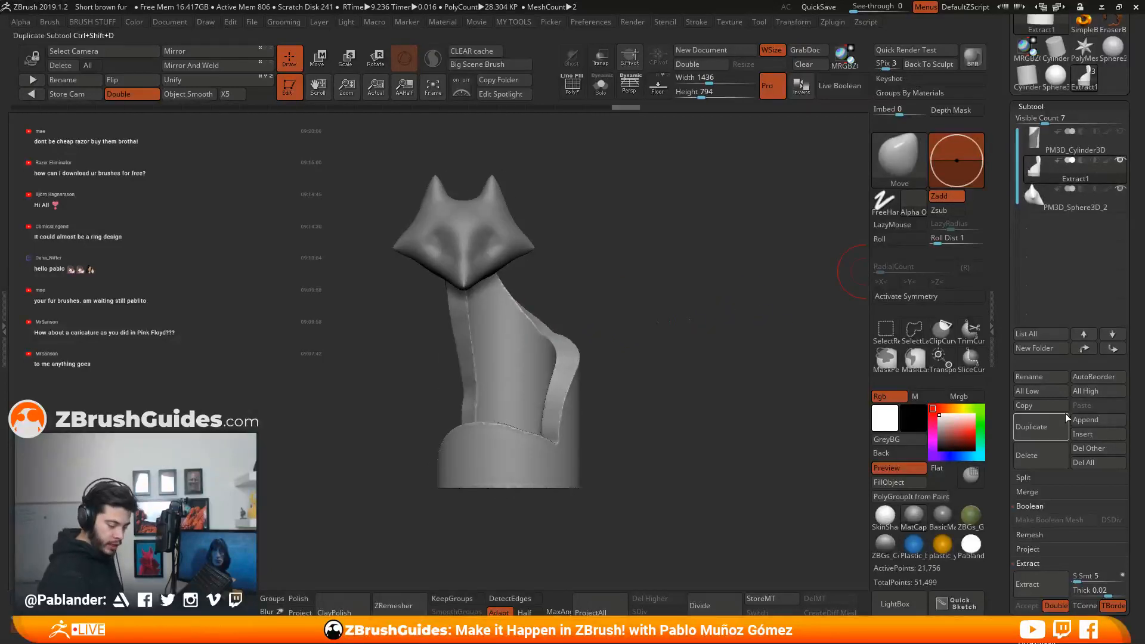
Duplicate the extracted body piece and make the original the active subtool.
{"action": "left_click", "coordinate": [1043, 427]}
{"action": "left_click", "coordinate": [1075, 173]}
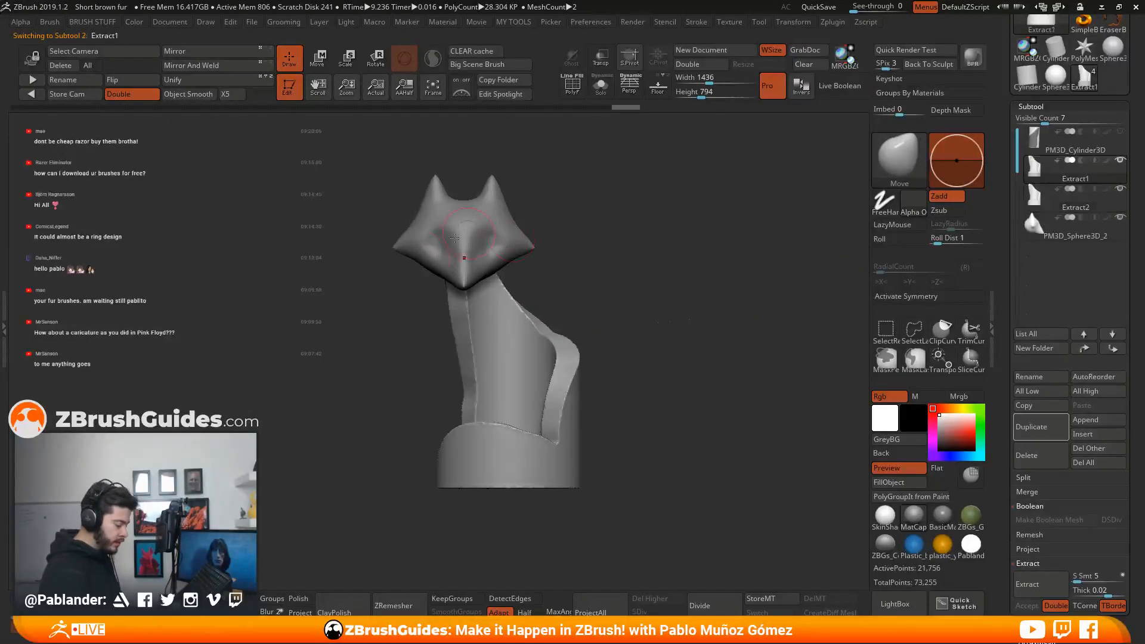
{"action": "left_click_drag", "start_coordinate": [598, 317], "coordinate": [625, 295]}
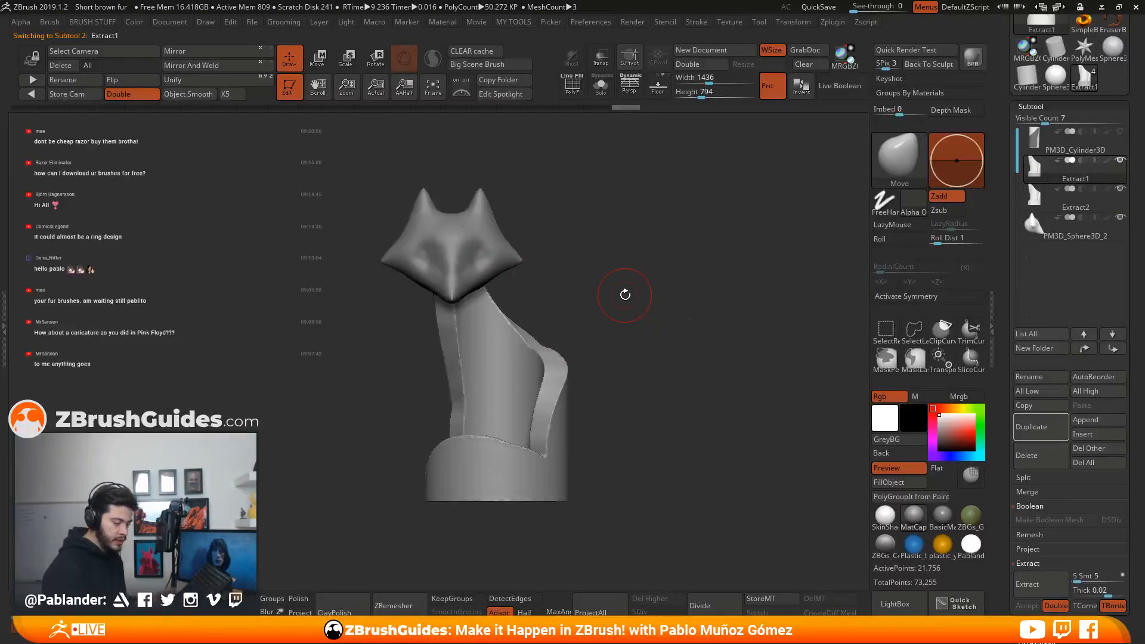
Put the original body piece in a new subtool folder named OR and move the cylinder into that folder.
{"action": "left_click", "coordinate": [1040, 348]}
{"action": "type", "text": "OR"}
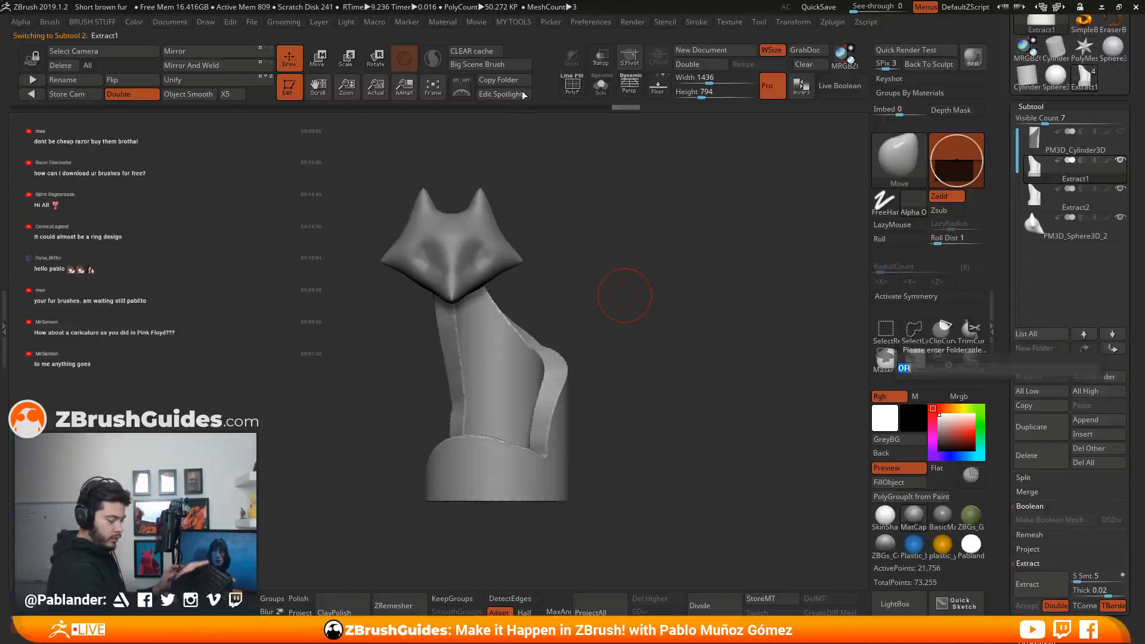
{"action": "key", "text": "Return"}
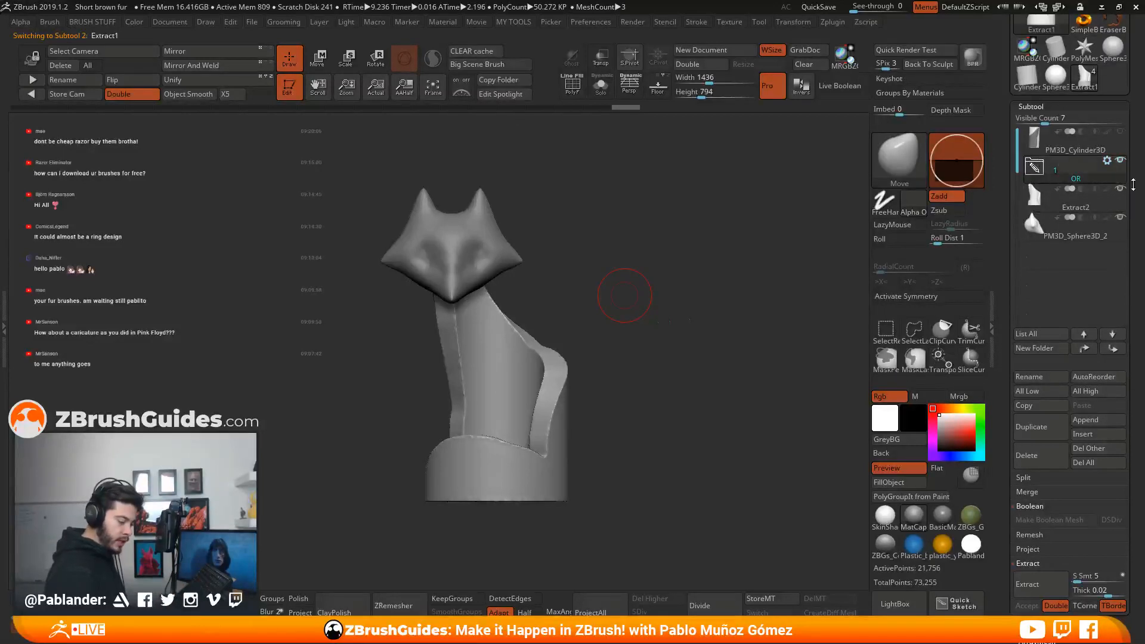
{"action": "left_click_drag", "start_coordinate": [1115, 185], "coordinate": [1075, 131]}
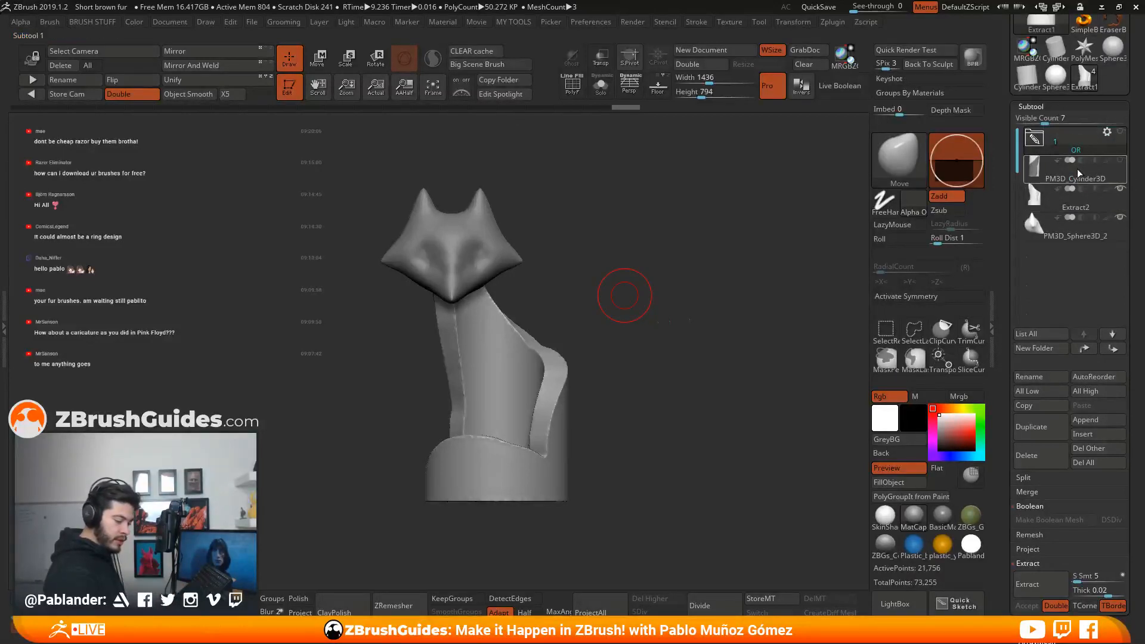
{"action": "mouse_move", "coordinate": [1094, 171]}
{"action": "left_mouse_down"}
{"action": "mouse_move", "coordinate": [1099, 140]}
{"action": "mouse_move", "coordinate": [1111, 141]}
{"action": "mouse_move", "coordinate": [1085, 171]}
{"action": "left_mouse_up"}
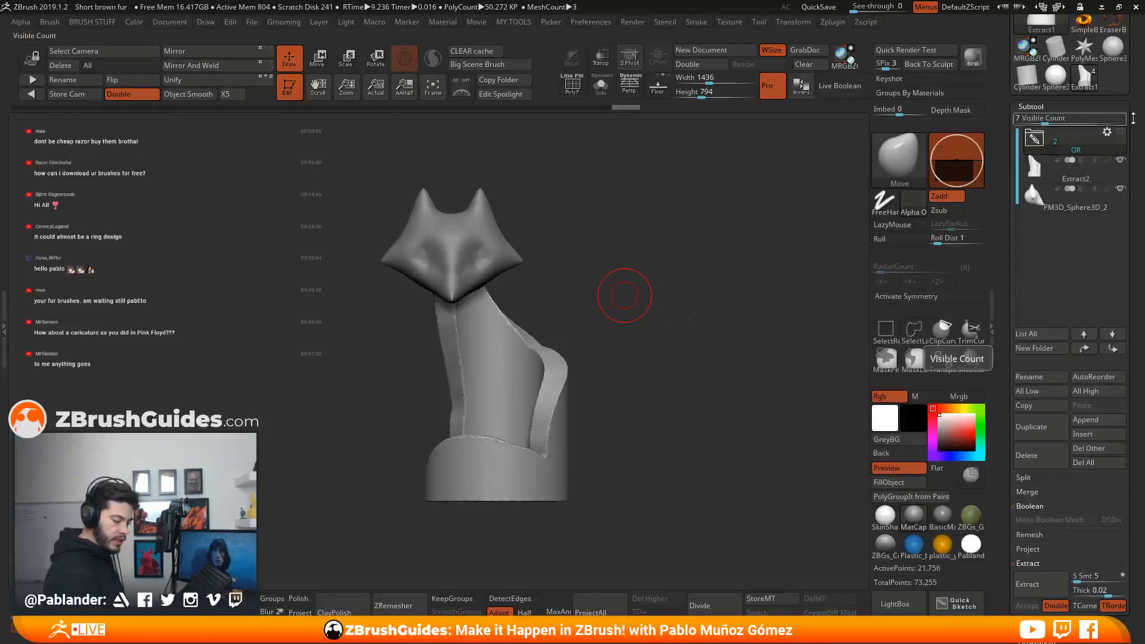
Make the duplicated body piece active and mask all of it except the recessed chest panel.
{"action": "left_click", "coordinate": [1113, 169]}
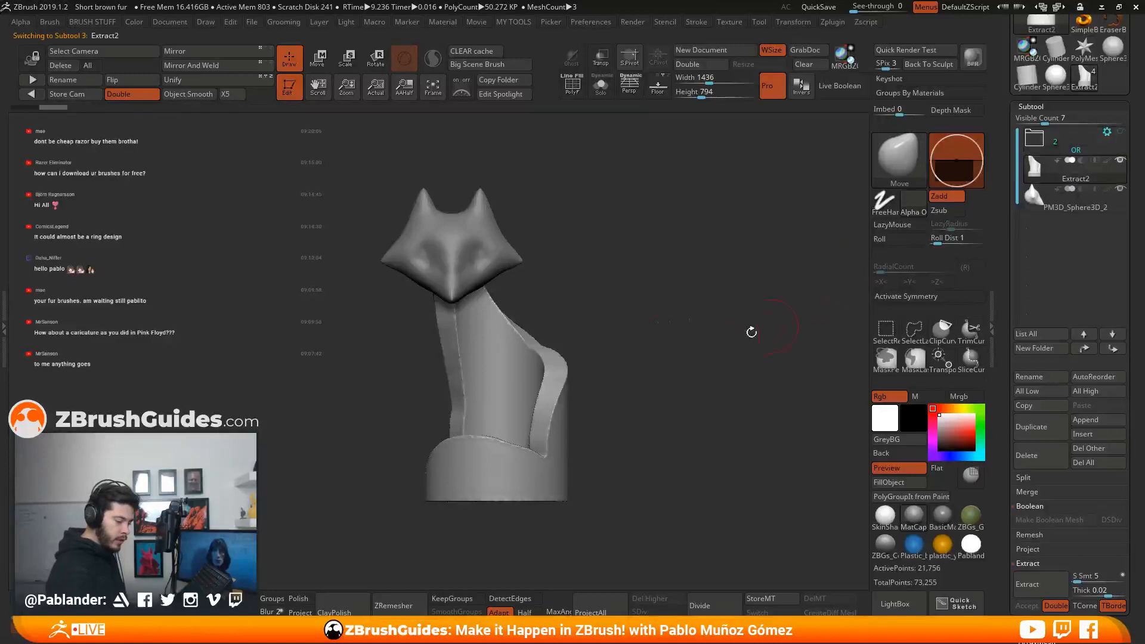
{"action": "mouse_move", "coordinate": [611, 325]}
{"action": "left_mouse_down"}
{"action": "mouse_move", "coordinate": [660, 329]}
{"action": "mouse_move", "coordinate": [644, 310]}
{"action": "mouse_move", "coordinate": [647, 295]}
{"action": "mouse_move", "coordinate": [664, 293]}
{"action": "mouse_move", "coordinate": [605, 313]}
{"action": "mouse_move", "coordinate": [608, 322]}
{"action": "mouse_move", "coordinate": [659, 291]}
{"action": "left_mouse_up"}
{"action": "left_click", "coordinate": [571, 371], "text": "ctrl+shift"}
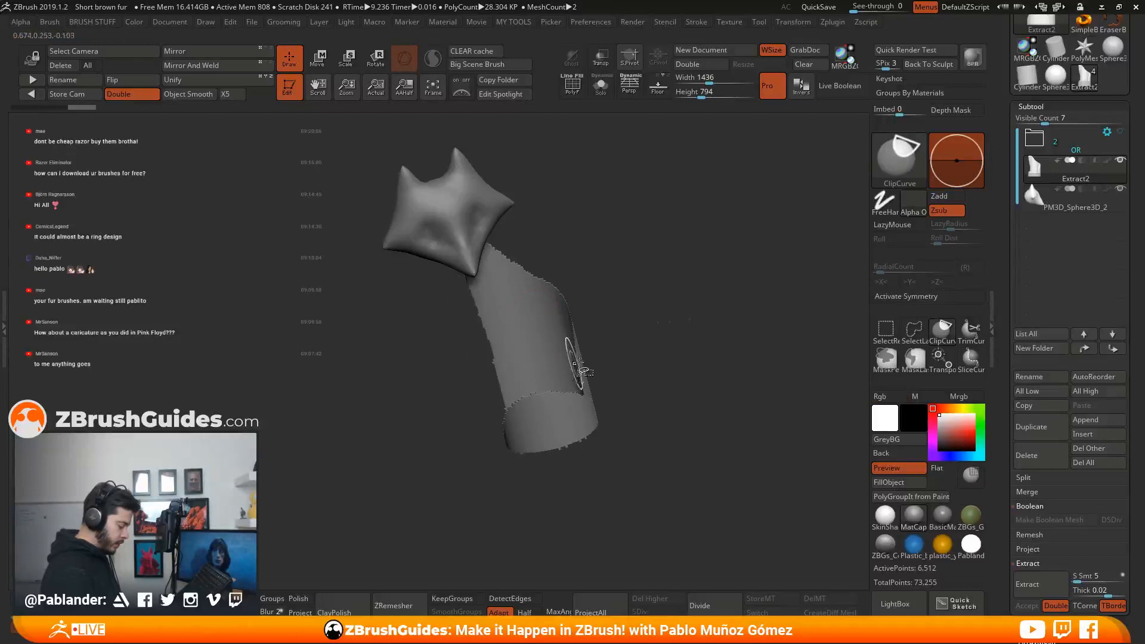
{"action": "left_click", "coordinate": [653, 282], "text": "ctrl"}
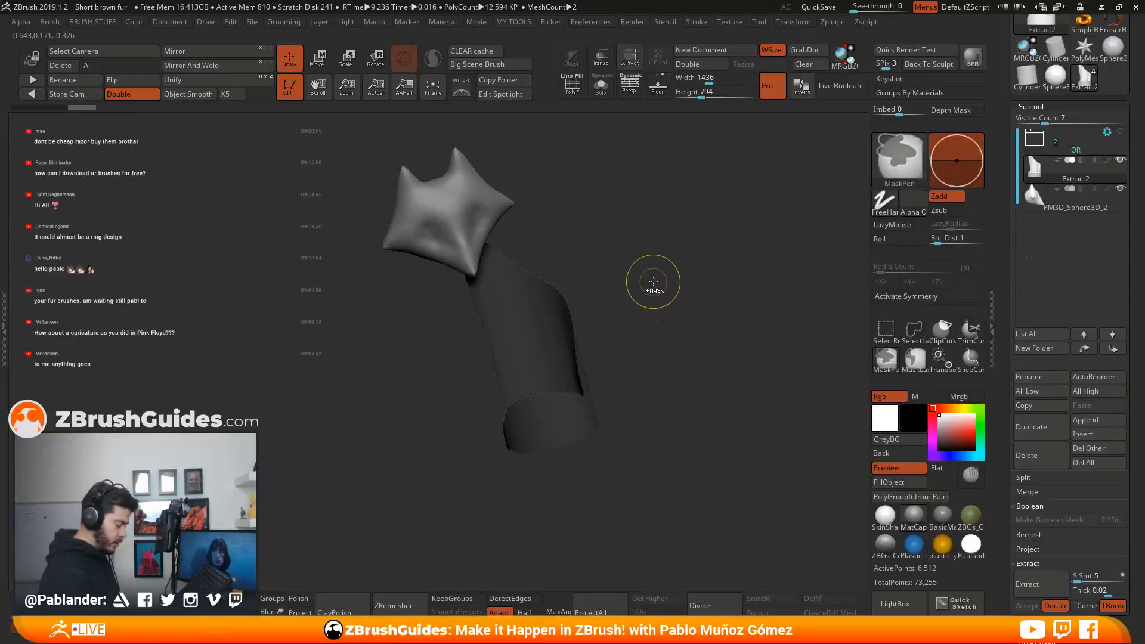
{"action": "left_click", "coordinate": [662, 268], "text": "ctrl+shift"}
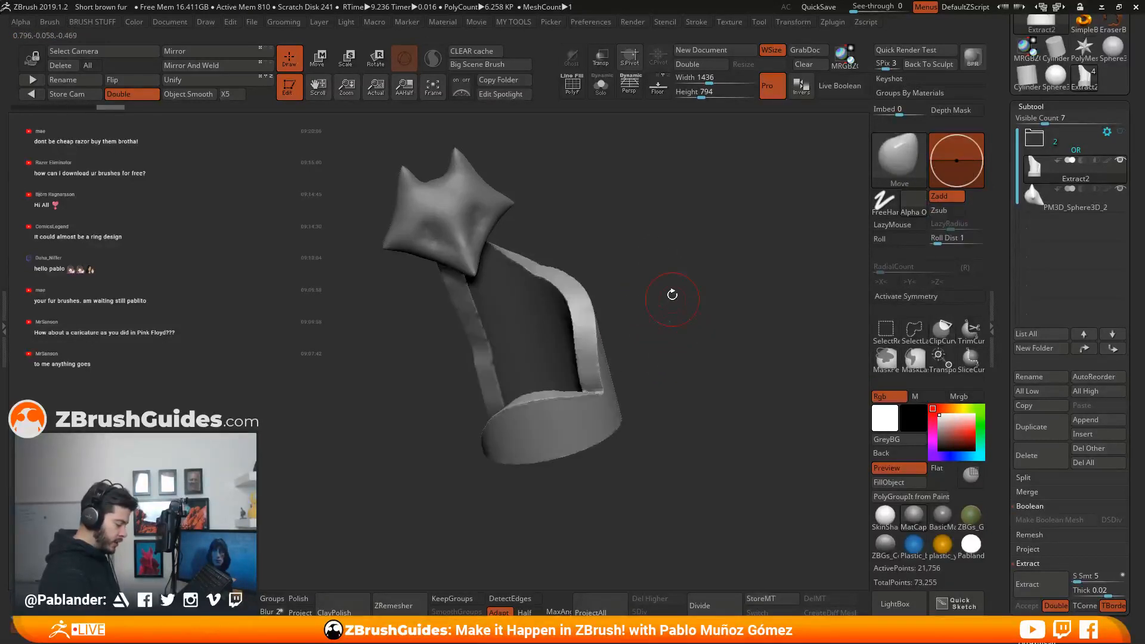
{"action": "left_click", "coordinate": [683, 288], "text": "ctrl"}
{"action": "mouse_move", "coordinate": [683, 288]}
{"action": "left_mouse_down"}
{"action": "mouse_move", "coordinate": [703, 327]}
{"action": "mouse_move", "coordinate": [625, 274]}
{"action": "mouse_move", "coordinate": [524, 292]}
{"action": "mouse_move", "coordinate": [537, 310]}
{"action": "left_mouse_up"}
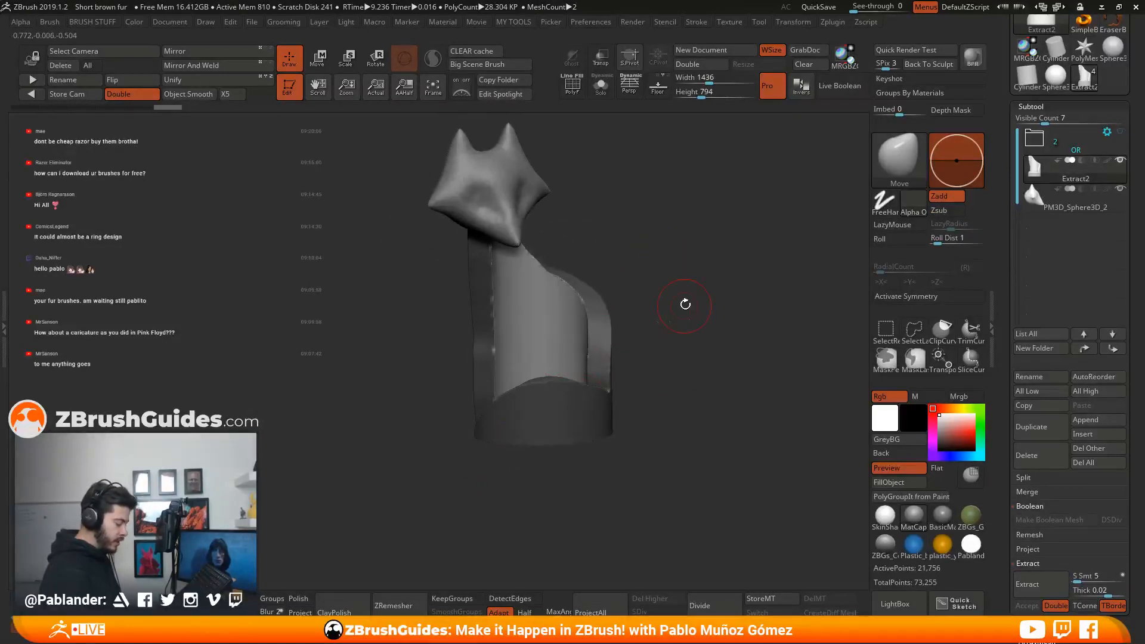
Pull the unmasked chest panel outward into a soft bulge with the Move brush, using a larger brush size.
{"action": "left_click_drag", "start_coordinate": [684, 304], "coordinate": [682, 293]}
{"action": "key", "text": "space"}
{"action": "mouse_move", "coordinate": [696, 218]}
{"action": "left_mouse_down"}
{"action": "mouse_move", "coordinate": [711, 220]}
{"action": "mouse_move", "coordinate": [675, 254]}
{"action": "left_mouse_up"}
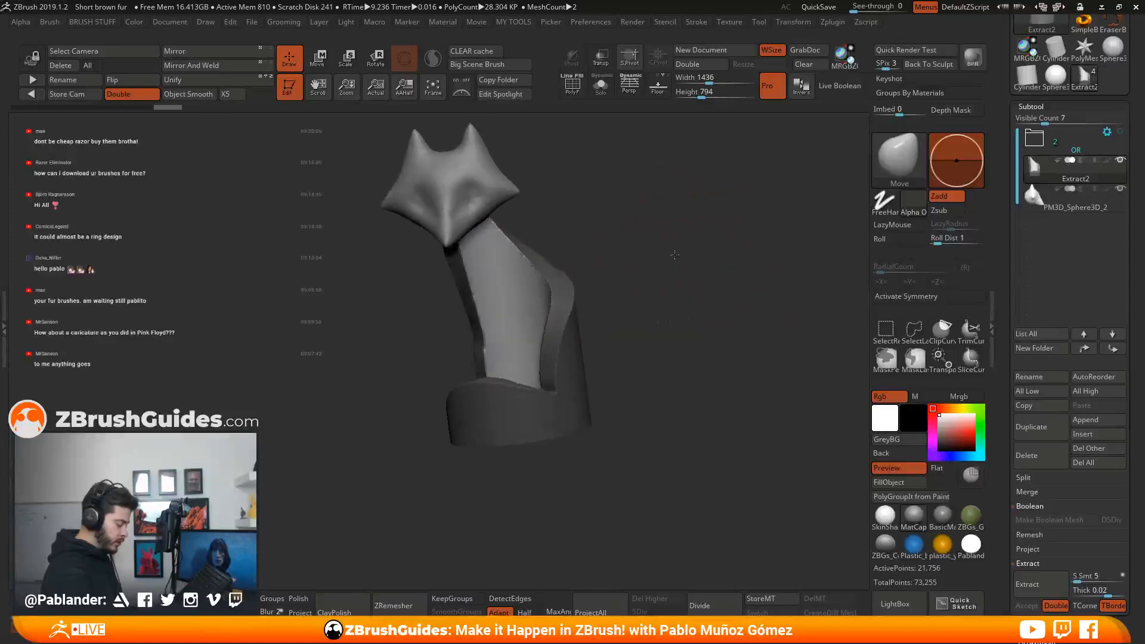
{"action": "left_click_drag", "start_coordinate": [494, 251], "coordinate": [500, 255], "text": "shift"}
{"action": "left_click_drag", "start_coordinate": [576, 237], "coordinate": [598, 235]}
{"action": "left_click_drag", "start_coordinate": [514, 266], "coordinate": [512, 277]}
{"action": "left_click_drag", "start_coordinate": [592, 296], "coordinate": [608, 284]}
{"action": "left_click_drag", "start_coordinate": [535, 287], "coordinate": [530, 296]}
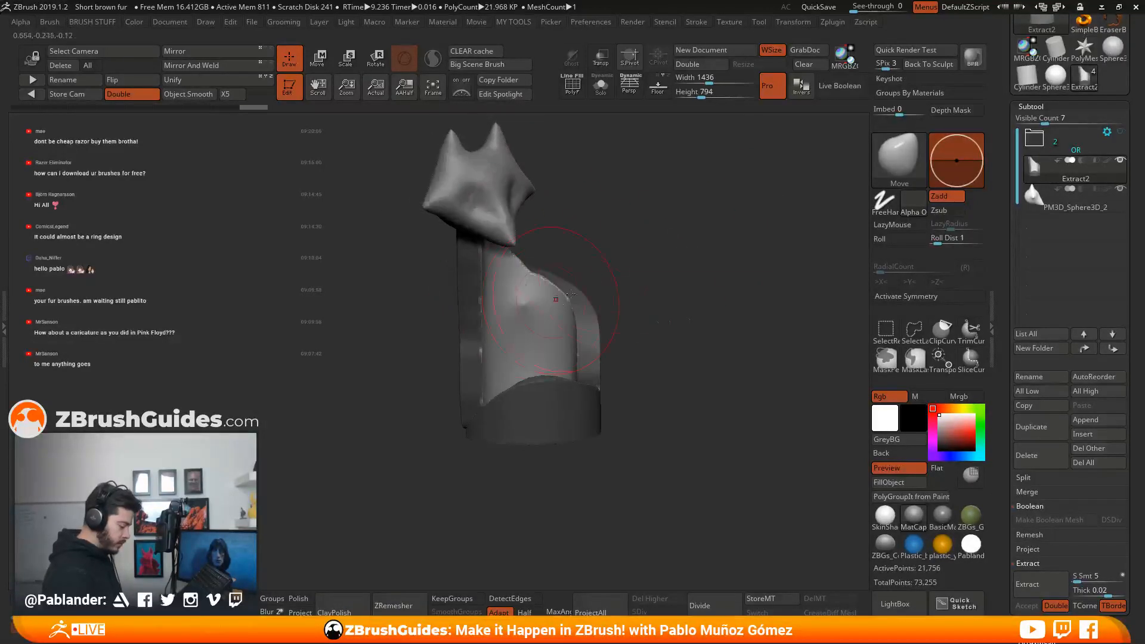
{"action": "left_click_drag", "start_coordinate": [625, 283], "coordinate": [542, 322]}
{"action": "left_click_drag", "start_coordinate": [675, 296], "coordinate": [685, 297]}
Build up volume on the upper chest with the Clay brush and smooth the strokes below the head.
{"action": "key", "text": "space"}
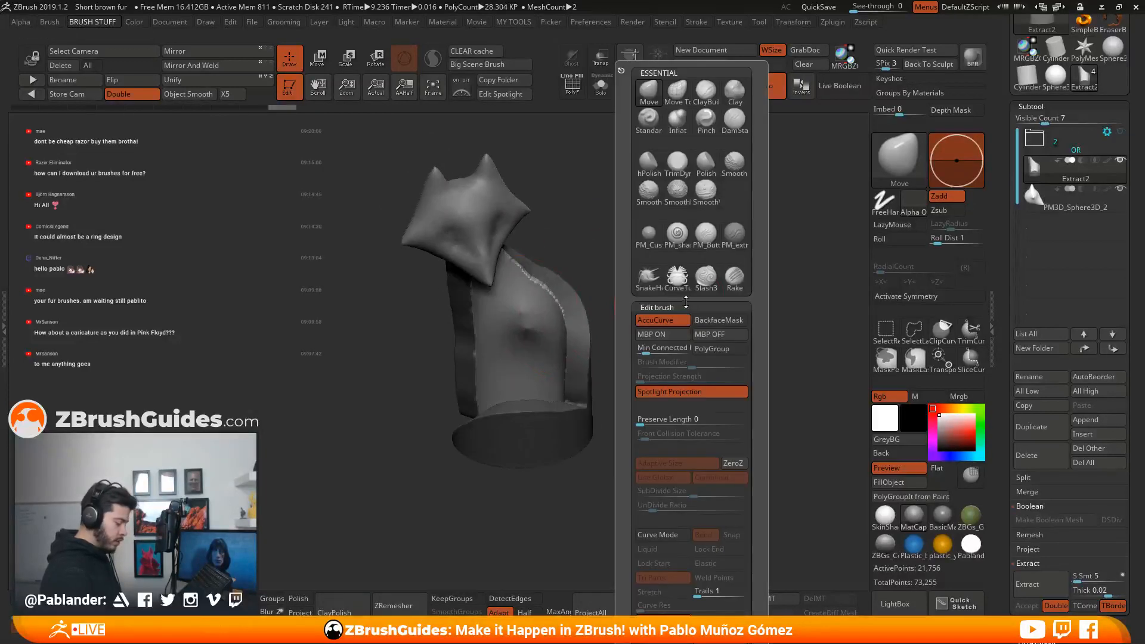
{"action": "left_click", "coordinate": [735, 91]}
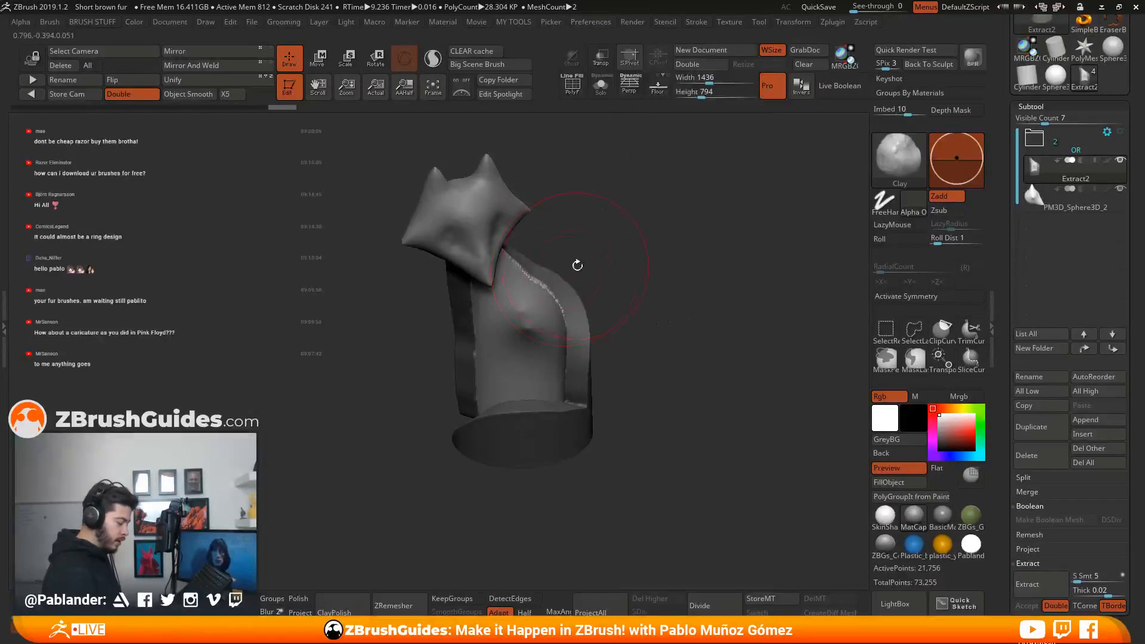
{"action": "mouse_move", "coordinate": [542, 320]}
{"action": "left_mouse_down"}
{"action": "mouse_move", "coordinate": [528, 291]}
{"action": "mouse_move", "coordinate": [546, 334]}
{"action": "left_mouse_up"}
{"action": "left_click_drag", "start_coordinate": [602, 306], "coordinate": [614, 279]}
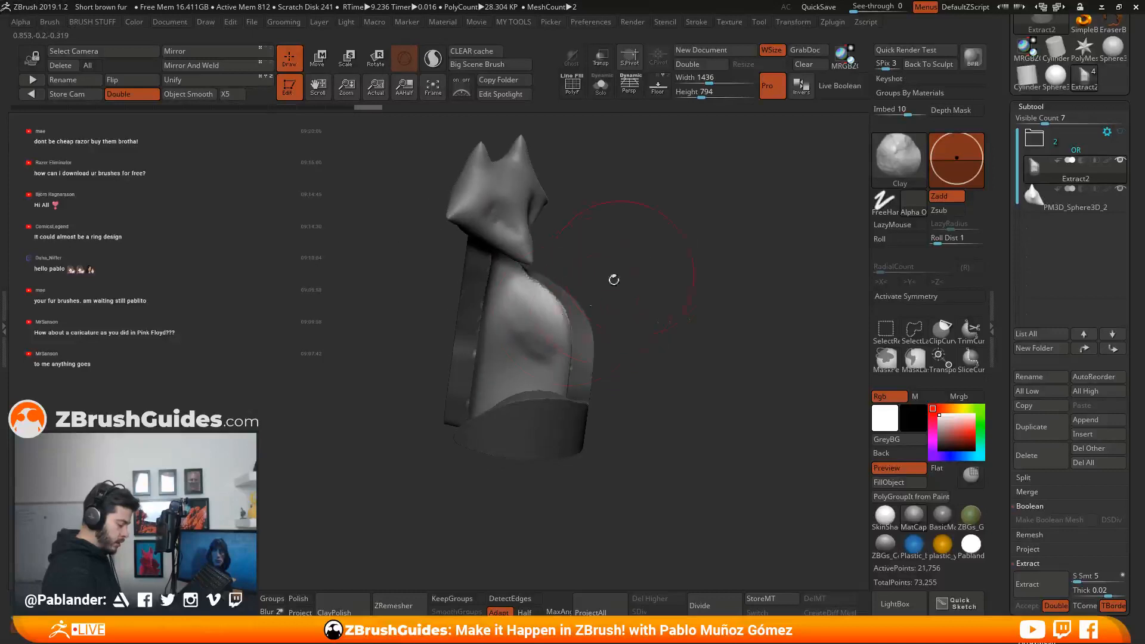
{"action": "left_click_drag", "start_coordinate": [559, 305], "coordinate": [544, 321], "text": "shift"}
{"action": "left_click_drag", "start_coordinate": [639, 300], "coordinate": [618, 303]}
{"action": "mouse_move", "coordinate": [542, 353]}
{"action": "left_mouse_down", "text": "alt"}
{"action": "mouse_move", "coordinate": [559, 379]}
{"action": "mouse_move", "coordinate": [546, 359]}
{"action": "mouse_move", "coordinate": [552, 388]}
{"action": "mouse_move", "coordinate": [528, 301]}
{"action": "left_mouse_up", "text": "alt"}
{"action": "mouse_move", "coordinate": [569, 254]}
{"action": "left_mouse_down"}
{"action": "mouse_move", "coordinate": [508, 278]}
{"action": "mouse_move", "coordinate": [554, 238]}
{"action": "left_mouse_up"}
{"action": "left_click_drag", "start_coordinate": [516, 271], "coordinate": [492, 245], "text": "shift"}
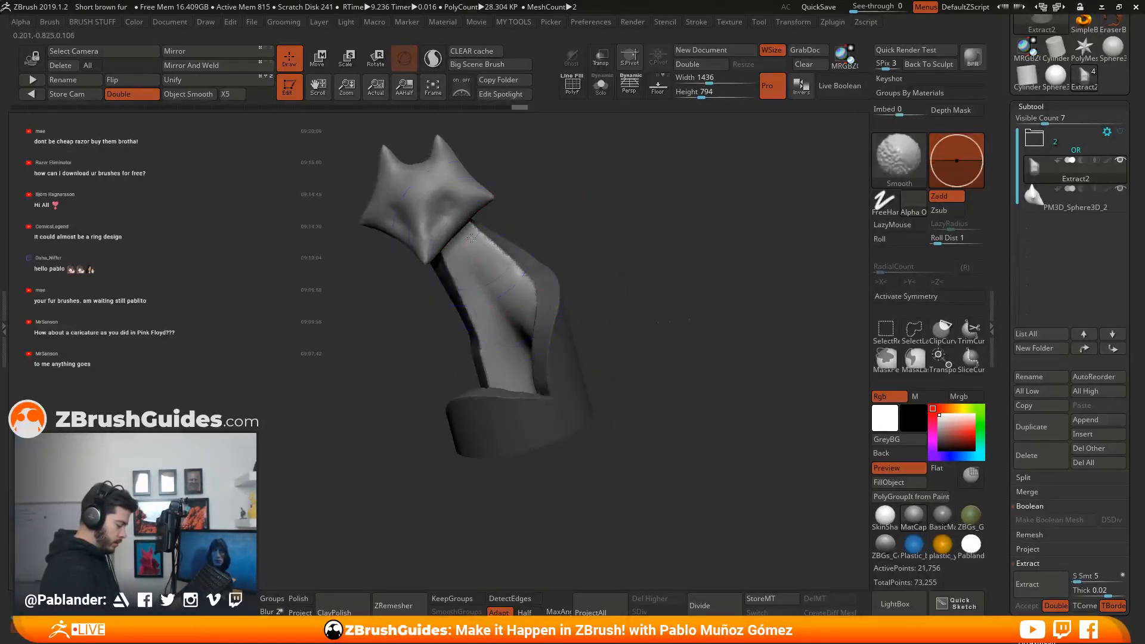
Add more Clay strokes across the neck and shoulder area to round the chest toward the curved rim.
{"action": "left_click_drag", "start_coordinate": [569, 226], "coordinate": [598, 221]}
{"action": "mouse_move", "coordinate": [527, 275]}
{"action": "left_mouse_down"}
{"action": "mouse_move", "coordinate": [511, 303]}
{"action": "mouse_move", "coordinate": [484, 301]}
{"action": "left_mouse_up"}
{"action": "mouse_move", "coordinate": [592, 250]}
{"action": "left_mouse_down"}
{"action": "mouse_move", "coordinate": [575, 245]}
{"action": "mouse_move", "coordinate": [652, 273]}
{"action": "mouse_move", "coordinate": [623, 273]}
{"action": "left_mouse_up"}
{"action": "left_click_drag", "start_coordinate": [497, 290], "coordinate": [497, 283]}
{"action": "left_click_drag", "start_coordinate": [586, 263], "coordinate": [624, 272]}
{"action": "left_click_drag", "start_coordinate": [624, 272], "coordinate": [636, 296], "text": "alt"}
{"action": "left_click_drag", "start_coordinate": [537, 310], "coordinate": [540, 351]}
{"action": "mouse_move", "coordinate": [644, 334]}
{"action": "left_mouse_down"}
{"action": "mouse_move", "coordinate": [674, 350]}
{"action": "mouse_move", "coordinate": [673, 315]}
{"action": "mouse_move", "coordinate": [656, 301]}
{"action": "mouse_move", "coordinate": [632, 358]}
{"action": "left_mouse_up"}
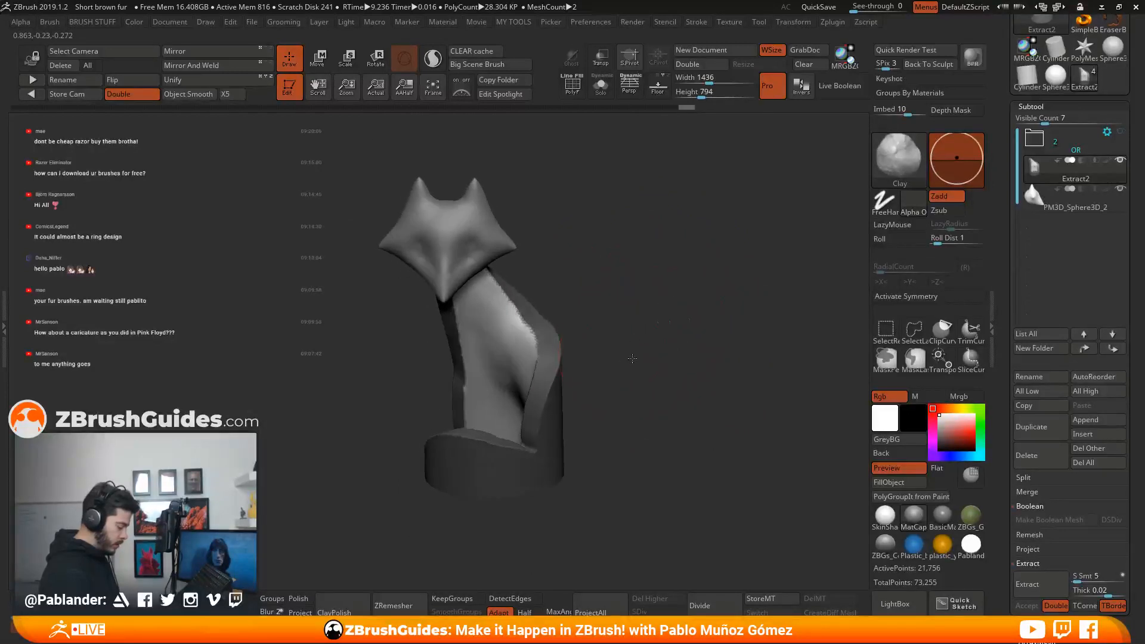
Shape the lower chest and its far side edge with Clay strokes, working from the front and side views.
{"action": "mouse_move", "coordinate": [503, 365]}
{"action": "left_mouse_down"}
{"action": "mouse_move", "coordinate": [500, 383]}
{"action": "mouse_move", "coordinate": [513, 391]}
{"action": "left_mouse_up"}
{"action": "mouse_move", "coordinate": [588, 333]}
{"action": "left_mouse_down"}
{"action": "mouse_move", "coordinate": [618, 292]}
{"action": "mouse_move", "coordinate": [593, 312]}
{"action": "left_mouse_up"}
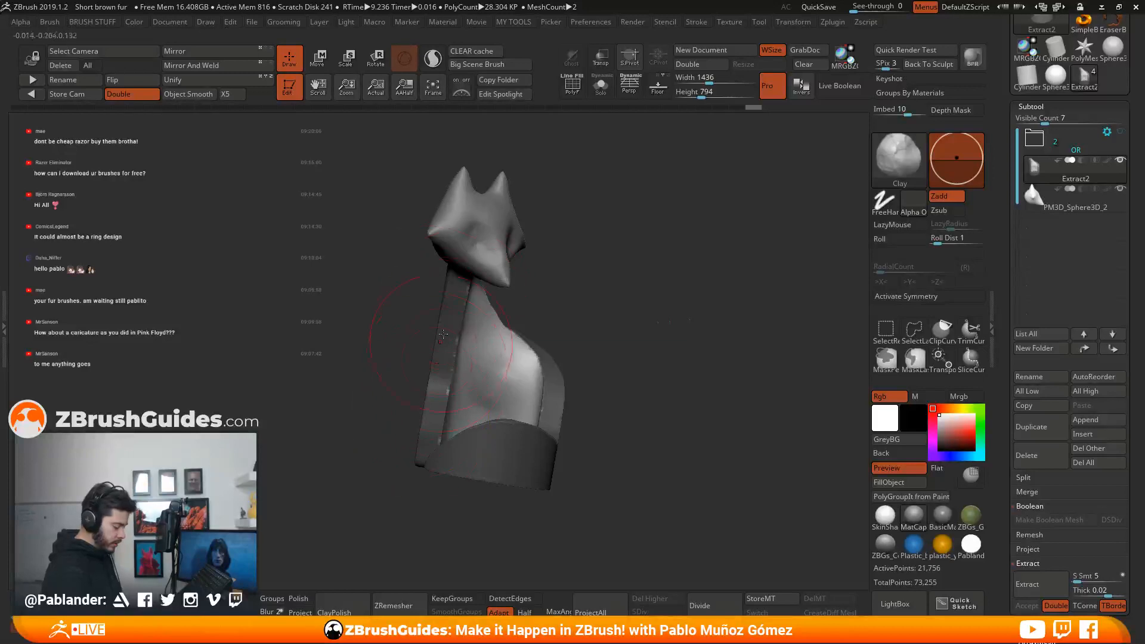
{"action": "left_click_drag", "start_coordinate": [546, 279], "coordinate": [576, 280]}
{"action": "left_click_drag", "start_coordinate": [428, 444], "coordinate": [458, 406]}
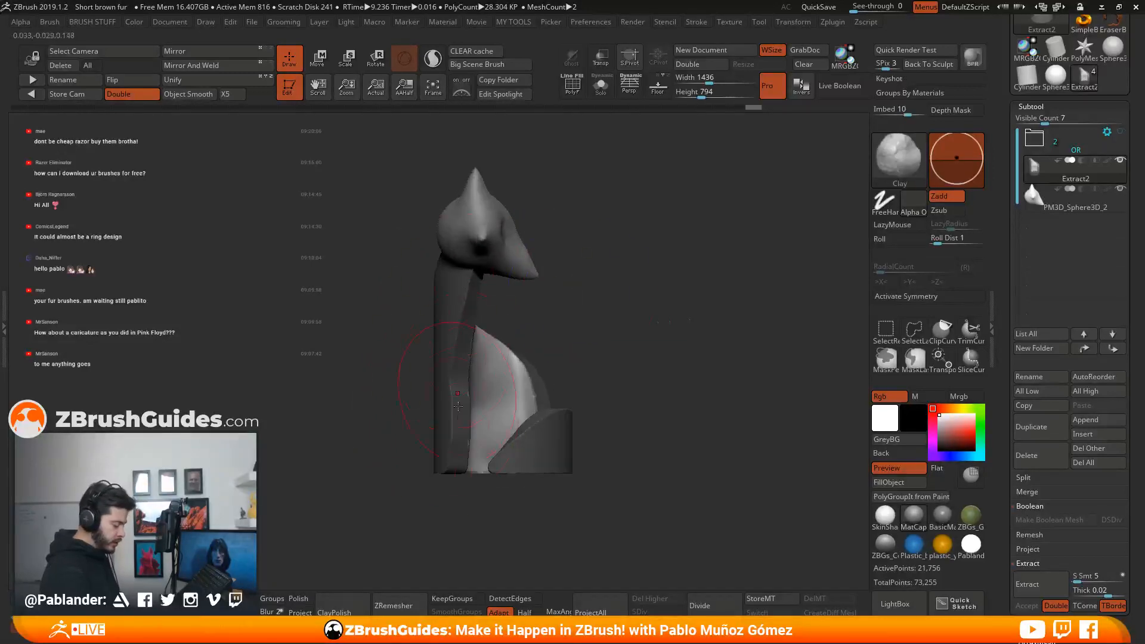
{"action": "left_click_drag", "start_coordinate": [632, 311], "coordinate": [592, 296]}
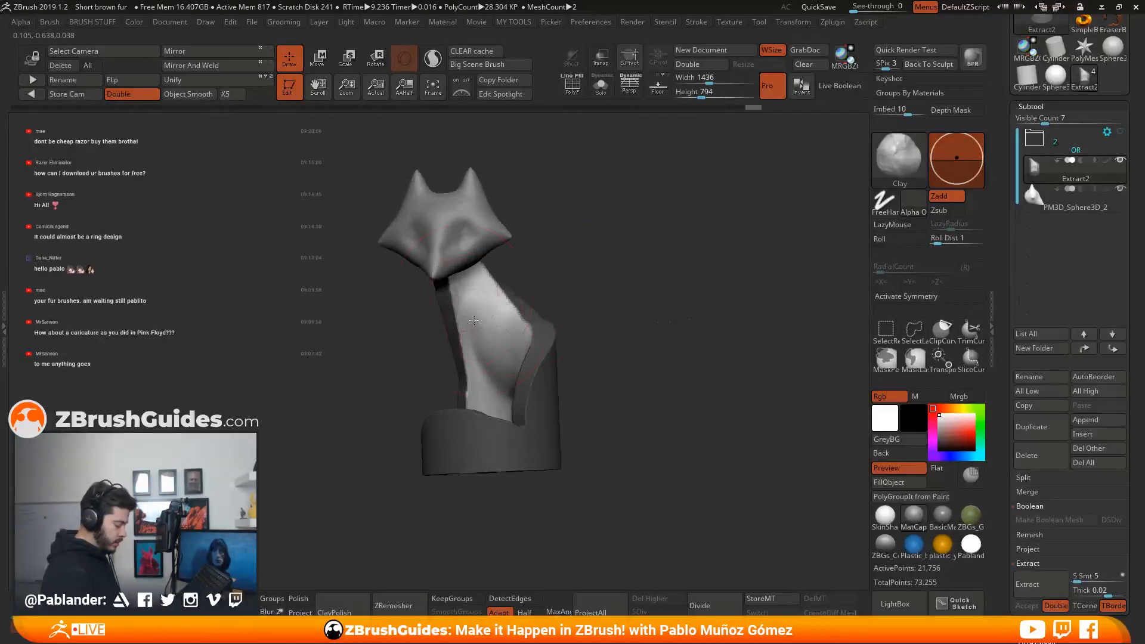
{"action": "left_click_drag", "start_coordinate": [520, 362], "coordinate": [512, 334]}
Build up the shoulder side of the chest with Clay strokes and smooth its transition toward the lower body.
{"action": "right_click_drag", "start_coordinate": [501, 298], "coordinate": [534, 331]}
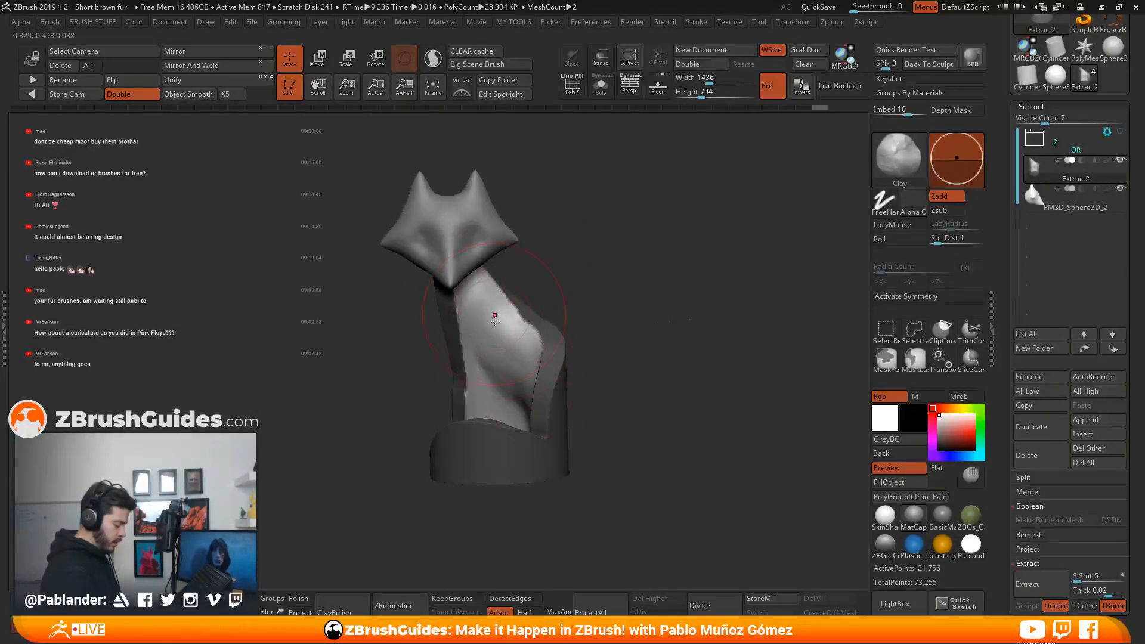
{"action": "left_click_drag", "start_coordinate": [516, 346], "coordinate": [520, 351]}
{"action": "left_click_drag", "start_coordinate": [587, 310], "coordinate": [608, 316]}
{"action": "left_click_drag", "start_coordinate": [531, 355], "coordinate": [530, 345], "text": "shift"}
{"action": "left_click_drag", "start_coordinate": [620, 316], "coordinate": [598, 312]}
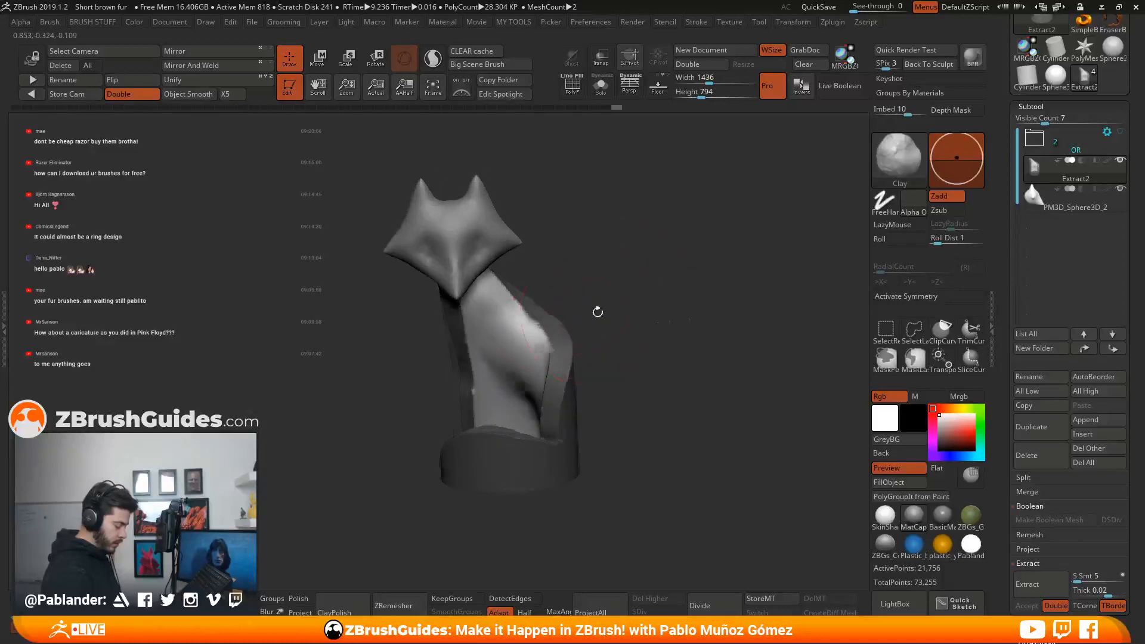
{"action": "left_click_drag", "start_coordinate": [528, 356], "coordinate": [532, 365]}
{"action": "right_click_drag", "start_coordinate": [535, 367], "coordinate": [550, 382]}
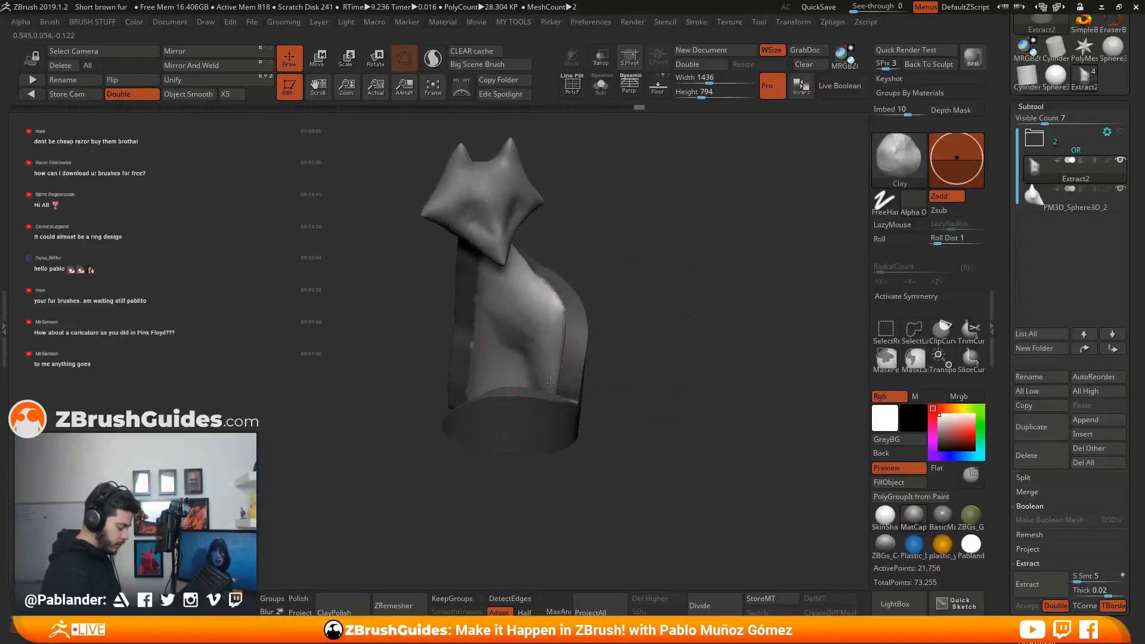
{"action": "left_click_drag", "start_coordinate": [512, 332], "coordinate": [515, 354]}
{"action": "right_click_drag", "start_coordinate": [517, 353], "coordinate": [544, 324]}
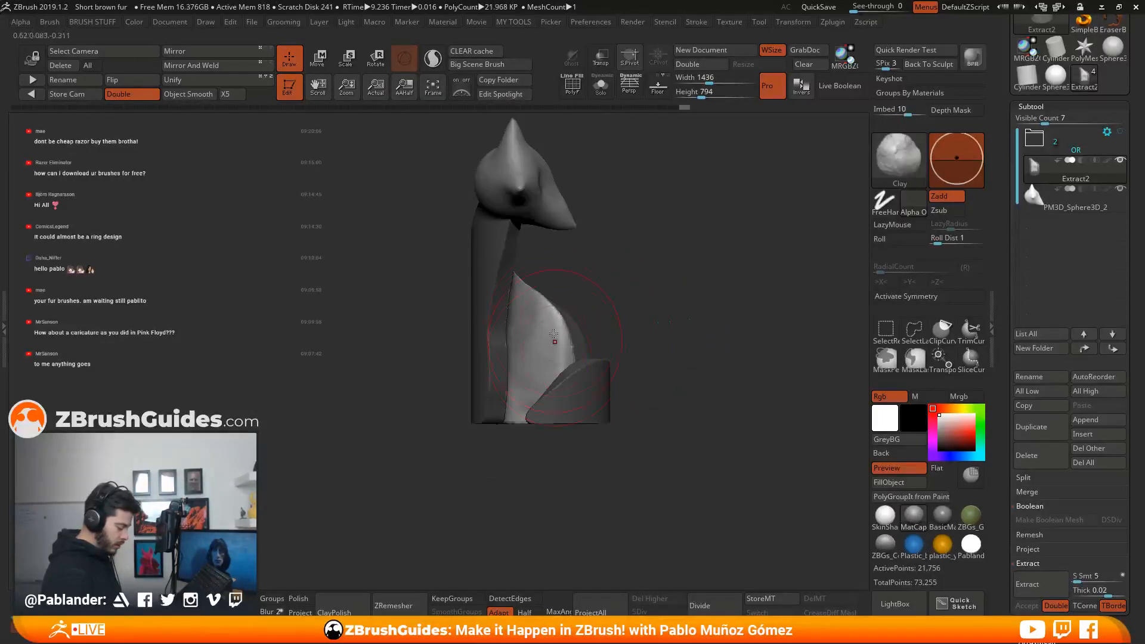
Build a rounded haunch bulge on the lower part of the inner body panel with Clay strokes.
{"action": "left_click_drag", "start_coordinate": [542, 338], "coordinate": [530, 311]}
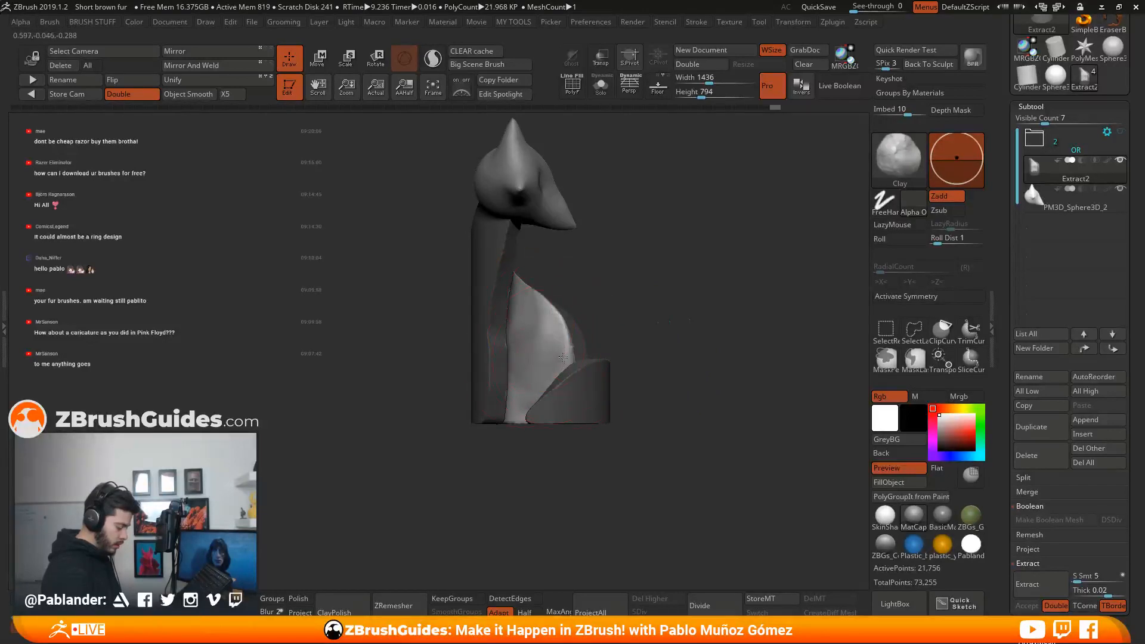
{"action": "mouse_move", "coordinate": [540, 312]}
{"action": "right_mouse_down"}
{"action": "mouse_move", "coordinate": [665, 342]}
{"action": "mouse_move", "coordinate": [678, 315]}
{"action": "mouse_move", "coordinate": [555, 361]}
{"action": "right_mouse_up"}
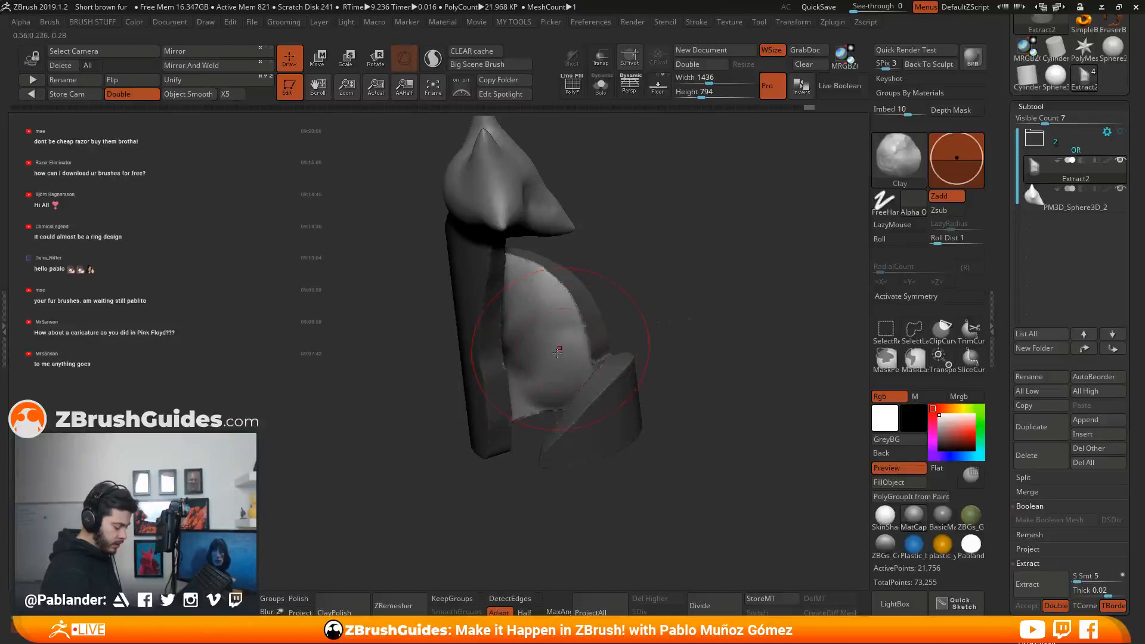
{"action": "left_click_drag", "start_coordinate": [557, 353], "coordinate": [551, 349]}
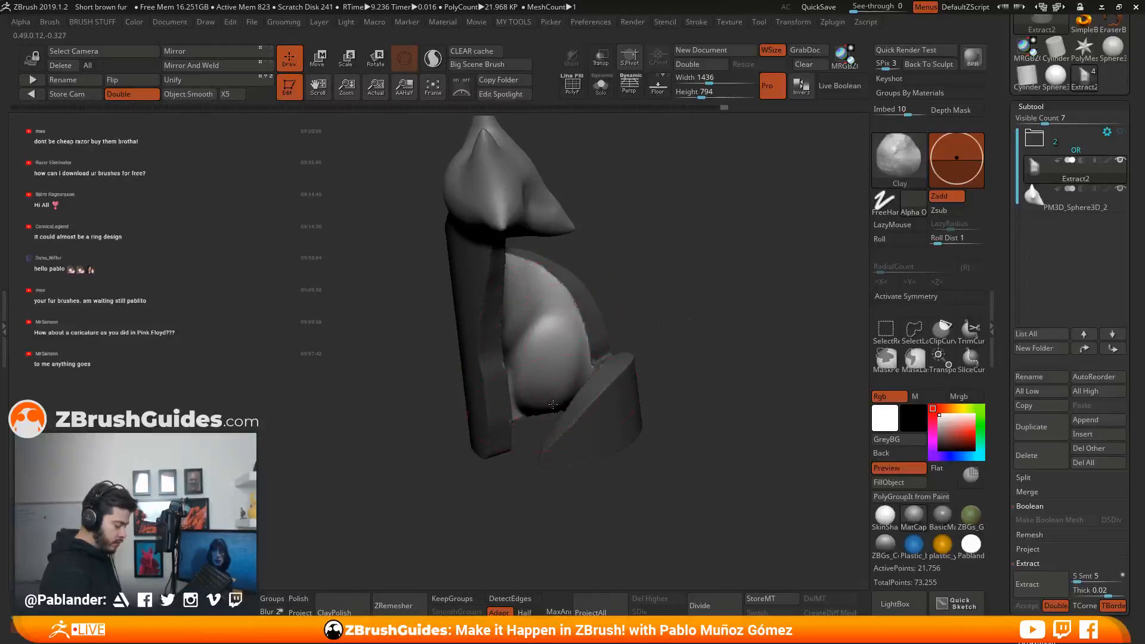
{"action": "right_click_drag", "start_coordinate": [570, 363], "coordinate": [649, 300]}
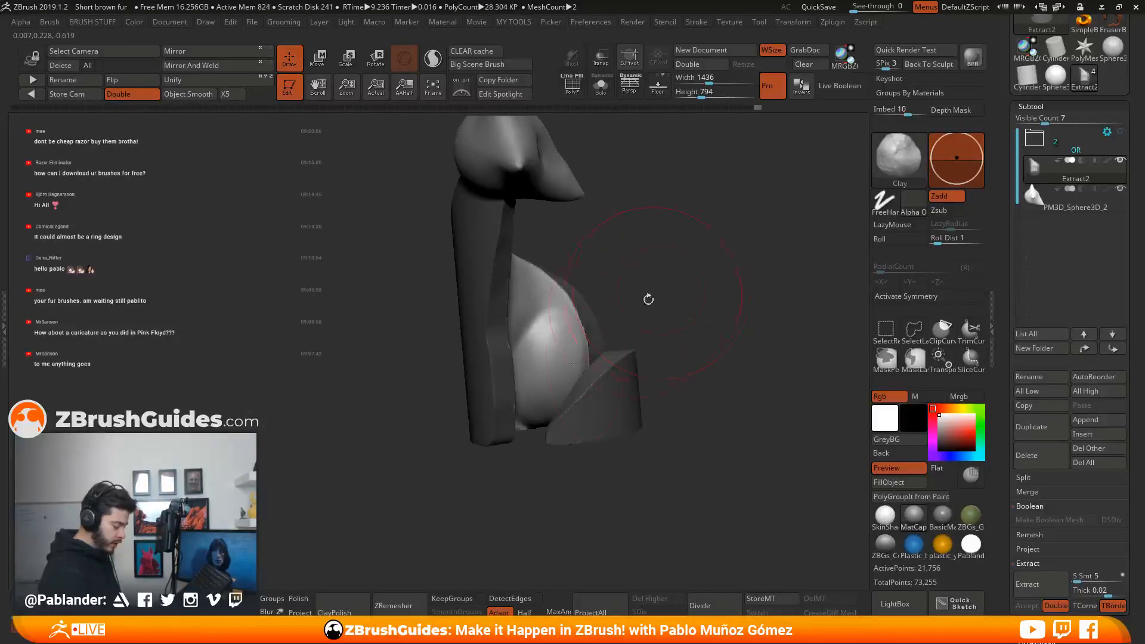
{"action": "mouse_move", "coordinate": [610, 341]}
{"action": "right_mouse_down"}
{"action": "mouse_move", "coordinate": [549, 403]}
{"action": "mouse_move", "coordinate": [706, 384]}
{"action": "mouse_move", "coordinate": [554, 361]}
{"action": "right_mouse_up"}
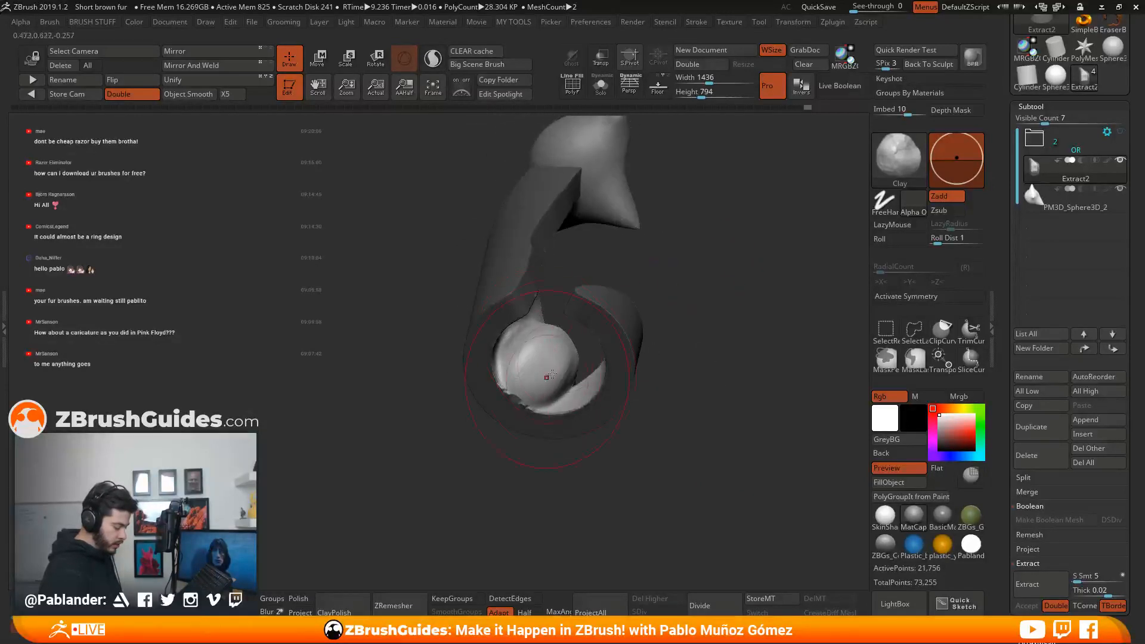
{"action": "left_click_drag", "start_coordinate": [552, 375], "coordinate": [566, 379]}
Round the haunch toward its far side and open underside with more Clay strokes.
{"action": "right_click_drag", "start_coordinate": [685, 308], "coordinate": [621, 383]}
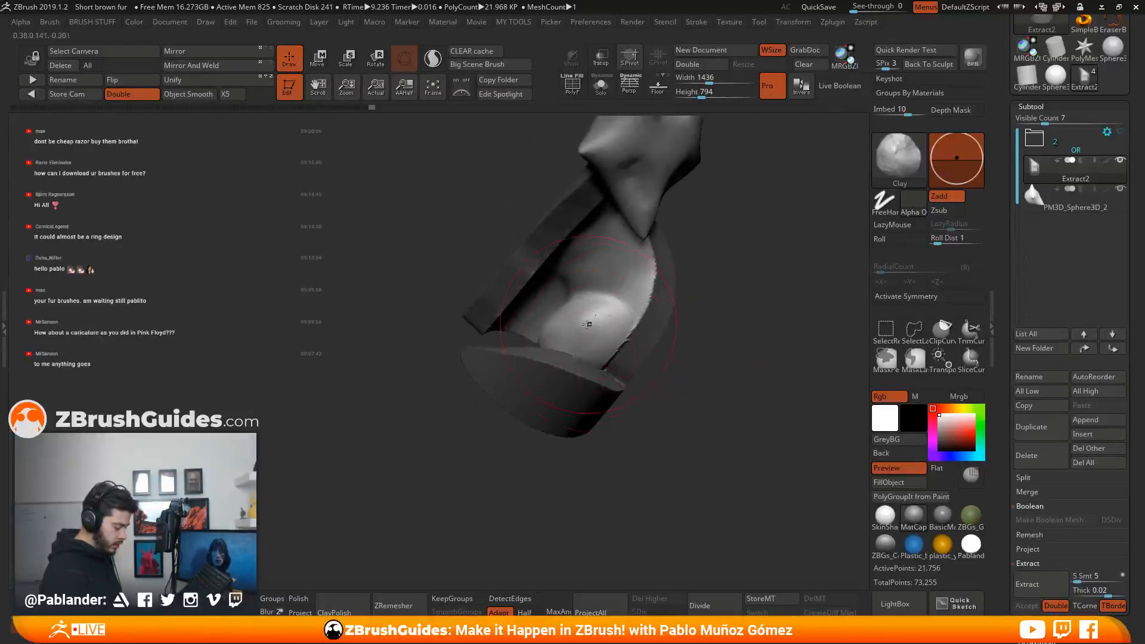
{"action": "right_click_drag", "start_coordinate": [690, 360], "coordinate": [710, 354]}
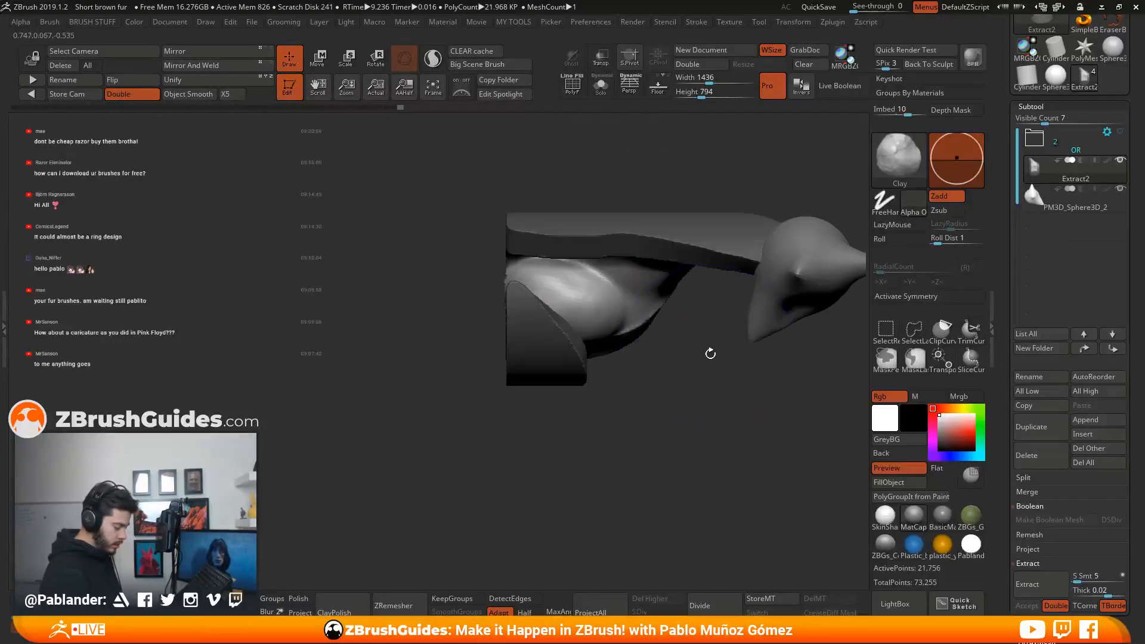
{"action": "right_click_drag", "start_coordinate": [638, 401], "coordinate": [511, 313]}
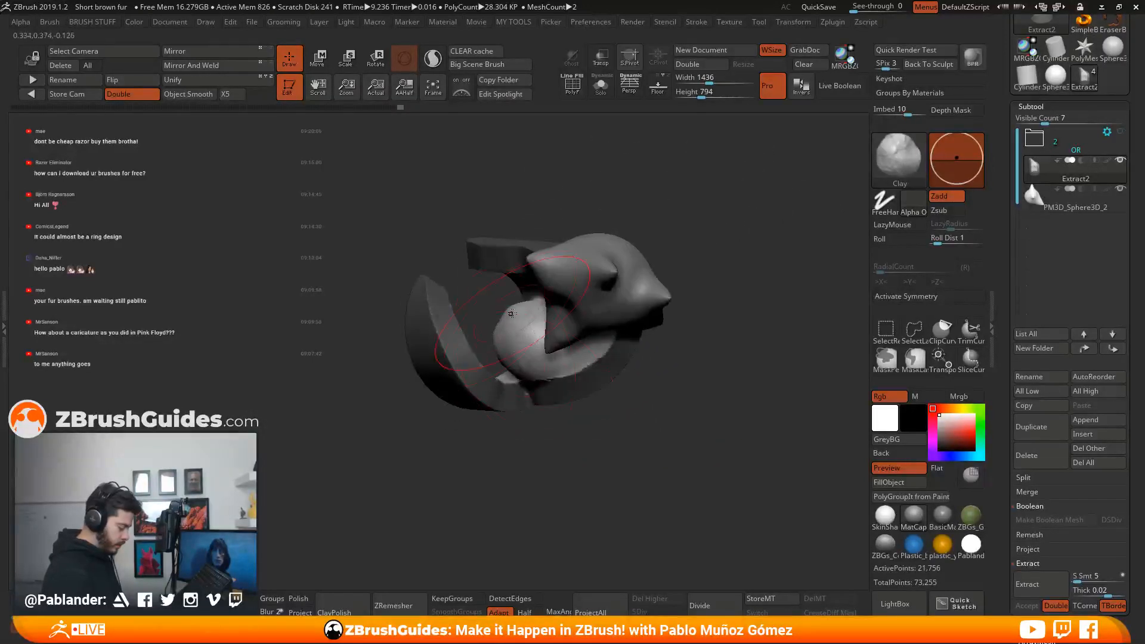
{"action": "mouse_move", "coordinate": [531, 383]}
{"action": "right_mouse_down"}
{"action": "mouse_move", "coordinate": [554, 356]}
{"action": "mouse_move", "coordinate": [628, 383]}
{"action": "mouse_move", "coordinate": [626, 440]}
{"action": "mouse_move", "coordinate": [698, 383]}
{"action": "mouse_move", "coordinate": [650, 358]}
{"action": "right_mouse_up"}
{"action": "mouse_move", "coordinate": [540, 313]}
{"action": "right_mouse_down"}
{"action": "mouse_move", "coordinate": [678, 322]}
{"action": "mouse_move", "coordinate": [654, 327]}
{"action": "right_mouse_up"}
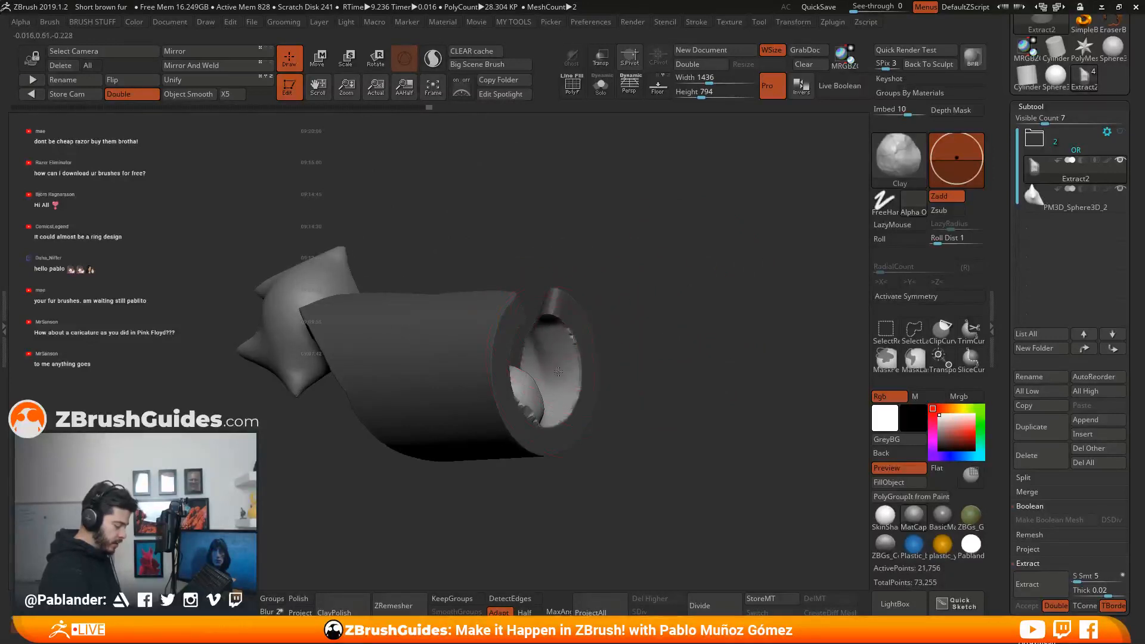
{"action": "left_click_drag", "start_coordinate": [650, 331], "coordinate": [545, 394]}
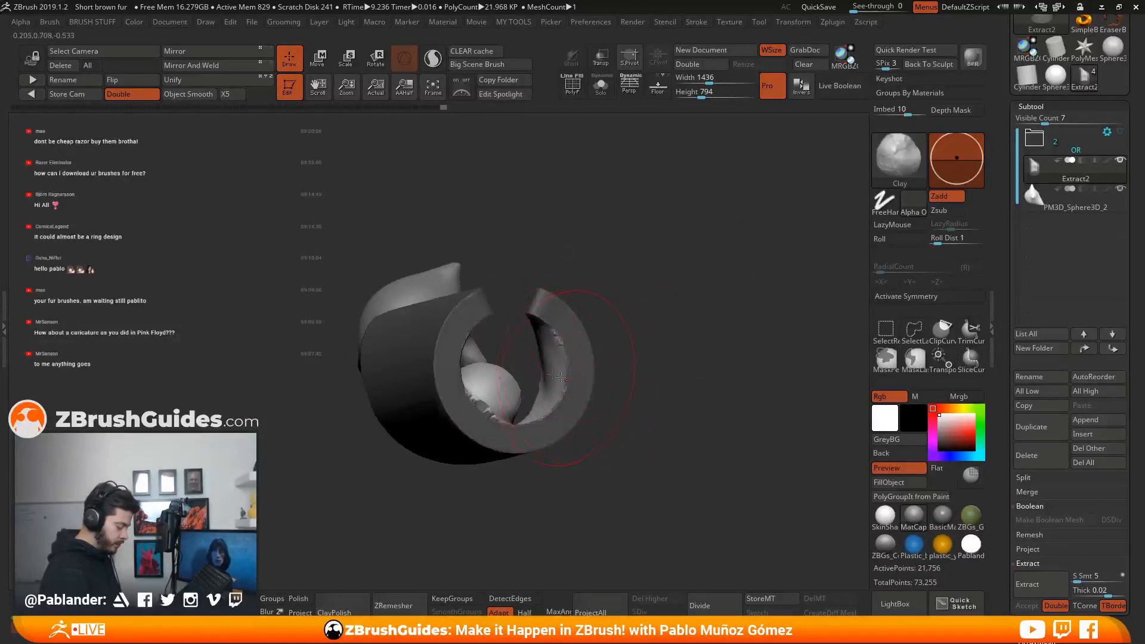
Thicken the inner wall of the curved base end with Clay strokes from below and smooth the surface.
{"action": "left_click_drag", "start_coordinate": [668, 292], "coordinate": [614, 352]}
{"action": "mouse_move", "coordinate": [536, 364]}
{"action": "left_mouse_down"}
{"action": "mouse_move", "coordinate": [537, 409]}
{"action": "mouse_move", "coordinate": [634, 365]}
{"action": "mouse_move", "coordinate": [648, 343]}
{"action": "left_mouse_up"}
{"action": "left_click_drag", "start_coordinate": [562, 346], "coordinate": [556, 289]}
{"action": "mouse_move", "coordinate": [624, 307]}
{"action": "left_mouse_down"}
{"action": "mouse_move", "coordinate": [542, 307]}
{"action": "mouse_move", "coordinate": [565, 314]}
{"action": "mouse_move", "coordinate": [660, 287]}
{"action": "mouse_move", "coordinate": [644, 322]}
{"action": "mouse_move", "coordinate": [636, 278]}
{"action": "mouse_move", "coordinate": [520, 283]}
{"action": "mouse_move", "coordinate": [649, 304]}
{"action": "mouse_move", "coordinate": [629, 317]}
{"action": "left_mouse_up"}
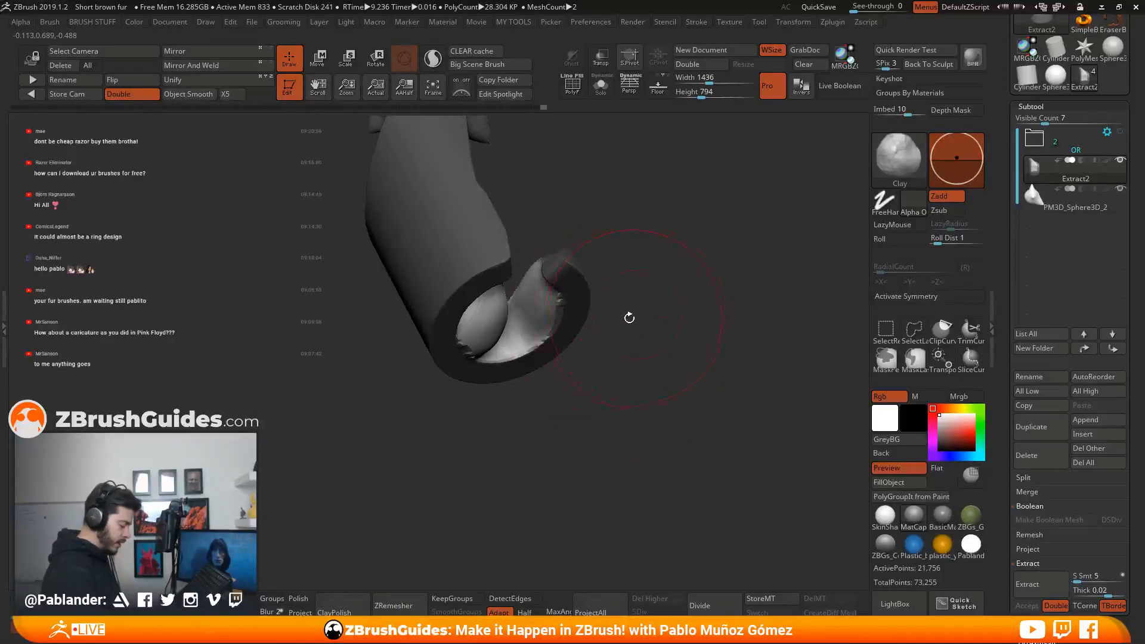
{"action": "key", "text": "shift"}
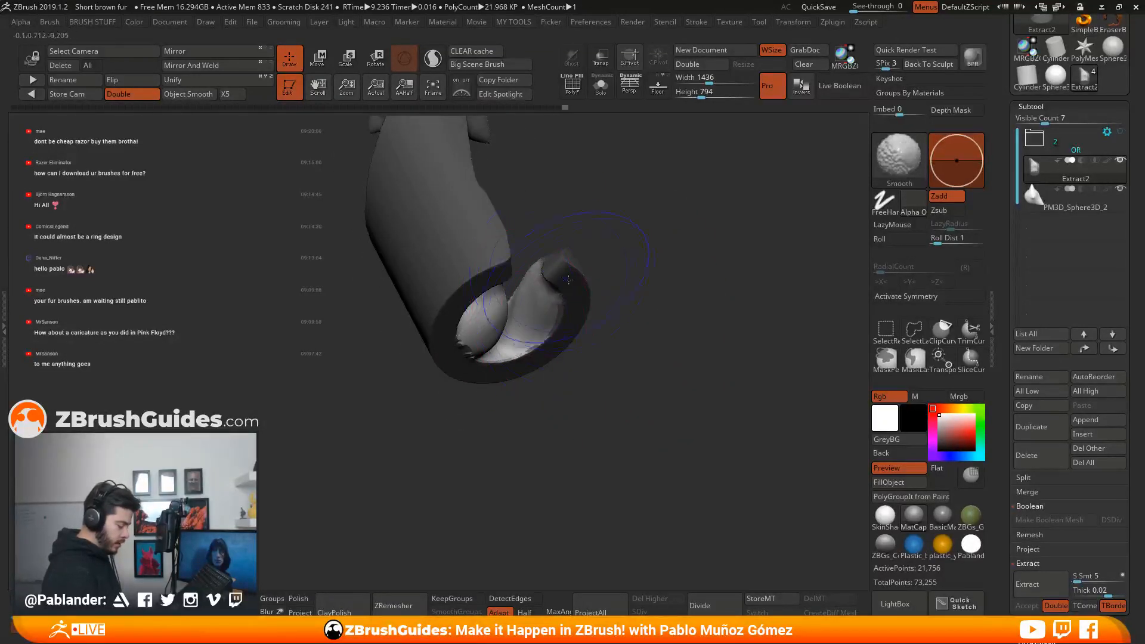
{"action": "mouse_move", "coordinate": [599, 266]}
{"action": "left_mouse_down"}
{"action": "mouse_move", "coordinate": [639, 243]}
{"action": "mouse_move", "coordinate": [667, 288]}
{"action": "mouse_move", "coordinate": [652, 371]}
{"action": "mouse_move", "coordinate": [623, 291]}
{"action": "mouse_move", "coordinate": [696, 302]}
{"action": "mouse_move", "coordinate": [672, 350]}
{"action": "mouse_move", "coordinate": [680, 290]}
{"action": "mouse_move", "coordinate": [645, 336]}
{"action": "left_mouse_up"}
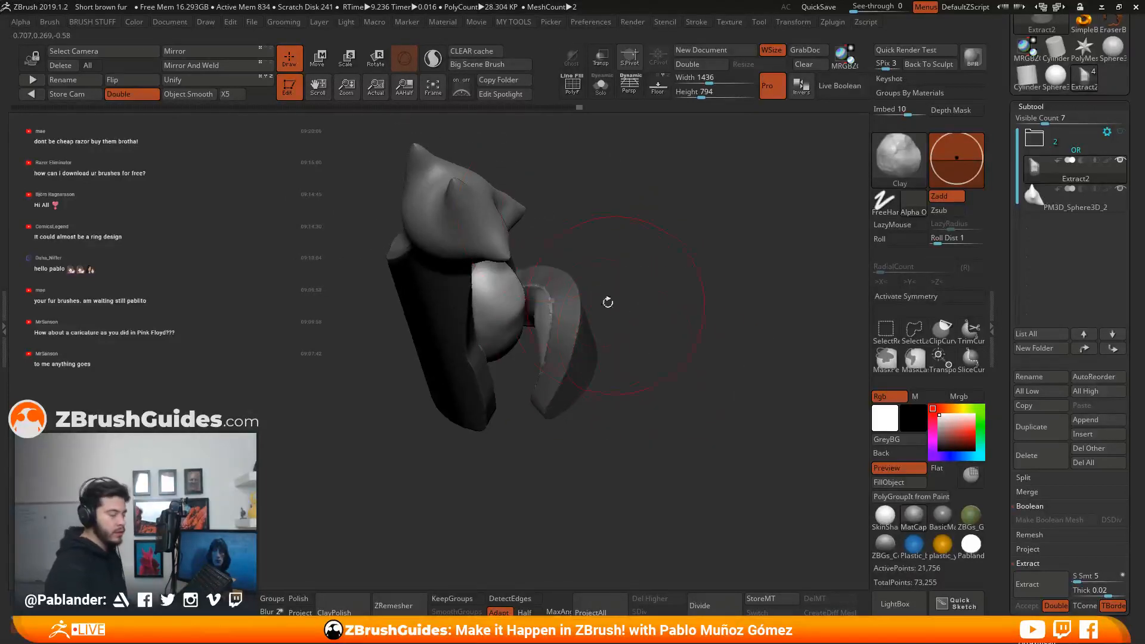
Undo the last stroke beside the haunch and define the crease between the haunch and the chest.
{"action": "mouse_move", "coordinate": [635, 350]}
{"action": "left_mouse_down"}
{"action": "mouse_move", "coordinate": [644, 332]}
{"action": "mouse_move", "coordinate": [686, 319]}
{"action": "left_mouse_up"}
{"action": "left_click_drag", "start_coordinate": [534, 309], "coordinate": [531, 352], "text": "shift"}
{"action": "mouse_move", "coordinate": [703, 304]}
{"action": "left_mouse_down"}
{"action": "mouse_move", "coordinate": [664, 322]}
{"action": "mouse_move", "coordinate": [670, 307]}
{"action": "mouse_move", "coordinate": [690, 309]}
{"action": "mouse_move", "coordinate": [626, 342]}
{"action": "mouse_move", "coordinate": [612, 326]}
{"action": "mouse_move", "coordinate": [542, 351]}
{"action": "left_mouse_up"}
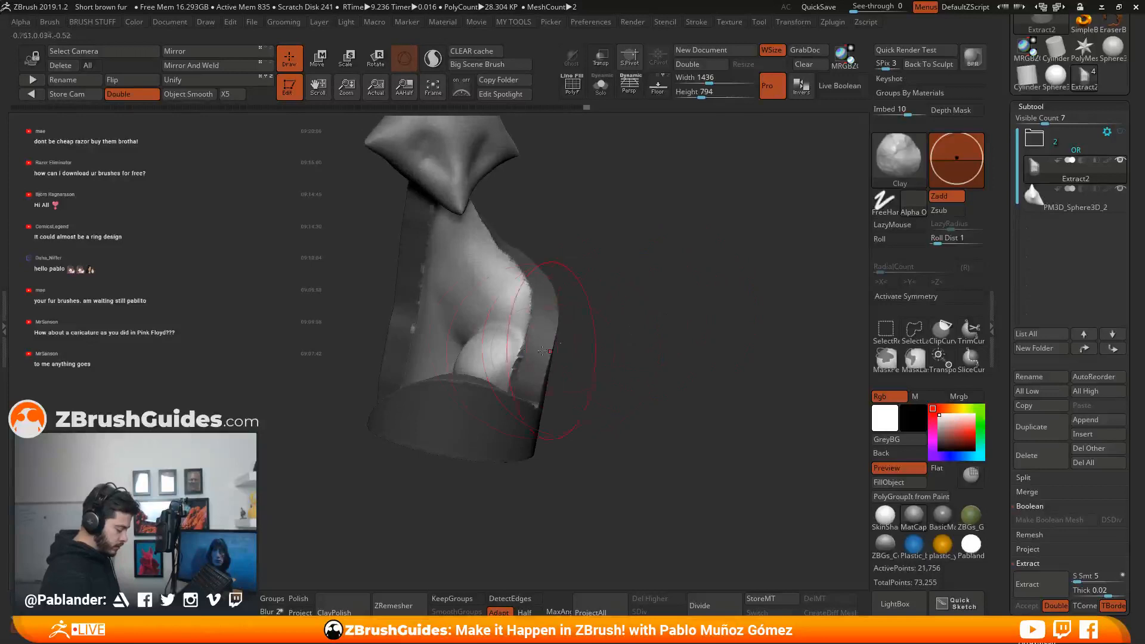
{"action": "key", "text": "ctrl+z"}
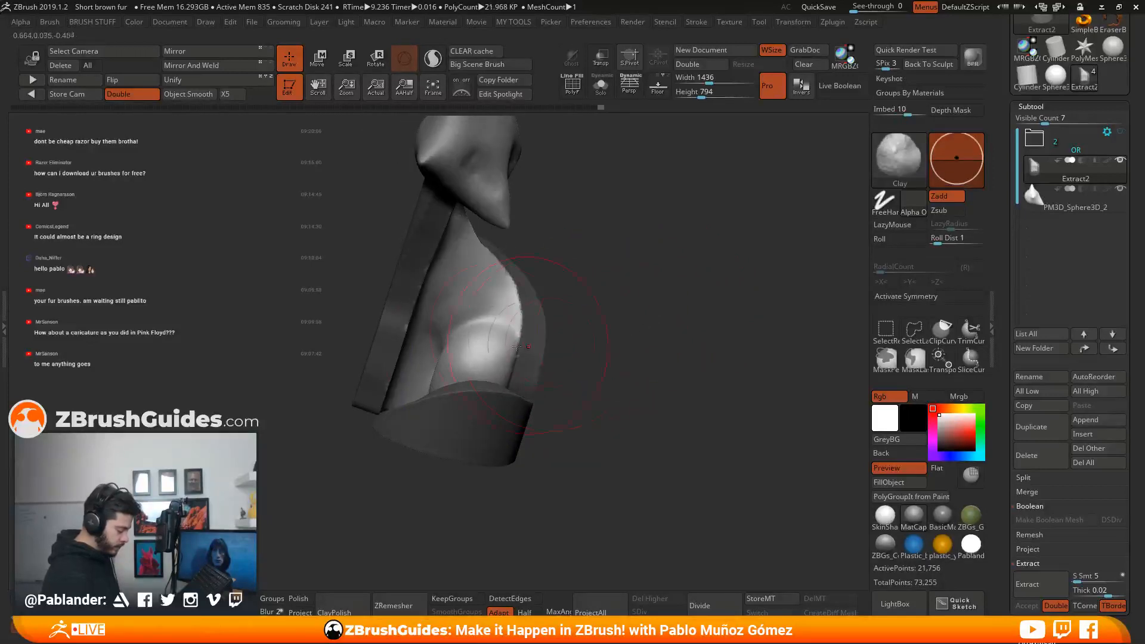
{"action": "right_click_drag", "start_coordinate": [507, 346], "coordinate": [503, 353]}
{"action": "right_click_drag", "start_coordinate": [444, 398], "coordinate": [500, 336]}
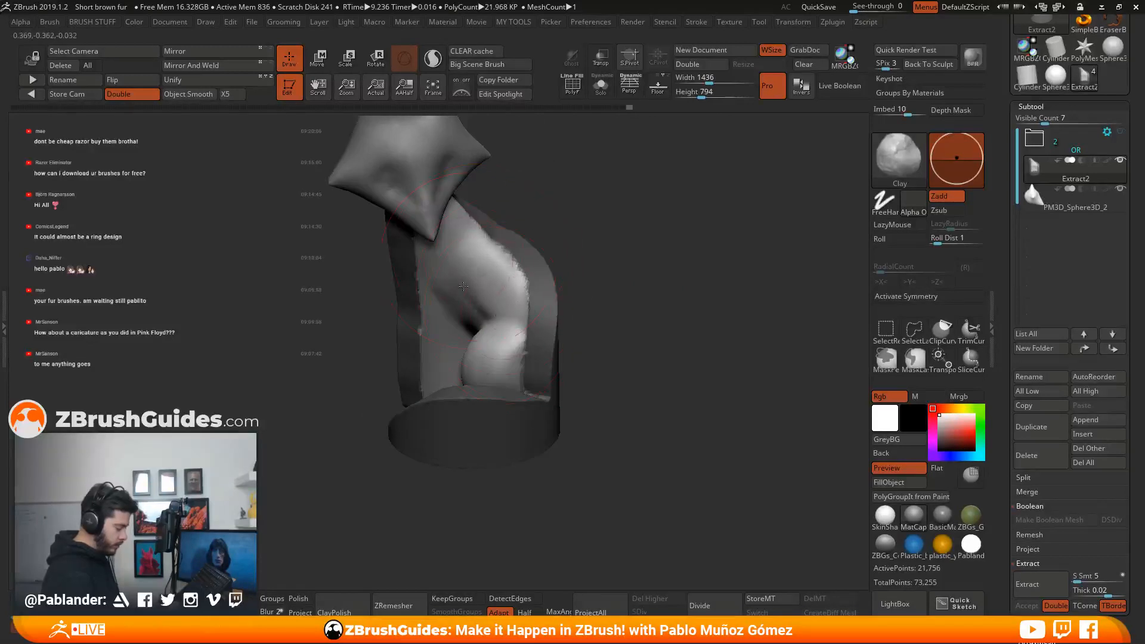
Clear the mask from the body and smooth the hard seam between the chest and the curved rim.
{"action": "right_click_drag", "start_coordinate": [481, 307], "coordinate": [542, 269]}
{"action": "right_click_drag", "start_coordinate": [630, 255], "coordinate": [628, 340]}
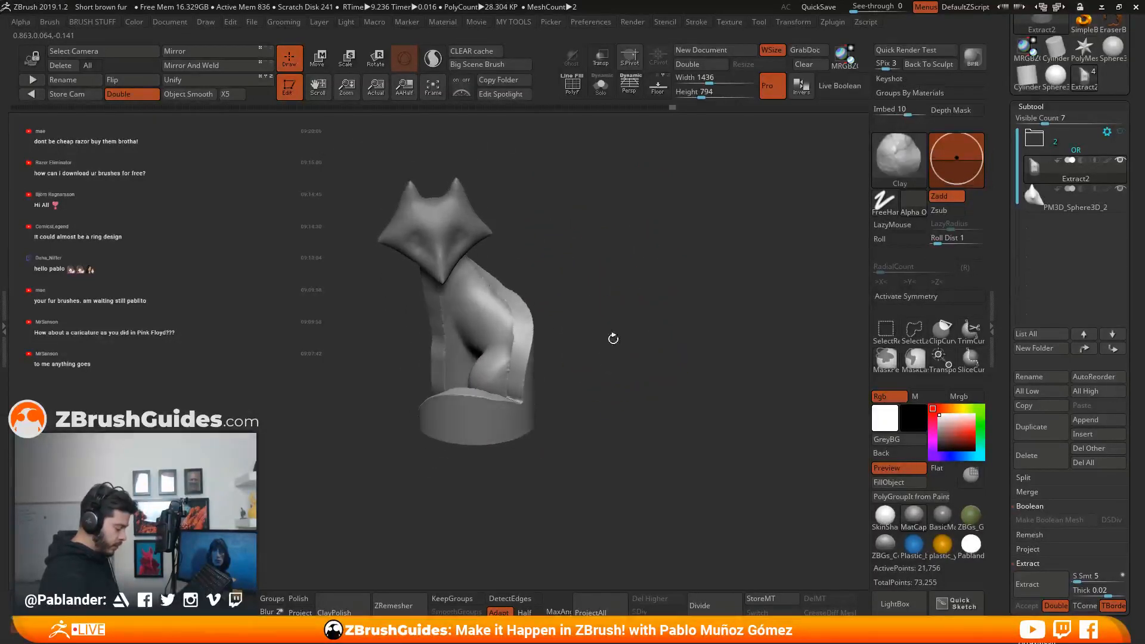
{"action": "right_click_drag", "start_coordinate": [599, 298], "coordinate": [493, 387]}
{"action": "right_click_drag", "start_coordinate": [604, 222], "coordinate": [603, 283]}
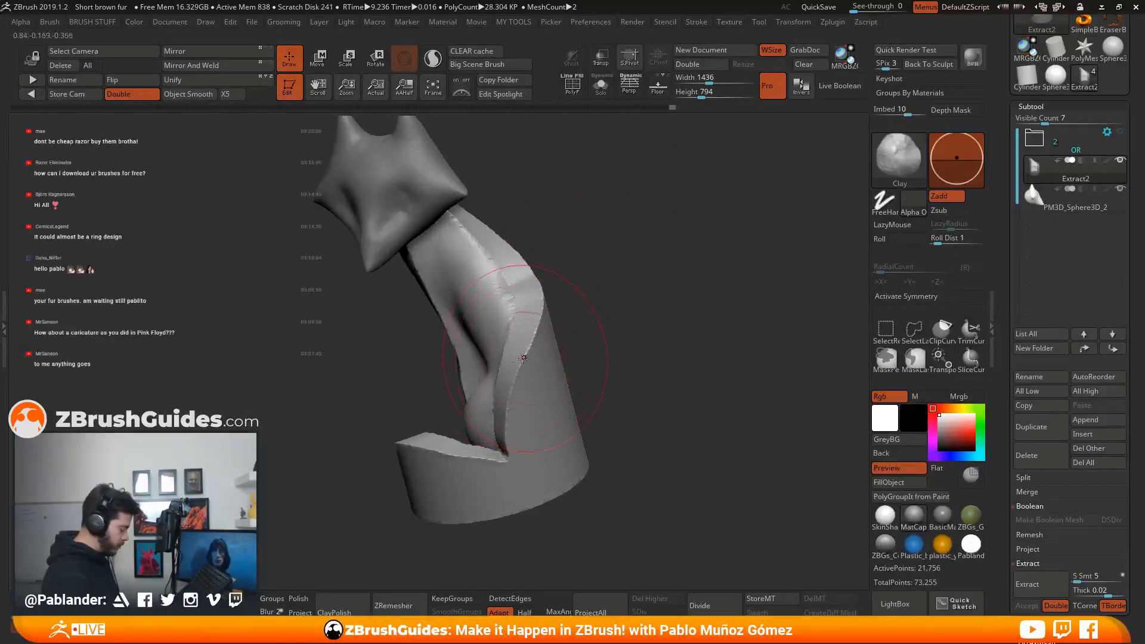
{"action": "left_click_drag", "start_coordinate": [523, 359], "coordinate": [524, 335], "text": "shift"}
{"action": "right_click_drag", "start_coordinate": [534, 298], "coordinate": [558, 353]}
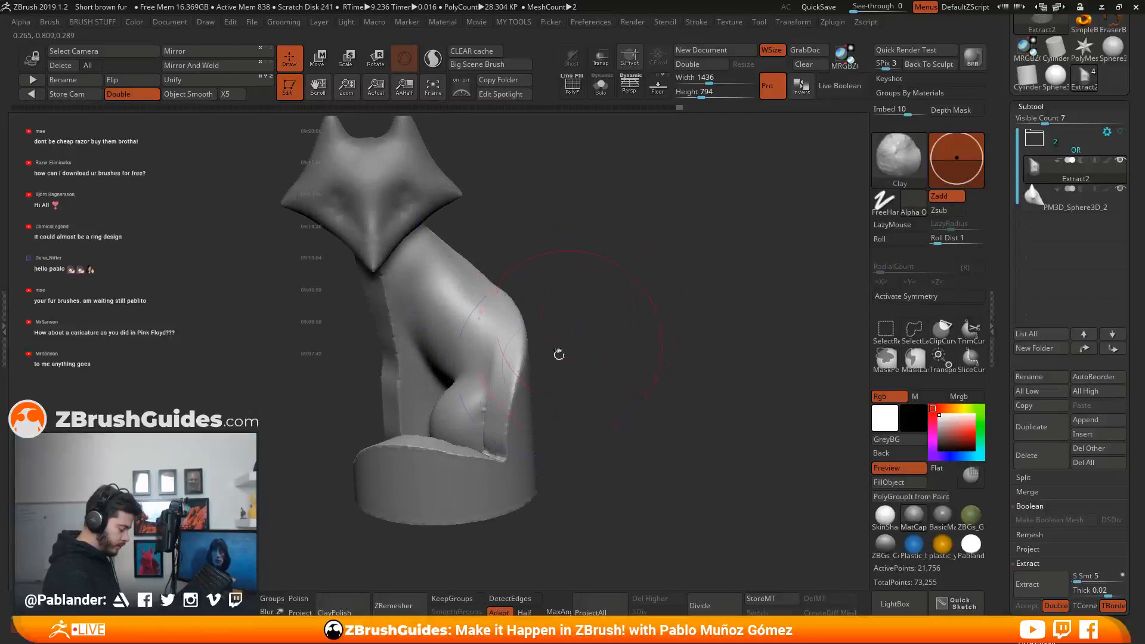
{"action": "left_click_drag", "start_coordinate": [504, 393], "coordinate": [506, 439], "text": "shift"}
Smooth the sharp edges of the long upright strip and the curved base wrapping around the body.
{"action": "mouse_move", "coordinate": [604, 358]}
{"action": "right_mouse_down"}
{"action": "mouse_move", "coordinate": [631, 339]}
{"action": "mouse_move", "coordinate": [623, 298]}
{"action": "right_mouse_up"}
{"action": "key", "text": "shift"}
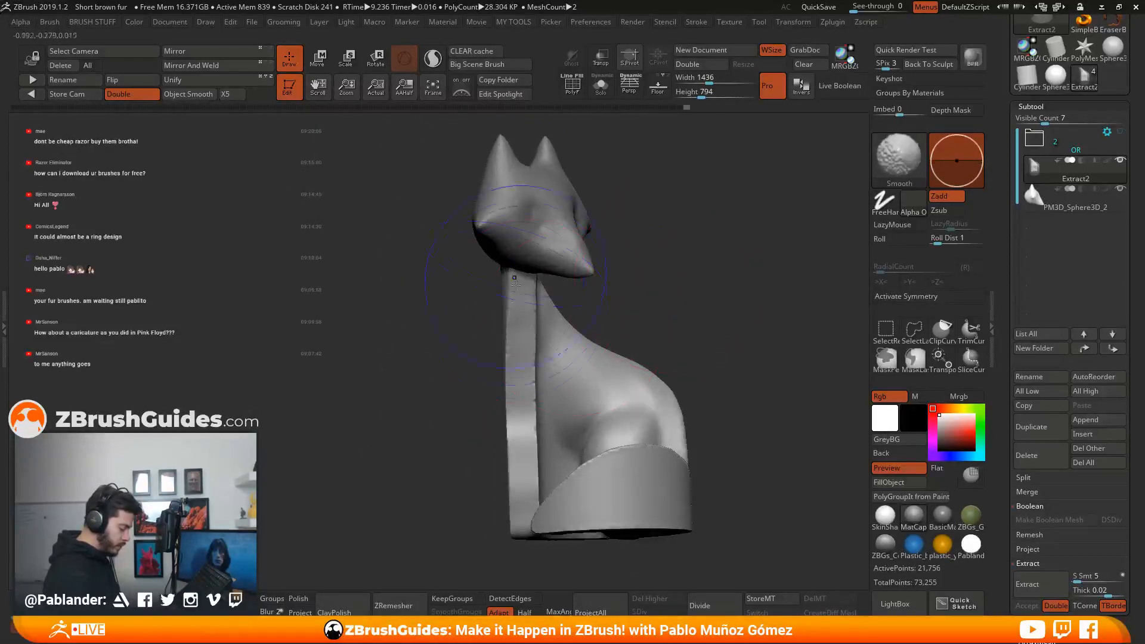
{"action": "left_click_drag", "start_coordinate": [521, 401], "coordinate": [521, 420], "text": "shift"}
{"action": "mouse_move", "coordinate": [626, 334]}
{"action": "right_mouse_down"}
{"action": "mouse_move", "coordinate": [662, 317]}
{"action": "mouse_move", "coordinate": [669, 266]}
{"action": "mouse_move", "coordinate": [692, 266]}
{"action": "right_mouse_up"}
{"action": "right_click_drag", "start_coordinate": [526, 446], "coordinate": [588, 409]}
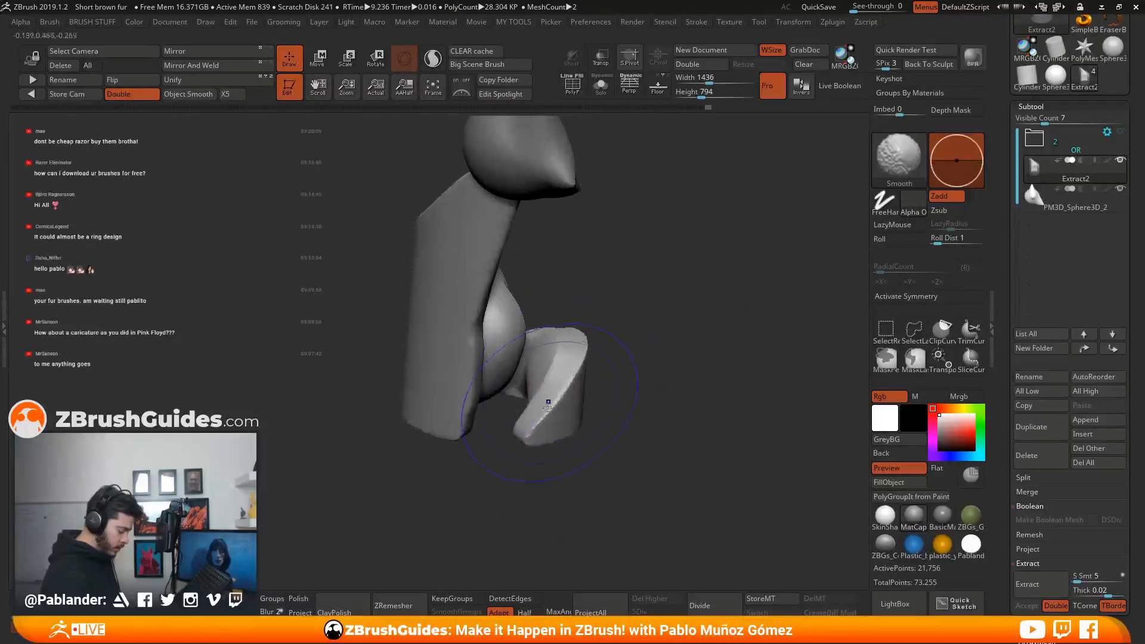
{"action": "mouse_move", "coordinate": [638, 319]}
{"action": "right_mouse_down"}
{"action": "mouse_move", "coordinate": [675, 334]}
{"action": "mouse_move", "coordinate": [681, 361]}
{"action": "mouse_move", "coordinate": [656, 343]}
{"action": "right_mouse_up"}
{"action": "mouse_move", "coordinate": [656, 346]}
{"action": "left_mouse_down", "text": "shift"}
{"action": "mouse_move", "coordinate": [668, 382]}
{"action": "mouse_move", "coordinate": [555, 447]}
{"action": "left_mouse_up", "text": "shift"}
{"action": "mouse_move", "coordinate": [499, 459]}
{"action": "right_mouse_down"}
{"action": "mouse_move", "coordinate": [713, 355]}
{"action": "mouse_move", "coordinate": [651, 345]}
{"action": "mouse_move", "coordinate": [546, 418]}
{"action": "right_mouse_up"}
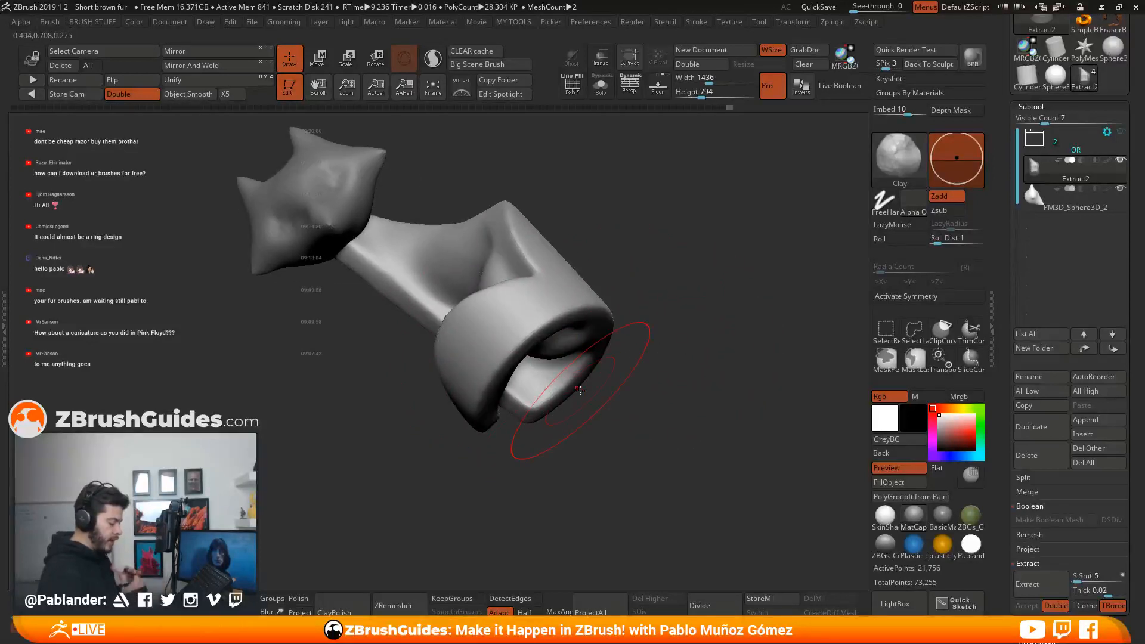
Add Clay strokes with a smaller brush to the underside of the haunch and the inside of the curved base.
{"action": "right_click_drag", "start_coordinate": [670, 287], "coordinate": [604, 330]}
{"action": "mouse_move", "coordinate": [664, 248]}
{"action": "right_mouse_down"}
{"action": "mouse_move", "coordinate": [672, 266]}
{"action": "mouse_move", "coordinate": [674, 237]}
{"action": "mouse_move", "coordinate": [663, 244]}
{"action": "right_mouse_up"}
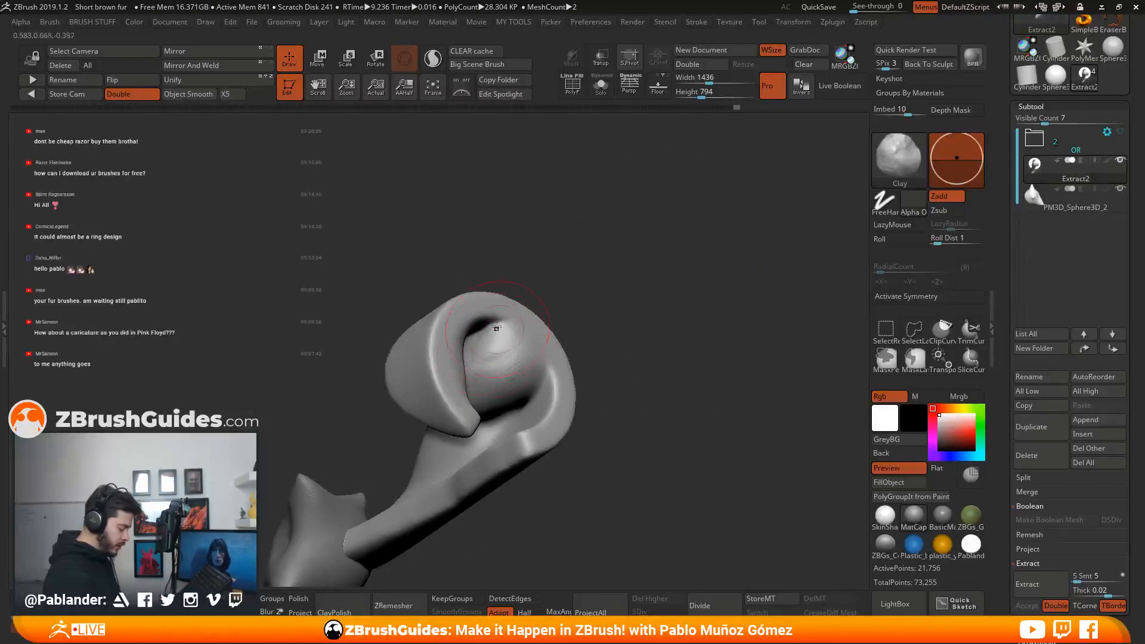
{"action": "right_click_drag", "start_coordinate": [603, 320], "coordinate": [663, 279]}
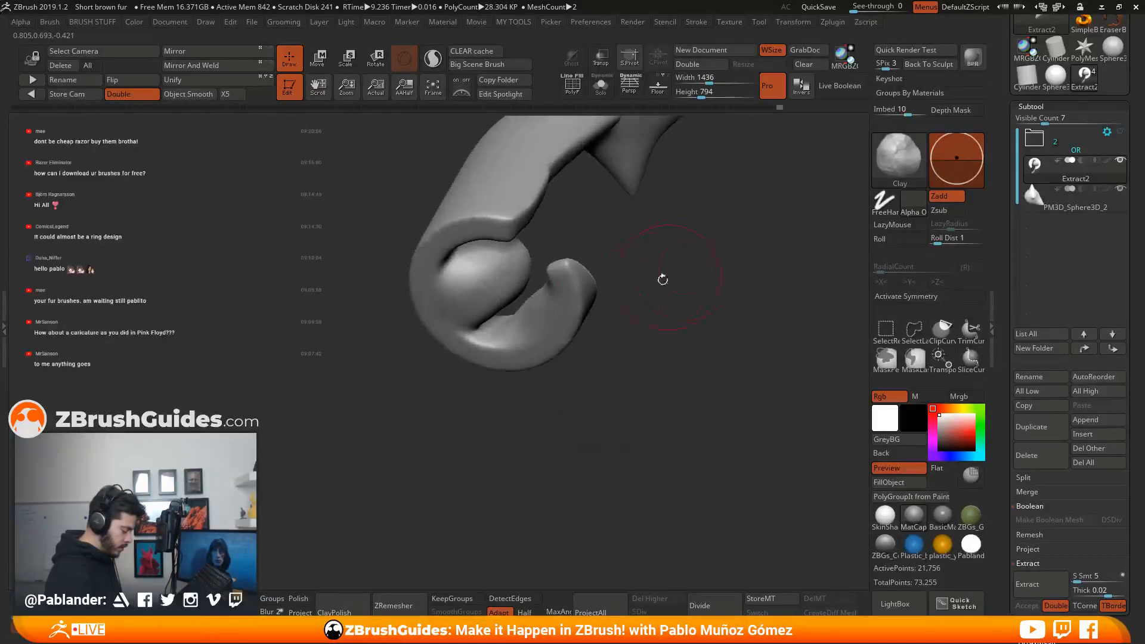
{"action": "left_click_drag", "start_coordinate": [498, 321], "coordinate": [505, 319]}
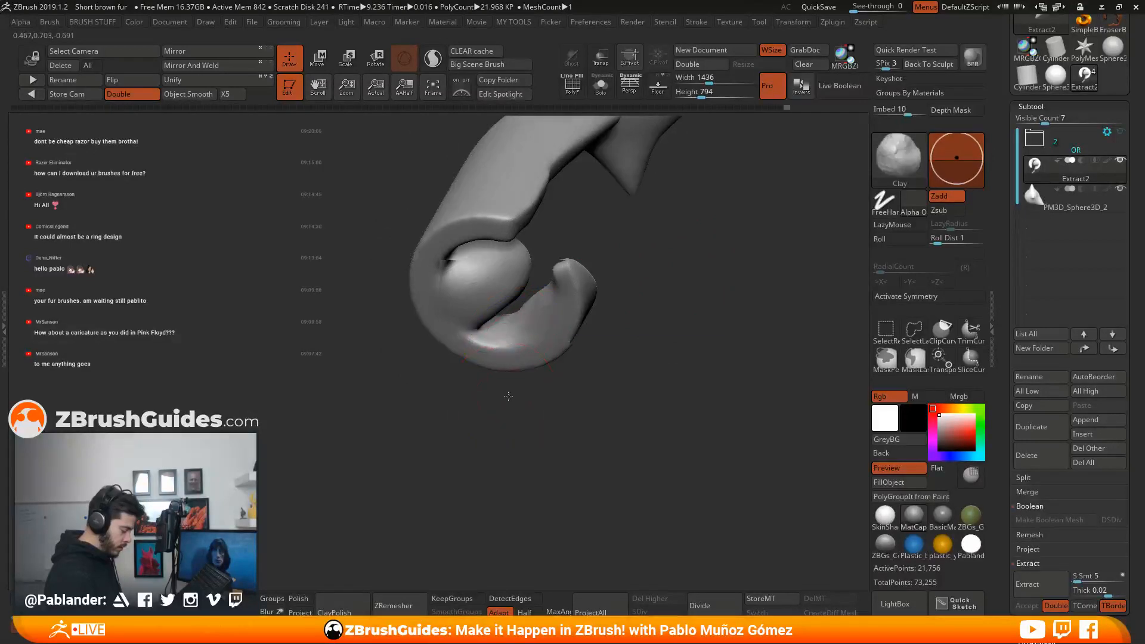
{"action": "mouse_move", "coordinate": [508, 321]}
{"action": "right_mouse_down"}
{"action": "mouse_move", "coordinate": [506, 391]}
{"action": "mouse_move", "coordinate": [527, 314]}
{"action": "mouse_move", "coordinate": [519, 343]}
{"action": "mouse_move", "coordinate": [498, 307]}
{"action": "mouse_move", "coordinate": [528, 302]}
{"action": "right_mouse_up"}
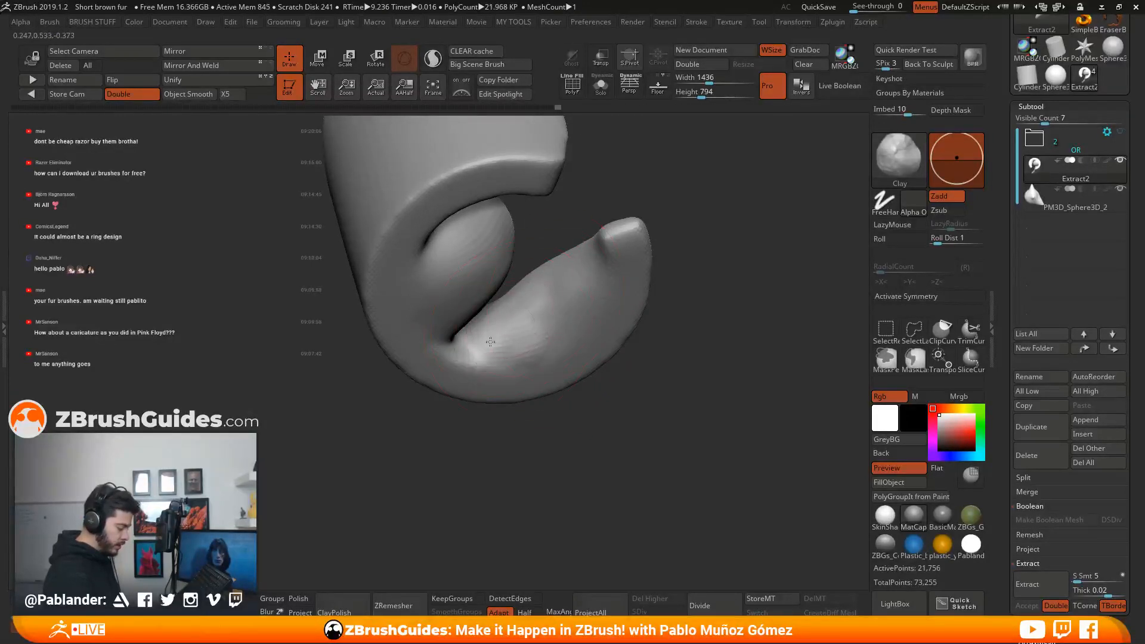
Fill and smooth the bottom face of the curved base where it meets the haunch.
{"action": "mouse_move", "coordinate": [537, 300]}
{"action": "right_mouse_down"}
{"action": "mouse_move", "coordinate": [503, 345]}
{"action": "mouse_move", "coordinate": [484, 331]}
{"action": "right_mouse_up"}
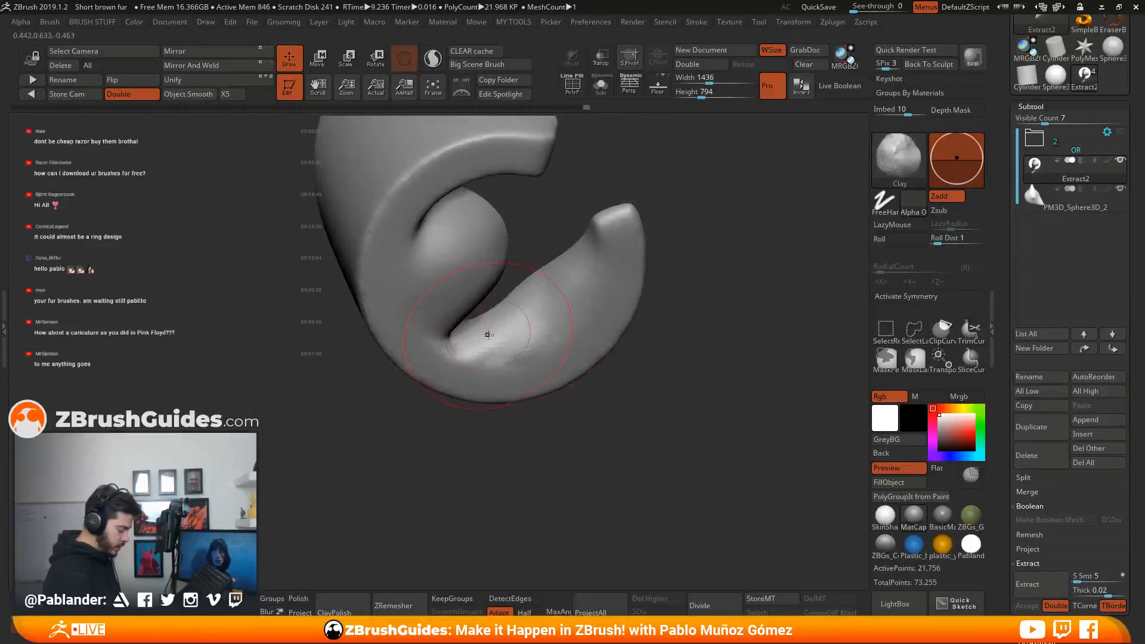
{"action": "key", "text": "shift"}
{"action": "right_click_drag", "start_coordinate": [642, 274], "coordinate": [544, 303]}
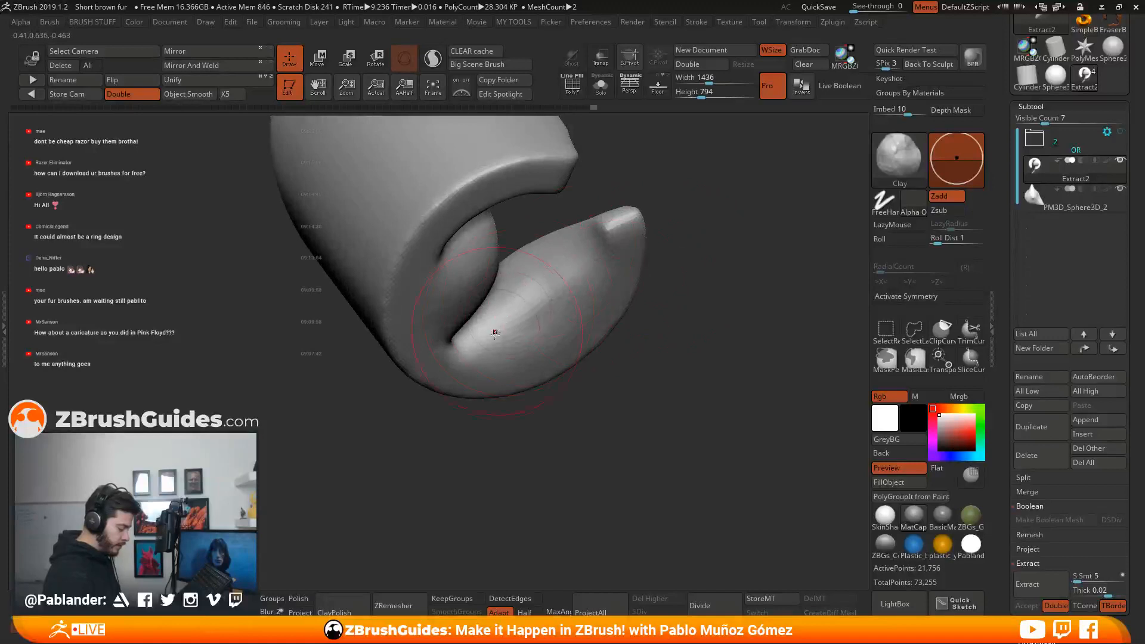
{"action": "right_click_drag", "start_coordinate": [591, 253], "coordinate": [569, 333]}
{"action": "right_click_drag", "start_coordinate": [512, 289], "coordinate": [622, 305]}
Round the free end of the curved base into a tapered, tail-like tip with Clay and Smooth strokes.
{"action": "left_click_drag", "start_coordinate": [531, 207], "coordinate": [526, 208]}
{"action": "mouse_move", "coordinate": [597, 334]}
{"action": "right_mouse_down"}
{"action": "mouse_move", "coordinate": [642, 253]}
{"action": "mouse_move", "coordinate": [621, 261]}
{"action": "mouse_move", "coordinate": [629, 327]}
{"action": "right_mouse_up"}
{"action": "right_click_drag", "start_coordinate": [541, 282], "coordinate": [627, 273]}
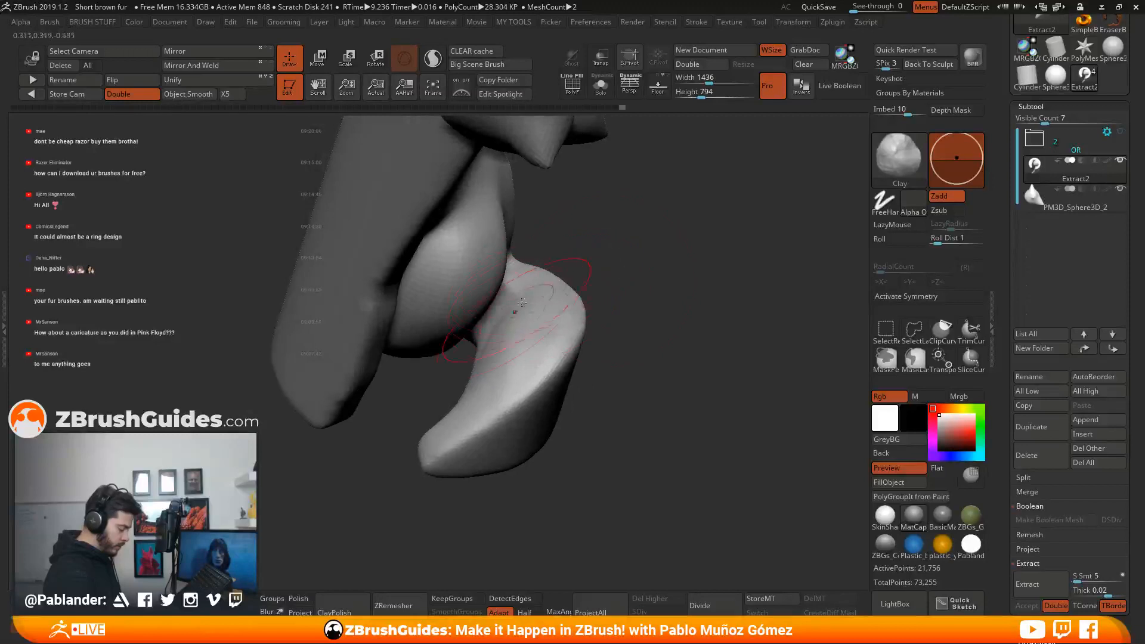
{"action": "mouse_move", "coordinate": [531, 289]}
{"action": "right_mouse_down"}
{"action": "mouse_move", "coordinate": [600, 281]}
{"action": "mouse_move", "coordinate": [584, 316]}
{"action": "mouse_move", "coordinate": [519, 359]}
{"action": "mouse_move", "coordinate": [547, 357]}
{"action": "mouse_move", "coordinate": [536, 339]}
{"action": "right_mouse_up"}
{"action": "key", "text": "shift"}
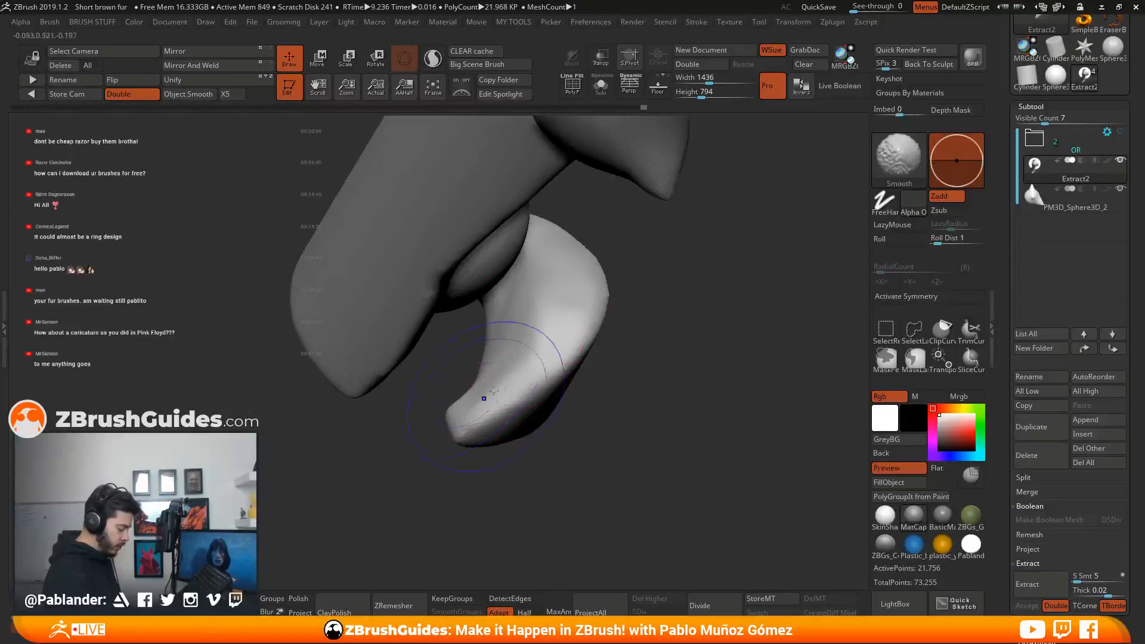
{"action": "right_click_drag", "start_coordinate": [562, 294], "coordinate": [523, 330]}
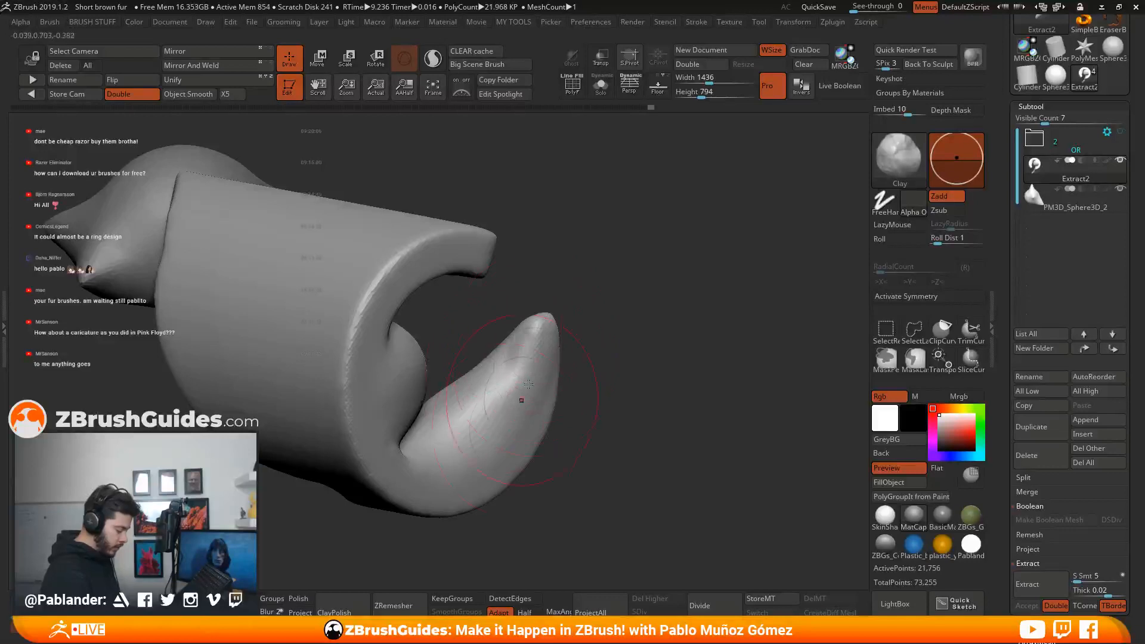
Smooth the long upright front strip of the body from its top under the head down beside the haunch.
{"action": "left_click_drag", "start_coordinate": [603, 343], "coordinate": [551, 351], "text": "shift"}
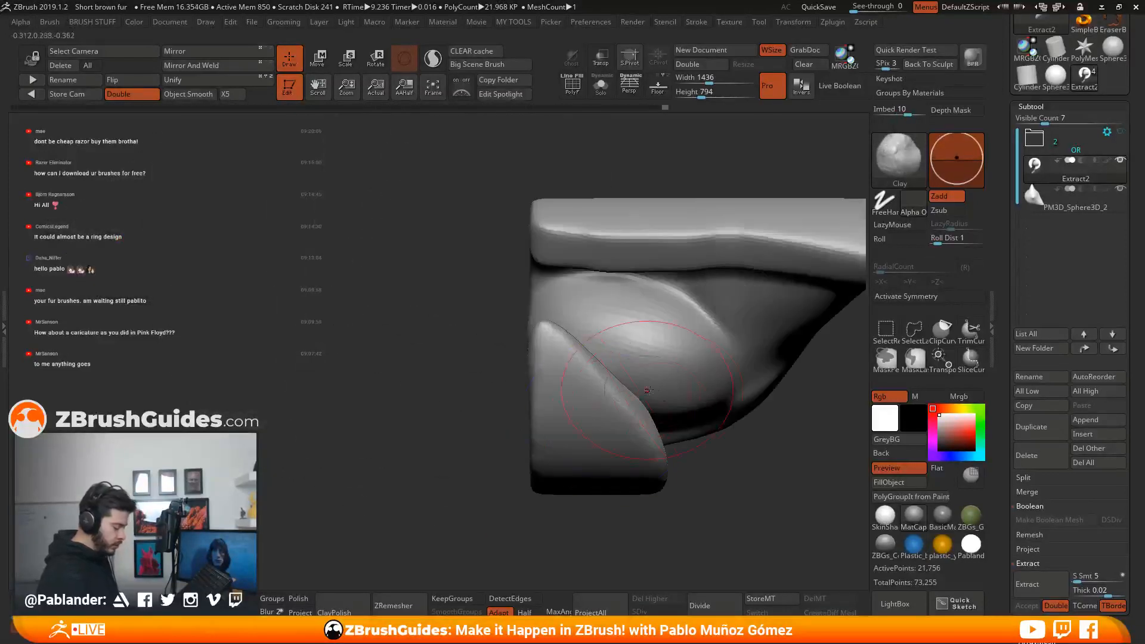
{"action": "mouse_move", "coordinate": [648, 390]}
{"action": "right_mouse_down"}
{"action": "mouse_move", "coordinate": [624, 348]}
{"action": "mouse_move", "coordinate": [716, 430]}
{"action": "mouse_move", "coordinate": [746, 367]}
{"action": "mouse_move", "coordinate": [721, 322]}
{"action": "mouse_move", "coordinate": [692, 306]}
{"action": "mouse_move", "coordinate": [673, 322]}
{"action": "right_mouse_up"}
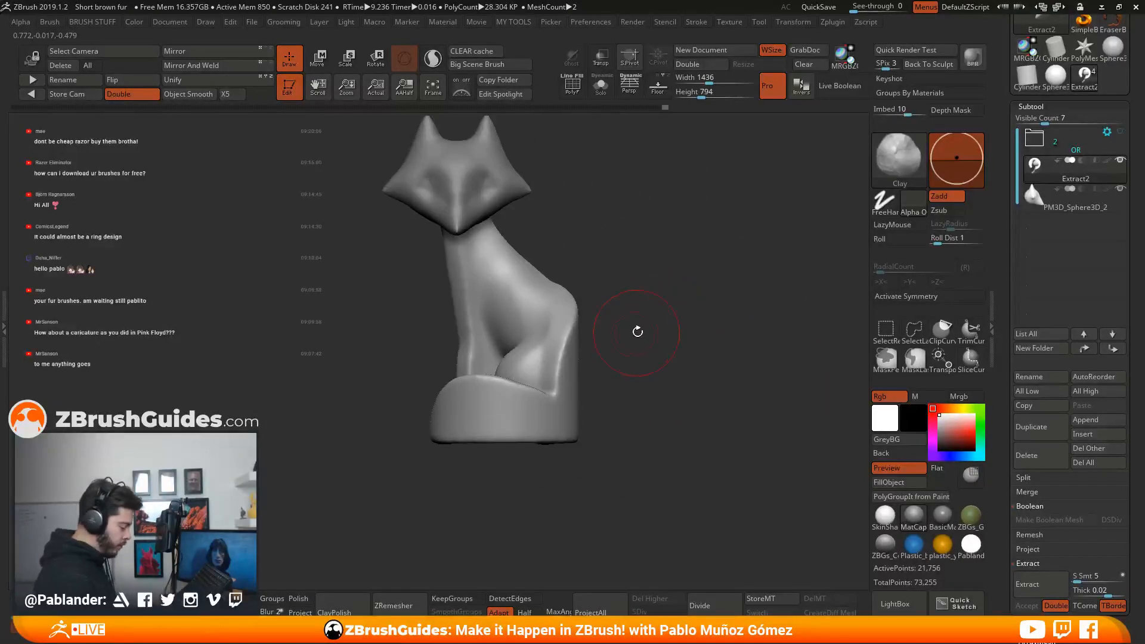
{"action": "mouse_move", "coordinate": [737, 226]}
{"action": "right_mouse_down"}
{"action": "mouse_move", "coordinate": [659, 322]}
{"action": "mouse_move", "coordinate": [662, 294]}
{"action": "mouse_move", "coordinate": [586, 312]}
{"action": "mouse_move", "coordinate": [634, 274]}
{"action": "mouse_move", "coordinate": [621, 241]}
{"action": "right_mouse_up"}
{"action": "mouse_move", "coordinate": [511, 179]}
{"action": "right_mouse_down"}
{"action": "mouse_move", "coordinate": [592, 199]}
{"action": "mouse_move", "coordinate": [506, 180]}
{"action": "right_mouse_up"}
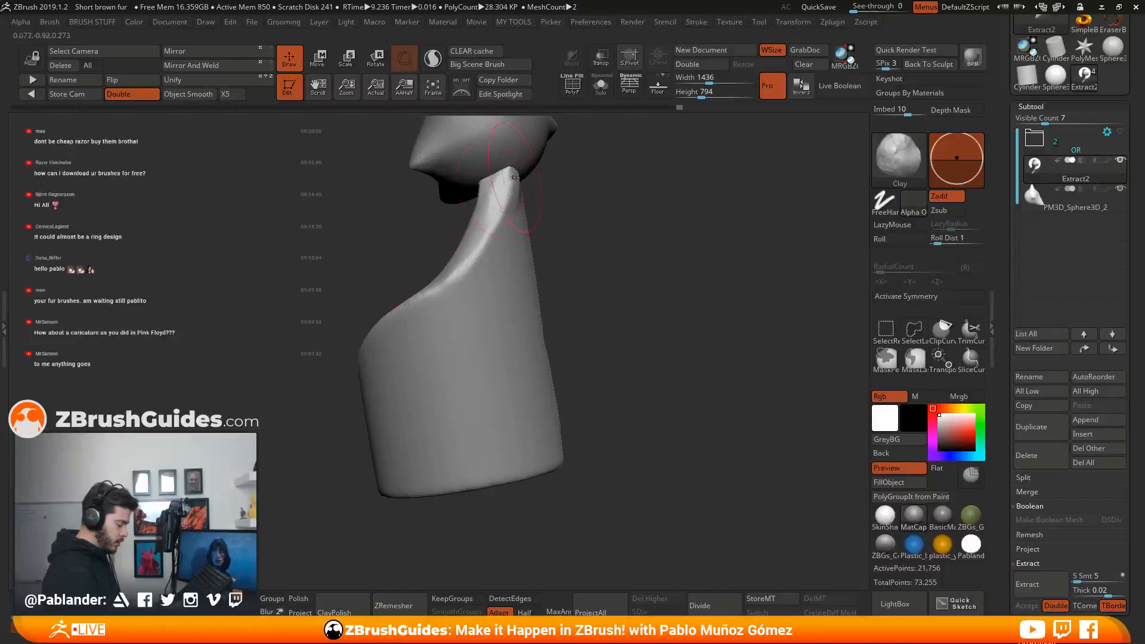
{"action": "mouse_move", "coordinate": [467, 301]}
{"action": "right_mouse_down"}
{"action": "mouse_move", "coordinate": [665, 212]}
{"action": "mouse_move", "coordinate": [558, 257]}
{"action": "right_mouse_up"}
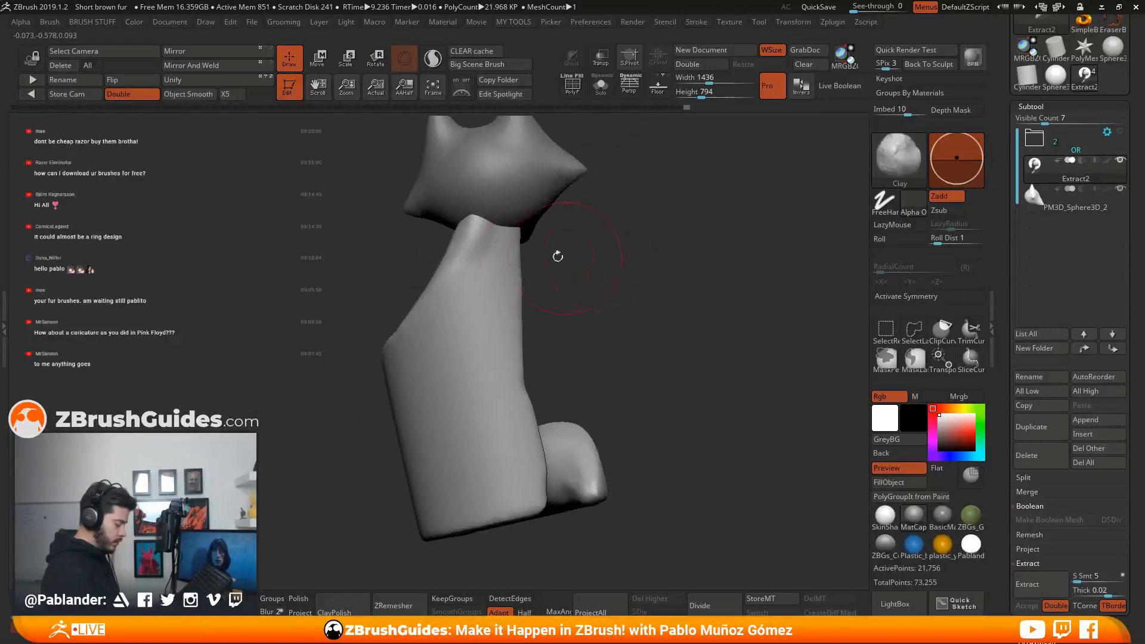
{"action": "right_click_drag", "start_coordinate": [502, 350], "coordinate": [530, 253]}
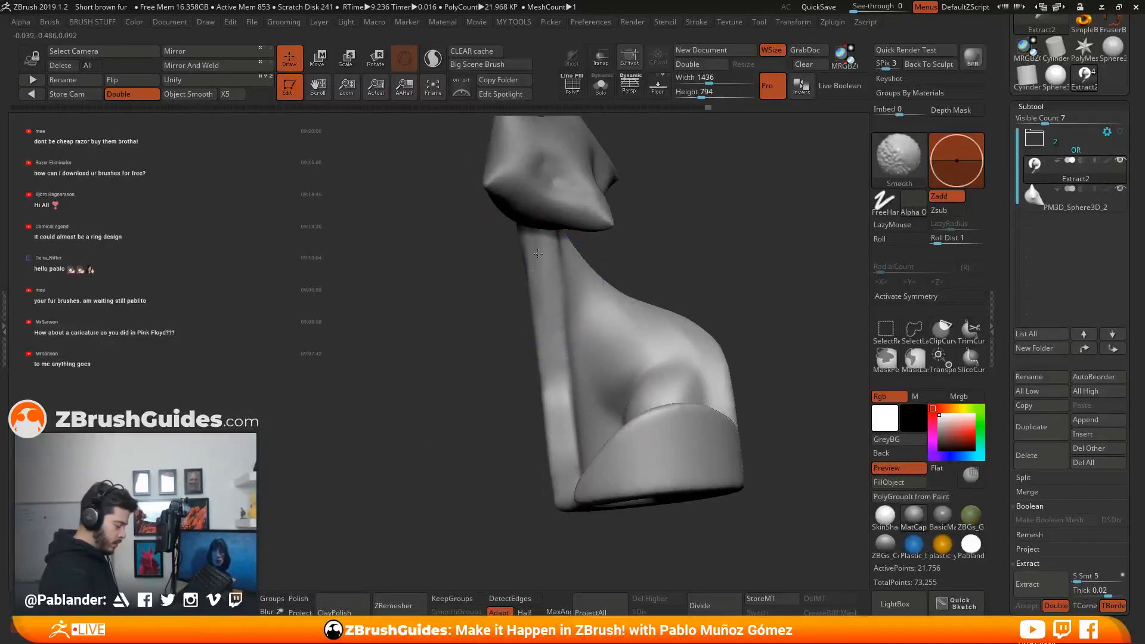
{"action": "mouse_move", "coordinate": [608, 266]}
{"action": "right_mouse_down"}
{"action": "mouse_move", "coordinate": [606, 225]}
{"action": "mouse_move", "coordinate": [681, 275]}
{"action": "mouse_move", "coordinate": [662, 307]}
{"action": "right_mouse_up"}
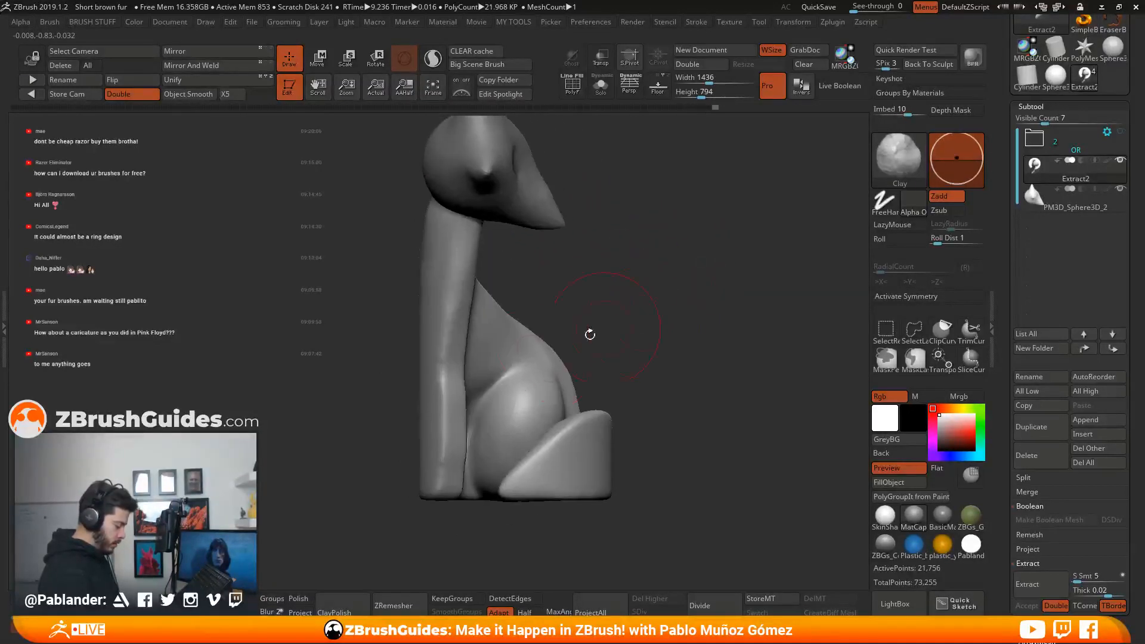
{"action": "mouse_move", "coordinate": [451, 382]}
{"action": "left_mouse_down"}
{"action": "mouse_move", "coordinate": [451, 427]}
{"action": "mouse_move", "coordinate": [451, 389]}
{"action": "left_mouse_up"}
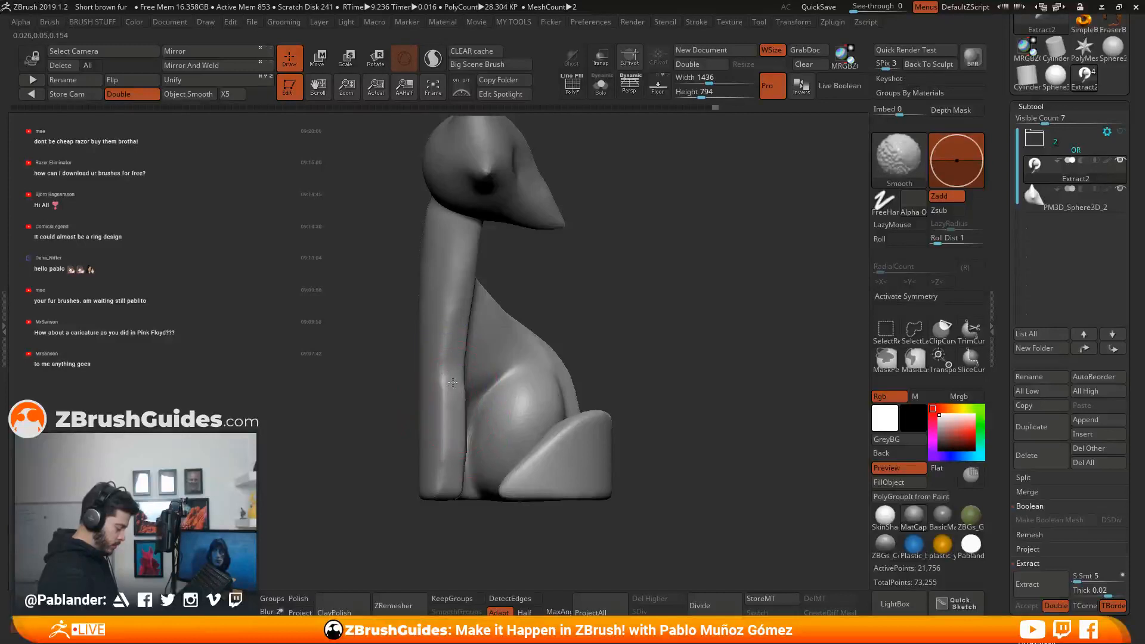
{"action": "mouse_move", "coordinate": [646, 307]}
{"action": "right_mouse_down"}
{"action": "mouse_move", "coordinate": [660, 288]}
{"action": "mouse_move", "coordinate": [652, 324]}
{"action": "right_mouse_up"}
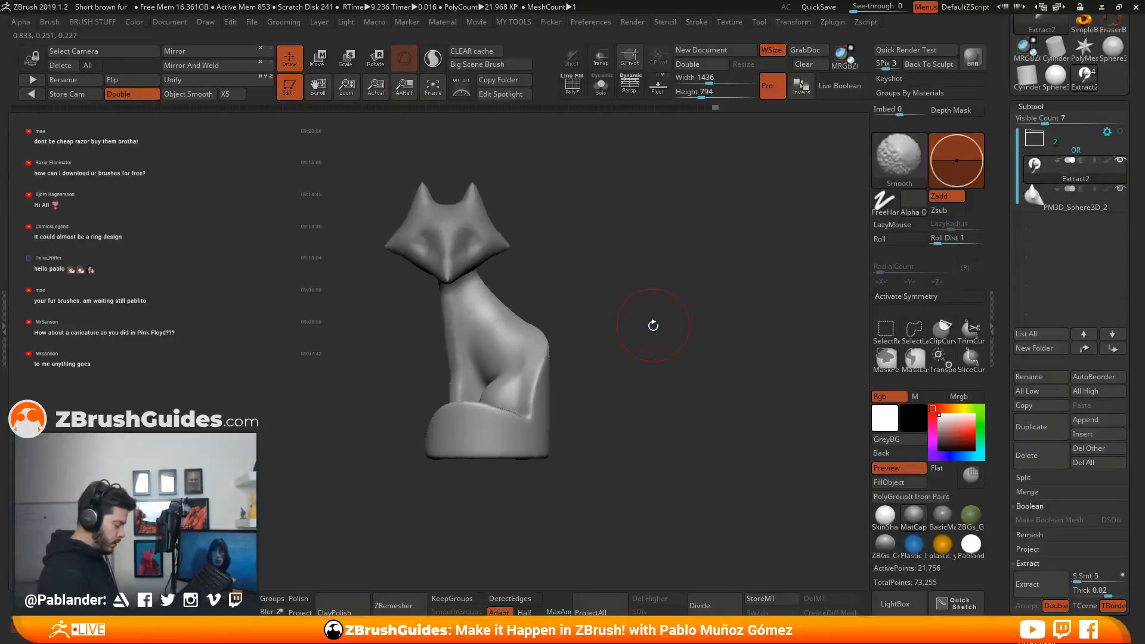
{"action": "right_click_drag", "start_coordinate": [585, 312], "coordinate": [637, 317]}
{"action": "right_click_drag", "start_coordinate": [637, 316], "coordinate": [612, 356]}
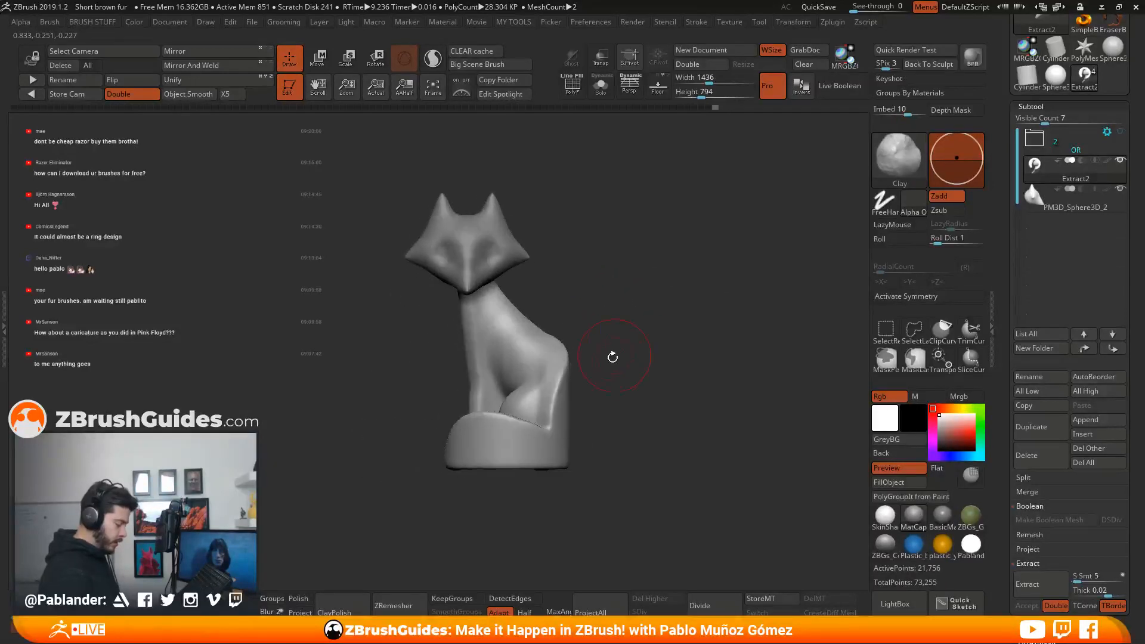
Select the head and try scaling it uniformly, first much larger and then much smaller than the body.
{"action": "left_click", "coordinate": [1072, 197]}
{"action": "key", "text": "w"}
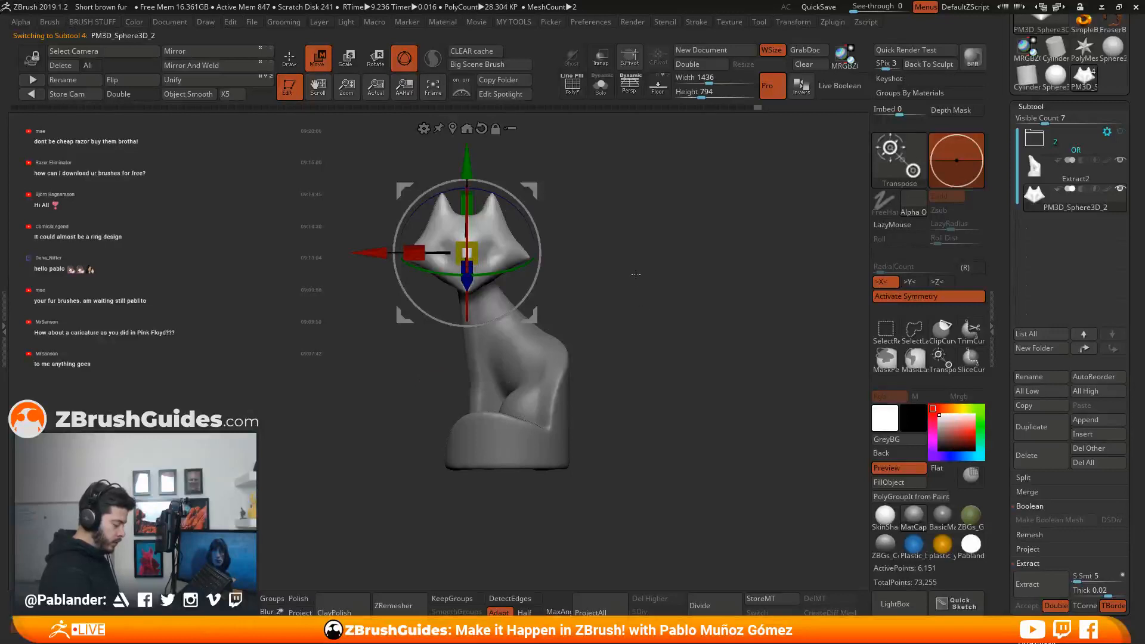
{"action": "left_click_drag", "start_coordinate": [605, 263], "coordinate": [592, 285], "text": "alt"}
{"action": "left_click_drag", "start_coordinate": [464, 264], "coordinate": [530, 260]}
{"action": "left_click_drag", "start_coordinate": [602, 256], "coordinate": [681, 283]}
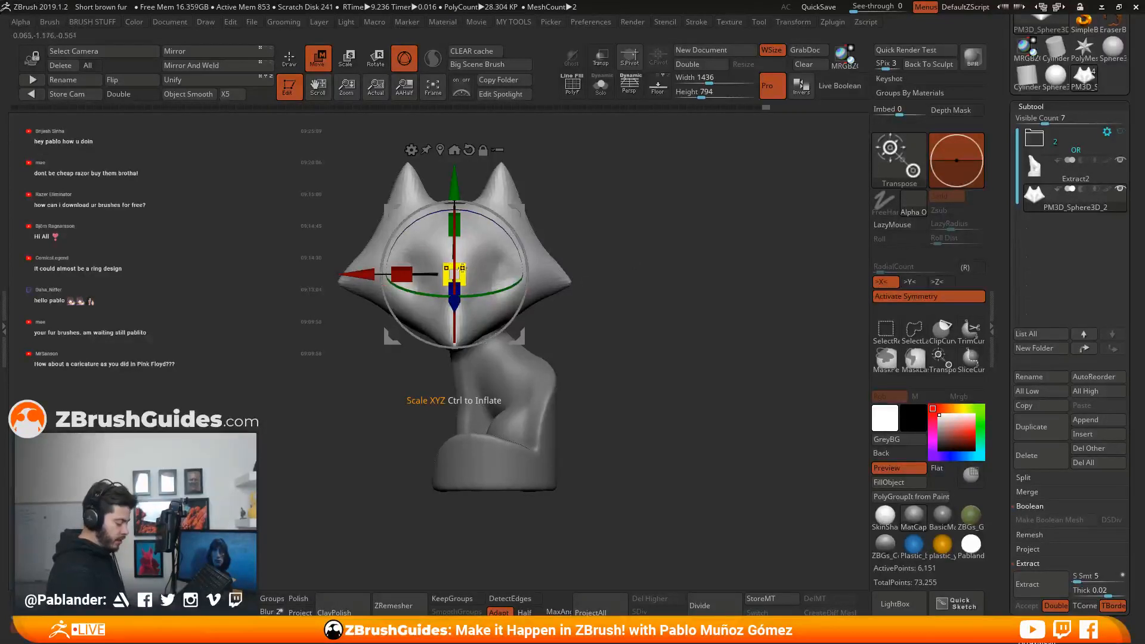
{"action": "left_click_drag", "start_coordinate": [462, 269], "coordinate": [428, 316]}
{"action": "left_click_drag", "start_coordinate": [590, 222], "coordinate": [616, 225]}
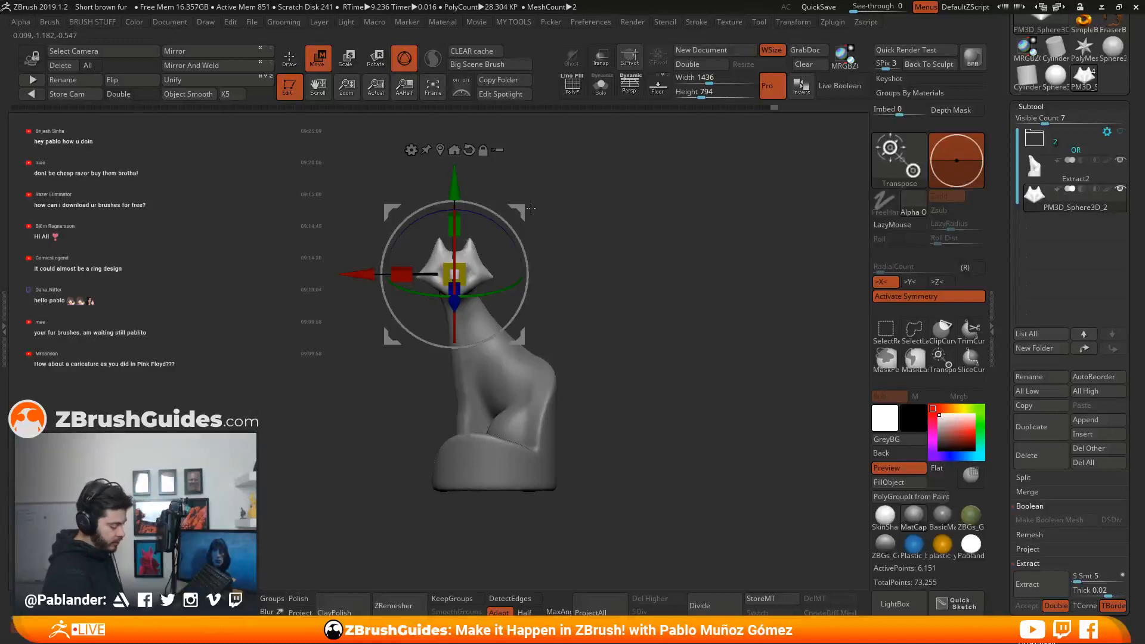
{"action": "key", "text": "q"}
{"action": "left_click_drag", "start_coordinate": [709, 483], "coordinate": [605, 437], "text": "alt"}
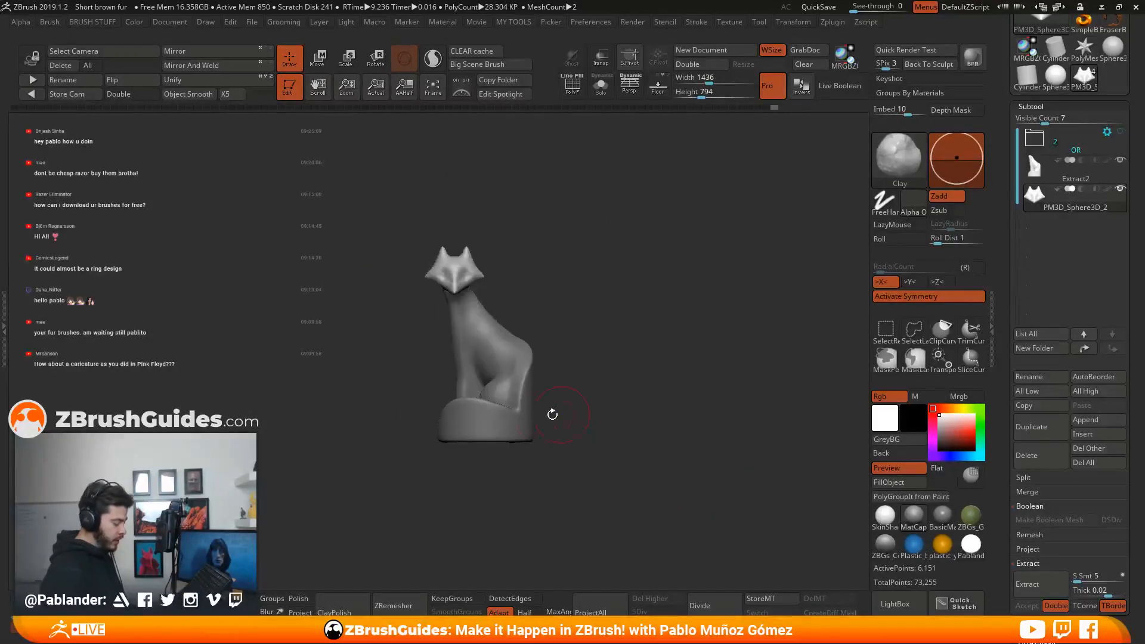
Try an intermediate head size, then undo all the head scaling.
{"action": "key", "text": "w"}
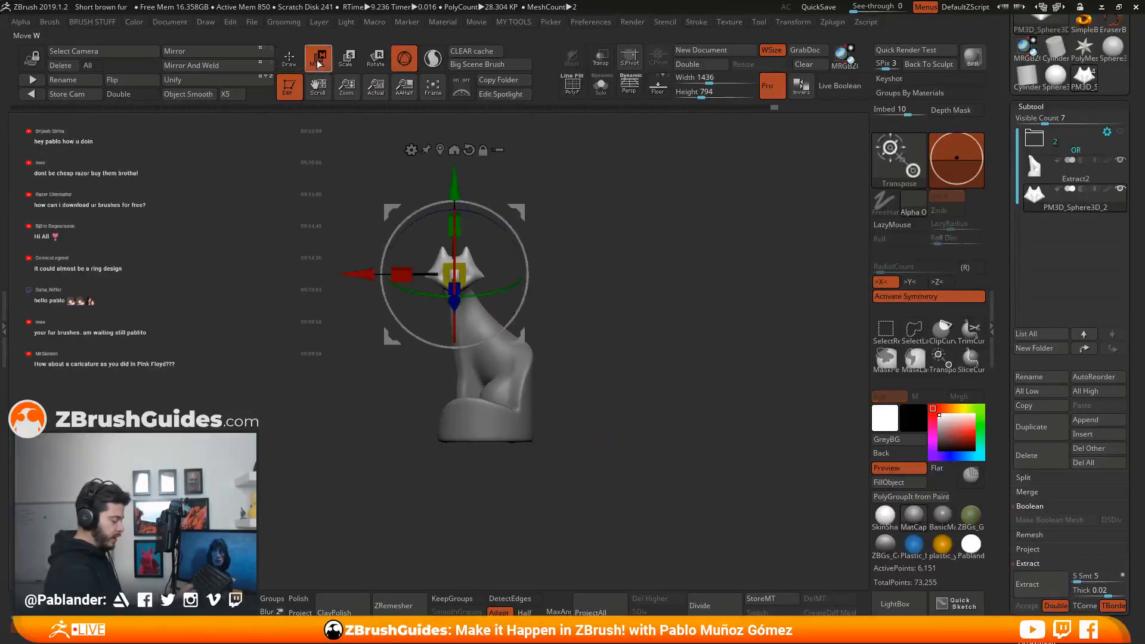
{"action": "left_click_drag", "start_coordinate": [455, 272], "coordinate": [498, 257]}
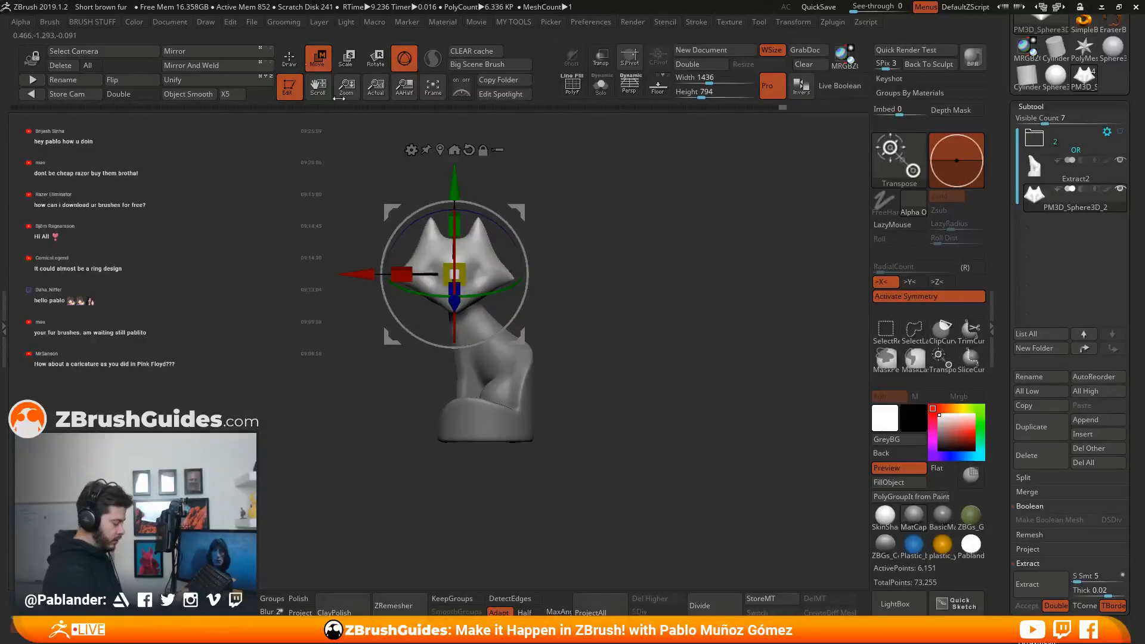
{"action": "left_click", "coordinate": [289, 59]}
{"action": "key", "text": "ctrl+z"}
{"action": "key", "text": "ctrl+z"}
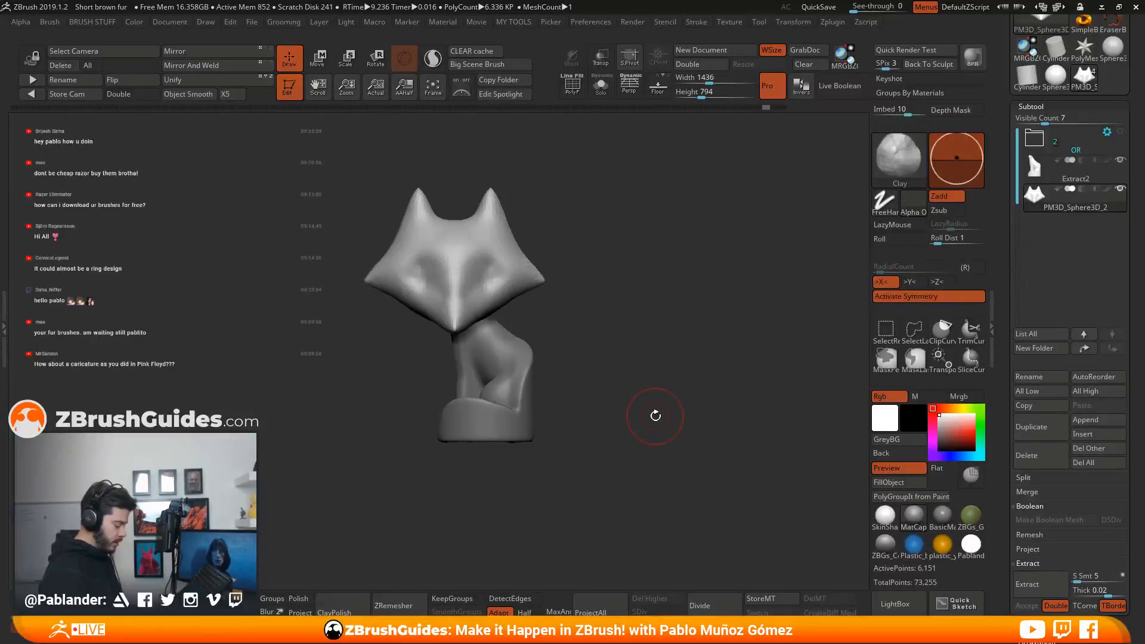
{"action": "key", "text": "ctrl+z"}
{"action": "mouse_move", "coordinate": [654, 414]}
{"action": "left_mouse_down"}
{"action": "mouse_move", "coordinate": [598, 340]}
{"action": "mouse_move", "coordinate": [614, 382]}
{"action": "mouse_move", "coordinate": [638, 383]}
{"action": "mouse_move", "coordinate": [644, 371]}
{"action": "mouse_move", "coordinate": [699, 399]}
{"action": "left_mouse_up"}
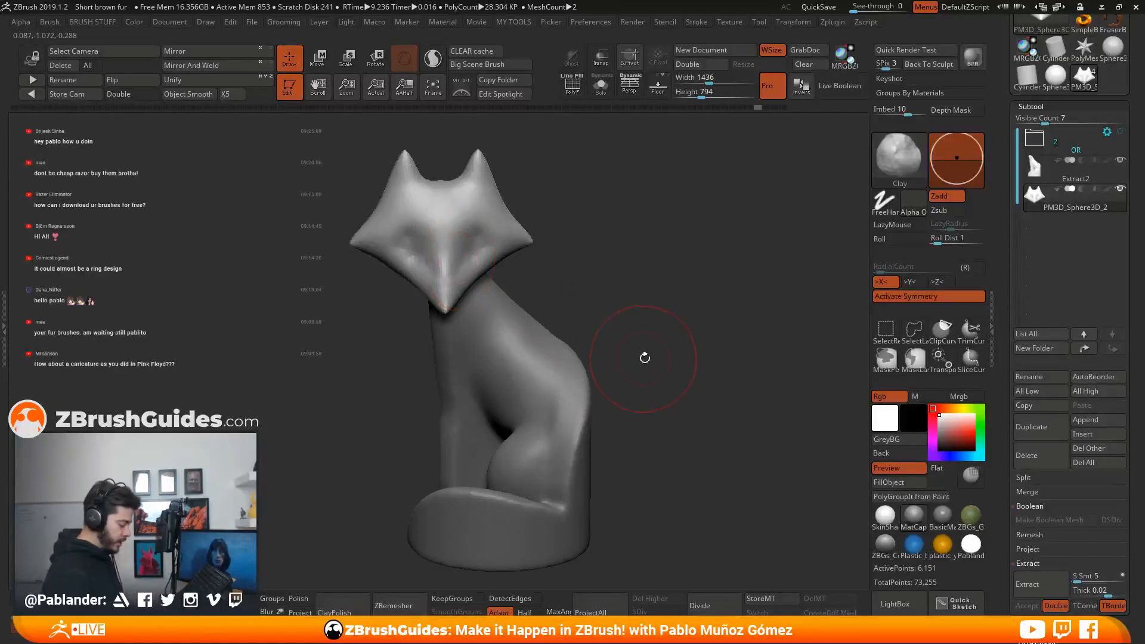
Select the body and add Clay strokes to the outer side of the haunch to blend it into the back.
{"action": "left_click_drag", "start_coordinate": [644, 358], "coordinate": [634, 322]}
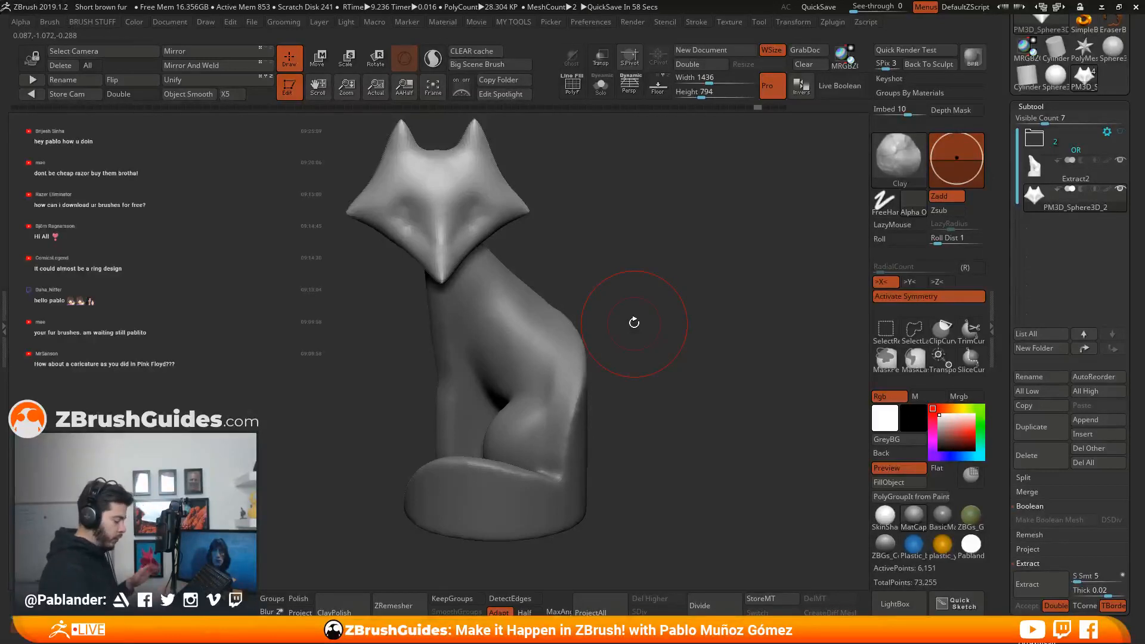
{"action": "left_click_drag", "start_coordinate": [656, 341], "coordinate": [607, 322]}
{"action": "left_click", "coordinate": [540, 346], "text": "alt"}
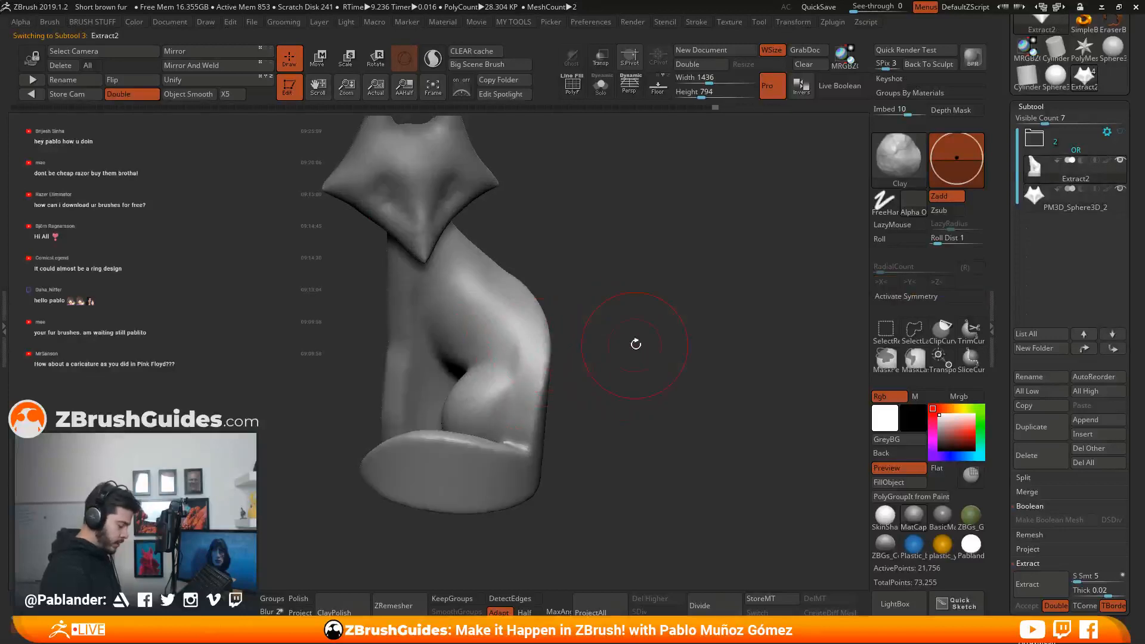
{"action": "key", "text": "b"}
{"action": "left_click", "coordinate": [687, 94]}
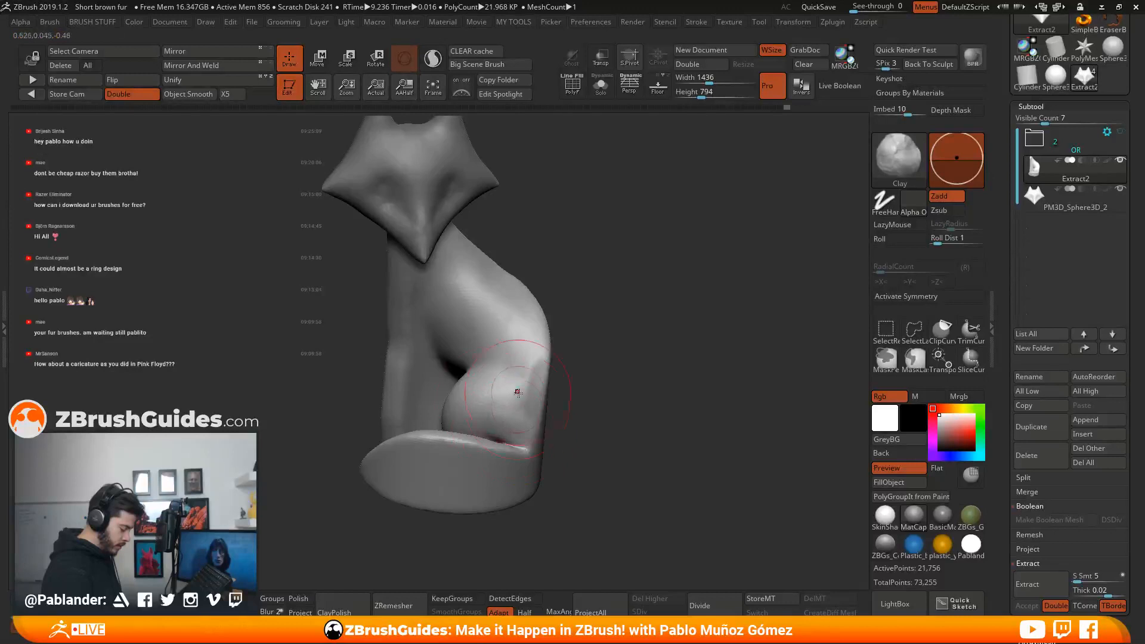
{"action": "key", "text": "shift"}
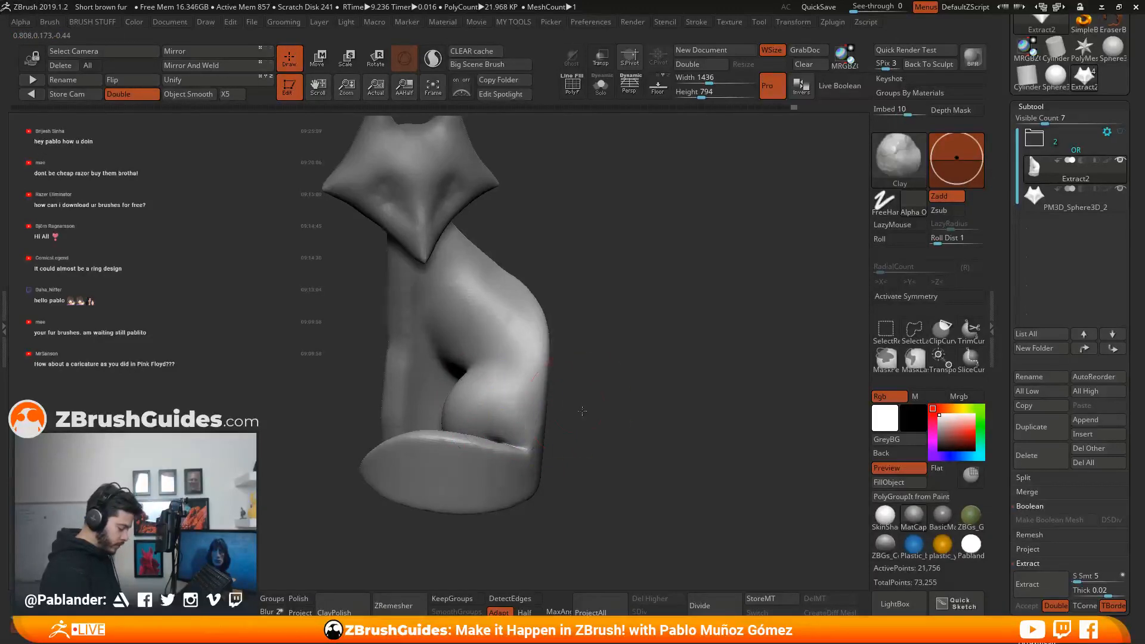
{"action": "mouse_move", "coordinate": [526, 375]}
{"action": "left_mouse_down"}
{"action": "mouse_move", "coordinate": [507, 429]}
{"action": "mouse_move", "coordinate": [524, 446]}
{"action": "left_mouse_up"}
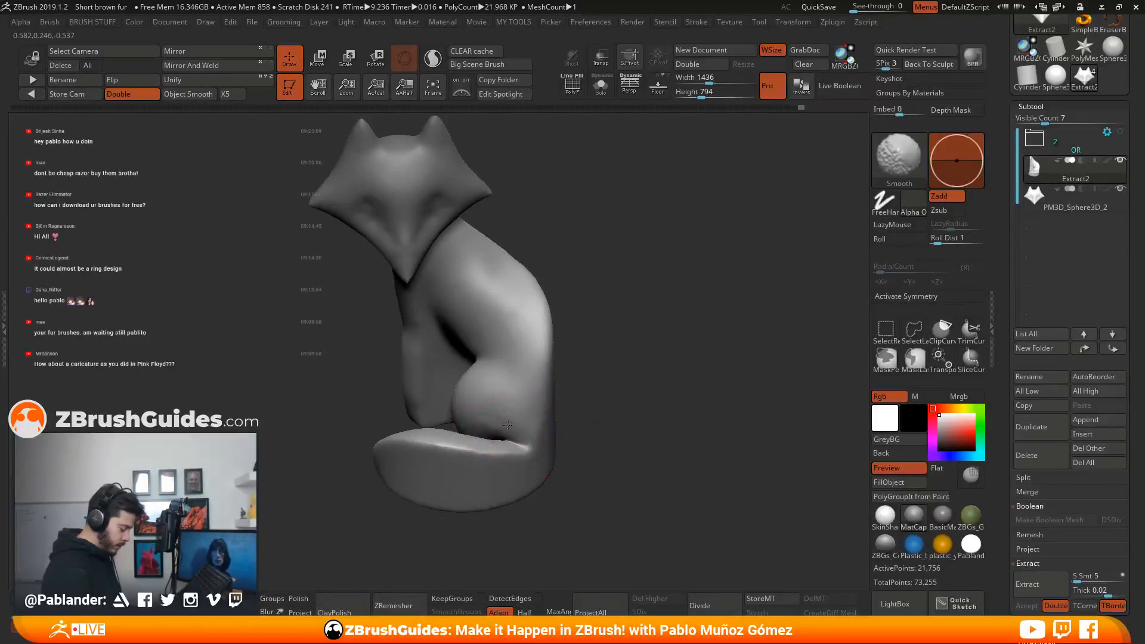
Smooth the crease where the haunch meets the curved base and refine the front of the haunch with Clay.
{"action": "mouse_move", "coordinate": [588, 427]}
{"action": "left_mouse_down"}
{"action": "mouse_move", "coordinate": [598, 413]}
{"action": "mouse_move", "coordinate": [590, 421]}
{"action": "left_mouse_up"}
{"action": "left_click_drag", "start_coordinate": [507, 449], "coordinate": [457, 447], "text": "shift"}
{"action": "mouse_move", "coordinate": [618, 382]}
{"action": "left_mouse_down"}
{"action": "mouse_move", "coordinate": [590, 368]}
{"action": "mouse_move", "coordinate": [602, 356]}
{"action": "mouse_move", "coordinate": [584, 358]}
{"action": "left_mouse_up"}
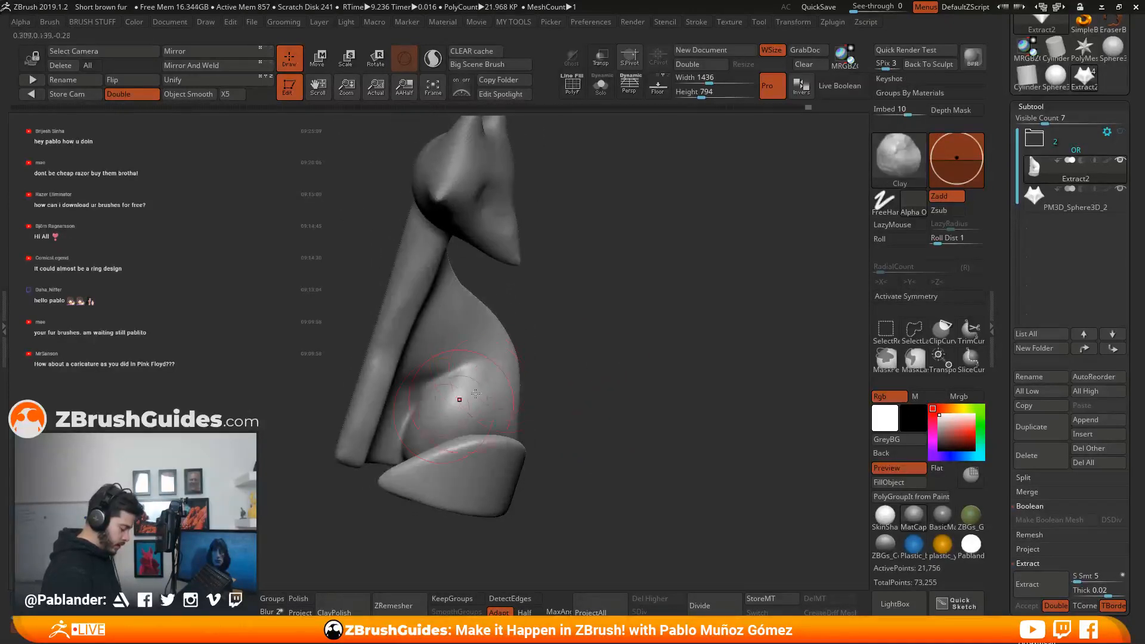
{"action": "left_click_drag", "start_coordinate": [475, 393], "coordinate": [473, 381]}
{"action": "mouse_move", "coordinate": [594, 360]}
{"action": "left_mouse_down"}
{"action": "mouse_move", "coordinate": [651, 378]}
{"action": "mouse_move", "coordinate": [640, 393]}
{"action": "mouse_move", "coordinate": [513, 361]}
{"action": "mouse_move", "coordinate": [437, 357]}
{"action": "mouse_move", "coordinate": [664, 306]}
{"action": "mouse_move", "coordinate": [631, 279]}
{"action": "mouse_move", "coordinate": [675, 286]}
{"action": "left_mouse_up"}
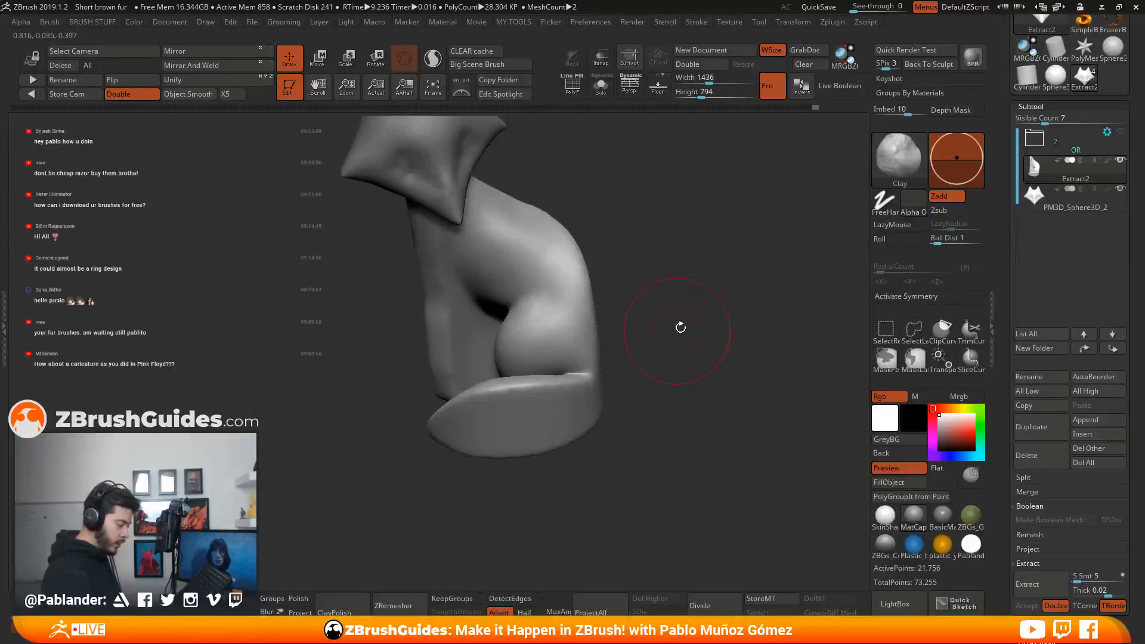
{"action": "left_click_drag", "start_coordinate": [681, 327], "coordinate": [662, 341]}
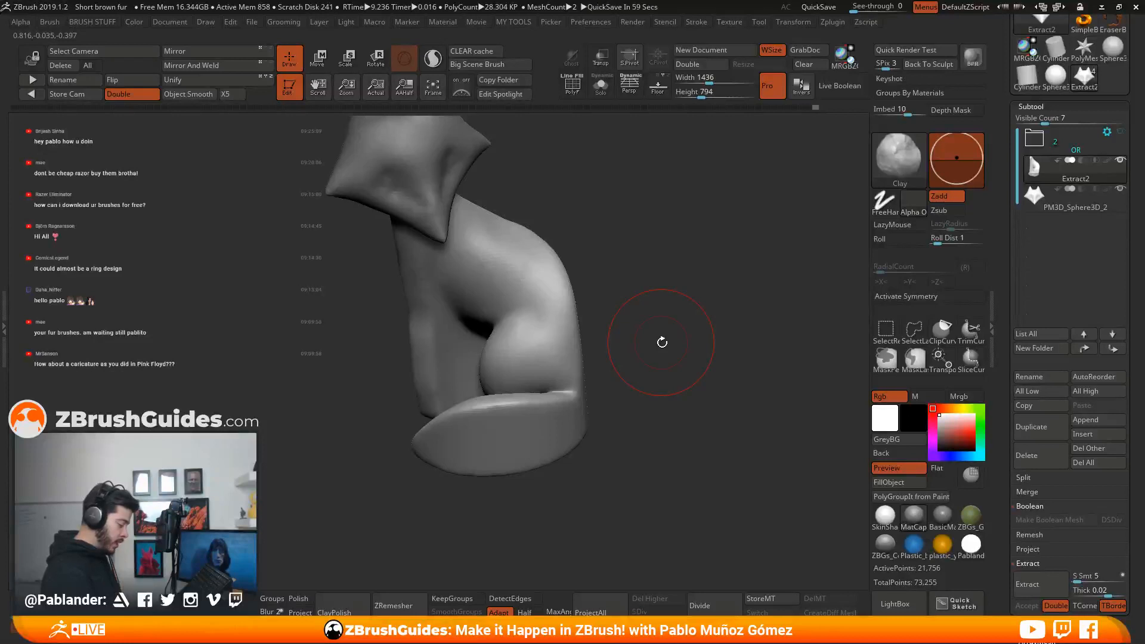
Isolate the wall section between the haunch and the upright strip with a lasso from below, then invert visibility to hide it.
{"action": "mouse_move", "coordinate": [614, 332]}
{"action": "left_mouse_down"}
{"action": "mouse_move", "coordinate": [626, 288]}
{"action": "mouse_move", "coordinate": [699, 223]}
{"action": "mouse_move", "coordinate": [684, 287]}
{"action": "mouse_move", "coordinate": [675, 271]}
{"action": "mouse_move", "coordinate": [645, 279]}
{"action": "mouse_move", "coordinate": [656, 263]}
{"action": "mouse_move", "coordinate": [602, 283]}
{"action": "left_mouse_up"}
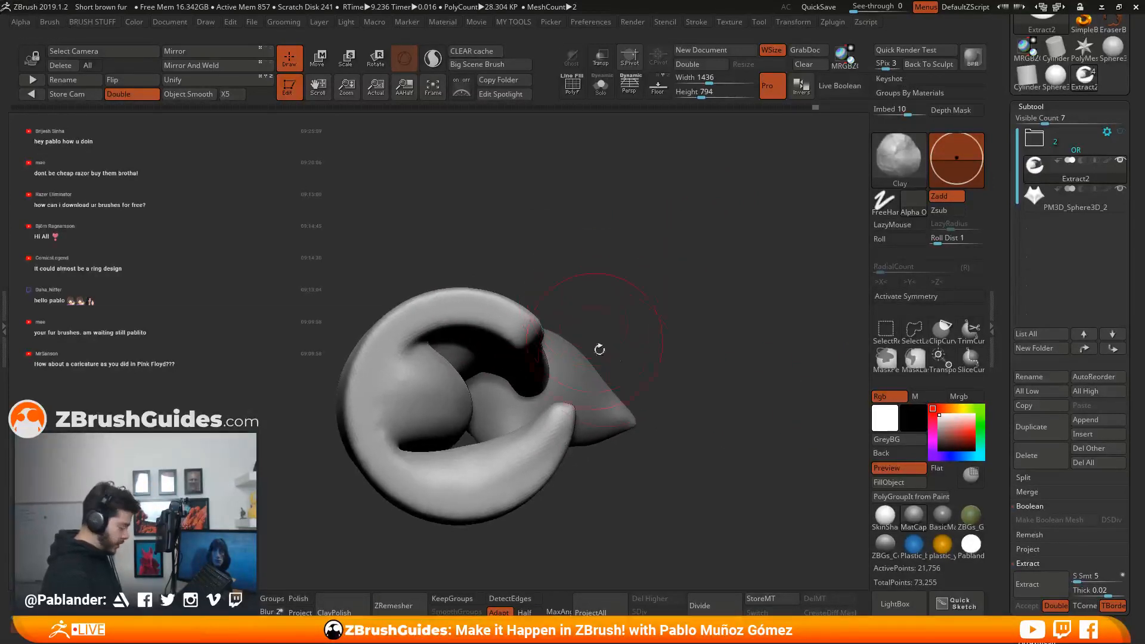
{"action": "key", "text": "ctrl+shift"}
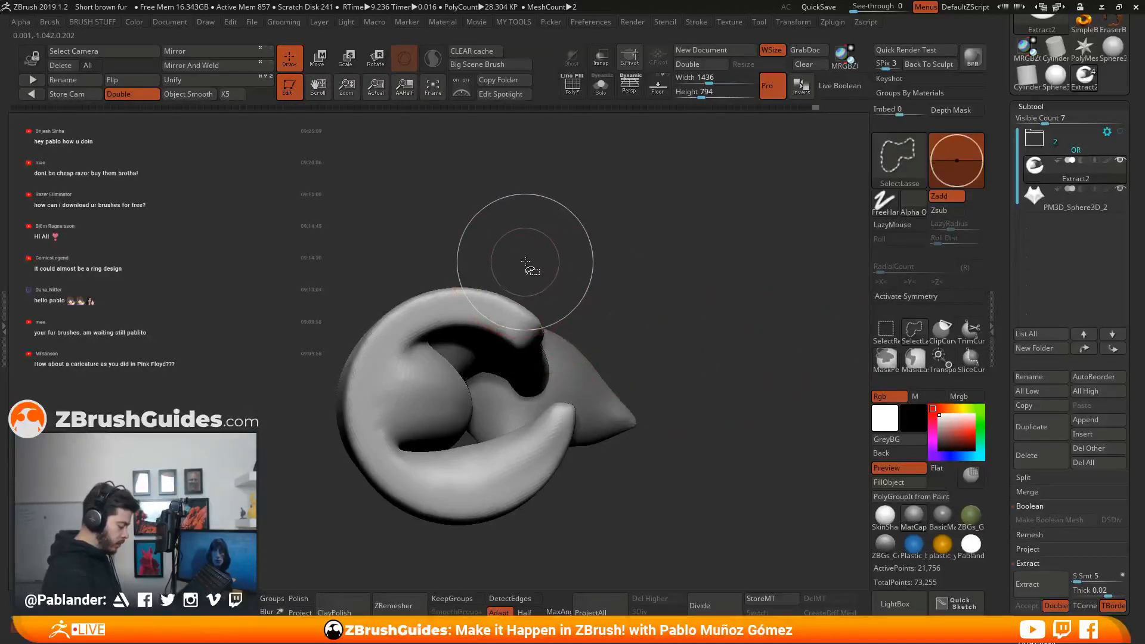
{"action": "left_click_drag", "start_coordinate": [514, 282], "coordinate": [508, 300], "text": "ctrl+alt+shift"}
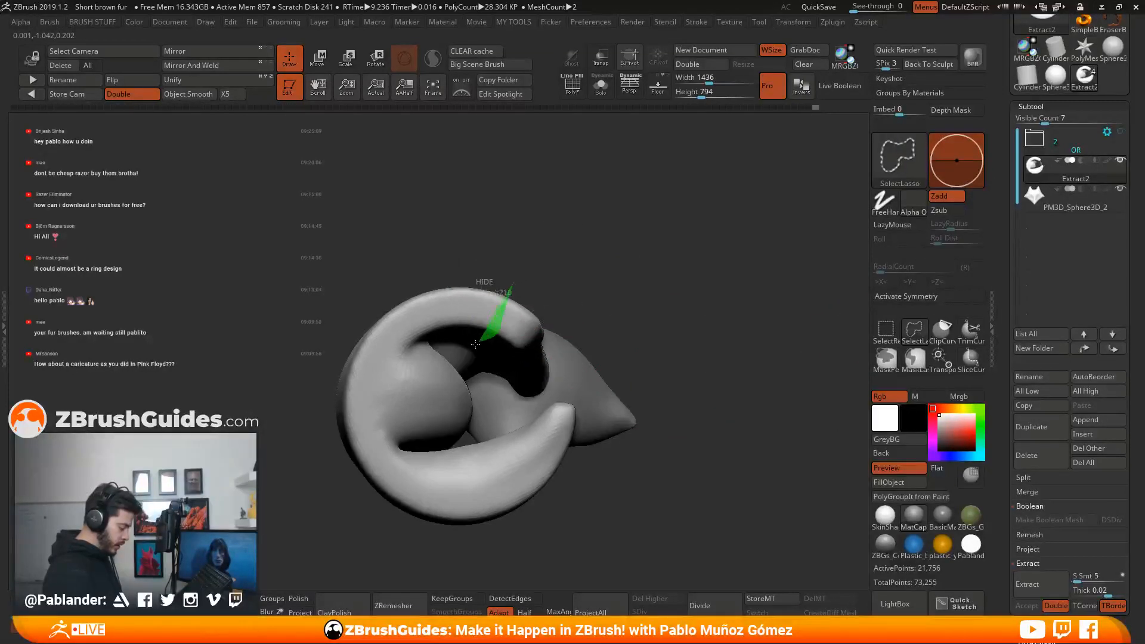
{"action": "mouse_move", "coordinate": [475, 344]}
{"action": "left_mouse_down", "text": "ctrl+shift"}
{"action": "mouse_move", "coordinate": [423, 325]}
{"action": "mouse_move", "coordinate": [418, 244]}
{"action": "mouse_move", "coordinate": [572, 239]}
{"action": "mouse_move", "coordinate": [561, 281]}
{"action": "left_mouse_up", "text": "ctrl+shift"}
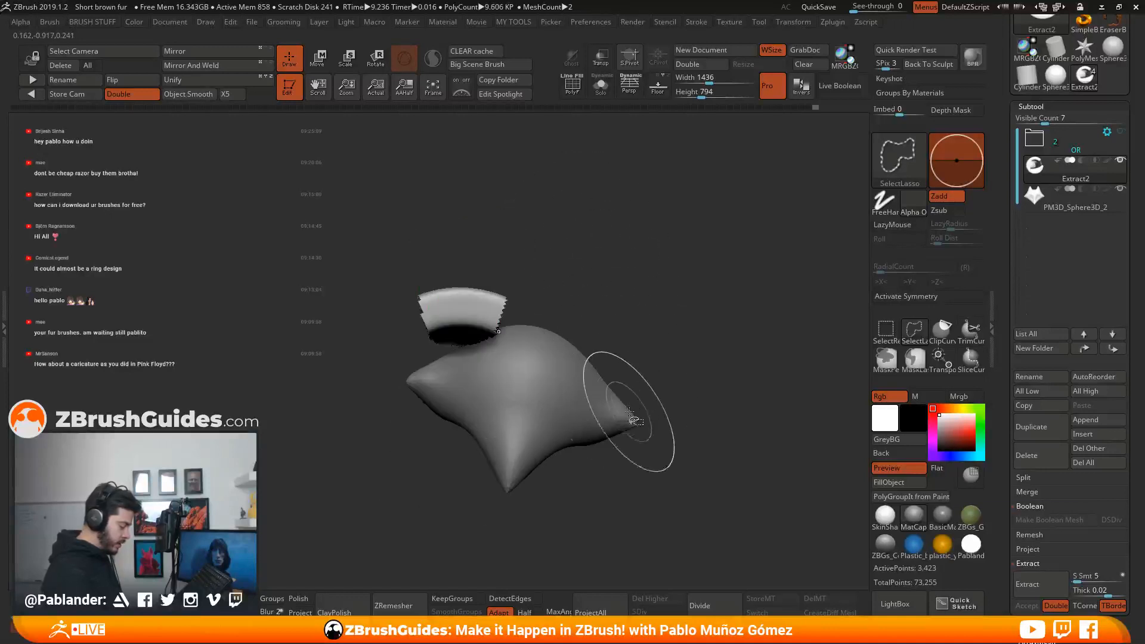
{"action": "mouse_move", "coordinate": [669, 210]}
{"action": "left_mouse_down"}
{"action": "mouse_move", "coordinate": [659, 366]}
{"action": "mouse_move", "coordinate": [583, 317]}
{"action": "mouse_move", "coordinate": [632, 321]}
{"action": "mouse_move", "coordinate": [640, 332]}
{"action": "left_mouse_up"}
{"action": "left_click", "coordinate": [650, 352], "text": "ctrl+shift"}
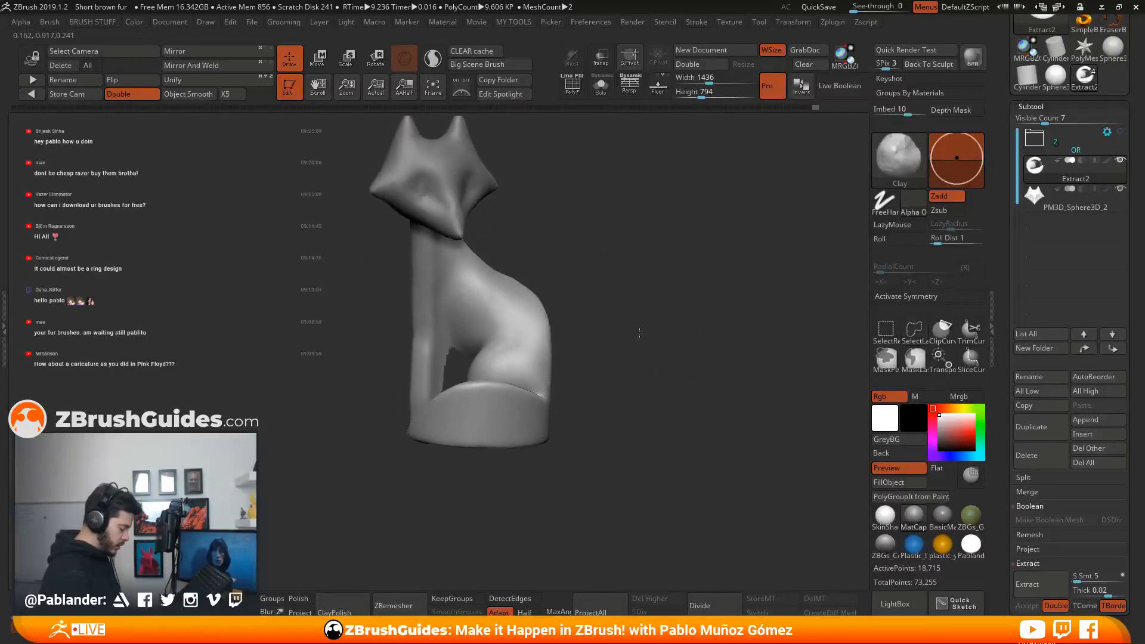
Hide the leftover polygons along the inner edge of the opening beside the upright strip with lasso selections.
{"action": "key", "text": "ctrl+shift"}
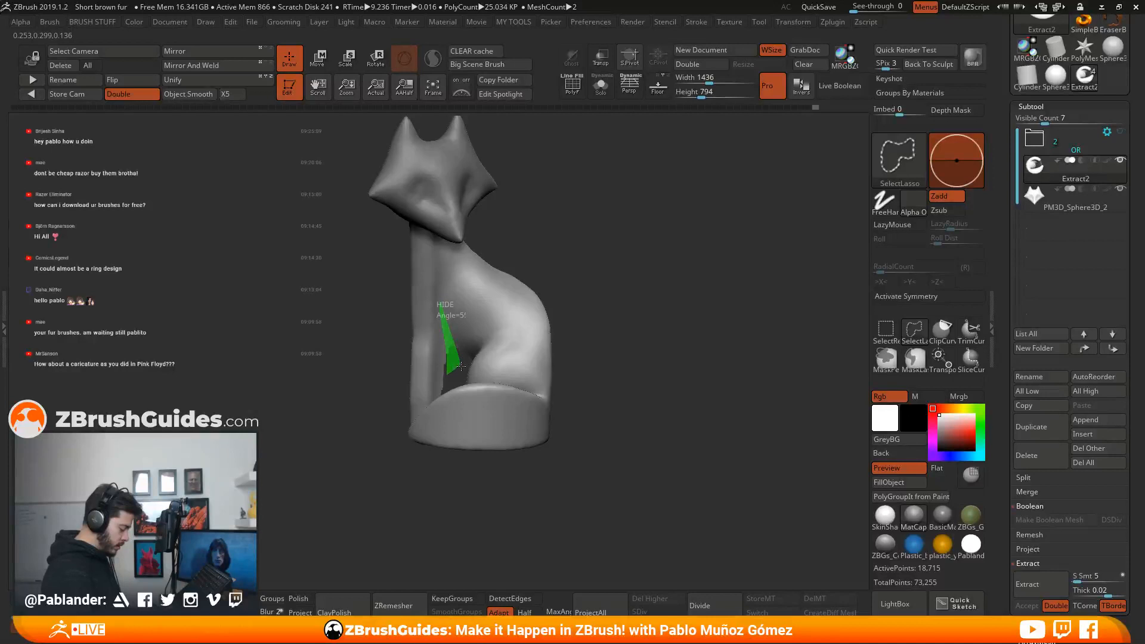
{"action": "left_click_drag", "start_coordinate": [460, 364], "coordinate": [461, 364], "text": "ctrl+shift"}
{"action": "left_click_drag", "start_coordinate": [614, 305], "coordinate": [610, 328]}
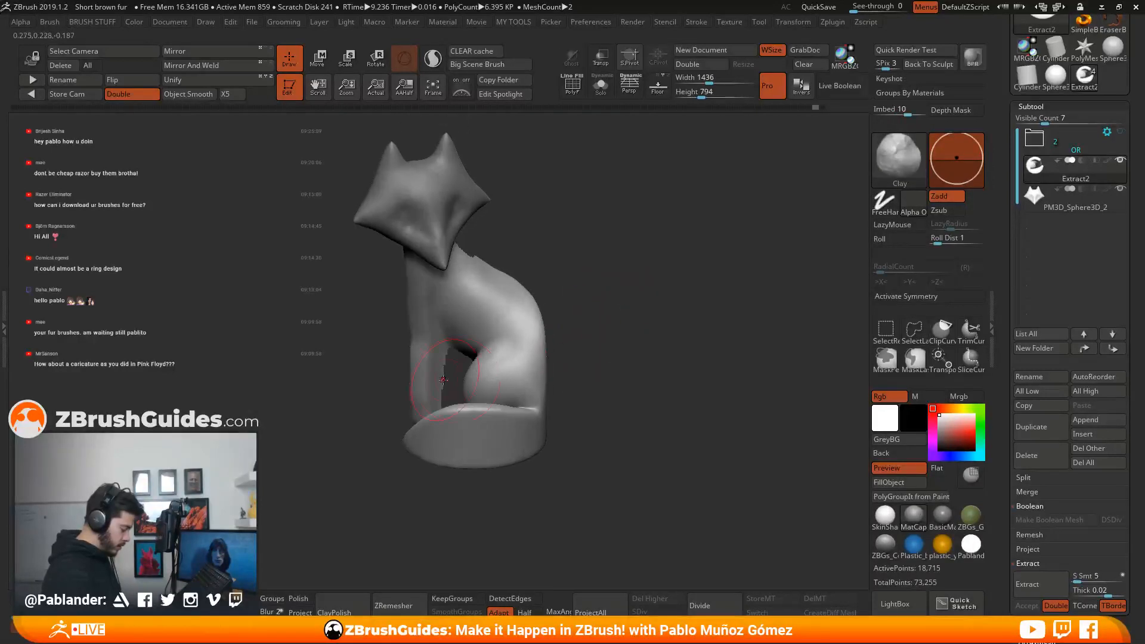
{"action": "key", "text": "ctrl+shift"}
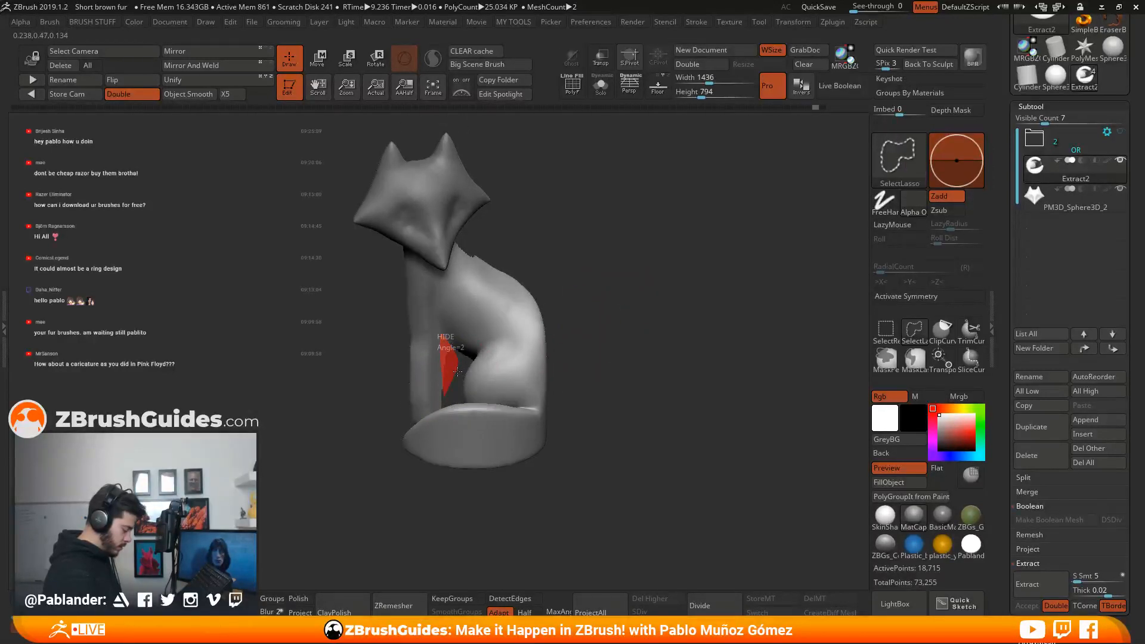
{"action": "left_click_drag", "start_coordinate": [457, 371], "coordinate": [457, 371], "text": "ctrl+shift"}
{"action": "mouse_move", "coordinate": [587, 312]}
{"action": "left_mouse_down"}
{"action": "mouse_move", "coordinate": [455, 376]}
{"action": "mouse_move", "coordinate": [479, 349]}
{"action": "mouse_move", "coordinate": [463, 340]}
{"action": "mouse_move", "coordinate": [469, 359]}
{"action": "left_mouse_up"}
{"action": "key", "text": "ctrl+shift"}
{"action": "mouse_move", "coordinate": [608, 359]}
{"action": "left_mouse_down"}
{"action": "mouse_move", "coordinate": [611, 312]}
{"action": "mouse_move", "coordinate": [704, 317]}
{"action": "mouse_move", "coordinate": [592, 358]}
{"action": "left_mouse_up"}
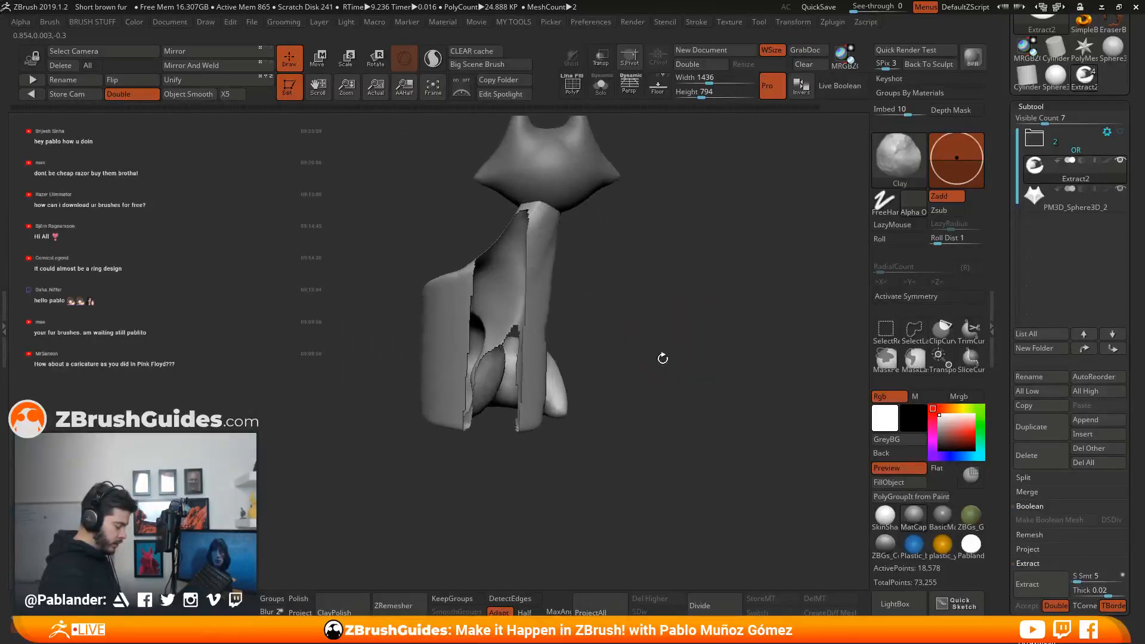
{"action": "left_click_drag", "start_coordinate": [597, 283], "coordinate": [598, 310], "text": "alt"}
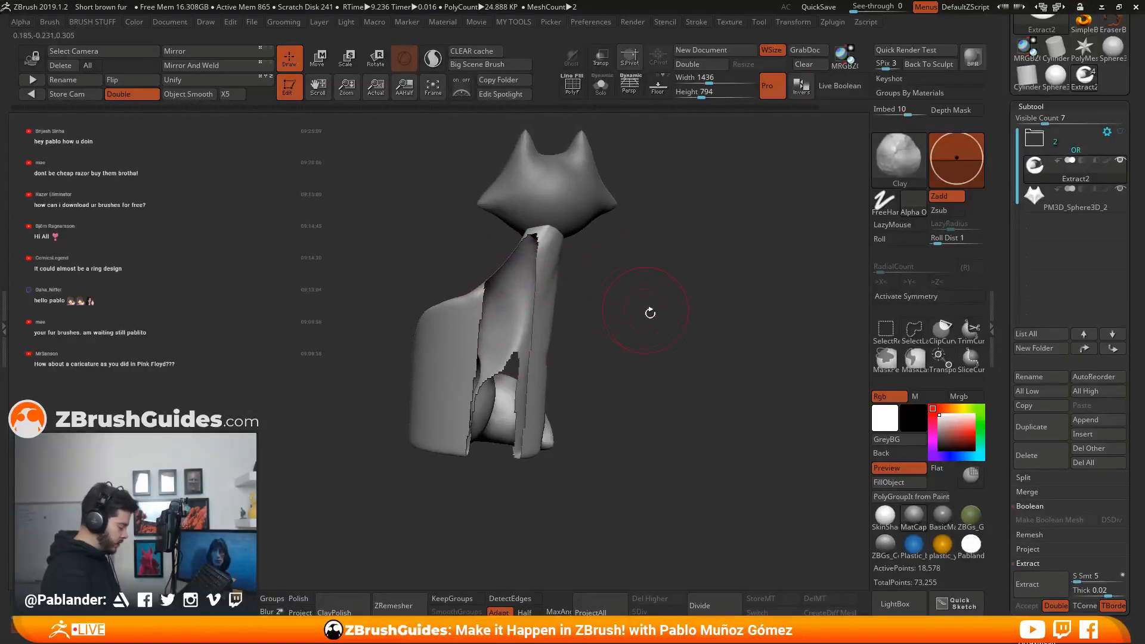
Isolate the hidden wall section, restrict it to its lower half, and invert visibility so the opening covers only that part.
{"action": "left_click_drag", "start_coordinate": [661, 257], "coordinate": [676, 375], "text": "ctrl+alt+shift"}
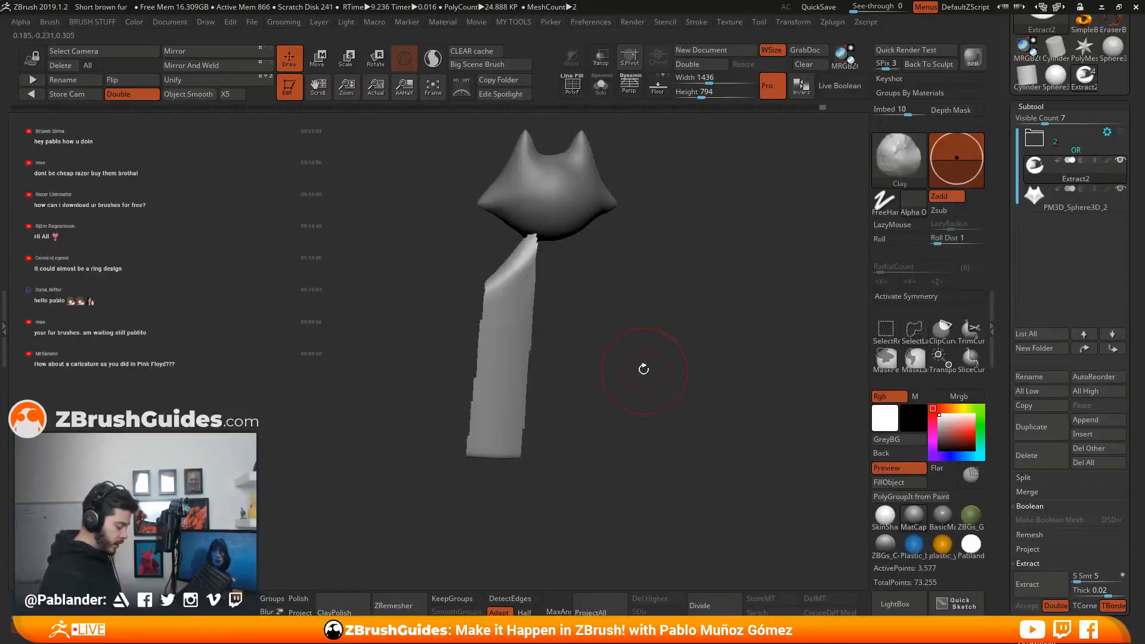
{"action": "mouse_move", "coordinate": [414, 232]}
{"action": "left_mouse_down", "text": "ctrl+alt+shift"}
{"action": "mouse_move", "coordinate": [614, 256]}
{"action": "mouse_move", "coordinate": [659, 350]}
{"action": "left_mouse_up", "text": "ctrl+alt+shift"}
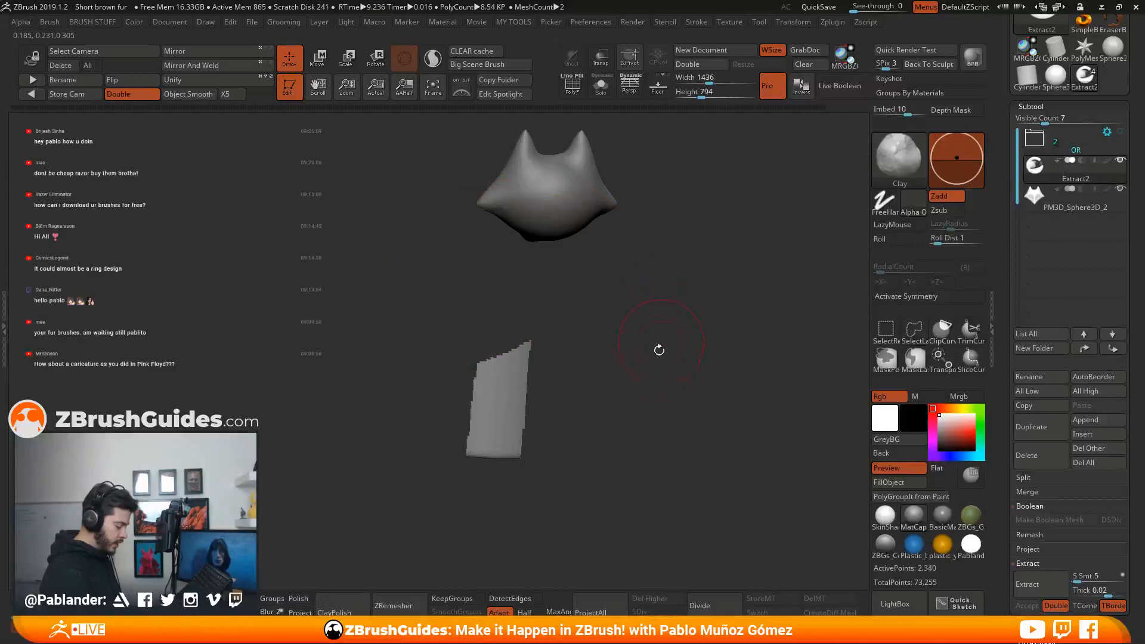
{"action": "left_click", "coordinate": [656, 412], "text": "ctrl+shift"}
{"action": "mouse_move", "coordinate": [653, 393]}
{"action": "left_mouse_down"}
{"action": "mouse_move", "coordinate": [626, 376]}
{"action": "mouse_move", "coordinate": [647, 361]}
{"action": "mouse_move", "coordinate": [620, 356]}
{"action": "mouse_move", "coordinate": [620, 328]}
{"action": "mouse_move", "coordinate": [590, 329]}
{"action": "mouse_move", "coordinate": [642, 335]}
{"action": "mouse_move", "coordinate": [598, 348]}
{"action": "left_mouse_up"}
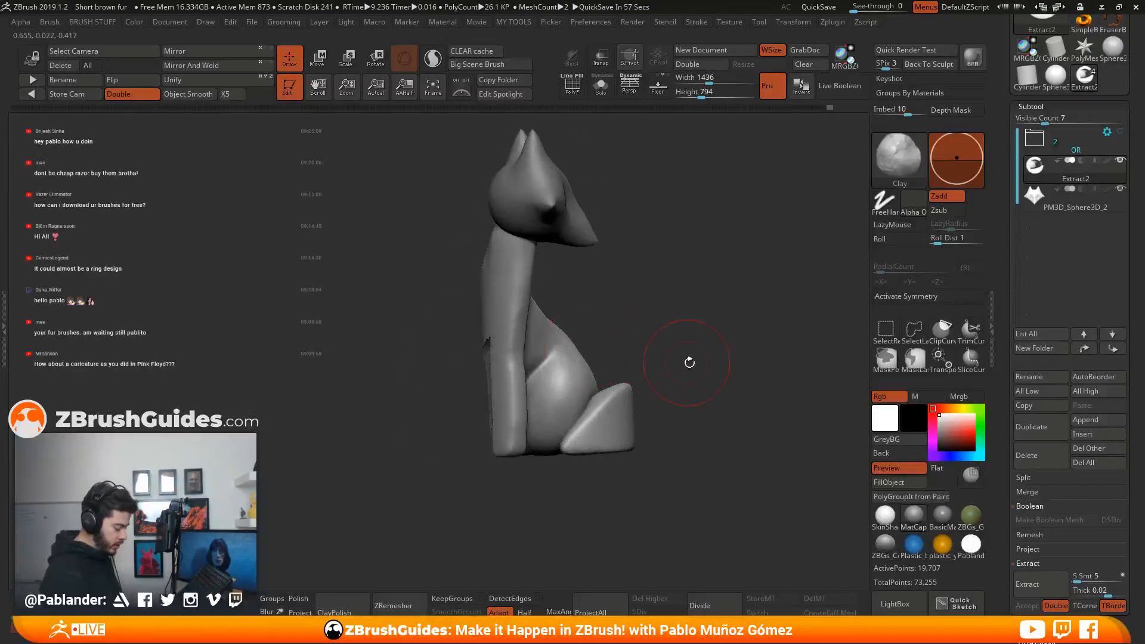
Invert visibility, trim the upper outer corner of the isolated section diagonally with a lasso, and invert back to slant the opening's edge.
{"action": "left_click_drag", "start_coordinate": [689, 361], "coordinate": [592, 353], "text": "alt"}
{"action": "mouse_move", "coordinate": [647, 342]}
{"action": "left_mouse_down"}
{"action": "mouse_move", "coordinate": [608, 338]}
{"action": "mouse_move", "coordinate": [695, 334]}
{"action": "mouse_move", "coordinate": [648, 330]}
{"action": "left_mouse_up"}
{"action": "left_click_drag", "start_coordinate": [578, 355], "coordinate": [655, 351], "text": "alt"}
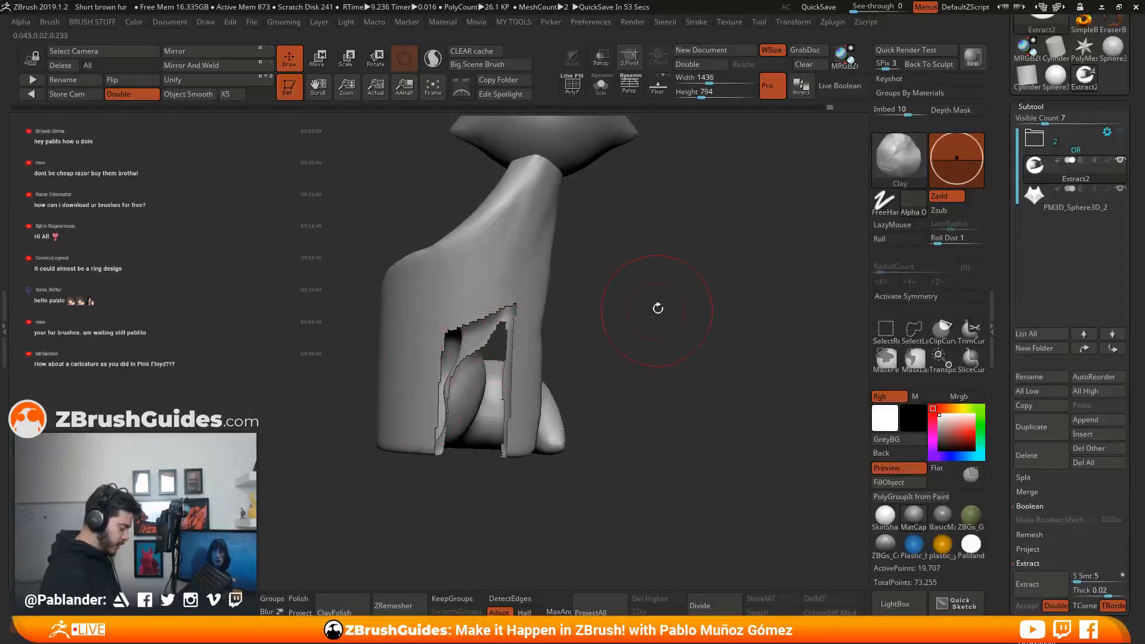
{"action": "left_click", "coordinate": [658, 353], "text": "ctrl+shift"}
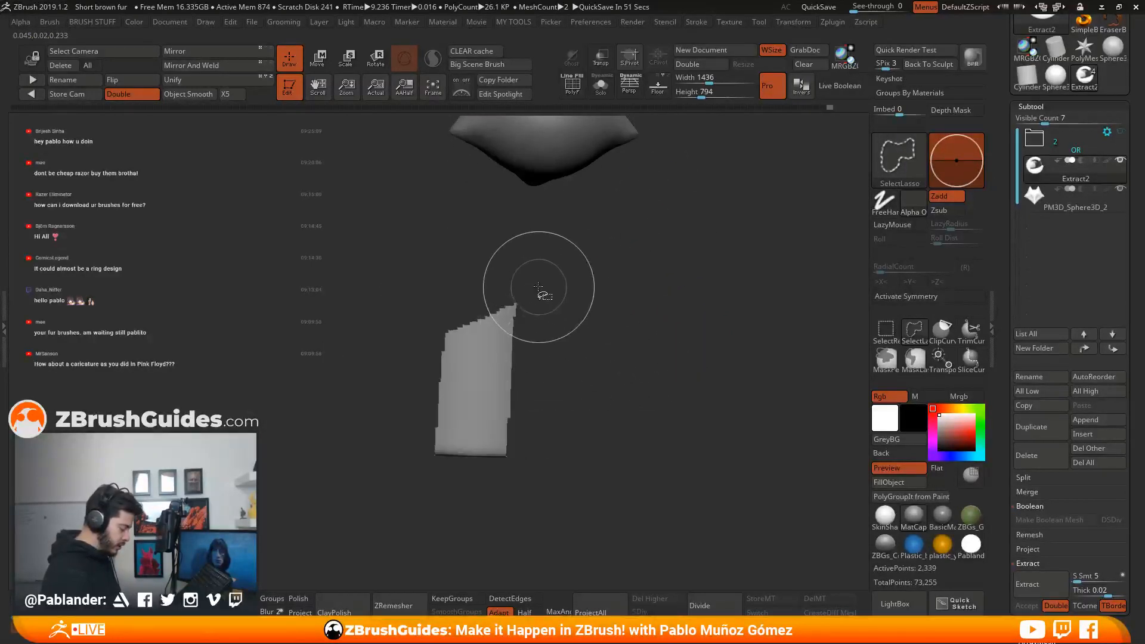
{"action": "mouse_move", "coordinate": [475, 338]}
{"action": "left_mouse_down", "text": "ctrl+shift"}
{"action": "mouse_move", "coordinate": [313, 358]}
{"action": "mouse_move", "coordinate": [513, 215]}
{"action": "left_mouse_up", "text": "ctrl+shift"}
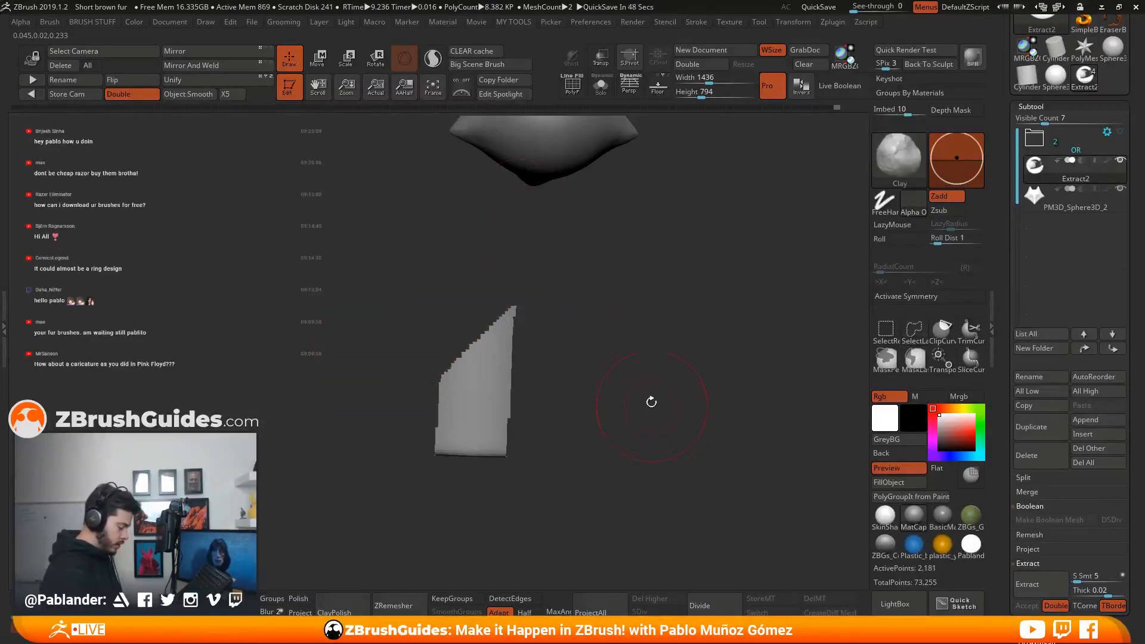
{"action": "left_click", "coordinate": [650, 430], "text": "ctrl+shift"}
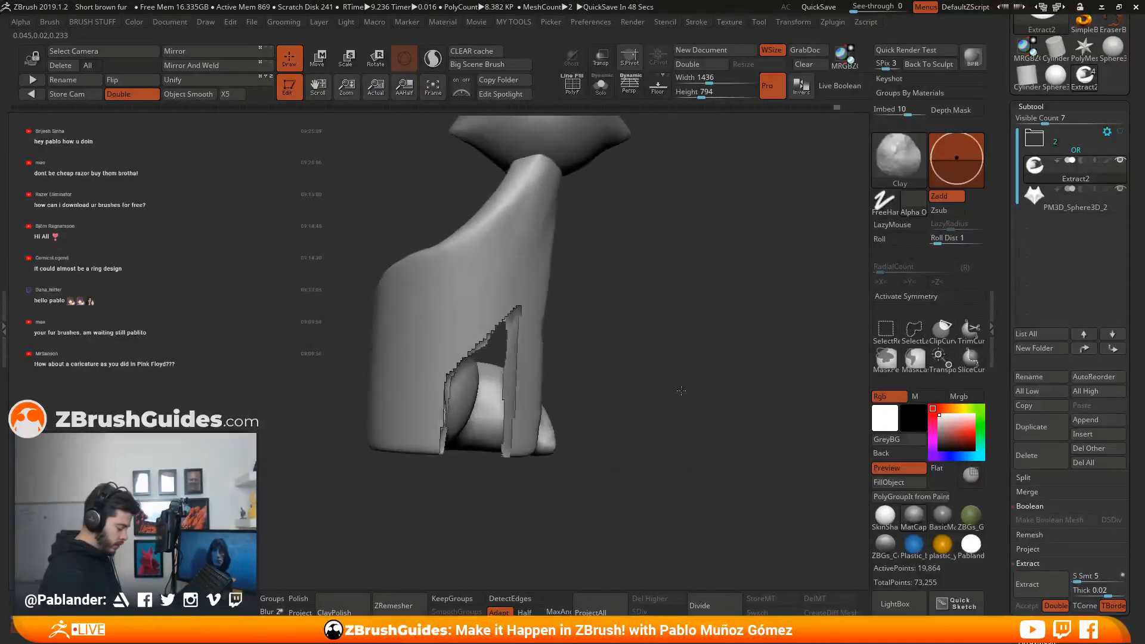
{"action": "left_click_drag", "start_coordinate": [690, 411], "coordinate": [555, 459]}
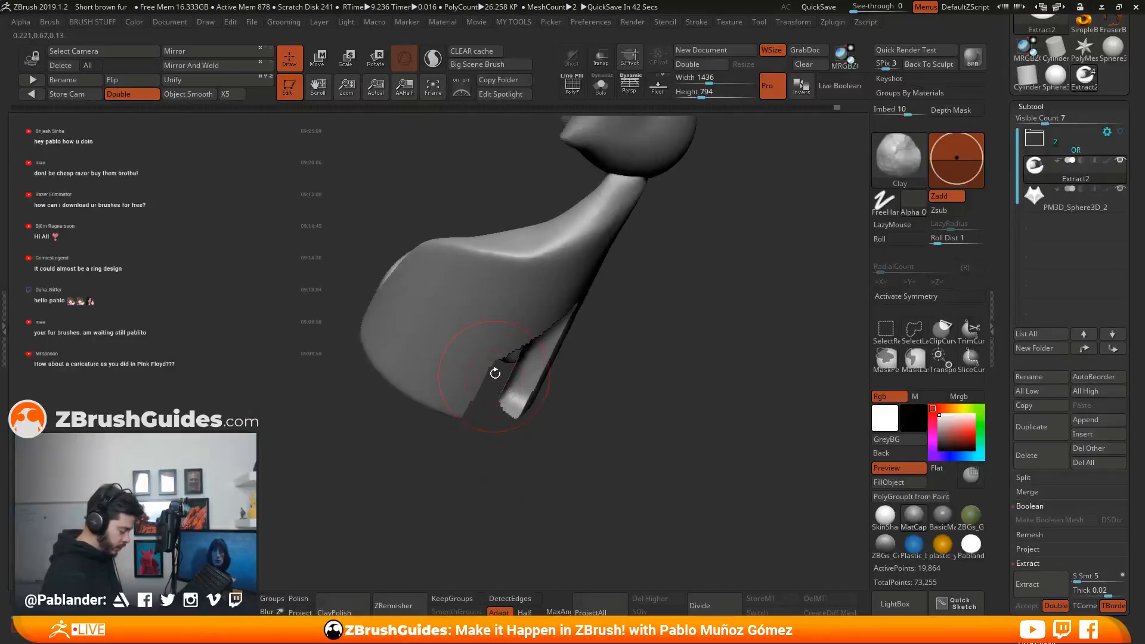
Hide the polygons at the foot of the opening's haunch-side edge with lasso selections from below.
{"action": "key", "text": "ctrl+shift"}
{"action": "left_click_drag", "start_coordinate": [464, 480], "coordinate": [493, 476], "text": "ctrl+alt+shift"}
{"action": "mouse_move", "coordinate": [667, 442]}
{"action": "left_mouse_down"}
{"action": "mouse_move", "coordinate": [702, 402]}
{"action": "mouse_move", "coordinate": [670, 429]}
{"action": "mouse_move", "coordinate": [677, 440]}
{"action": "left_mouse_up"}
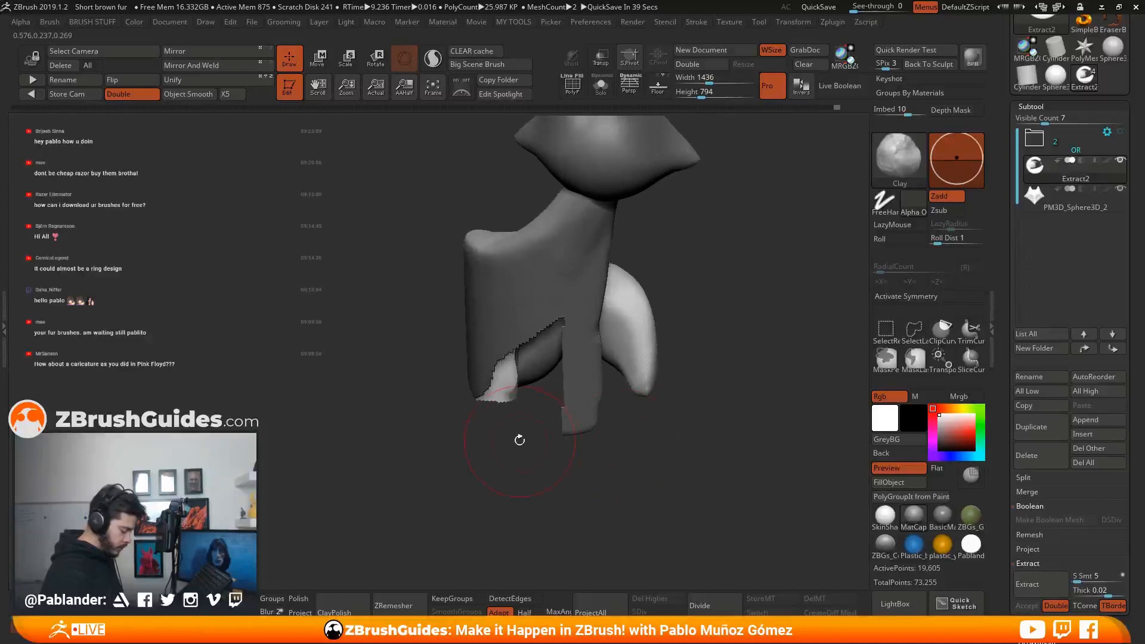
{"action": "left_click_drag", "start_coordinate": [519, 439], "coordinate": [532, 444]}
{"action": "key", "text": "ctrl+shift"}
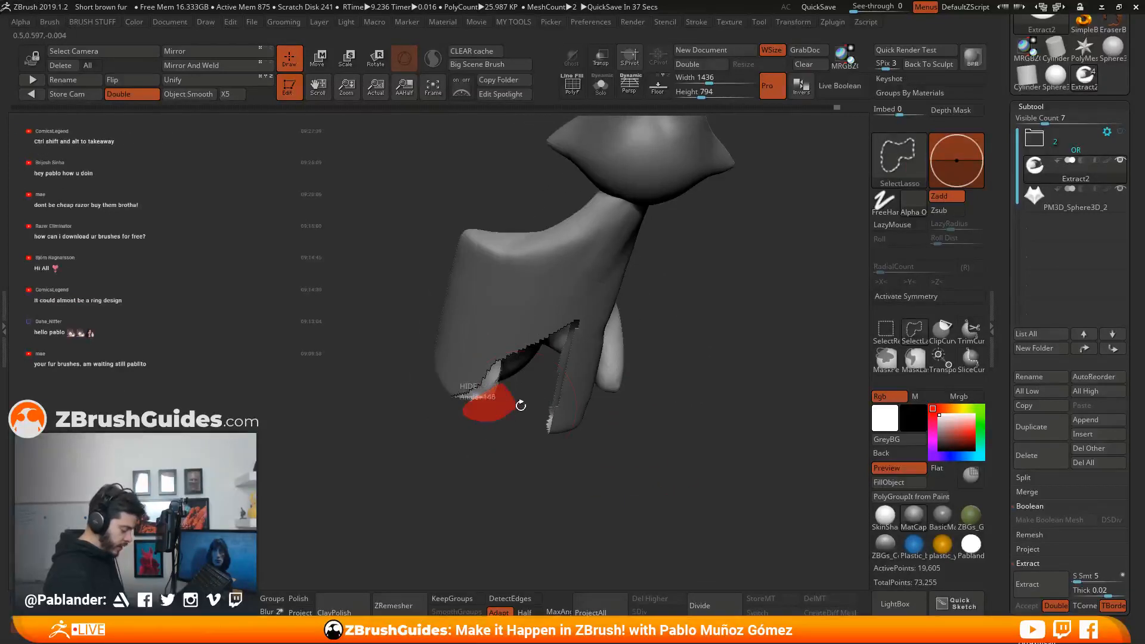
{"action": "left_click_drag", "start_coordinate": [520, 405], "coordinate": [519, 410], "text": "ctrl+alt+shift"}
{"action": "mouse_move", "coordinate": [531, 462]}
{"action": "left_mouse_down"}
{"action": "mouse_move", "coordinate": [655, 455]}
{"action": "mouse_move", "coordinate": [704, 394]}
{"action": "mouse_move", "coordinate": [676, 389]}
{"action": "mouse_move", "coordinate": [567, 217]}
{"action": "mouse_move", "coordinate": [615, 265]}
{"action": "left_mouse_up"}
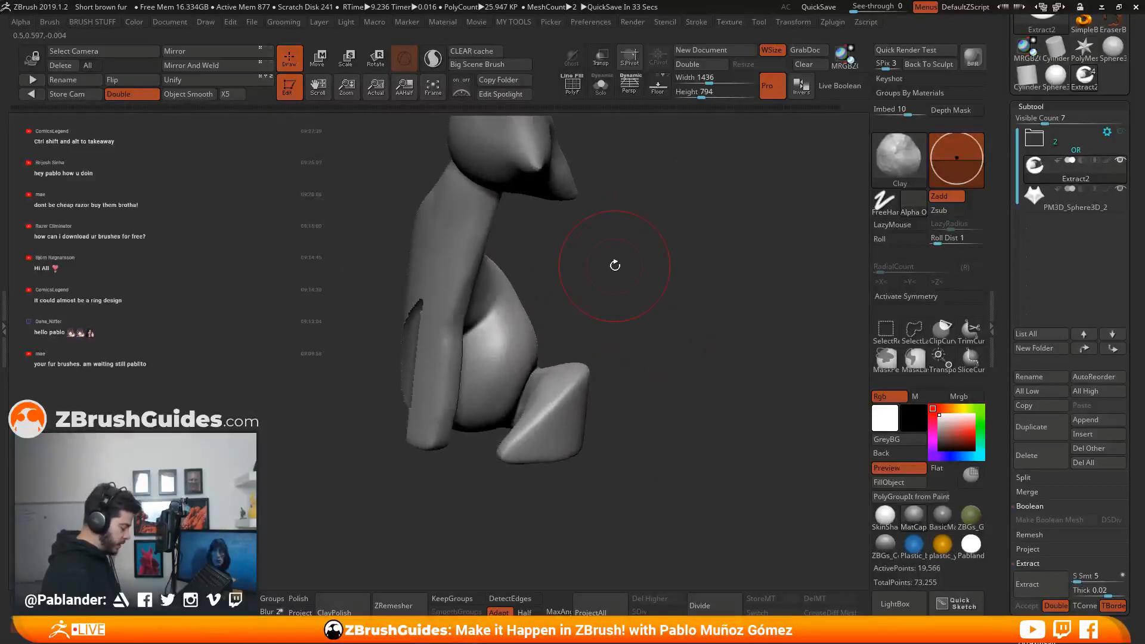
{"action": "mouse_move", "coordinate": [652, 298]}
{"action": "left_mouse_down"}
{"action": "mouse_move", "coordinate": [609, 271]}
{"action": "mouse_move", "coordinate": [619, 268]}
{"action": "mouse_move", "coordinate": [624, 309]}
{"action": "mouse_move", "coordinate": [710, 323]}
{"action": "mouse_move", "coordinate": [597, 334]}
{"action": "mouse_move", "coordinate": [694, 341]}
{"action": "left_mouse_up"}
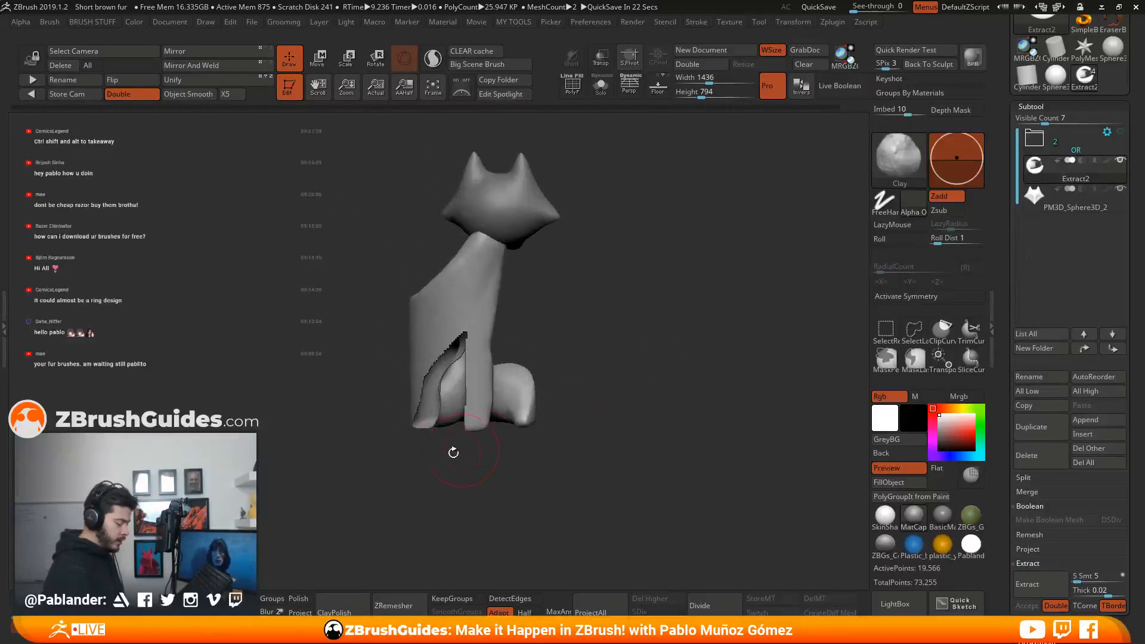
{"action": "left_click_drag", "start_coordinate": [711, 431], "coordinate": [638, 420]}
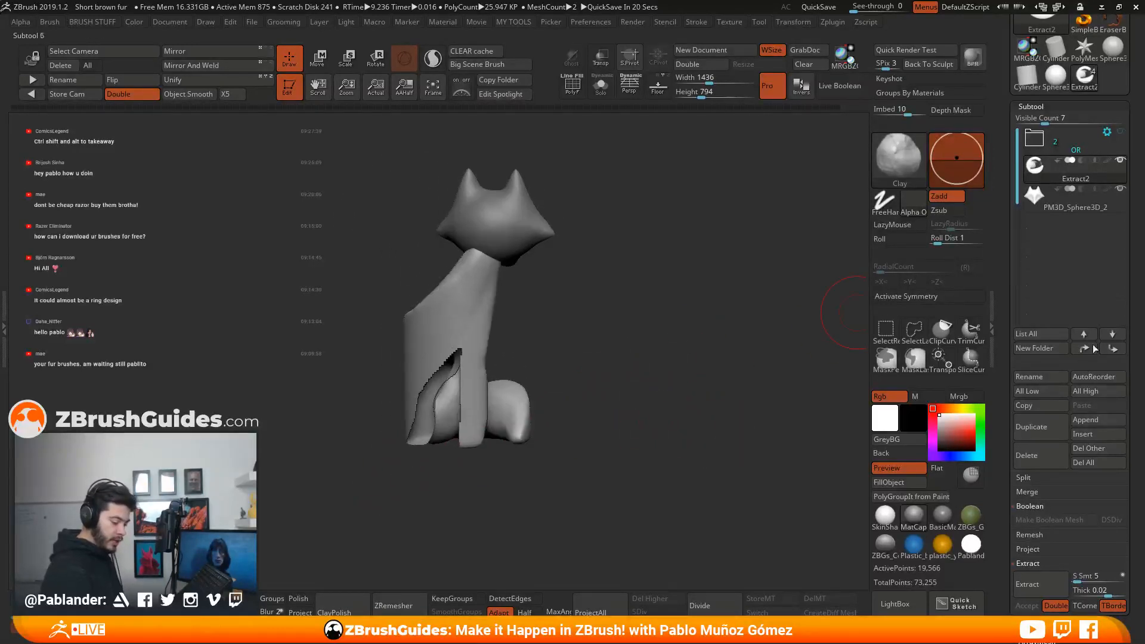
Duplicate the body subtool and select the copy.
{"action": "left_click", "coordinate": [1047, 429]}
{"action": "mouse_move", "coordinate": [1072, 176]}
{"action": "left_mouse_down"}
{"action": "mouse_move", "coordinate": [1084, 145]}
{"action": "mouse_move", "coordinate": [1074, 176]}
{"action": "left_mouse_up"}
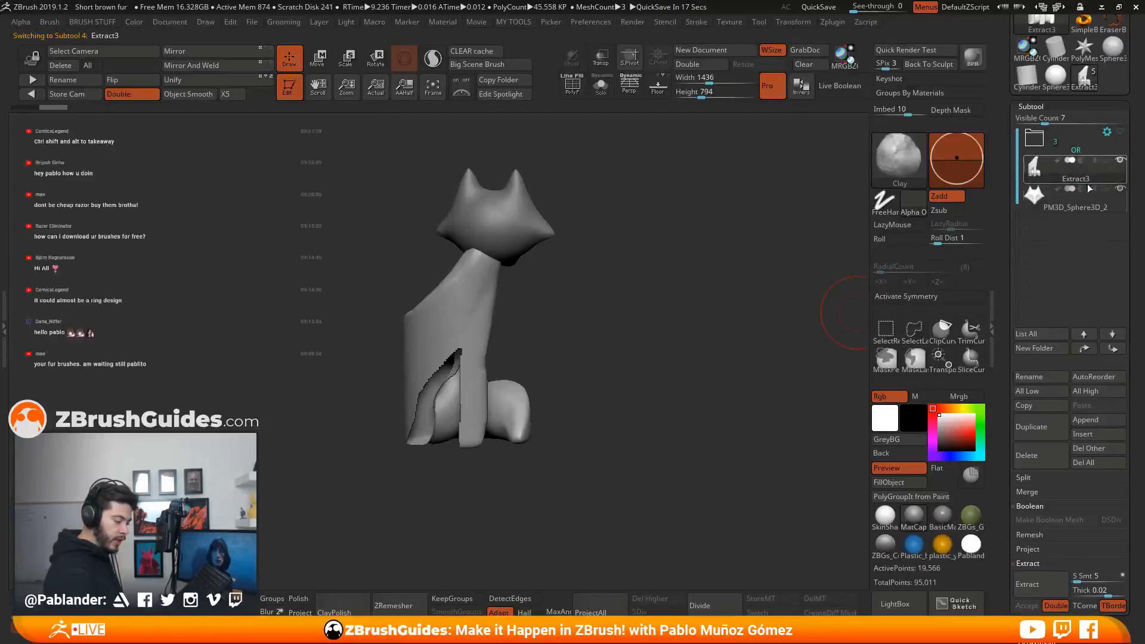
{"action": "left_click_drag", "start_coordinate": [738, 281], "coordinate": [632, 354]}
{"action": "left_click_drag", "start_coordinate": [602, 412], "coordinate": [649, 395]}
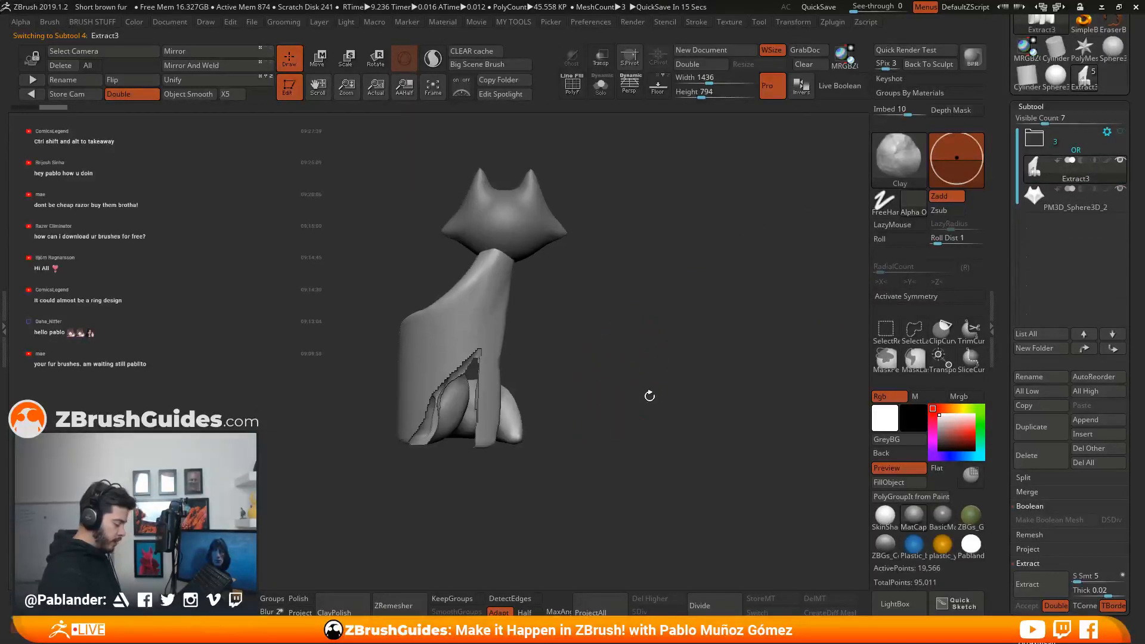
Show the polyframe on the duplicated body and delete its hidden polygons.
{"action": "left_click", "coordinate": [571, 88]}
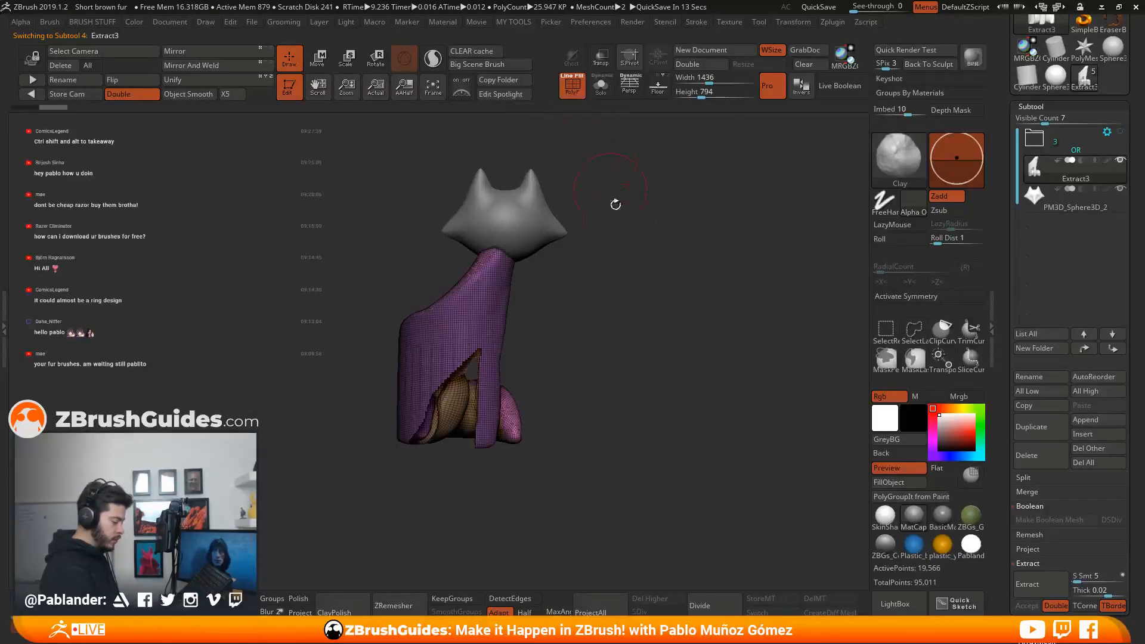
{"action": "left_click_drag", "start_coordinate": [614, 202], "coordinate": [681, 339], "text": "alt"}
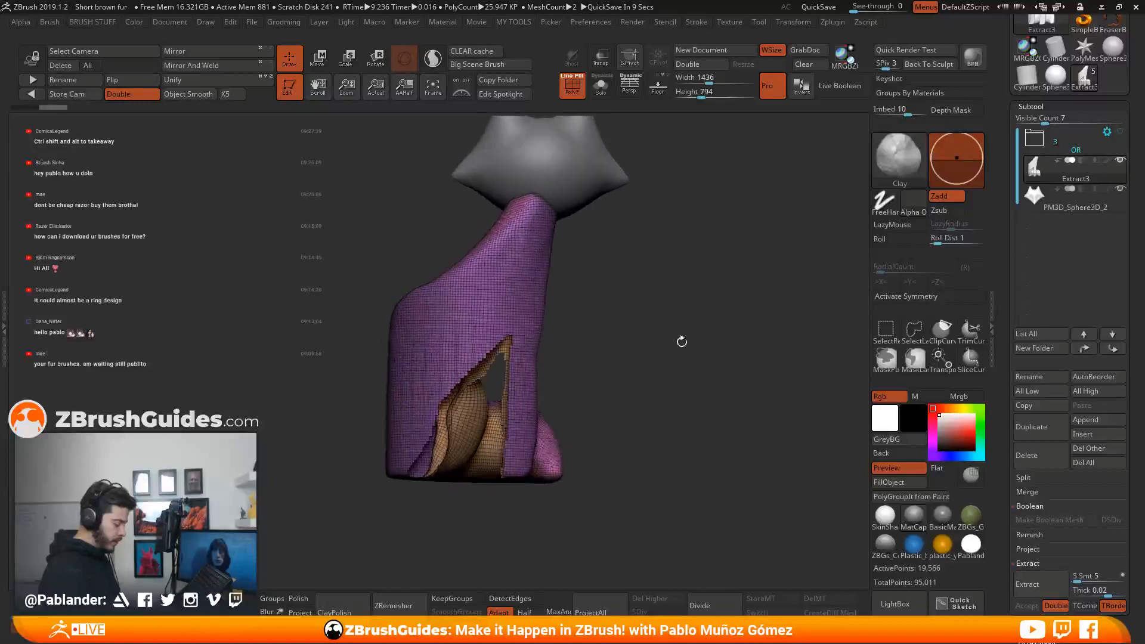
{"action": "key", "text": "space"}
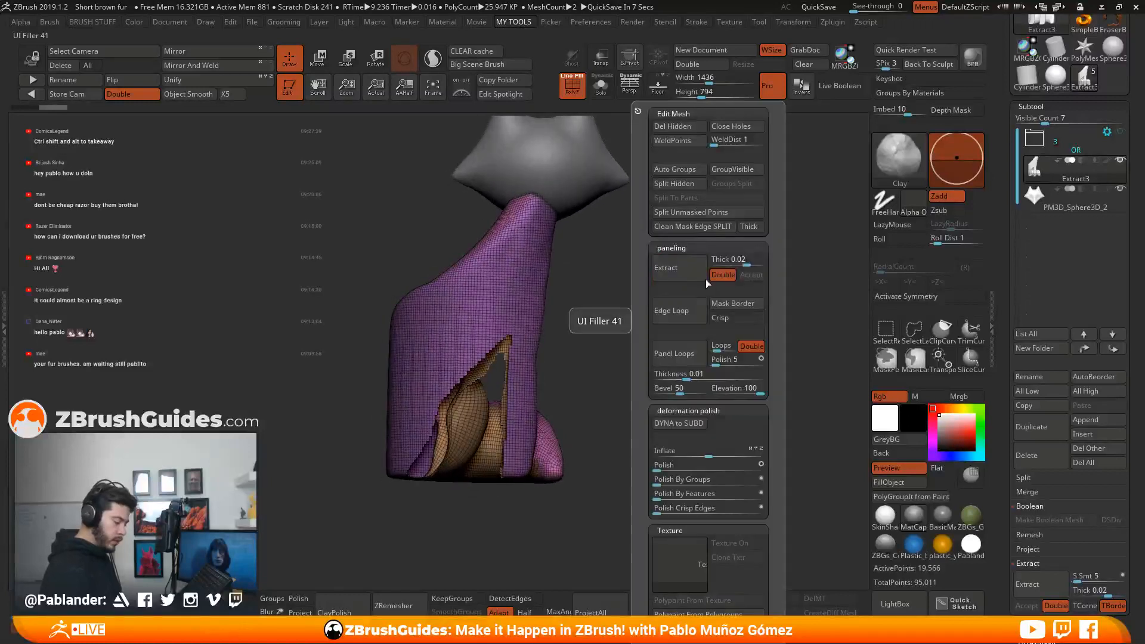
{"action": "left_click", "coordinate": [682, 127]}
Try remeshing the duplicated body with DynaMesh to close the cut edges of the opening, and undo the remesh.
{"action": "mouse_move", "coordinate": [635, 353]}
{"action": "left_mouse_down"}
{"action": "mouse_move", "coordinate": [634, 365]}
{"action": "mouse_move", "coordinate": [635, 341]}
{"action": "mouse_move", "coordinate": [634, 352]}
{"action": "mouse_move", "coordinate": [553, 355]}
{"action": "left_mouse_up"}
{"action": "left_click_drag", "start_coordinate": [657, 358], "coordinate": [644, 361]}
{"action": "mouse_move", "coordinate": [647, 294]}
{"action": "left_mouse_down", "text": "ctrl"}
{"action": "mouse_move", "coordinate": [668, 413]}
{"action": "mouse_move", "coordinate": [654, 459]}
{"action": "left_mouse_up", "text": "ctrl"}
{"action": "left_click_drag", "start_coordinate": [628, 391], "coordinate": [642, 359]}
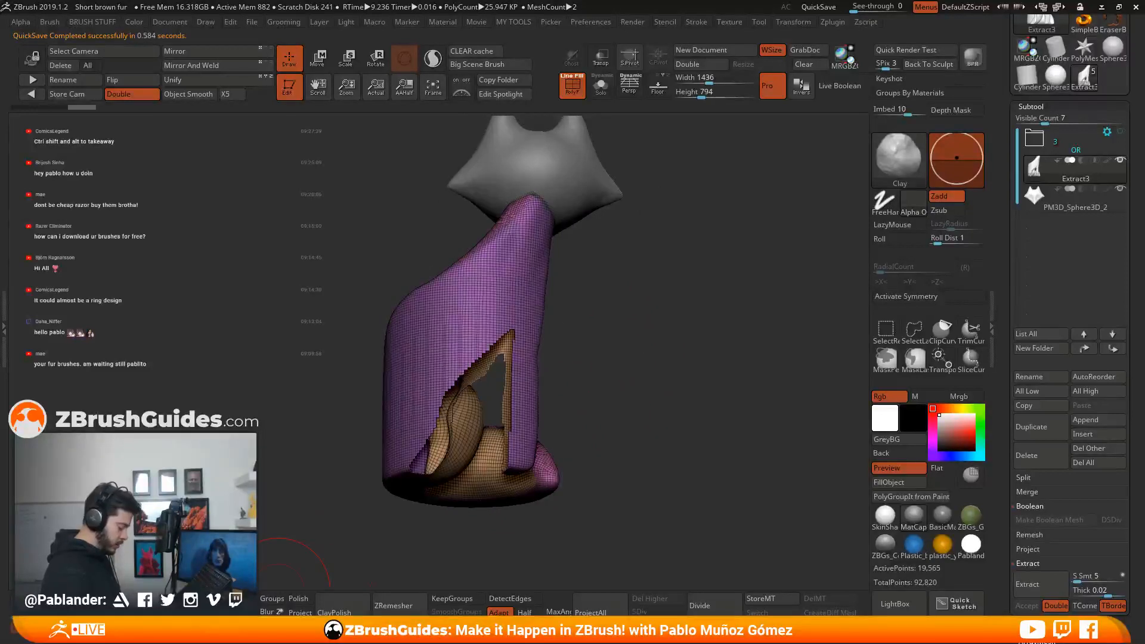
{"action": "key", "text": "ctrl+z"}
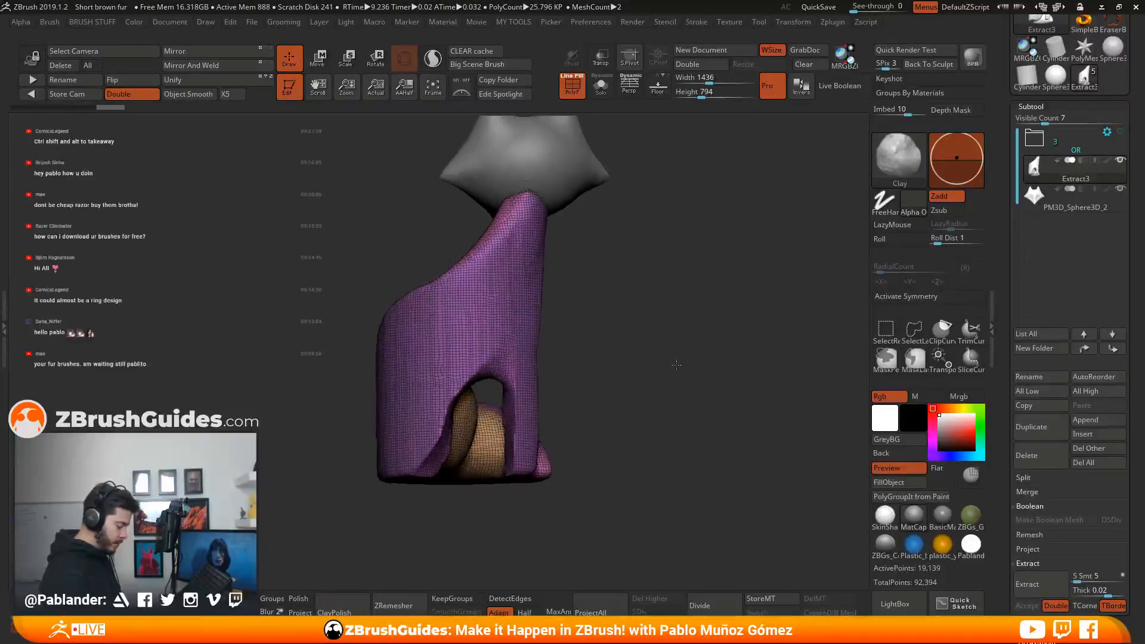
{"action": "left_click_drag", "start_coordinate": [645, 363], "coordinate": [516, 390]}
{"action": "left_click_drag", "start_coordinate": [593, 354], "coordinate": [664, 364], "text": "alt"}
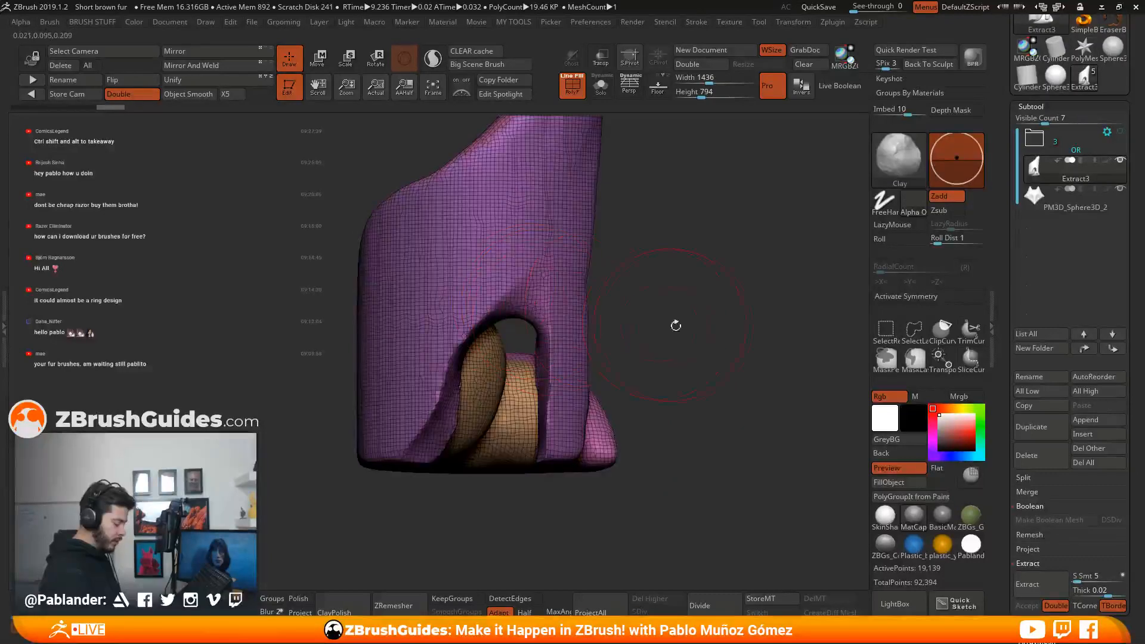
{"action": "left_click_drag", "start_coordinate": [675, 326], "coordinate": [560, 312]}
{"action": "left_click_drag", "start_coordinate": [656, 293], "coordinate": [521, 274]}
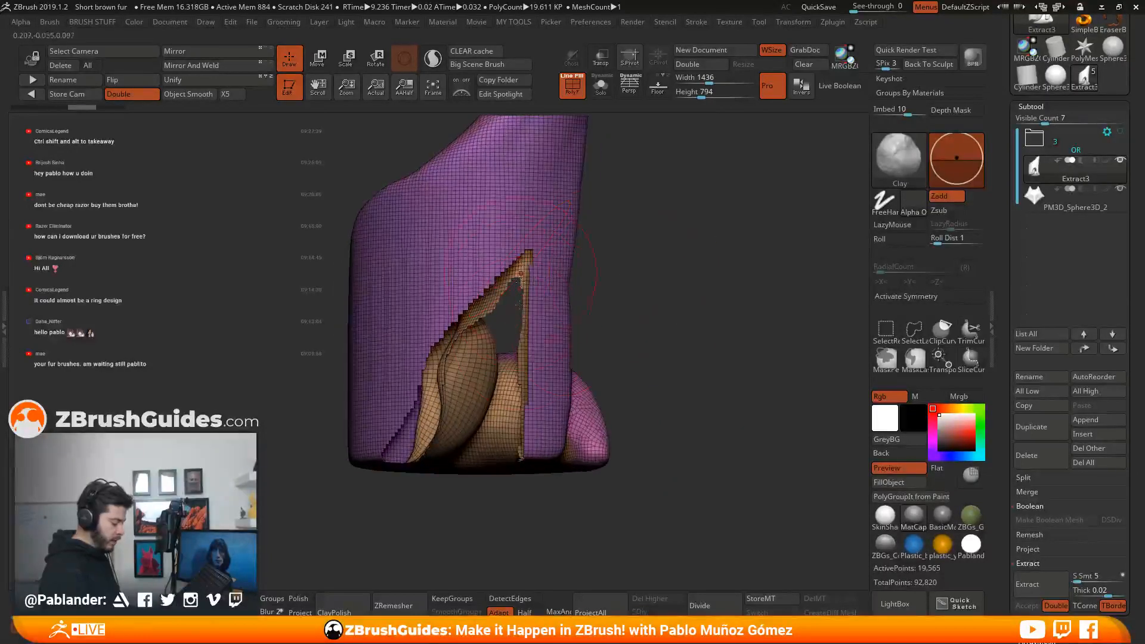
Try closing the gap between the inner and outer walls around the opening with Close Holes and inspect the filled edges.
{"action": "left_click_drag", "start_coordinate": [663, 317], "coordinate": [674, 387]}
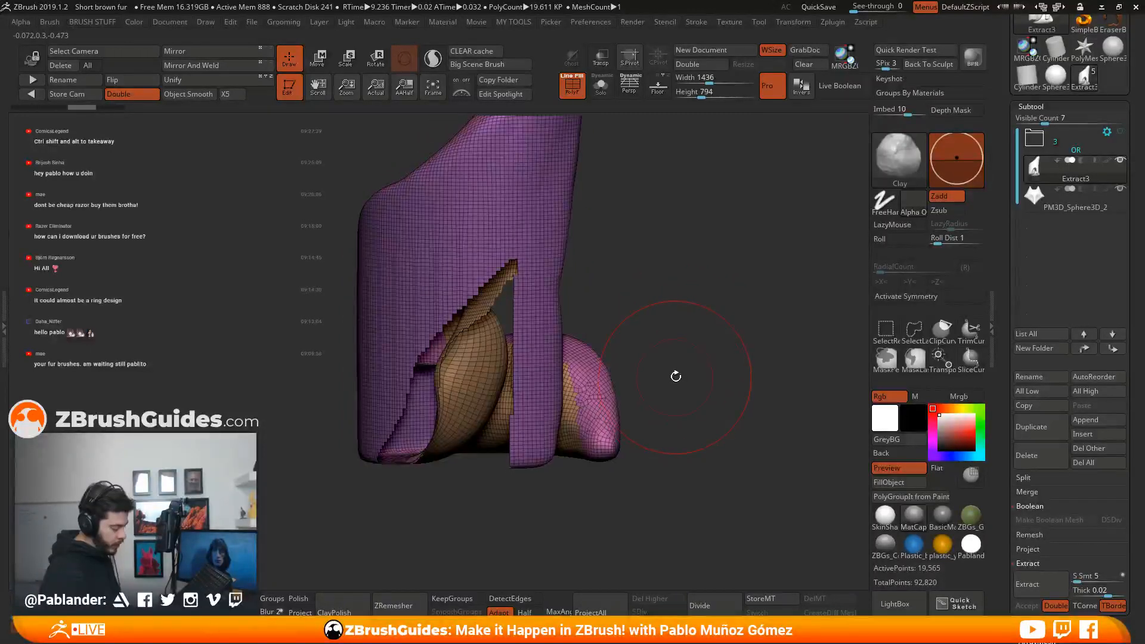
{"action": "left_click_drag", "start_coordinate": [679, 373], "coordinate": [690, 323]}
{"action": "key", "text": "space"}
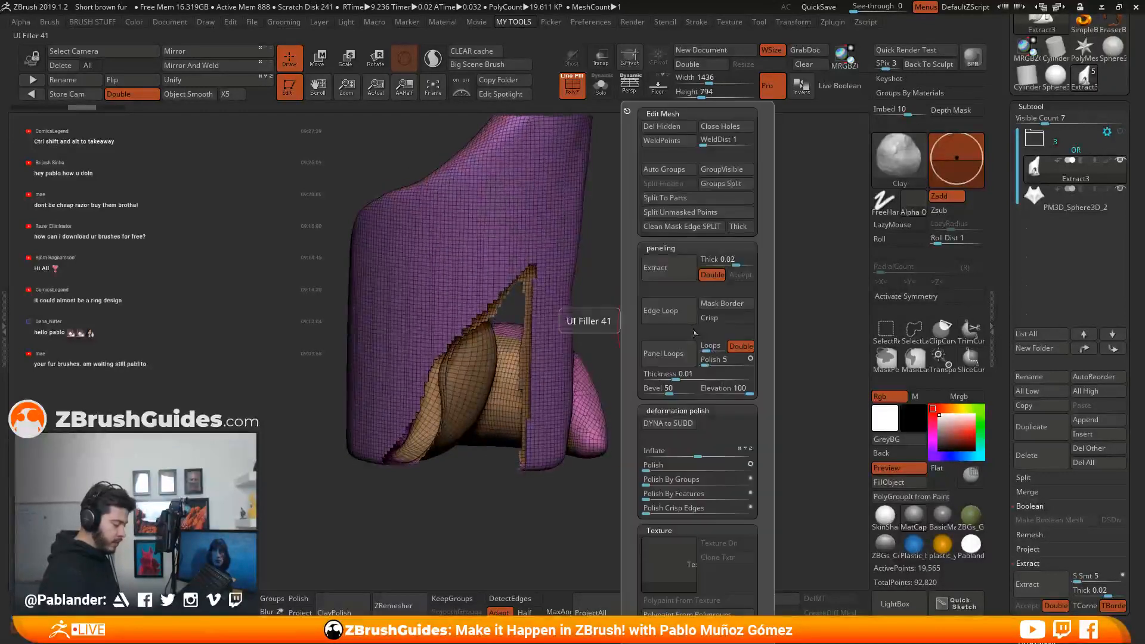
{"action": "left_click", "coordinate": [725, 127]}
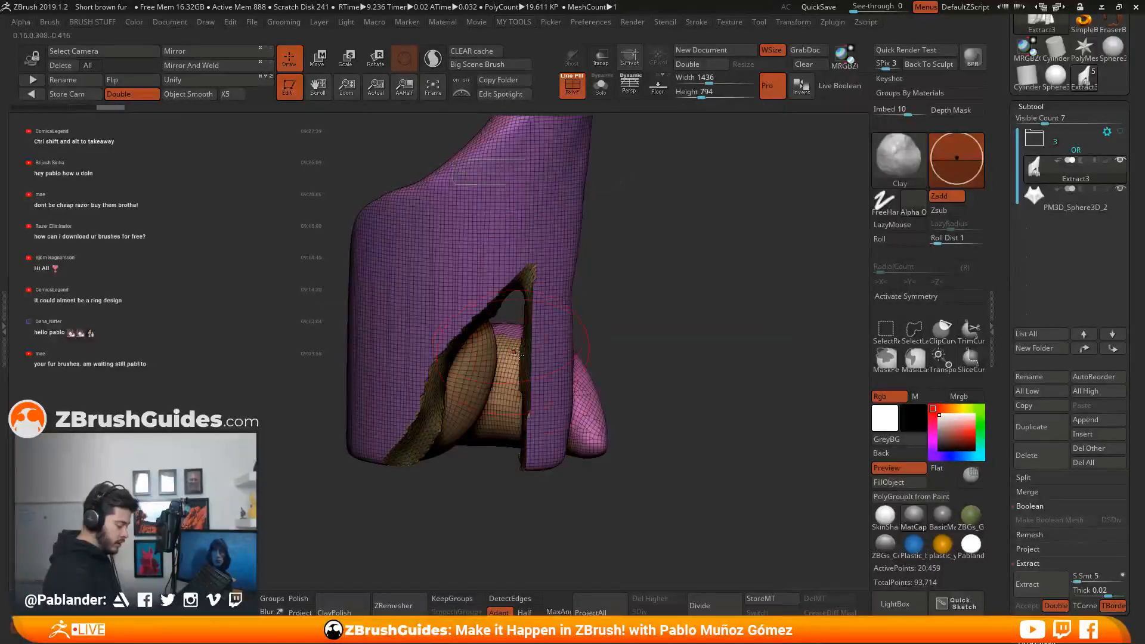
{"action": "left_click_drag", "start_coordinate": [727, 127], "coordinate": [651, 314]}
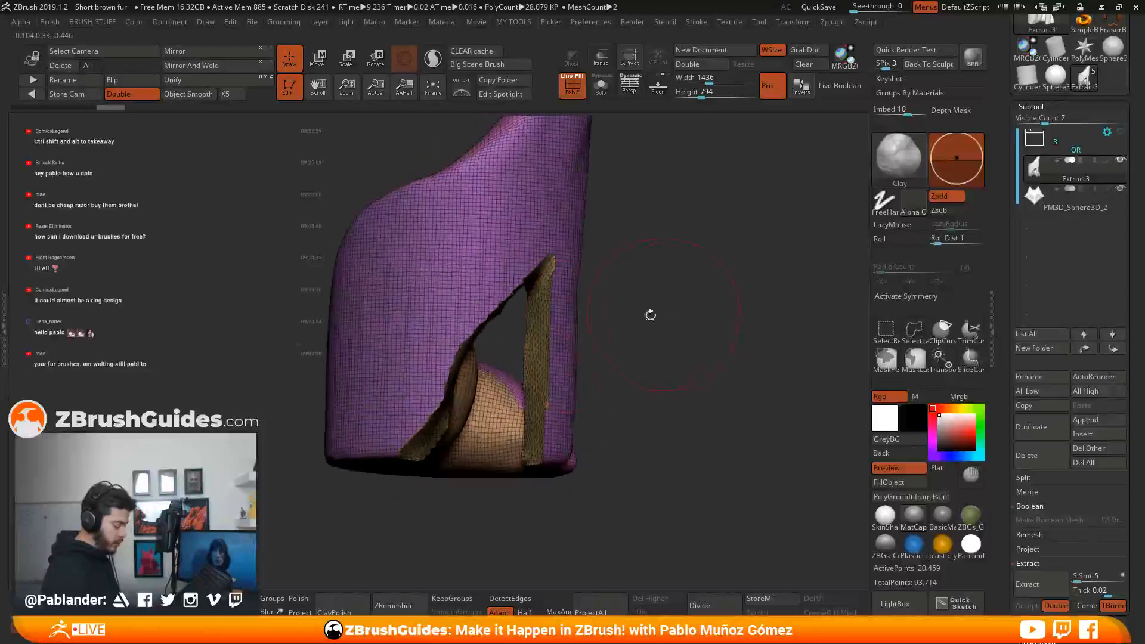
{"action": "left_click_drag", "start_coordinate": [580, 271], "coordinate": [542, 256]}
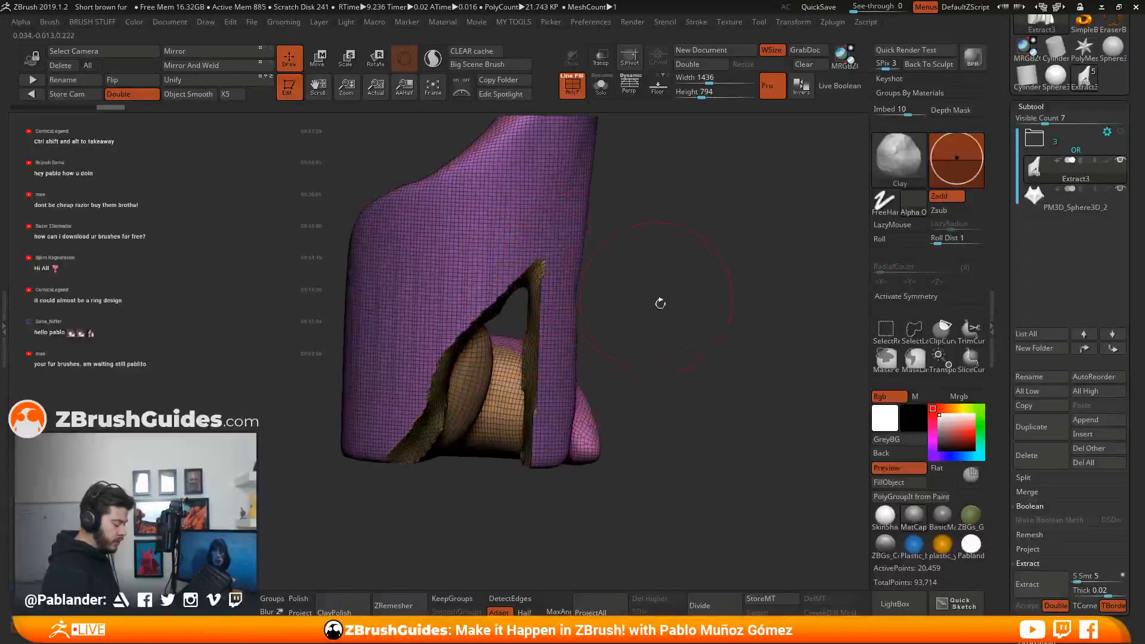
{"action": "left_click_drag", "start_coordinate": [660, 303], "coordinate": [674, 301]}
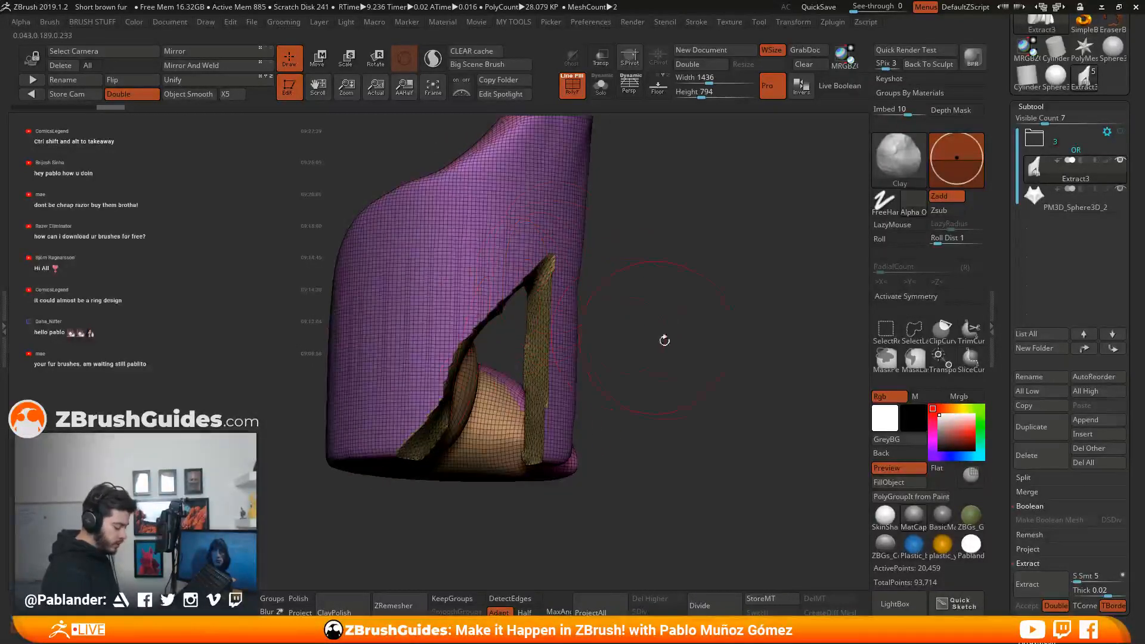
{"action": "left_click_drag", "start_coordinate": [664, 341], "coordinate": [524, 383]}
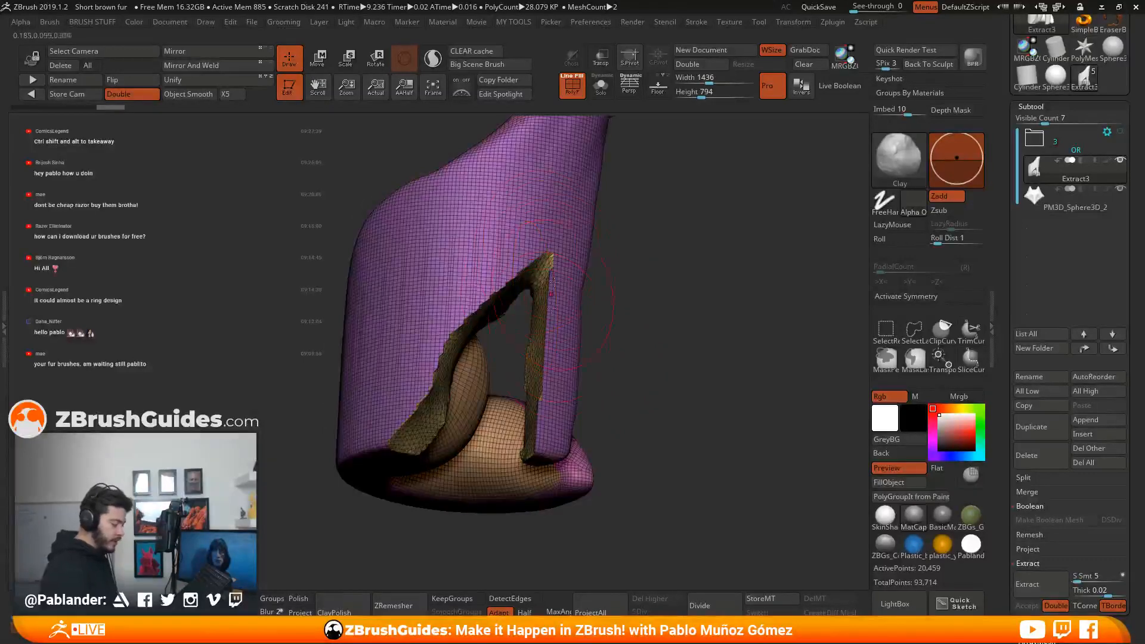
{"action": "left_click_drag", "start_coordinate": [612, 311], "coordinate": [638, 318]}
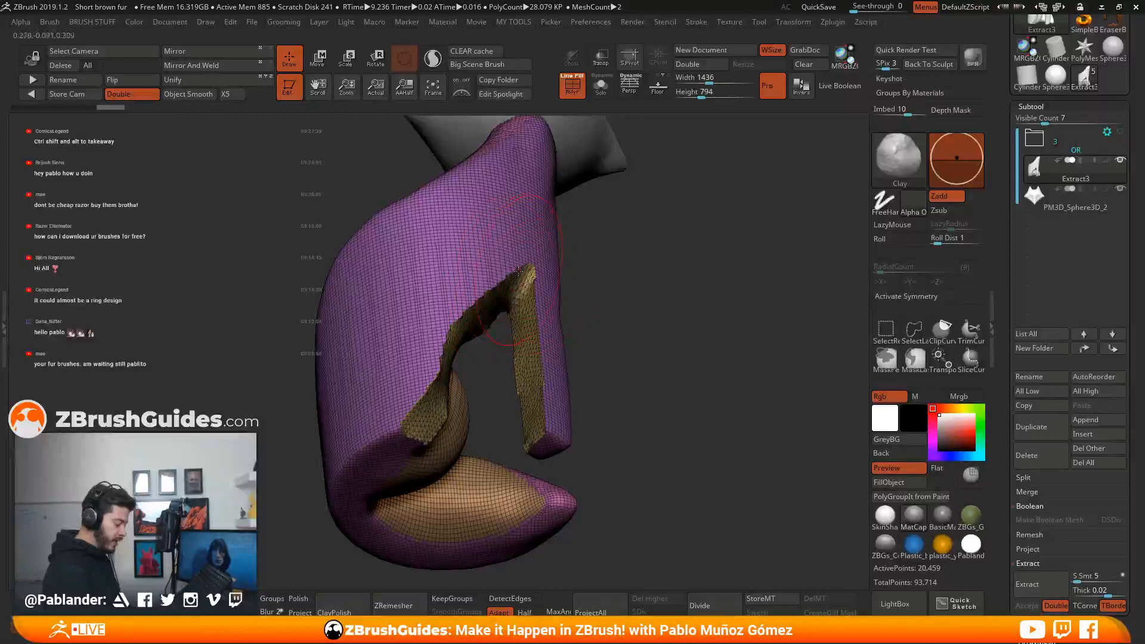
{"action": "left_click_drag", "start_coordinate": [603, 265], "coordinate": [658, 369]}
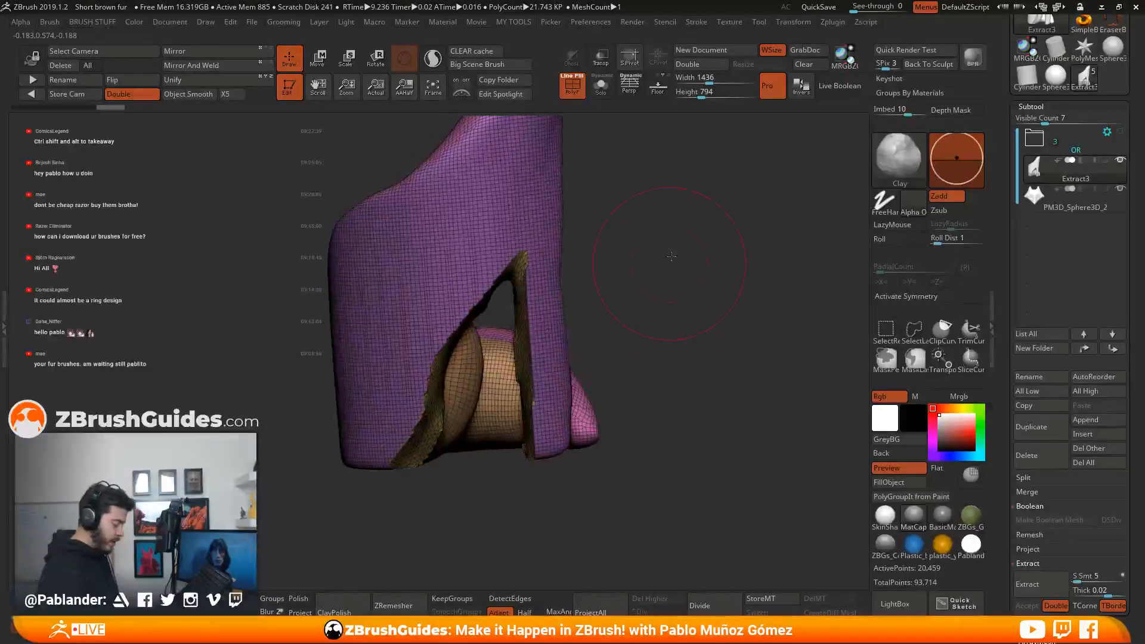
{"action": "left_click_drag", "start_coordinate": [672, 256], "coordinate": [680, 359]}
Undo the hole closing around the opening in the duplicated body.
{"action": "key", "text": "ctrl+z"}
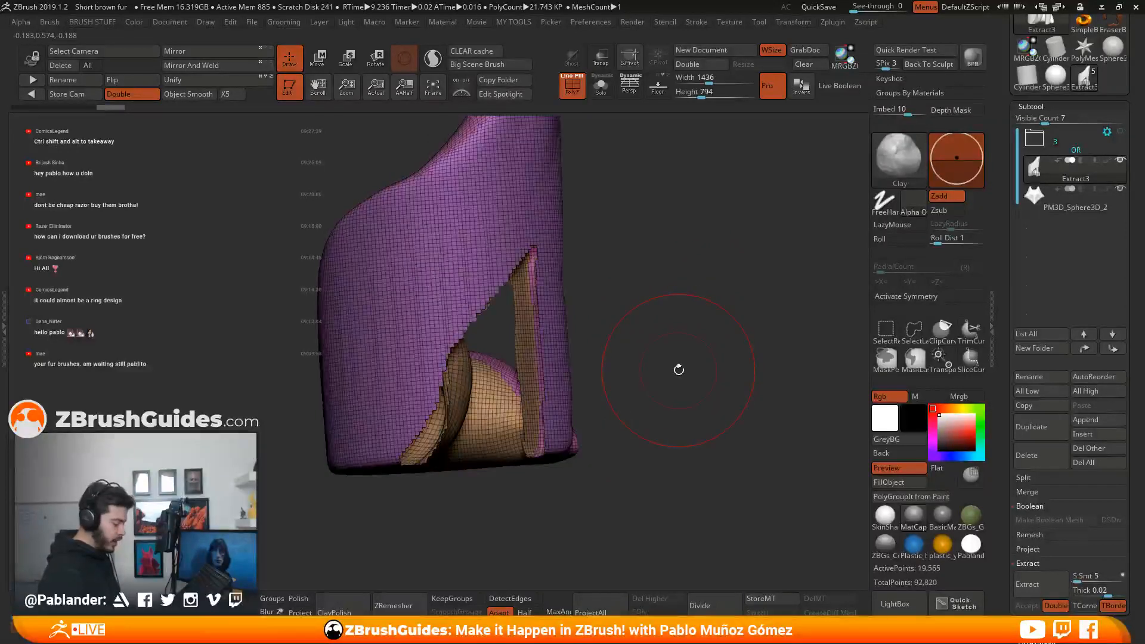
{"action": "key", "text": "ctrl+z"}
{"action": "left_click_drag", "start_coordinate": [678, 368], "coordinate": [664, 332]}
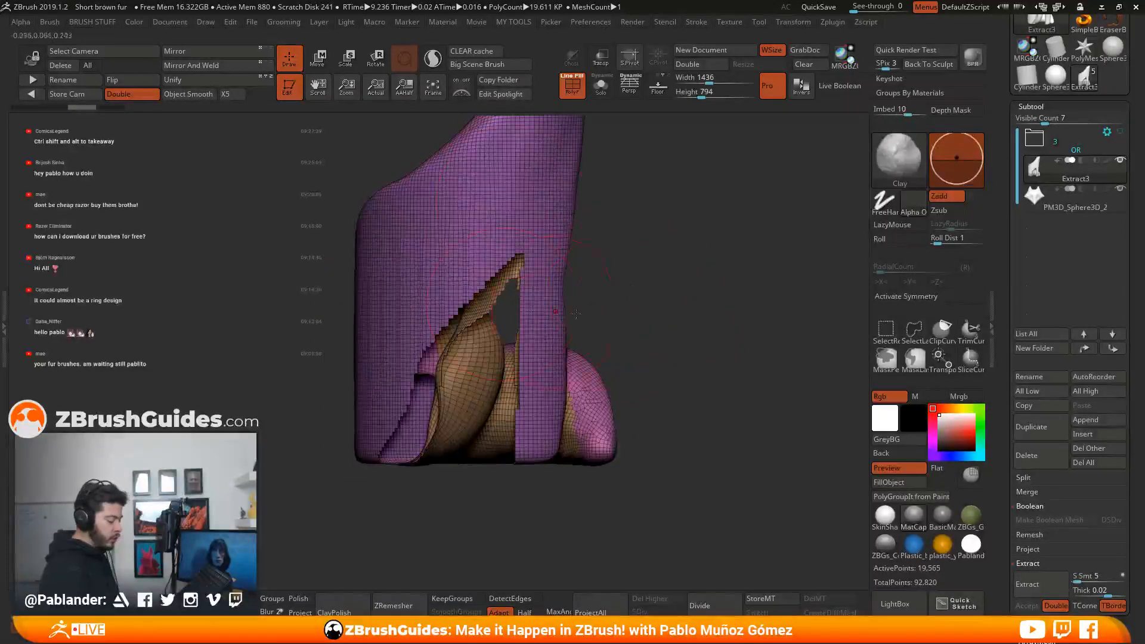
{"action": "left_click_drag", "start_coordinate": [576, 313], "coordinate": [662, 327]}
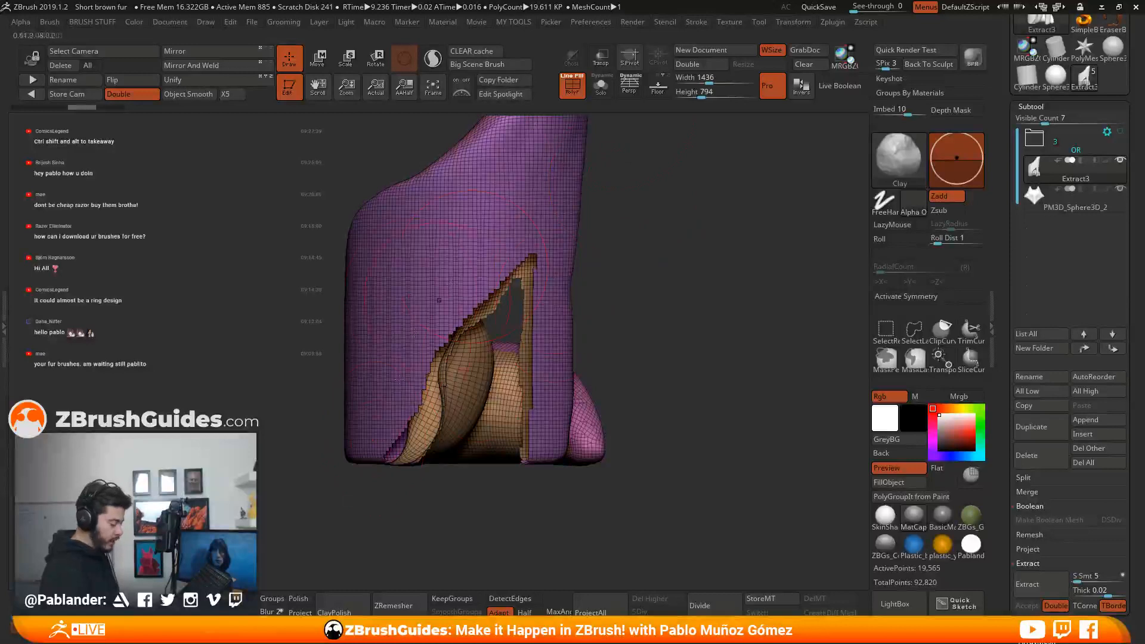
{"action": "left_click_drag", "start_coordinate": [658, 326], "coordinate": [659, 334]}
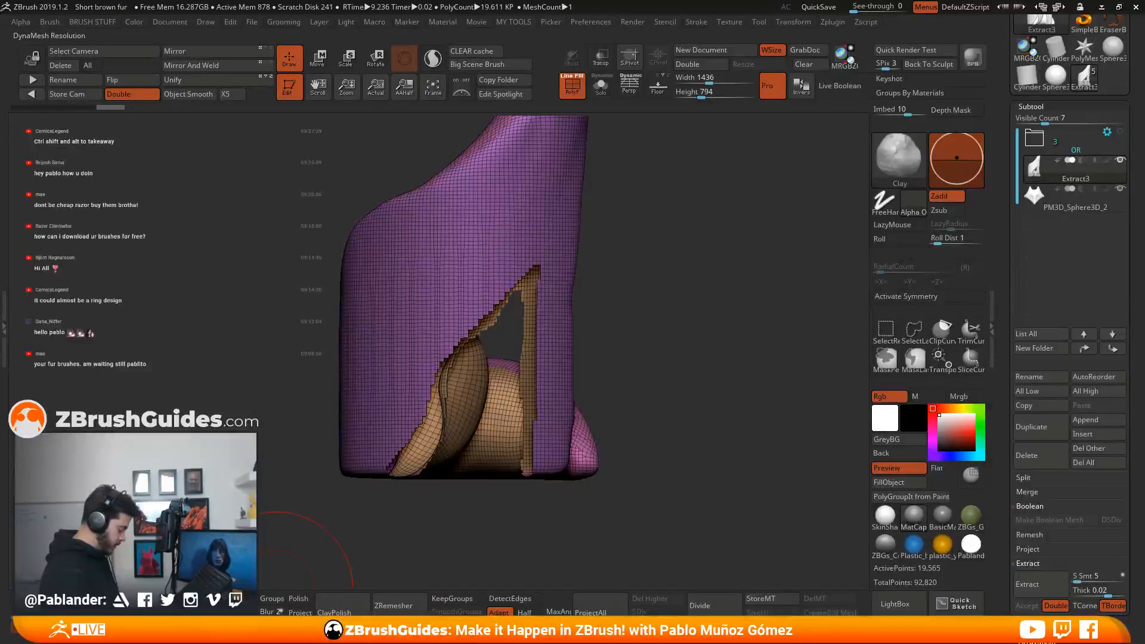
Try a high-density DynaMesh remesh of the duplicated body while the opening is still unfilled, and undo it.
{"action": "left_click_drag", "start_coordinate": [657, 248], "coordinate": [669, 337], "text": "ctrl"}
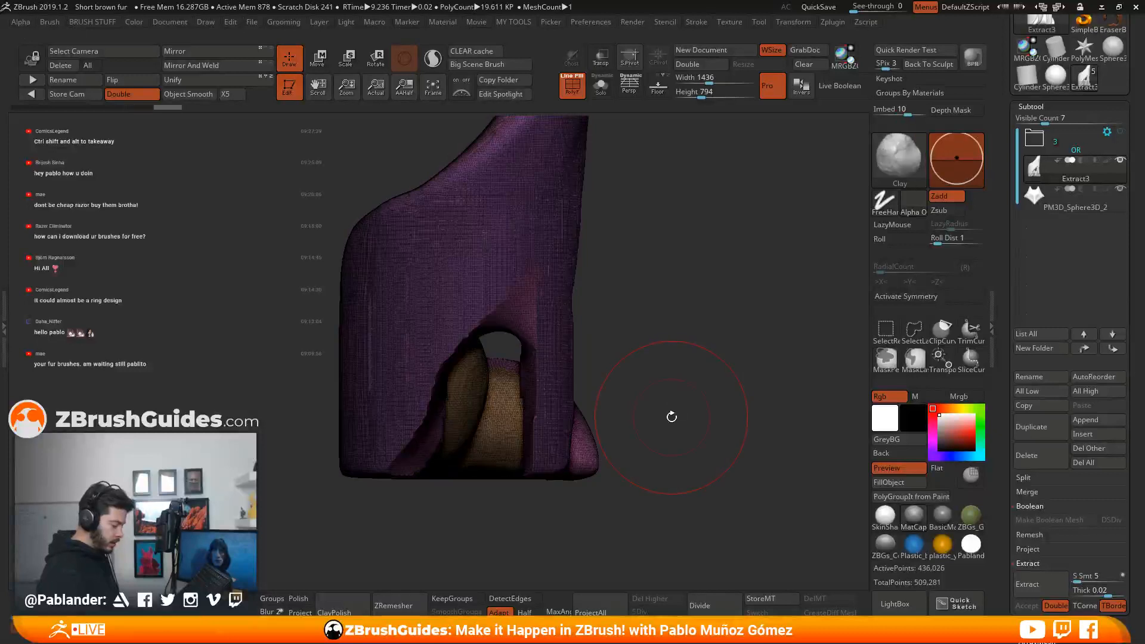
{"action": "left_click_drag", "start_coordinate": [672, 415], "coordinate": [690, 344]}
{"action": "key", "text": "ctrl+z"}
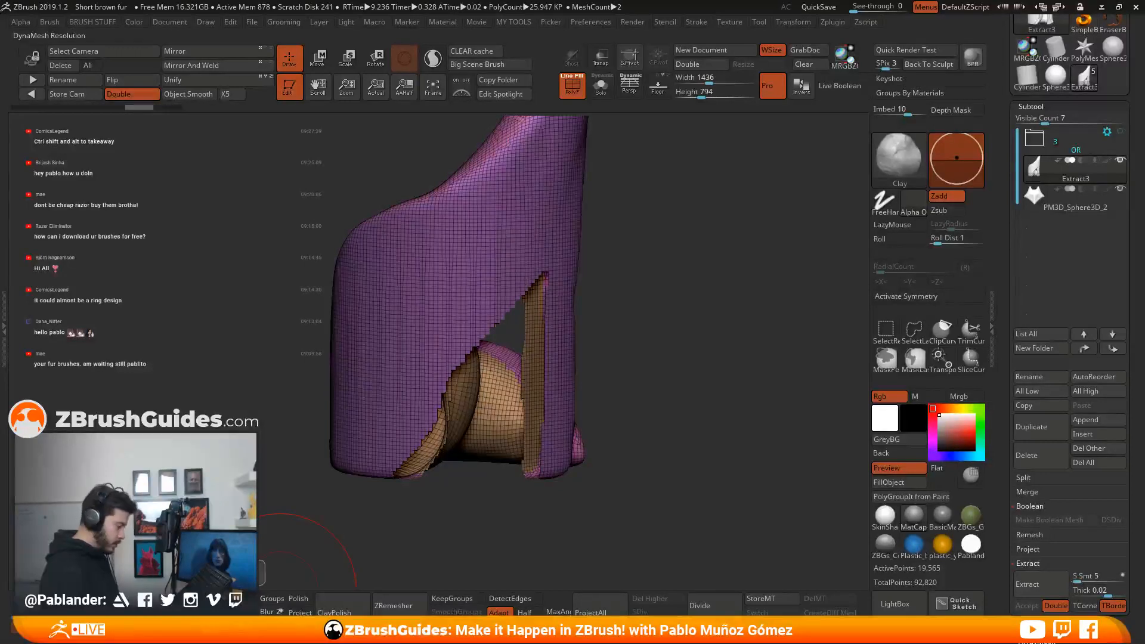
Fill the gap between the walls around the opening with Close Holes and remesh the body with DynaMesh.
{"action": "key", "text": "shift+space"}
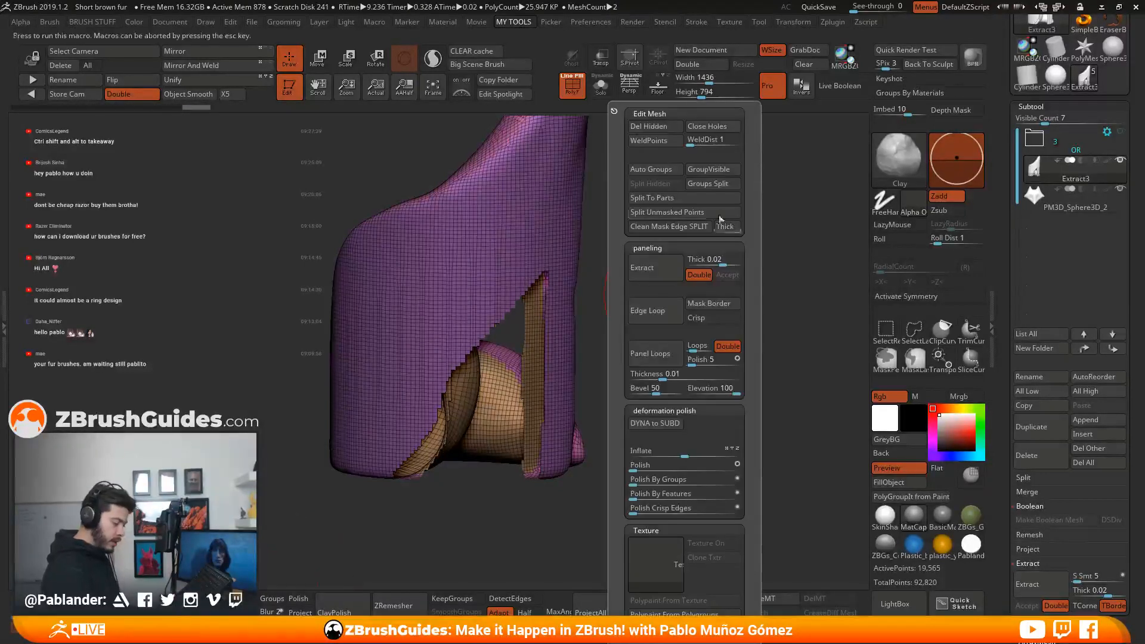
{"action": "left_click", "coordinate": [721, 129]}
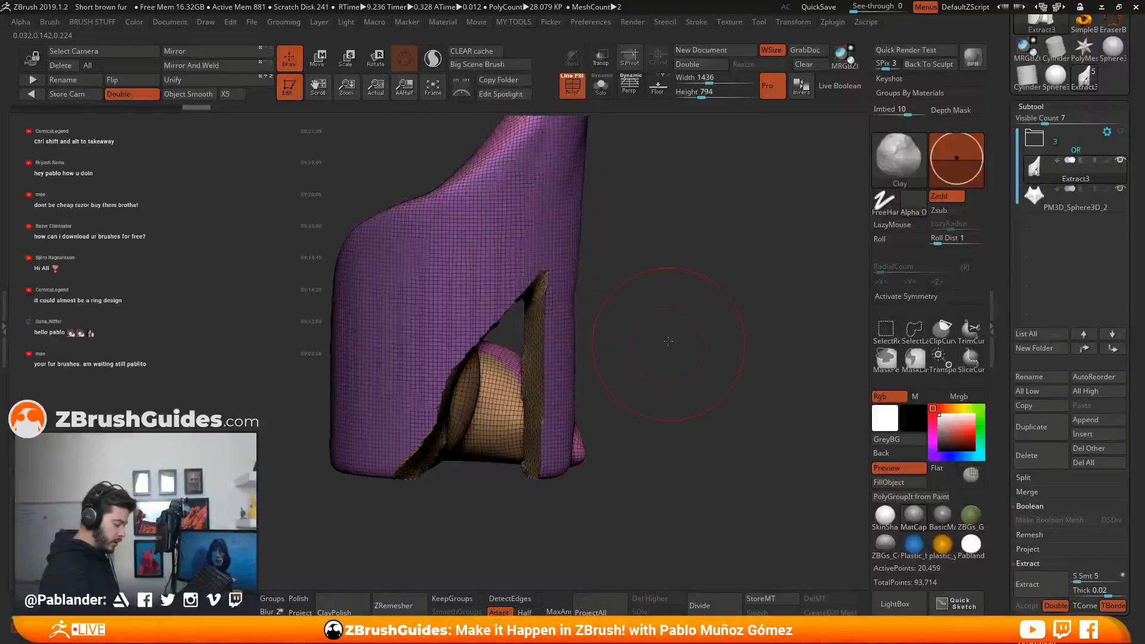
{"action": "left_click_drag", "start_coordinate": [641, 307], "coordinate": [625, 314]}
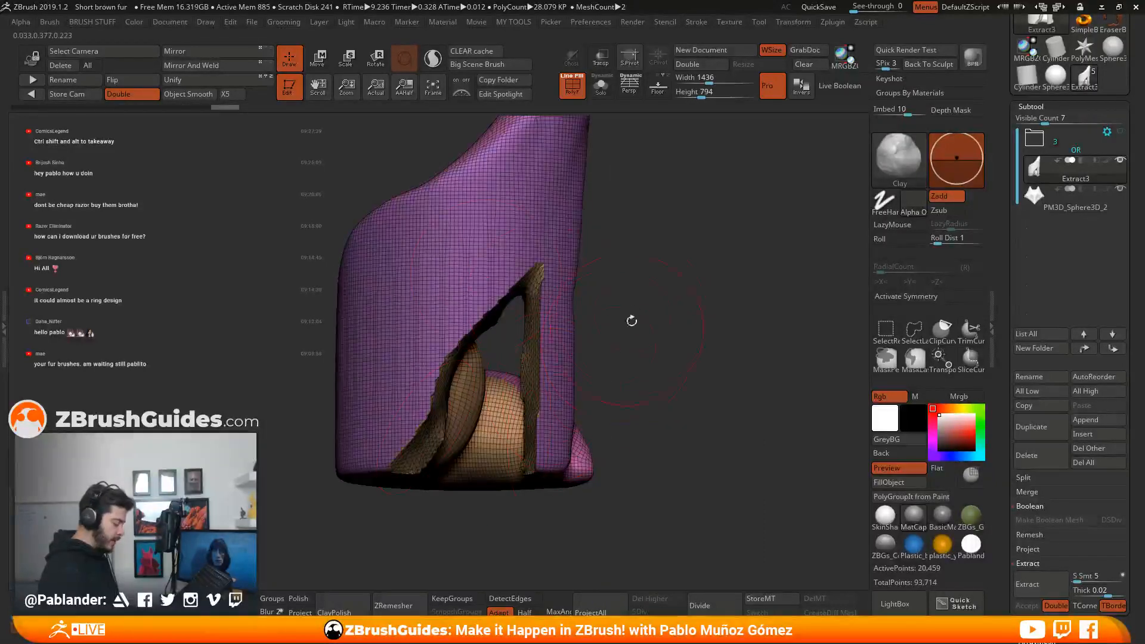
{"action": "left_click_drag", "start_coordinate": [669, 434], "coordinate": [606, 373]}
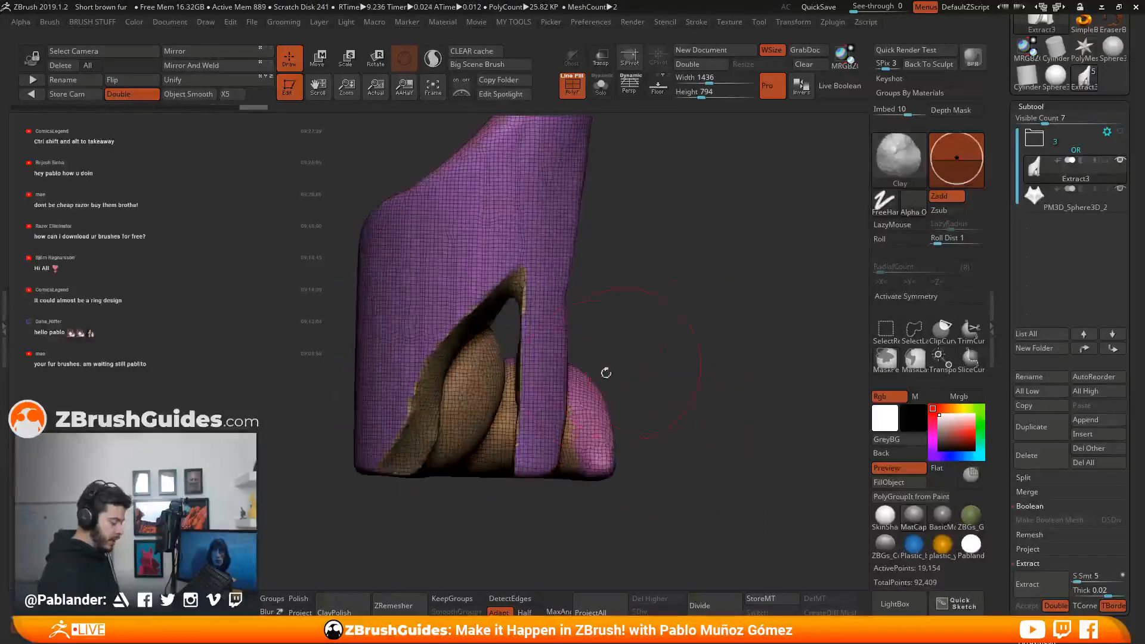
{"action": "left_click_drag", "start_coordinate": [614, 310], "coordinate": [591, 322]}
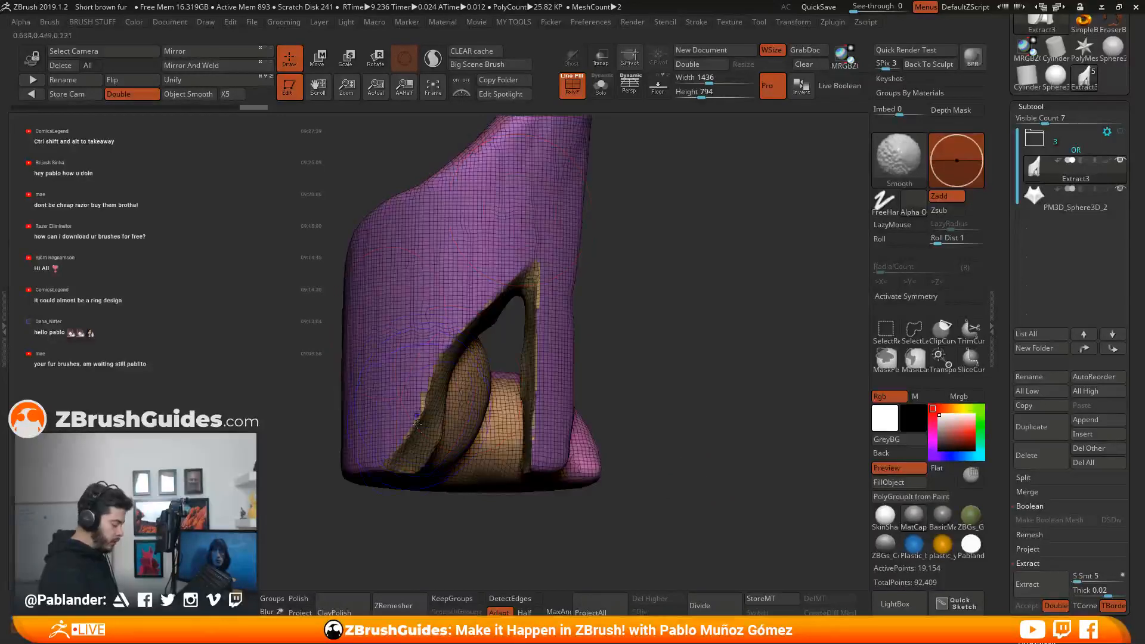
Hide the polyframe and smooth the jagged cut edges around the opening and along the front leg.
{"action": "key", "text": "shift+f"}
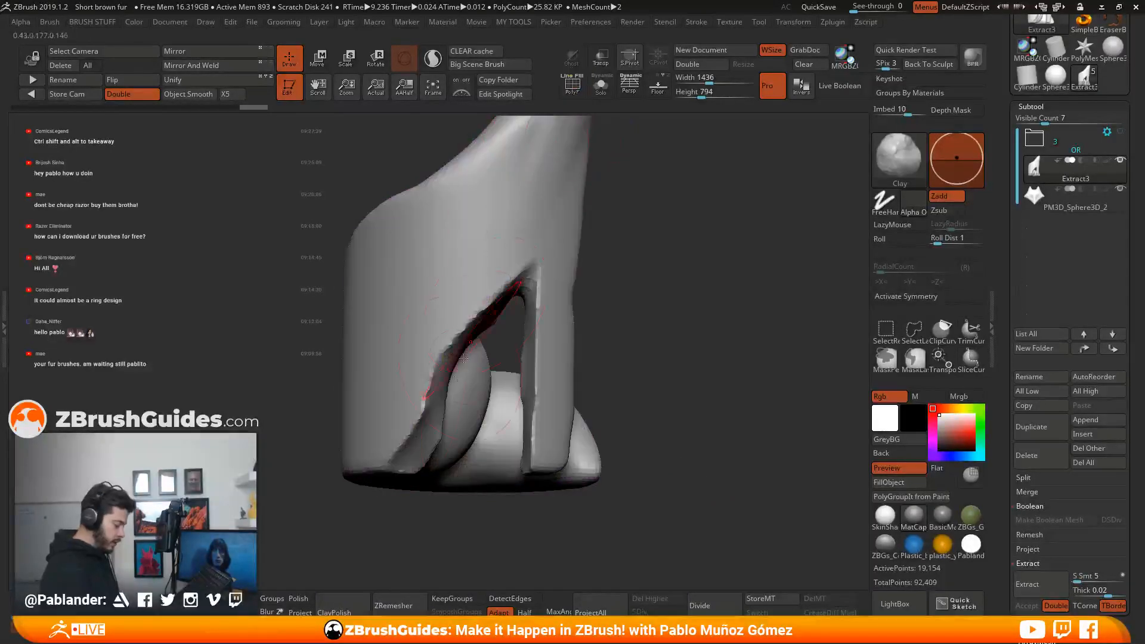
{"action": "mouse_move", "coordinate": [428, 395]}
{"action": "left_mouse_down", "text": "shift"}
{"action": "mouse_move", "coordinate": [415, 448]}
{"action": "mouse_move", "coordinate": [468, 334]}
{"action": "mouse_move", "coordinate": [536, 278]}
{"action": "mouse_move", "coordinate": [541, 412]}
{"action": "mouse_move", "coordinate": [555, 316]}
{"action": "mouse_move", "coordinate": [631, 337]}
{"action": "left_mouse_up", "text": "shift"}
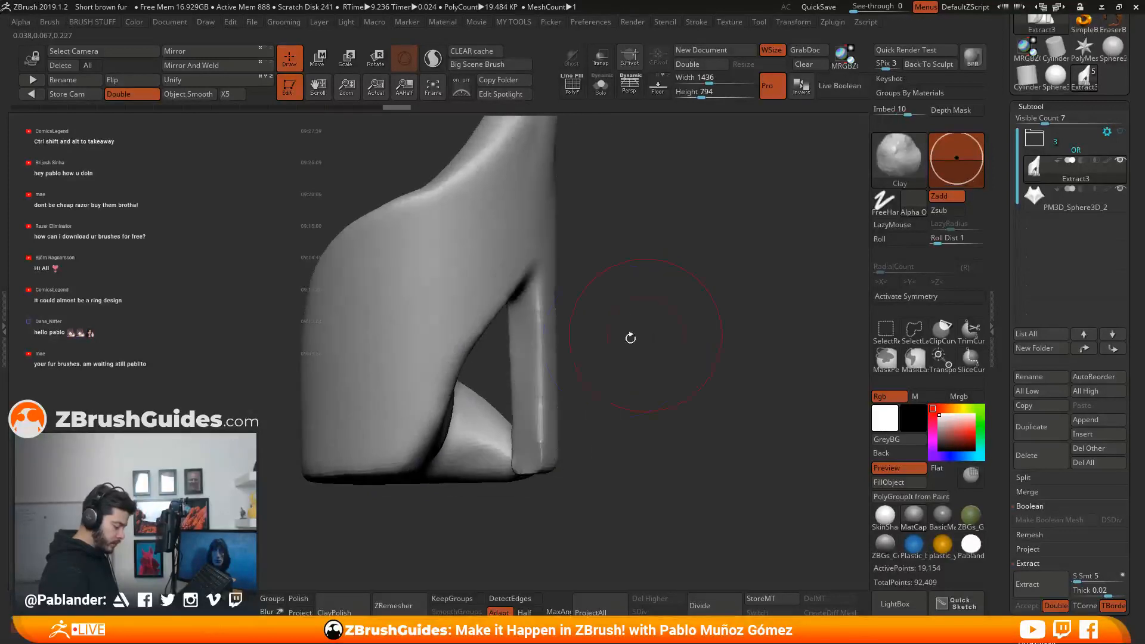
{"action": "mouse_move", "coordinate": [532, 410]}
{"action": "left_mouse_down", "text": "shift"}
{"action": "mouse_move", "coordinate": [539, 367]}
{"action": "mouse_move", "coordinate": [534, 462]}
{"action": "left_mouse_up", "text": "shift"}
{"action": "left_click_drag", "start_coordinate": [668, 411], "coordinate": [587, 414]}
{"action": "left_click_drag", "start_coordinate": [557, 325], "coordinate": [563, 426], "text": "shift"}
{"action": "mouse_move", "coordinate": [602, 495]}
{"action": "left_mouse_down"}
{"action": "mouse_move", "coordinate": [540, 477]}
{"action": "mouse_move", "coordinate": [577, 384]}
{"action": "mouse_move", "coordinate": [570, 249]}
{"action": "mouse_move", "coordinate": [597, 352]}
{"action": "left_mouse_up"}
{"action": "left_click_drag", "start_coordinate": [507, 399], "coordinate": [572, 373]}
{"action": "mouse_move", "coordinate": [664, 302]}
{"action": "left_mouse_down"}
{"action": "mouse_move", "coordinate": [682, 307]}
{"action": "mouse_move", "coordinate": [660, 281]}
{"action": "mouse_move", "coordinate": [655, 356]}
{"action": "mouse_move", "coordinate": [587, 391]}
{"action": "mouse_move", "coordinate": [642, 397]}
{"action": "mouse_move", "coordinate": [606, 462]}
{"action": "mouse_move", "coordinate": [641, 384]}
{"action": "mouse_move", "coordinate": [634, 369]}
{"action": "mouse_move", "coordinate": [644, 381]}
{"action": "mouse_move", "coordinate": [617, 335]}
{"action": "mouse_move", "coordinate": [626, 280]}
{"action": "left_mouse_up"}
Slim and round the front leg beside the opening with the Move brush, smoothing along its length.
{"action": "key", "text": "b"}
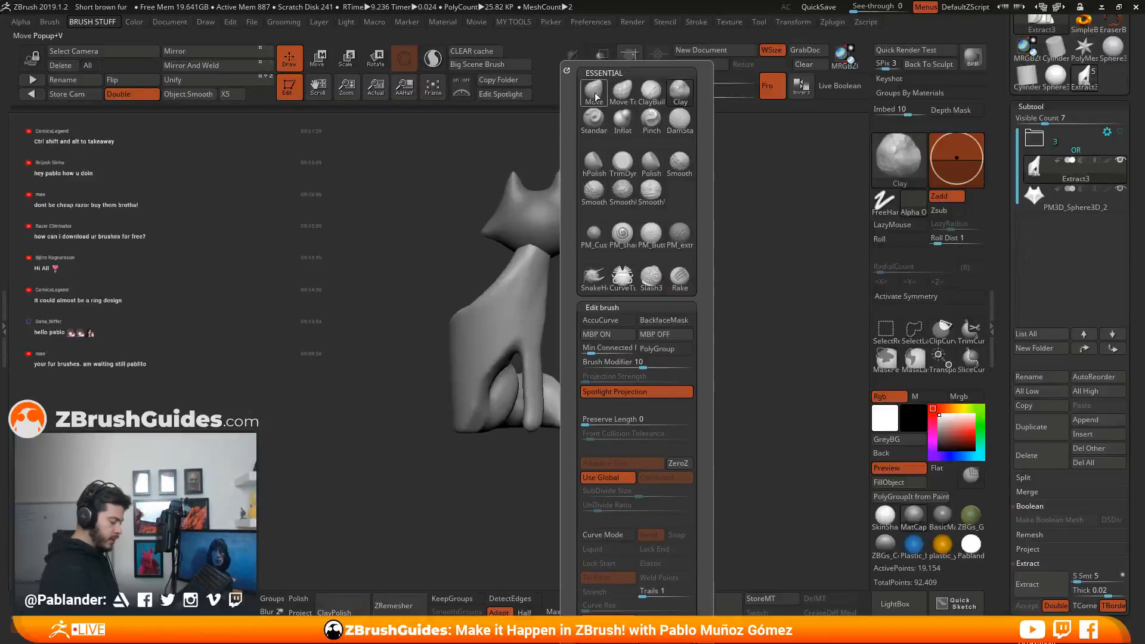
{"action": "key", "text": "m"}
{"action": "key", "text": "v"}
{"action": "key", "text": "space"}
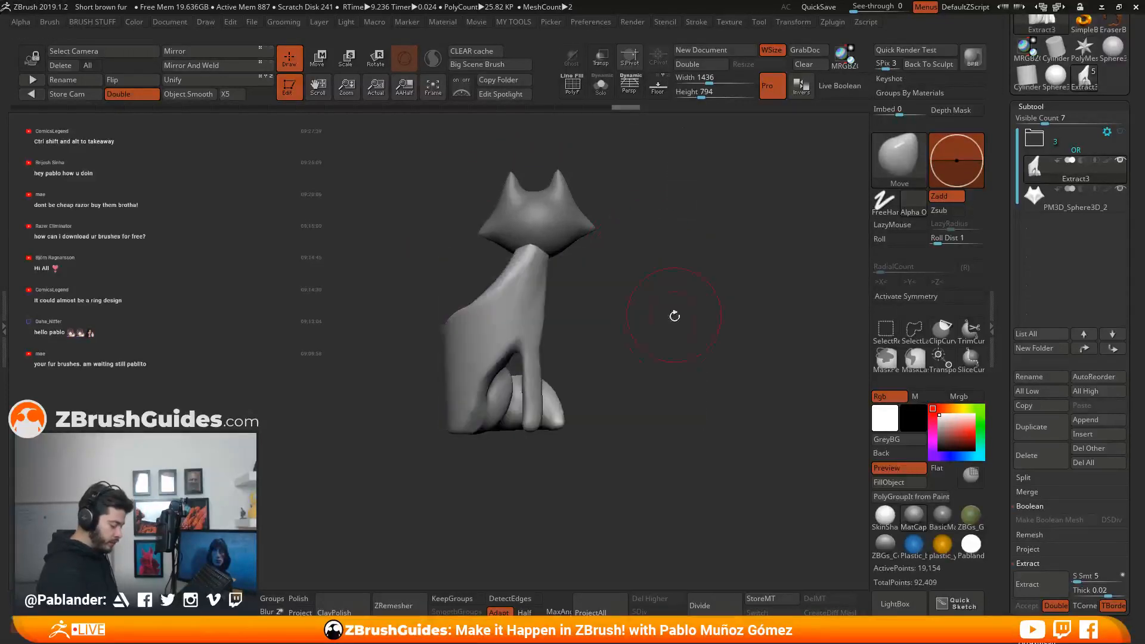
{"action": "left_click_drag", "start_coordinate": [672, 315], "coordinate": [533, 436]}
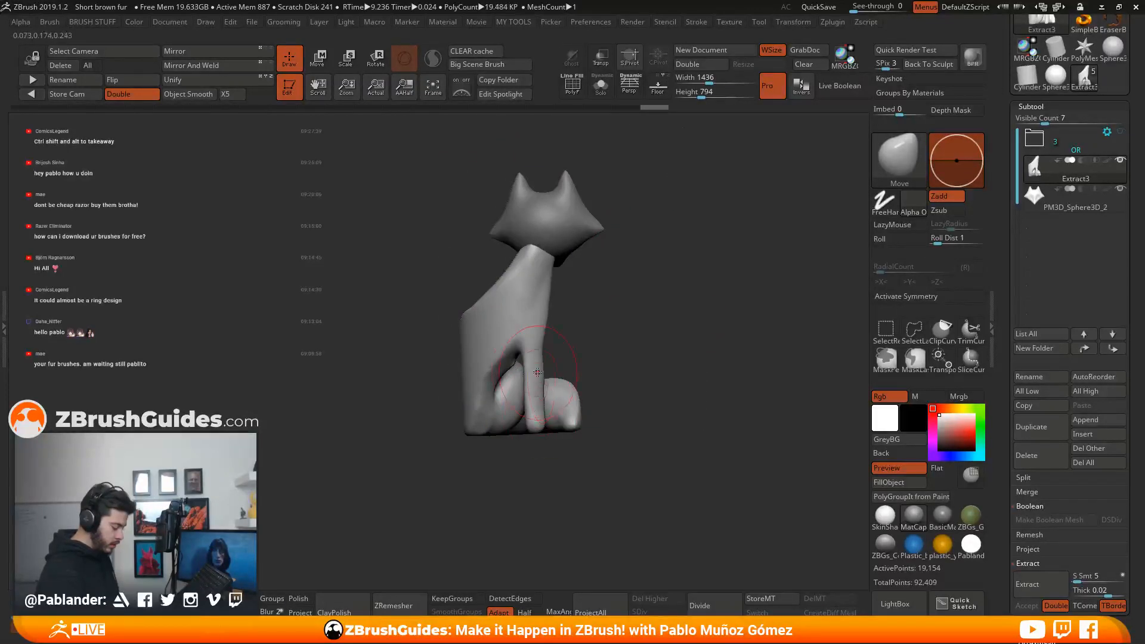
{"action": "left_click_drag", "start_coordinate": [602, 358], "coordinate": [590, 338]}
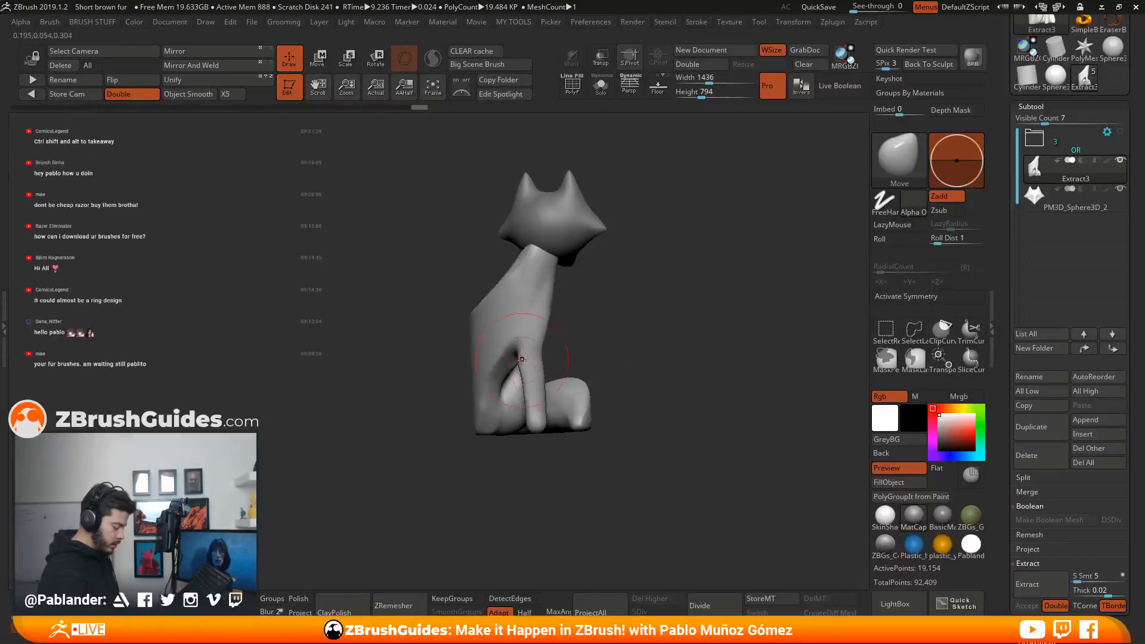
{"action": "mouse_move", "coordinate": [521, 360]}
{"action": "right_mouse_down"}
{"action": "mouse_move", "coordinate": [561, 362]}
{"action": "mouse_move", "coordinate": [560, 379]}
{"action": "mouse_move", "coordinate": [613, 360]}
{"action": "mouse_move", "coordinate": [539, 311]}
{"action": "mouse_move", "coordinate": [567, 294]}
{"action": "mouse_move", "coordinate": [525, 389]}
{"action": "right_mouse_up"}
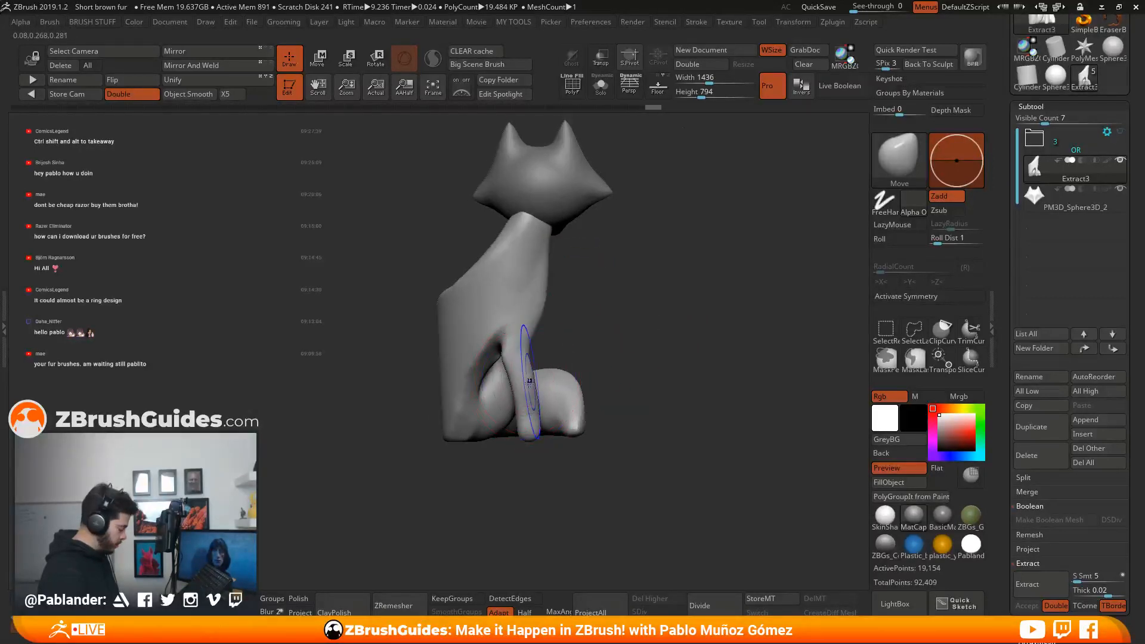
{"action": "key", "text": "shift"}
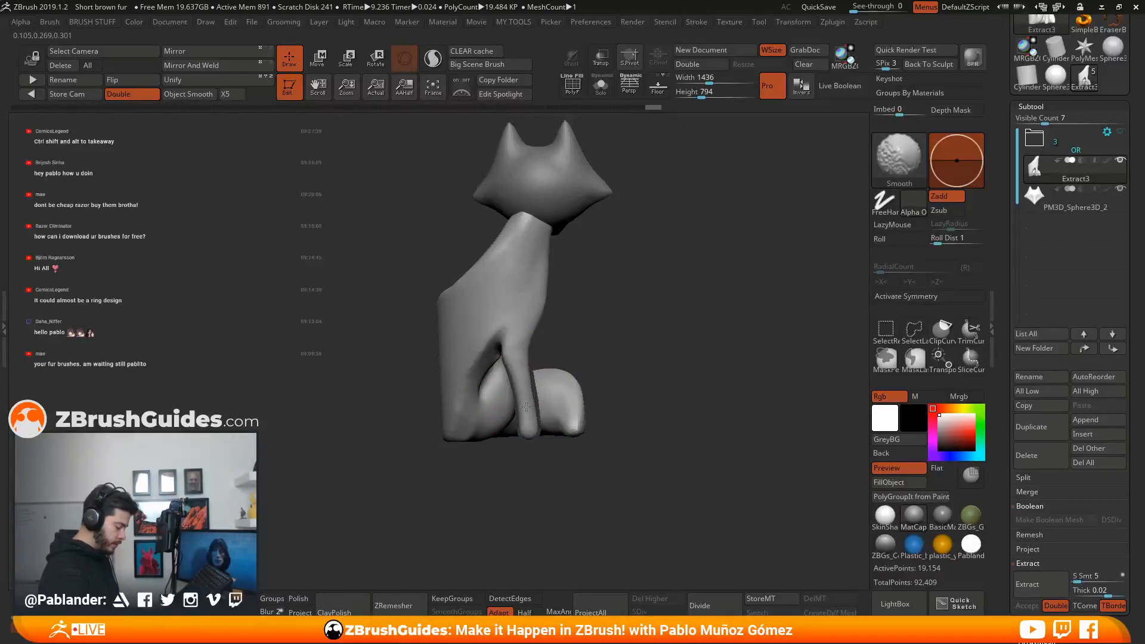
{"action": "left_click_drag", "start_coordinate": [518, 379], "coordinate": [530, 429], "text": "shift"}
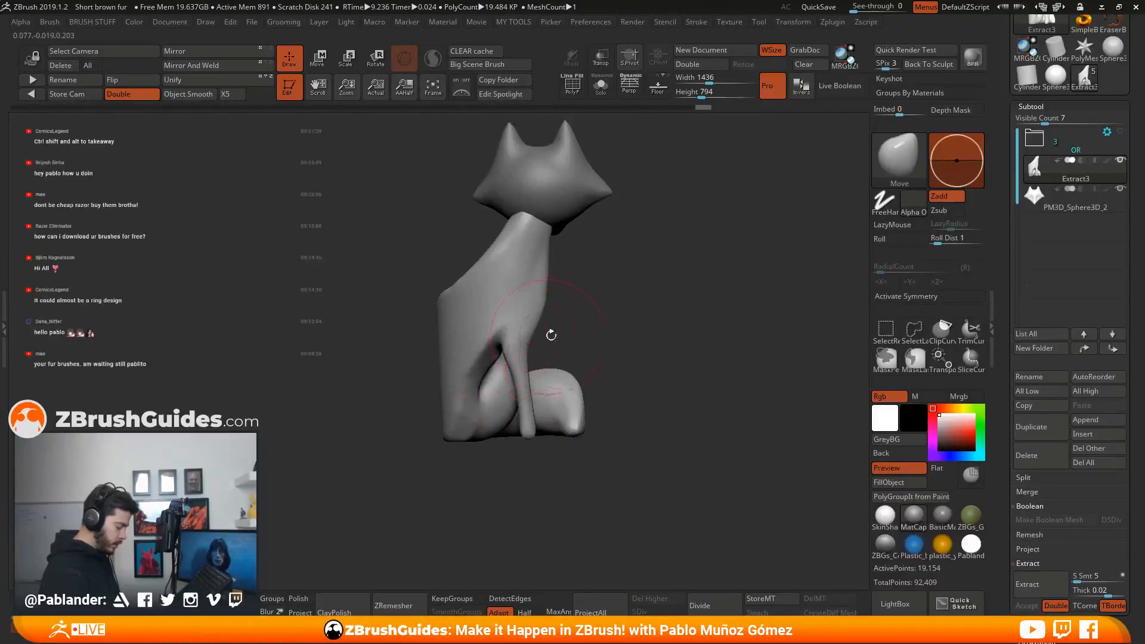
{"action": "right_click_drag", "start_coordinate": [551, 335], "coordinate": [524, 345]}
{"action": "mouse_move", "coordinate": [514, 431]}
{"action": "right_mouse_down"}
{"action": "mouse_move", "coordinate": [641, 326]}
{"action": "mouse_move", "coordinate": [568, 289]}
{"action": "right_mouse_up"}
Try reshaping the body's outline below the neck with a resized Move brush, and undo the stroke.
{"action": "key", "text": "space"}
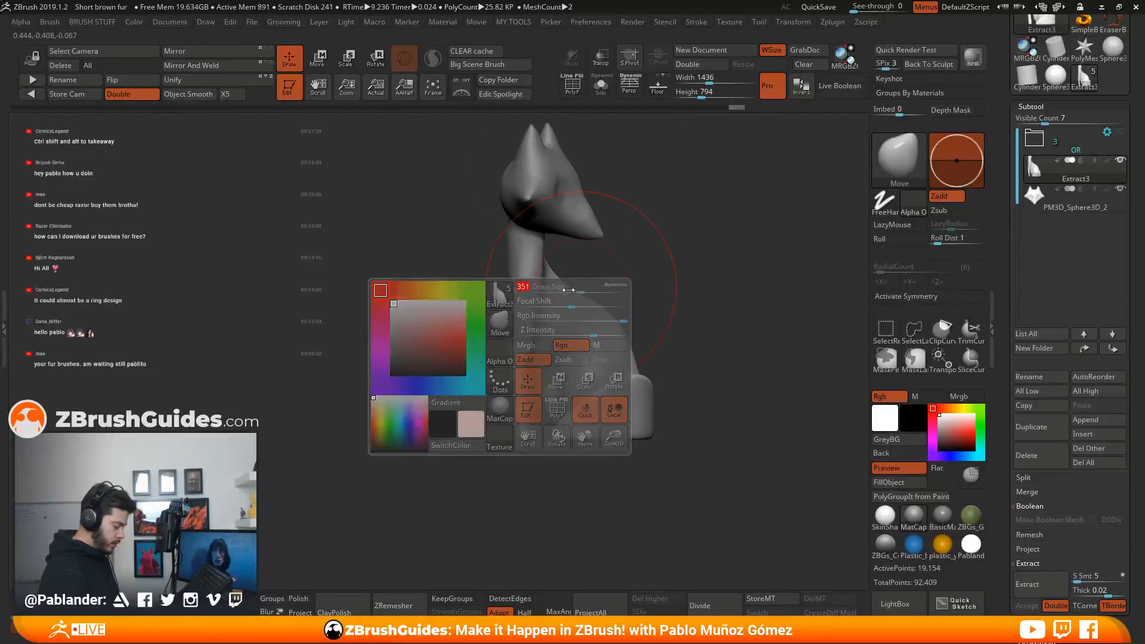
{"action": "left_click_drag", "start_coordinate": [507, 306], "coordinate": [527, 305]}
{"action": "mouse_move", "coordinate": [523, 309]}
{"action": "right_mouse_down"}
{"action": "mouse_move", "coordinate": [680, 262]}
{"action": "mouse_move", "coordinate": [689, 270]}
{"action": "mouse_move", "coordinate": [626, 327]}
{"action": "mouse_move", "coordinate": [686, 328]}
{"action": "mouse_move", "coordinate": [600, 317]}
{"action": "mouse_move", "coordinate": [704, 329]}
{"action": "mouse_move", "coordinate": [623, 312]}
{"action": "right_mouse_up"}
{"action": "key", "text": "ctrl+z"}
Adjust the Move brush size, refine the body's side profile, and smooth the upper leg and neck.
{"action": "key", "text": "space"}
{"action": "left_click_drag", "start_coordinate": [623, 310], "coordinate": [611, 310]}
{"action": "right_click_drag", "start_coordinate": [611, 310], "coordinate": [653, 313]}
{"action": "left_click_drag", "start_coordinate": [452, 355], "coordinate": [450, 396], "text": "shift"}
{"action": "right_click_drag", "start_coordinate": [621, 288], "coordinate": [581, 291]}
{"action": "left_click_drag", "start_coordinate": [528, 268], "coordinate": [535, 226], "text": "shift"}
{"action": "mouse_move", "coordinate": [524, 225]}
{"action": "right_mouse_down"}
{"action": "mouse_move", "coordinate": [636, 332]}
{"action": "mouse_move", "coordinate": [596, 329]}
{"action": "mouse_move", "coordinate": [647, 316]}
{"action": "mouse_move", "coordinate": [692, 360]}
{"action": "mouse_move", "coordinate": [641, 368]}
{"action": "mouse_move", "coordinate": [656, 339]}
{"action": "right_mouse_up"}
Quick-save the project.
{"action": "left_click", "coordinate": [818, 11]}
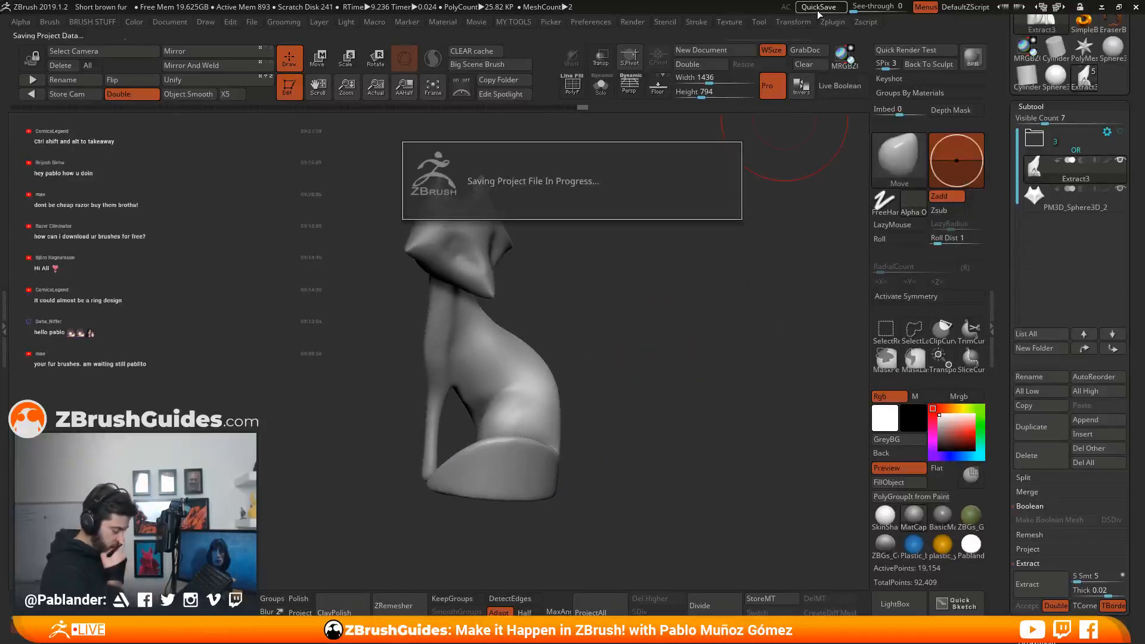
{"action": "right_click_drag", "start_coordinate": [612, 376], "coordinate": [643, 367]}
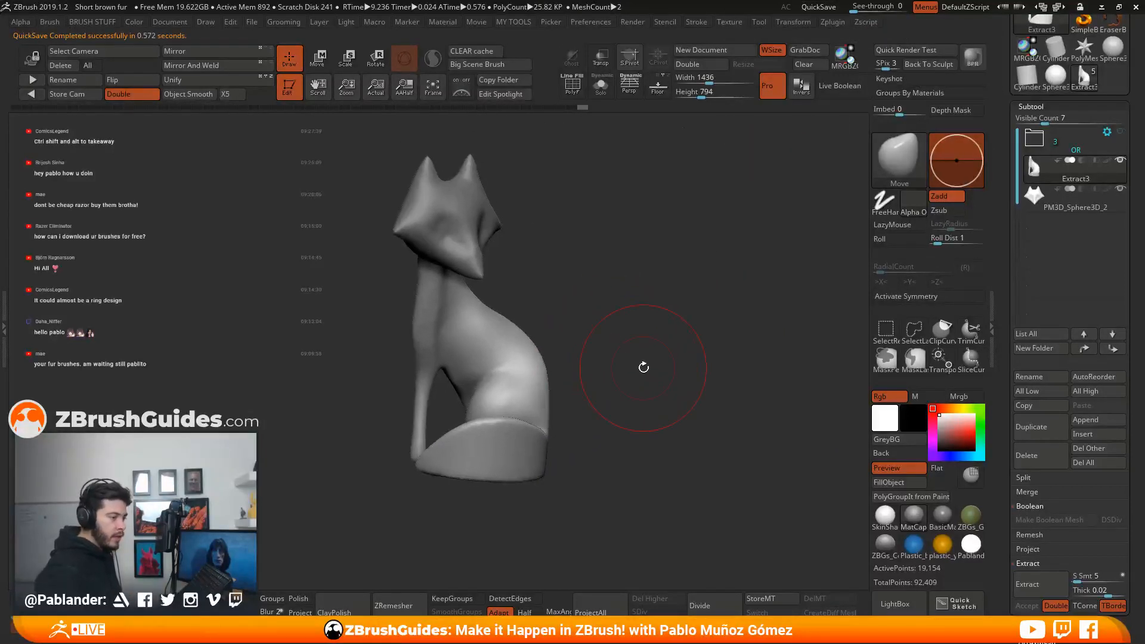
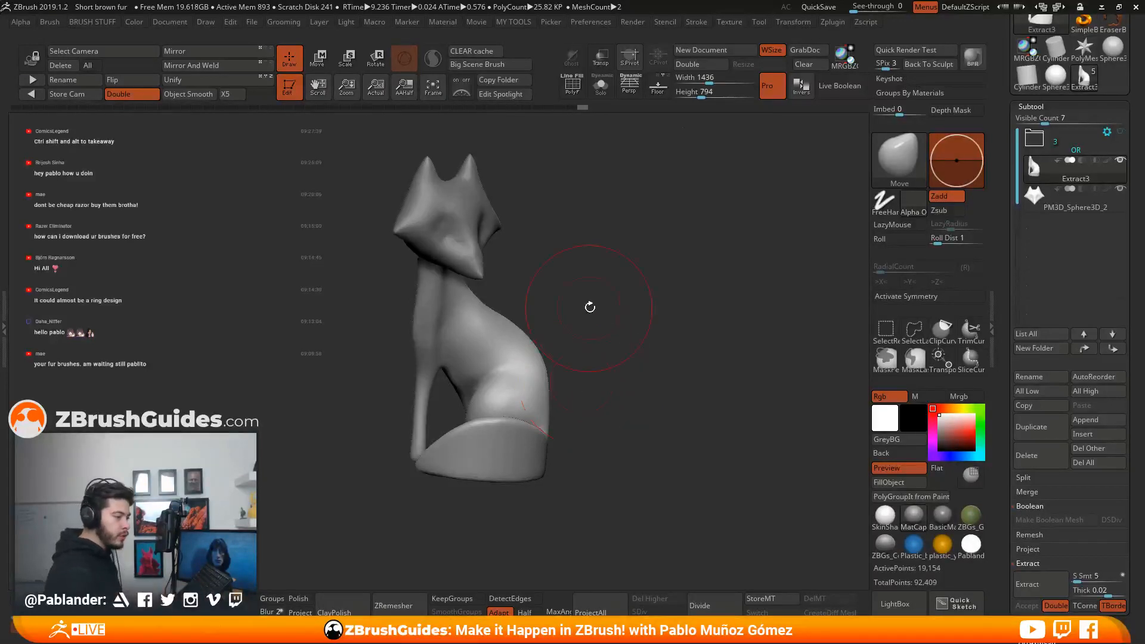
Refine the silhouette of the chest, front leg and haunch with the Move brush, smoothing the haunch edge.
{"action": "mouse_move", "coordinate": [608, 330]}
{"action": "left_mouse_down"}
{"action": "mouse_move", "coordinate": [597, 325]}
{"action": "mouse_move", "coordinate": [620, 314]}
{"action": "mouse_move", "coordinate": [608, 320]}
{"action": "left_mouse_up"}
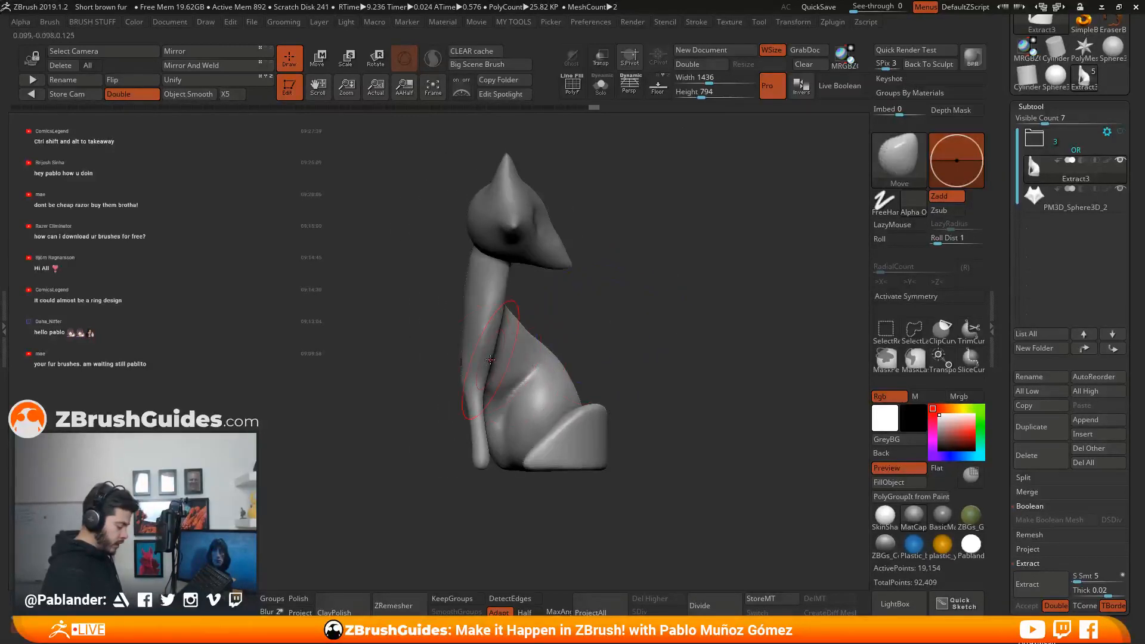
{"action": "right_click_drag", "start_coordinate": [488, 342], "coordinate": [480, 333]}
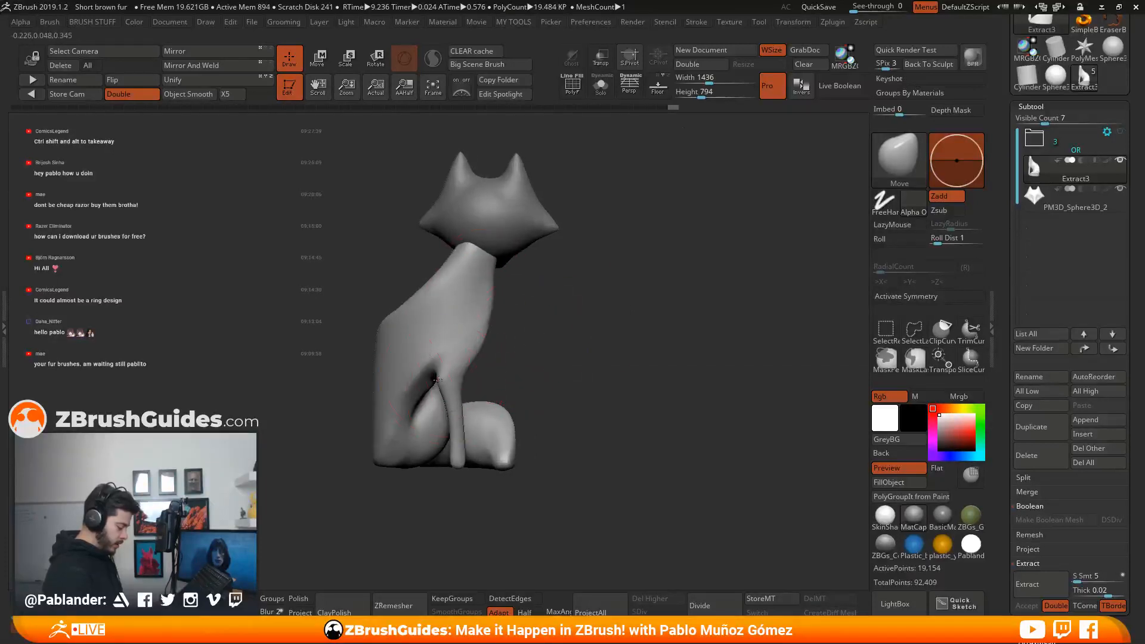
{"action": "left_click_drag", "start_coordinate": [547, 361], "coordinate": [624, 308]}
{"action": "right_click", "coordinate": [624, 309]}
{"action": "mouse_move", "coordinate": [624, 309]}
{"action": "right_mouse_down"}
{"action": "mouse_move", "coordinate": [612, 309]}
{"action": "mouse_move", "coordinate": [621, 310]}
{"action": "right_mouse_up"}
{"action": "right_click_drag", "start_coordinate": [529, 326], "coordinate": [577, 338]}
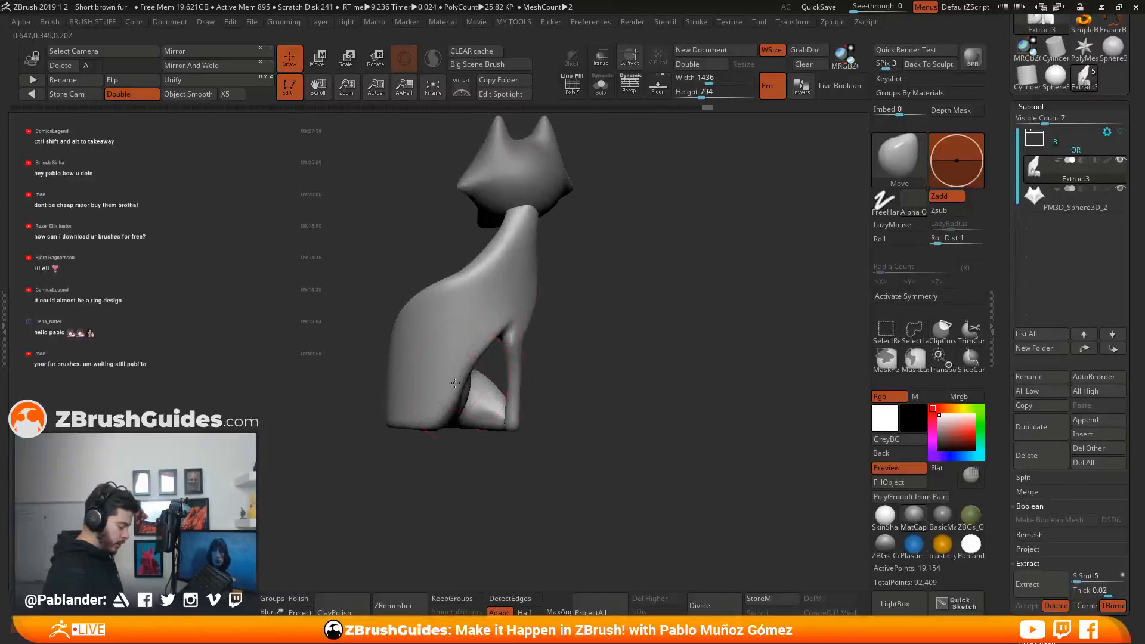
{"action": "mouse_move", "coordinate": [459, 385]}
{"action": "right_mouse_down"}
{"action": "mouse_move", "coordinate": [620, 332]}
{"action": "mouse_move", "coordinate": [452, 386]}
{"action": "right_mouse_up"}
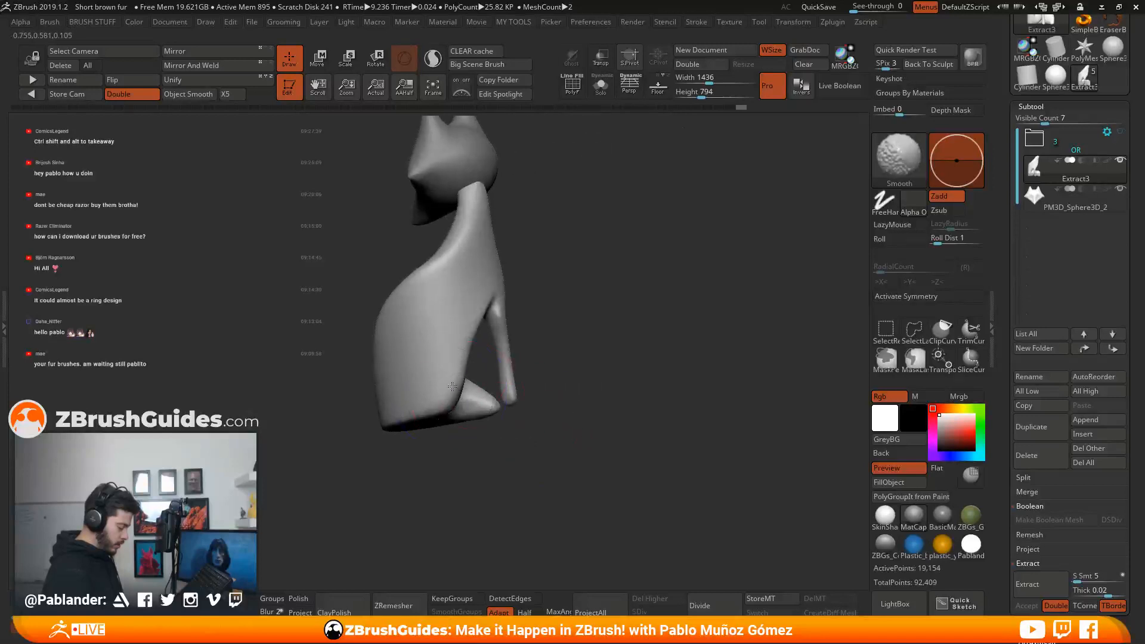
{"action": "right_click_drag", "start_coordinate": [470, 332], "coordinate": [514, 321]}
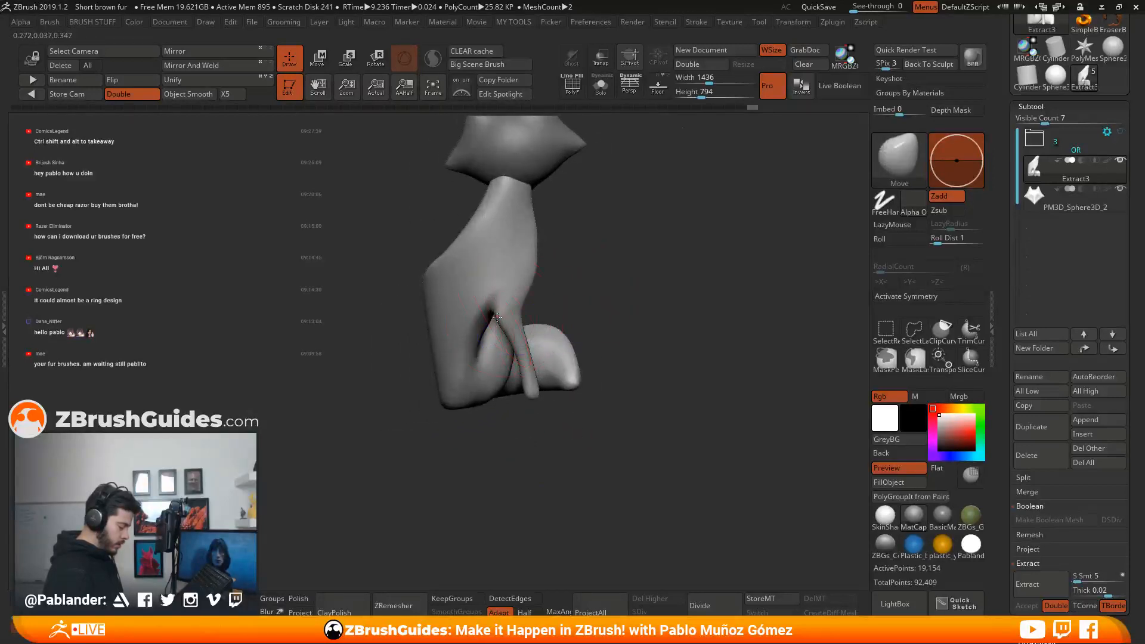
Pull the lower end of the front leg forward into a small paw with the Move brush and smooth it.
{"action": "mouse_move", "coordinate": [538, 396]}
{"action": "right_mouse_down"}
{"action": "mouse_move", "coordinate": [507, 395]}
{"action": "mouse_move", "coordinate": [490, 344]}
{"action": "right_mouse_up"}
{"action": "mouse_move", "coordinate": [491, 344]}
{"action": "right_mouse_down", "text": "ctrl"}
{"action": "mouse_move", "coordinate": [547, 391]}
{"action": "mouse_move", "coordinate": [594, 376]}
{"action": "mouse_move", "coordinate": [601, 358]}
{"action": "mouse_move", "coordinate": [569, 394]}
{"action": "mouse_move", "coordinate": [573, 382]}
{"action": "mouse_move", "coordinate": [522, 413]}
{"action": "mouse_move", "coordinate": [477, 363]}
{"action": "right_mouse_up", "text": "ctrl"}
{"action": "right_click", "coordinate": [600, 347]}
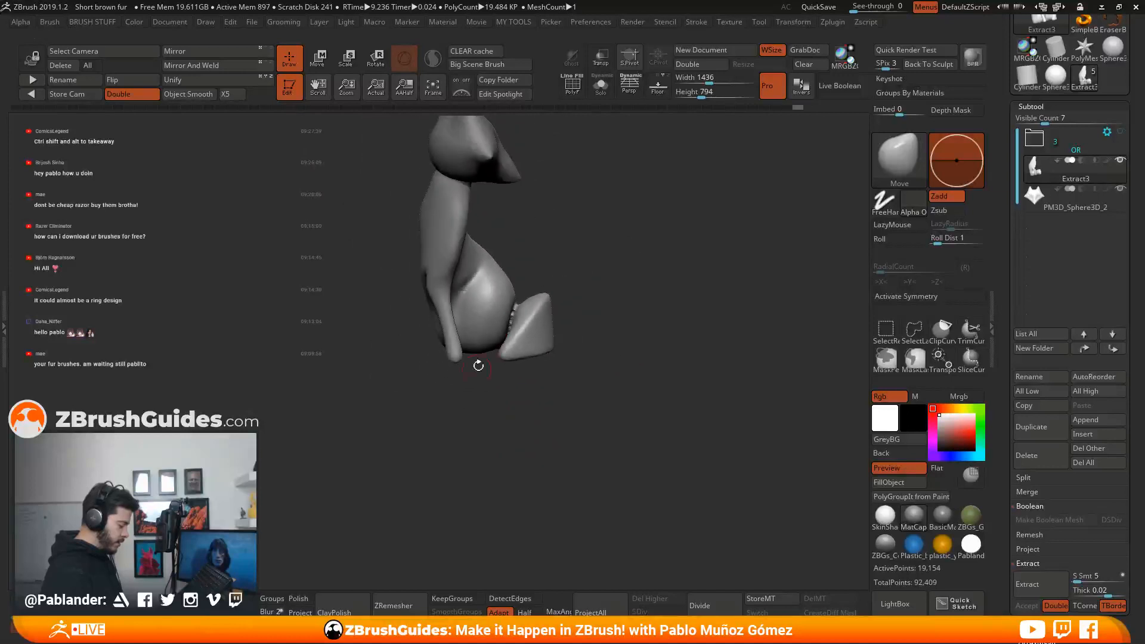
{"action": "mouse_move", "coordinate": [637, 299]}
{"action": "right_mouse_down"}
{"action": "mouse_move", "coordinate": [635, 317]}
{"action": "mouse_move", "coordinate": [608, 325]}
{"action": "right_mouse_up"}
{"action": "mouse_move", "coordinate": [532, 326]}
{"action": "right_mouse_down"}
{"action": "mouse_move", "coordinate": [573, 310]}
{"action": "mouse_move", "coordinate": [514, 313]}
{"action": "mouse_move", "coordinate": [525, 320]}
{"action": "mouse_move", "coordinate": [486, 389]}
{"action": "mouse_move", "coordinate": [464, 374]}
{"action": "right_mouse_up"}
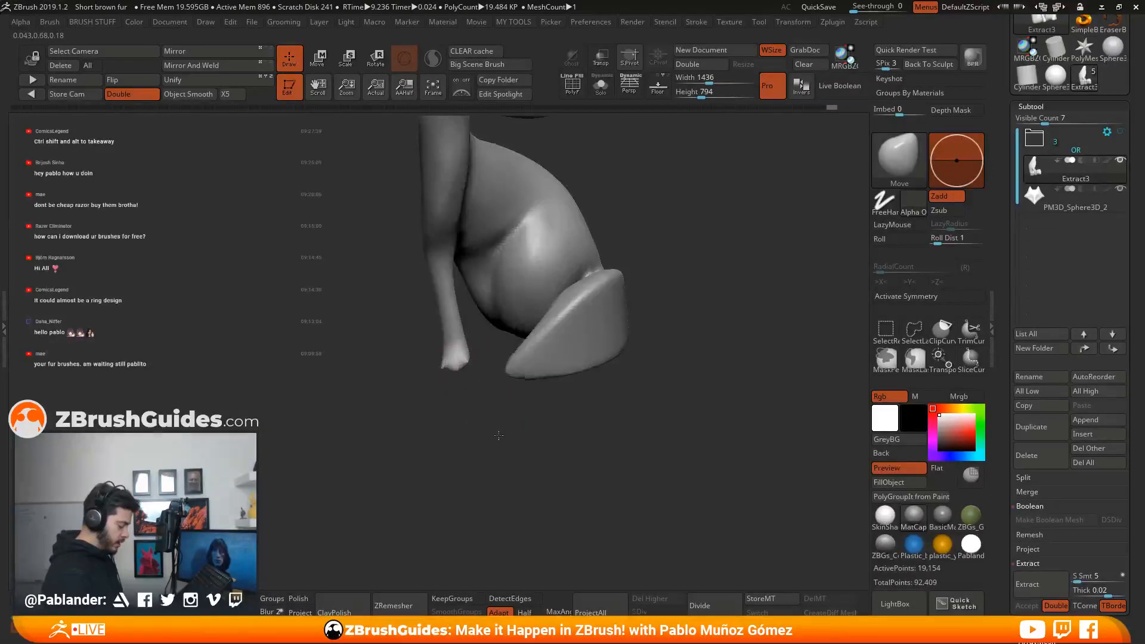
{"action": "mouse_move", "coordinate": [499, 435]}
{"action": "right_mouse_down", "text": "ctrl"}
{"action": "mouse_move", "coordinate": [507, 373]}
{"action": "mouse_move", "coordinate": [557, 396]}
{"action": "mouse_move", "coordinate": [468, 411]}
{"action": "mouse_move", "coordinate": [481, 424]}
{"action": "mouse_move", "coordinate": [515, 393]}
{"action": "right_mouse_up", "text": "ctrl"}
{"action": "left_click_drag", "start_coordinate": [517, 381], "coordinate": [480, 368], "text": "shift"}
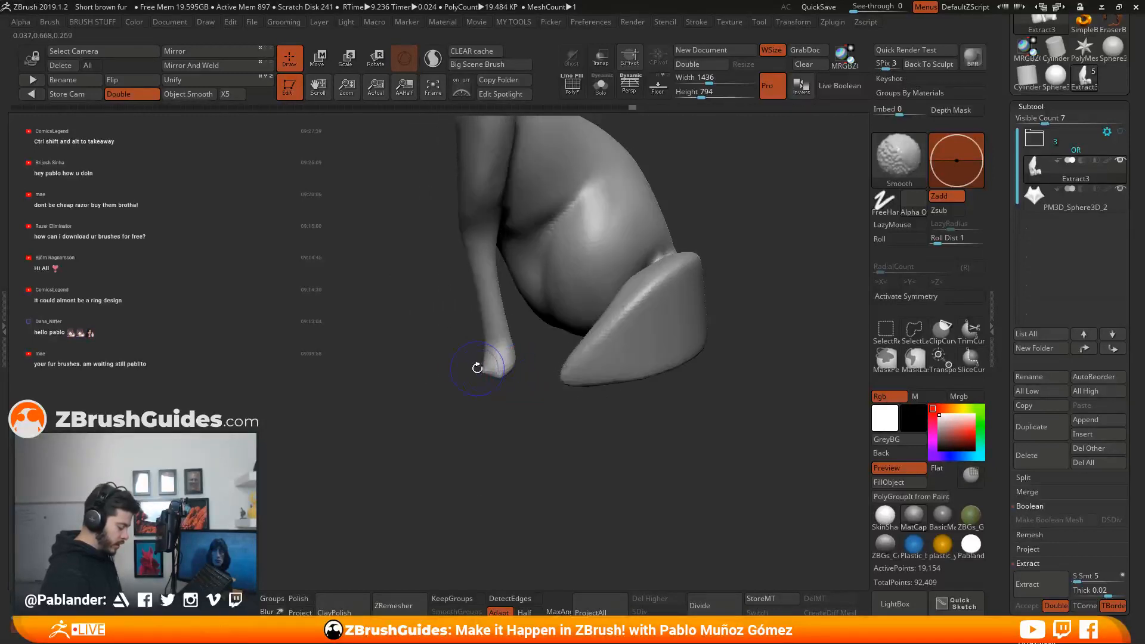
{"action": "right_click_drag", "start_coordinate": [477, 368], "coordinate": [496, 378]}
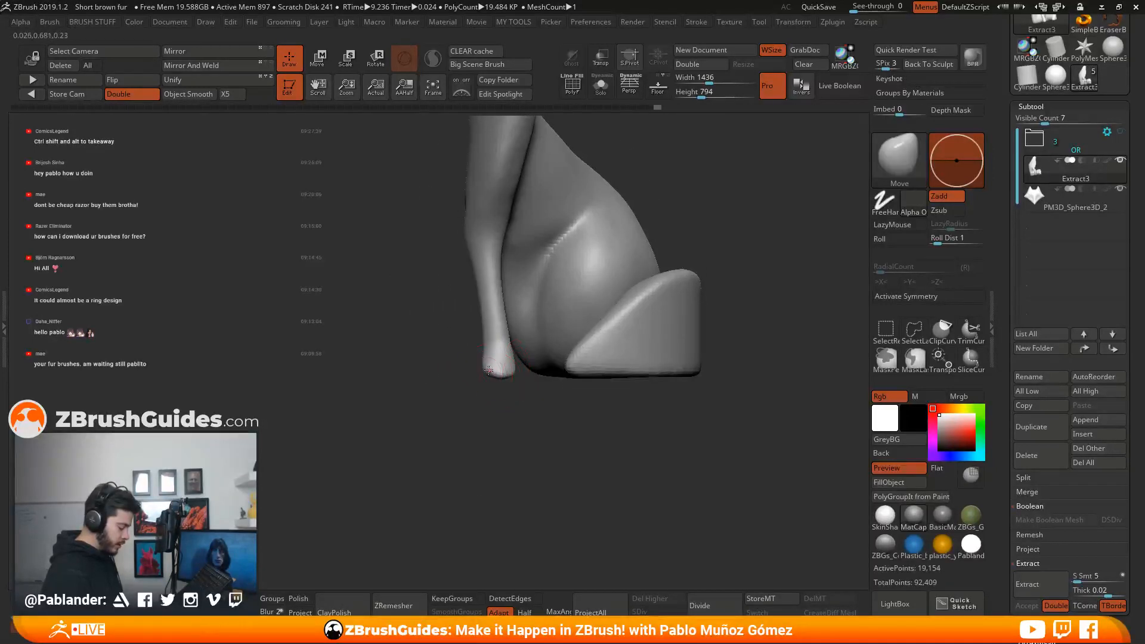
{"action": "mouse_move", "coordinate": [509, 424]}
{"action": "right_mouse_down", "text": "ctrl"}
{"action": "mouse_move", "coordinate": [470, 421]}
{"action": "mouse_move", "coordinate": [588, 417]}
{"action": "mouse_move", "coordinate": [568, 418]}
{"action": "mouse_move", "coordinate": [556, 401]}
{"action": "right_mouse_up", "text": "ctrl"}
Curve the front leg above the paw with the Move brush, undoing the first stroke and checking from several sides.
{"action": "right_click", "coordinate": [558, 326]}
{"action": "right_click_drag", "start_coordinate": [560, 325], "coordinate": [527, 334]}
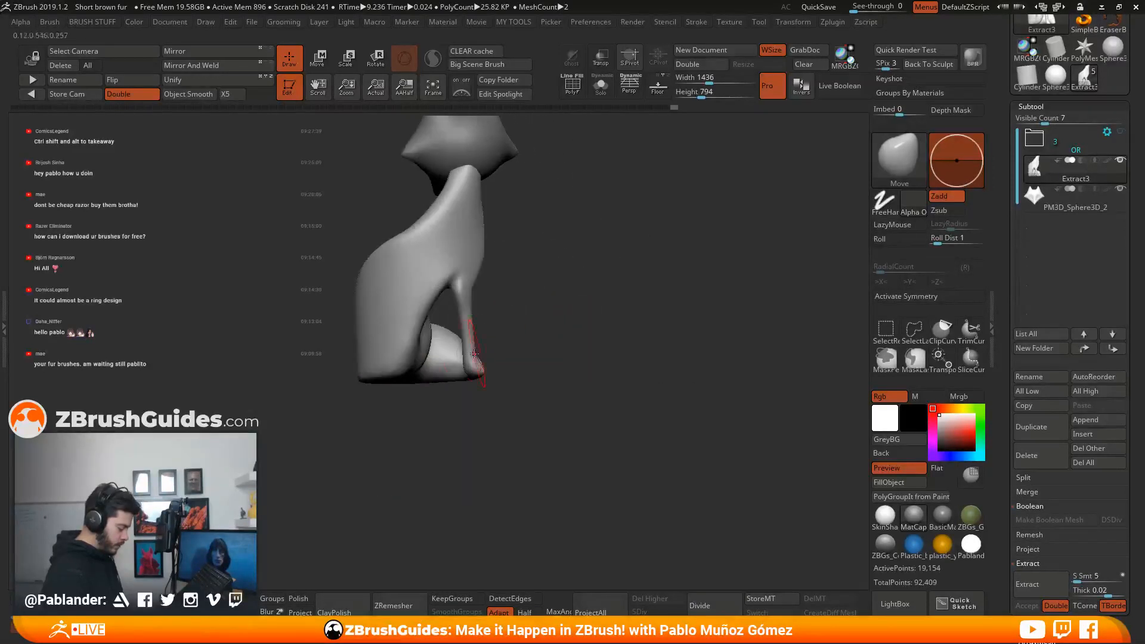
{"action": "left_click_drag", "start_coordinate": [465, 349], "coordinate": [468, 350]}
{"action": "key", "text": "ctrl+z"}
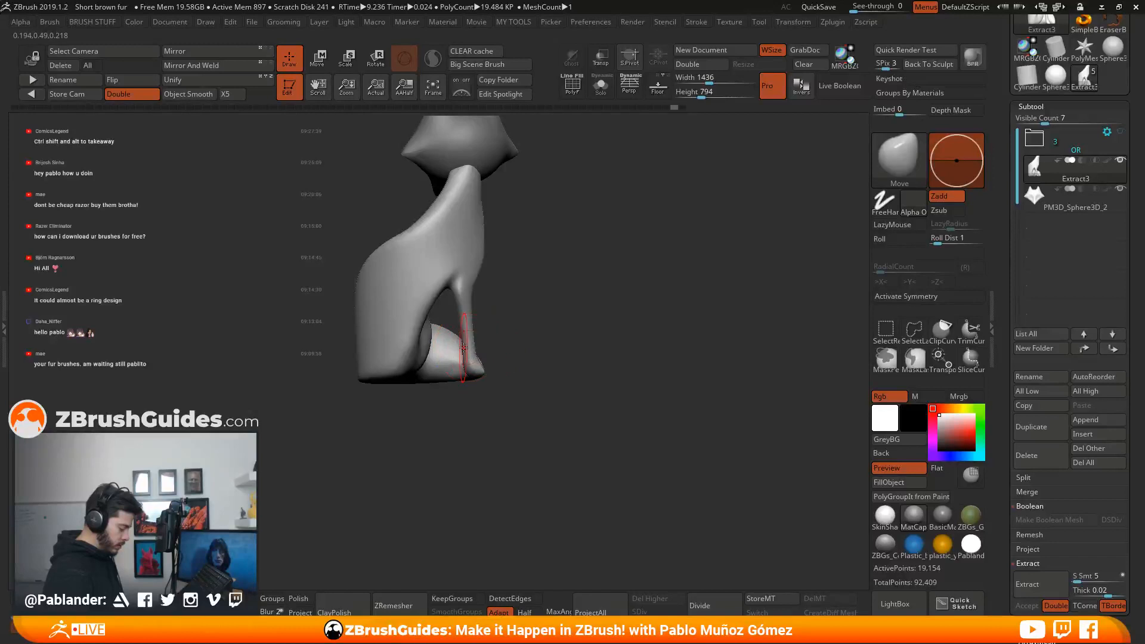
{"action": "right_click_drag", "start_coordinate": [518, 328], "coordinate": [537, 312]}
{"action": "left_click_drag", "start_coordinate": [479, 335], "coordinate": [486, 332]}
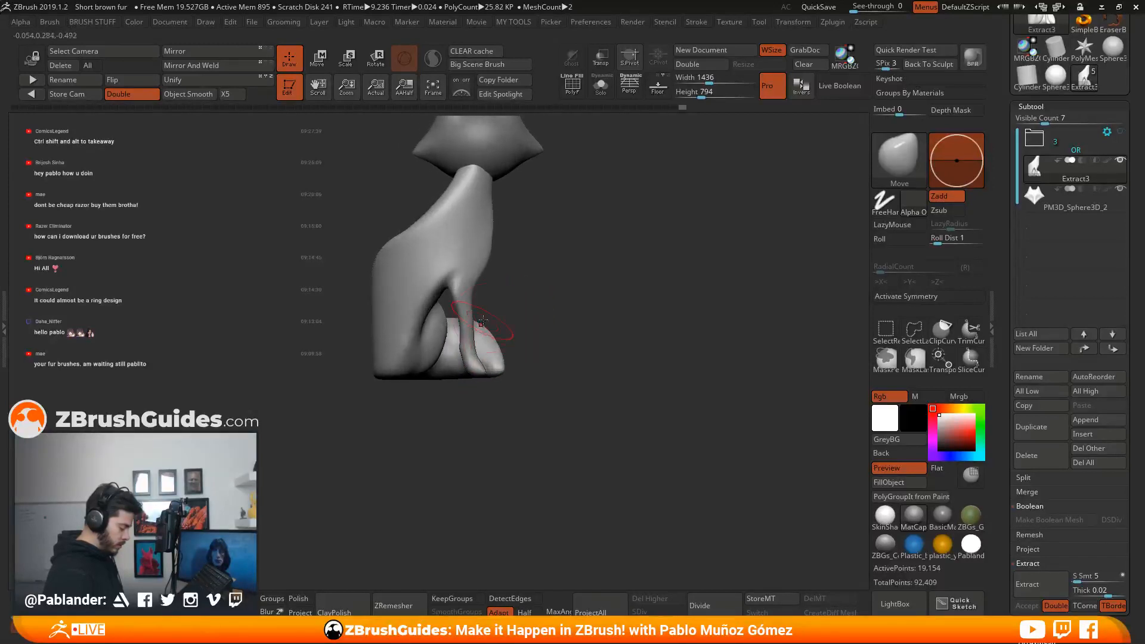
{"action": "mouse_move", "coordinate": [561, 316]}
{"action": "right_mouse_down"}
{"action": "mouse_move", "coordinate": [538, 312]}
{"action": "mouse_move", "coordinate": [465, 345]}
{"action": "right_mouse_up"}
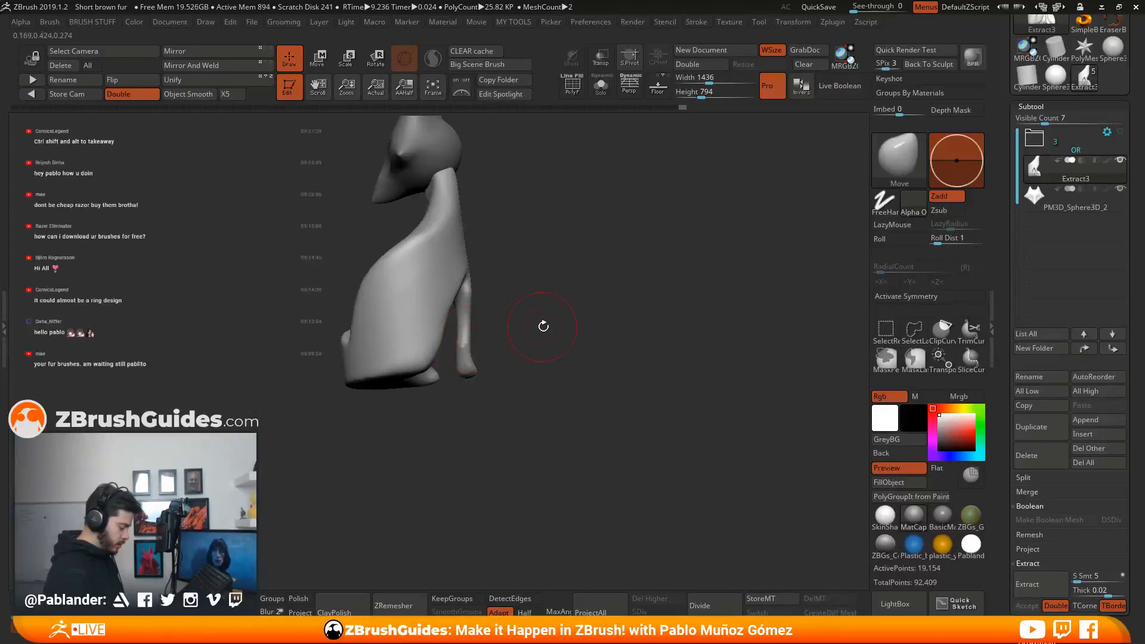
{"action": "right_click_drag", "start_coordinate": [544, 326], "coordinate": [489, 330]}
{"action": "left_click_drag", "start_coordinate": [478, 332], "coordinate": [474, 337]}
{"action": "right_click_drag", "start_coordinate": [475, 337], "coordinate": [465, 356], "text": "ctrl"}
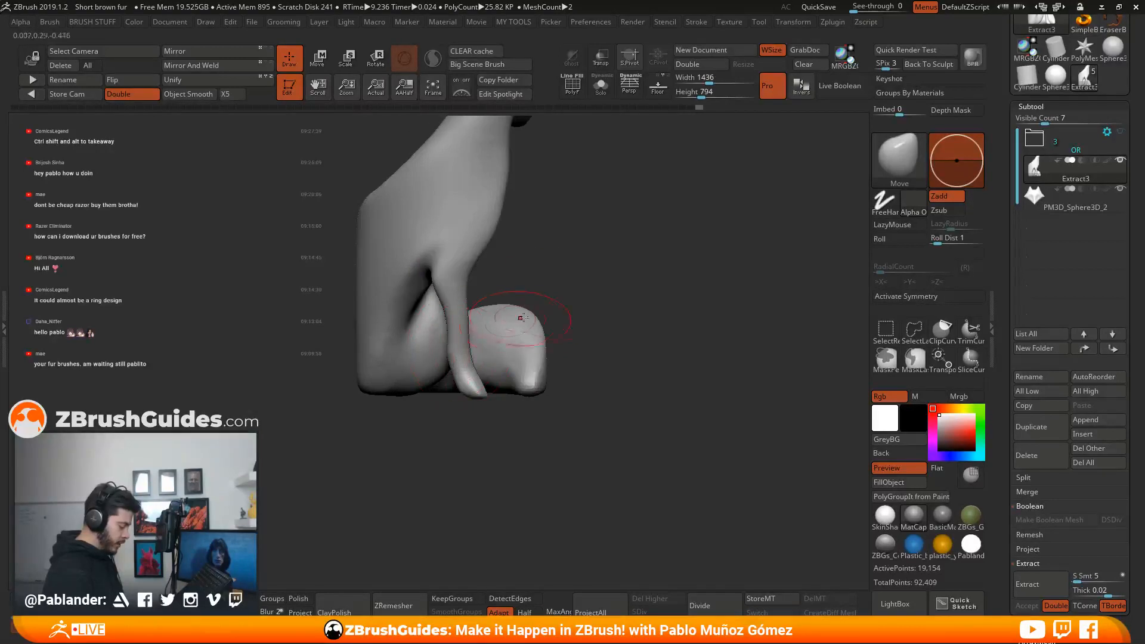
Reshape the fox body's front leg, belly and tail area with the Move brush.
{"action": "left_click_drag", "start_coordinate": [522, 317], "coordinate": [526, 317]}
{"action": "right_click_drag", "start_coordinate": [526, 317], "coordinate": [574, 315], "text": "alt"}
{"action": "key", "text": "space"}
{"action": "left_click_drag", "start_coordinate": [539, 298], "coordinate": [547, 298]}
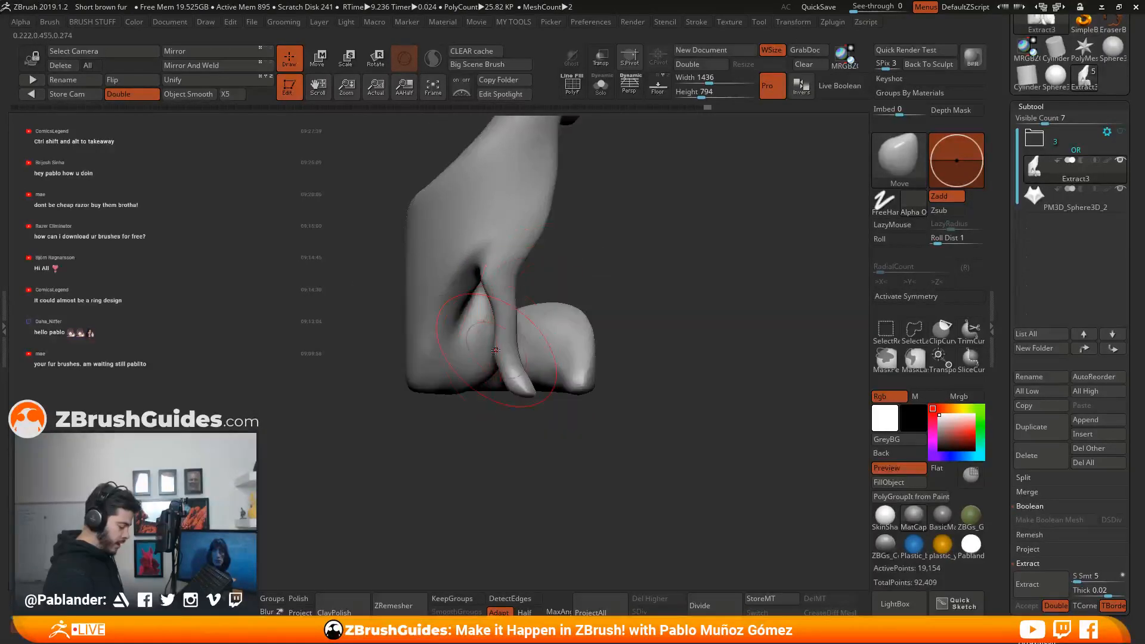
{"action": "mouse_move", "coordinate": [626, 276]}
{"action": "right_mouse_down"}
{"action": "mouse_move", "coordinate": [555, 322]}
{"action": "mouse_move", "coordinate": [493, 409]}
{"action": "mouse_move", "coordinate": [535, 346]}
{"action": "mouse_move", "coordinate": [537, 259]}
{"action": "right_mouse_up"}
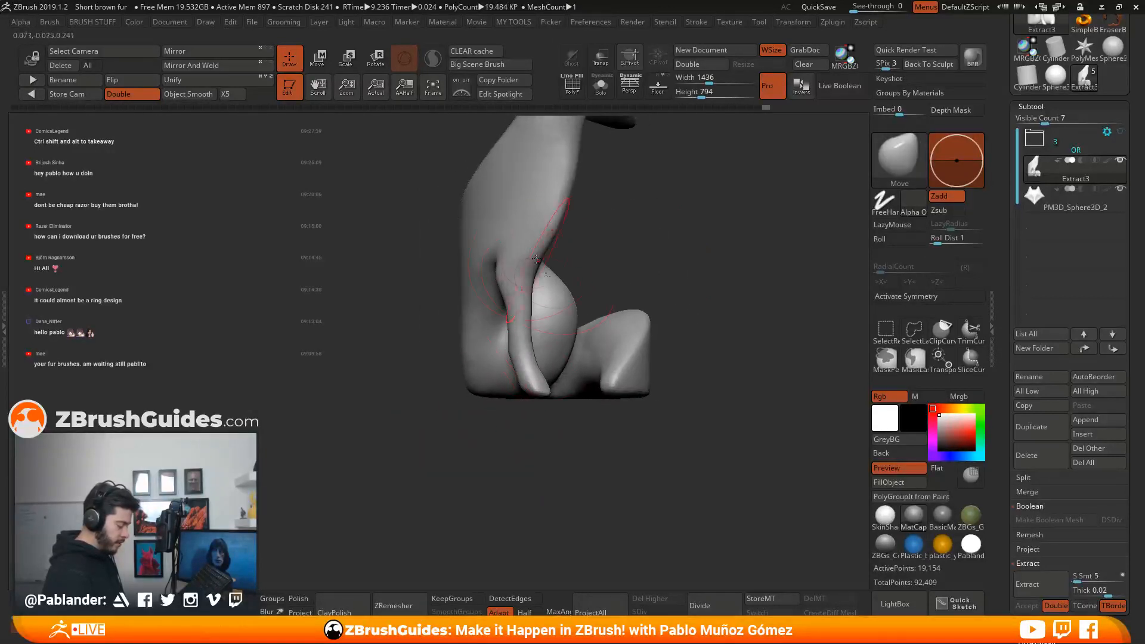
{"action": "left_click_drag", "start_coordinate": [541, 260], "coordinate": [550, 260]}
Smooth the top of the front leg and refine the chest contour up to the neck with the Move brush.
{"action": "right_click_drag", "start_coordinate": [605, 257], "coordinate": [665, 250]}
{"action": "left_click_drag", "start_coordinate": [523, 291], "coordinate": [524, 230], "text": "shift"}
{"action": "right_click_drag", "start_coordinate": [537, 238], "coordinate": [562, 243]}
{"action": "left_click_drag", "start_coordinate": [562, 242], "coordinate": [557, 238]}
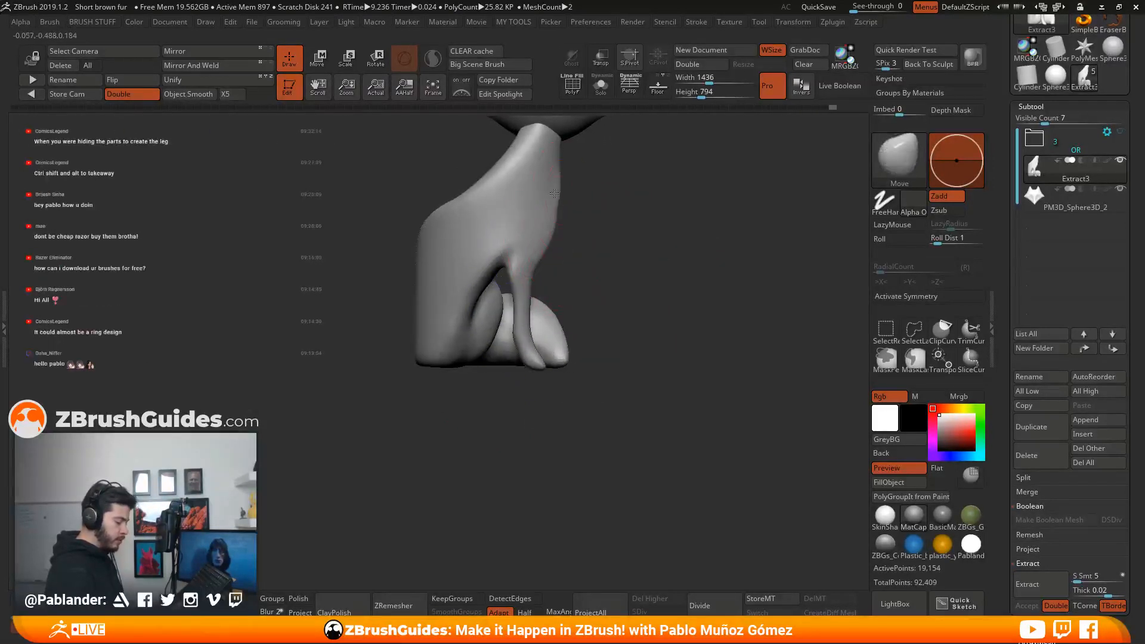
{"action": "left_click_drag", "start_coordinate": [563, 194], "coordinate": [558, 194]}
{"action": "mouse_move", "coordinate": [587, 209]}
{"action": "right_mouse_down"}
{"action": "mouse_move", "coordinate": [620, 218]}
{"action": "mouse_move", "coordinate": [639, 271]}
{"action": "mouse_move", "coordinate": [669, 274]}
{"action": "mouse_move", "coordinate": [653, 239]}
{"action": "right_mouse_up"}
{"action": "right_click_drag", "start_coordinate": [653, 239], "coordinate": [709, 238]}
{"action": "mouse_move", "coordinate": [664, 257]}
{"action": "right_mouse_down", "text": "alt"}
{"action": "mouse_move", "coordinate": [664, 286]}
{"action": "mouse_move", "coordinate": [572, 322]}
{"action": "mouse_move", "coordinate": [643, 276]}
{"action": "mouse_move", "coordinate": [632, 264]}
{"action": "mouse_move", "coordinate": [682, 307]}
{"action": "mouse_move", "coordinate": [632, 307]}
{"action": "right_mouse_up", "text": "alt"}
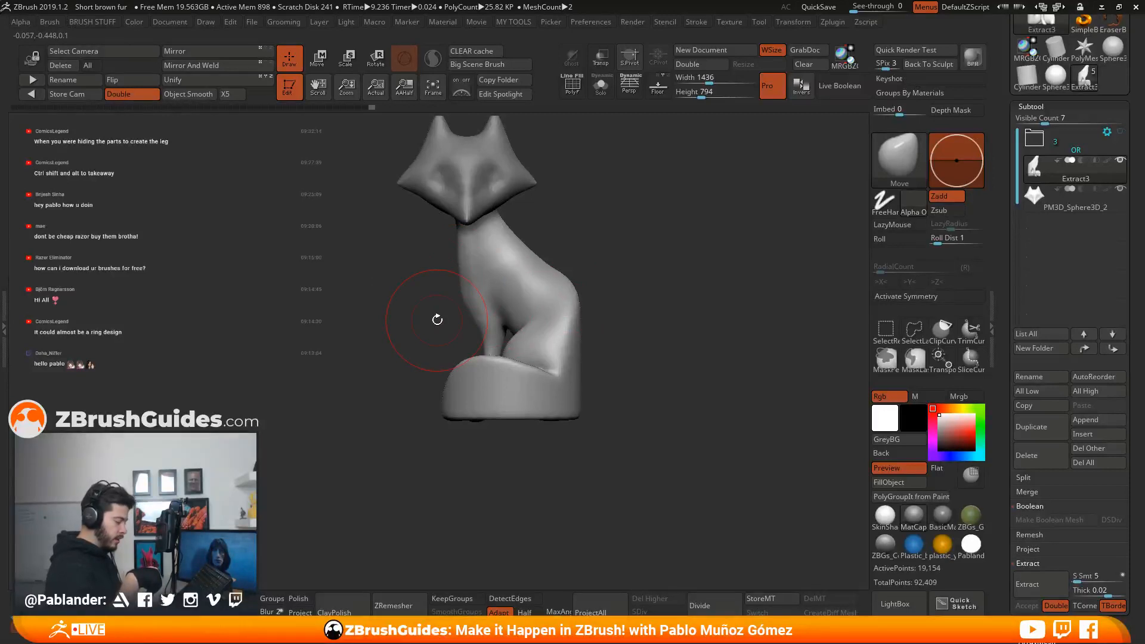
Smooth the fox's chest above the front leg, undo the last stroke and check the body from several angles.
{"action": "left_click_drag", "start_coordinate": [641, 304], "coordinate": [606, 295]}
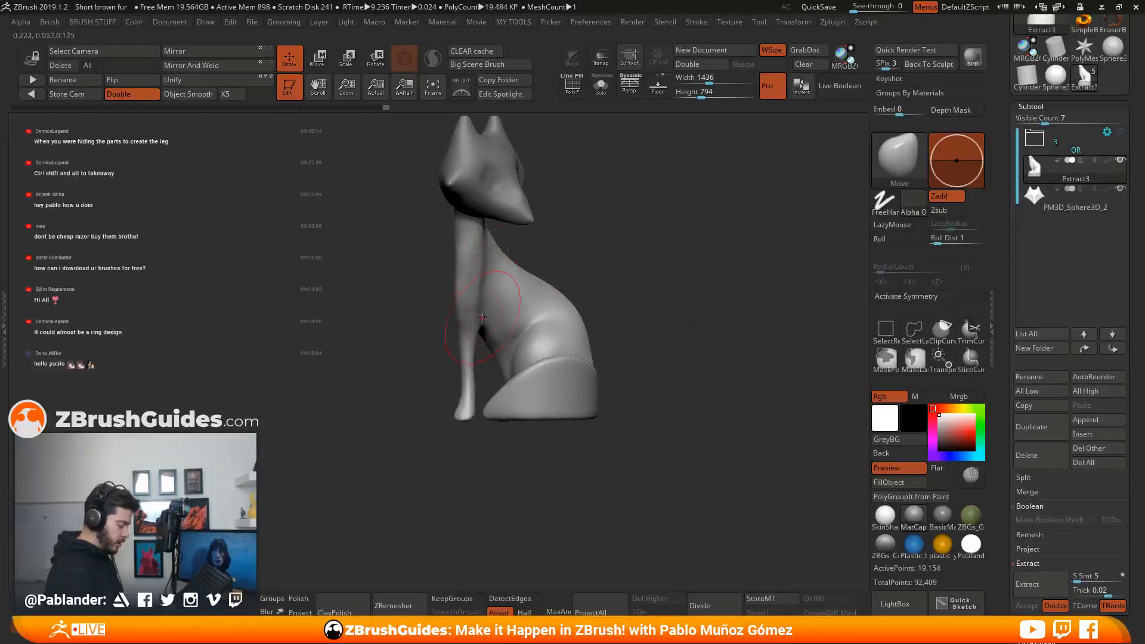
{"action": "mouse_move", "coordinate": [618, 260]}
{"action": "left_mouse_down"}
{"action": "mouse_move", "coordinate": [559, 255]}
{"action": "mouse_move", "coordinate": [546, 286]}
{"action": "mouse_move", "coordinate": [554, 304]}
{"action": "left_mouse_up"}
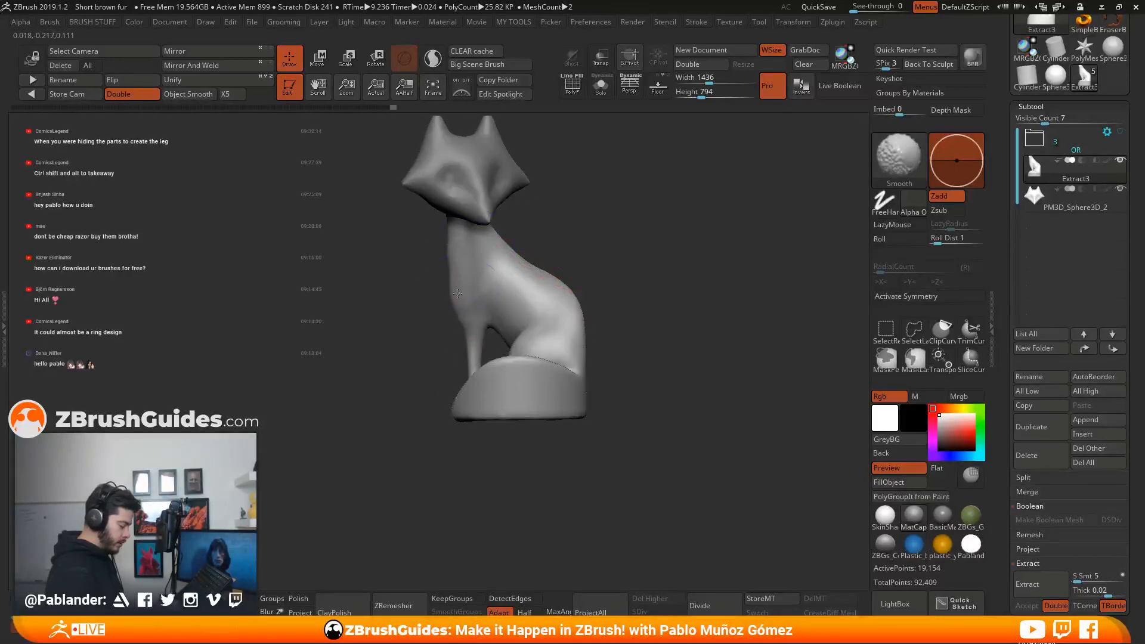
{"action": "mouse_move", "coordinate": [572, 263]}
{"action": "left_mouse_down"}
{"action": "mouse_move", "coordinate": [629, 265]}
{"action": "mouse_move", "coordinate": [535, 263]}
{"action": "mouse_move", "coordinate": [659, 252]}
{"action": "mouse_move", "coordinate": [633, 258]}
{"action": "mouse_move", "coordinate": [629, 240]}
{"action": "left_mouse_up"}
{"action": "key", "text": "ctrl+z"}
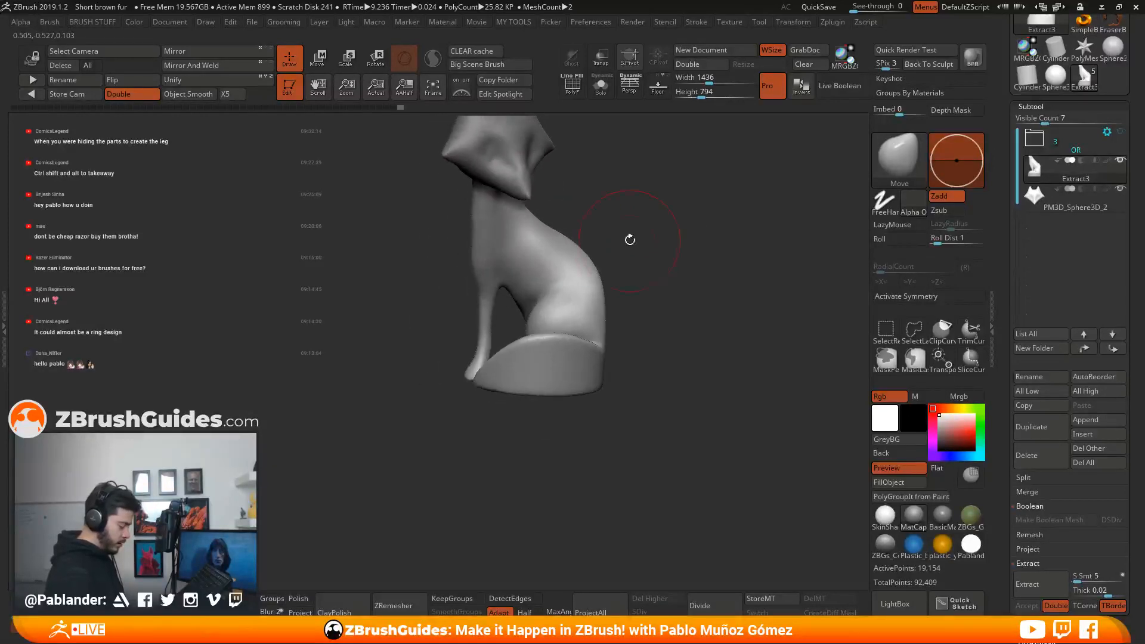
{"action": "mouse_move", "coordinate": [372, 357]}
{"action": "left_mouse_down"}
{"action": "mouse_move", "coordinate": [352, 394]}
{"action": "mouse_move", "coordinate": [394, 358]}
{"action": "mouse_move", "coordinate": [377, 344]}
{"action": "left_mouse_up"}
{"action": "left_click_drag", "start_coordinate": [554, 259], "coordinate": [655, 313]}
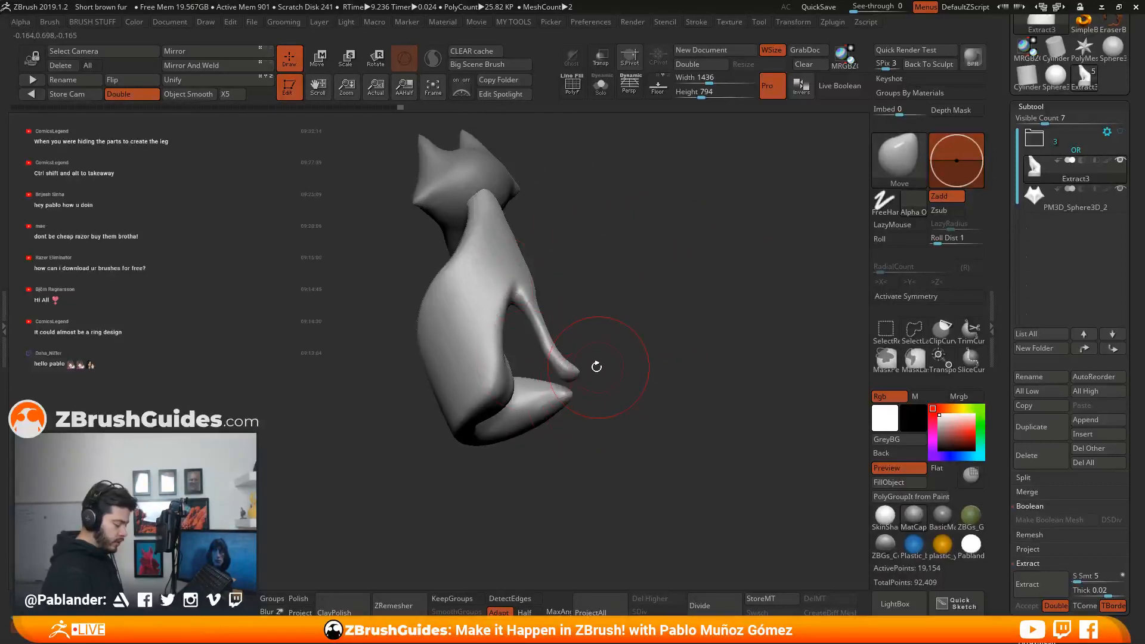
{"action": "left_click_drag", "start_coordinate": [582, 310], "coordinate": [626, 378]}
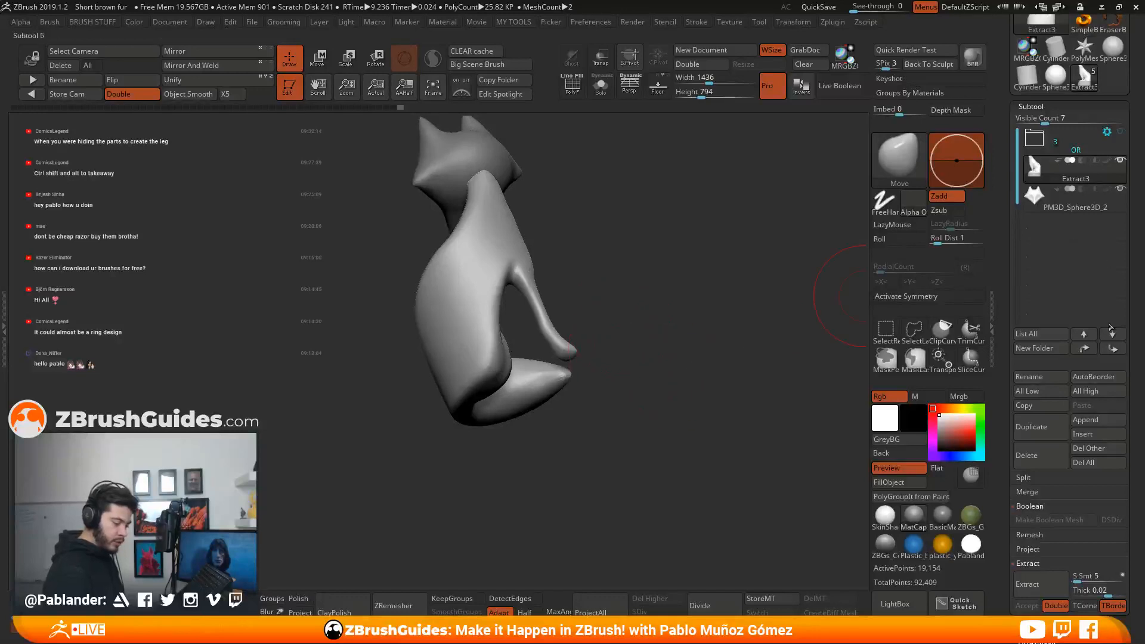
Duplicate the body subtool Extract3 and lasso-isolate only the front leg on the copy.
{"action": "left_click", "coordinate": [1054, 427]}
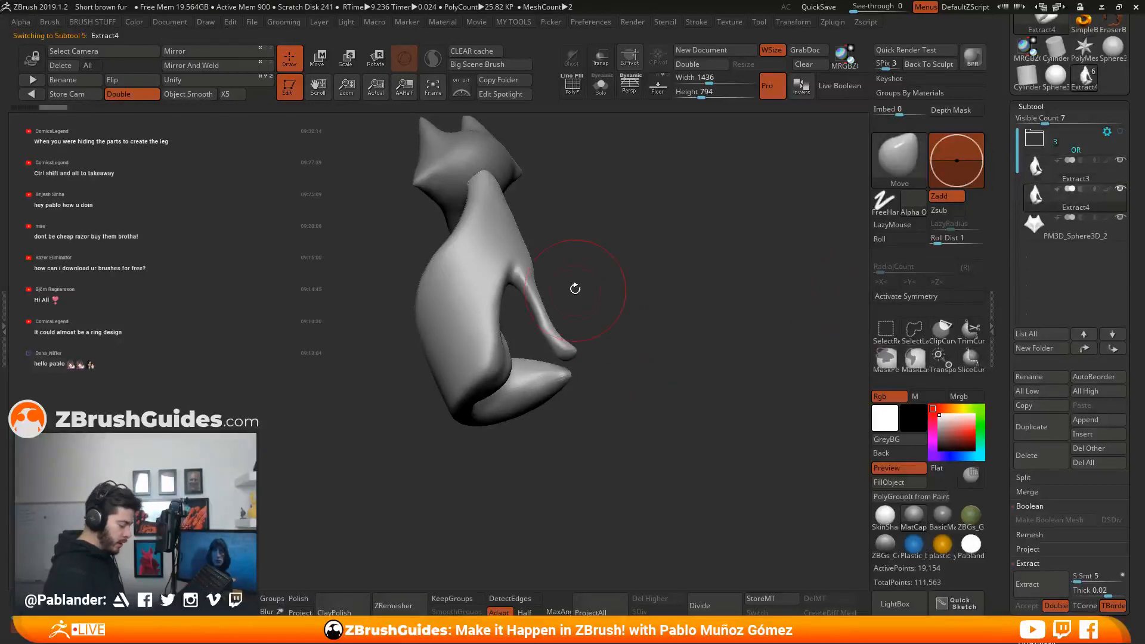
{"action": "left_click_drag", "start_coordinate": [595, 285], "coordinate": [611, 272]}
{"action": "key", "text": "ctrl+shift"}
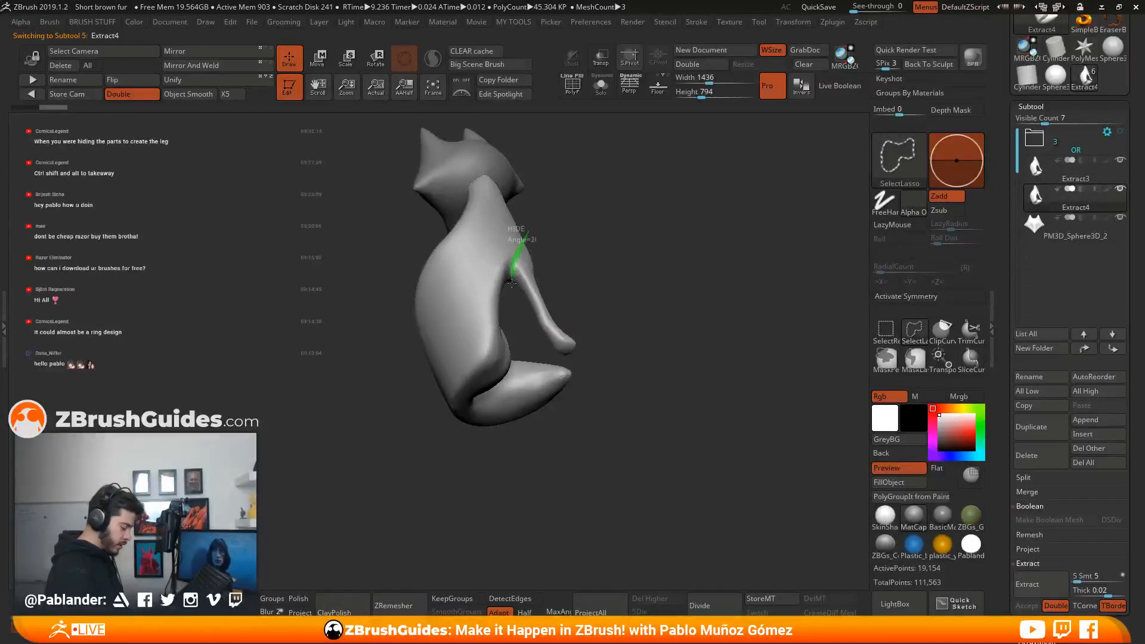
{"action": "mouse_move", "coordinate": [541, 349]}
{"action": "left_mouse_down", "text": "ctrl+shift"}
{"action": "mouse_move", "coordinate": [626, 245]}
{"action": "mouse_move", "coordinate": [655, 361]}
{"action": "left_mouse_up", "text": "ctrl+shift"}
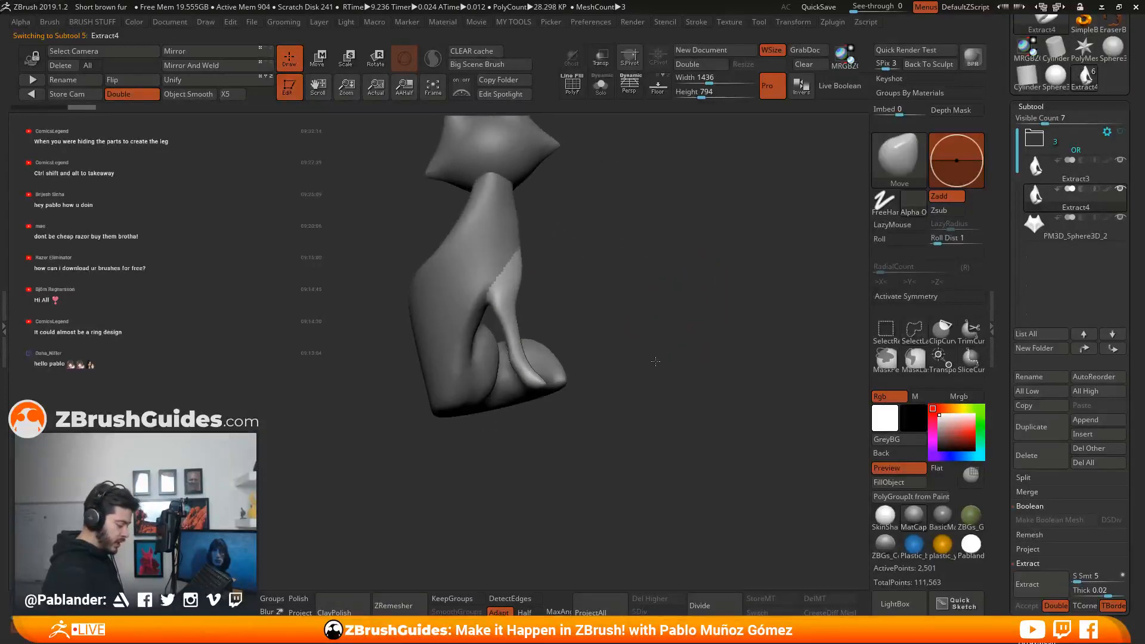
Hide the original body, then delete the copy's hidden geometry and close the holes on the isolated leg.
{"action": "left_click", "coordinate": [1120, 160]}
{"action": "mouse_move", "coordinate": [660, 304]}
{"action": "left_mouse_down"}
{"action": "mouse_move", "coordinate": [539, 338]}
{"action": "mouse_move", "coordinate": [510, 319]}
{"action": "mouse_move", "coordinate": [373, 292]}
{"action": "mouse_move", "coordinate": [582, 292]}
{"action": "left_mouse_up"}
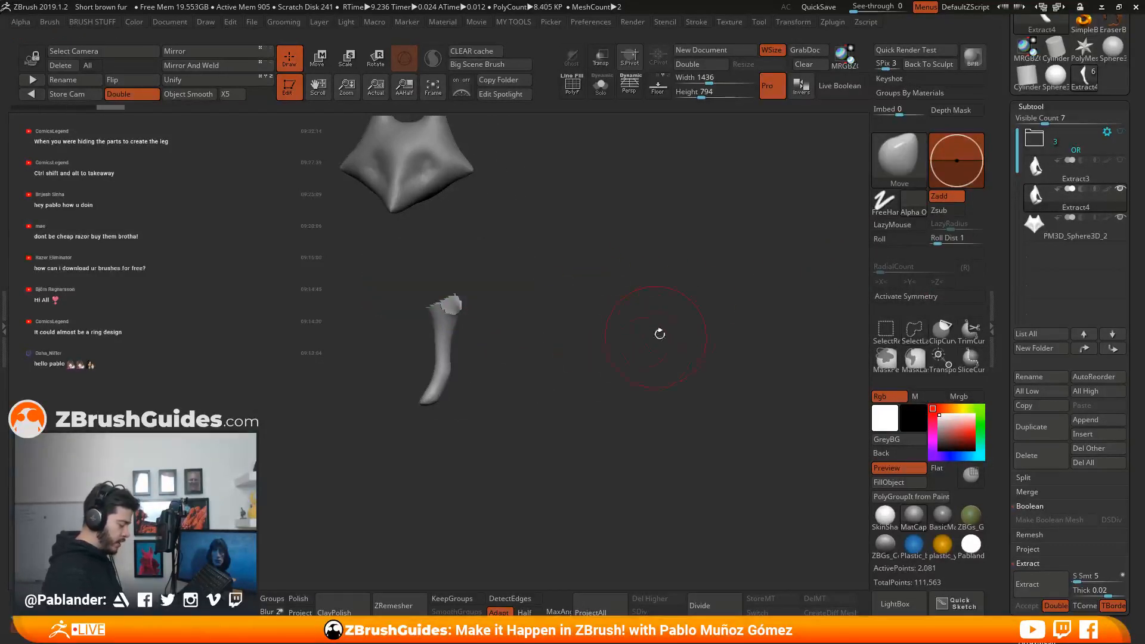
{"action": "key", "text": "space"}
{"action": "left_click", "coordinate": [692, 127]}
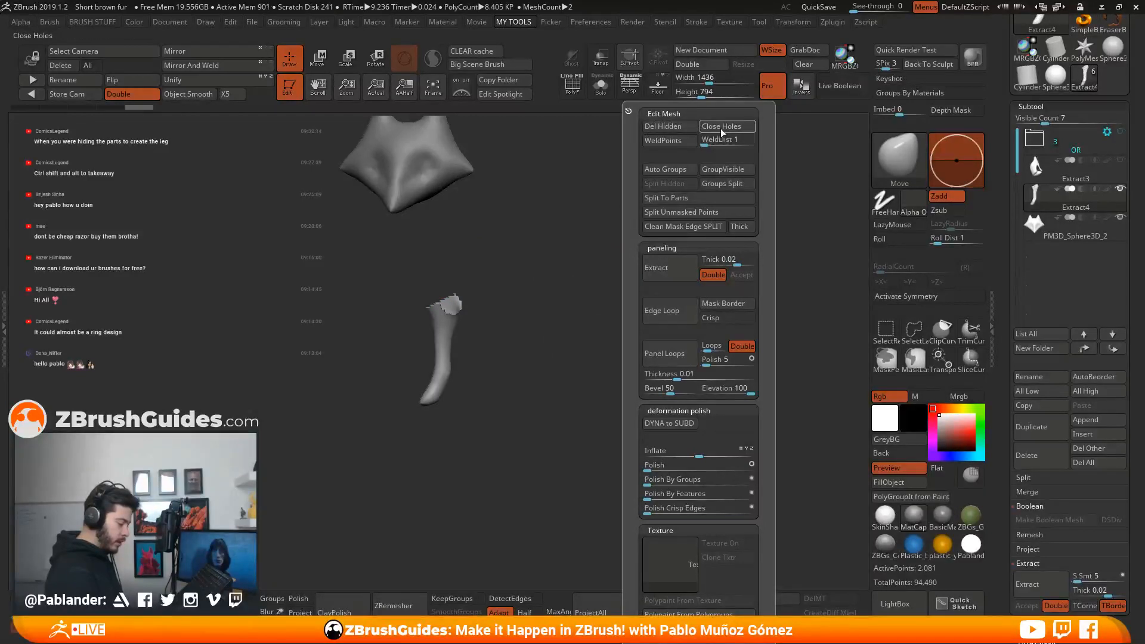
{"action": "left_click", "coordinate": [721, 128]}
Remesh the isolated leg with DynaMesh and smooth its capped upper end.
{"action": "left_click_drag", "start_coordinate": [564, 258], "coordinate": [584, 383]}
{"action": "left_click_drag", "start_coordinate": [581, 363], "coordinate": [572, 261], "text": "ctrl"}
{"action": "key", "text": "space"}
{"action": "key", "text": "shift"}
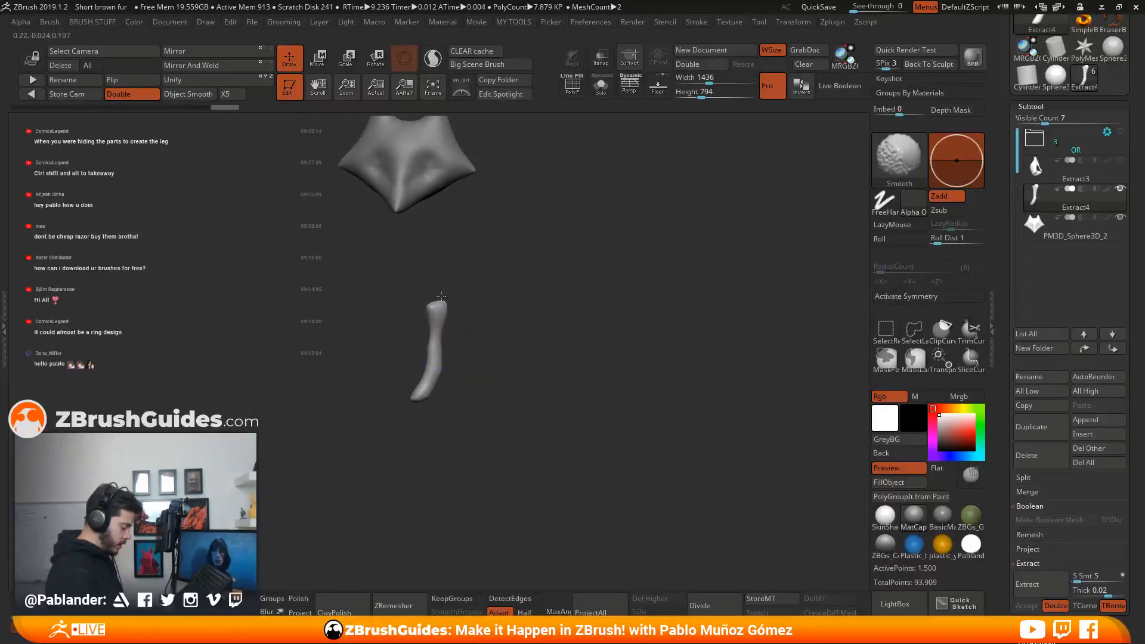
{"action": "mouse_move", "coordinate": [441, 297]}
{"action": "left_mouse_down", "text": "shift"}
{"action": "mouse_move", "coordinate": [439, 328]}
{"action": "mouse_move", "coordinate": [618, 343]}
{"action": "left_mouse_up", "text": "shift"}
Show the body again, then move and rotate the separate leg into place beside the first front leg.
{"action": "left_click", "coordinate": [1120, 160]}
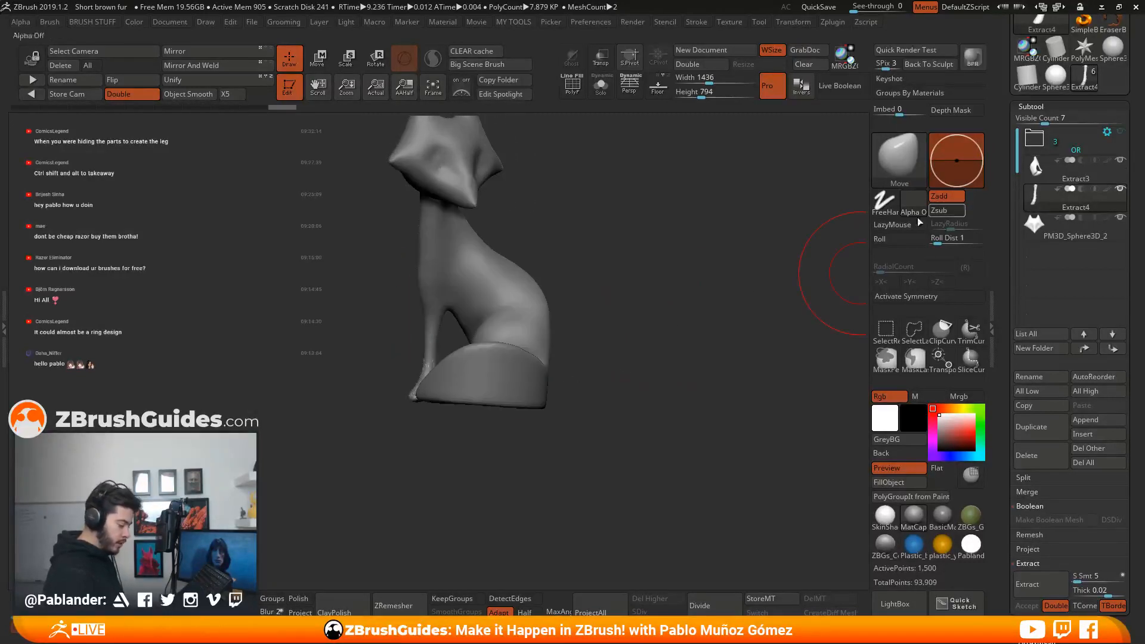
{"action": "left_click_drag", "start_coordinate": [536, 301], "coordinate": [638, 304]}
{"action": "left_click", "coordinate": [322, 65]}
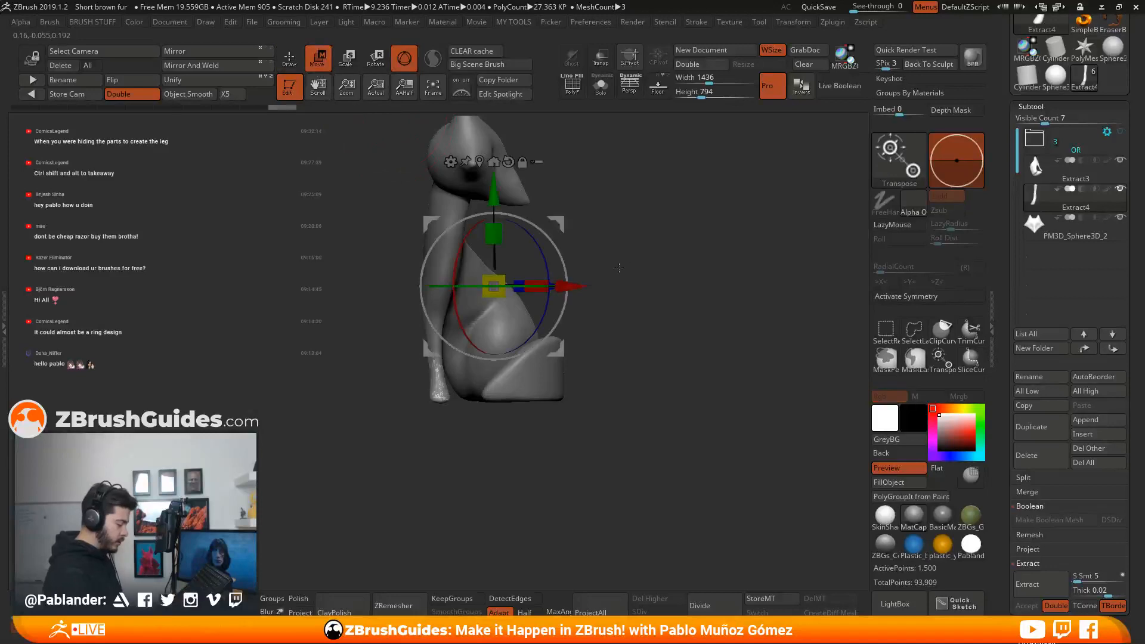
{"action": "left_click_drag", "start_coordinate": [558, 223], "coordinate": [529, 284]}
{"action": "left_click_drag", "start_coordinate": [694, 263], "coordinate": [647, 311]}
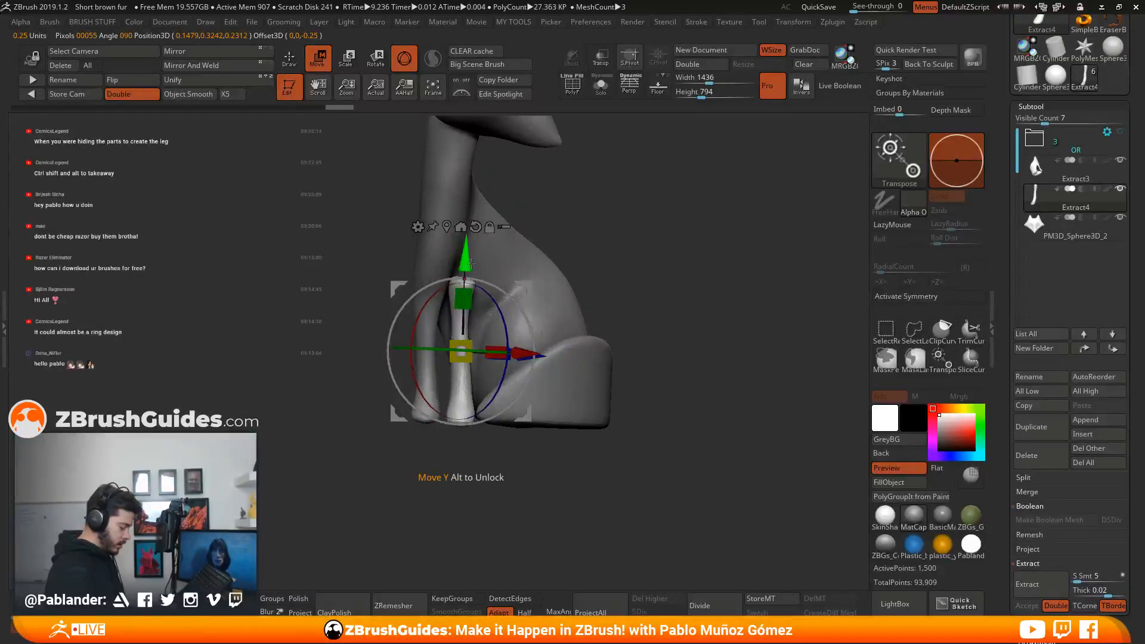
{"action": "left_click_drag", "start_coordinate": [591, 280], "coordinate": [609, 304]}
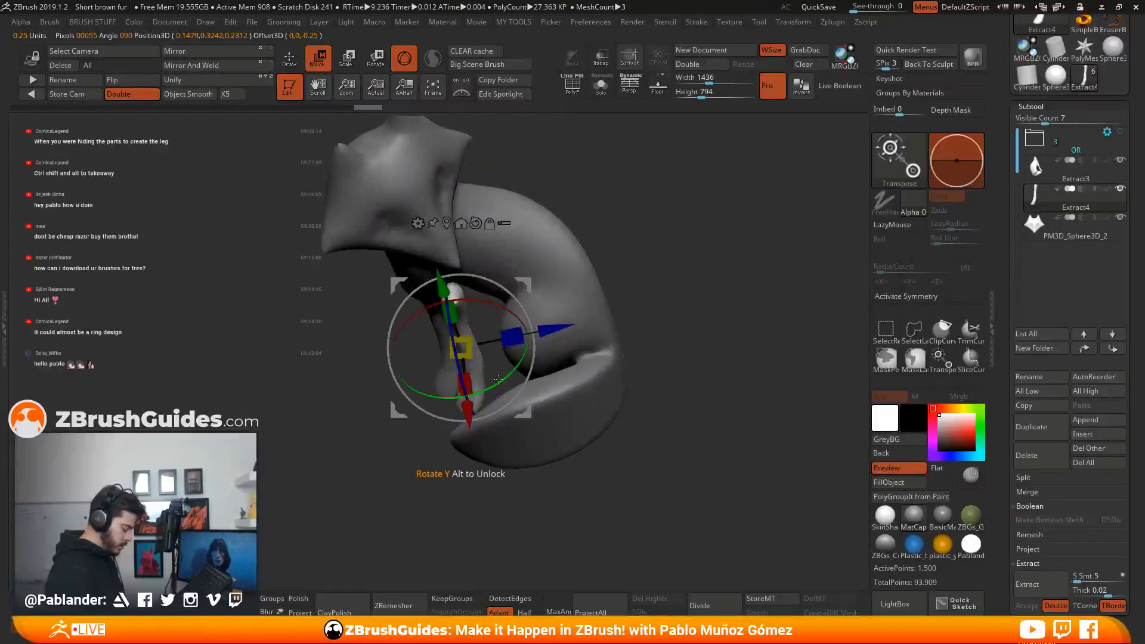
{"action": "left_click_drag", "start_coordinate": [529, 283], "coordinate": [540, 408]}
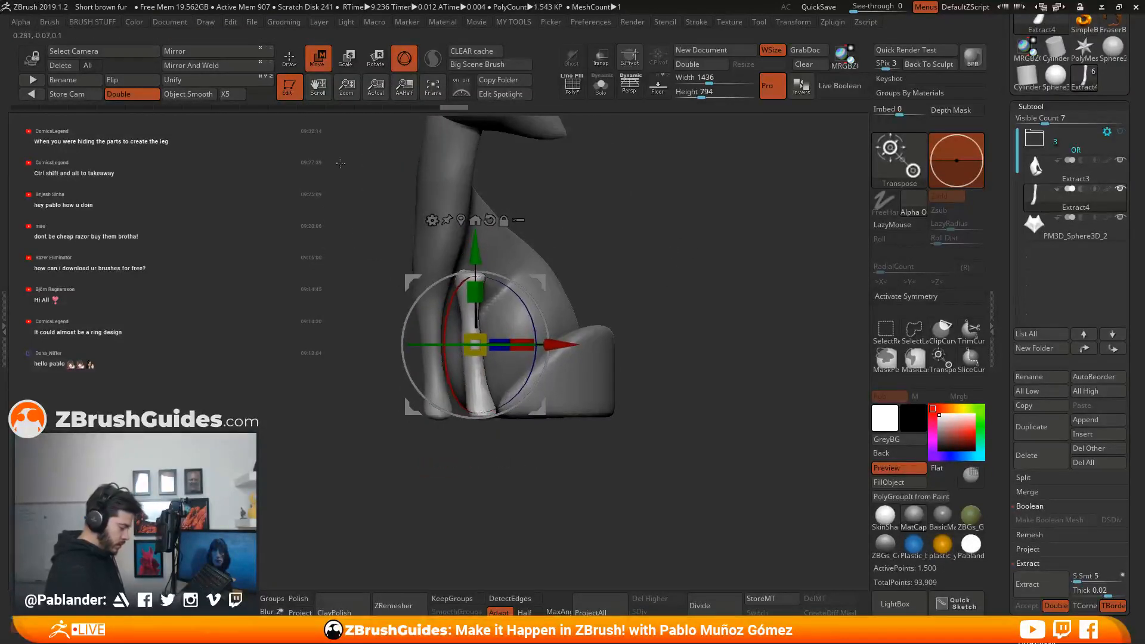
{"action": "key", "text": "q"}
Duplicate the second front leg and move the copy up in front of the chest.
{"action": "left_click_drag", "start_coordinate": [691, 311], "coordinate": [649, 280], "text": "alt"}
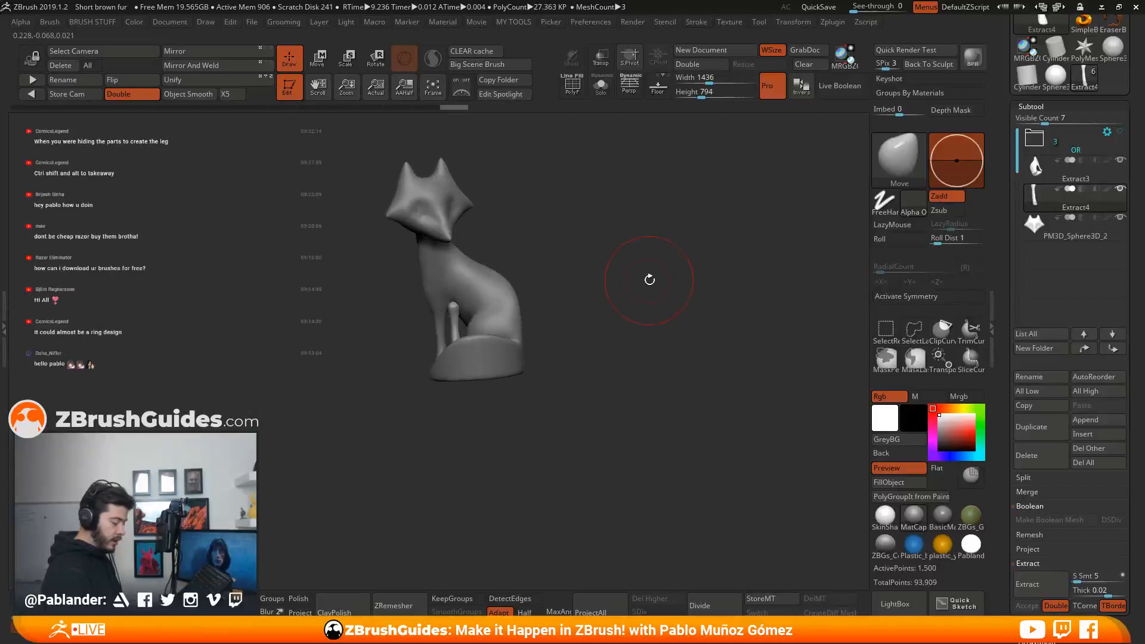
{"action": "left_click_drag", "start_coordinate": [633, 335], "coordinate": [631, 384], "text": "alt"}
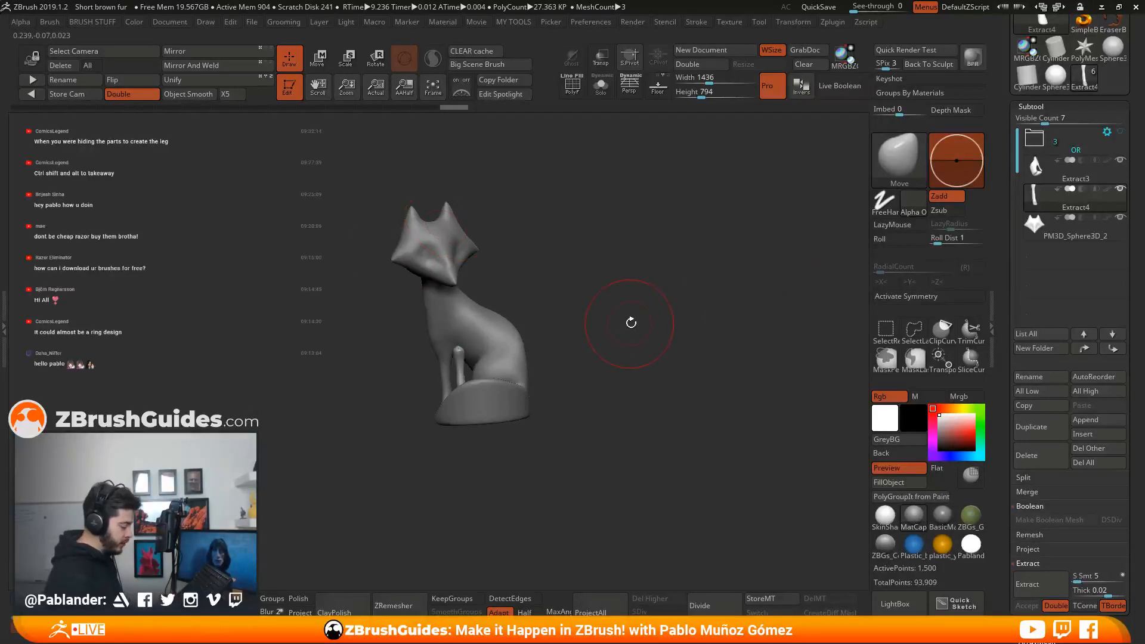
{"action": "mouse_move", "coordinate": [631, 322]}
{"action": "left_mouse_down"}
{"action": "mouse_move", "coordinate": [626, 348]}
{"action": "mouse_move", "coordinate": [651, 324]}
{"action": "left_mouse_up"}
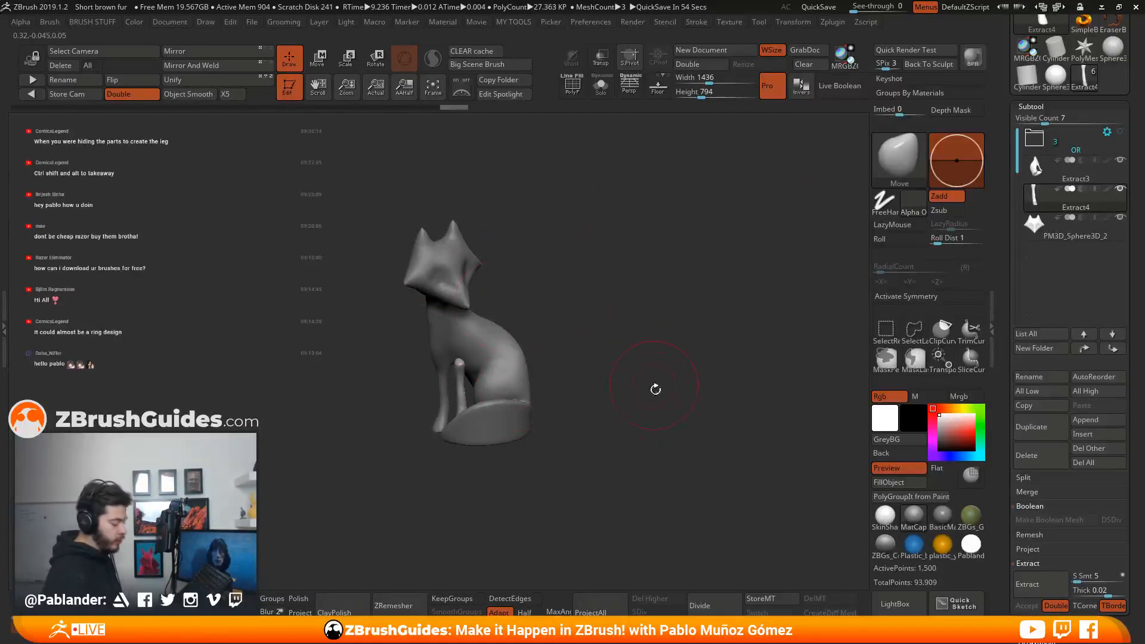
{"action": "left_click_drag", "start_coordinate": [656, 389], "coordinate": [835, 319]}
{"action": "left_click", "coordinate": [1050, 424]}
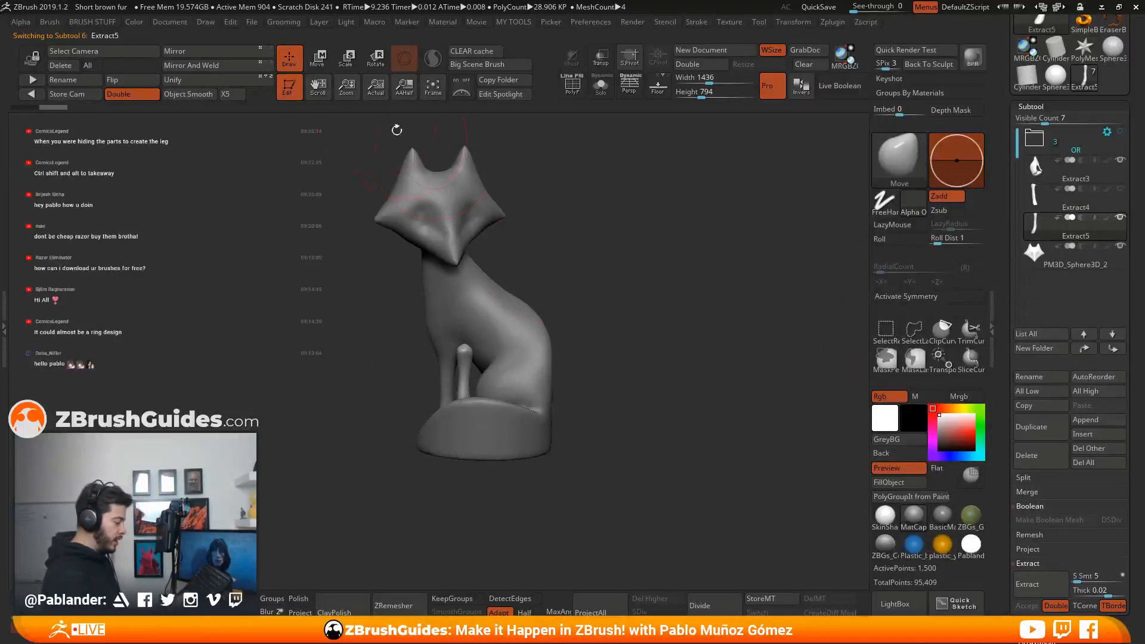
{"action": "key", "text": "w"}
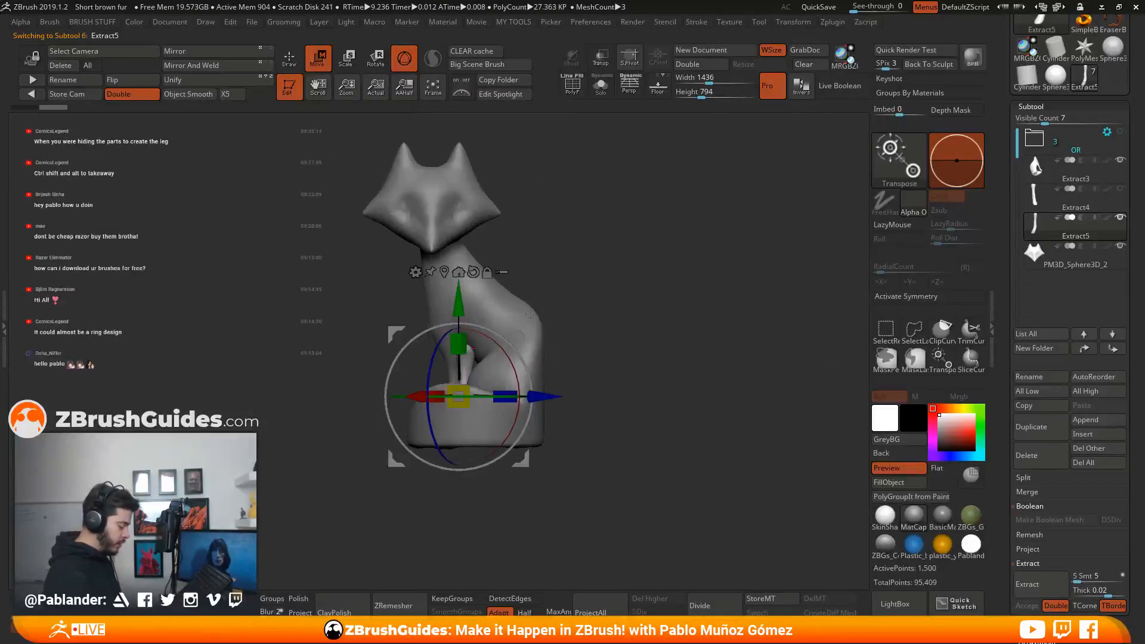
{"action": "left_click_drag", "start_coordinate": [468, 307], "coordinate": [459, 265]}
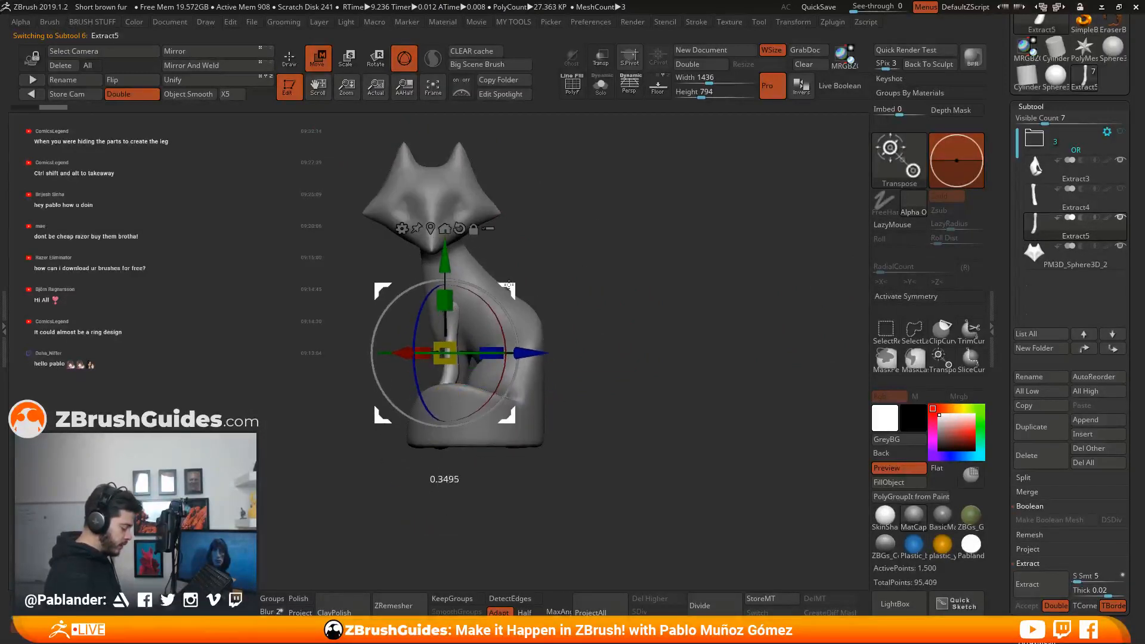
Rotate the copied leg to extend forward from the chest and shift it sideways to the shoulder.
{"action": "left_click_drag", "start_coordinate": [514, 322], "coordinate": [474, 260]}
{"action": "left_click_drag", "start_coordinate": [549, 259], "coordinate": [609, 259]}
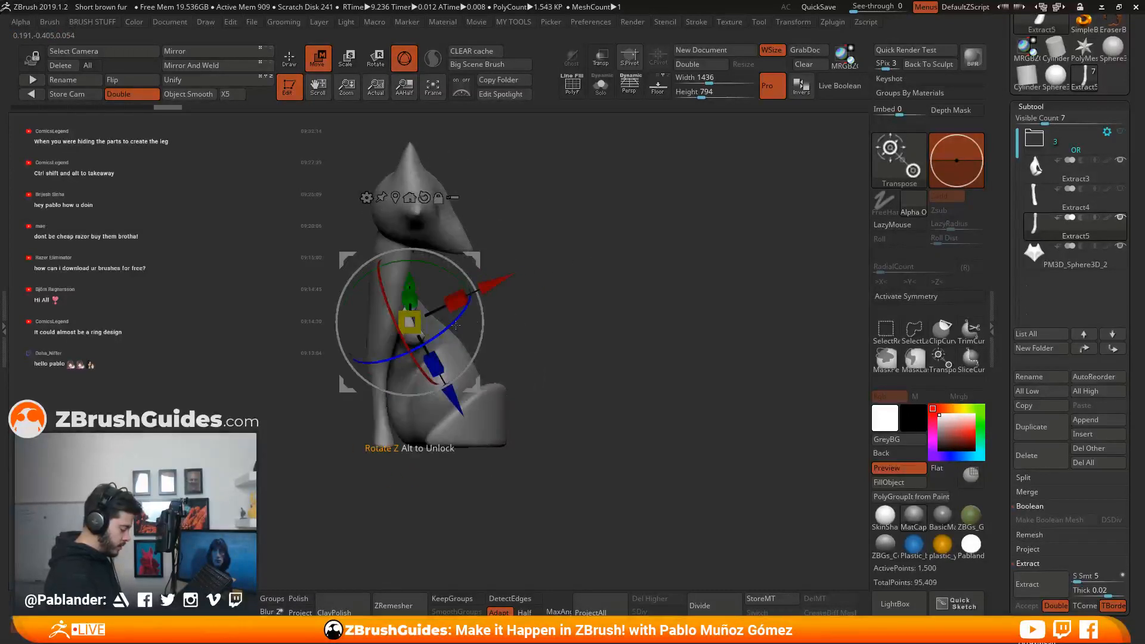
{"action": "left_click_drag", "start_coordinate": [478, 298], "coordinate": [481, 308]}
{"action": "left_click_drag", "start_coordinate": [475, 259], "coordinate": [482, 259]}
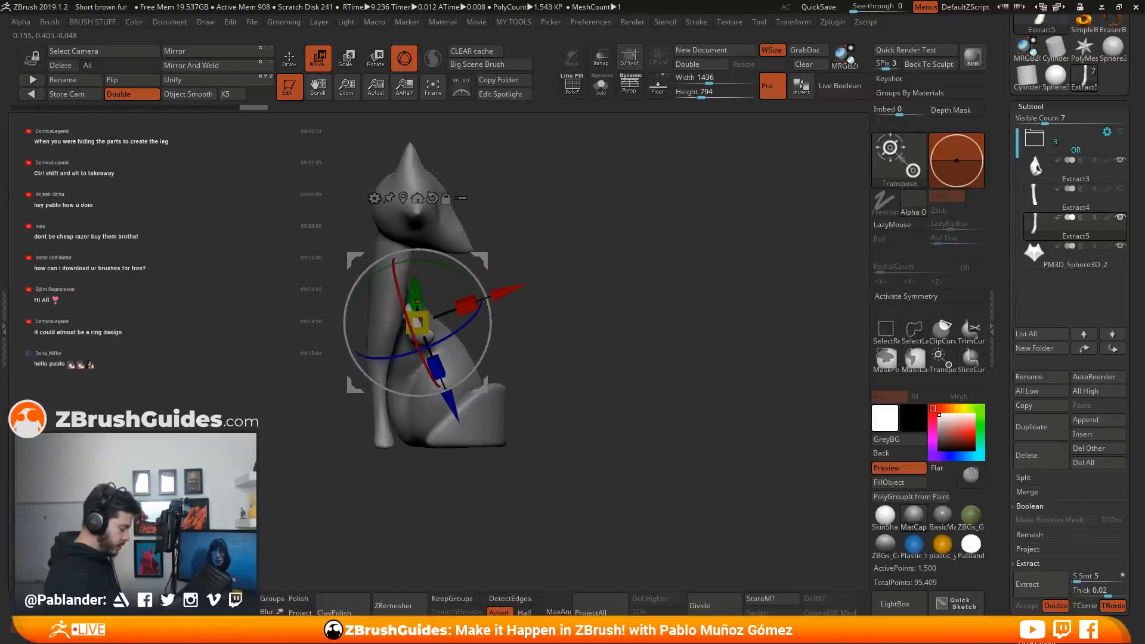
{"action": "key", "text": "q"}
{"action": "left_click_drag", "start_coordinate": [587, 237], "coordinate": [537, 237], "text": "shift"}
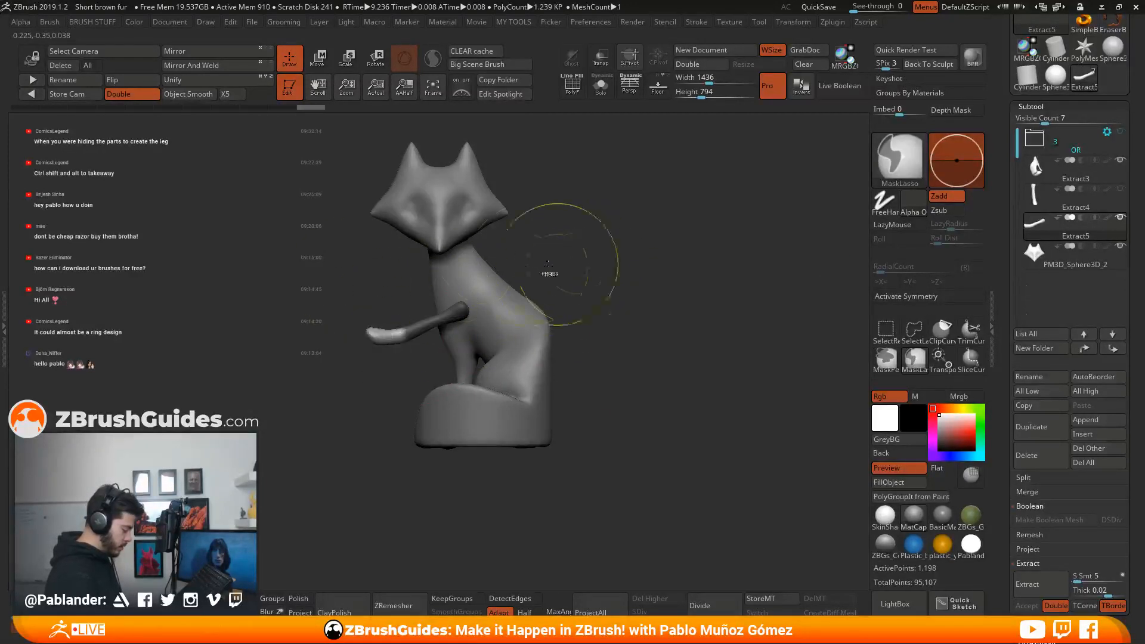
Bend the paw end of the copied leg downward with the transform gizmo.
{"action": "left_click", "coordinate": [321, 64]}
{"action": "left_click_drag", "start_coordinate": [481, 386], "coordinate": [463, 399]}
{"action": "left_click_drag", "start_coordinate": [474, 345], "coordinate": [473, 285]}
{"action": "left_click_drag", "start_coordinate": [408, 209], "coordinate": [458, 200]}
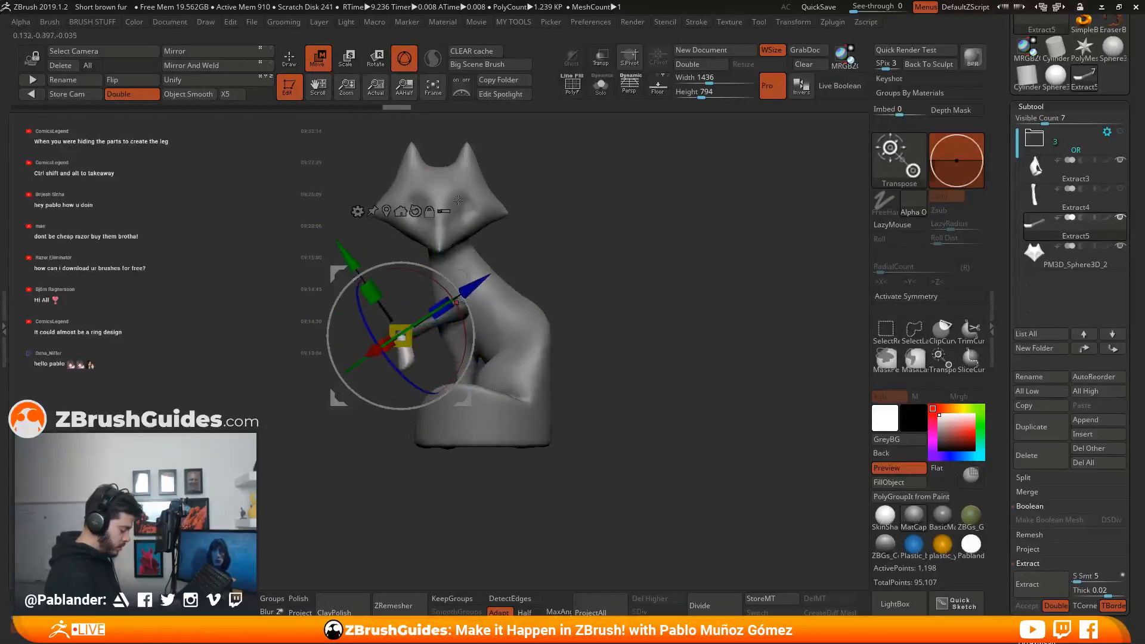
Mask the shoulder end of the copied leg, set the pivot near it, and rotate the unmasked part into a raised, bent pose.
{"action": "key", "text": "q"}
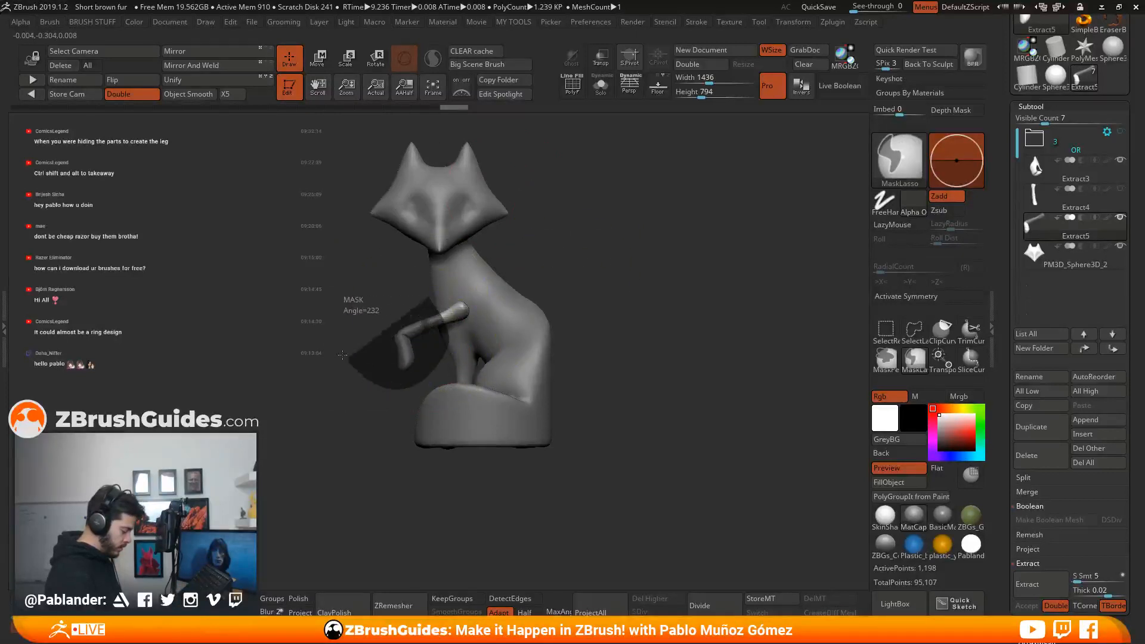
{"action": "left_click_drag", "start_coordinate": [342, 355], "coordinate": [346, 358], "text": "ctrl"}
{"action": "key", "text": "w"}
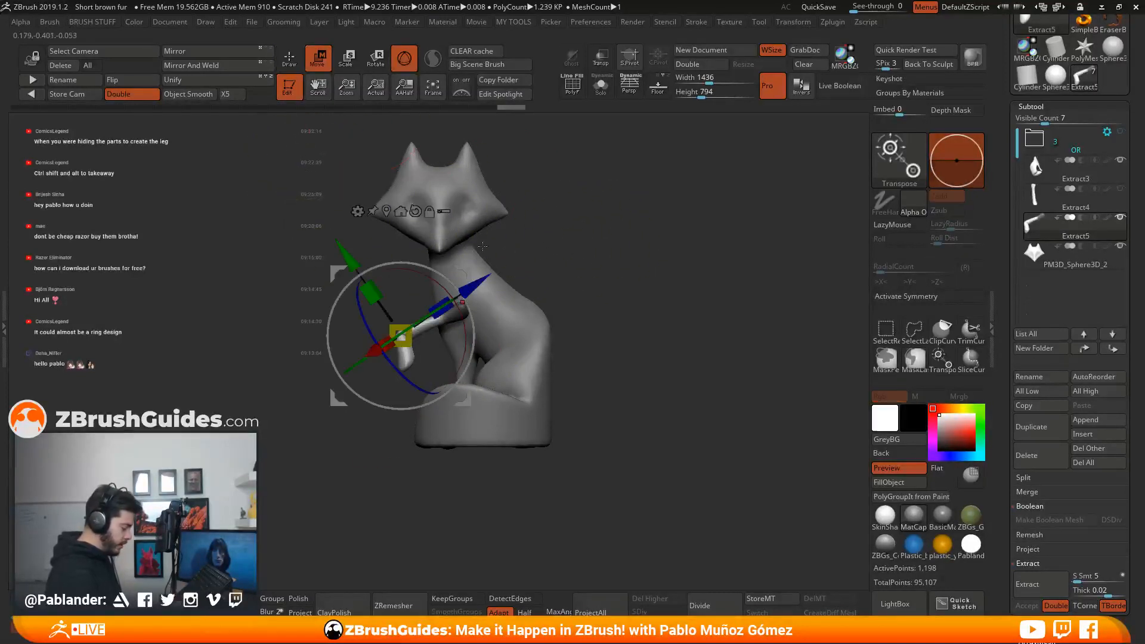
{"action": "left_click_drag", "start_coordinate": [465, 272], "coordinate": [507, 253], "text": "alt"}
{"action": "left_click_drag", "start_coordinate": [513, 298], "coordinate": [503, 368]}
{"action": "key", "text": "q"}
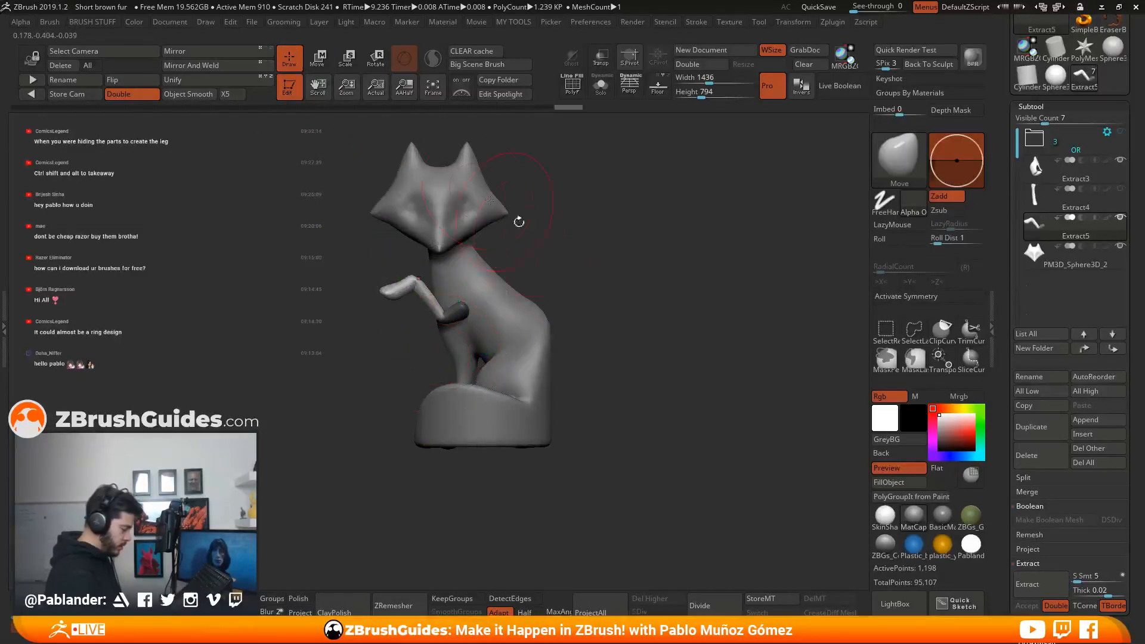
{"action": "key", "text": "w"}
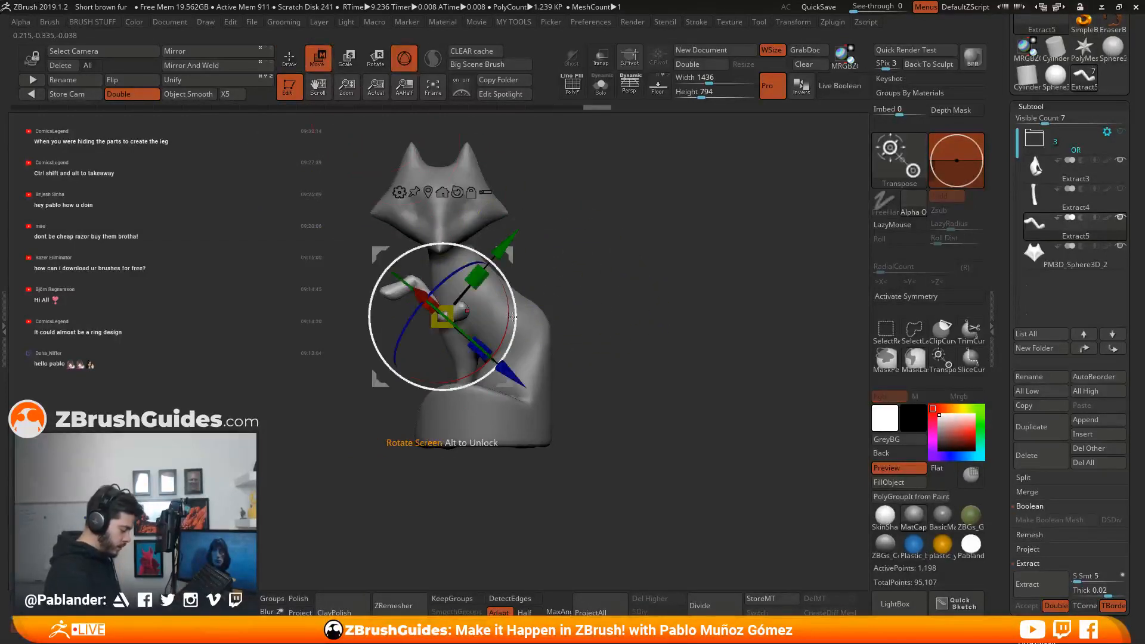
{"action": "mouse_move", "coordinate": [512, 316]}
{"action": "left_mouse_down"}
{"action": "mouse_move", "coordinate": [482, 259]}
{"action": "mouse_move", "coordinate": [520, 263]}
{"action": "mouse_move", "coordinate": [517, 283]}
{"action": "mouse_move", "coordinate": [536, 274]}
{"action": "mouse_move", "coordinate": [510, 319]}
{"action": "left_mouse_up"}
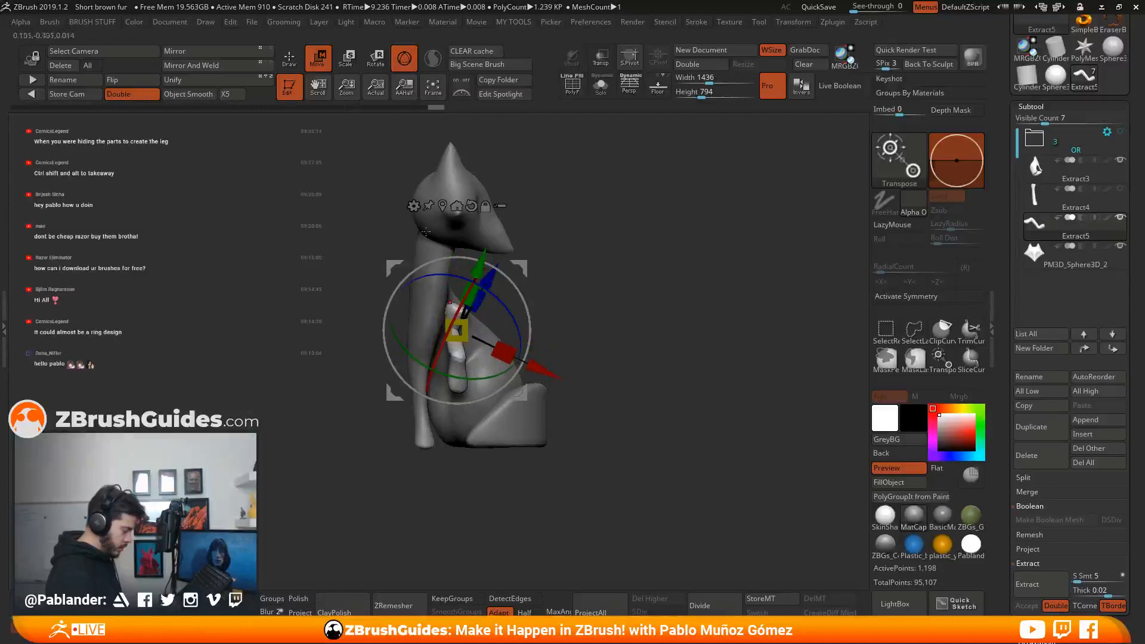
Widen the shoulder end of the raised leg with the Move brush so it spreads across the fox's shoulder.
{"action": "key", "text": "q"}
{"action": "key", "text": "b"}
{"action": "key", "text": "m"}
{"action": "key", "text": "v"}
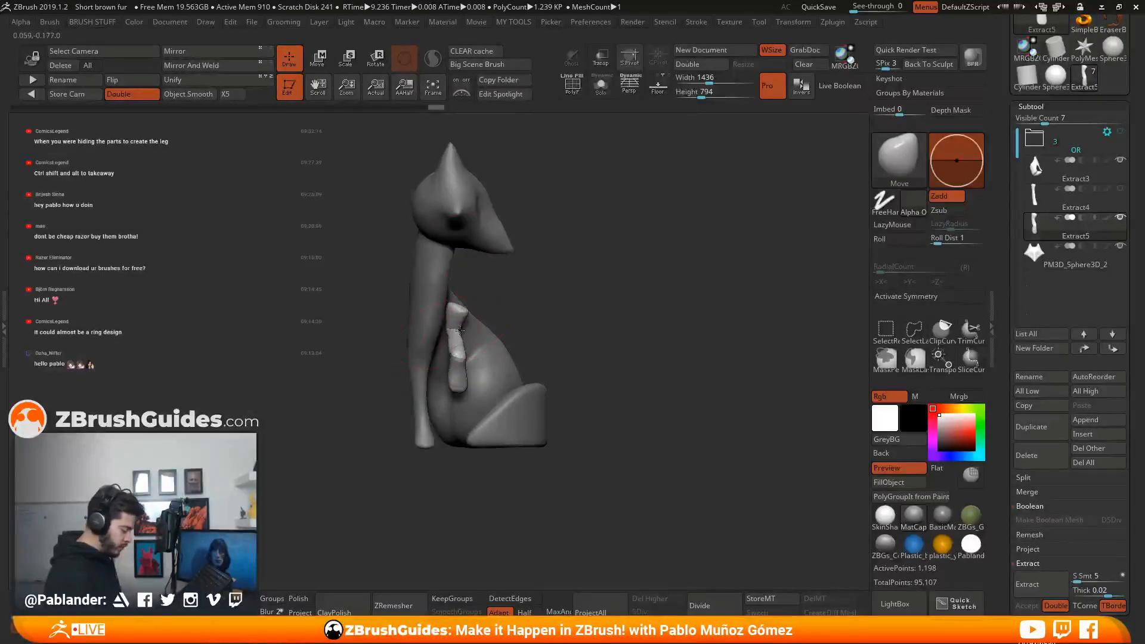
{"action": "right_click_drag", "start_coordinate": [461, 362], "coordinate": [382, 359]}
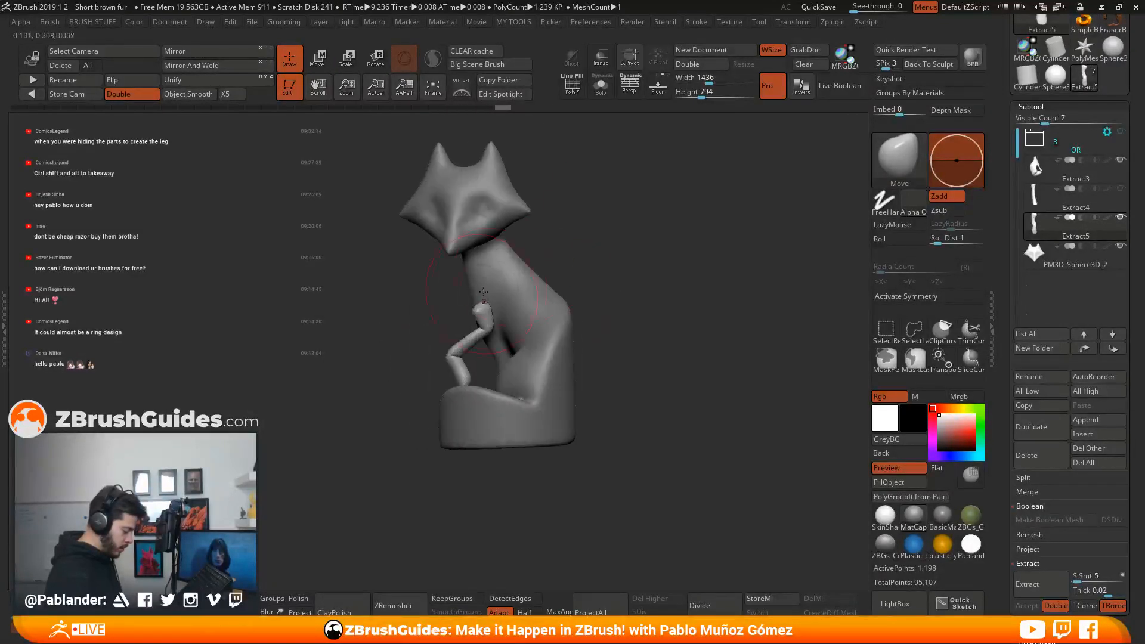
{"action": "right_click_drag", "start_coordinate": [513, 263], "coordinate": [523, 319], "text": "ctrl"}
{"action": "right_click", "coordinate": [554, 279]}
{"action": "right_click_drag", "start_coordinate": [559, 278], "coordinate": [399, 336], "text": "alt"}
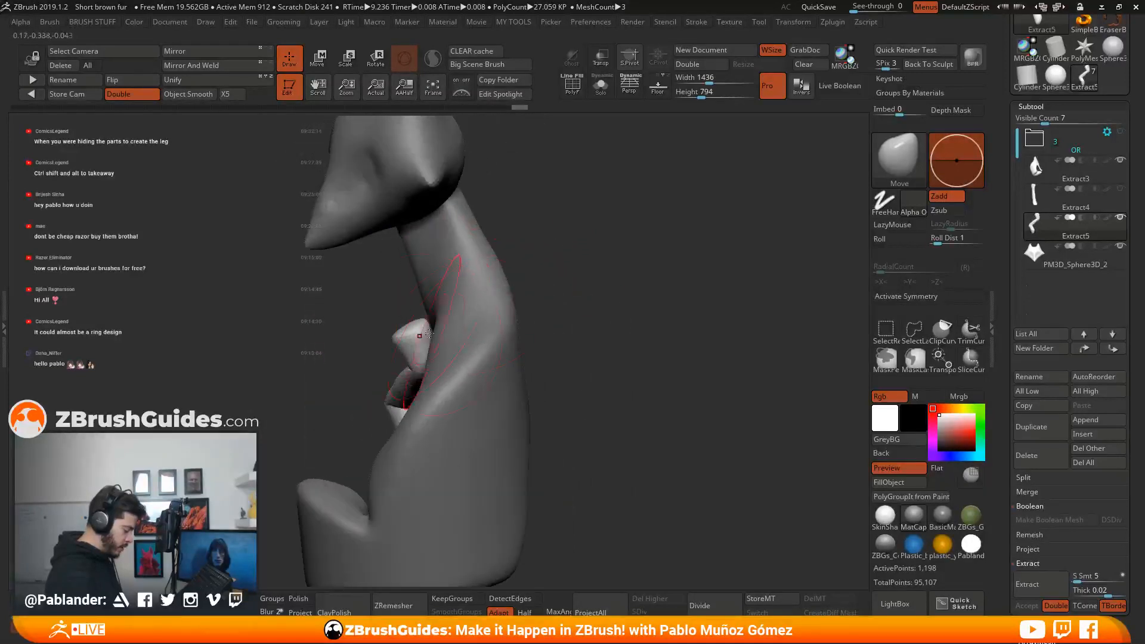
{"action": "right_click_drag", "start_coordinate": [448, 308], "coordinate": [553, 276]}
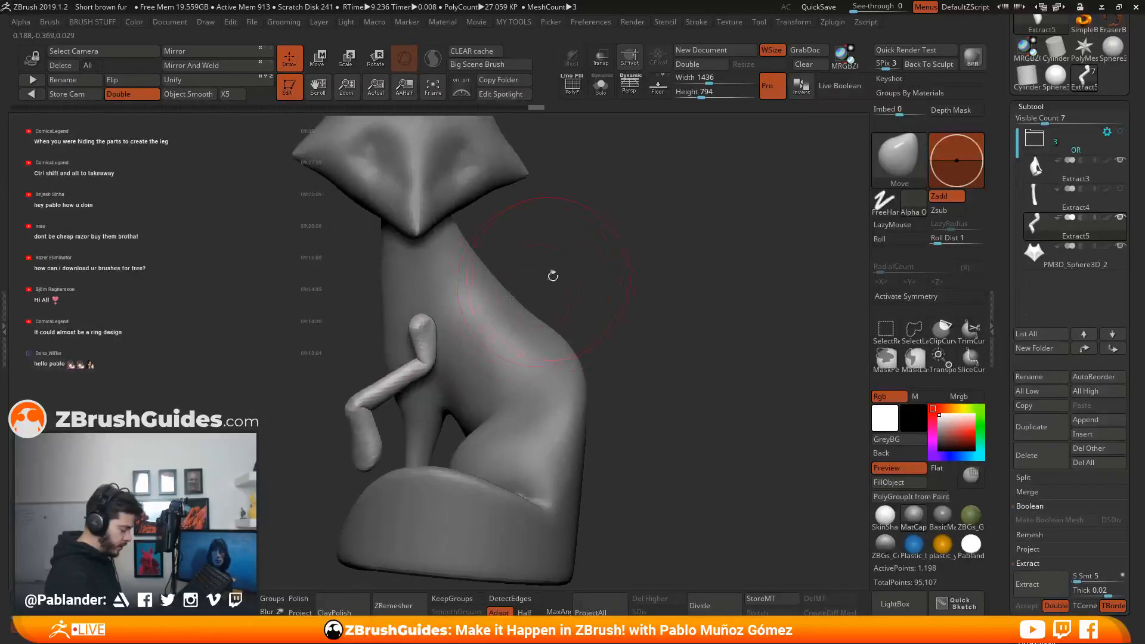
{"action": "right_click", "coordinate": [463, 306]}
{"action": "left_click_drag", "start_coordinate": [435, 326], "coordinate": [470, 322]}
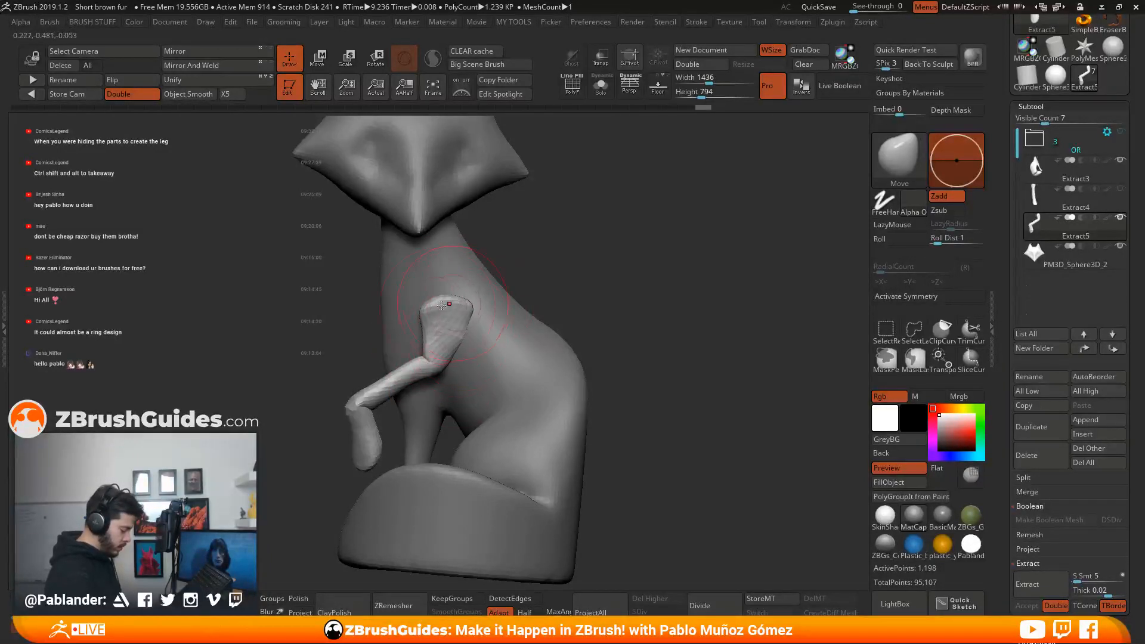
{"action": "right_click_drag", "start_coordinate": [562, 271], "coordinate": [517, 294]}
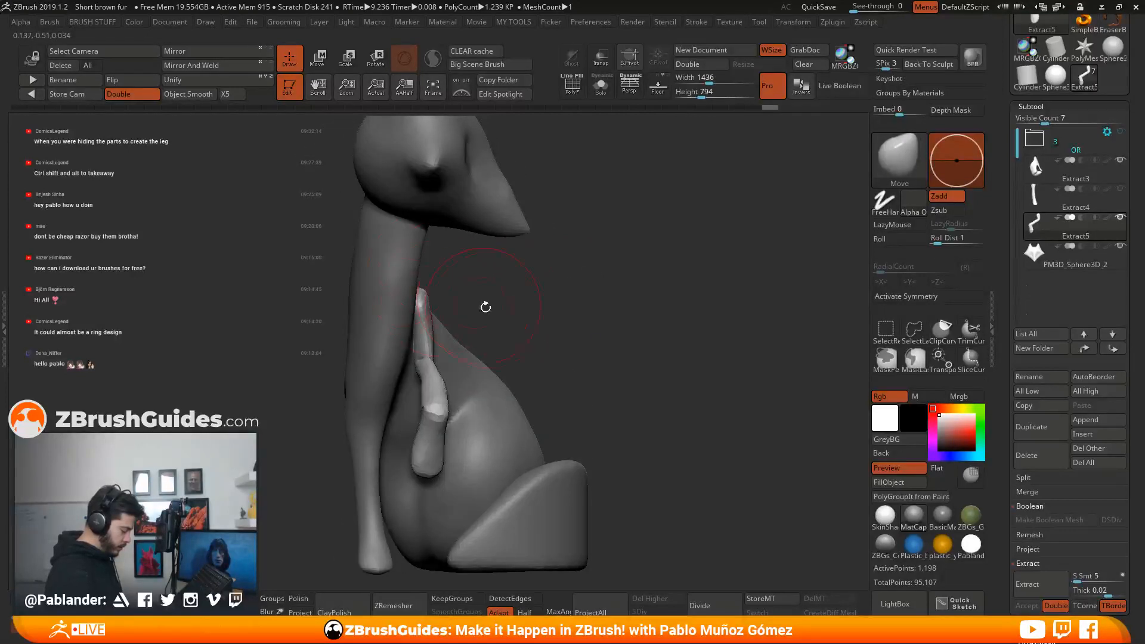
{"action": "mouse_move", "coordinate": [600, 304]}
{"action": "right_mouse_down"}
{"action": "mouse_move", "coordinate": [646, 340]}
{"action": "mouse_move", "coordinate": [672, 336]}
{"action": "right_mouse_up"}
Shift the raised leg slightly upward with the transform gizmo and refine its shoulder end with the Move and Smooth brushes.
{"action": "left_click", "coordinate": [318, 66]}
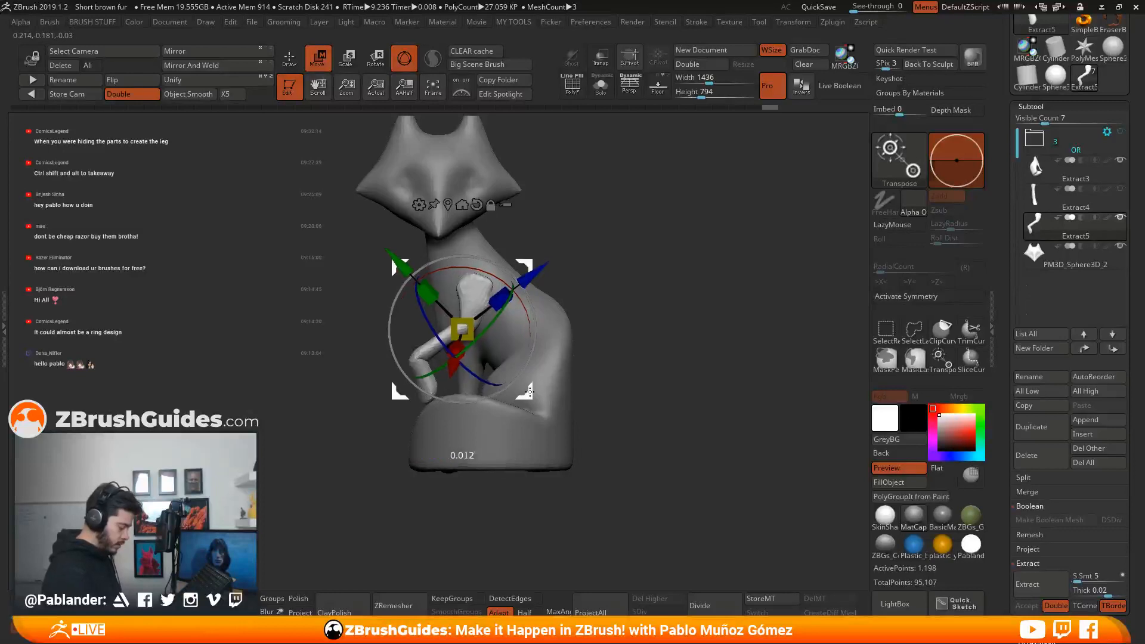
{"action": "key", "text": "q"}
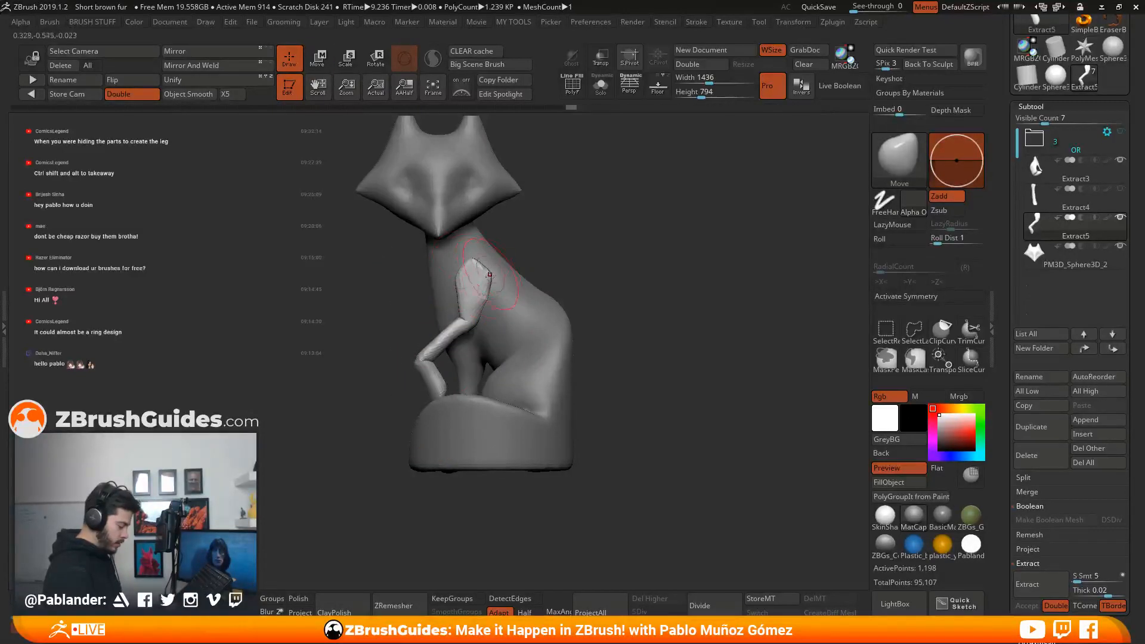
{"action": "left_click_drag", "start_coordinate": [490, 275], "coordinate": [485, 278]}
{"action": "left_click_drag", "start_coordinate": [599, 251], "coordinate": [546, 254]}
{"action": "left_click_drag", "start_coordinate": [471, 271], "coordinate": [477, 291], "text": "shift"}
{"action": "mouse_move", "coordinate": [547, 258]}
{"action": "left_mouse_down"}
{"action": "mouse_move", "coordinate": [584, 254]}
{"action": "mouse_move", "coordinate": [569, 331]}
{"action": "left_mouse_up"}
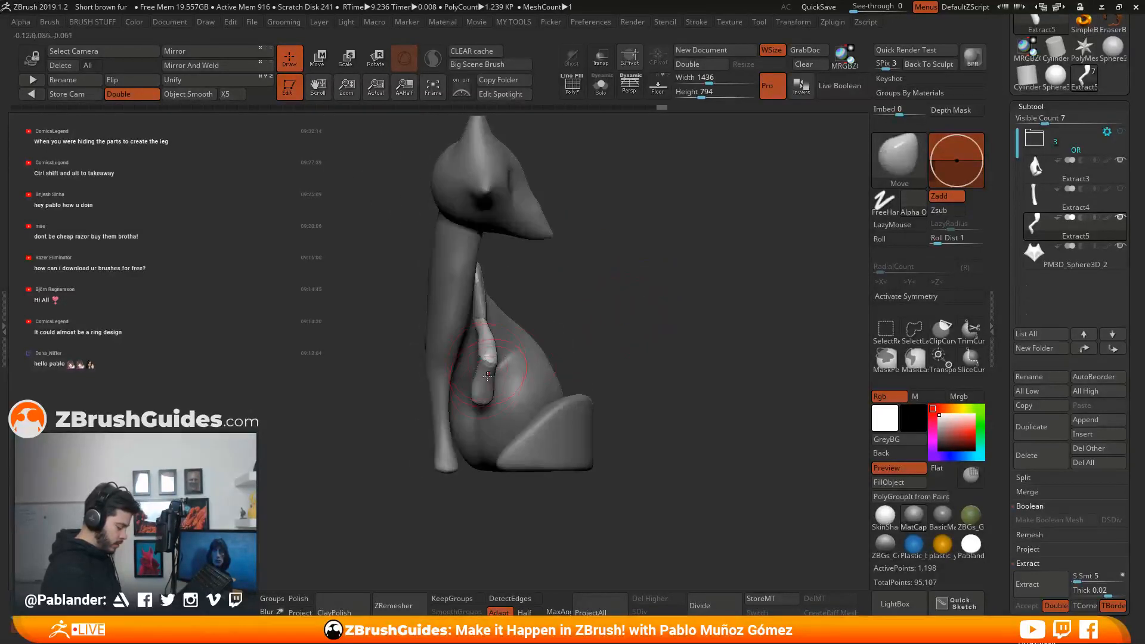
{"action": "left_click_drag", "start_coordinate": [671, 308], "coordinate": [652, 311]}
{"action": "mouse_move", "coordinate": [652, 311]}
{"action": "left_mouse_down", "text": "alt"}
{"action": "mouse_move", "coordinate": [662, 296]}
{"action": "mouse_move", "coordinate": [631, 317]}
{"action": "mouse_move", "coordinate": [672, 320]}
{"action": "mouse_move", "coordinate": [628, 373]}
{"action": "mouse_move", "coordinate": [642, 320]}
{"action": "mouse_move", "coordinate": [610, 294]}
{"action": "left_mouse_up", "text": "alt"}
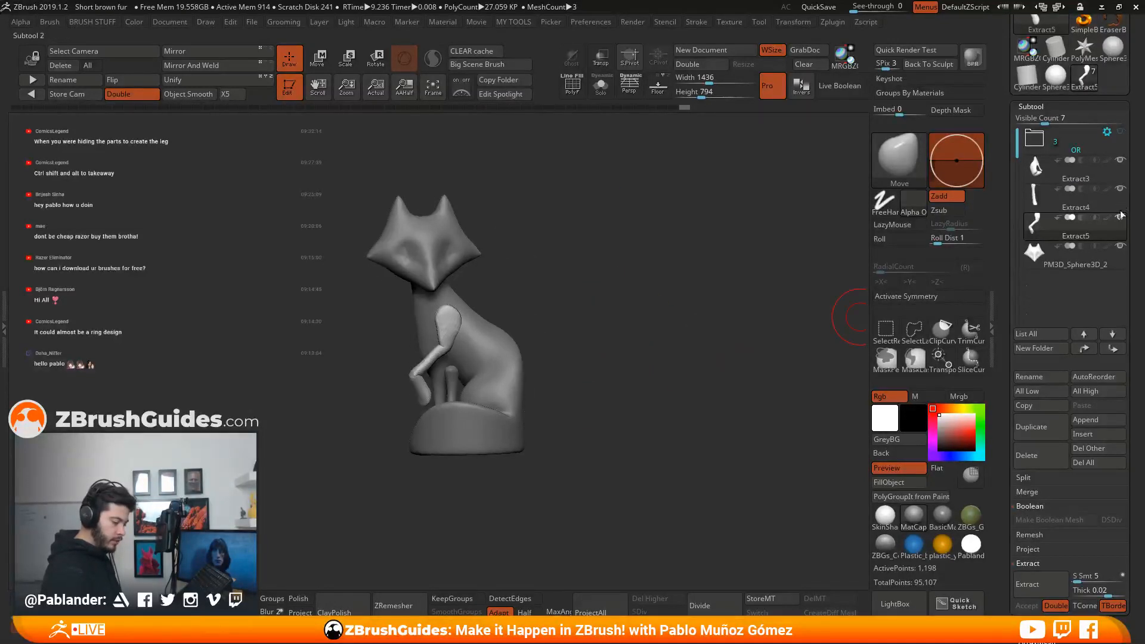
Compare the raised leg with the straight second leg by alternating their visibility, and examine the raised pose from several sides.
{"action": "left_click", "coordinate": [1120, 217]}
{"action": "left_click", "coordinate": [1115, 206]}
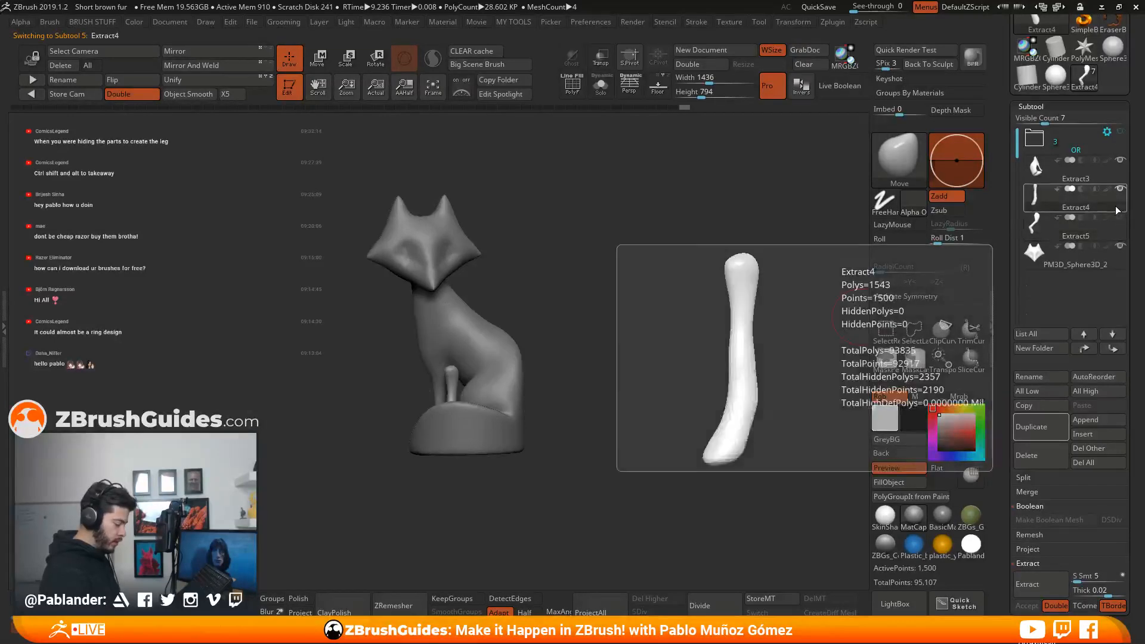
{"action": "mouse_move", "coordinate": [726, 309]}
{"action": "left_mouse_down"}
{"action": "mouse_move", "coordinate": [674, 327]}
{"action": "mouse_move", "coordinate": [717, 303]}
{"action": "left_mouse_up"}
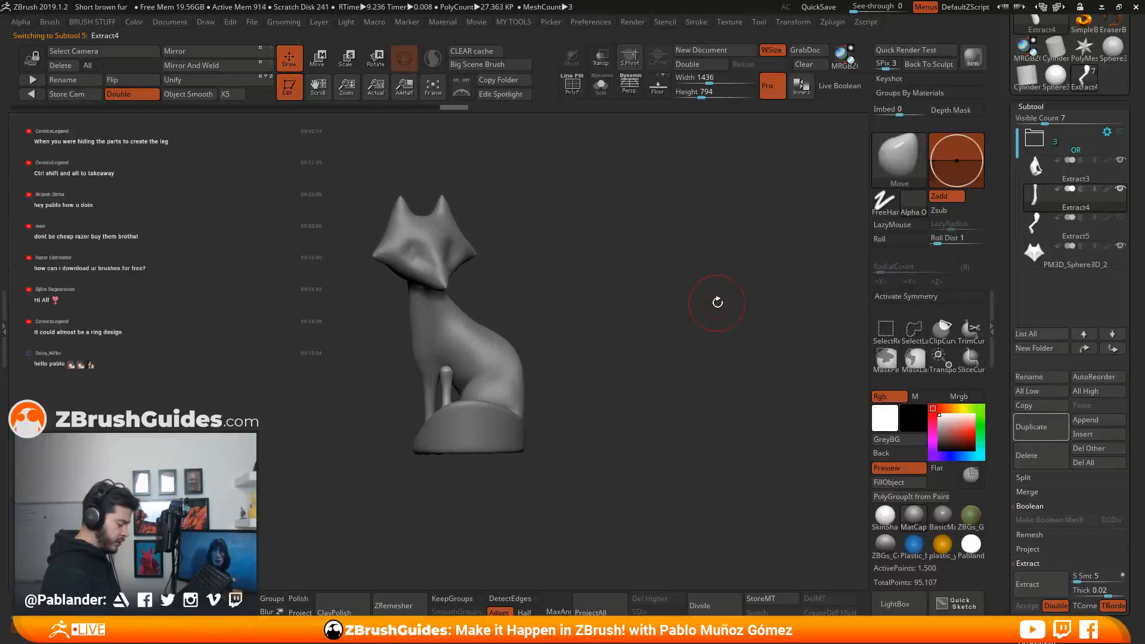
{"action": "left_click", "coordinate": [1119, 191]}
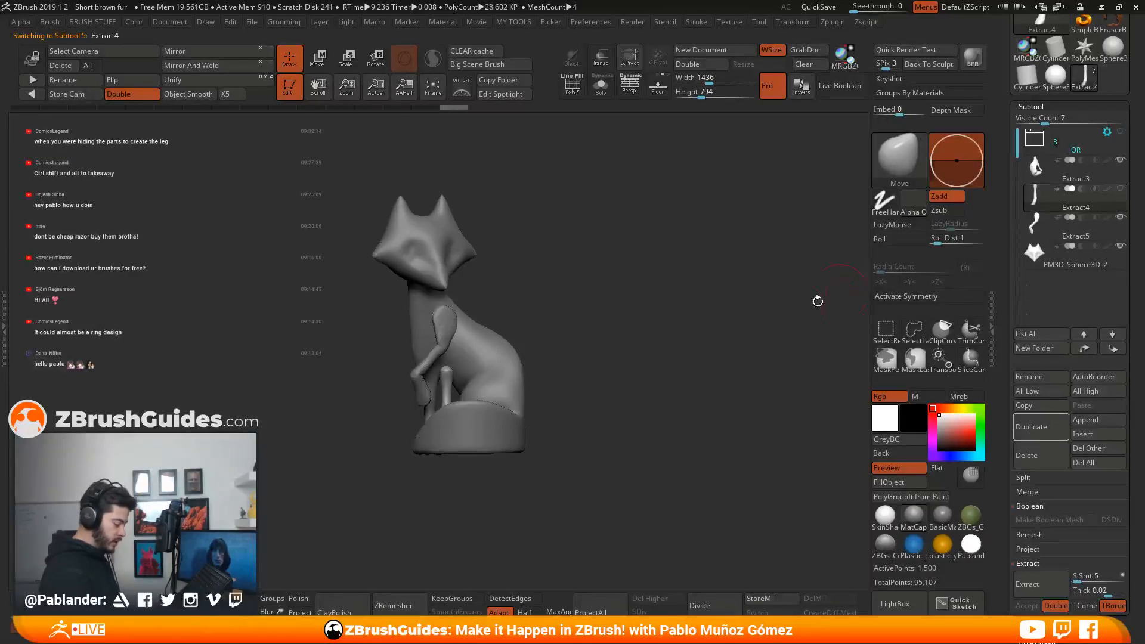
{"action": "left_click_drag", "start_coordinate": [817, 299], "coordinate": [740, 313]}
{"action": "left_click_drag", "start_coordinate": [671, 335], "coordinate": [818, 295]}
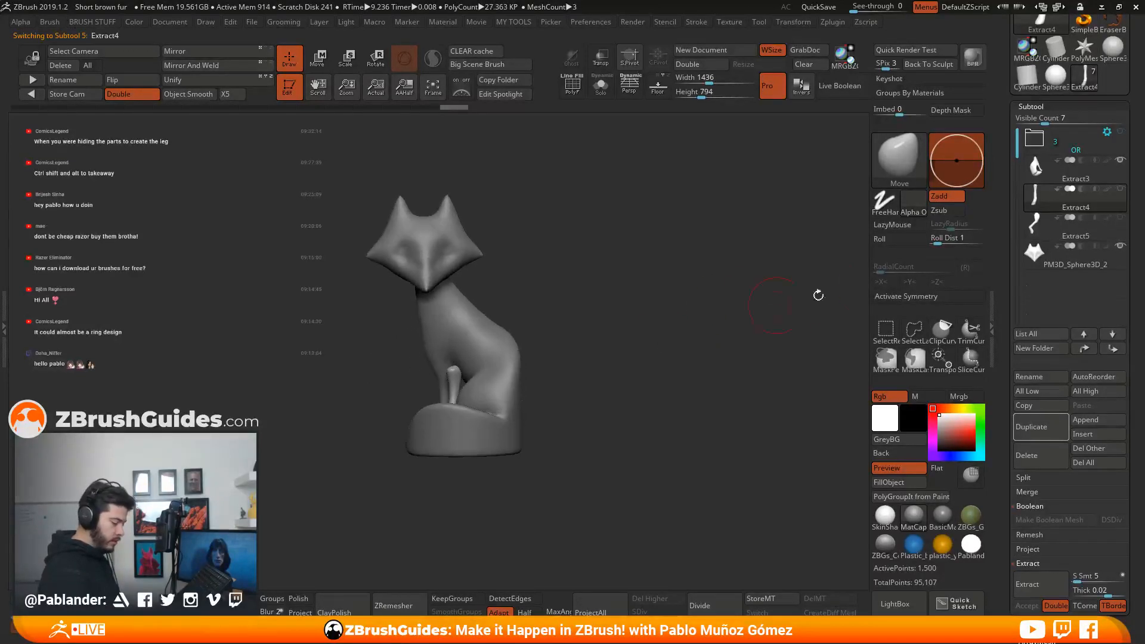
{"action": "left_click", "coordinate": [1121, 219]}
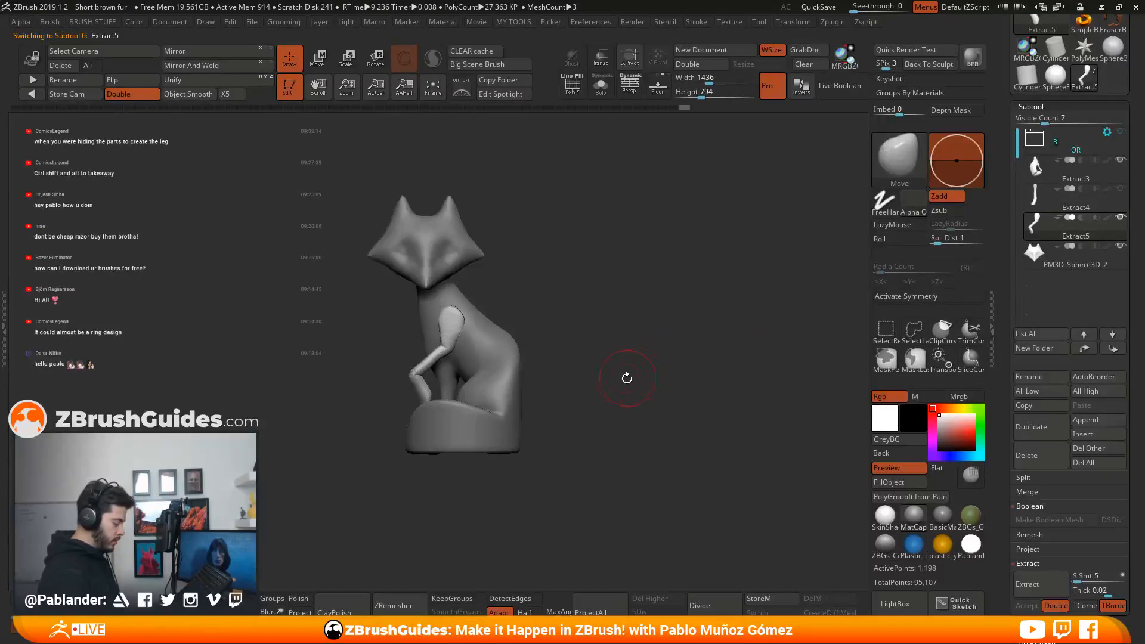
{"action": "mouse_move", "coordinate": [527, 342]}
{"action": "left_mouse_down"}
{"action": "mouse_move", "coordinate": [477, 334]}
{"action": "mouse_move", "coordinate": [606, 313]}
{"action": "mouse_move", "coordinate": [711, 361]}
{"action": "mouse_move", "coordinate": [669, 348]}
{"action": "left_mouse_up"}
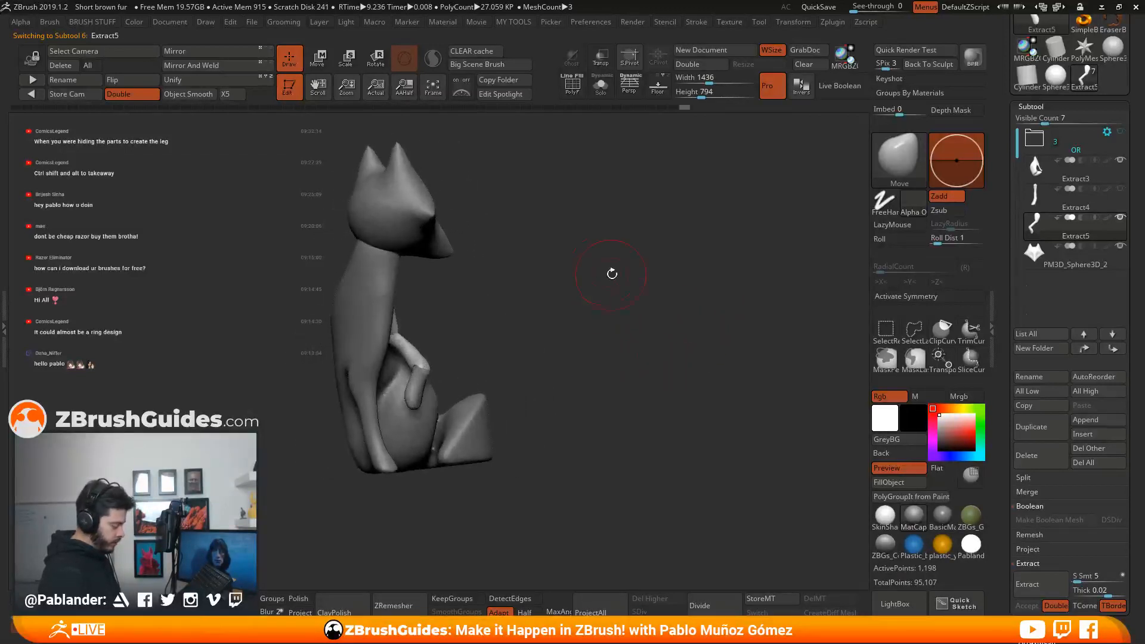
{"action": "mouse_move", "coordinate": [612, 274]}
{"action": "left_mouse_down"}
{"action": "mouse_move", "coordinate": [677, 319]}
{"action": "mouse_move", "coordinate": [657, 324]}
{"action": "mouse_move", "coordinate": [685, 340]}
{"action": "mouse_move", "coordinate": [650, 354]}
{"action": "mouse_move", "coordinate": [638, 330]}
{"action": "left_mouse_up"}
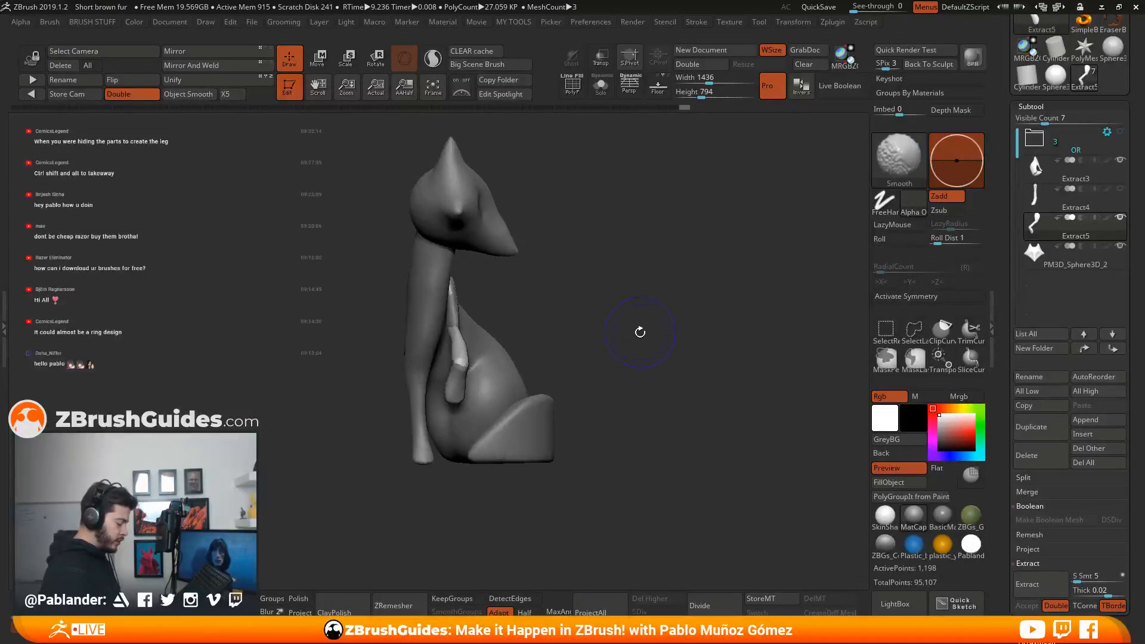
{"action": "left_click_drag", "start_coordinate": [713, 312], "coordinate": [630, 351]}
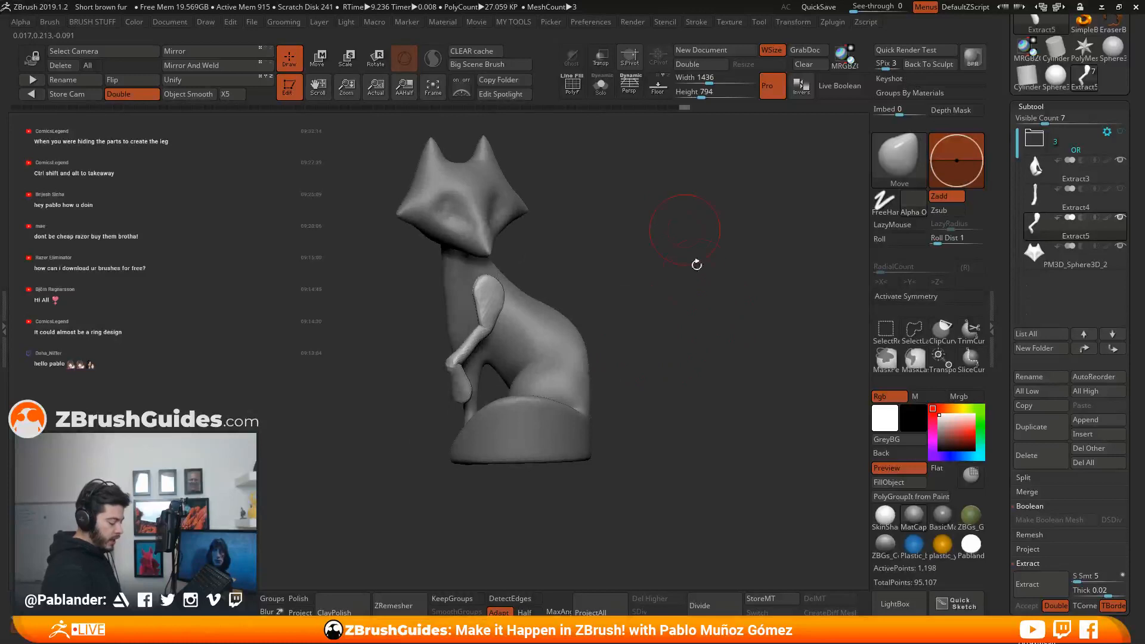
{"action": "left_click_drag", "start_coordinate": [697, 264], "coordinate": [653, 329]}
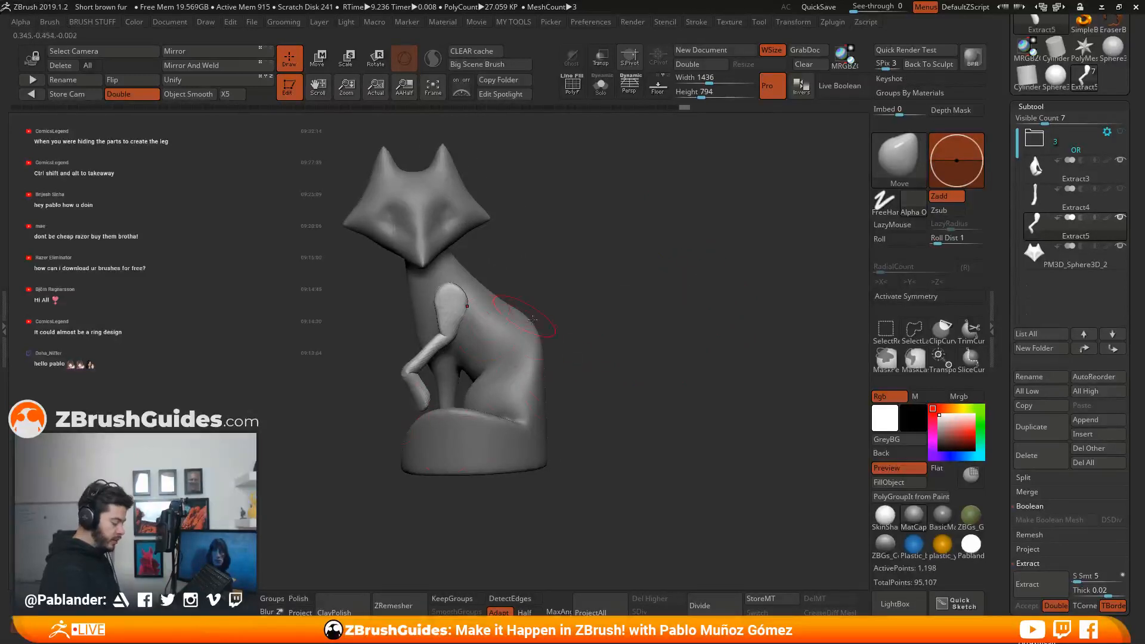
Check the two alternative leg poses against each other once more, leaving the raised leg Extract5 shown and active.
{"action": "key", "text": "ctrl+z"}
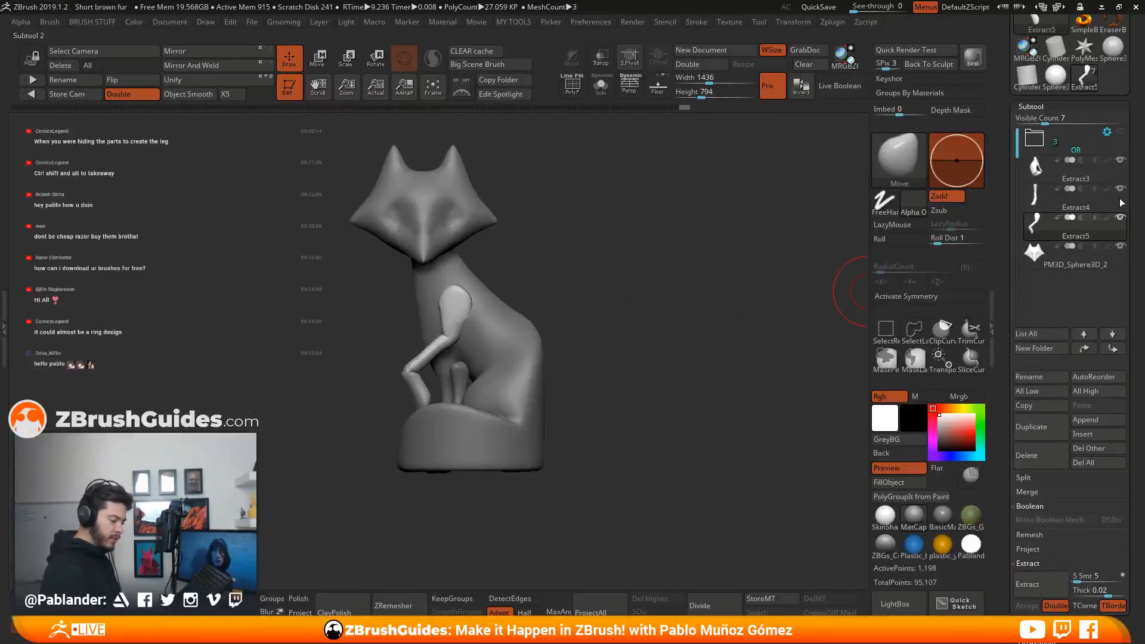
{"action": "left_click", "coordinate": [1074, 197]}
{"action": "left_click_drag", "start_coordinate": [731, 327], "coordinate": [787, 322]}
{"action": "left_click", "coordinate": [1120, 218]}
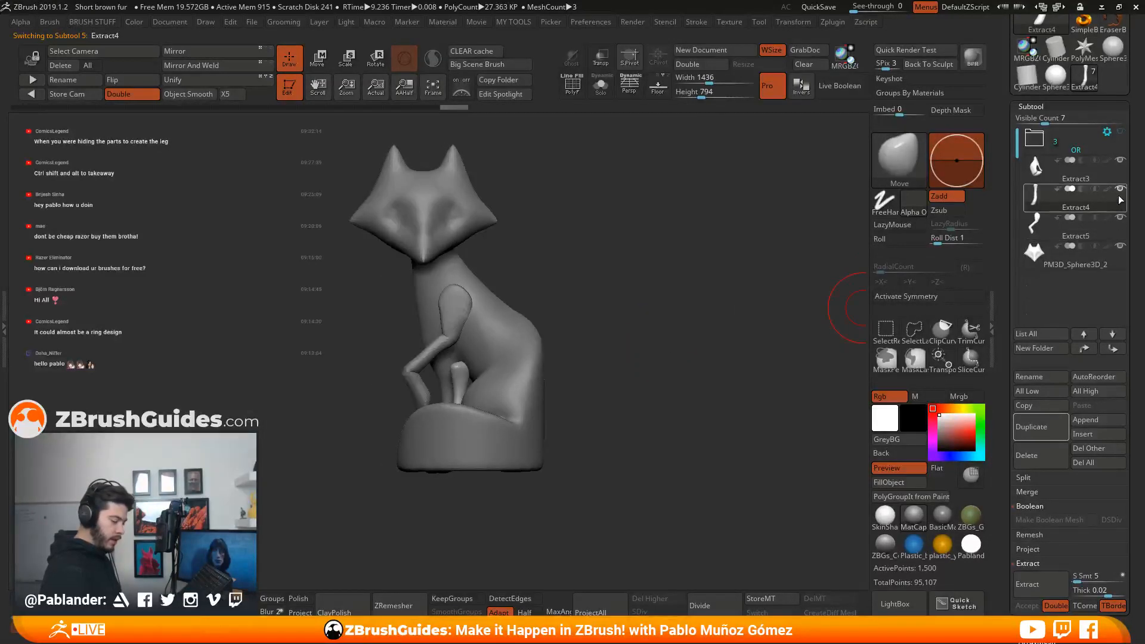
{"action": "left_click_drag", "start_coordinate": [620, 334], "coordinate": [662, 354]}
{"action": "left_click", "coordinate": [1104, 224]}
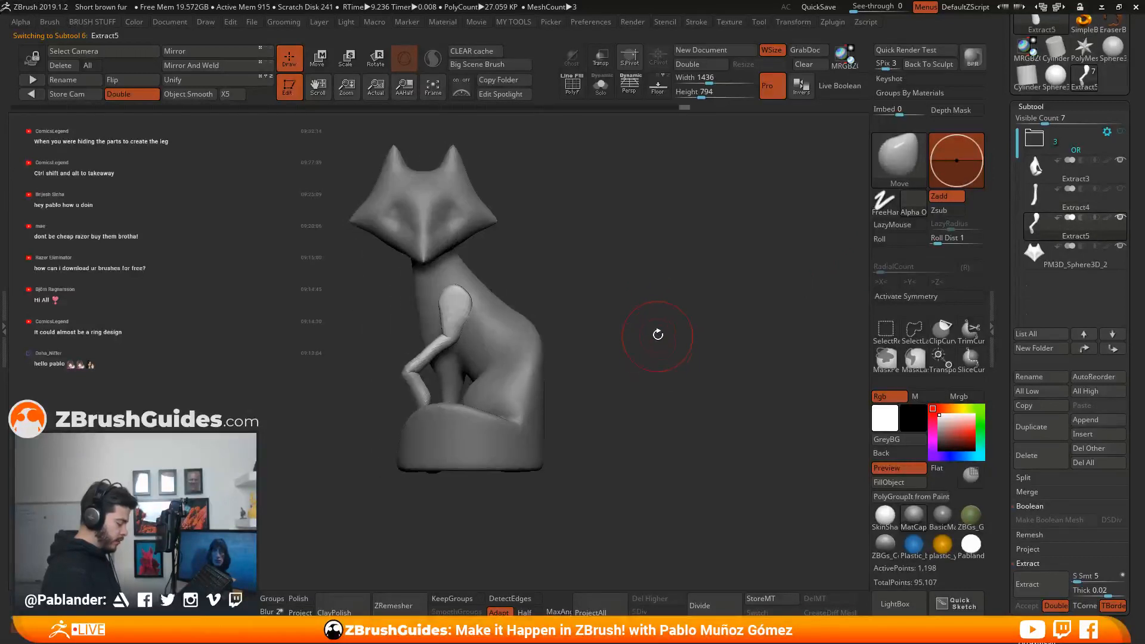
{"action": "left_click_drag", "start_coordinate": [620, 305], "coordinate": [649, 312]}
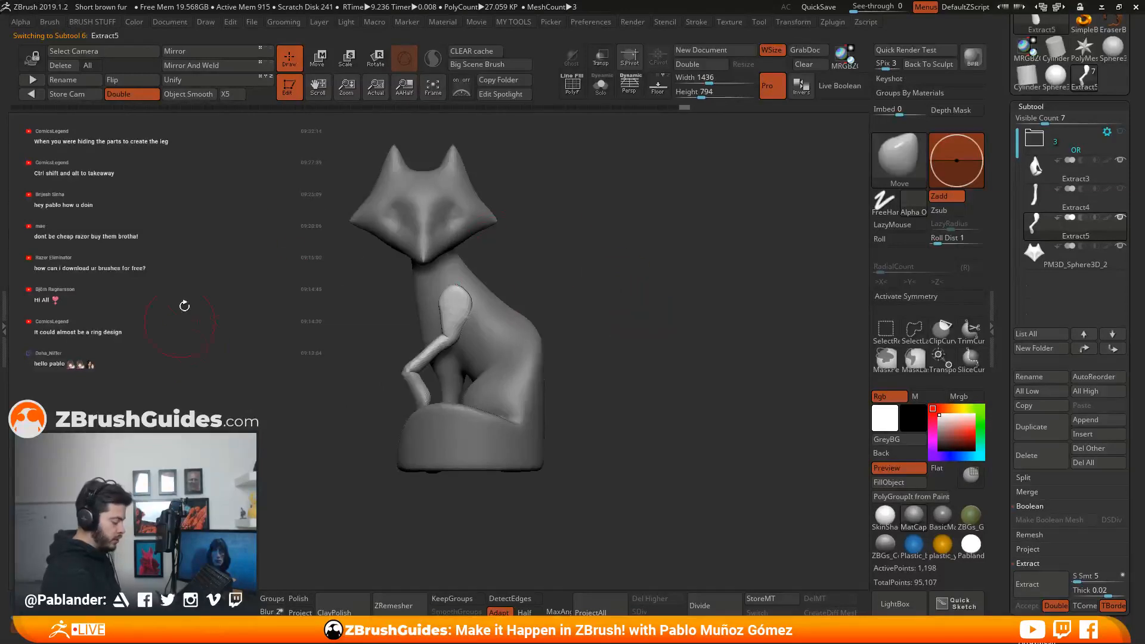
{"action": "left_click_drag", "start_coordinate": [641, 411], "coordinate": [660, 398], "text": "alt"}
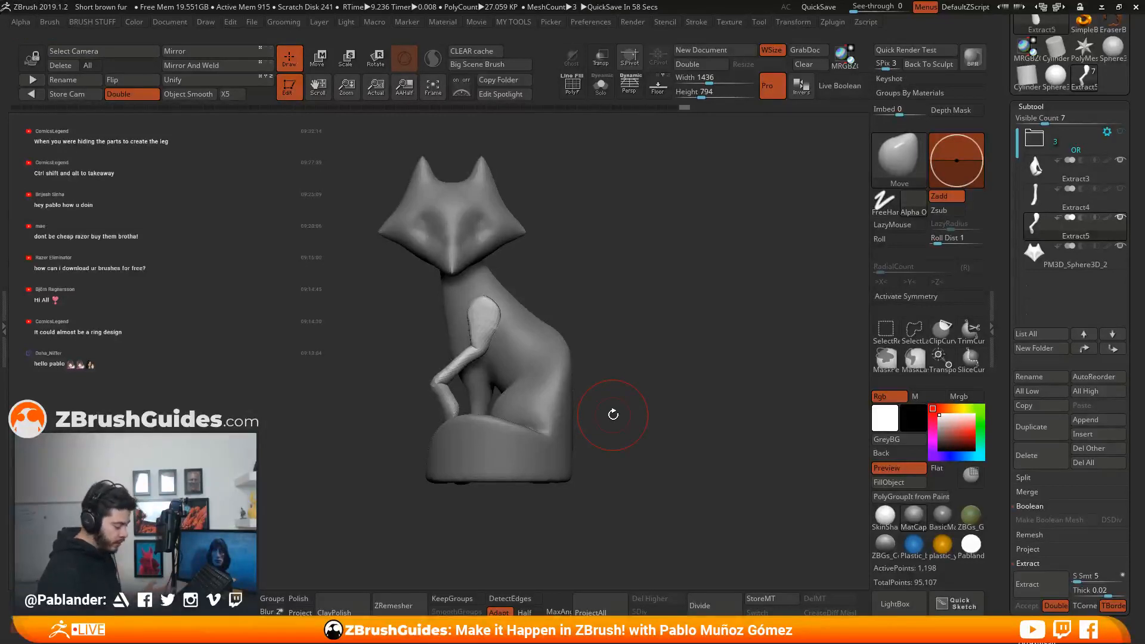
Reshape the shoulder and upper section of the raised leg from several angles with the Move brush.
{"action": "left_click", "coordinate": [498, 324], "text": "alt"}
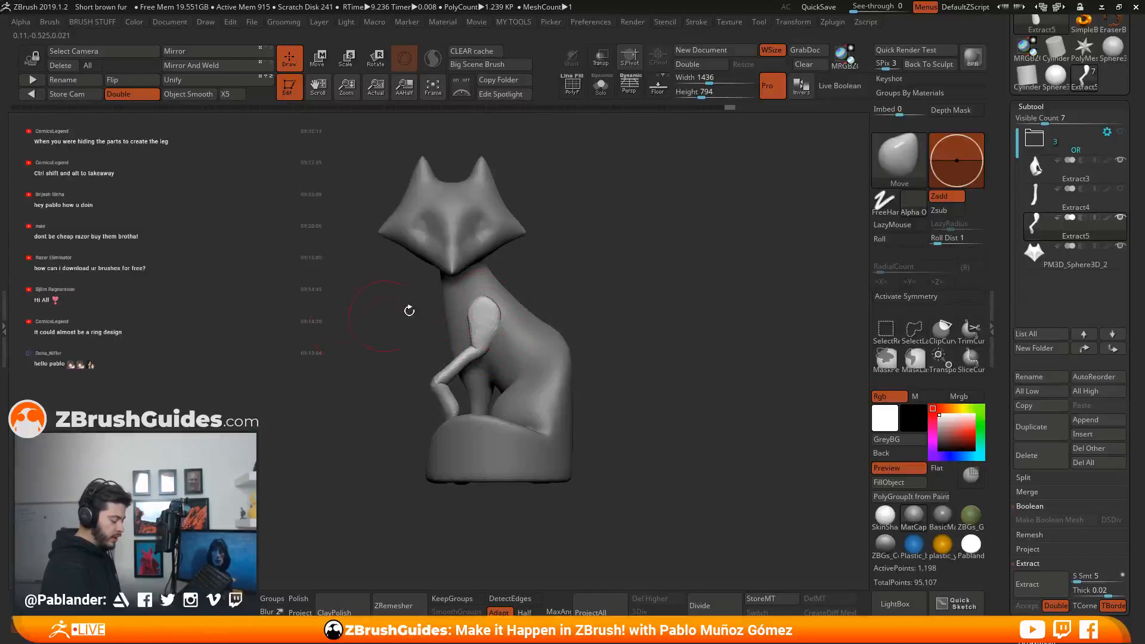
{"action": "left_click_drag", "start_coordinate": [546, 267], "coordinate": [649, 281]}
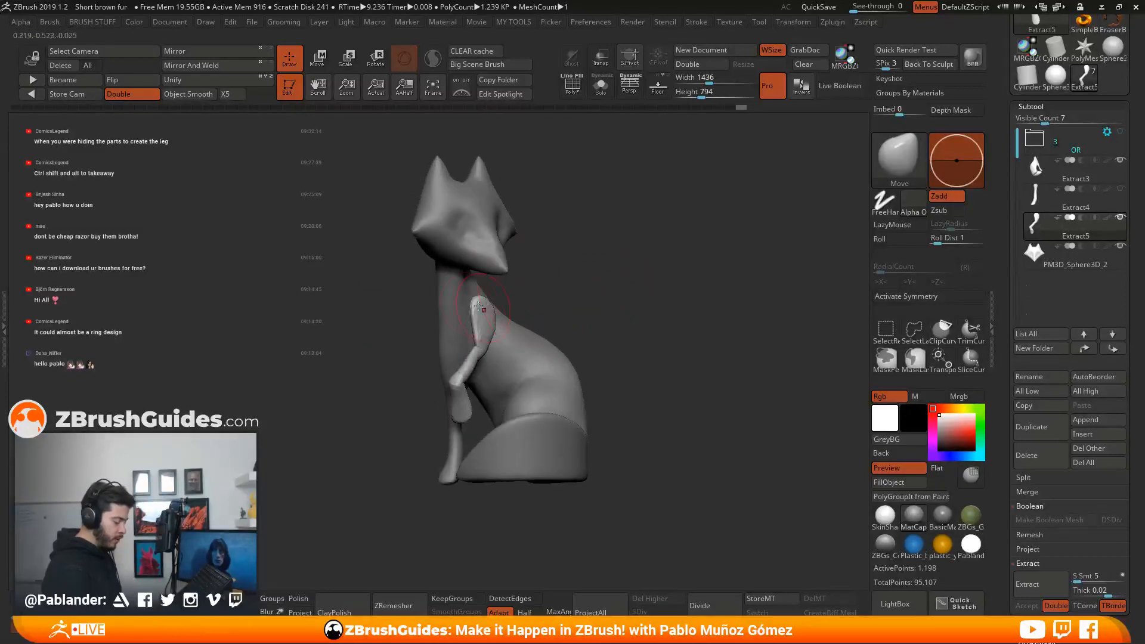
{"action": "left_click_drag", "start_coordinate": [537, 275], "coordinate": [644, 274]}
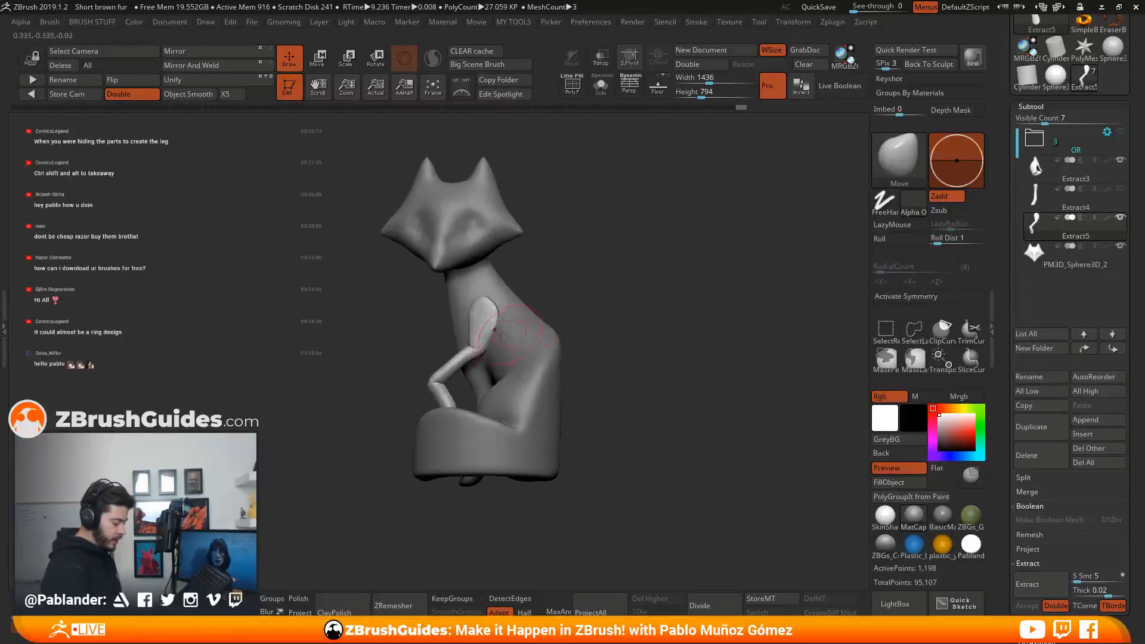
{"action": "right_click_drag", "start_coordinate": [502, 336], "coordinate": [491, 335]}
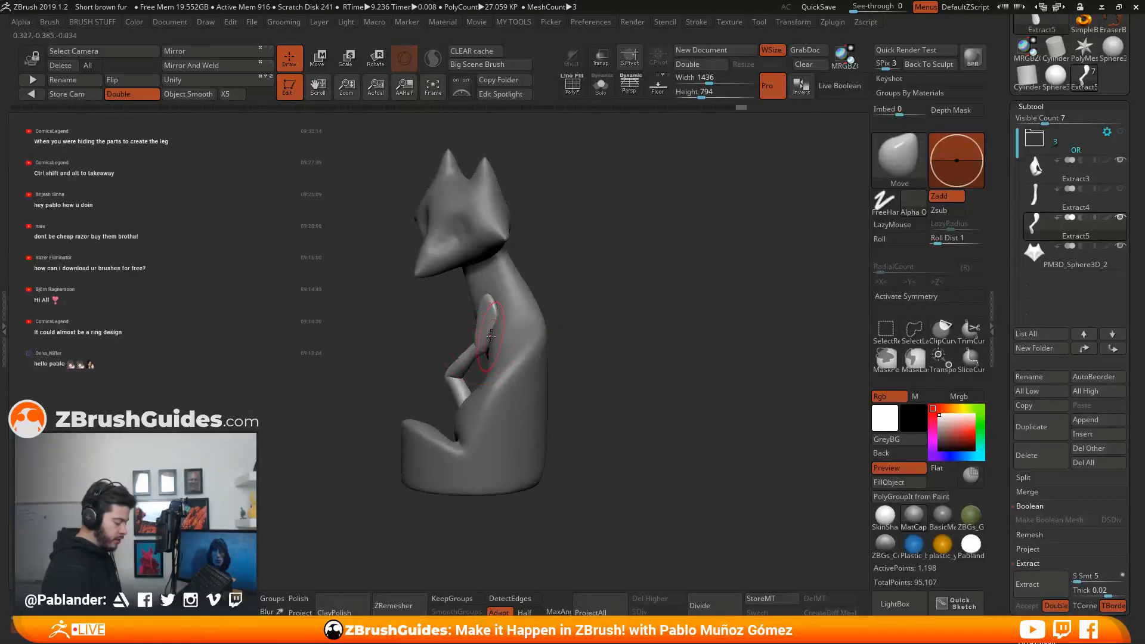
{"action": "left_click_drag", "start_coordinate": [562, 298], "coordinate": [624, 313]}
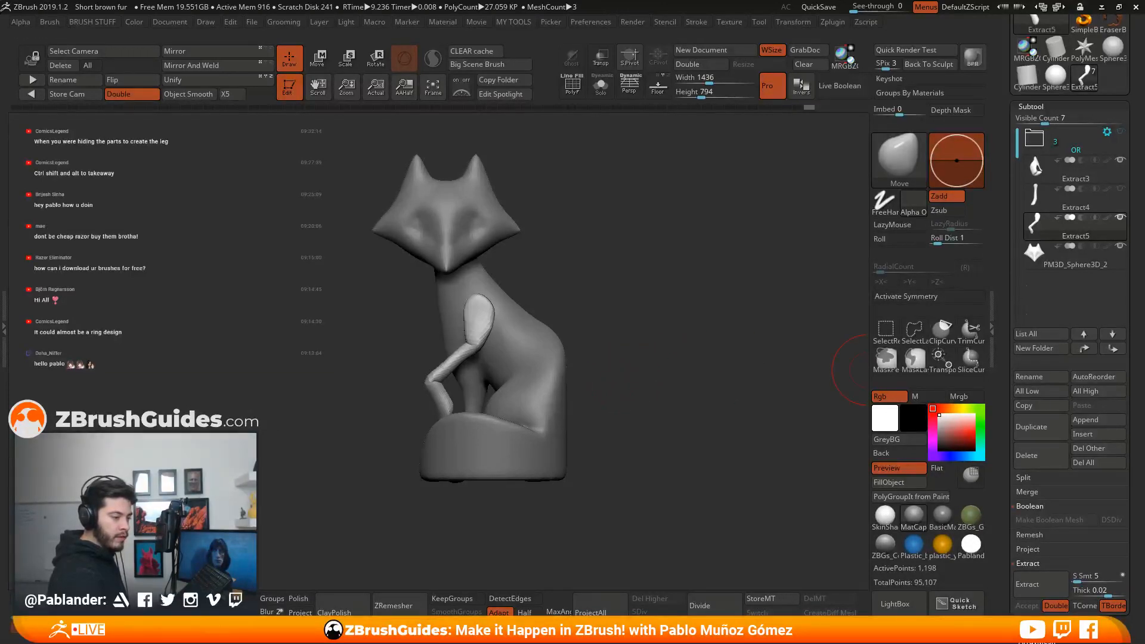
Bring up the walking fox reference photo, enlarge it to examine the front legs, and put it away.
{"action": "key", "text": "super+d"}
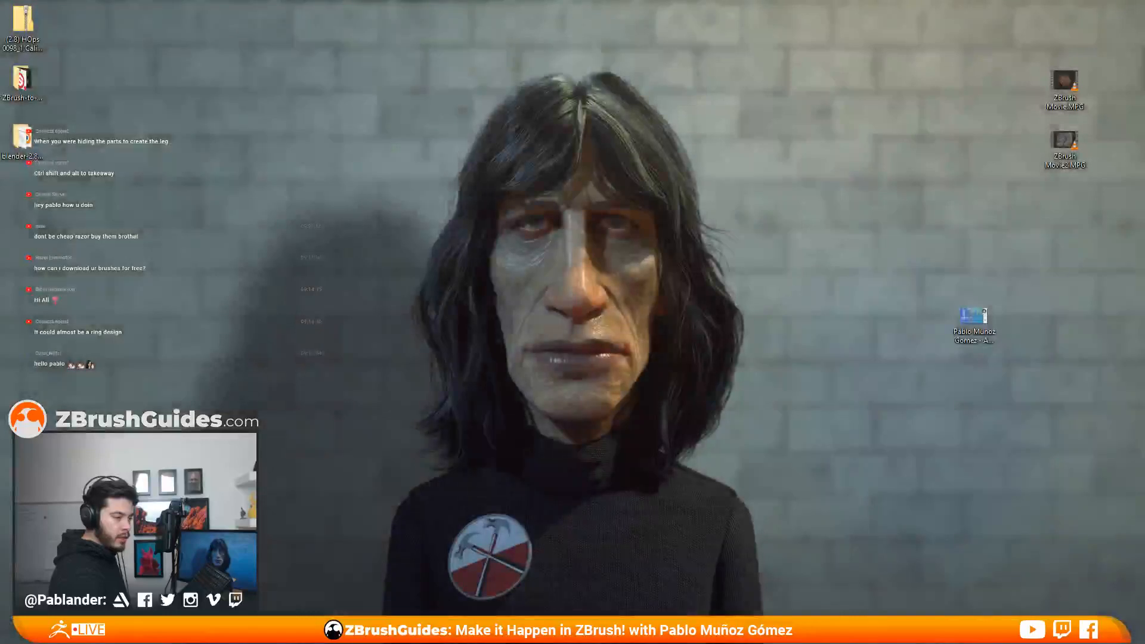
{"action": "key", "text": "super+d"}
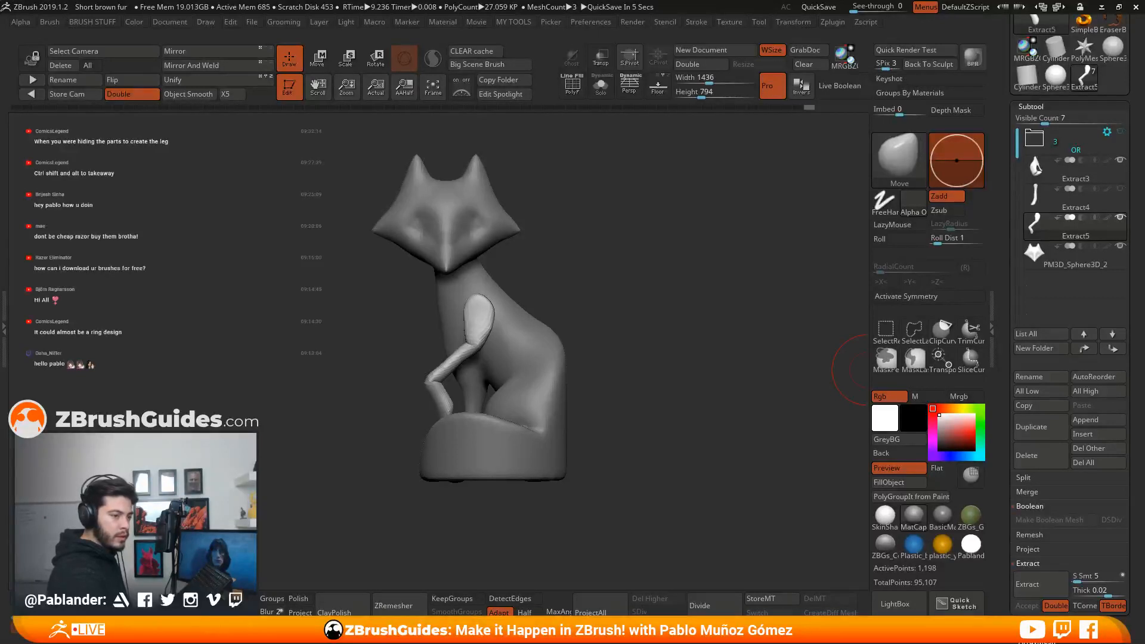
{"action": "right_click_drag", "start_coordinate": [1144, 423], "coordinate": [673, 340]}
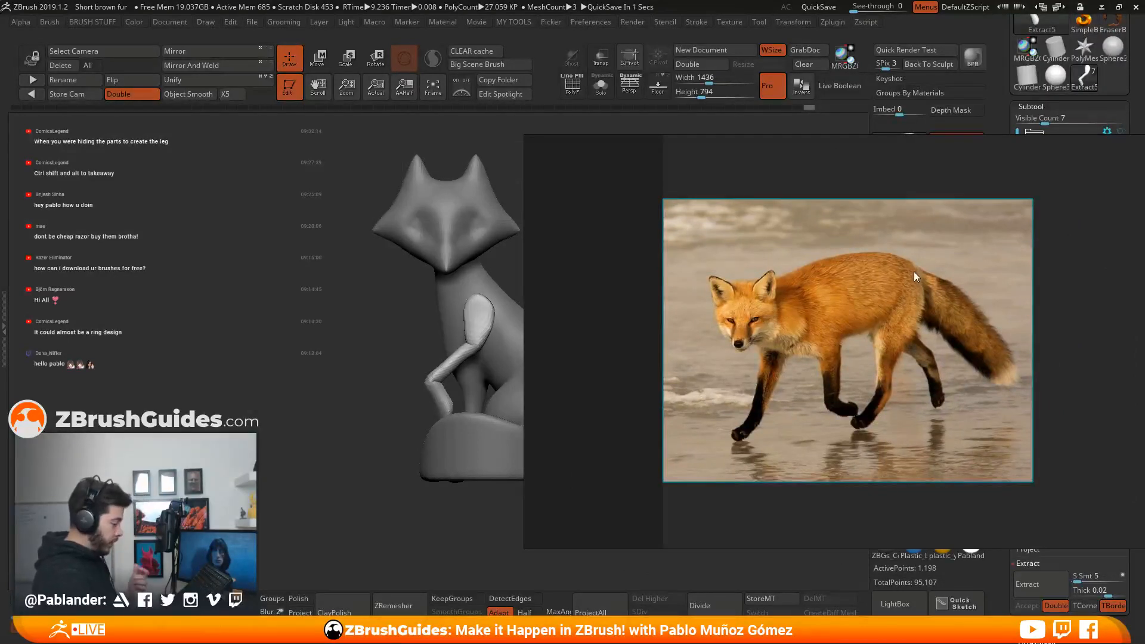
{"action": "scroll", "coordinate": [898, 288], "scroll_direction": "up", "scroll_amount": 2}
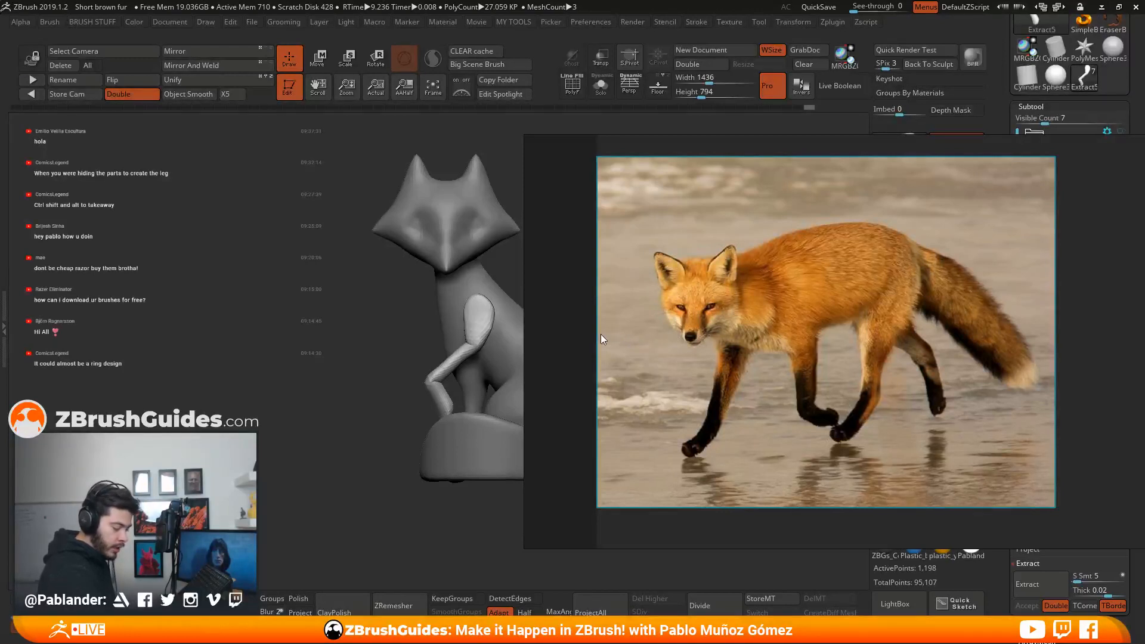
{"action": "right_click_drag", "start_coordinate": [613, 337], "coordinate": [1144, 325]}
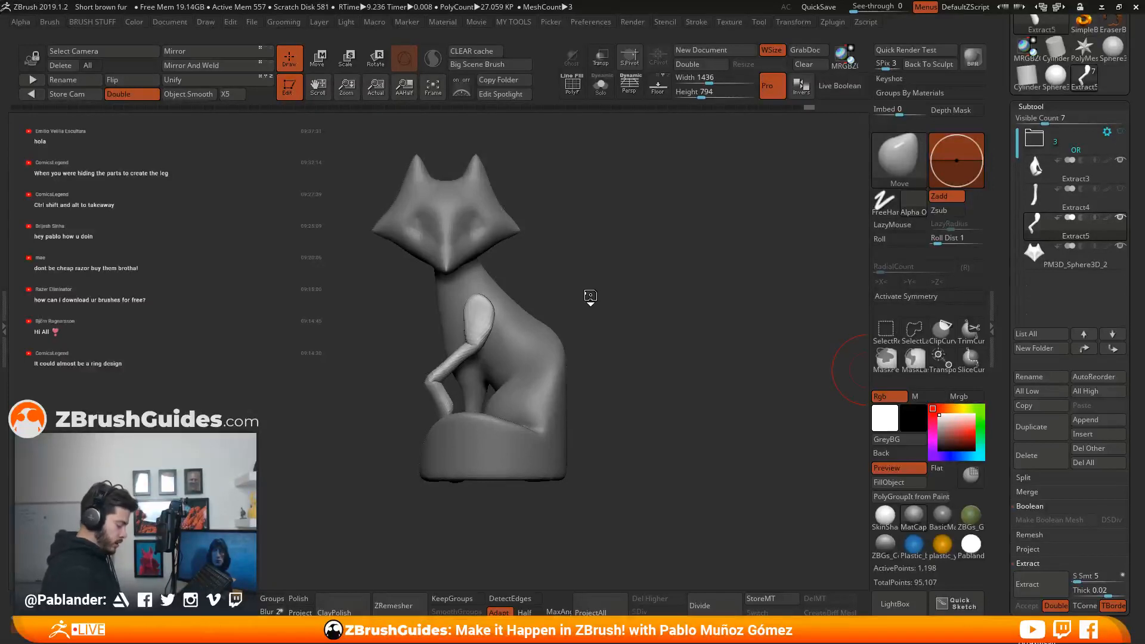
Reshape the elbow, forearm and upper section of the raised leg from the front and sides with the Move brush.
{"action": "mouse_move", "coordinate": [618, 284]}
{"action": "left_mouse_down"}
{"action": "mouse_move", "coordinate": [639, 298]}
{"action": "mouse_move", "coordinate": [691, 291]}
{"action": "mouse_move", "coordinate": [608, 281]}
{"action": "mouse_move", "coordinate": [620, 266]}
{"action": "mouse_move", "coordinate": [614, 281]}
{"action": "left_mouse_up"}
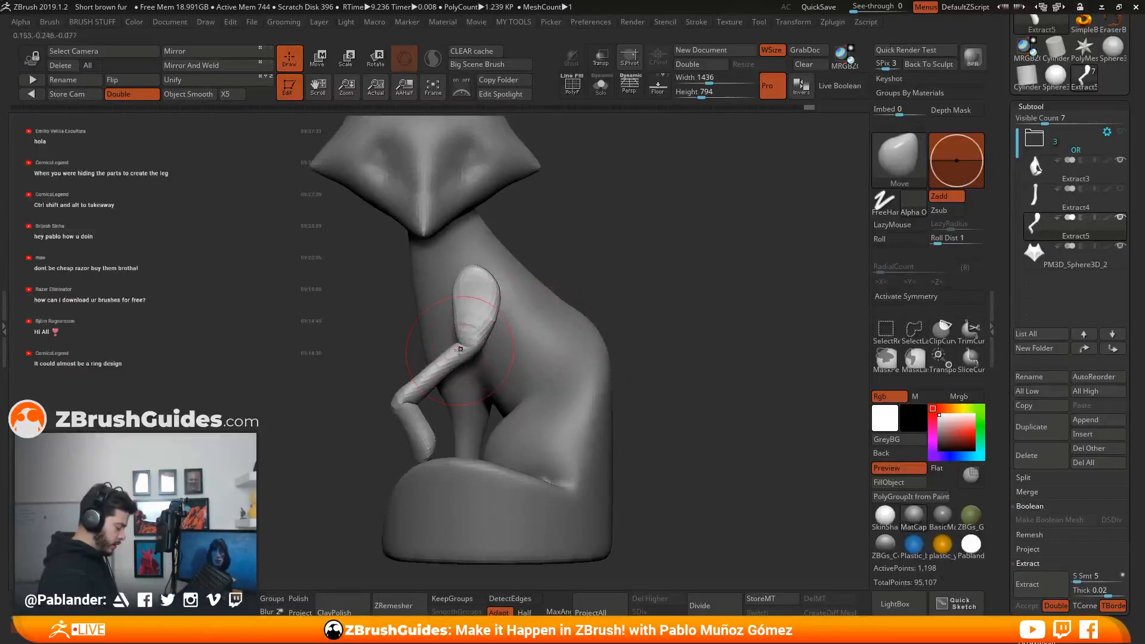
{"action": "left_click_drag", "start_coordinate": [472, 348], "coordinate": [490, 329]}
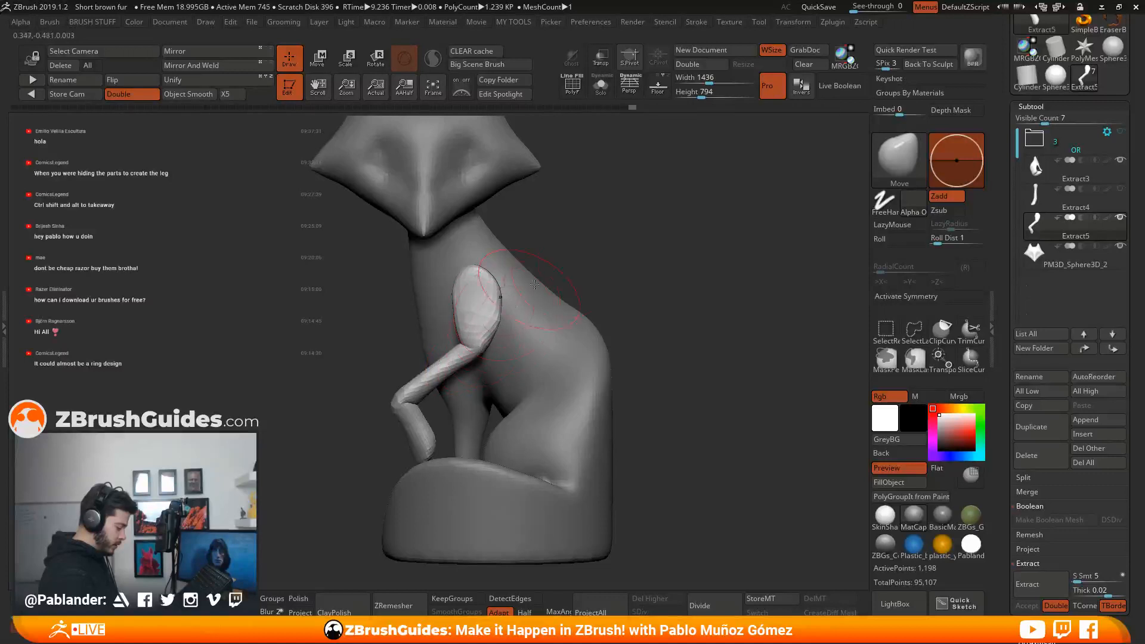
{"action": "mouse_move", "coordinate": [614, 279]}
{"action": "left_mouse_down"}
{"action": "mouse_move", "coordinate": [505, 278]}
{"action": "mouse_move", "coordinate": [514, 278]}
{"action": "left_mouse_up"}
{"action": "mouse_move", "coordinate": [588, 265]}
{"action": "left_mouse_down"}
{"action": "mouse_move", "coordinate": [621, 251]}
{"action": "mouse_move", "coordinate": [599, 285]}
{"action": "mouse_move", "coordinate": [633, 256]}
{"action": "mouse_move", "coordinate": [631, 305]}
{"action": "left_mouse_up"}
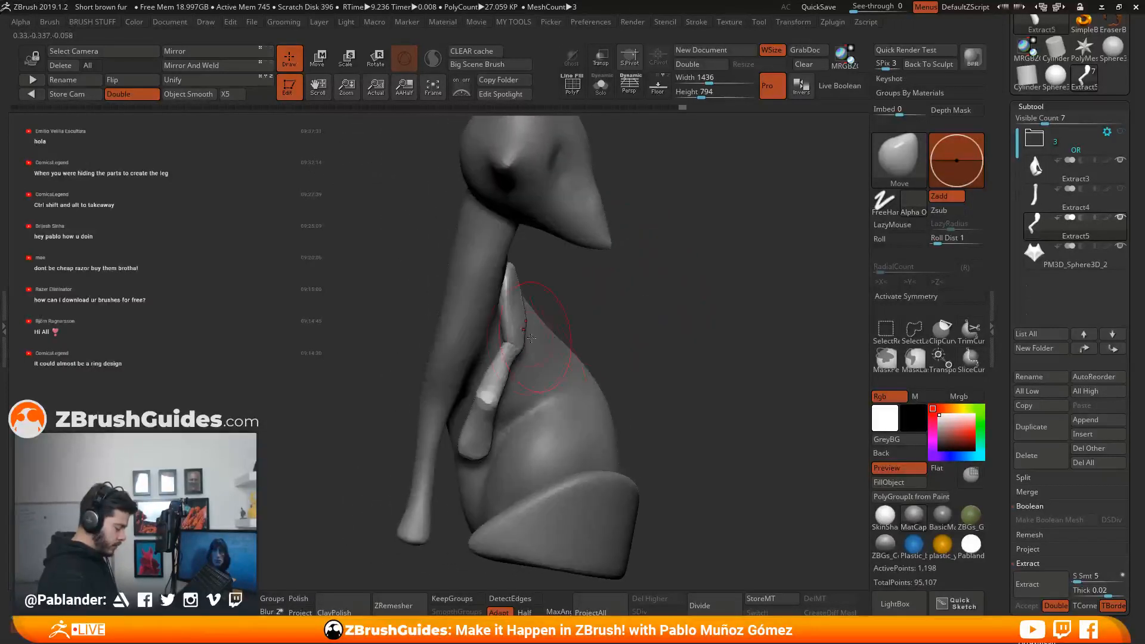
{"action": "left_click_drag", "start_coordinate": [511, 362], "coordinate": [504, 393]}
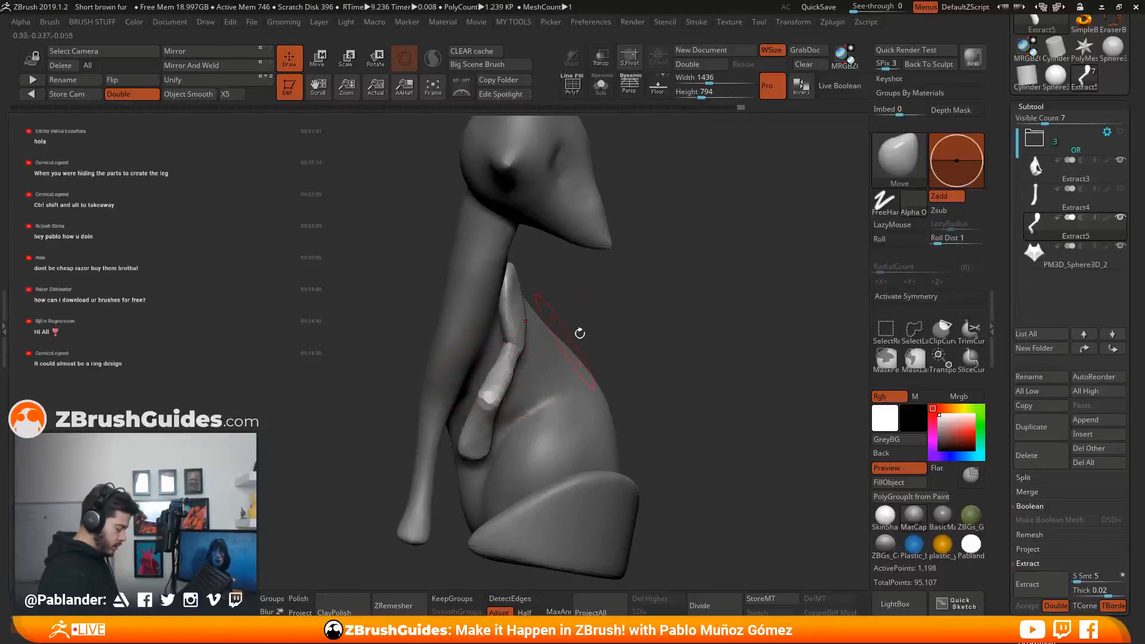
{"action": "mouse_move", "coordinate": [581, 332]}
{"action": "left_mouse_down"}
{"action": "mouse_move", "coordinate": [631, 309]}
{"action": "mouse_move", "coordinate": [609, 309]}
{"action": "mouse_move", "coordinate": [629, 298]}
{"action": "mouse_move", "coordinate": [611, 279]}
{"action": "left_mouse_up"}
{"action": "left_click_drag", "start_coordinate": [475, 279], "coordinate": [479, 275]}
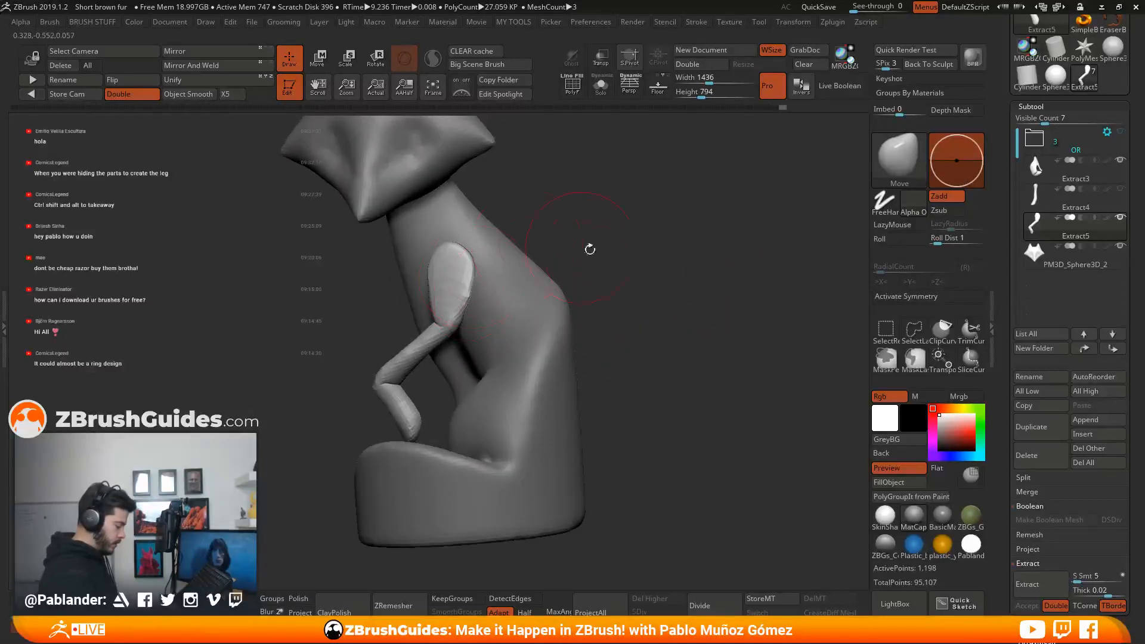
{"action": "left_click_drag", "start_coordinate": [590, 250], "coordinate": [622, 253]}
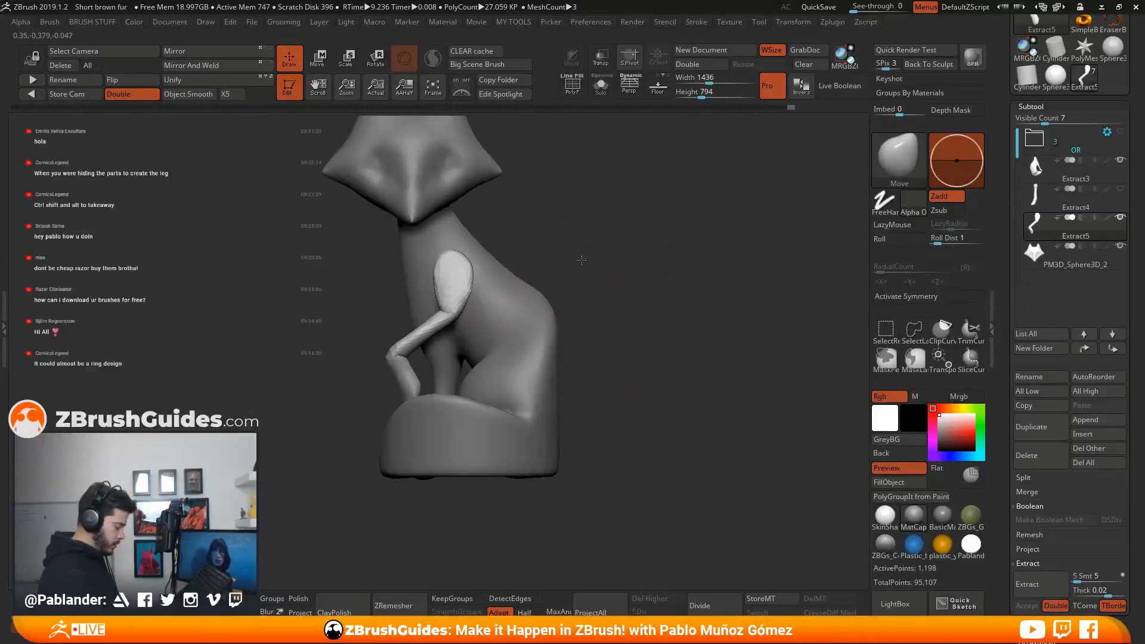
Rotate and shift the whole raised leg slightly against the body with the transform gizmo.
{"action": "key", "text": "space"}
{"action": "key", "text": "w"}
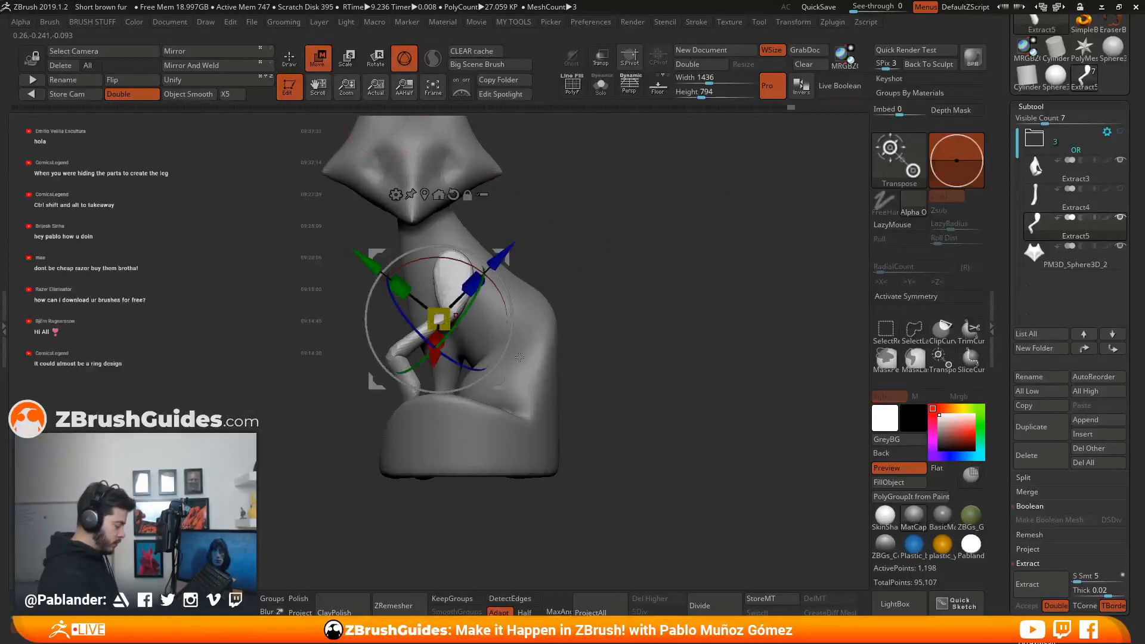
{"action": "left_click_drag", "start_coordinate": [502, 378], "coordinate": [506, 373]}
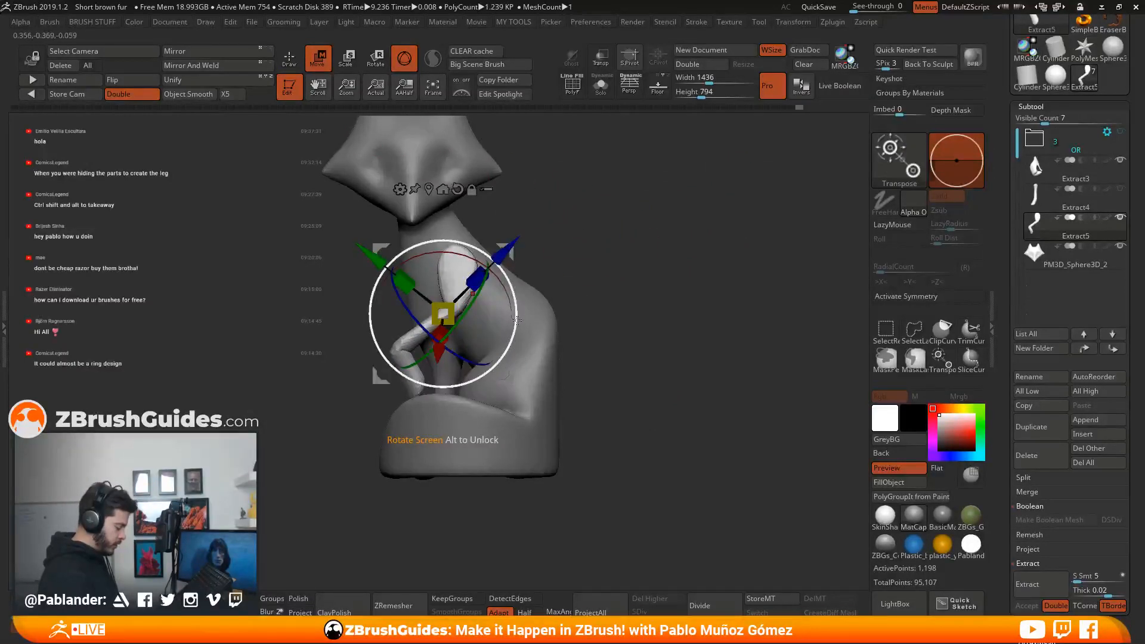
{"action": "left_click_drag", "start_coordinate": [517, 320], "coordinate": [517, 317]}
{"action": "left_click_drag", "start_coordinate": [510, 375], "coordinate": [510, 352]}
{"action": "left_click_drag", "start_coordinate": [607, 358], "coordinate": [616, 317], "text": "alt"}
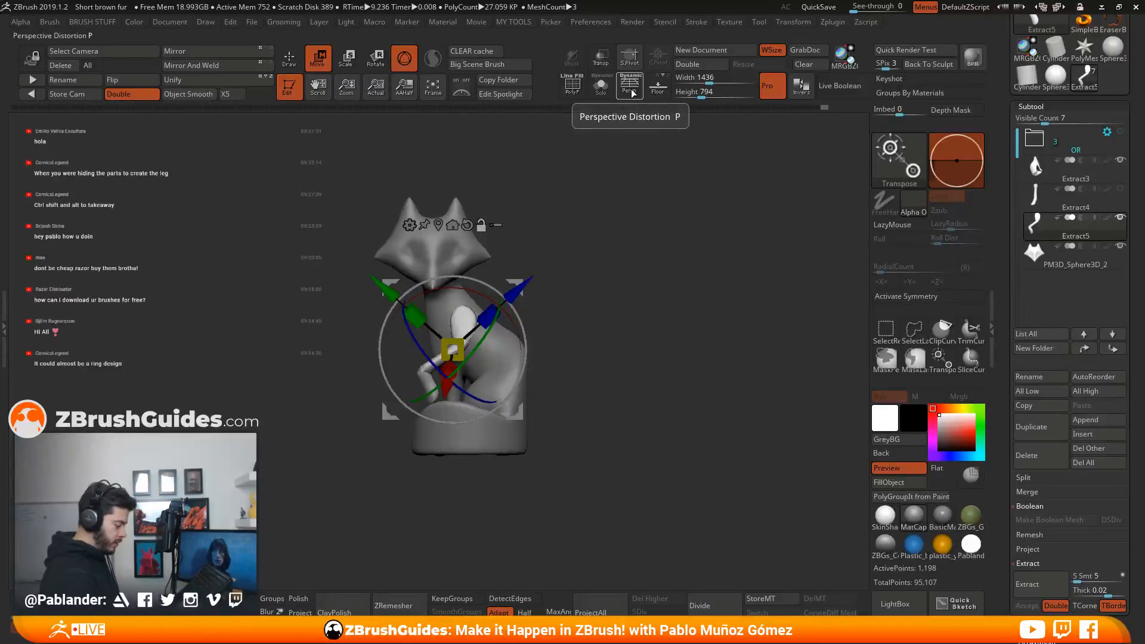
Turn on perspective distortion and nudge the raised leg into place on the shoulder.
{"action": "key", "text": "p"}
{"action": "left_click_drag", "start_coordinate": [626, 367], "coordinate": [643, 378], "text": "alt"}
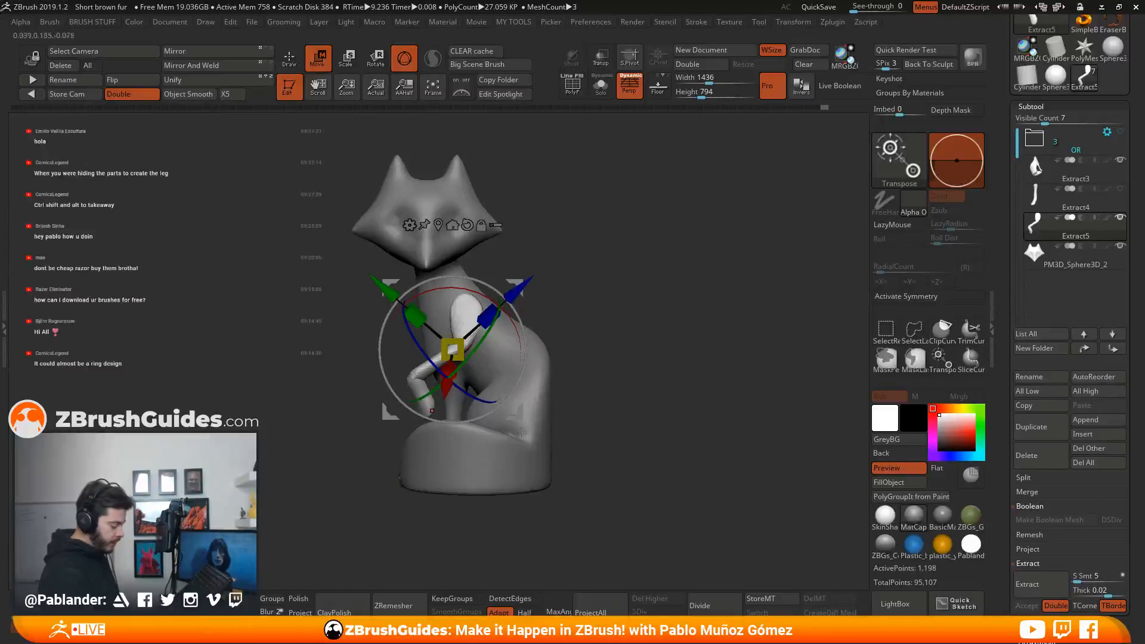
{"action": "left_click_drag", "start_coordinate": [521, 413], "coordinate": [520, 418]}
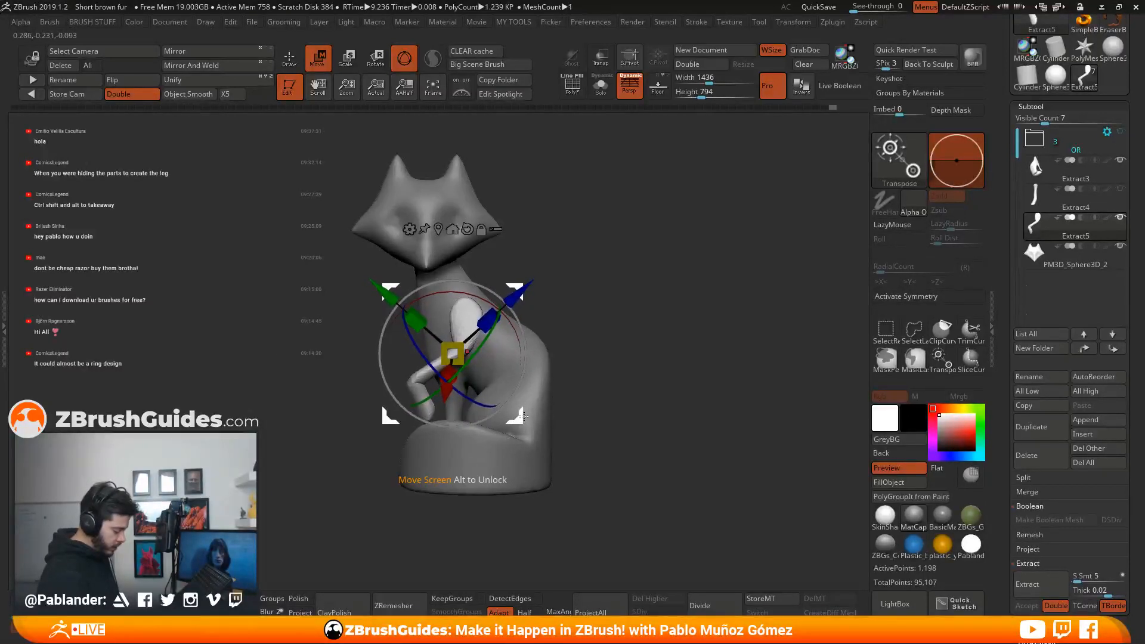
{"action": "left_click", "coordinate": [289, 59]}
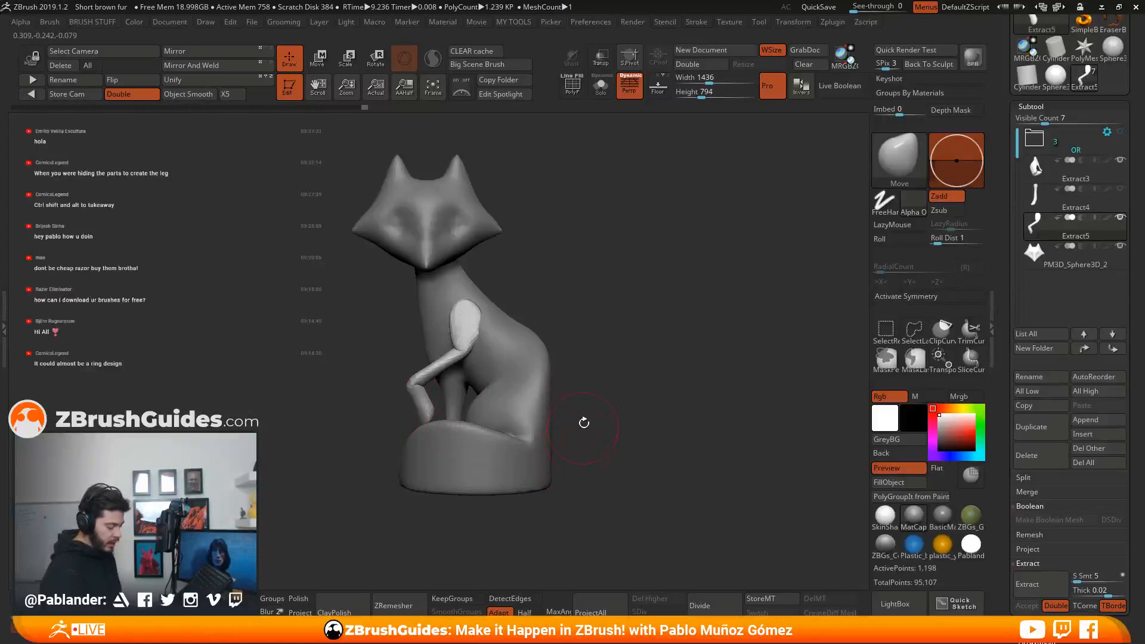
{"action": "left_click_drag", "start_coordinate": [584, 422], "coordinate": [669, 416]}
{"action": "left_click_drag", "start_coordinate": [526, 391], "coordinate": [453, 495], "text": "shift"}
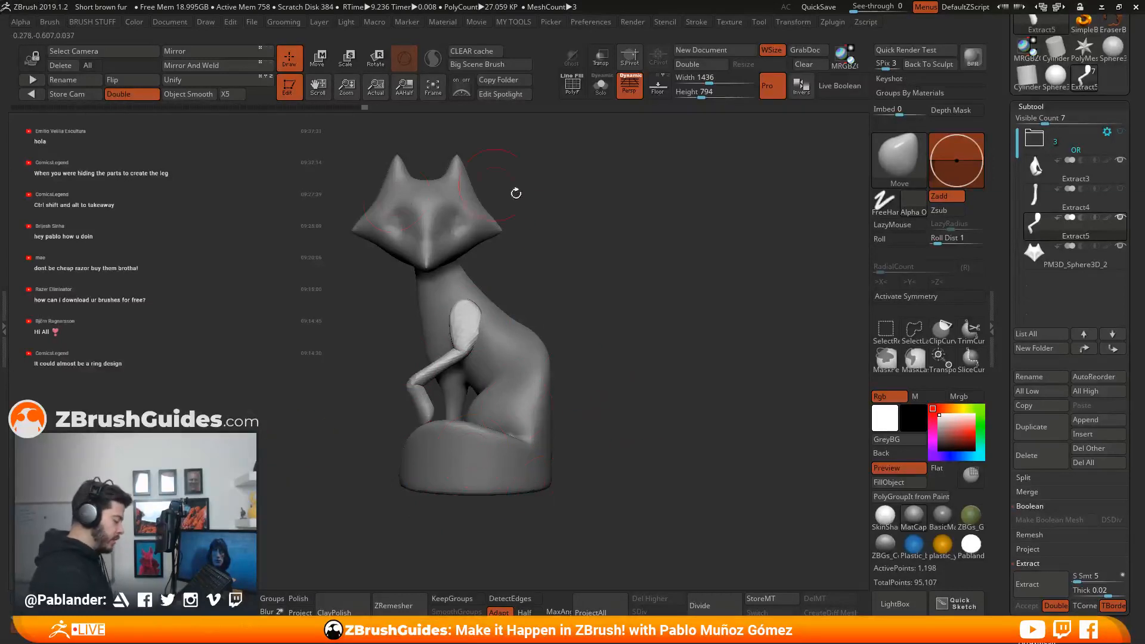
Move the raised leg slightly upward so its paw sits clear of the hind foot.
{"action": "key", "text": "w"}
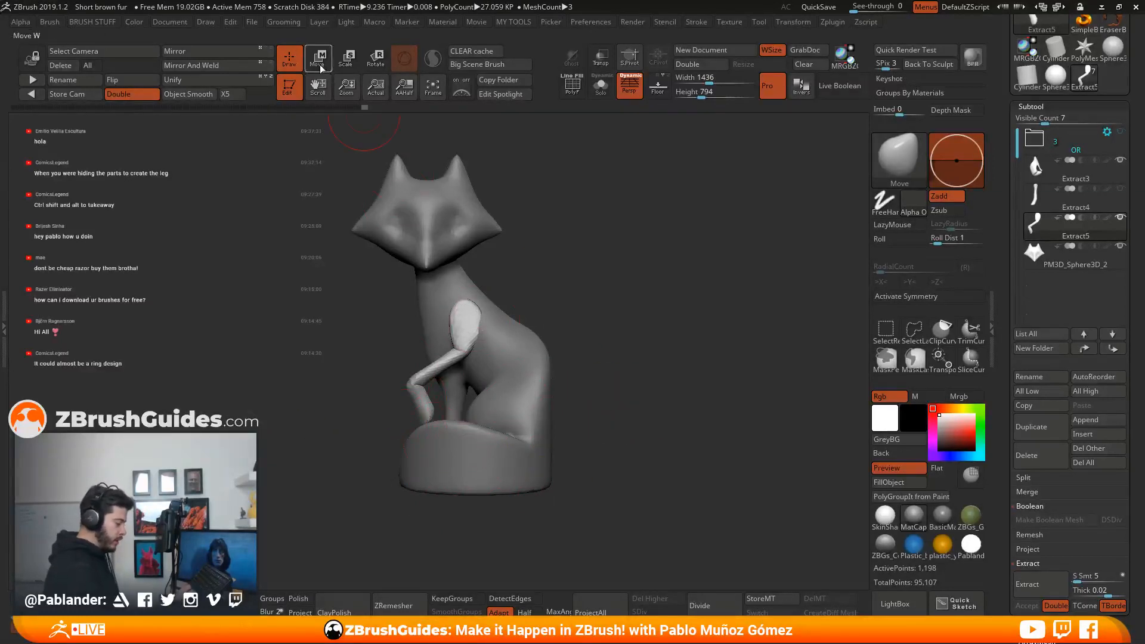
{"action": "mouse_move", "coordinate": [515, 418]}
{"action": "left_mouse_down"}
{"action": "mouse_move", "coordinate": [514, 380]}
{"action": "mouse_move", "coordinate": [515, 403]}
{"action": "left_mouse_up"}
{"action": "mouse_move", "coordinate": [580, 361]}
{"action": "left_mouse_down"}
{"action": "mouse_move", "coordinate": [538, 355]}
{"action": "mouse_move", "coordinate": [616, 303]}
{"action": "mouse_move", "coordinate": [619, 321]}
{"action": "mouse_move", "coordinate": [644, 322]}
{"action": "mouse_move", "coordinate": [619, 312]}
{"action": "left_mouse_up"}
{"action": "left_click", "coordinate": [288, 60]}
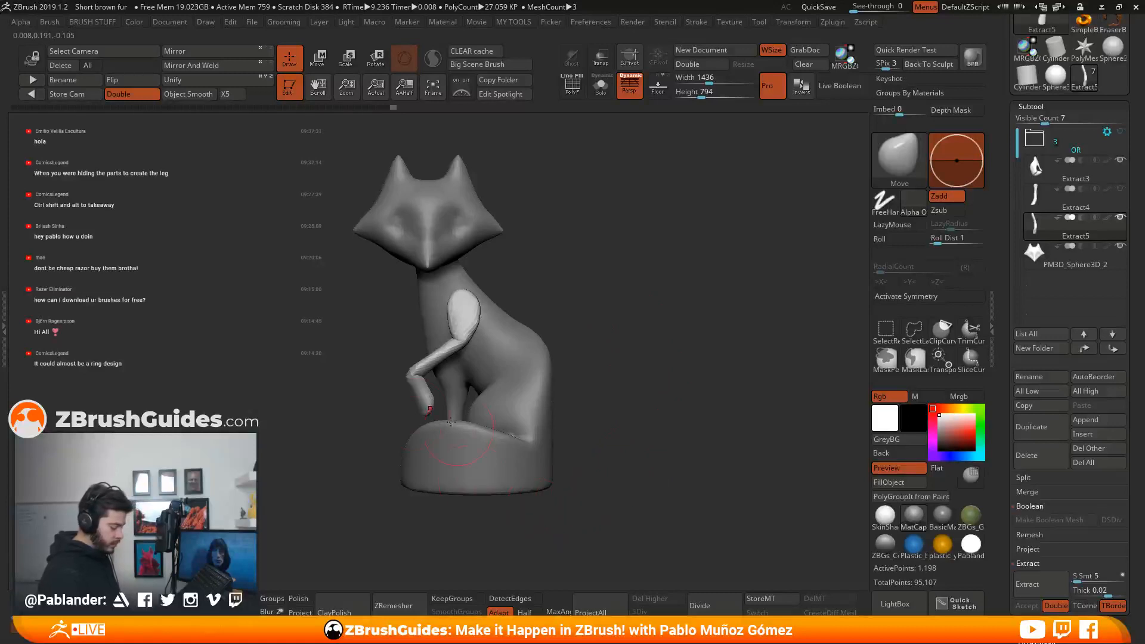
{"action": "mouse_move", "coordinate": [580, 363]}
{"action": "left_mouse_down"}
{"action": "mouse_move", "coordinate": [686, 349]}
{"action": "mouse_move", "coordinate": [620, 342]}
{"action": "mouse_move", "coordinate": [757, 331]}
{"action": "mouse_move", "coordinate": [687, 317]}
{"action": "mouse_move", "coordinate": [572, 269]}
{"action": "left_mouse_up"}
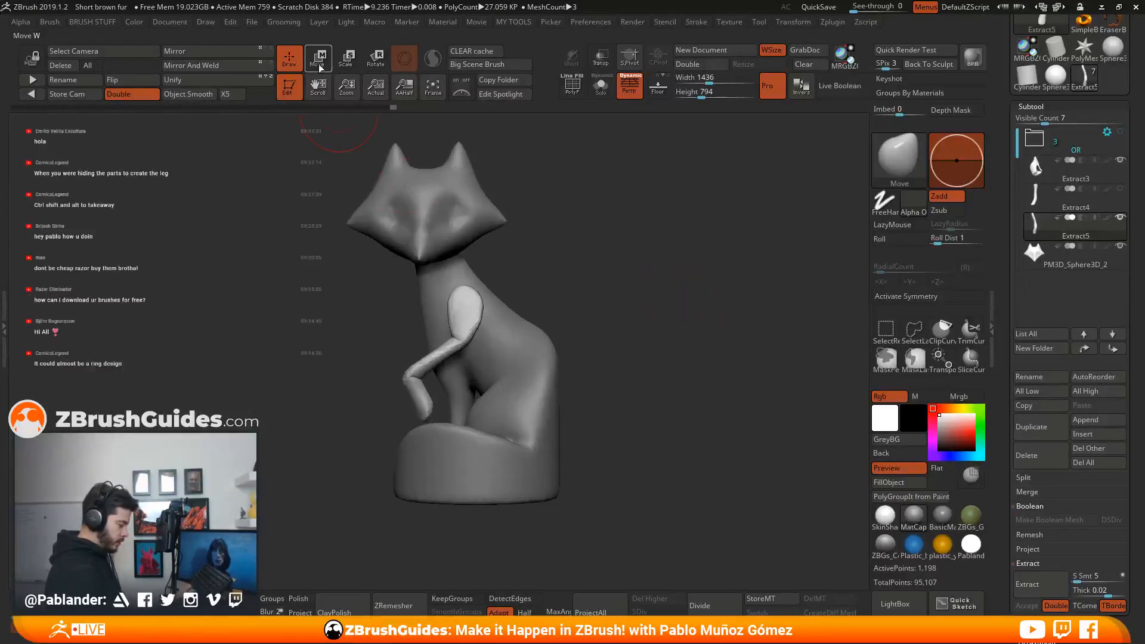
{"action": "key", "text": "w"}
{"action": "key", "text": "q"}
Select the body Extract3 and adjust its back, flank and haunch from several angles with the Move brush.
{"action": "right_click_drag", "start_coordinate": [507, 276], "coordinate": [606, 276], "text": "ctrl"}
{"action": "left_click", "coordinate": [526, 321], "text": "alt"}
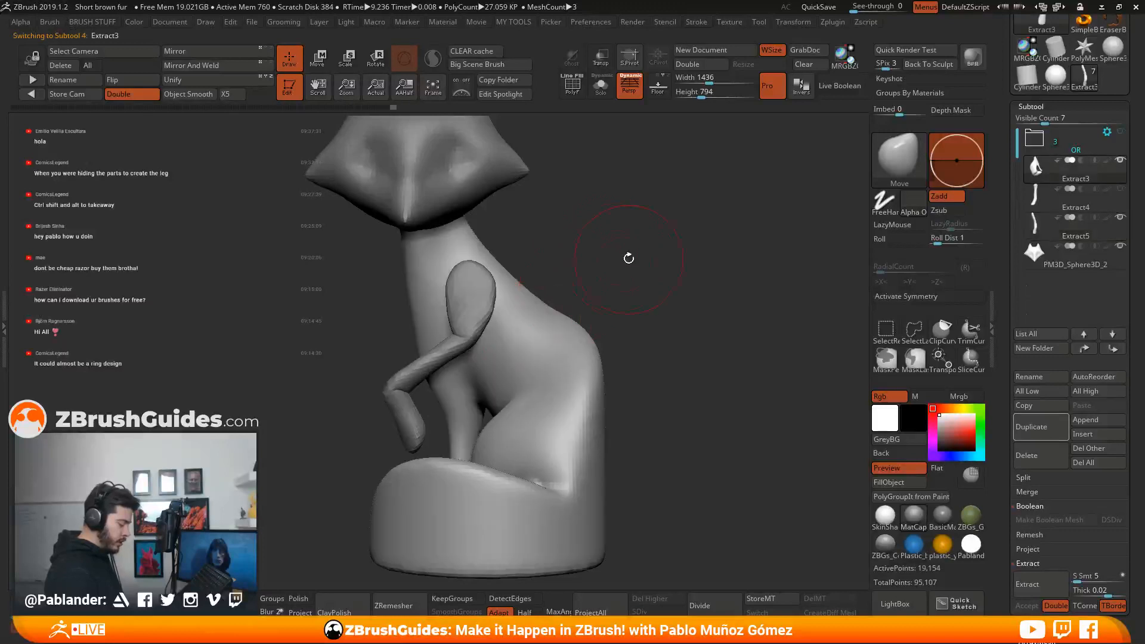
{"action": "left_click_drag", "start_coordinate": [626, 255], "coordinate": [507, 272]}
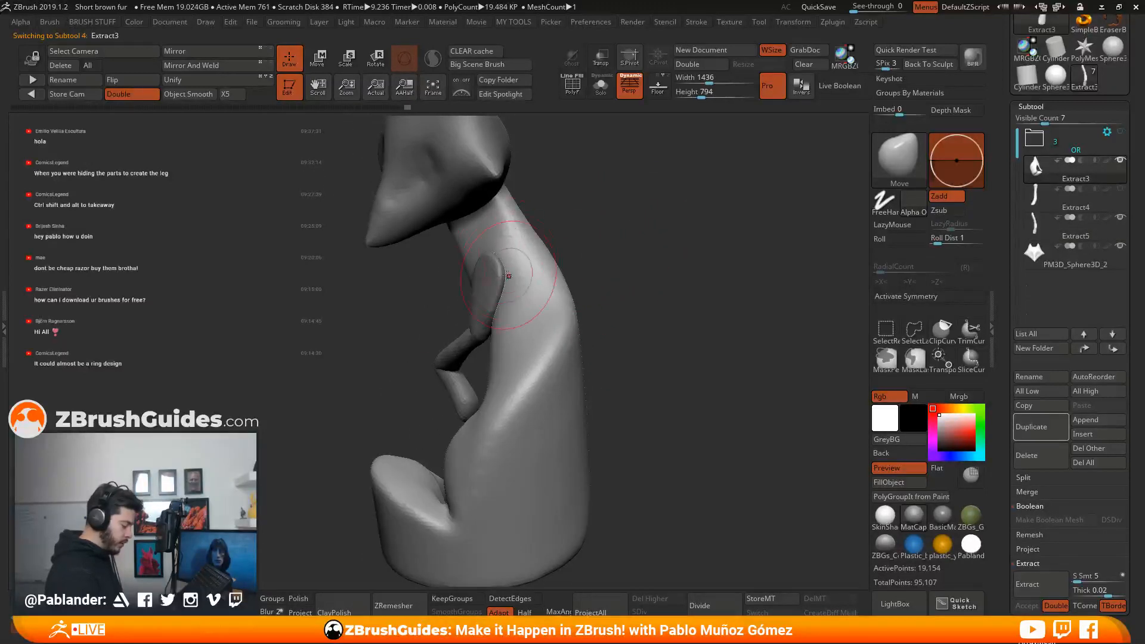
{"action": "mouse_move", "coordinate": [495, 235]}
{"action": "right_mouse_down"}
{"action": "mouse_move", "coordinate": [525, 244]}
{"action": "mouse_move", "coordinate": [479, 253]}
{"action": "mouse_move", "coordinate": [582, 289]}
{"action": "mouse_move", "coordinate": [522, 307]}
{"action": "mouse_move", "coordinate": [536, 263]}
{"action": "mouse_move", "coordinate": [535, 366]}
{"action": "mouse_move", "coordinate": [675, 417]}
{"action": "mouse_move", "coordinate": [610, 357]}
{"action": "mouse_move", "coordinate": [523, 327]}
{"action": "right_mouse_up"}
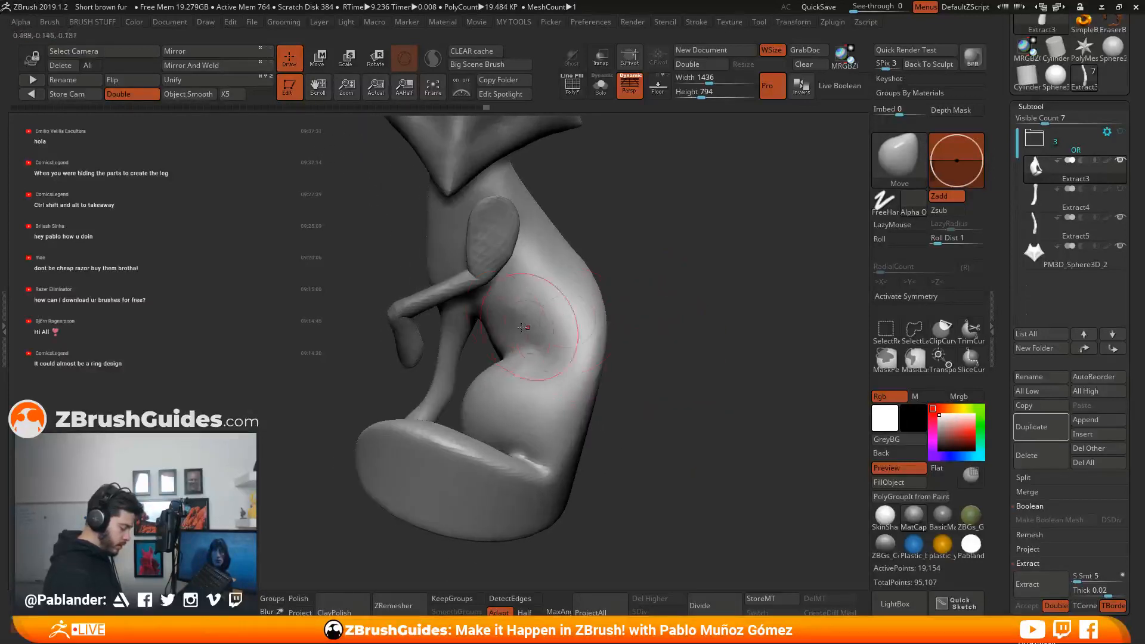
{"action": "right_click_drag", "start_coordinate": [671, 297], "coordinate": [578, 338]}
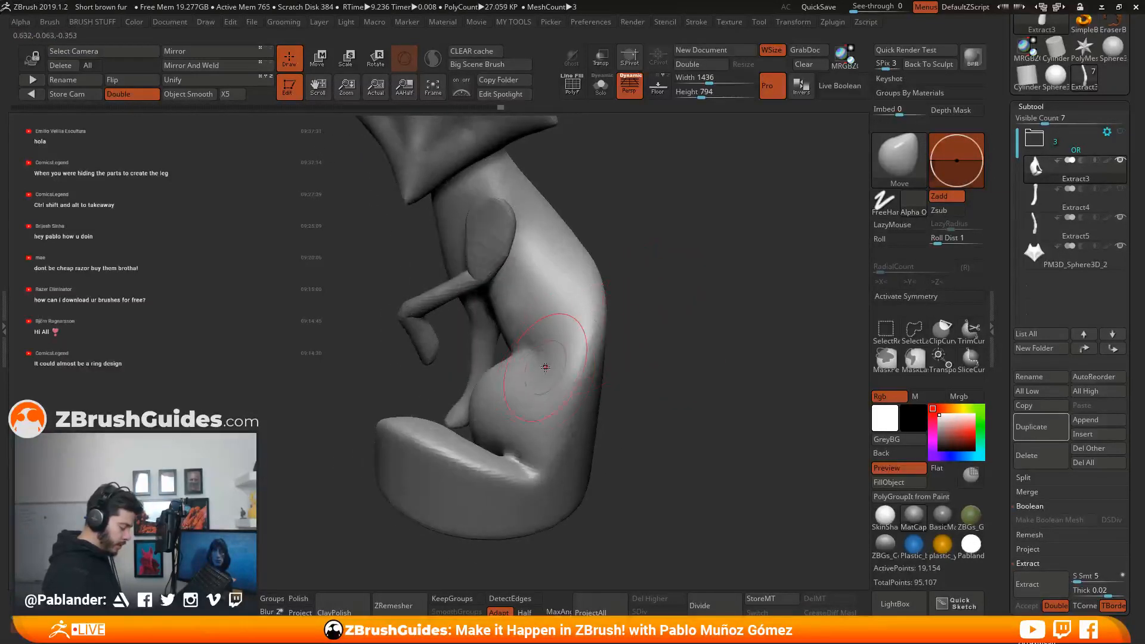
{"action": "right_click_drag", "start_coordinate": [646, 372], "coordinate": [523, 396]}
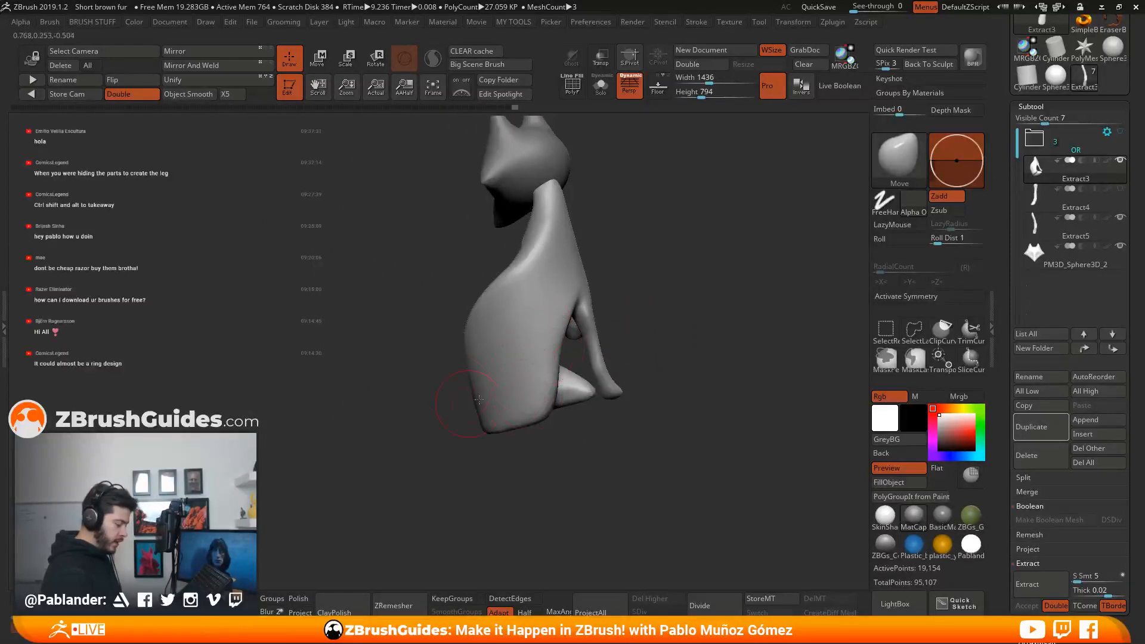
Build up the thigh on the haunch of the body with the Clay brush.
{"action": "key", "text": "b"}
{"action": "key", "text": "c"}
{"action": "key", "text": "l"}
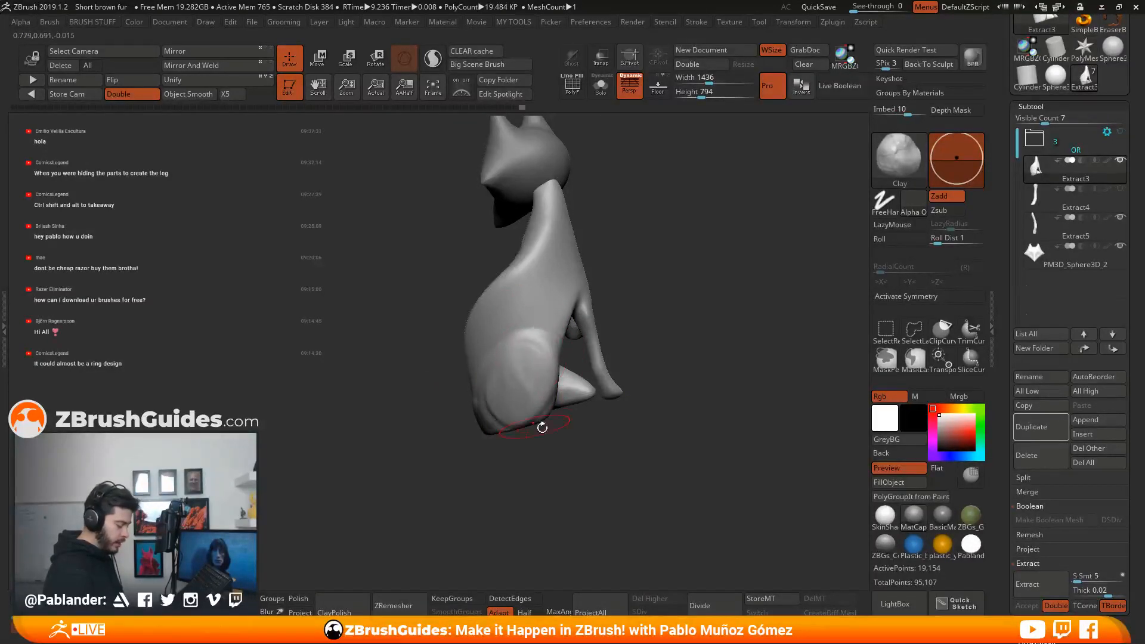
{"action": "right_click_drag", "start_coordinate": [542, 427], "coordinate": [633, 385]}
{"action": "mouse_move", "coordinate": [523, 382]}
{"action": "right_mouse_down"}
{"action": "mouse_move", "coordinate": [546, 373]}
{"action": "mouse_move", "coordinate": [495, 391]}
{"action": "mouse_move", "coordinate": [679, 308]}
{"action": "mouse_move", "coordinate": [734, 340]}
{"action": "mouse_move", "coordinate": [632, 357]}
{"action": "mouse_move", "coordinate": [692, 354]}
{"action": "mouse_move", "coordinate": [503, 337]}
{"action": "mouse_move", "coordinate": [631, 382]}
{"action": "mouse_move", "coordinate": [680, 338]}
{"action": "mouse_move", "coordinate": [642, 373]}
{"action": "right_mouse_up"}
{"action": "right_click_drag", "start_coordinate": [501, 386], "coordinate": [613, 325]}
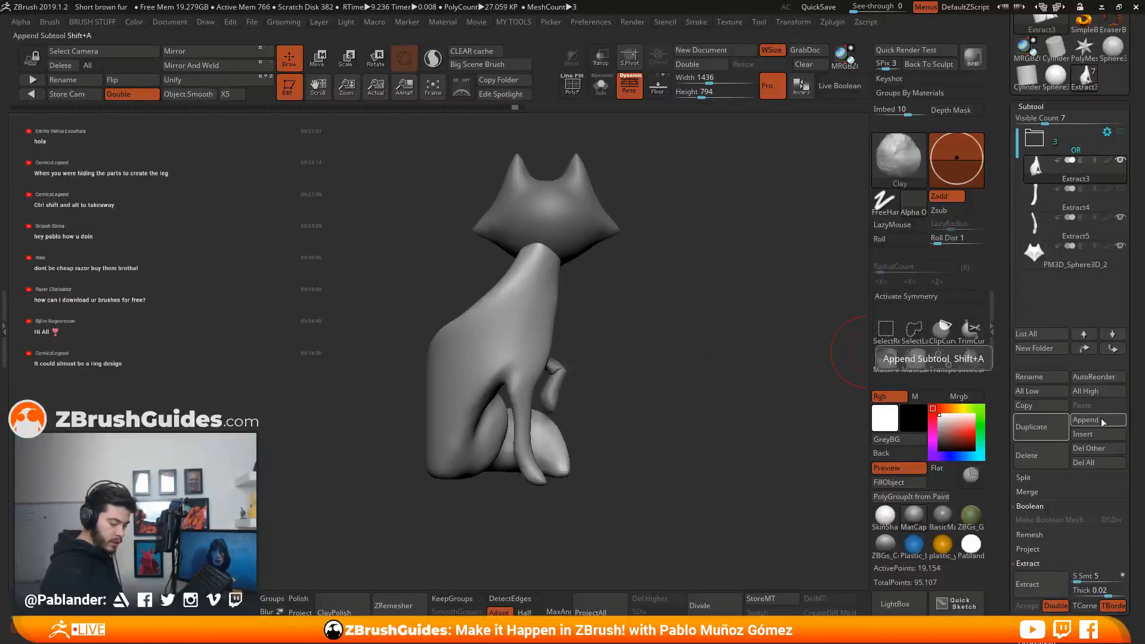
Append a Cylinder3D as a new subtool and select it for transforming.
{"action": "right_click_drag", "start_coordinate": [715, 391], "coordinate": [657, 383], "text": "alt"}
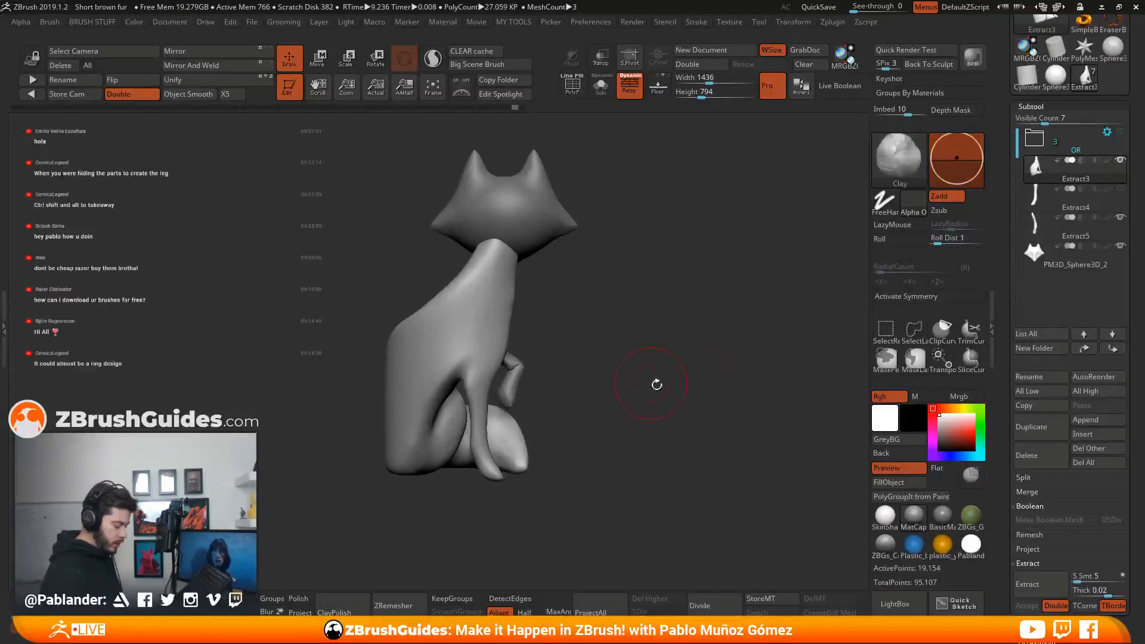
{"action": "left_click", "coordinate": [1097, 421]}
{"action": "left_click", "coordinate": [1025, 403]}
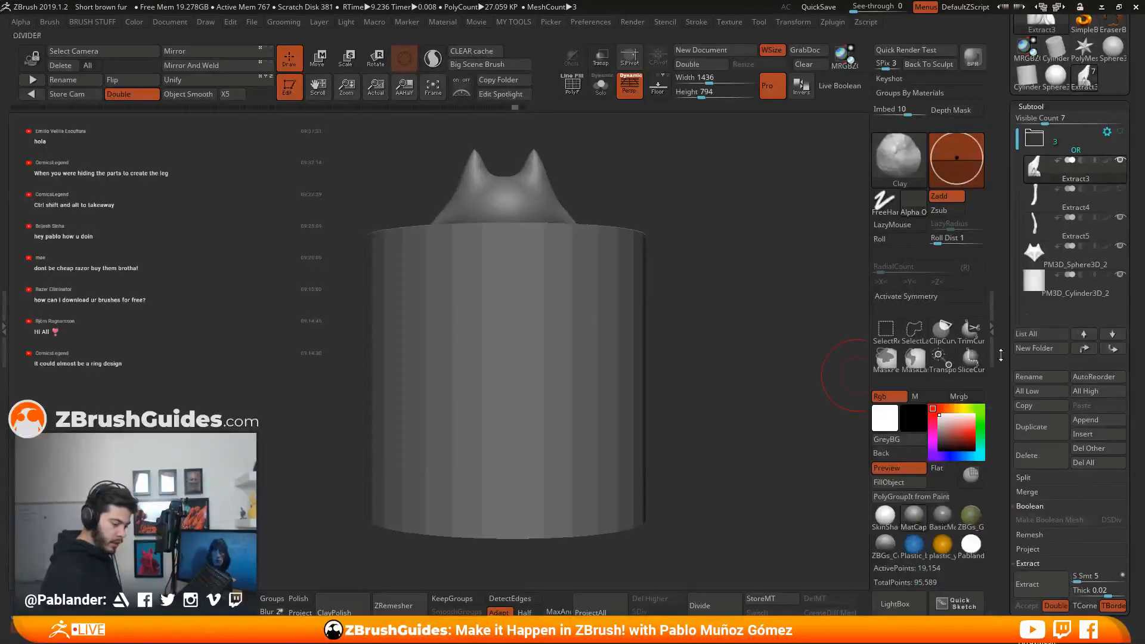
{"action": "left_click", "coordinate": [1064, 291]}
{"action": "key", "text": "w"}
Scale the cylinder down to a small piece about the thickness of the fox's leg.
{"action": "left_click_drag", "start_coordinate": [504, 377], "coordinate": [468, 393]}
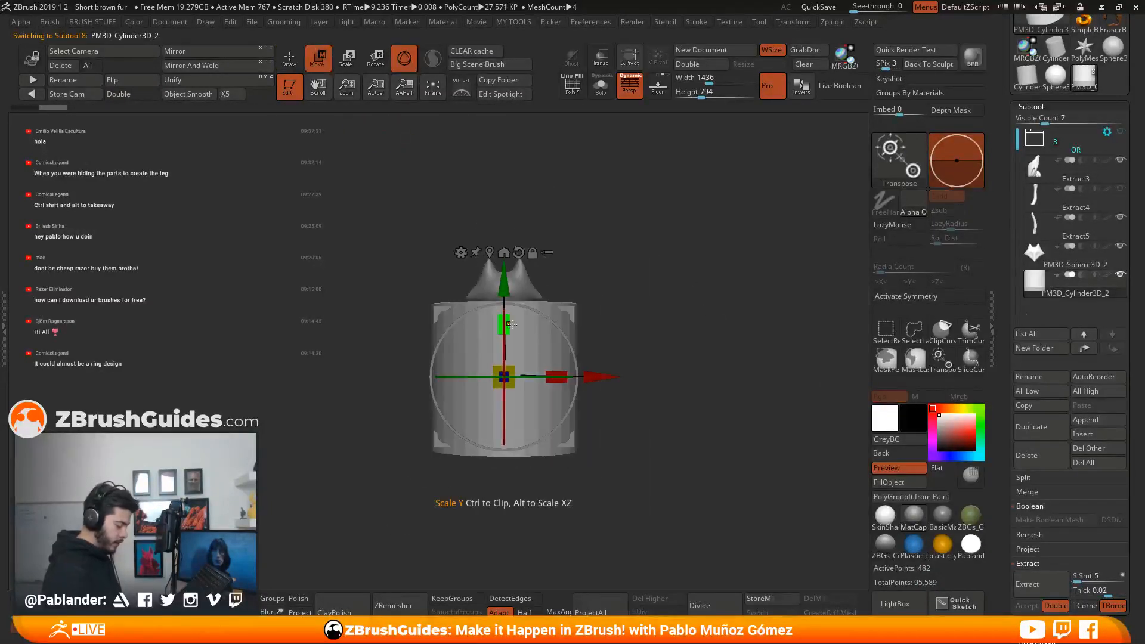
{"action": "left_click_drag", "start_coordinate": [504, 325], "coordinate": [502, 223]}
{"action": "left_click_drag", "start_coordinate": [505, 378], "coordinate": [468, 410]}
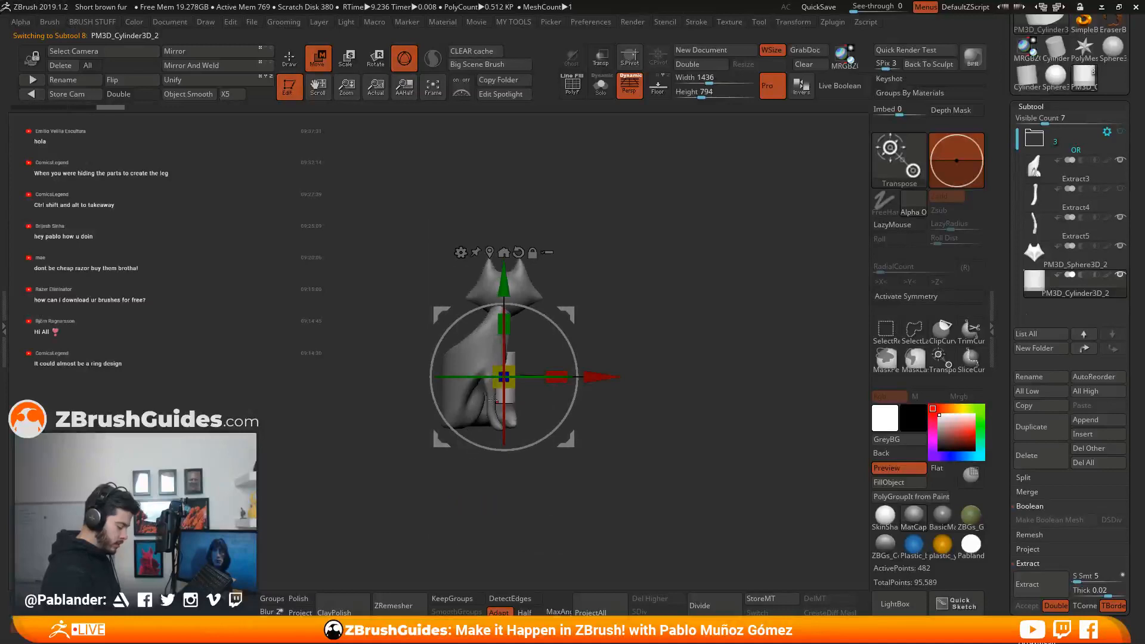
{"action": "left_click_drag", "start_coordinate": [506, 318], "coordinate": [505, 293]}
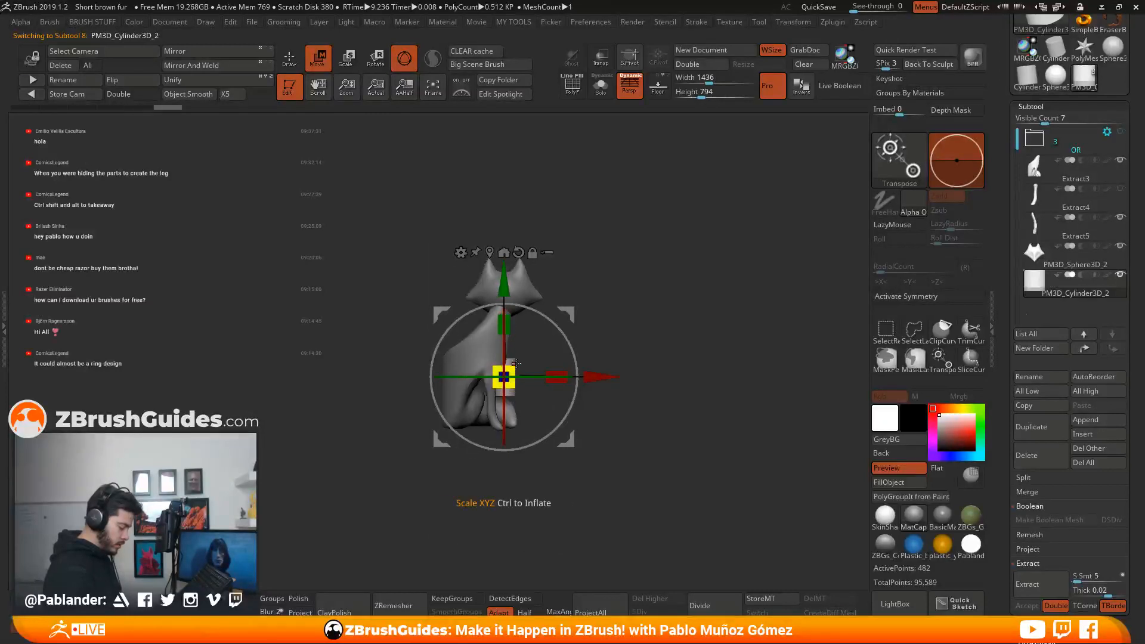
Lay the cylinder horizontally beside the fox and fine-tune its overall size.
{"action": "left_click_drag", "start_coordinate": [625, 288], "coordinate": [626, 329]}
{"action": "left_click_drag", "start_coordinate": [550, 320], "coordinate": [672, 452]}
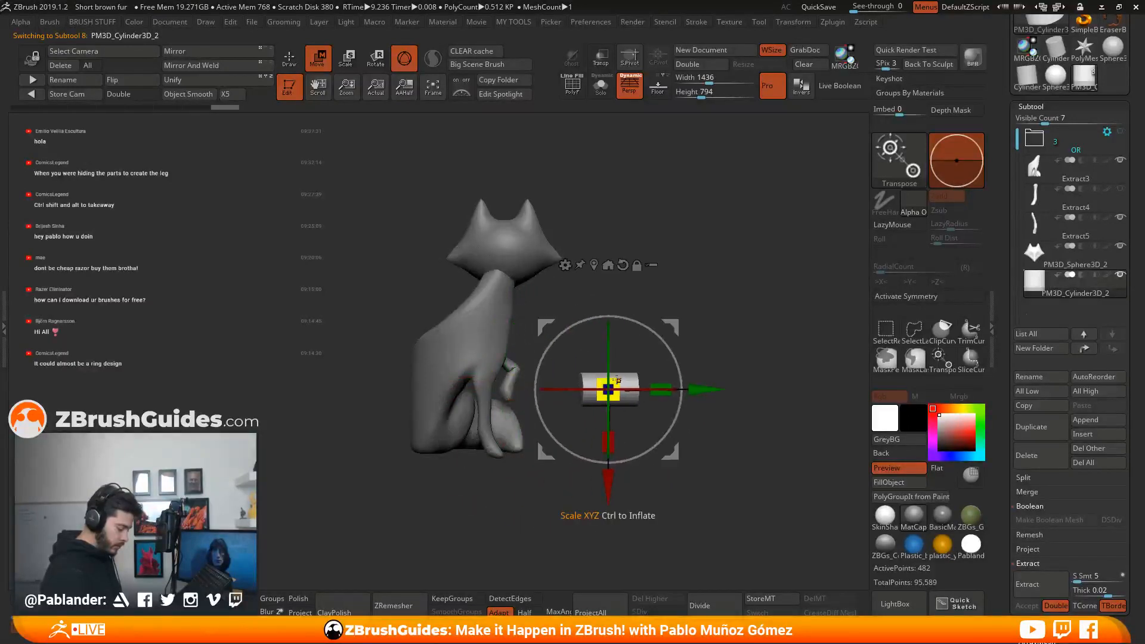
{"action": "left_click_drag", "start_coordinate": [612, 386], "coordinate": [636, 366]}
{"action": "left_click_drag", "start_coordinate": [727, 342], "coordinate": [680, 326], "text": "alt"}
{"action": "left_click_drag", "start_coordinate": [597, 372], "coordinate": [561, 375]}
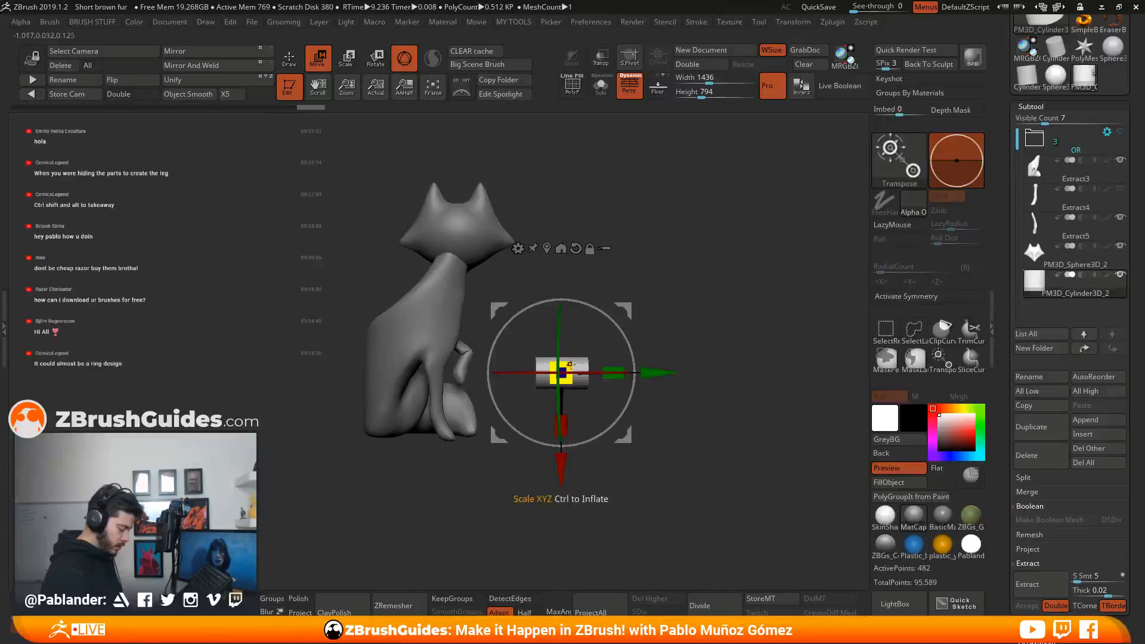
Apply the Taper deformer to the horizontal cylinder beside the fox.
{"action": "left_click_drag", "start_coordinate": [701, 277], "coordinate": [691, 336], "text": "alt"}
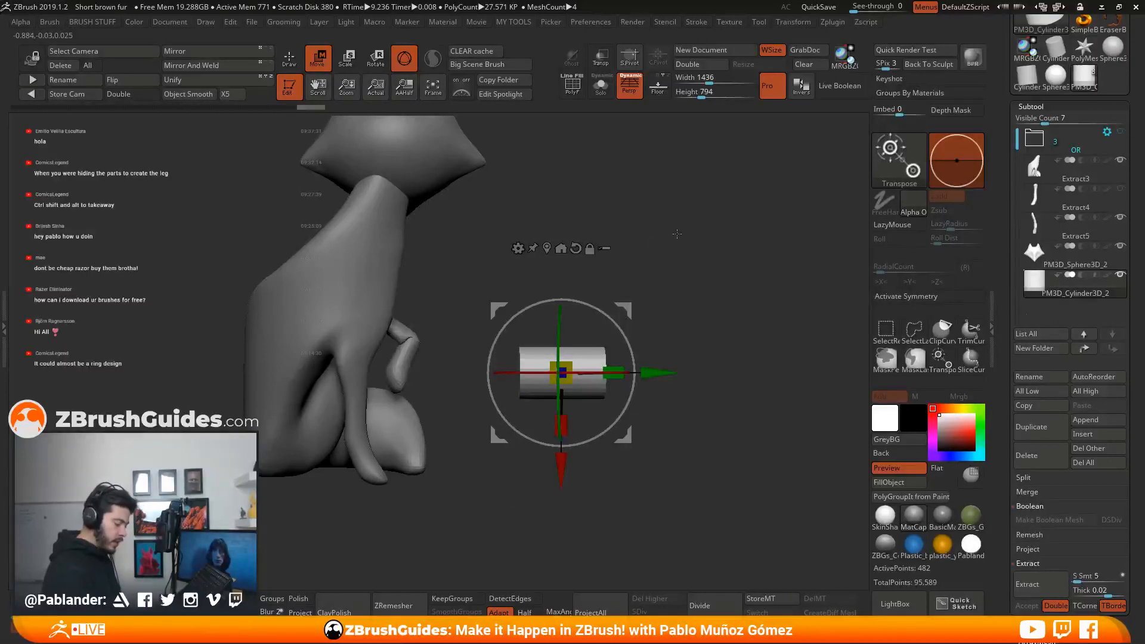
{"action": "left_click_drag", "start_coordinate": [685, 326], "coordinate": [694, 330]}
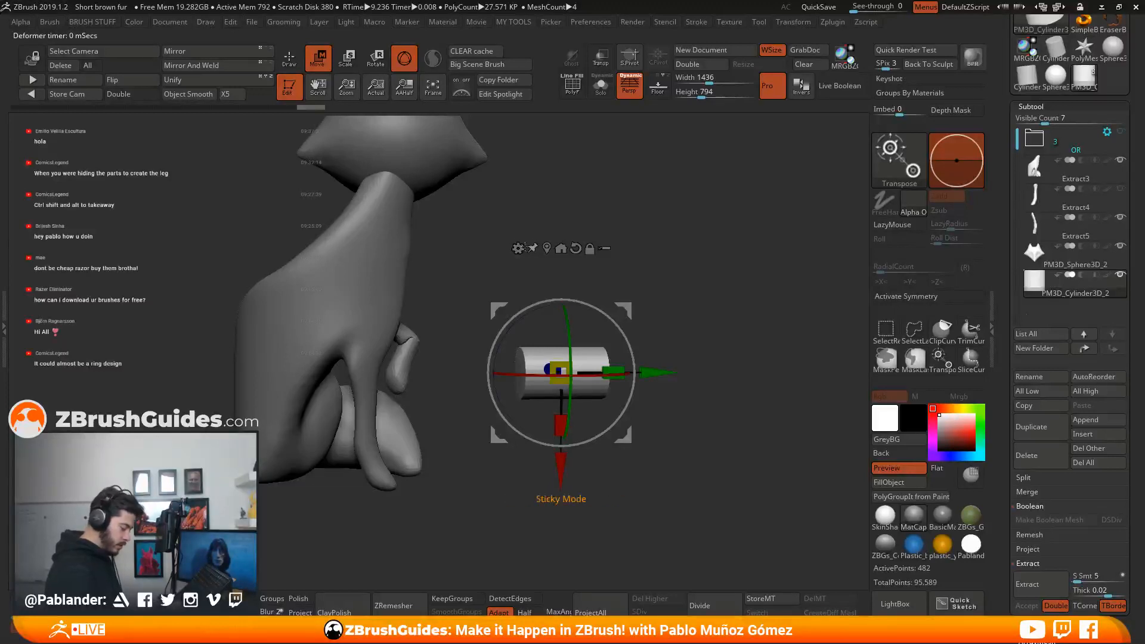
{"action": "key", "text": "q"}
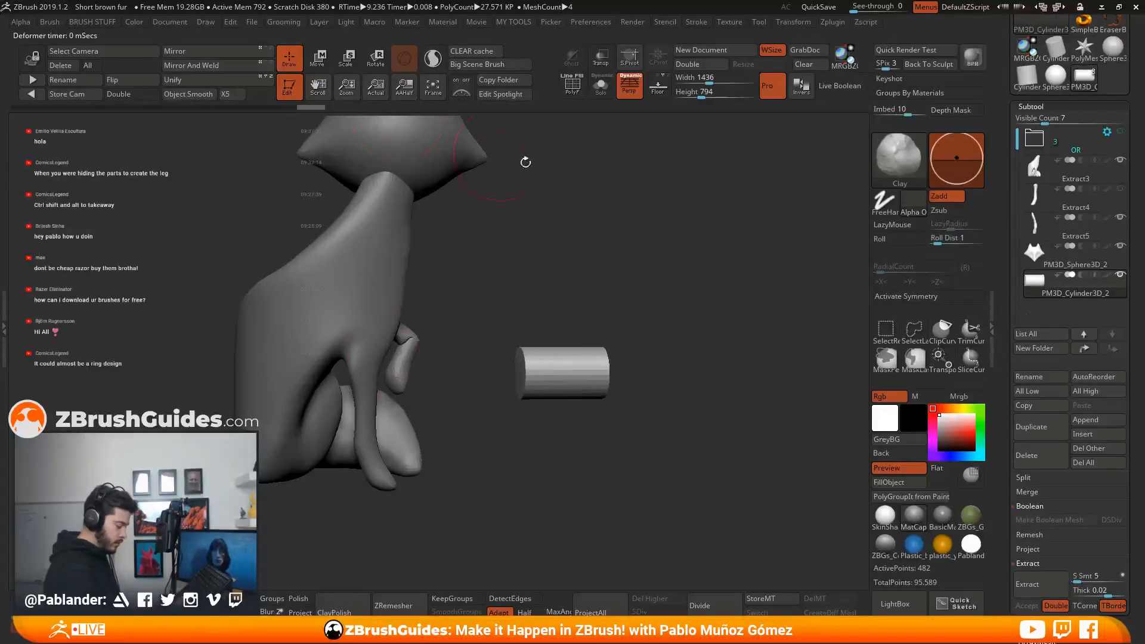
{"action": "left_click_drag", "start_coordinate": [689, 280], "coordinate": [672, 315]}
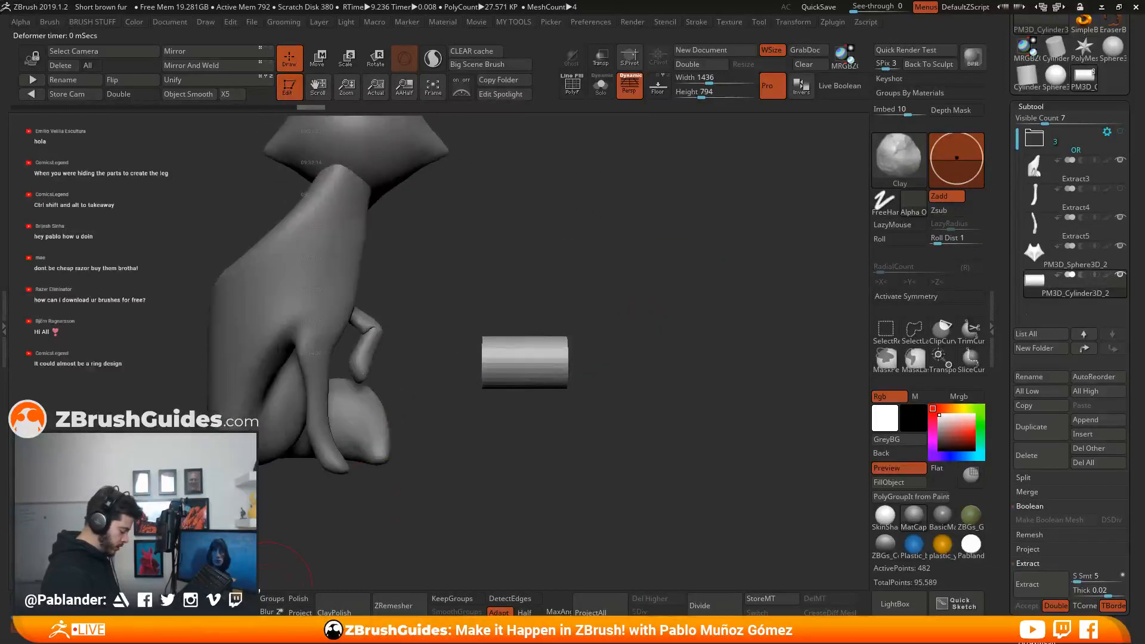
{"action": "key", "text": "w"}
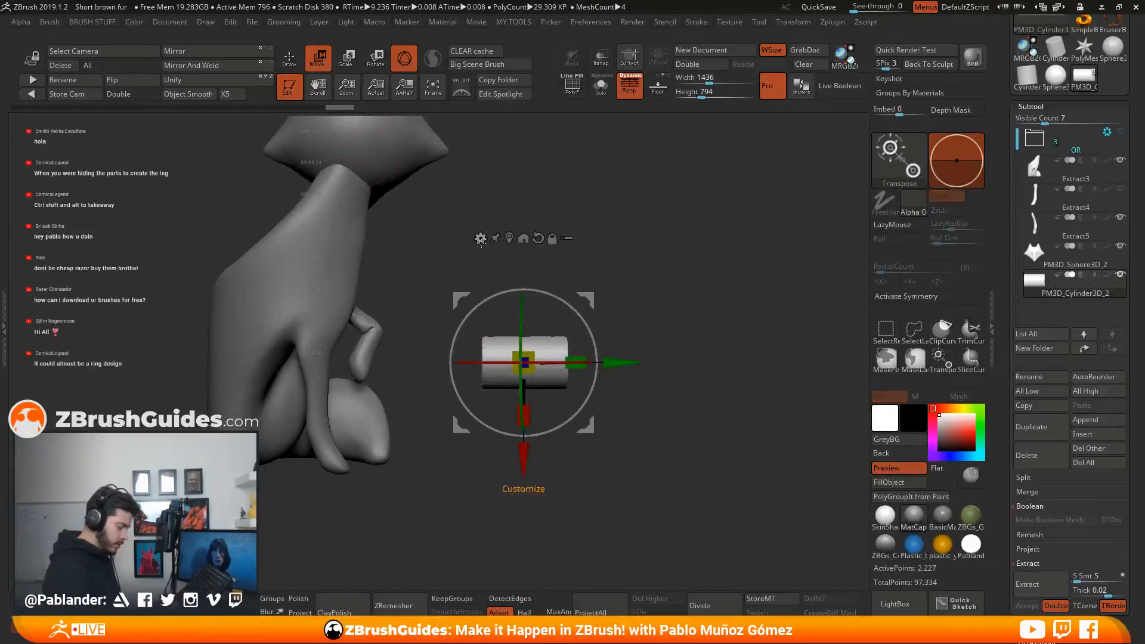
{"action": "left_click", "coordinate": [462, 301]}
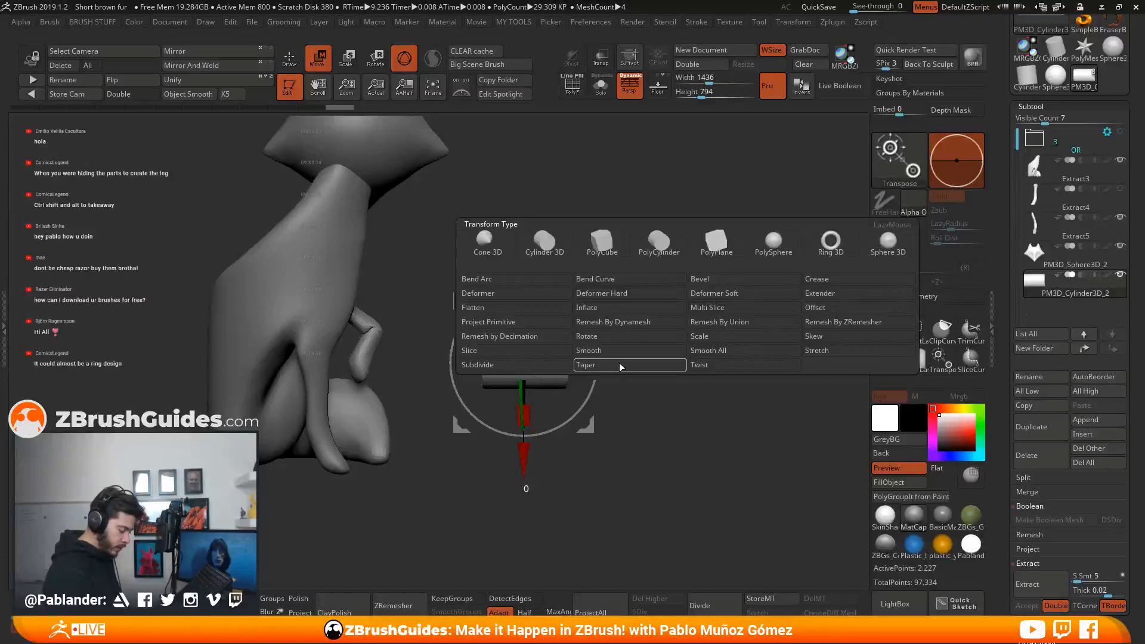
{"action": "left_click", "coordinate": [532, 309]}
{"action": "left_click_drag", "start_coordinate": [527, 389], "coordinate": [526, 367]}
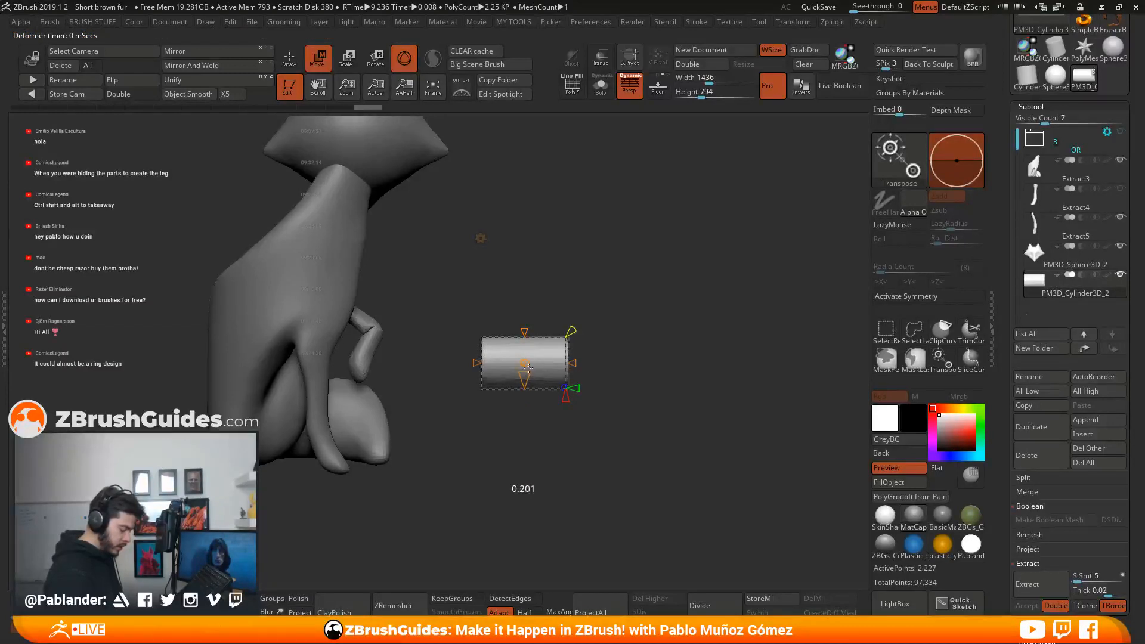
{"action": "mouse_move", "coordinate": [671, 353]}
{"action": "left_mouse_down"}
{"action": "mouse_move", "coordinate": [608, 357]}
{"action": "mouse_move", "coordinate": [594, 379]}
{"action": "mouse_move", "coordinate": [645, 358]}
{"action": "mouse_move", "coordinate": [566, 366]}
{"action": "mouse_move", "coordinate": [608, 353]}
{"action": "left_mouse_up"}
Round the cylinder's outer end with the Smooth brush and adjust both ends with the Move brush.
{"action": "left_click", "coordinate": [288, 58]}
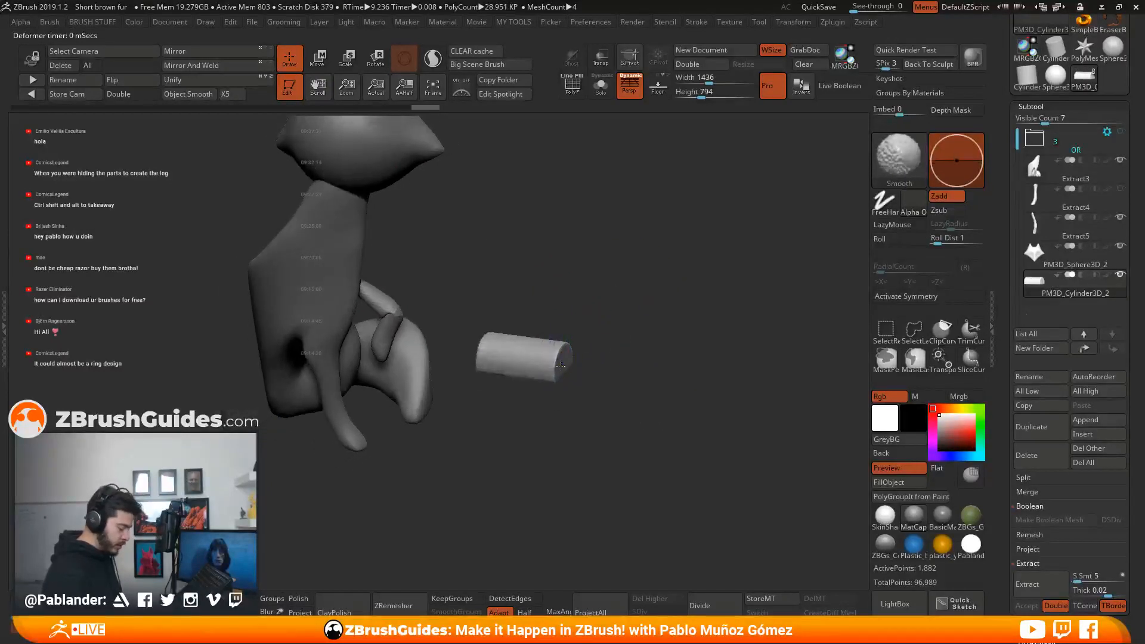
{"action": "mouse_move", "coordinate": [489, 337]}
{"action": "left_mouse_down"}
{"action": "mouse_move", "coordinate": [567, 365]}
{"action": "mouse_move", "coordinate": [621, 358]}
{"action": "mouse_move", "coordinate": [551, 349]}
{"action": "mouse_move", "coordinate": [599, 379]}
{"action": "left_mouse_up"}
{"action": "key", "text": "1"}
{"action": "left_click", "coordinate": [628, 99]}
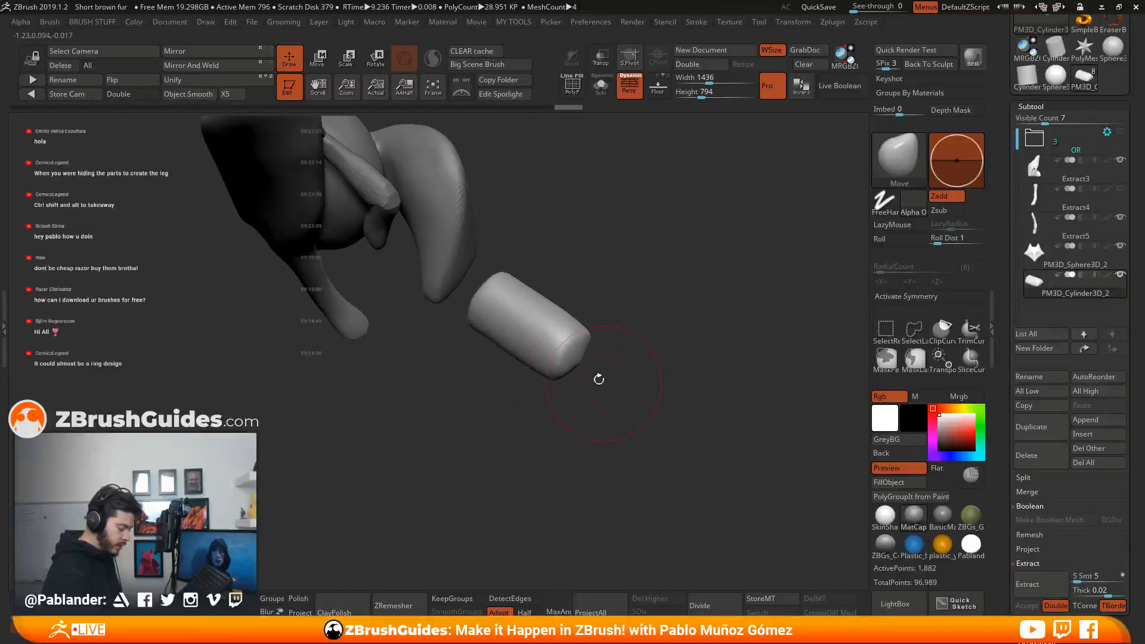
{"action": "left_click_drag", "start_coordinate": [591, 340], "coordinate": [578, 365]}
{"action": "left_click_drag", "start_coordinate": [504, 271], "coordinate": [499, 268]}
Try to pull the cylinder's inner end into a narrower, longer shape with a resized Move brush.
{"action": "right_click", "coordinate": [574, 258]}
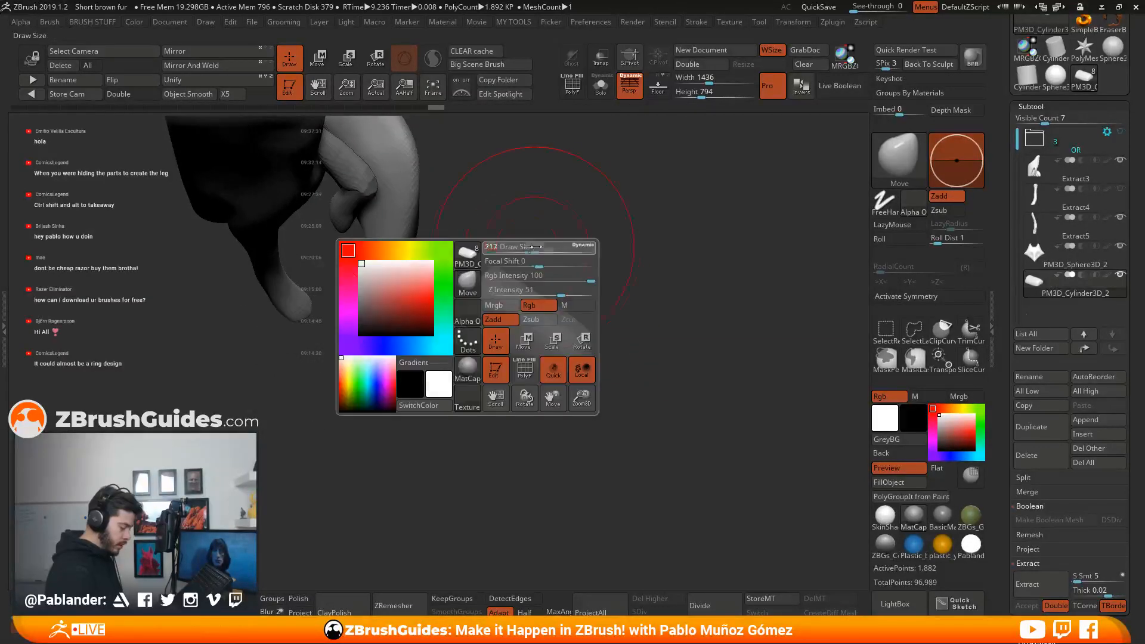
{"action": "right_click_drag", "start_coordinate": [575, 257], "coordinate": [580, 264]}
{"action": "mouse_move", "coordinate": [487, 278]}
{"action": "left_mouse_down"}
{"action": "mouse_move", "coordinate": [448, 266]}
{"action": "mouse_move", "coordinate": [445, 234]}
{"action": "mouse_move", "coordinate": [437, 240]}
{"action": "left_mouse_up"}
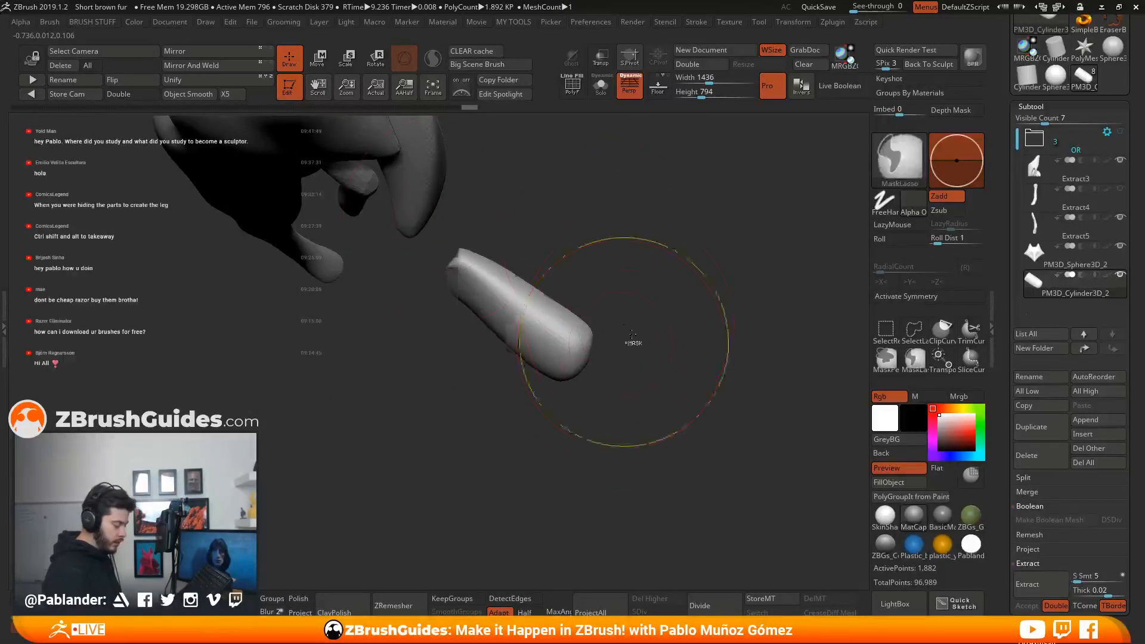
{"action": "key", "text": "ctrl+z"}
Narrow the cylinder's flat end by about -0.6 with the Taper deformer and accept the deformation.
{"action": "left_click", "coordinate": [319, 59]}
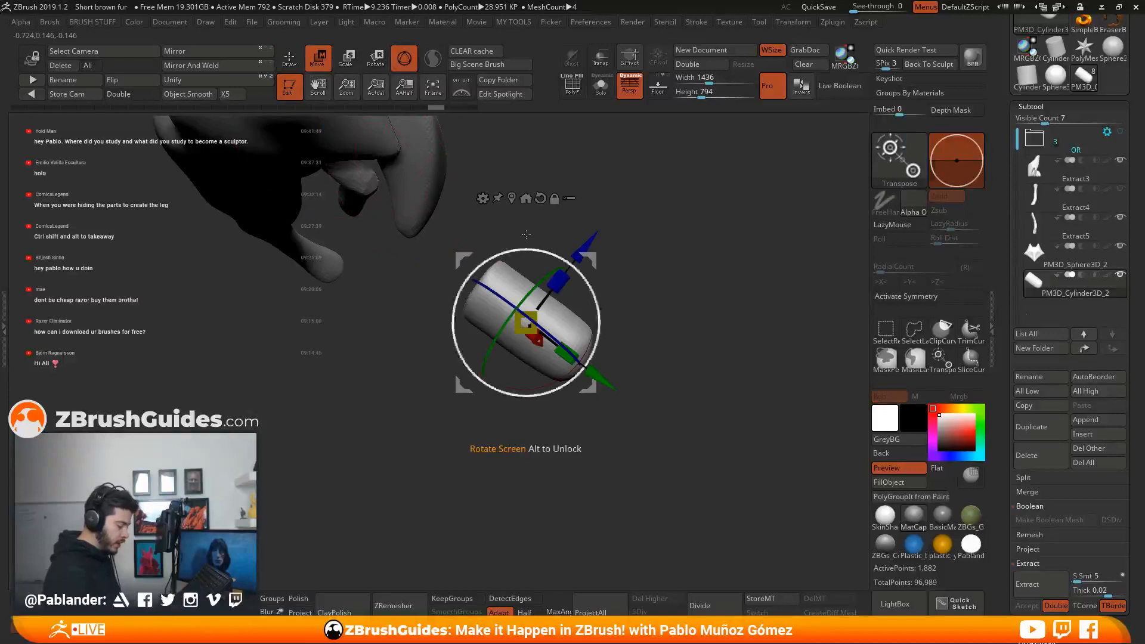
{"action": "left_click", "coordinate": [499, 196]}
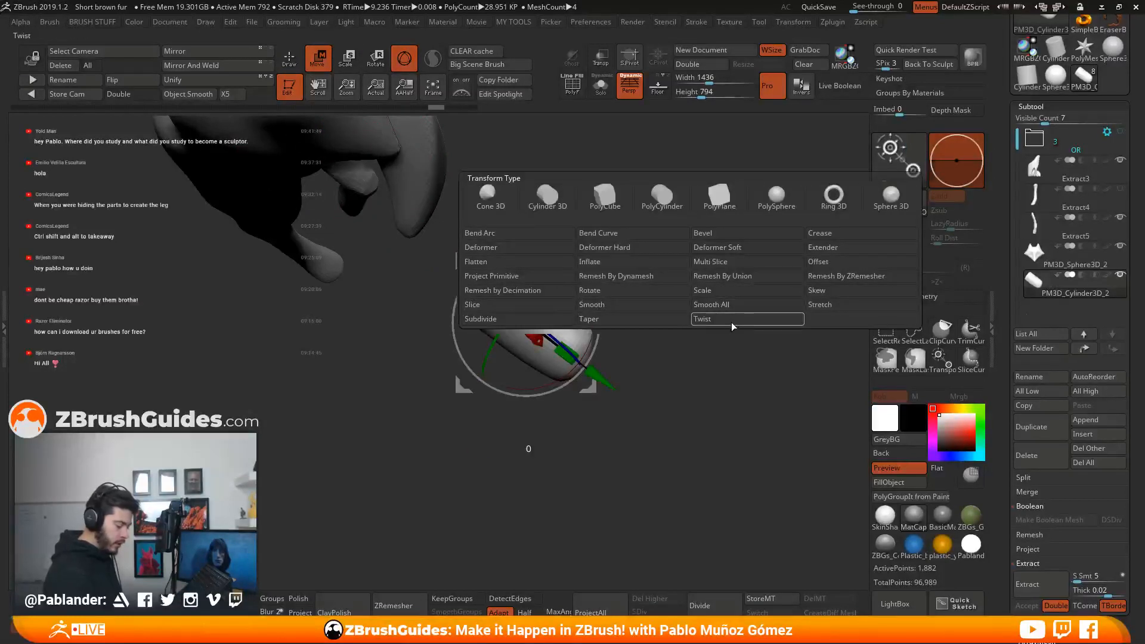
{"action": "left_click", "coordinate": [627, 319]}
{"action": "left_click_drag", "start_coordinate": [494, 256], "coordinate": [494, 291]}
{"action": "left_click_drag", "start_coordinate": [586, 262], "coordinate": [630, 287]}
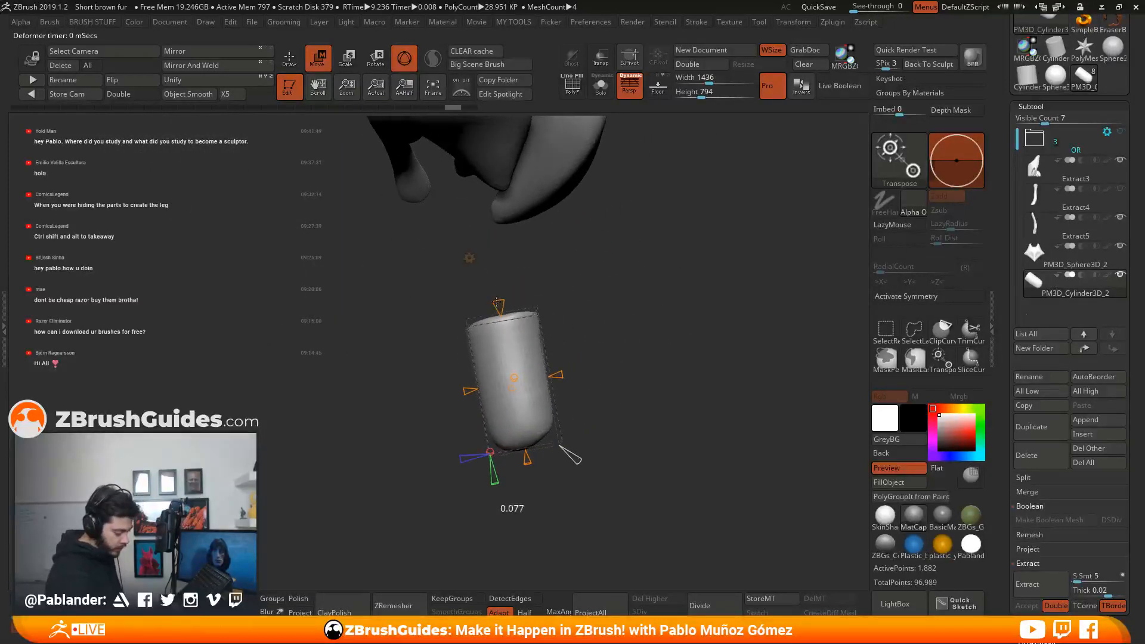
{"action": "left_click_drag", "start_coordinate": [497, 302], "coordinate": [515, 351]}
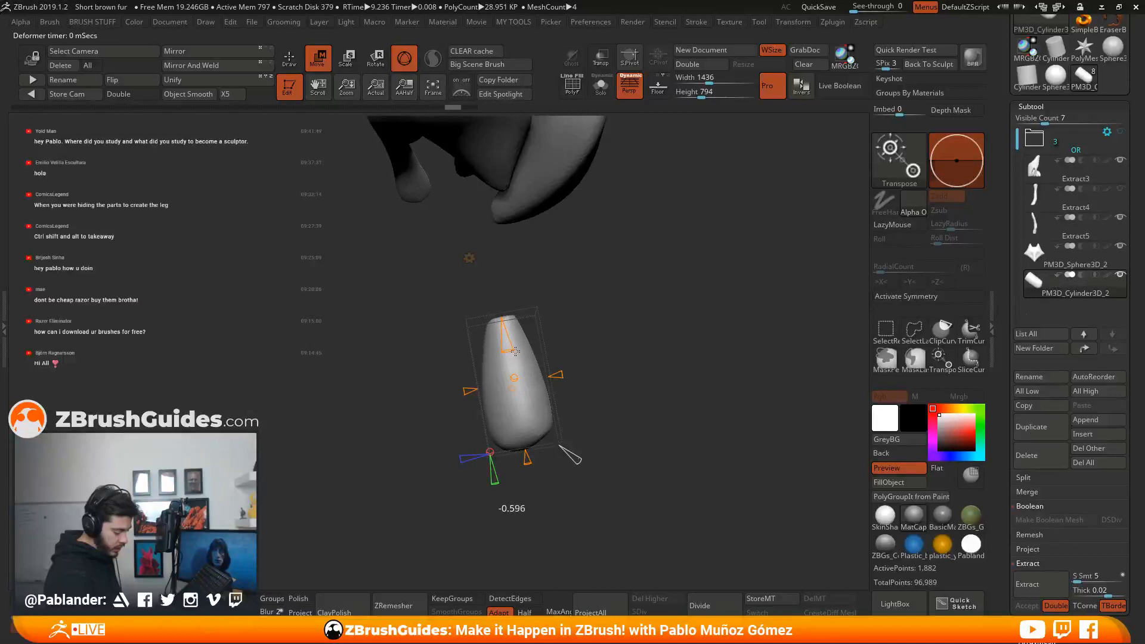
{"action": "key", "text": "q"}
{"action": "key", "text": "w"}
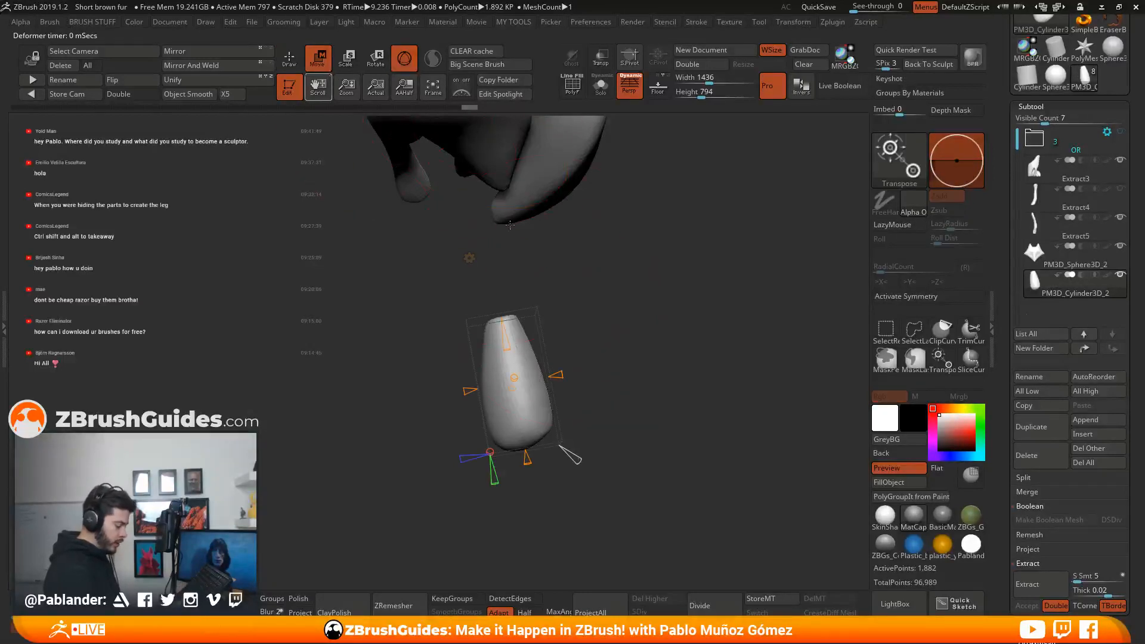
{"action": "left_click", "coordinate": [469, 258]}
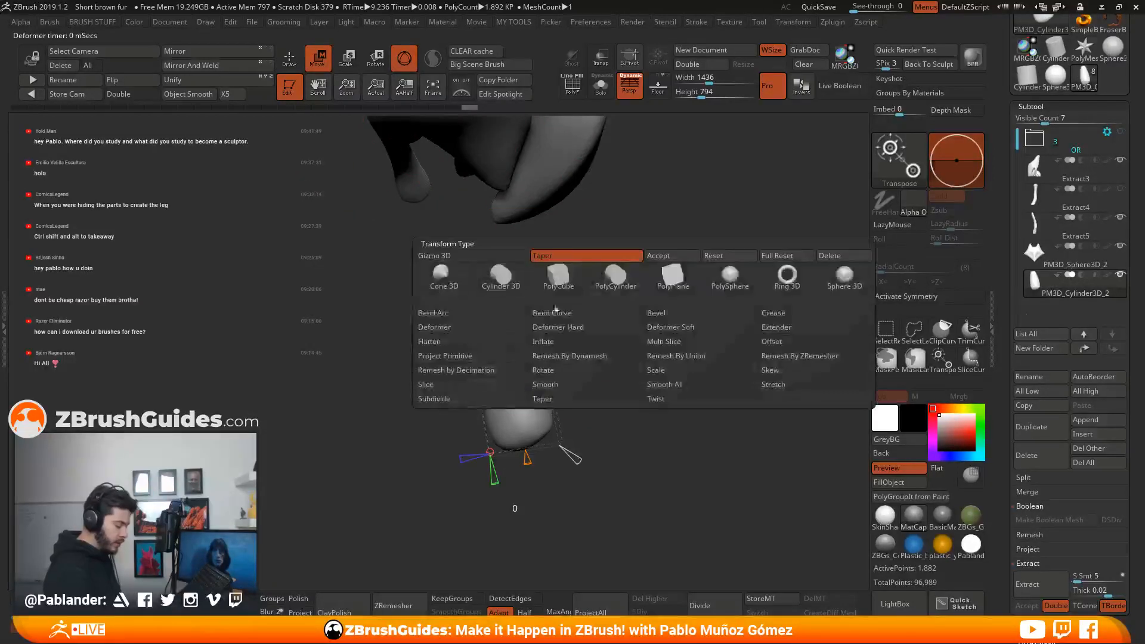
{"action": "left_click", "coordinate": [683, 260]}
Stretch the tapered piece lengthwise by about 1.11 and move it to the base of the fox's body.
{"action": "left_click_drag", "start_coordinate": [522, 428], "coordinate": [529, 432]}
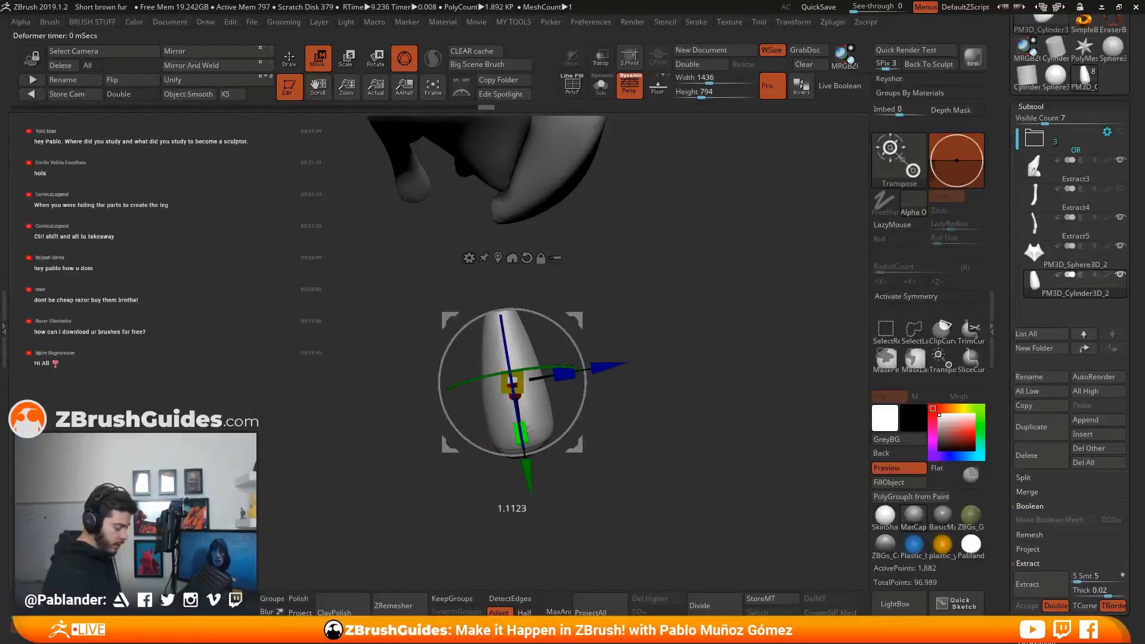
{"action": "left_click_drag", "start_coordinate": [752, 256], "coordinate": [672, 332]}
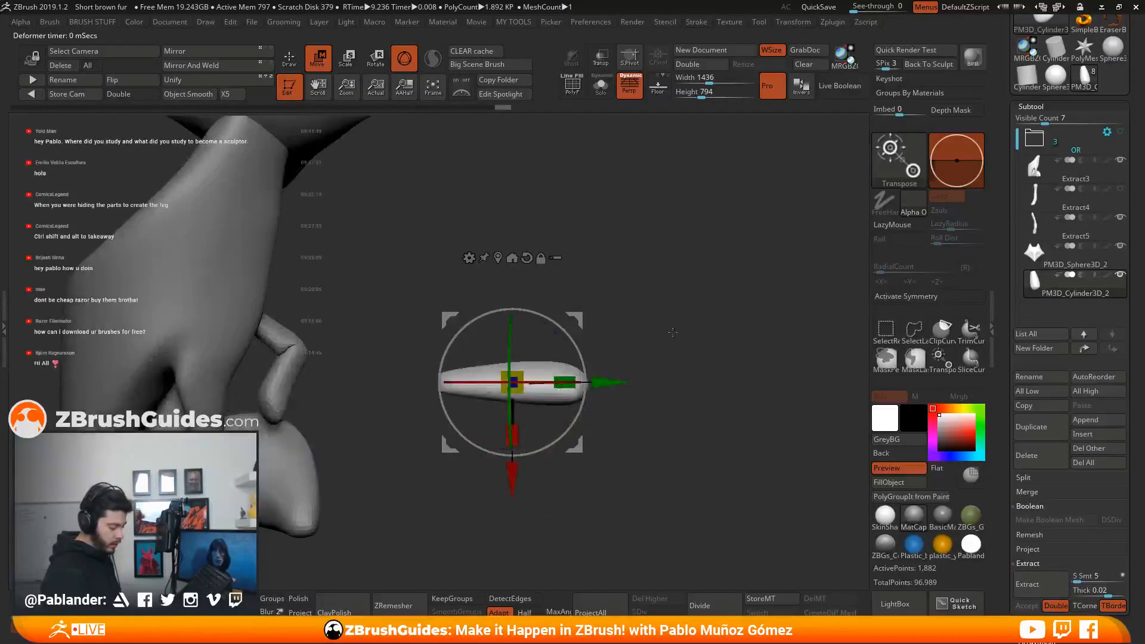
{"action": "left_click", "coordinate": [289, 59]}
{"action": "left_click_drag", "start_coordinate": [626, 387], "coordinate": [651, 330]}
{"action": "left_click", "coordinate": [318, 64]}
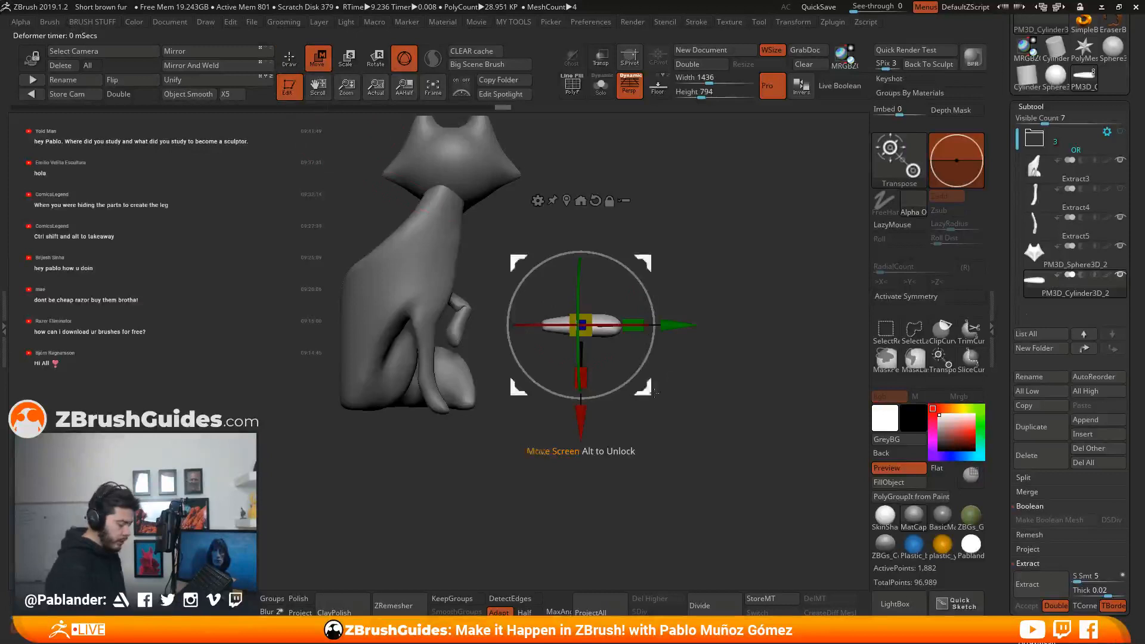
{"action": "left_click_drag", "start_coordinate": [645, 385], "coordinate": [453, 459]}
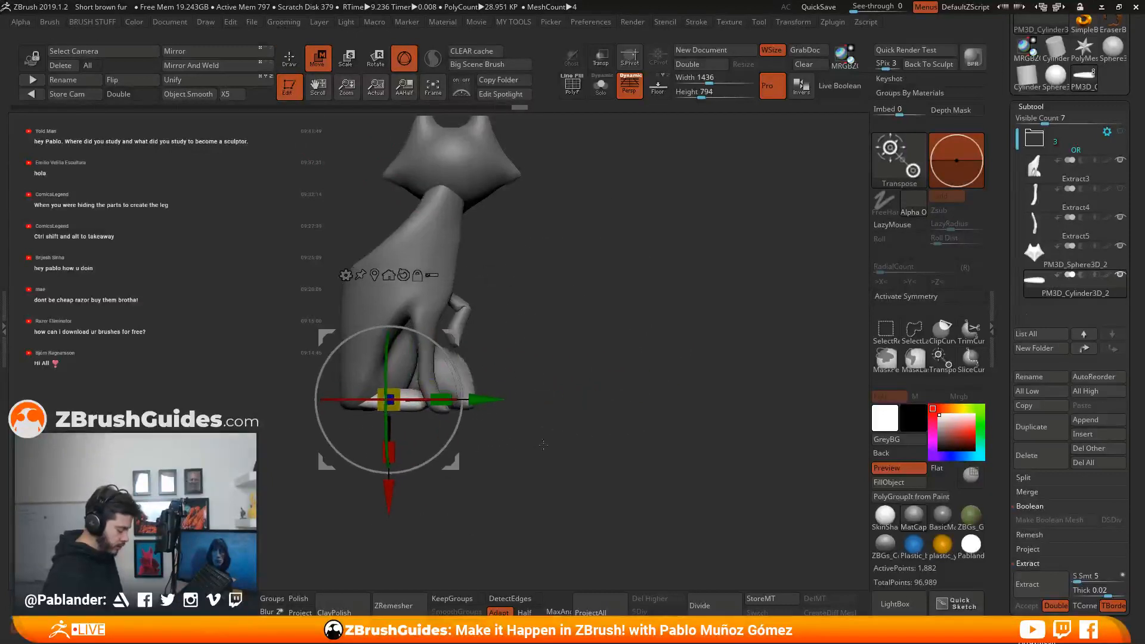
Resize the tapered piece to foot size and angle it along the underside of the haunch.
{"action": "left_click_drag", "start_coordinate": [558, 322], "coordinate": [641, 293], "text": "shift"}
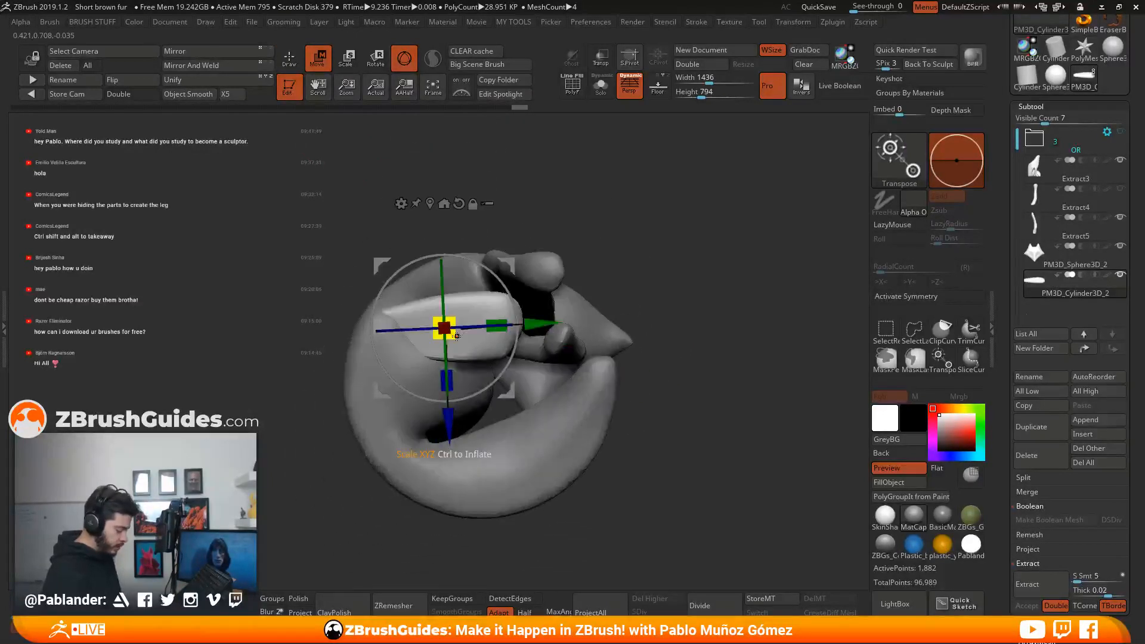
{"action": "left_click_drag", "start_coordinate": [447, 331], "coordinate": [419, 348]}
{"action": "left_click_drag", "start_coordinate": [550, 320], "coordinate": [599, 280]}
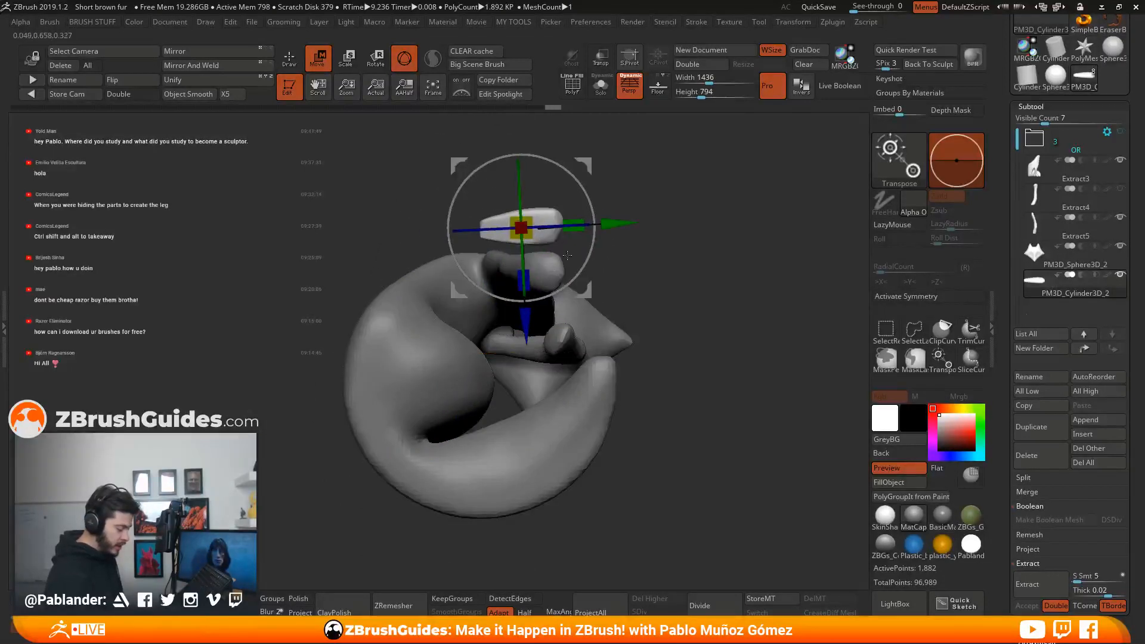
{"action": "left_click_drag", "start_coordinate": [530, 234], "coordinate": [547, 232]}
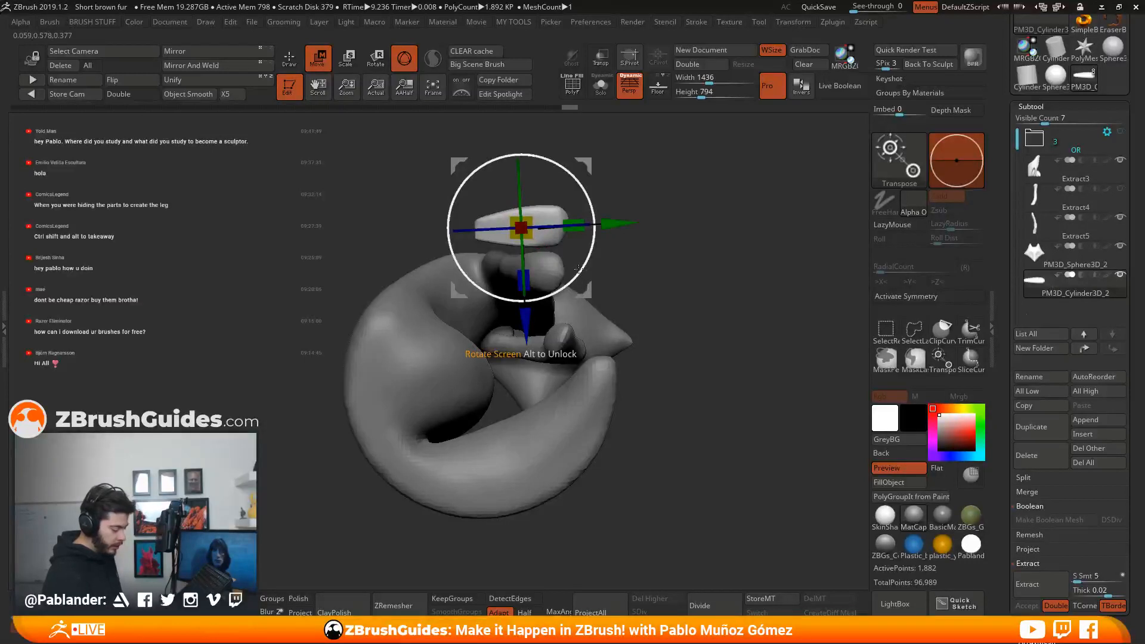
{"action": "left_click_drag", "start_coordinate": [587, 263], "coordinate": [599, 224]}
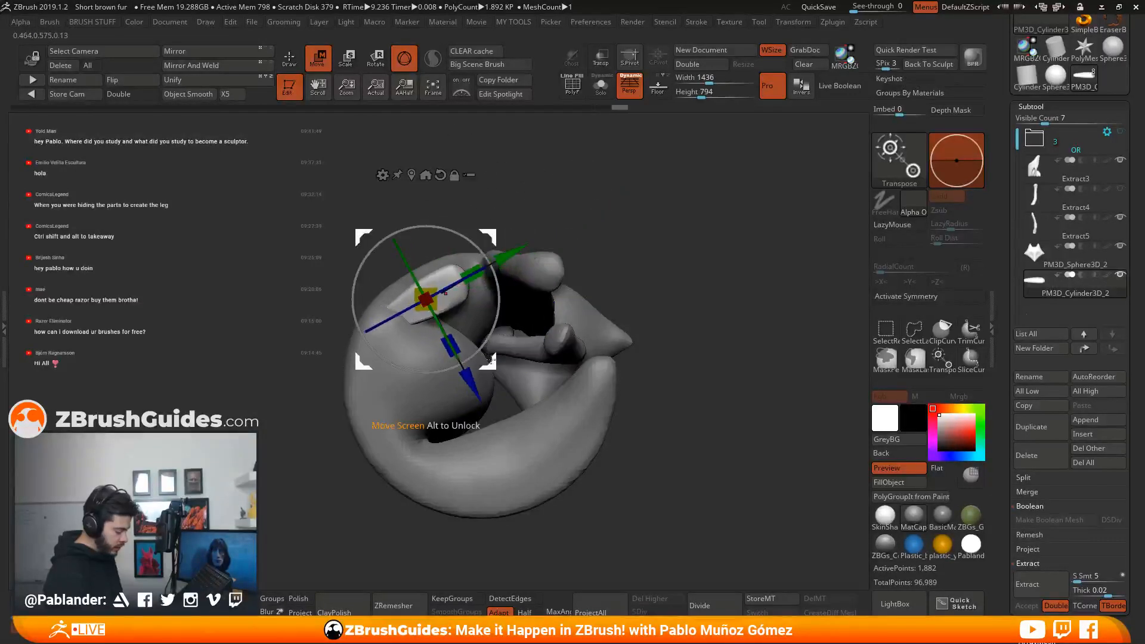
Turn off perspective and fine-tune the piece's position as a hind foot under the haunch.
{"action": "left_click", "coordinate": [629, 84]}
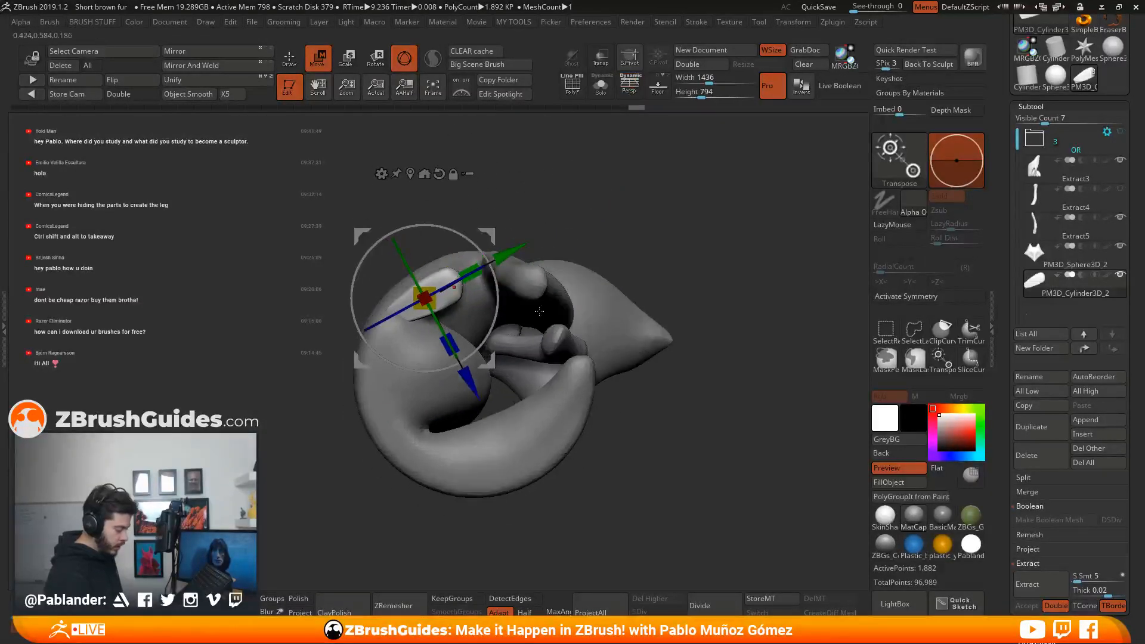
{"action": "left_click_drag", "start_coordinate": [487, 358], "coordinate": [484, 354]}
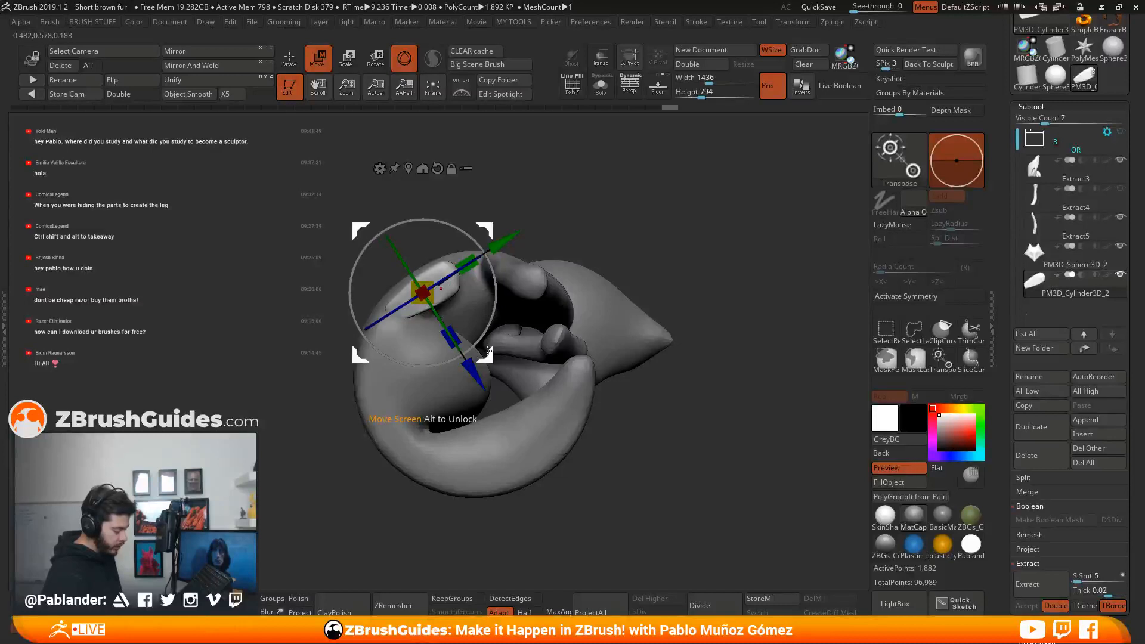
{"action": "left_click_drag", "start_coordinate": [488, 351], "coordinate": [484, 358]}
{"action": "right_click_drag", "start_coordinate": [522, 238], "coordinate": [534, 303]}
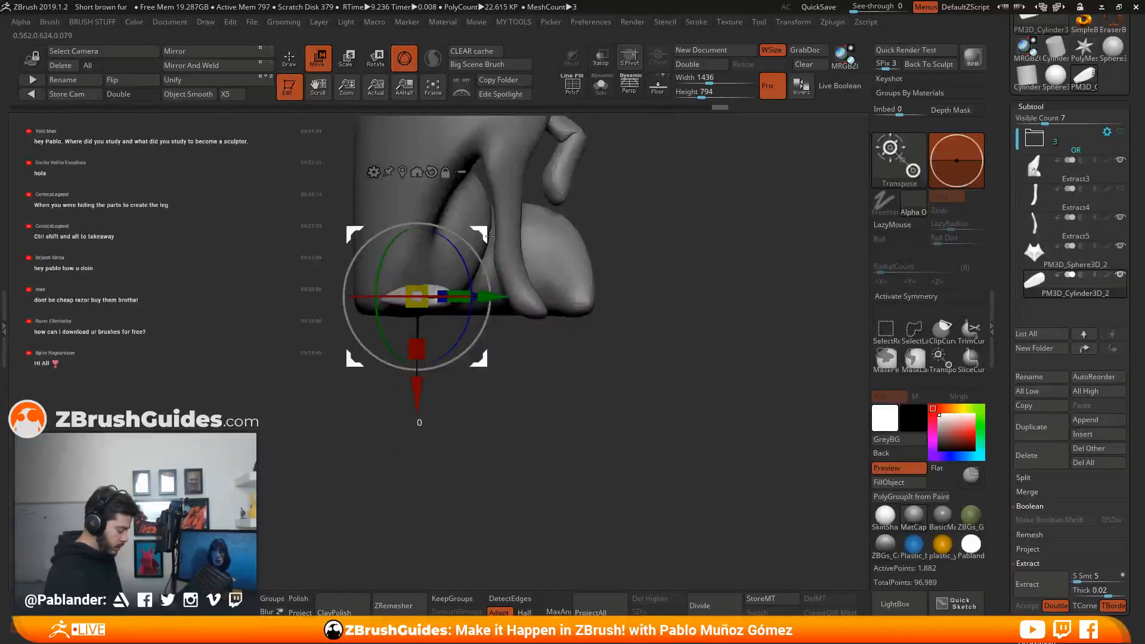
{"action": "left_click_drag", "start_coordinate": [489, 236], "coordinate": [485, 243]}
{"action": "right_click_drag", "start_coordinate": [539, 352], "coordinate": [523, 368]}
{"action": "left_click_drag", "start_coordinate": [505, 305], "coordinate": [483, 305]}
{"action": "right_click_drag", "start_coordinate": [545, 400], "coordinate": [563, 222]}
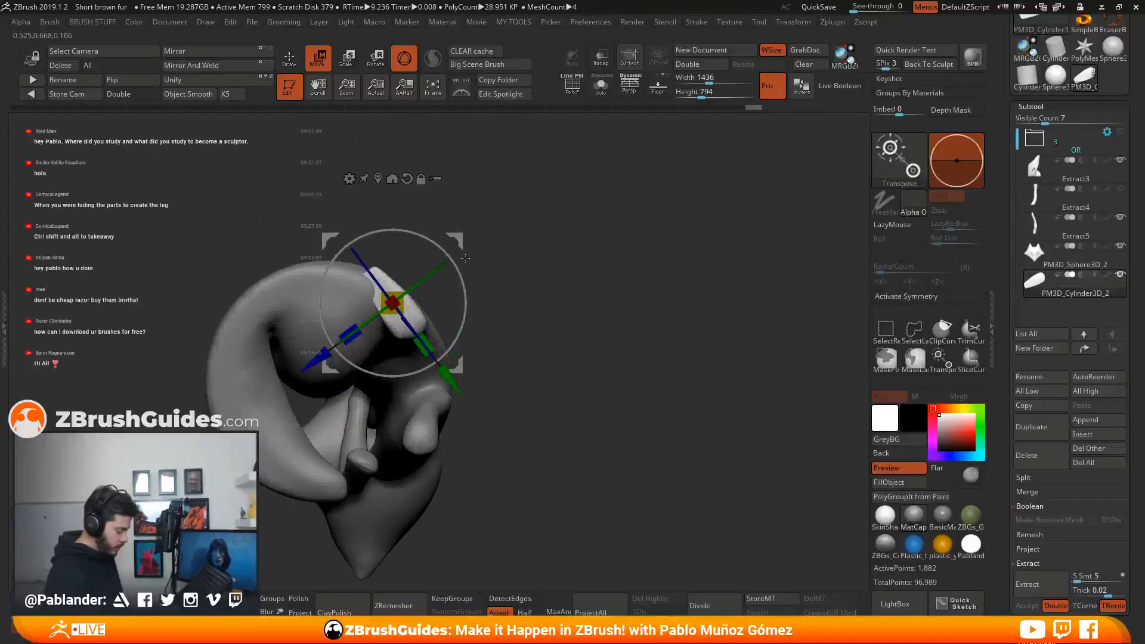
{"action": "left_click_drag", "start_coordinate": [456, 241], "coordinate": [442, 241]}
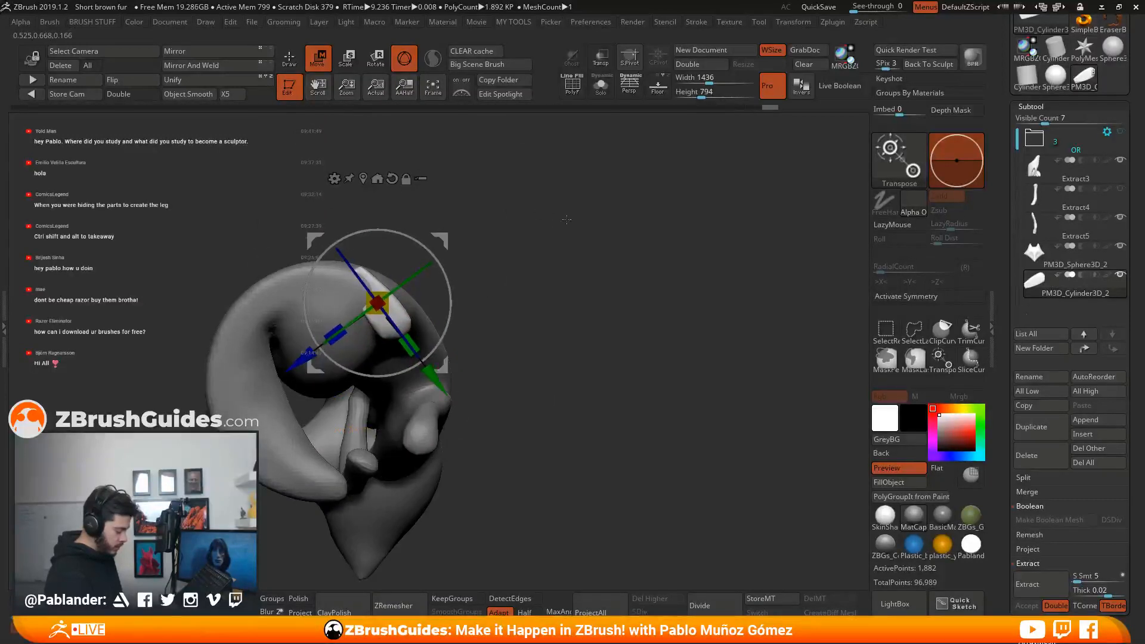
{"action": "right_click_drag", "start_coordinate": [567, 219], "coordinate": [705, 343]}
Duplicate the hind foot subtool and place the copy under the opposite side of the fox's body.
{"action": "left_click", "coordinate": [1054, 425]}
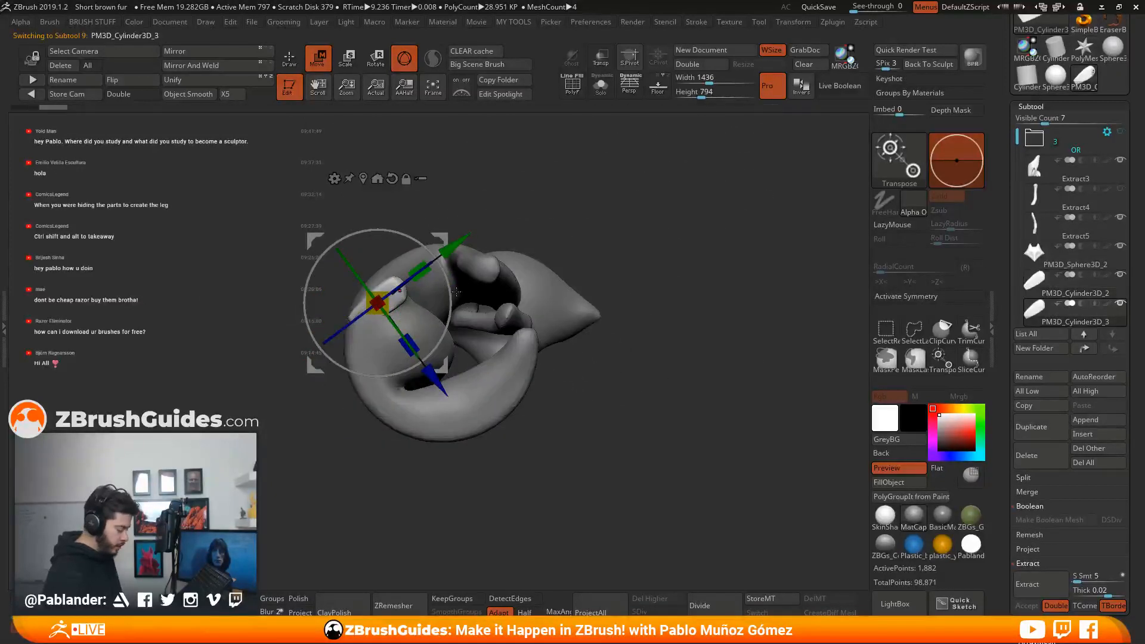
{"action": "right_click_drag", "start_coordinate": [622, 255], "coordinate": [614, 255], "text": "ctrl"}
{"action": "left_click_drag", "start_coordinate": [446, 239], "coordinate": [465, 270]}
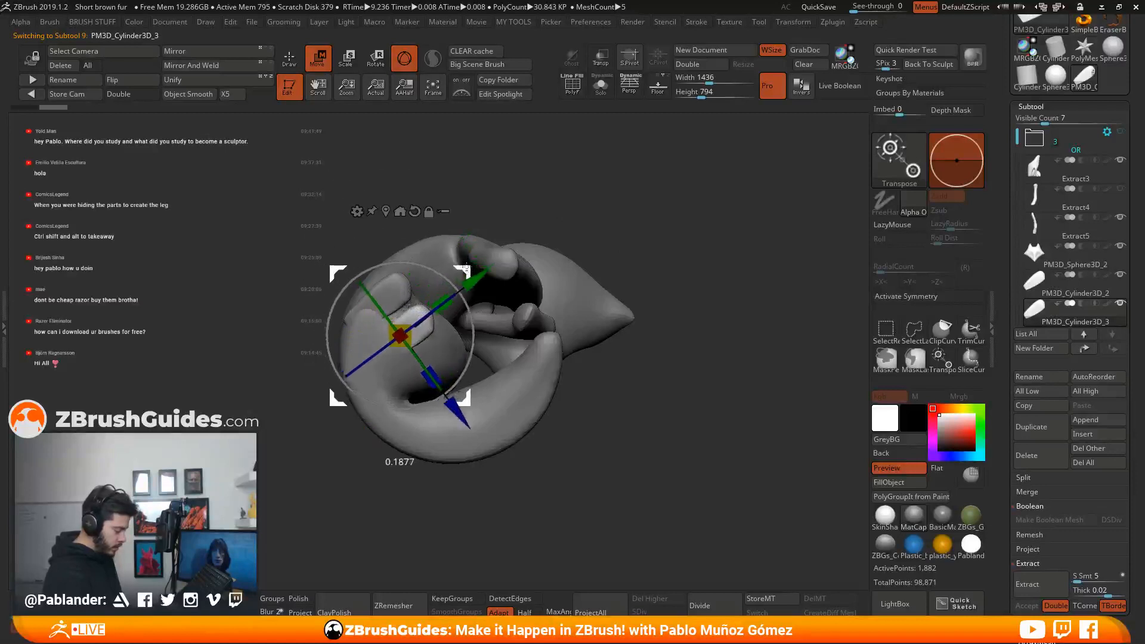
{"action": "left_click_drag", "start_coordinate": [491, 319], "coordinate": [494, 345]}
{"action": "left_click_drag", "start_coordinate": [488, 299], "coordinate": [493, 349]}
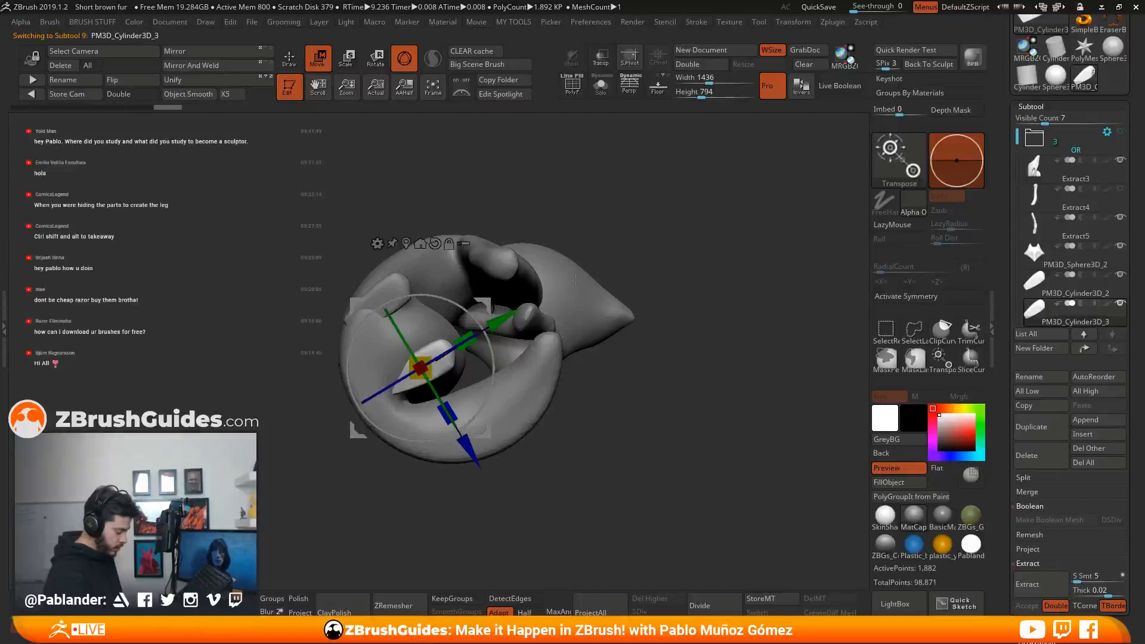
{"action": "left_click_drag", "start_coordinate": [576, 279], "coordinate": [603, 417]}
{"action": "left_click_drag", "start_coordinate": [382, 430], "coordinate": [382, 433]}
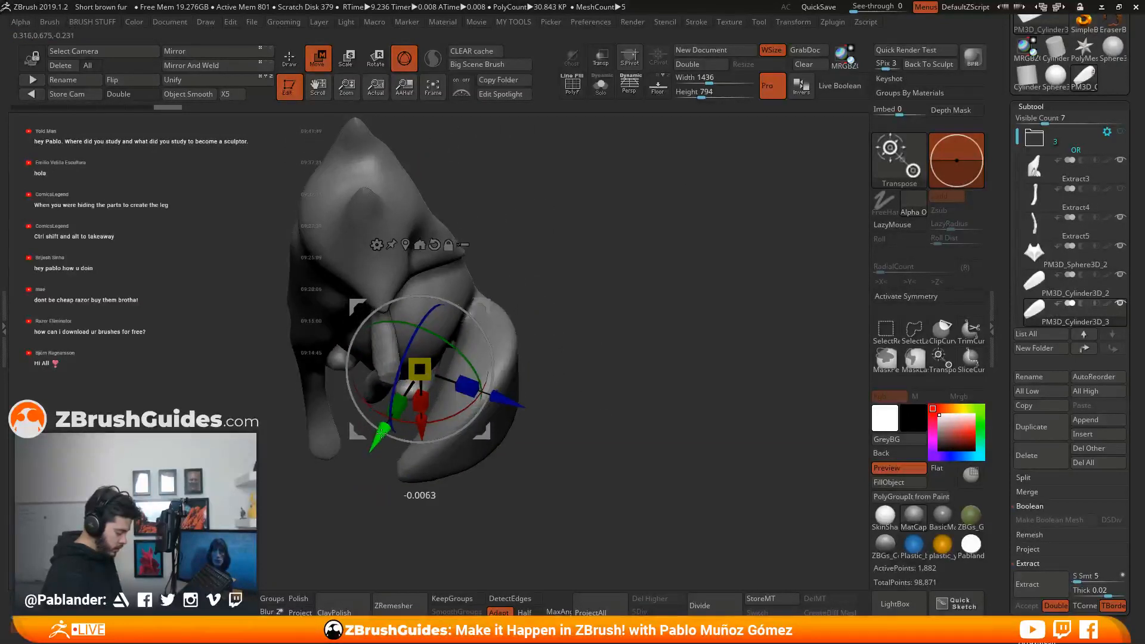
{"action": "left_click_drag", "start_coordinate": [615, 406], "coordinate": [625, 344], "text": "shift"}
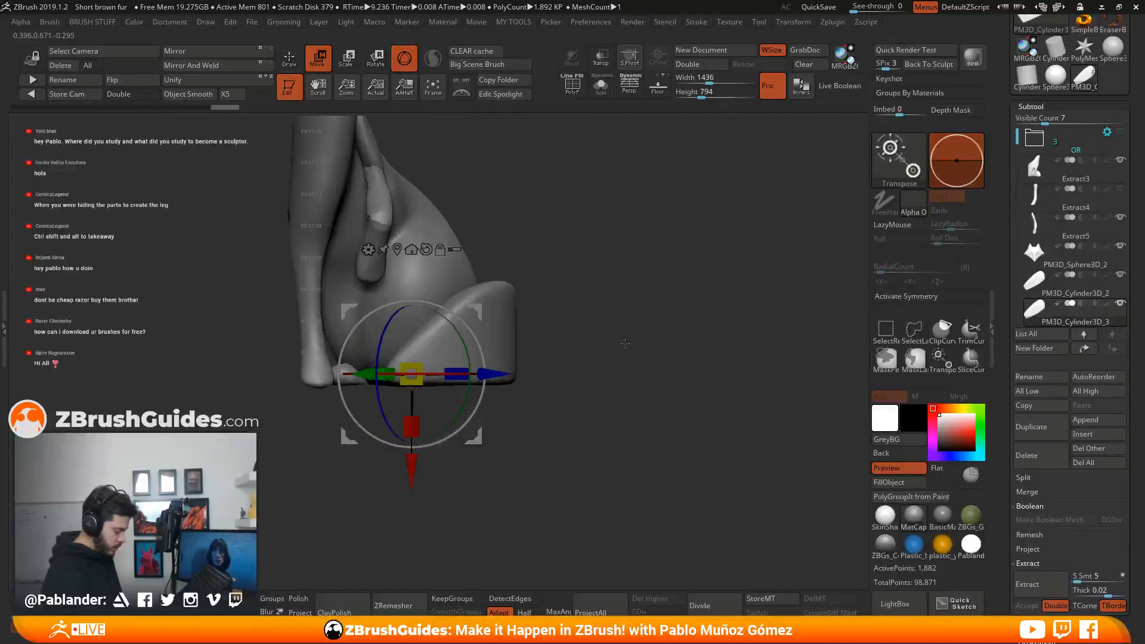
Fine-tune the position of the duplicated hind foot under the fox's body, checking it from below and from the side.
{"action": "key", "text": "q"}
{"action": "mouse_move", "coordinate": [664, 383]}
{"action": "left_mouse_down"}
{"action": "mouse_move", "coordinate": [656, 358]}
{"action": "mouse_move", "coordinate": [659, 388]}
{"action": "mouse_move", "coordinate": [624, 382]}
{"action": "mouse_move", "coordinate": [648, 375]}
{"action": "mouse_move", "coordinate": [632, 407]}
{"action": "mouse_move", "coordinate": [663, 390]}
{"action": "mouse_move", "coordinate": [672, 319]}
{"action": "mouse_move", "coordinate": [654, 299]}
{"action": "left_mouse_up"}
{"action": "key", "text": "w"}
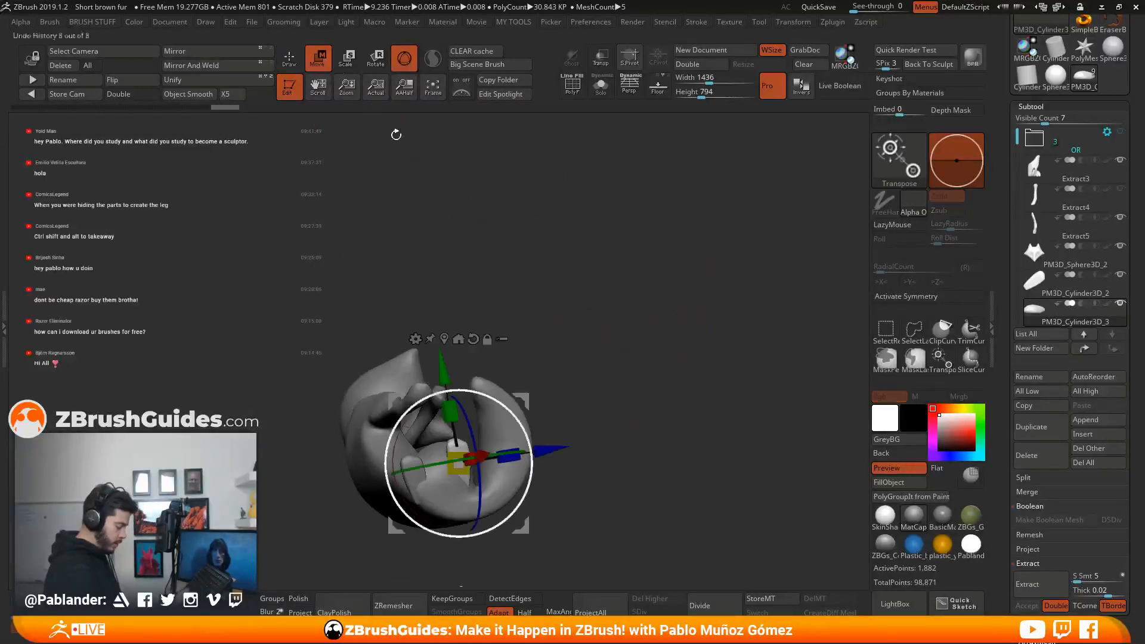
{"action": "left_click_drag", "start_coordinate": [447, 367], "coordinate": [448, 362]}
{"action": "left_click_drag", "start_coordinate": [598, 313], "coordinate": [588, 444]}
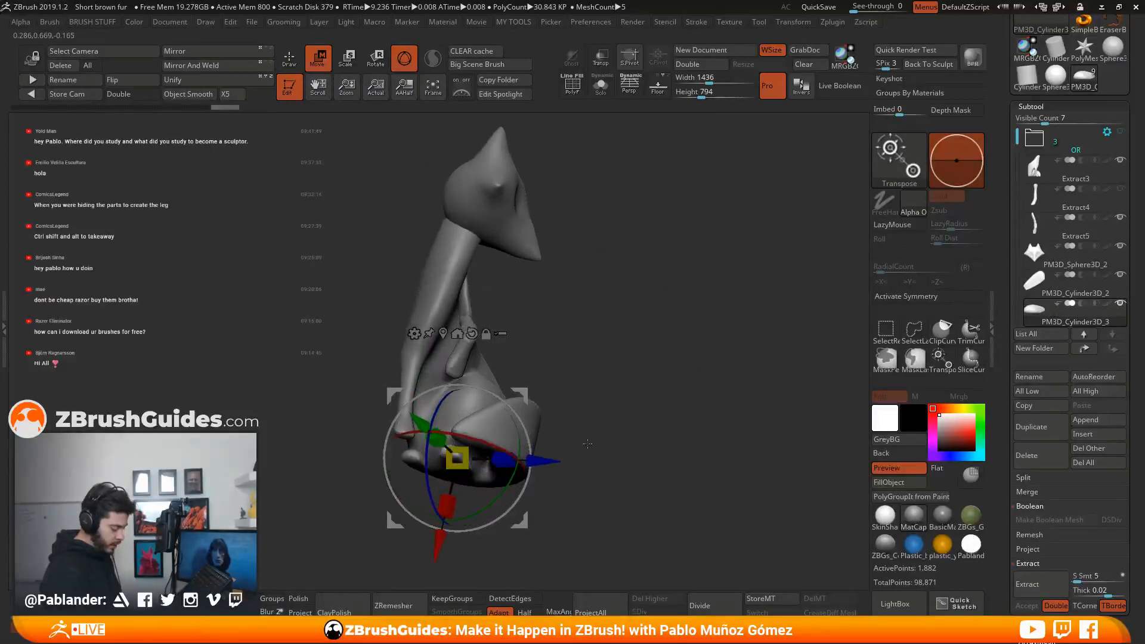
{"action": "key", "text": "q"}
{"action": "mouse_move", "coordinate": [590, 307]}
{"action": "left_mouse_down"}
{"action": "mouse_move", "coordinate": [611, 366]}
{"action": "mouse_move", "coordinate": [653, 372]}
{"action": "mouse_move", "coordinate": [599, 412]}
{"action": "mouse_move", "coordinate": [606, 340]}
{"action": "mouse_move", "coordinate": [607, 465]}
{"action": "mouse_move", "coordinate": [595, 421]}
{"action": "mouse_move", "coordinate": [642, 422]}
{"action": "mouse_move", "coordinate": [597, 382]}
{"action": "mouse_move", "coordinate": [636, 304]}
{"action": "mouse_move", "coordinate": [616, 298]}
{"action": "left_mouse_up"}
Select the original hind foot subtool and adjust its placement at the base of the haunch.
{"action": "left_click", "coordinate": [471, 420], "text": "alt"}
{"action": "key", "text": "space"}
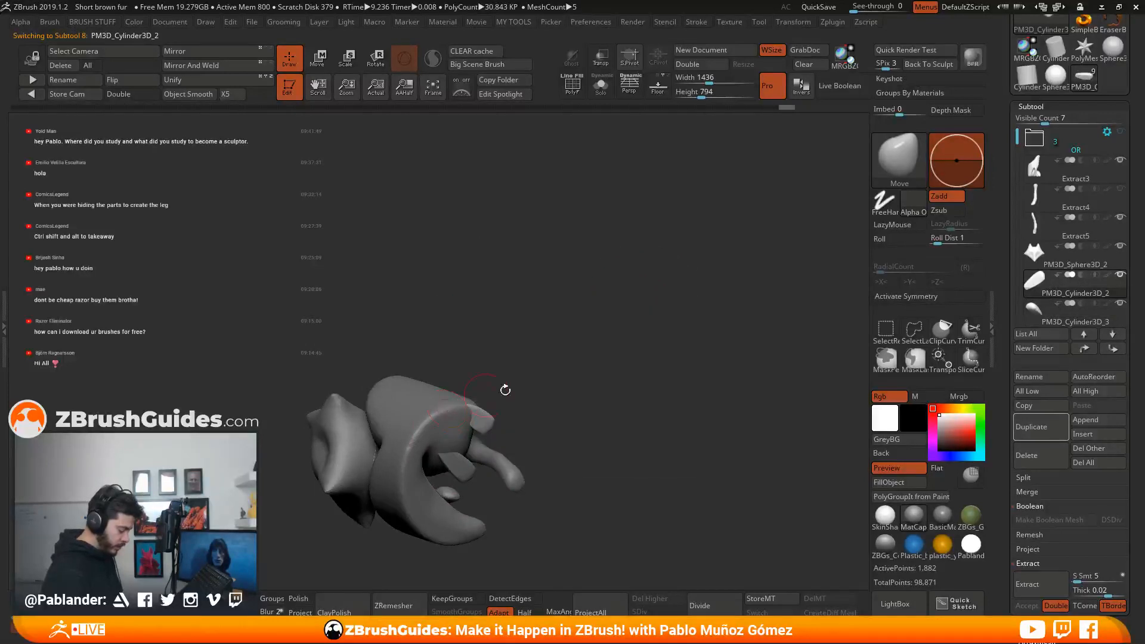
{"action": "left_click_drag", "start_coordinate": [505, 390], "coordinate": [575, 420]}
{"action": "key", "text": "w"}
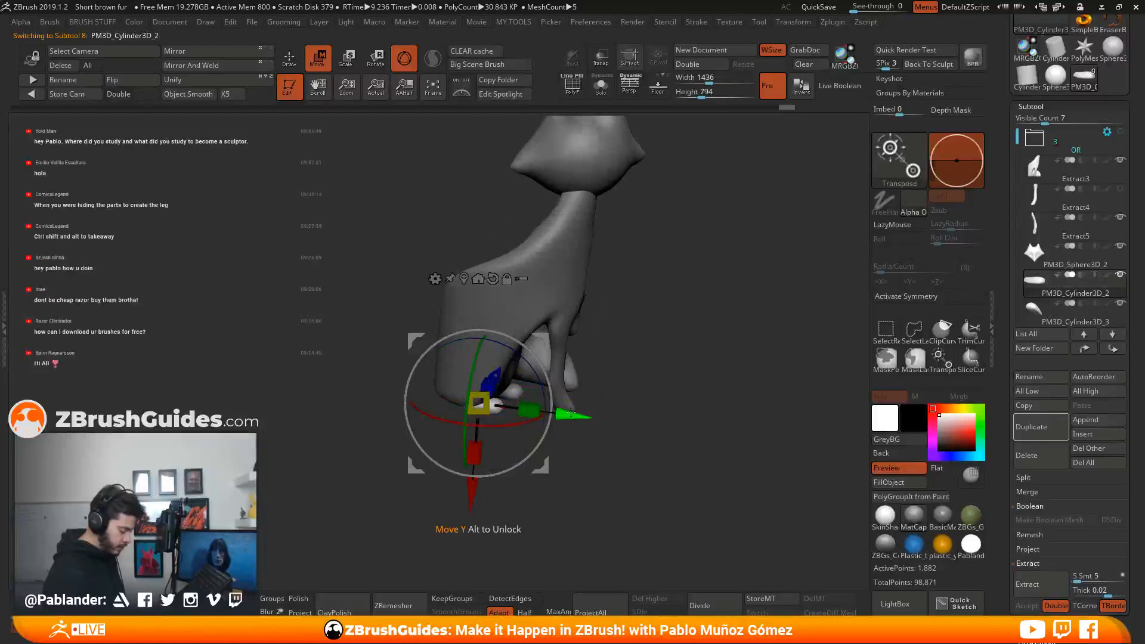
{"action": "key", "text": "q"}
{"action": "mouse_move", "coordinate": [662, 364]}
{"action": "left_mouse_down"}
{"action": "mouse_move", "coordinate": [723, 330]}
{"action": "mouse_move", "coordinate": [596, 369]}
{"action": "mouse_move", "coordinate": [524, 417]}
{"action": "left_mouse_up"}
Select the body subtool and reshape its lower part around the hind feet with the Move brush.
{"action": "left_click", "coordinate": [454, 324], "text": "alt"}
{"action": "key", "text": "space"}
{"action": "left_click", "coordinate": [486, 462]}
{"action": "mouse_move", "coordinate": [585, 351]}
{"action": "left_mouse_down", "text": "alt"}
{"action": "mouse_move", "coordinate": [592, 270]}
{"action": "mouse_move", "coordinate": [608, 276]}
{"action": "left_mouse_up", "text": "alt"}
{"action": "key", "text": "space"}
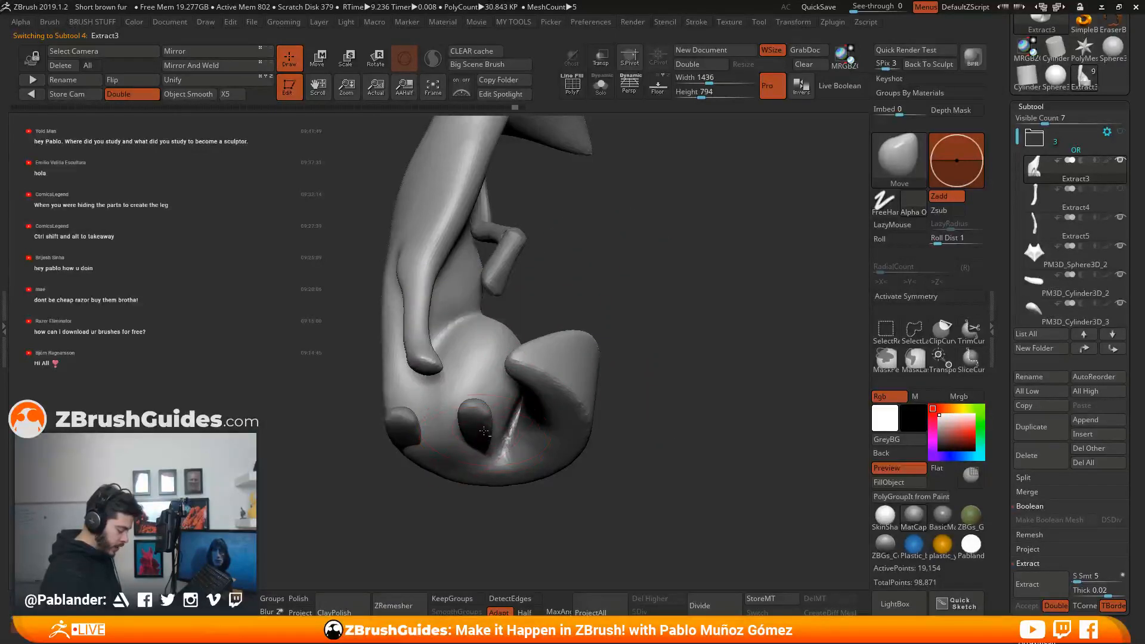
{"action": "right_click_drag", "start_coordinate": [483, 431], "coordinate": [562, 458]}
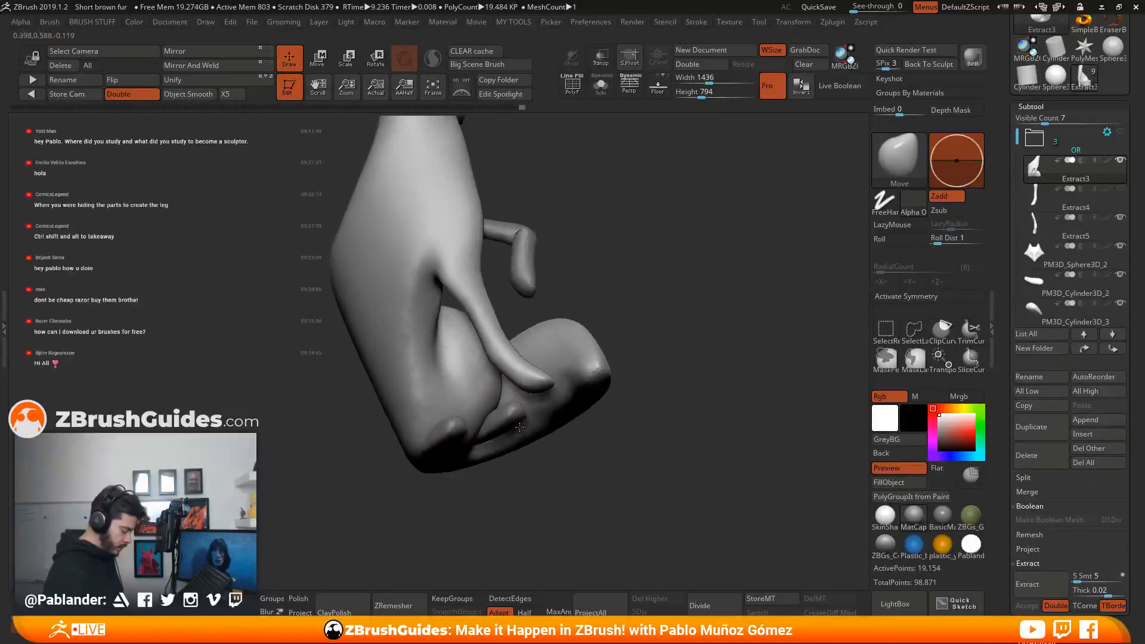
{"action": "mouse_move", "coordinate": [489, 427]}
{"action": "right_mouse_down"}
{"action": "mouse_move", "coordinate": [482, 412]}
{"action": "mouse_move", "coordinate": [503, 396]}
{"action": "right_mouse_up"}
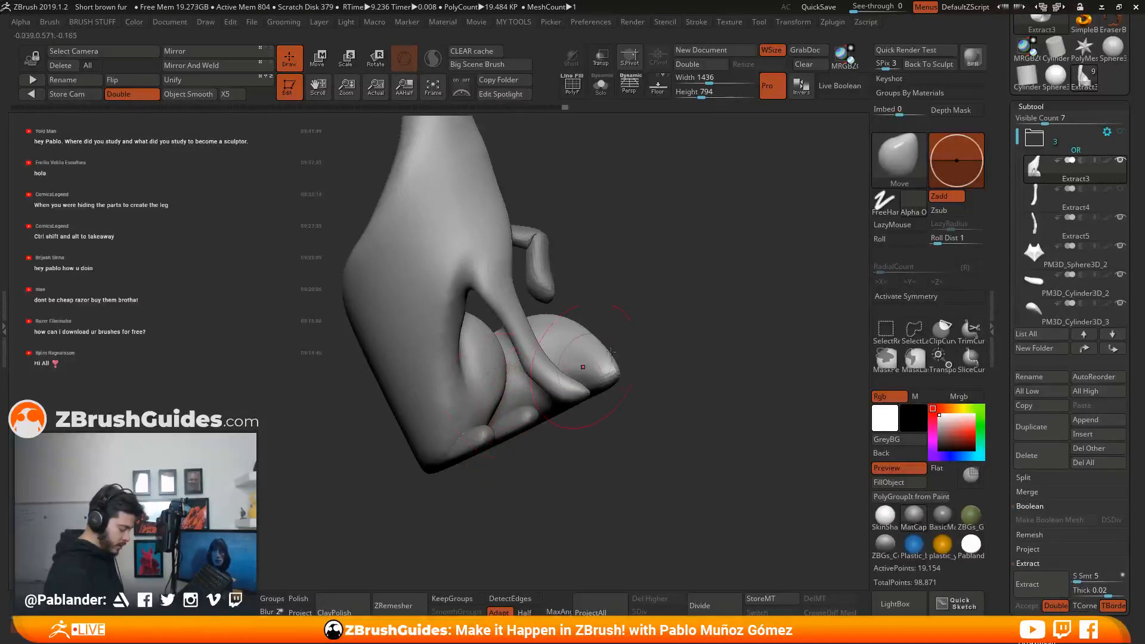
{"action": "right_click_drag", "start_coordinate": [611, 352], "coordinate": [499, 394]}
Reshape the curve of the lower back and haunch with the Move brush and smooth the flank.
{"action": "right_click_drag", "start_coordinate": [498, 354], "coordinate": [478, 339]}
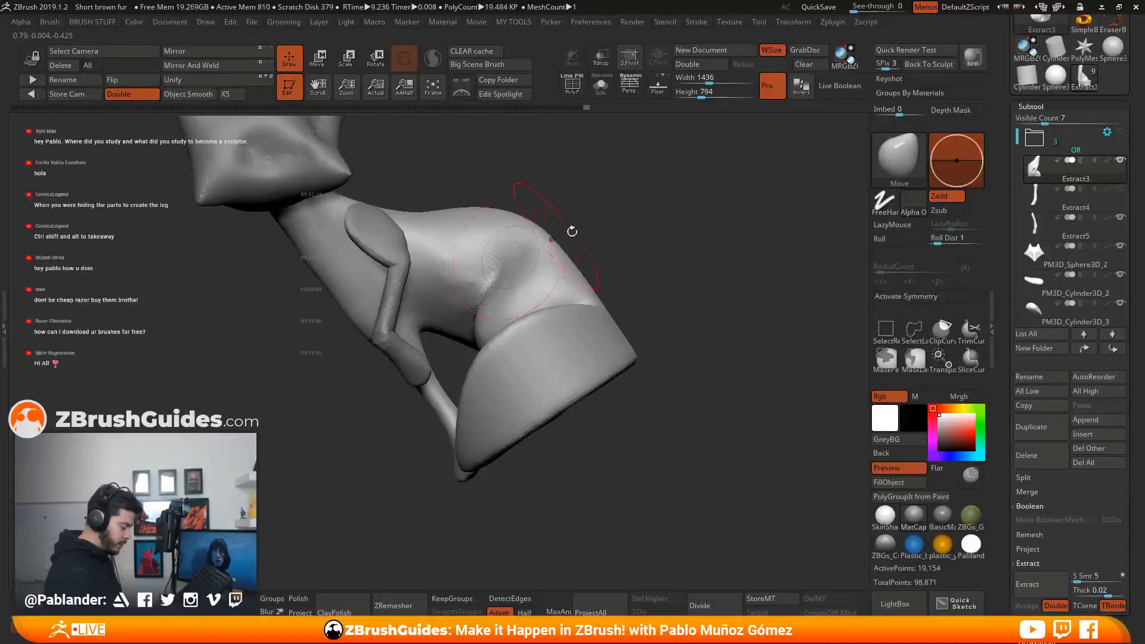
{"action": "mouse_move", "coordinate": [573, 235]}
{"action": "right_mouse_down"}
{"action": "mouse_move", "coordinate": [634, 256]}
{"action": "mouse_move", "coordinate": [619, 307]}
{"action": "mouse_move", "coordinate": [535, 288]}
{"action": "mouse_move", "coordinate": [584, 284]}
{"action": "right_mouse_up"}
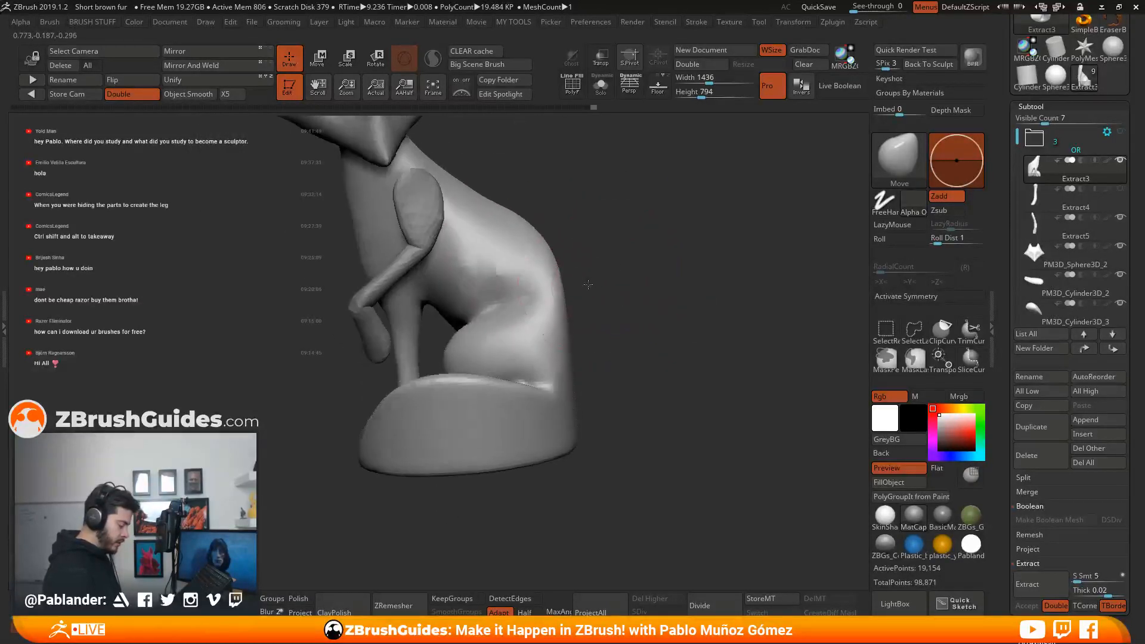
{"action": "mouse_move", "coordinate": [477, 236]}
{"action": "left_mouse_down", "text": "shift"}
{"action": "mouse_move", "coordinate": [489, 262]}
{"action": "mouse_move", "coordinate": [474, 250]}
{"action": "left_mouse_up", "text": "shift"}
{"action": "mouse_move", "coordinate": [608, 248]}
{"action": "right_mouse_down"}
{"action": "mouse_move", "coordinate": [570, 301]}
{"action": "mouse_move", "coordinate": [535, 324]}
{"action": "mouse_move", "coordinate": [585, 330]}
{"action": "mouse_move", "coordinate": [618, 357]}
{"action": "right_mouse_up"}
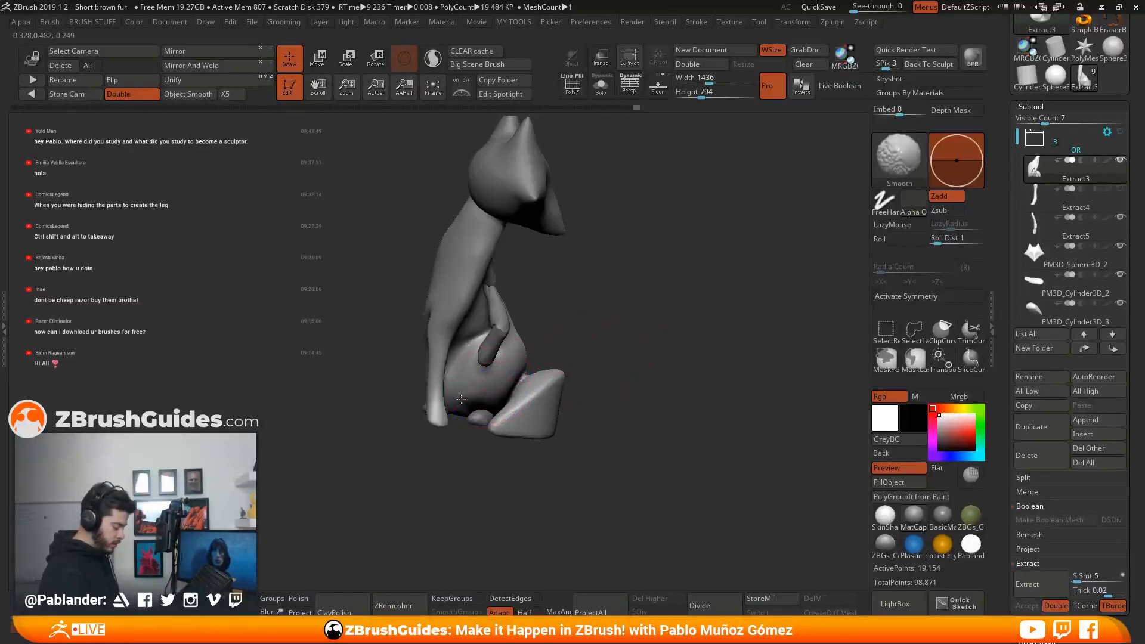
Refine the opposite haunch and the belly contour above the hind foot with Move and Smooth strokes.
{"action": "mouse_move", "coordinate": [489, 389]}
{"action": "right_mouse_down"}
{"action": "mouse_move", "coordinate": [450, 354]}
{"action": "mouse_move", "coordinate": [445, 406]}
{"action": "right_mouse_up"}
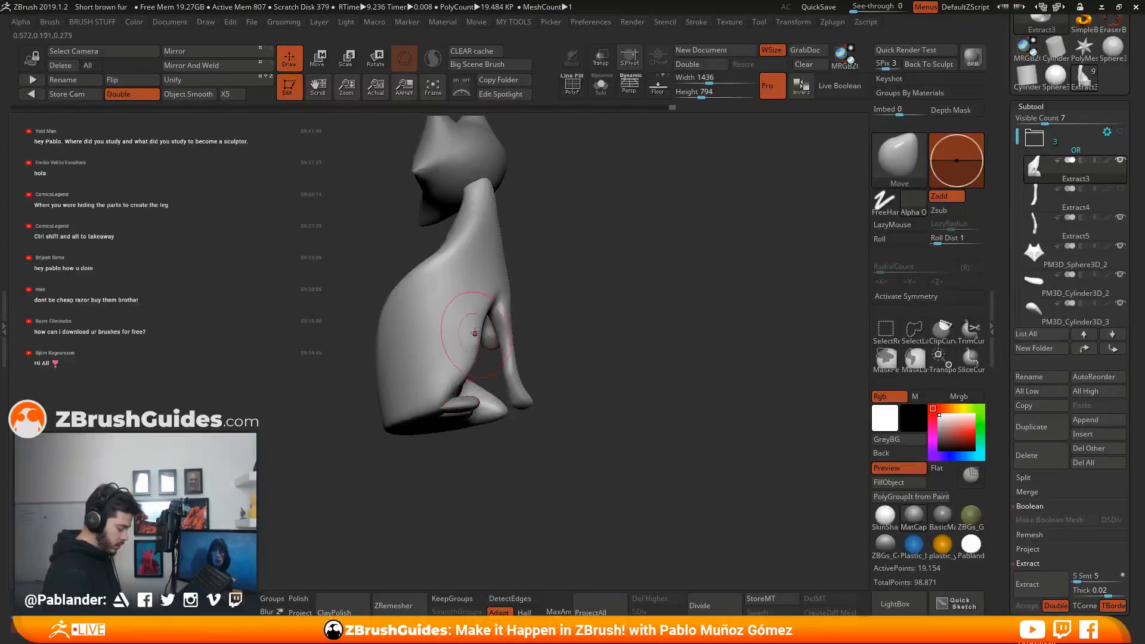
{"action": "right_click_drag", "start_coordinate": [494, 318], "coordinate": [441, 409], "text": "shift"}
{"action": "right_click_drag", "start_coordinate": [611, 335], "coordinate": [524, 352]}
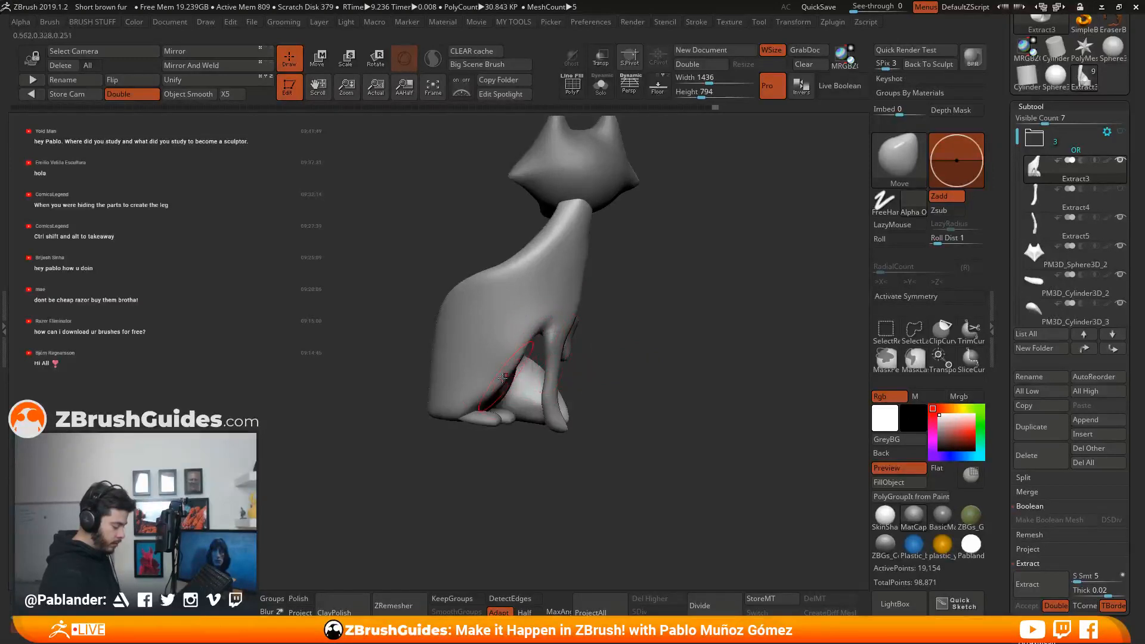
{"action": "right_click_drag", "start_coordinate": [679, 350], "coordinate": [453, 377]}
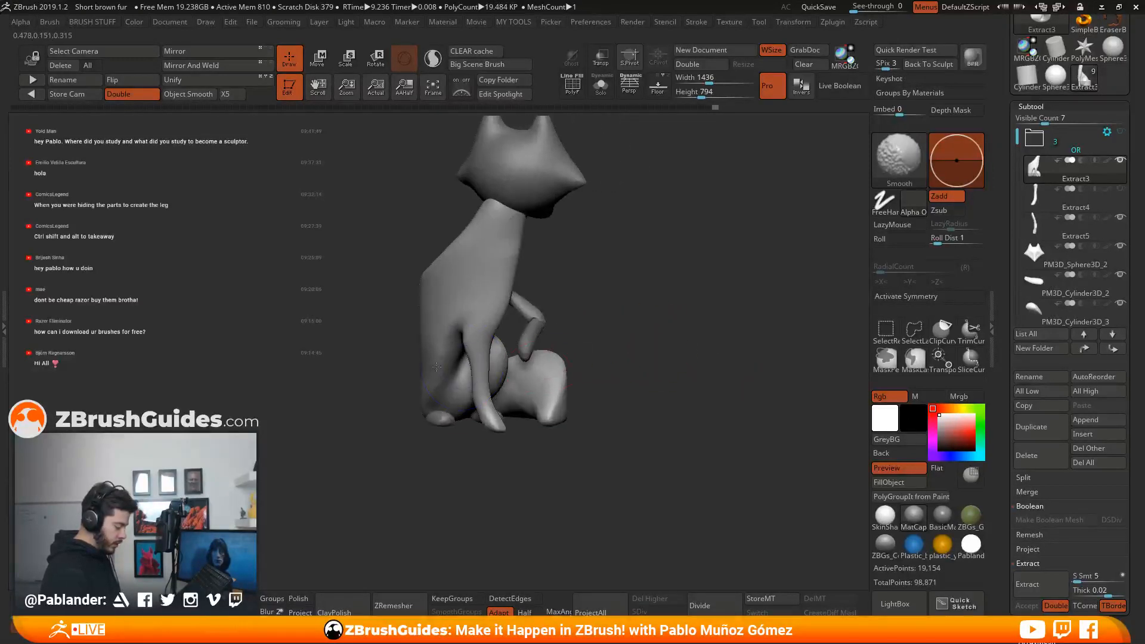
{"action": "right_click_drag", "start_coordinate": [562, 398], "coordinate": [552, 350]}
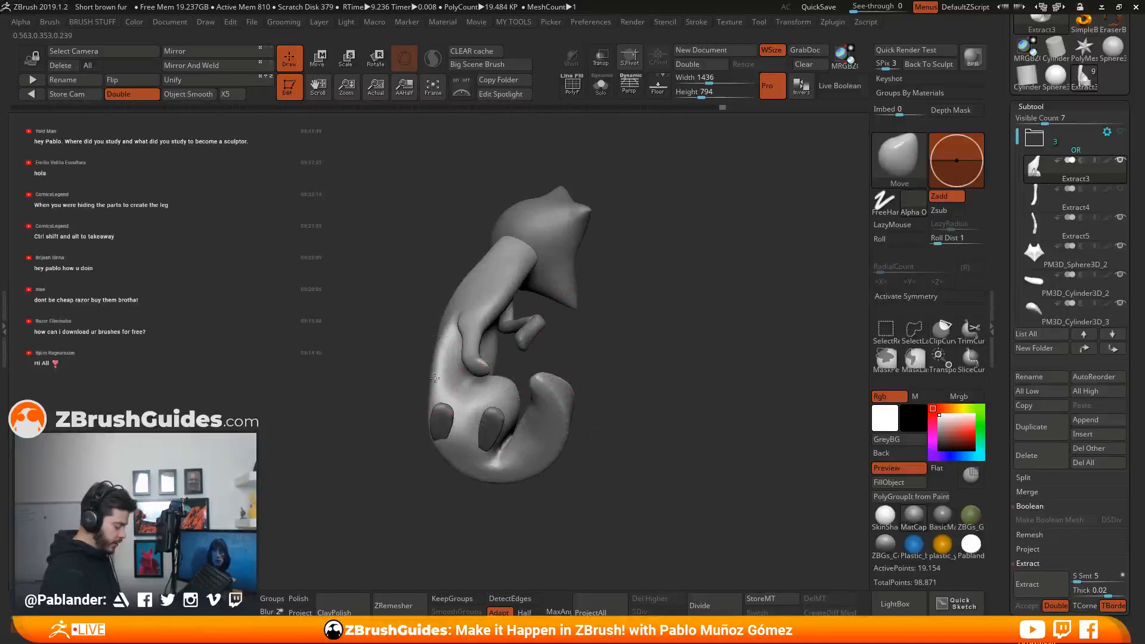
{"action": "mouse_move", "coordinate": [436, 377]}
{"action": "right_mouse_down"}
{"action": "mouse_move", "coordinate": [636, 392]}
{"action": "mouse_move", "coordinate": [624, 345]}
{"action": "mouse_move", "coordinate": [568, 379]}
{"action": "mouse_move", "coordinate": [544, 371]}
{"action": "mouse_move", "coordinate": [582, 387]}
{"action": "mouse_move", "coordinate": [582, 438]}
{"action": "mouse_move", "coordinate": [637, 371]}
{"action": "mouse_move", "coordinate": [645, 380]}
{"action": "mouse_move", "coordinate": [659, 327]}
{"action": "right_mouse_up"}
Carve a crease along the upper edge of the haunch with the DamStandard brush and soften it.
{"action": "key", "text": "b"}
{"action": "left_click", "coordinate": [792, 118]}
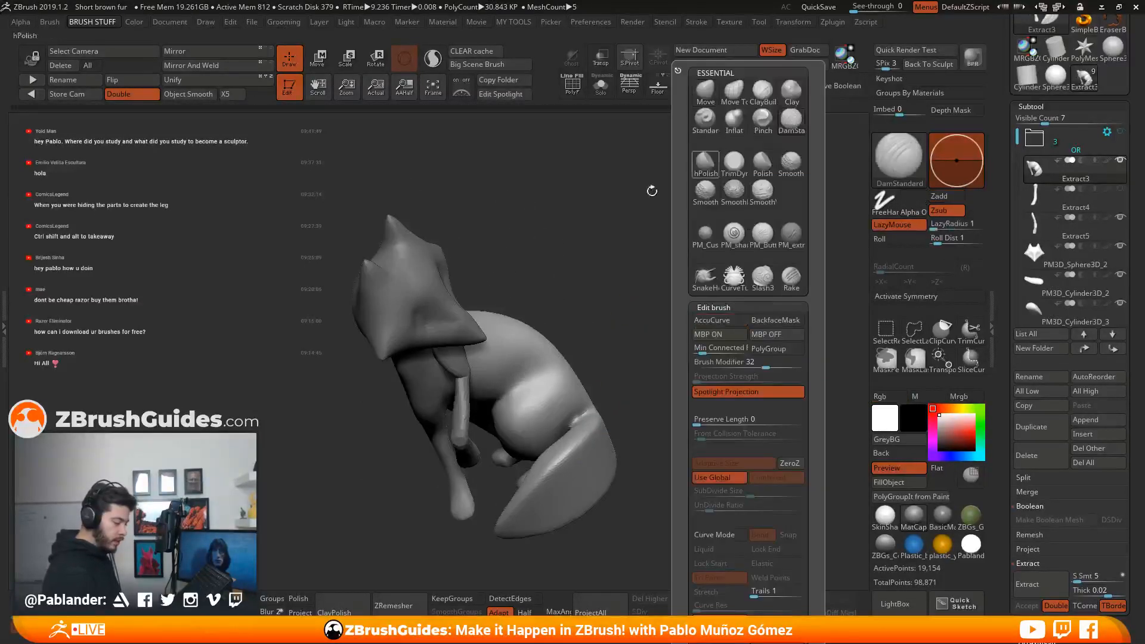
{"action": "key", "text": "space"}
{"action": "left_click_drag", "start_coordinate": [653, 280], "coordinate": [639, 280]}
{"action": "mouse_move", "coordinate": [648, 286]}
{"action": "right_mouse_down", "text": "ctrl"}
{"action": "mouse_move", "coordinate": [678, 327]}
{"action": "mouse_move", "coordinate": [576, 332]}
{"action": "right_mouse_up", "text": "ctrl"}
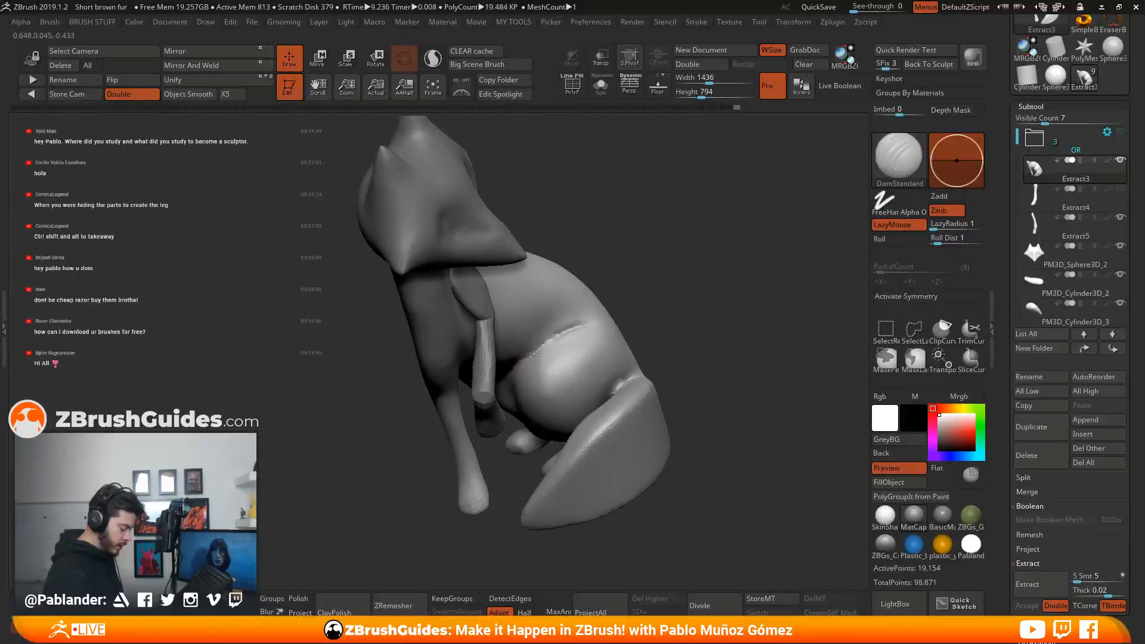
{"action": "left_click_drag", "start_coordinate": [536, 359], "coordinate": [586, 323], "text": "shift"}
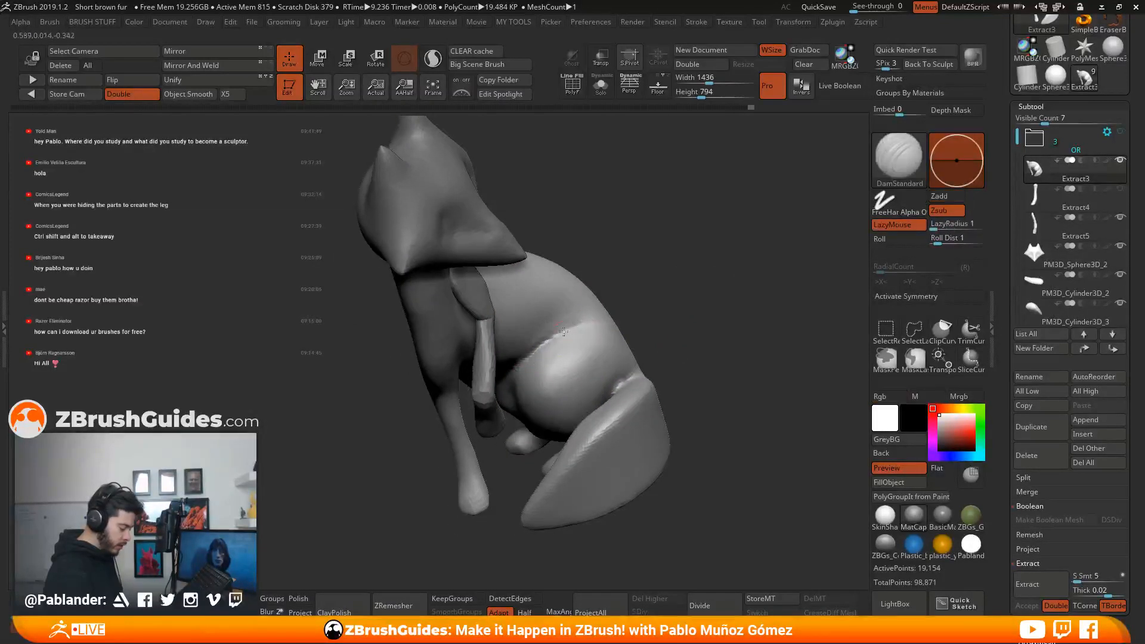
{"action": "left_click_drag", "start_coordinate": [521, 376], "coordinate": [567, 335], "text": "shift"}
{"action": "right_click_drag", "start_coordinate": [605, 363], "coordinate": [596, 367]}
Enlarge the brush and extend the haunch crease toward the back and down to the belly, smoothing its end.
{"action": "key", "text": "space"}
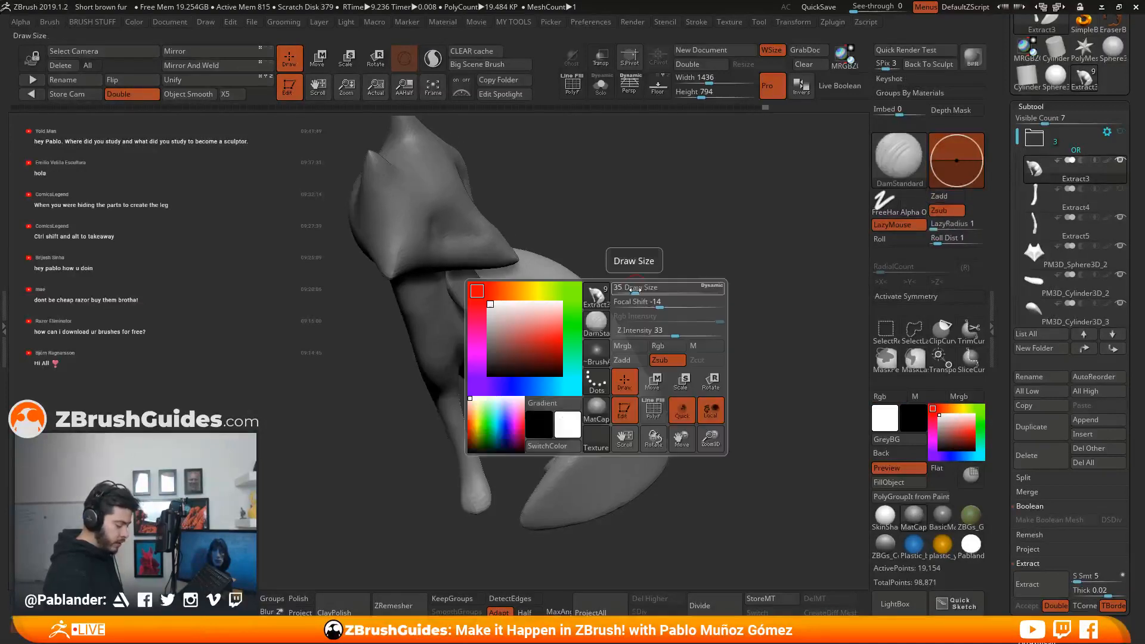
{"action": "left_click_drag", "start_coordinate": [634, 289], "coordinate": [645, 289]}
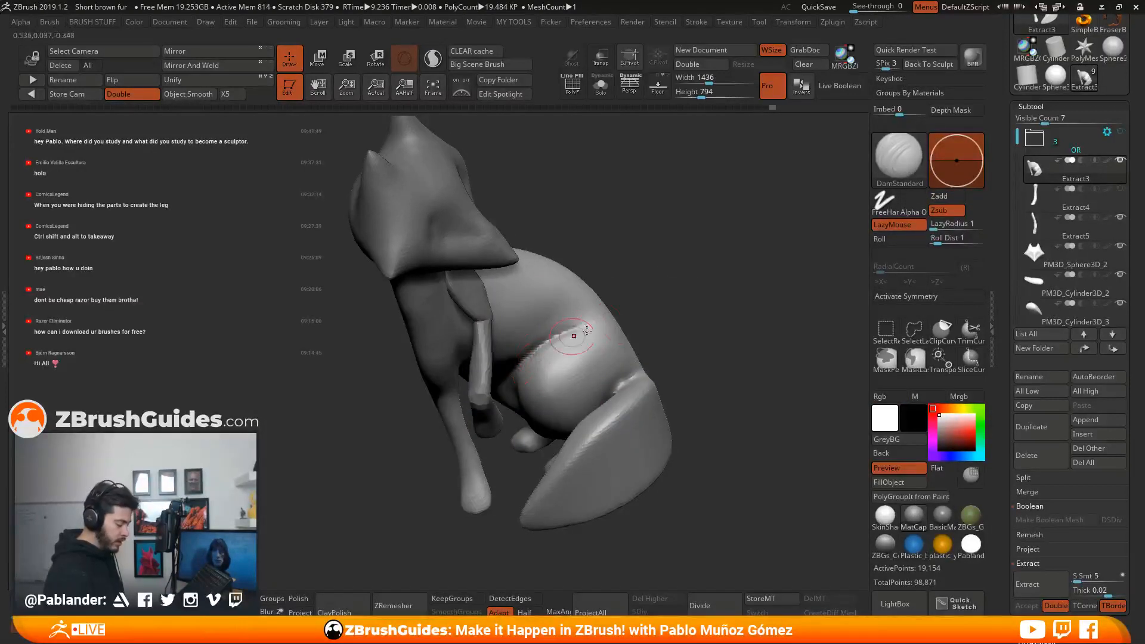
{"action": "right_click_drag", "start_coordinate": [587, 330], "coordinate": [595, 333]}
{"action": "left_click_drag", "start_coordinate": [552, 345], "coordinate": [604, 321], "text": "shift"}
{"action": "mouse_move", "coordinate": [606, 320]}
{"action": "right_mouse_down"}
{"action": "mouse_move", "coordinate": [666, 305]}
{"action": "mouse_move", "coordinate": [644, 311]}
{"action": "right_mouse_up"}
{"action": "mouse_move", "coordinate": [571, 330]}
{"action": "right_mouse_down"}
{"action": "mouse_move", "coordinate": [728, 324]}
{"action": "mouse_move", "coordinate": [658, 283]}
{"action": "right_mouse_up"}
{"action": "right_click_drag", "start_coordinate": [616, 245], "coordinate": [514, 358]}
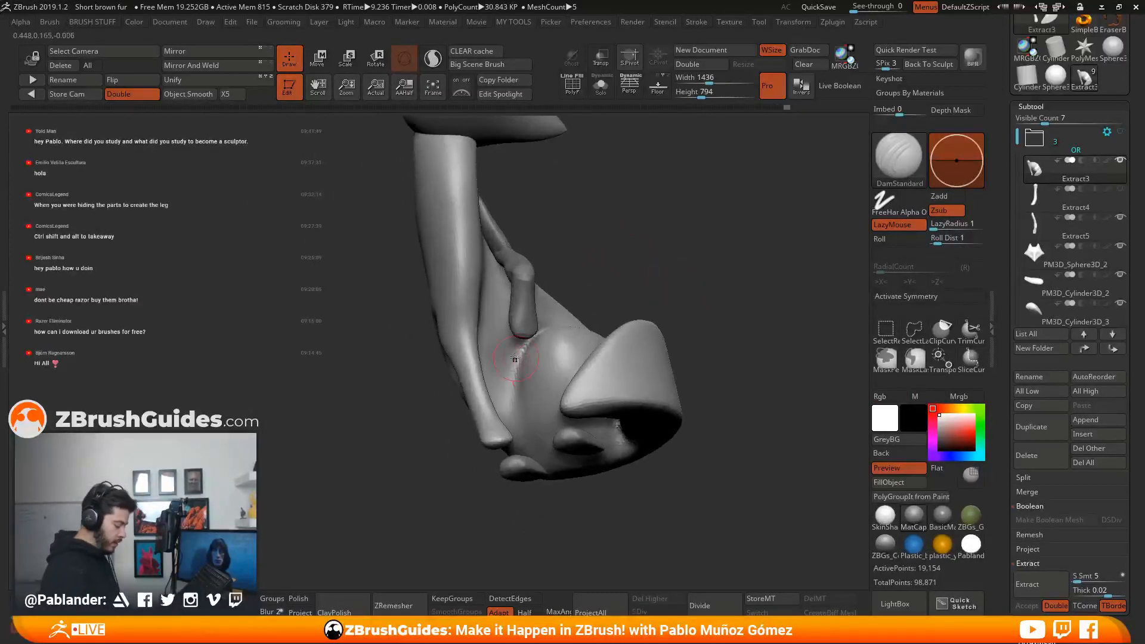
{"action": "mouse_move", "coordinate": [583, 328]}
{"action": "right_mouse_down"}
{"action": "mouse_move", "coordinate": [534, 359]}
{"action": "mouse_move", "coordinate": [594, 333]}
{"action": "right_mouse_up"}
{"action": "mouse_move", "coordinate": [644, 260]}
{"action": "right_mouse_down"}
{"action": "mouse_move", "coordinate": [547, 324]}
{"action": "mouse_move", "coordinate": [632, 316]}
{"action": "right_mouse_up"}
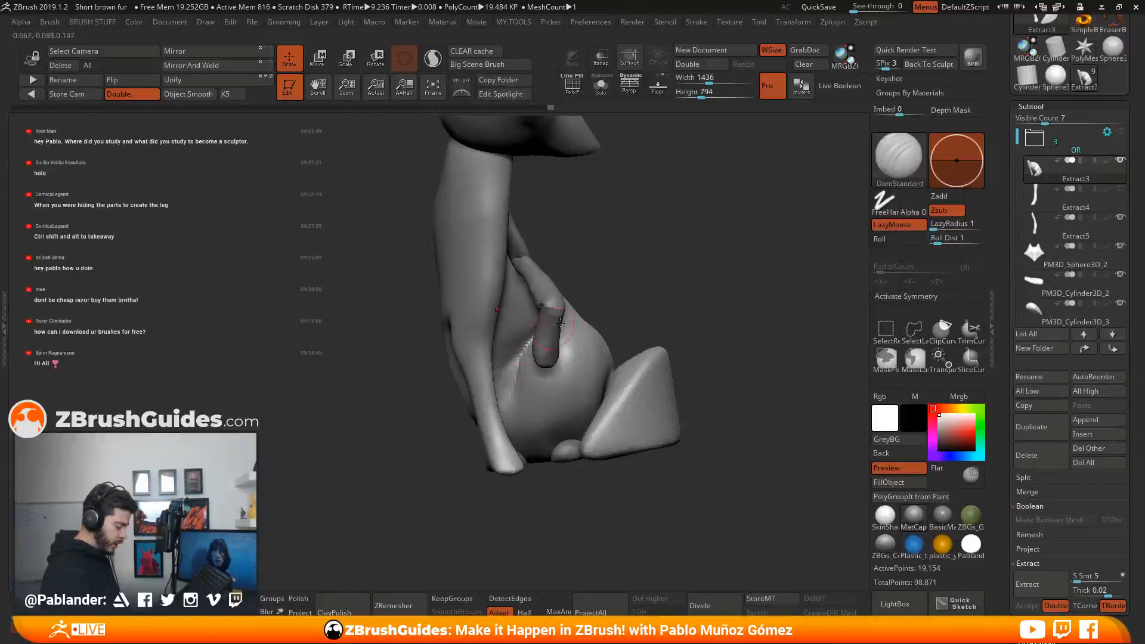
Isolate the body subtool and build up the flank in front of the haunch with the Clay brush, smoothing the strokes.
{"action": "key", "text": "b"}
{"action": "key", "text": "c"}
{"action": "key", "text": "l"}
{"action": "right_click_drag", "start_coordinate": [567, 245], "coordinate": [613, 189]}
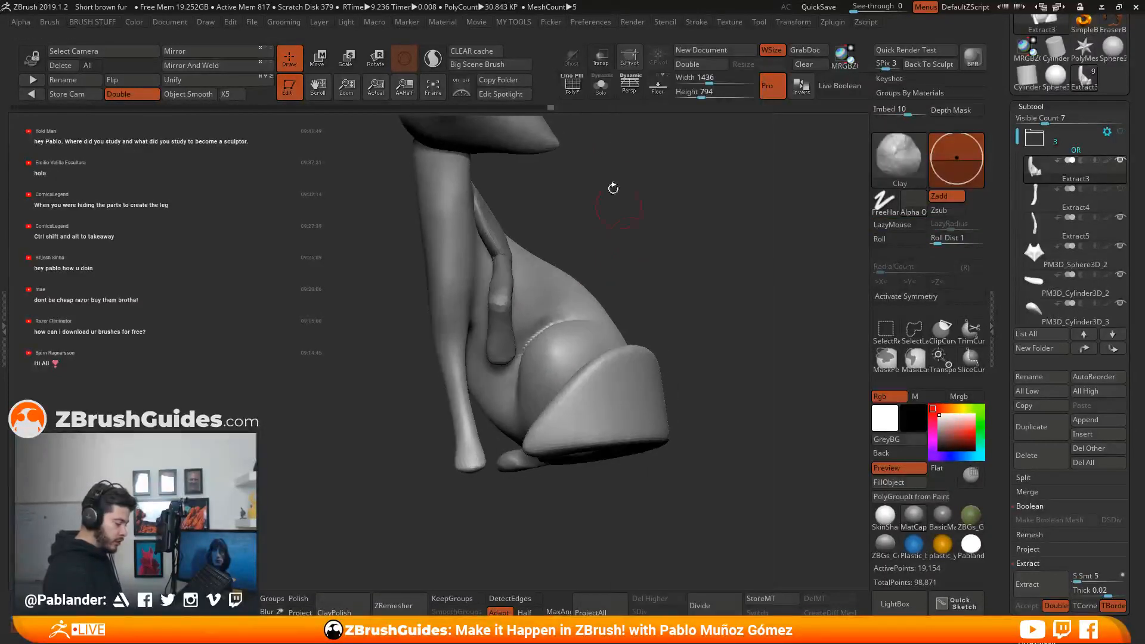
{"action": "left_click", "coordinate": [600, 85]}
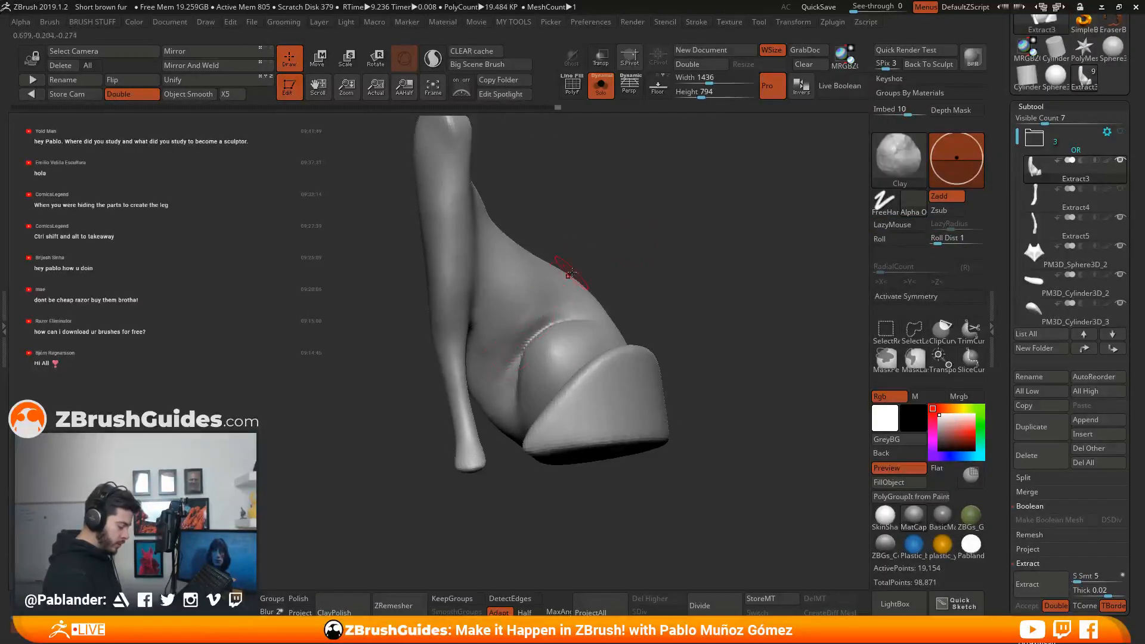
{"action": "key", "text": "space"}
{"action": "right_click_drag", "start_coordinate": [572, 263], "coordinate": [578, 227]}
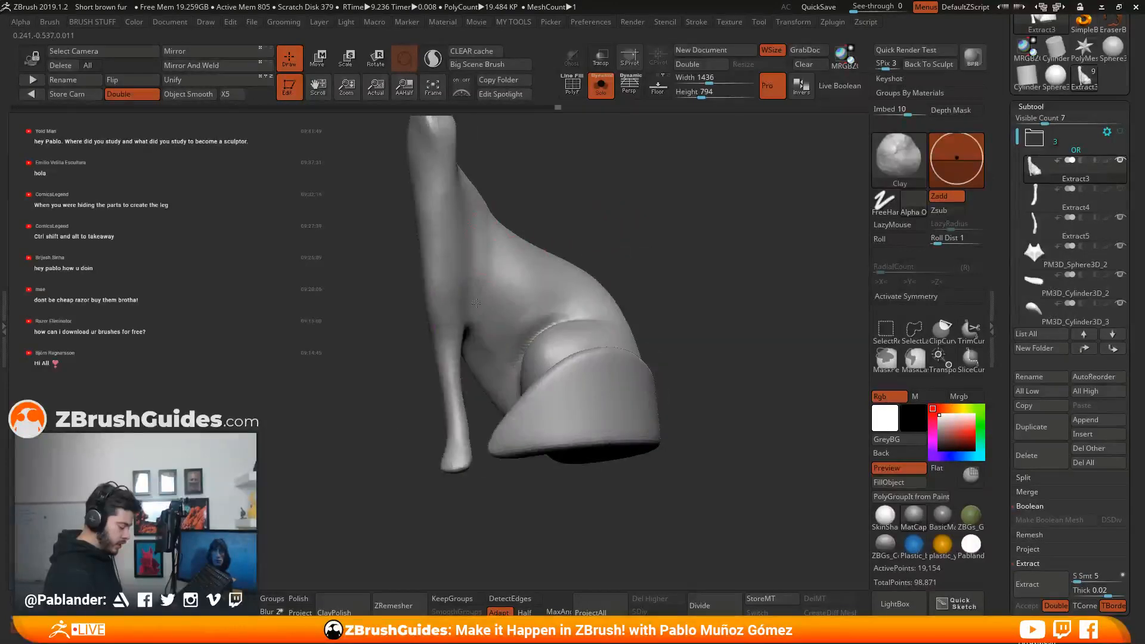
{"action": "left_click_drag", "start_coordinate": [498, 343], "coordinate": [519, 325], "text": "shift"}
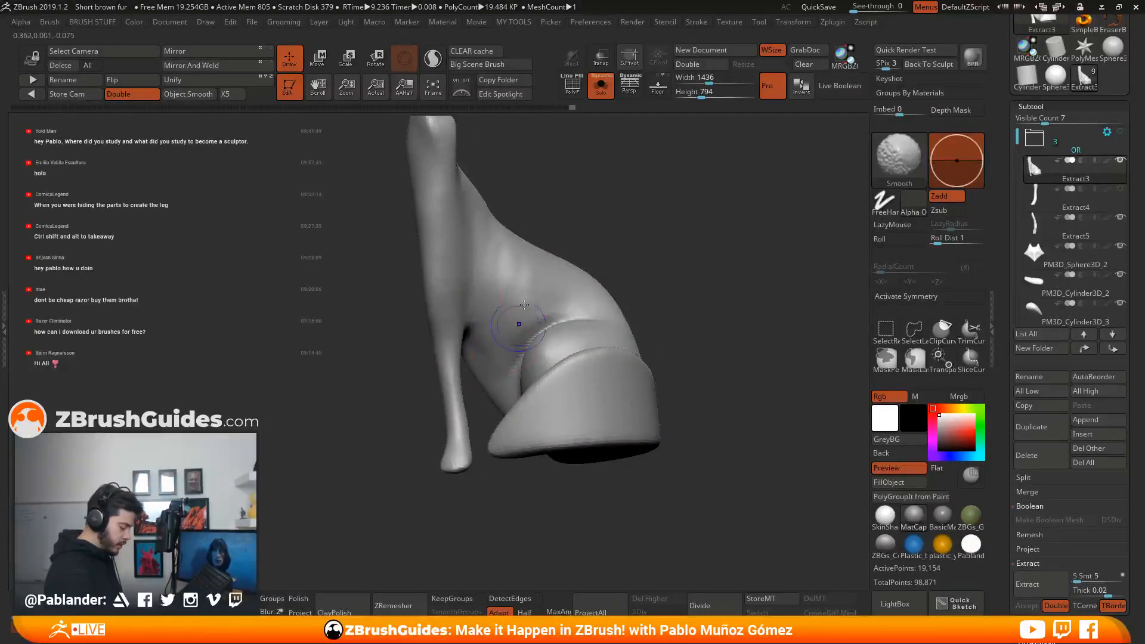
Enlarge the Clay brush and blend the belly and ribcage into the haunch crease with clay and smoothing strokes.
{"action": "right_click_drag", "start_coordinate": [531, 300], "coordinate": [533, 292]}
{"action": "key", "text": "space"}
{"action": "left_click_drag", "start_coordinate": [528, 276], "coordinate": [538, 276]}
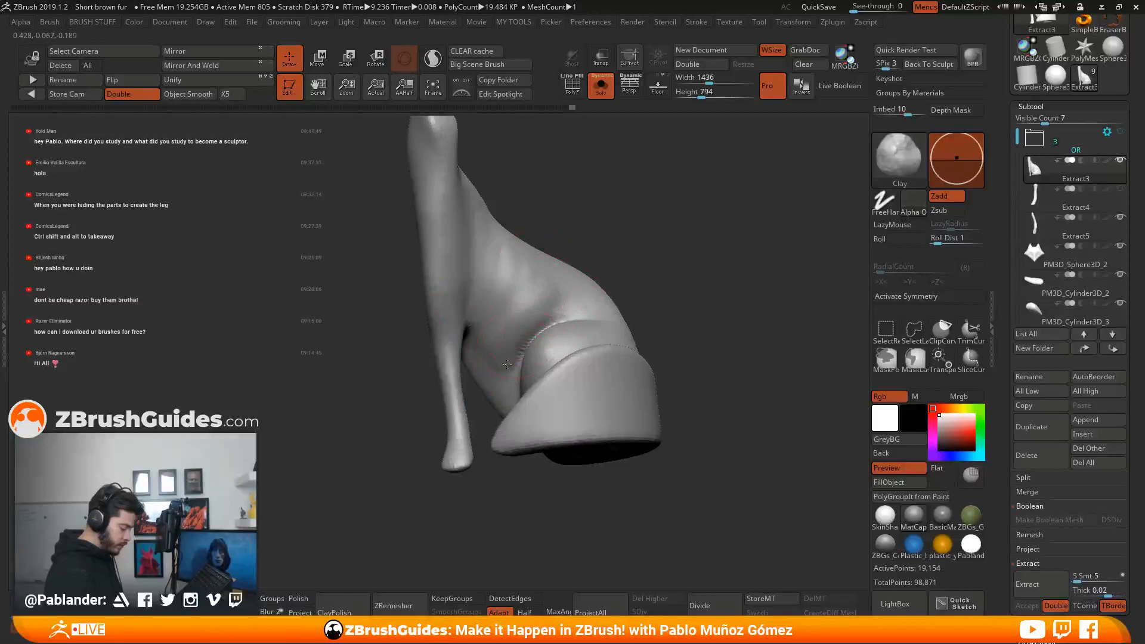
{"action": "left_click_drag", "start_coordinate": [490, 375], "coordinate": [494, 363], "text": "shift"}
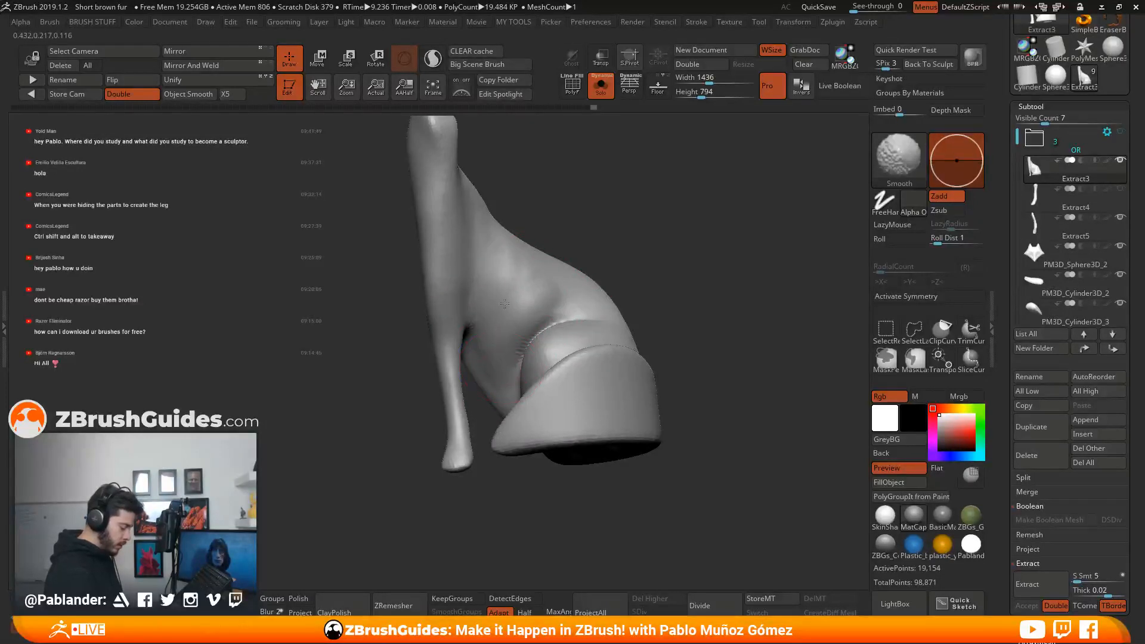
{"action": "right_click_drag", "start_coordinate": [504, 304], "coordinate": [545, 307]}
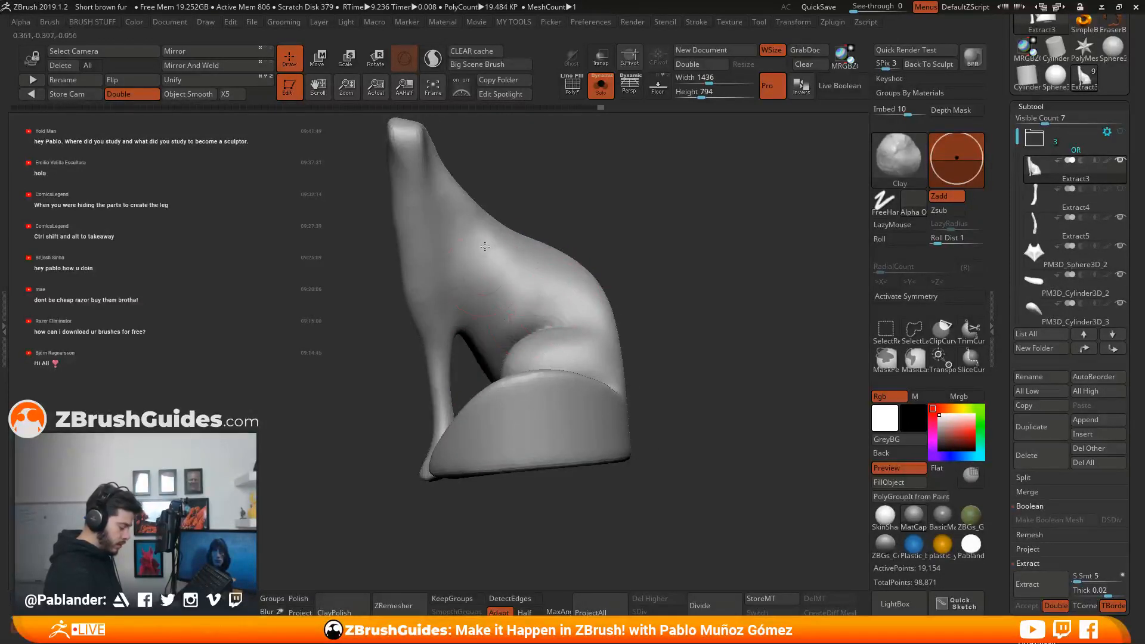
Add clay volume along the shoulder, ribcage and neck of the body and smooth the surface.
{"action": "mouse_move", "coordinate": [485, 247]}
{"action": "left_mouse_down"}
{"action": "mouse_move", "coordinate": [450, 236]}
{"action": "mouse_move", "coordinate": [457, 249]}
{"action": "left_mouse_up"}
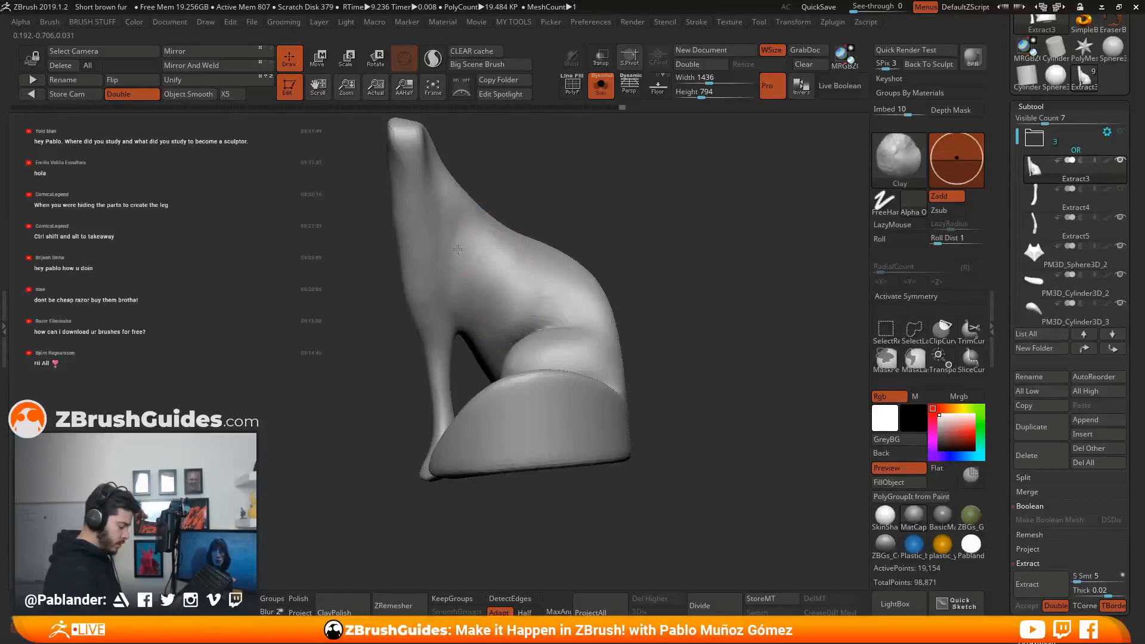
{"action": "mouse_move", "coordinate": [517, 290]}
{"action": "left_mouse_down"}
{"action": "mouse_move", "coordinate": [532, 304]}
{"action": "mouse_move", "coordinate": [585, 313]}
{"action": "left_mouse_up"}
{"action": "left_click_drag", "start_coordinate": [499, 296], "coordinate": [525, 305], "text": "shift"}
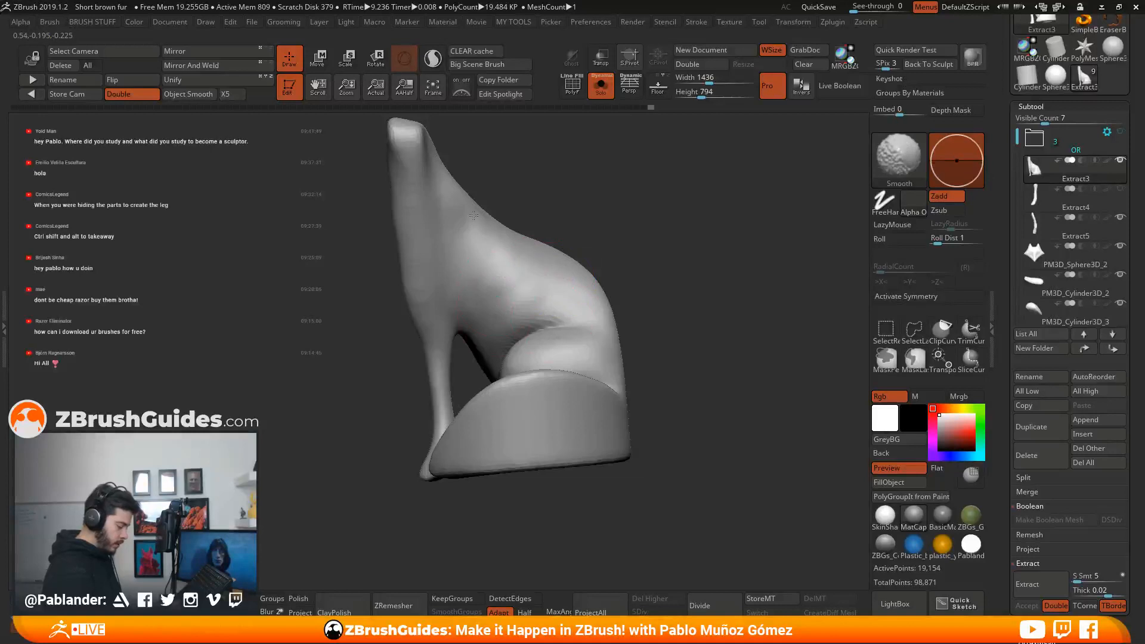
{"action": "left_click_drag", "start_coordinate": [423, 141], "coordinate": [431, 172]}
{"action": "mouse_move", "coordinate": [635, 233]}
{"action": "left_mouse_down", "text": "alt"}
{"action": "mouse_move", "coordinate": [621, 251]}
{"action": "mouse_move", "coordinate": [633, 319]}
{"action": "left_mouse_up", "text": "alt"}
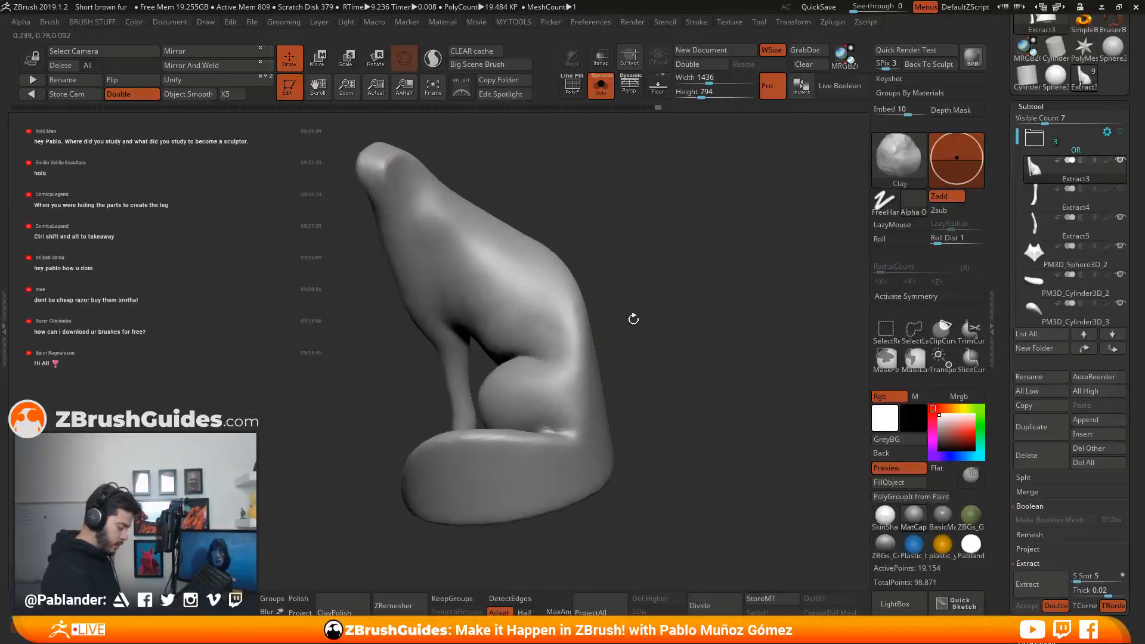
Build up the haunch where it joins the lower back with the Clay brush and smooth the transition.
{"action": "left_click_drag", "start_coordinate": [636, 389], "coordinate": [618, 409]}
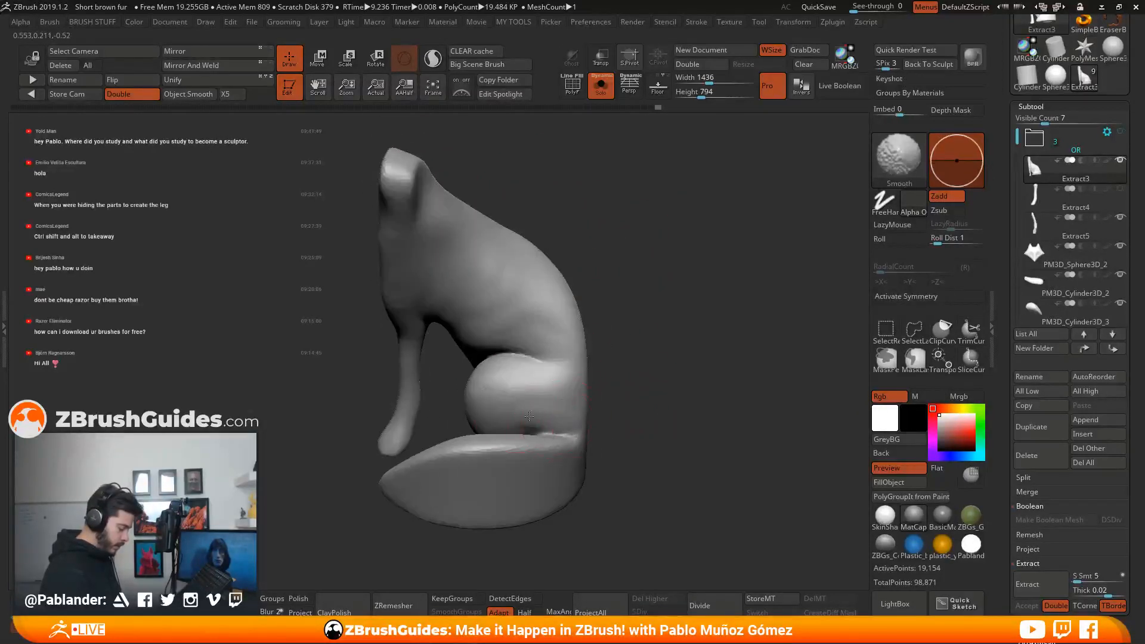
{"action": "mouse_move", "coordinate": [528, 377]}
{"action": "left_mouse_down"}
{"action": "mouse_move", "coordinate": [551, 374]}
{"action": "mouse_move", "coordinate": [530, 361]}
{"action": "left_mouse_up"}
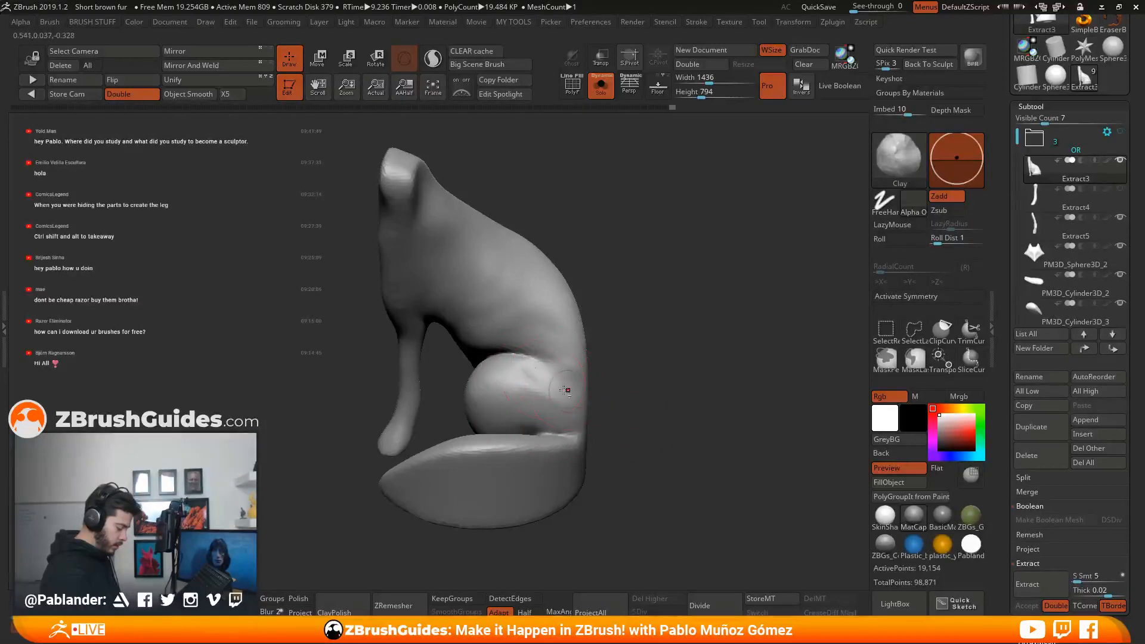
{"action": "left_click_drag", "start_coordinate": [625, 394], "coordinate": [614, 365]}
{"action": "left_click_drag", "start_coordinate": [544, 371], "coordinate": [561, 404], "text": "shift"}
{"action": "left_click_drag", "start_coordinate": [662, 391], "coordinate": [623, 370]}
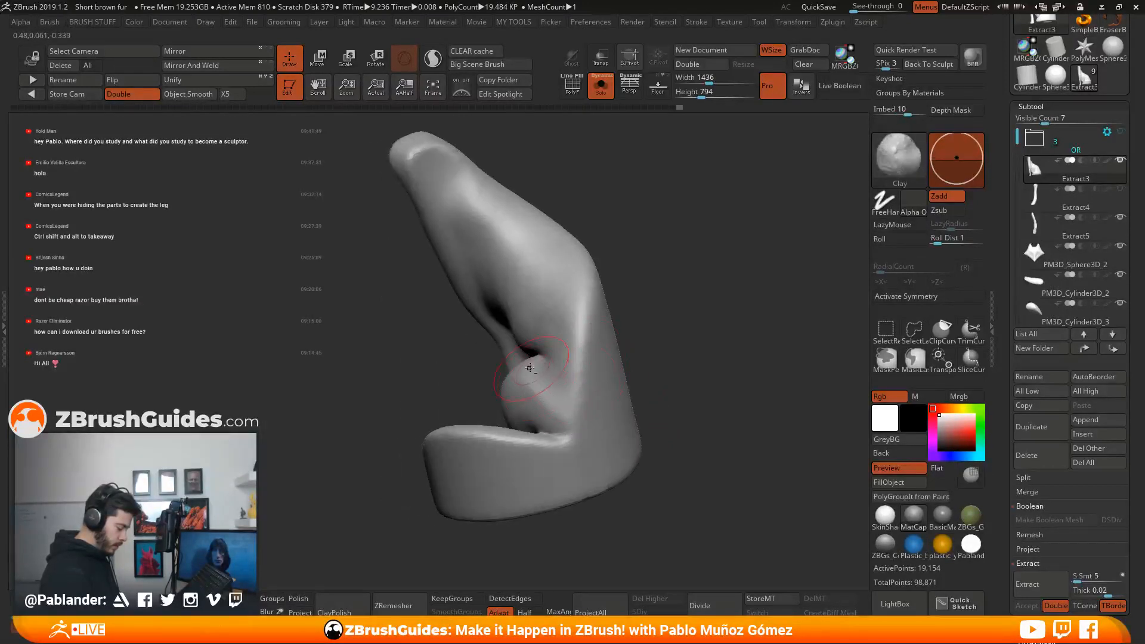
{"action": "left_click_drag", "start_coordinate": [548, 394], "coordinate": [540, 396], "text": "shift"}
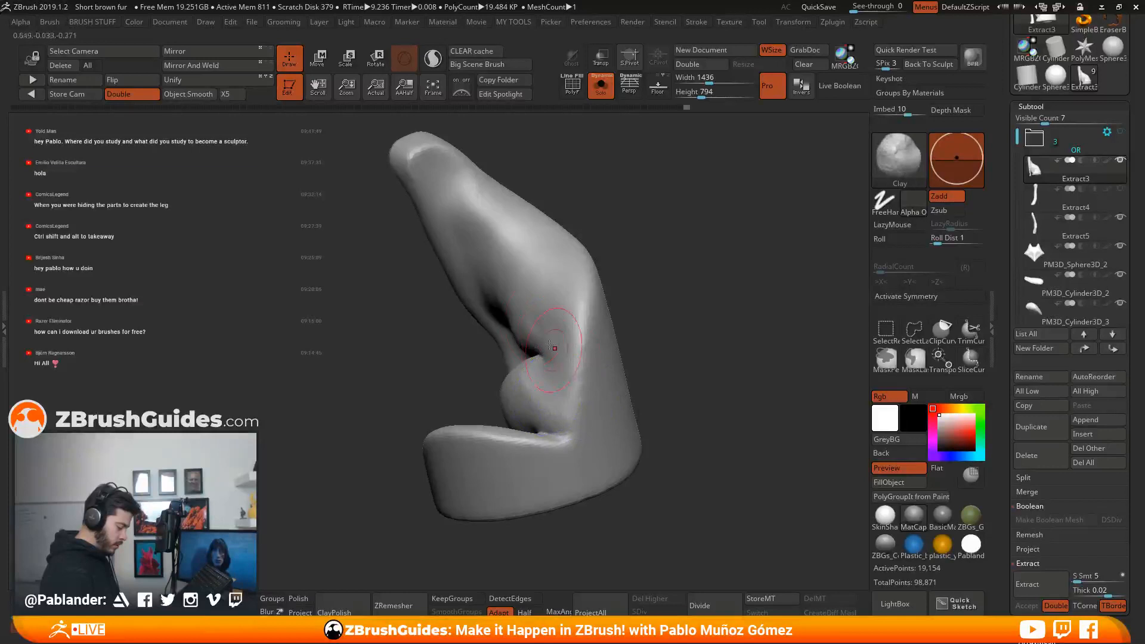
Show the complete fox again and make the head the active subtool.
{"action": "mouse_move", "coordinate": [628, 282]}
{"action": "left_mouse_down"}
{"action": "mouse_move", "coordinate": [667, 272]}
{"action": "mouse_move", "coordinate": [646, 302]}
{"action": "mouse_move", "coordinate": [491, 305]}
{"action": "left_mouse_up"}
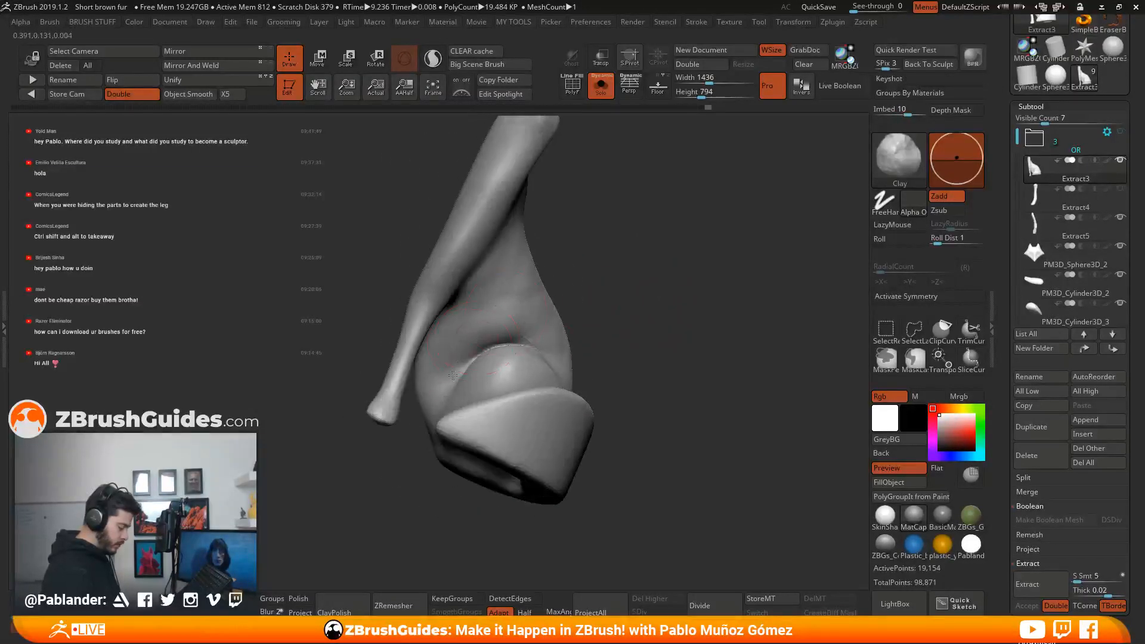
{"action": "mouse_move", "coordinate": [632, 292]}
{"action": "left_mouse_down"}
{"action": "mouse_move", "coordinate": [679, 287]}
{"action": "mouse_move", "coordinate": [659, 290]}
{"action": "mouse_move", "coordinate": [670, 316]}
{"action": "mouse_move", "coordinate": [630, 355]}
{"action": "mouse_move", "coordinate": [718, 352]}
{"action": "mouse_move", "coordinate": [589, 334]}
{"action": "left_mouse_up"}
{"action": "left_click", "coordinate": [600, 90]}
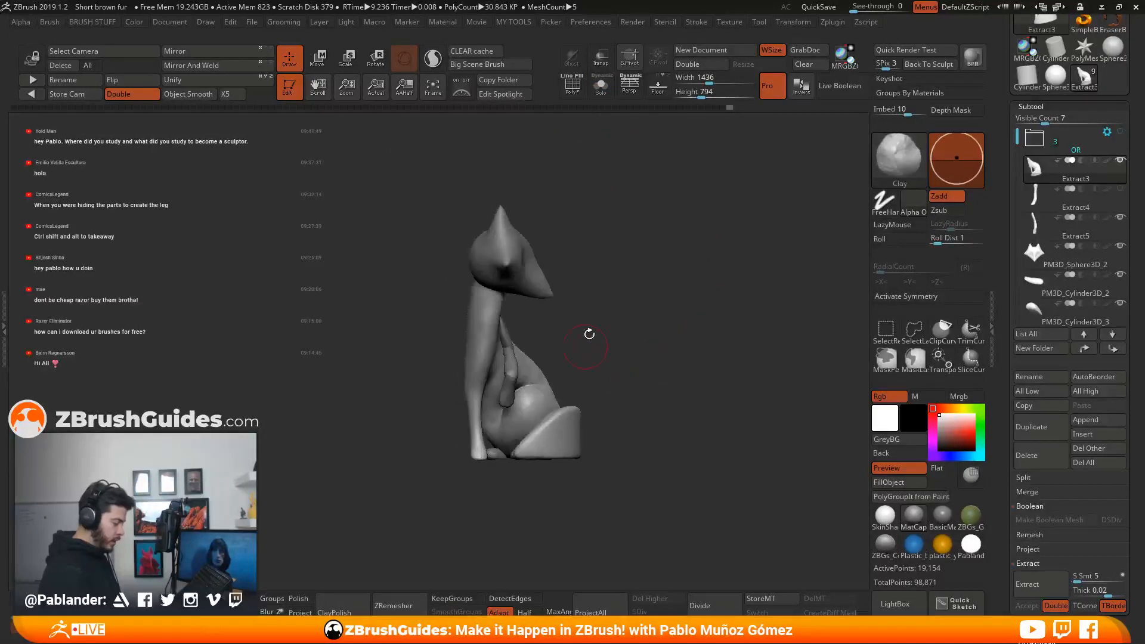
{"action": "left_click", "coordinate": [1106, 316]}
{"action": "left_click", "coordinate": [1069, 264]}
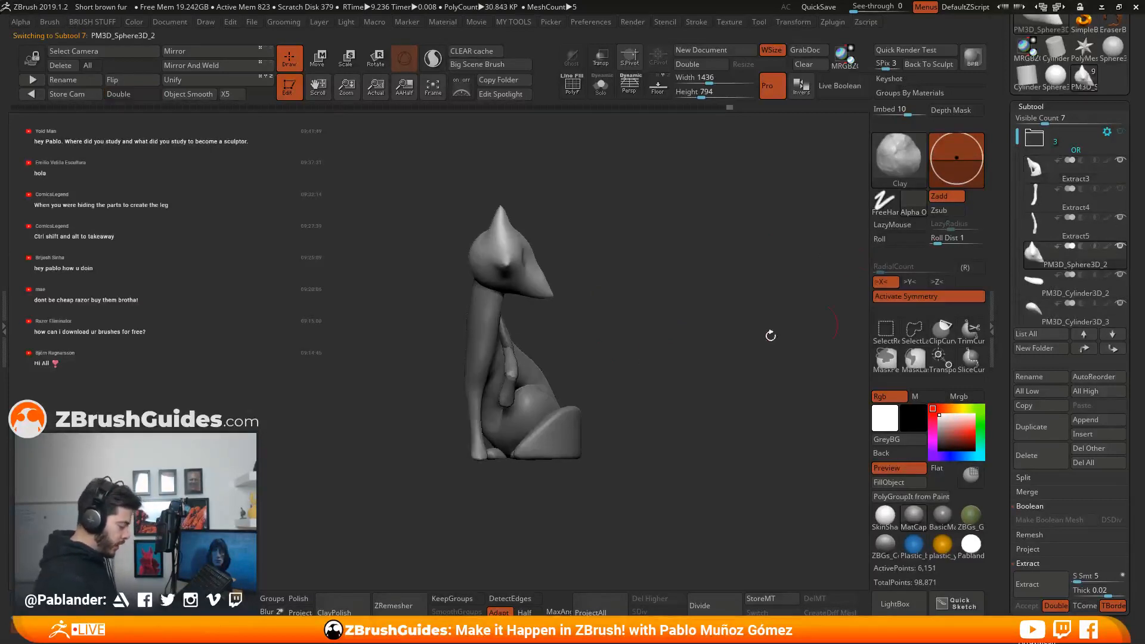
Raise the head with the gizmo so it sits higher above the body and exposes more neck.
{"action": "key", "text": "w"}
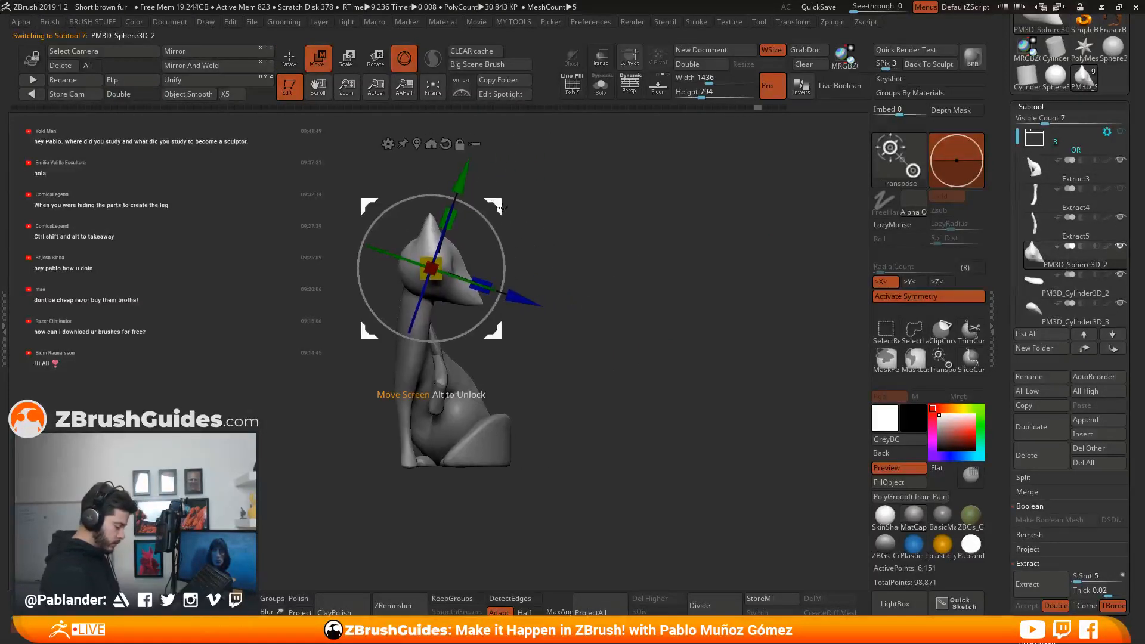
{"action": "left_click_drag", "start_coordinate": [495, 205], "coordinate": [502, 211]}
{"action": "left_click_drag", "start_coordinate": [599, 235], "coordinate": [544, 235], "text": "shift"}
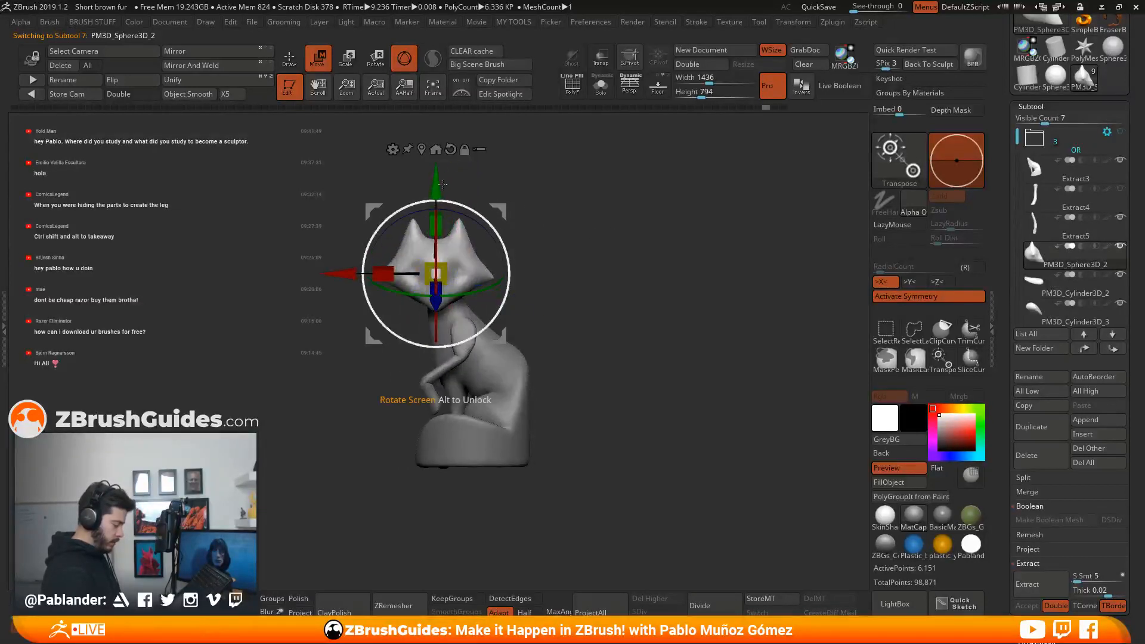
{"action": "left_click_drag", "start_coordinate": [444, 186], "coordinate": [444, 148]}
{"action": "left_click_drag", "start_coordinate": [444, 152], "coordinate": [453, 201]}
{"action": "left_click_drag", "start_coordinate": [660, 386], "coordinate": [666, 386]}
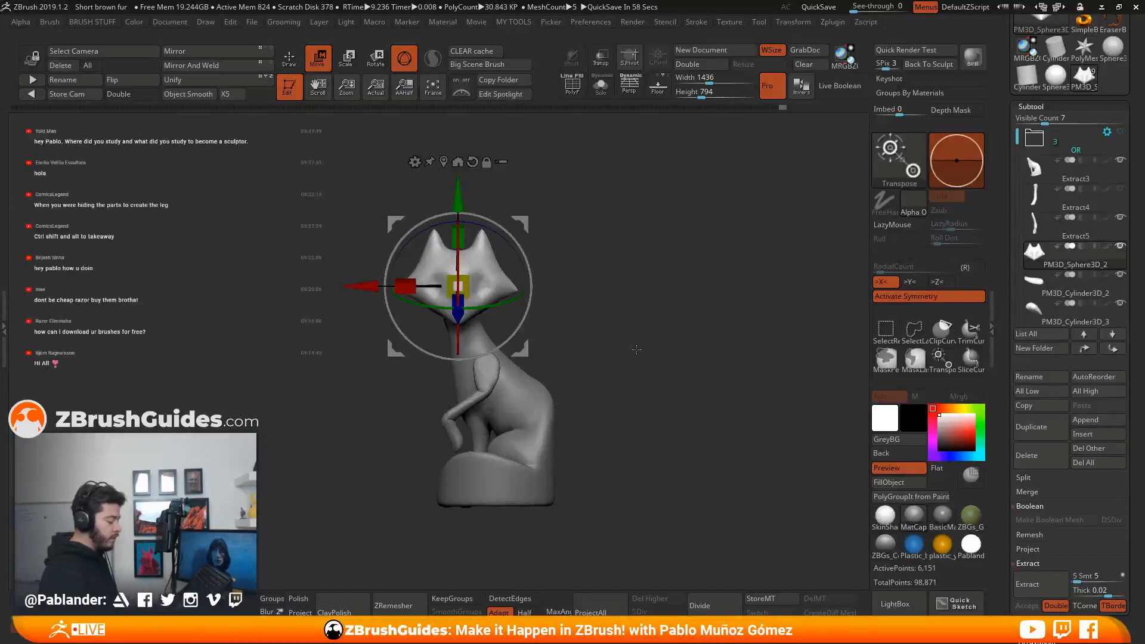
Test the head well above and below the top of the neck, and settle it slightly lower on the neck.
{"action": "left_click_drag", "start_coordinate": [622, 324], "coordinate": [420, 385]}
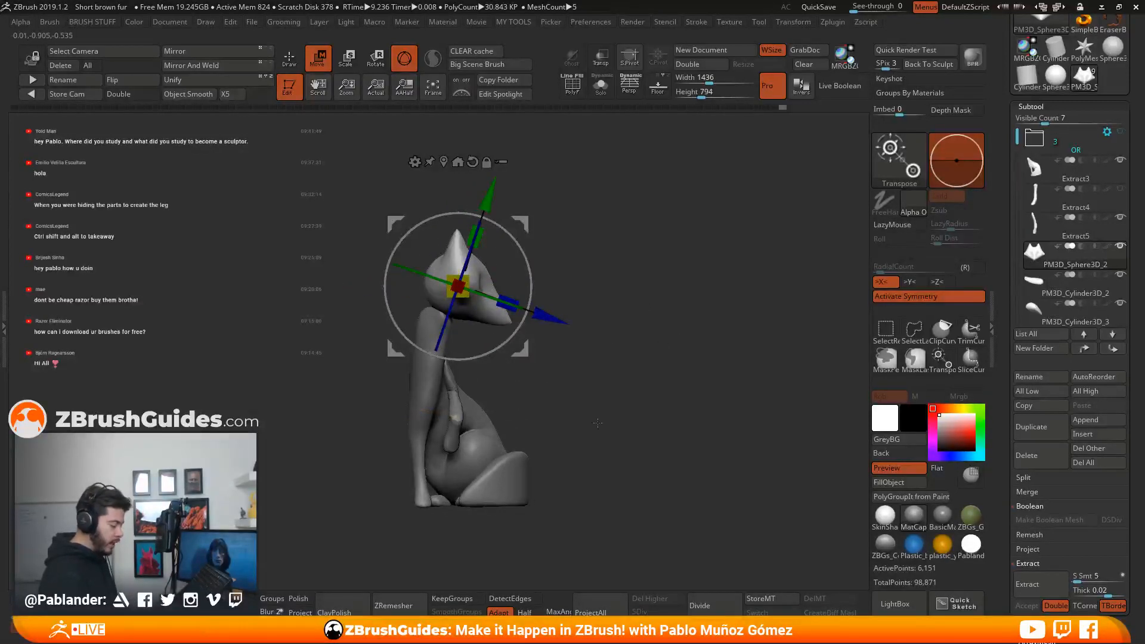
{"action": "left_click_drag", "start_coordinate": [698, 374], "coordinate": [585, 412]}
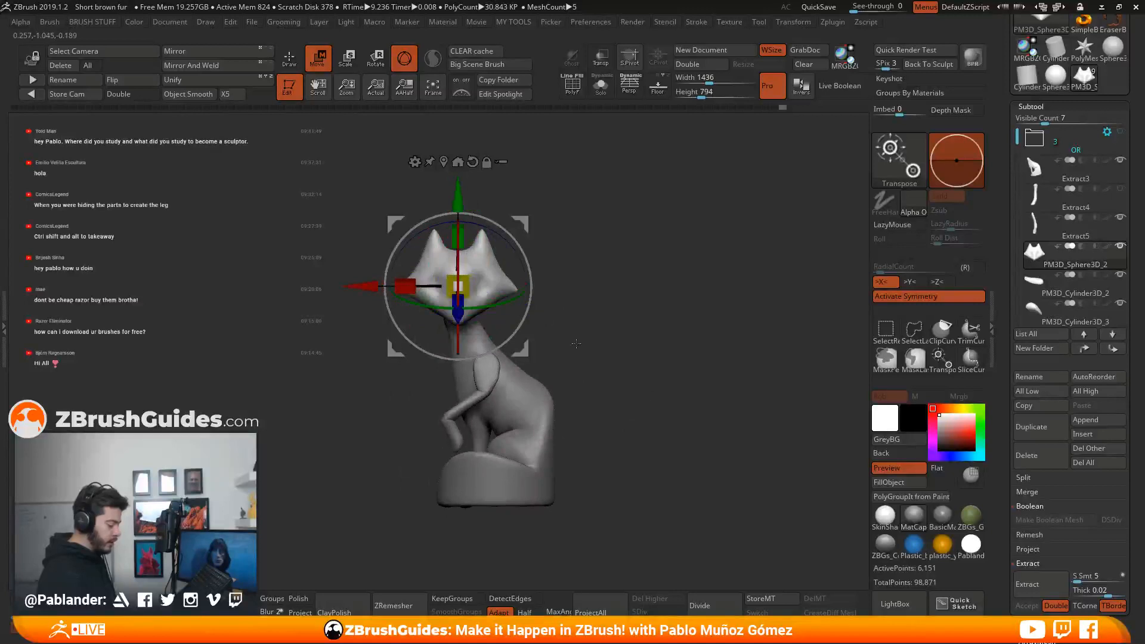
{"action": "left_click_drag", "start_coordinate": [457, 197], "coordinate": [457, 165]}
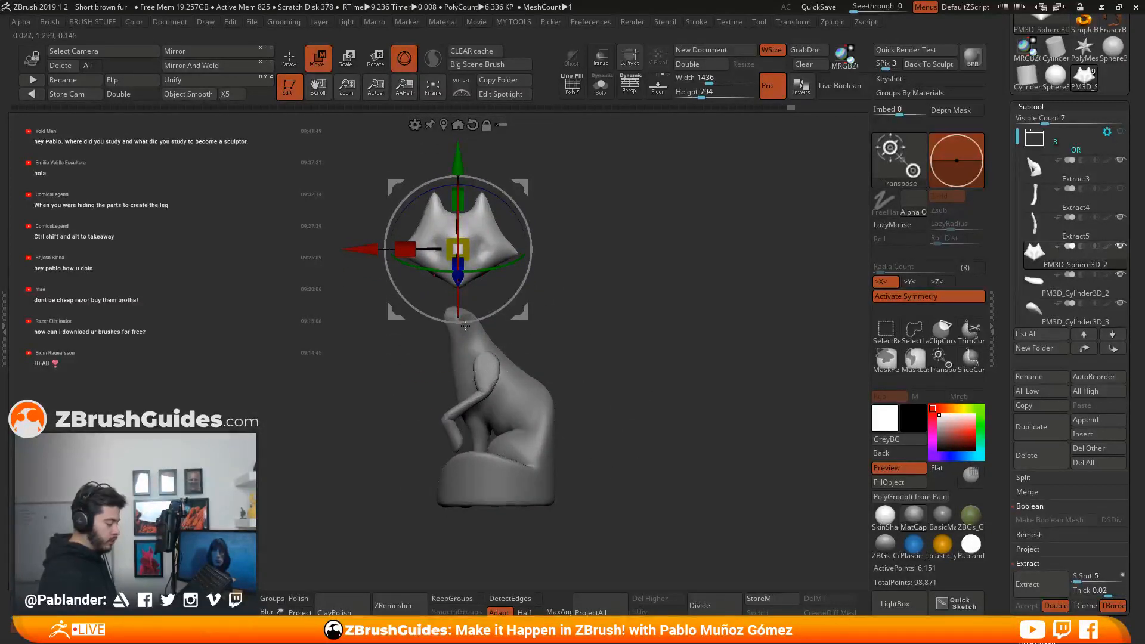
{"action": "key", "text": "q"}
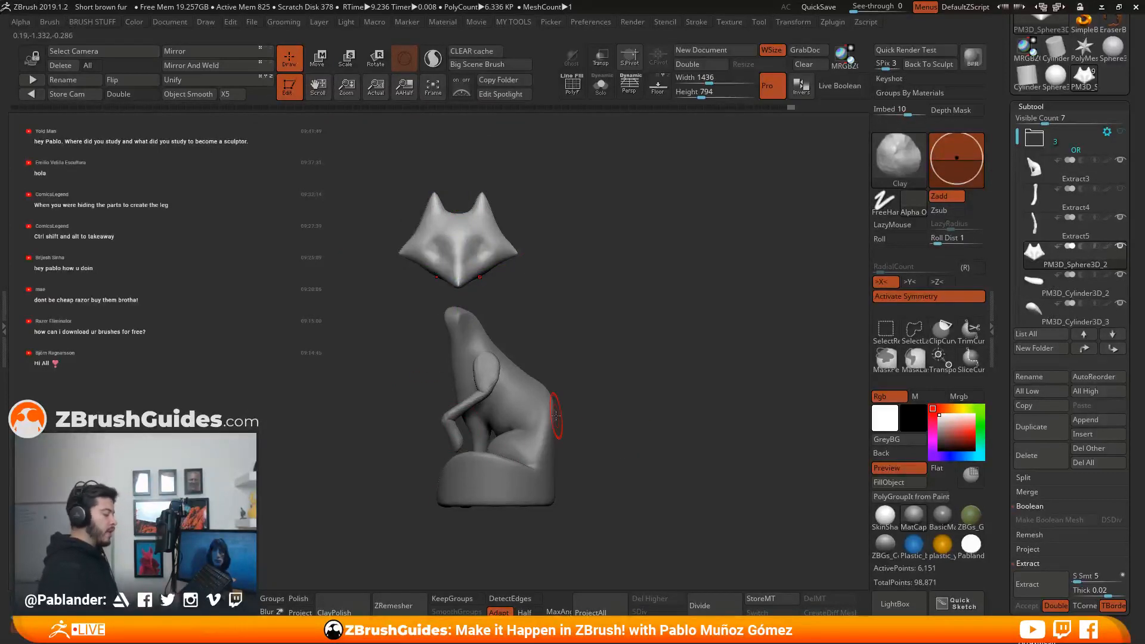
{"action": "key", "text": "w"}
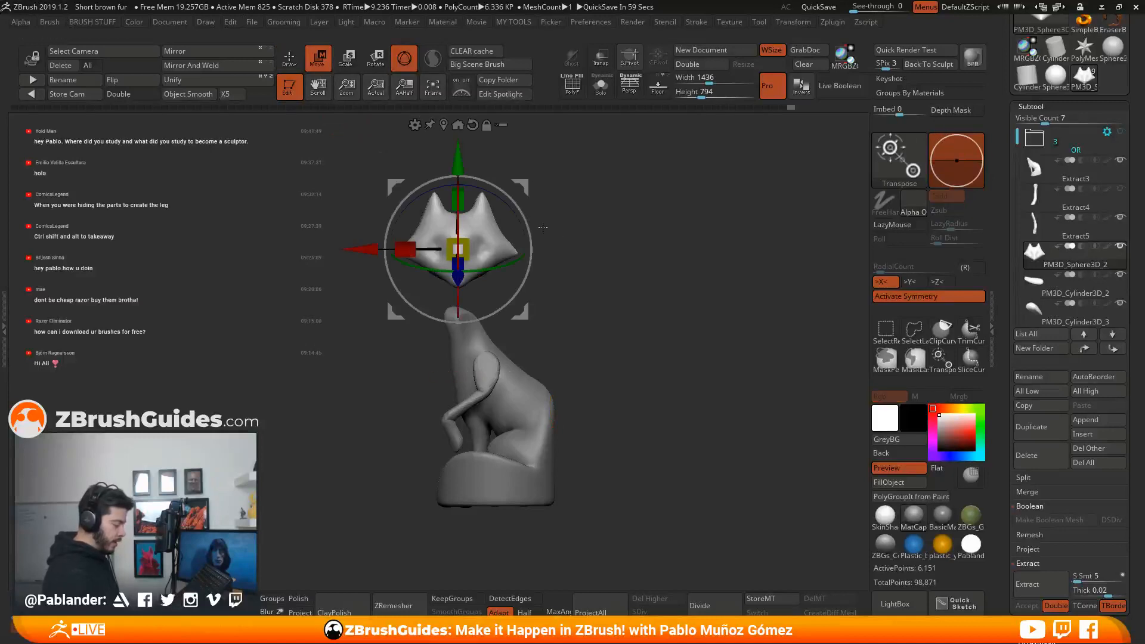
{"action": "left_click_drag", "start_coordinate": [472, 149], "coordinate": [472, 219]}
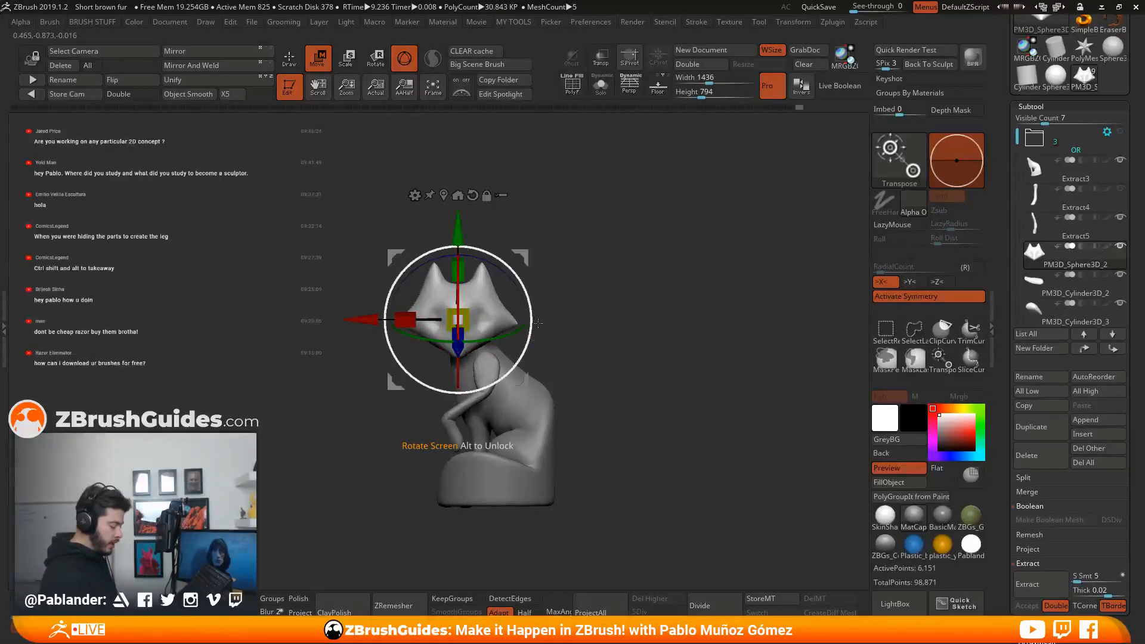
{"action": "left_click_drag", "start_coordinate": [458, 230], "coordinate": [458, 210]}
Turn off symmetry, try a sideways tilt of the head and undo it.
{"action": "mouse_move", "coordinate": [526, 275]}
{"action": "left_mouse_down"}
{"action": "mouse_move", "coordinate": [531, 306]}
{"action": "mouse_move", "coordinate": [532, 294]}
{"action": "left_mouse_up"}
{"action": "key", "text": "ctrl+z"}
{"action": "left_click", "coordinate": [928, 297]}
{"action": "key", "text": "q"}
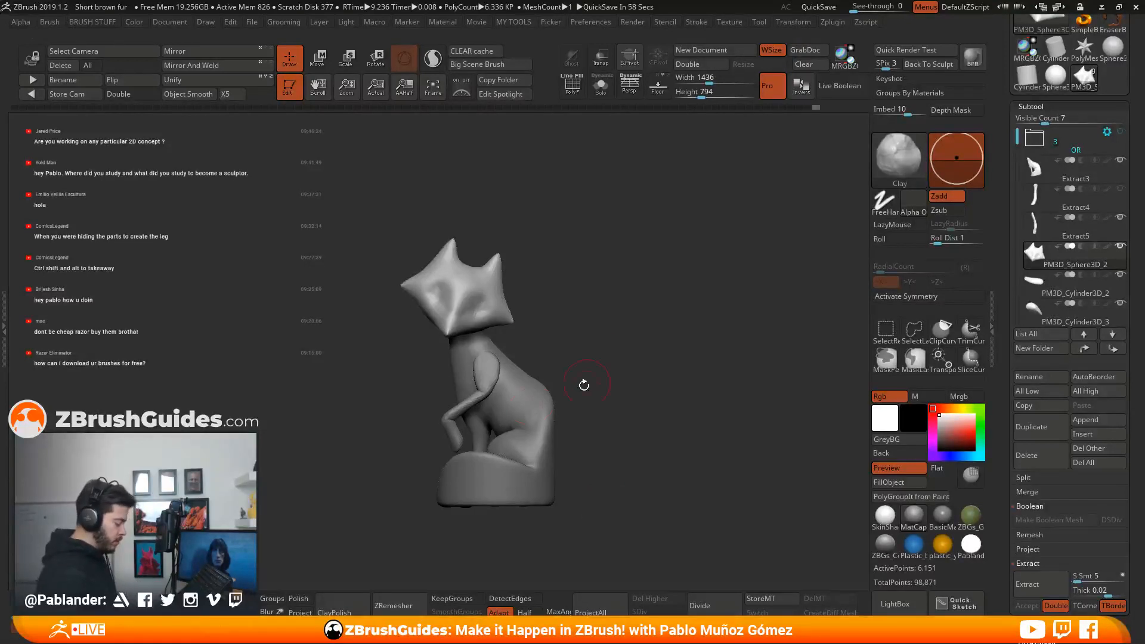
{"action": "left_click_drag", "start_coordinate": [641, 437], "coordinate": [646, 396]}
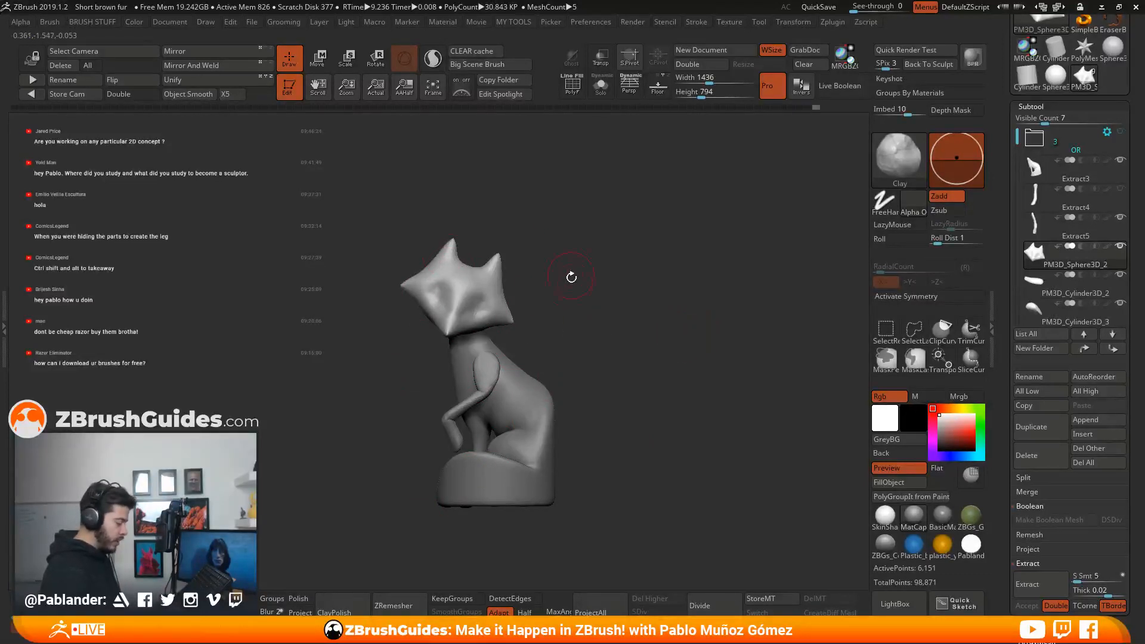
{"action": "key", "text": "ctrl+z"}
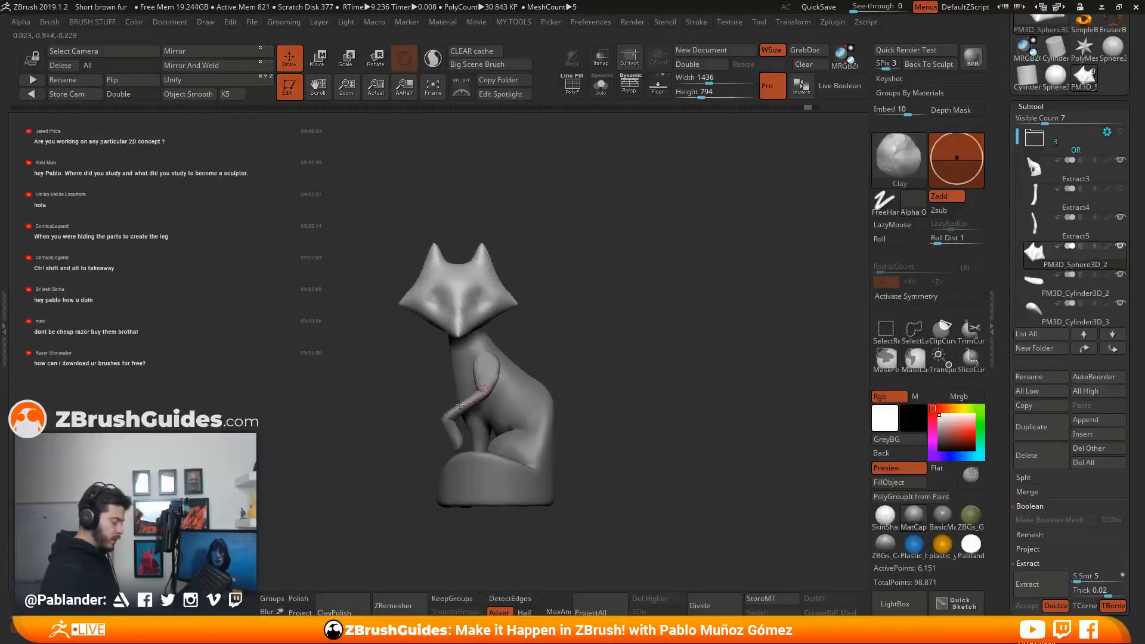
Rotate the head around its Y axis so the face turns to one side, and return to Draw mode.
{"action": "left_click", "coordinate": [319, 59]}
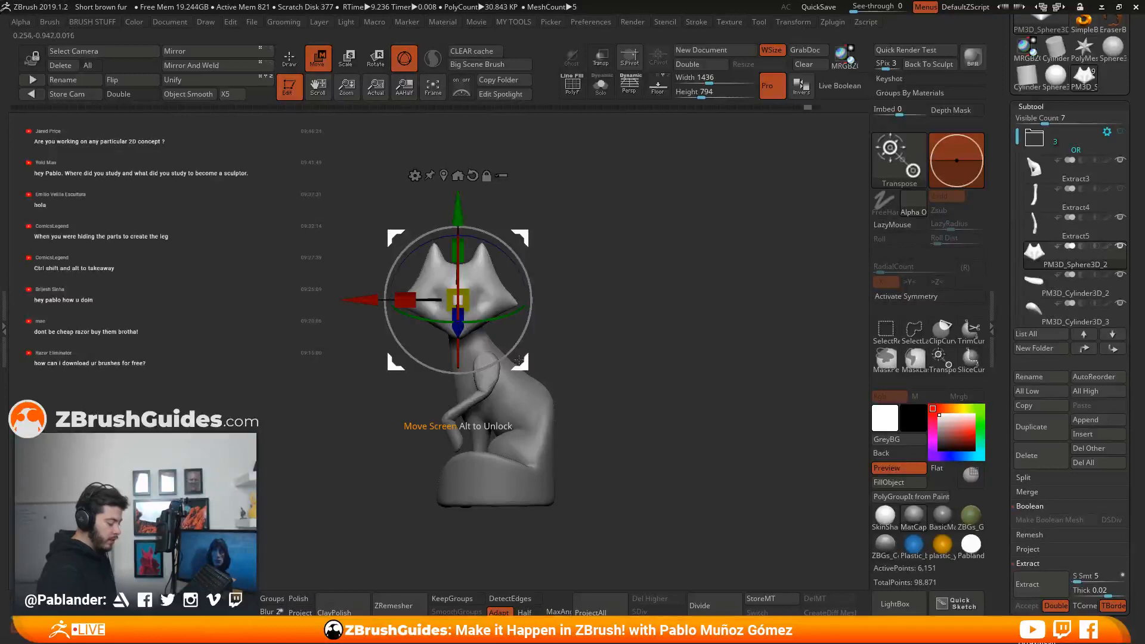
{"action": "mouse_move", "coordinate": [573, 318]}
{"action": "left_mouse_down"}
{"action": "mouse_move", "coordinate": [657, 308]}
{"action": "mouse_move", "coordinate": [581, 311]}
{"action": "left_mouse_up"}
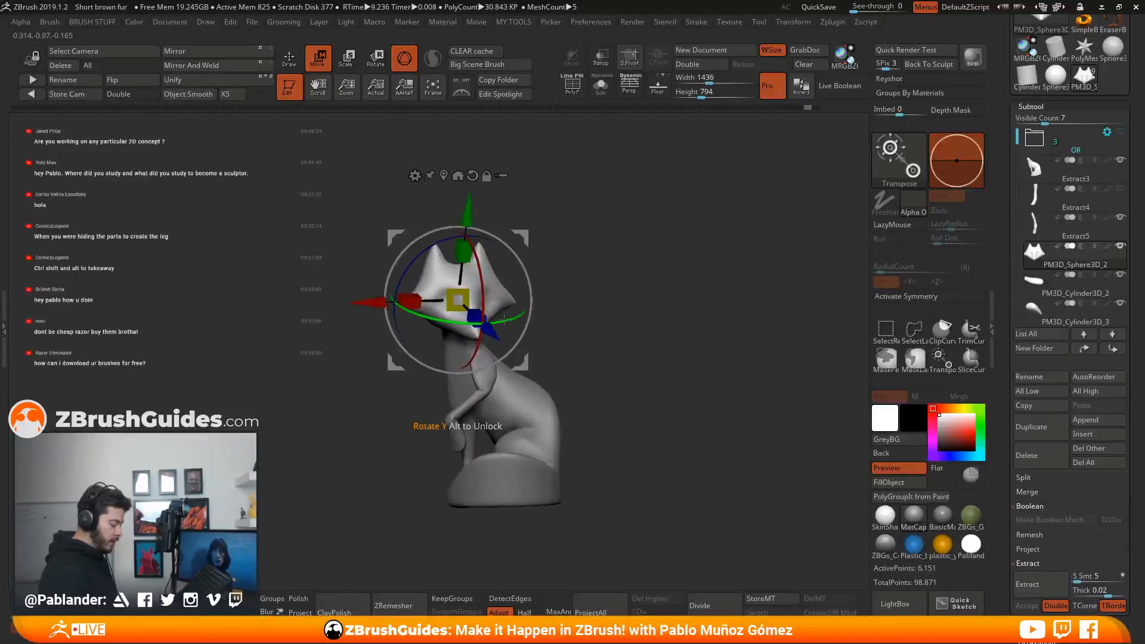
{"action": "left_click_drag", "start_coordinate": [505, 321], "coordinate": [558, 307]}
{"action": "left_click_drag", "start_coordinate": [671, 318], "coordinate": [637, 362]}
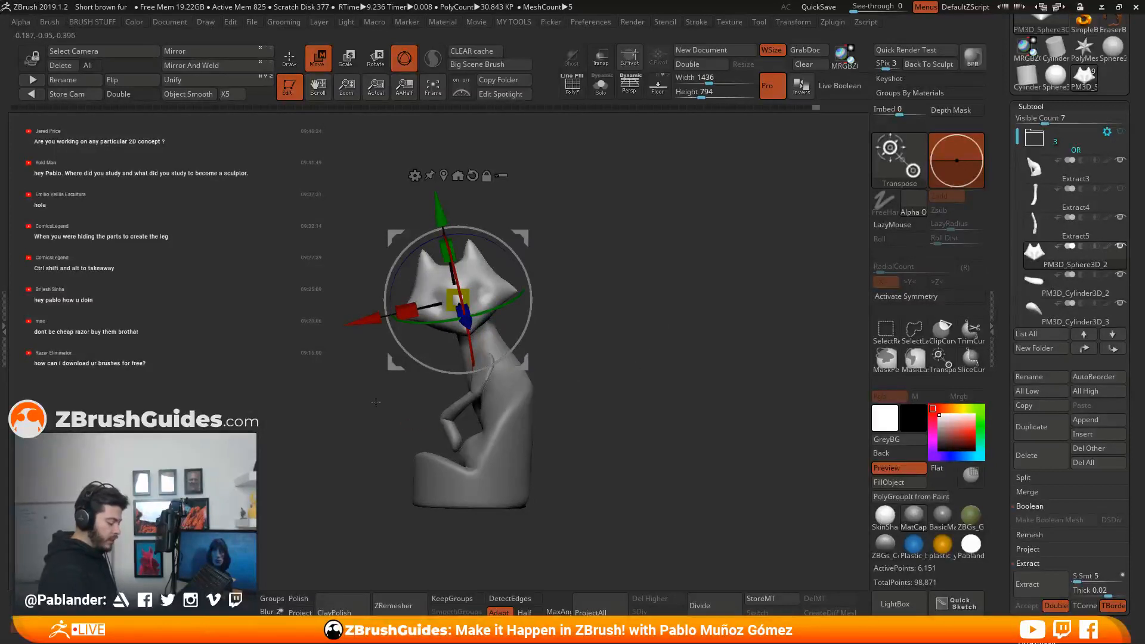
{"action": "mouse_move", "coordinate": [597, 343]}
{"action": "left_mouse_down"}
{"action": "mouse_move", "coordinate": [668, 323]}
{"action": "mouse_move", "coordinate": [591, 310]}
{"action": "mouse_move", "coordinate": [594, 320]}
{"action": "left_mouse_up"}
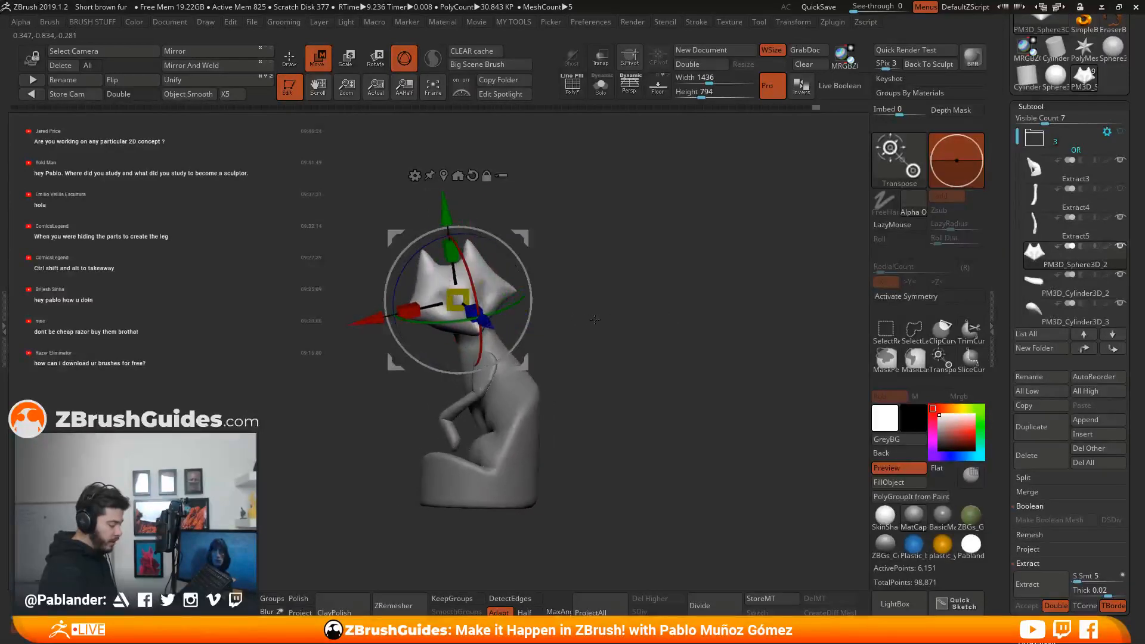
{"action": "left_click", "coordinate": [296, 64]}
Isolate the head and re-DynaMesh it at a higher resolution.
{"action": "mouse_move", "coordinate": [634, 373]}
{"action": "left_mouse_down"}
{"action": "mouse_move", "coordinate": [588, 361]}
{"action": "mouse_move", "coordinate": [620, 370]}
{"action": "mouse_move", "coordinate": [593, 429]}
{"action": "left_mouse_up"}
{"action": "left_click_drag", "start_coordinate": [603, 328], "coordinate": [623, 340]}
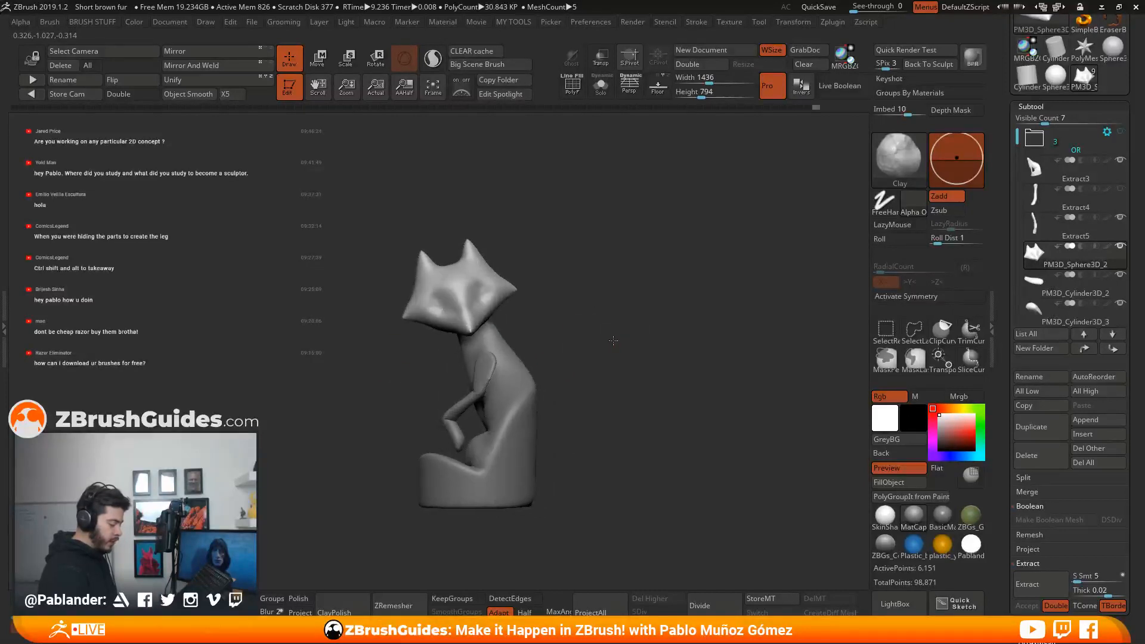
{"action": "mouse_move", "coordinate": [628, 380]}
{"action": "left_mouse_down"}
{"action": "mouse_move", "coordinate": [685, 391]}
{"action": "mouse_move", "coordinate": [690, 358]}
{"action": "left_mouse_up"}
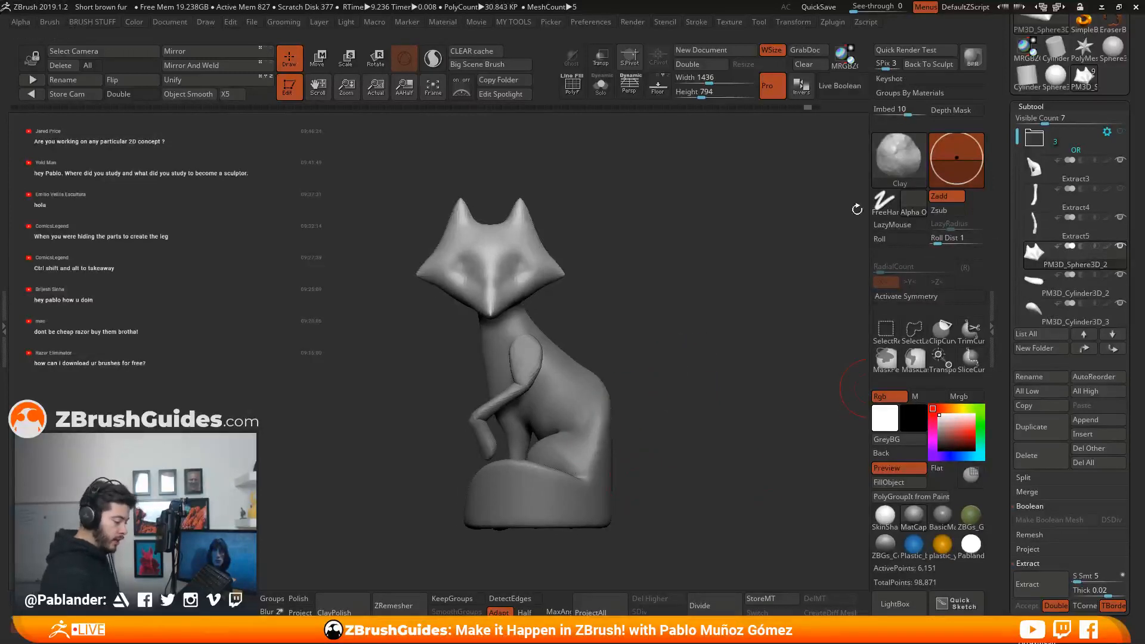
{"action": "left_click", "coordinate": [607, 91]}
{"action": "left_click_drag", "start_coordinate": [593, 153], "coordinate": [463, 448], "text": "alt"}
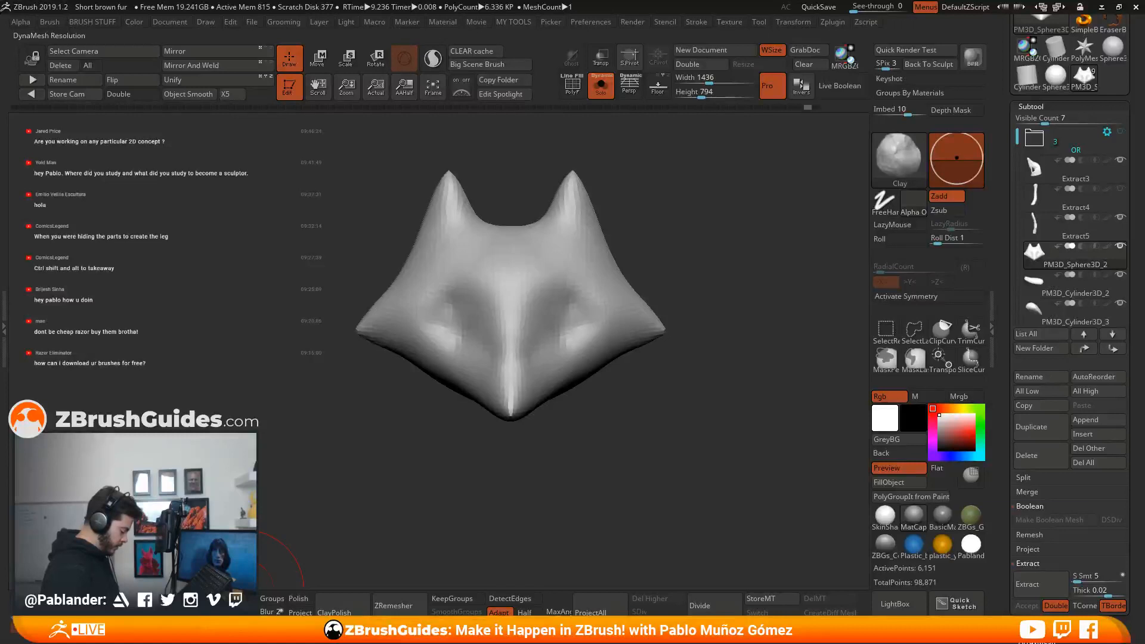
{"action": "key", "text": "ctrl"}
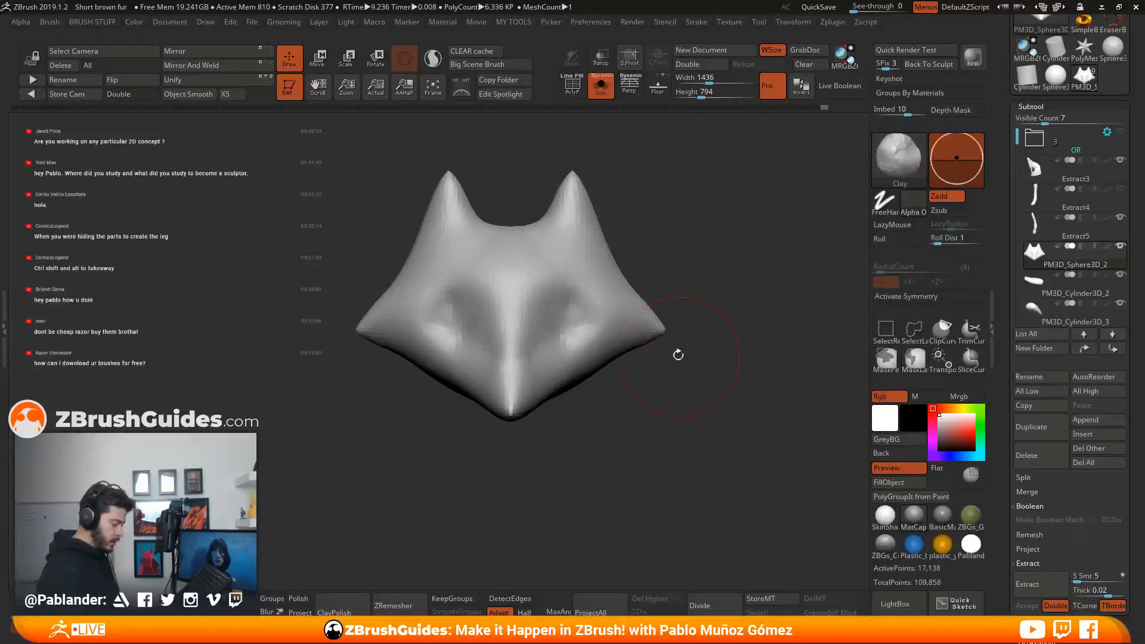
{"action": "key", "text": "space"}
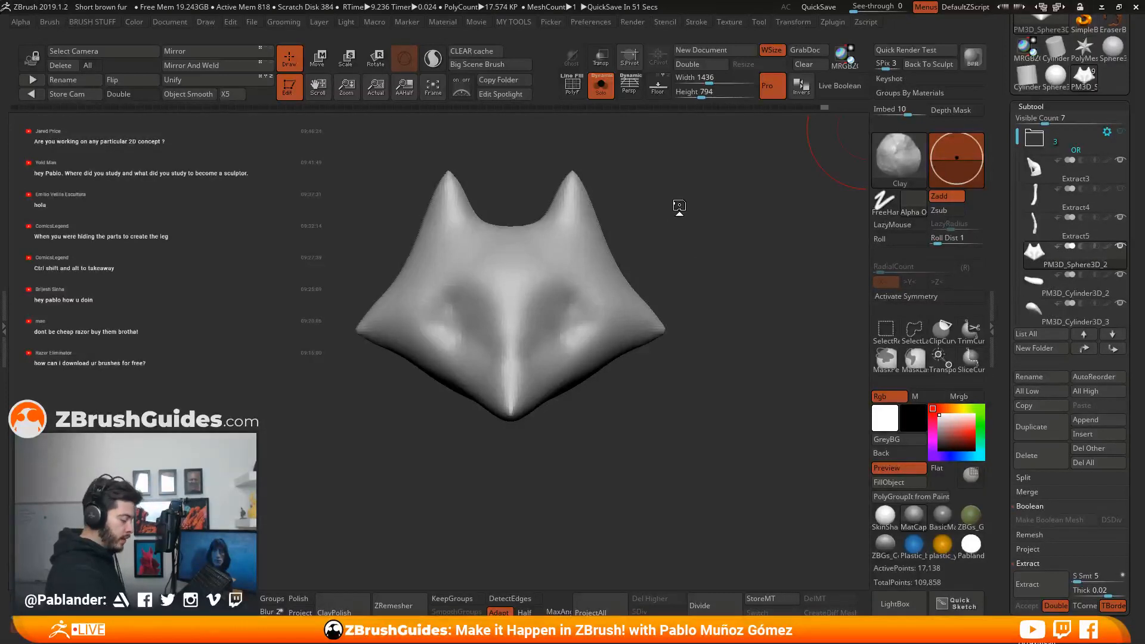
Reactivate X symmetry and carve the eye sockets down along the muzzle with the Clay brush in subtractive mode.
{"action": "key", "text": "space"}
{"action": "left_click_drag", "start_coordinate": [685, 192], "coordinate": [677, 242]}
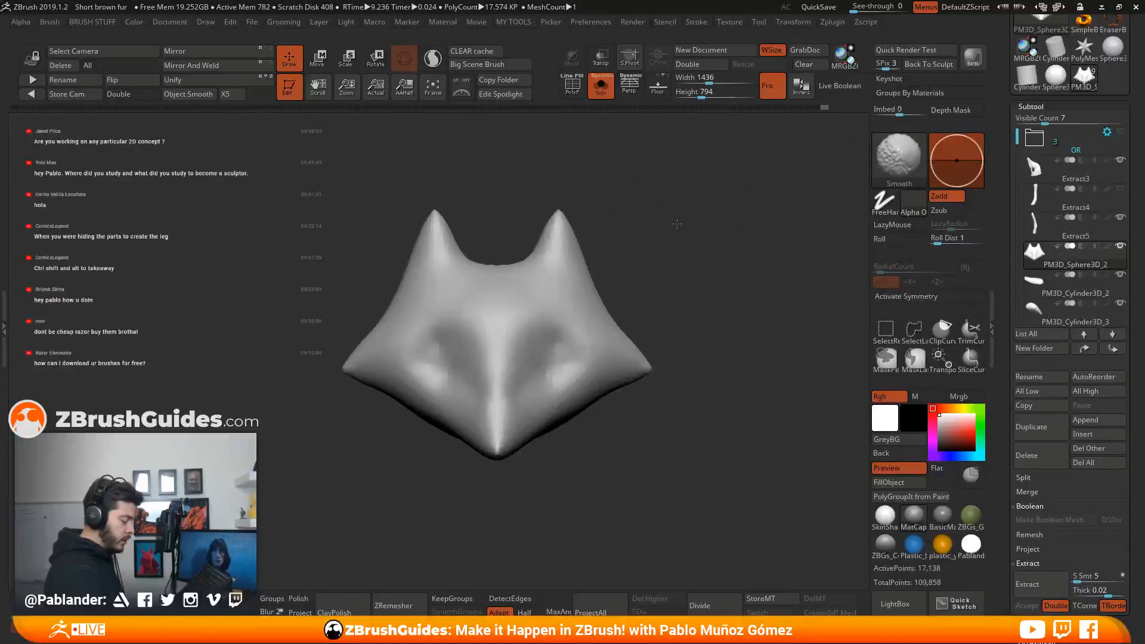
{"action": "left_click_drag", "start_coordinate": [672, 289], "coordinate": [686, 280], "text": "alt"}
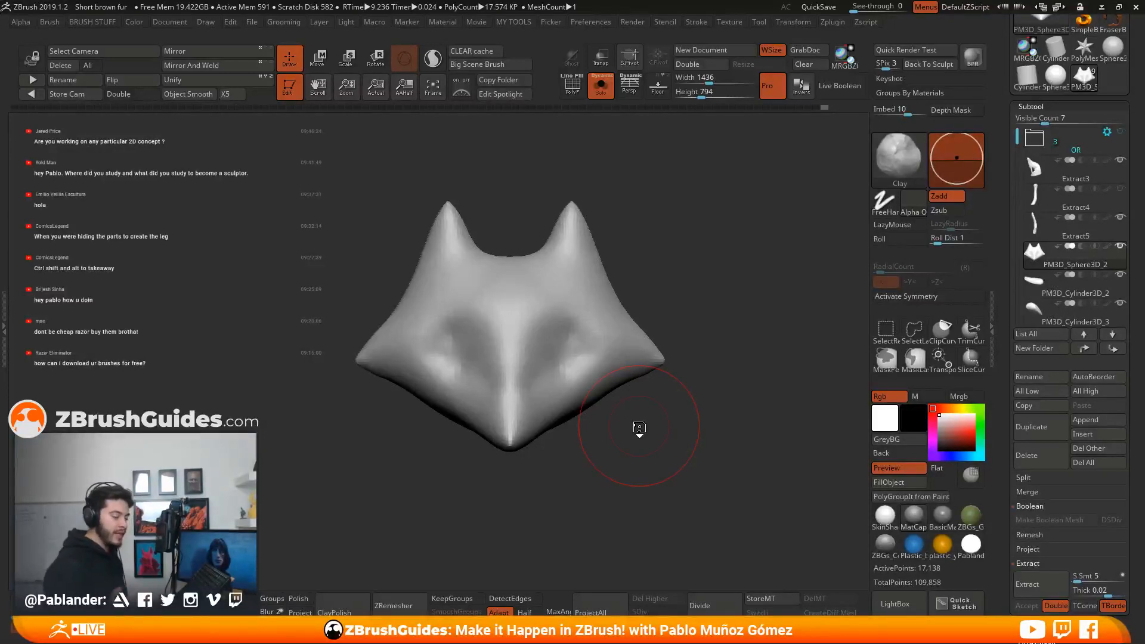
{"action": "mouse_move", "coordinate": [695, 266]}
{"action": "left_mouse_down"}
{"action": "mouse_move", "coordinate": [716, 261]}
{"action": "mouse_move", "coordinate": [700, 299]}
{"action": "mouse_move", "coordinate": [707, 292]}
{"action": "left_mouse_up"}
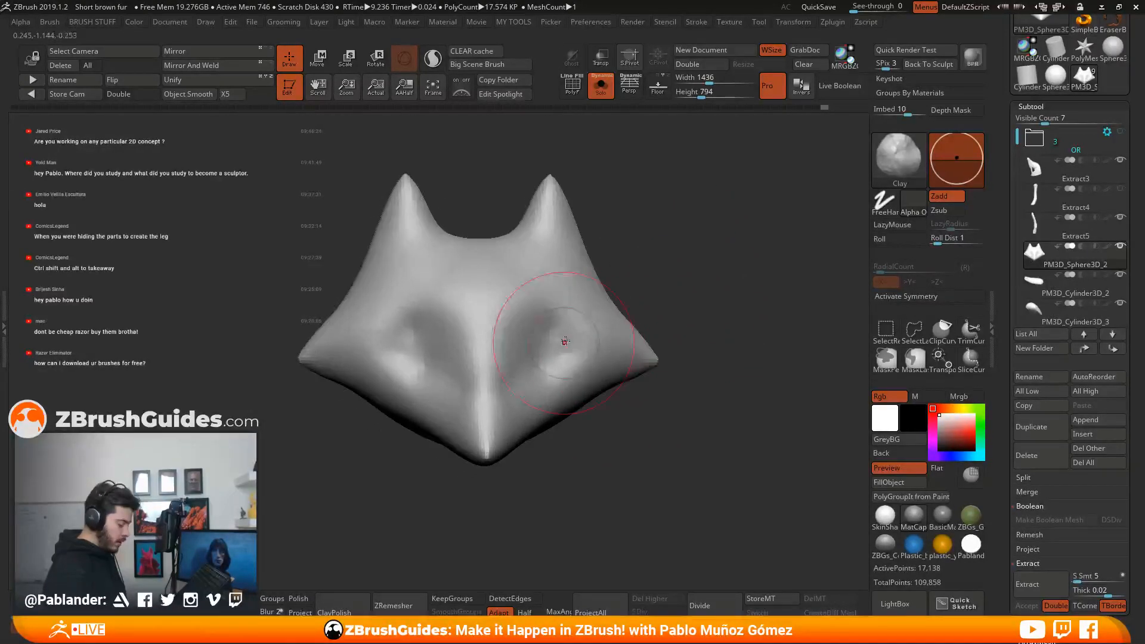
{"action": "left_click", "coordinate": [946, 299]}
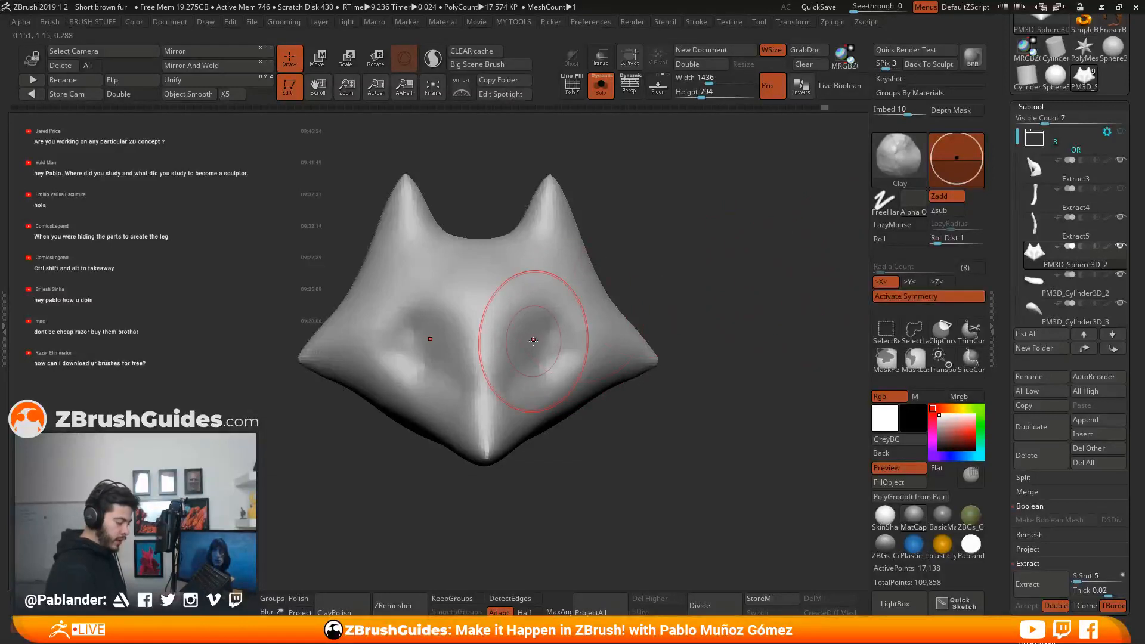
{"action": "left_click_drag", "start_coordinate": [665, 292], "coordinate": [677, 279]}
{"action": "left_click_drag", "start_coordinate": [557, 318], "coordinate": [514, 386], "text": "alt"}
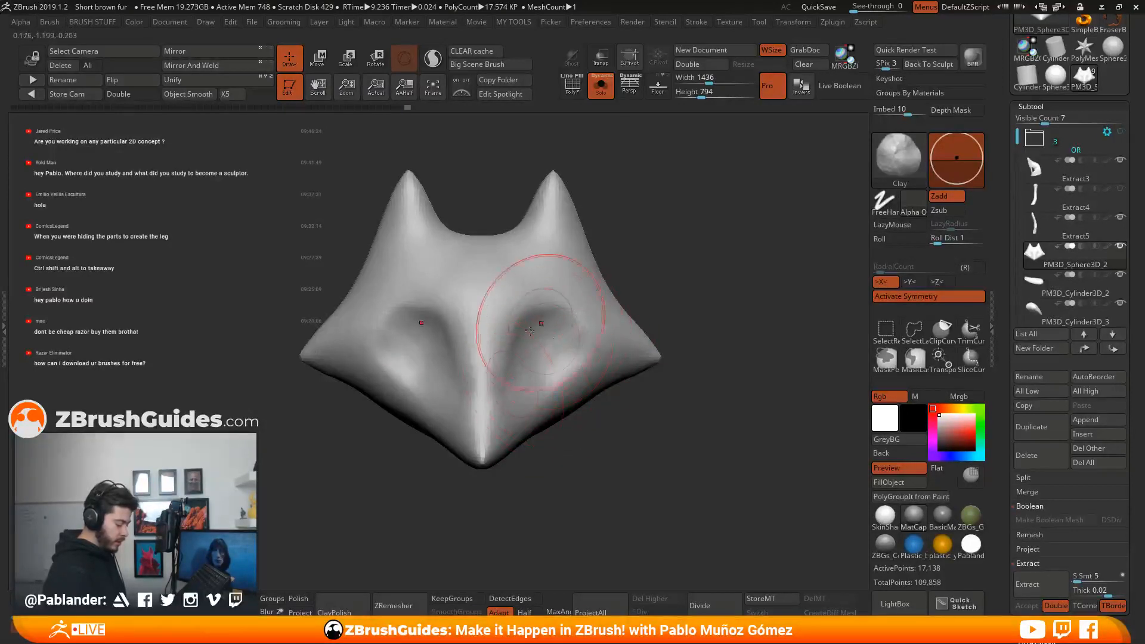
{"action": "right_click_drag", "start_coordinate": [549, 281], "coordinate": [592, 386]}
{"action": "mouse_move", "coordinate": [596, 350]}
{"action": "left_mouse_down", "text": "alt"}
{"action": "mouse_move", "coordinate": [527, 380]}
{"action": "mouse_move", "coordinate": [496, 416]}
{"action": "left_mouse_up", "text": "alt"}
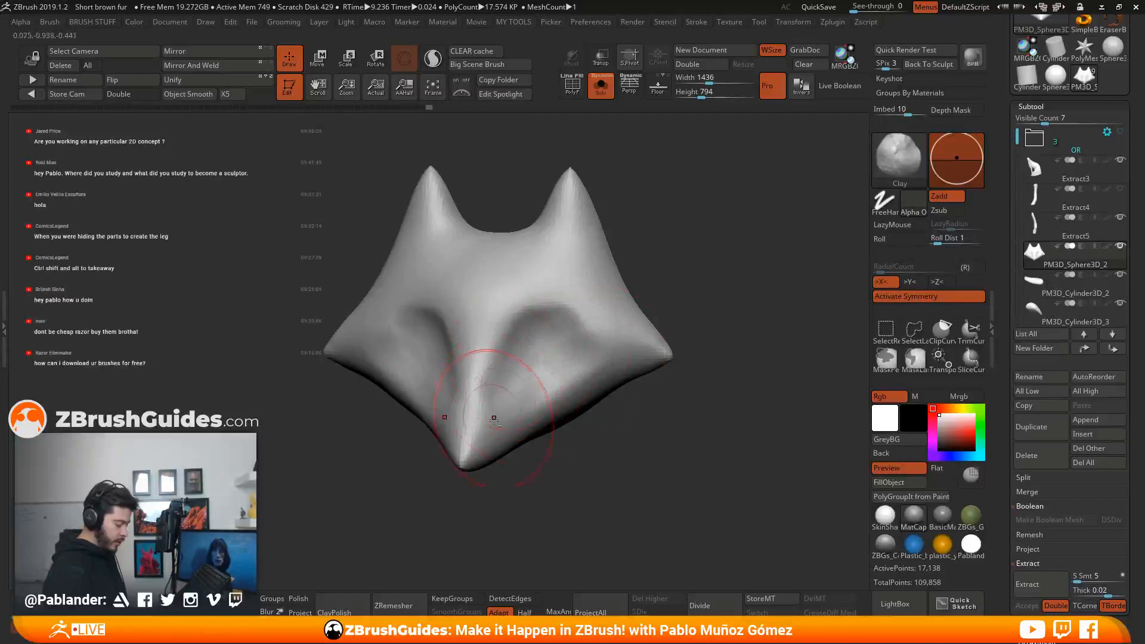
Carve both sides of the muzzle to narrow the nose bridge, and smooth the areas below the eyes.
{"action": "mouse_move", "coordinate": [538, 333]}
{"action": "left_mouse_down", "text": "alt"}
{"action": "mouse_move", "coordinate": [591, 345]}
{"action": "mouse_move", "coordinate": [531, 319]}
{"action": "mouse_move", "coordinate": [480, 360]}
{"action": "mouse_move", "coordinate": [479, 431]}
{"action": "left_mouse_up", "text": "alt"}
{"action": "left_click_drag", "start_coordinate": [502, 355], "coordinate": [477, 422], "text": "alt"}
{"action": "left_click_drag", "start_coordinate": [532, 462], "coordinate": [565, 463]}
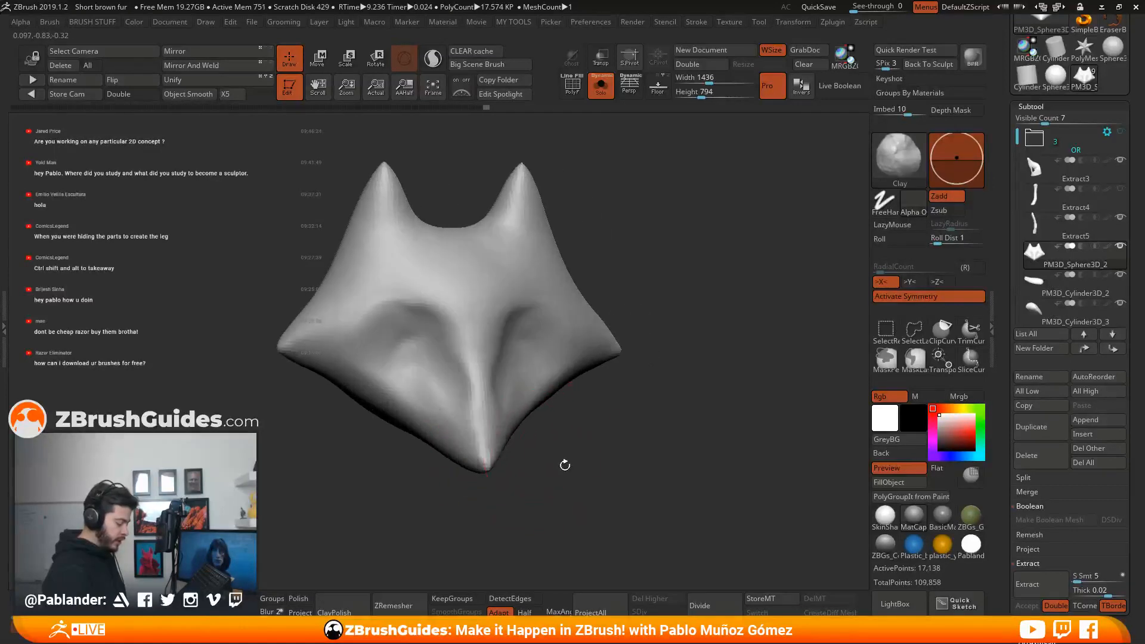
{"action": "left_click_drag", "start_coordinate": [469, 359], "coordinate": [478, 401], "text": "alt"}
{"action": "left_click_drag", "start_coordinate": [469, 328], "coordinate": [483, 409], "text": "alt"}
{"action": "left_click_drag", "start_coordinate": [551, 459], "coordinate": [528, 458], "text": "shift"}
{"action": "left_click_drag", "start_coordinate": [494, 362], "coordinate": [523, 364], "text": "shift"}
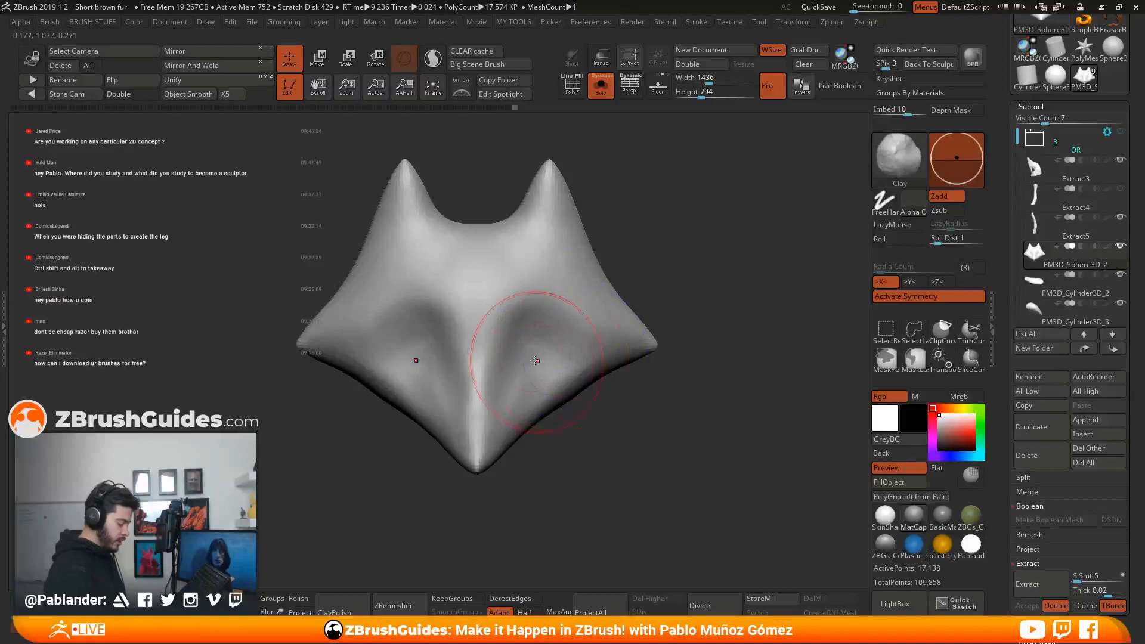
Carve the outer parts of the eye sockets towards the cheeks with subtractive Clay strokes, defining the brow edge.
{"action": "mouse_move", "coordinate": [519, 325]}
{"action": "left_mouse_down", "text": "alt"}
{"action": "mouse_move", "coordinate": [539, 334]}
{"action": "mouse_move", "coordinate": [527, 313]}
{"action": "mouse_move", "coordinate": [570, 349]}
{"action": "left_mouse_up", "text": "alt"}
{"action": "left_click_drag", "start_coordinate": [647, 401], "coordinate": [616, 396]}
{"action": "mouse_move", "coordinate": [582, 332]}
{"action": "left_mouse_down", "text": "alt"}
{"action": "mouse_move", "coordinate": [569, 358]}
{"action": "mouse_move", "coordinate": [589, 331]}
{"action": "mouse_move", "coordinate": [583, 339]}
{"action": "left_mouse_up", "text": "alt"}
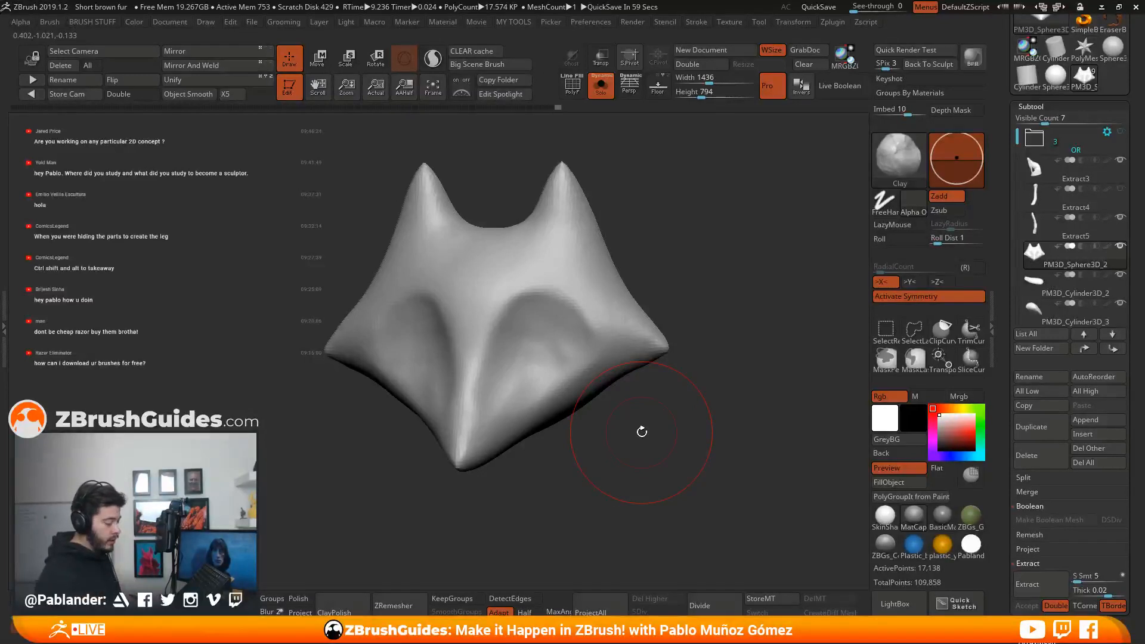
{"action": "mouse_move", "coordinate": [554, 376]}
{"action": "left_mouse_down", "text": "alt"}
{"action": "mouse_move", "coordinate": [584, 328]}
{"action": "mouse_move", "coordinate": [564, 303]}
{"action": "mouse_move", "coordinate": [529, 298]}
{"action": "mouse_move", "coordinate": [598, 335]}
{"action": "mouse_move", "coordinate": [579, 311]}
{"action": "mouse_move", "coordinate": [543, 310]}
{"action": "left_mouse_up", "text": "alt"}
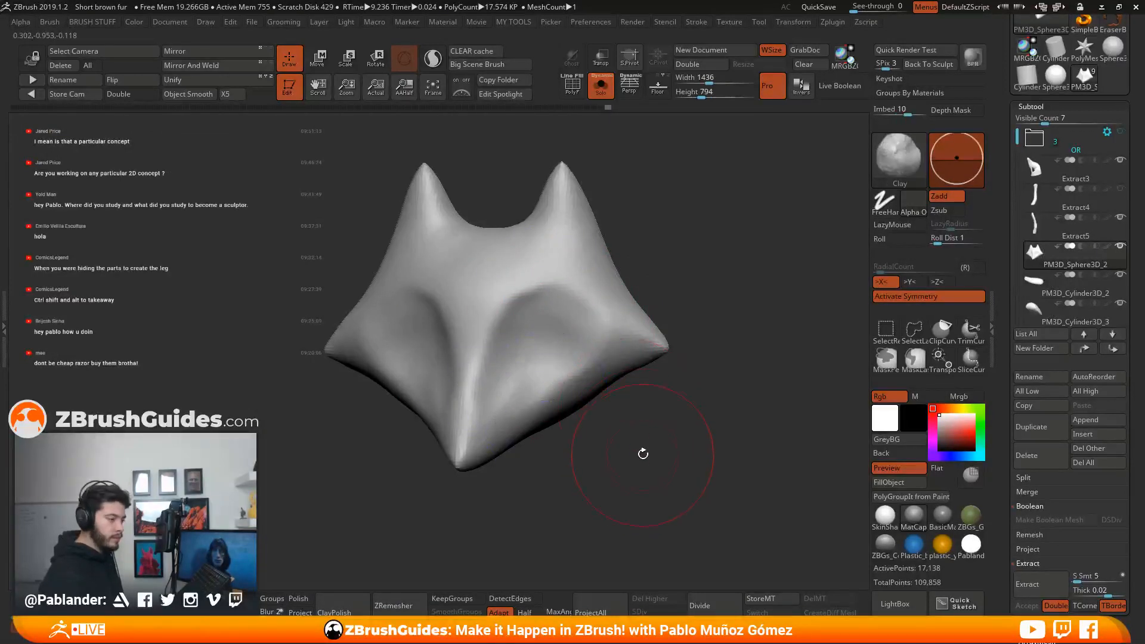
{"action": "mouse_move", "coordinate": [639, 447]}
{"action": "left_mouse_down"}
{"action": "mouse_move", "coordinate": [598, 395]}
{"action": "mouse_move", "coordinate": [525, 382]}
{"action": "mouse_move", "coordinate": [532, 343]}
{"action": "mouse_move", "coordinate": [577, 354]}
{"action": "left_mouse_up"}
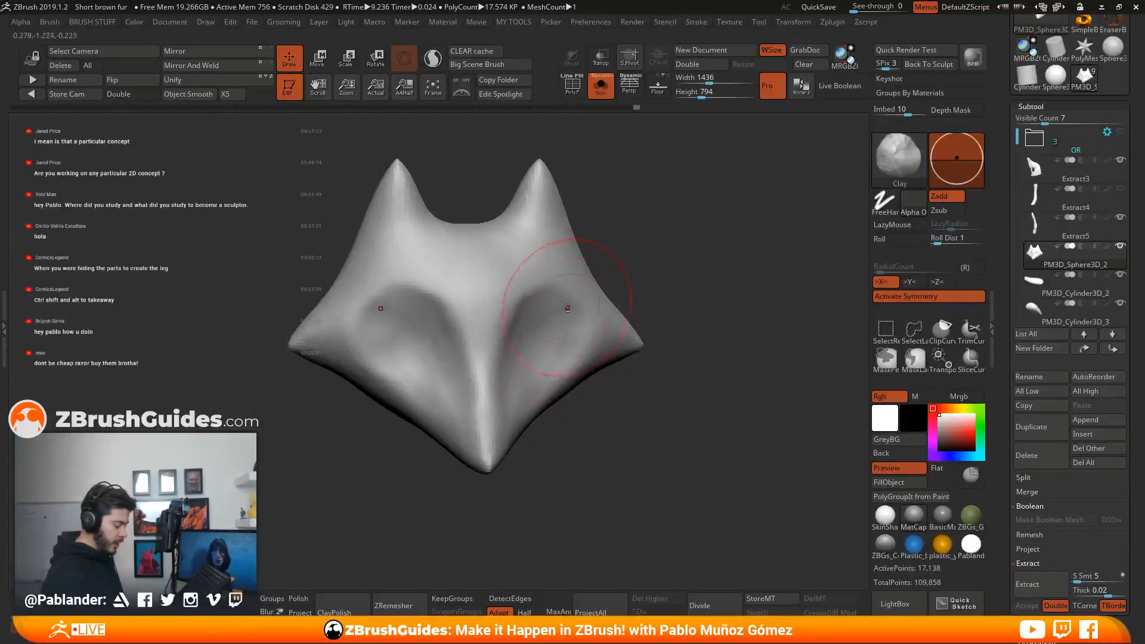
Deepen the inner eye sockets beside the nose bridge with subtractive Clay strokes, and smooth the sockets, ear sides and cheeks.
{"action": "mouse_move", "coordinate": [570, 306]}
{"action": "left_mouse_down"}
{"action": "mouse_move", "coordinate": [596, 359]}
{"action": "mouse_move", "coordinate": [551, 343]}
{"action": "mouse_move", "coordinate": [564, 373]}
{"action": "mouse_move", "coordinate": [496, 414]}
{"action": "mouse_move", "coordinate": [504, 394]}
{"action": "left_mouse_up"}
{"action": "left_click_drag", "start_coordinate": [615, 428], "coordinate": [587, 431]}
{"action": "left_click_drag", "start_coordinate": [559, 231], "coordinate": [581, 219], "text": "shift"}
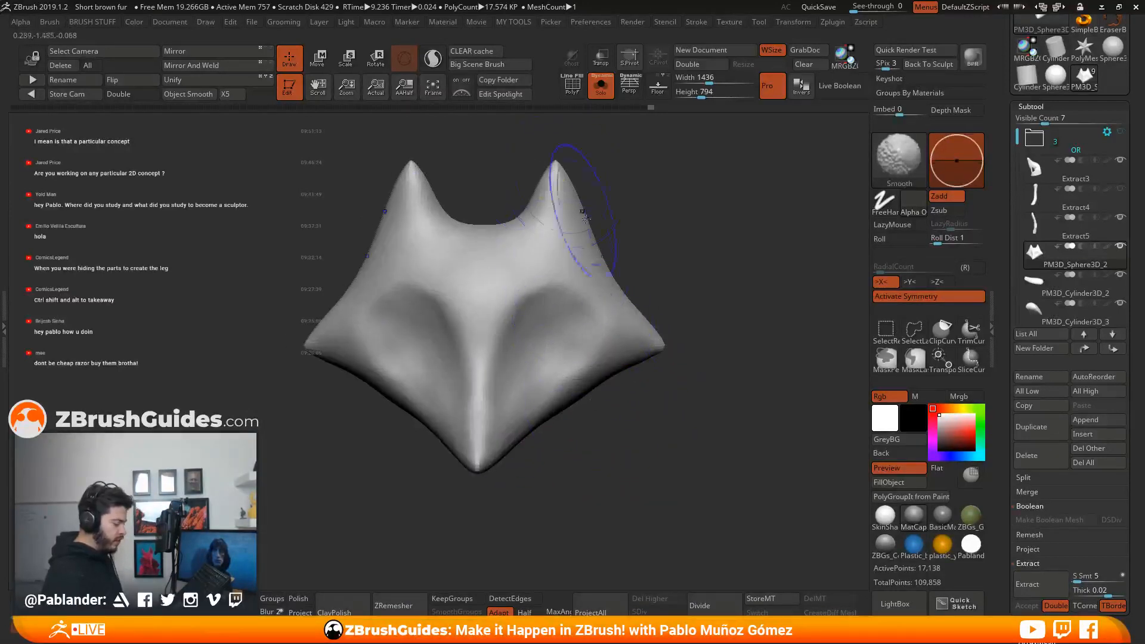
{"action": "left_click_drag", "start_coordinate": [631, 358], "coordinate": [531, 398], "text": "shift"}
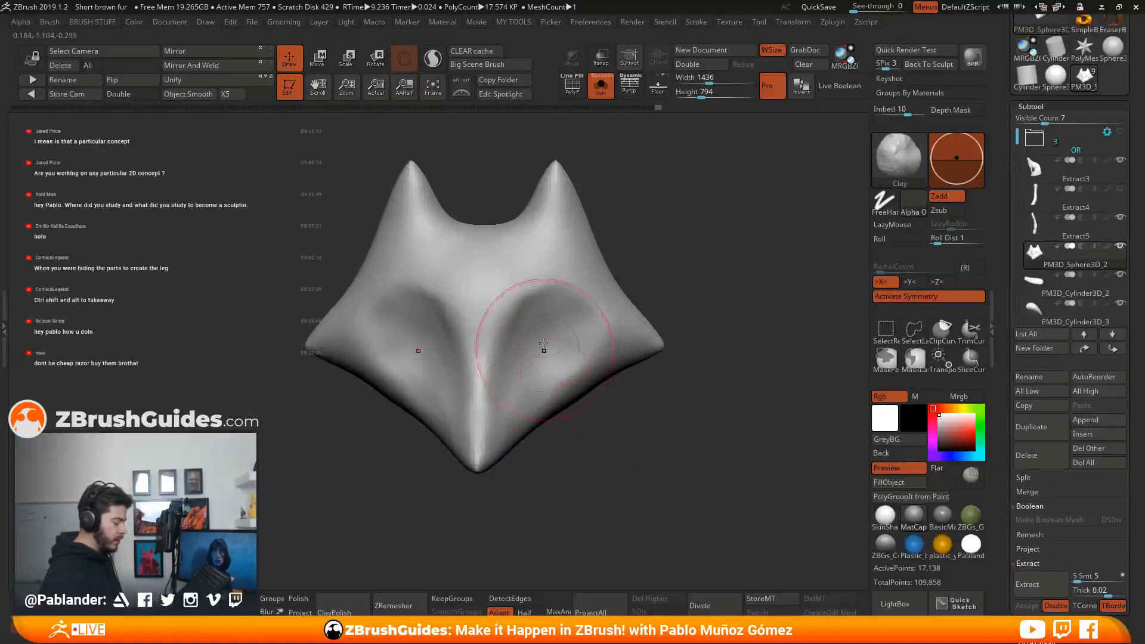
{"action": "mouse_move", "coordinate": [542, 350]}
{"action": "left_mouse_down", "text": "alt"}
{"action": "mouse_move", "coordinate": [533, 306]}
{"action": "mouse_move", "coordinate": [524, 360]}
{"action": "left_mouse_up", "text": "alt"}
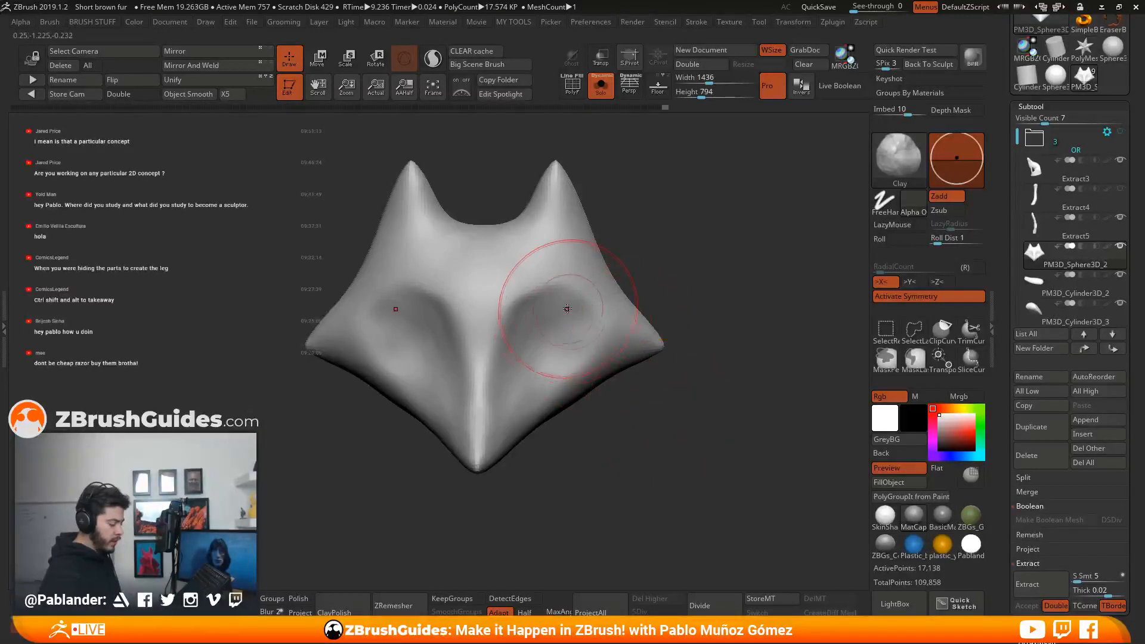
{"action": "left_click_drag", "start_coordinate": [549, 313], "coordinate": [560, 292], "text": "shift"}
{"action": "mouse_move", "coordinate": [560, 291]}
{"action": "left_mouse_down", "text": "shift"}
{"action": "mouse_move", "coordinate": [581, 317]}
{"action": "mouse_move", "coordinate": [564, 346]}
{"action": "left_mouse_up", "text": "shift"}
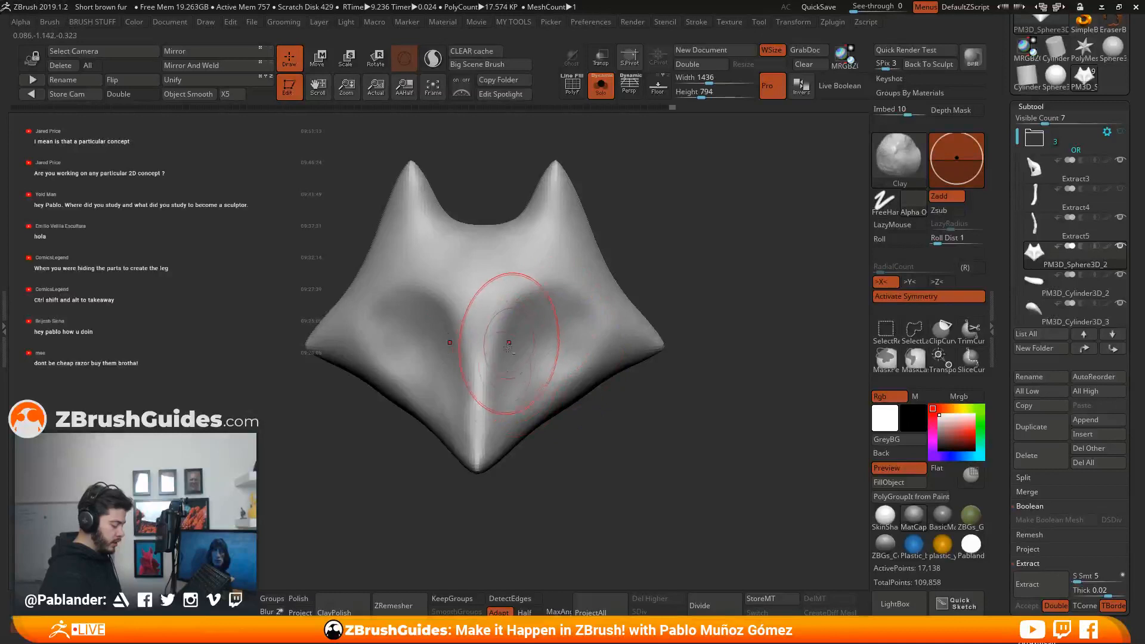
{"action": "left_click_drag", "start_coordinate": [617, 414], "coordinate": [640, 413]}
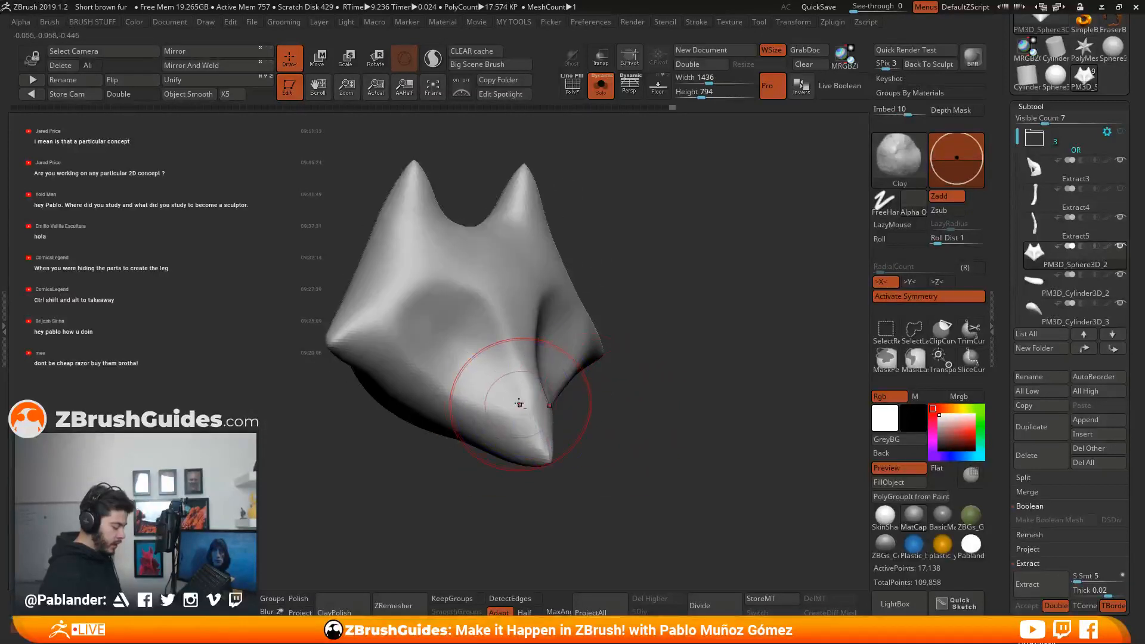
Reshape the nose bridge and muzzle profile from the side with the Move brush.
{"action": "mouse_move", "coordinate": [519, 402]}
{"action": "left_mouse_down"}
{"action": "mouse_move", "coordinate": [511, 394]}
{"action": "mouse_move", "coordinate": [520, 405]}
{"action": "mouse_move", "coordinate": [667, 304]}
{"action": "mouse_move", "coordinate": [663, 271]}
{"action": "mouse_move", "coordinate": [647, 257]}
{"action": "mouse_move", "coordinate": [651, 311]}
{"action": "left_mouse_up"}
{"action": "key", "text": "b"}
{"action": "key", "text": "m"}
{"action": "key", "text": "v"}
{"action": "key", "text": "space"}
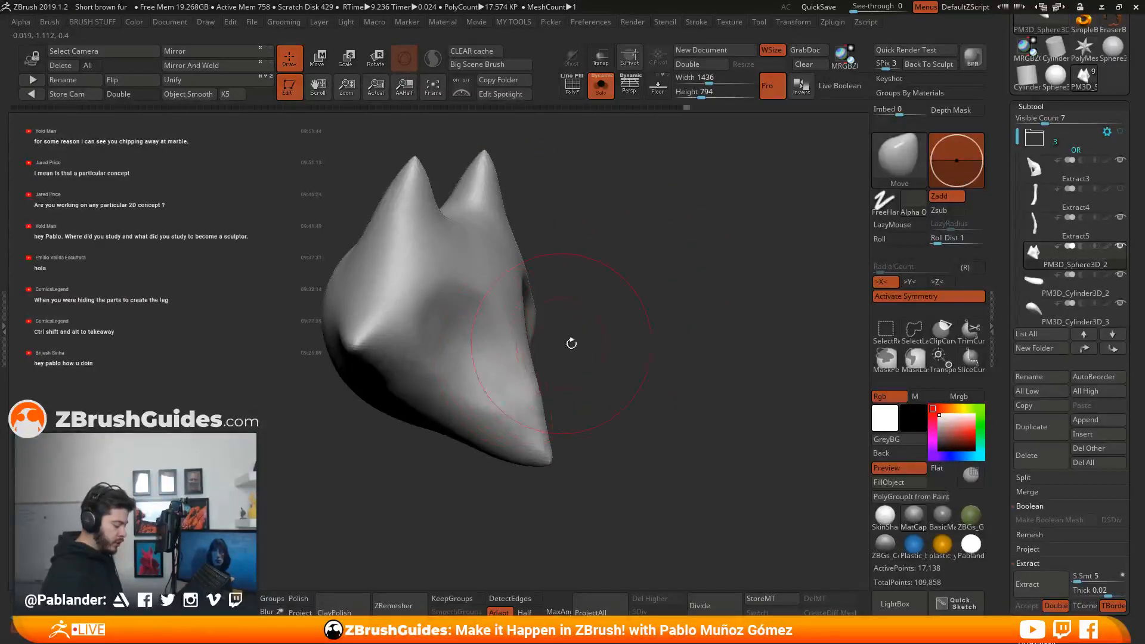
{"action": "left_click_drag", "start_coordinate": [570, 342], "coordinate": [611, 355]}
{"action": "mouse_move", "coordinate": [544, 407]}
{"action": "left_mouse_down"}
{"action": "mouse_move", "coordinate": [539, 460]}
{"action": "mouse_move", "coordinate": [512, 480]}
{"action": "mouse_move", "coordinate": [576, 400]}
{"action": "left_mouse_up"}
{"action": "mouse_move", "coordinate": [664, 397]}
{"action": "left_mouse_down"}
{"action": "mouse_move", "coordinate": [584, 373]}
{"action": "mouse_move", "coordinate": [595, 370]}
{"action": "left_mouse_up"}
{"action": "key", "text": "space"}
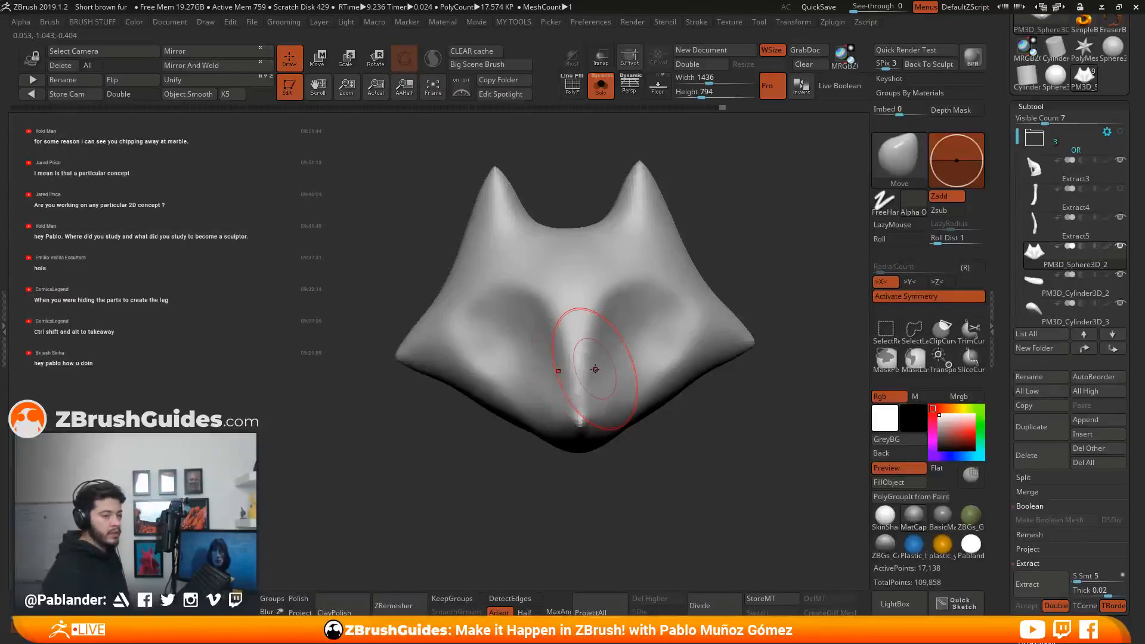
Adjust the brow line and the upper edges of the eye sockets with the Move brush, checking the head from several angles.
{"action": "mouse_move", "coordinate": [595, 331]}
{"action": "left_mouse_down"}
{"action": "mouse_move", "coordinate": [619, 291]}
{"action": "mouse_move", "coordinate": [626, 297]}
{"action": "left_mouse_up"}
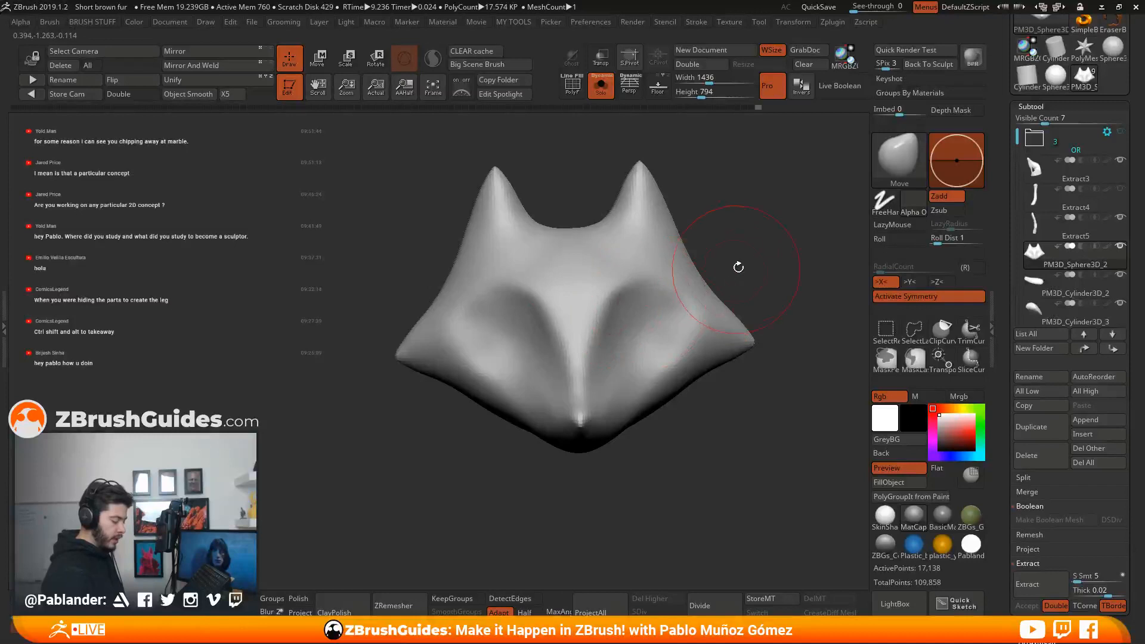
{"action": "left_click_drag", "start_coordinate": [739, 266], "coordinate": [754, 322]}
{"action": "left_click_drag", "start_coordinate": [633, 286], "coordinate": [625, 295]}
{"action": "left_click_drag", "start_coordinate": [646, 279], "coordinate": [682, 288]}
{"action": "mouse_move", "coordinate": [697, 366]}
{"action": "left_mouse_down"}
{"action": "mouse_move", "coordinate": [685, 327]}
{"action": "mouse_move", "coordinate": [641, 323]}
{"action": "mouse_move", "coordinate": [691, 380]}
{"action": "mouse_move", "coordinate": [597, 349]}
{"action": "left_mouse_up"}
{"action": "key", "text": "space"}
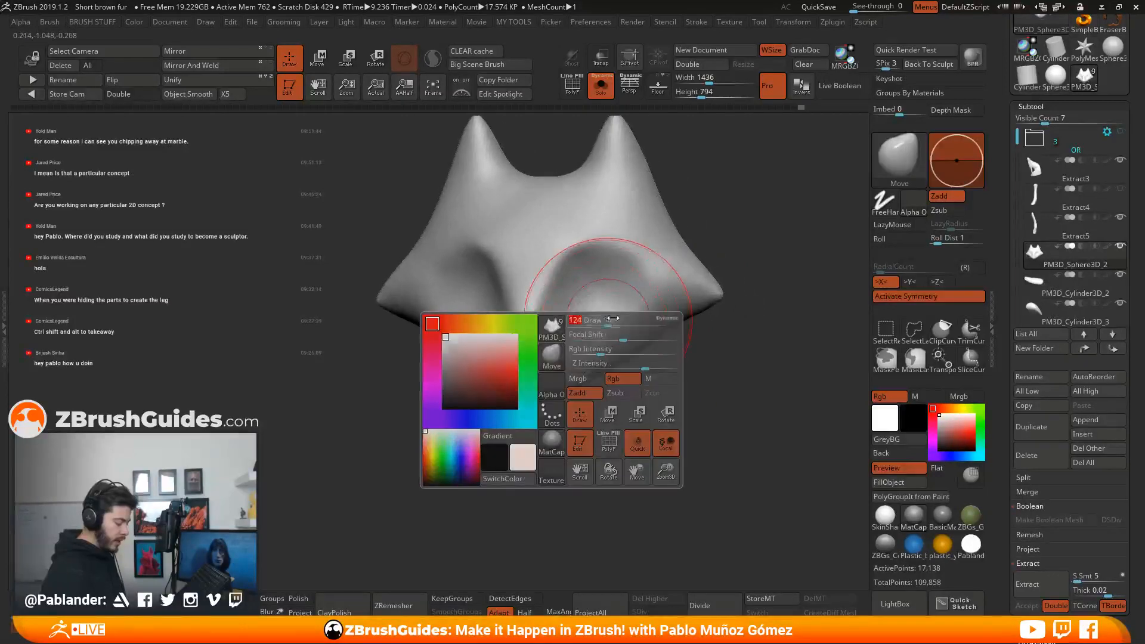
{"action": "left_click_drag", "start_coordinate": [686, 203], "coordinate": [632, 285]}
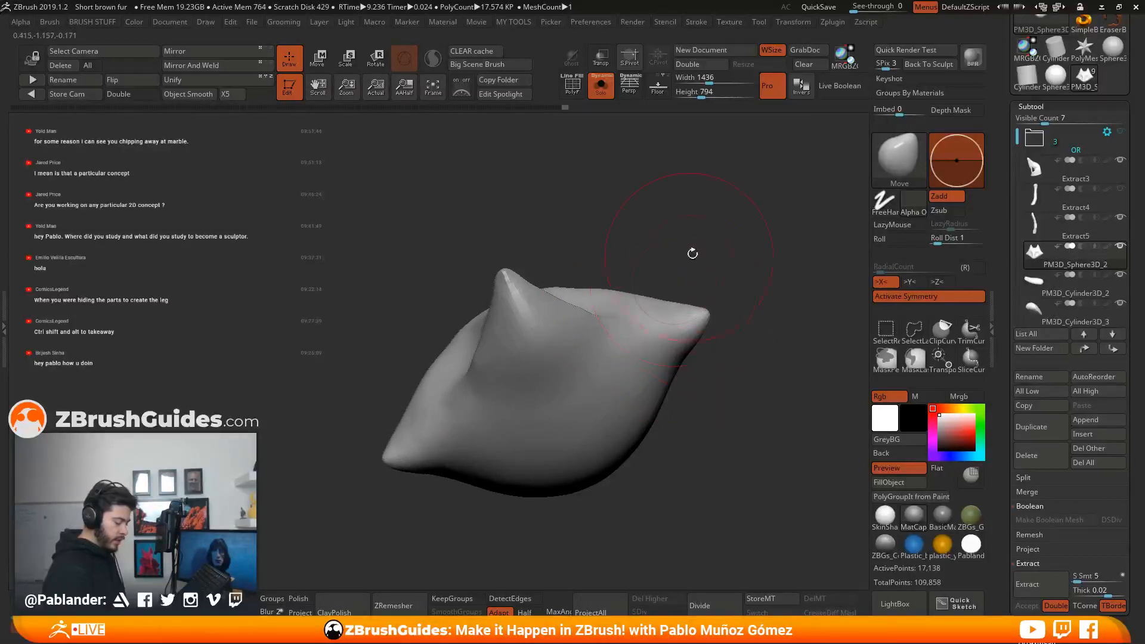
{"action": "left_click_drag", "start_coordinate": [692, 253], "coordinate": [716, 346]}
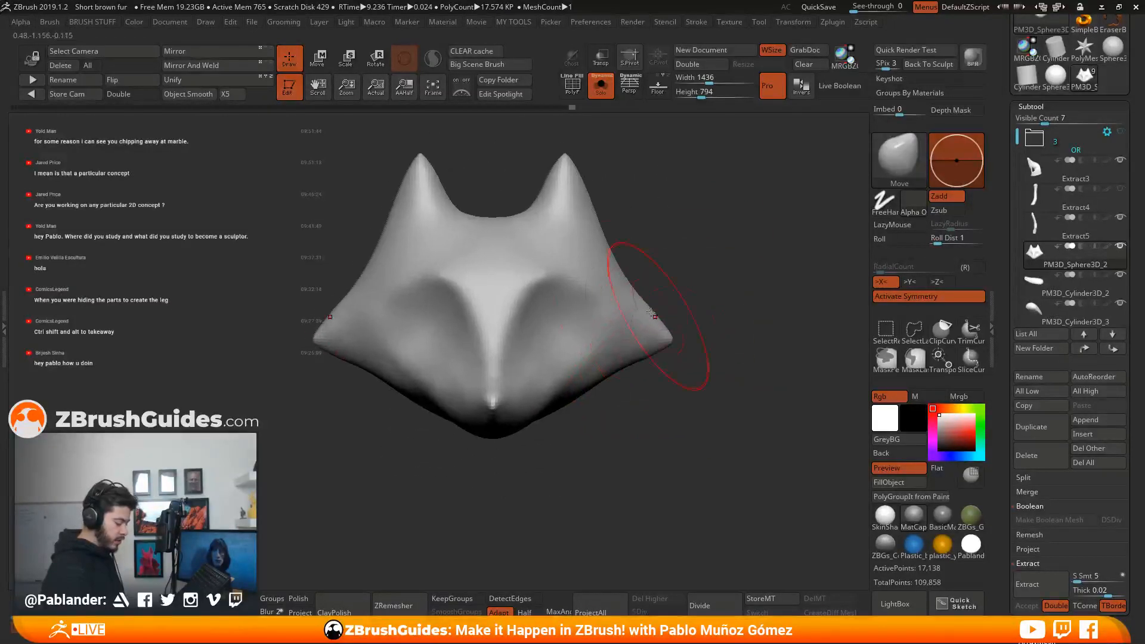
Move both ears inwards, reshape their tips and bases with the Move brush, and smooth the outer ear surfaces.
{"action": "left_click_drag", "start_coordinate": [628, 187], "coordinate": [664, 242], "text": "alt"}
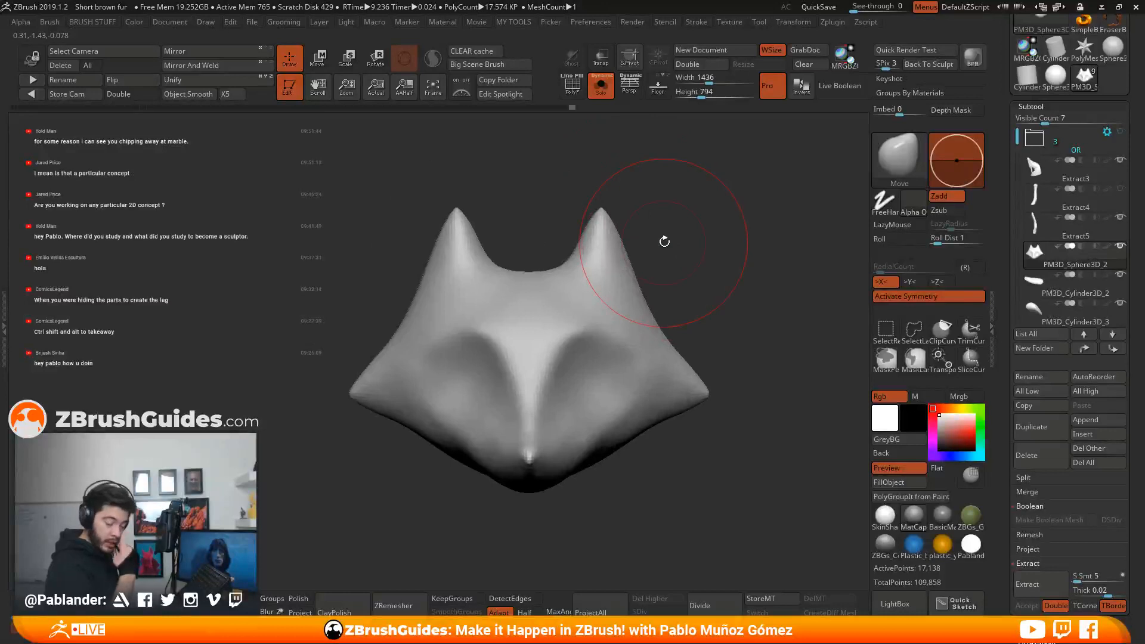
{"action": "left_click_drag", "start_coordinate": [605, 213], "coordinate": [585, 222]}
{"action": "mouse_move", "coordinate": [600, 253]}
{"action": "left_mouse_down"}
{"action": "mouse_move", "coordinate": [590, 227]}
{"action": "mouse_move", "coordinate": [577, 244]}
{"action": "left_mouse_up"}
{"action": "left_click_drag", "start_coordinate": [646, 238], "coordinate": [702, 244]}
{"action": "left_click_drag", "start_coordinate": [406, 241], "coordinate": [662, 258]}
{"action": "left_click_drag", "start_coordinate": [558, 265], "coordinate": [572, 266]}
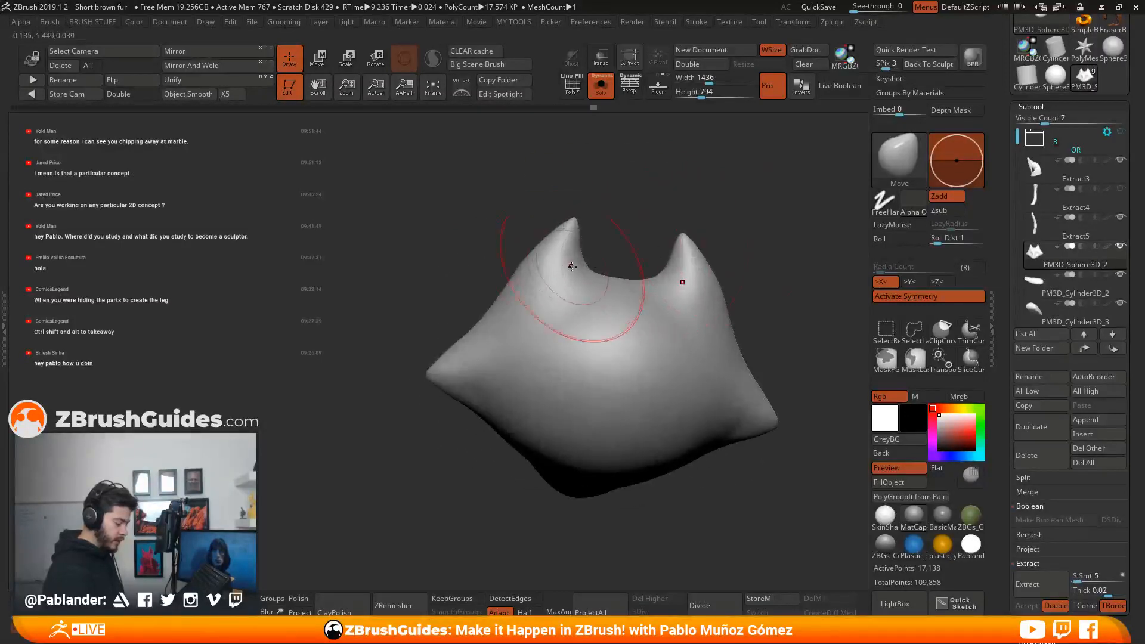
{"action": "mouse_move", "coordinate": [596, 231]}
{"action": "left_mouse_down"}
{"action": "mouse_move", "coordinate": [685, 245]}
{"action": "mouse_move", "coordinate": [652, 251]}
{"action": "left_mouse_up"}
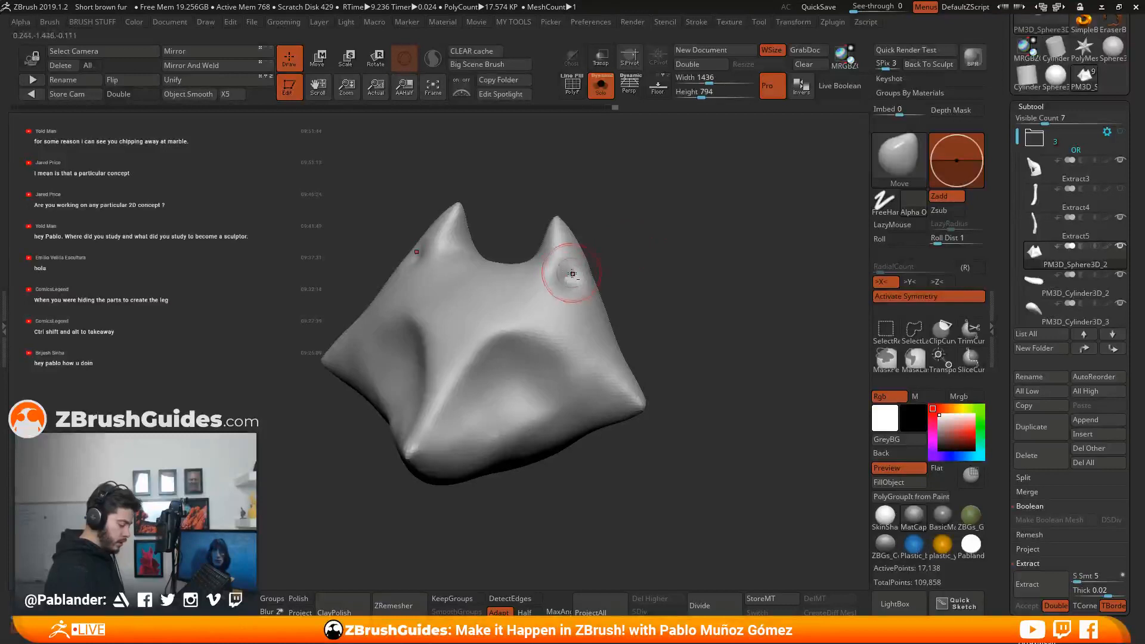
{"action": "key", "text": "shift"}
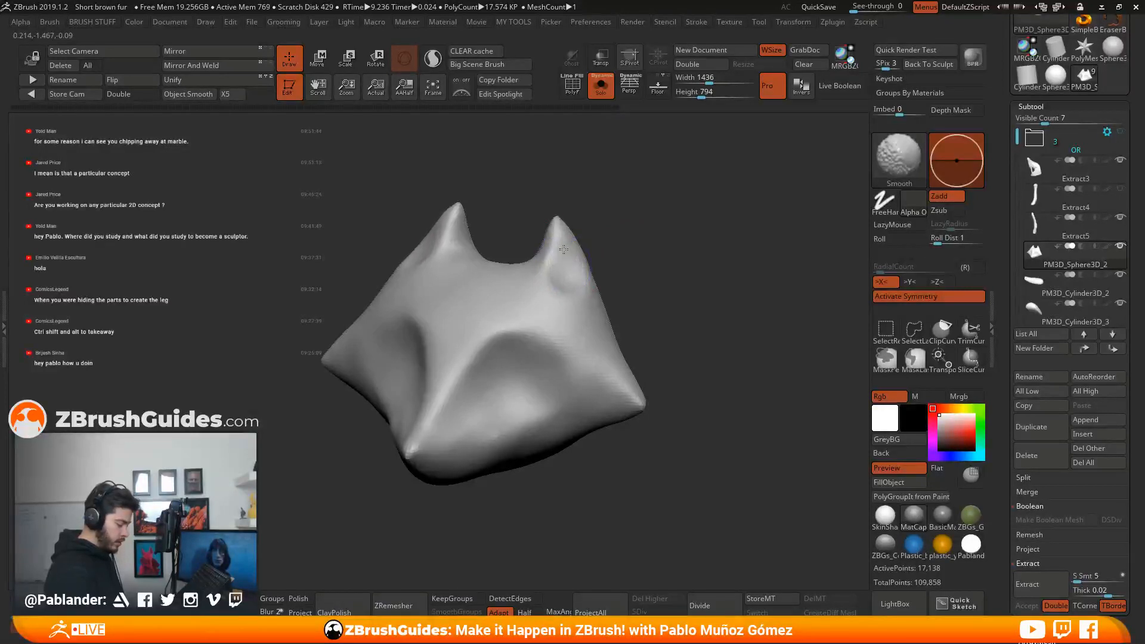
{"action": "mouse_move", "coordinate": [563, 250]}
{"action": "left_mouse_down", "text": "shift"}
{"action": "mouse_move", "coordinate": [559, 228]}
{"action": "mouse_move", "coordinate": [662, 246]}
{"action": "mouse_move", "coordinate": [582, 292]}
{"action": "mouse_move", "coordinate": [654, 281]}
{"action": "mouse_move", "coordinate": [665, 311]}
{"action": "left_mouse_up", "text": "shift"}
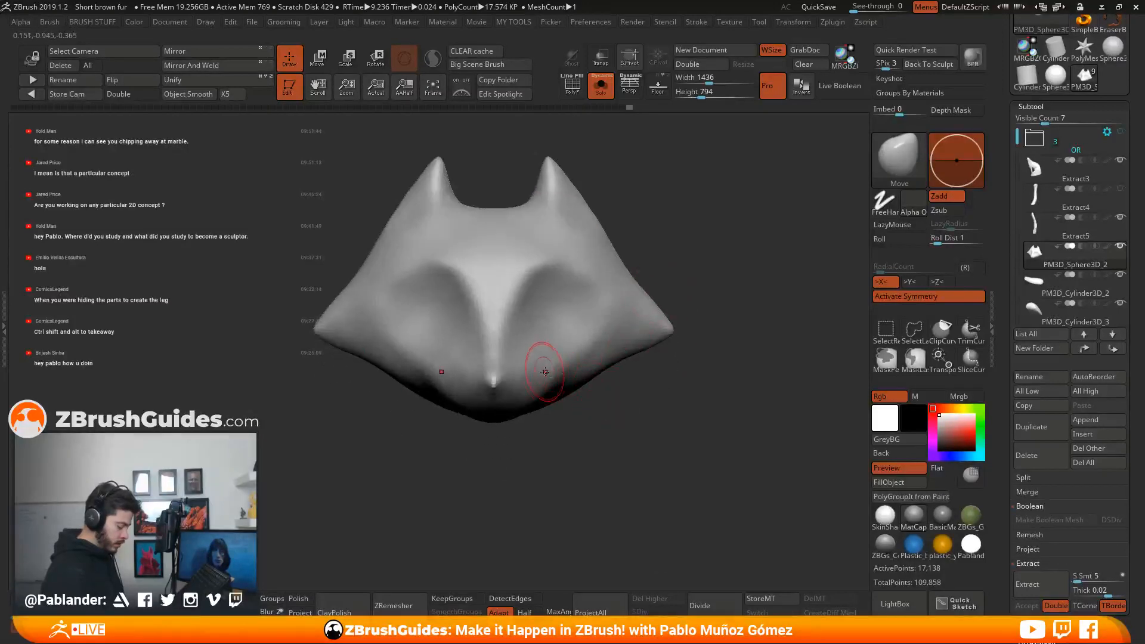
Build up the sides of the muzzle below the nose with the Clay brush, and smooth its transition into the cheeks.
{"action": "right_click_drag", "start_coordinate": [654, 339], "coordinate": [659, 290]}
{"action": "key", "text": "space"}
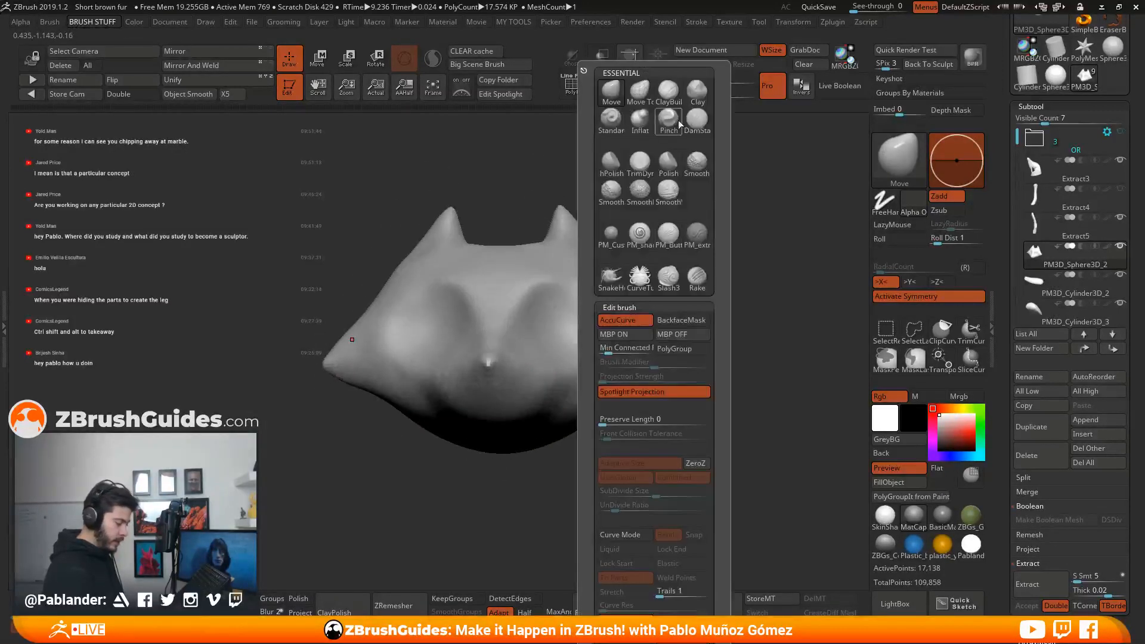
{"action": "left_click", "coordinate": [697, 93]}
{"action": "key", "text": "space"}
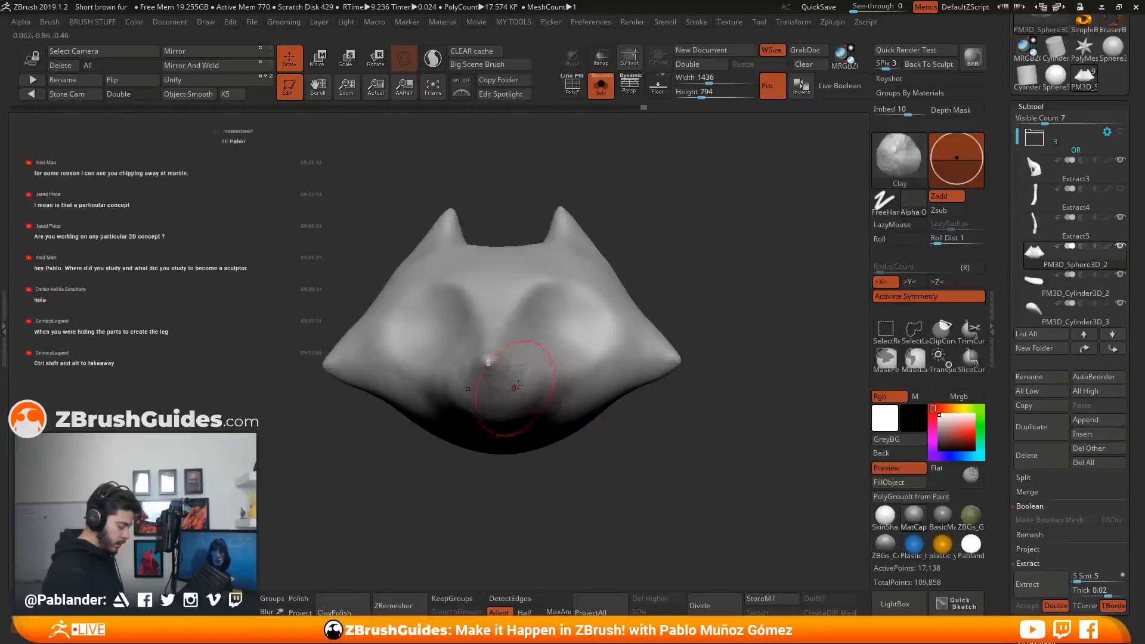
{"action": "right_click_drag", "start_coordinate": [564, 399], "coordinate": [597, 404]}
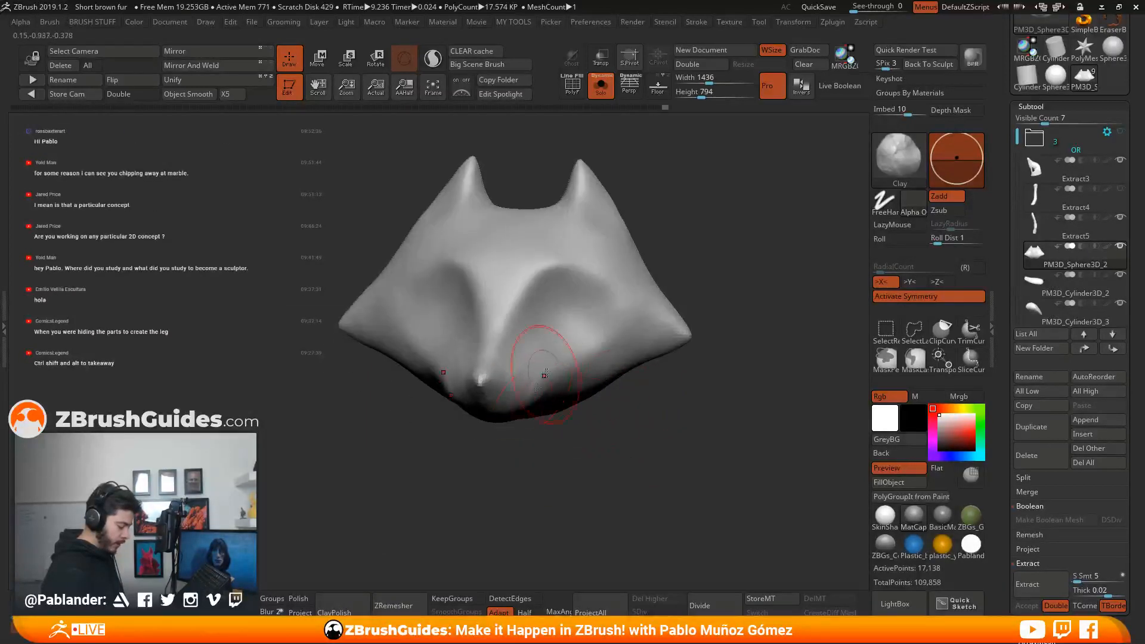
{"action": "right_click_drag", "start_coordinate": [545, 374], "coordinate": [583, 401]}
{"action": "key", "text": "shift"}
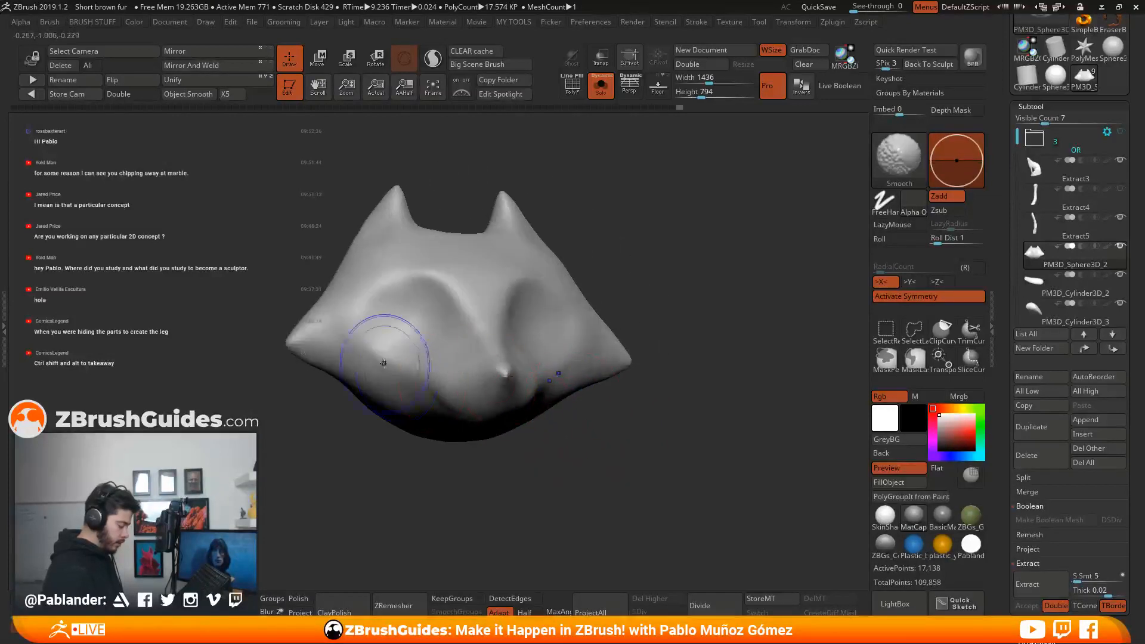
{"action": "left_click_drag", "start_coordinate": [384, 362], "coordinate": [442, 383], "text": "shift"}
{"action": "mouse_move", "coordinate": [644, 304]}
{"action": "right_mouse_down"}
{"action": "mouse_move", "coordinate": [662, 327]}
{"action": "mouse_move", "coordinate": [601, 340]}
{"action": "right_mouse_up"}
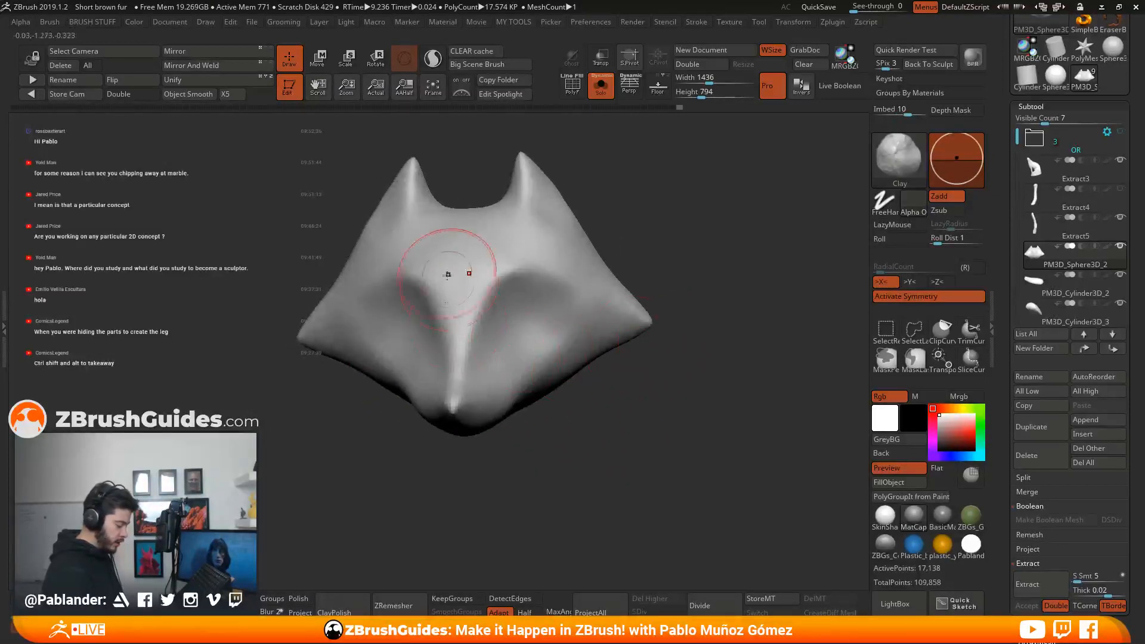
Add Clay strokes between the brows and on the area below the eyes, and undo the last strokes.
{"action": "mouse_move", "coordinate": [447, 274]}
{"action": "left_mouse_down"}
{"action": "mouse_move", "coordinate": [475, 293]}
{"action": "mouse_move", "coordinate": [461, 292]}
{"action": "left_mouse_up"}
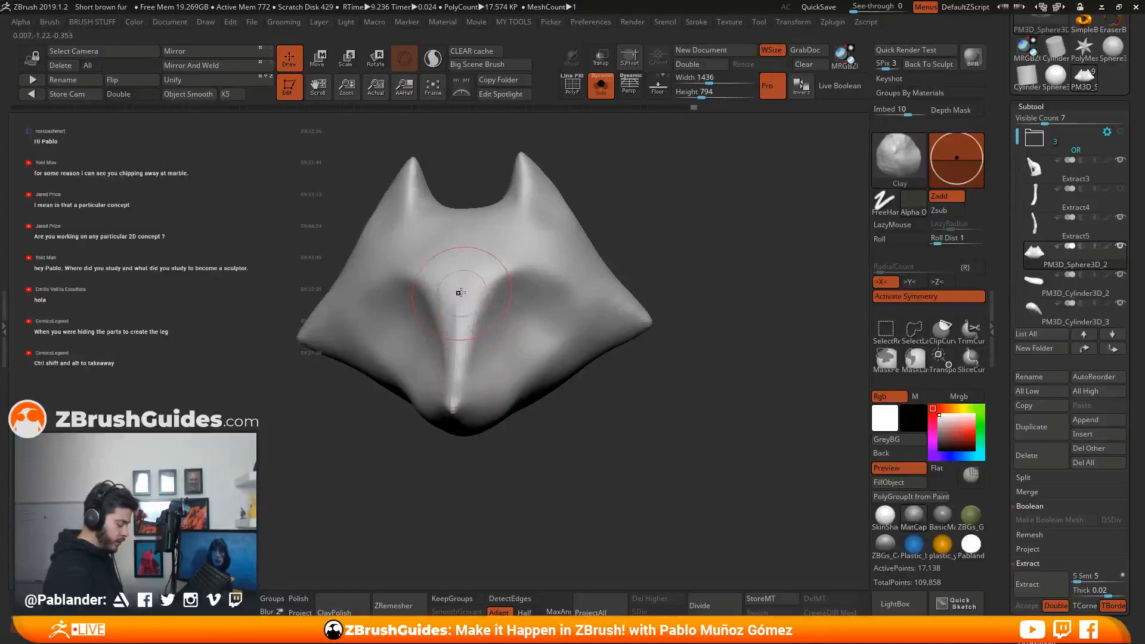
{"action": "mouse_move", "coordinate": [550, 332]}
{"action": "right_mouse_down"}
{"action": "mouse_move", "coordinate": [564, 337]}
{"action": "mouse_move", "coordinate": [557, 344]}
{"action": "right_mouse_up"}
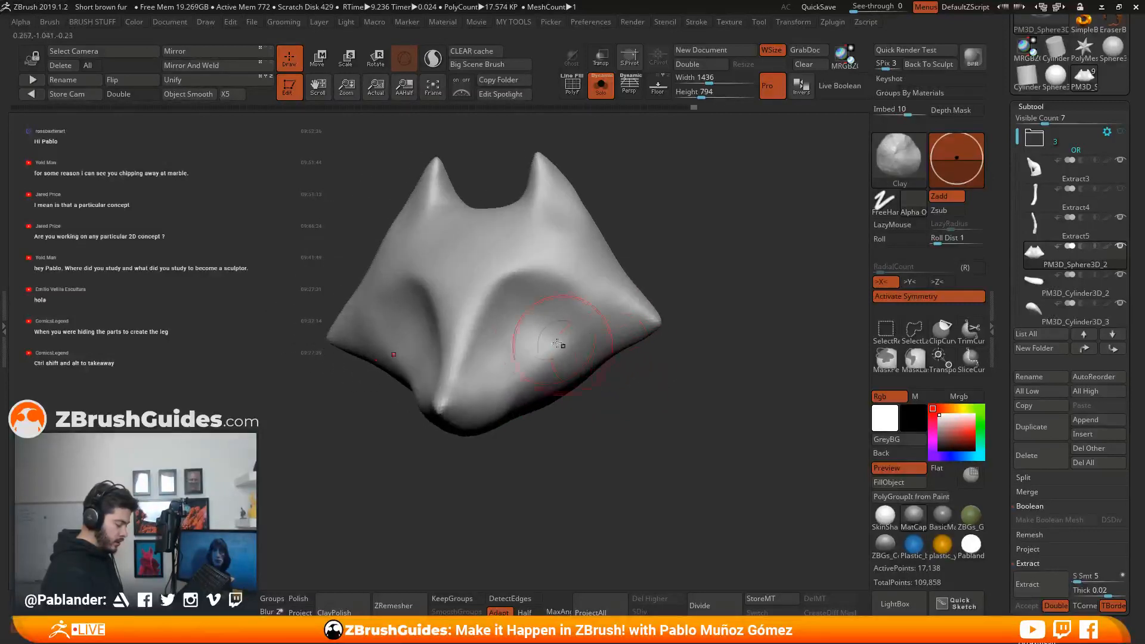
{"action": "mouse_move", "coordinate": [556, 344]}
{"action": "left_mouse_down"}
{"action": "mouse_move", "coordinate": [531, 334]}
{"action": "mouse_move", "coordinate": [537, 310]}
{"action": "mouse_move", "coordinate": [528, 320]}
{"action": "mouse_move", "coordinate": [520, 310]}
{"action": "left_mouse_up"}
{"action": "mouse_move", "coordinate": [589, 400]}
{"action": "left_mouse_down"}
{"action": "mouse_move", "coordinate": [620, 437]}
{"action": "mouse_move", "coordinate": [628, 402]}
{"action": "mouse_move", "coordinate": [690, 411]}
{"action": "mouse_move", "coordinate": [675, 363]}
{"action": "left_mouse_up"}
{"action": "key", "text": "ctrl+z"}
{"action": "key", "text": "ctrl+z"}
{"action": "key", "text": "ctrl+z"}
Reshape the pointed cheek tips with the Move brush and smooth their ends.
{"action": "key", "text": "b"}
{"action": "key", "text": "m"}
{"action": "key", "text": "v"}
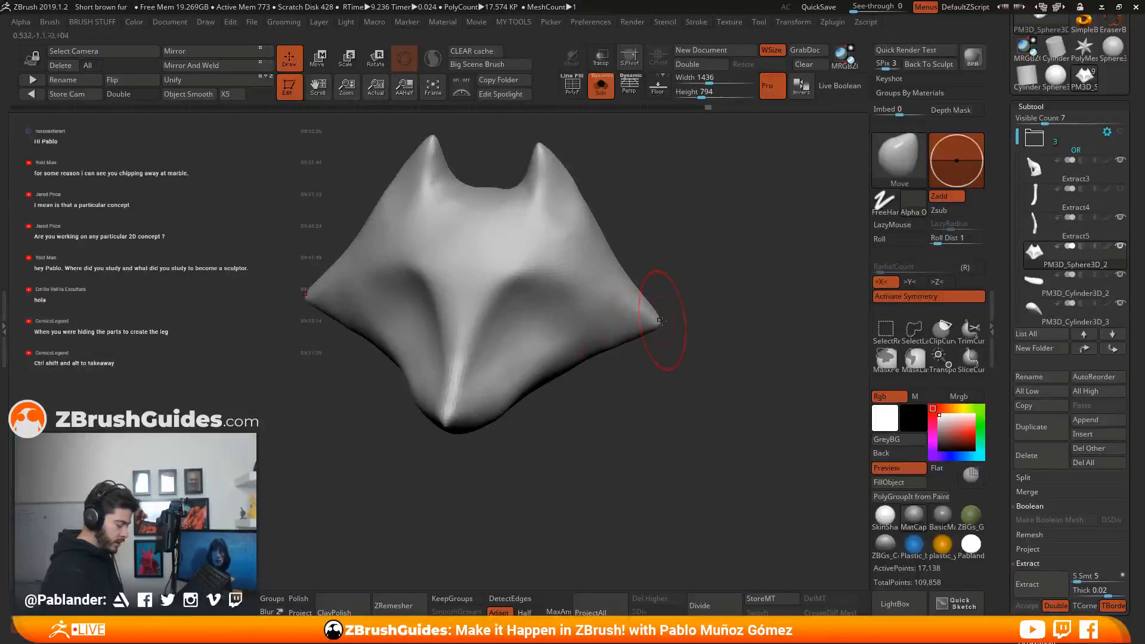
{"action": "left_click_drag", "start_coordinate": [660, 321], "coordinate": [665, 314]}
{"action": "mouse_move", "coordinate": [672, 331]}
{"action": "left_mouse_down"}
{"action": "mouse_move", "coordinate": [652, 316]}
{"action": "mouse_move", "coordinate": [684, 321]}
{"action": "left_mouse_up"}
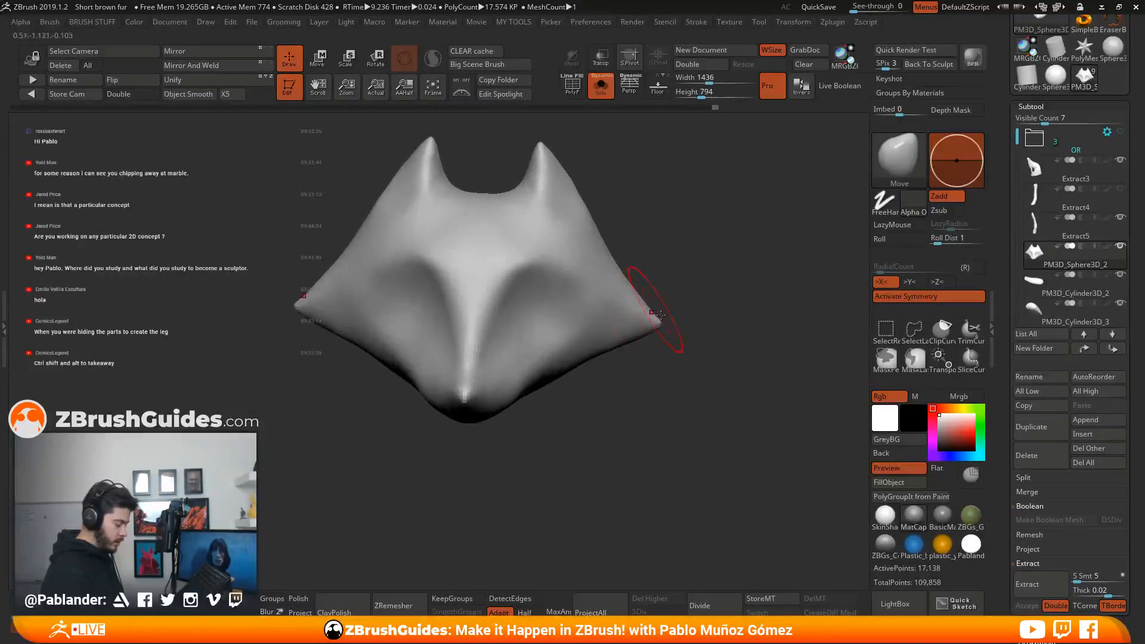
{"action": "key", "text": "space"}
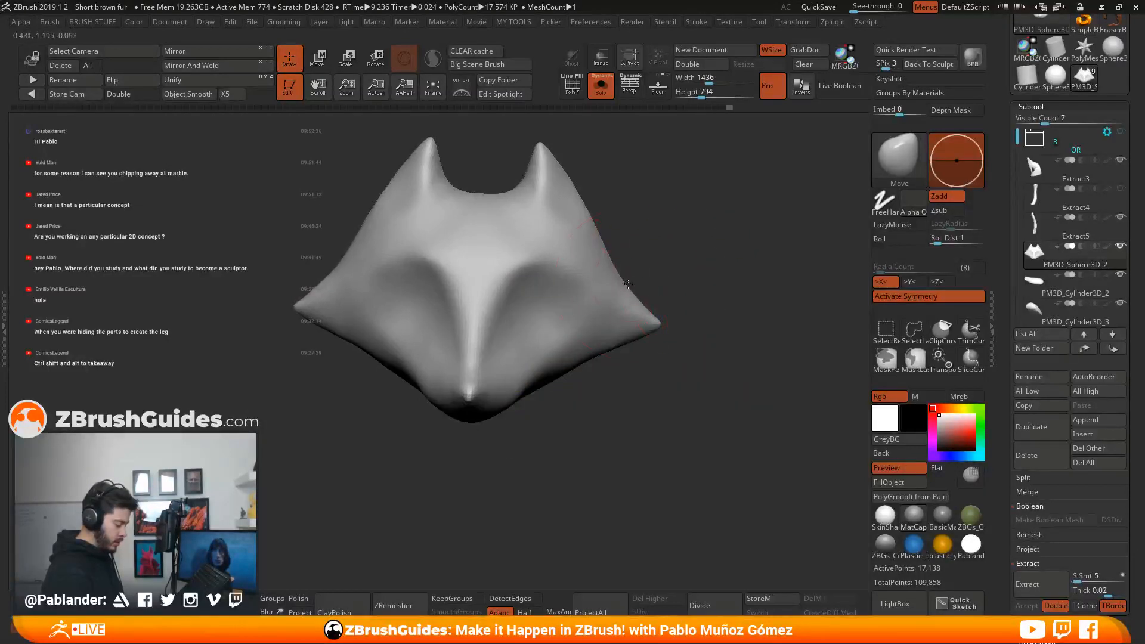
{"action": "key", "text": "shift"}
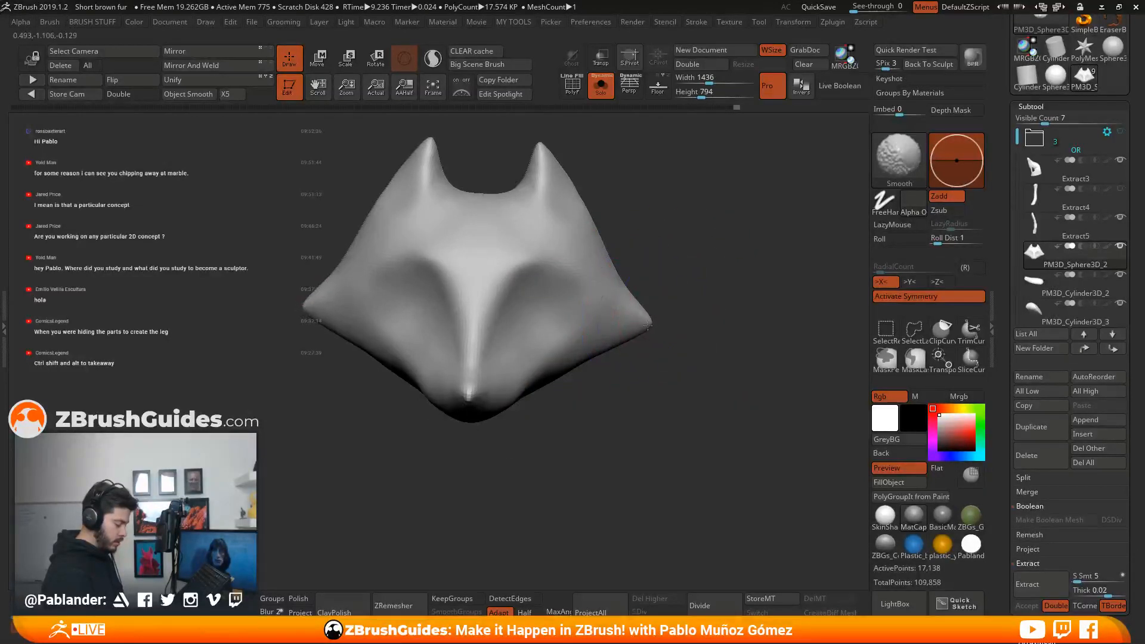
{"action": "mouse_move", "coordinate": [659, 316]}
{"action": "left_mouse_down"}
{"action": "mouse_move", "coordinate": [672, 370]}
{"action": "mouse_move", "coordinate": [678, 347]}
{"action": "left_mouse_up"}
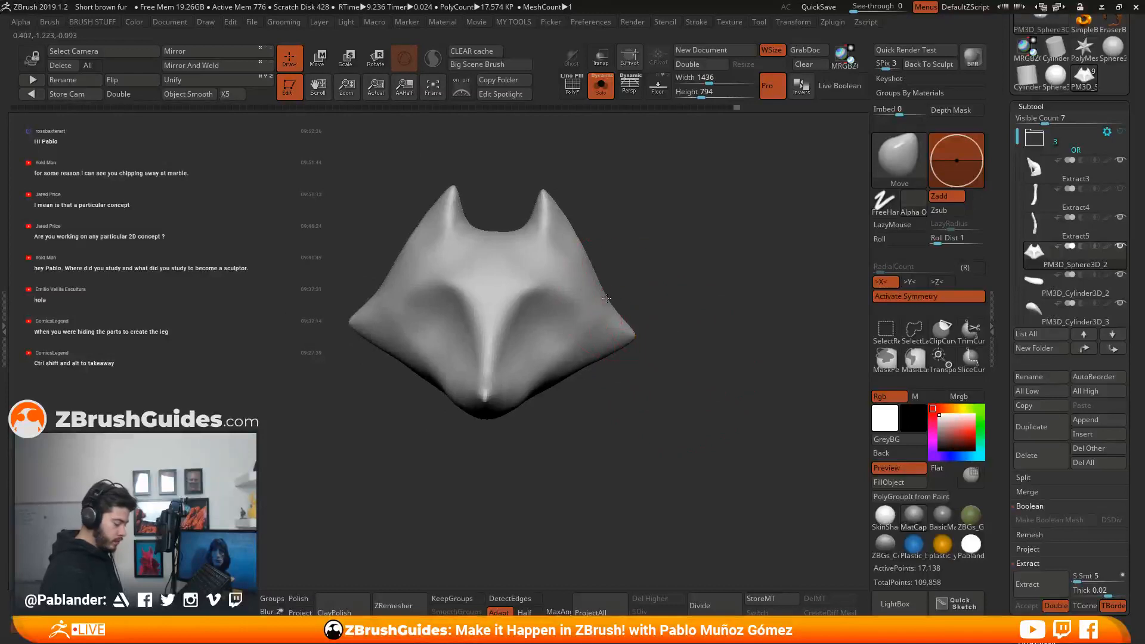
Adjust the sides and back of the head with a resized Move brush.
{"action": "key", "text": "space"}
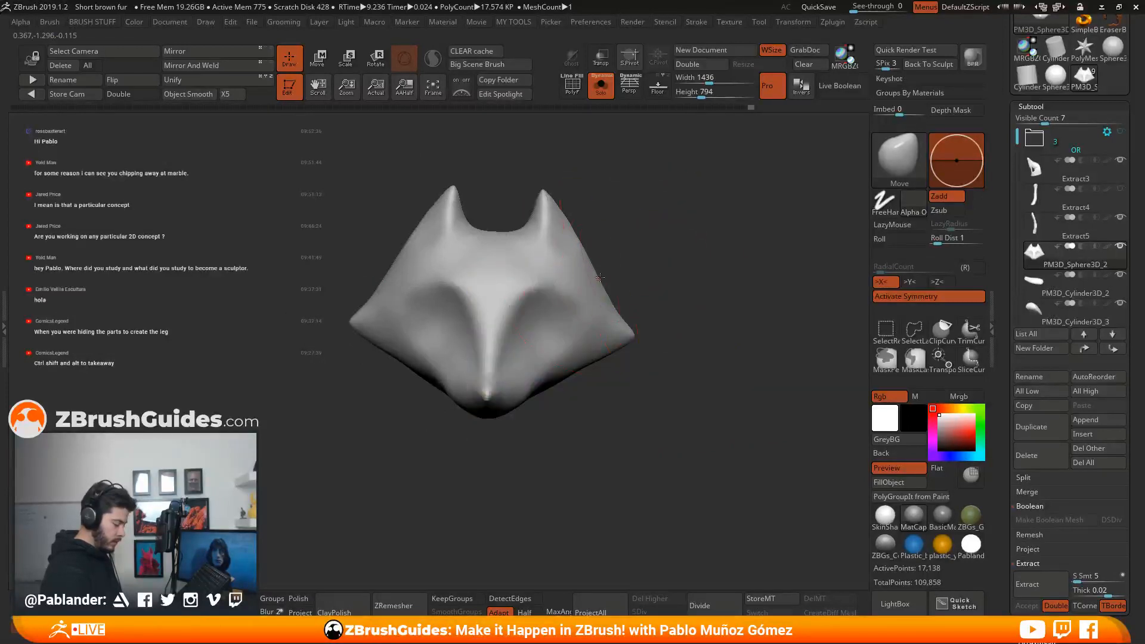
{"action": "mouse_move", "coordinate": [613, 304]}
{"action": "left_mouse_down"}
{"action": "mouse_move", "coordinate": [624, 370]}
{"action": "mouse_move", "coordinate": [560, 357]}
{"action": "mouse_move", "coordinate": [566, 397]}
{"action": "left_mouse_up"}
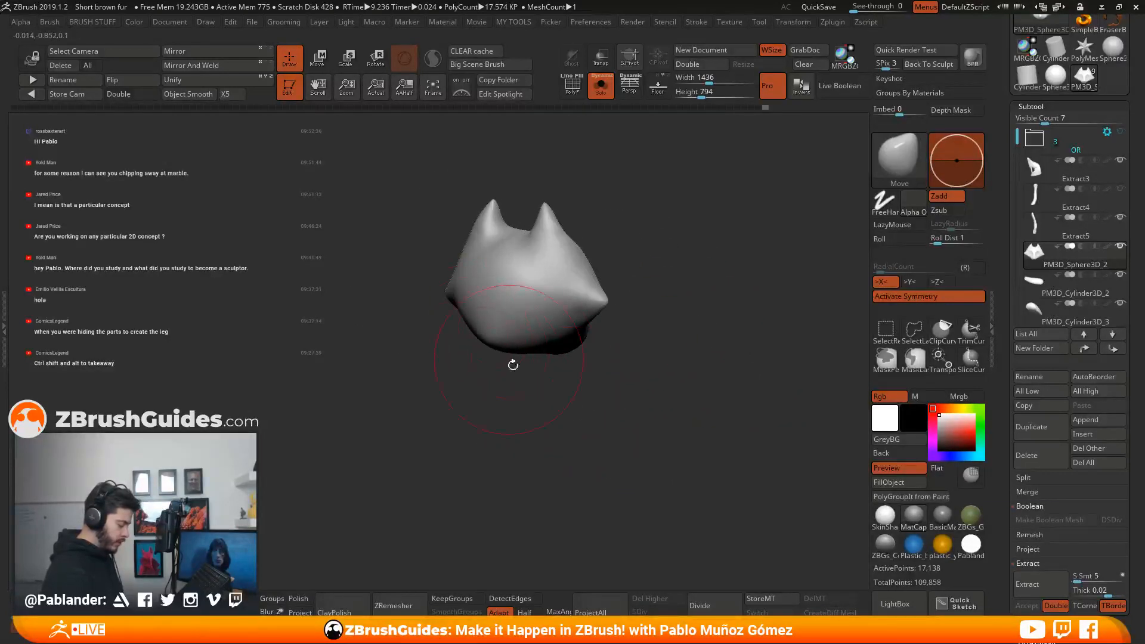
{"action": "left_click_drag", "start_coordinate": [511, 360], "coordinate": [525, 382], "text": "shift"}
{"action": "mouse_move", "coordinate": [529, 292]}
{"action": "left_mouse_down"}
{"action": "mouse_move", "coordinate": [509, 281]}
{"action": "mouse_move", "coordinate": [507, 291]}
{"action": "left_mouse_up"}
Adjust the ear tips and pull in the lower cheek contour beside the muzzle with the Move brush.
{"action": "mouse_move", "coordinate": [477, 228]}
{"action": "left_mouse_down", "text": "shift"}
{"action": "mouse_move", "coordinate": [621, 258]}
{"action": "mouse_move", "coordinate": [702, 300]}
{"action": "left_mouse_up", "text": "shift"}
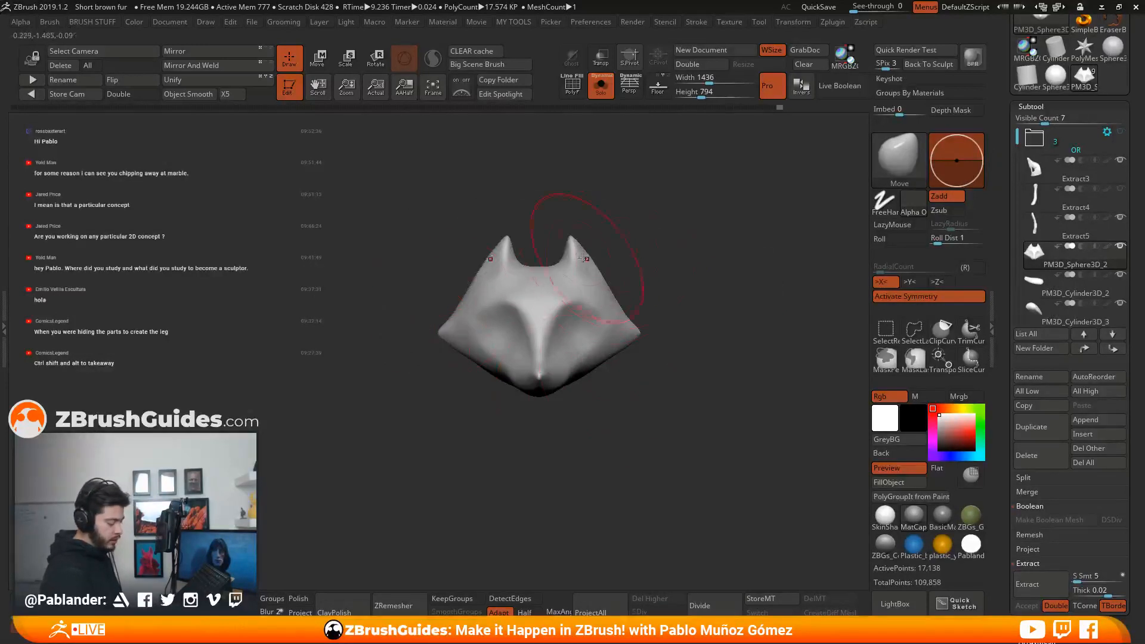
{"action": "left_click_drag", "start_coordinate": [569, 233], "coordinate": [567, 232]}
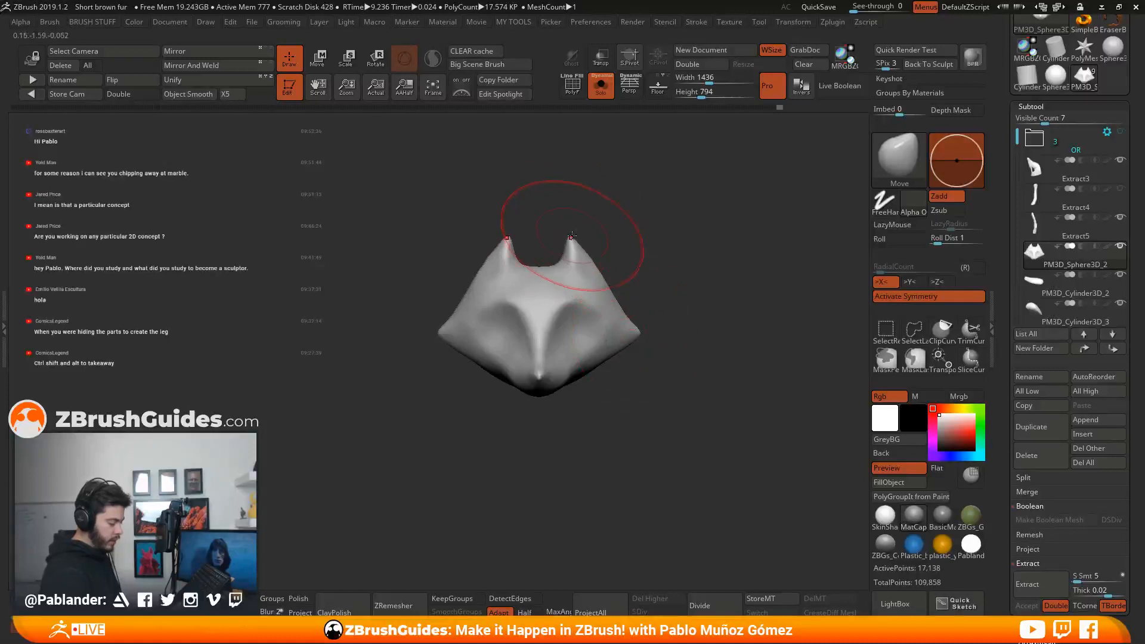
{"action": "left_click_drag", "start_coordinate": [595, 232], "coordinate": [636, 263], "text": "alt"}
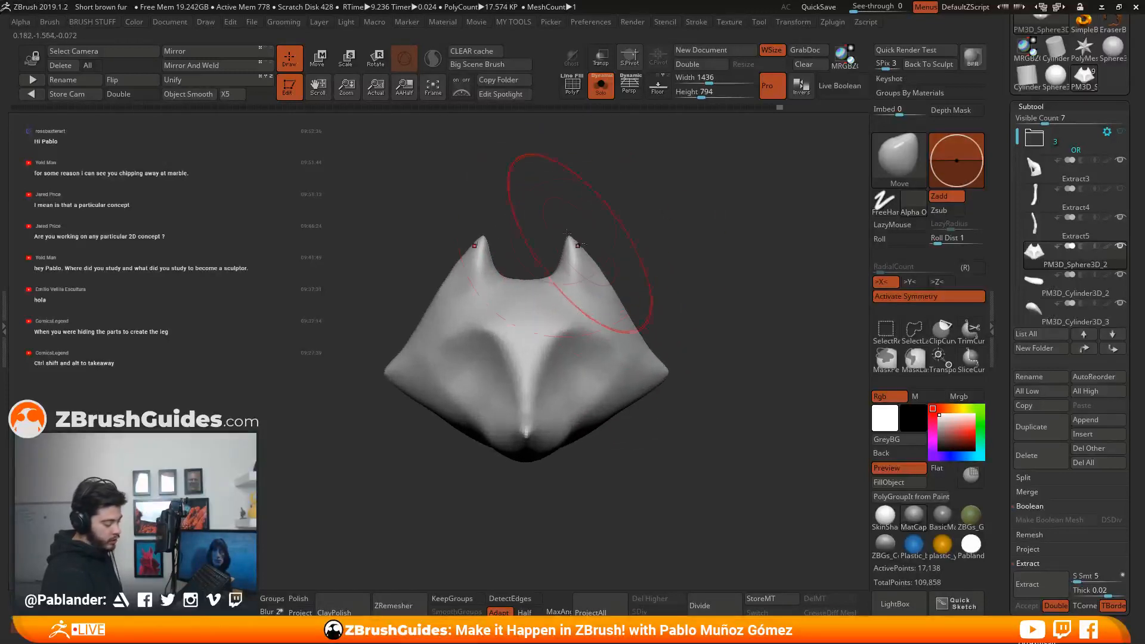
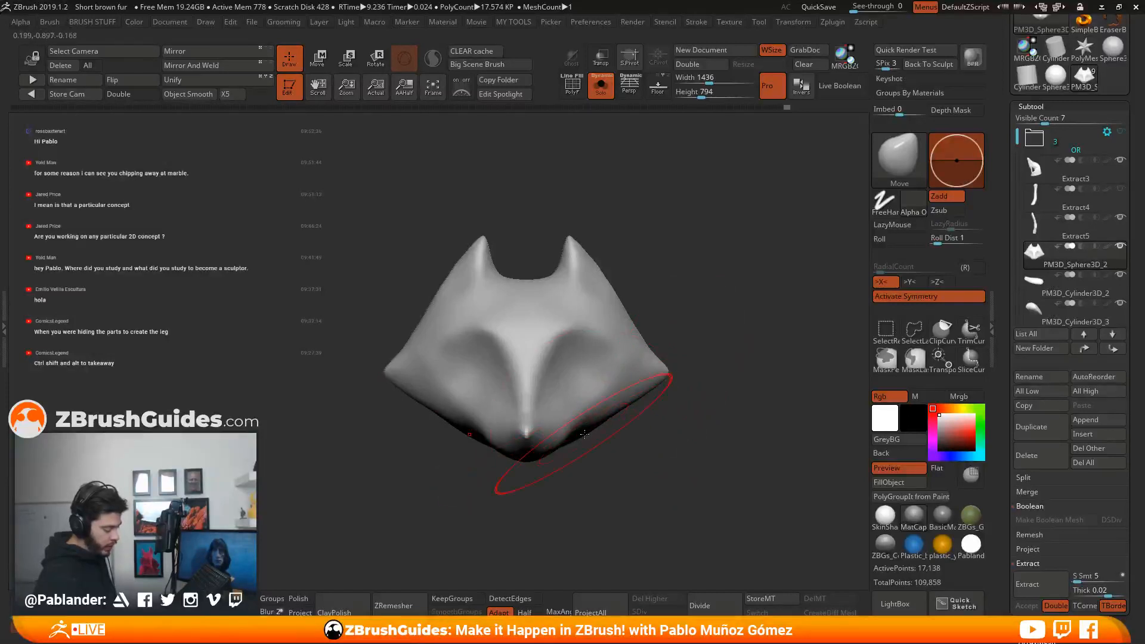
{"action": "mouse_move", "coordinate": [598, 434]}
{"action": "right_mouse_down"}
{"action": "mouse_move", "coordinate": [563, 445]}
{"action": "mouse_move", "coordinate": [699, 461]}
{"action": "mouse_move", "coordinate": [698, 425]}
{"action": "mouse_move", "coordinate": [601, 404]}
{"action": "right_mouse_up"}
{"action": "mouse_move", "coordinate": [601, 404]}
{"action": "right_mouse_down"}
{"action": "mouse_move", "coordinate": [685, 417]}
{"action": "mouse_move", "coordinate": [639, 422]}
{"action": "mouse_move", "coordinate": [675, 402]}
{"action": "mouse_move", "coordinate": [672, 411]}
{"action": "right_mouse_up"}
Carve the inner edges of the eye sockets down along the bridge of the muzzle with the DamStandard brush.
{"action": "key", "text": "space"}
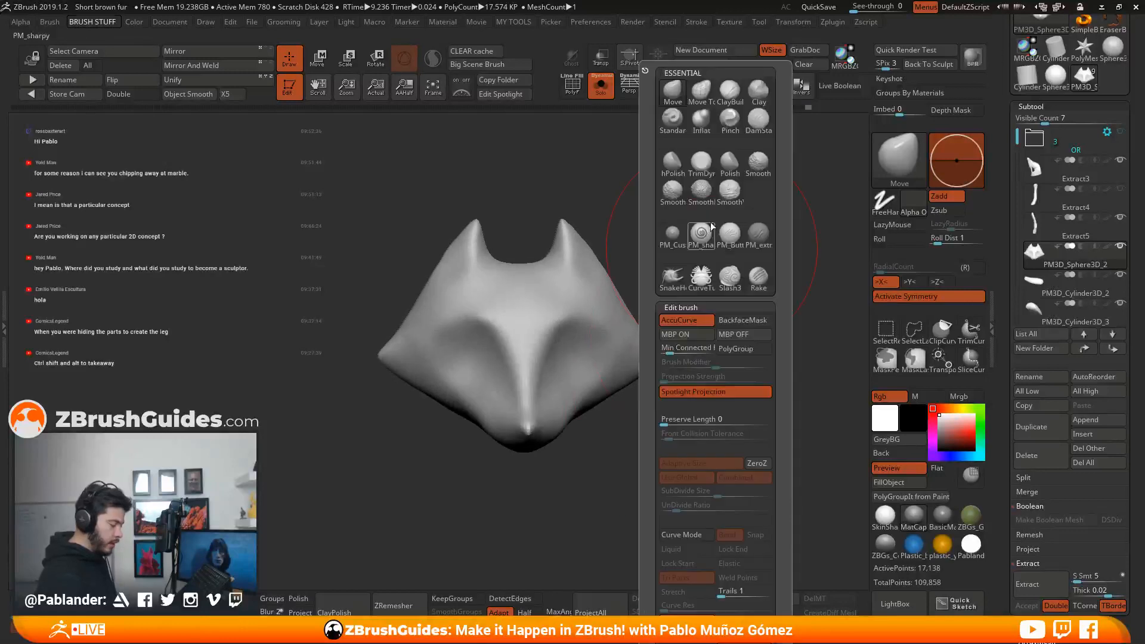
{"action": "left_click", "coordinate": [761, 124]}
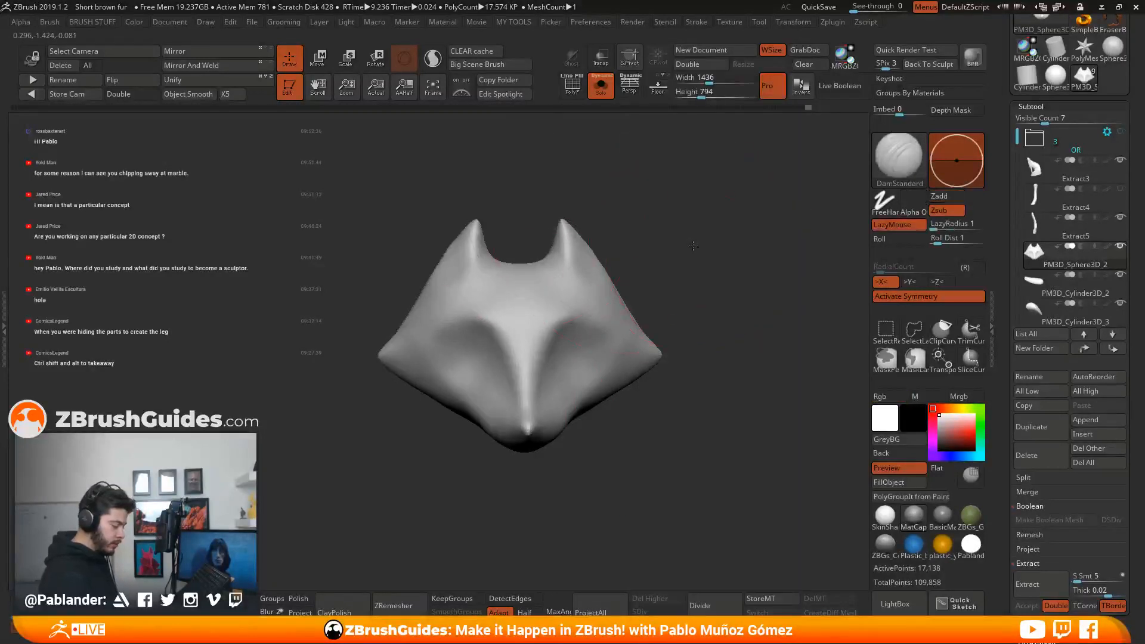
{"action": "key", "text": "space"}
{"action": "right_click_drag", "start_coordinate": [697, 239], "coordinate": [607, 324], "text": "ctrl"}
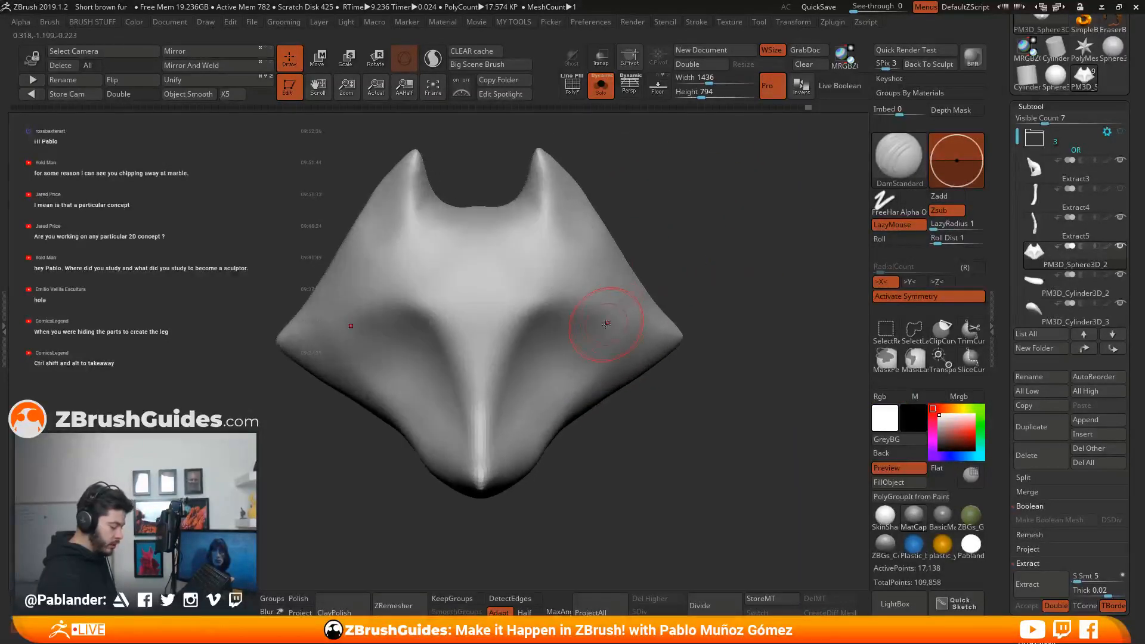
{"action": "mouse_move", "coordinate": [553, 300]}
{"action": "left_mouse_down"}
{"action": "mouse_move", "coordinate": [522, 327]}
{"action": "mouse_move", "coordinate": [495, 415]}
{"action": "left_mouse_up"}
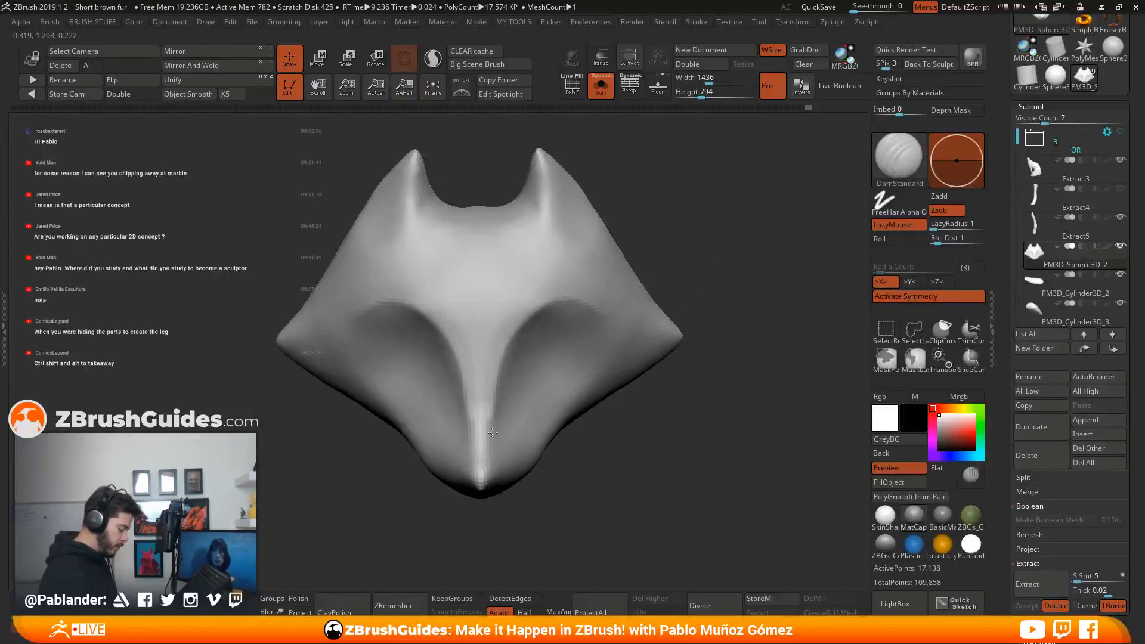
{"action": "left_click_drag", "start_coordinate": [539, 304], "coordinate": [506, 372]}
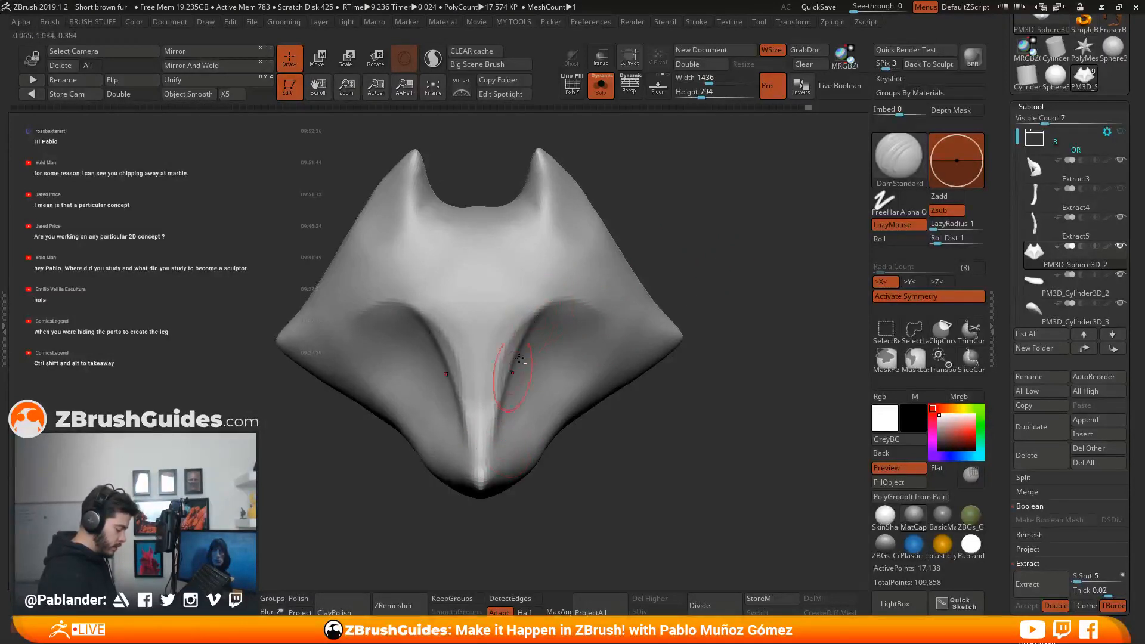
{"action": "key", "text": "shift"}
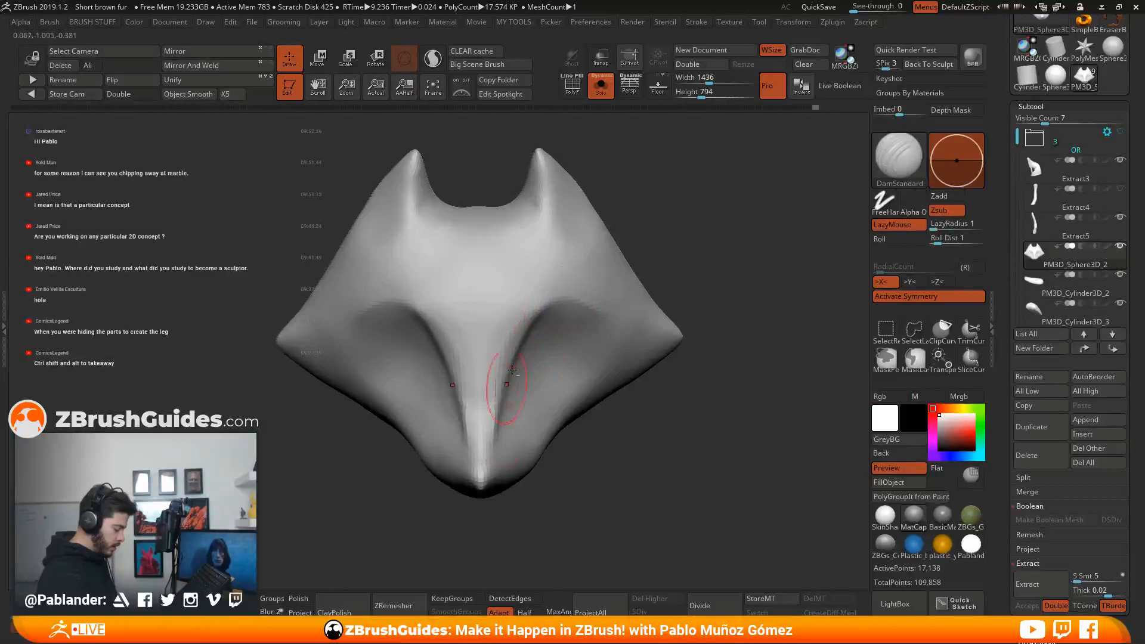
{"action": "left_click_drag", "start_coordinate": [497, 414], "coordinate": [602, 305]}
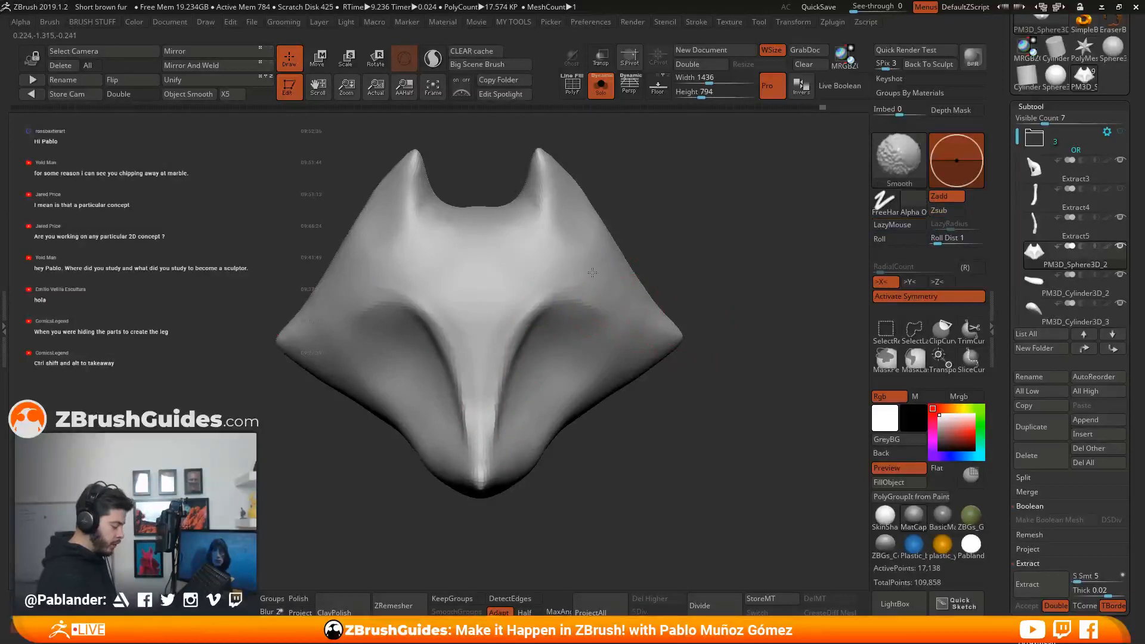
Sharpen the upper edge of the eye sockets with DamStandard strokes, and smooth its outer end.
{"action": "mouse_move", "coordinate": [710, 320]}
{"action": "left_mouse_down"}
{"action": "mouse_move", "coordinate": [700, 233]}
{"action": "mouse_move", "coordinate": [717, 317]}
{"action": "mouse_move", "coordinate": [671, 299]}
{"action": "left_mouse_up"}
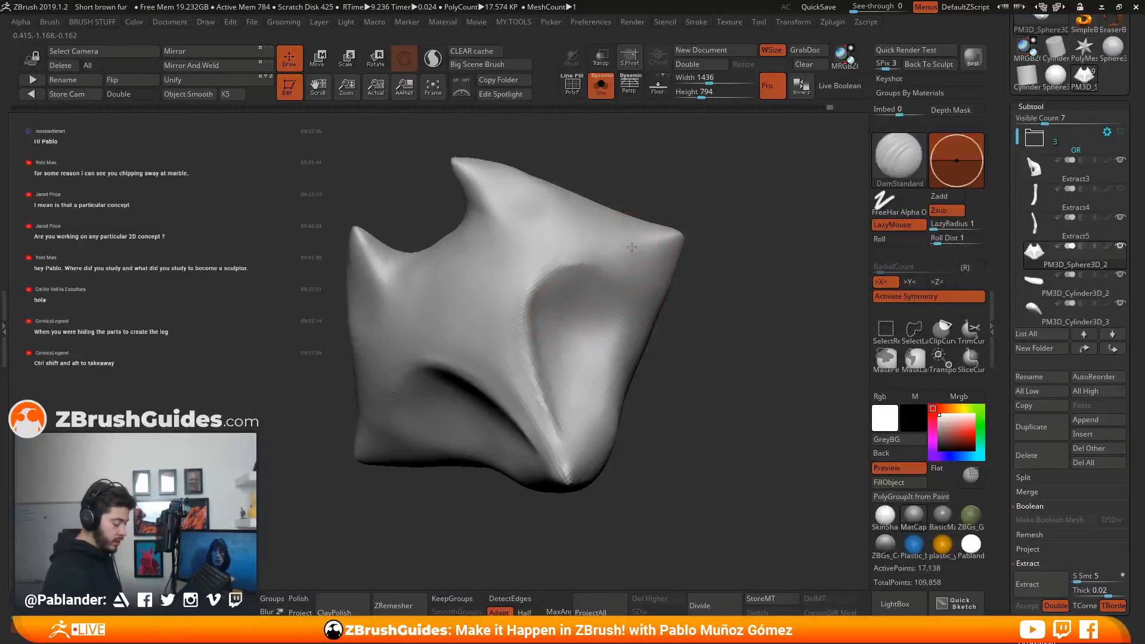
{"action": "left_click_drag", "start_coordinate": [538, 285], "coordinate": [528, 310]}
{"action": "mouse_move", "coordinate": [561, 268]}
{"action": "left_mouse_down", "text": "shift"}
{"action": "mouse_move", "coordinate": [638, 243]}
{"action": "mouse_move", "coordinate": [596, 248]}
{"action": "left_mouse_up", "text": "shift"}
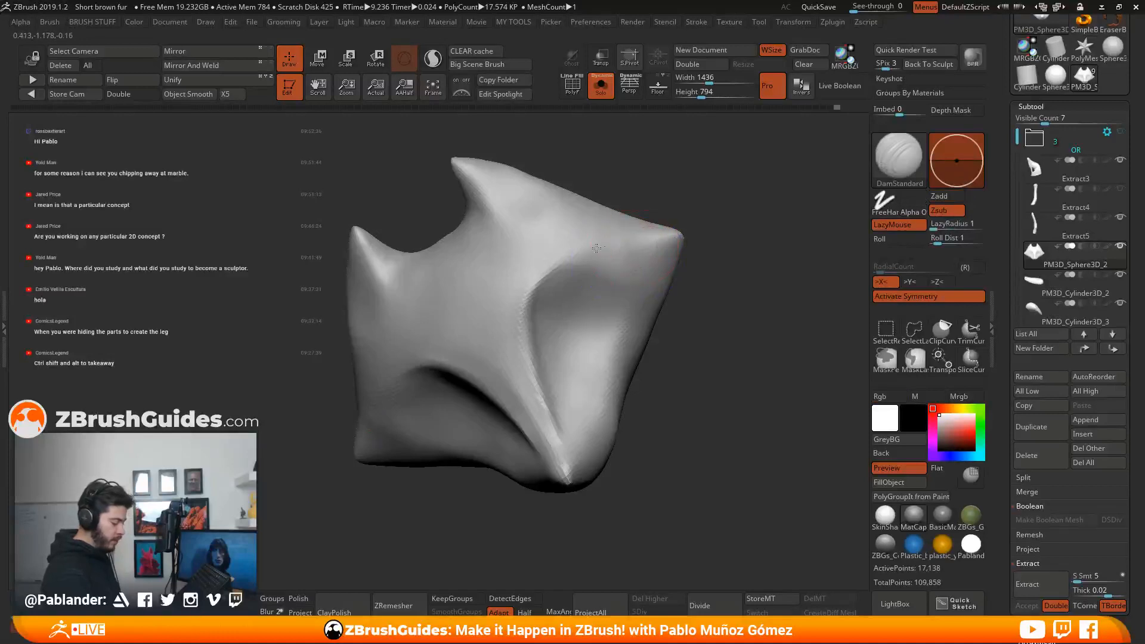
{"action": "left_click_drag", "start_coordinate": [528, 290], "coordinate": [525, 299]}
{"action": "left_click_drag", "start_coordinate": [681, 312], "coordinate": [710, 284]}
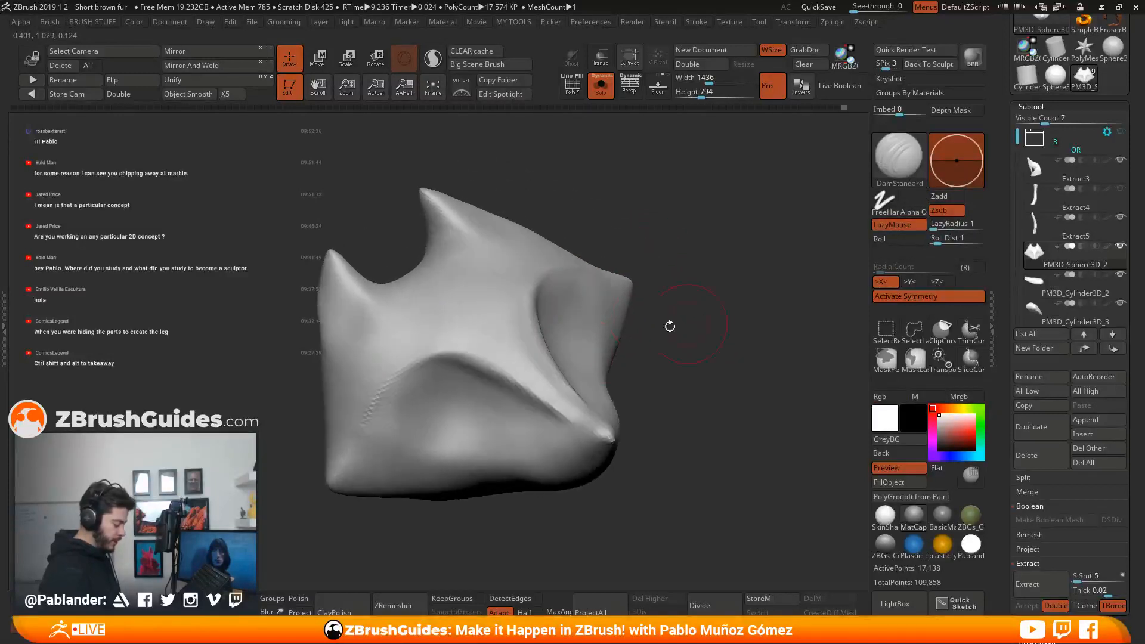
{"action": "mouse_move", "coordinate": [381, 421]}
{"action": "left_mouse_down", "text": "shift"}
{"action": "mouse_move", "coordinate": [372, 412]}
{"action": "mouse_move", "coordinate": [391, 384]}
{"action": "left_mouse_up", "text": "shift"}
Define the brow line out toward the cheek tips and refine its inner corners beside the muzzle bridge.
{"action": "left_click_drag", "start_coordinate": [723, 376], "coordinate": [672, 343]}
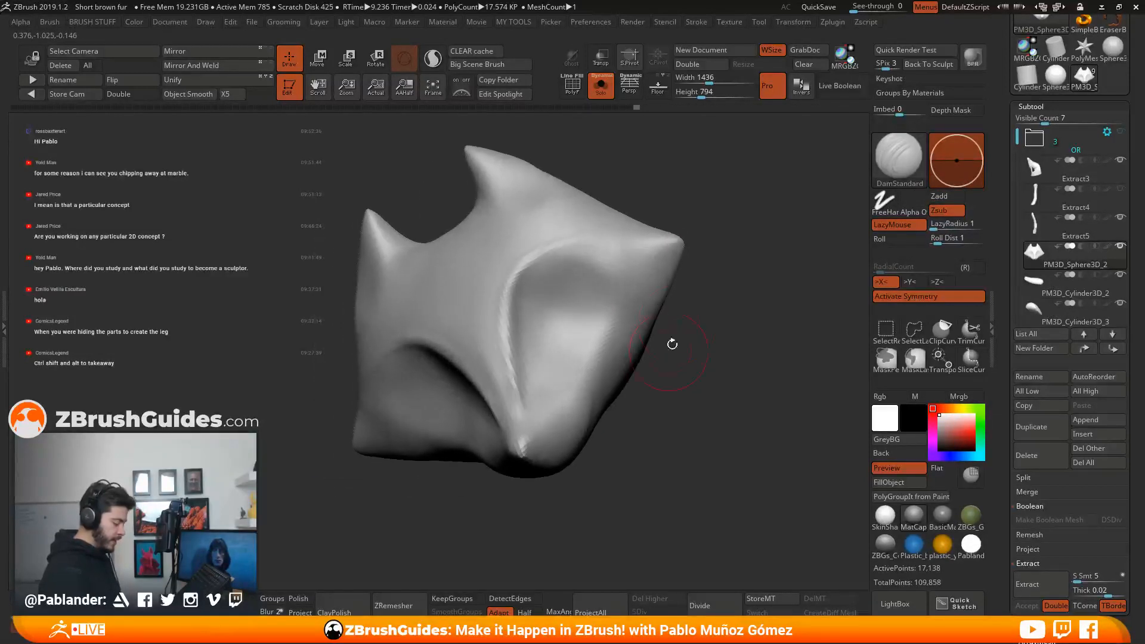
{"action": "left_click_drag", "start_coordinate": [710, 288], "coordinate": [714, 297]}
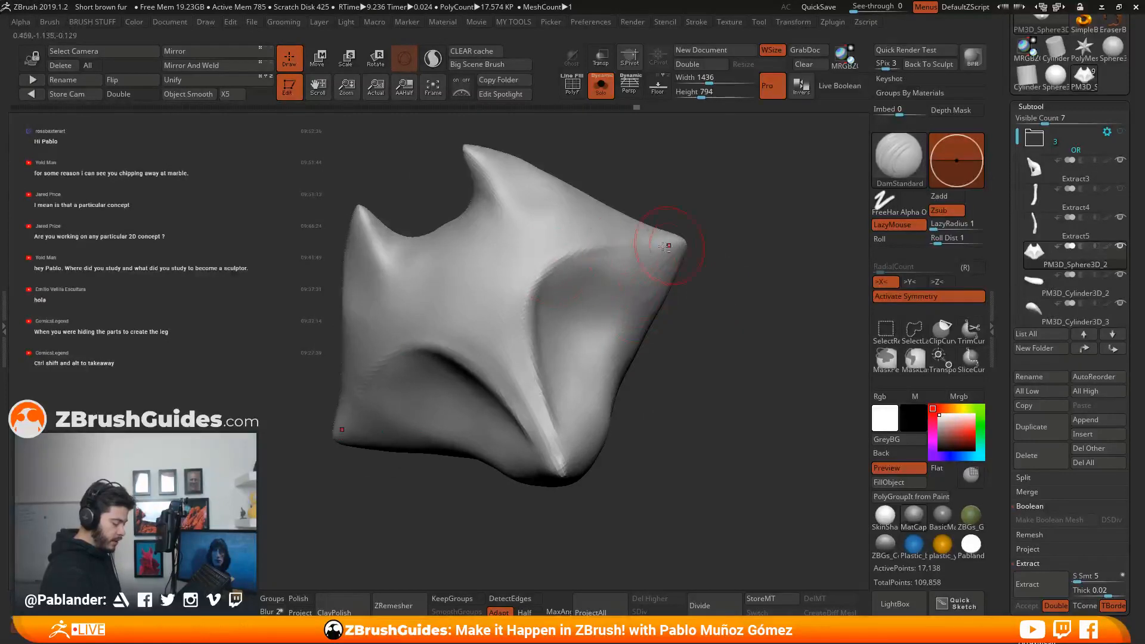
{"action": "left_click_drag", "start_coordinate": [662, 349], "coordinate": [697, 353], "text": "shift"}
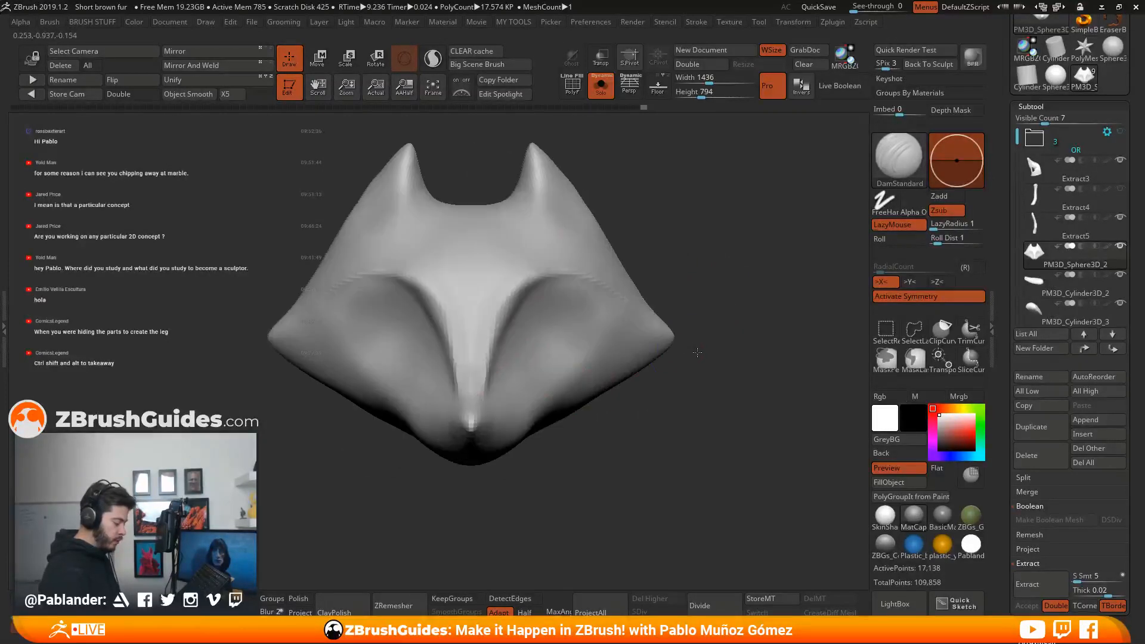
{"action": "left_click_drag", "start_coordinate": [533, 287], "coordinate": [509, 311]}
{"action": "mouse_move", "coordinate": [651, 382]}
{"action": "left_mouse_down"}
{"action": "mouse_move", "coordinate": [690, 391]}
{"action": "mouse_move", "coordinate": [660, 399]}
{"action": "mouse_move", "coordinate": [575, 383]}
{"action": "mouse_move", "coordinate": [519, 332]}
{"action": "mouse_move", "coordinate": [503, 349]}
{"action": "mouse_move", "coordinate": [547, 380]}
{"action": "left_mouse_up"}
{"action": "mouse_move", "coordinate": [731, 276]}
{"action": "left_mouse_down", "text": "alt"}
{"action": "mouse_move", "coordinate": [725, 324]}
{"action": "mouse_move", "coordinate": [715, 318]}
{"action": "left_mouse_up", "text": "alt"}
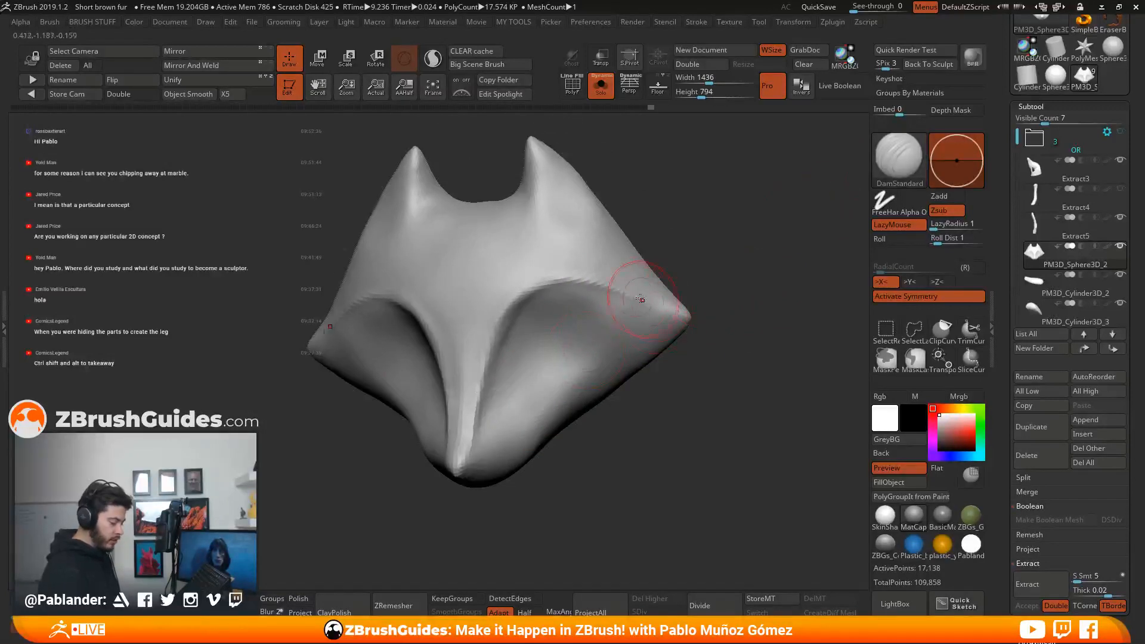
{"action": "mouse_move", "coordinate": [616, 174]}
{"action": "left_mouse_down", "text": "alt"}
{"action": "mouse_move", "coordinate": [624, 205]}
{"action": "mouse_move", "coordinate": [651, 207]}
{"action": "left_mouse_up", "text": "alt"}
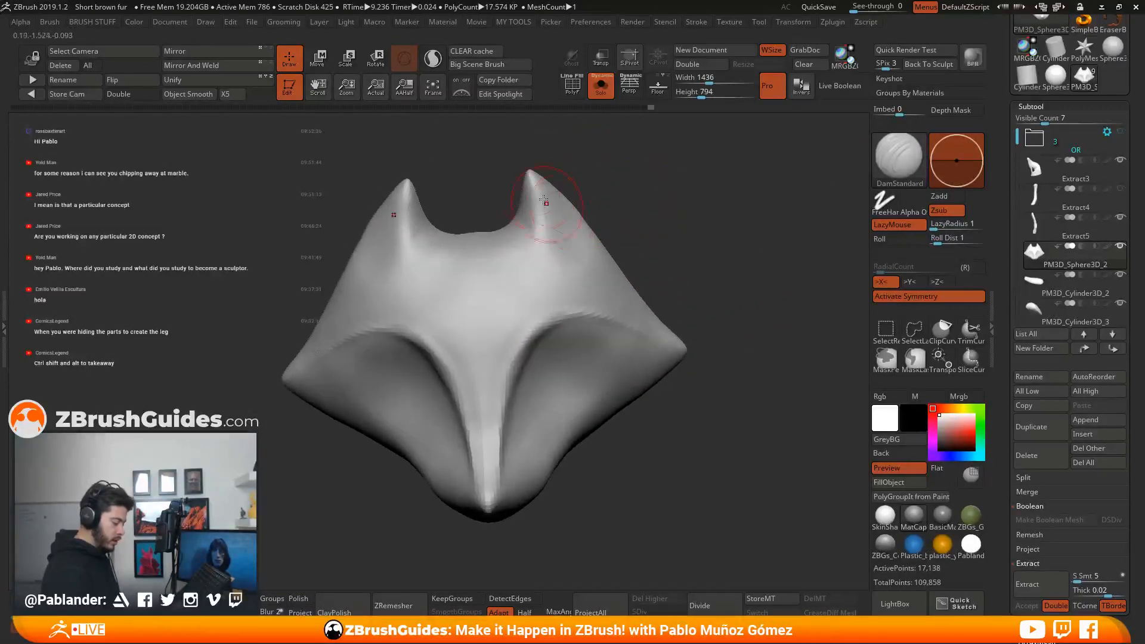
Draw a sharp ridge from each ear tip down the forehead to the inner brow with DamStandard.
{"action": "left_click_drag", "start_coordinate": [533, 183], "coordinate": [513, 331]}
{"action": "left_click_drag", "start_coordinate": [672, 278], "coordinate": [689, 274]}
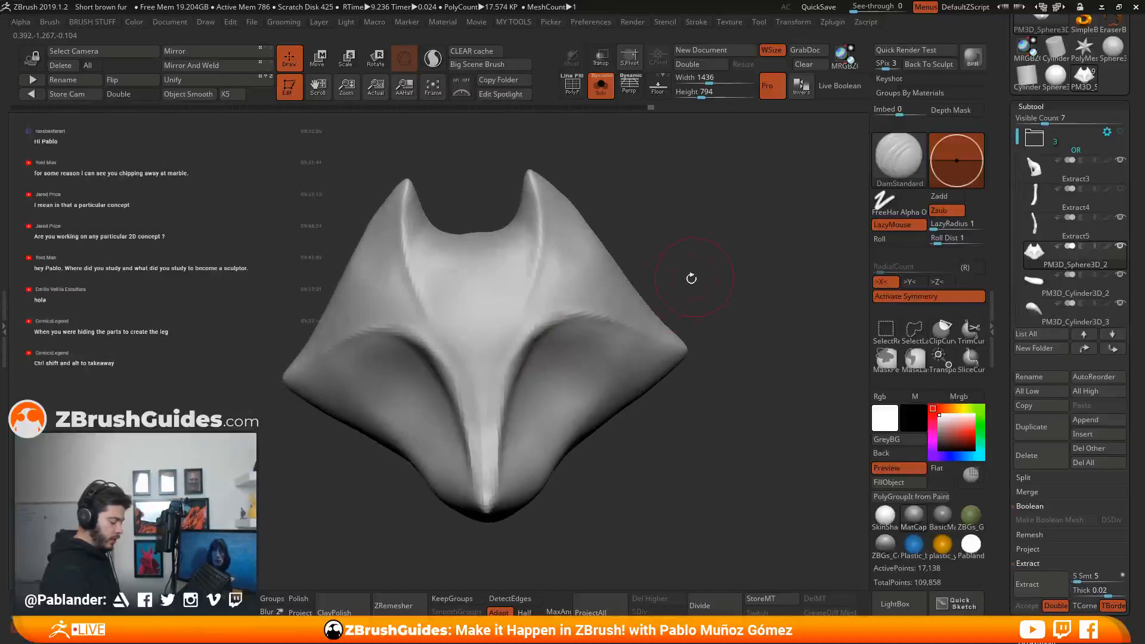
{"action": "left_click_drag", "start_coordinate": [538, 251], "coordinate": [513, 342]}
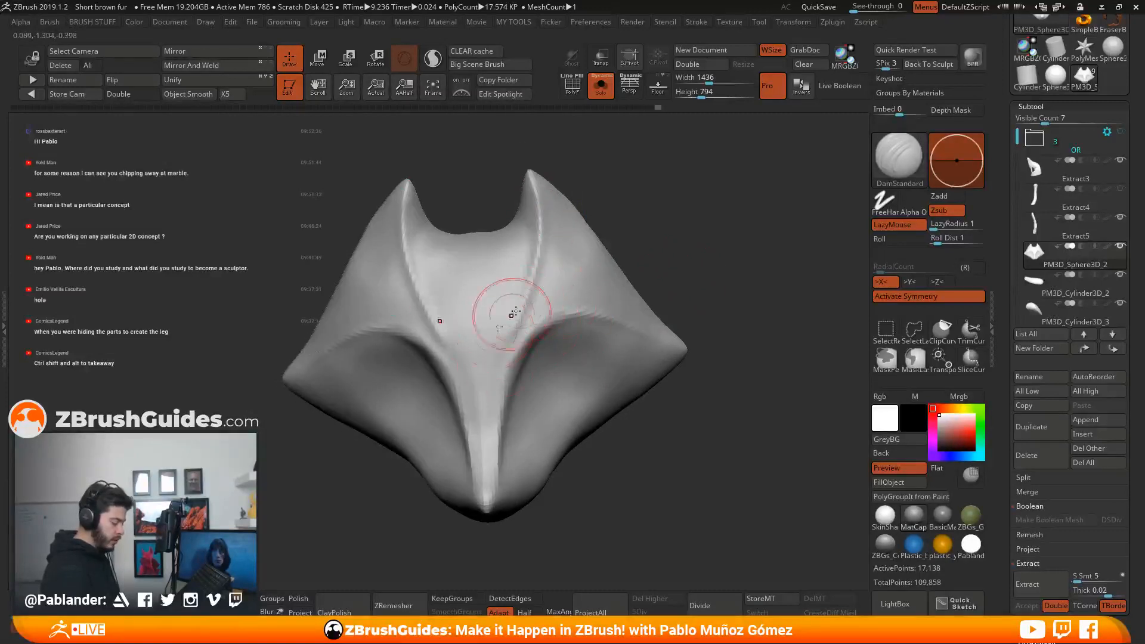
{"action": "mouse_move", "coordinate": [719, 317]}
{"action": "left_mouse_down"}
{"action": "mouse_move", "coordinate": [733, 312]}
{"action": "mouse_move", "coordinate": [667, 280]}
{"action": "mouse_move", "coordinate": [699, 284]}
{"action": "left_mouse_up"}
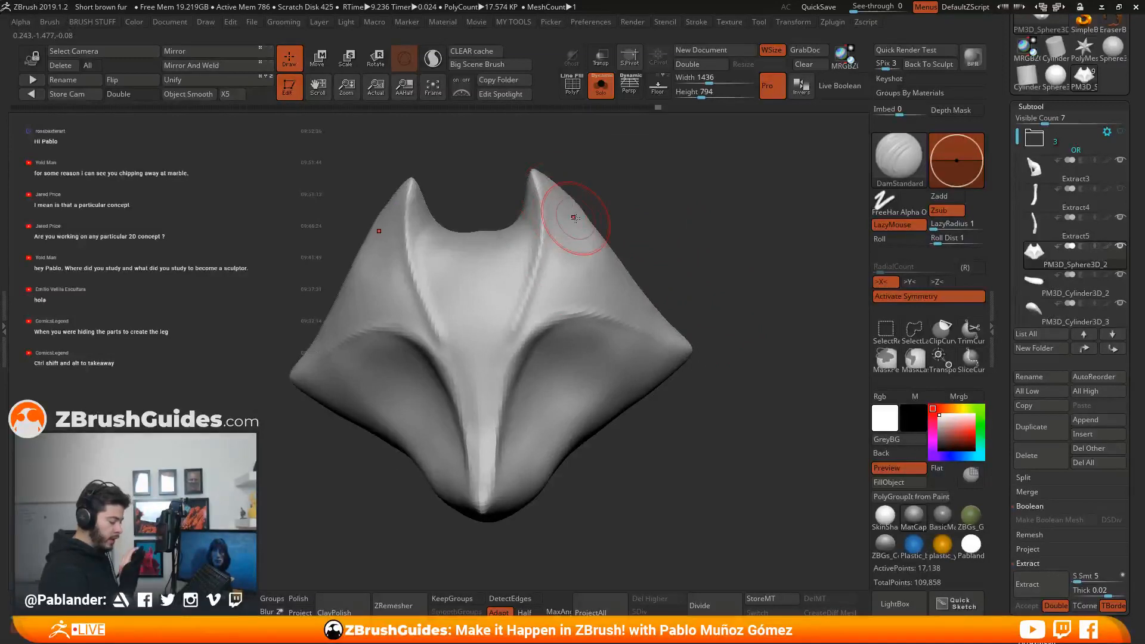
Flatten the forehead planes alongside the ear-to-brow ridges with the hPolish brush.
{"action": "mouse_move", "coordinate": [688, 221]}
{"action": "left_mouse_down"}
{"action": "mouse_move", "coordinate": [674, 220]}
{"action": "mouse_move", "coordinate": [687, 271]}
{"action": "left_mouse_up"}
{"action": "key", "text": "1"}
{"action": "left_click", "coordinate": [660, 162]}
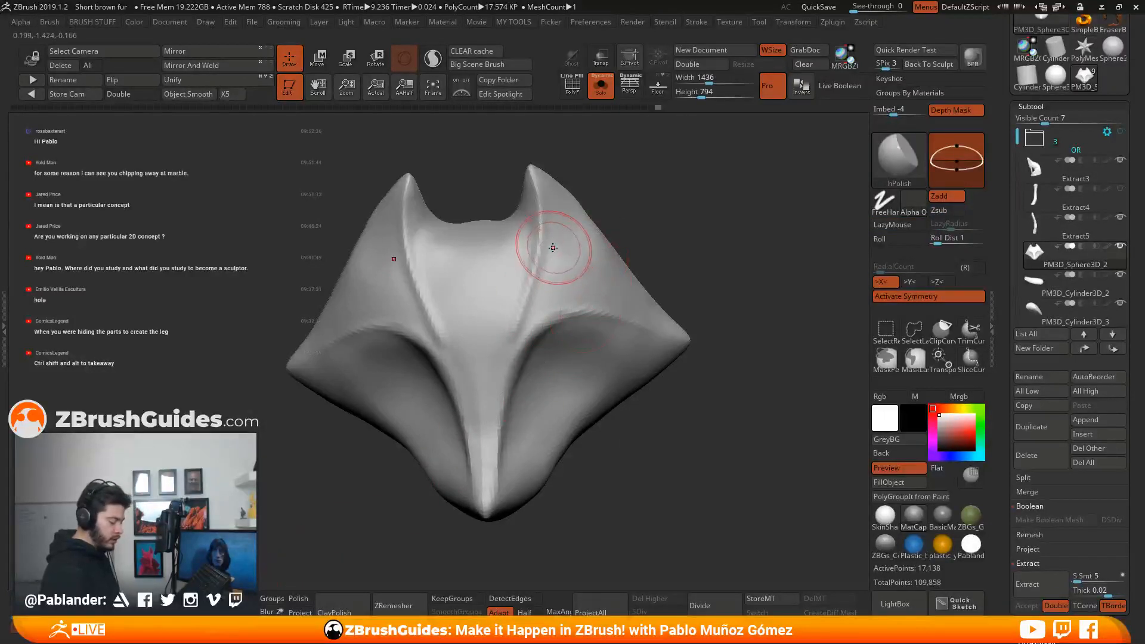
{"action": "mouse_move", "coordinate": [526, 313]}
{"action": "left_mouse_down"}
{"action": "mouse_move", "coordinate": [545, 269]}
{"action": "mouse_move", "coordinate": [510, 345]}
{"action": "left_mouse_up"}
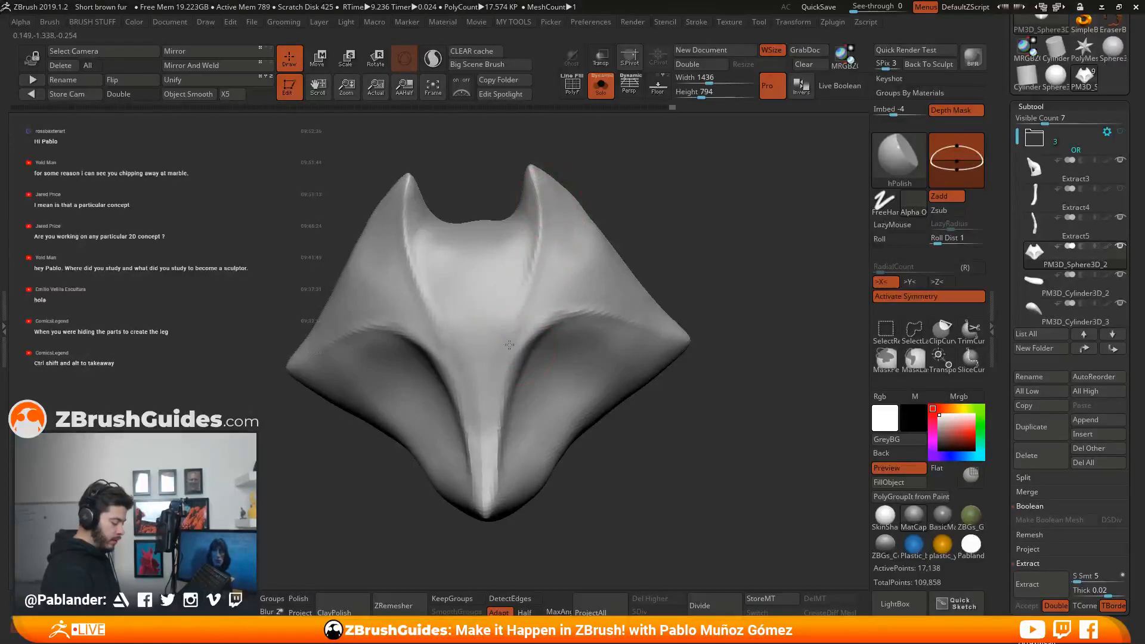
{"action": "left_click_drag", "start_coordinate": [614, 328], "coordinate": [619, 333]}
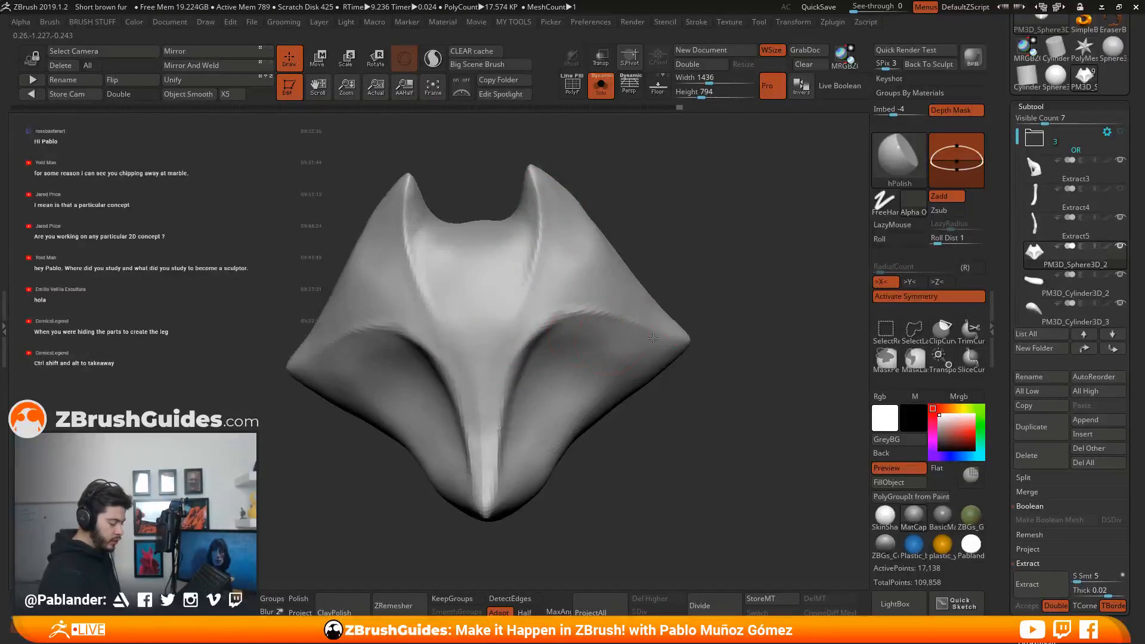
{"action": "right_click_drag", "start_coordinate": [653, 338], "coordinate": [582, 304]}
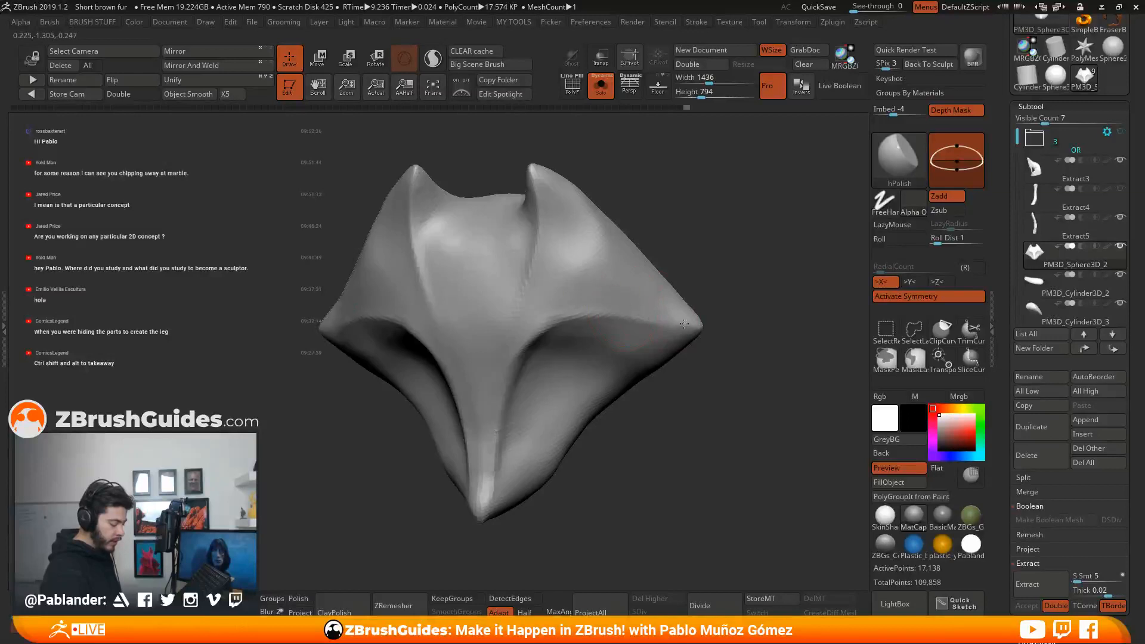
{"action": "left_click_drag", "start_coordinate": [534, 293], "coordinate": [553, 209]}
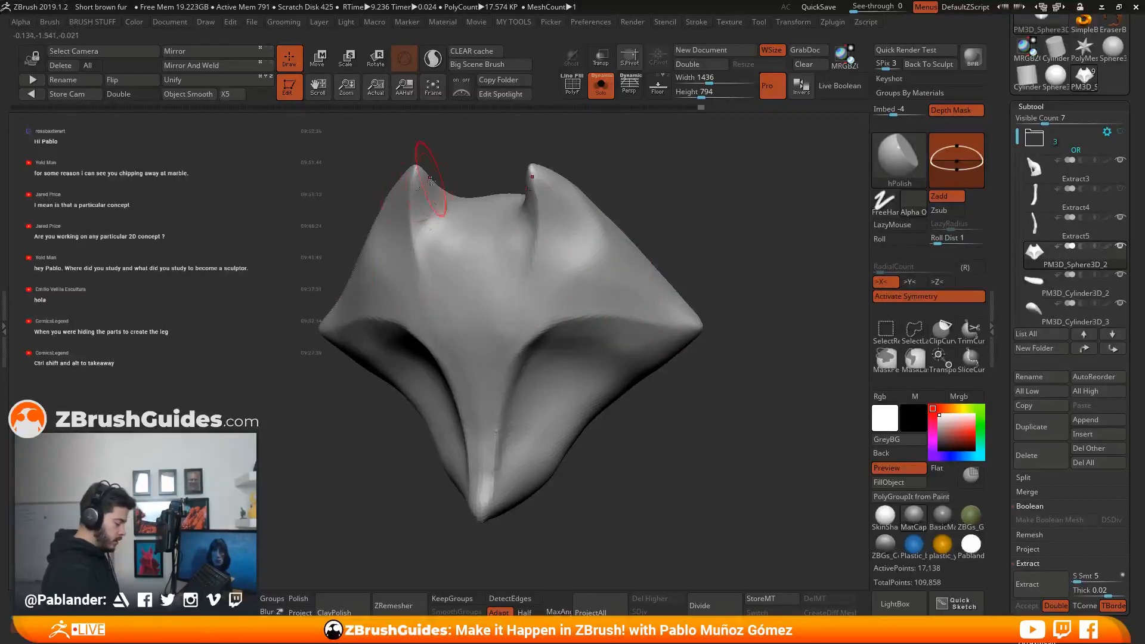
Polish the planes of the ears, the cheeks below the brows and the sides of the muzzle bridge with hPolish.
{"action": "right_click_drag", "start_coordinate": [449, 207], "coordinate": [569, 197]}
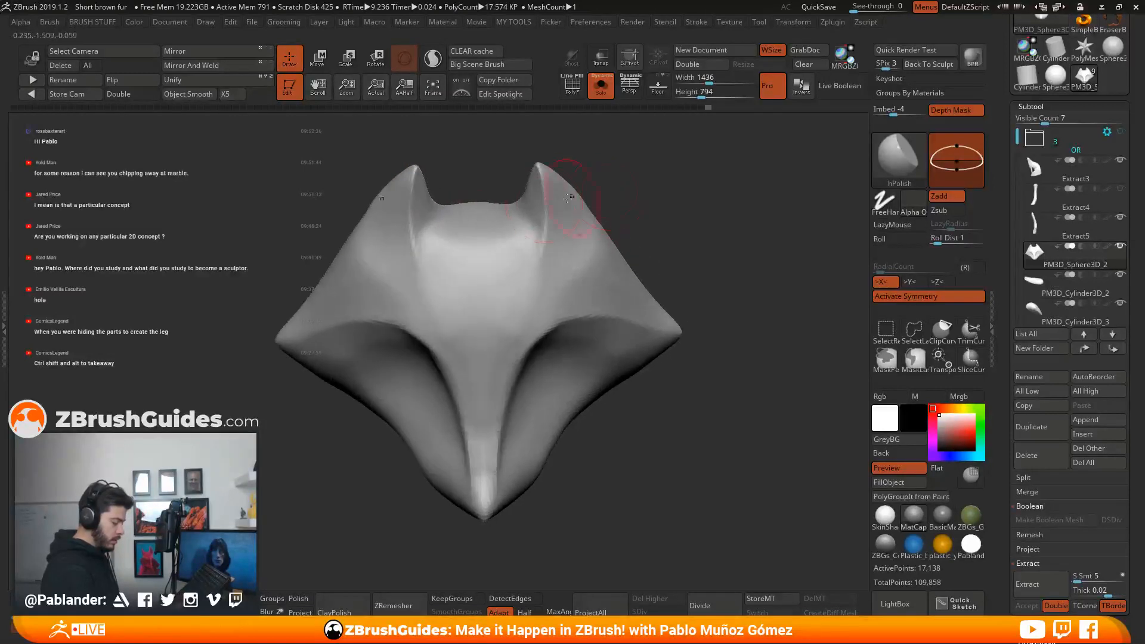
{"action": "right_click_drag", "start_coordinate": [644, 374], "coordinate": [655, 336]}
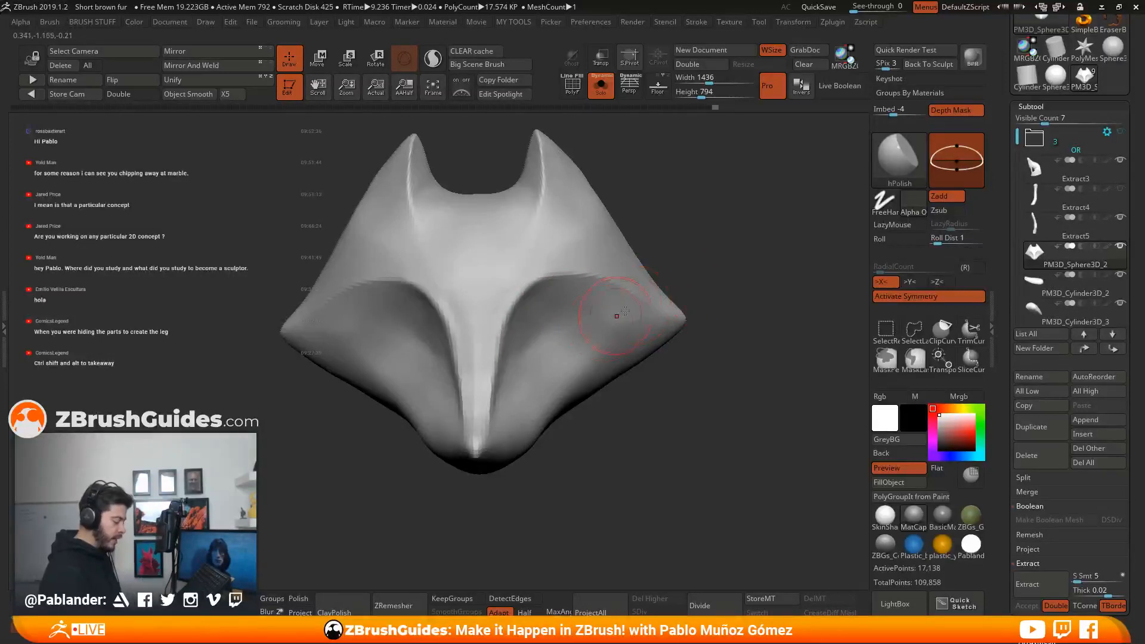
{"action": "right_click_drag", "start_coordinate": [624, 311], "coordinate": [638, 315]}
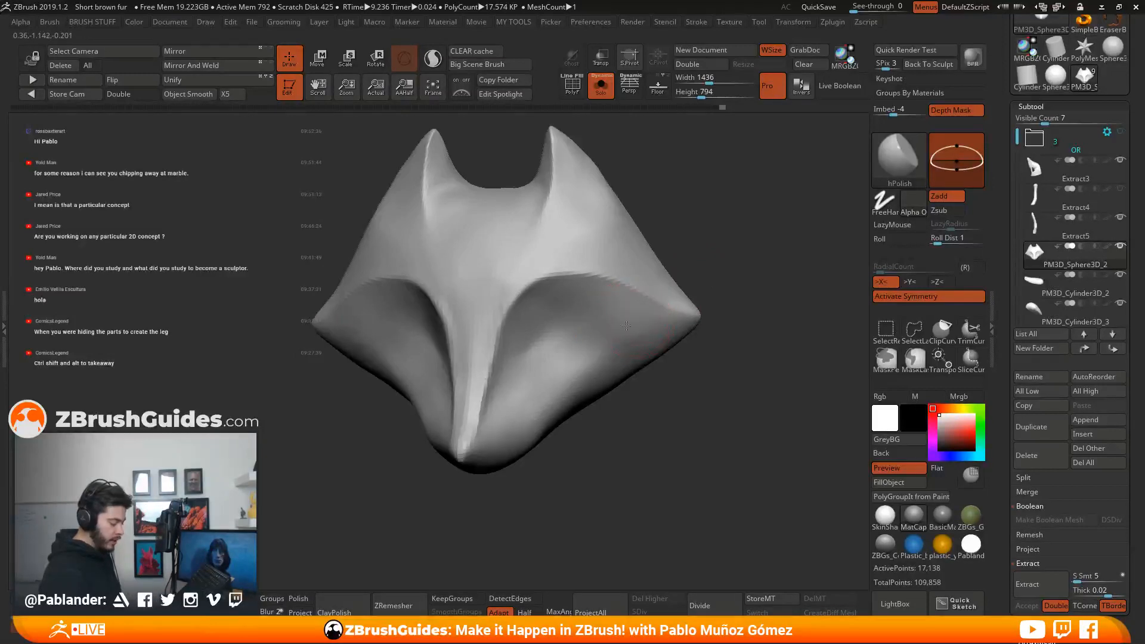
{"action": "right_click_drag", "start_coordinate": [585, 298], "coordinate": [567, 238]}
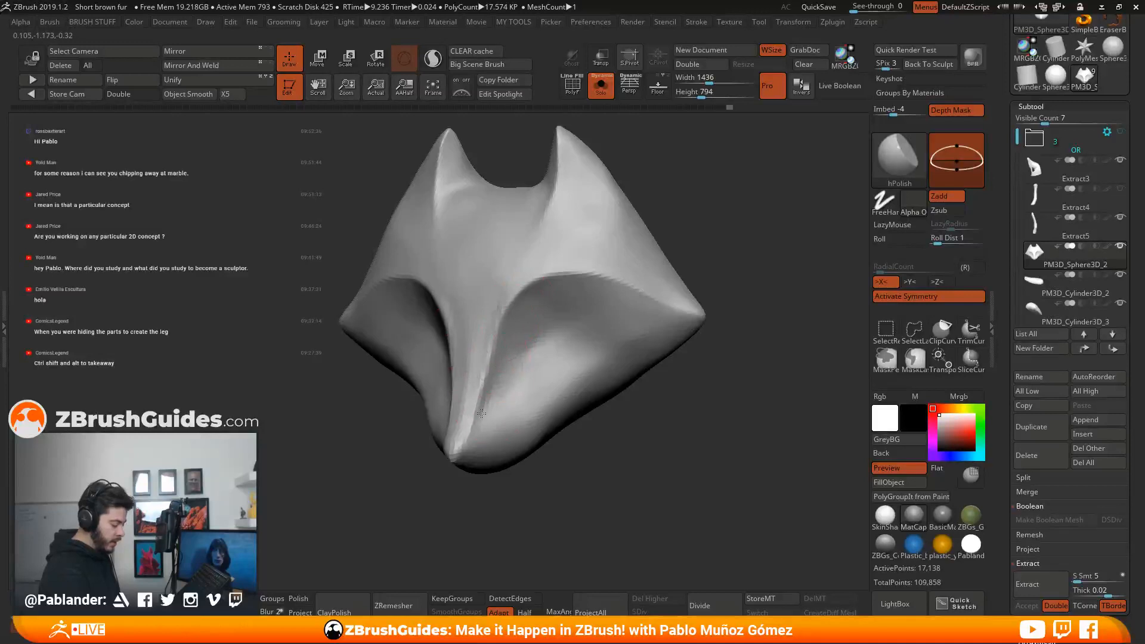
{"action": "mouse_move", "coordinate": [478, 443]}
{"action": "right_mouse_down"}
{"action": "mouse_move", "coordinate": [439, 378]}
{"action": "mouse_move", "coordinate": [489, 334]}
{"action": "right_mouse_up"}
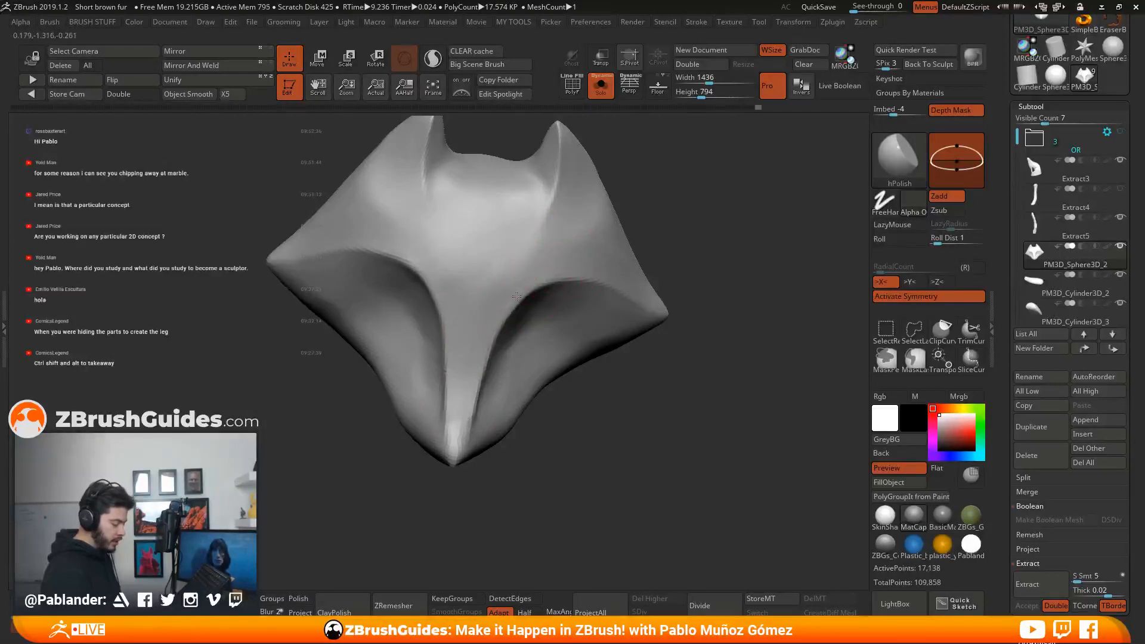
Smooth the brow edges around the eye sockets and their transition into the muzzle bridge.
{"action": "right_click_drag", "start_coordinate": [641, 239], "coordinate": [665, 235], "text": "shift"}
{"action": "left_click_drag", "start_coordinate": [530, 286], "coordinate": [499, 345], "text": "shift"}
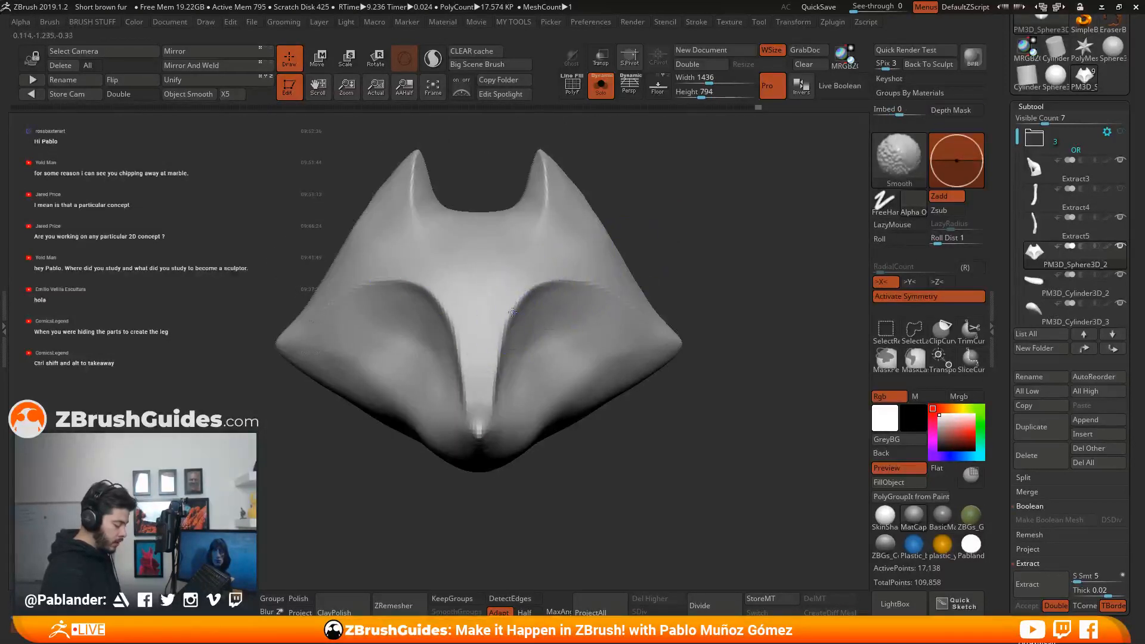
{"action": "mouse_move", "coordinate": [602, 290]}
{"action": "left_mouse_down", "text": "shift"}
{"action": "mouse_move", "coordinate": [624, 299]}
{"action": "mouse_move", "coordinate": [573, 260]}
{"action": "left_mouse_up", "text": "shift"}
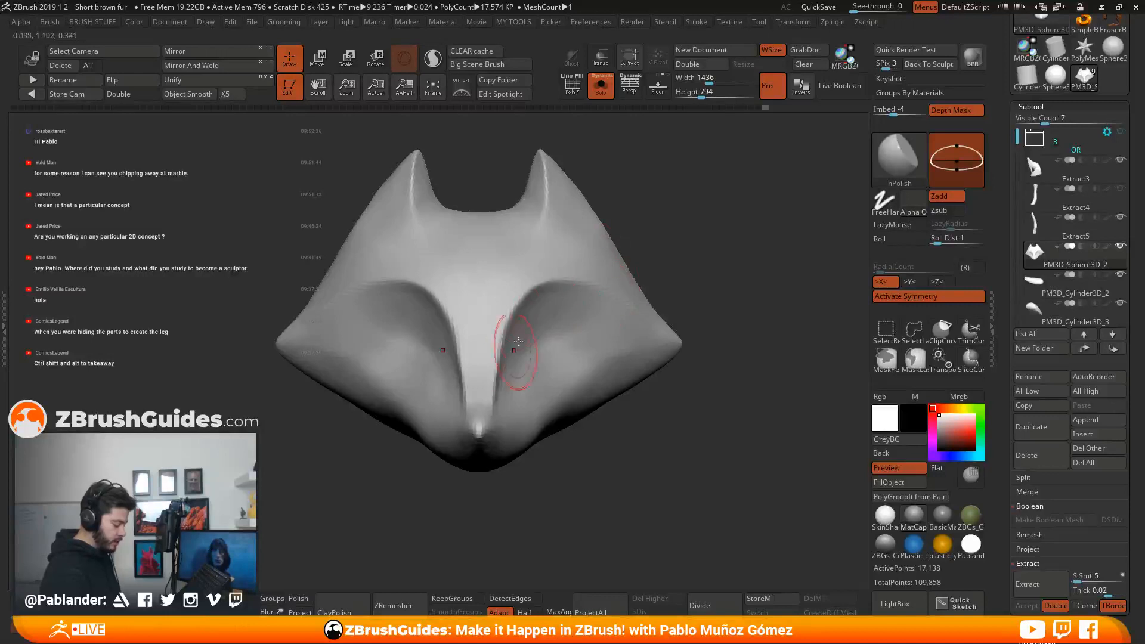
{"action": "left_click_drag", "start_coordinate": [600, 442], "coordinate": [593, 314]}
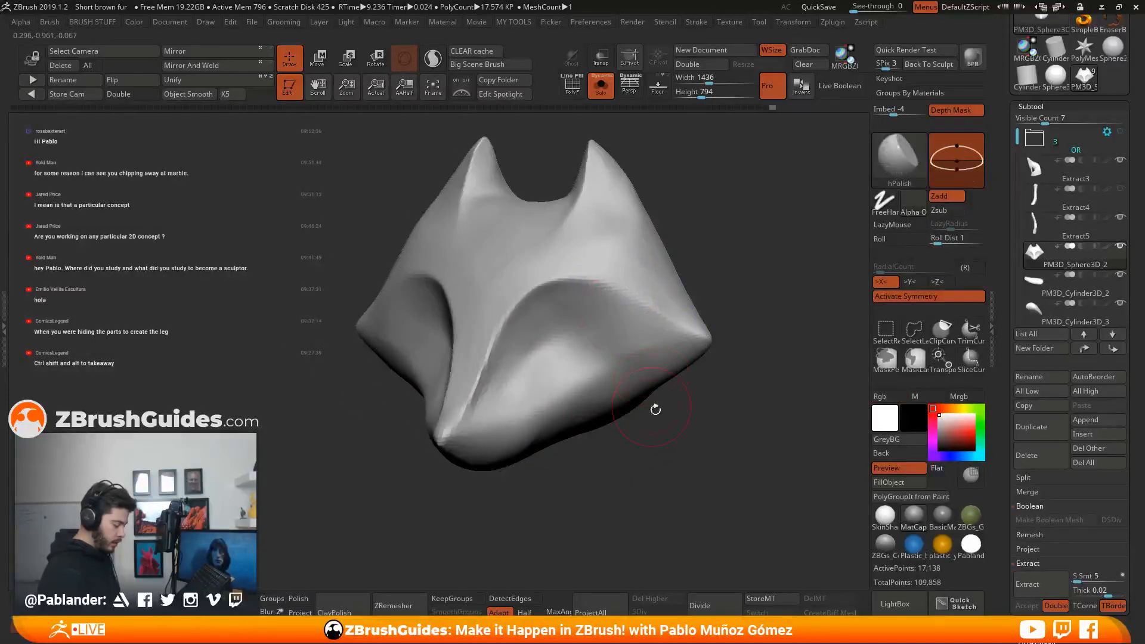
Draw a DamStandard ridge from the muzzle tip up to the inner cheek below each eye socket and out towards the cheek tip.
{"action": "left_click_drag", "start_coordinate": [655, 409], "coordinate": [685, 408]}
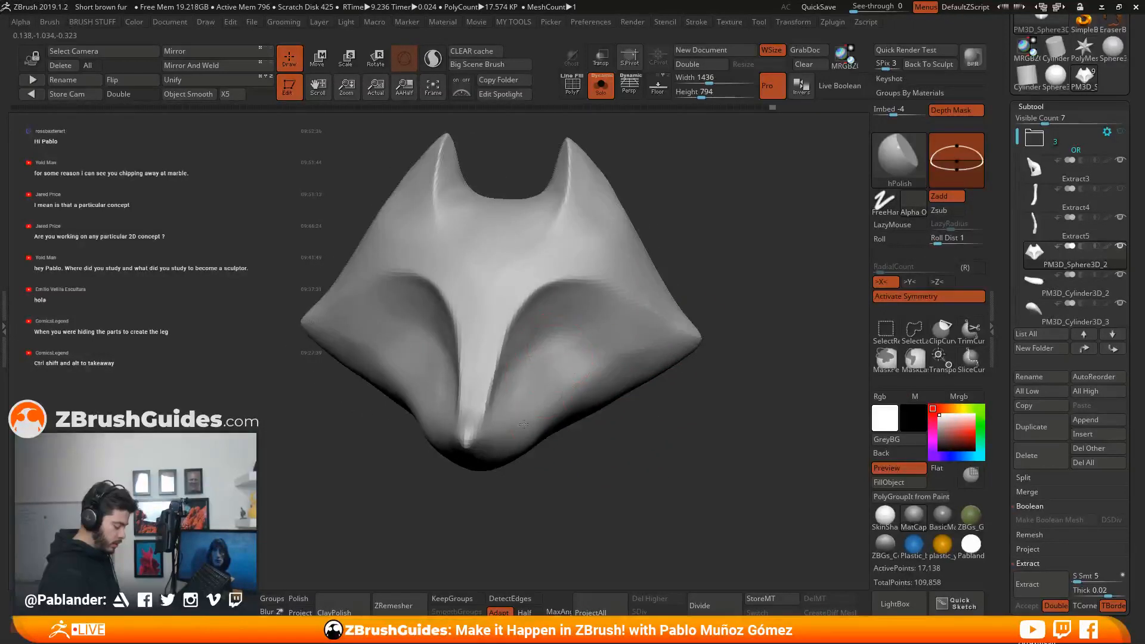
{"action": "key", "text": "b"}
{"action": "key", "text": "d"}
{"action": "key", "text": "s"}
{"action": "right_click_drag", "start_coordinate": [571, 340], "coordinate": [549, 352]}
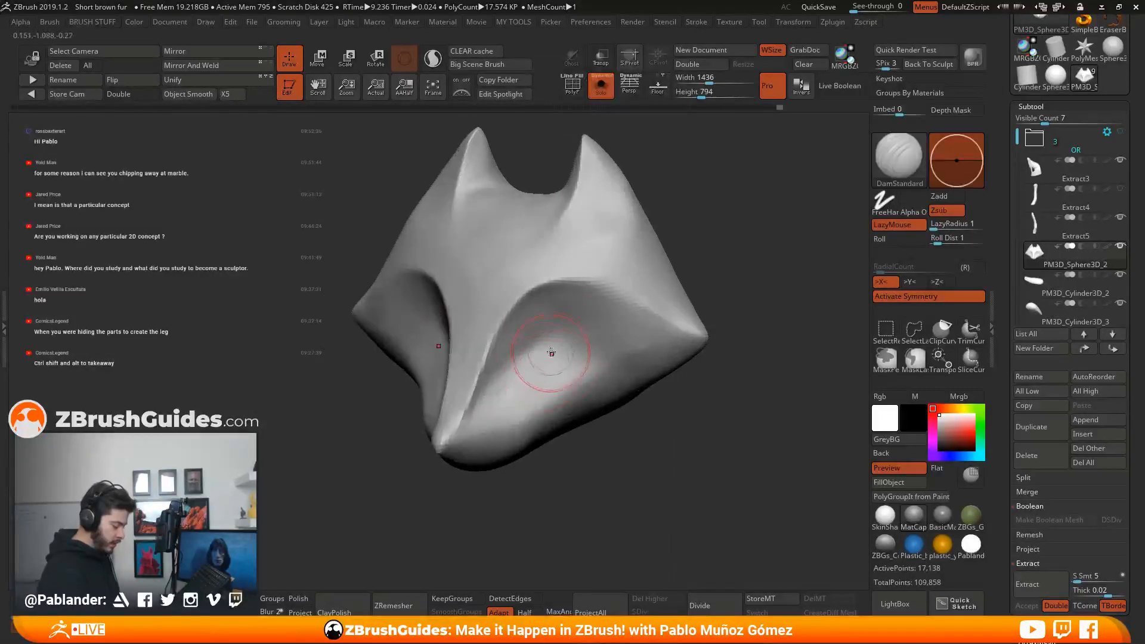
{"action": "left_click_drag", "start_coordinate": [543, 344], "coordinate": [510, 379], "text": "shift"}
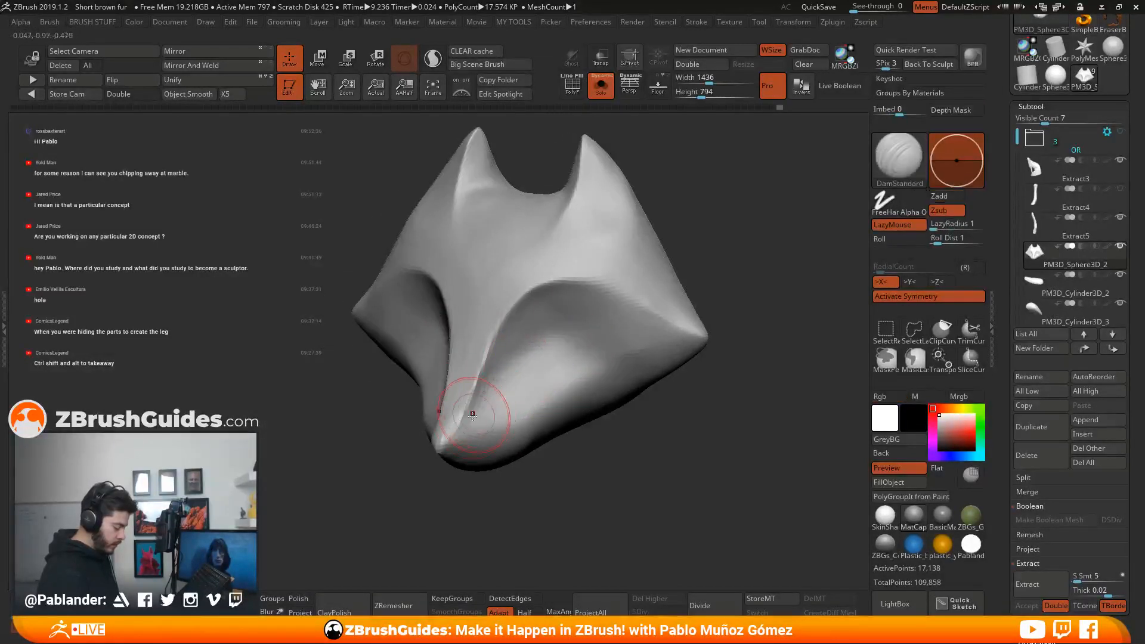
{"action": "right_click_drag", "start_coordinate": [514, 390], "coordinate": [510, 365], "text": "alt"}
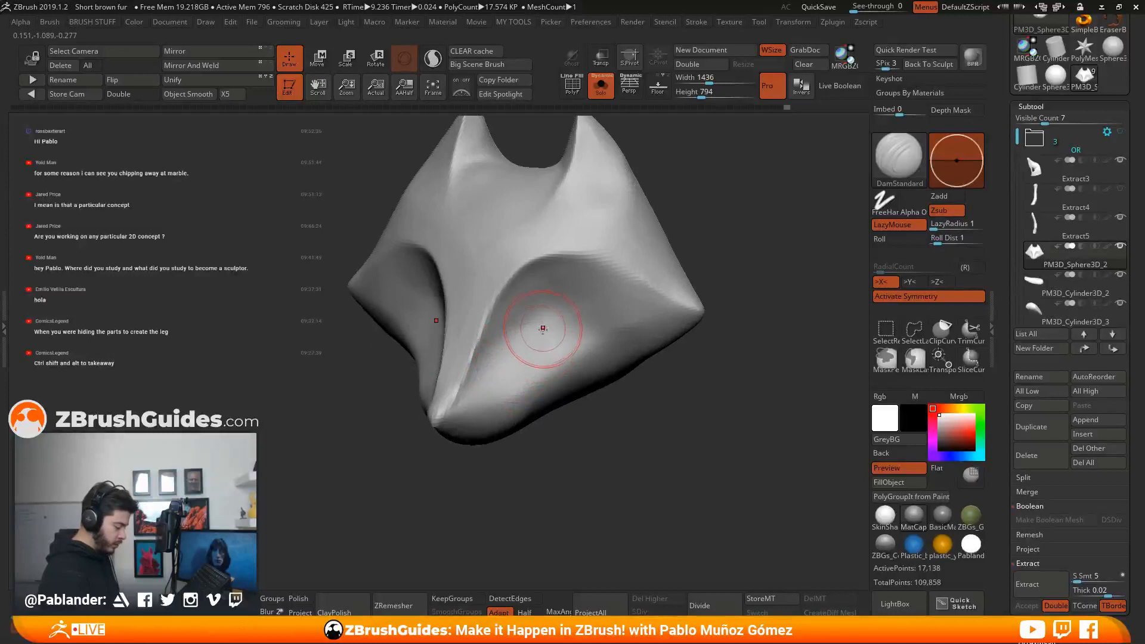
{"action": "left_click_drag", "start_coordinate": [553, 321], "coordinate": [456, 413]}
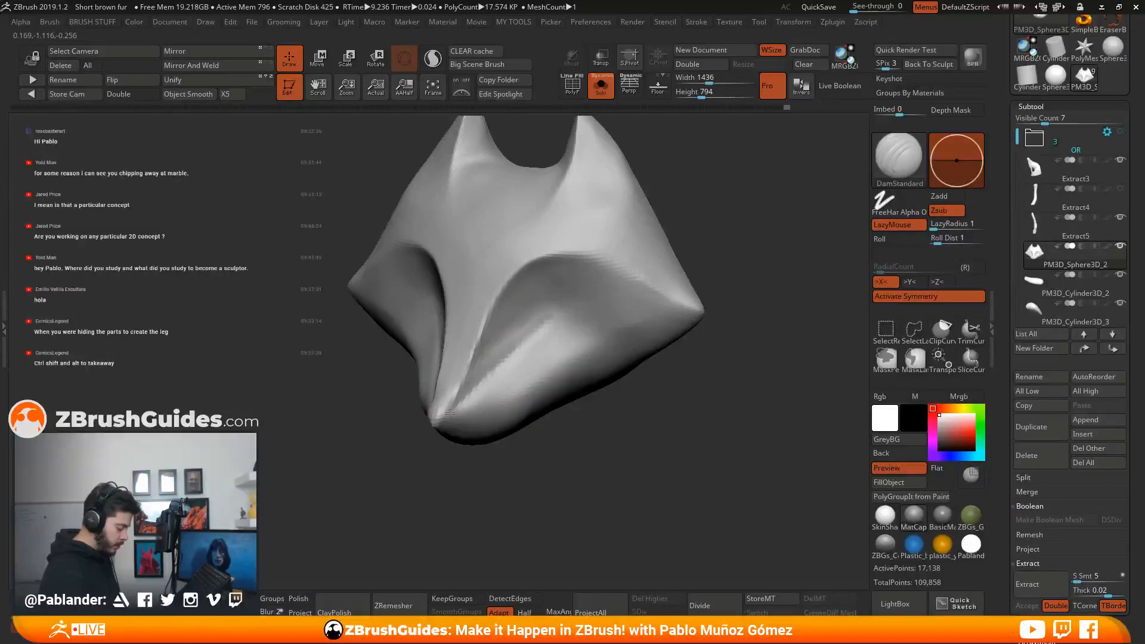
{"action": "right_click_drag", "start_coordinate": [492, 453], "coordinate": [543, 446]}
{"action": "left_click_drag", "start_coordinate": [552, 319], "coordinate": [634, 339]}
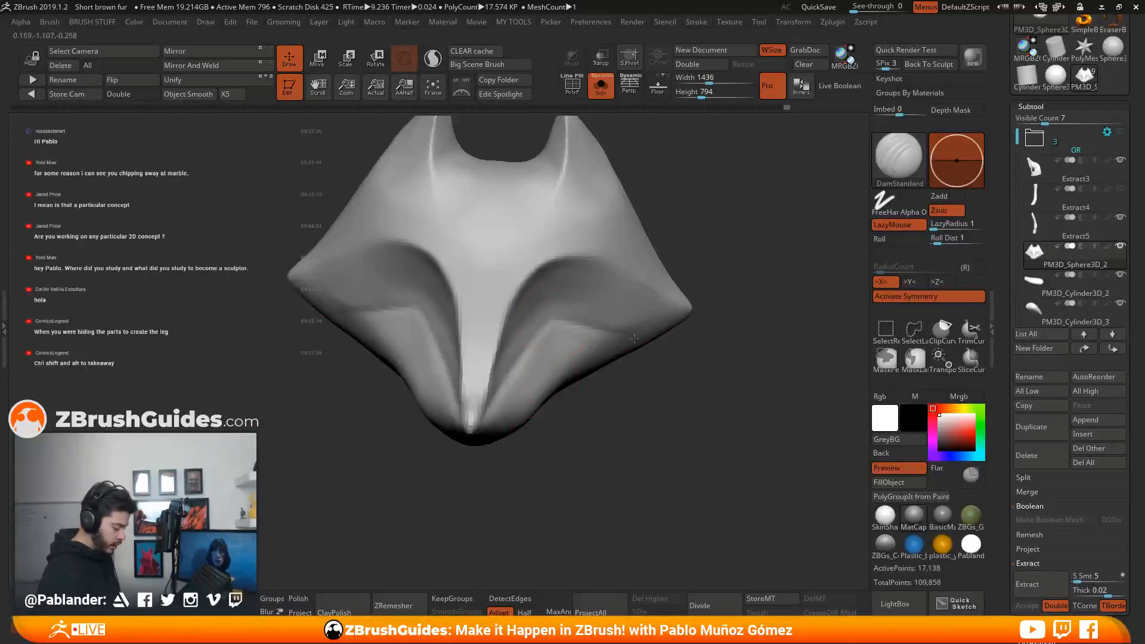
{"action": "mouse_move", "coordinate": [603, 394]}
{"action": "left_mouse_down"}
{"action": "mouse_move", "coordinate": [621, 396]}
{"action": "mouse_move", "coordinate": [607, 393]}
{"action": "left_mouse_up"}
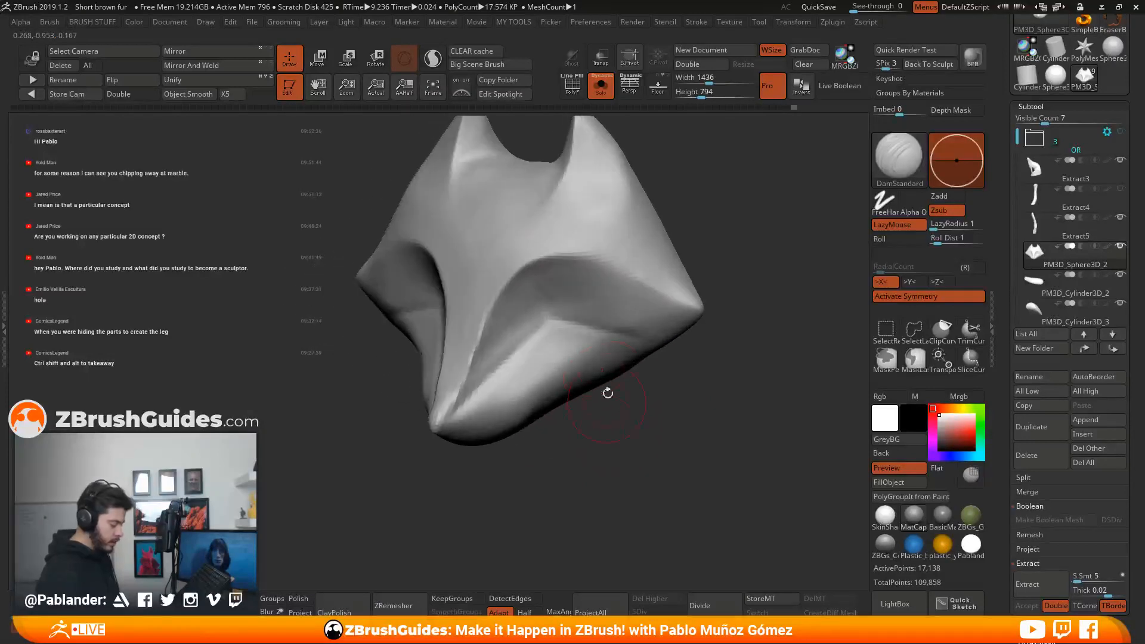
{"action": "right_click_drag", "start_coordinate": [621, 372], "coordinate": [670, 395]}
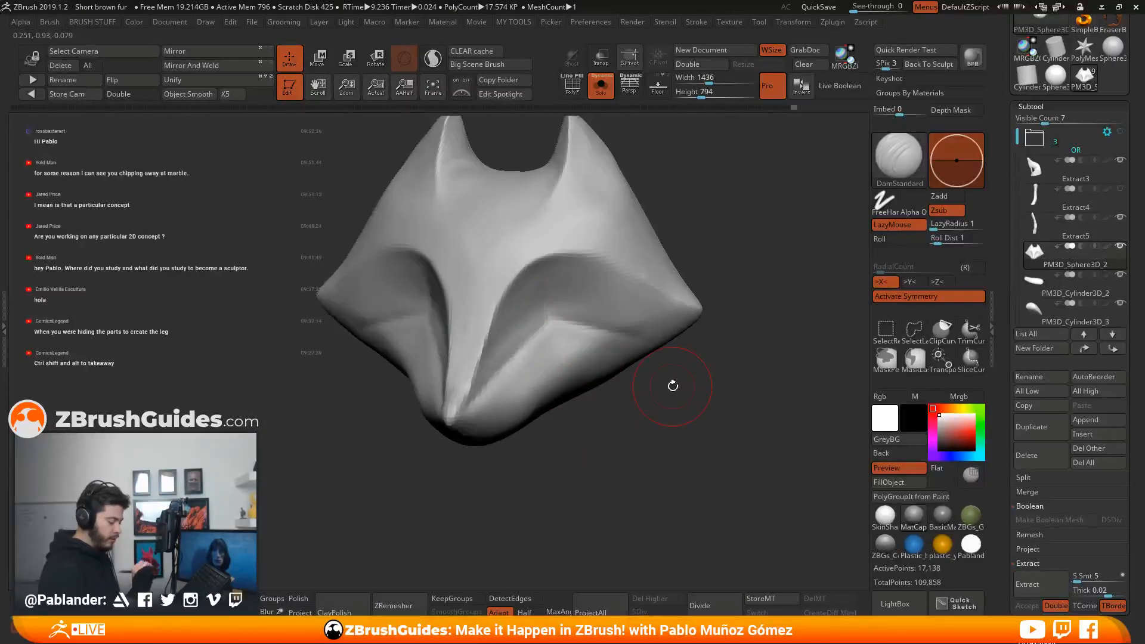
{"action": "left_click_drag", "start_coordinate": [642, 398], "coordinate": [663, 395]}
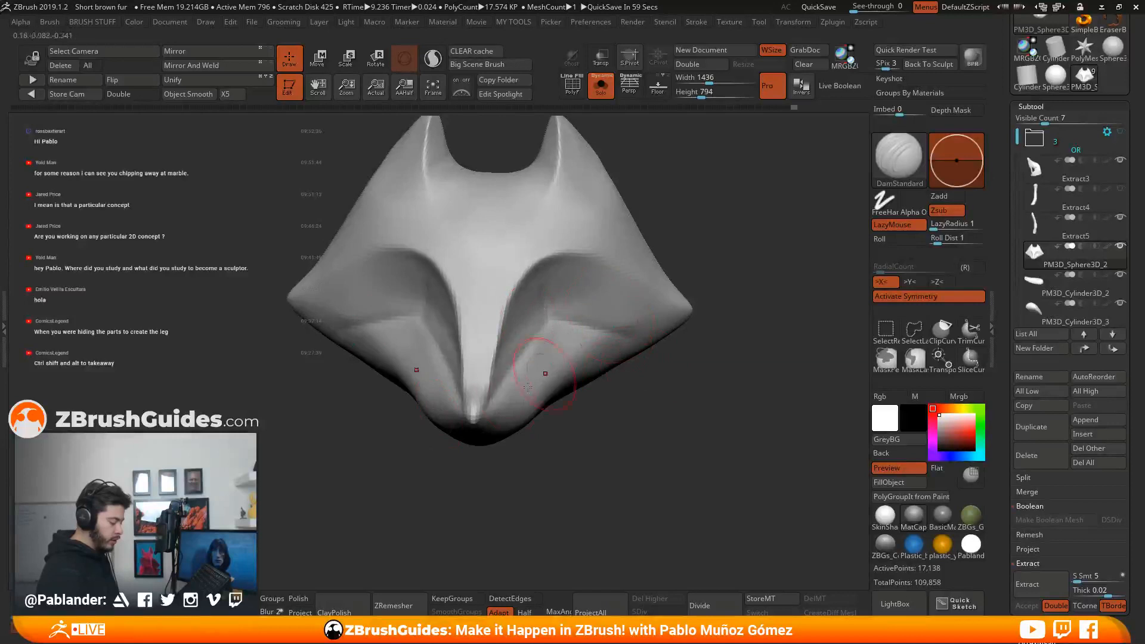
Polish the upper cheek ridge with hPolish and smooth it along the side of the muzzle bridge.
{"action": "key", "text": "b"}
{"action": "key", "text": "h"}
{"action": "key", "text": "p"}
{"action": "right_click", "coordinate": [611, 307]}
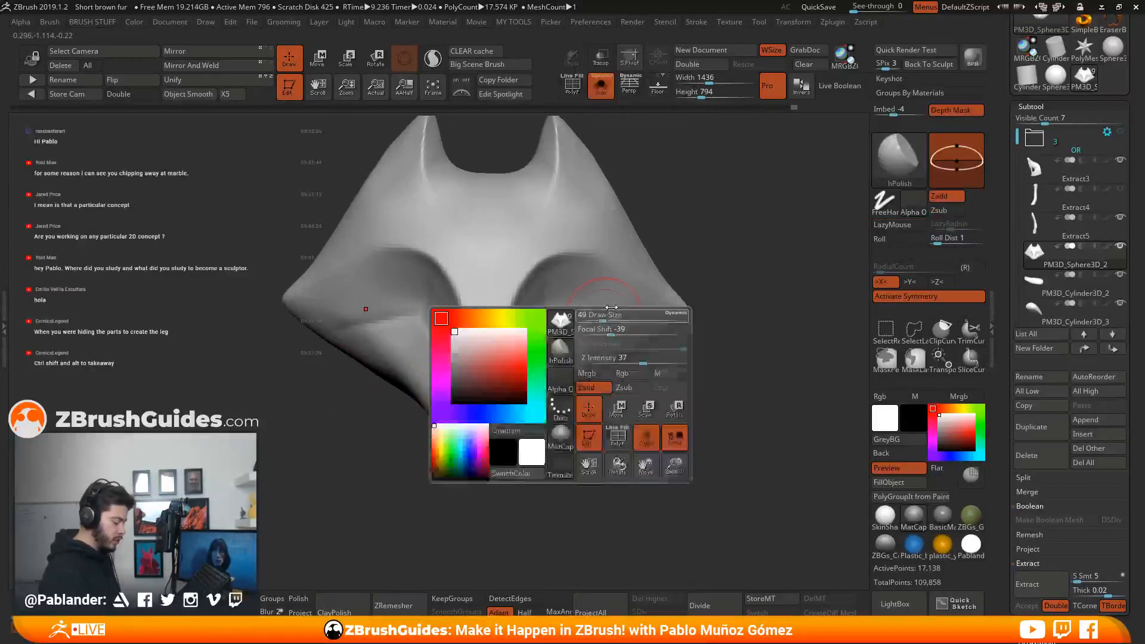
{"action": "right_click_drag", "start_coordinate": [639, 312], "coordinate": [644, 323]}
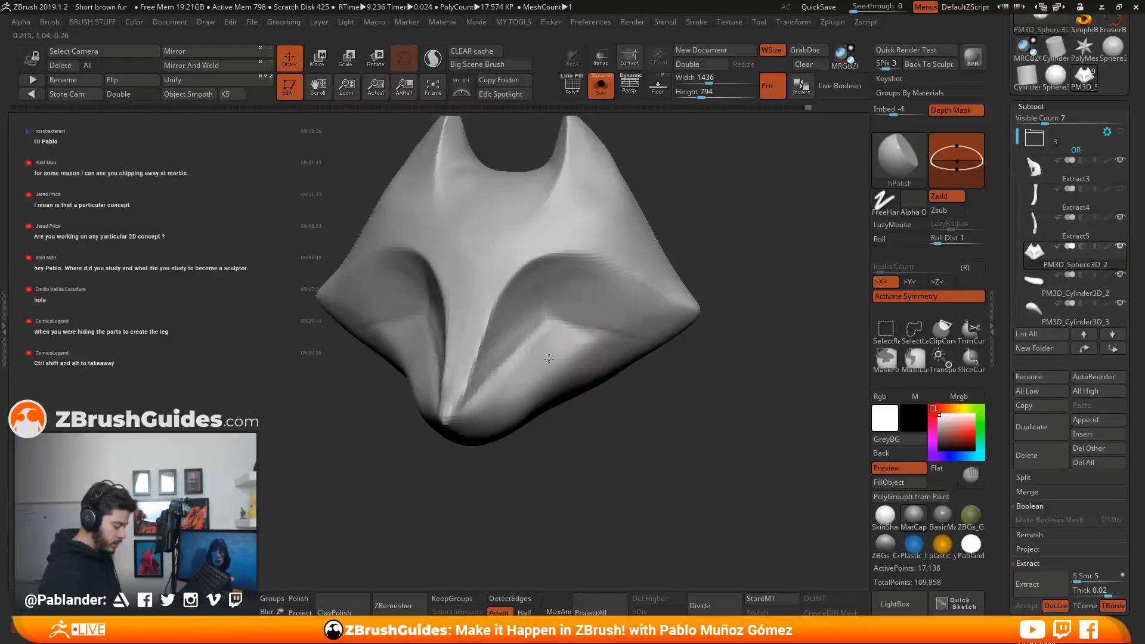
{"action": "mouse_move", "coordinate": [527, 306]}
{"action": "left_mouse_down"}
{"action": "mouse_move", "coordinate": [516, 345]}
{"action": "mouse_move", "coordinate": [537, 317]}
{"action": "left_mouse_up"}
{"action": "left_click_drag", "start_coordinate": [493, 358], "coordinate": [472, 389], "text": "shift"}
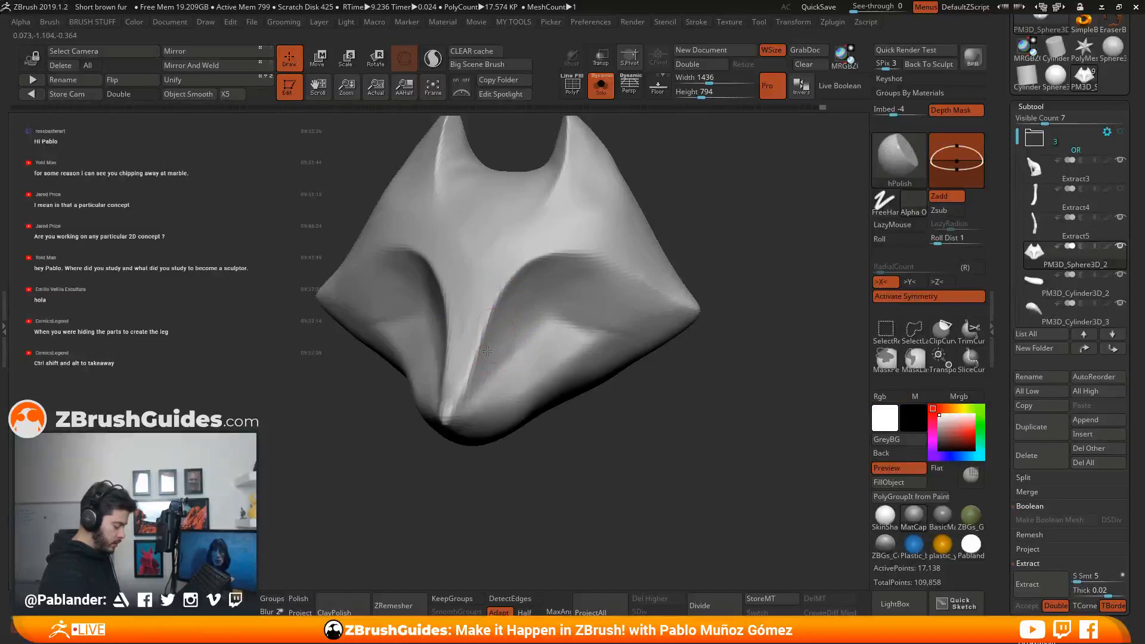
{"action": "right_click_drag", "start_coordinate": [610, 295], "coordinate": [631, 319]}
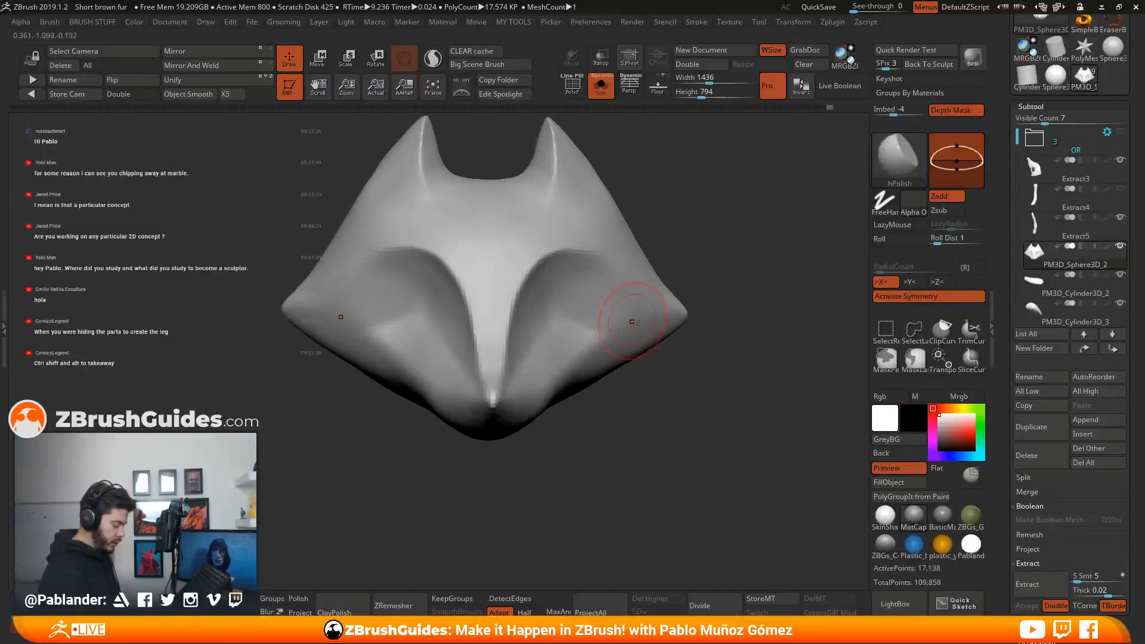
Polish the side planes of the head around the outer brows and cheeks with hPolish.
{"action": "mouse_move", "coordinate": [738, 286]}
{"action": "right_mouse_down"}
{"action": "mouse_move", "coordinate": [678, 409]}
{"action": "mouse_move", "coordinate": [654, 353]}
{"action": "mouse_move", "coordinate": [654, 399]}
{"action": "mouse_move", "coordinate": [579, 348]}
{"action": "right_mouse_up"}
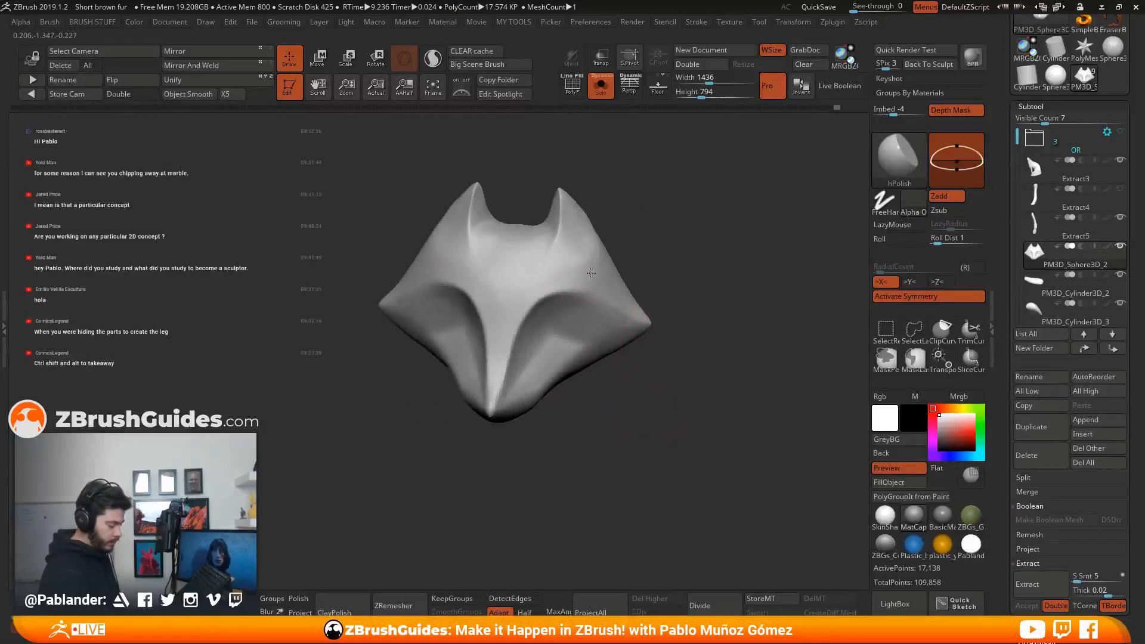
{"action": "mouse_move", "coordinate": [591, 273]}
{"action": "right_mouse_down"}
{"action": "mouse_move", "coordinate": [652, 224]}
{"action": "mouse_move", "coordinate": [592, 286]}
{"action": "right_mouse_up"}
{"action": "key", "text": "space"}
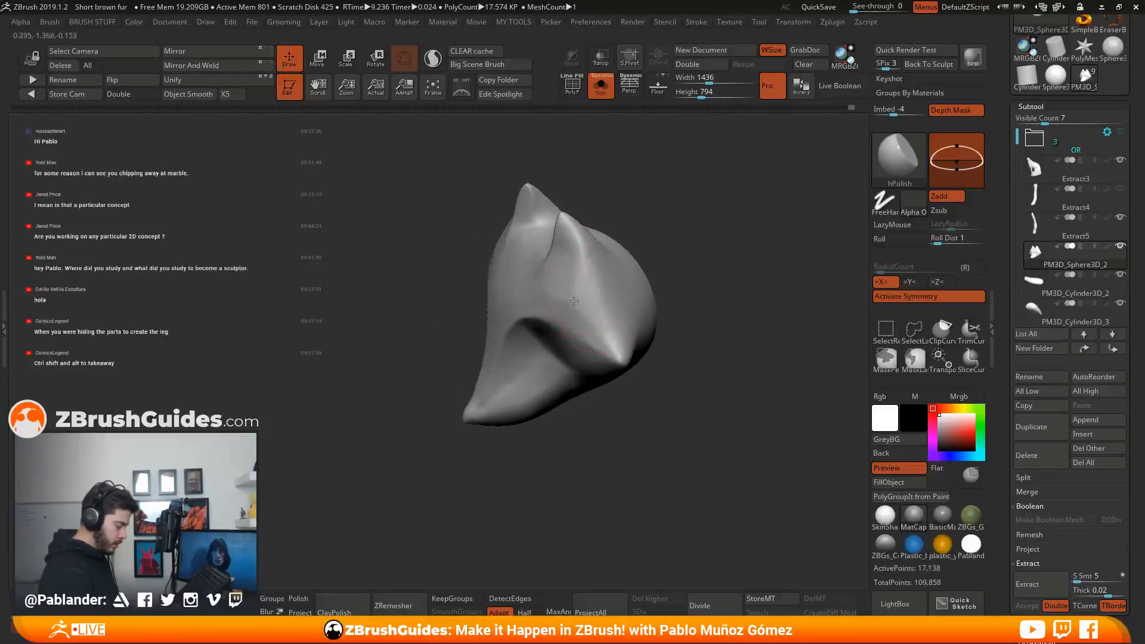
{"action": "right_click_drag", "start_coordinate": [705, 292], "coordinate": [682, 381]}
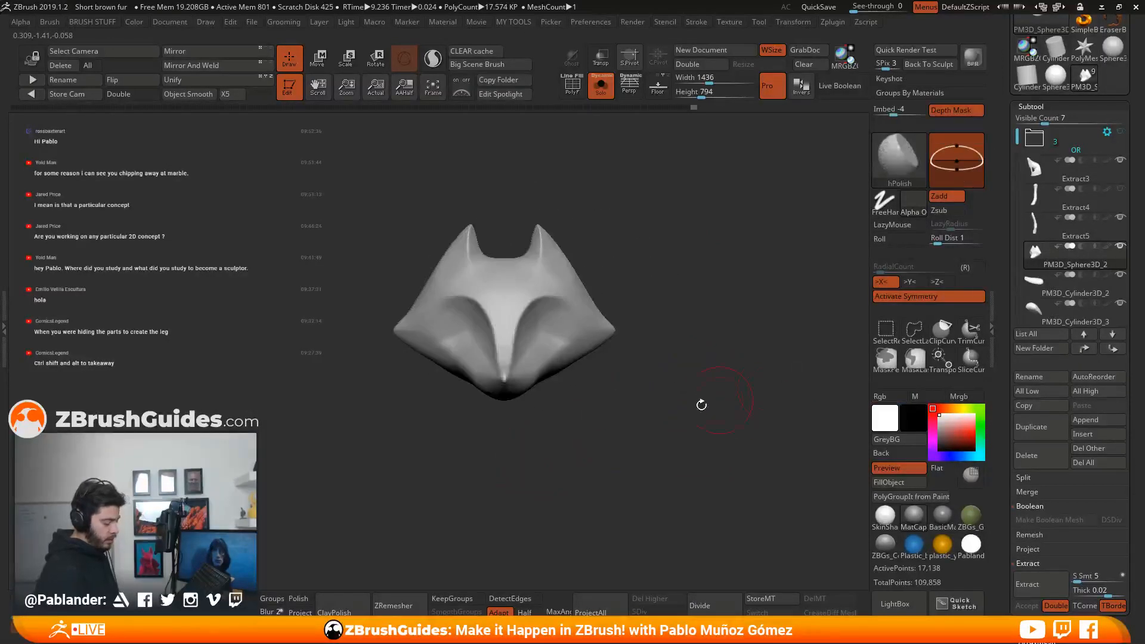
{"action": "mouse_move", "coordinate": [585, 403]}
{"action": "right_mouse_down"}
{"action": "mouse_move", "coordinate": [551, 381]}
{"action": "mouse_move", "coordinate": [639, 406]}
{"action": "mouse_move", "coordinate": [649, 432]}
{"action": "mouse_move", "coordinate": [703, 427]}
{"action": "mouse_move", "coordinate": [621, 431]}
{"action": "right_mouse_up"}
{"action": "key", "text": "shift"}
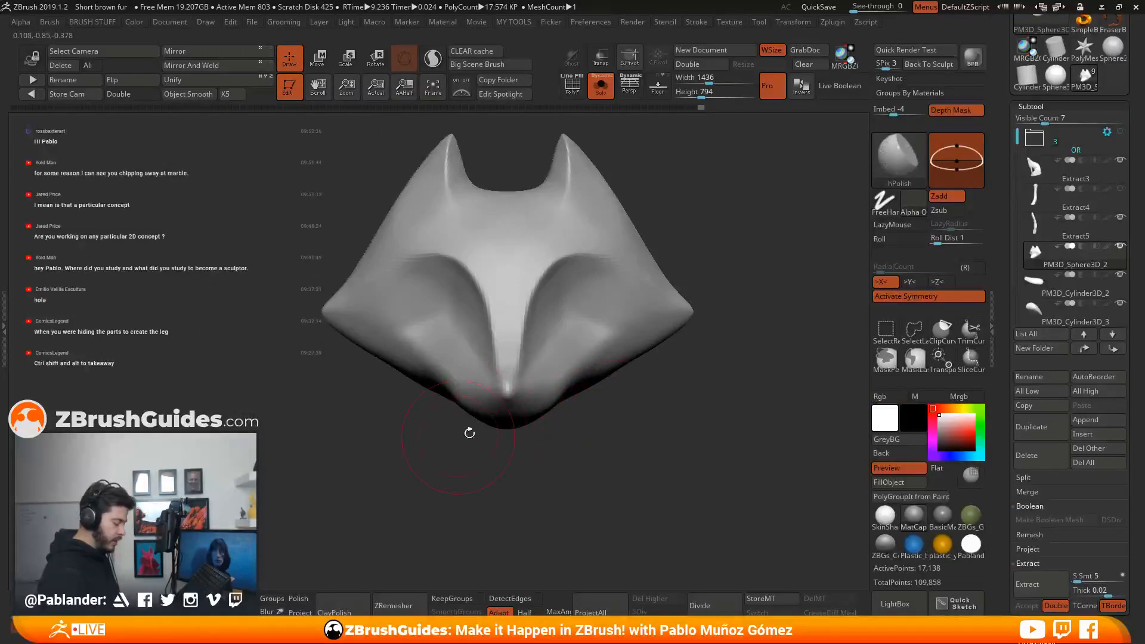
Pull the muzzle tip forward into a sharper point with the Move brush.
{"action": "mouse_move", "coordinate": [533, 428]}
{"action": "right_mouse_down"}
{"action": "mouse_move", "coordinate": [545, 452]}
{"action": "mouse_move", "coordinate": [601, 429]}
{"action": "right_mouse_up"}
{"action": "key", "text": "b"}
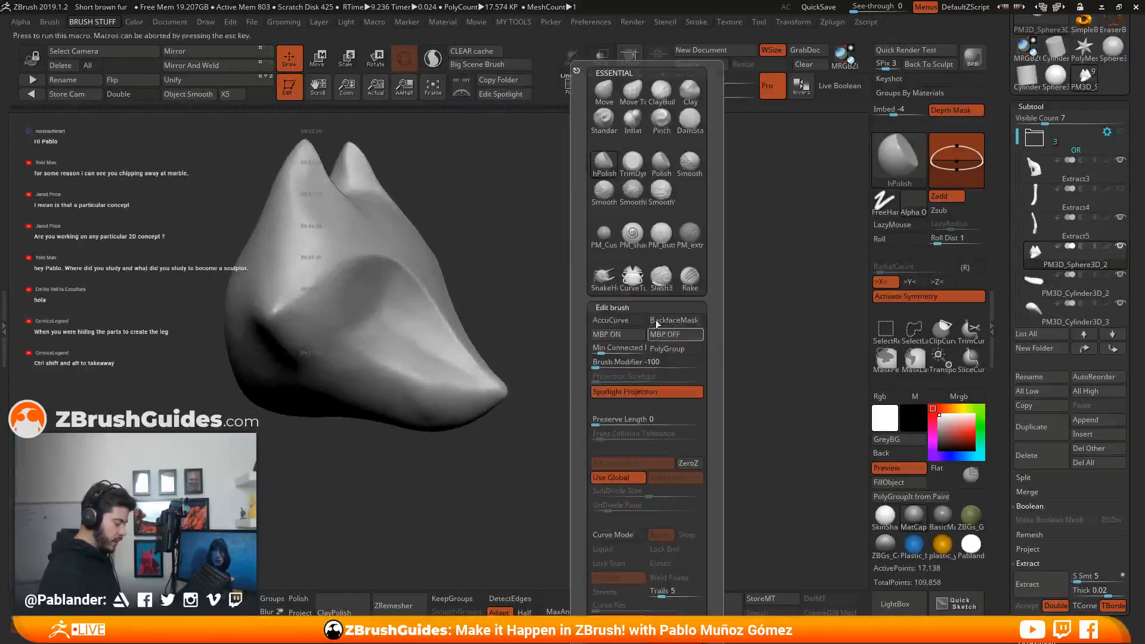
{"action": "left_click", "coordinate": [603, 90]}
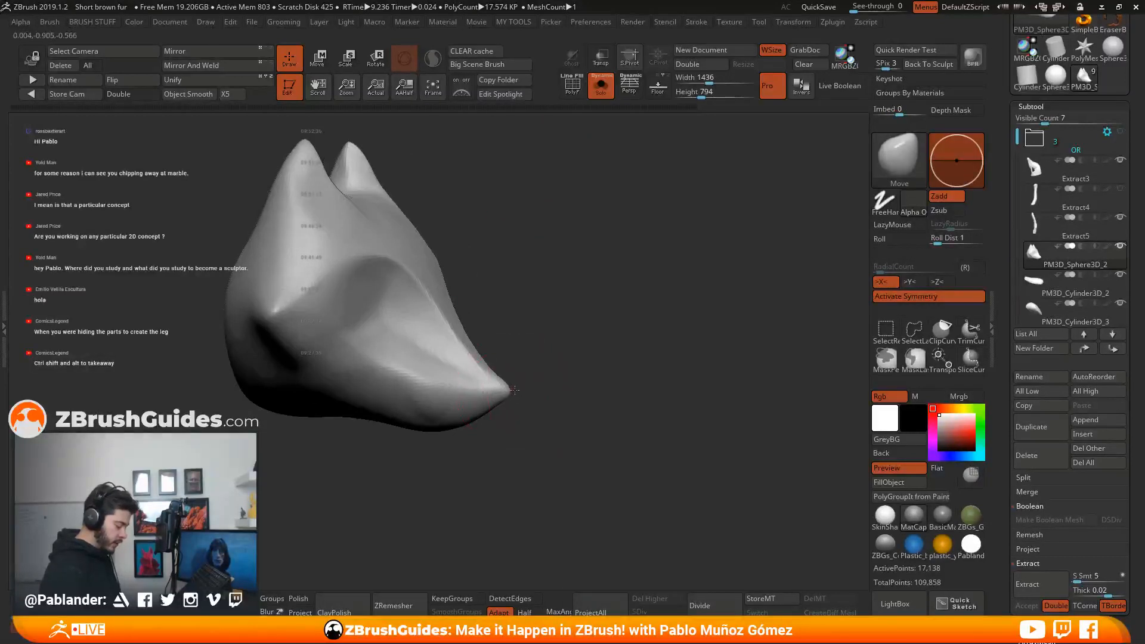
{"action": "right_click_drag", "start_coordinate": [523, 395], "coordinate": [515, 399]}
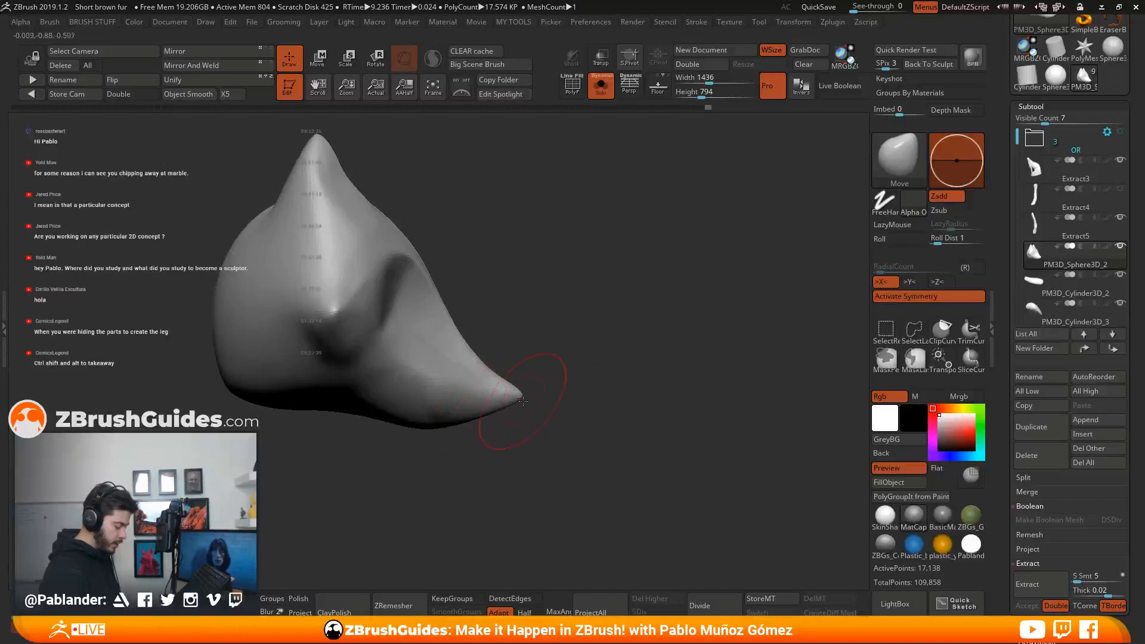
{"action": "right_click_drag", "start_coordinate": [664, 375], "coordinate": [608, 382]}
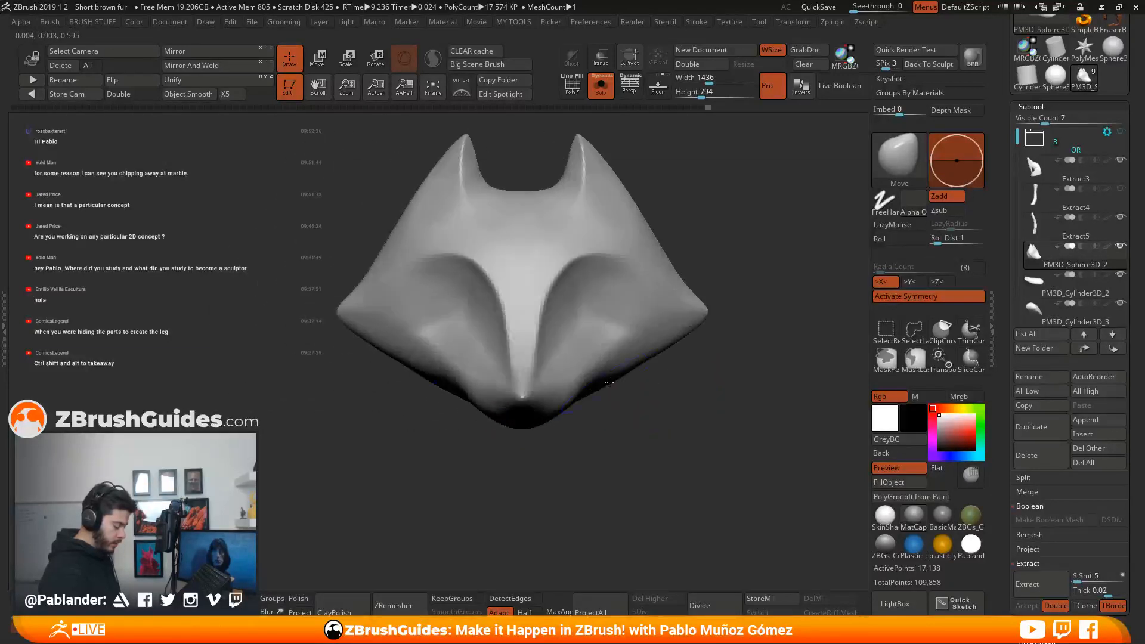
{"action": "right_click_drag", "start_coordinate": [638, 449], "coordinate": [585, 422]}
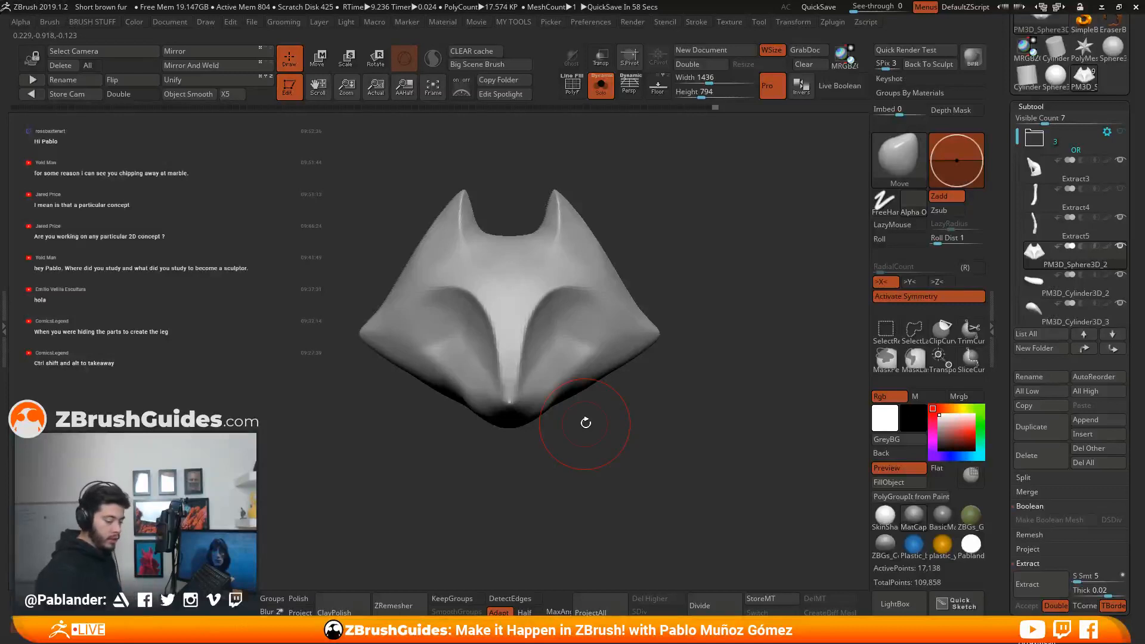
Append a sphere as a new subtool and make it the active one.
{"action": "left_click", "coordinate": [1100, 435]}
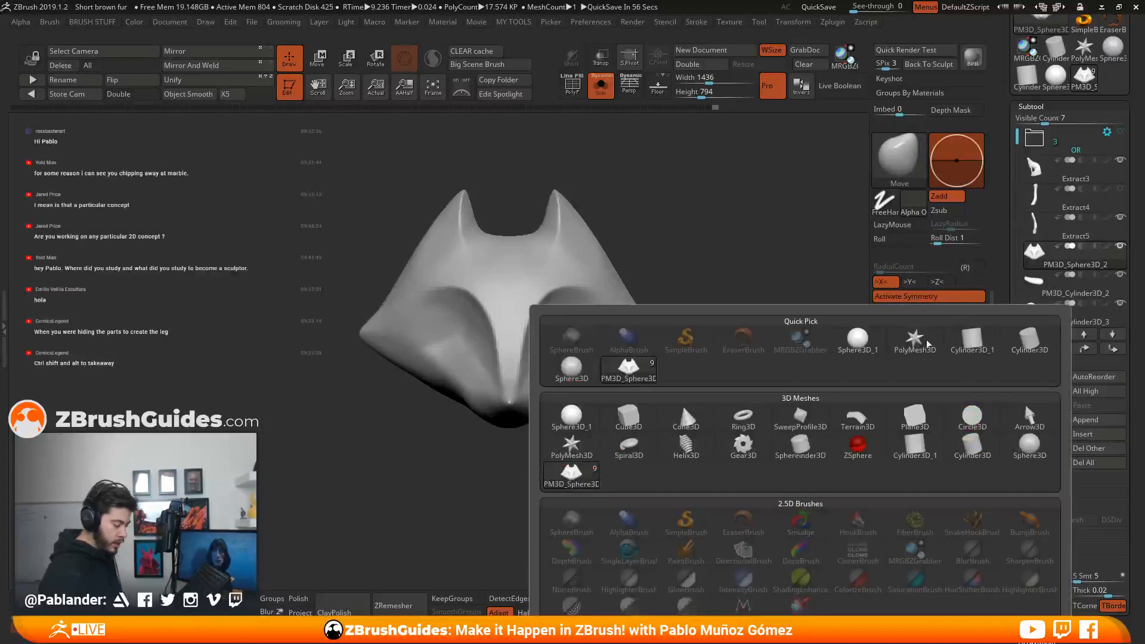
{"action": "left_click", "coordinate": [1025, 402]}
{"action": "left_click", "coordinate": [1080, 434]}
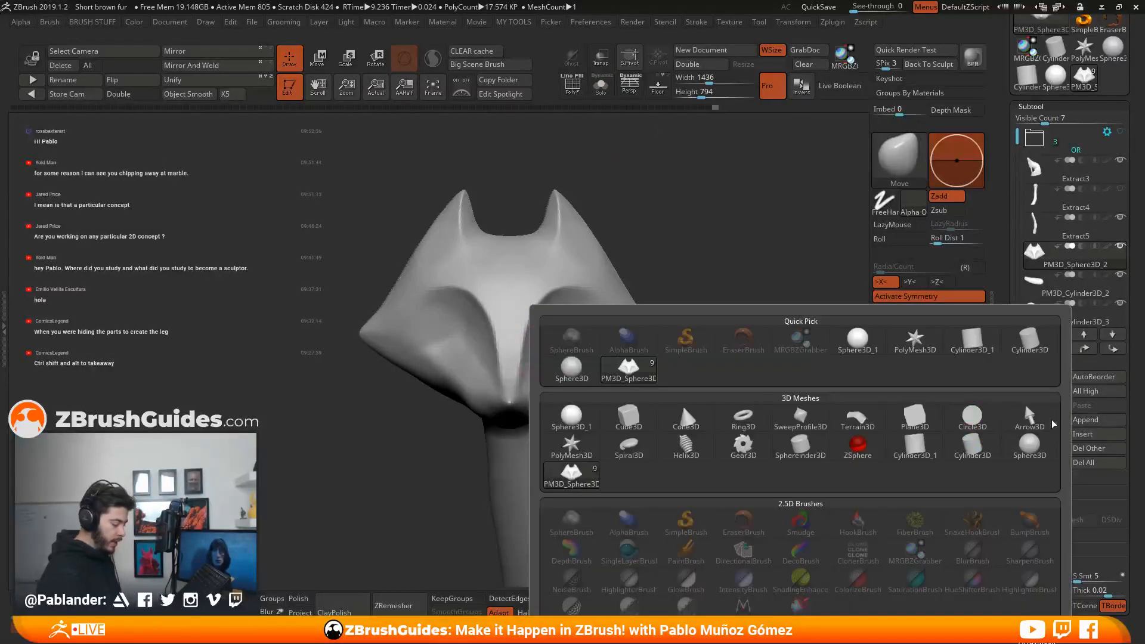
{"action": "left_click", "coordinate": [1025, 403]}
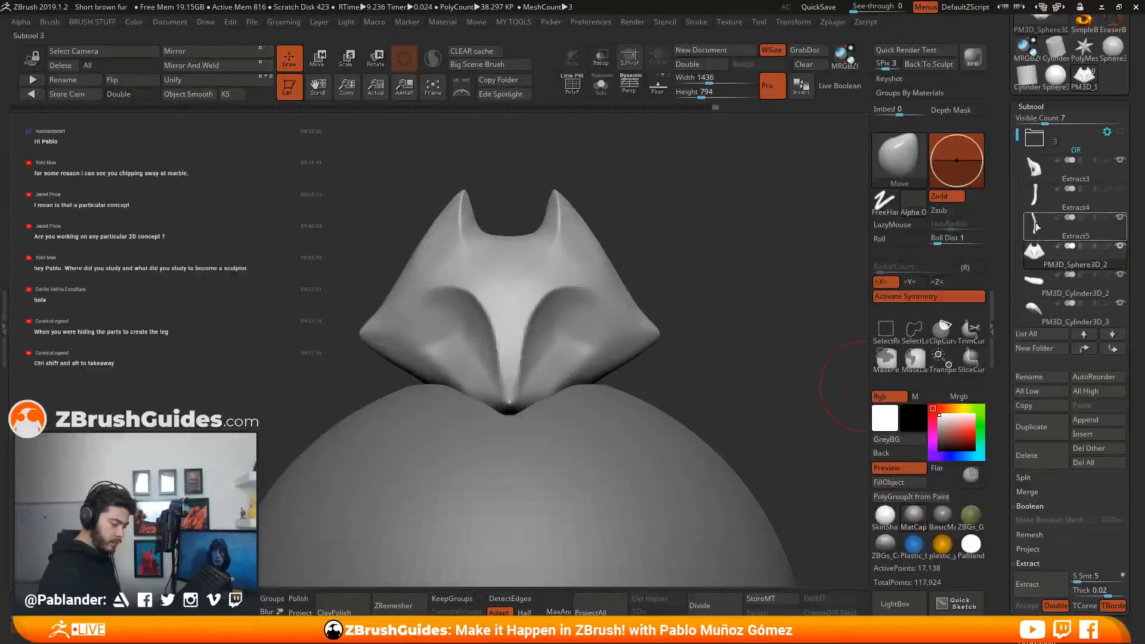
{"action": "left_click_drag", "start_coordinate": [1017, 136], "coordinate": [1015, 190]}
{"action": "left_click", "coordinate": [1066, 266]}
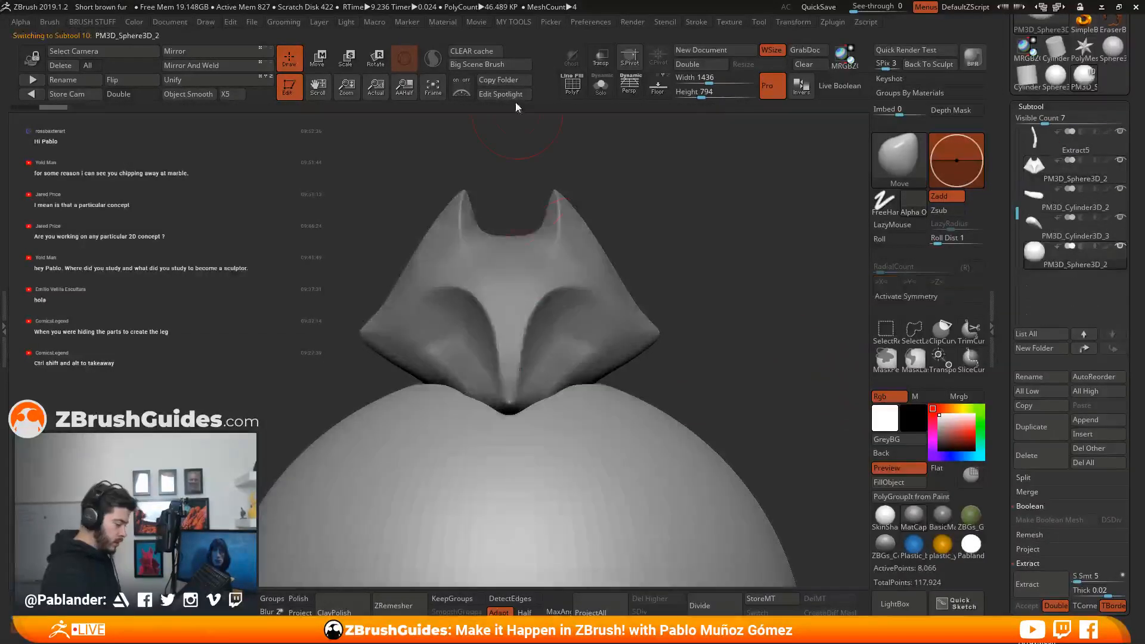
Quick-save the project, then scale the new sphere down and raise it to the fox's head.
{"action": "left_click", "coordinate": [318, 58]}
{"action": "key", "text": "f"}
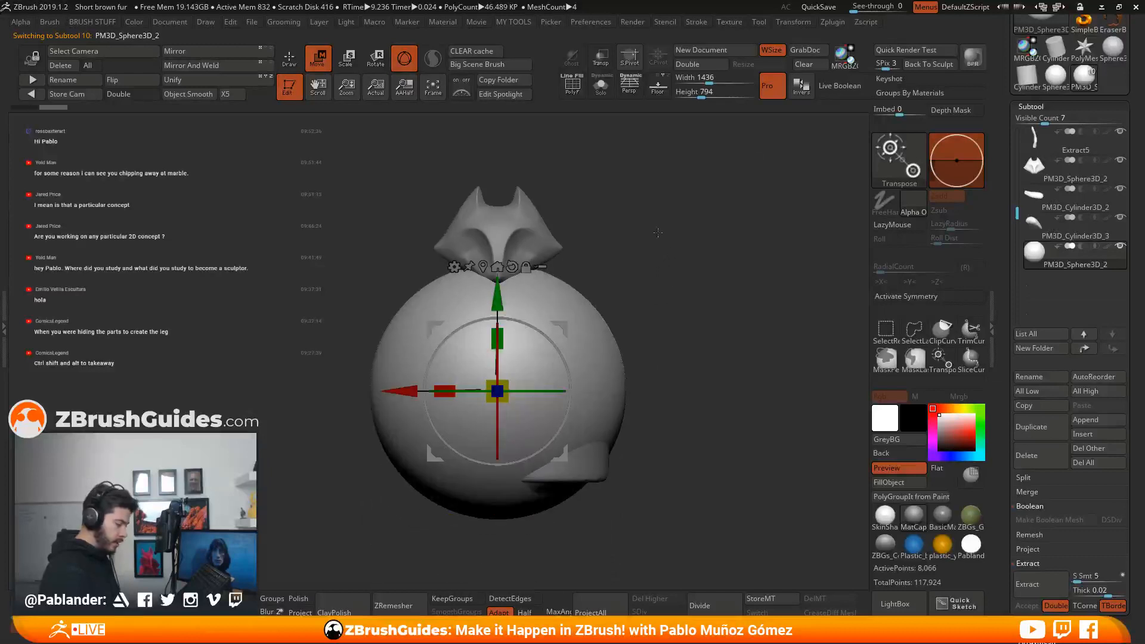
{"action": "left_click", "coordinate": [818, 8]}
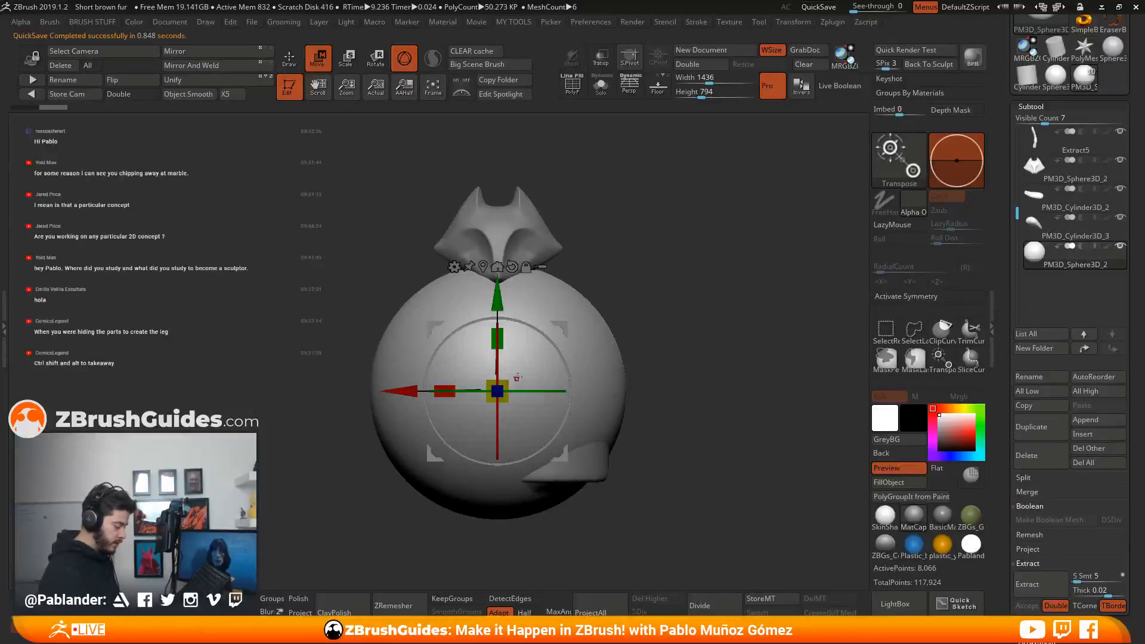
{"action": "mouse_move", "coordinate": [497, 392]}
{"action": "left_mouse_down"}
{"action": "mouse_move", "coordinate": [493, 400]}
{"action": "mouse_move", "coordinate": [497, 393]}
{"action": "left_mouse_up"}
{"action": "mouse_move", "coordinate": [632, 230]}
{"action": "left_mouse_down"}
{"action": "mouse_move", "coordinate": [682, 222]}
{"action": "mouse_move", "coordinate": [652, 221]}
{"action": "left_mouse_up"}
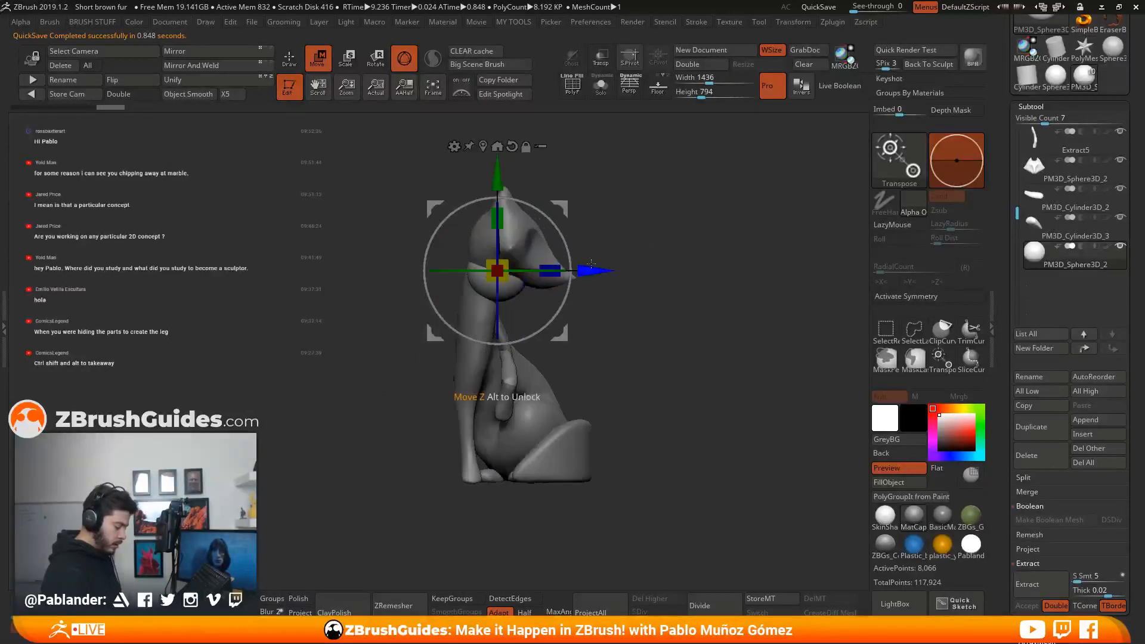
Position the sphere on the muzzle tip and shrink it into a small round nose.
{"action": "mouse_move", "coordinate": [590, 263]}
{"action": "left_mouse_down", "text": "alt"}
{"action": "mouse_move", "coordinate": [682, 264]}
{"action": "mouse_move", "coordinate": [723, 319]}
{"action": "left_mouse_up", "text": "alt"}
{"action": "left_click_drag", "start_coordinate": [720, 227], "coordinate": [751, 227]}
{"action": "left_click_drag", "start_coordinate": [658, 210], "coordinate": [632, 223]}
{"action": "left_click_drag", "start_coordinate": [573, 278], "coordinate": [571, 280]}
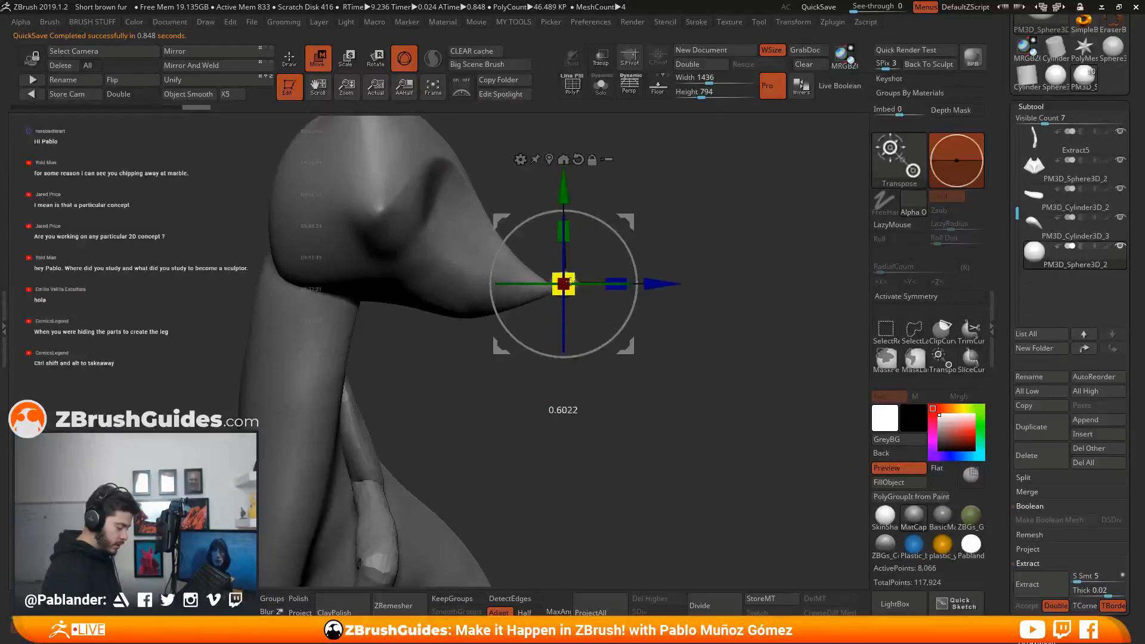
{"action": "key", "text": "q"}
{"action": "left_click_drag", "start_coordinate": [670, 393], "coordinate": [642, 396]}
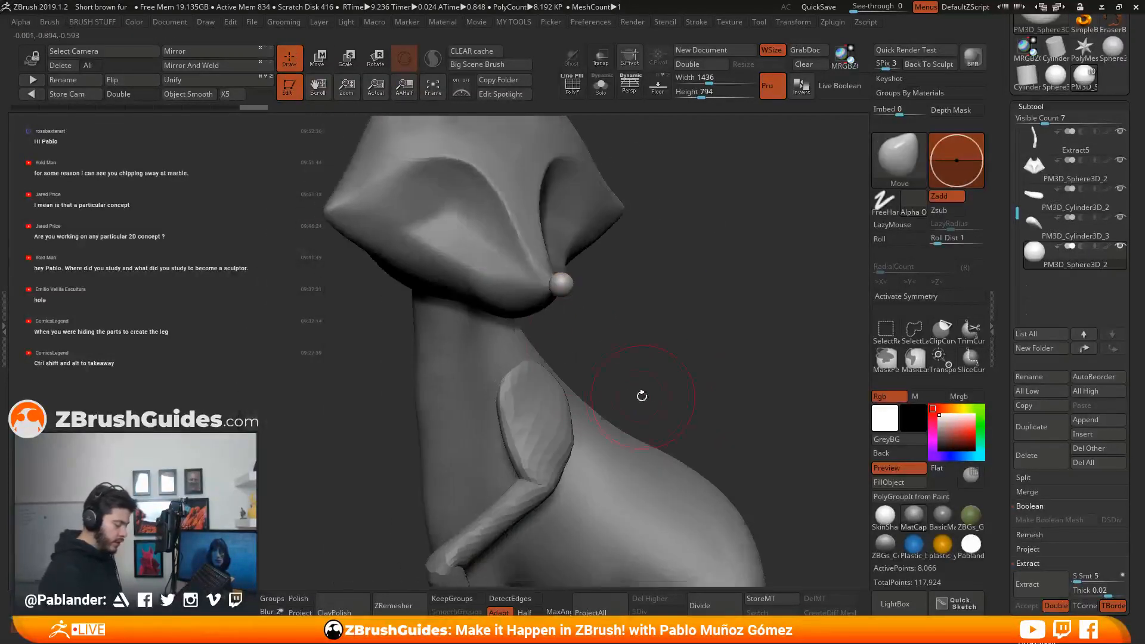
{"action": "left_click_drag", "start_coordinate": [690, 321], "coordinate": [626, 342]}
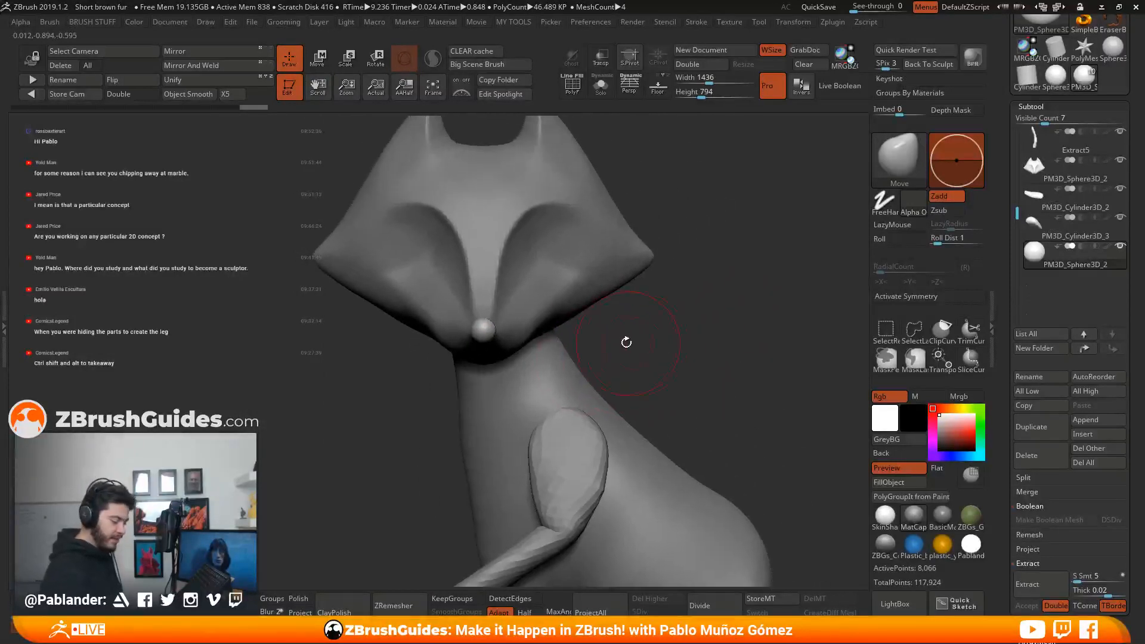
Duplicate the nose sphere and move the copy up into the fox's eye socket.
{"action": "left_click", "coordinate": [1050, 424]}
{"action": "key", "text": "w"}
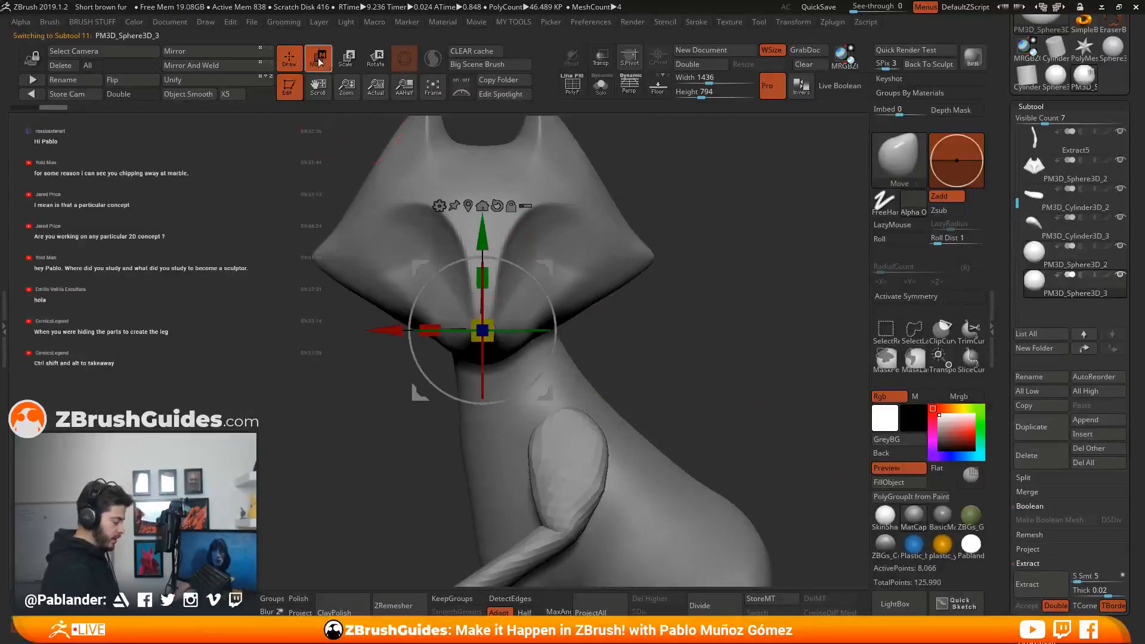
{"action": "mouse_move", "coordinate": [480, 328]}
{"action": "left_mouse_down"}
{"action": "mouse_move", "coordinate": [440, 266]}
{"action": "mouse_move", "coordinate": [492, 317]}
{"action": "left_mouse_up"}
{"action": "left_click_drag", "start_coordinate": [626, 337], "coordinate": [712, 346]}
{"action": "mouse_move", "coordinate": [449, 237]}
{"action": "left_mouse_down"}
{"action": "mouse_move", "coordinate": [598, 288]}
{"action": "mouse_move", "coordinate": [588, 278]}
{"action": "mouse_move", "coordinate": [588, 334]}
{"action": "left_mouse_up"}
{"action": "key", "text": "q"}
{"action": "left_click_drag", "start_coordinate": [641, 403], "coordinate": [601, 351], "text": "alt"}
{"action": "left_click", "coordinate": [325, 67]}
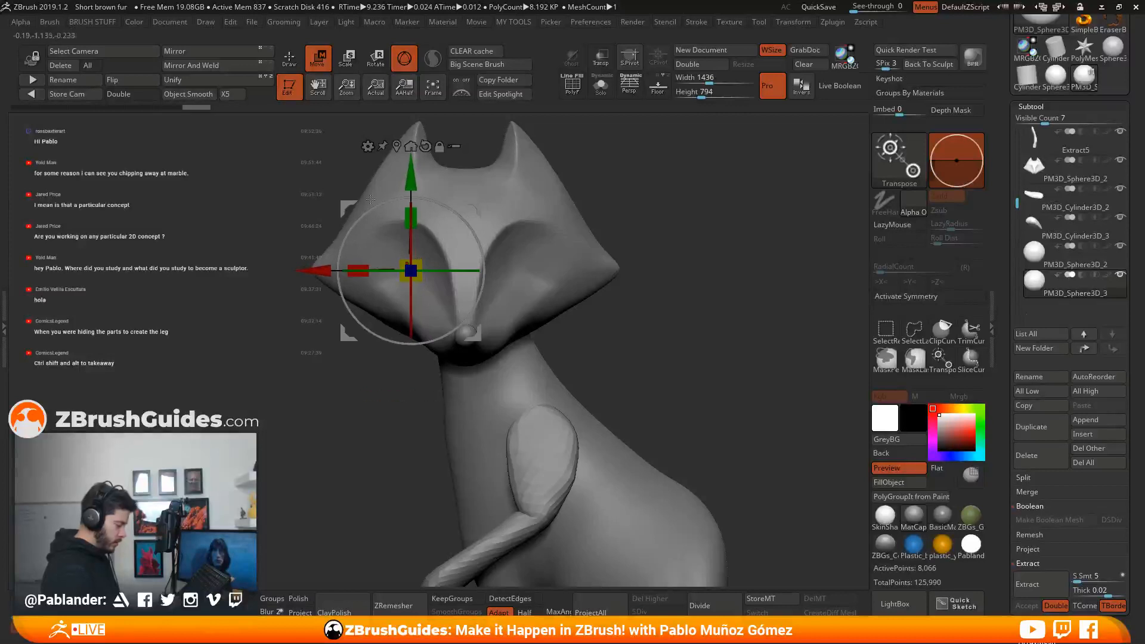
Shift the transform gizmo off the eye sphere into the empty space beside the head.
{"action": "key", "text": "q"}
{"action": "mouse_move", "coordinate": [708, 414]}
{"action": "left_mouse_down"}
{"action": "mouse_move", "coordinate": [685, 405]}
{"action": "mouse_move", "coordinate": [708, 415]}
{"action": "left_mouse_up"}
{"action": "left_click", "coordinate": [321, 65]}
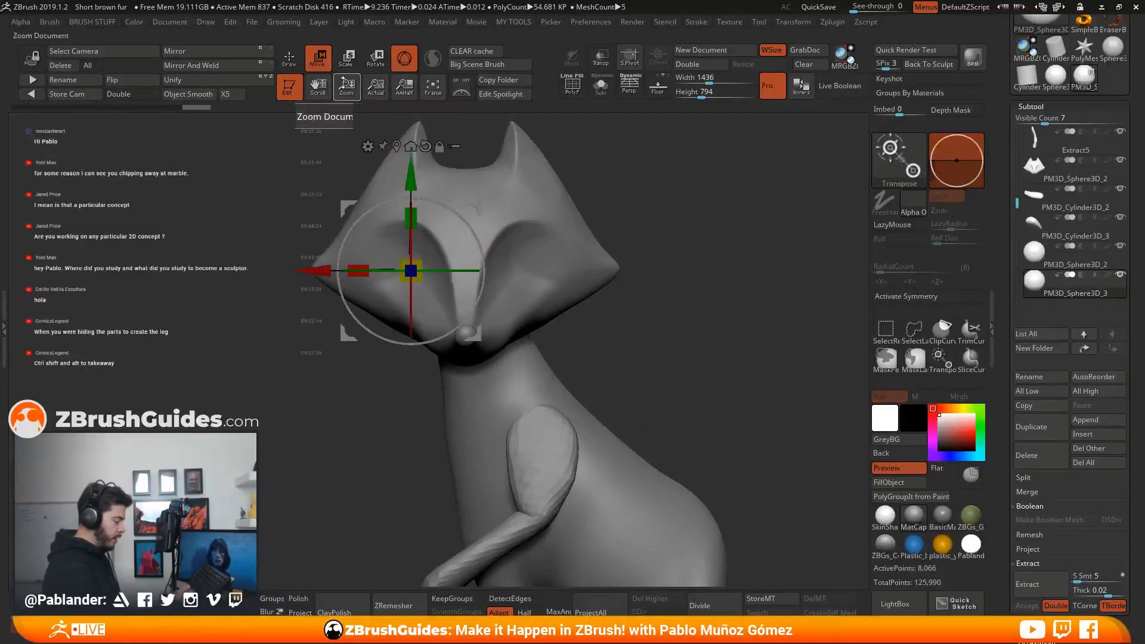
{"action": "left_click_drag", "start_coordinate": [686, 245], "coordinate": [765, 275]}
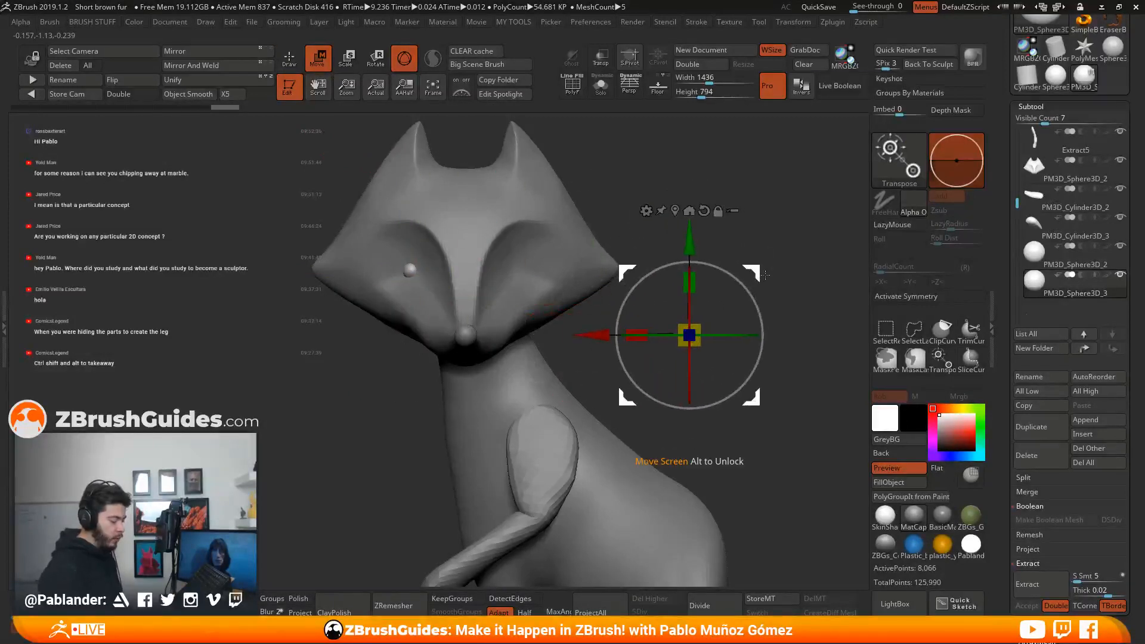
{"action": "left_click_drag", "start_coordinate": [374, 370], "coordinate": [373, 392], "text": "alt"}
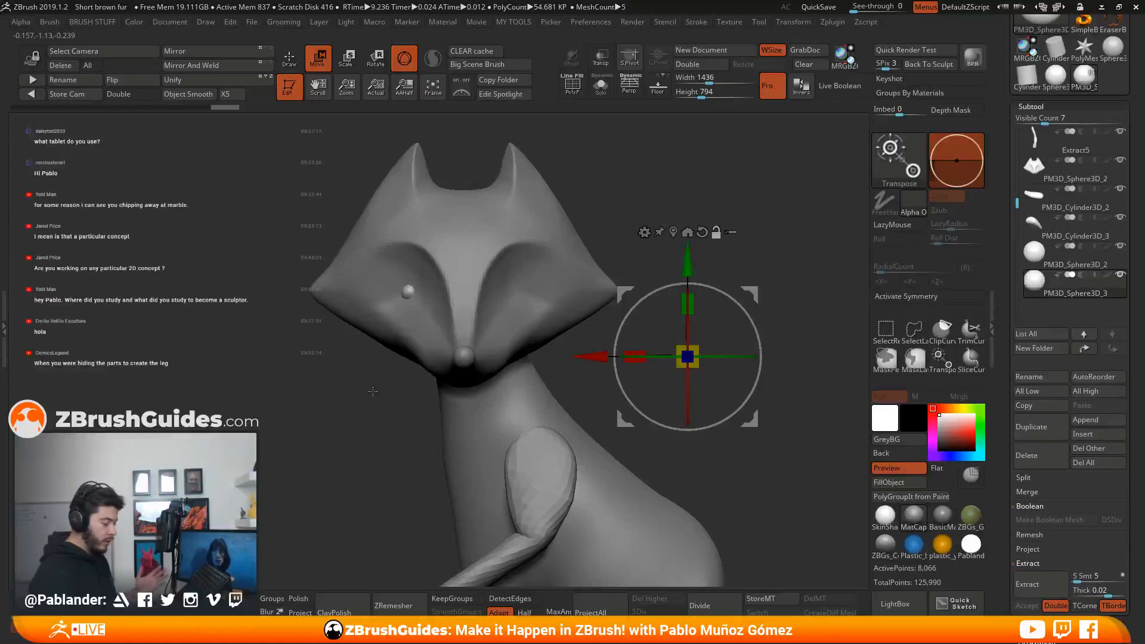
Hide the nose sphere subtool and make the duplicated eye sphere the active one.
{"action": "left_click", "coordinate": [1125, 251]}
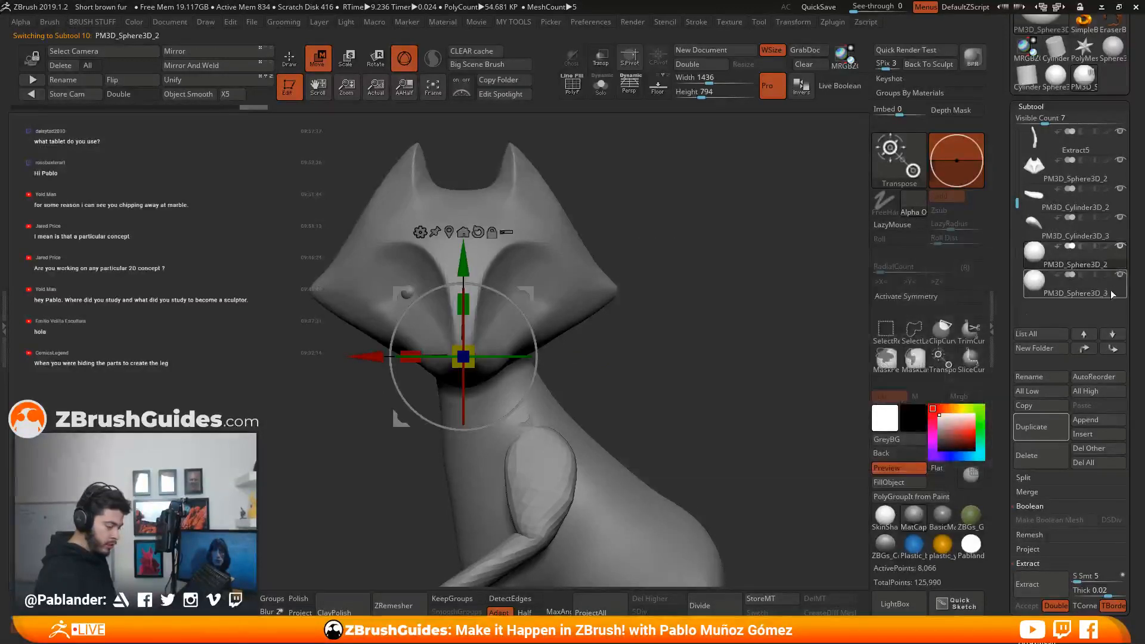
{"action": "left_click", "coordinate": [1110, 290]}
{"action": "left_click", "coordinate": [1120, 249]}
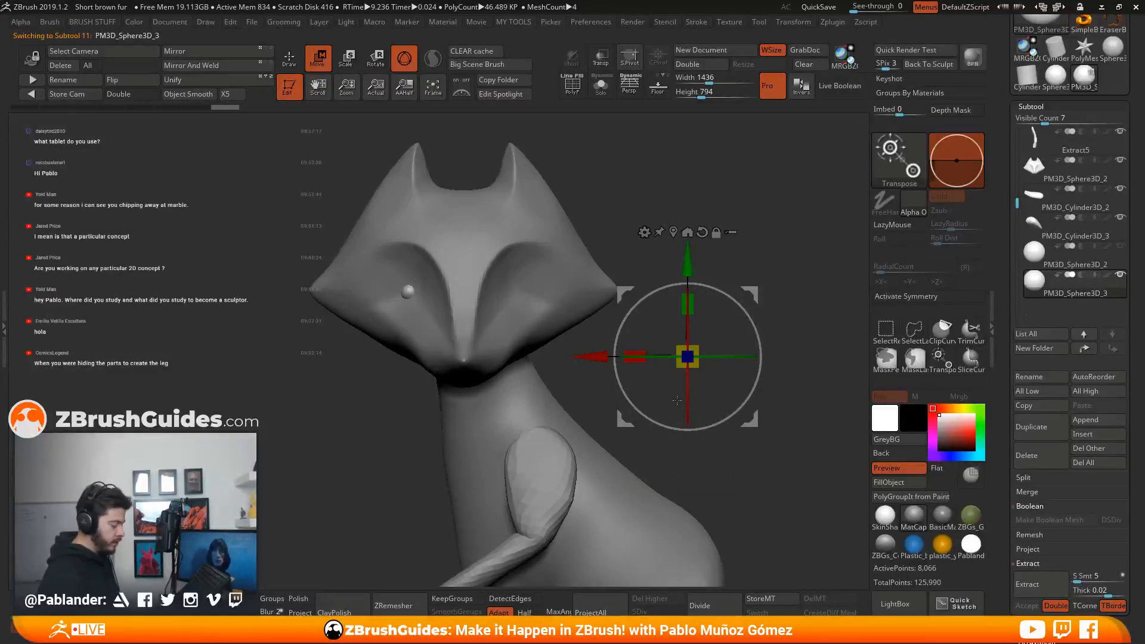
Recentre the gizmo on the eye sphere, enlarge the sphere about 2.9 times and nudge it toward the muzzle.
{"action": "left_click_drag", "start_coordinate": [753, 290], "coordinate": [749, 288]}
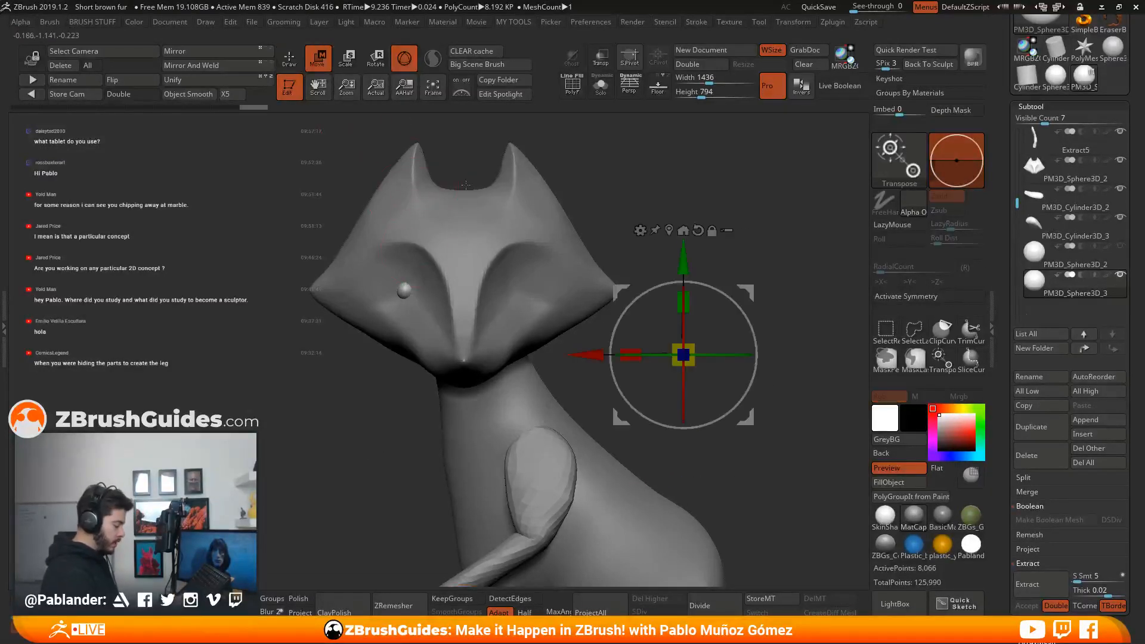
{"action": "left_click", "coordinate": [683, 230]}
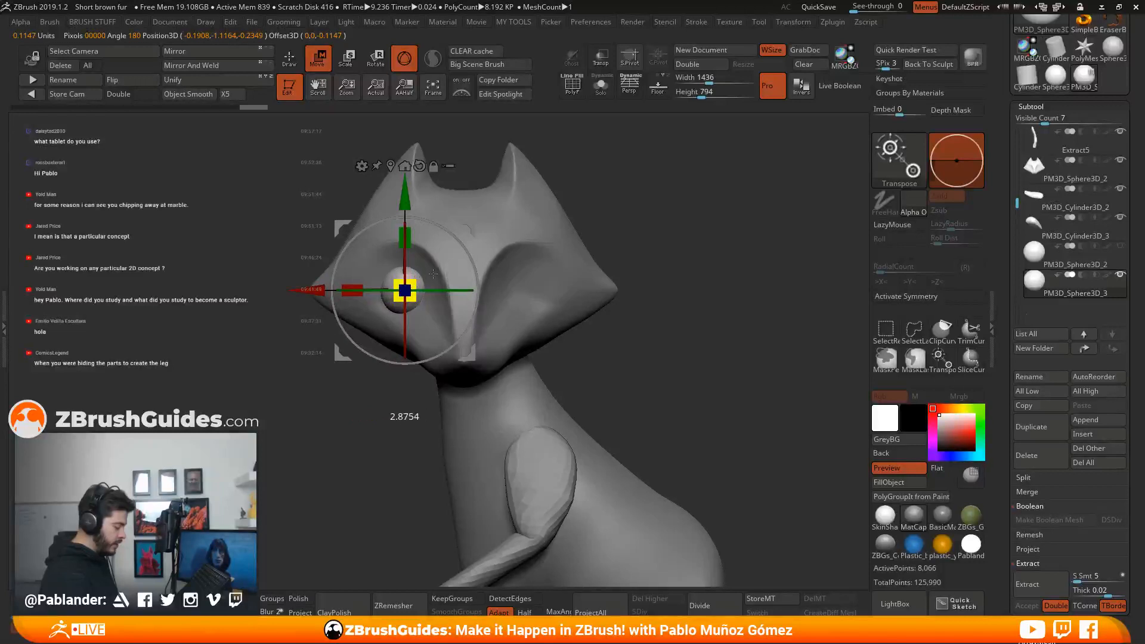
{"action": "left_click_drag", "start_coordinate": [404, 254], "coordinate": [416, 254]}
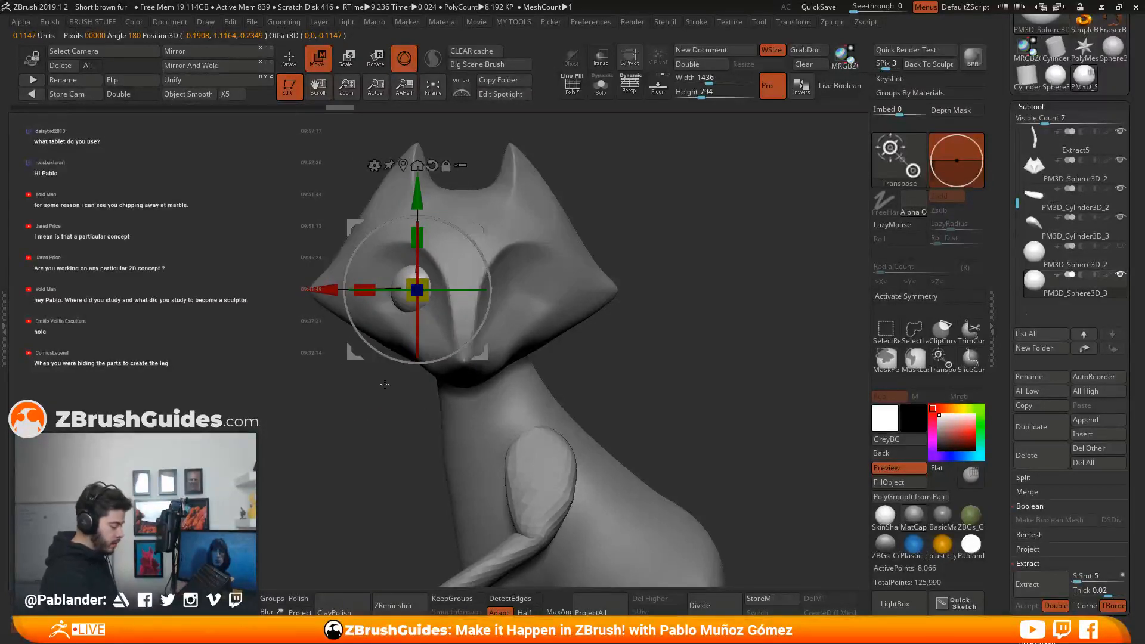
Shrink the eye sphere and nudge it into place in the fox's eye socket.
{"action": "left_click_drag", "start_coordinate": [481, 353], "coordinate": [481, 356]}
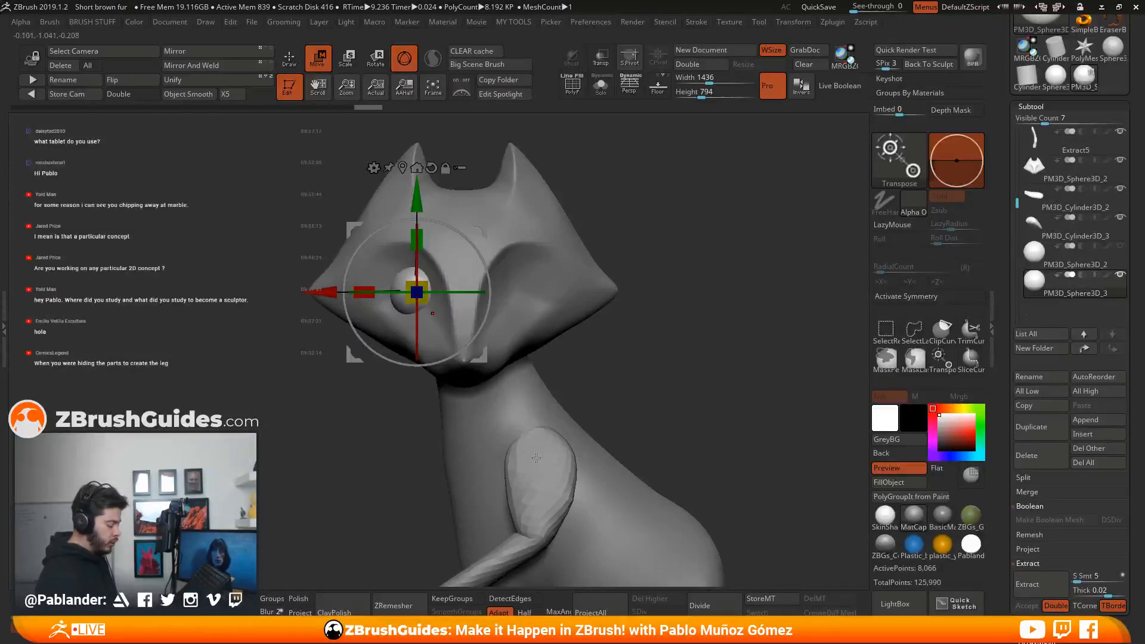
{"action": "left_click_drag", "start_coordinate": [642, 365], "coordinate": [652, 365]}
{"action": "left_click_drag", "start_coordinate": [425, 301], "coordinate": [412, 299]}
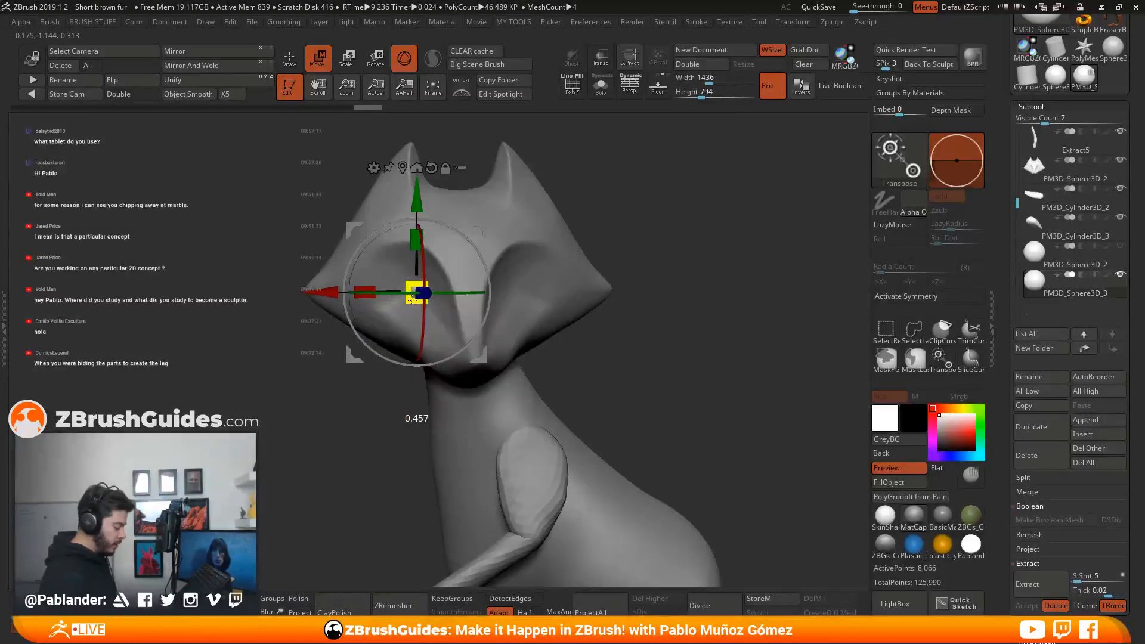
{"action": "left_click_drag", "start_coordinate": [642, 286], "coordinate": [710, 285]}
{"action": "left_click_drag", "start_coordinate": [503, 300], "coordinate": [508, 301]}
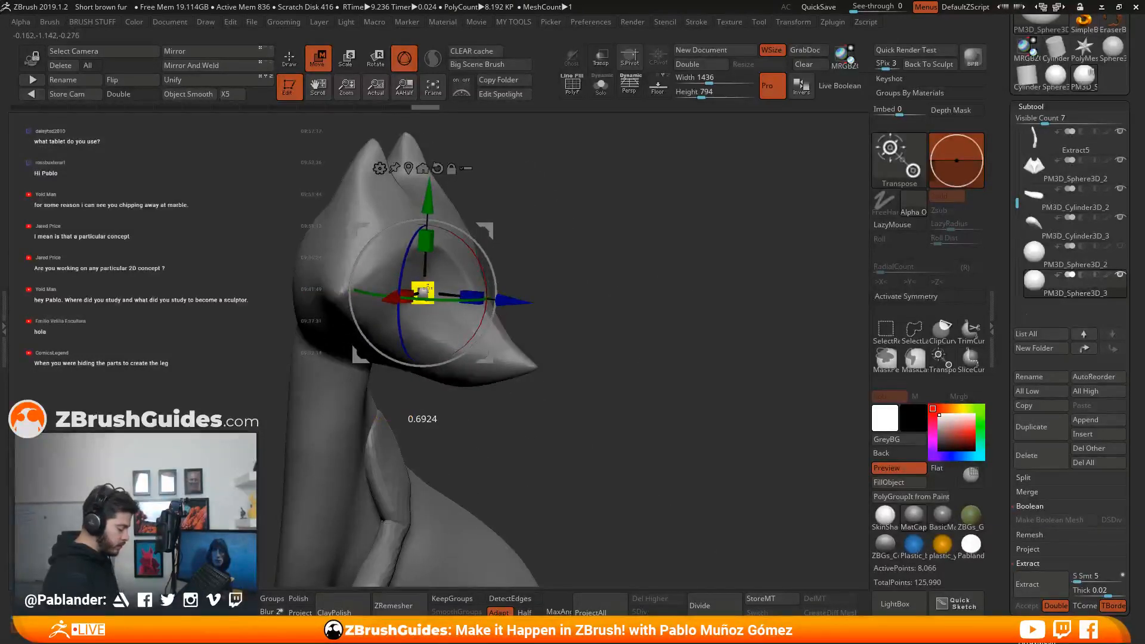
{"action": "left_click_drag", "start_coordinate": [428, 288], "coordinate": [425, 291]}
Adjust the eye sphere's depth in the socket, checking it from the side and the front.
{"action": "left_click_drag", "start_coordinate": [602, 287], "coordinate": [554, 284], "text": "shift"}
{"action": "left_click_drag", "start_coordinate": [490, 229], "coordinate": [472, 229]}
{"action": "left_click_drag", "start_coordinate": [642, 285], "coordinate": [704, 286]}
{"action": "left_click_drag", "start_coordinate": [502, 300], "coordinate": [493, 300]}
{"action": "key", "text": "q"}
{"action": "left_click_drag", "start_coordinate": [590, 286], "coordinate": [639, 299], "text": "shift"}
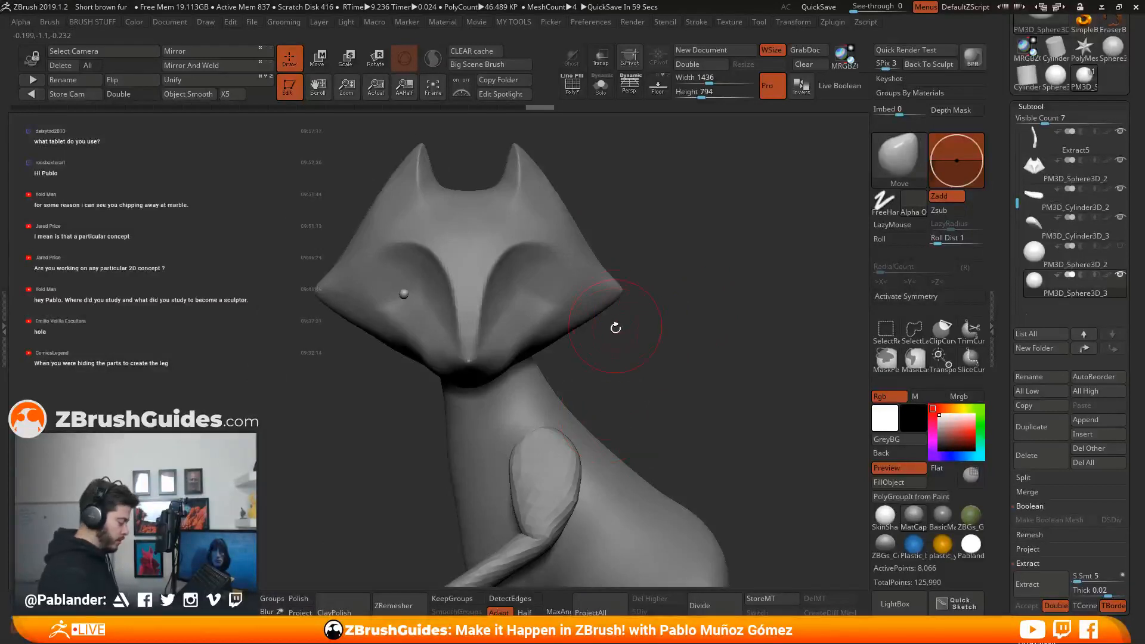
Enlarge the eye sphere slightly and reseat it so it protrudes from the socket surface.
{"action": "key", "text": "w"}
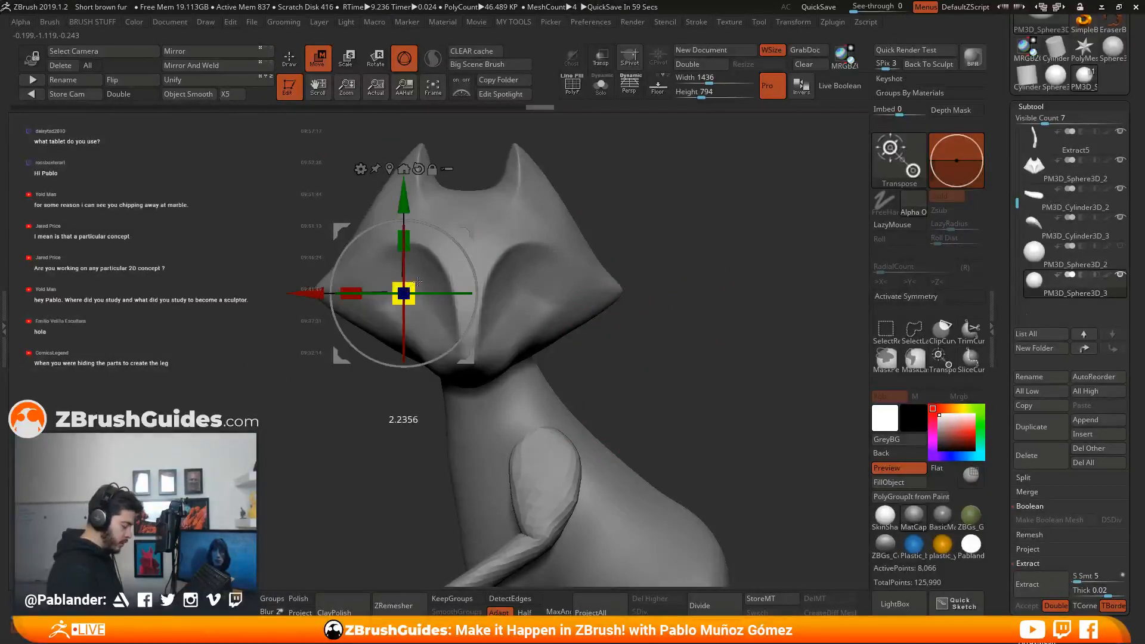
{"action": "left_click_drag", "start_coordinate": [418, 281], "coordinate": [419, 280]}
{"action": "left_click_drag", "start_coordinate": [643, 287], "coordinate": [676, 289]}
{"action": "left_click_drag", "start_coordinate": [402, 292], "coordinate": [440, 295]}
{"action": "left_click_drag", "start_coordinate": [588, 255], "coordinate": [628, 252], "text": "shift"}
{"action": "left_click_drag", "start_coordinate": [495, 294], "coordinate": [500, 293]}
{"action": "left_click_drag", "start_coordinate": [605, 287], "coordinate": [558, 289], "text": "shift"}
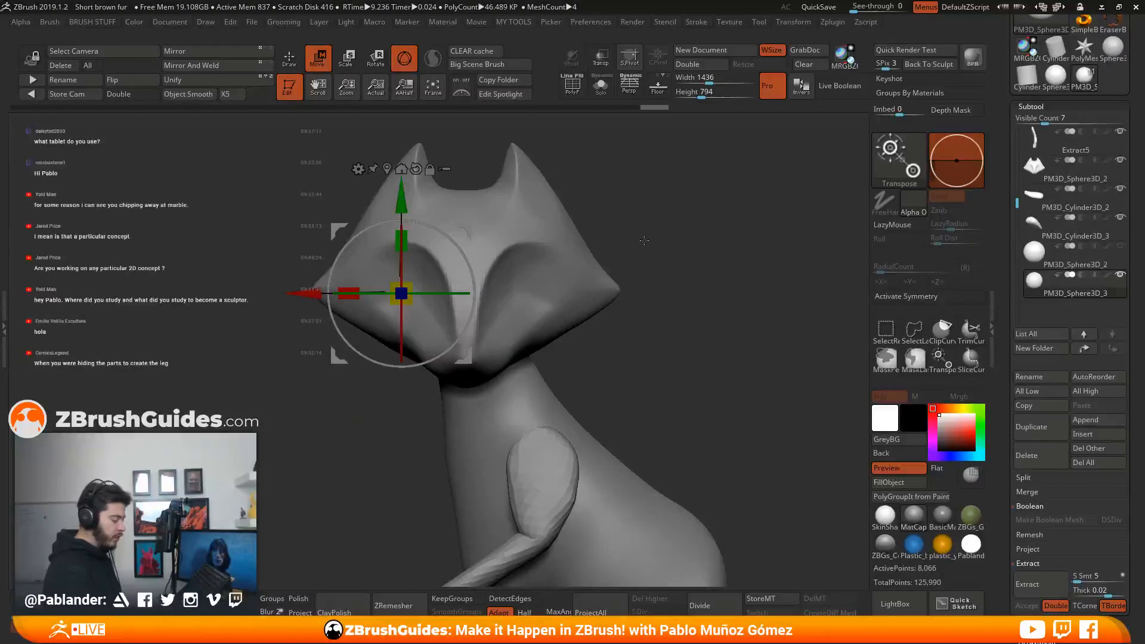
{"action": "left_click_drag", "start_coordinate": [465, 231], "coordinate": [741, 293], "text": "alt"}
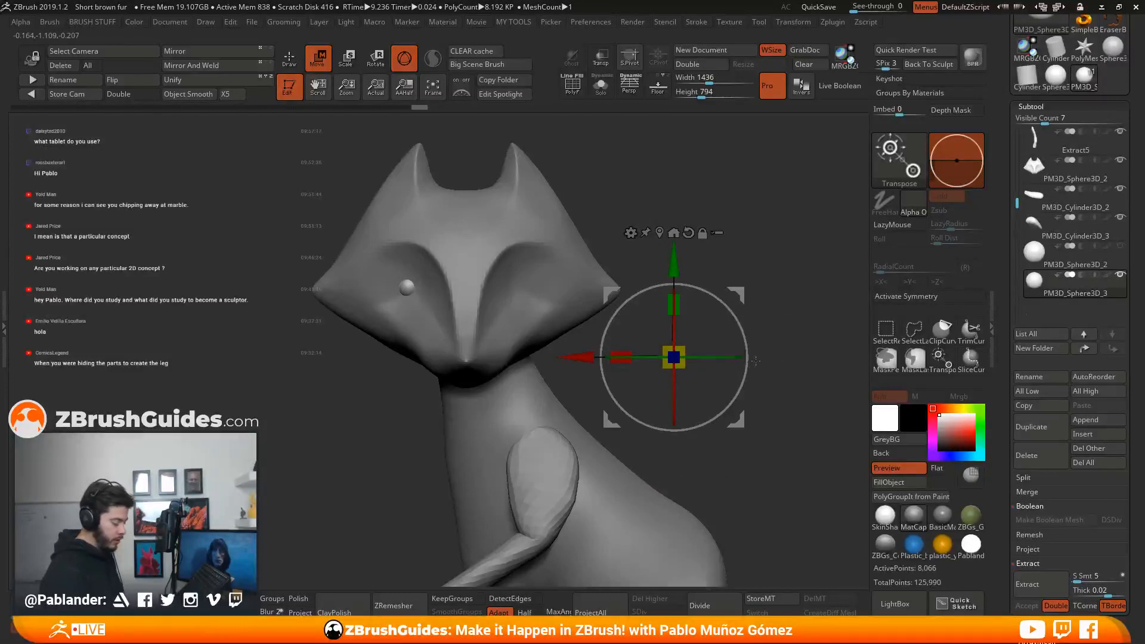
{"action": "left_click_drag", "start_coordinate": [755, 360], "coordinate": [696, 360], "text": "alt"}
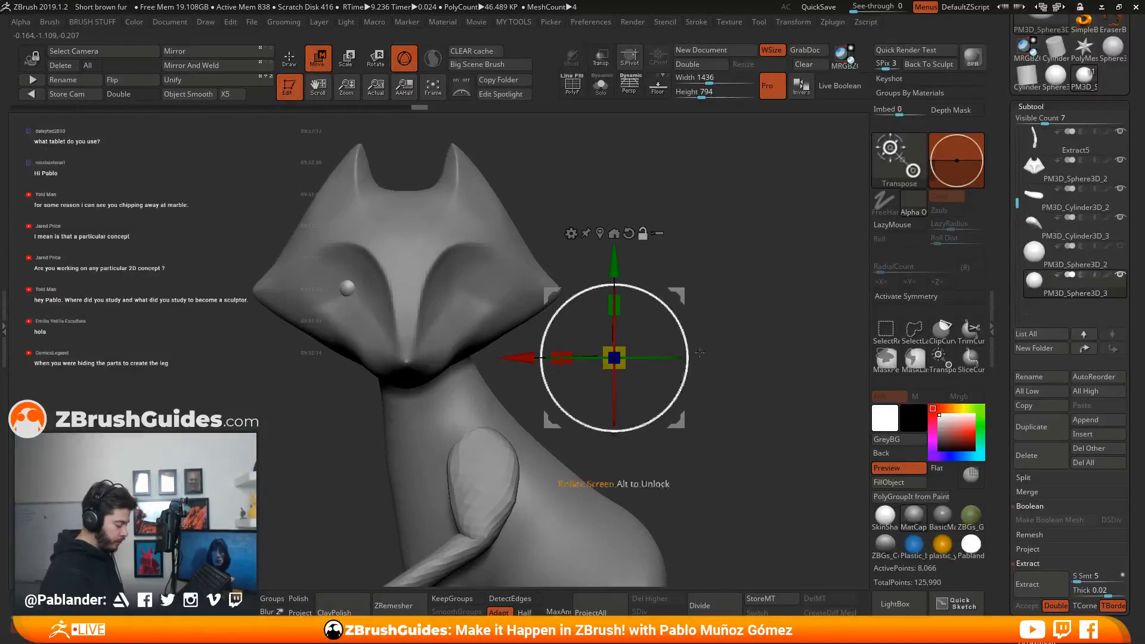
Mirror and weld the eye sphere to create the matching eye on the other side of the head.
{"action": "left_click", "coordinate": [288, 59]}
{"action": "left_click", "coordinate": [216, 66]}
{"action": "mouse_move", "coordinate": [294, 413]}
{"action": "left_mouse_down"}
{"action": "mouse_move", "coordinate": [671, 359]}
{"action": "mouse_move", "coordinate": [636, 361]}
{"action": "mouse_move", "coordinate": [637, 385]}
{"action": "mouse_move", "coordinate": [657, 364]}
{"action": "mouse_move", "coordinate": [625, 314]}
{"action": "mouse_move", "coordinate": [670, 320]}
{"action": "mouse_move", "coordinate": [601, 310]}
{"action": "mouse_move", "coordinate": [647, 316]}
{"action": "mouse_move", "coordinate": [635, 314]}
{"action": "left_mouse_up"}
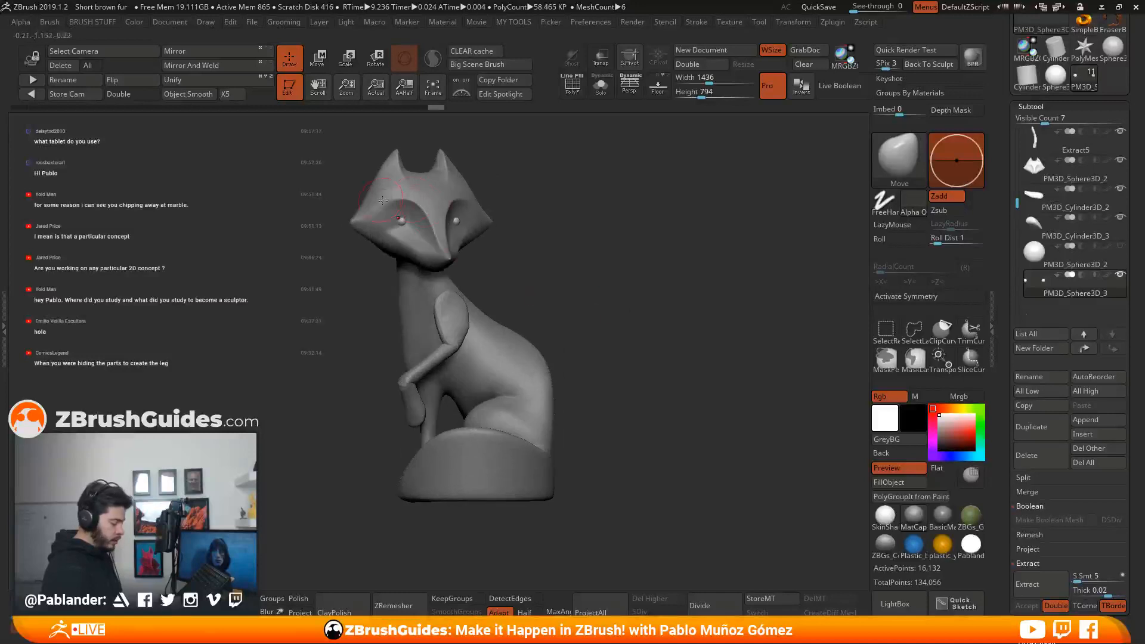
{"action": "left_click_drag", "start_coordinate": [583, 253], "coordinate": [588, 294], "text": "alt"}
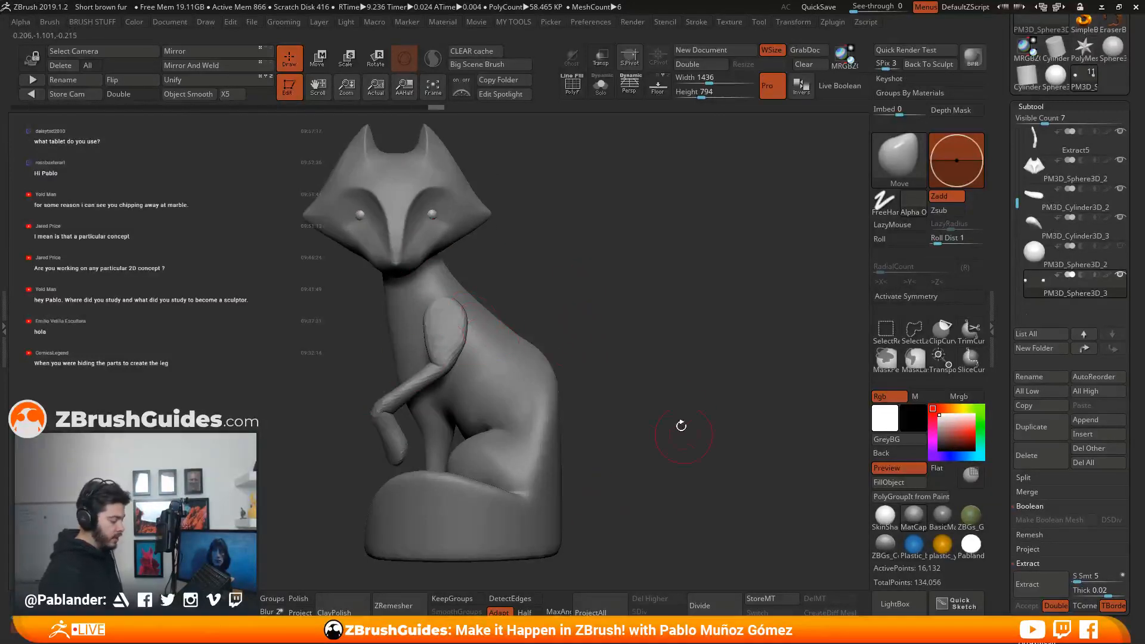
{"action": "left_click_drag", "start_coordinate": [681, 425], "coordinate": [634, 346]}
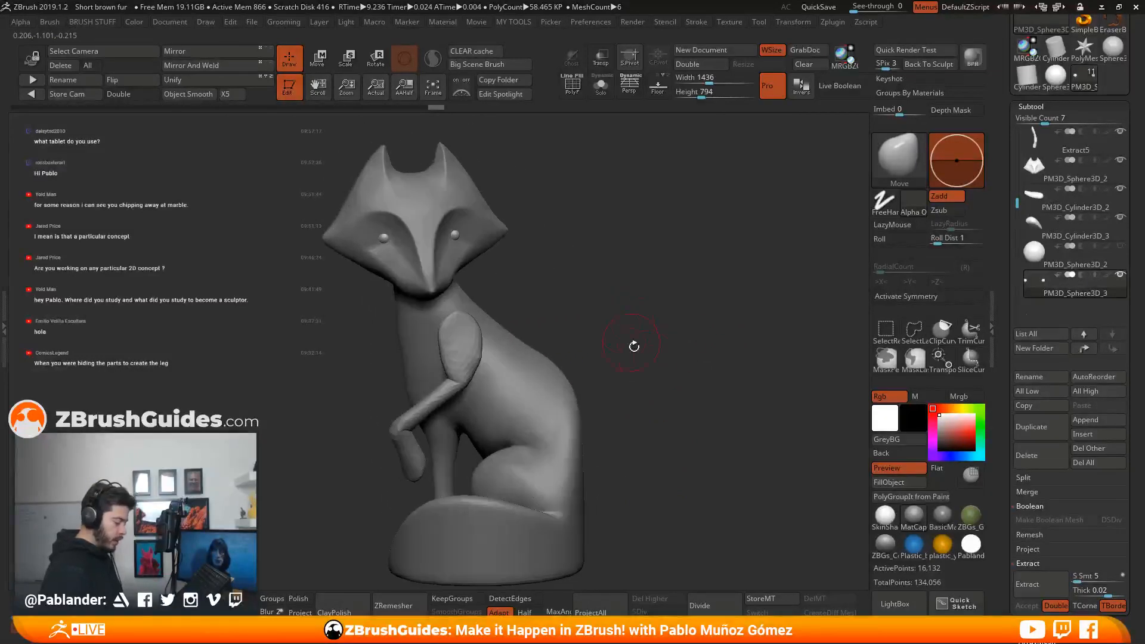
Unhide the nose sphere PM3D_Sphere3D_2, make it the active subtool and turn on X symmetry for it.
{"action": "left_click", "coordinate": [1116, 254]}
{"action": "left_click", "coordinate": [1111, 266]}
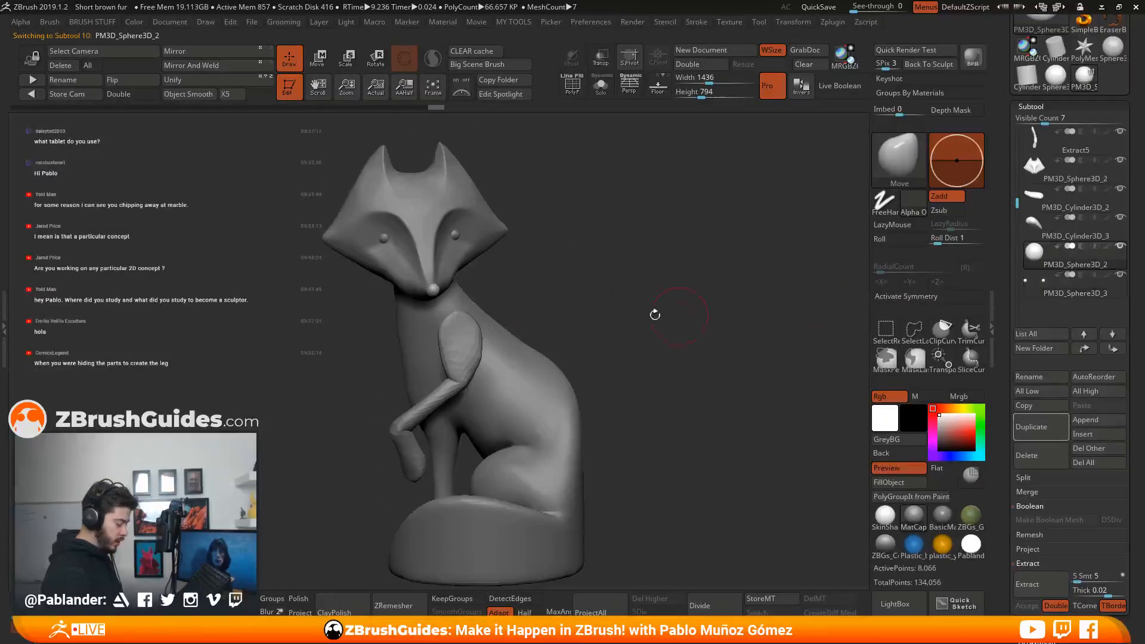
{"action": "mouse_move", "coordinate": [654, 314]}
{"action": "left_mouse_down", "text": "alt"}
{"action": "mouse_move", "coordinate": [506, 341]}
{"action": "mouse_move", "coordinate": [551, 272]}
{"action": "mouse_move", "coordinate": [575, 285]}
{"action": "left_mouse_up", "text": "alt"}
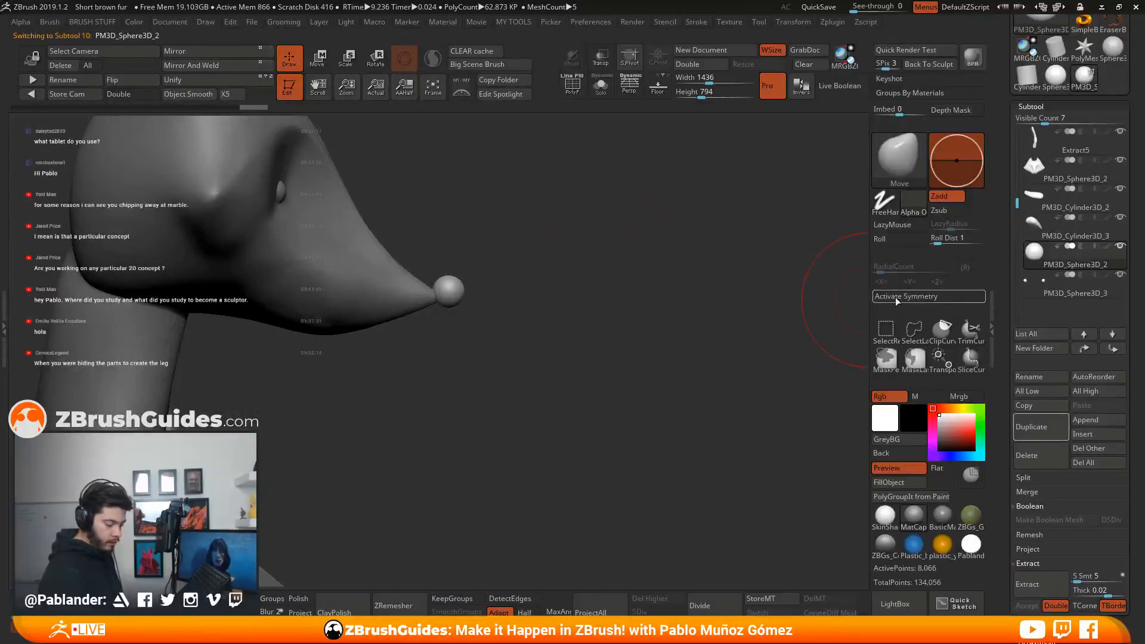
{"action": "left_click", "coordinate": [916, 300]}
Reshape the nose sphere in profile with the Move brush so it tapers into the snout tip.
{"action": "left_click_drag", "start_coordinate": [556, 333], "coordinate": [590, 352]}
{"action": "left_click_drag", "start_coordinate": [523, 332], "coordinate": [511, 297]}
{"action": "key", "text": "space"}
{"action": "left_click_drag", "start_coordinate": [563, 293], "coordinate": [501, 300]}
{"action": "mouse_move", "coordinate": [545, 292]}
{"action": "left_mouse_down"}
{"action": "mouse_move", "coordinate": [577, 289]}
{"action": "mouse_move", "coordinate": [563, 292]}
{"action": "left_mouse_up"}
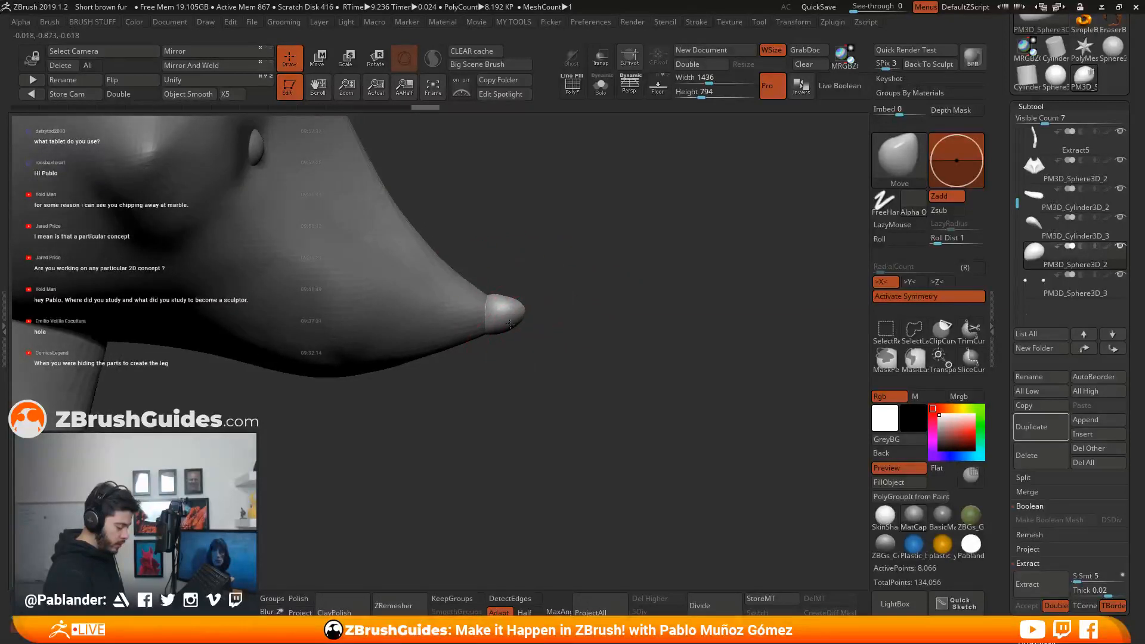
{"action": "left_click_drag", "start_coordinate": [510, 323], "coordinate": [511, 326]}
Broaden and flatten the nose with the Move brush, working from above the snout.
{"action": "mouse_move", "coordinate": [602, 321]}
{"action": "right_mouse_down"}
{"action": "mouse_move", "coordinate": [542, 313]}
{"action": "mouse_move", "coordinate": [530, 324]}
{"action": "mouse_move", "coordinate": [553, 373]}
{"action": "mouse_move", "coordinate": [555, 346]}
{"action": "right_mouse_up"}
{"action": "key", "text": "space"}
{"action": "left_click_drag", "start_coordinate": [563, 325], "coordinate": [558, 325]}
{"action": "right_click_drag", "start_coordinate": [560, 297], "coordinate": [555, 318]}
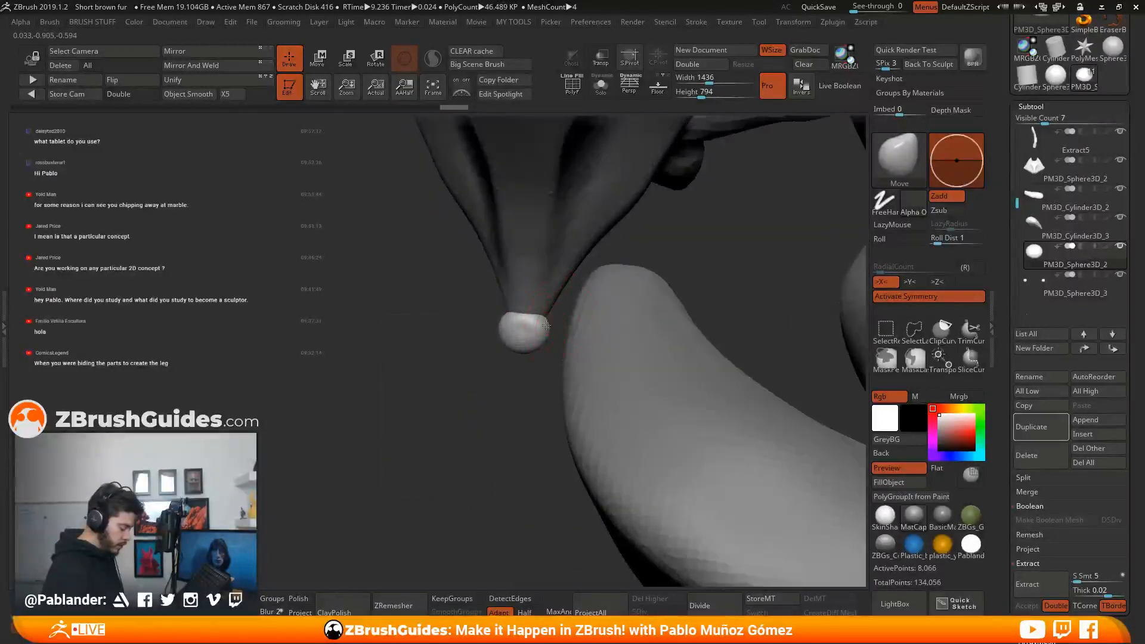
{"action": "left_click_drag", "start_coordinate": [521, 350], "coordinate": [551, 315]}
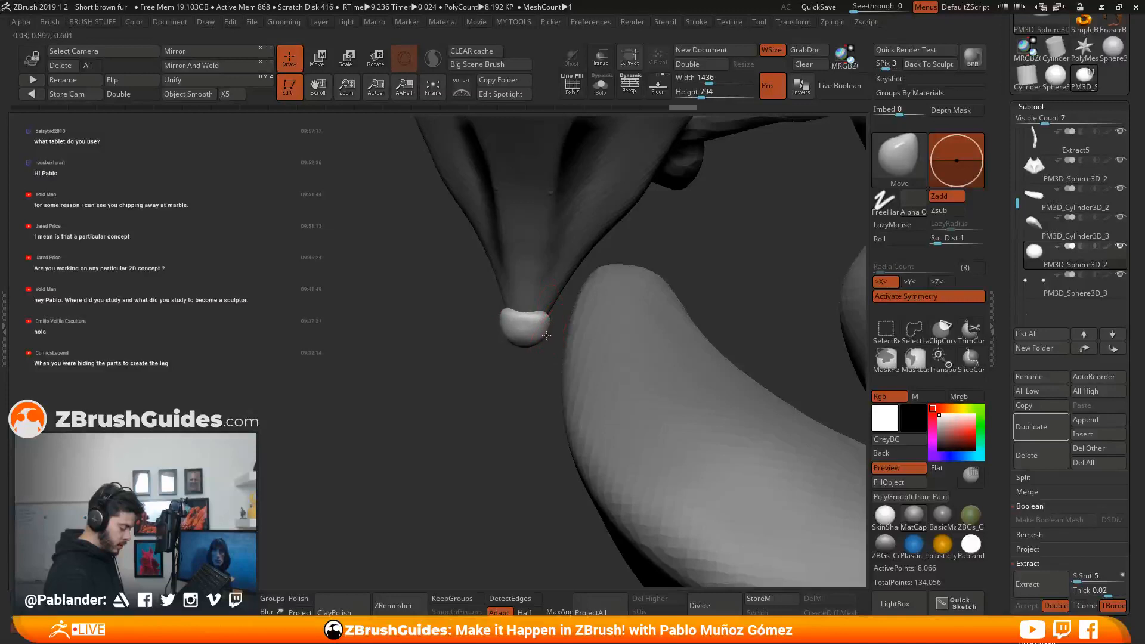
Refine the nose's underside and front contour with the Move brush from several angles.
{"action": "mouse_move", "coordinate": [522, 389]}
{"action": "right_mouse_down"}
{"action": "mouse_move", "coordinate": [524, 307]}
{"action": "mouse_move", "coordinate": [598, 337]}
{"action": "right_mouse_up"}
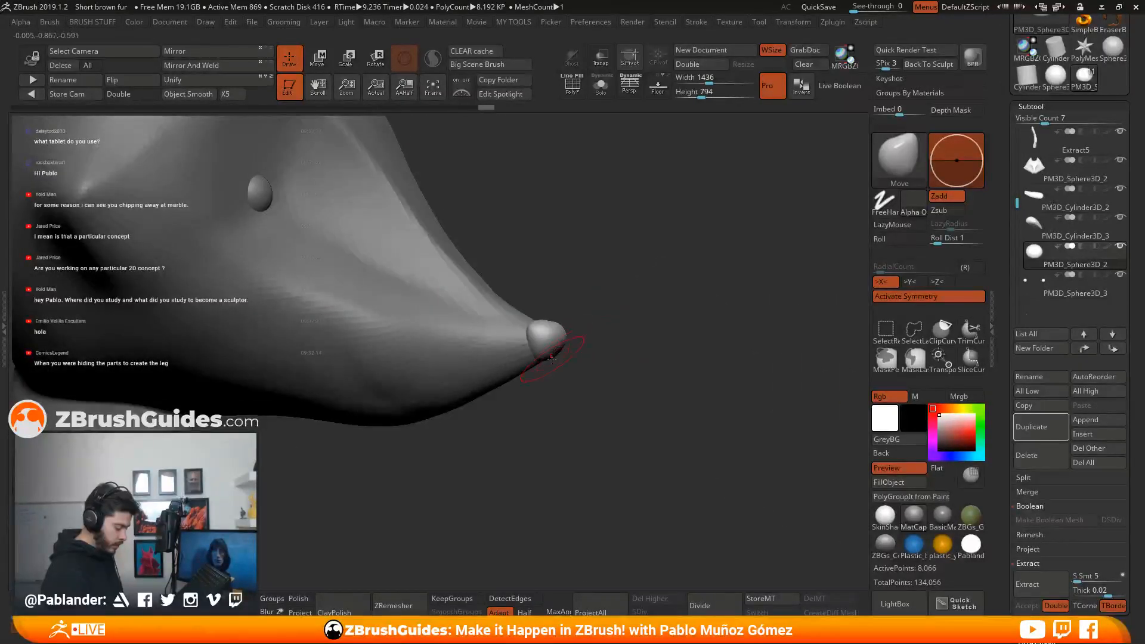
{"action": "left_click_drag", "start_coordinate": [552, 359], "coordinate": [561, 344]}
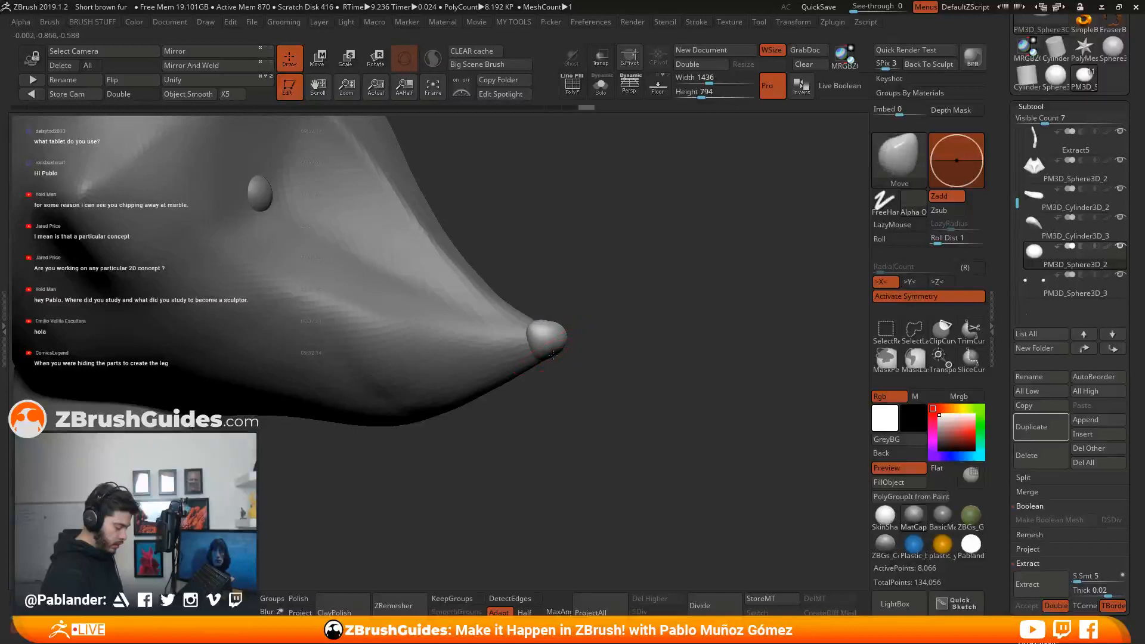
{"action": "right_click_drag", "start_coordinate": [552, 355], "coordinate": [616, 300]}
{"action": "right_click_drag", "start_coordinate": [554, 346], "coordinate": [554, 365]}
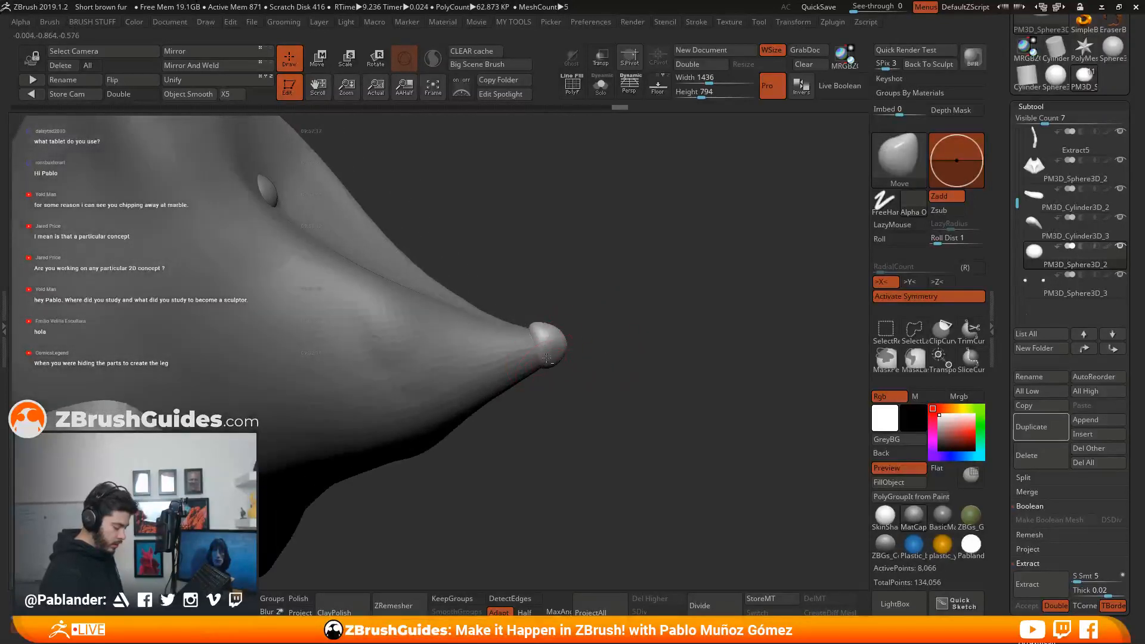
{"action": "right_click_drag", "start_coordinate": [617, 338], "coordinate": [598, 410]}
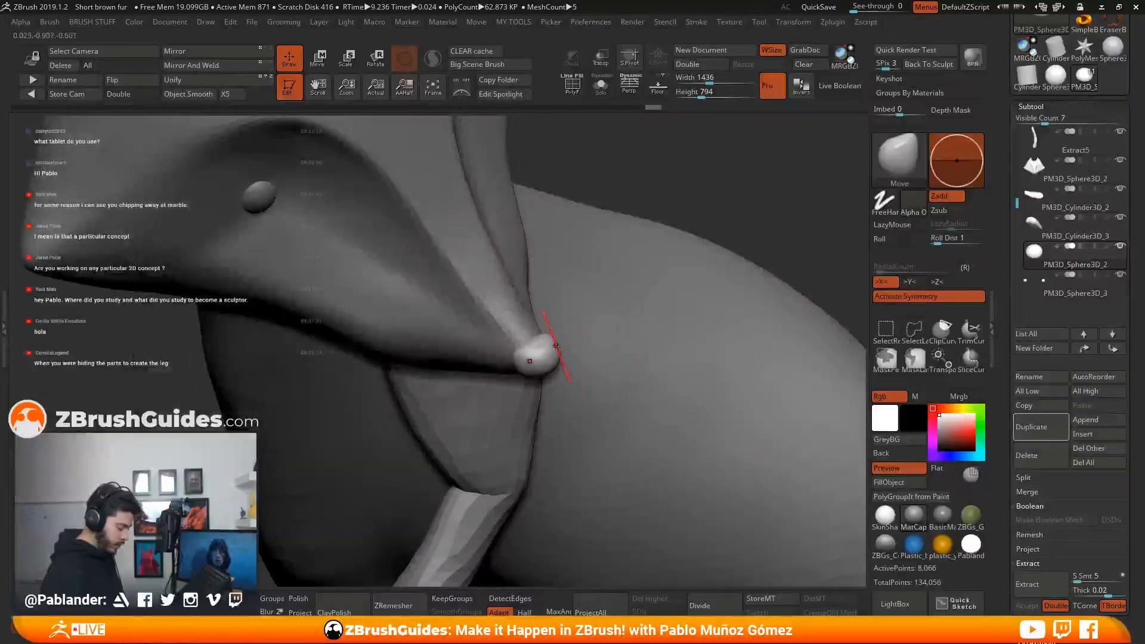
{"action": "mouse_move", "coordinate": [628, 332]}
{"action": "left_mouse_down"}
{"action": "mouse_move", "coordinate": [537, 340]}
{"action": "mouse_move", "coordinate": [543, 356]}
{"action": "left_mouse_up"}
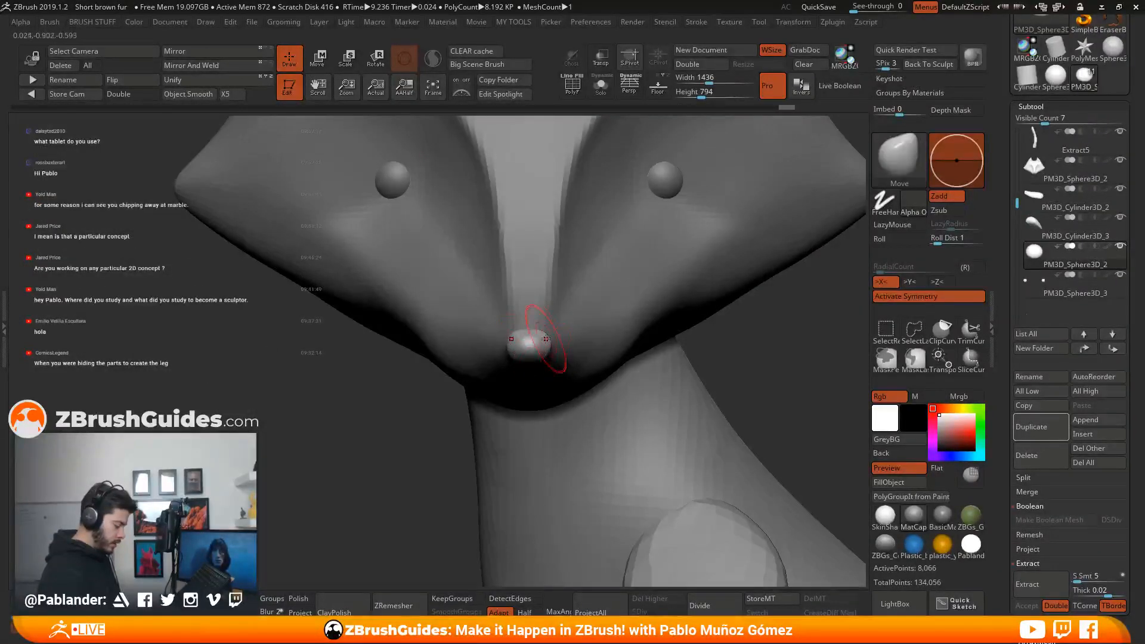
{"action": "mouse_move", "coordinate": [551, 340]}
{"action": "left_mouse_down"}
{"action": "mouse_move", "coordinate": [639, 346]}
{"action": "mouse_move", "coordinate": [572, 370]}
{"action": "mouse_move", "coordinate": [593, 364]}
{"action": "mouse_move", "coordinate": [591, 272]}
{"action": "mouse_move", "coordinate": [649, 286]}
{"action": "mouse_move", "coordinate": [703, 332]}
{"action": "mouse_move", "coordinate": [649, 319]}
{"action": "mouse_move", "coordinate": [697, 327]}
{"action": "mouse_move", "coordinate": [659, 322]}
{"action": "mouse_move", "coordinate": [684, 316]}
{"action": "mouse_move", "coordinate": [669, 342]}
{"action": "mouse_move", "coordinate": [679, 322]}
{"action": "mouse_move", "coordinate": [670, 308]}
{"action": "mouse_move", "coordinate": [654, 320]}
{"action": "mouse_move", "coordinate": [669, 320]}
{"action": "mouse_move", "coordinate": [661, 328]}
{"action": "left_mouse_up"}
Turn on the perspective view and quick-save the sculpture.
{"action": "key", "text": "p"}
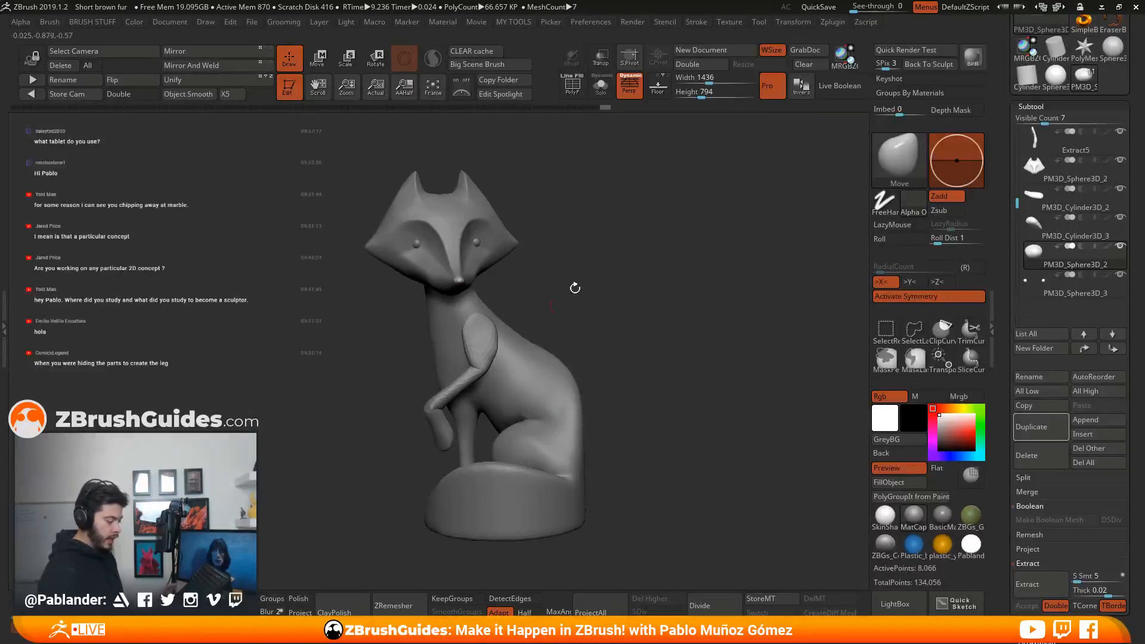
{"action": "left_click", "coordinate": [820, 9]}
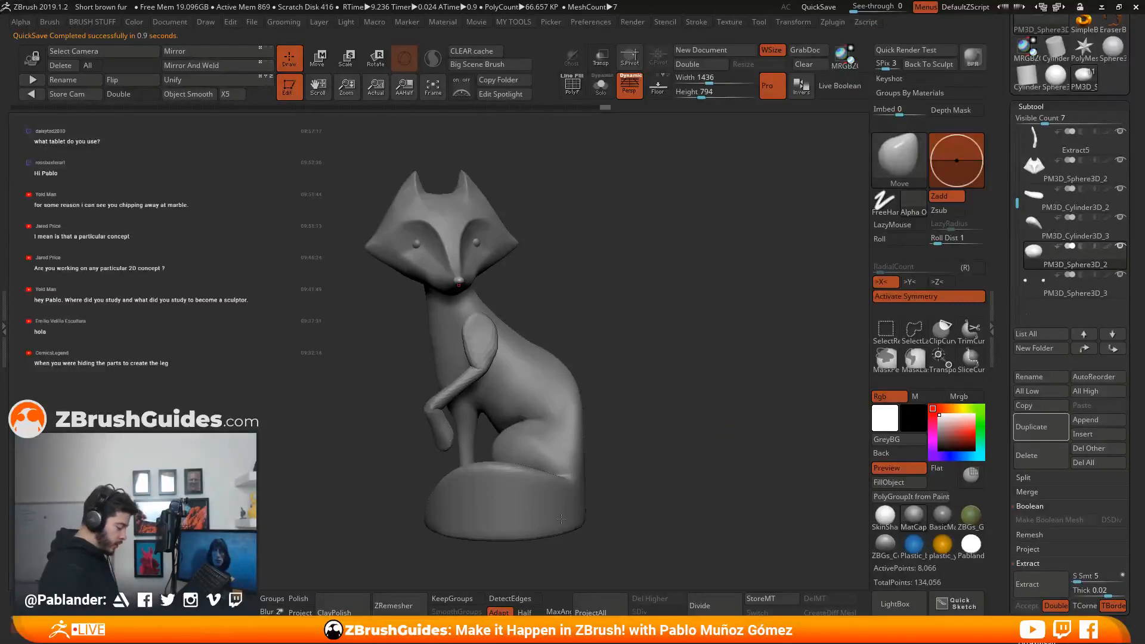
{"action": "left_click_drag", "start_coordinate": [644, 423], "coordinate": [486, 312]}
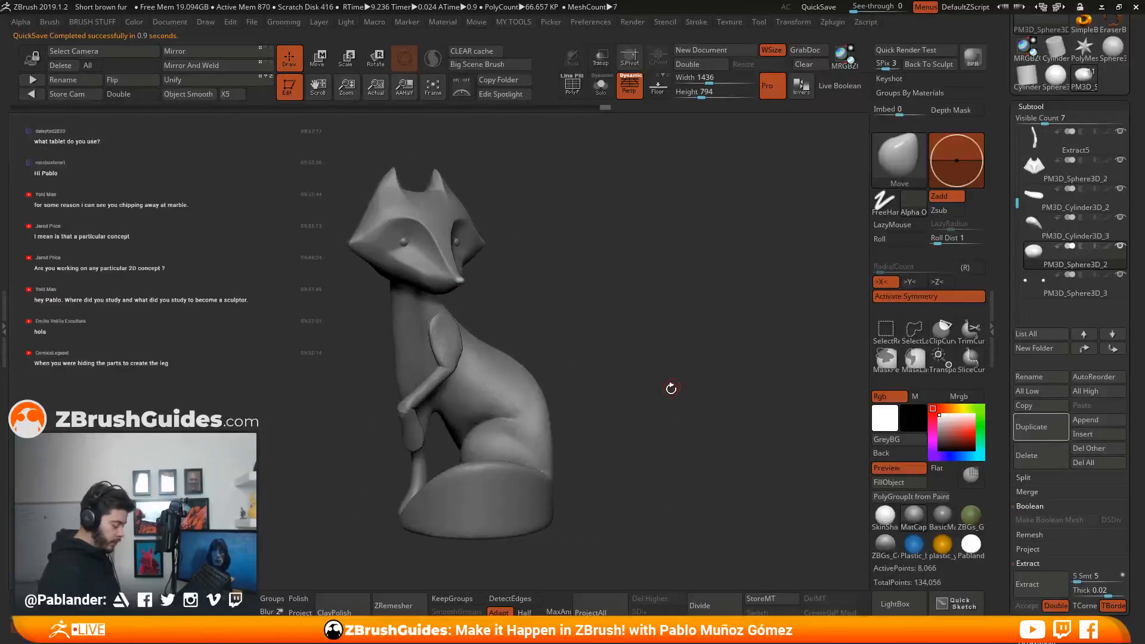
{"action": "left_click_drag", "start_coordinate": [670, 388], "coordinate": [649, 351]}
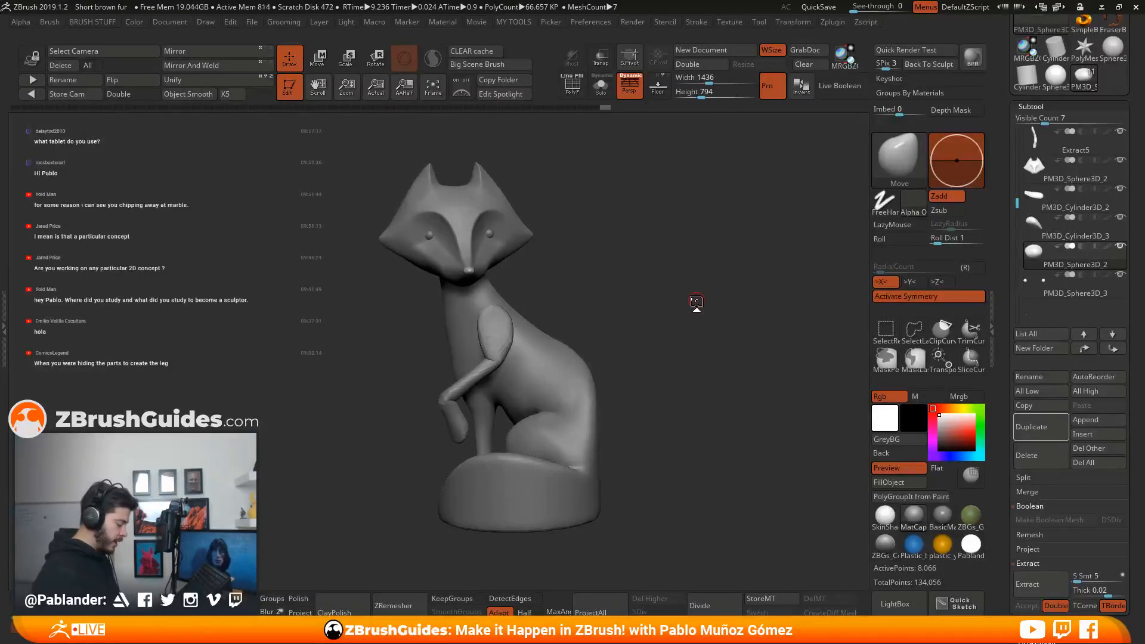
{"action": "left_click_drag", "start_coordinate": [695, 301], "coordinate": [674, 345]}
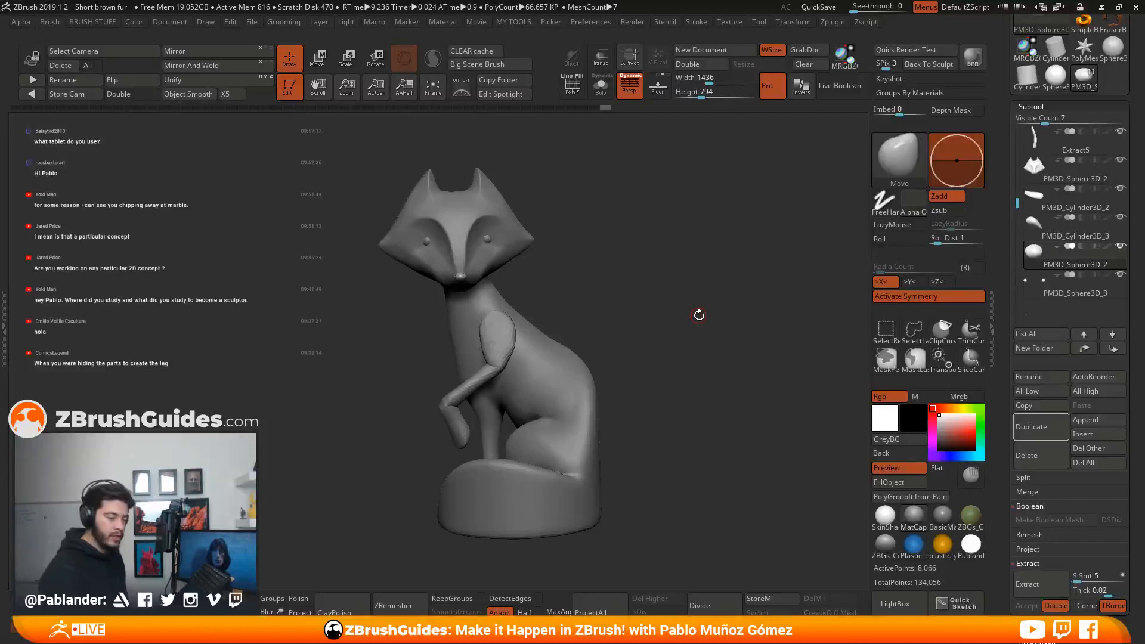
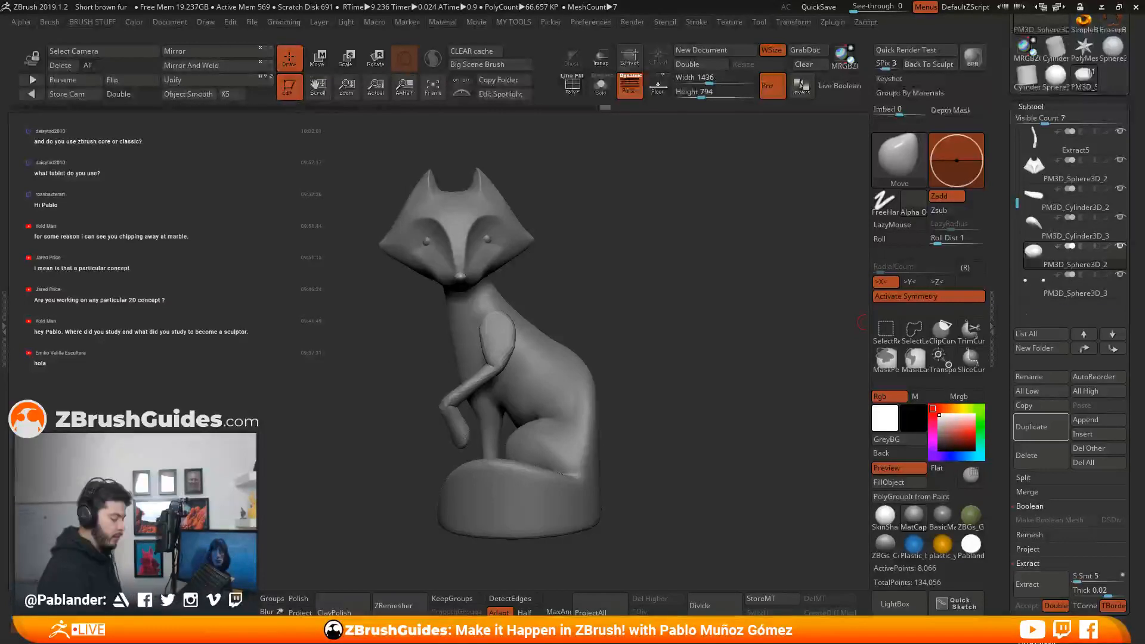
{"action": "left_click_drag", "start_coordinate": [636, 321], "coordinate": [635, 357]}
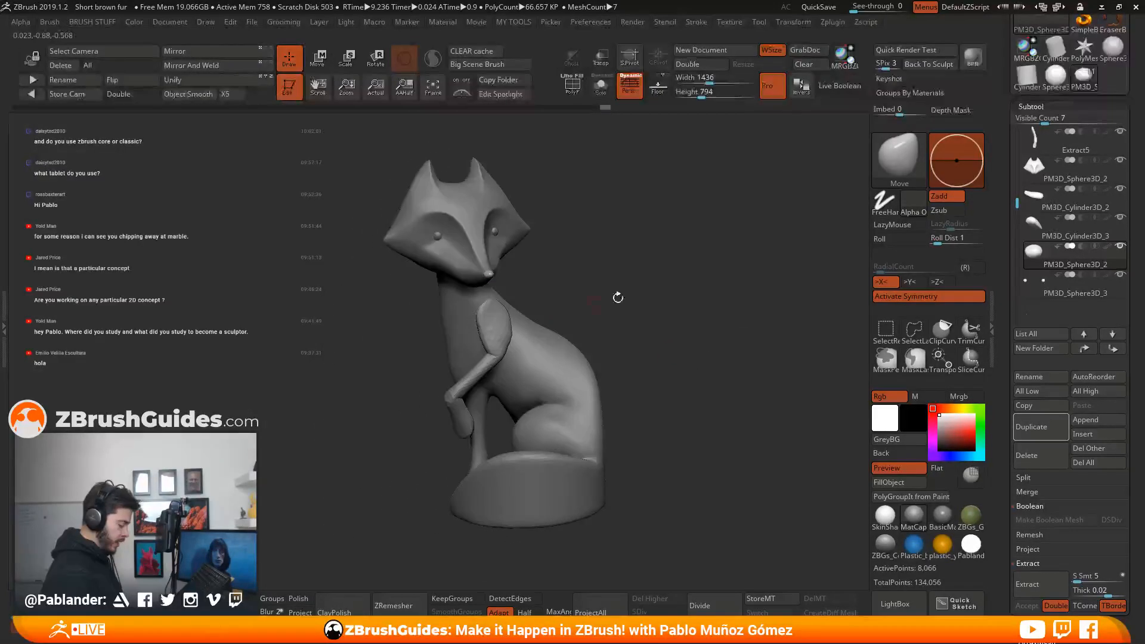
{"action": "left_click_drag", "start_coordinate": [589, 304], "coordinate": [516, 362]}
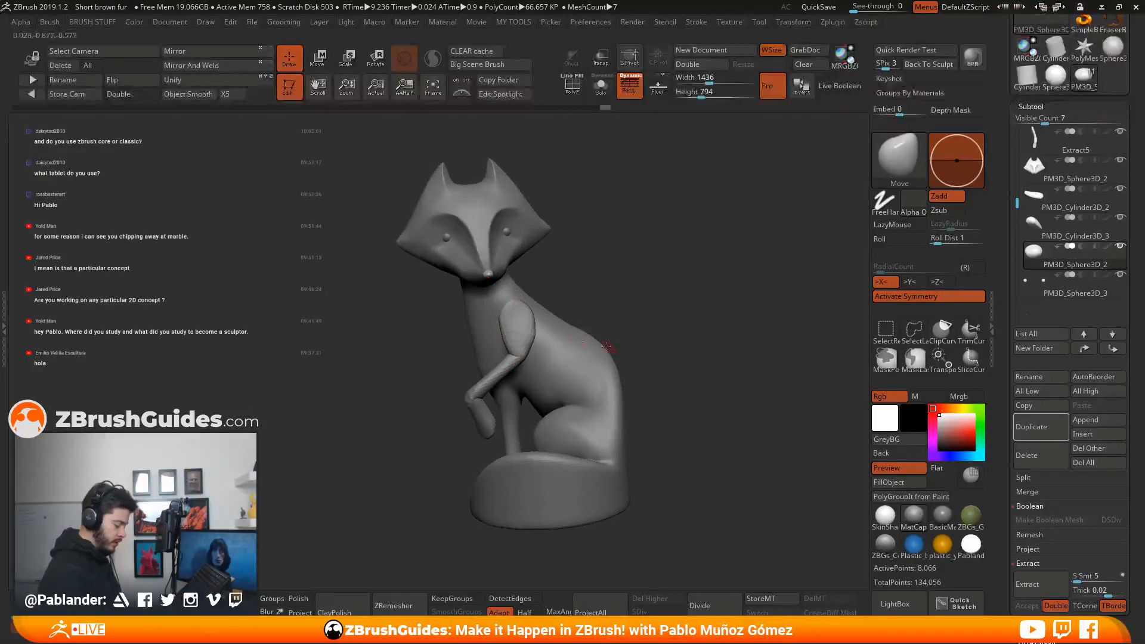
{"action": "left_click_drag", "start_coordinate": [686, 364], "coordinate": [695, 363]}
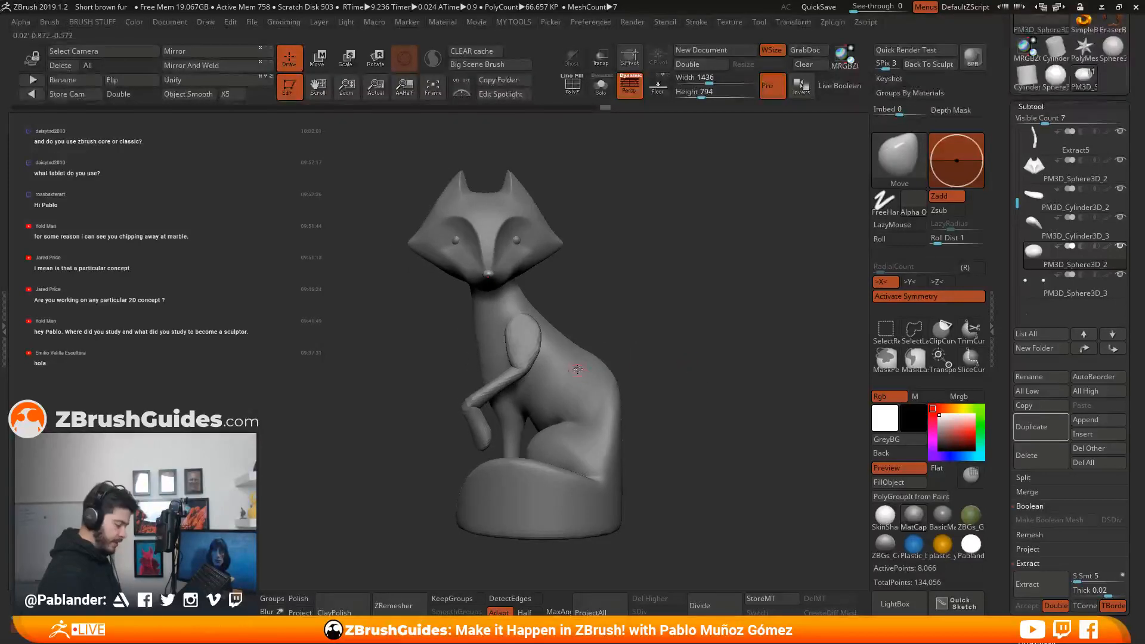
Isolate the front leg subtool Extract5 and remesh it into a denser, more even mesh.
{"action": "left_click", "coordinate": [1061, 151]}
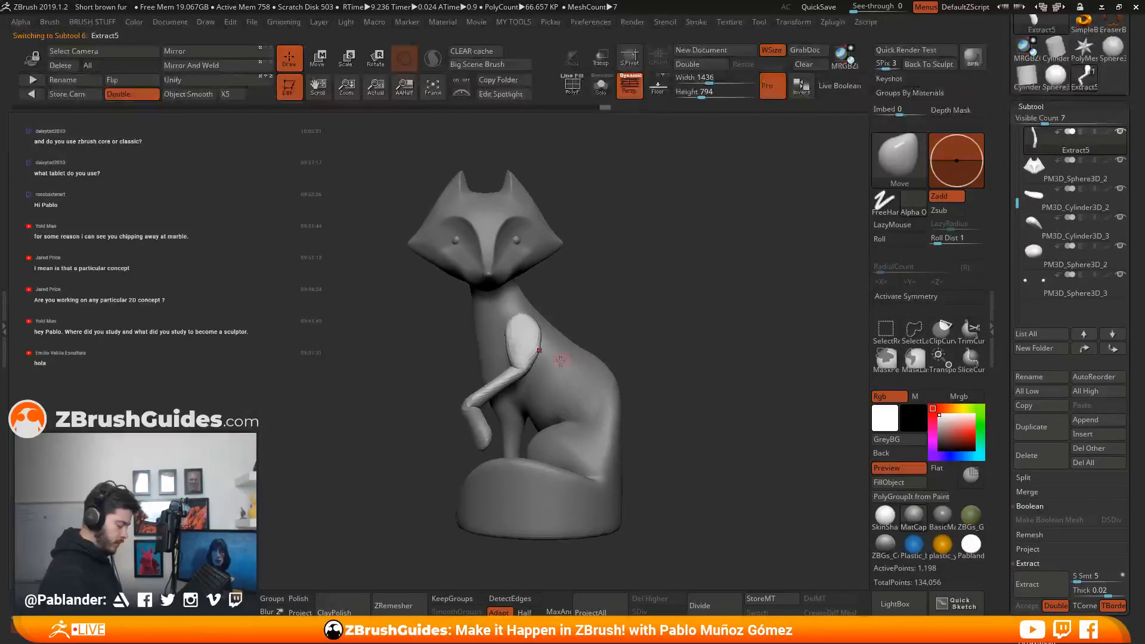
{"action": "left_click", "coordinate": [600, 85]}
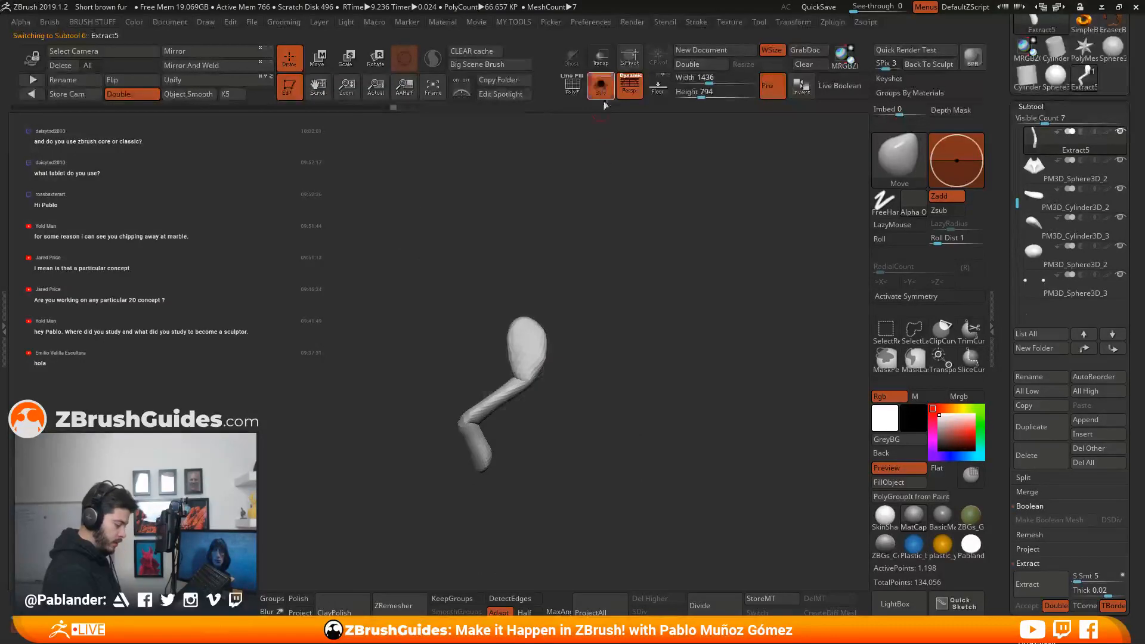
{"action": "left_click_drag", "start_coordinate": [627, 280], "coordinate": [316, 571]}
{"action": "left_click_drag", "start_coordinate": [631, 379], "coordinate": [650, 445], "text": "ctrl"}
{"action": "key", "text": "ctrl+z"}
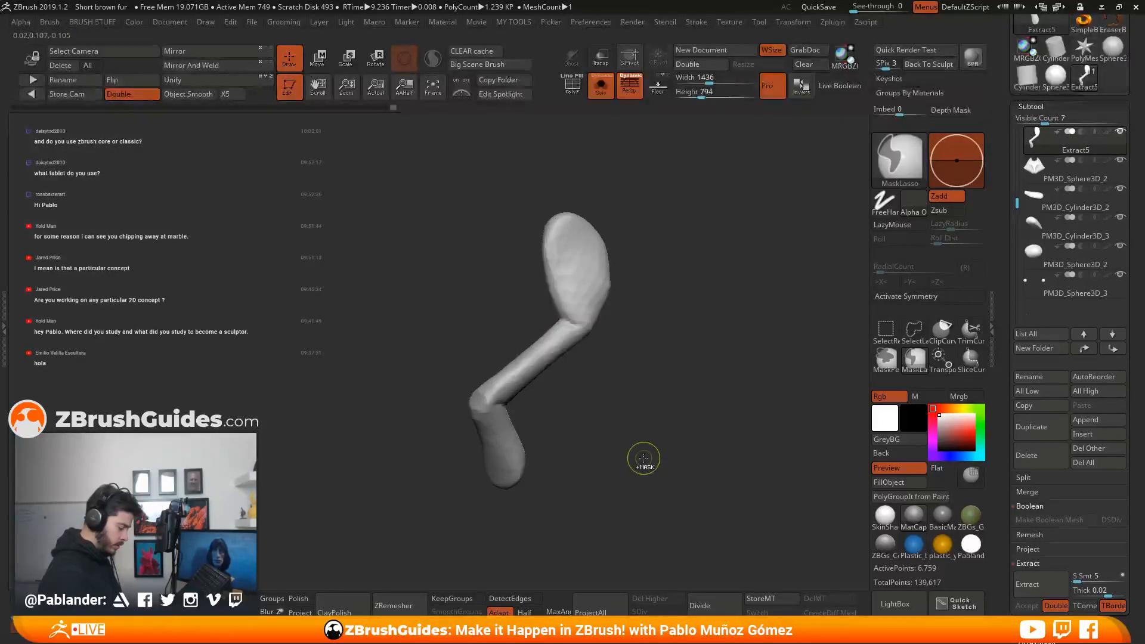
{"action": "left_click_drag", "start_coordinate": [639, 463], "coordinate": [643, 432], "text": "ctrl"}
Smooth the isolated front leg's surface along the upper leg, forearm and paw from both sides.
{"action": "key", "text": "shift"}
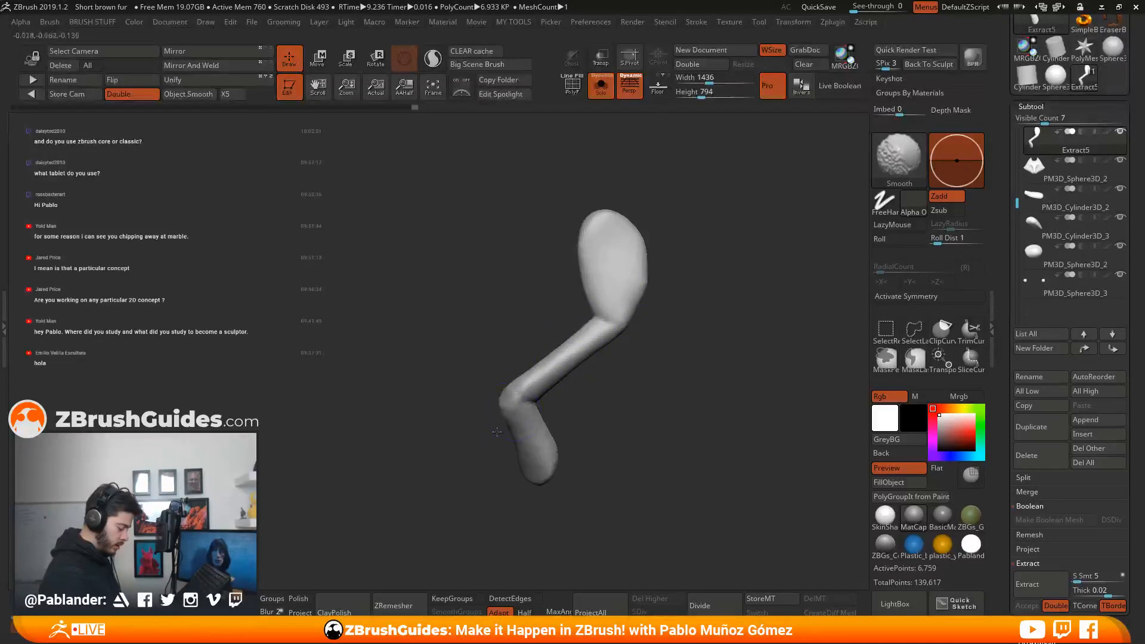
{"action": "right_click_drag", "start_coordinate": [539, 459], "coordinate": [472, 477]}
{"action": "mouse_move", "coordinate": [534, 360]}
{"action": "right_mouse_down"}
{"action": "mouse_move", "coordinate": [487, 383]}
{"action": "mouse_move", "coordinate": [524, 384]}
{"action": "right_mouse_up"}
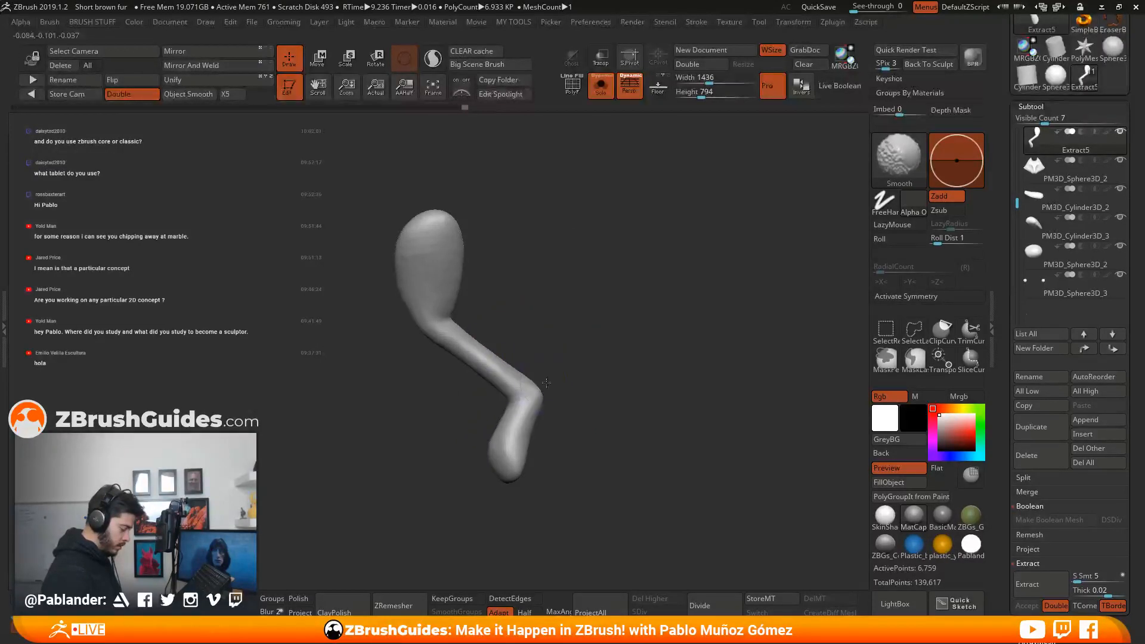
{"action": "key", "text": "shift"}
{"action": "mouse_move", "coordinate": [453, 266]}
{"action": "right_mouse_down"}
{"action": "mouse_move", "coordinate": [458, 326]}
{"action": "mouse_move", "coordinate": [567, 328]}
{"action": "mouse_move", "coordinate": [574, 348]}
{"action": "right_mouse_up"}
Set the Move brush's draw size to about 77 and reshape the elbow where the upper leg meets the forearm.
{"action": "key", "text": "space"}
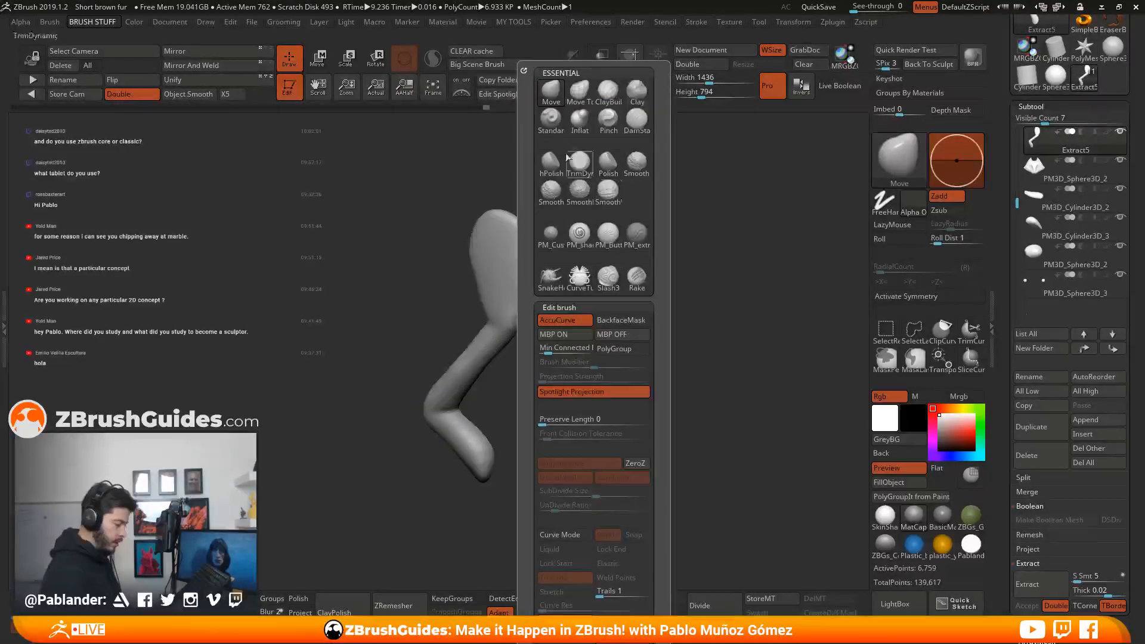
{"action": "right_click_drag", "start_coordinate": [616, 228], "coordinate": [610, 220]}
{"action": "key", "text": "space"}
{"action": "left_click_drag", "start_coordinate": [610, 220], "coordinate": [616, 218]}
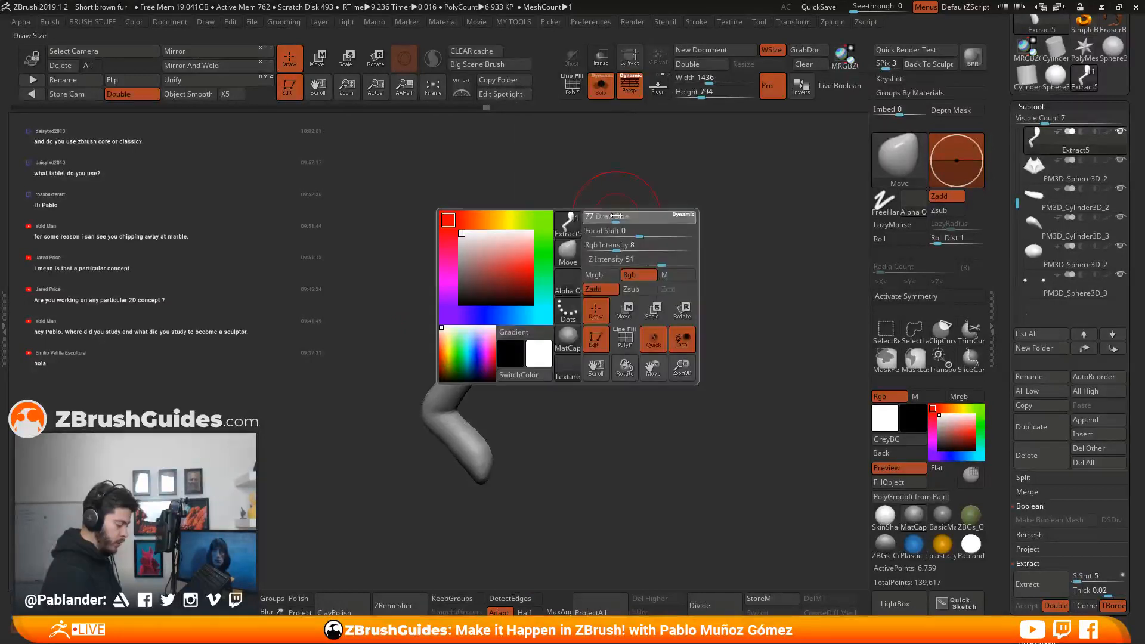
{"action": "right_click_drag", "start_coordinate": [521, 329], "coordinate": [527, 326]}
{"action": "left_click_drag", "start_coordinate": [518, 311], "coordinate": [526, 316]}
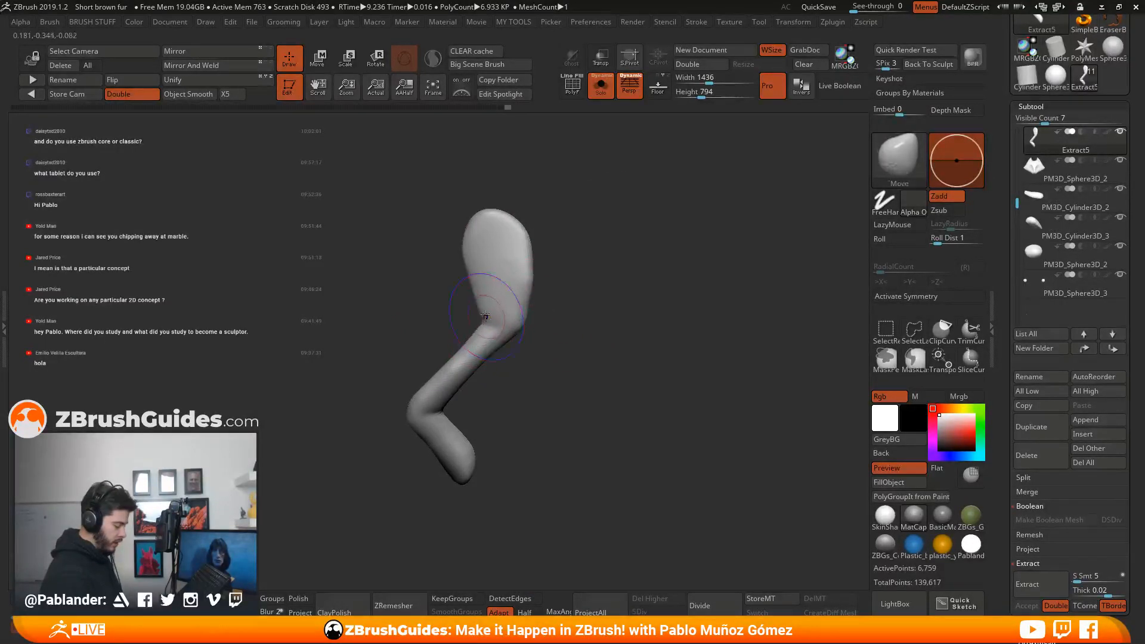
{"action": "right_click_drag", "start_coordinate": [486, 317], "coordinate": [467, 320]}
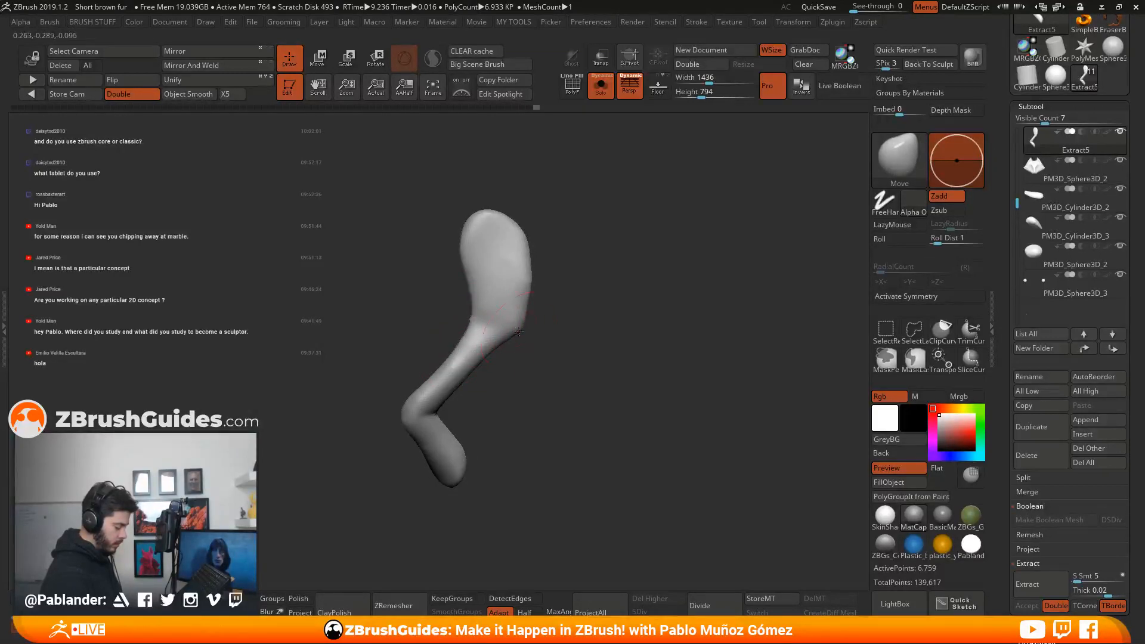
{"action": "left_click_drag", "start_coordinate": [477, 299], "coordinate": [470, 297]}
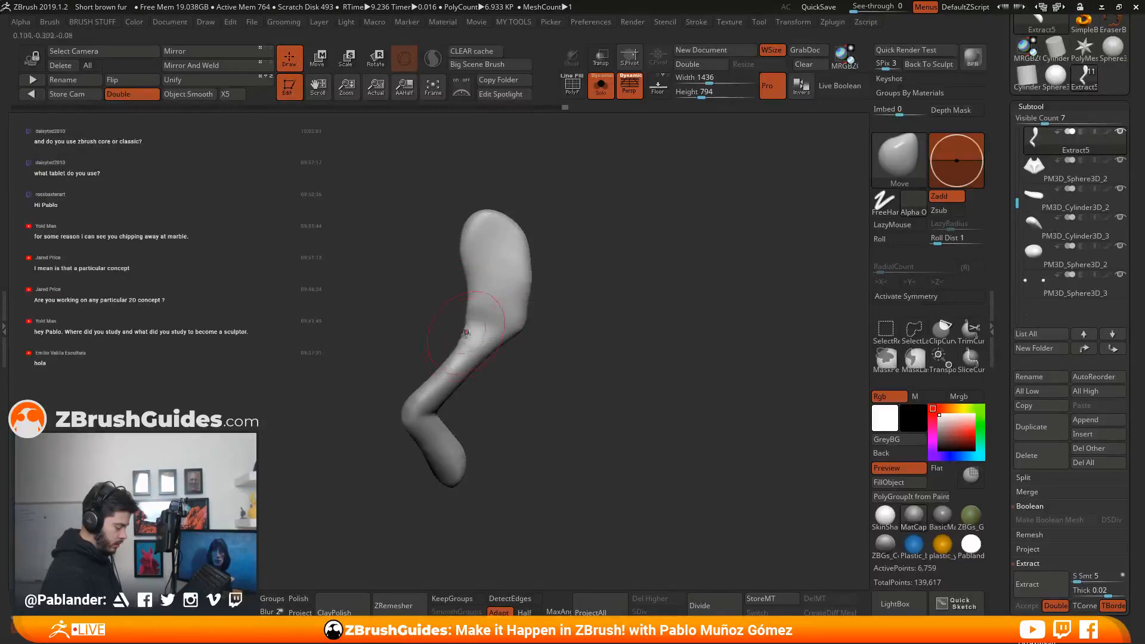
Refine the forearm and elbow with the Move and Smooth brushes, and remesh the front leg.
{"action": "mouse_move", "coordinate": [471, 363]}
{"action": "right_mouse_down"}
{"action": "mouse_move", "coordinate": [524, 345]}
{"action": "mouse_move", "coordinate": [524, 366]}
{"action": "mouse_move", "coordinate": [483, 382]}
{"action": "right_mouse_up"}
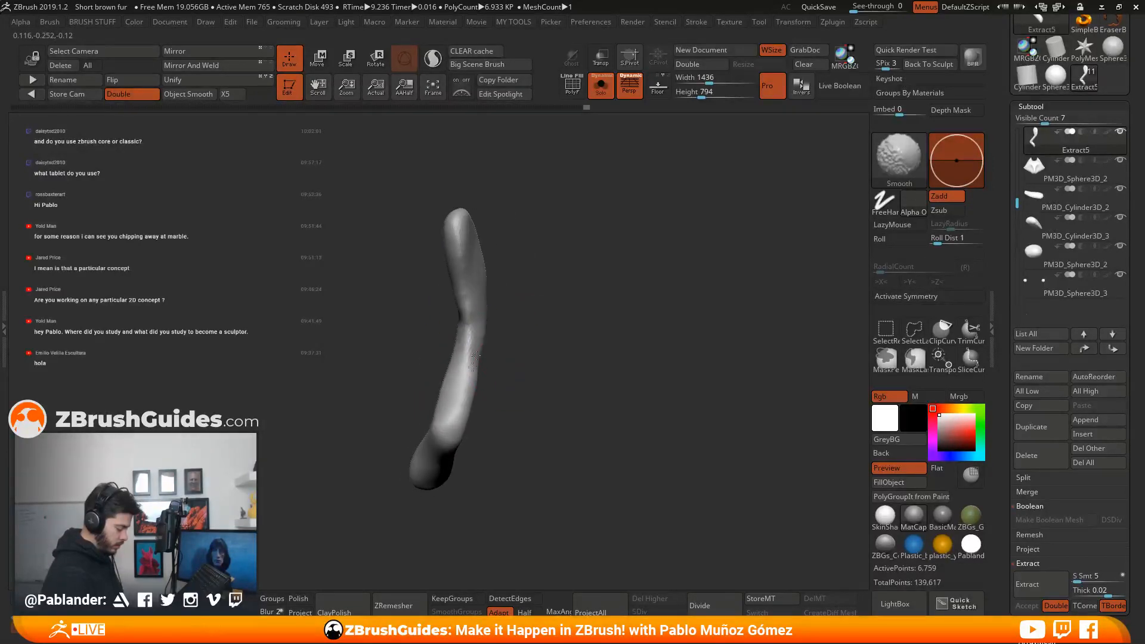
{"action": "left_click_drag", "start_coordinate": [441, 386], "coordinate": [454, 372]}
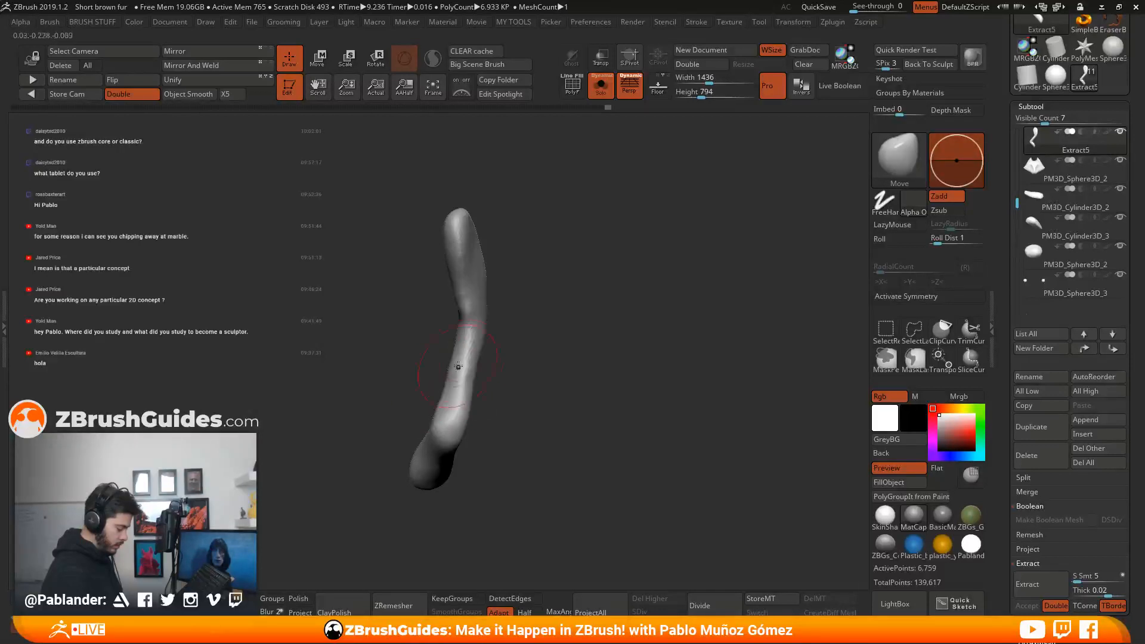
{"action": "mouse_move", "coordinate": [477, 312]}
{"action": "right_mouse_down"}
{"action": "mouse_move", "coordinate": [465, 281]}
{"action": "mouse_move", "coordinate": [557, 312]}
{"action": "mouse_move", "coordinate": [476, 323]}
{"action": "right_mouse_up"}
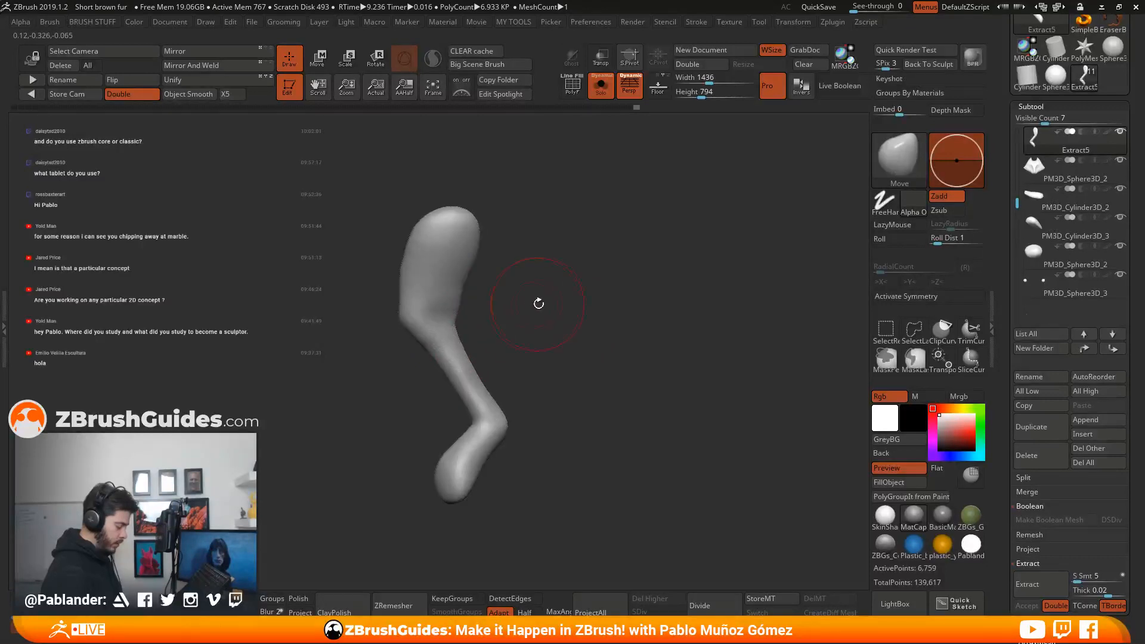
{"action": "right_click_drag", "start_coordinate": [537, 302], "coordinate": [474, 320]}
{"action": "key", "text": "space"}
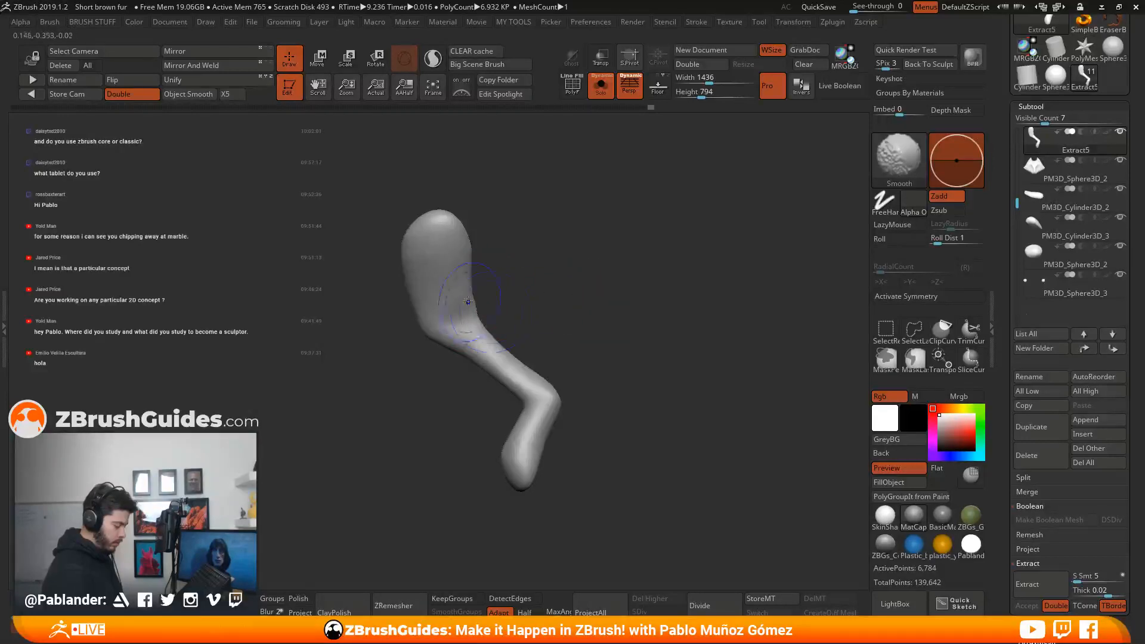
Refine the upper leg's front and back contours and the wrist bend with the Move brush.
{"action": "mouse_move", "coordinate": [535, 312]}
{"action": "right_mouse_down"}
{"action": "mouse_move", "coordinate": [549, 281]}
{"action": "mouse_move", "coordinate": [515, 307]}
{"action": "right_mouse_up"}
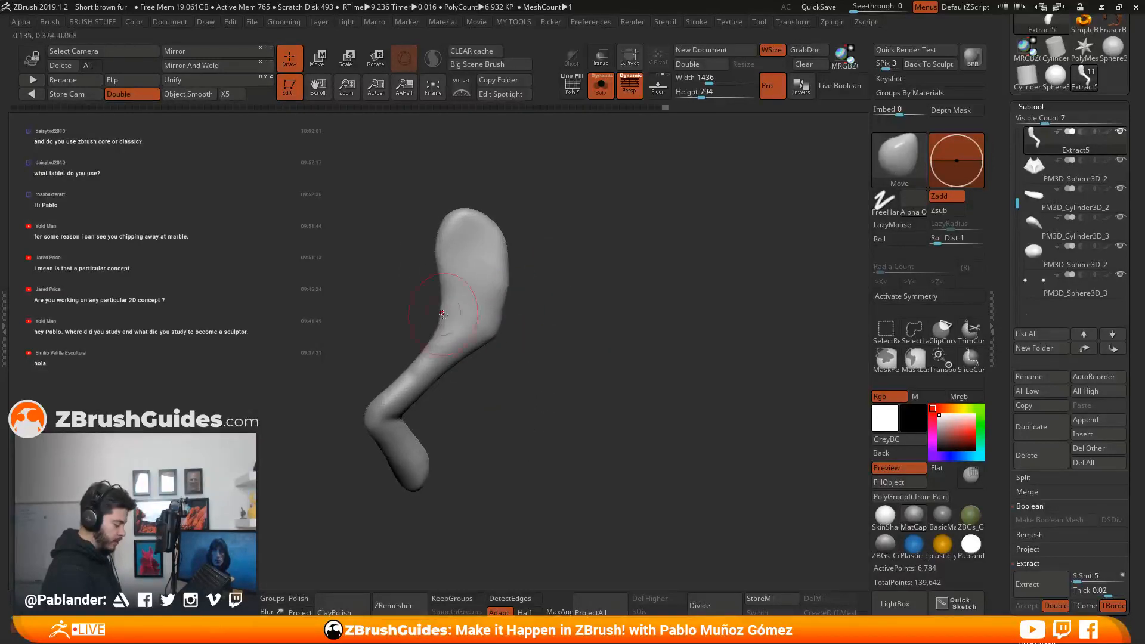
{"action": "left_click_drag", "start_coordinate": [442, 285], "coordinate": [438, 287]}
{"action": "left_click_drag", "start_coordinate": [530, 310], "coordinate": [546, 320]}
{"action": "left_click_drag", "start_coordinate": [438, 257], "coordinate": [444, 258]}
{"action": "left_click_drag", "start_coordinate": [538, 376], "coordinate": [456, 390]}
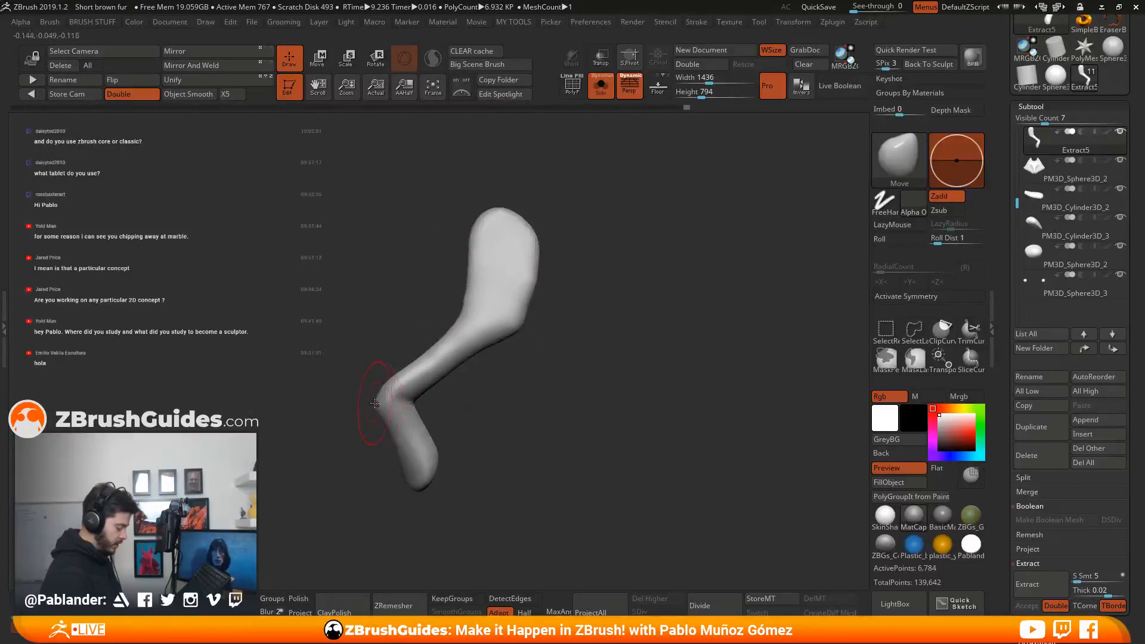
{"action": "mouse_move", "coordinate": [566, 411]}
{"action": "left_mouse_down"}
{"action": "mouse_move", "coordinate": [467, 405]}
{"action": "mouse_move", "coordinate": [427, 389]}
{"action": "mouse_move", "coordinate": [411, 401]}
{"action": "mouse_move", "coordinate": [417, 376]}
{"action": "left_mouse_up"}
{"action": "left_click_drag", "start_coordinate": [481, 391], "coordinate": [562, 350], "text": "shift"}
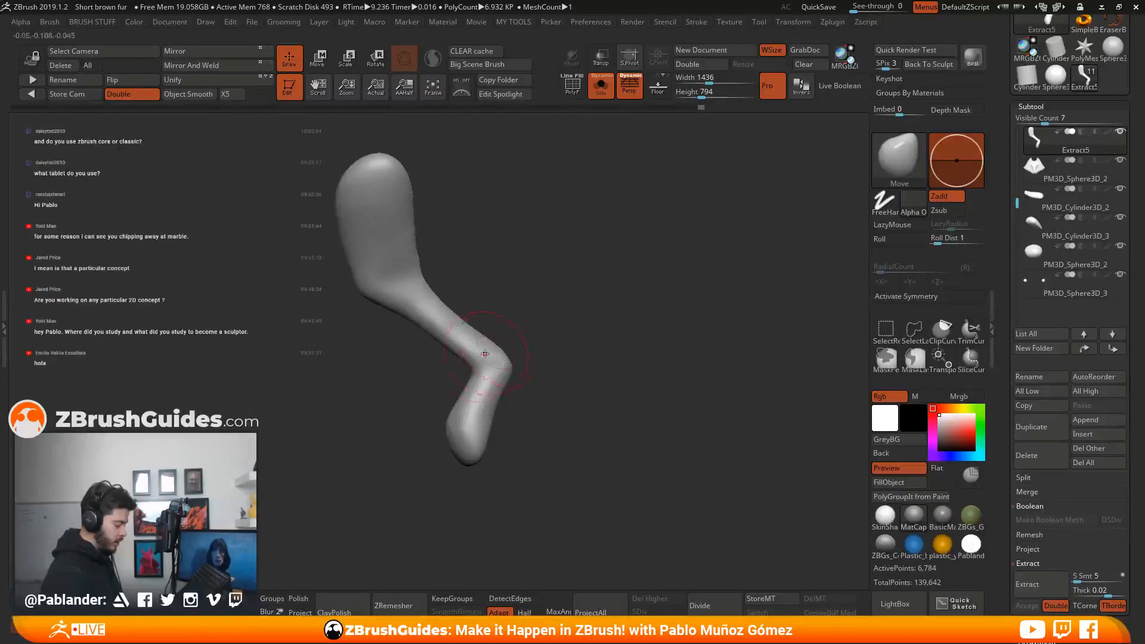
Sharpen the elbow and even out the forearm from the leg's opposite side with the Move and Smooth brushes.
{"action": "left_click_drag", "start_coordinate": [365, 291], "coordinate": [390, 297]}
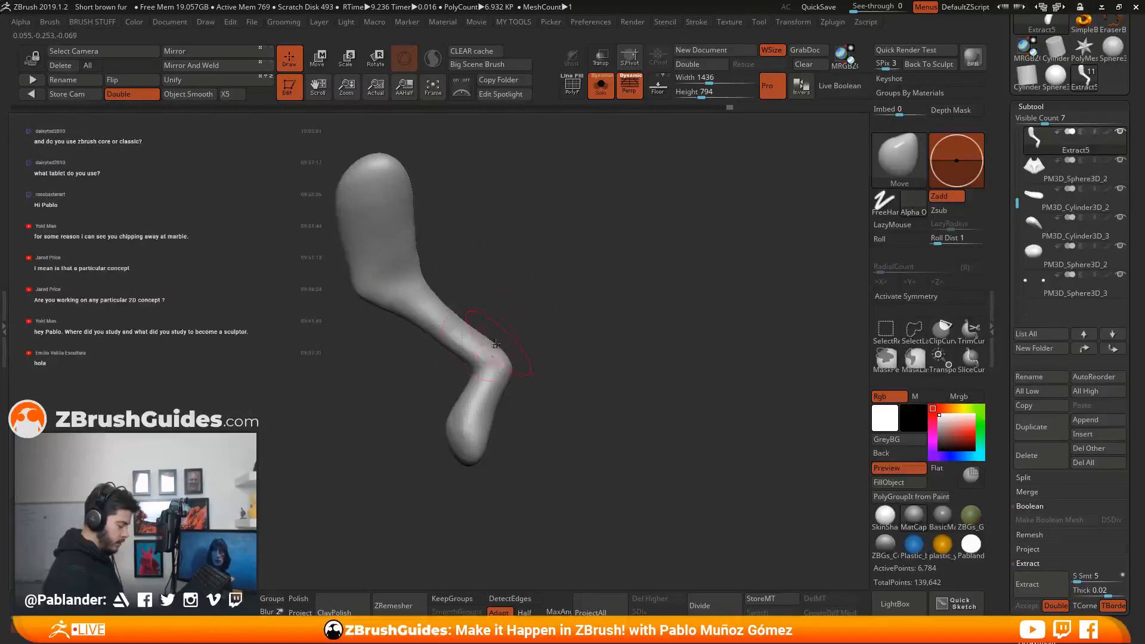
{"action": "left_click_drag", "start_coordinate": [464, 284], "coordinate": [443, 288]}
{"action": "mouse_move", "coordinate": [464, 341]}
{"action": "left_mouse_down", "text": "shift"}
{"action": "mouse_move", "coordinate": [484, 363]}
{"action": "mouse_move", "coordinate": [484, 337]}
{"action": "mouse_move", "coordinate": [453, 341]}
{"action": "left_mouse_up", "text": "shift"}
{"action": "mouse_move", "coordinate": [560, 315]}
{"action": "left_mouse_down"}
{"action": "mouse_move", "coordinate": [486, 326]}
{"action": "mouse_move", "coordinate": [483, 382]}
{"action": "left_mouse_up"}
{"action": "left_click_drag", "start_coordinate": [529, 350], "coordinate": [468, 349]}
{"action": "left_click_drag", "start_coordinate": [537, 409], "coordinate": [599, 323]}
Show the whole fox again and adjust the front leg's shoulder and elbow against the body with the Move brush.
{"action": "left_click", "coordinate": [600, 87]}
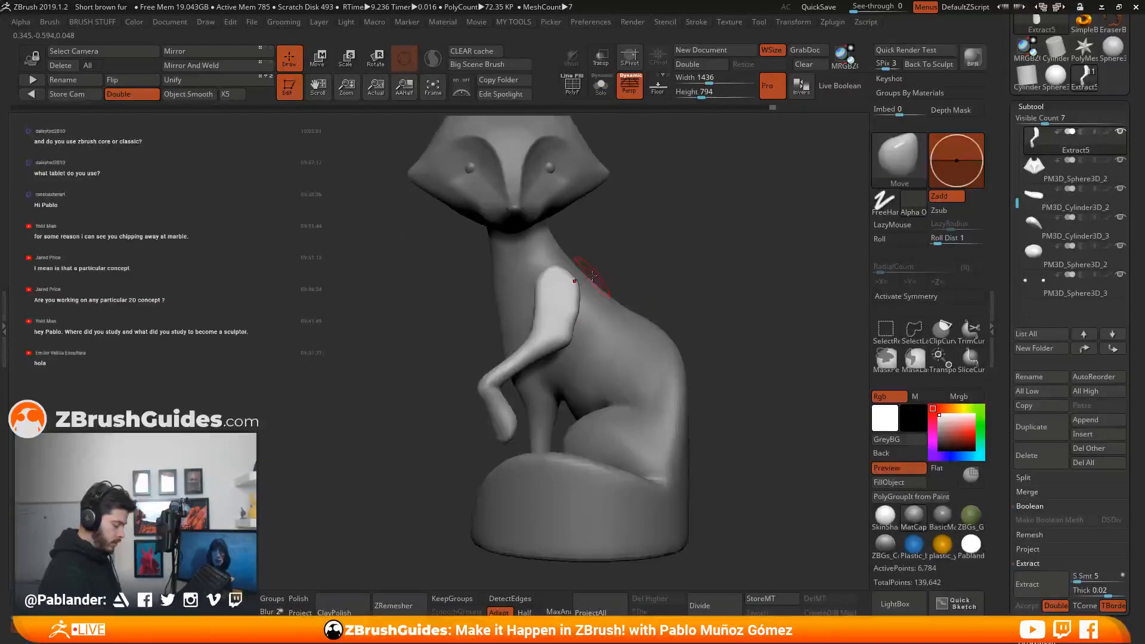
{"action": "key", "text": "space"}
{"action": "left_click_drag", "start_coordinate": [665, 250], "coordinate": [593, 303], "text": "alt"}
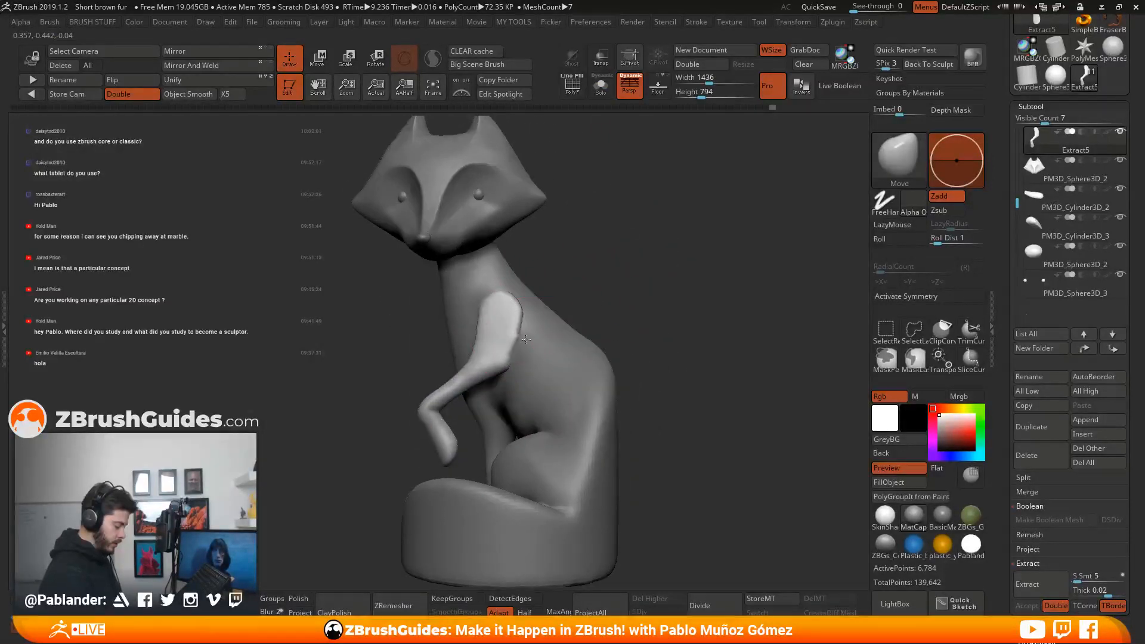
{"action": "right_click_drag", "start_coordinate": [524, 459], "coordinate": [411, 466]}
{"action": "right_click", "coordinate": [455, 472]}
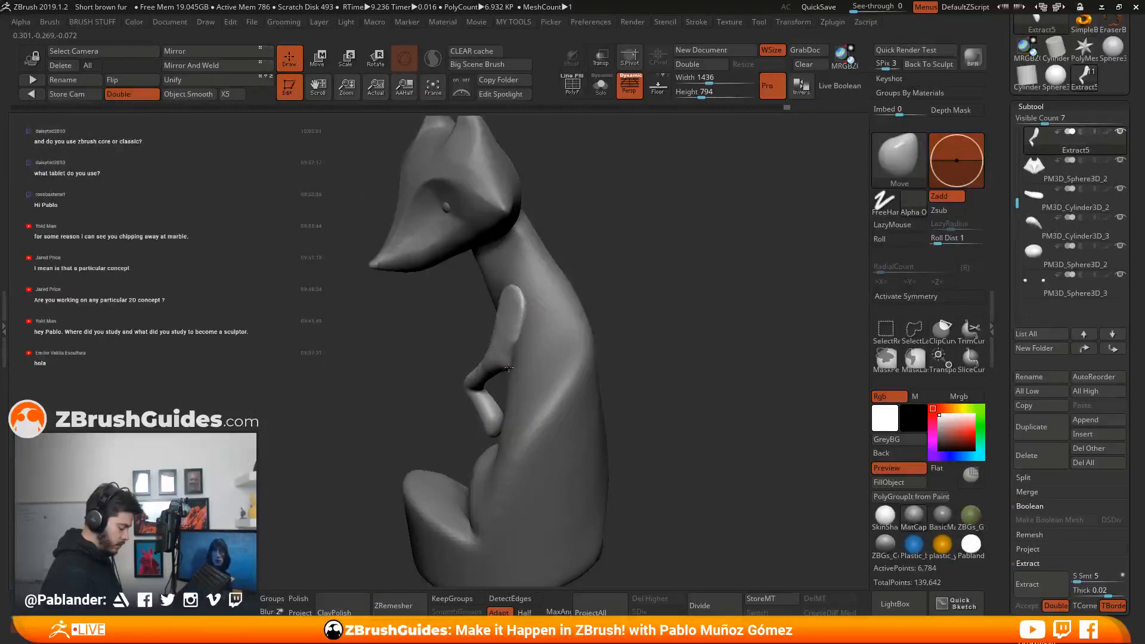
{"action": "left_click_drag", "start_coordinate": [503, 368], "coordinate": [503, 368]}
{"action": "mouse_move", "coordinate": [504, 368]}
{"action": "right_mouse_down"}
{"action": "mouse_move", "coordinate": [547, 341]}
{"action": "mouse_move", "coordinate": [517, 354]}
{"action": "right_mouse_up"}
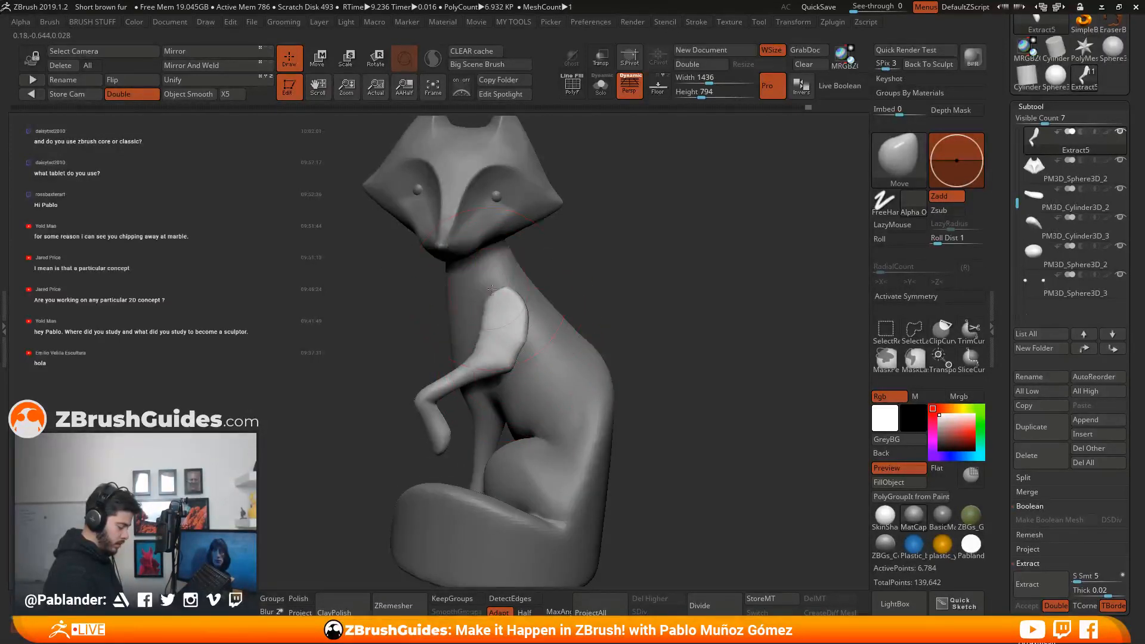
{"action": "mouse_move", "coordinate": [497, 286]}
{"action": "right_mouse_down"}
{"action": "mouse_move", "coordinate": [546, 291]}
{"action": "mouse_move", "coordinate": [537, 286]}
{"action": "mouse_move", "coordinate": [557, 274]}
{"action": "mouse_move", "coordinate": [523, 297]}
{"action": "mouse_move", "coordinate": [606, 299]}
{"action": "right_mouse_up"}
{"action": "key", "text": "space"}
{"action": "left_click_drag", "start_coordinate": [553, 336], "coordinate": [536, 335]}
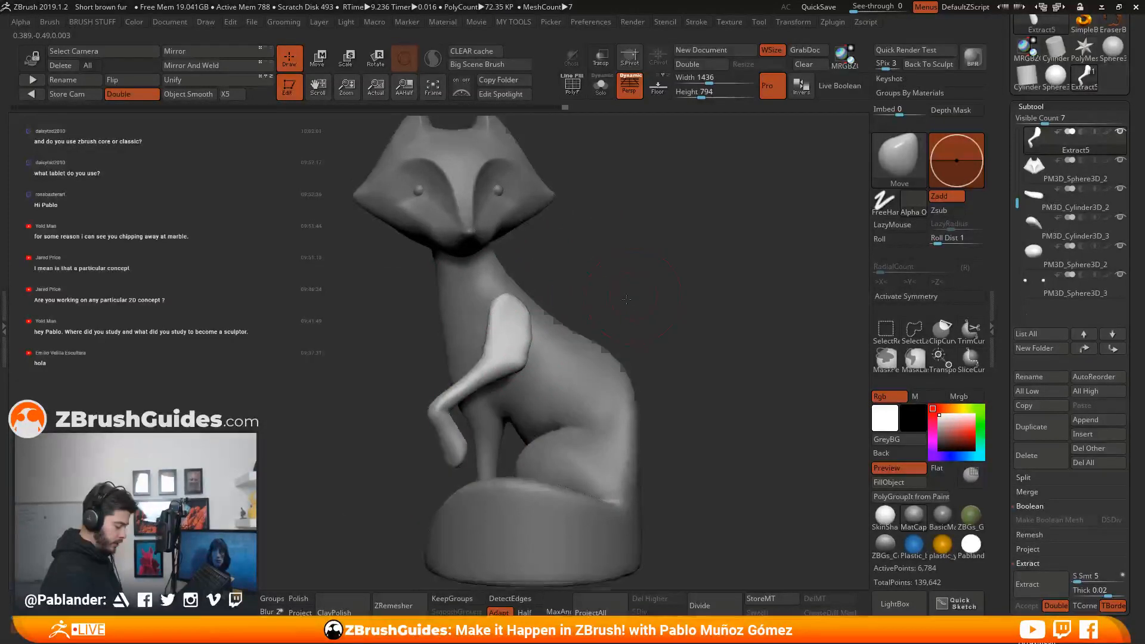
Select the body subtool Extract3 and build up the front of the neck and chest with the Clay brush.
{"action": "right_click_drag", "start_coordinate": [624, 301], "coordinate": [628, 305], "text": "shift"}
{"action": "left_click", "coordinate": [603, 372], "text": "alt"}
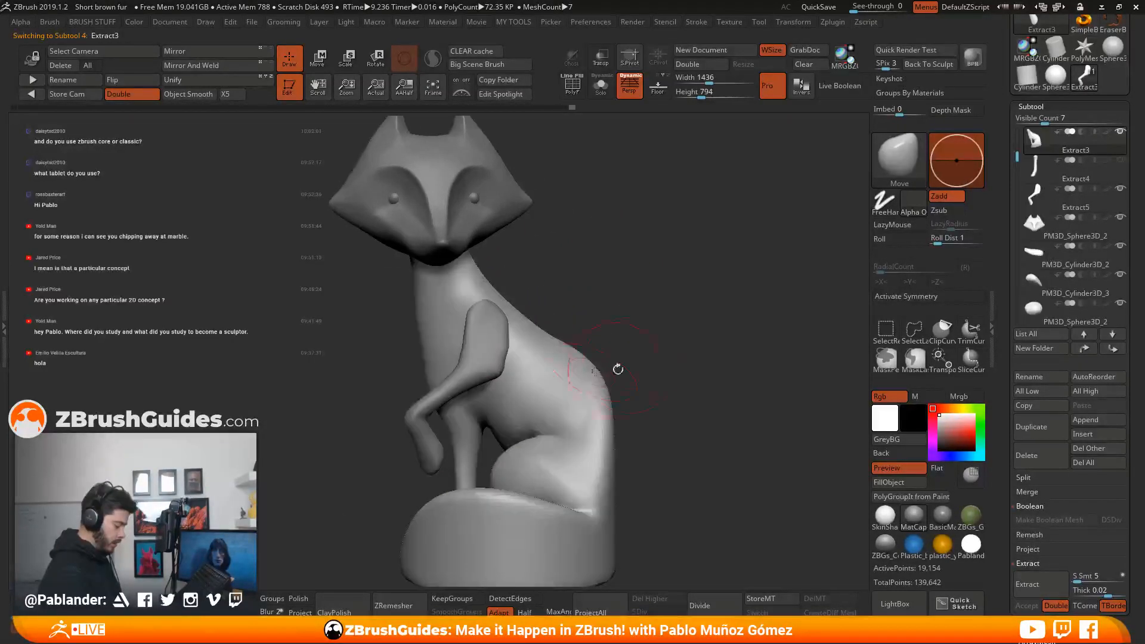
{"action": "right_click_drag", "start_coordinate": [507, 262], "coordinate": [544, 240]}
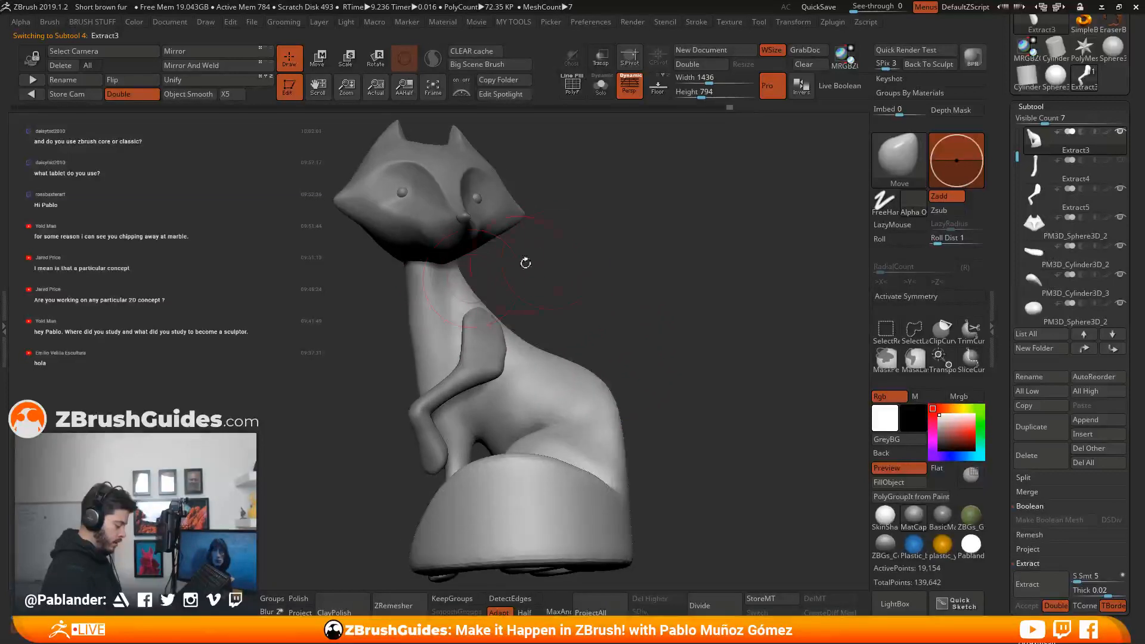
{"action": "key", "text": "b"}
{"action": "left_click", "coordinate": [608, 90]}
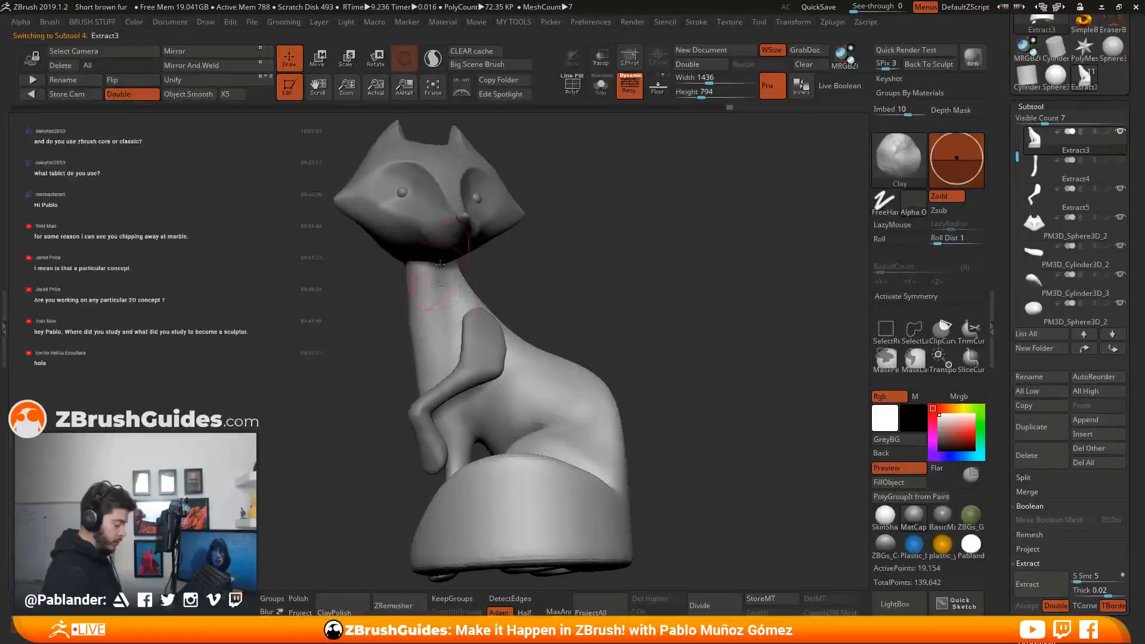
{"action": "right_click_drag", "start_coordinate": [447, 367], "coordinate": [493, 286]}
{"action": "right_click_drag", "start_coordinate": [440, 328], "coordinate": [459, 344]}
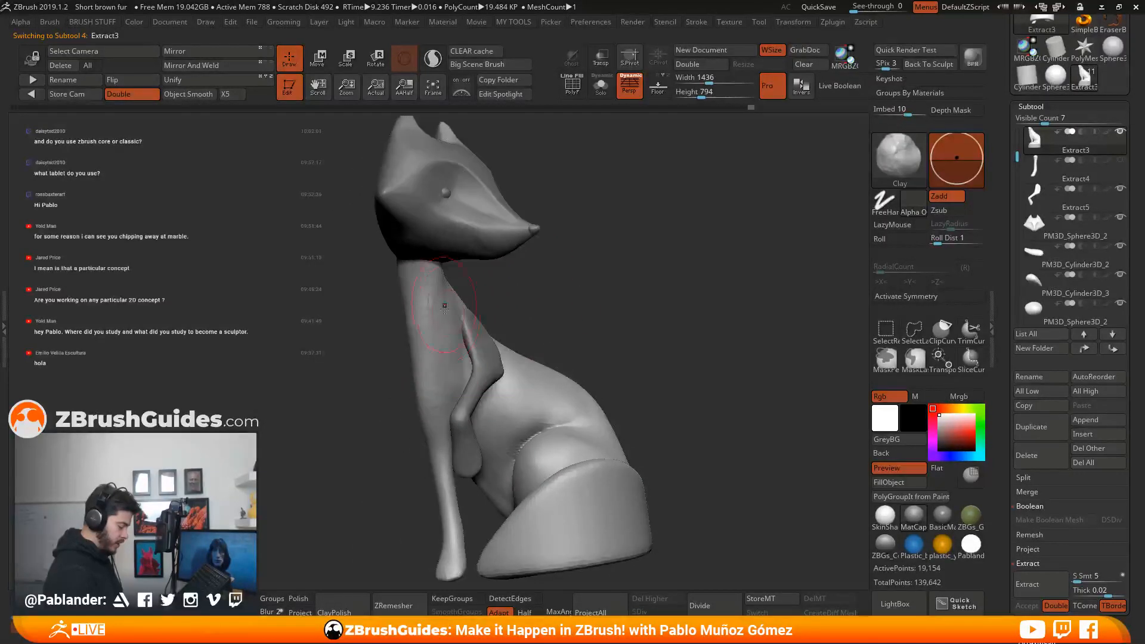
Add volume to the neck below the head and smooth it into the chest.
{"action": "mouse_move", "coordinate": [440, 293]}
{"action": "right_mouse_down"}
{"action": "mouse_move", "coordinate": [483, 323]}
{"action": "mouse_move", "coordinate": [451, 315]}
{"action": "mouse_move", "coordinate": [472, 298]}
{"action": "mouse_move", "coordinate": [475, 309]}
{"action": "right_mouse_up"}
{"action": "key", "text": "shift"}
{"action": "key", "text": "shift"}
{"action": "key", "text": "shift"}
{"action": "mouse_move", "coordinate": [433, 349]}
{"action": "right_mouse_down"}
{"action": "mouse_move", "coordinate": [454, 425]}
{"action": "mouse_move", "coordinate": [494, 320]}
{"action": "right_mouse_up"}
{"action": "key", "text": "shift"}
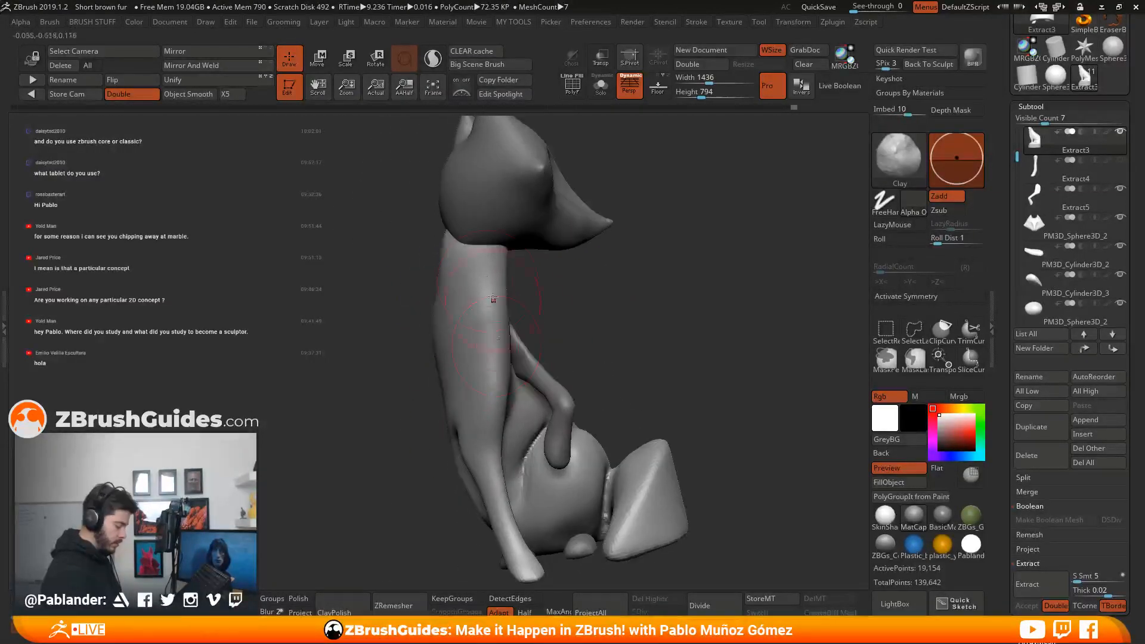
Fill out the sides and back of the neck with the Clay brush and smooth them into the body.
{"action": "right_click_drag", "start_coordinate": [502, 253], "coordinate": [498, 269]}
{"action": "mouse_move", "coordinate": [460, 241]}
{"action": "left_mouse_down"}
{"action": "mouse_move", "coordinate": [467, 277]}
{"action": "mouse_move", "coordinate": [458, 265]}
{"action": "left_mouse_up"}
{"action": "right_click_drag", "start_coordinate": [507, 268], "coordinate": [626, 251]}
{"action": "left_click_drag", "start_coordinate": [424, 255], "coordinate": [416, 283], "text": "shift"}
{"action": "right_click_drag", "start_coordinate": [521, 243], "coordinate": [596, 236]}
{"action": "left_click_drag", "start_coordinate": [408, 251], "coordinate": [379, 340], "text": "shift"}
{"action": "right_click_drag", "start_coordinate": [484, 287], "coordinate": [539, 274]}
{"action": "left_click_drag", "start_coordinate": [500, 229], "coordinate": [504, 249], "text": "shift"}
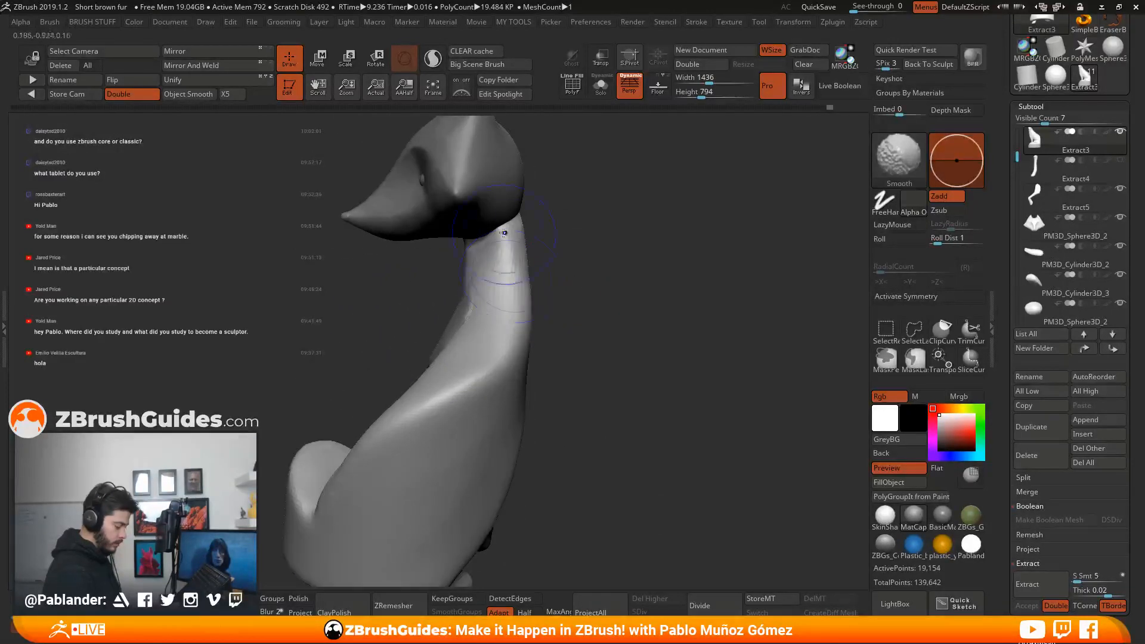
{"action": "right_click_drag", "start_coordinate": [528, 262], "coordinate": [616, 290]}
{"action": "mouse_move", "coordinate": [684, 349]}
{"action": "right_mouse_down", "text": "ctrl"}
{"action": "mouse_move", "coordinate": [660, 317]}
{"action": "mouse_move", "coordinate": [656, 345]}
{"action": "mouse_move", "coordinate": [632, 342]}
{"action": "mouse_move", "coordinate": [642, 373]}
{"action": "right_mouse_up", "text": "ctrl"}
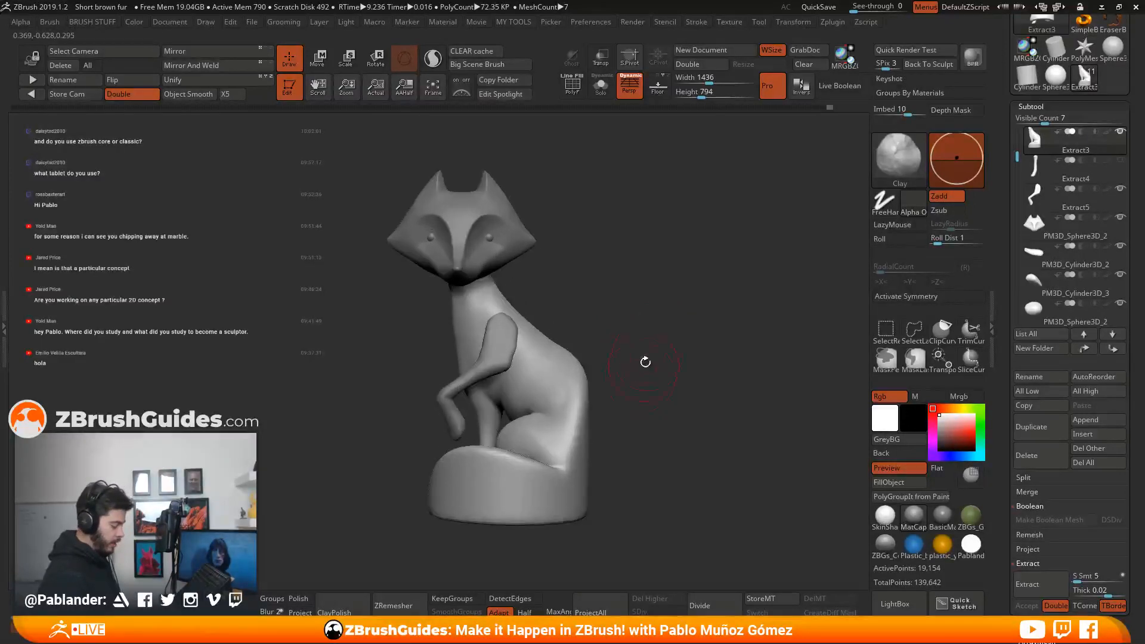
Select the front leg subtool Extract5 and pull the shoulder's back edge into an angular corner with the Move brush.
{"action": "left_click", "coordinate": [504, 330], "text": "alt"}
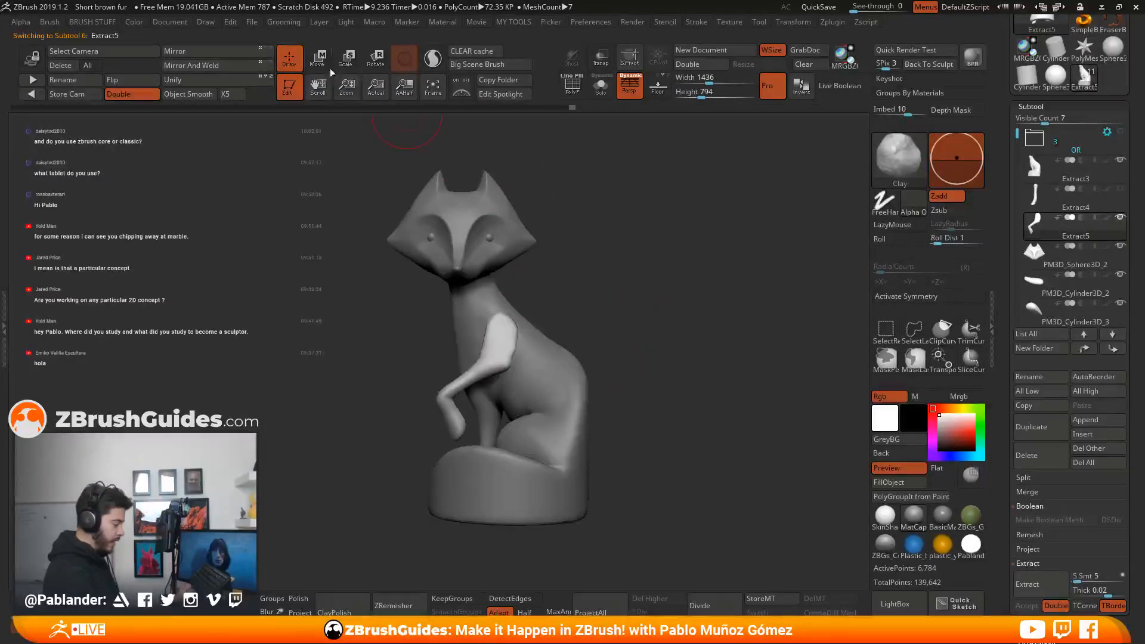
{"action": "key", "text": "w"}
{"action": "right_click_drag", "start_coordinate": [637, 272], "coordinate": [651, 284]}
{"action": "key", "text": "q"}
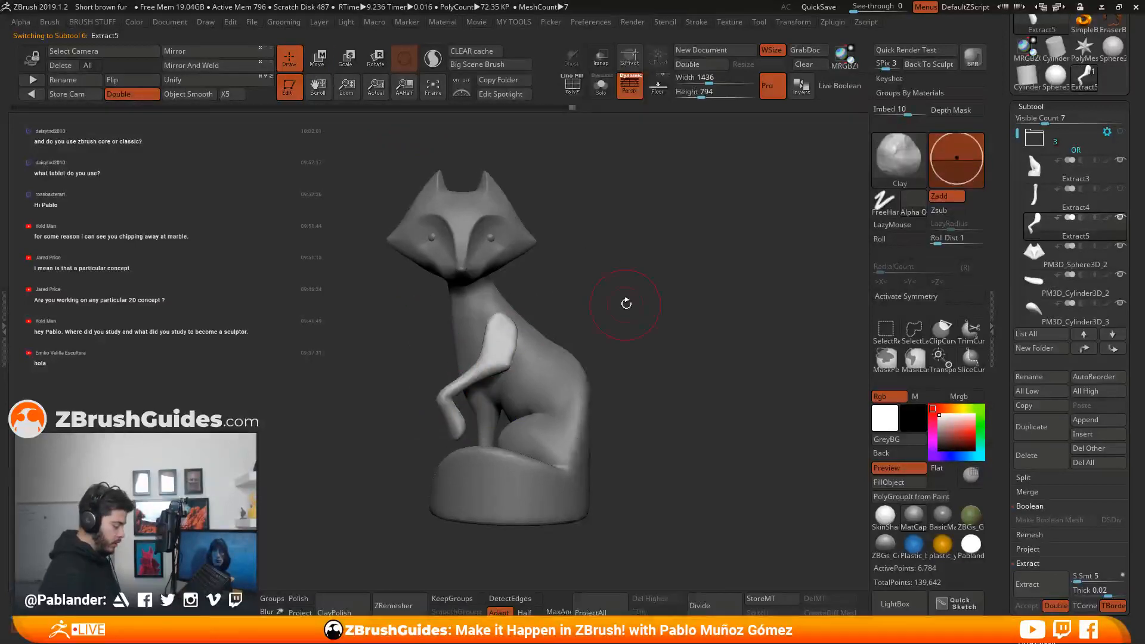
{"action": "key", "text": "b"}
{"action": "left_click", "coordinate": [586, 95]}
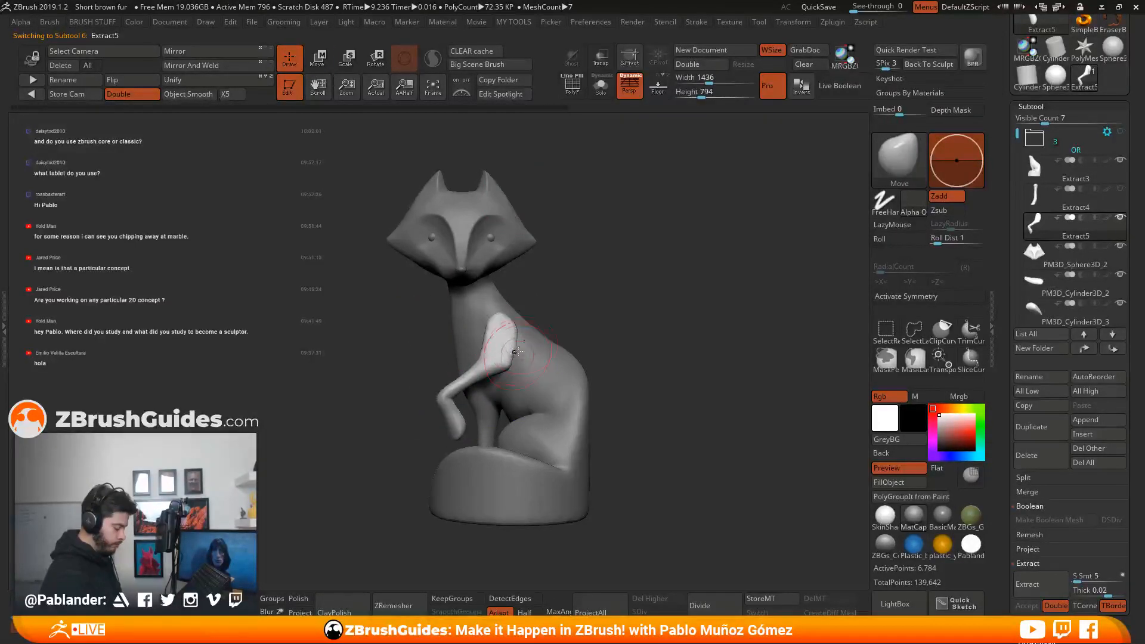
{"action": "right_click_drag", "start_coordinate": [598, 305], "coordinate": [623, 307], "text": "ctrl"}
{"action": "right_click", "coordinate": [624, 306]}
{"action": "right_click_drag", "start_coordinate": [525, 352], "coordinate": [586, 338]}
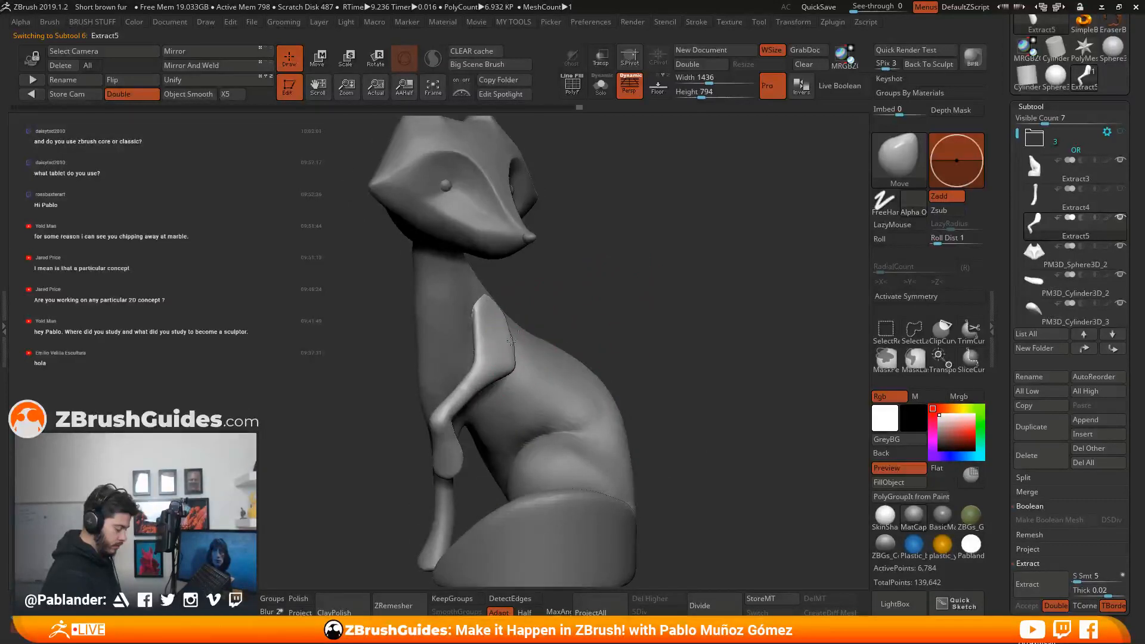
{"action": "right_click_drag", "start_coordinate": [586, 297], "coordinate": [561, 301]}
{"action": "mouse_move", "coordinate": [504, 328]}
{"action": "left_mouse_down", "text": "shift"}
{"action": "mouse_move", "coordinate": [500, 346]}
{"action": "mouse_move", "coordinate": [508, 332]}
{"action": "left_mouse_up", "text": "shift"}
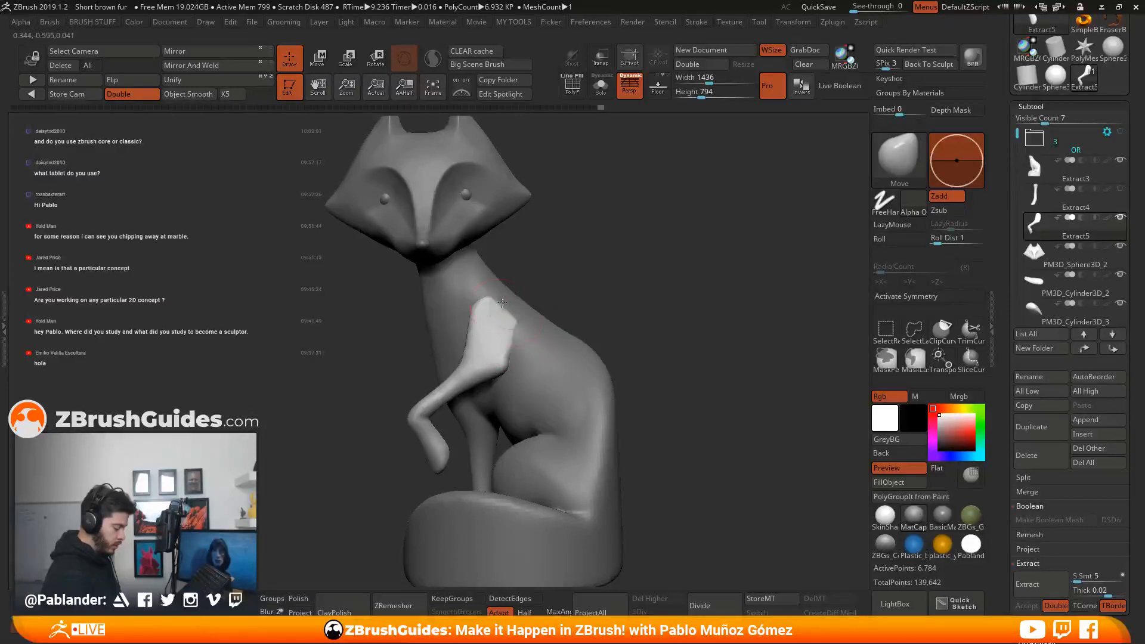
Refine the front leg's shoulder thickness and outline against the body from several angles with the Move brush.
{"action": "mouse_move", "coordinate": [483, 352]}
{"action": "right_mouse_down"}
{"action": "mouse_move", "coordinate": [505, 368]}
{"action": "mouse_move", "coordinate": [502, 358]}
{"action": "right_mouse_up"}
{"action": "right_click_drag", "start_coordinate": [579, 282], "coordinate": [596, 327]}
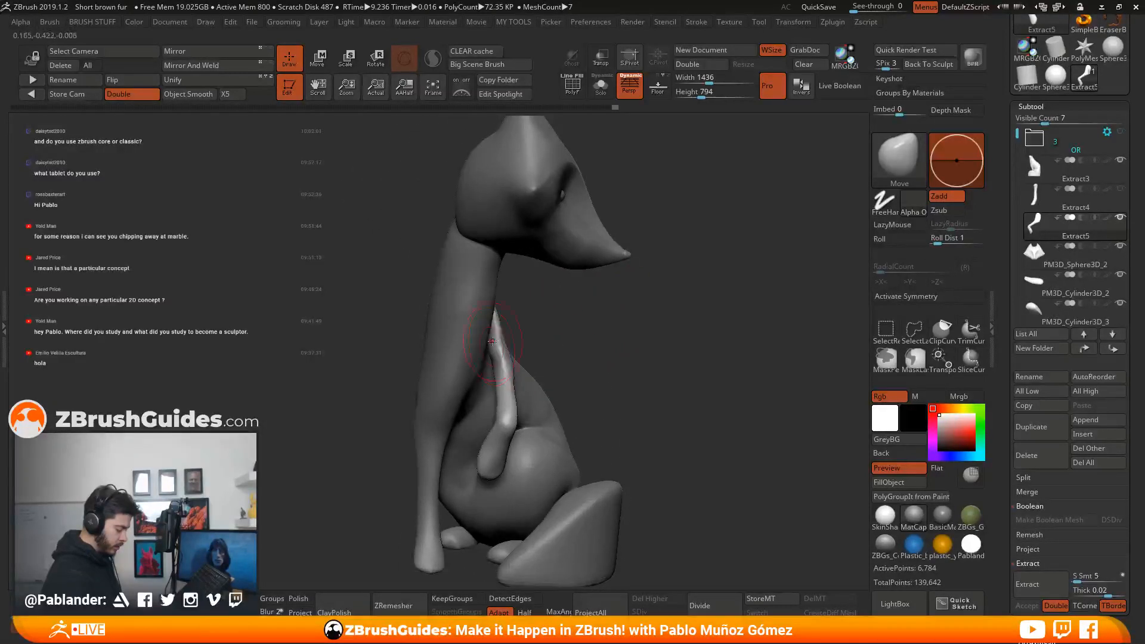
{"action": "right_click_drag", "start_coordinate": [552, 352], "coordinate": [555, 340]}
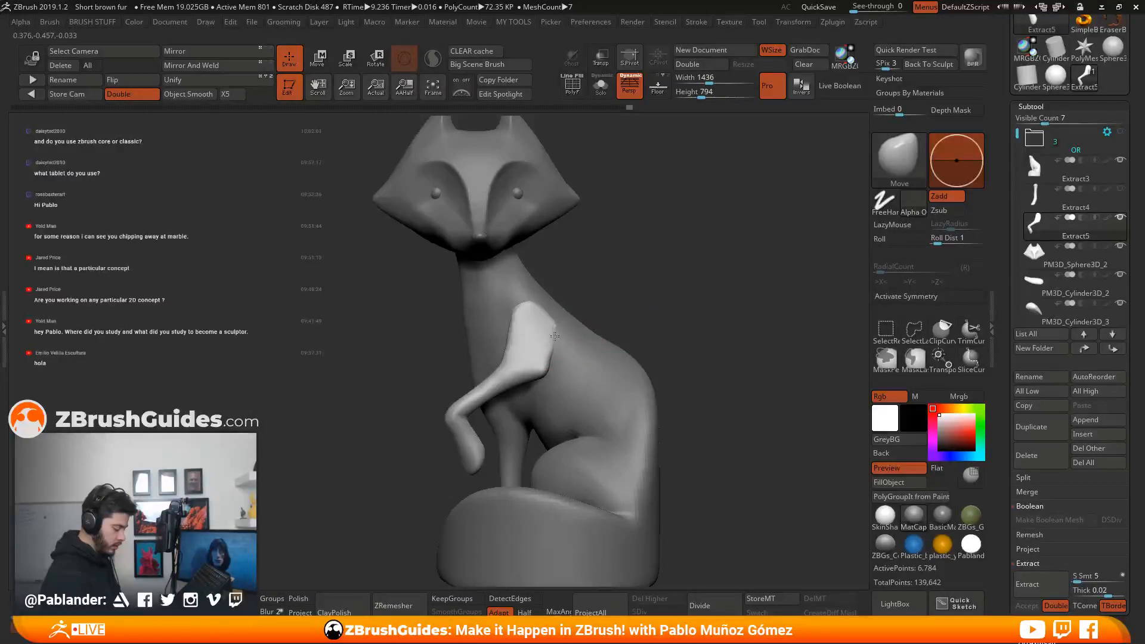
{"action": "right_click_drag", "start_coordinate": [683, 315], "coordinate": [603, 301]}
{"action": "right_click", "coordinate": [552, 317]}
{"action": "mouse_move", "coordinate": [439, 366]}
{"action": "left_mouse_down"}
{"action": "mouse_move", "coordinate": [488, 350]}
{"action": "mouse_move", "coordinate": [431, 382]}
{"action": "left_mouse_up"}
{"action": "left_click_drag", "start_coordinate": [592, 388], "coordinate": [476, 352]}
{"action": "mouse_move", "coordinate": [505, 307]}
{"action": "left_mouse_down"}
{"action": "mouse_move", "coordinate": [545, 348]}
{"action": "mouse_move", "coordinate": [626, 319]}
{"action": "mouse_move", "coordinate": [615, 271]}
{"action": "mouse_move", "coordinate": [623, 295]}
{"action": "mouse_move", "coordinate": [613, 309]}
{"action": "mouse_move", "coordinate": [630, 288]}
{"action": "mouse_move", "coordinate": [633, 297]}
{"action": "left_mouse_up"}
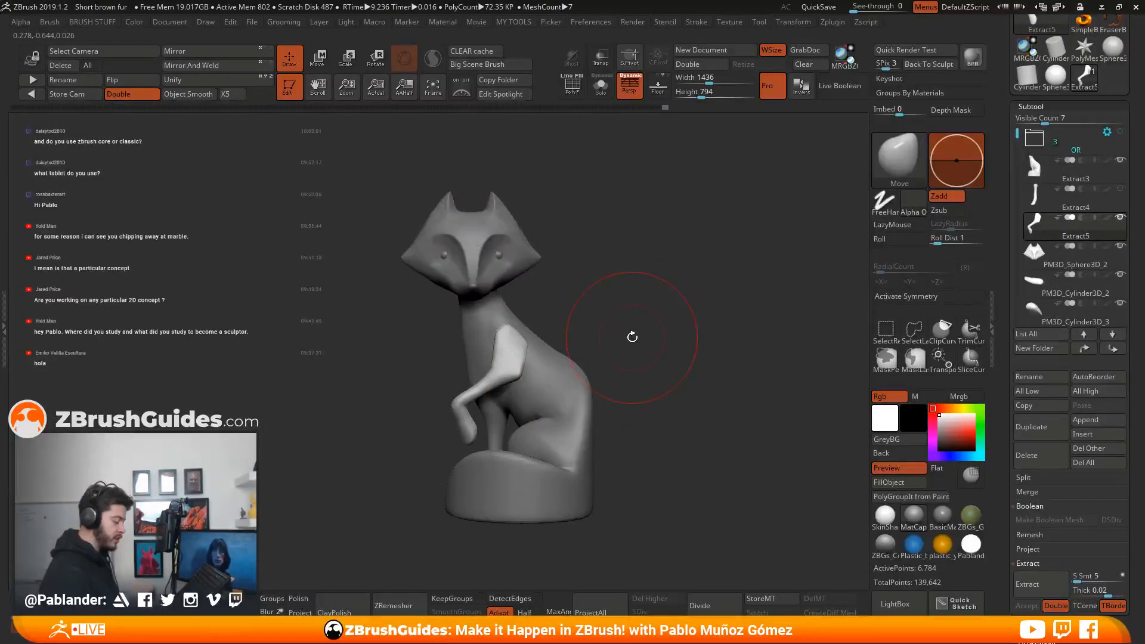
Duplicate the two hind-foot cylinder subtools and store one copy of each in the subtool folder as backup.
{"action": "mouse_move", "coordinate": [651, 362]}
{"action": "left_mouse_down"}
{"action": "mouse_move", "coordinate": [620, 361]}
{"action": "mouse_move", "coordinate": [653, 357]}
{"action": "mouse_move", "coordinate": [632, 361]}
{"action": "mouse_move", "coordinate": [705, 375]}
{"action": "mouse_move", "coordinate": [636, 370]}
{"action": "mouse_move", "coordinate": [699, 366]}
{"action": "mouse_move", "coordinate": [696, 375]}
{"action": "left_mouse_up"}
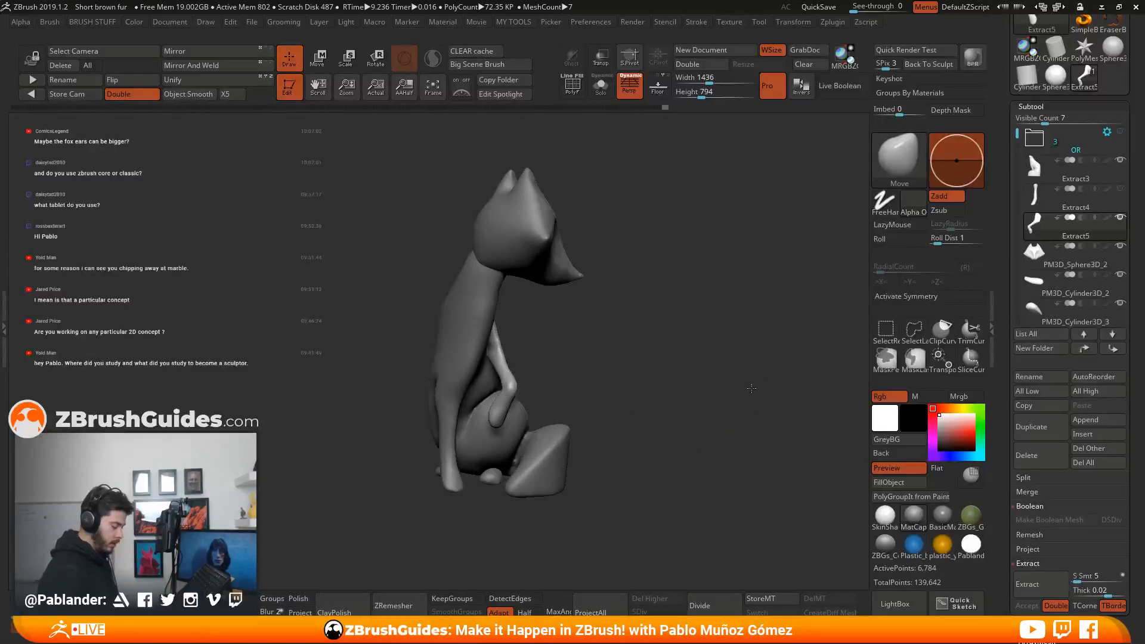
{"action": "mouse_move", "coordinate": [682, 372]}
{"action": "left_mouse_down"}
{"action": "mouse_move", "coordinate": [613, 296]}
{"action": "mouse_move", "coordinate": [670, 351]}
{"action": "mouse_move", "coordinate": [738, 366]}
{"action": "mouse_move", "coordinate": [689, 357]}
{"action": "mouse_move", "coordinate": [706, 373]}
{"action": "mouse_move", "coordinate": [676, 335]}
{"action": "mouse_move", "coordinate": [583, 378]}
{"action": "mouse_move", "coordinate": [581, 362]}
{"action": "mouse_move", "coordinate": [677, 356]}
{"action": "mouse_move", "coordinate": [620, 382]}
{"action": "left_mouse_up"}
{"action": "left_click", "coordinate": [1058, 290]}
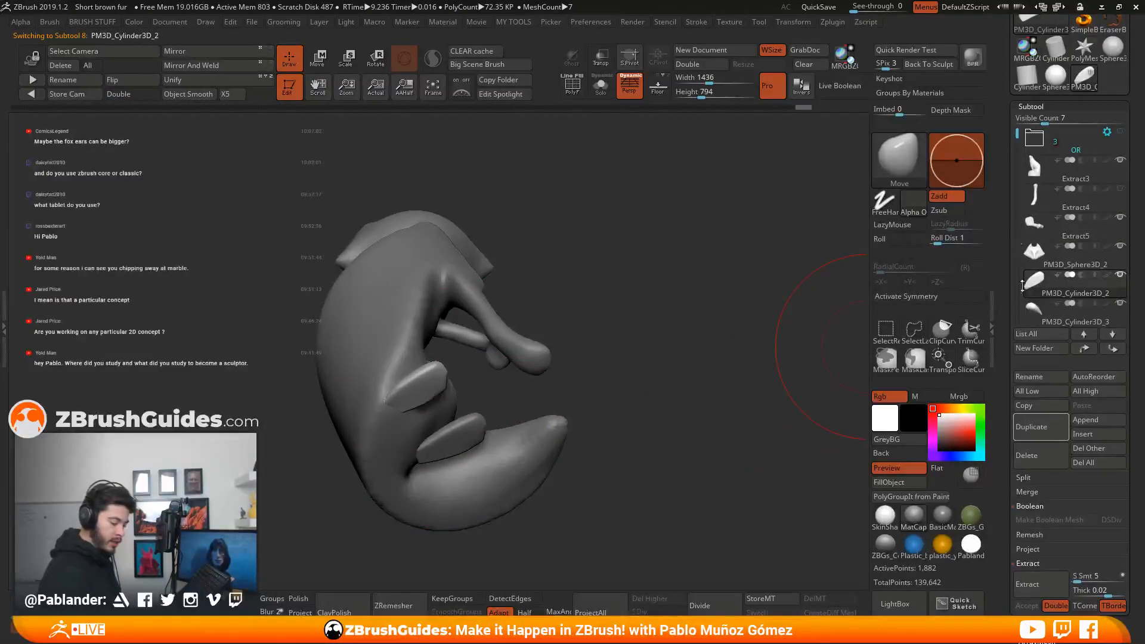
{"action": "left_click_drag", "start_coordinate": [1021, 263], "coordinate": [1021, 378]}
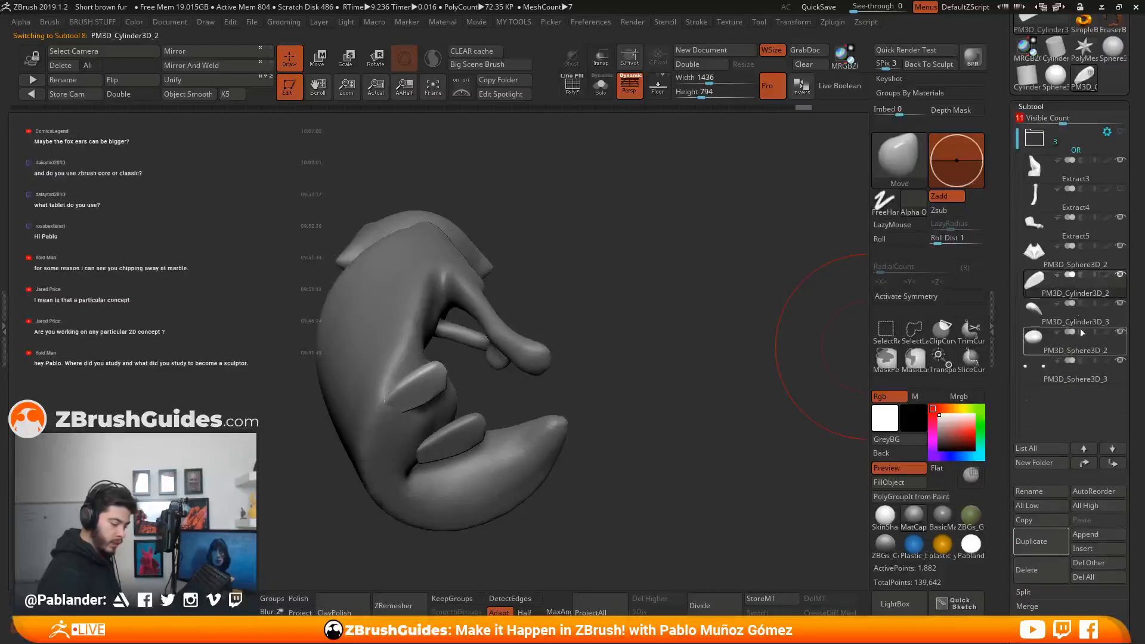
{"action": "left_click", "coordinate": [1044, 543]}
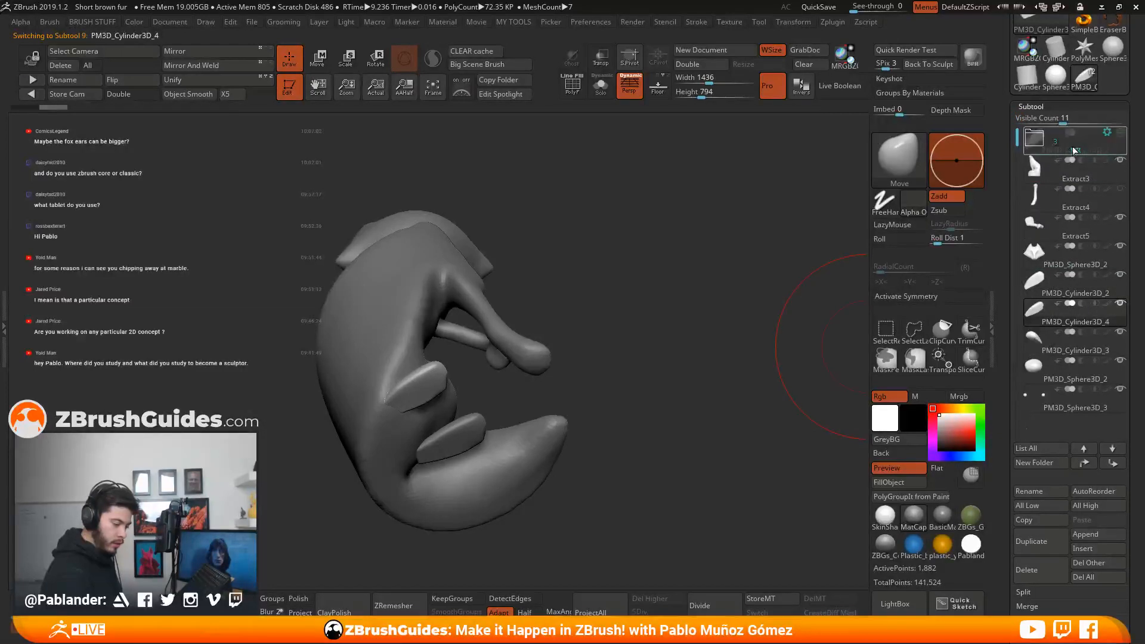
{"action": "left_click_drag", "start_coordinate": [1075, 149], "coordinate": [1076, 146]}
{"action": "left_click", "coordinate": [1044, 542]}
{"action": "left_click_drag", "start_coordinate": [1073, 345], "coordinate": [1078, 152]}
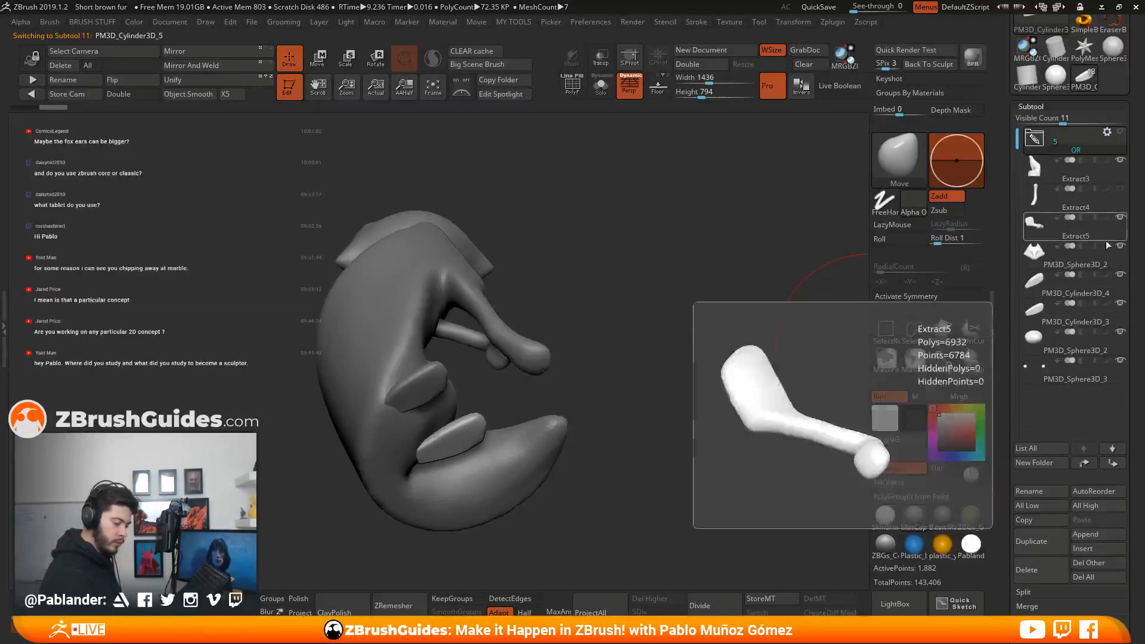
Place body subtool Extract3 directly above the foot subtools, merge both feet down into it and check the body in Solo.
{"action": "left_click_drag", "start_coordinate": [1067, 199], "coordinate": [1079, 272]}
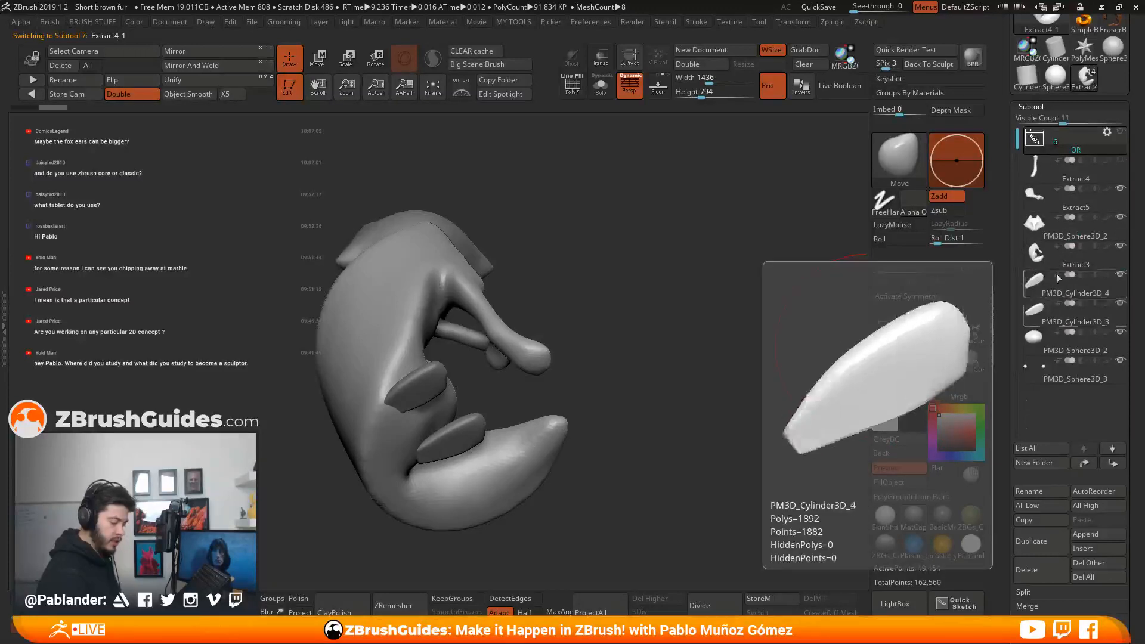
{"action": "scroll", "coordinate": [1058, 227], "scroll_direction": "down", "scroll_amount": 2}
{"action": "left_click", "coordinate": [1058, 227]}
{"action": "scroll", "coordinate": [1058, 227], "scroll_direction": "down", "scroll_amount": 2}
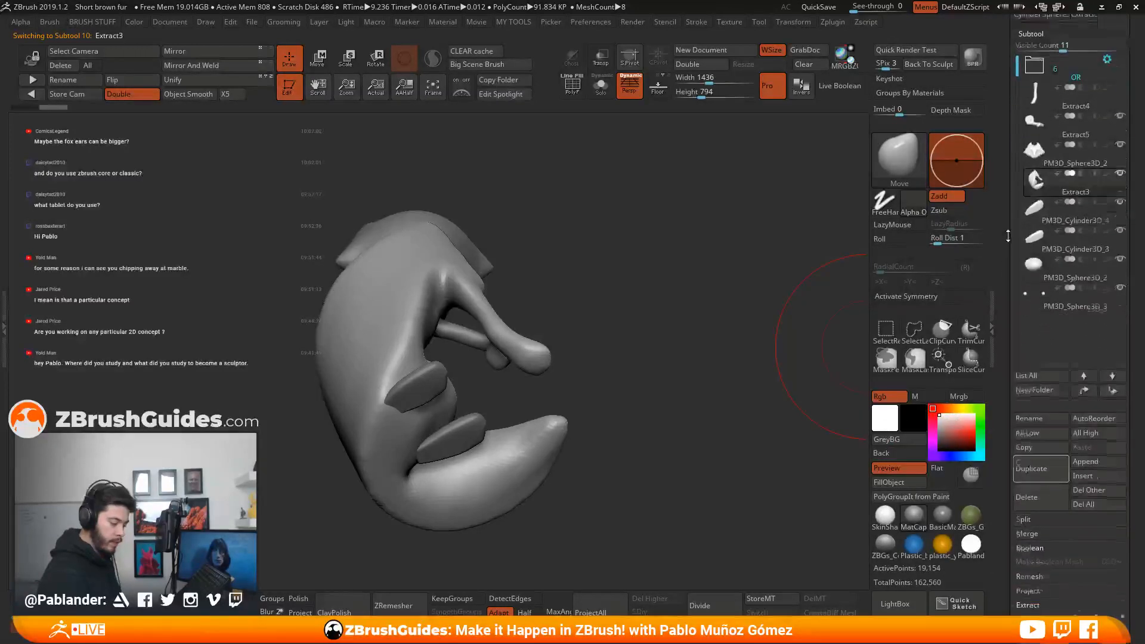
{"action": "left_click", "coordinate": [1050, 524]}
{"action": "left_click", "coordinate": [1053, 528]}
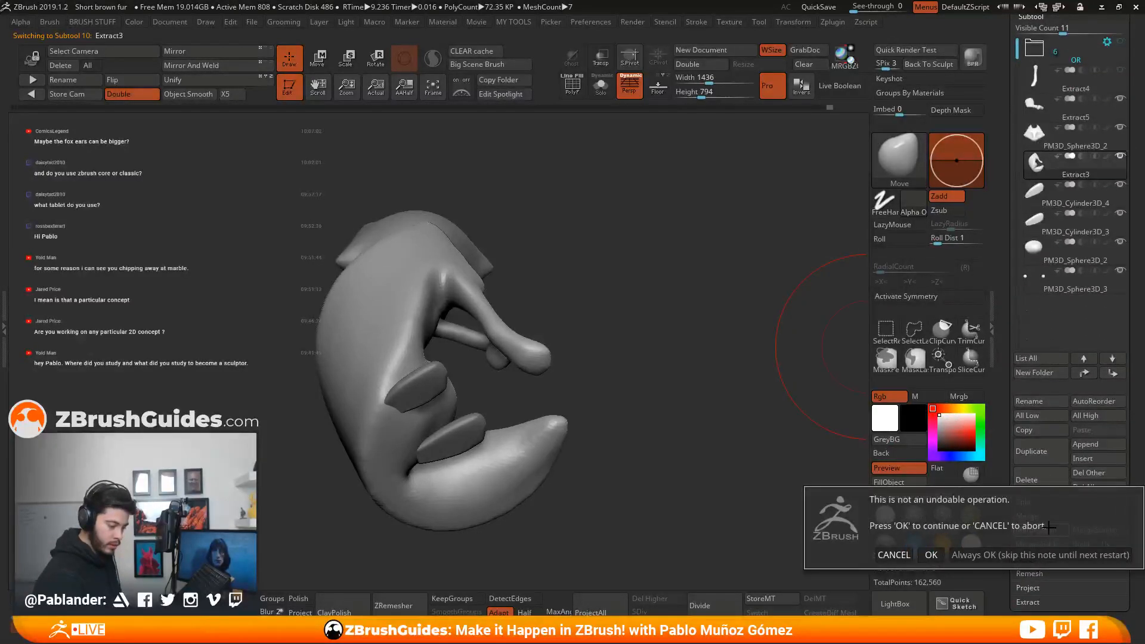
{"action": "left_click", "coordinate": [932, 556]}
{"action": "left_click", "coordinate": [1044, 528]}
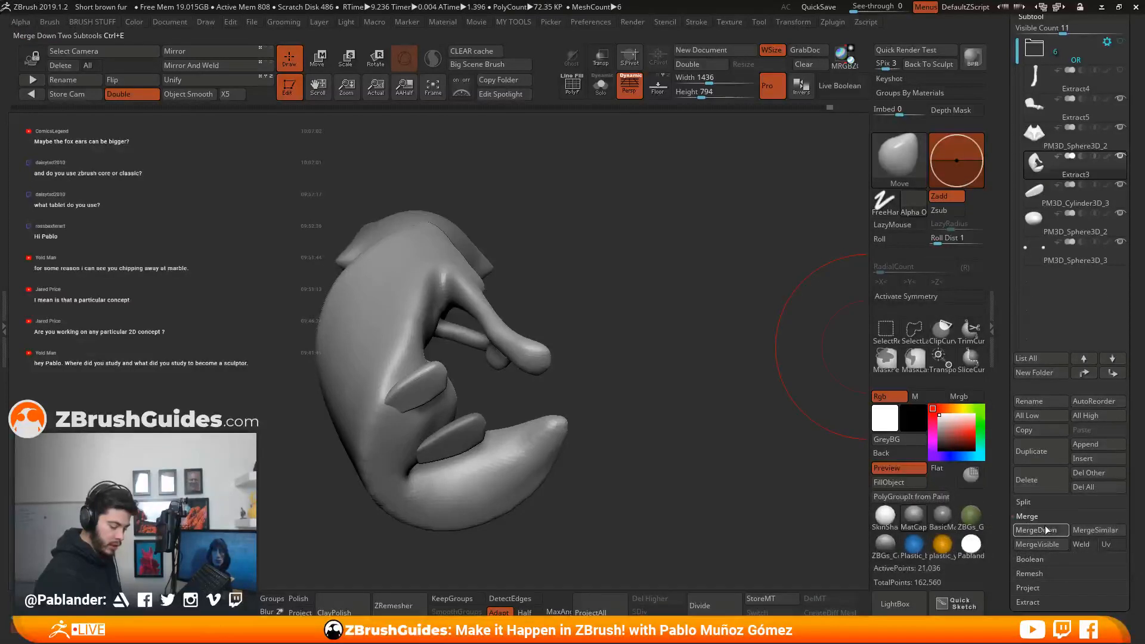
{"action": "left_click", "coordinate": [931, 552]}
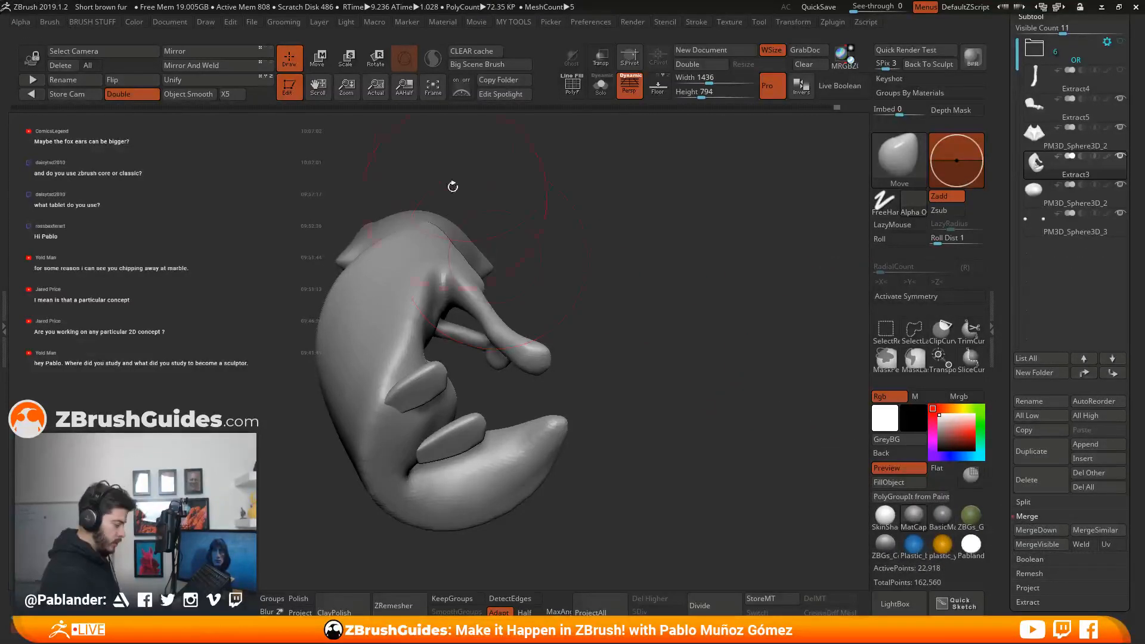
{"action": "left_click", "coordinate": [601, 87]}
{"action": "left_click_drag", "start_coordinate": [638, 206], "coordinate": [822, 254]}
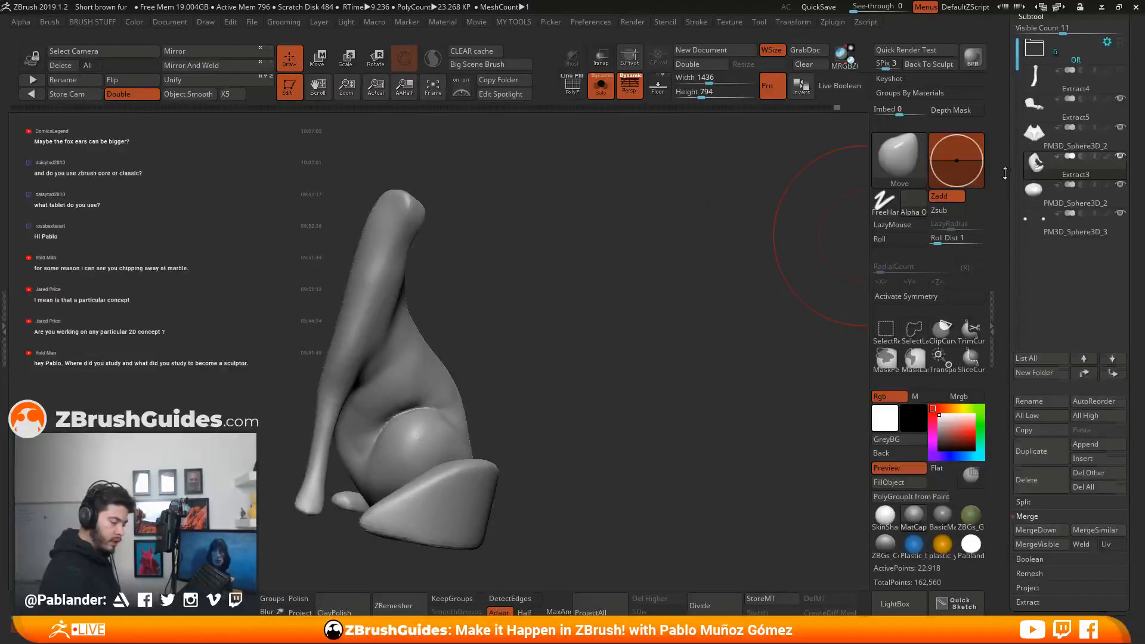
{"action": "left_click_drag", "start_coordinate": [1004, 174], "coordinate": [1046, 223]}
{"action": "left_click", "coordinate": [601, 87]}
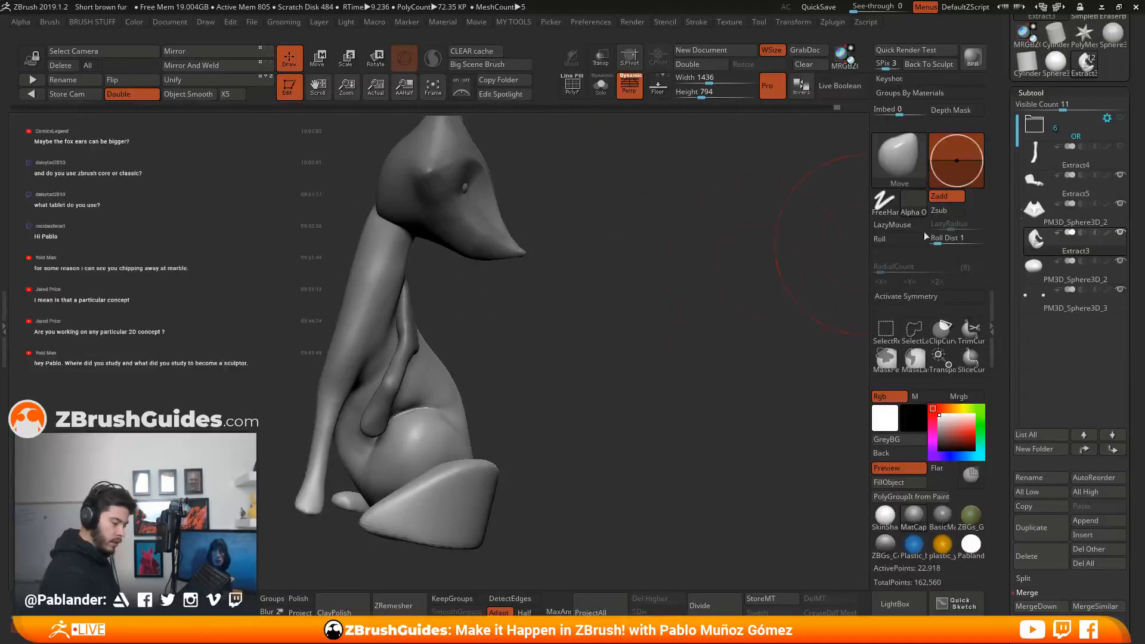
Duplicate front leg Extract5, store the original in the folder, and merge copy Extract6 down into body subtool Extract3.
{"action": "left_click", "coordinate": [1076, 188]}
{"action": "left_click", "coordinate": [1041, 518]}
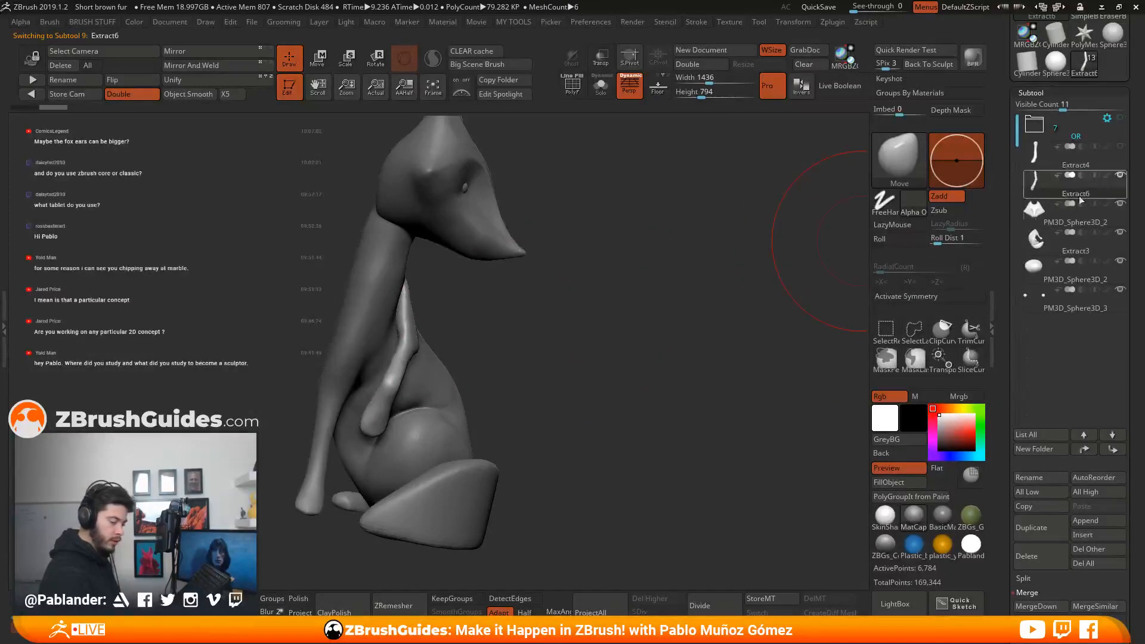
{"action": "left_click_drag", "start_coordinate": [678, 346], "coordinate": [776, 298]}
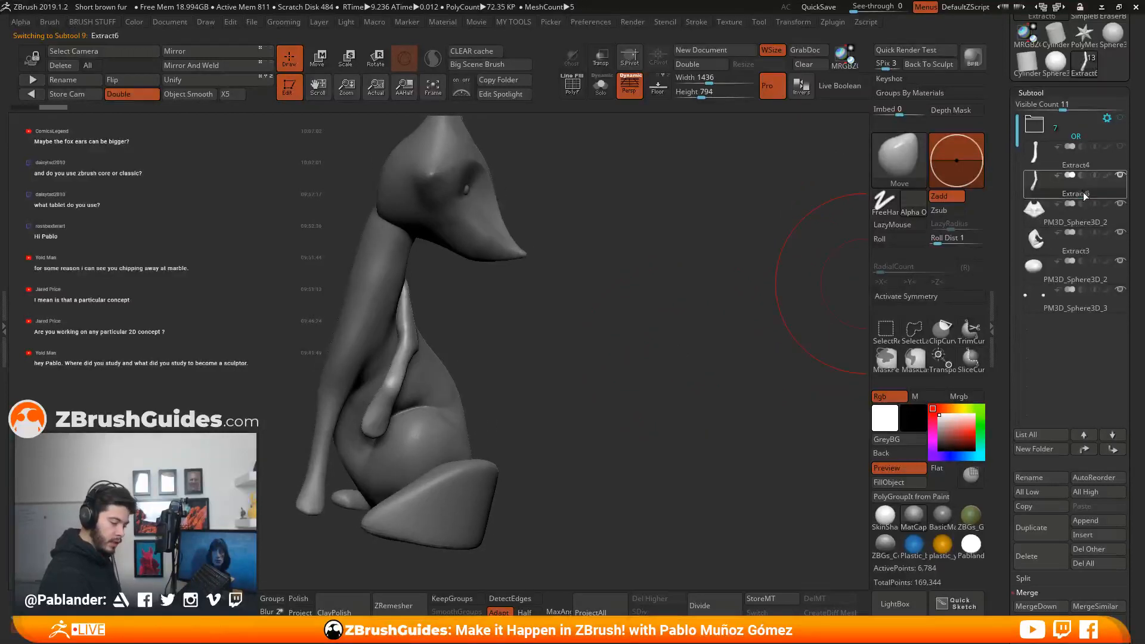
{"action": "left_click_drag", "start_coordinate": [1084, 192], "coordinate": [1095, 262]}
{"action": "left_click", "coordinate": [1061, 604]}
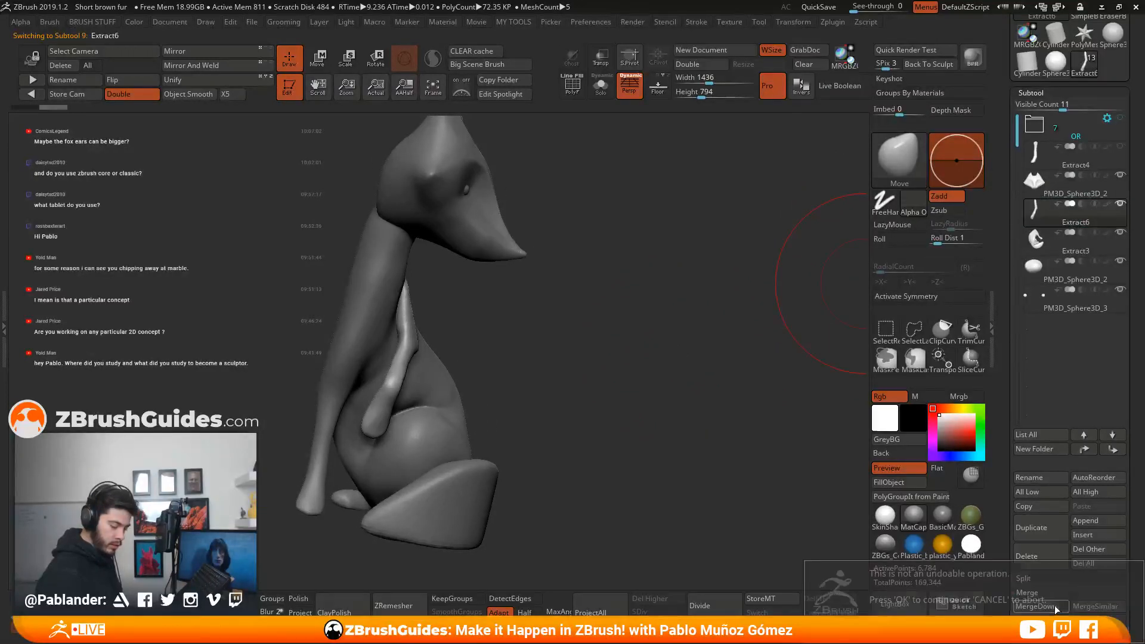
{"action": "left_click", "coordinate": [918, 609]}
Display the polyframe, isolate the raised front leg and make it a single polygroup.
{"action": "left_click_drag", "start_coordinate": [635, 384], "coordinate": [632, 334]}
{"action": "key", "text": "shift+f"}
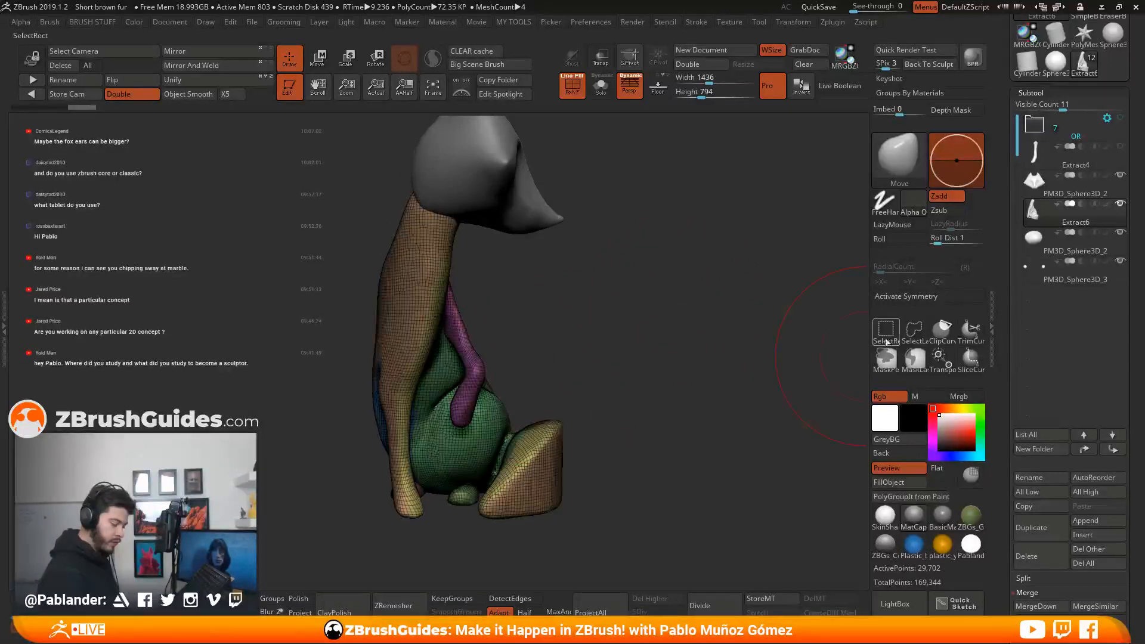
{"action": "left_click", "coordinate": [472, 364], "text": "ctrl+shift"}
{"action": "left_click", "coordinate": [479, 372], "text": "ctrl+shift"}
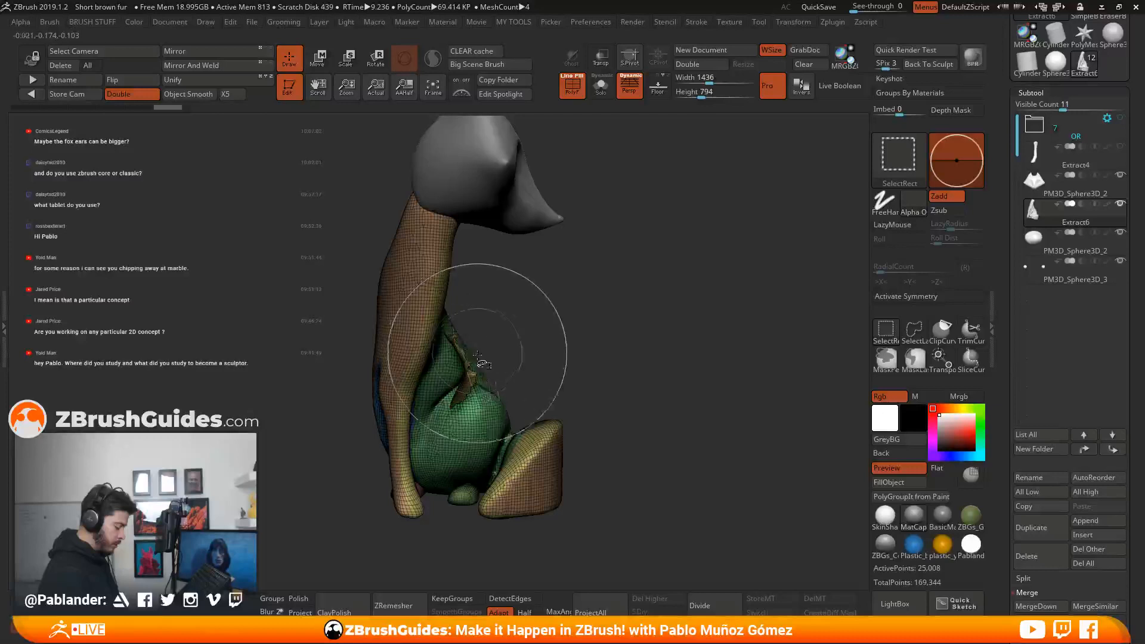
{"action": "left_click_drag", "start_coordinate": [576, 321], "coordinate": [537, 321]}
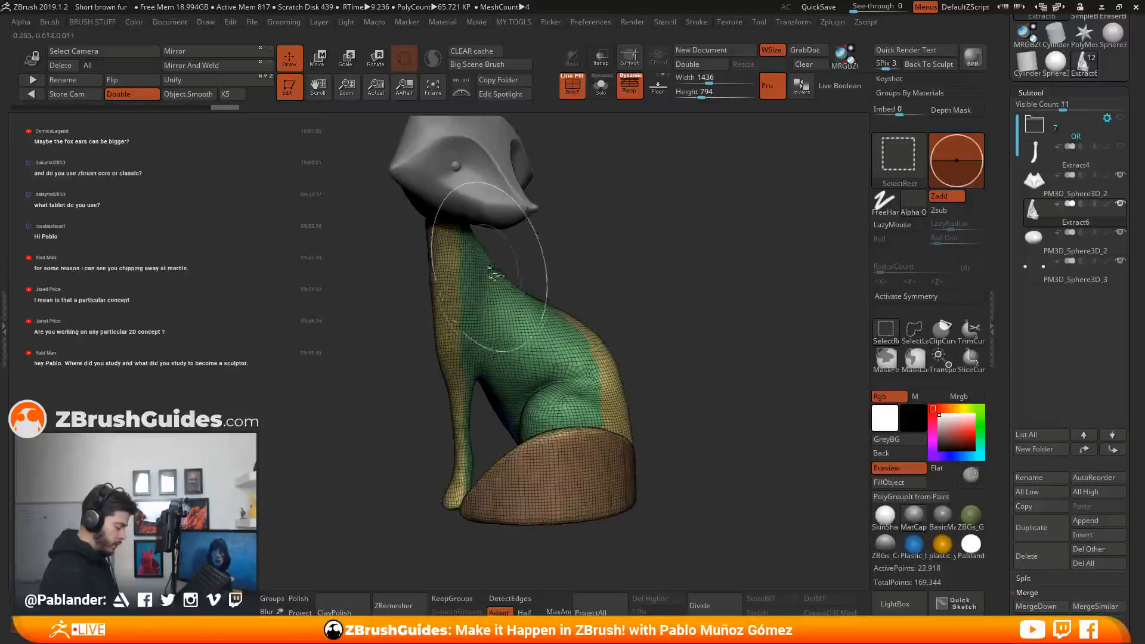
{"action": "left_click", "coordinate": [656, 301], "text": "ctrl+shift"}
{"action": "left_click_drag", "start_coordinate": [656, 301], "coordinate": [681, 304]}
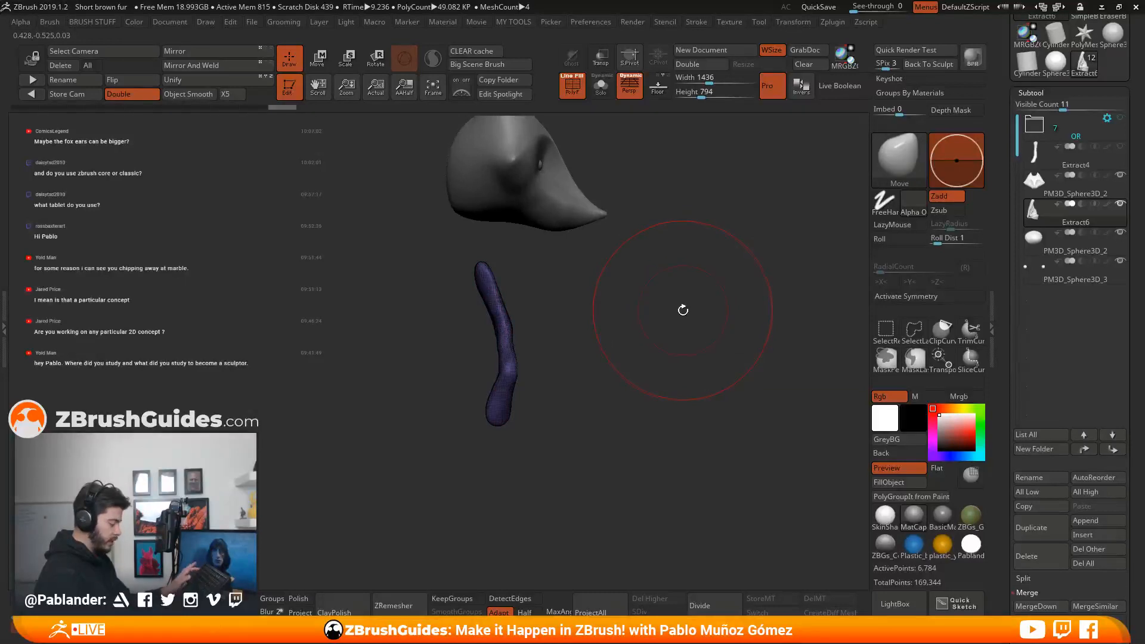
{"action": "left_click", "coordinate": [662, 356], "text": "ctrl+shift"}
{"action": "left_click_drag", "start_coordinate": [662, 356], "coordinate": [696, 406]}
Hide the front leg and both feet, group the visible body into one polygroup and show the whole mesh again.
{"action": "left_click", "coordinate": [512, 435], "text": "ctrl+shift"}
{"action": "left_click", "coordinate": [567, 345], "text": "ctrl+shift"}
{"action": "left_click", "coordinate": [440, 461], "text": "ctrl+shift"}
{"action": "left_click_drag", "start_coordinate": [703, 363], "coordinate": [655, 346]}
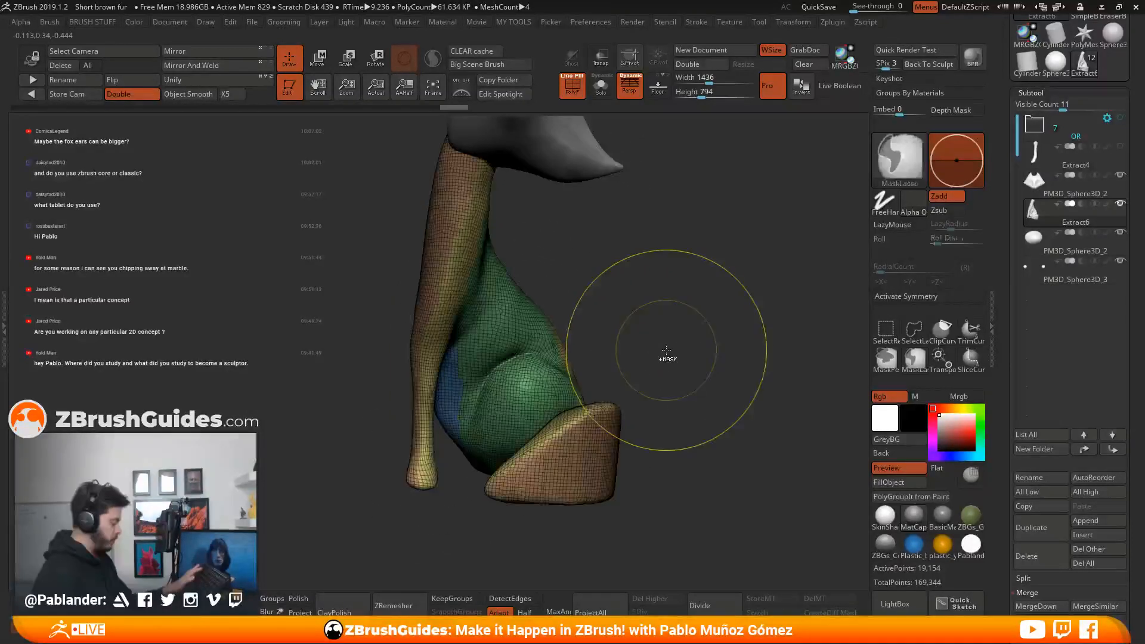
{"action": "key", "text": "ctrl+w"}
{"action": "left_click", "coordinate": [680, 358], "text": "ctrl+shift"}
{"action": "mouse_move", "coordinate": [681, 360]}
{"action": "left_mouse_down"}
{"action": "mouse_move", "coordinate": [700, 357]}
{"action": "mouse_move", "coordinate": [677, 378]}
{"action": "mouse_move", "coordinate": [681, 360]}
{"action": "left_mouse_up"}
{"action": "left_click_drag", "start_coordinate": [317, 521], "coordinate": [606, 371]}
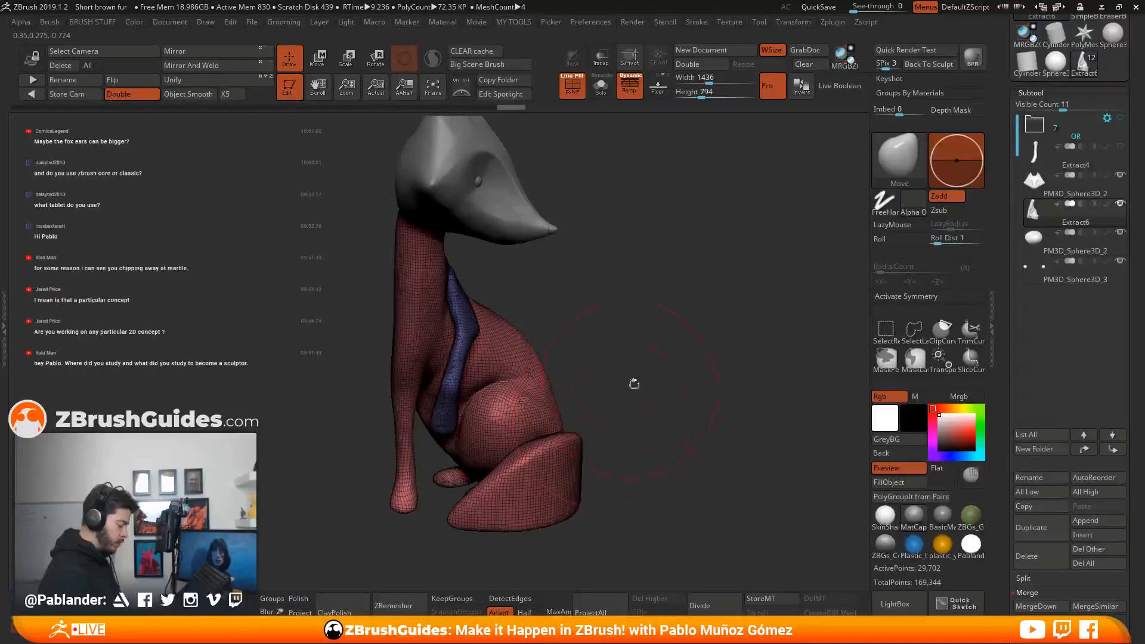
DynaMesh the merged body, leg and feet into one continuous mesh and turn off the polyframe.
{"action": "key", "text": "space"}
{"action": "mouse_move", "coordinate": [670, 334]}
{"action": "left_mouse_down"}
{"action": "mouse_move", "coordinate": [637, 348]}
{"action": "mouse_move", "coordinate": [652, 351]}
{"action": "mouse_move", "coordinate": [645, 291]}
{"action": "left_mouse_up"}
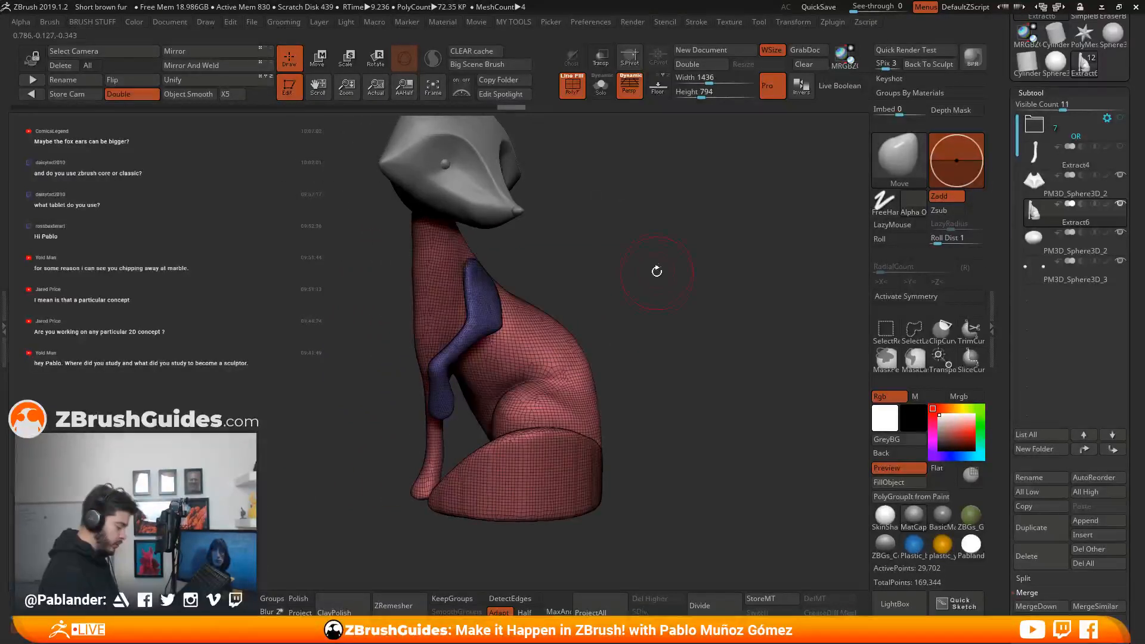
{"action": "key", "text": "ctrl"}
{"action": "mouse_move", "coordinate": [704, 362]}
{"action": "left_mouse_down", "text": "ctrl"}
{"action": "mouse_move", "coordinate": [701, 375]}
{"action": "mouse_move", "coordinate": [621, 263]}
{"action": "mouse_move", "coordinate": [638, 290]}
{"action": "mouse_move", "coordinate": [671, 282]}
{"action": "left_mouse_up", "text": "ctrl"}
{"action": "left_click", "coordinate": [575, 90]}
{"action": "key", "text": "shift"}
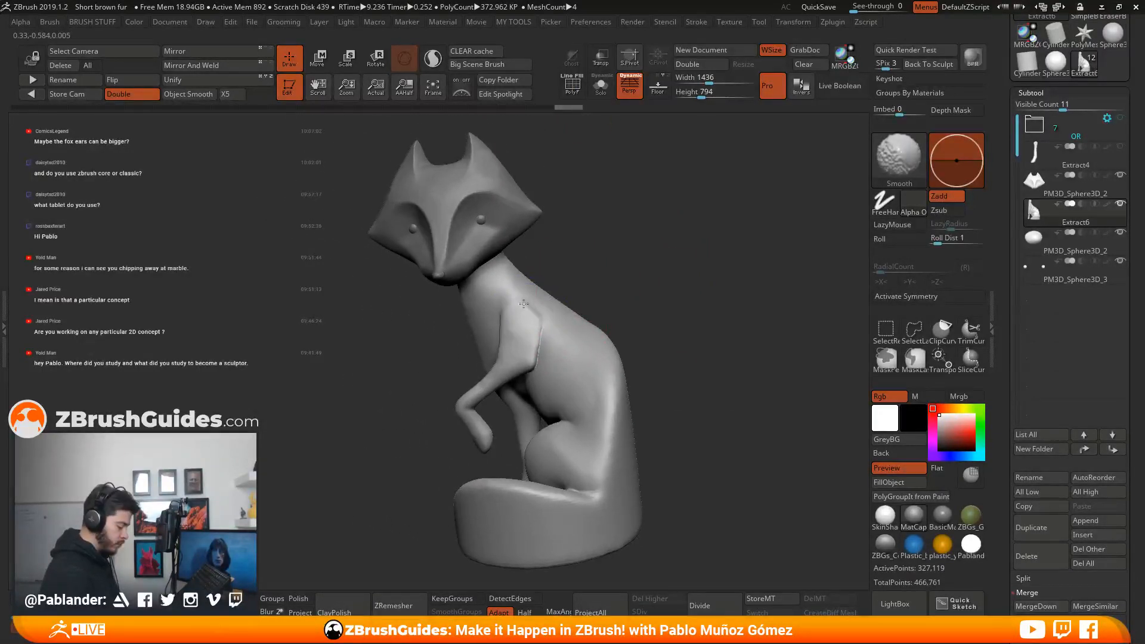
{"action": "left_click_drag", "start_coordinate": [624, 302], "coordinate": [683, 298]}
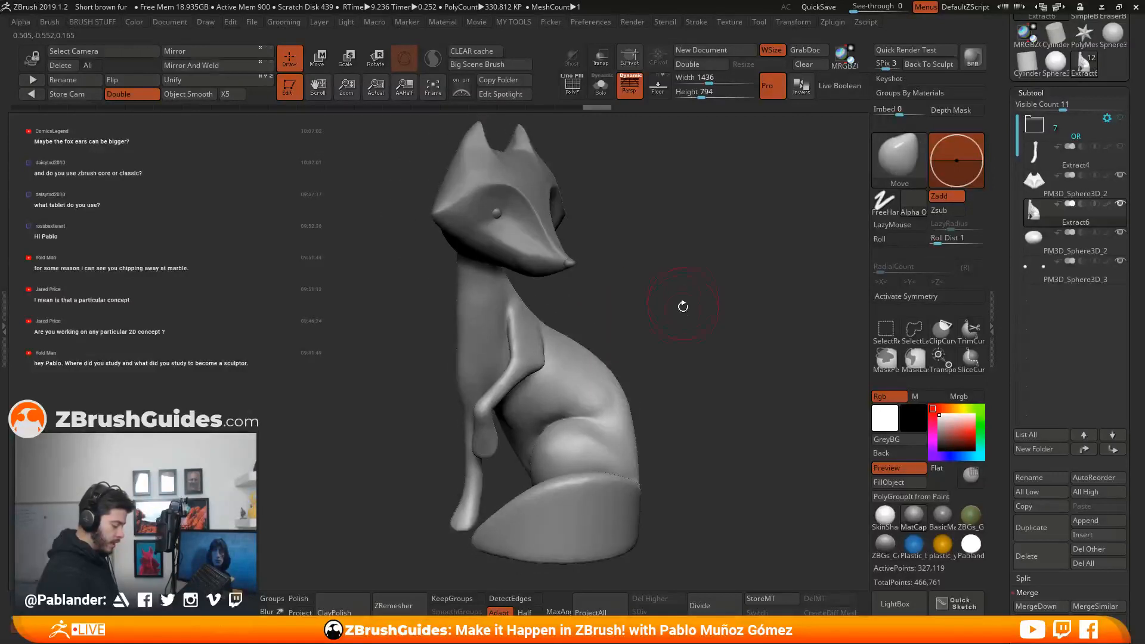
Isolate the front leg and the body in turn to examine the seam at the shoulder.
{"action": "mouse_move", "coordinate": [589, 386]}
{"action": "right_mouse_down"}
{"action": "mouse_move", "coordinate": [576, 377]}
{"action": "mouse_move", "coordinate": [575, 350]}
{"action": "mouse_move", "coordinate": [542, 403]}
{"action": "right_mouse_up"}
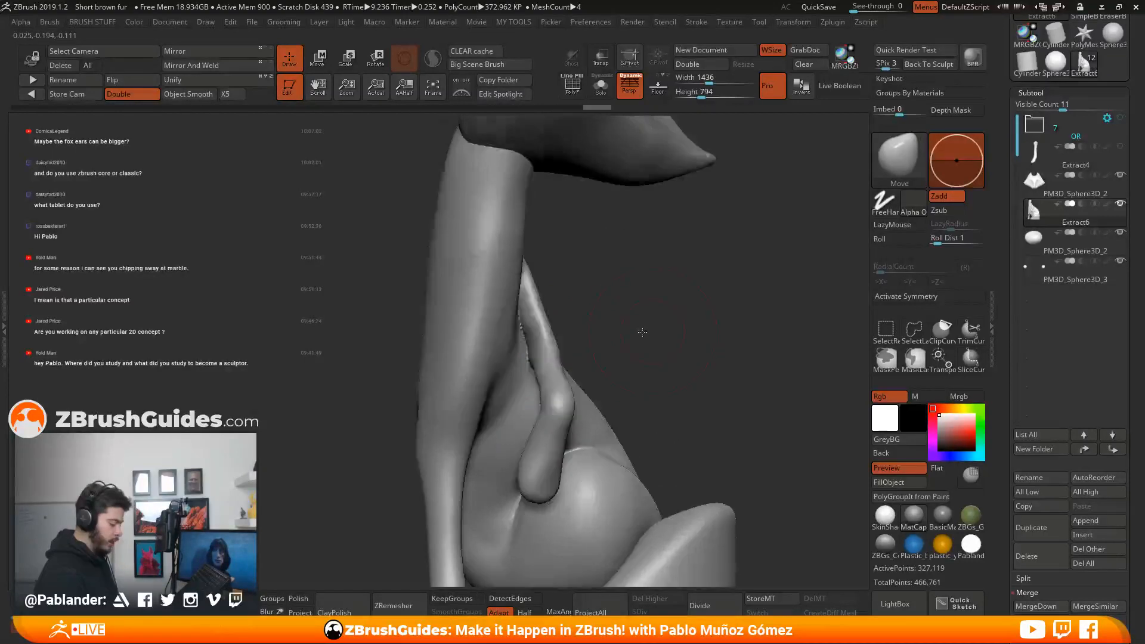
{"action": "left_click_drag", "start_coordinate": [648, 329], "coordinate": [633, 375]}
{"action": "left_click", "coordinate": [536, 359], "text": "ctrl+shift"}
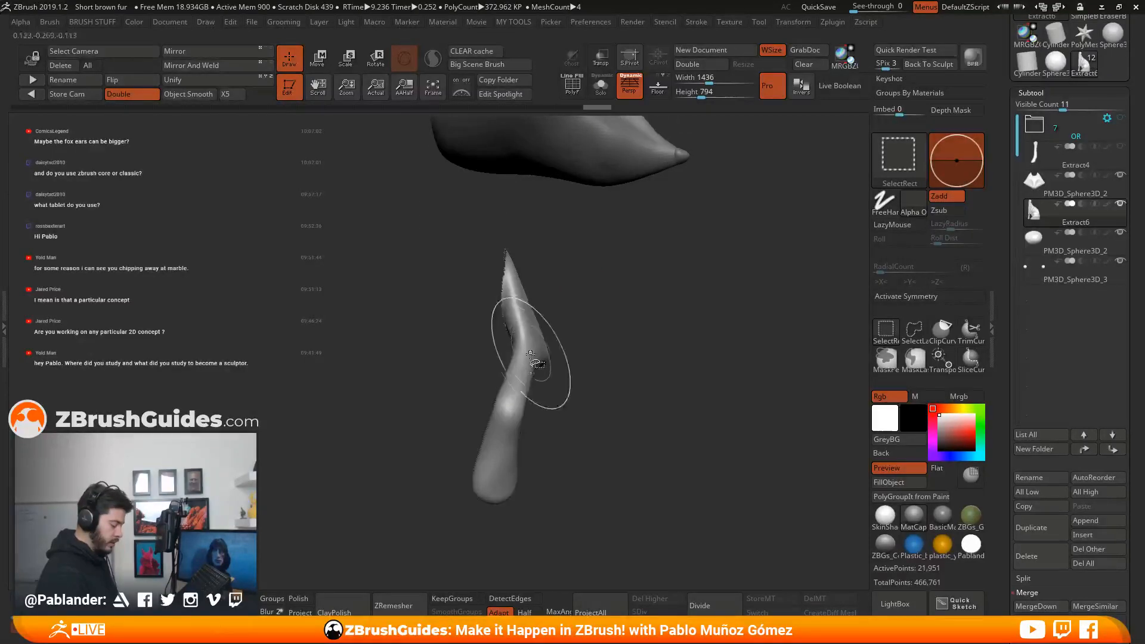
{"action": "mouse_move", "coordinate": [662, 269]}
{"action": "left_mouse_down", "text": "ctrl+shift"}
{"action": "mouse_move", "coordinate": [669, 330]}
{"action": "mouse_move", "coordinate": [606, 367]}
{"action": "left_mouse_up", "text": "ctrl+shift"}
{"action": "left_click_drag", "start_coordinate": [644, 324], "coordinate": [654, 346]}
{"action": "left_click_drag", "start_coordinate": [652, 290], "coordinate": [689, 308]}
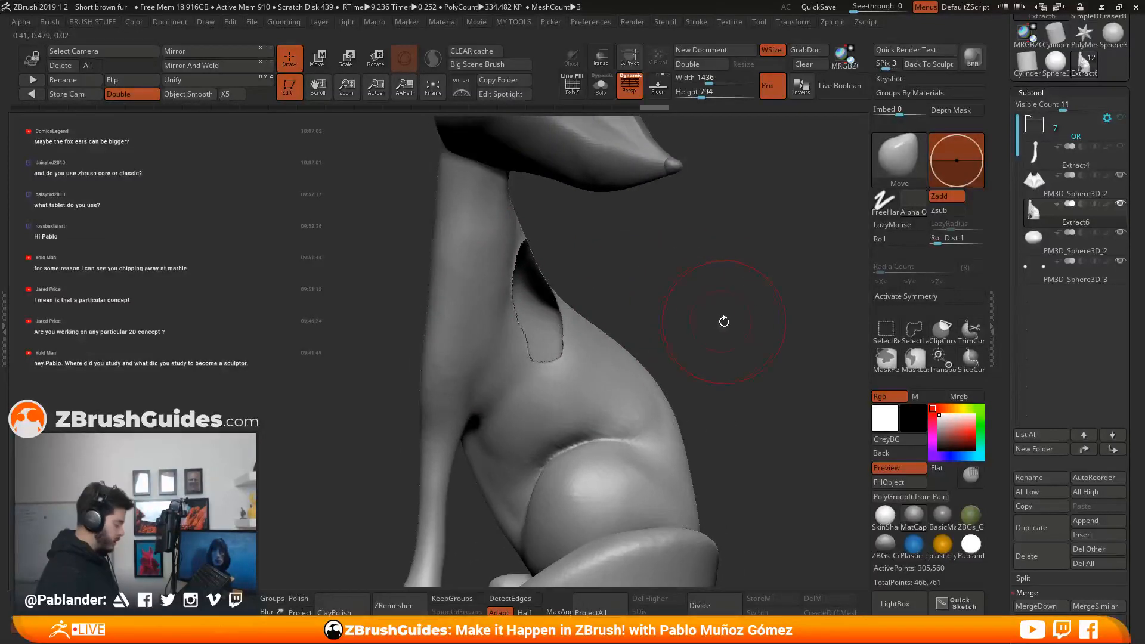
{"action": "left_click", "coordinate": [691, 280], "text": "ctrl+shift"}
Adjust and smooth the seam where the upper front leg meets the neck and chest.
{"action": "left_click_drag", "start_coordinate": [723, 362], "coordinate": [671, 352]}
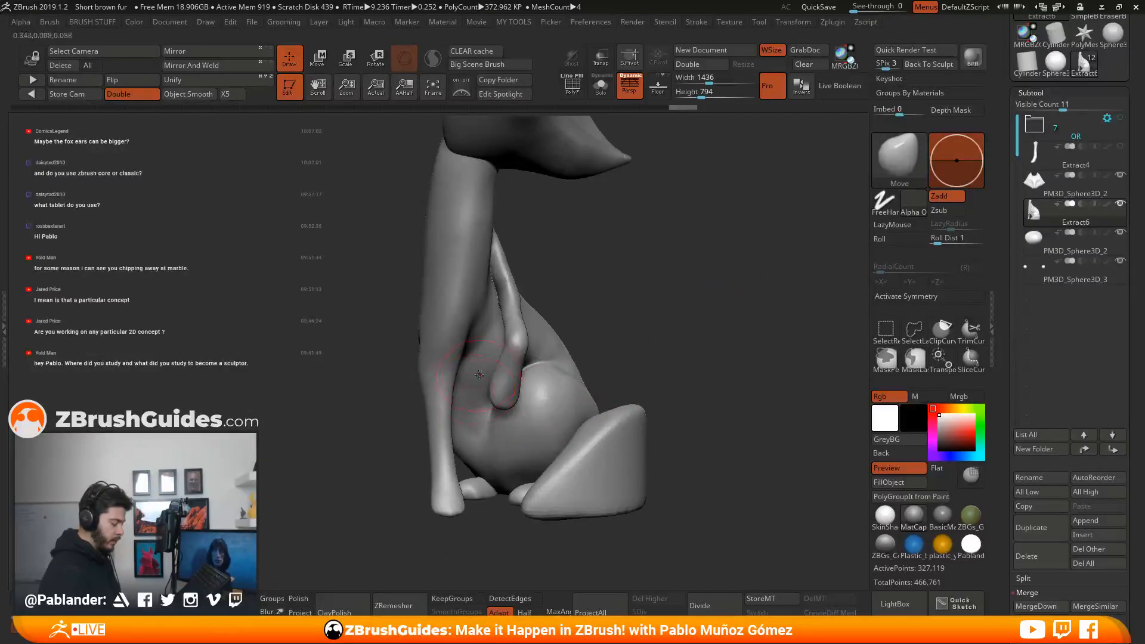
{"action": "left_click_drag", "start_coordinate": [598, 337], "coordinate": [588, 352]}
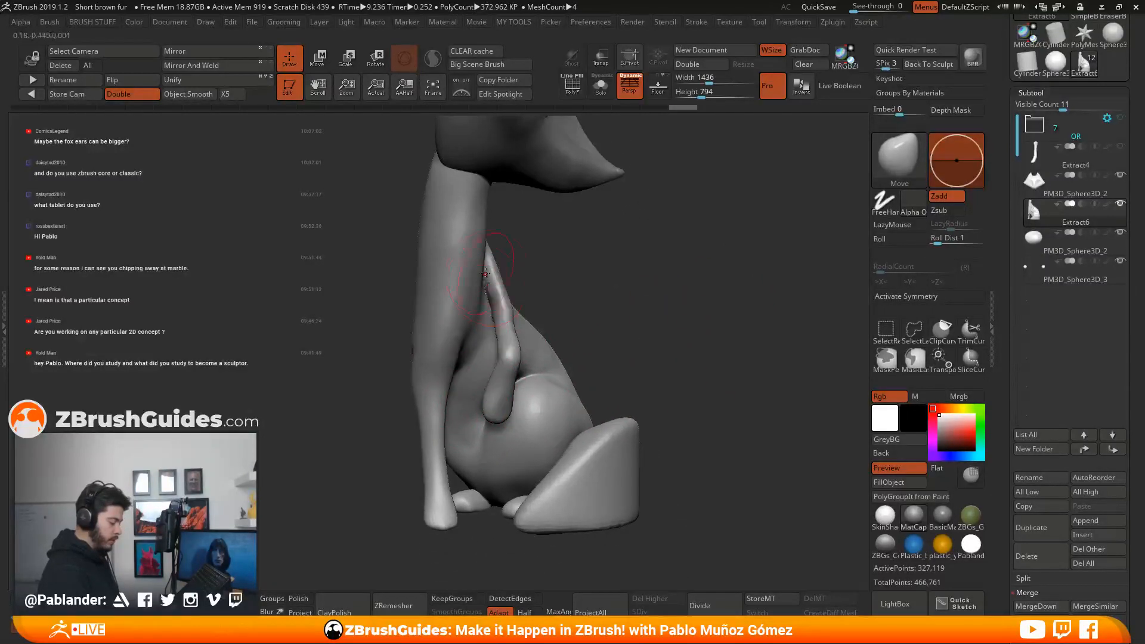
{"action": "left_click_drag", "start_coordinate": [582, 248], "coordinate": [499, 287]}
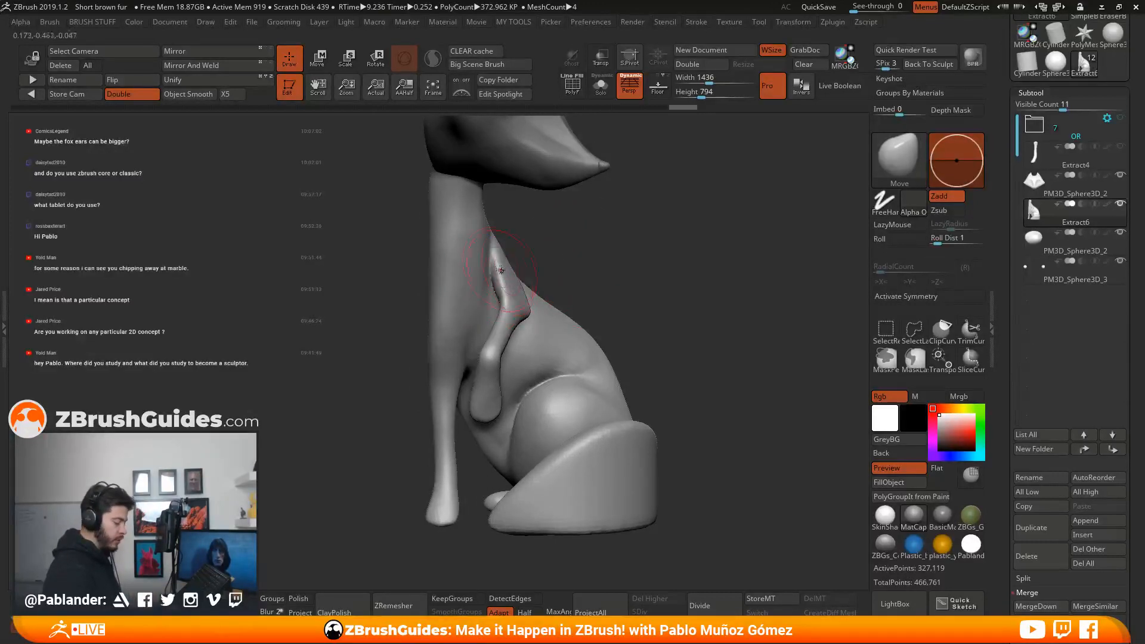
{"action": "key", "text": "shift"}
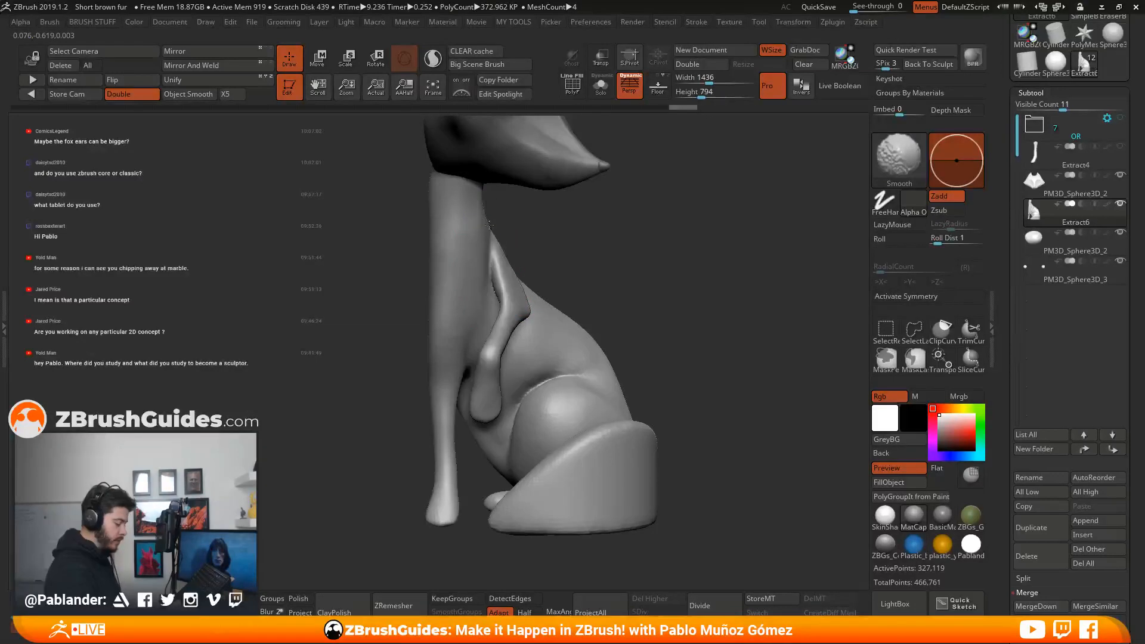
{"action": "mouse_move", "coordinate": [560, 270]}
{"action": "left_mouse_down", "text": "shift"}
{"action": "mouse_move", "coordinate": [625, 297]}
{"action": "mouse_move", "coordinate": [642, 270]}
{"action": "left_mouse_up", "text": "shift"}
Isolate and hide the foot beside the tail by its polygroup to examine how it joins the body.
{"action": "left_click", "coordinate": [572, 88]}
{"action": "mouse_move", "coordinate": [613, 233]}
{"action": "left_mouse_down"}
{"action": "mouse_move", "coordinate": [671, 288]}
{"action": "mouse_move", "coordinate": [546, 301]}
{"action": "mouse_move", "coordinate": [548, 348]}
{"action": "left_mouse_up"}
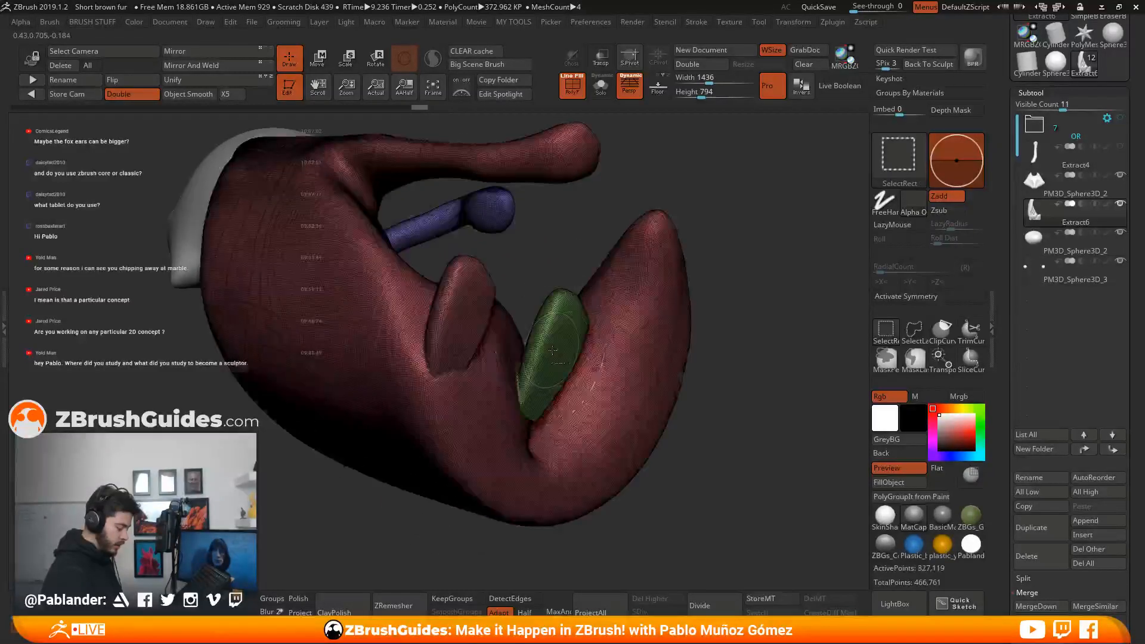
{"action": "left_click", "coordinate": [549, 350], "text": "ctrl+shift"}
{"action": "left_click_drag", "start_coordinate": [697, 287], "coordinate": [704, 295], "text": "ctrl+shift"}
{"action": "left_click", "coordinate": [573, 87]}
{"action": "left_click_drag", "start_coordinate": [603, 179], "coordinate": [560, 345]}
{"action": "left_click", "coordinate": [542, 484], "text": "ctrl+shift"}
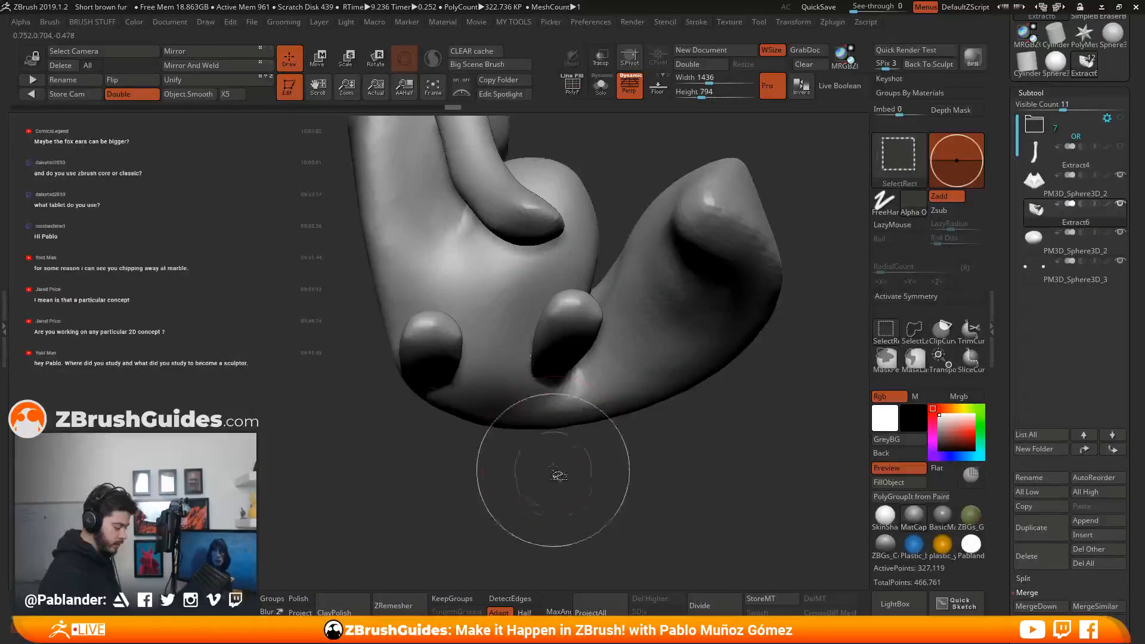
Smooth the seams where the feet join the underside of the body and the tail.
{"action": "mouse_move", "coordinate": [542, 484]}
{"action": "left_mouse_down"}
{"action": "mouse_move", "coordinate": [556, 392]}
{"action": "mouse_move", "coordinate": [545, 362]}
{"action": "left_mouse_up"}
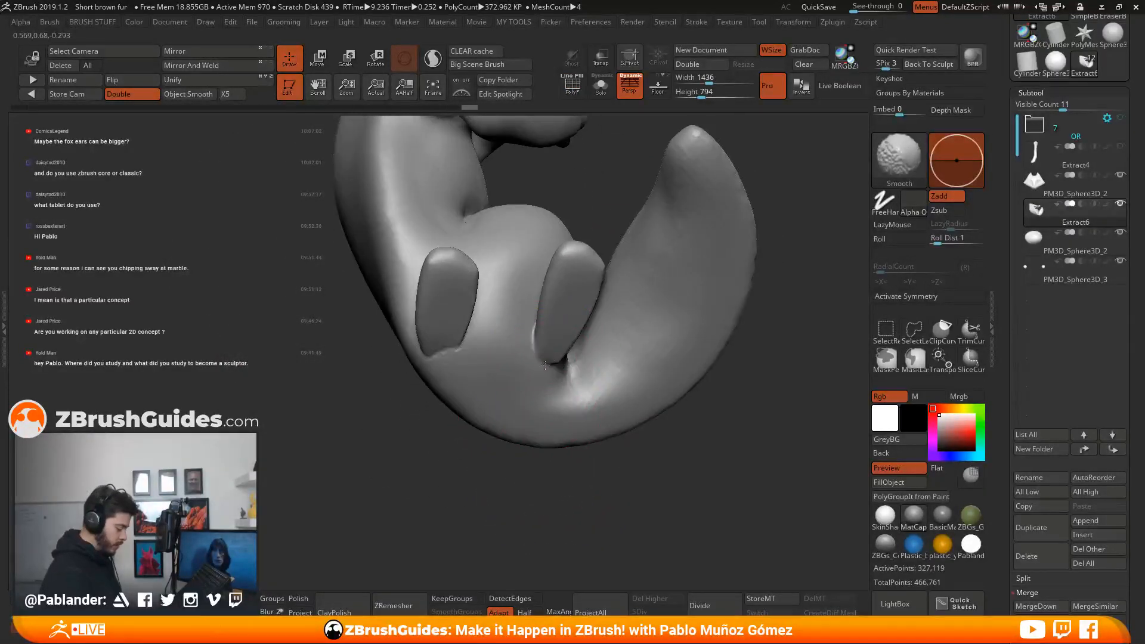
{"action": "left_click_drag", "start_coordinate": [447, 368], "coordinate": [460, 355], "text": "shift"}
{"action": "left_click_drag", "start_coordinate": [489, 471], "coordinate": [620, 435]}
{"action": "left_click_drag", "start_coordinate": [517, 335], "coordinate": [507, 335], "text": "shift"}
{"action": "mouse_move", "coordinate": [519, 388]}
{"action": "left_mouse_down"}
{"action": "mouse_move", "coordinate": [504, 386]}
{"action": "mouse_move", "coordinate": [506, 371]}
{"action": "mouse_move", "coordinate": [626, 358]}
{"action": "mouse_move", "coordinate": [683, 388]}
{"action": "mouse_move", "coordinate": [648, 382]}
{"action": "left_mouse_up"}
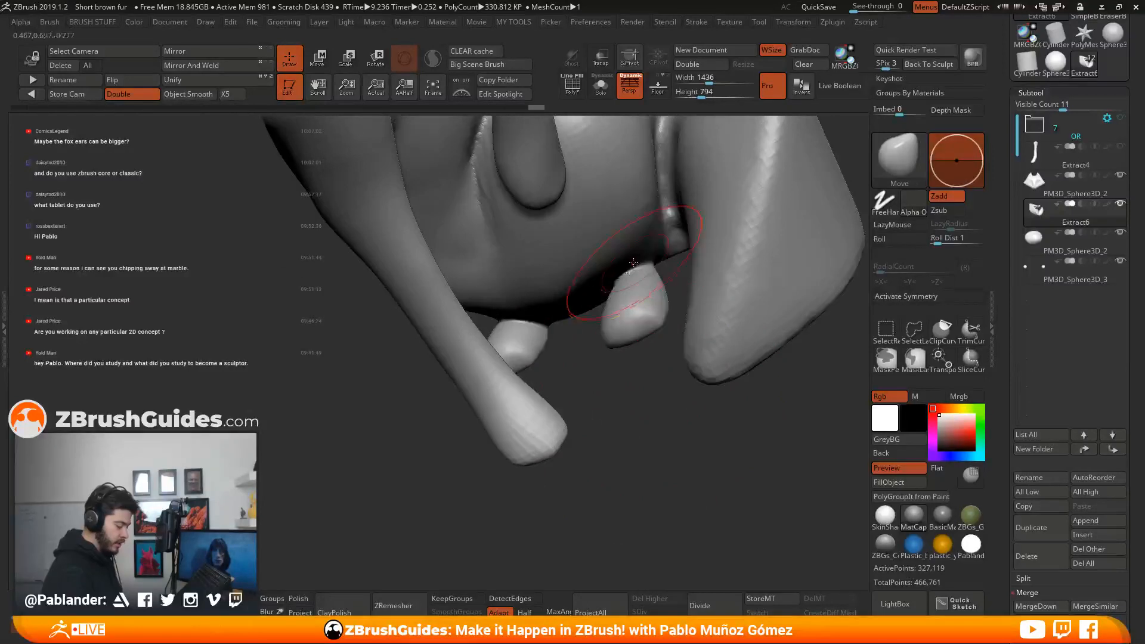
{"action": "key", "text": "shift"}
{"action": "mouse_move", "coordinate": [524, 251]}
{"action": "right_mouse_down"}
{"action": "mouse_move", "coordinate": [541, 245]}
{"action": "mouse_move", "coordinate": [525, 287]}
{"action": "mouse_move", "coordinate": [492, 313]}
{"action": "mouse_move", "coordinate": [566, 287]}
{"action": "mouse_move", "coordinate": [552, 350]}
{"action": "right_mouse_up"}
Smooth the neck and shoulder around the raised front leg, down to the back of its elbow.
{"action": "key", "text": "shift"}
{"action": "key", "text": "shift"}
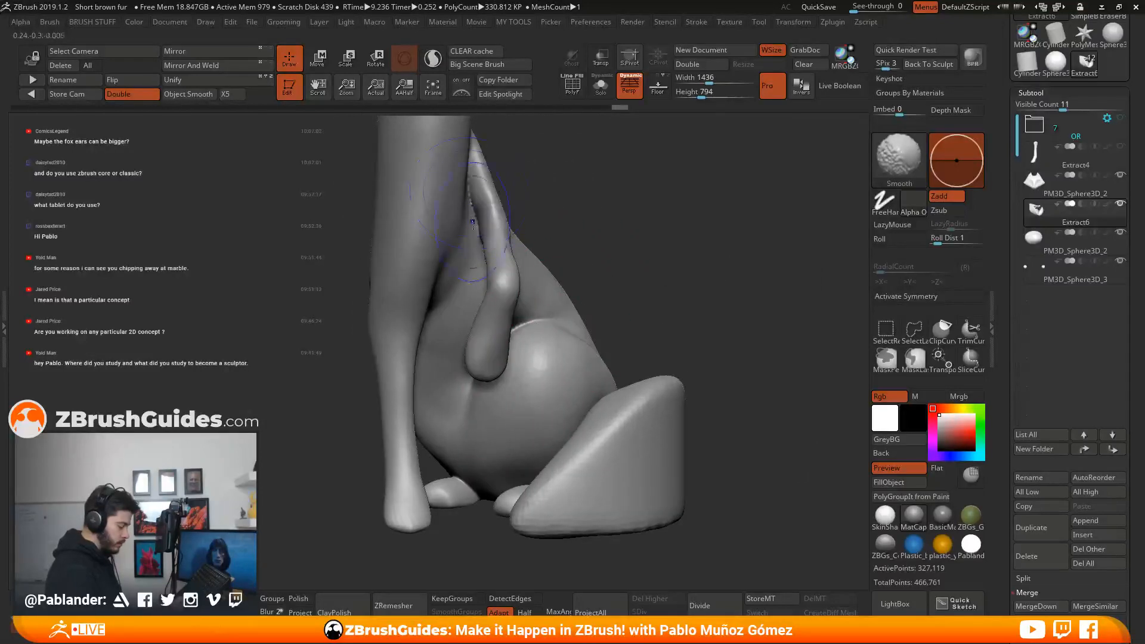
{"action": "right_click_drag", "start_coordinate": [484, 261], "coordinate": [441, 239]}
{"action": "left_click_drag", "start_coordinate": [541, 220], "coordinate": [529, 248], "text": "shift"}
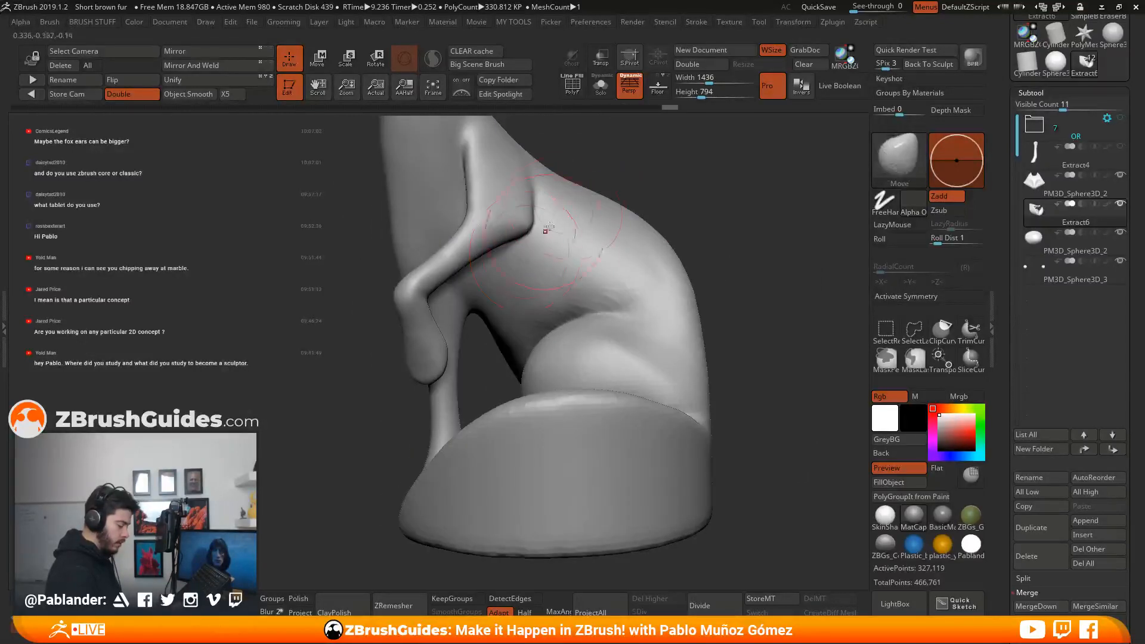
{"action": "right_click_drag", "start_coordinate": [532, 238], "coordinate": [553, 307], "text": "alt"}
{"action": "left_click_drag", "start_coordinate": [553, 307], "coordinate": [487, 250], "text": "shift"}
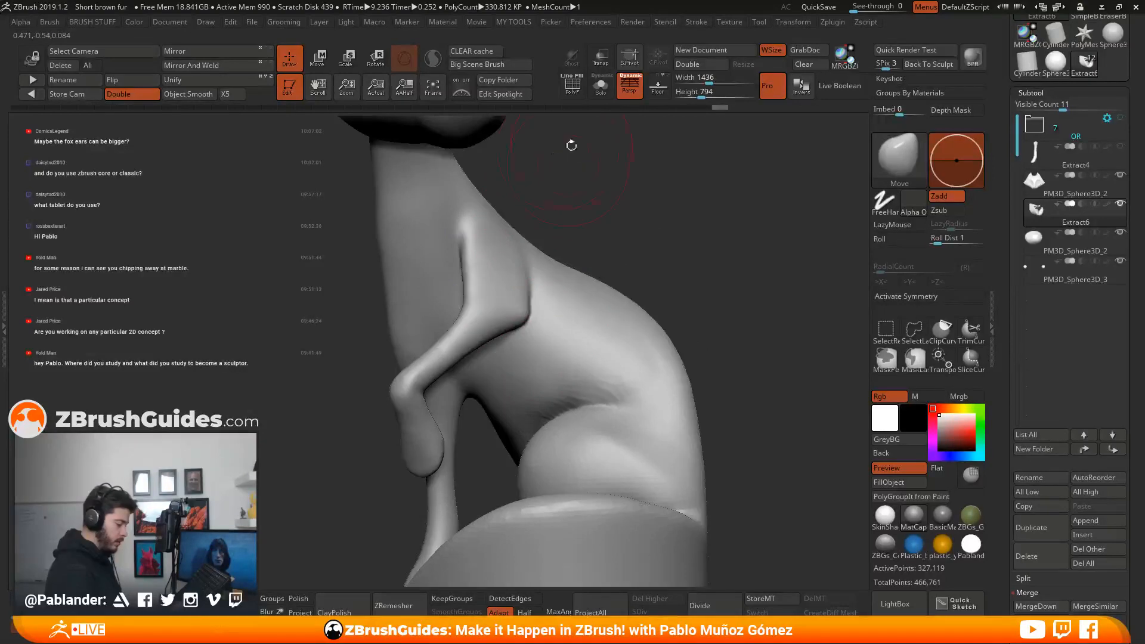
{"action": "right_click_drag", "start_coordinate": [615, 202], "coordinate": [645, 245]}
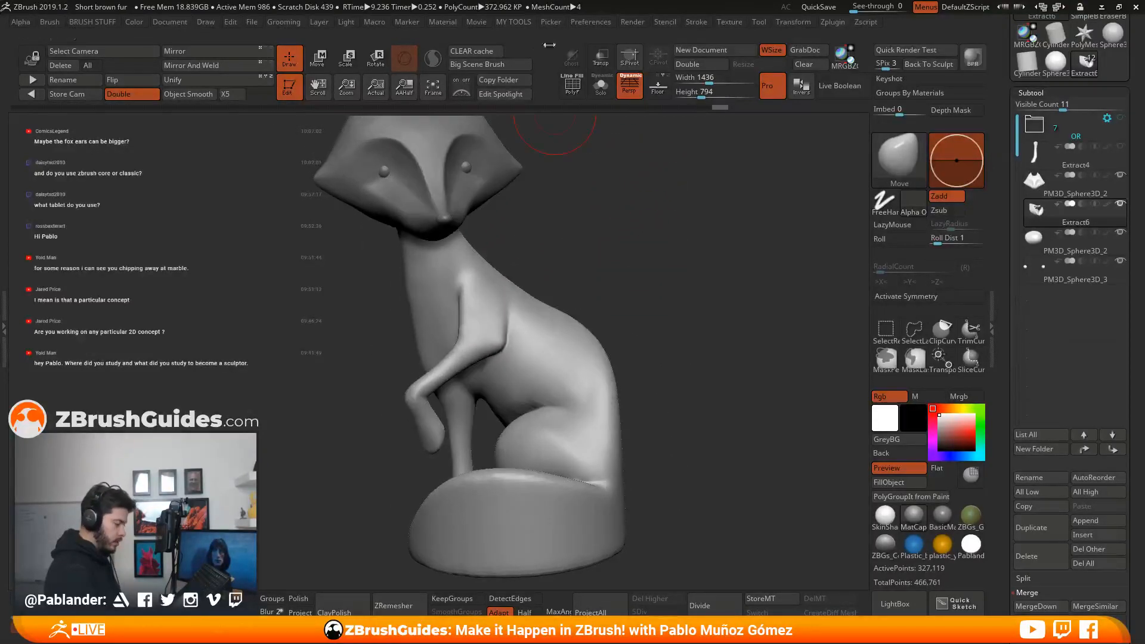
Restore the custom user interface from the configuration preferences.
{"action": "left_click", "coordinate": [590, 21]}
{"action": "left_click", "coordinate": [626, 67]}
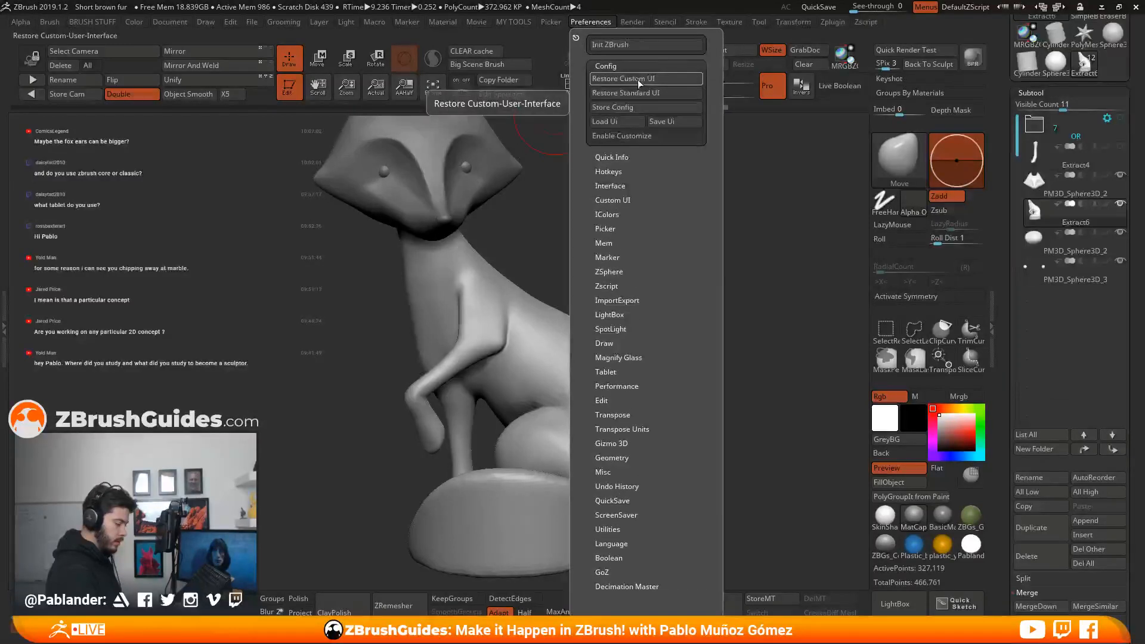
{"action": "left_click", "coordinate": [637, 80]}
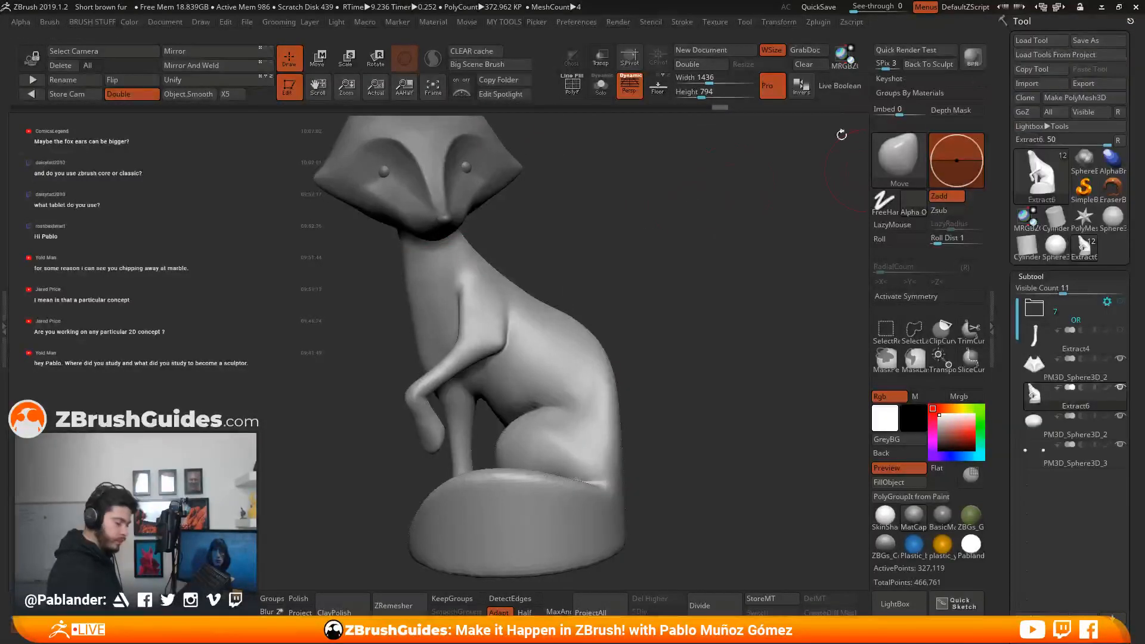
{"action": "mouse_move", "coordinate": [691, 208]}
{"action": "left_mouse_down"}
{"action": "mouse_move", "coordinate": [626, 263]}
{"action": "mouse_move", "coordinate": [622, 319]}
{"action": "left_mouse_up"}
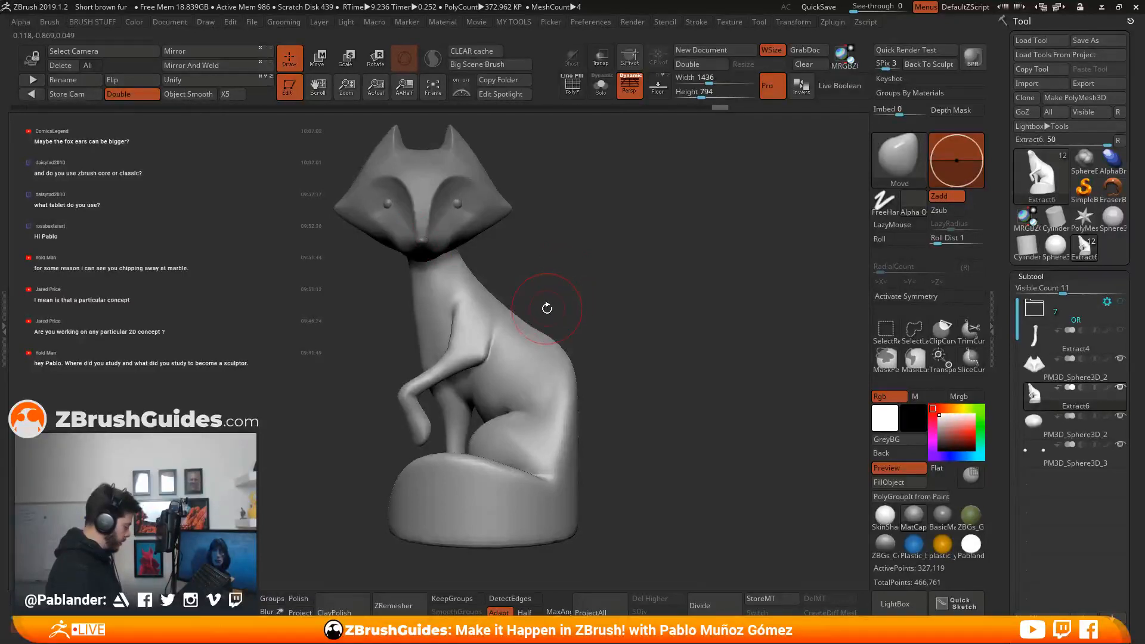
{"action": "left_click_drag", "start_coordinate": [641, 298], "coordinate": [631, 299]}
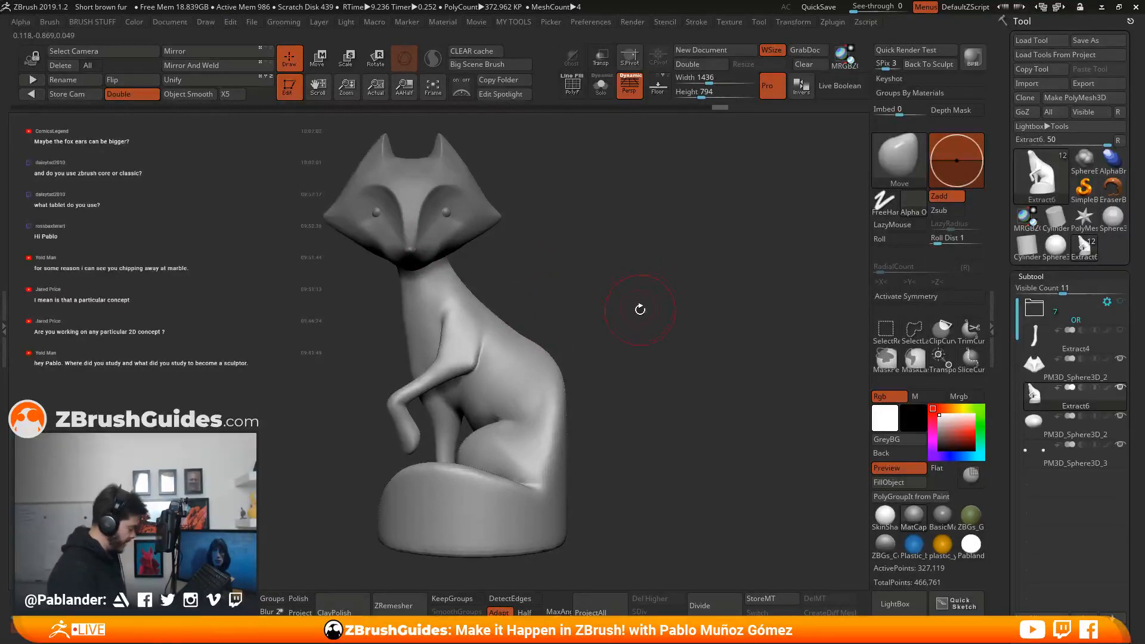
{"action": "left_click_drag", "start_coordinate": [639, 292], "coordinate": [648, 285]}
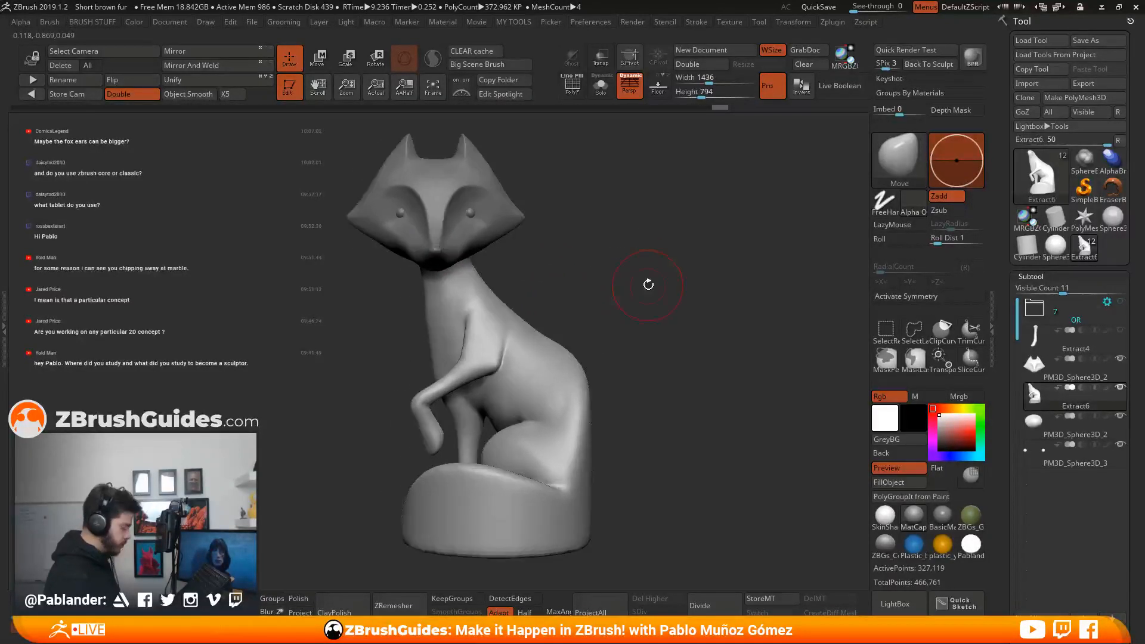
{"action": "mouse_move", "coordinate": [635, 327]}
{"action": "left_mouse_down"}
{"action": "mouse_move", "coordinate": [641, 316]}
{"action": "mouse_move", "coordinate": [647, 329]}
{"action": "left_mouse_up"}
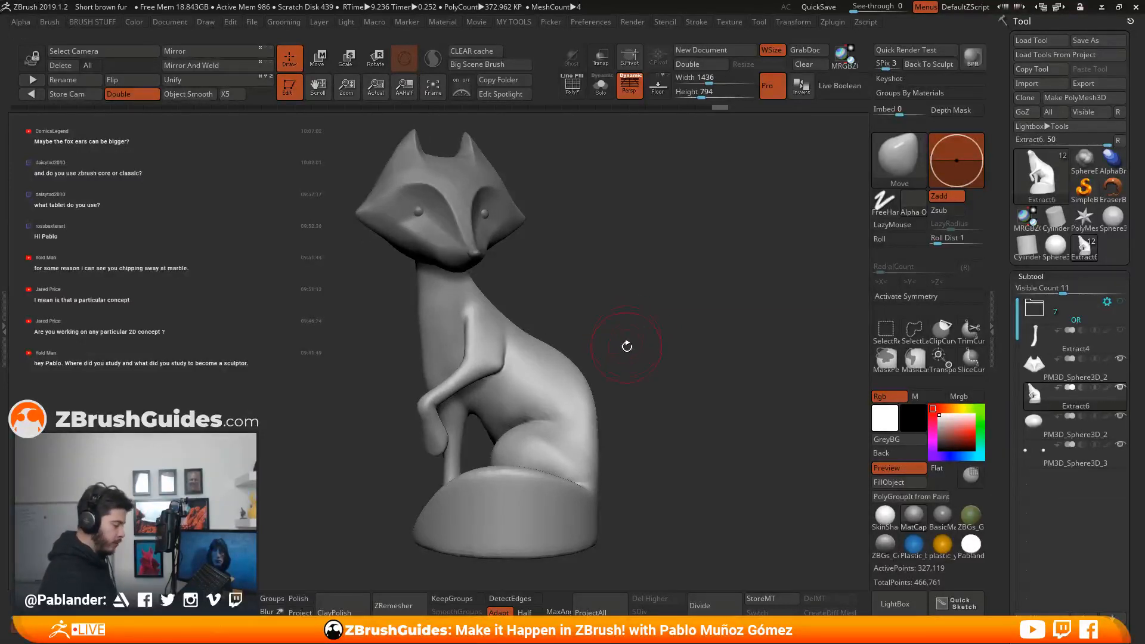
{"action": "left_click", "coordinate": [590, 22]}
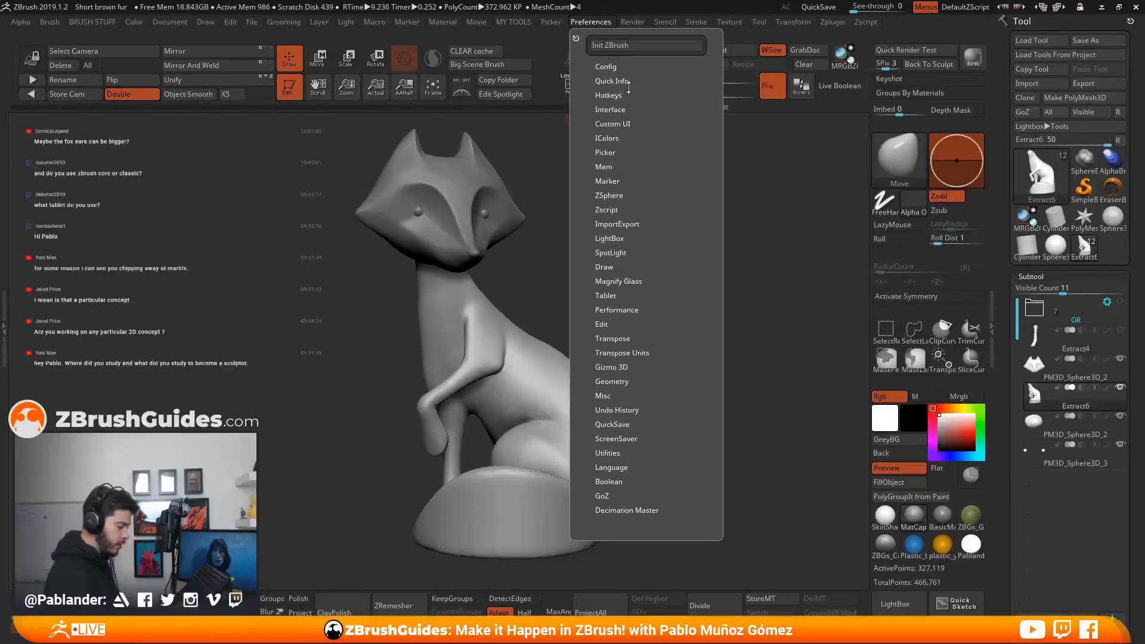
Switch to the Clay brush and refine the neck and chest in front of the raised leg, undoing an unwanted stroke.
{"action": "left_click", "coordinate": [891, 167]}
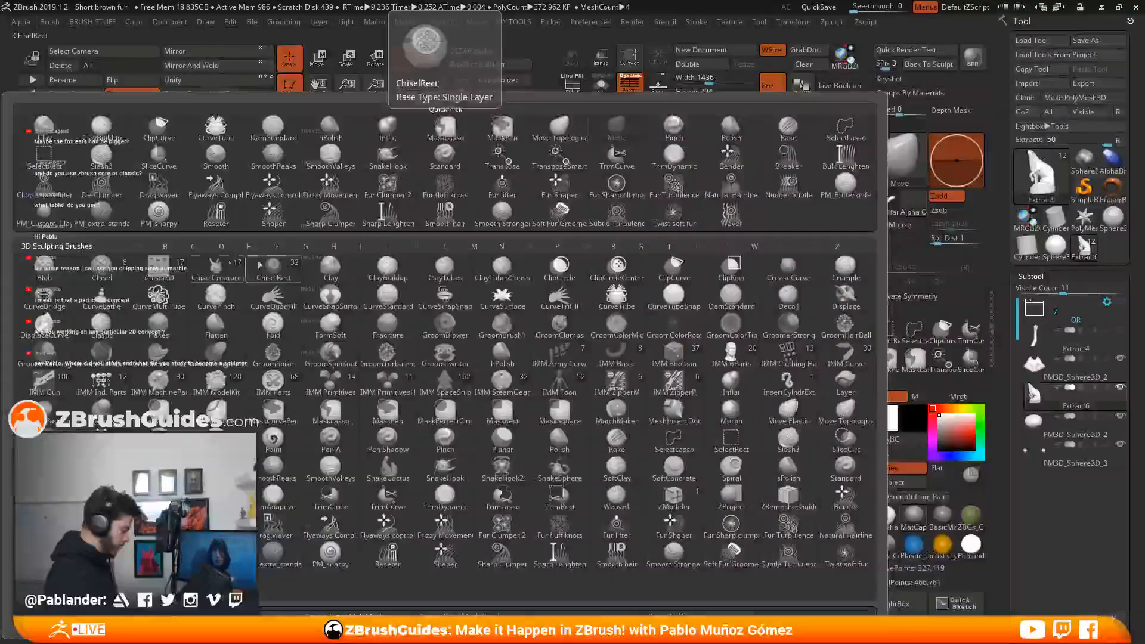
{"action": "key", "text": "c"}
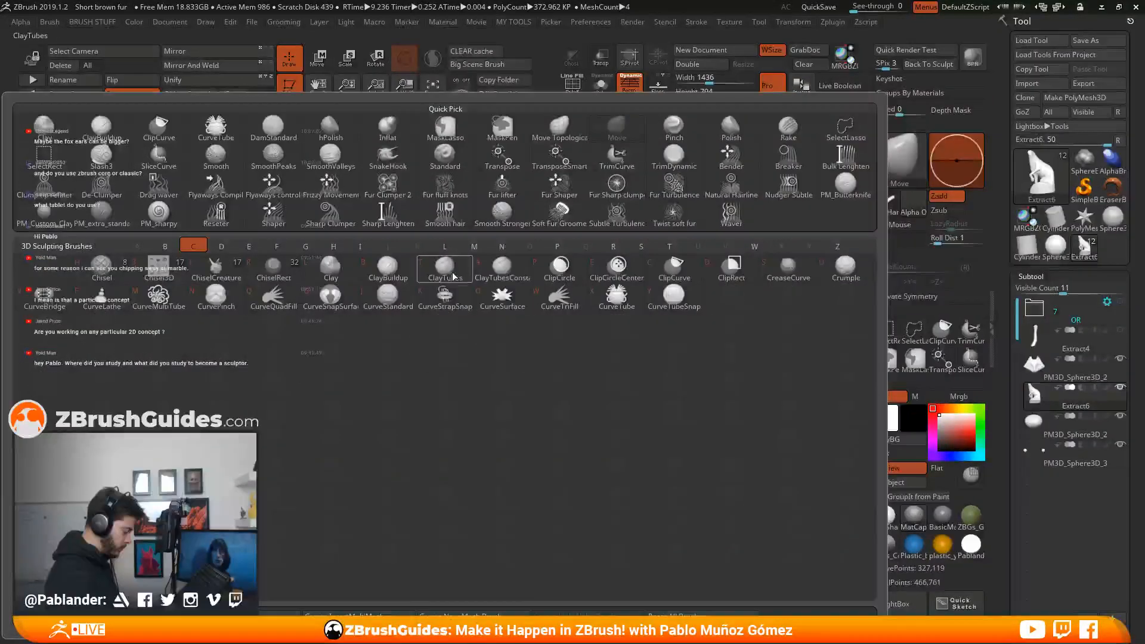
{"action": "left_click", "coordinate": [326, 276]}
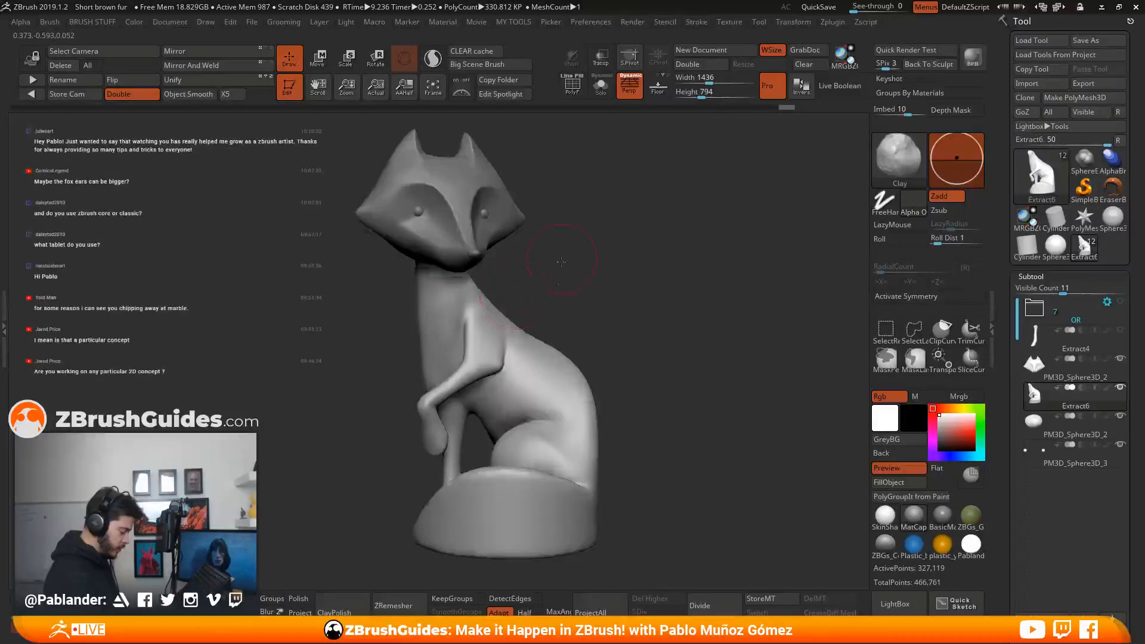
{"action": "left_click_drag", "start_coordinate": [563, 258], "coordinate": [567, 283], "text": "alt"}
{"action": "key", "text": "ctrl+z"}
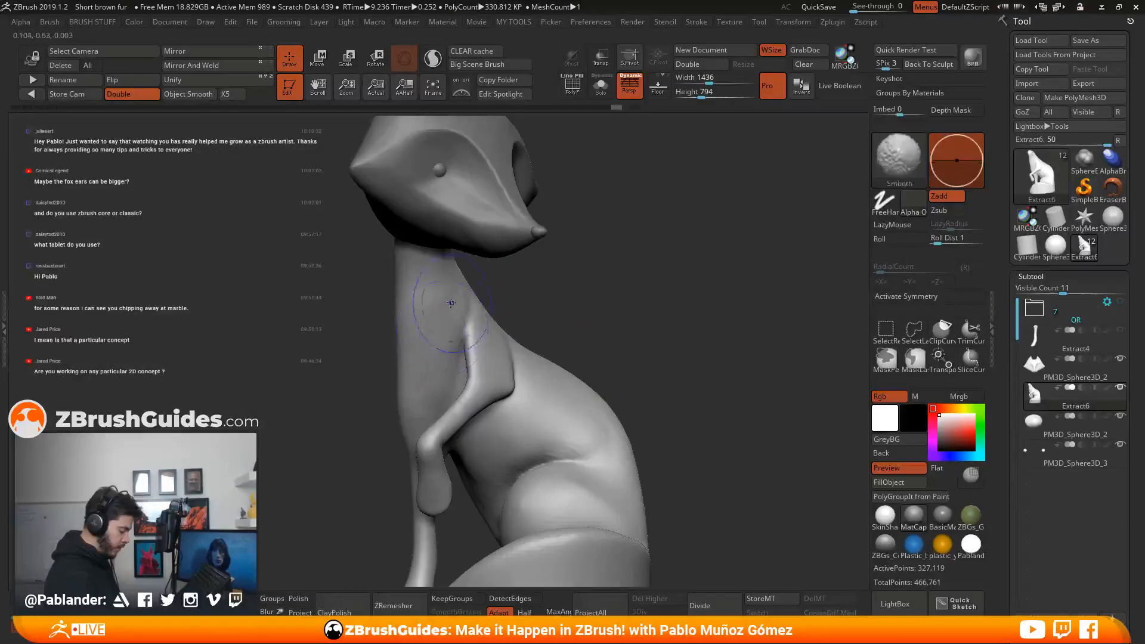
{"action": "key", "text": "ctrl+shift+z"}
{"action": "mouse_move", "coordinate": [451, 371]}
{"action": "left_mouse_down"}
{"action": "mouse_move", "coordinate": [449, 382]}
{"action": "mouse_move", "coordinate": [459, 357]}
{"action": "mouse_move", "coordinate": [444, 394]}
{"action": "left_mouse_up"}
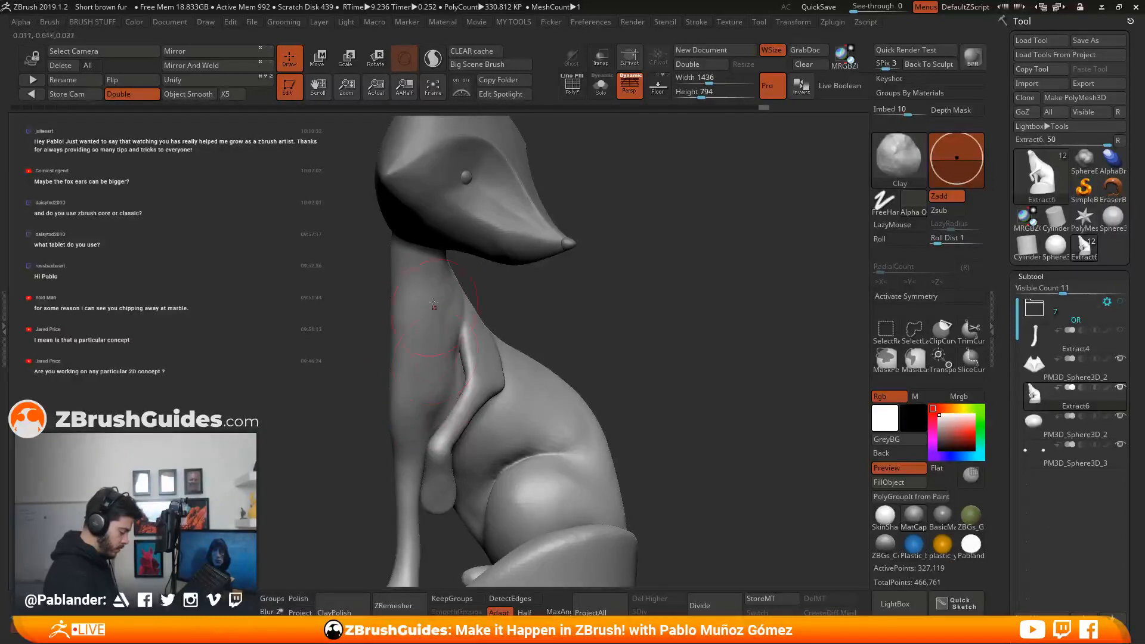
{"action": "left_click_drag", "start_coordinate": [574, 321], "coordinate": [503, 342]}
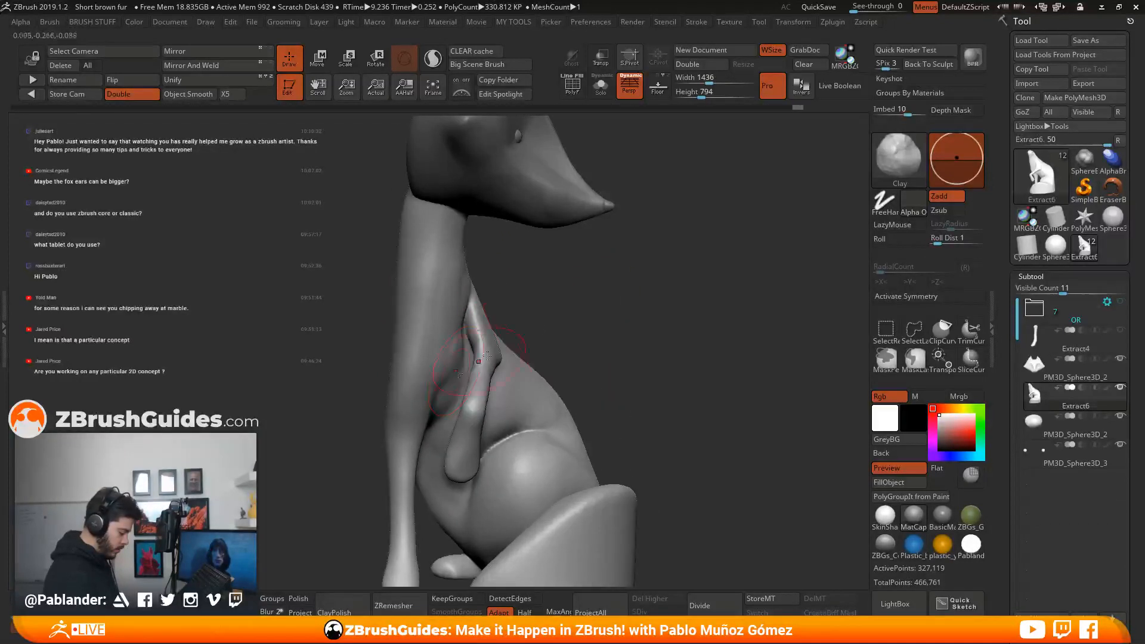
Hide the raised front leg's polygroup, build up and smooth the chest around its opening, and show the whole fox again.
{"action": "key", "text": "ctrl+shift+z"}
{"action": "key", "text": "ctrl+shift+z"}
{"action": "key", "text": "ctrl+shift+z"}
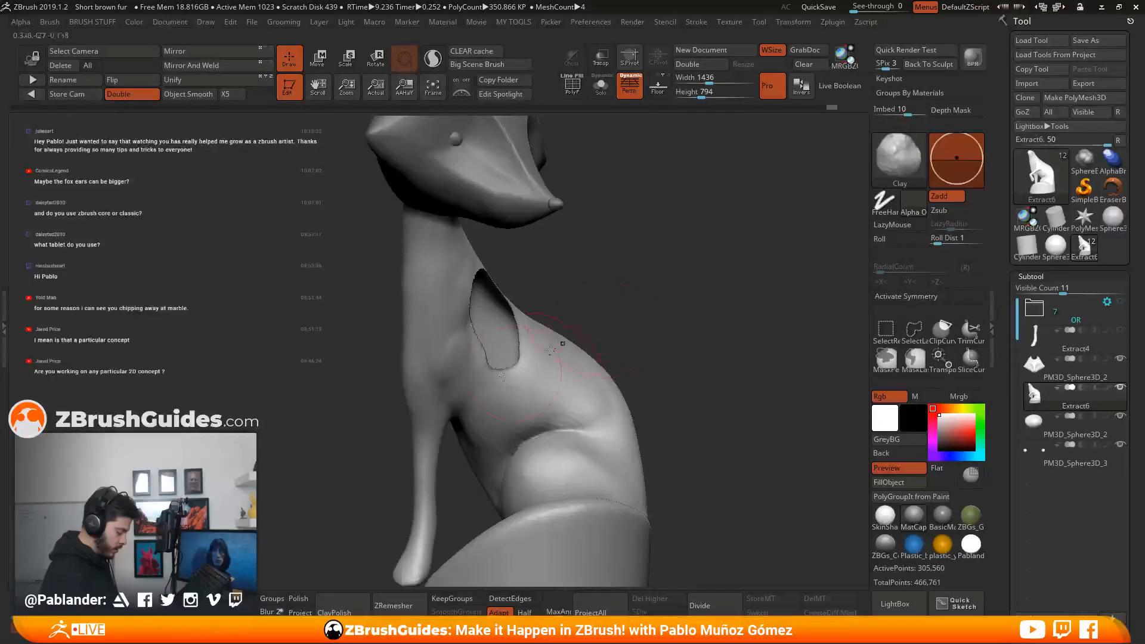
{"action": "key", "text": "ctrl+z"}
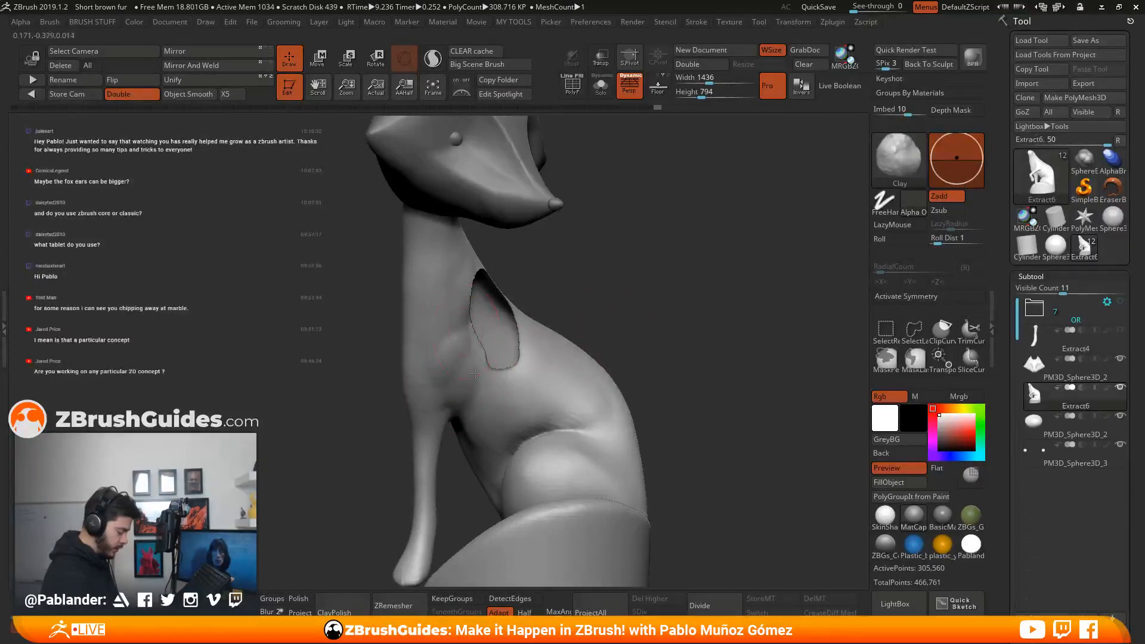
{"action": "mouse_move", "coordinate": [459, 406]}
{"action": "left_mouse_down"}
{"action": "mouse_move", "coordinate": [476, 361]}
{"action": "mouse_move", "coordinate": [443, 376]}
{"action": "mouse_move", "coordinate": [461, 378]}
{"action": "left_mouse_up"}
{"action": "right_click_drag", "start_coordinate": [511, 370], "coordinate": [465, 367]}
{"action": "left_click_drag", "start_coordinate": [465, 367], "coordinate": [456, 402], "text": "shift"}
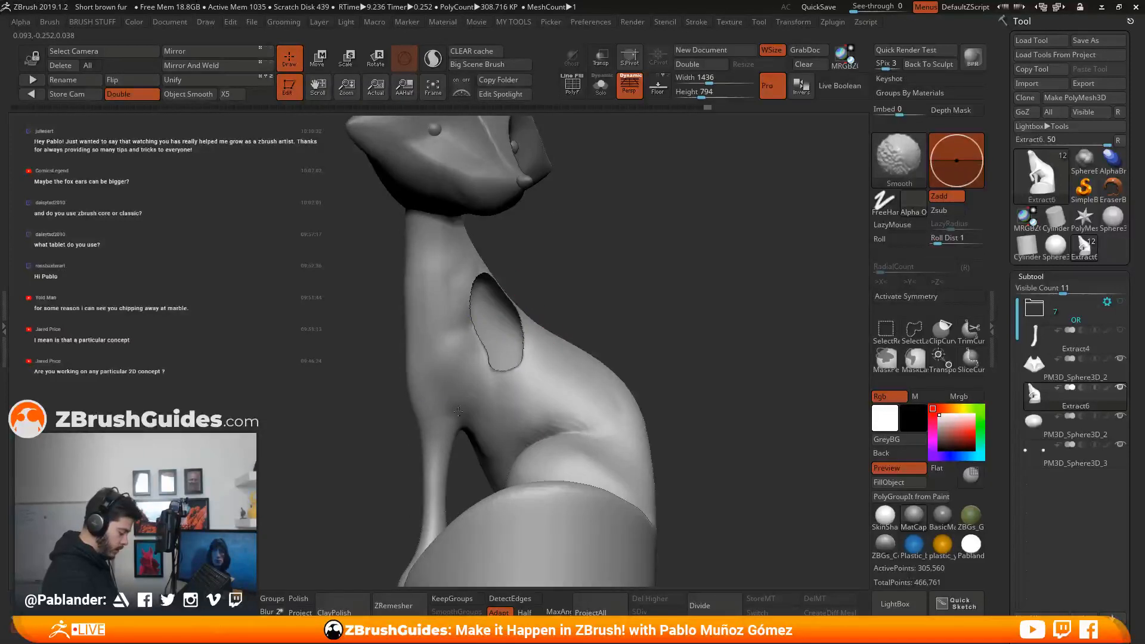
{"action": "right_click_drag", "start_coordinate": [442, 254], "coordinate": [662, 293]}
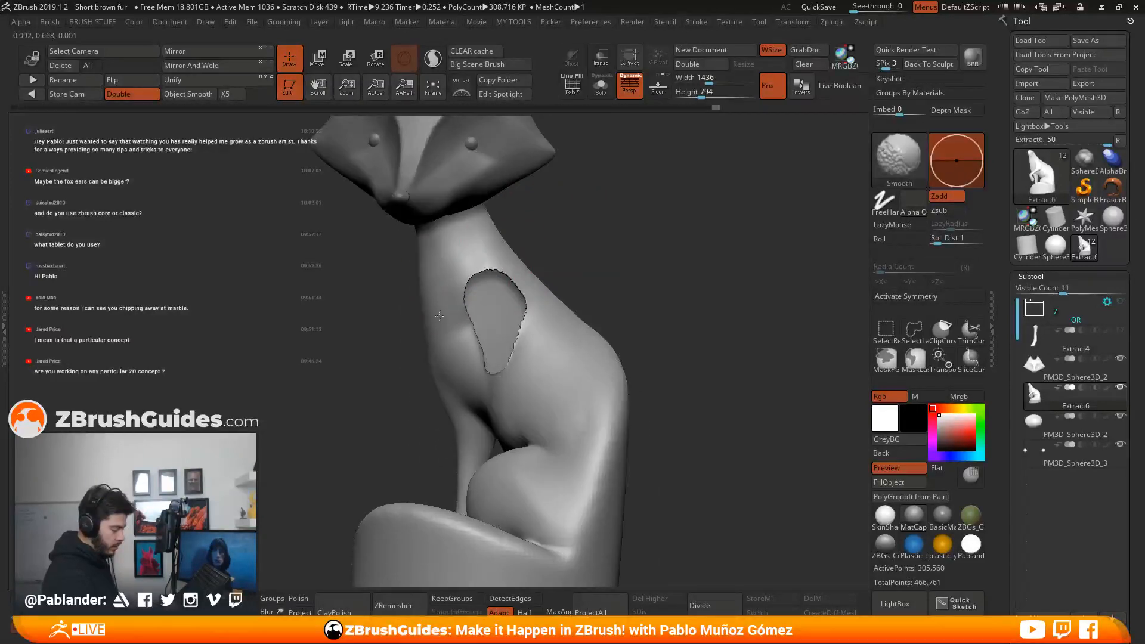
{"action": "key", "text": "f"}
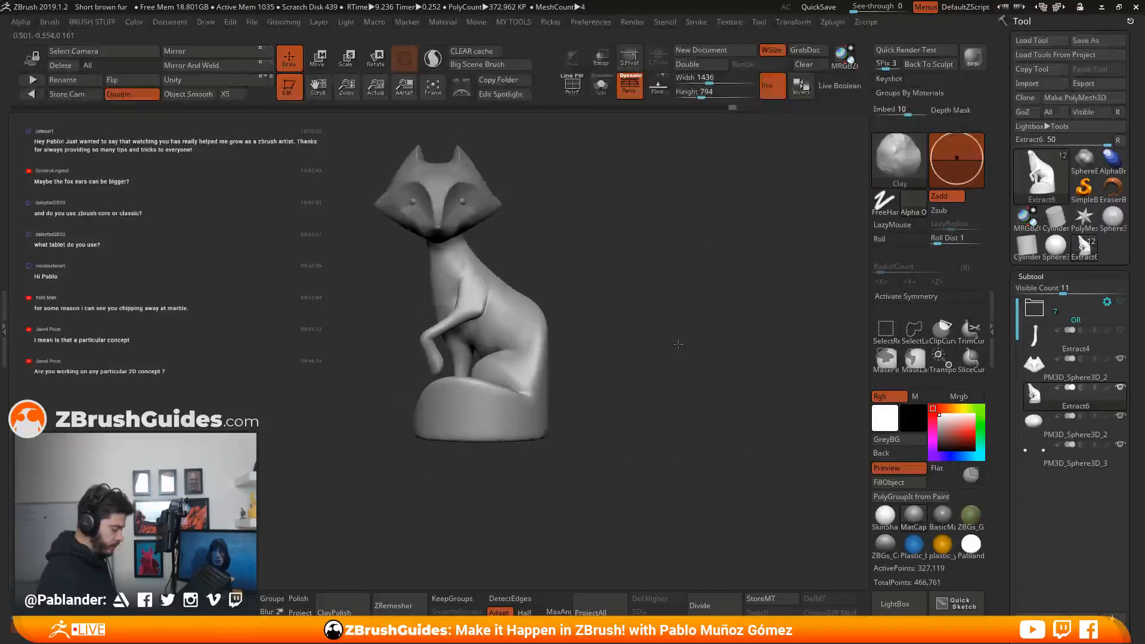
Smooth the flank and haunch and the area where the body wraps into the tail.
{"action": "mouse_move", "coordinate": [514, 258]}
{"action": "right_mouse_down"}
{"action": "mouse_move", "coordinate": [572, 262]}
{"action": "mouse_move", "coordinate": [501, 271]}
{"action": "mouse_move", "coordinate": [736, 289]}
{"action": "mouse_move", "coordinate": [654, 349]}
{"action": "mouse_move", "coordinate": [554, 385]}
{"action": "mouse_move", "coordinate": [602, 316]}
{"action": "mouse_move", "coordinate": [654, 358]}
{"action": "right_mouse_up"}
{"action": "key", "text": "space"}
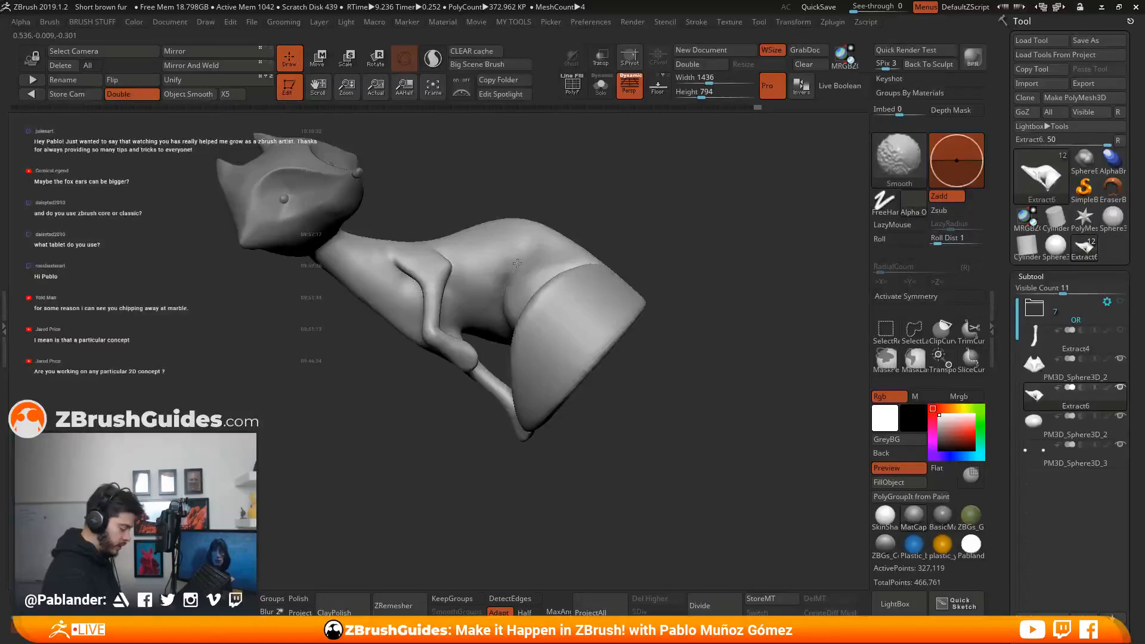
{"action": "right_click_drag", "start_coordinate": [507, 236], "coordinate": [515, 361]}
{"action": "right_click_drag", "start_coordinate": [466, 423], "coordinate": [466, 455]}
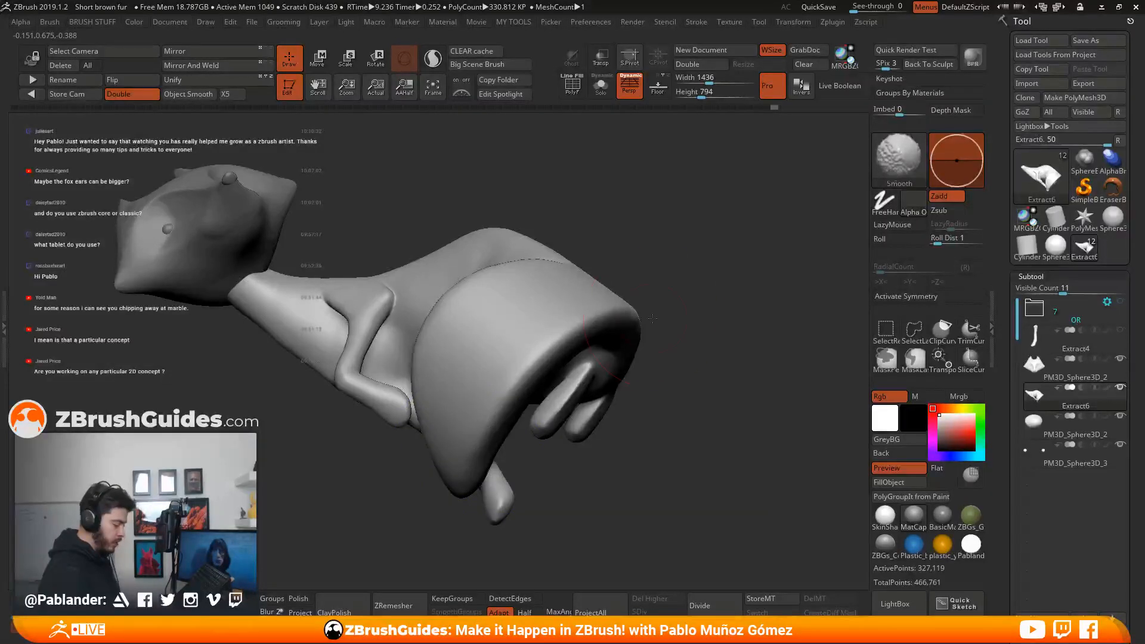
{"action": "mouse_move", "coordinate": [581, 317]}
{"action": "right_mouse_down"}
{"action": "mouse_move", "coordinate": [692, 363]}
{"action": "mouse_move", "coordinate": [698, 258]}
{"action": "mouse_move", "coordinate": [708, 290]}
{"action": "mouse_move", "coordinate": [609, 354]}
{"action": "right_mouse_up"}
{"action": "key", "text": "shift"}
{"action": "mouse_move", "coordinate": [572, 289]}
{"action": "right_mouse_down"}
{"action": "mouse_move", "coordinate": [555, 328]}
{"action": "mouse_move", "coordinate": [571, 343]}
{"action": "right_mouse_up"}
{"action": "mouse_move", "coordinate": [567, 385]}
{"action": "right_mouse_down"}
{"action": "mouse_move", "coordinate": [631, 357]}
{"action": "mouse_move", "coordinate": [531, 292]}
{"action": "mouse_move", "coordinate": [581, 348]}
{"action": "right_mouse_up"}
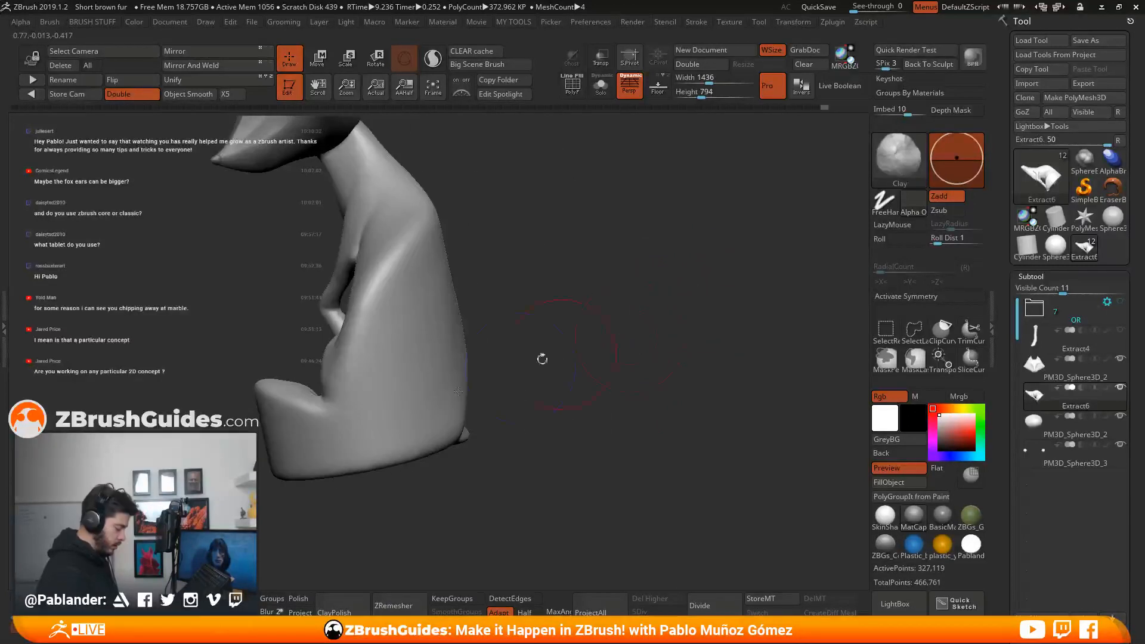
Smooth the lower back of the body around the hind foot and quick-save the project.
{"action": "key", "text": "shift"}
{"action": "right_click_drag", "start_coordinate": [397, 288], "coordinate": [448, 419]}
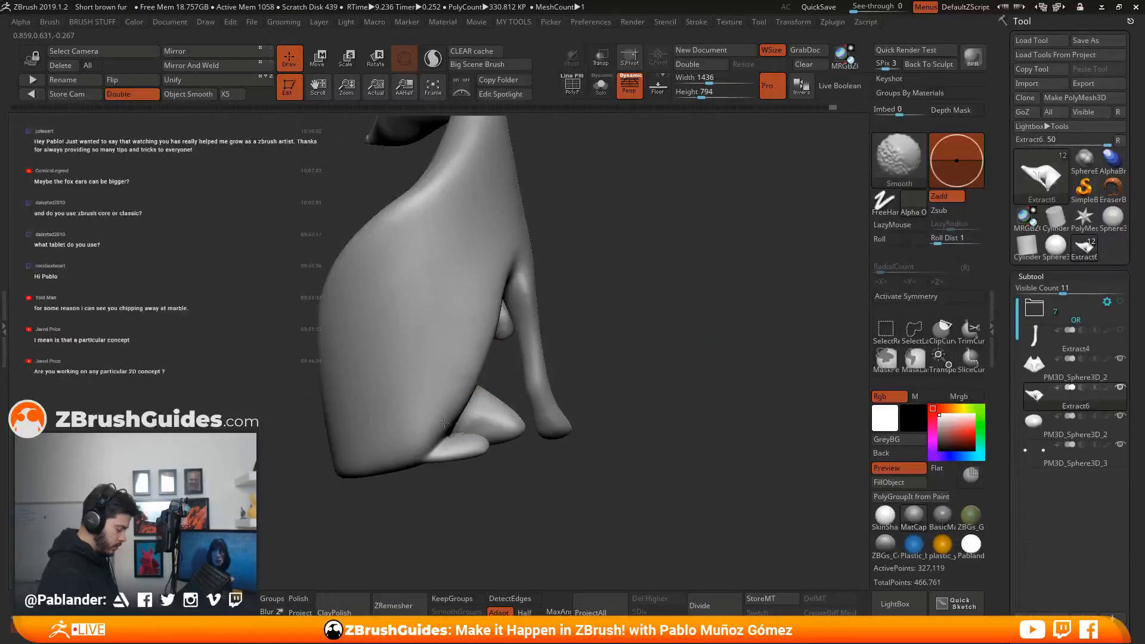
{"action": "right_click_drag", "start_coordinate": [621, 351], "coordinate": [740, 220]}
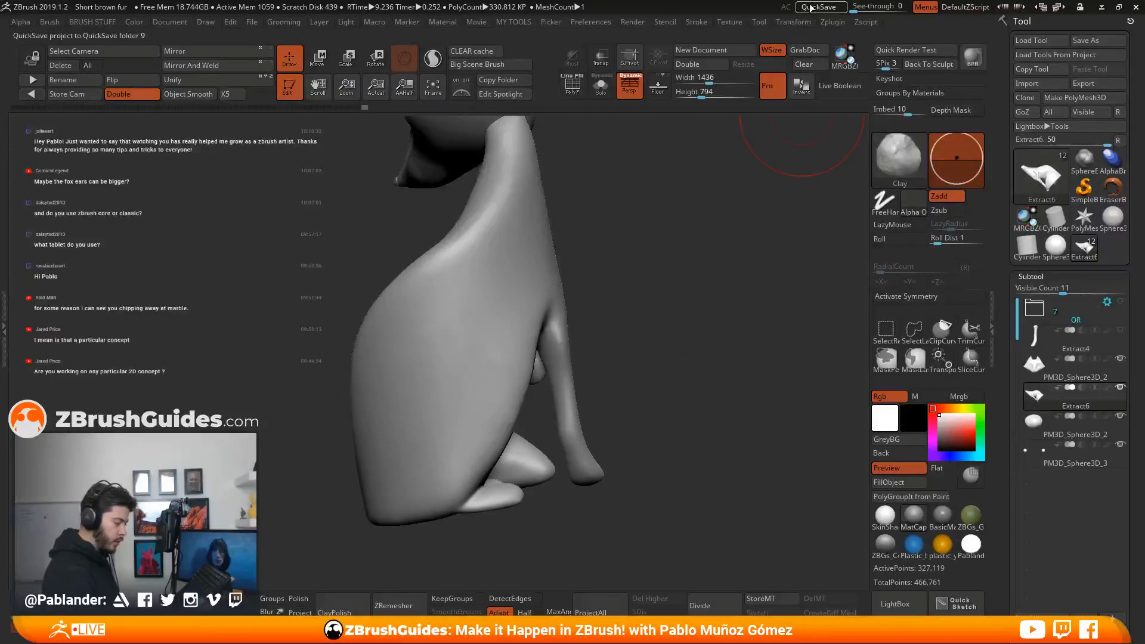
{"action": "mouse_move", "coordinate": [690, 373]}
{"action": "right_mouse_down"}
{"action": "mouse_move", "coordinate": [573, 340]}
{"action": "mouse_move", "coordinate": [486, 435]}
{"action": "right_mouse_up"}
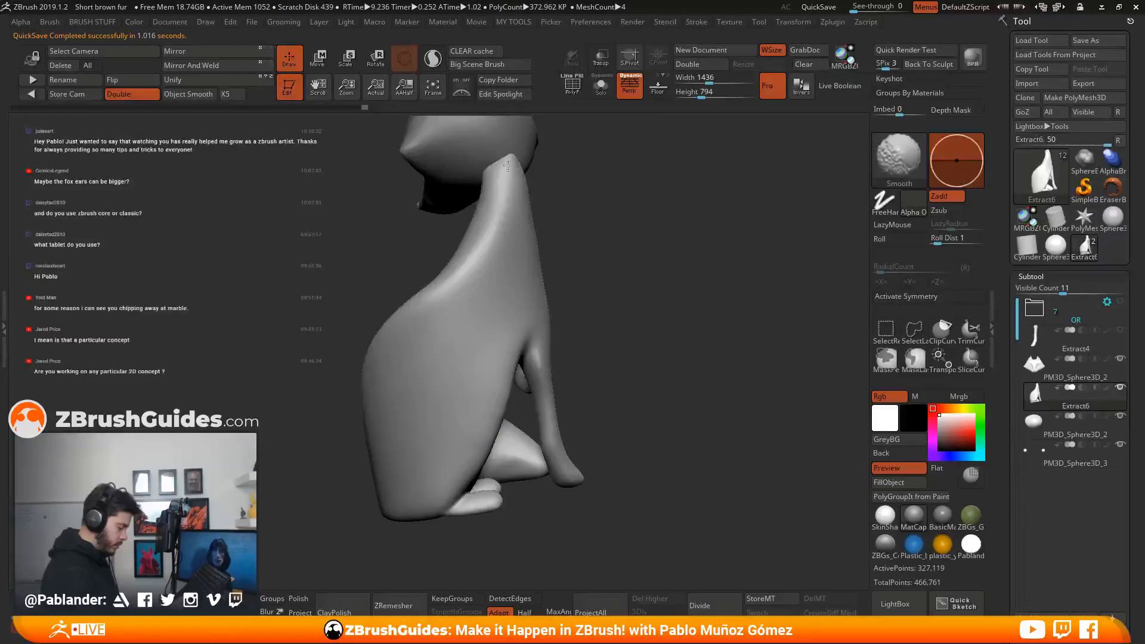
Smooth the neck, the shoulder of the straight front leg and the belly beside the tail.
{"action": "right_click_drag", "start_coordinate": [609, 235], "coordinate": [567, 212]}
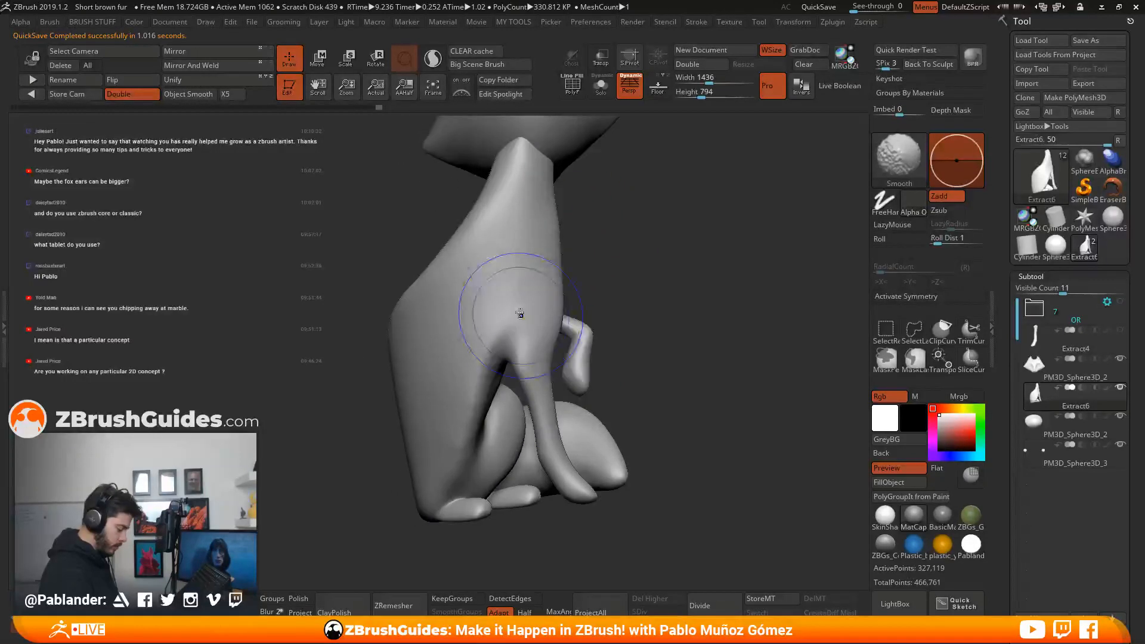
{"action": "right_click_drag", "start_coordinate": [481, 392], "coordinate": [554, 477]}
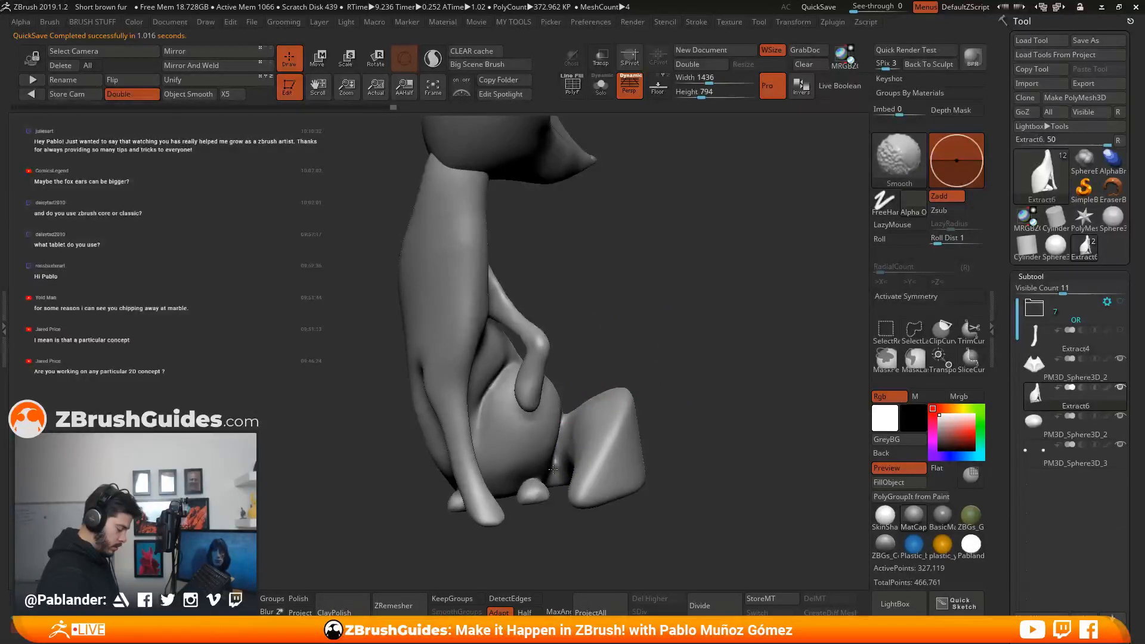
{"action": "right_click_drag", "start_coordinate": [695, 394], "coordinate": [591, 286]}
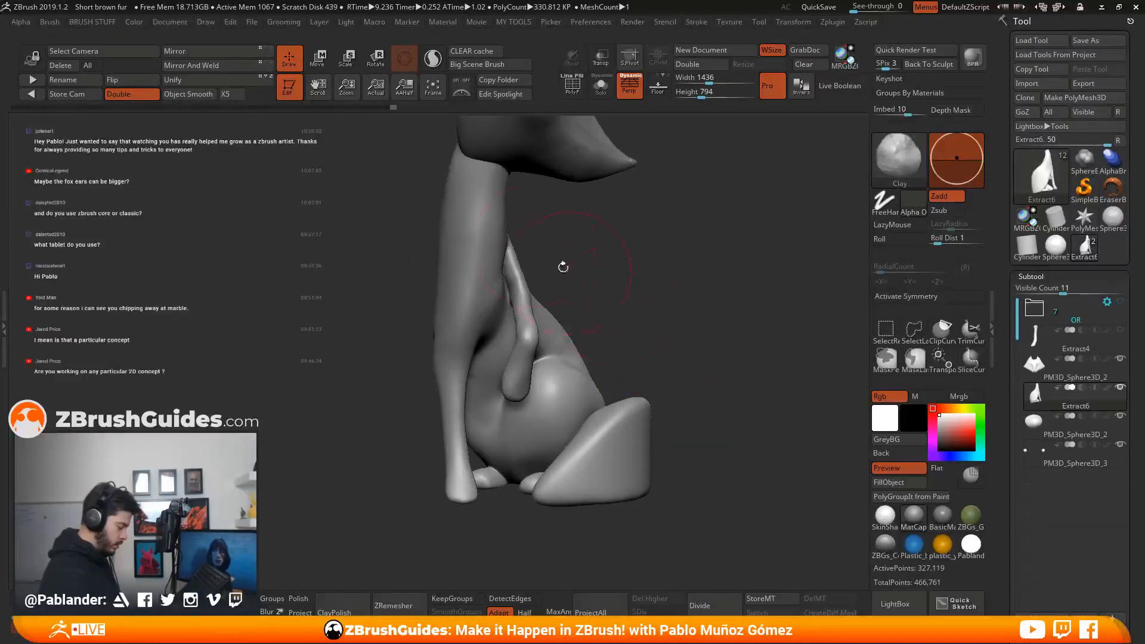
{"action": "left_click_drag", "start_coordinate": [498, 239], "coordinate": [506, 234], "text": "shift"}
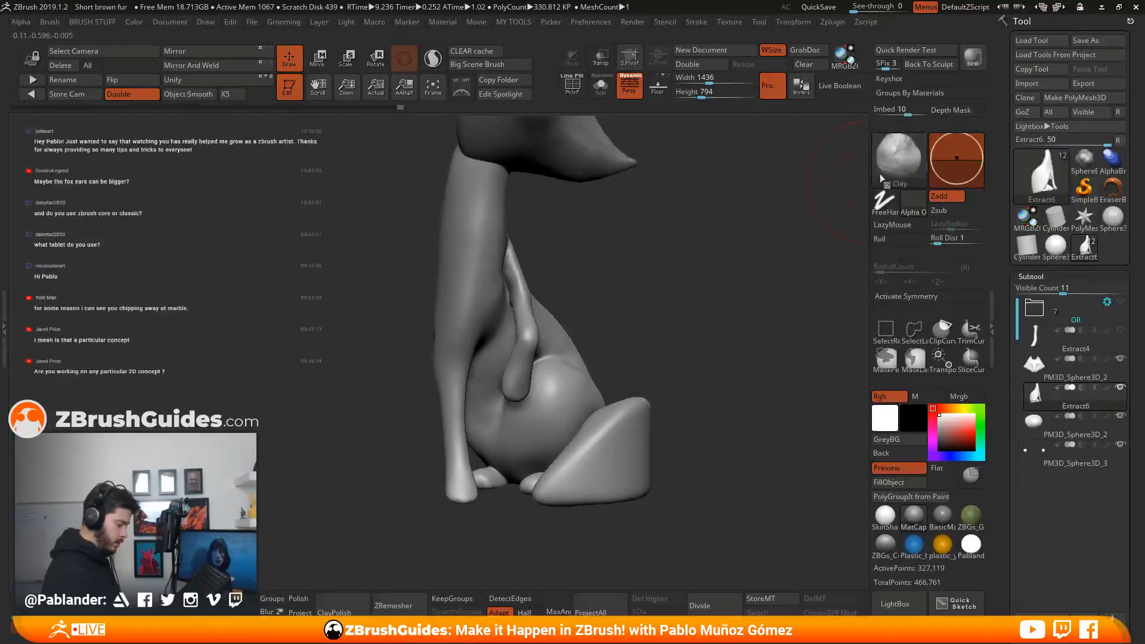
Refine the shape of the curled tail and its tip from below with the Move brush.
{"action": "key", "text": "b"}
{"action": "key", "text": "m"}
{"action": "key", "text": "v"}
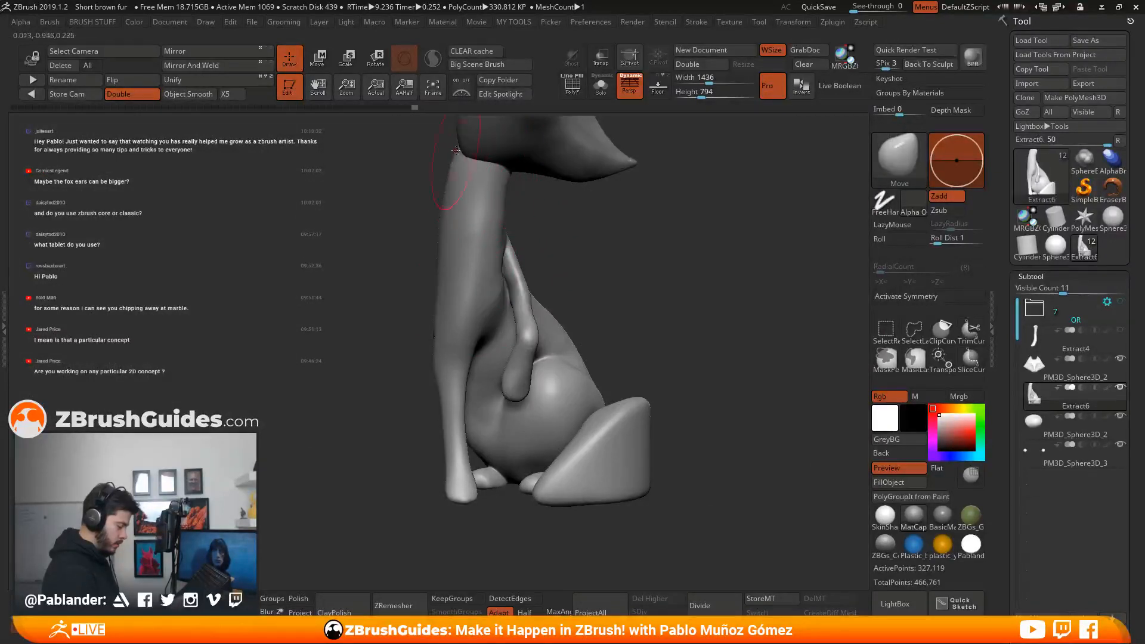
{"action": "mouse_move", "coordinate": [573, 251]}
{"action": "left_mouse_down"}
{"action": "mouse_move", "coordinate": [682, 317]}
{"action": "mouse_move", "coordinate": [662, 307]}
{"action": "mouse_move", "coordinate": [704, 350]}
{"action": "left_mouse_up"}
{"action": "mouse_move", "coordinate": [620, 411]}
{"action": "left_mouse_down"}
{"action": "mouse_move", "coordinate": [652, 443]}
{"action": "mouse_move", "coordinate": [672, 304]}
{"action": "mouse_move", "coordinate": [677, 358]}
{"action": "mouse_move", "coordinate": [646, 153]}
{"action": "mouse_move", "coordinate": [664, 308]}
{"action": "left_mouse_up"}
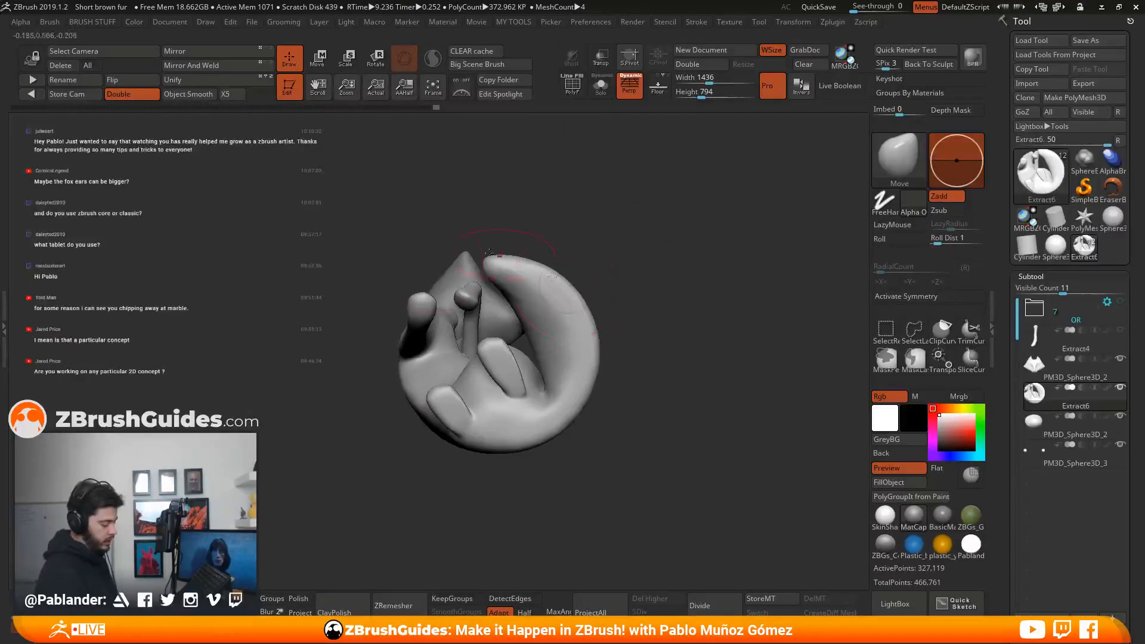
{"action": "left_click_drag", "start_coordinate": [623, 358], "coordinate": [670, 330]}
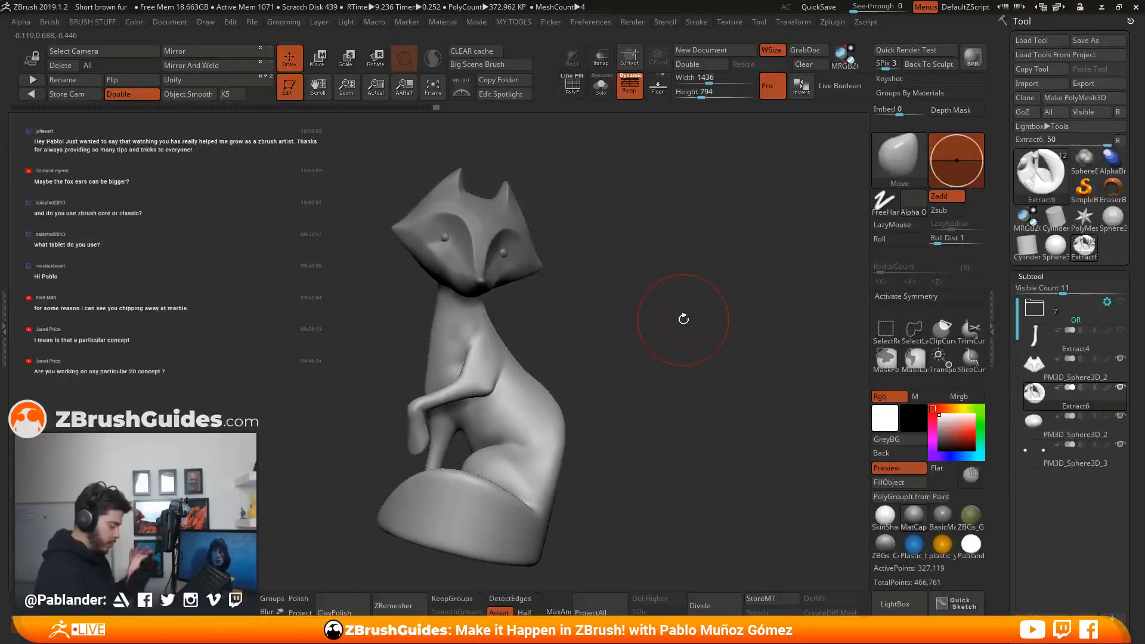
Refine the silhouette of the fox's back and haunch with the Smooth and Move brushes and quick-save the project.
{"action": "left_click_drag", "start_coordinate": [627, 258], "coordinate": [662, 297]}
{"action": "mouse_move", "coordinate": [671, 341]}
{"action": "left_mouse_down"}
{"action": "mouse_move", "coordinate": [662, 337]}
{"action": "mouse_move", "coordinate": [695, 343]}
{"action": "mouse_move", "coordinate": [733, 330]}
{"action": "mouse_move", "coordinate": [595, 356]}
{"action": "left_mouse_up"}
{"action": "key", "text": "shift"}
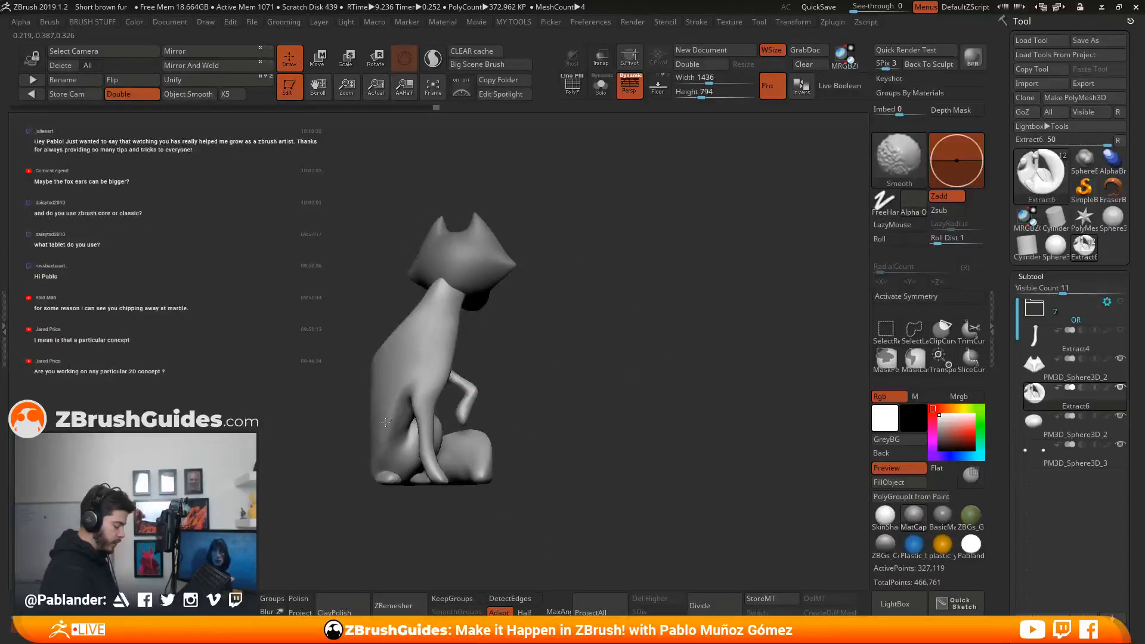
{"action": "left_click_drag", "start_coordinate": [499, 358], "coordinate": [591, 350]}
{"action": "mouse_move", "coordinate": [465, 399]}
{"action": "left_mouse_down"}
{"action": "mouse_move", "coordinate": [582, 377]}
{"action": "mouse_move", "coordinate": [570, 350]}
{"action": "mouse_move", "coordinate": [636, 358]}
{"action": "mouse_move", "coordinate": [590, 361]}
{"action": "mouse_move", "coordinate": [608, 402]}
{"action": "mouse_move", "coordinate": [637, 407]}
{"action": "mouse_move", "coordinate": [602, 392]}
{"action": "mouse_move", "coordinate": [621, 397]}
{"action": "mouse_move", "coordinate": [663, 363]}
{"action": "mouse_move", "coordinate": [632, 334]}
{"action": "left_mouse_up"}
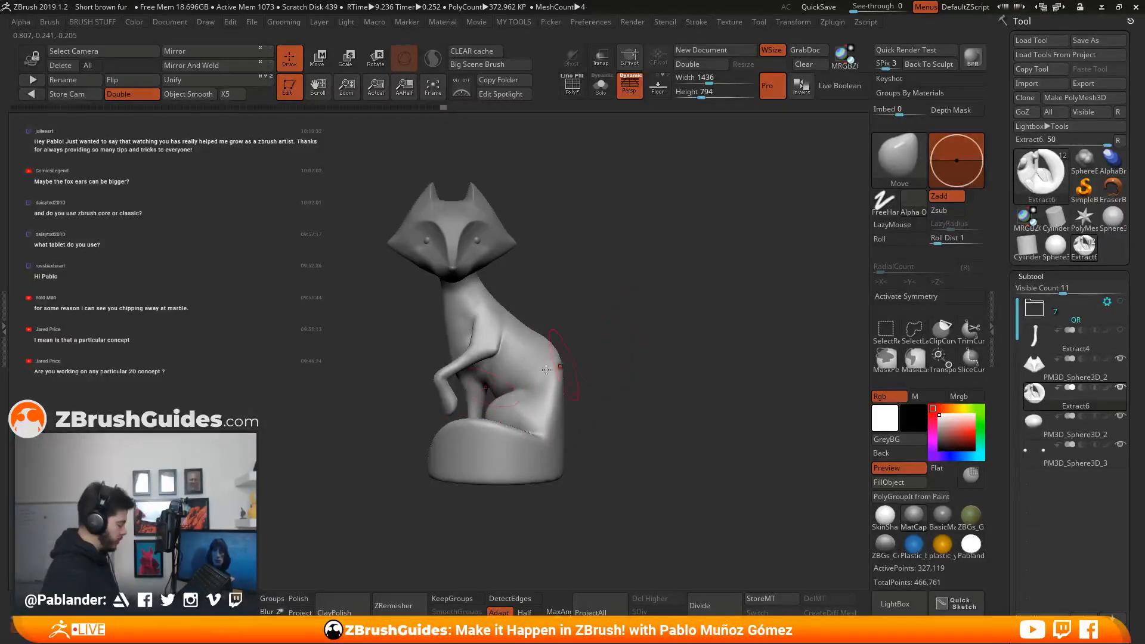
{"action": "left_click_drag", "start_coordinate": [655, 368], "coordinate": [632, 322]}
{"action": "left_click", "coordinate": [818, 6]}
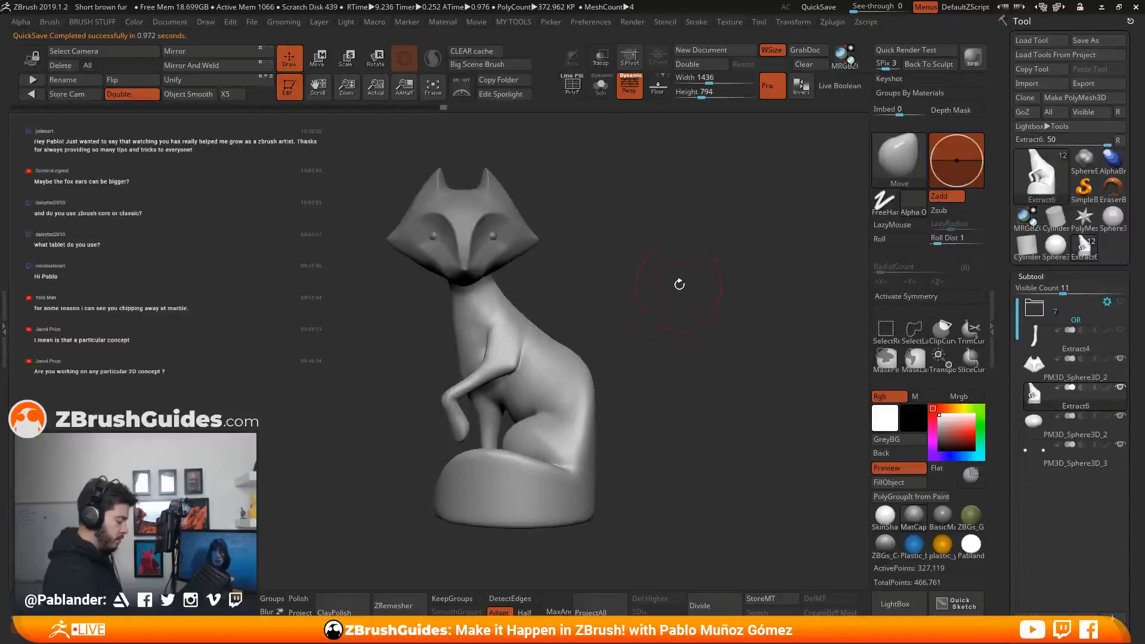
Make the head the active subtool and pull both ears taller and more pointed with symmetrical Move strokes.
{"action": "mouse_move", "coordinate": [644, 217]}
{"action": "left_mouse_down"}
{"action": "mouse_move", "coordinate": [678, 225]}
{"action": "mouse_move", "coordinate": [542, 235]}
{"action": "left_mouse_up"}
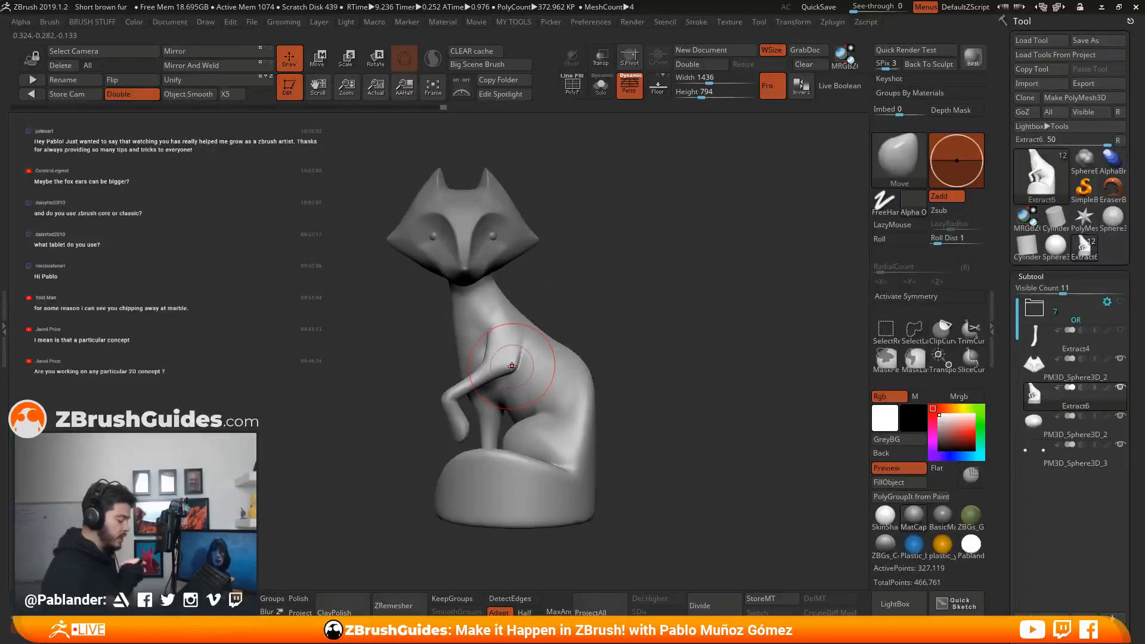
{"action": "left_click", "coordinate": [490, 186], "text": "alt"}
{"action": "left_click_drag", "start_coordinate": [584, 215], "coordinate": [538, 211]}
{"action": "key", "text": "space"}
{"action": "left_click_drag", "start_coordinate": [468, 192], "coordinate": [472, 152]}
{"action": "left_click_drag", "start_coordinate": [681, 471], "coordinate": [686, 432]}
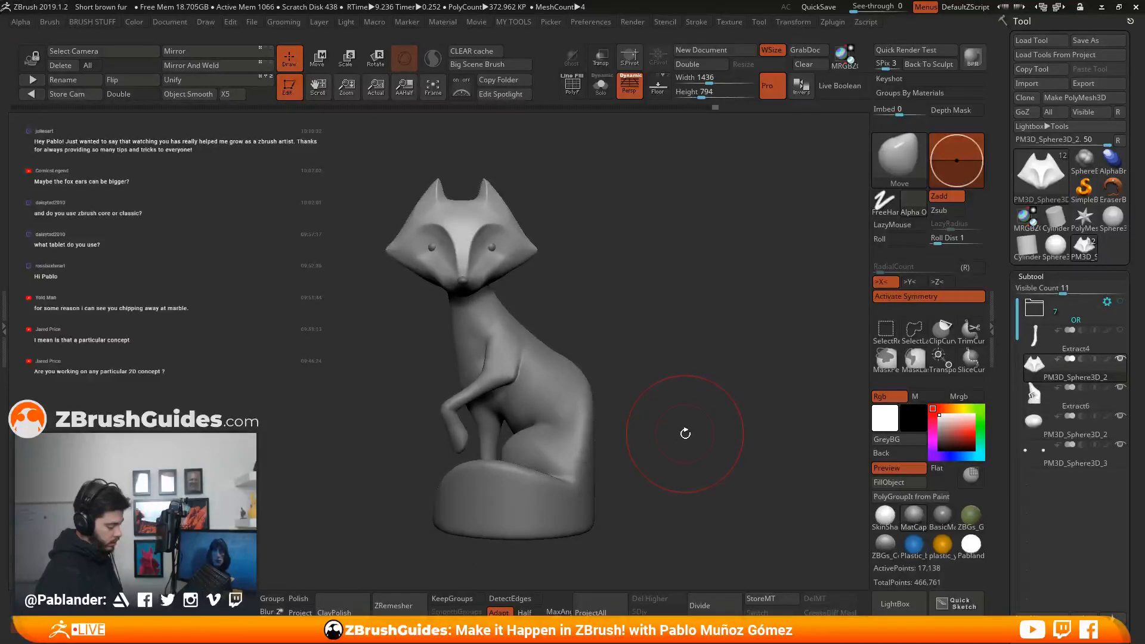
{"action": "left_click_drag", "start_coordinate": [618, 409], "coordinate": [493, 223]}
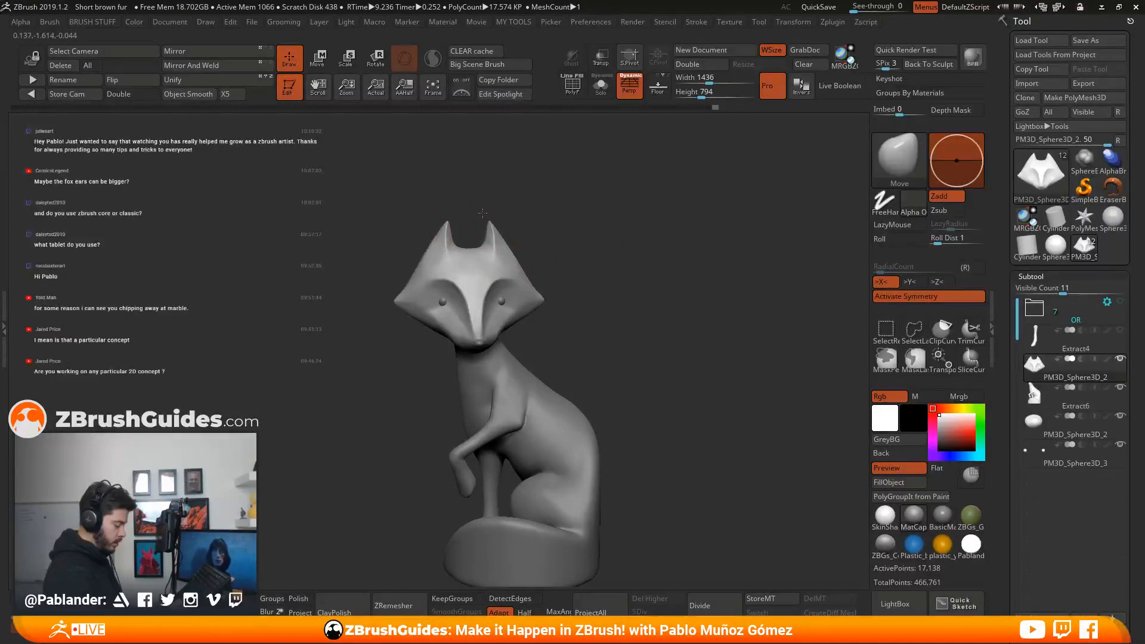
{"action": "left_click_drag", "start_coordinate": [554, 232], "coordinate": [605, 284]}
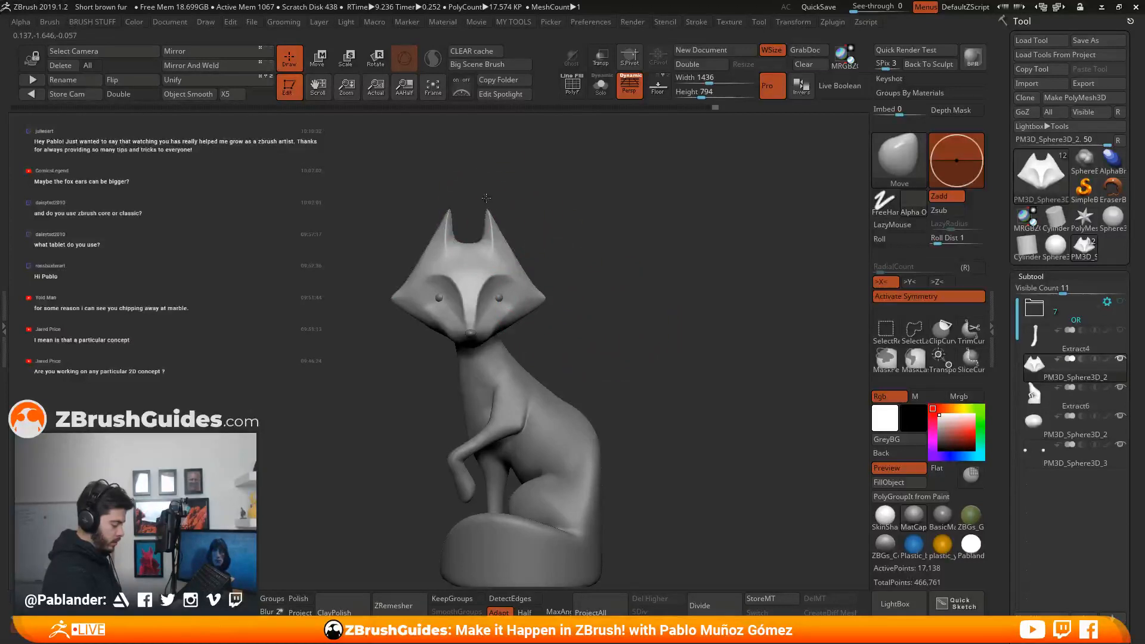
Refine the ear tips and cheek contours of the head with the Move brush.
{"action": "mouse_move", "coordinate": [637, 355]}
{"action": "left_mouse_down"}
{"action": "mouse_move", "coordinate": [627, 320]}
{"action": "mouse_move", "coordinate": [659, 325]}
{"action": "mouse_move", "coordinate": [599, 316]}
{"action": "mouse_move", "coordinate": [634, 329]}
{"action": "mouse_move", "coordinate": [637, 321]}
{"action": "mouse_move", "coordinate": [637, 332]}
{"action": "mouse_move", "coordinate": [654, 298]}
{"action": "left_mouse_up"}
{"action": "left_click_drag", "start_coordinate": [612, 337], "coordinate": [609, 308], "text": "alt"}
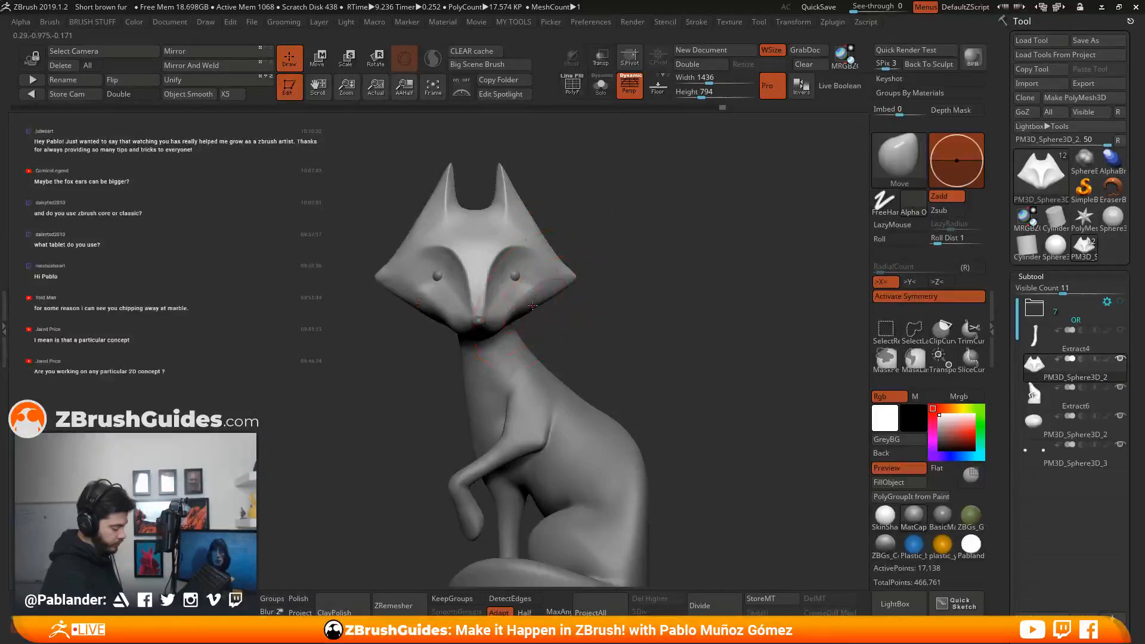
{"action": "left_click_drag", "start_coordinate": [640, 263], "coordinate": [672, 345]}
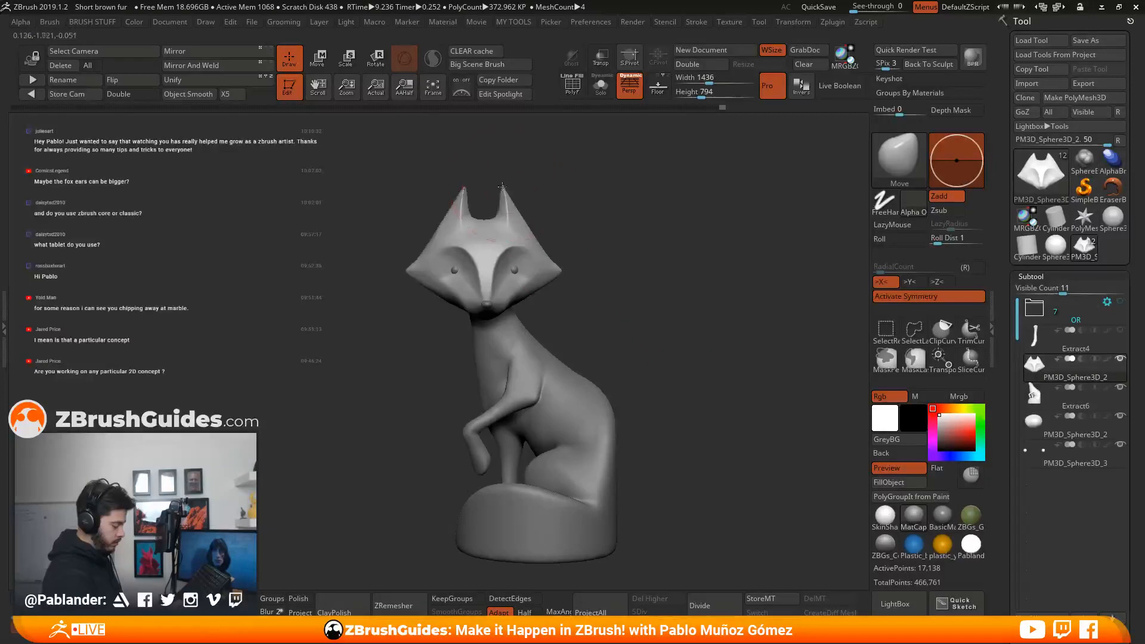
{"action": "left_click_drag", "start_coordinate": [668, 387], "coordinate": [645, 362]}
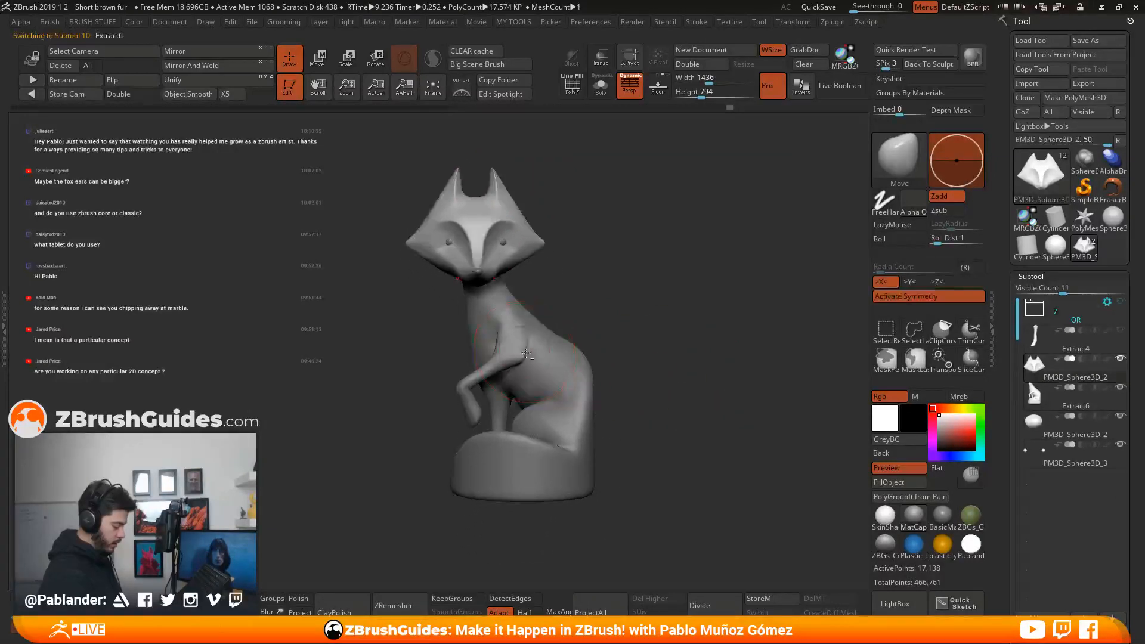
Make the body the active subtool and adjust the contours of its back and the neck under the chin with the Move brush.
{"action": "left_click", "coordinate": [526, 353], "text": "alt"}
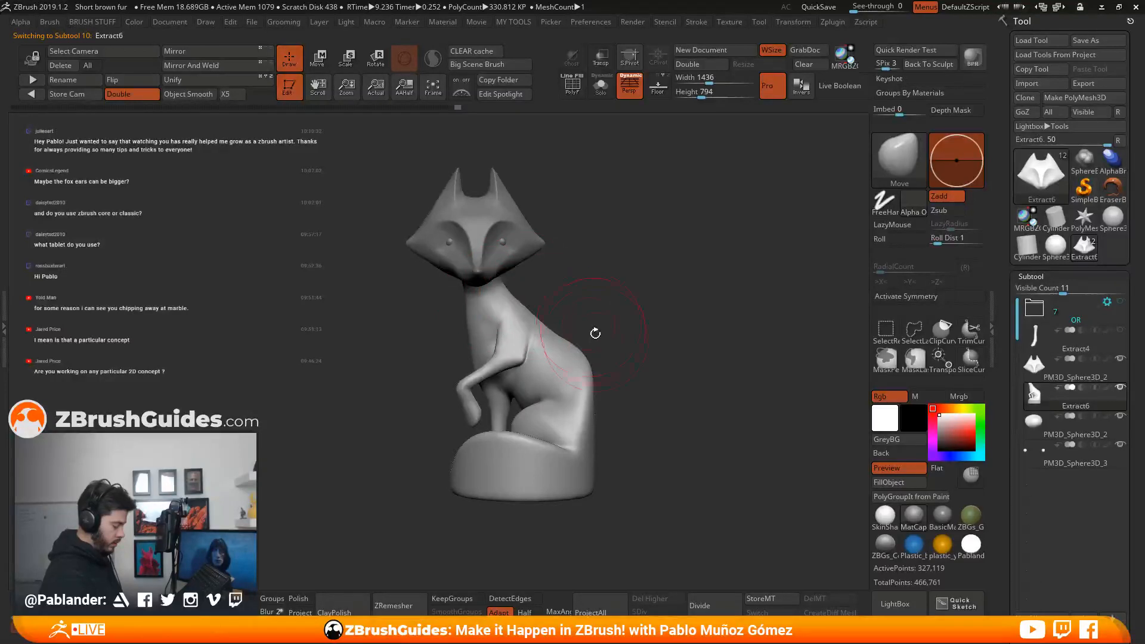
{"action": "right_click_drag", "start_coordinate": [524, 298], "coordinate": [673, 330]}
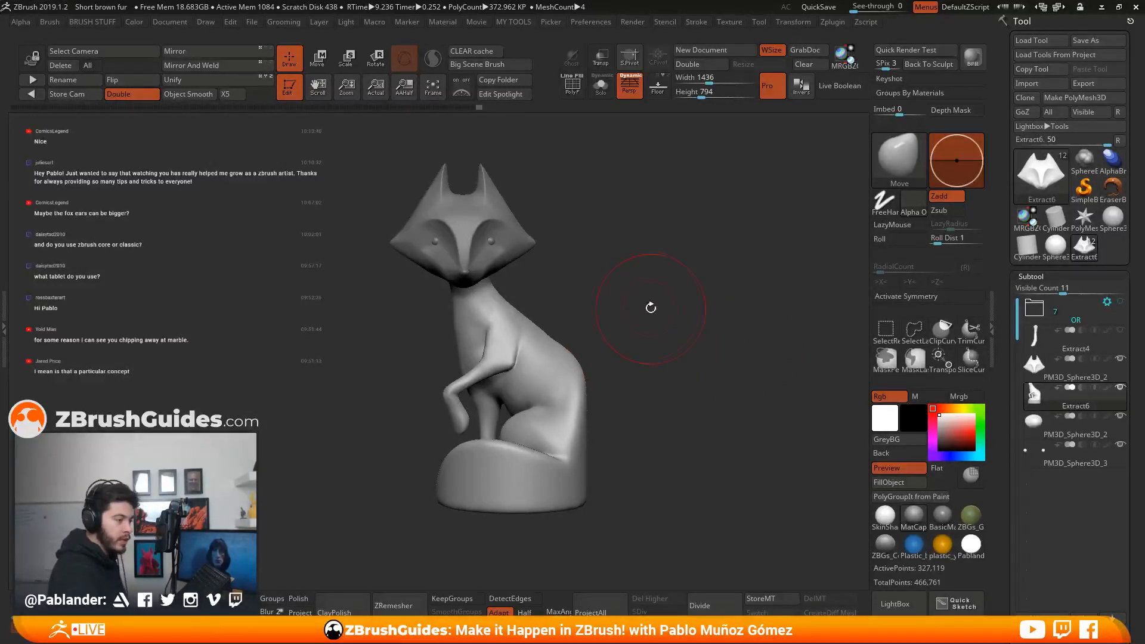
{"action": "left_click_drag", "start_coordinate": [633, 304], "coordinate": [649, 305], "text": "alt"}
{"action": "key", "text": "space"}
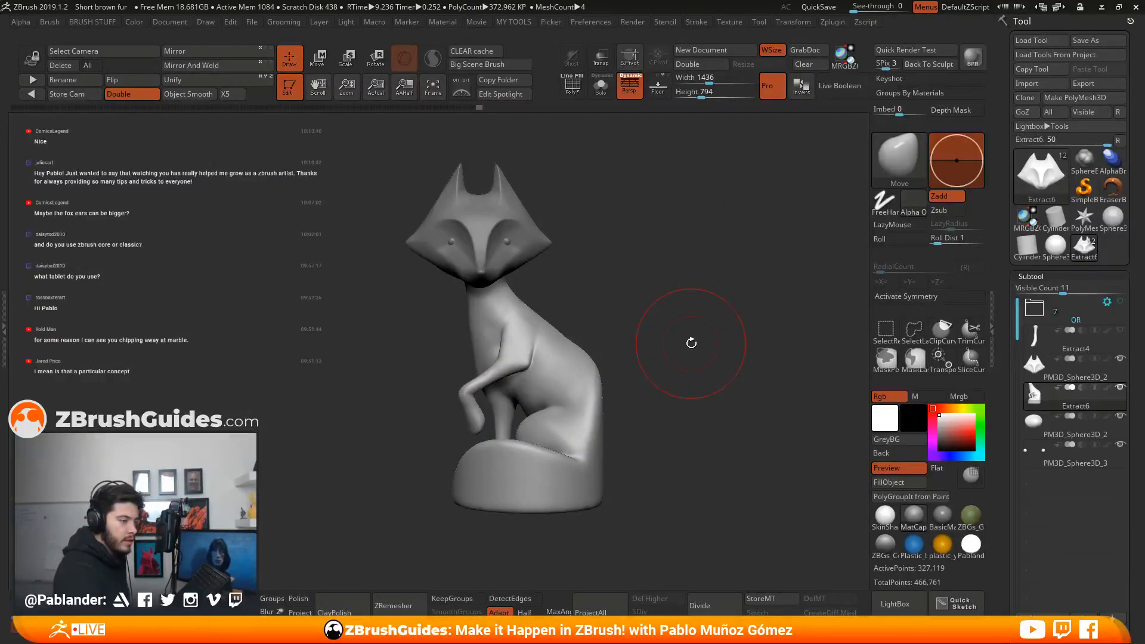
{"action": "left_click_drag", "start_coordinate": [655, 341], "coordinate": [619, 327]}
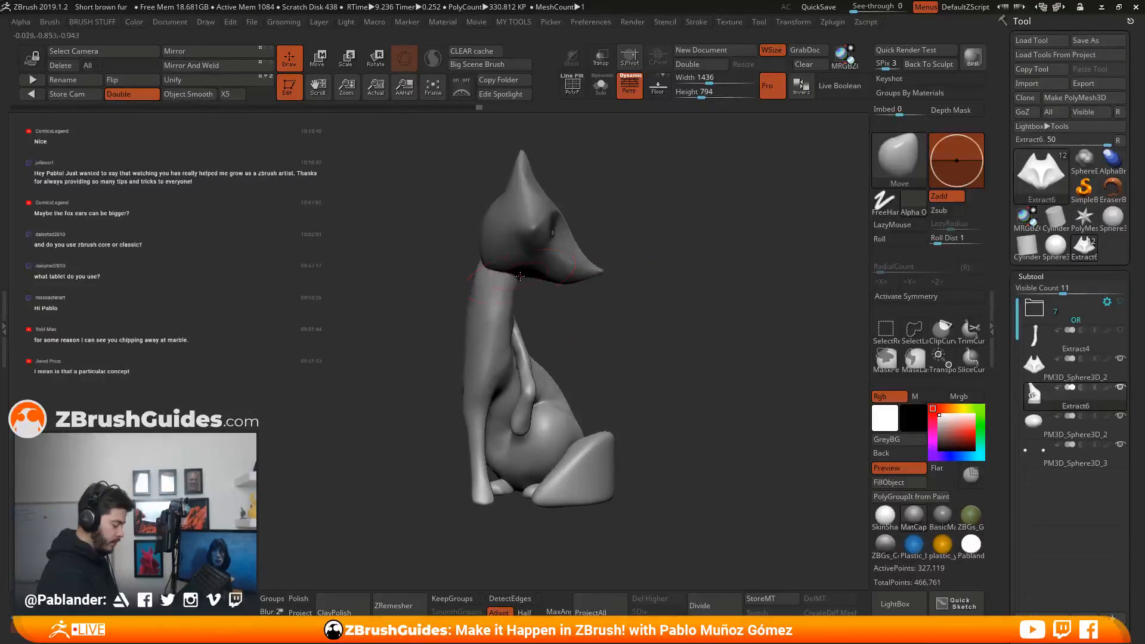
{"action": "mouse_move", "coordinate": [685, 402]}
{"action": "left_mouse_down"}
{"action": "mouse_move", "coordinate": [676, 412]}
{"action": "mouse_move", "coordinate": [690, 384]}
{"action": "mouse_move", "coordinate": [688, 297]}
{"action": "mouse_move", "coordinate": [667, 339]}
{"action": "mouse_move", "coordinate": [522, 293]}
{"action": "left_mouse_up"}
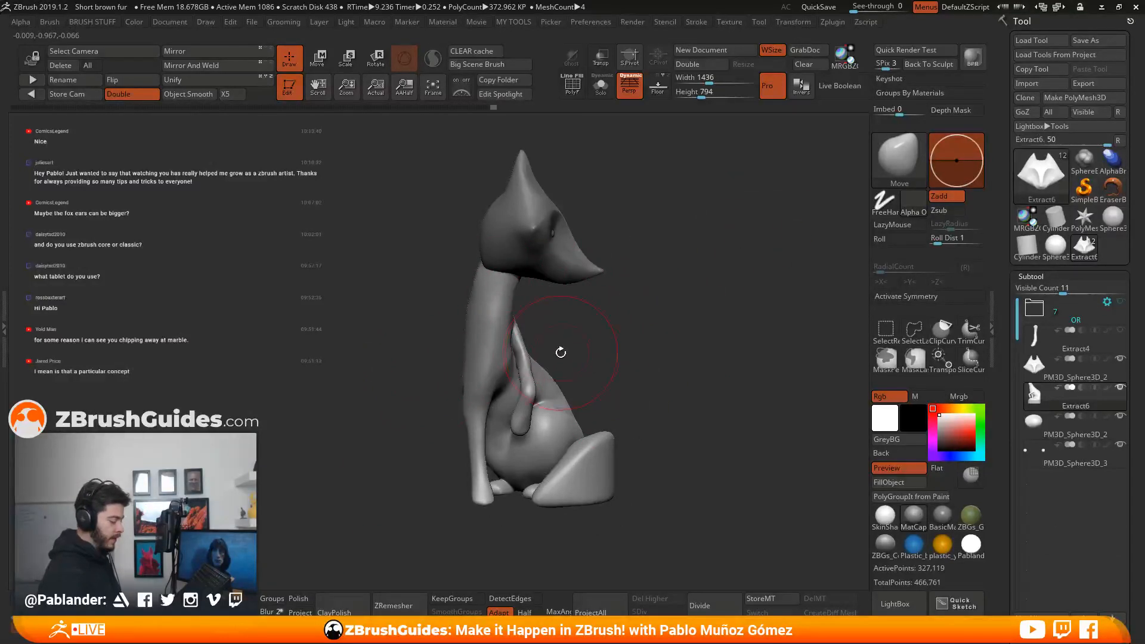
{"action": "mouse_move", "coordinate": [567, 316]}
{"action": "left_mouse_down"}
{"action": "mouse_move", "coordinate": [576, 308]}
{"action": "mouse_move", "coordinate": [493, 276]}
{"action": "mouse_move", "coordinate": [650, 317]}
{"action": "mouse_move", "coordinate": [490, 258]}
{"action": "mouse_move", "coordinate": [573, 261]}
{"action": "mouse_move", "coordinate": [655, 313]}
{"action": "mouse_move", "coordinate": [581, 275]}
{"action": "mouse_move", "coordinate": [627, 258]}
{"action": "mouse_move", "coordinate": [624, 288]}
{"action": "mouse_move", "coordinate": [632, 282]}
{"action": "mouse_move", "coordinate": [614, 309]}
{"action": "mouse_move", "coordinate": [564, 319]}
{"action": "mouse_move", "coordinate": [559, 273]}
{"action": "mouse_move", "coordinate": [597, 196]}
{"action": "left_mouse_up"}
{"action": "key", "text": "space"}
{"action": "key", "text": "space"}
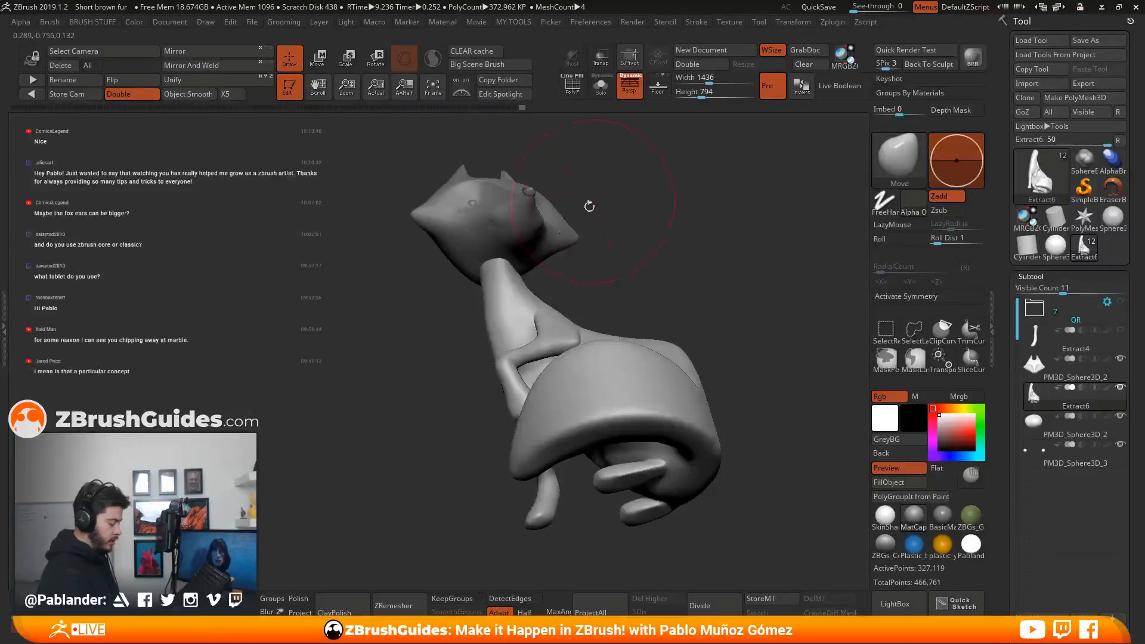
Make the head the active subtool and refine its underside and back where it meets the neck.
{"action": "left_click", "coordinate": [504, 256], "text": "alt"}
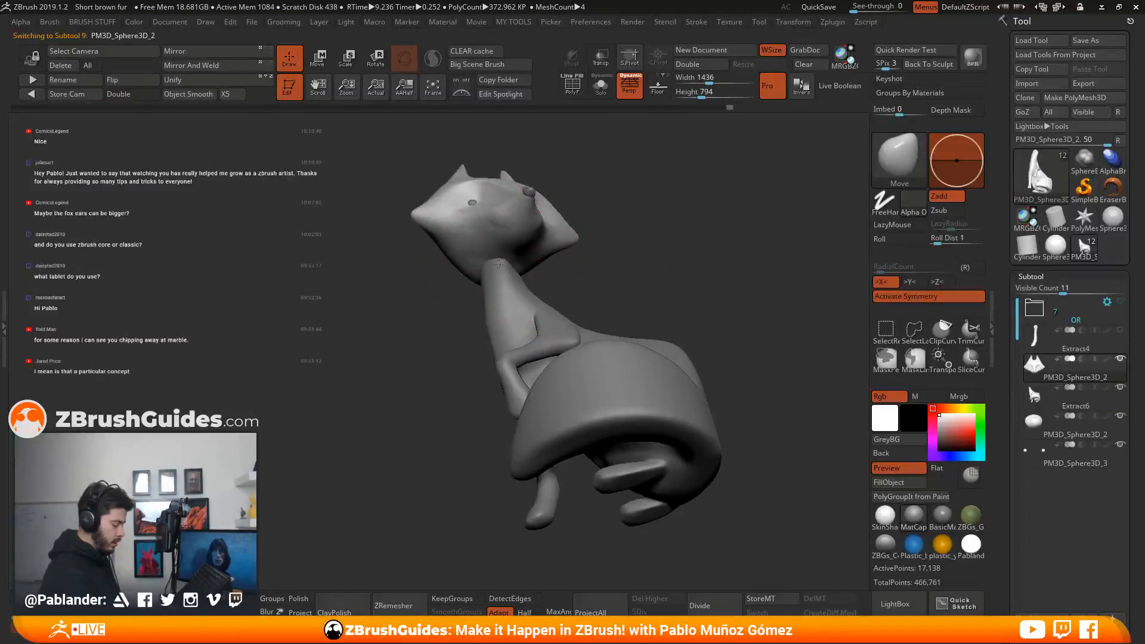
{"action": "left_click_drag", "start_coordinate": [500, 289], "coordinate": [535, 263], "text": "shift"}
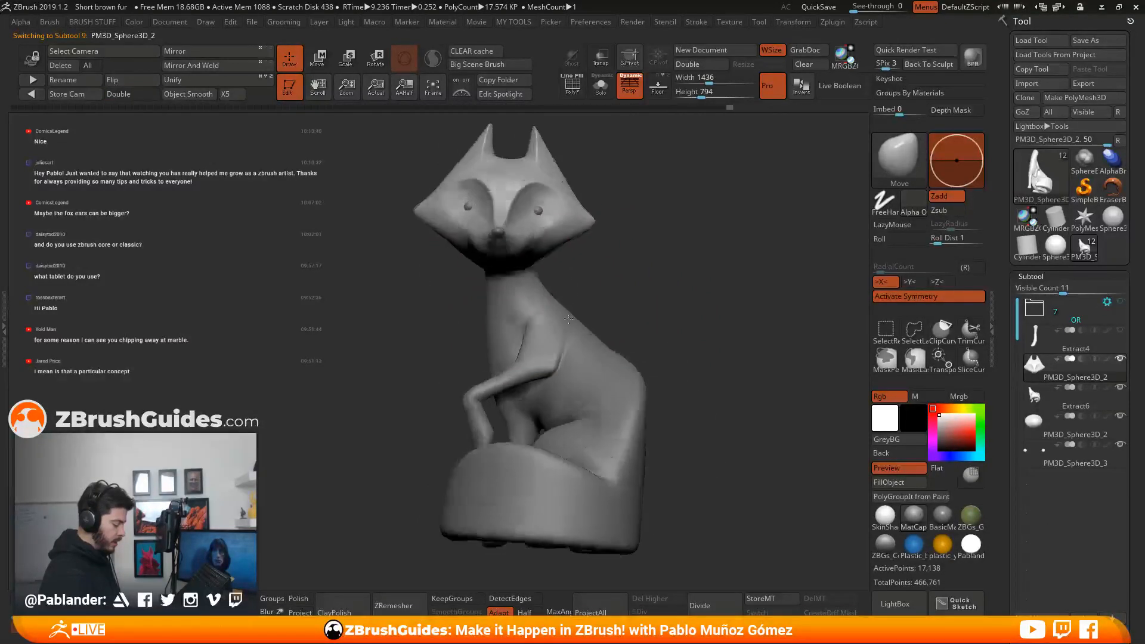
{"action": "right_click_drag", "start_coordinate": [560, 257], "coordinate": [563, 272]}
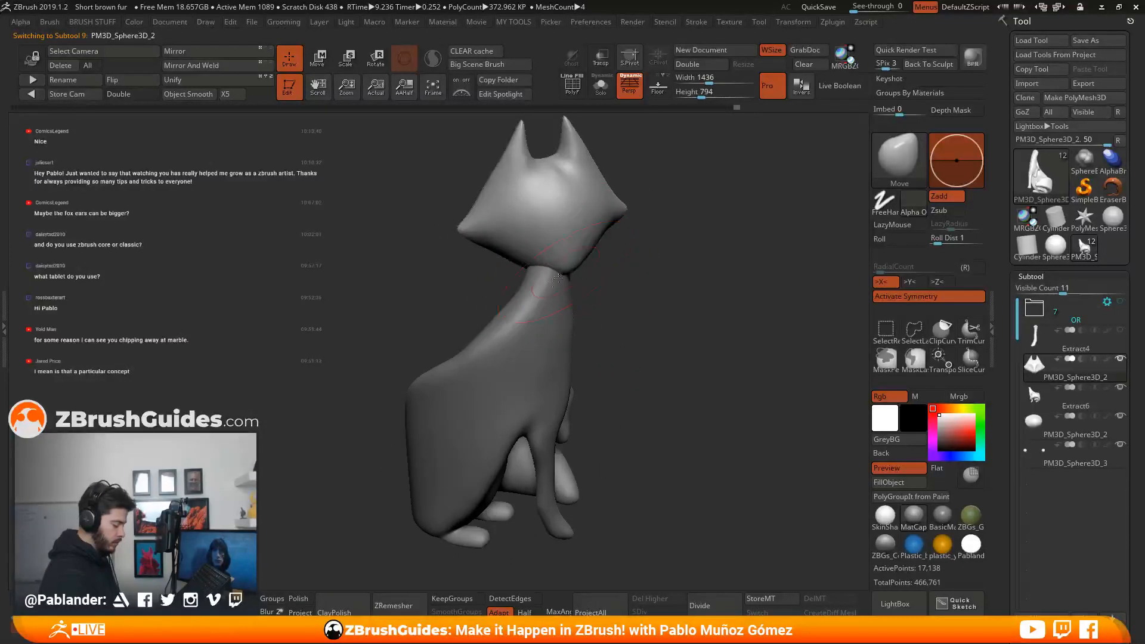
{"action": "left_click_drag", "start_coordinate": [625, 282], "coordinate": [585, 286]}
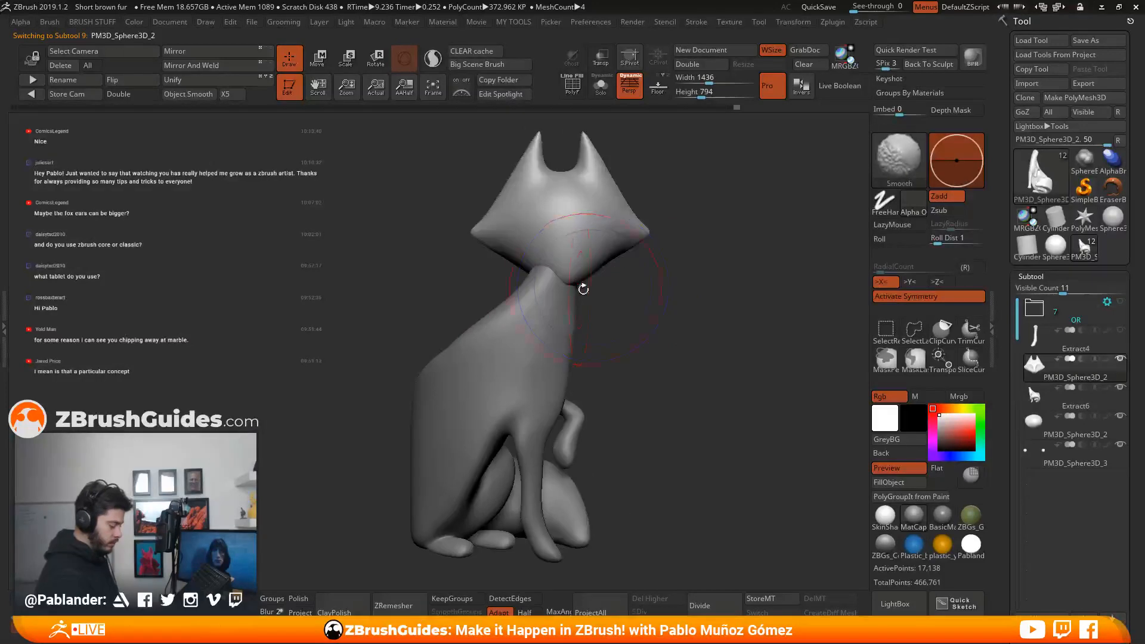
{"action": "mouse_move", "coordinate": [594, 270]}
{"action": "right_mouse_down"}
{"action": "mouse_move", "coordinate": [582, 285]}
{"action": "mouse_move", "coordinate": [630, 269]}
{"action": "mouse_move", "coordinate": [642, 290]}
{"action": "right_mouse_up"}
Reshape the neck and upper chest on the body subtool with the Move brush and quick-save the project.
{"action": "left_click", "coordinate": [584, 283], "text": "alt"}
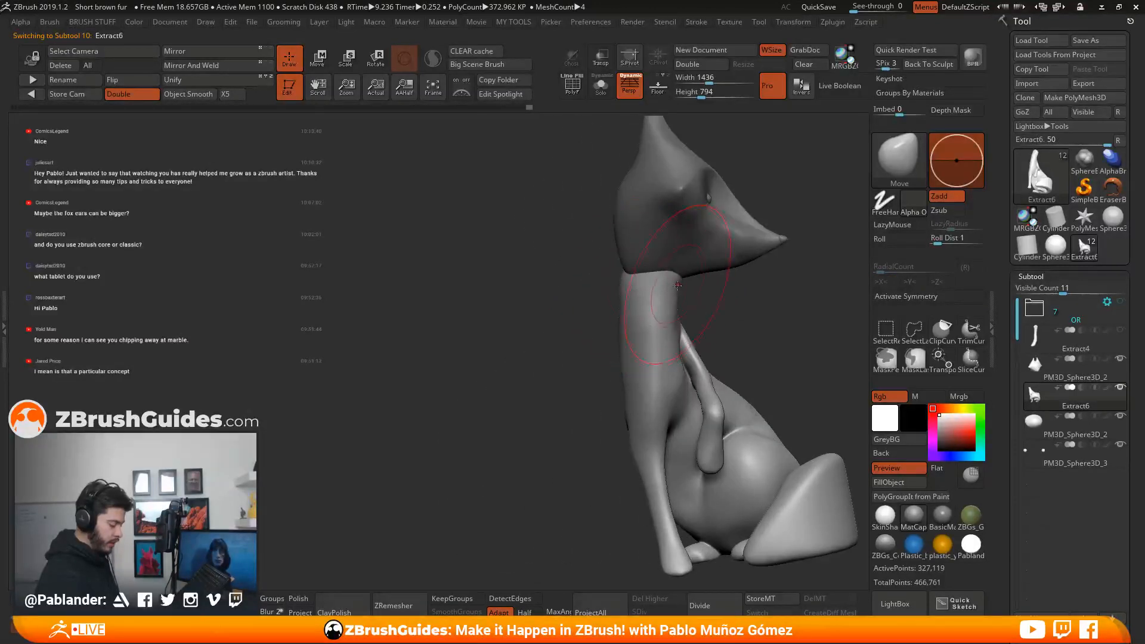
{"action": "right_click_drag", "start_coordinate": [637, 312], "coordinate": [627, 304]}
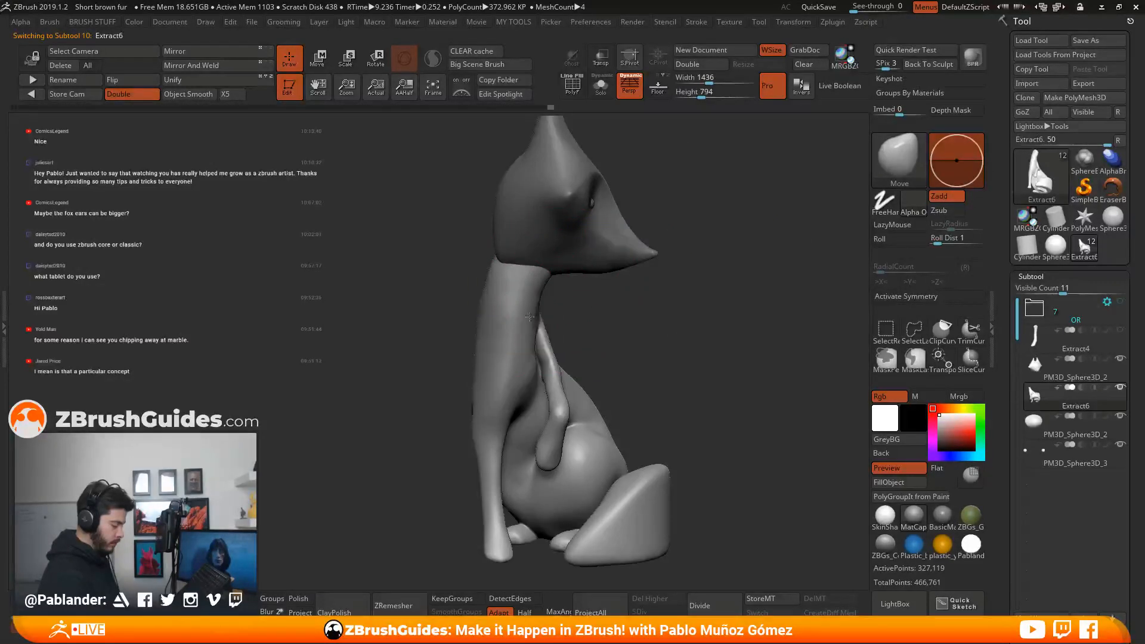
{"action": "mouse_move", "coordinate": [529, 356]}
{"action": "right_mouse_down"}
{"action": "mouse_move", "coordinate": [508, 325]}
{"action": "mouse_move", "coordinate": [664, 309]}
{"action": "mouse_move", "coordinate": [668, 325]}
{"action": "mouse_move", "coordinate": [623, 320]}
{"action": "right_mouse_up"}
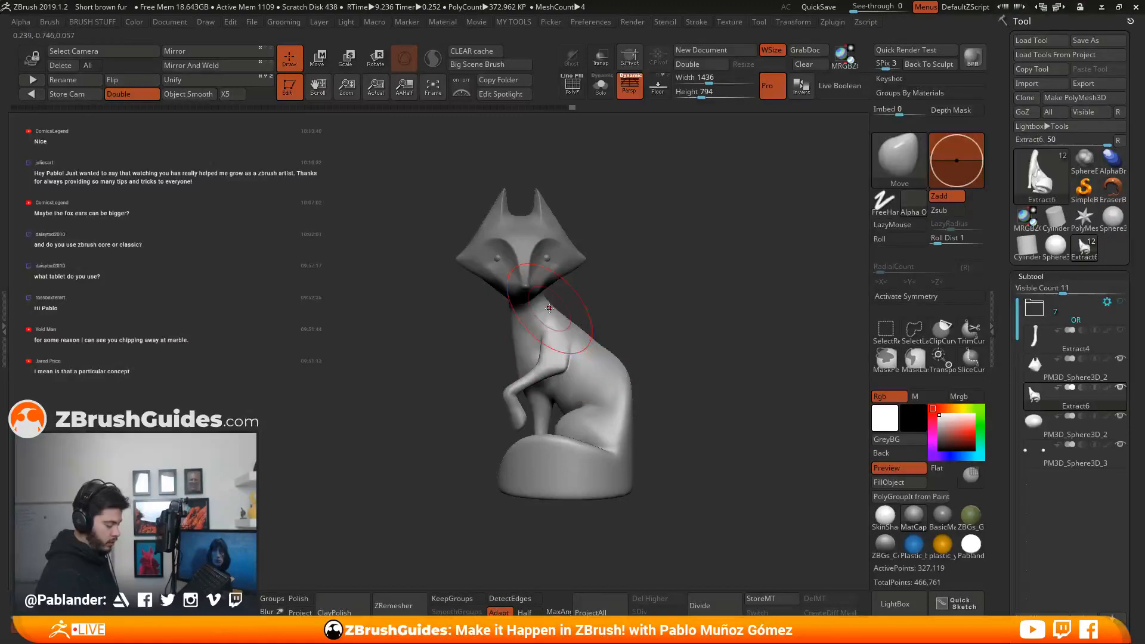
{"action": "mouse_move", "coordinate": [649, 288]}
{"action": "right_mouse_down", "text": "ctrl"}
{"action": "mouse_move", "coordinate": [658, 343]}
{"action": "mouse_move", "coordinate": [667, 278]}
{"action": "right_mouse_up", "text": "ctrl"}
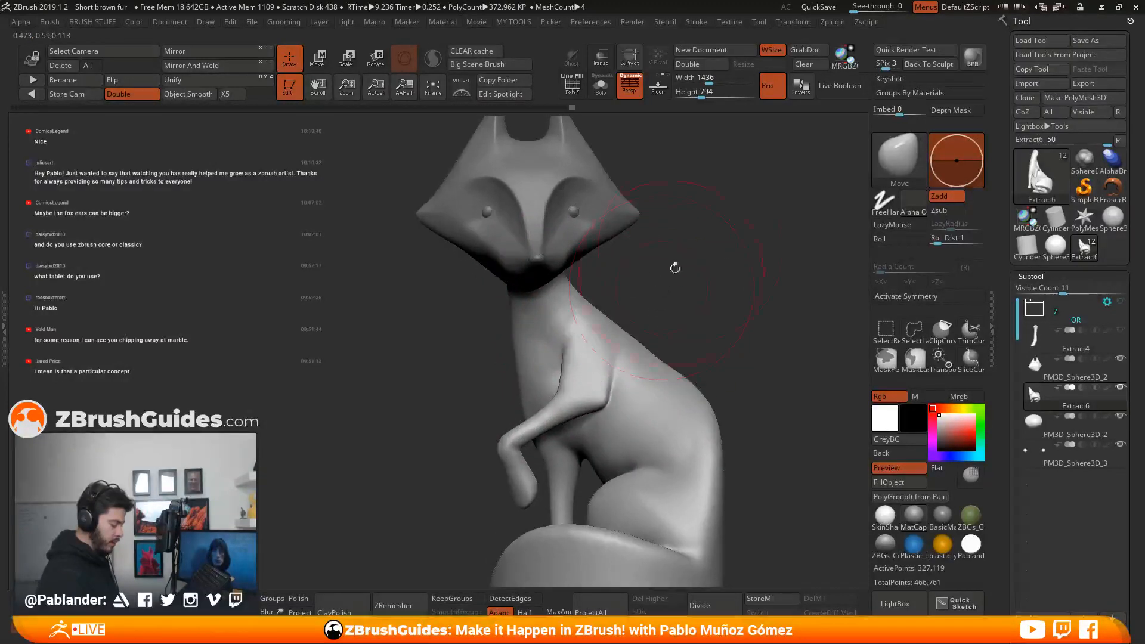
{"action": "right_click_drag", "start_coordinate": [712, 245], "coordinate": [673, 349], "text": "ctrl"}
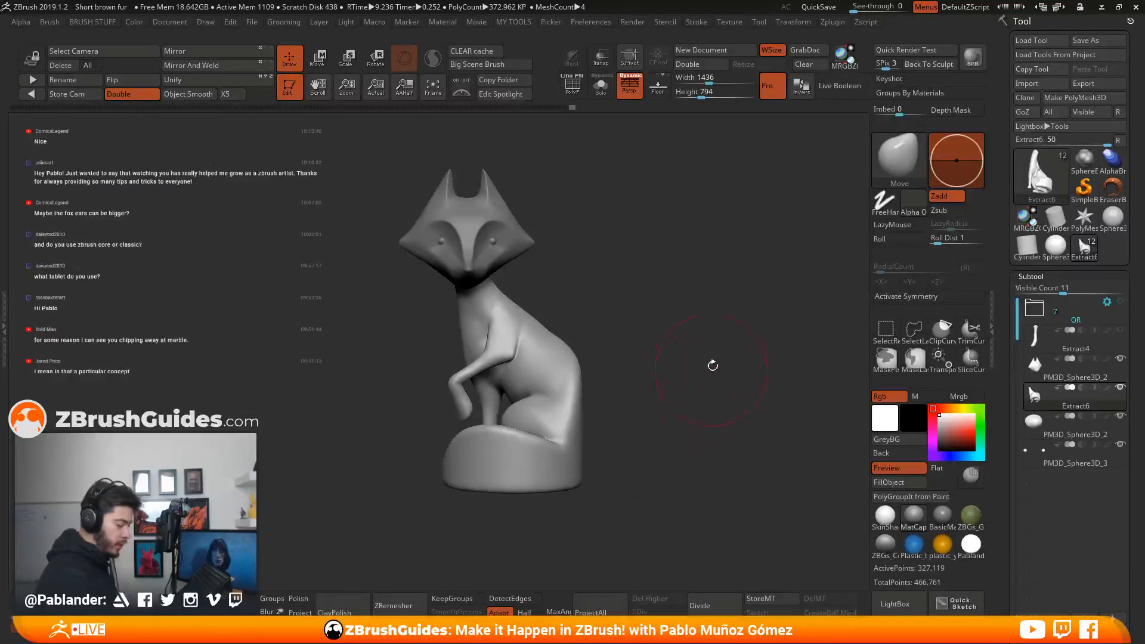
{"action": "right_click_drag", "start_coordinate": [668, 320], "coordinate": [678, 319], "text": "alt"}
{"action": "left_click", "coordinate": [823, 8]}
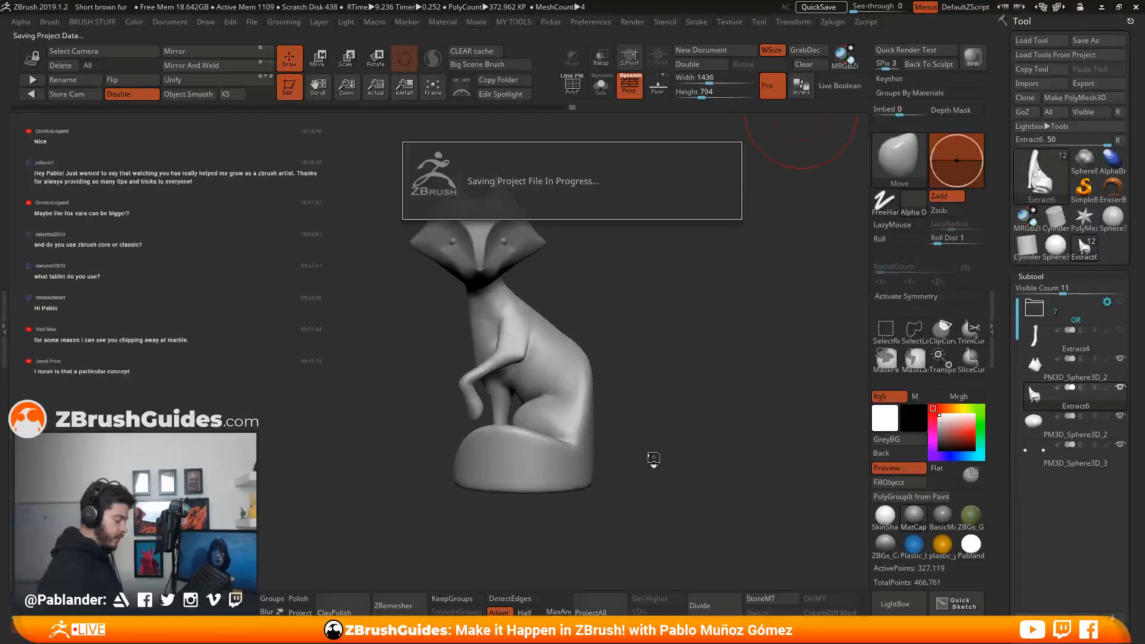
Examine the whole fox from several angles to judge its overall silhouette and proportions.
{"action": "left_click_drag", "start_coordinate": [676, 369], "coordinate": [562, 322]}
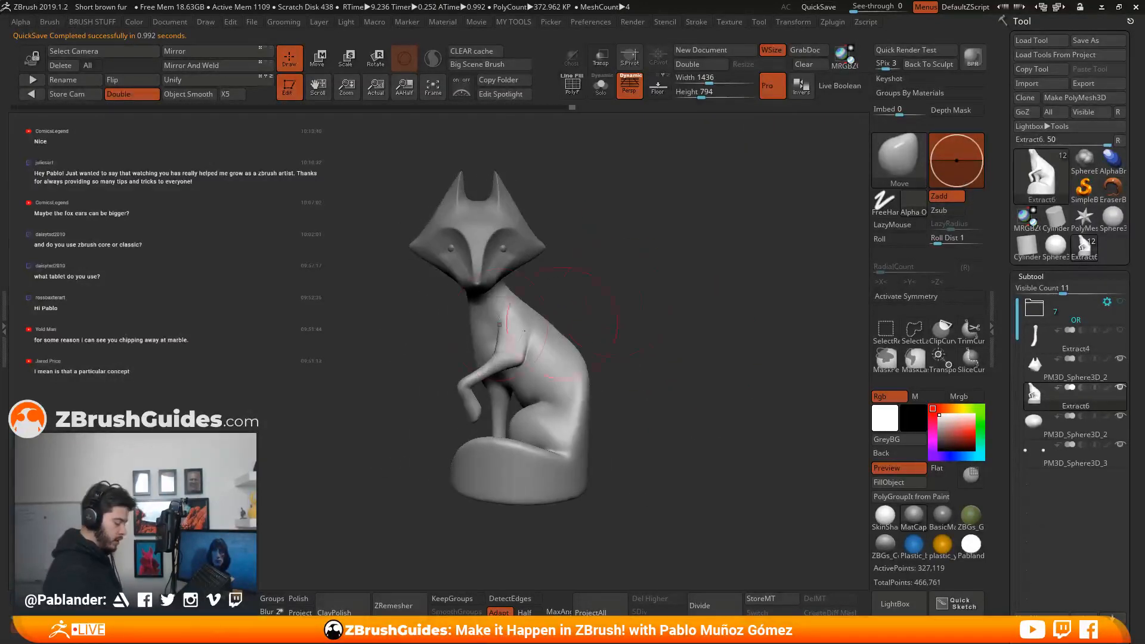
{"action": "mouse_move", "coordinate": [662, 338]}
{"action": "left_mouse_down"}
{"action": "mouse_move", "coordinate": [686, 341]}
{"action": "mouse_move", "coordinate": [658, 338]}
{"action": "mouse_move", "coordinate": [669, 330]}
{"action": "left_mouse_up"}
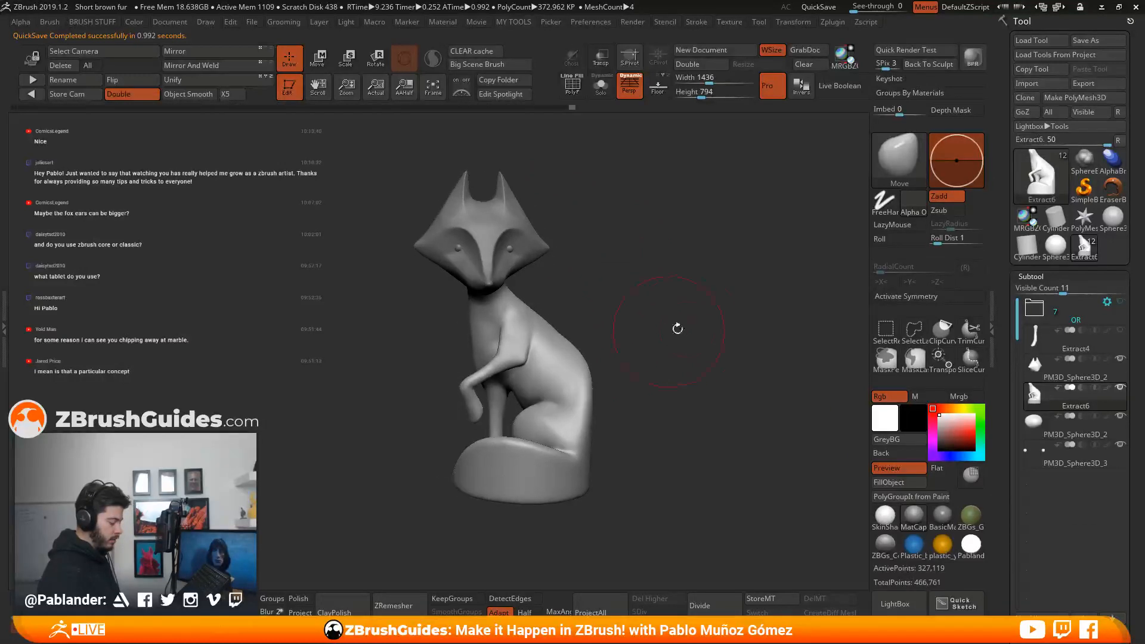
{"action": "mouse_move", "coordinate": [662, 286]}
{"action": "left_mouse_down"}
{"action": "mouse_move", "coordinate": [639, 291]}
{"action": "mouse_move", "coordinate": [672, 373]}
{"action": "mouse_move", "coordinate": [719, 390]}
{"action": "mouse_move", "coordinate": [661, 387]}
{"action": "mouse_move", "coordinate": [533, 183]}
{"action": "mouse_move", "coordinate": [656, 309]}
{"action": "left_mouse_up"}
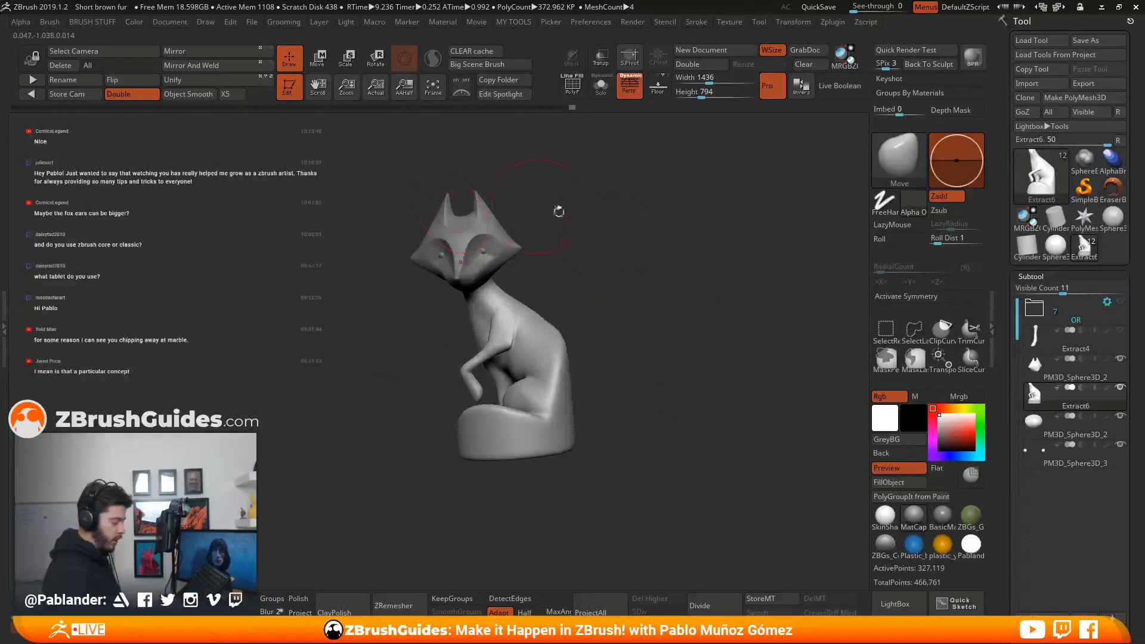
{"action": "left_click_drag", "start_coordinate": [518, 202], "coordinate": [670, 310]}
{"action": "mouse_move", "coordinate": [672, 381]}
{"action": "left_mouse_down"}
{"action": "mouse_move", "coordinate": [718, 367]}
{"action": "mouse_move", "coordinate": [667, 380]}
{"action": "left_mouse_up"}
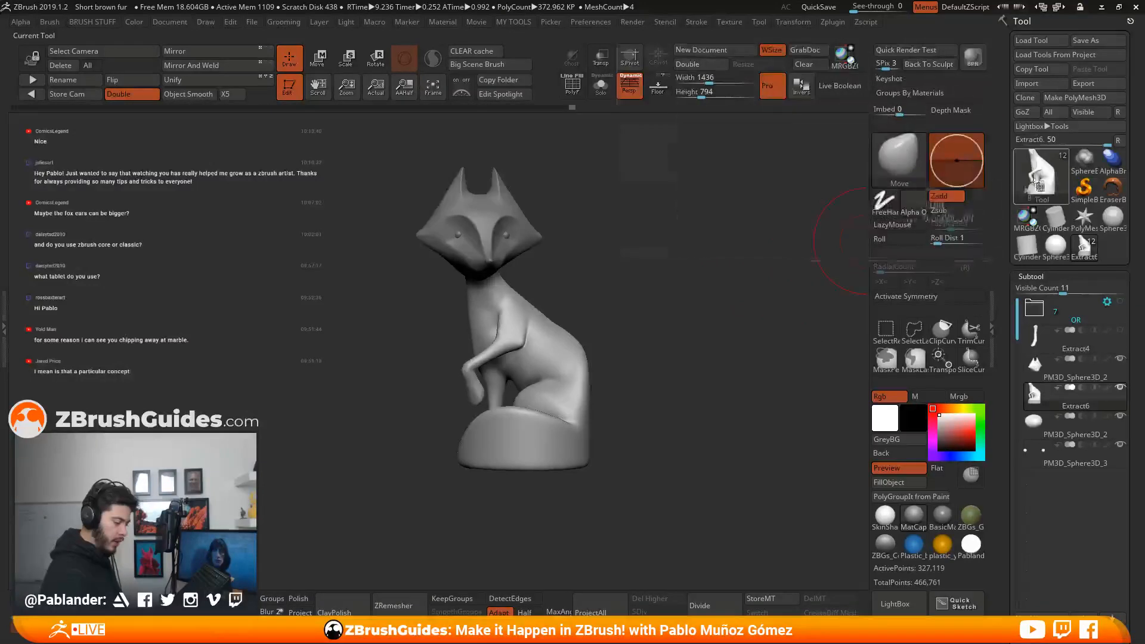
{"action": "left_click_drag", "start_coordinate": [802, 245], "coordinate": [692, 299]}
{"action": "left_click_drag", "start_coordinate": [660, 361], "coordinate": [654, 370]}
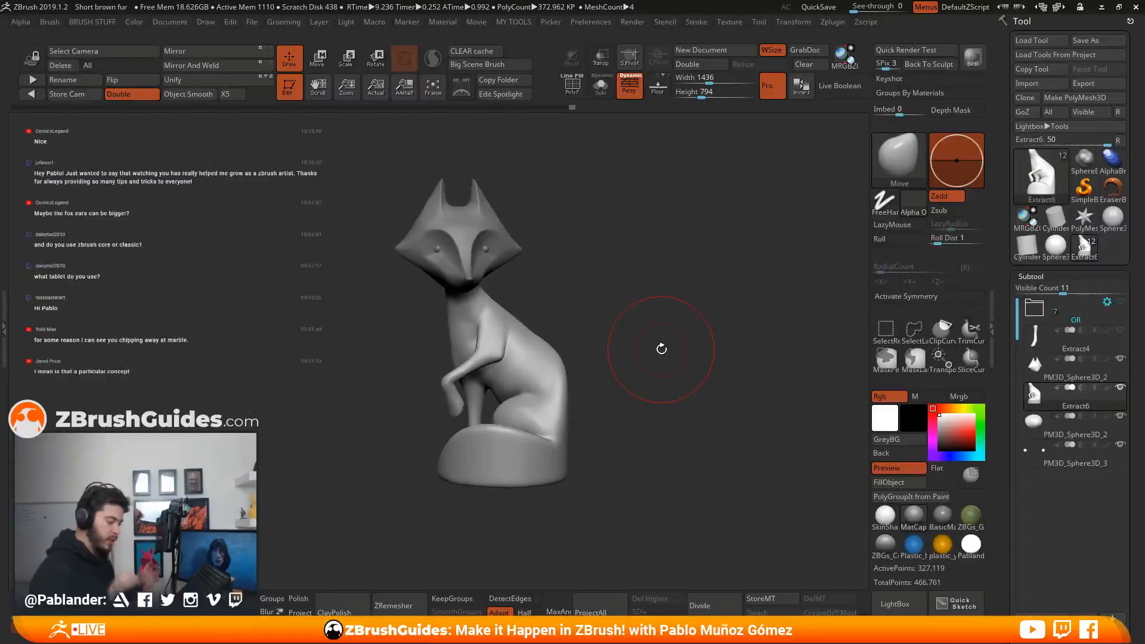
{"action": "mouse_move", "coordinate": [1044, 182]}
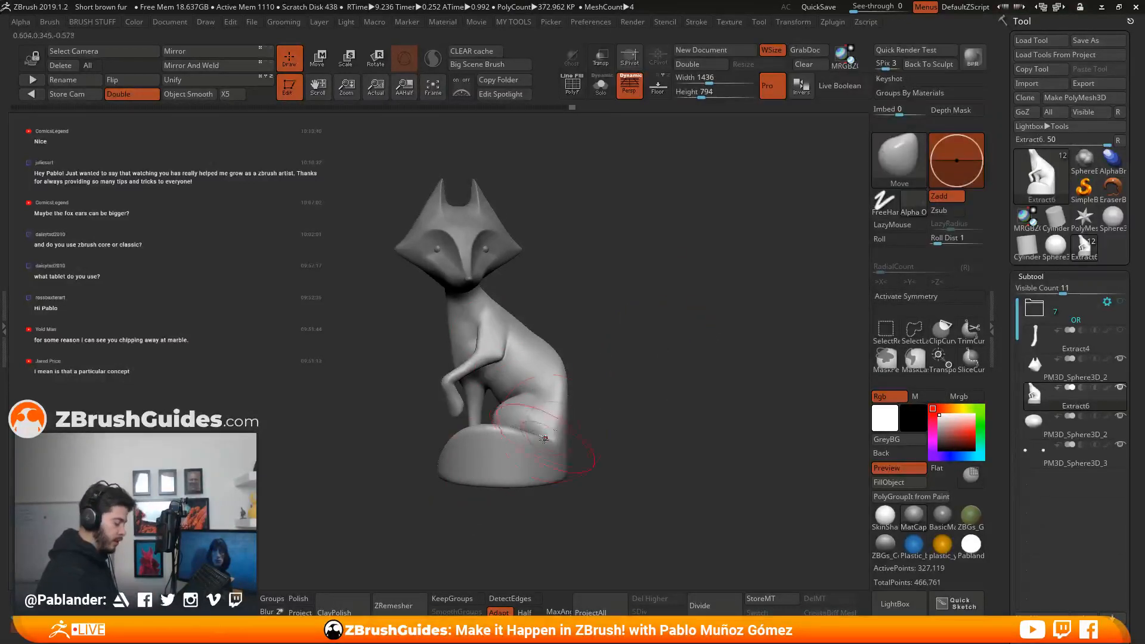
Switch to a new Plane3D tool, convert it to a PolyMesh3D and show its polygon wireframe.
{"action": "left_click", "coordinate": [1040, 174]}
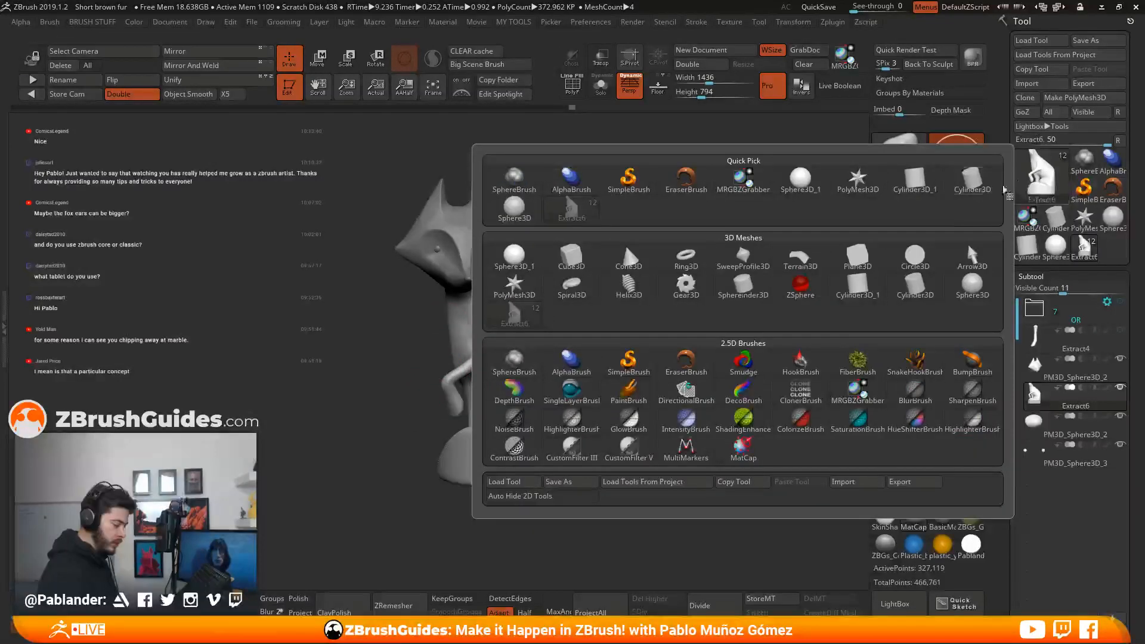
{"action": "left_click", "coordinate": [859, 258]}
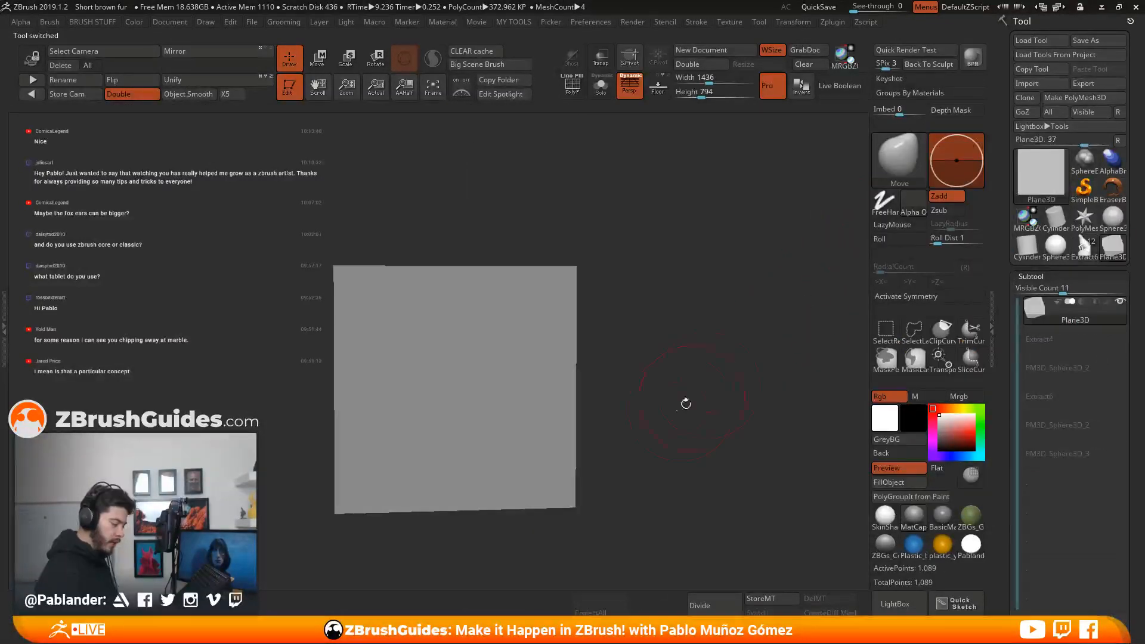
{"action": "left_click", "coordinate": [1099, 99]}
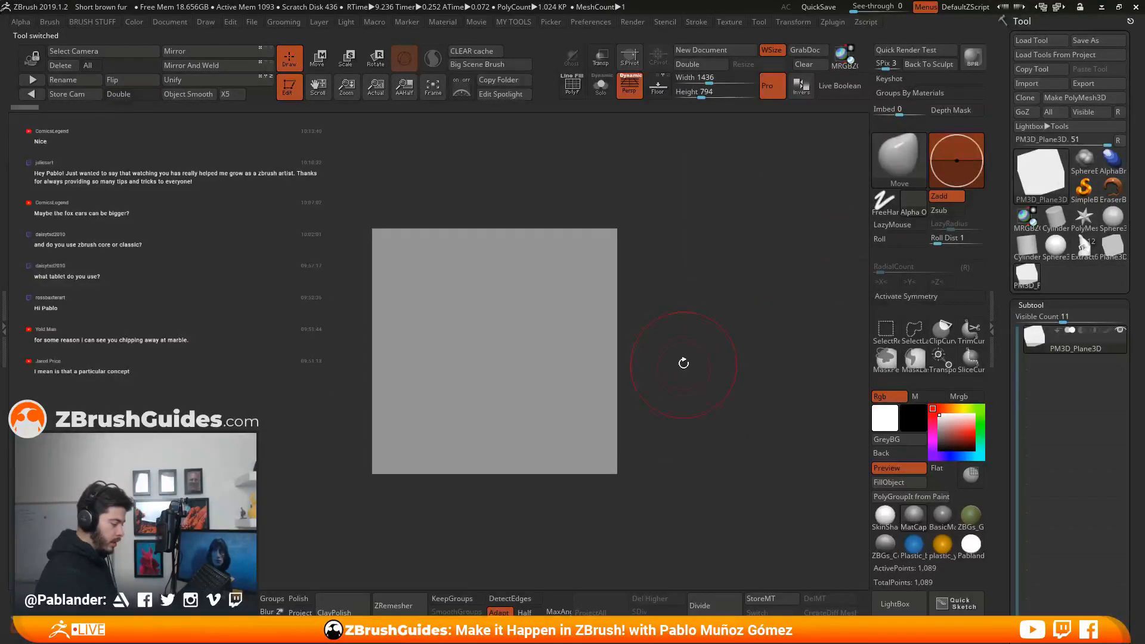
{"action": "left_click_drag", "start_coordinate": [684, 366], "coordinate": [687, 373], "text": "alt"}
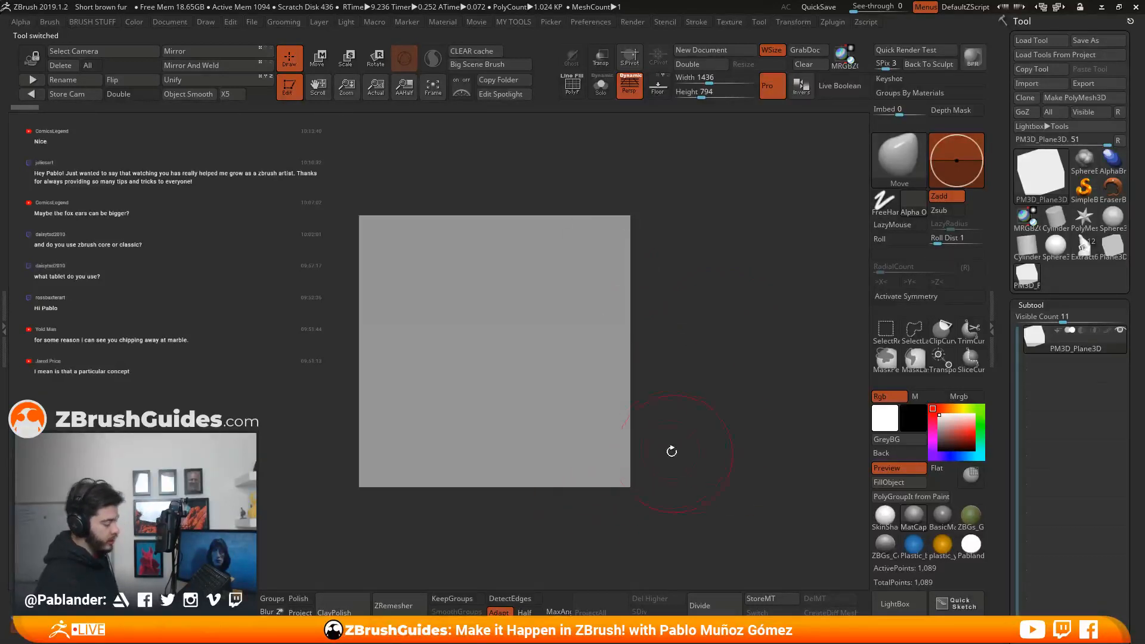
{"action": "left_click", "coordinate": [571, 87]}
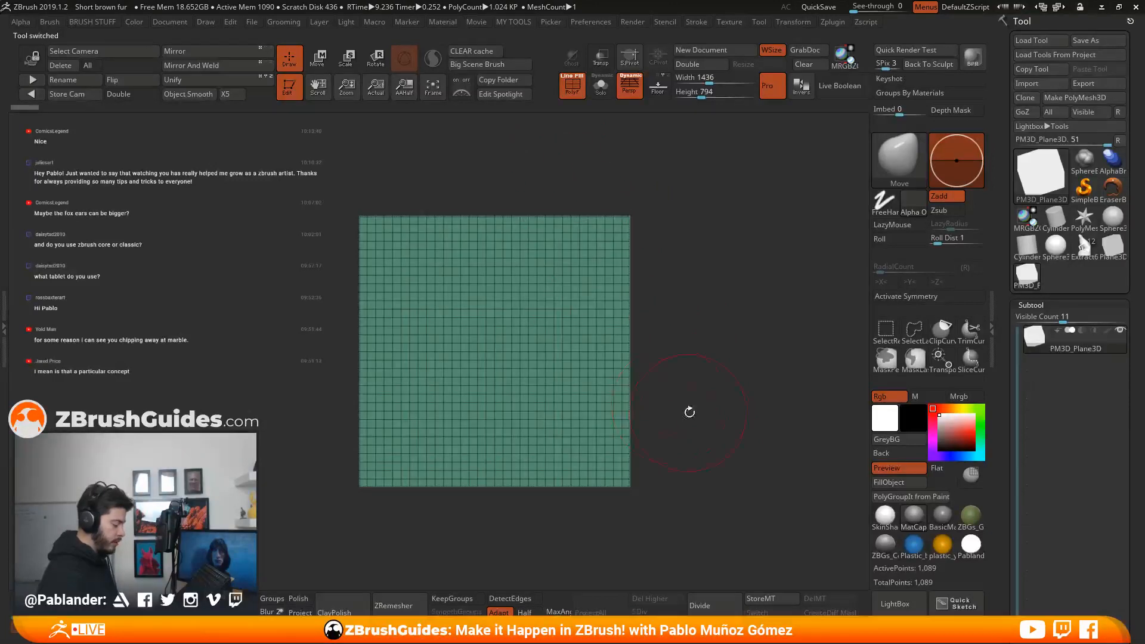
{"action": "left_click_drag", "start_coordinate": [731, 253], "coordinate": [736, 299], "text": "alt"}
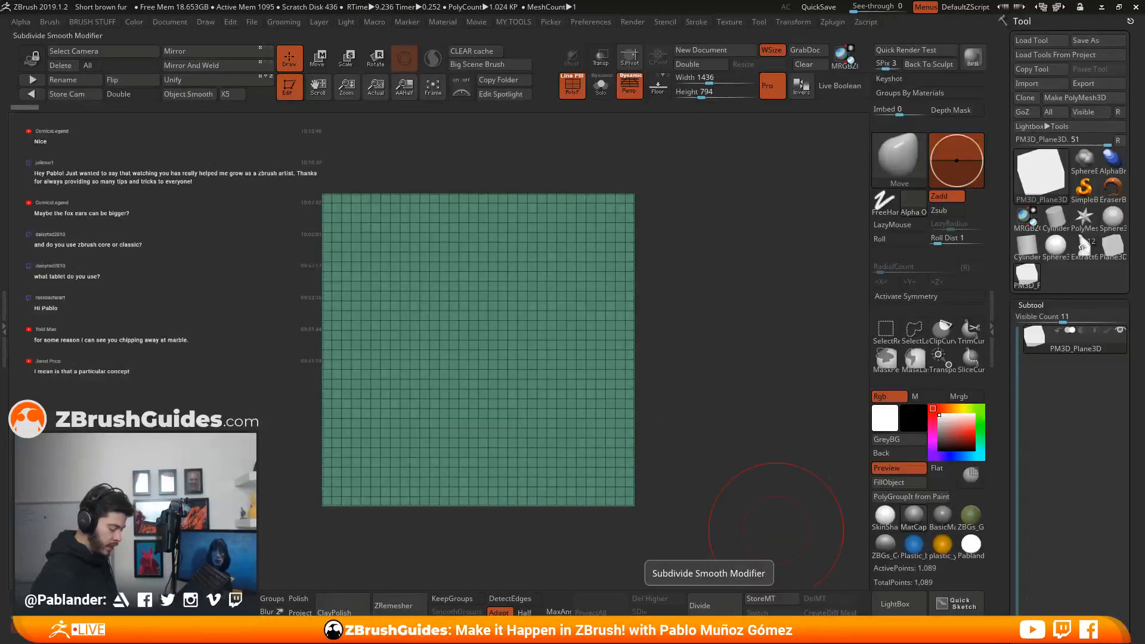
Open the plane's Geometry settings and turn off smooth subdivision (Smt).
{"action": "left_click_drag", "start_coordinate": [1008, 396], "coordinate": [1028, 281]}
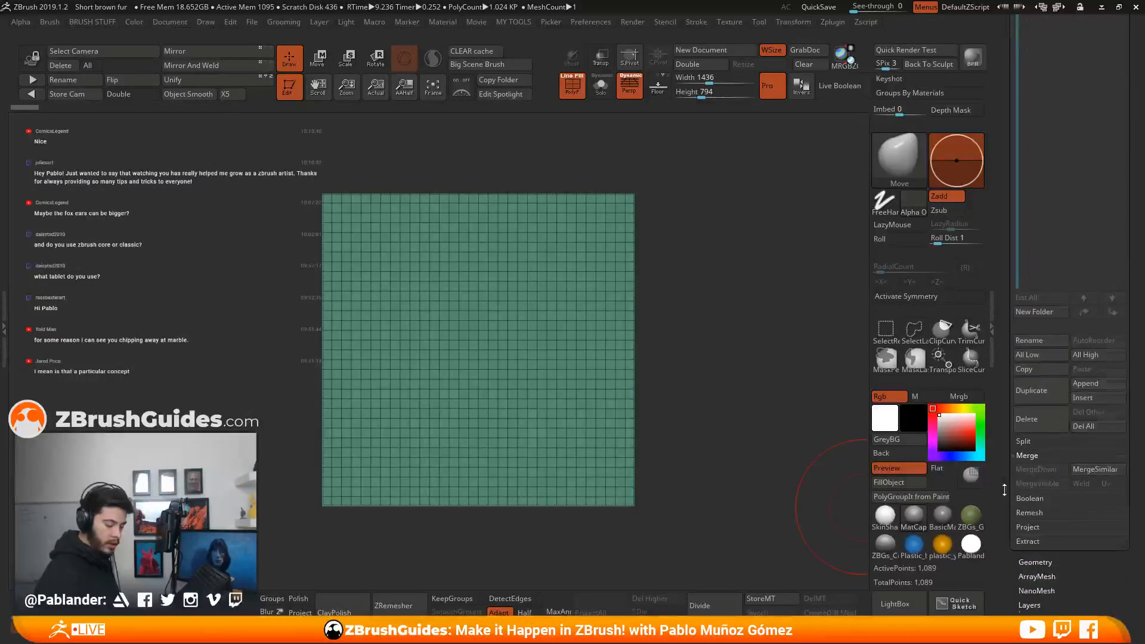
{"action": "left_click_drag", "start_coordinate": [1004, 490], "coordinate": [1018, 312]}
{"action": "left_click", "coordinate": [1055, 383], "text": "shift"}
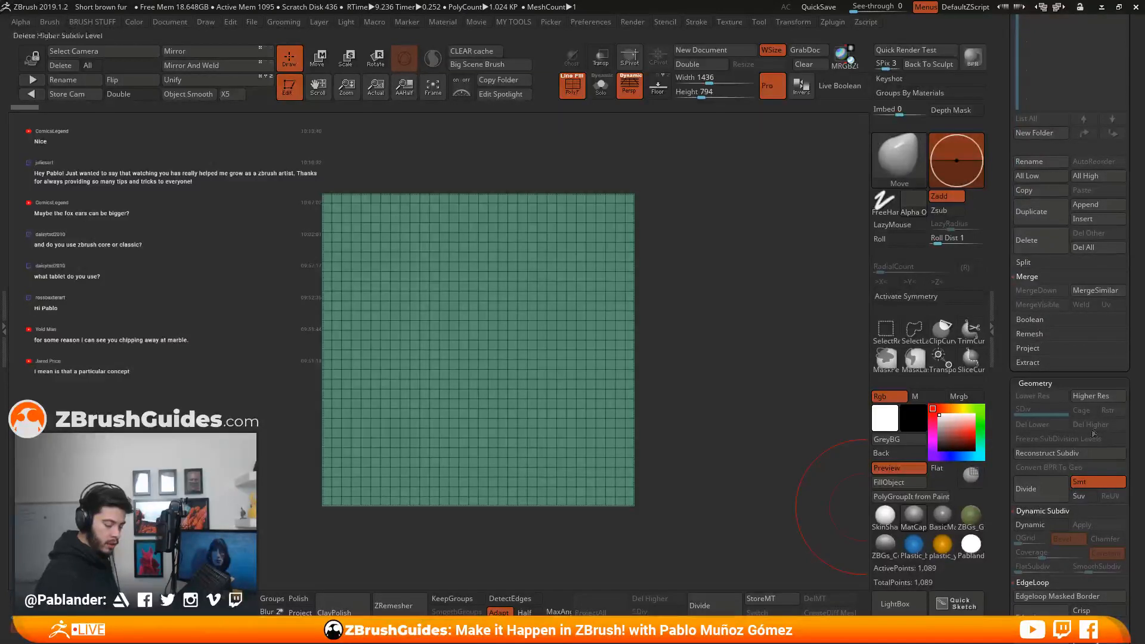
{"action": "left_click_drag", "start_coordinate": [1004, 553], "coordinate": [1004, 419]}
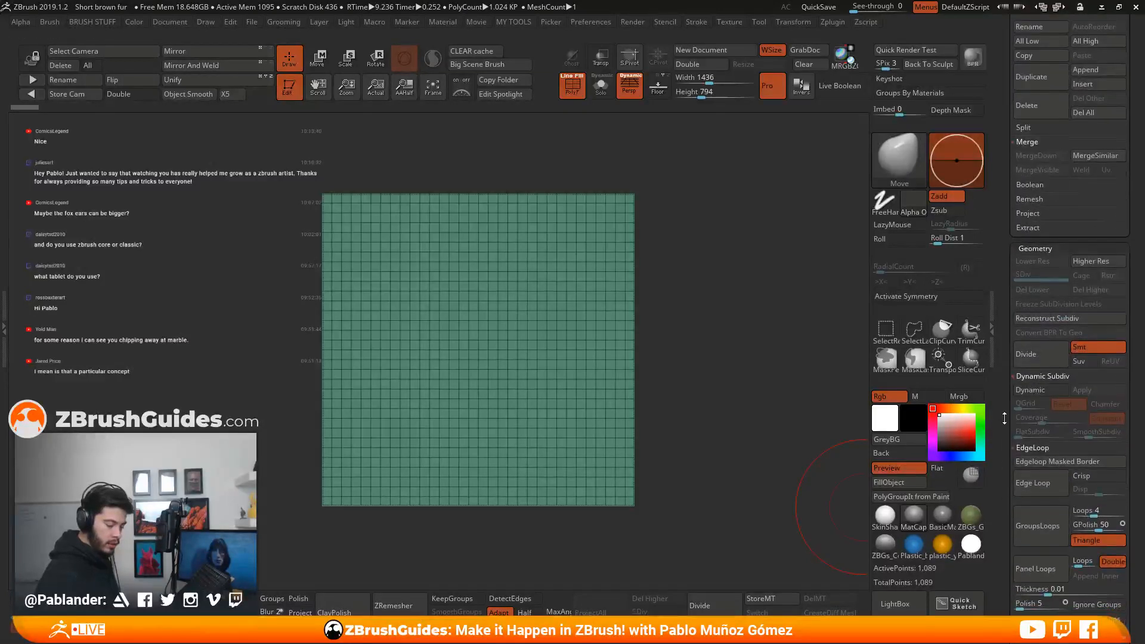
{"action": "left_click", "coordinate": [1089, 351]}
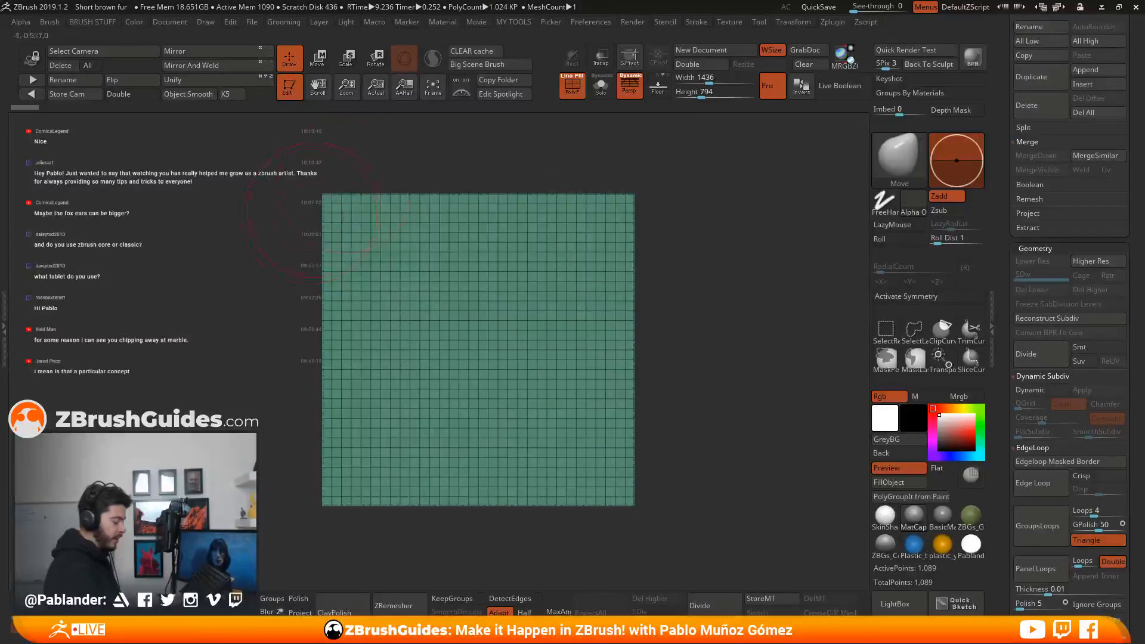
{"action": "left_click_drag", "start_coordinate": [708, 391], "coordinate": [737, 390]}
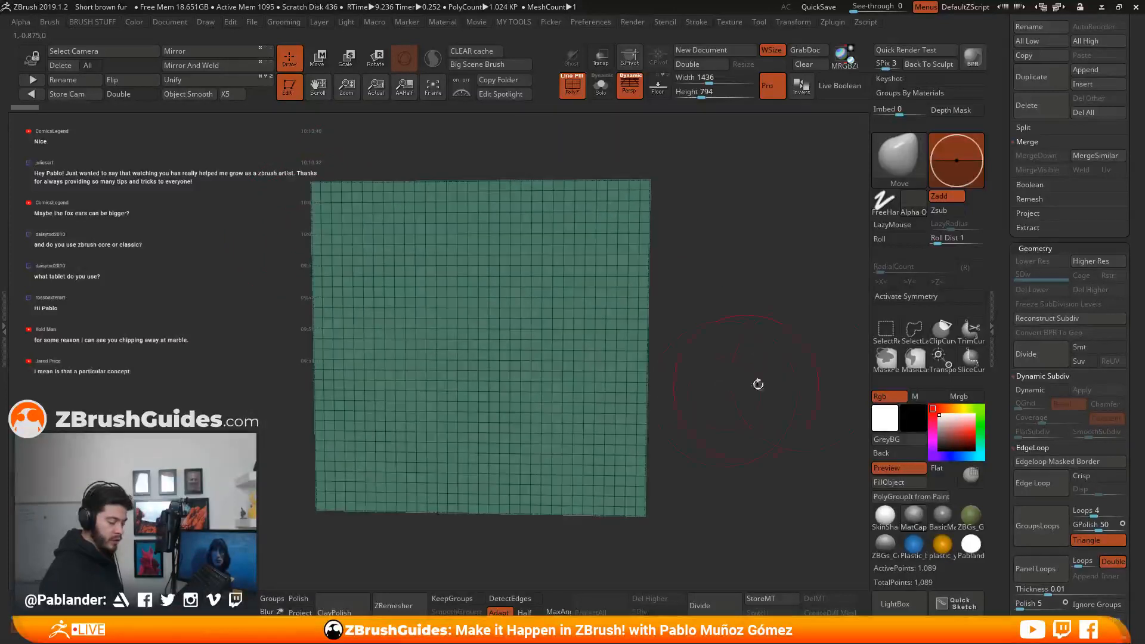
Try dividing the plane once with Smt enabled, inspect its corner and revert the subdivision.
{"action": "left_click", "coordinate": [1091, 347]}
{"action": "left_click", "coordinate": [1042, 352]}
{"action": "left_click_drag", "start_coordinate": [730, 266], "coordinate": [578, 332], "text": "alt"}
{"action": "left_click_drag", "start_coordinate": [593, 231], "coordinate": [665, 333]}
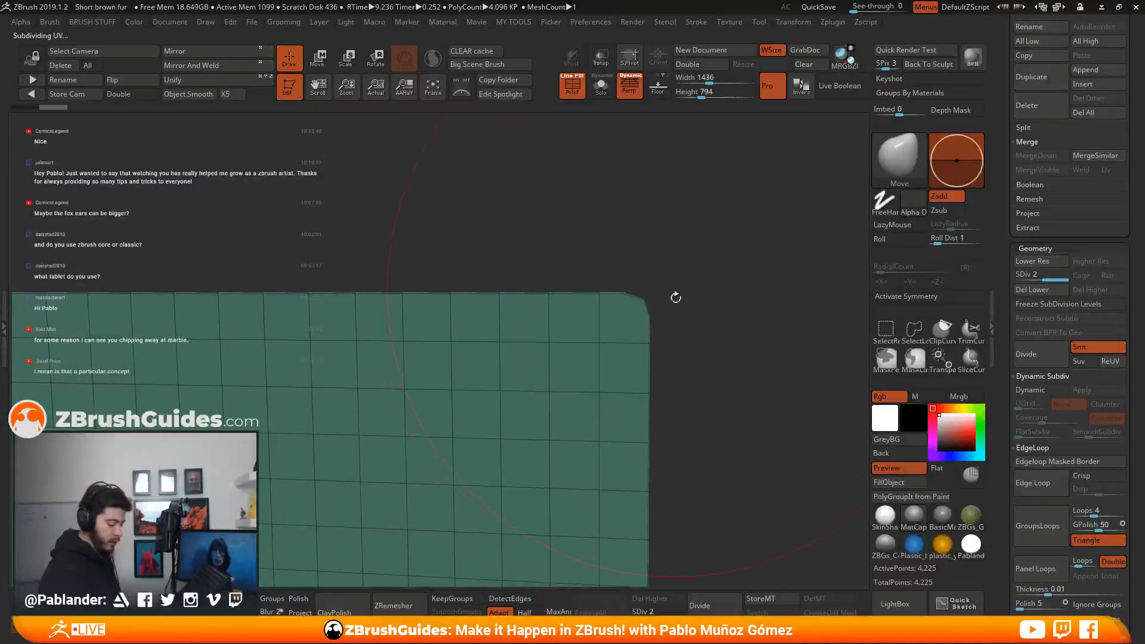
{"action": "key", "text": "shift+d"}
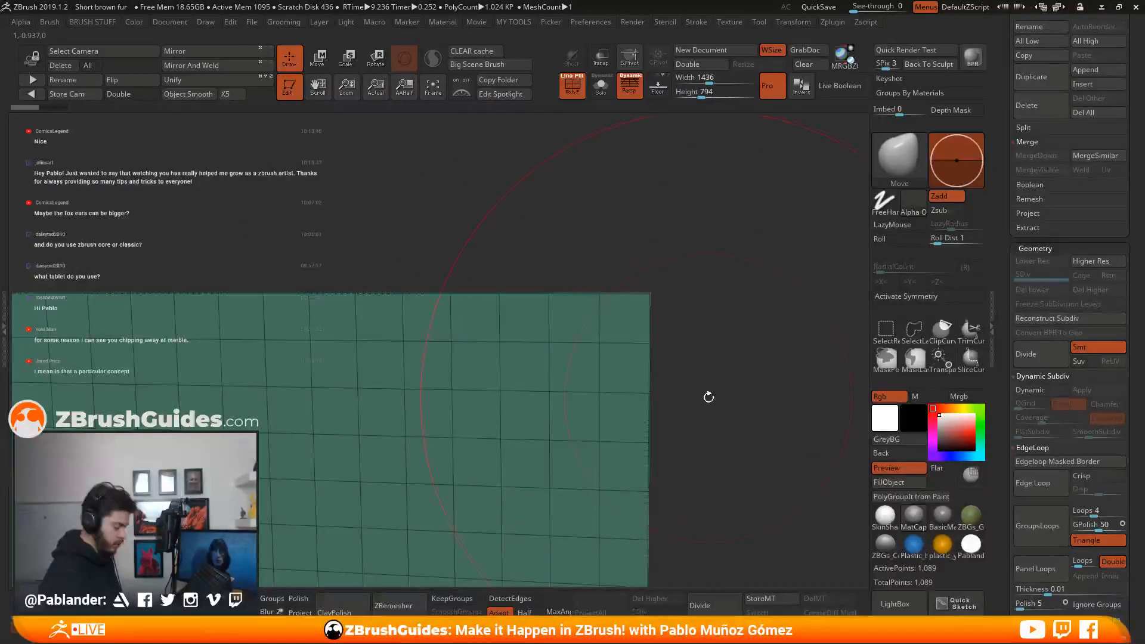
Disable Smt, divide the plane to subdivision level 2 and check its corners and wireframe.
{"action": "left_click", "coordinate": [1096, 347]}
{"action": "left_click", "coordinate": [1036, 352]}
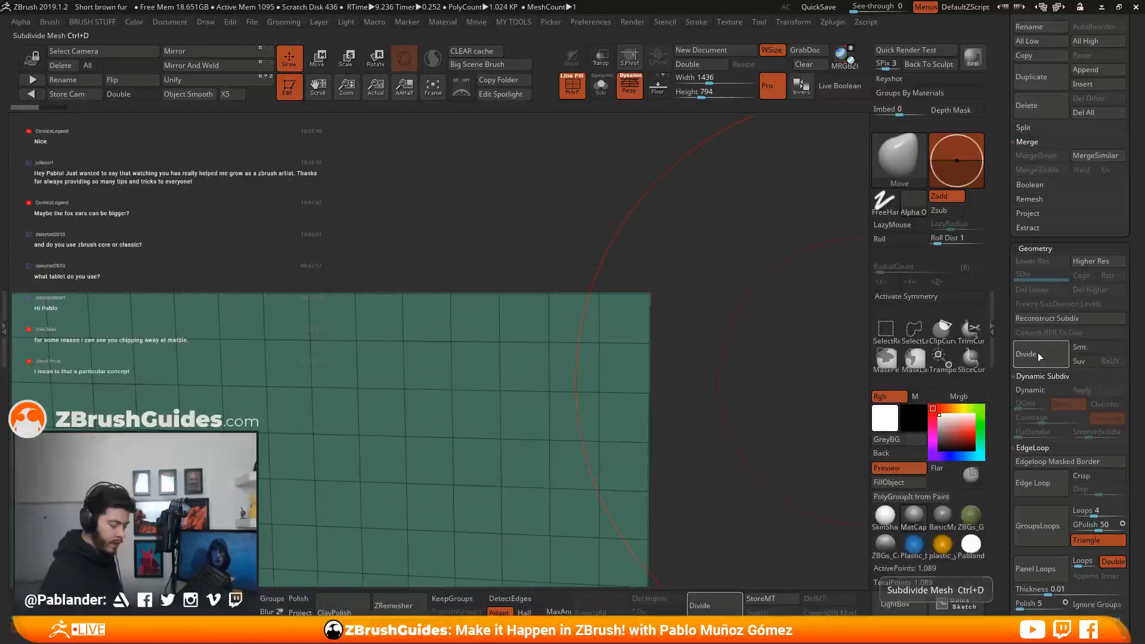
{"action": "left_click_drag", "start_coordinate": [825, 555], "coordinate": [690, 334], "text": "alt"}
{"action": "left_click_drag", "start_coordinate": [685, 455], "coordinate": [676, 323], "text": "alt"}
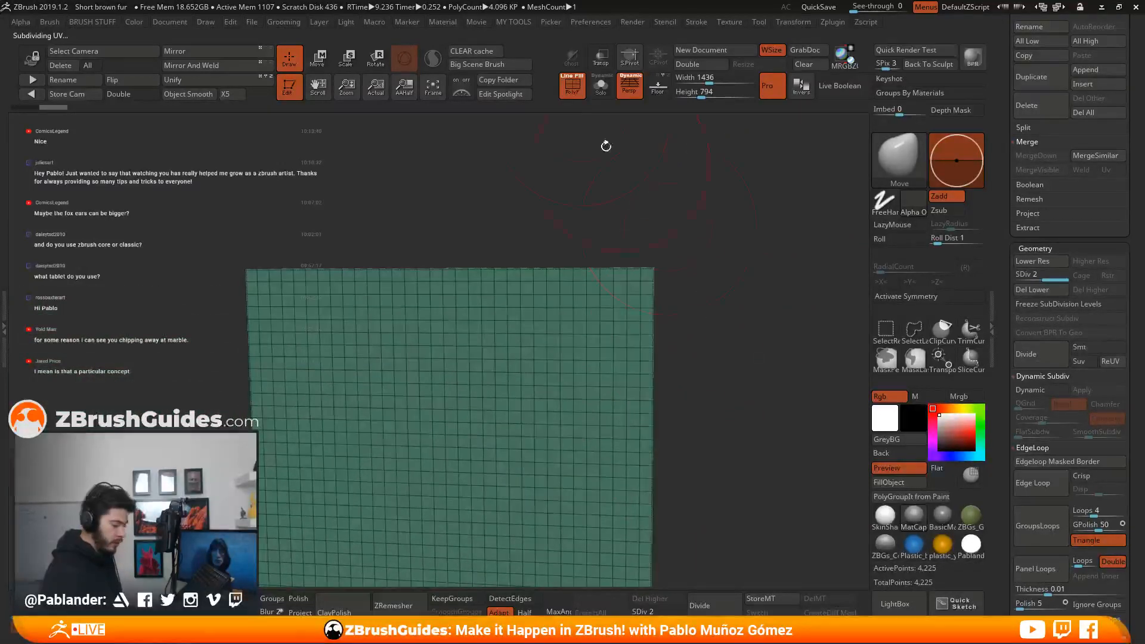
{"action": "right_click_drag", "start_coordinate": [614, 360], "coordinate": [657, 289], "text": "alt"}
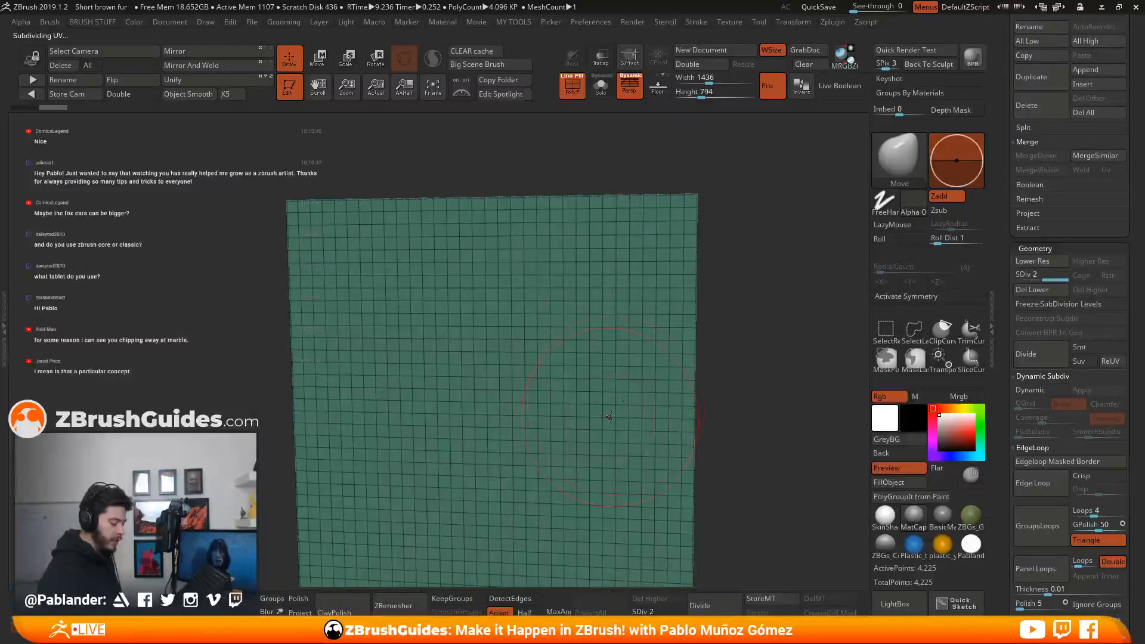
{"action": "left_click", "coordinate": [571, 90]}
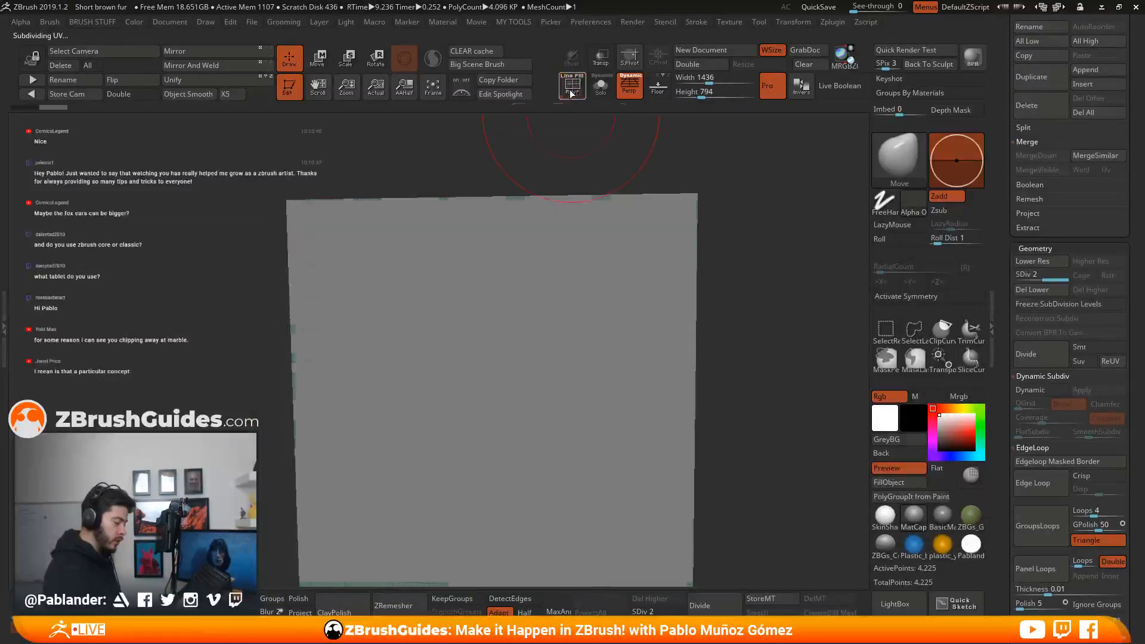
{"action": "left_click", "coordinate": [571, 89]}
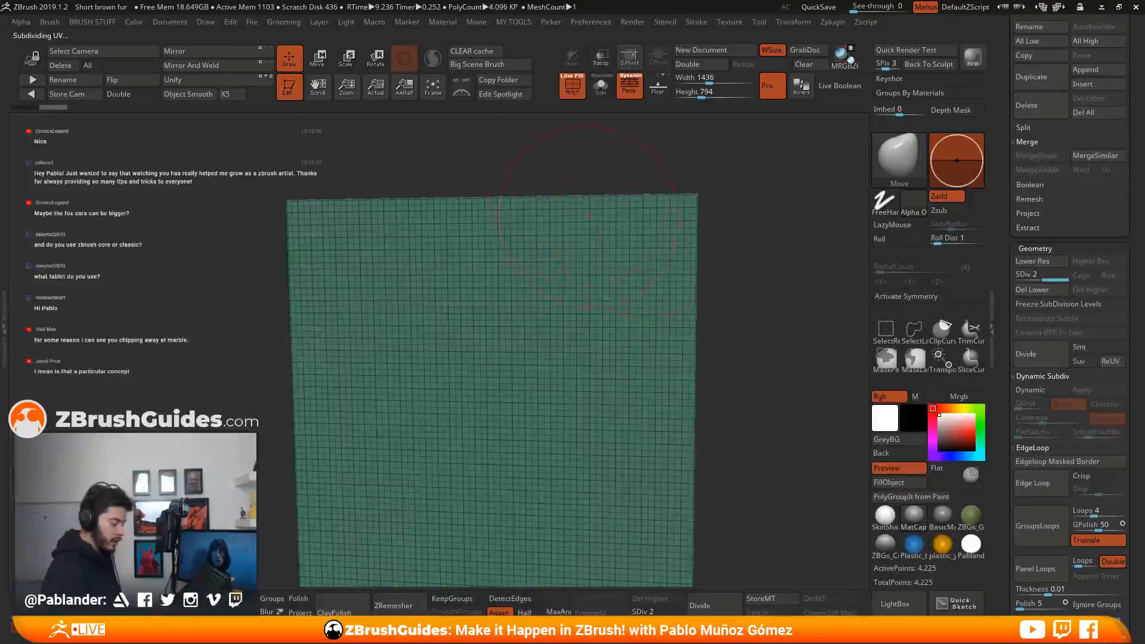
Divide the plane further to subdivision level 4 and hide the polygon wireframe.
{"action": "left_click", "coordinate": [1045, 354]}
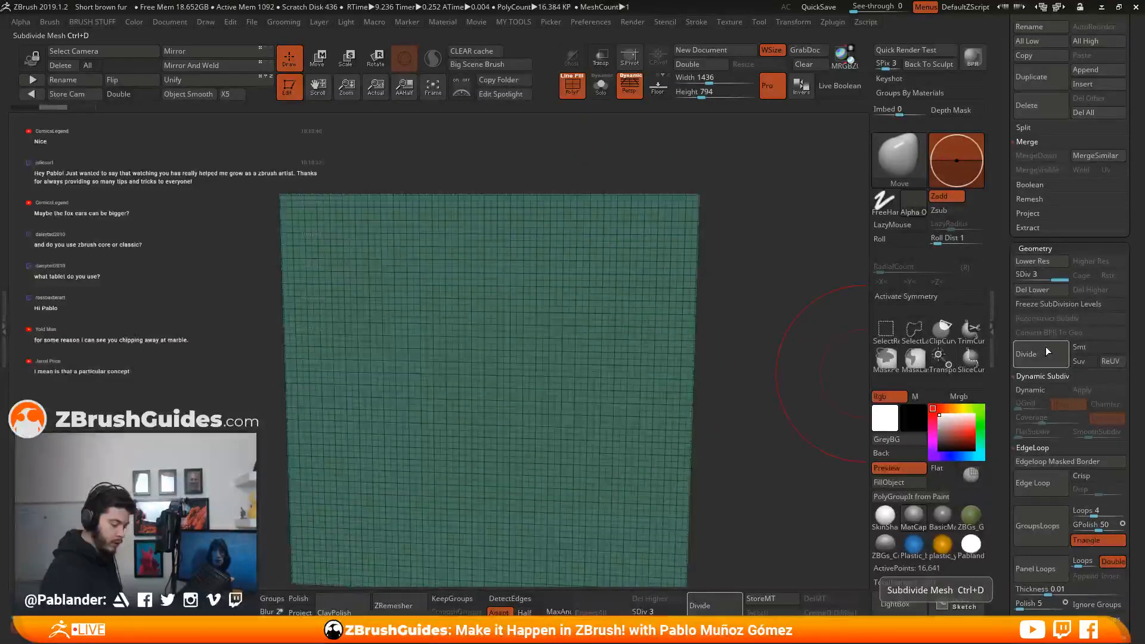
{"action": "left_click", "coordinate": [572, 86]}
{"action": "left_click", "coordinate": [572, 85]}
{"action": "left_click", "coordinate": [572, 85]}
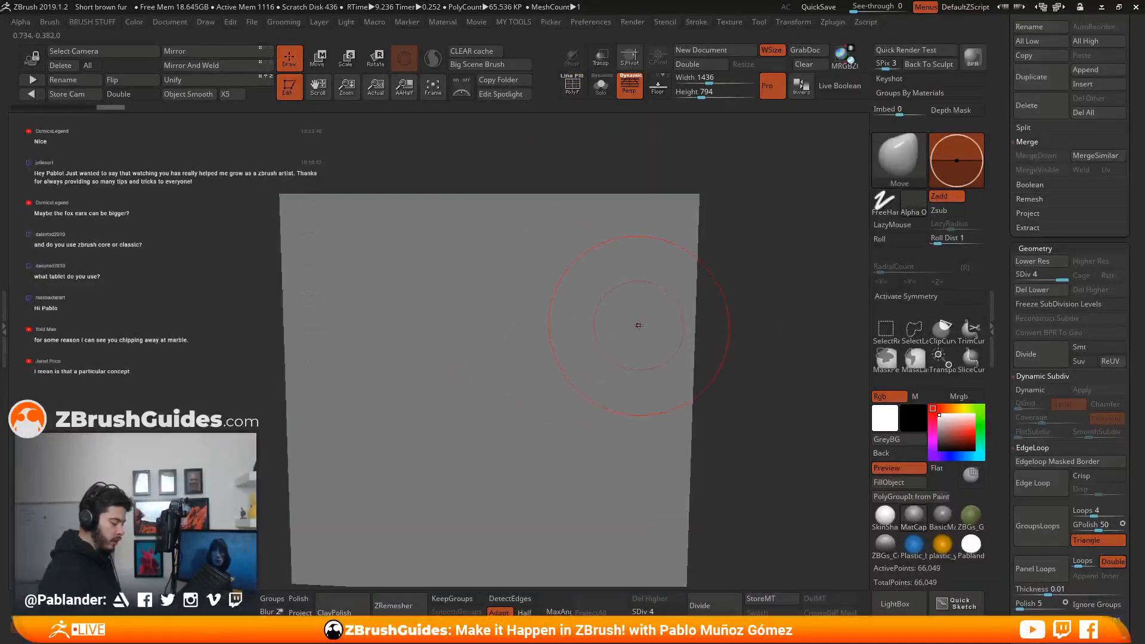
Try several curved DamStandard strokes across the plane and undo them all.
{"action": "left_click", "coordinate": [882, 152]}
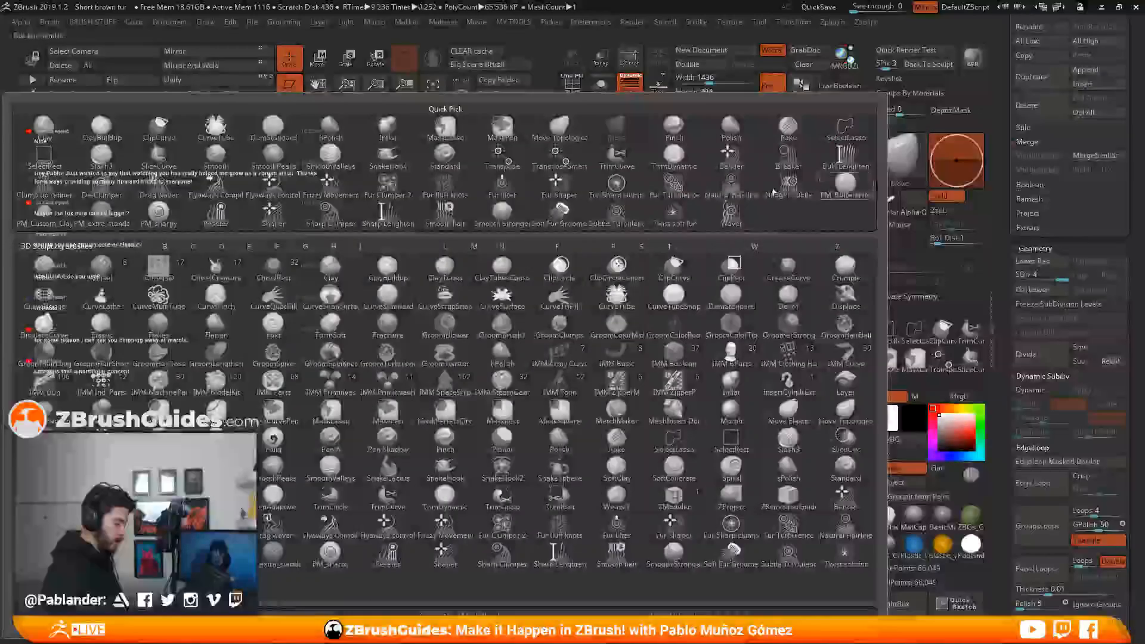
{"action": "left_click", "coordinate": [272, 127]}
{"action": "left_click_drag", "start_coordinate": [587, 265], "coordinate": [456, 358]}
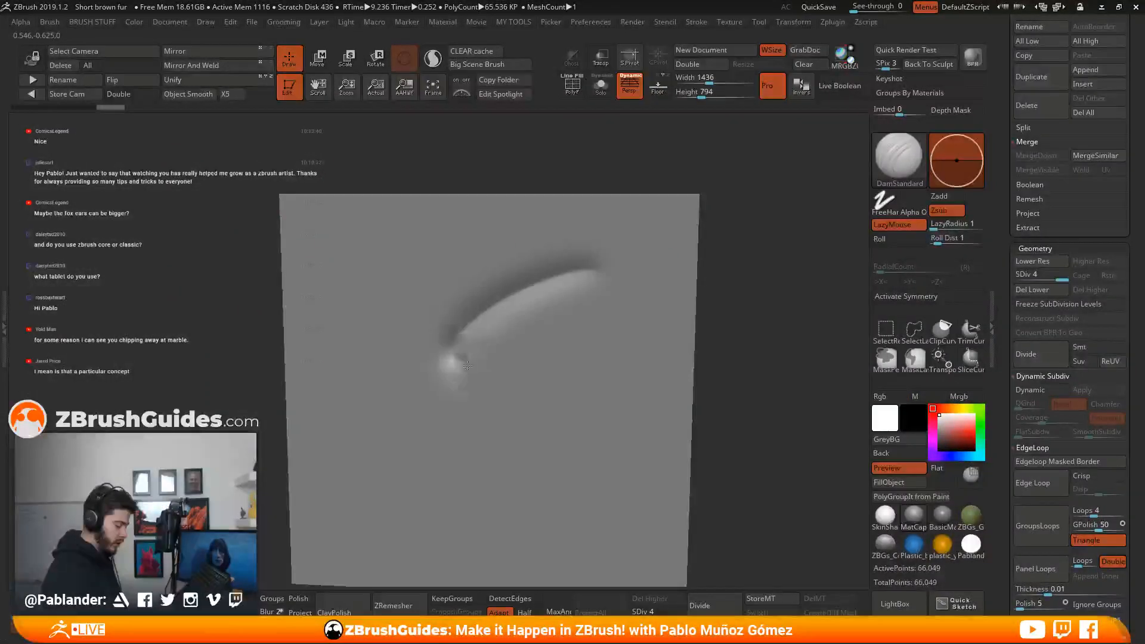
{"action": "left_click_drag", "start_coordinate": [563, 367], "coordinate": [419, 425]}
{"action": "left_click_drag", "start_coordinate": [453, 287], "coordinate": [537, 418]}
{"action": "left_click_drag", "start_coordinate": [710, 370], "coordinate": [715, 322]}
{"action": "key", "text": "ctrl+z"}
{"action": "key", "text": "ctrl+z"}
{"action": "key", "text": "ctrl+z"}
{"action": "mouse_move", "coordinate": [545, 262]}
{"action": "left_mouse_down"}
{"action": "mouse_move", "coordinate": [411, 337]}
{"action": "mouse_move", "coordinate": [483, 432]}
{"action": "mouse_move", "coordinate": [507, 334]}
{"action": "mouse_move", "coordinate": [537, 439]}
{"action": "left_mouse_up"}
{"action": "key", "text": "ctrl+z"}
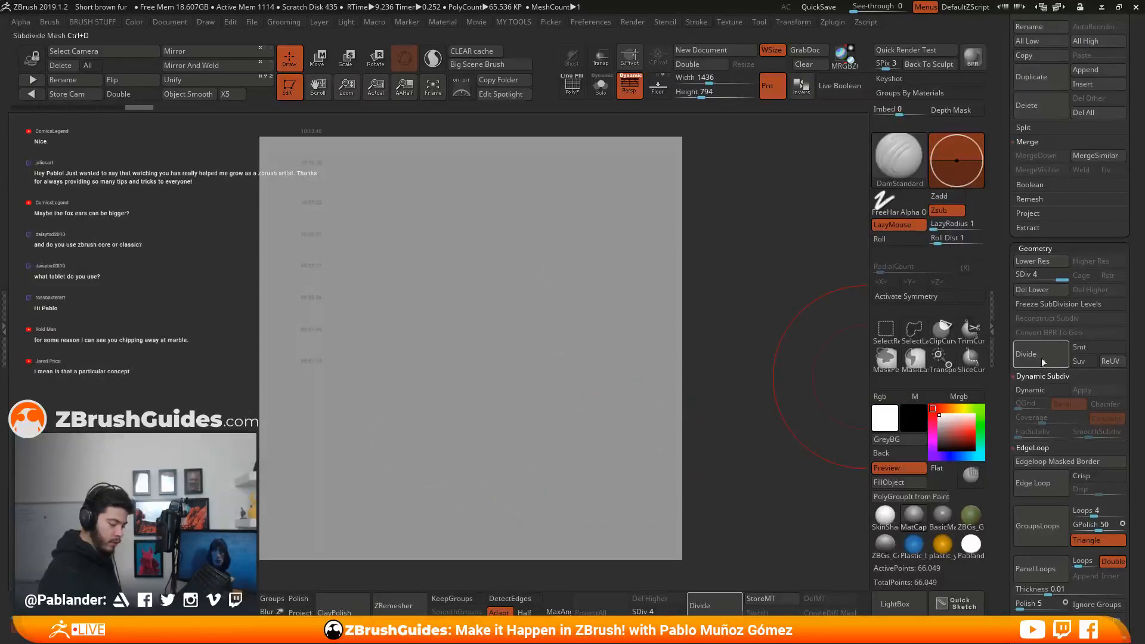
Divide the plane to subdivision level 5, test curved DamStandard strokes on it and undo them.
{"action": "left_click", "coordinate": [1041, 354]}
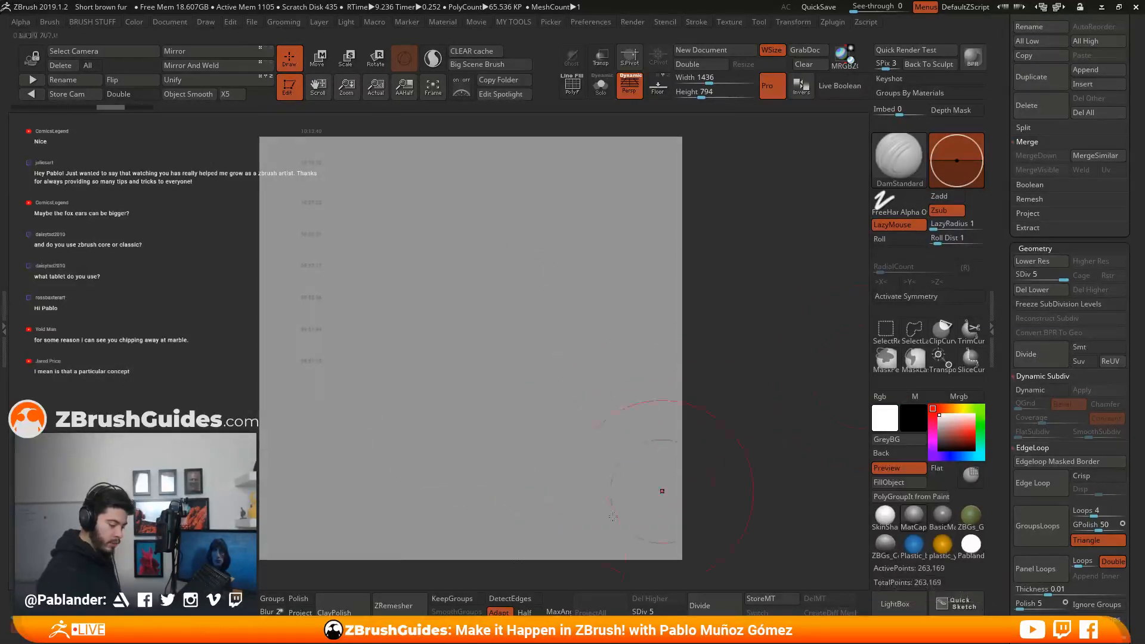
{"action": "mouse_move", "coordinate": [506, 207]}
{"action": "left_mouse_down"}
{"action": "mouse_move", "coordinate": [383, 268]}
{"action": "mouse_move", "coordinate": [551, 424]}
{"action": "left_mouse_up"}
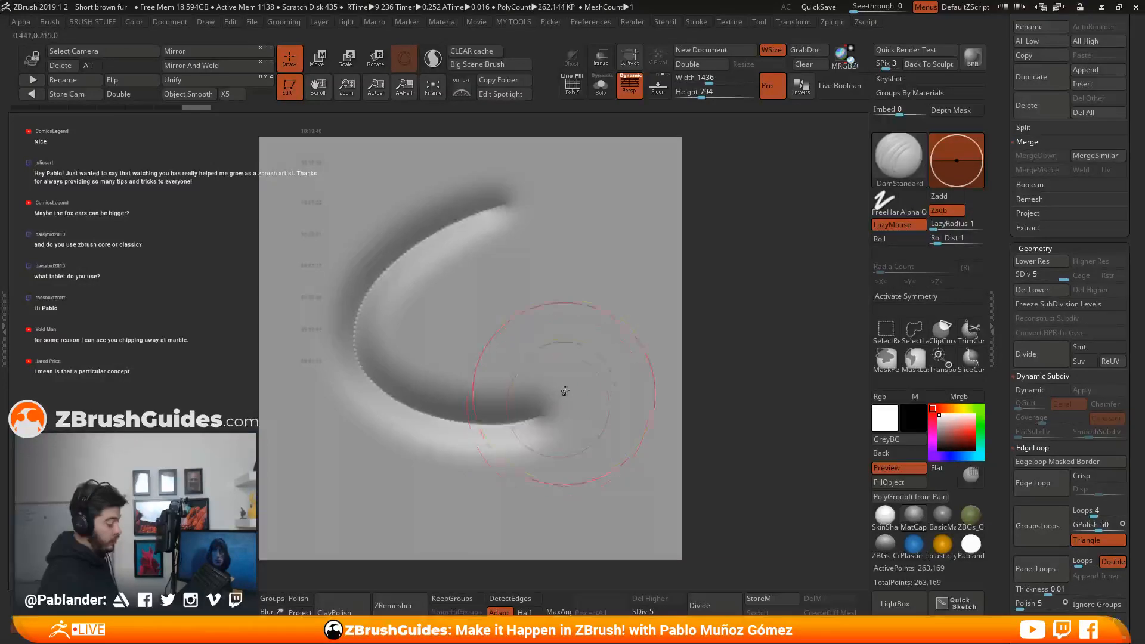
{"action": "key", "text": "ctrl+z"}
{"action": "mouse_move", "coordinate": [534, 223]}
{"action": "left_mouse_down"}
{"action": "mouse_move", "coordinate": [405, 262]}
{"action": "mouse_move", "coordinate": [525, 334]}
{"action": "mouse_move", "coordinate": [487, 346]}
{"action": "mouse_move", "coordinate": [462, 302]}
{"action": "mouse_move", "coordinate": [486, 419]}
{"action": "left_mouse_up"}
{"action": "key", "text": "ctrl+z"}
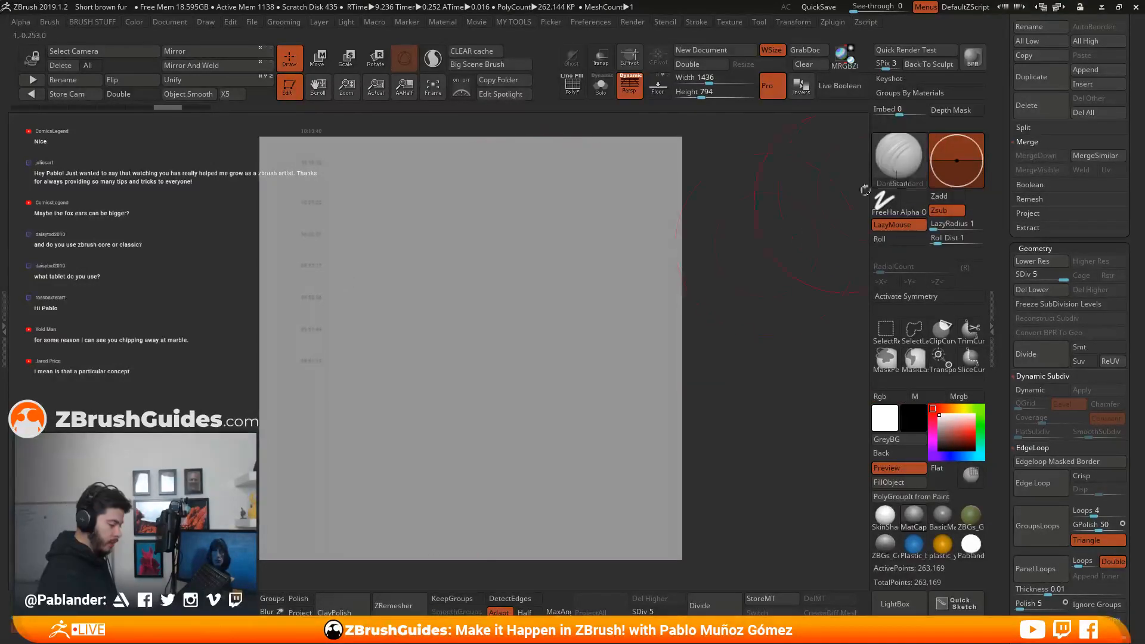
Try overlapping ClayBuildup strokes on the centre of the plane and clear them.
{"action": "left_click", "coordinate": [897, 178]}
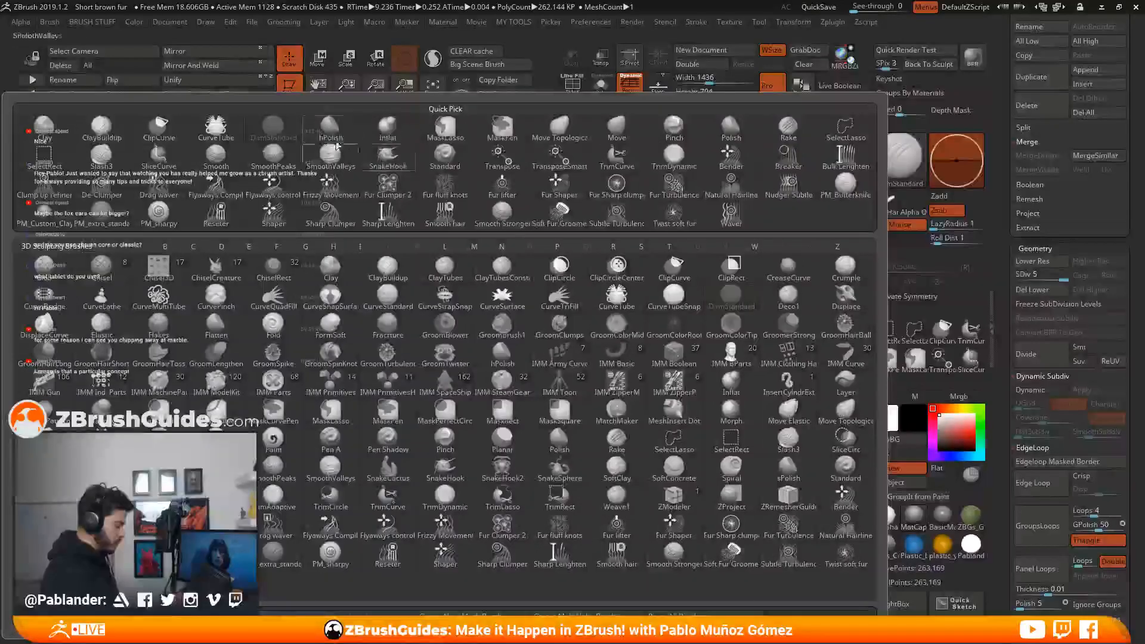
{"action": "left_click", "coordinate": [115, 144]}
{"action": "mouse_move", "coordinate": [441, 268]}
{"action": "left_mouse_down"}
{"action": "mouse_move", "coordinate": [507, 310]}
{"action": "mouse_move", "coordinate": [417, 417]}
{"action": "mouse_move", "coordinate": [493, 413]}
{"action": "left_mouse_up"}
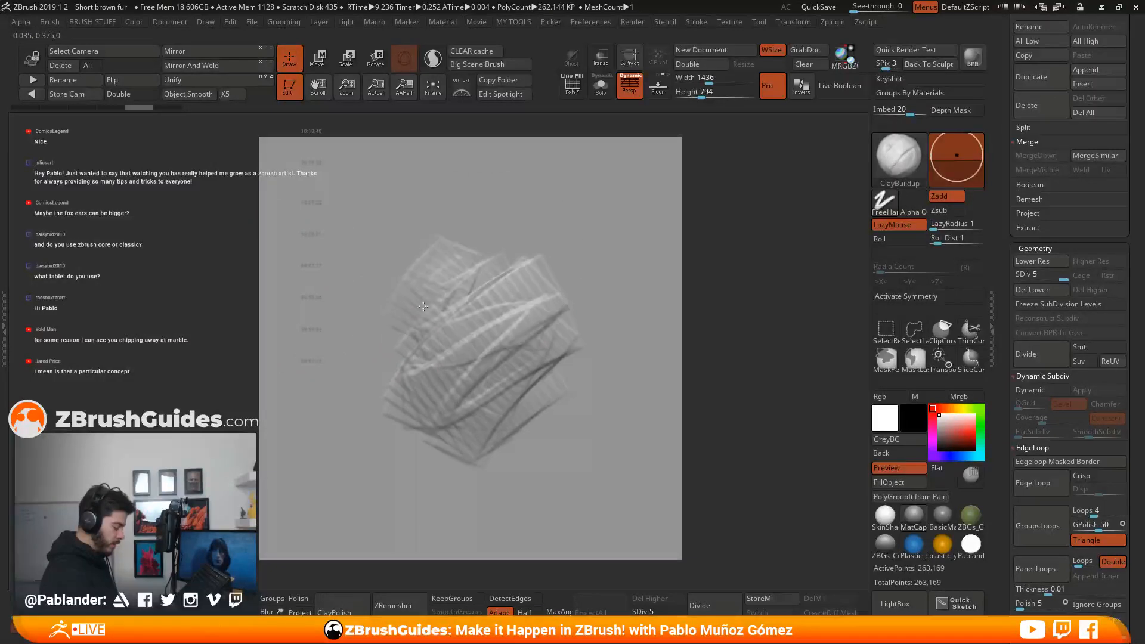
{"action": "key", "text": "ctrl+n"}
{"action": "mouse_move", "coordinate": [725, 369]}
{"action": "left_mouse_down"}
{"action": "mouse_move", "coordinate": [710, 395]}
{"action": "mouse_move", "coordinate": [720, 377]}
{"action": "left_mouse_up"}
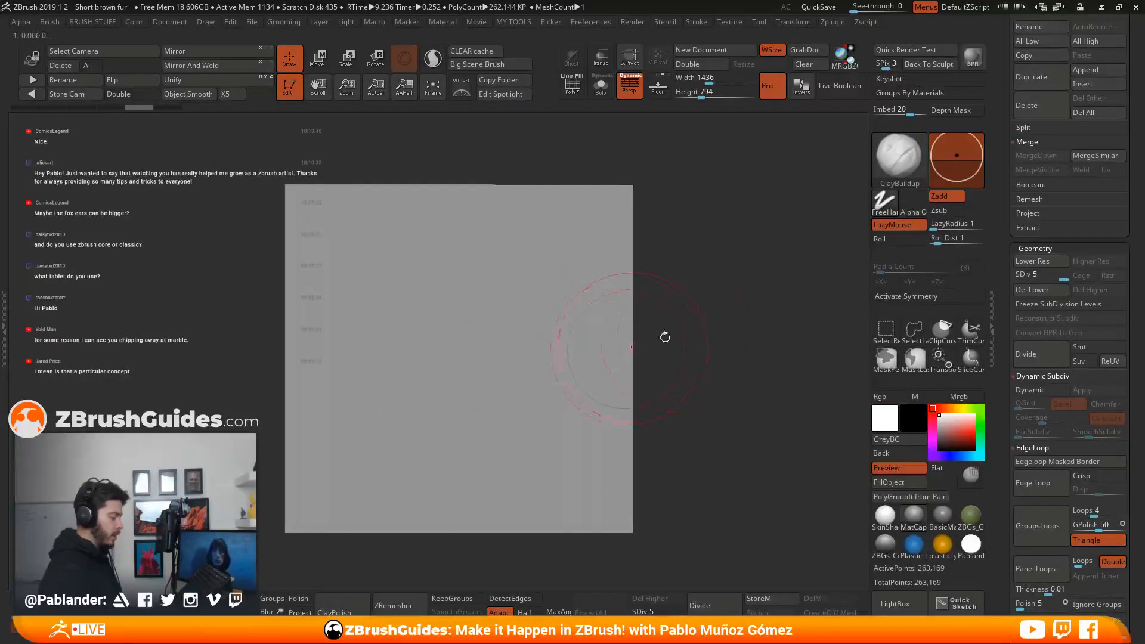
Lasso a curved teardrop shape on the plane with MaskLasso, mask everything around it and straighten one side of its outline.
{"action": "left_click_drag", "start_coordinate": [648, 361], "coordinate": [664, 355], "text": "alt"}
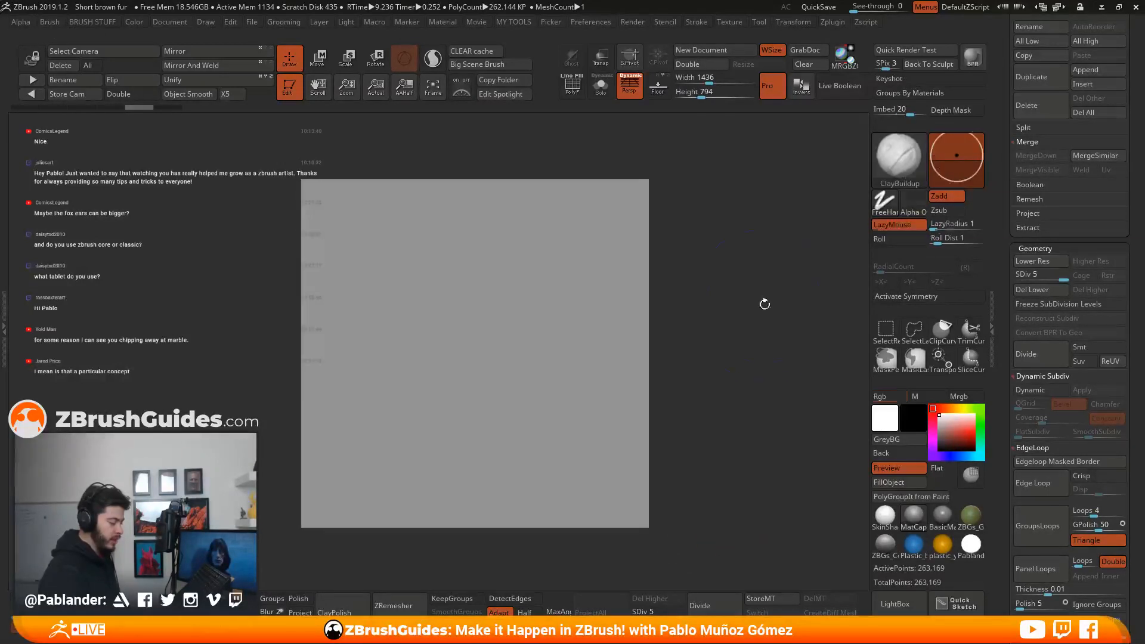
{"action": "key", "text": "shift+f"}
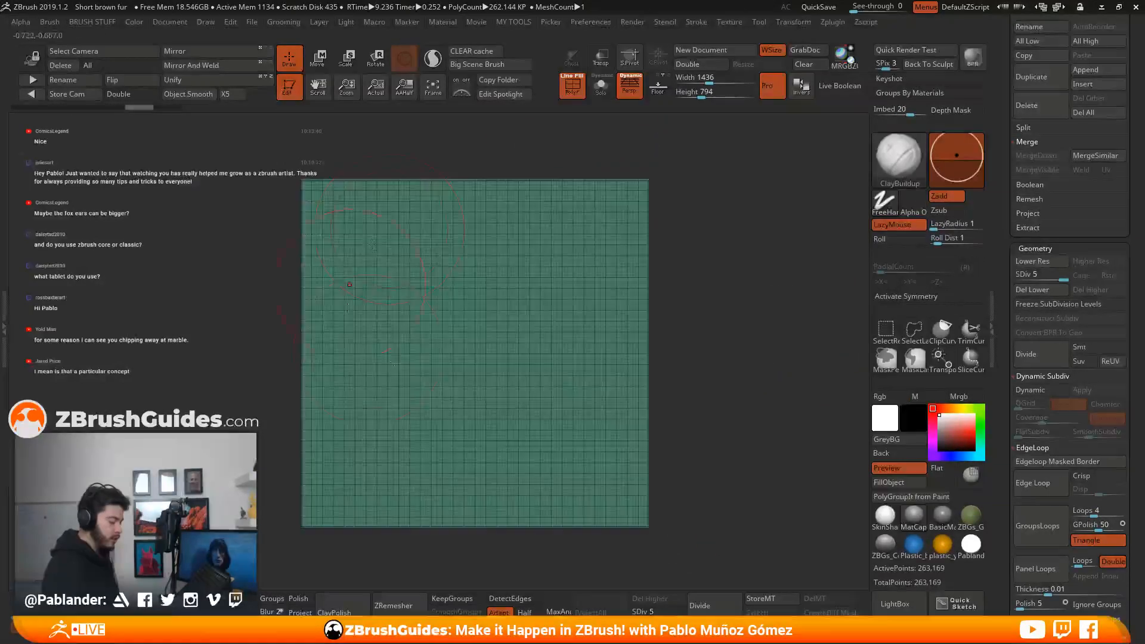
{"action": "left_click", "coordinate": [576, 93]}
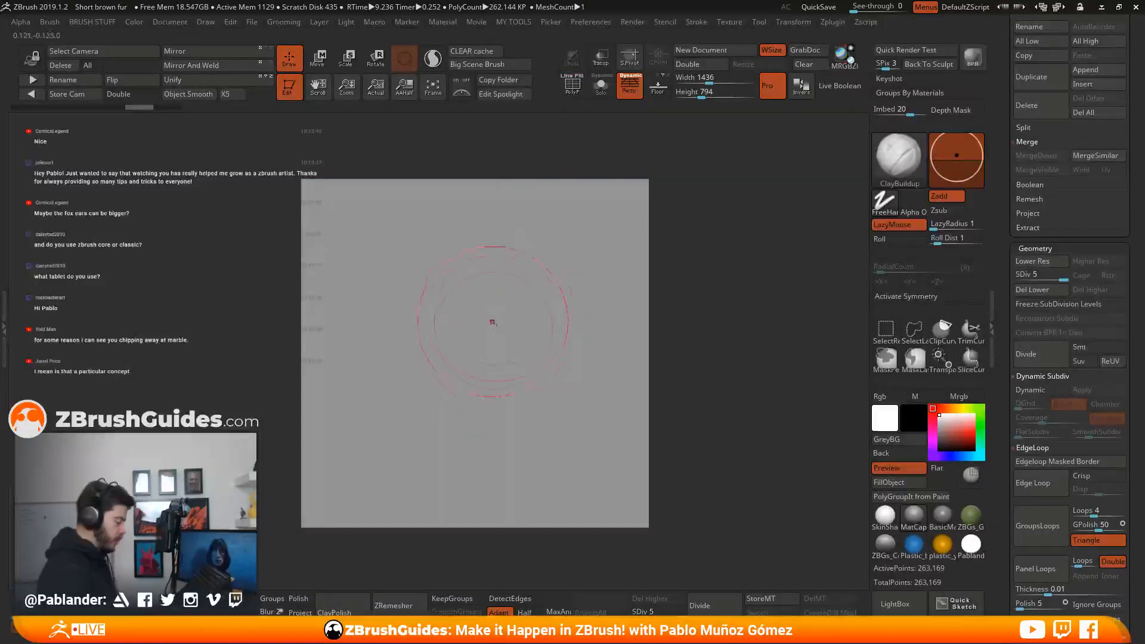
{"action": "mouse_move", "coordinate": [511, 355]}
{"action": "right_mouse_down", "text": "ctrl"}
{"action": "mouse_move", "coordinate": [513, 373]}
{"action": "mouse_move", "coordinate": [561, 337]}
{"action": "right_mouse_up", "text": "ctrl"}
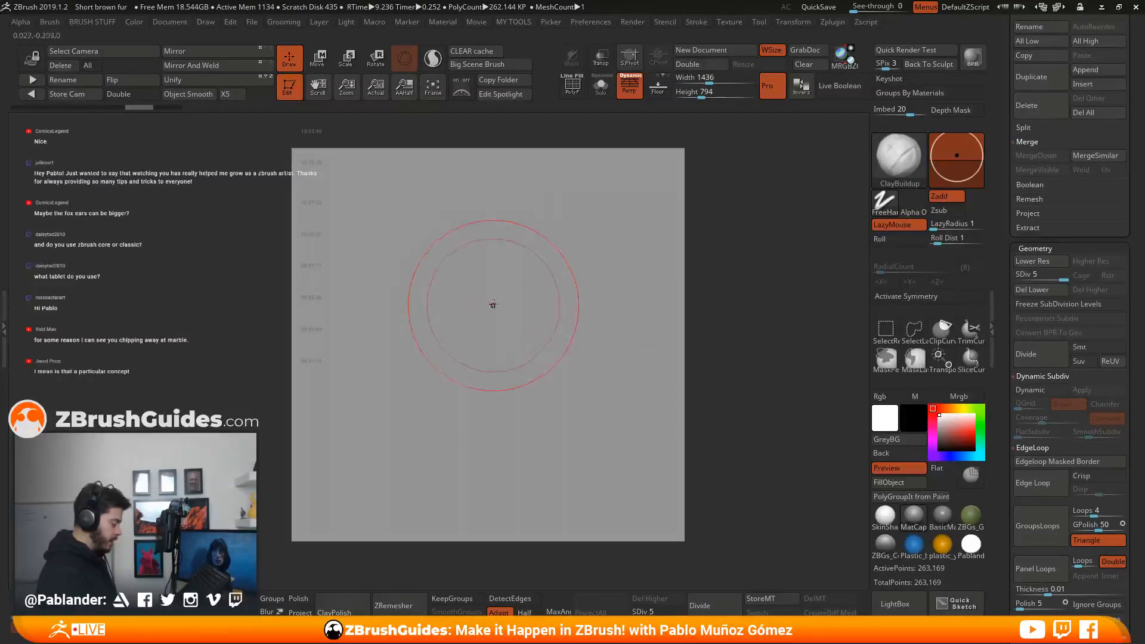
{"action": "left_click", "coordinate": [915, 358]}
{"action": "mouse_move", "coordinate": [434, 241]}
{"action": "left_mouse_down", "text": "ctrl"}
{"action": "mouse_move", "coordinate": [476, 360]}
{"action": "mouse_move", "coordinate": [490, 480]}
{"action": "mouse_move", "coordinate": [558, 322]}
{"action": "mouse_move", "coordinate": [497, 193]}
{"action": "mouse_move", "coordinate": [434, 225]}
{"action": "left_mouse_up", "text": "ctrl"}
{"action": "left_click", "coordinate": [753, 325], "text": "ctrl"}
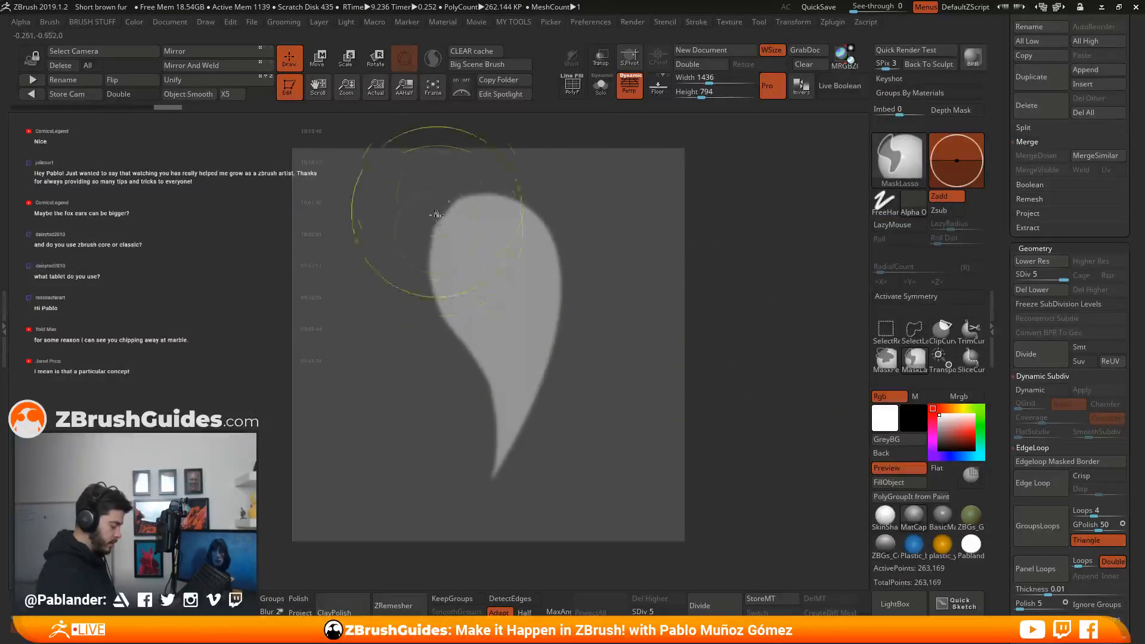
{"action": "left_click_drag", "start_coordinate": [446, 275], "coordinate": [480, 477], "text": "ctrl"}
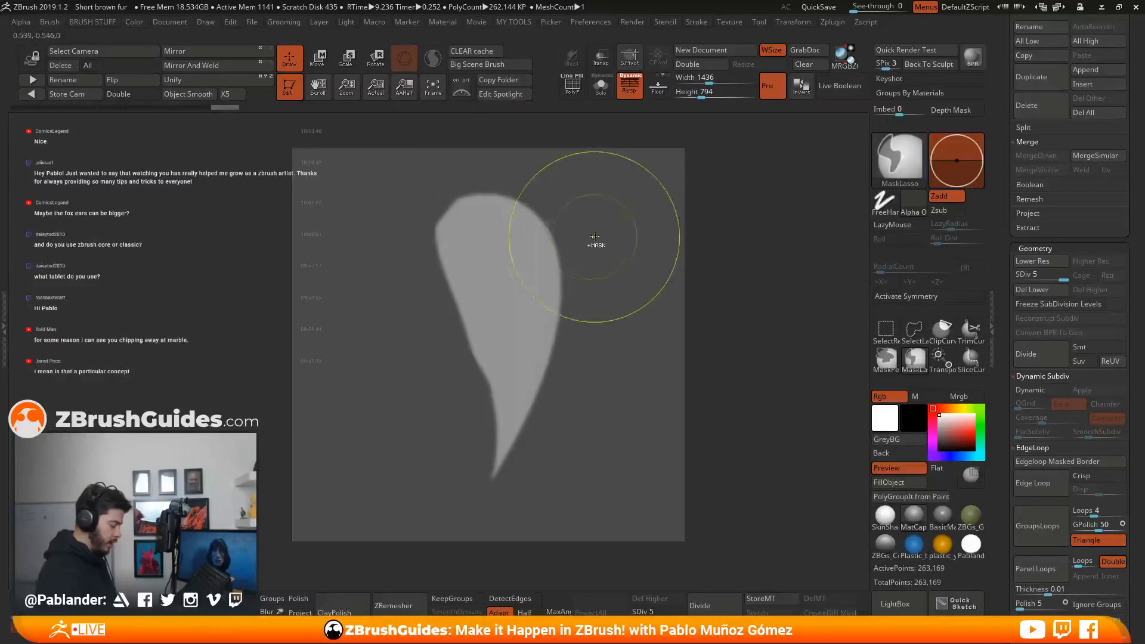
Refine the teardrop mask's outline with MaskLasso, straightening its concave side and masking over the pointed tip to leave a rounded lower end.
{"action": "mouse_move", "coordinate": [547, 203]}
{"action": "left_mouse_down", "text": "ctrl"}
{"action": "mouse_move", "coordinate": [550, 357]}
{"action": "mouse_move", "coordinate": [620, 250]}
{"action": "mouse_move", "coordinate": [551, 209]}
{"action": "left_mouse_up", "text": "ctrl"}
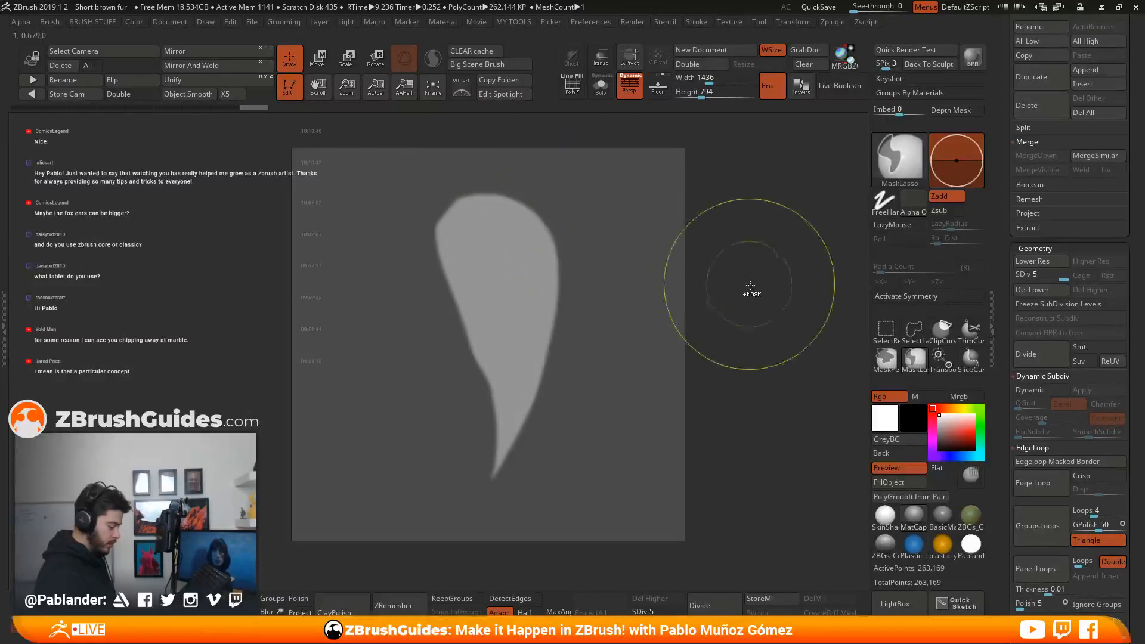
{"action": "left_click", "coordinate": [751, 260], "text": "ctrl"}
{"action": "mouse_move", "coordinate": [444, 218]}
{"action": "left_mouse_down", "text": "ctrl"}
{"action": "mouse_move", "coordinate": [469, 335]}
{"action": "mouse_move", "coordinate": [492, 373]}
{"action": "left_mouse_up", "text": "ctrl"}
{"action": "mouse_move", "coordinate": [441, 215]}
{"action": "left_mouse_down", "text": "ctrl"}
{"action": "mouse_move", "coordinate": [451, 304]}
{"action": "mouse_move", "coordinate": [488, 382]}
{"action": "left_mouse_up", "text": "ctrl"}
{"action": "left_click_drag", "start_coordinate": [459, 310], "coordinate": [470, 349], "text": "ctrl"}
{"action": "left_click_drag", "start_coordinate": [497, 422], "coordinate": [502, 421], "text": "ctrl"}
{"action": "left_click_drag", "start_coordinate": [484, 195], "coordinate": [442, 254], "text": "ctrl"}
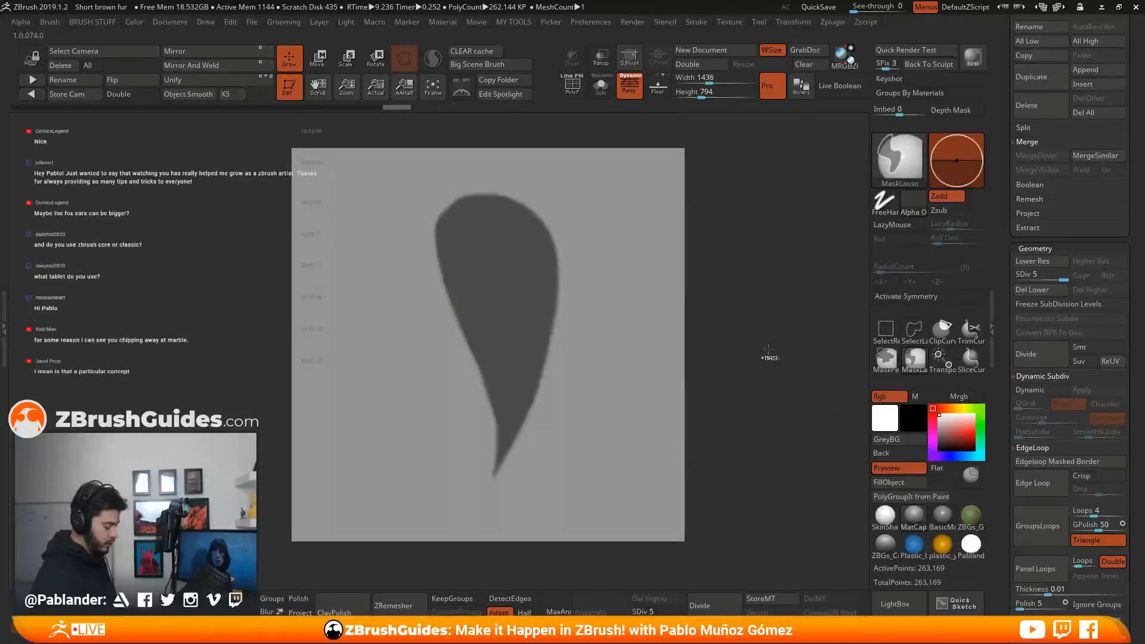
{"action": "left_click", "coordinate": [764, 344], "text": "ctrl"}
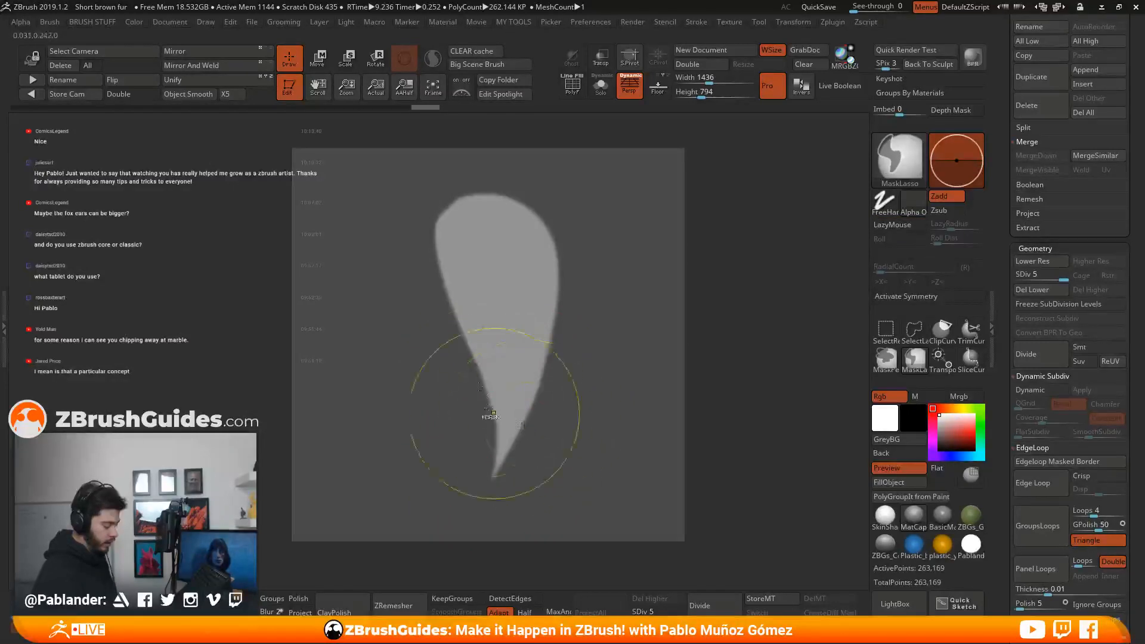
{"action": "mouse_move", "coordinate": [489, 392]}
{"action": "left_mouse_down", "text": "ctrl"}
{"action": "mouse_move", "coordinate": [552, 373]}
{"action": "mouse_move", "coordinate": [546, 453]}
{"action": "mouse_move", "coordinate": [453, 501]}
{"action": "mouse_move", "coordinate": [417, 363]}
{"action": "left_mouse_up", "text": "ctrl"}
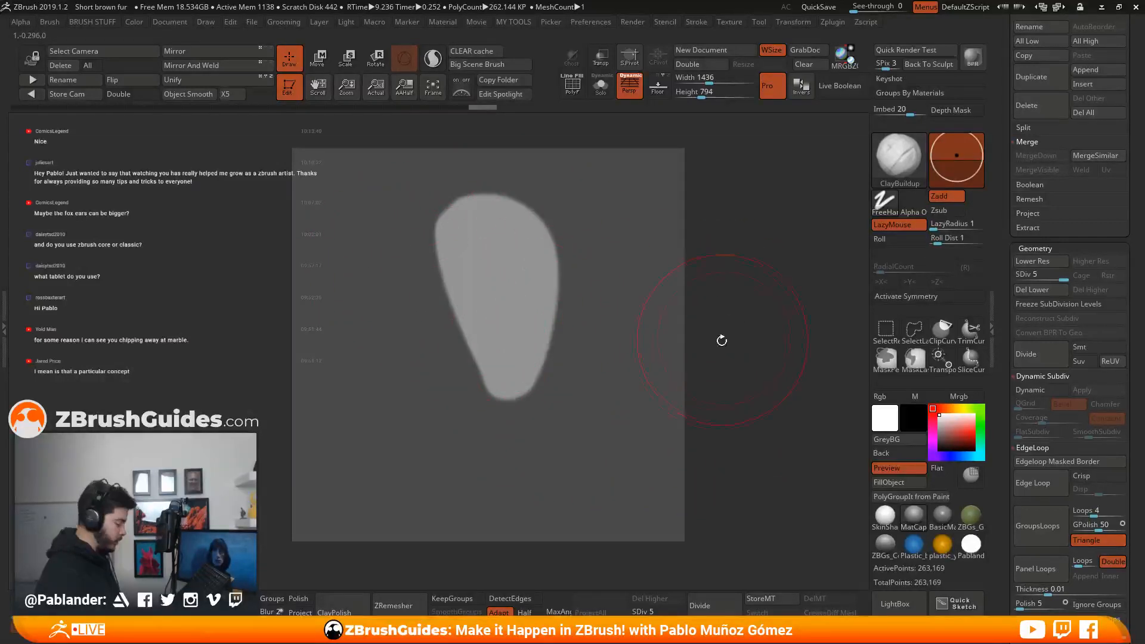
Place the transform gizmo at the upper end of the unmasked shape and rotate the shape about -6 degrees around X, lifting its lower end.
{"action": "left_click_drag", "start_coordinate": [725, 329], "coordinate": [539, 404]}
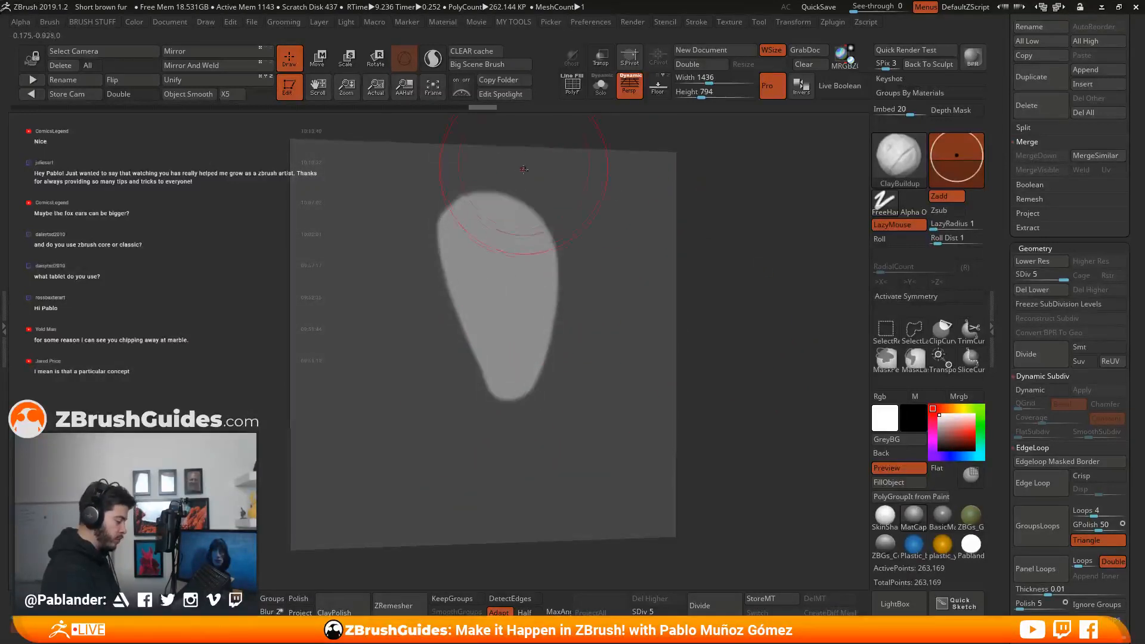
{"action": "left_click", "coordinate": [318, 65]}
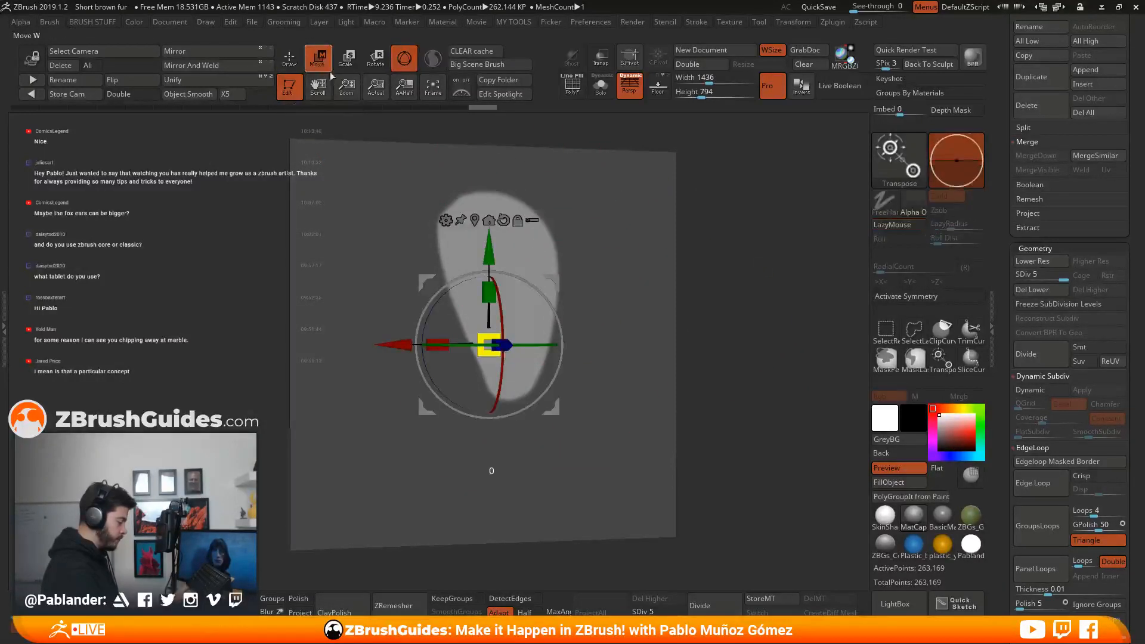
{"action": "left_click_drag", "start_coordinate": [731, 274], "coordinate": [784, 276]}
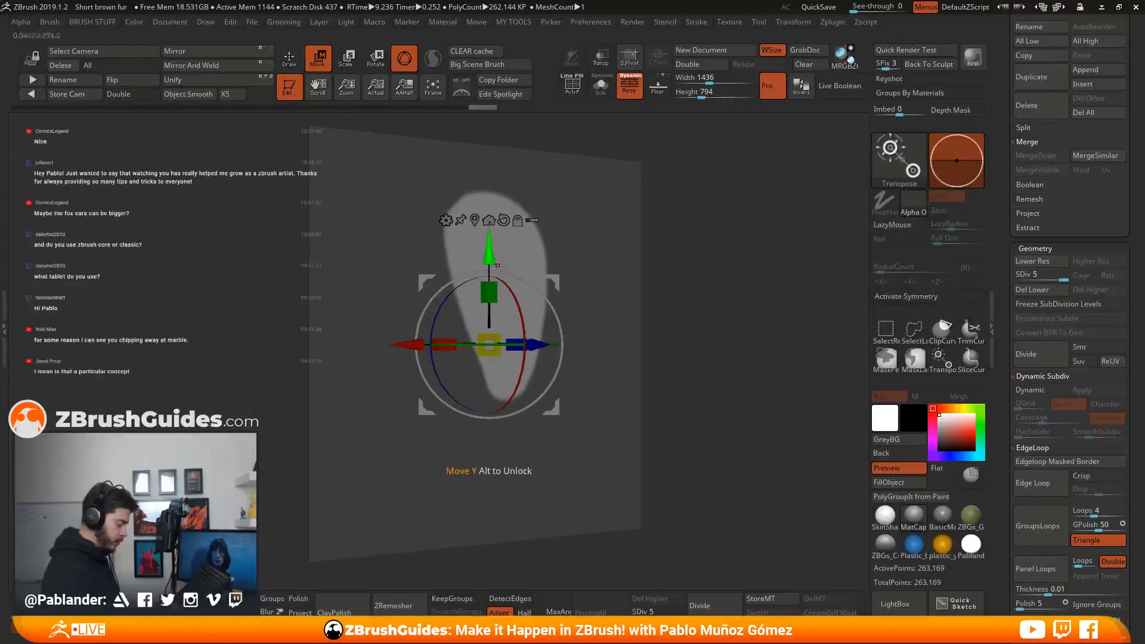
{"action": "left_click_drag", "start_coordinate": [698, 227], "coordinate": [711, 270], "text": "alt"}
{"action": "left_click_drag", "start_coordinate": [503, 285], "coordinate": [508, 151]}
{"action": "left_click_drag", "start_coordinate": [690, 237], "coordinate": [600, 303], "text": "shift"}
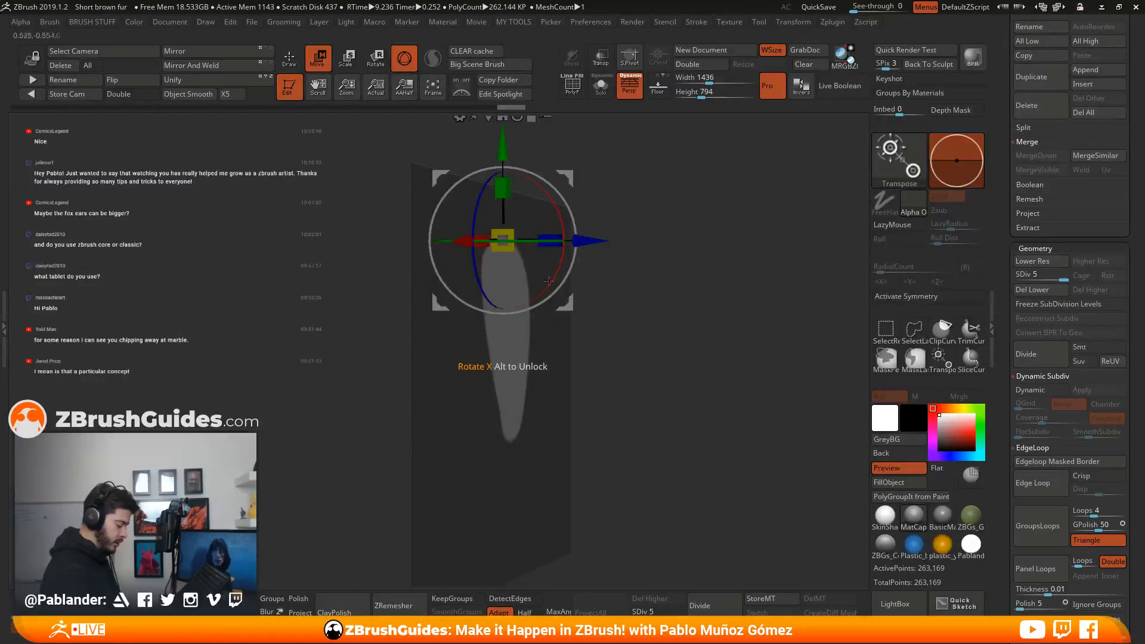
{"action": "left_click_drag", "start_coordinate": [554, 275], "coordinate": [557, 270]}
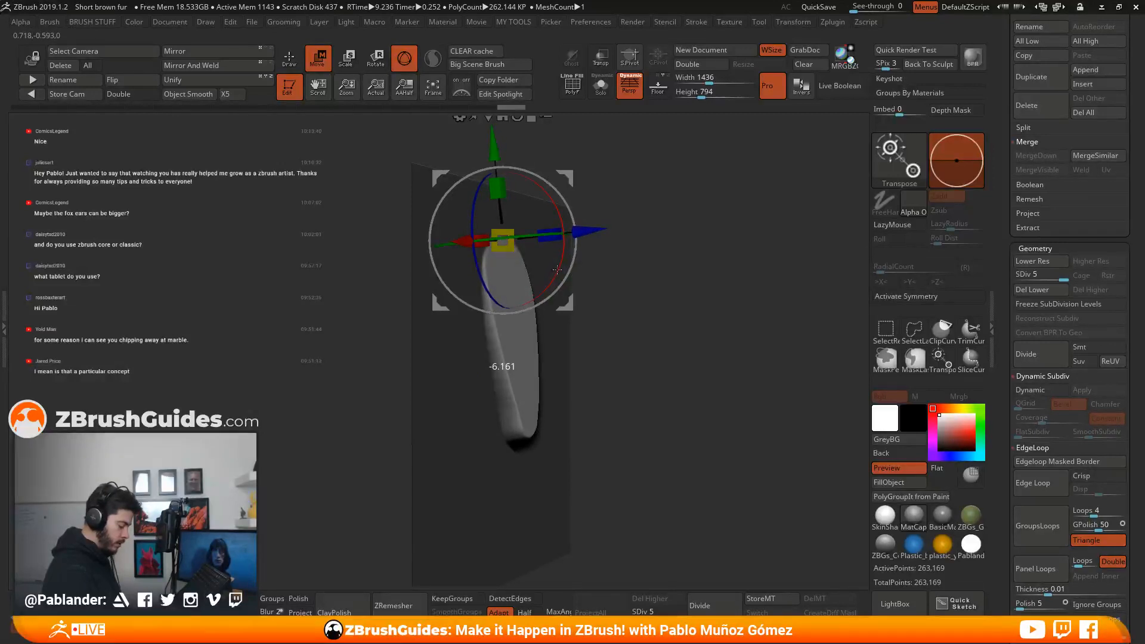
Undo the last transform, stretch the lifted shape along the gizmo's Y axis and return to Draw mode facing the plane.
{"action": "mouse_move", "coordinate": [712, 361]}
{"action": "left_mouse_down"}
{"action": "mouse_move", "coordinate": [692, 357]}
{"action": "mouse_move", "coordinate": [719, 349]}
{"action": "mouse_move", "coordinate": [673, 356]}
{"action": "mouse_move", "coordinate": [678, 346]}
{"action": "mouse_move", "coordinate": [699, 354]}
{"action": "left_mouse_up"}
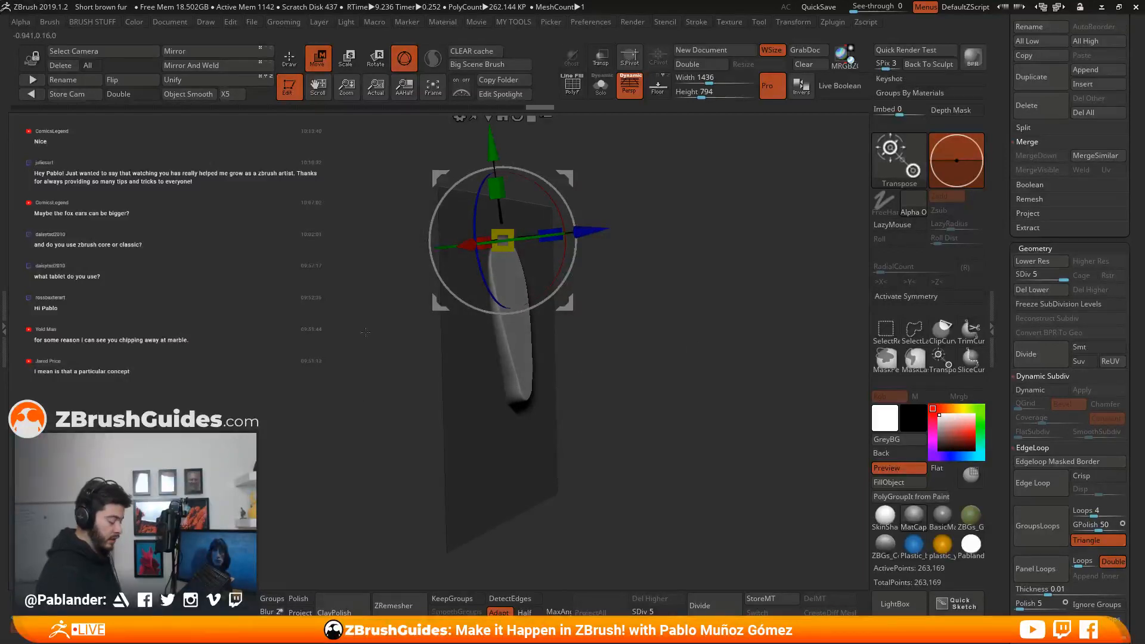
{"action": "left_click_drag", "start_coordinate": [659, 311], "coordinate": [681, 338]}
{"action": "mouse_move", "coordinate": [614, 416]}
{"action": "left_mouse_down"}
{"action": "mouse_move", "coordinate": [626, 413]}
{"action": "mouse_move", "coordinate": [615, 416]}
{"action": "left_mouse_up"}
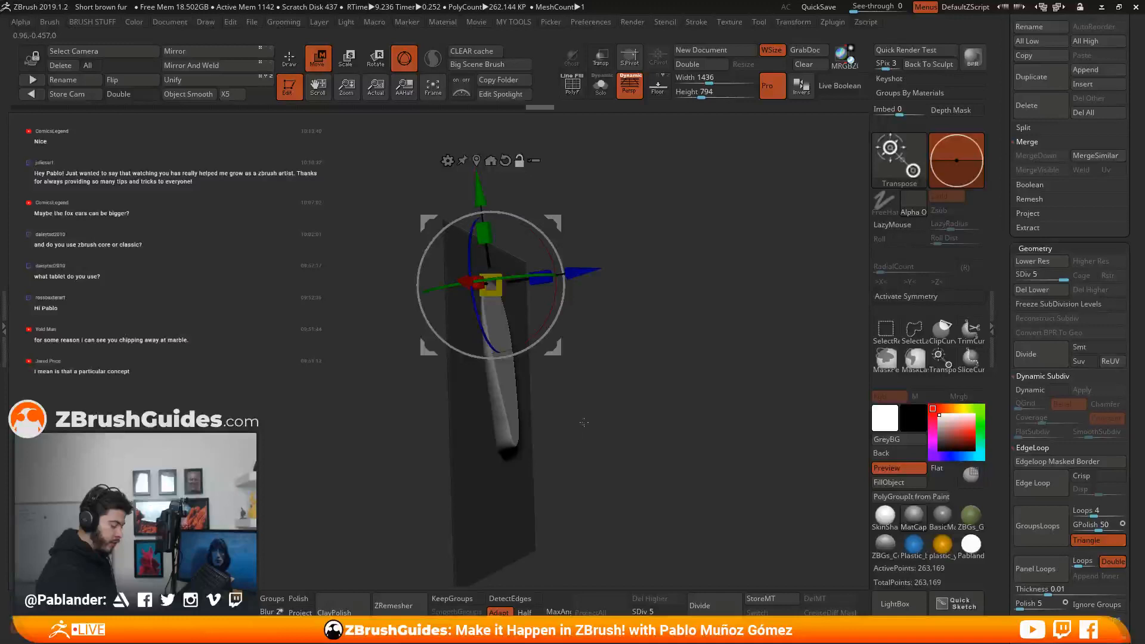
{"action": "key", "text": "ctrl+z"}
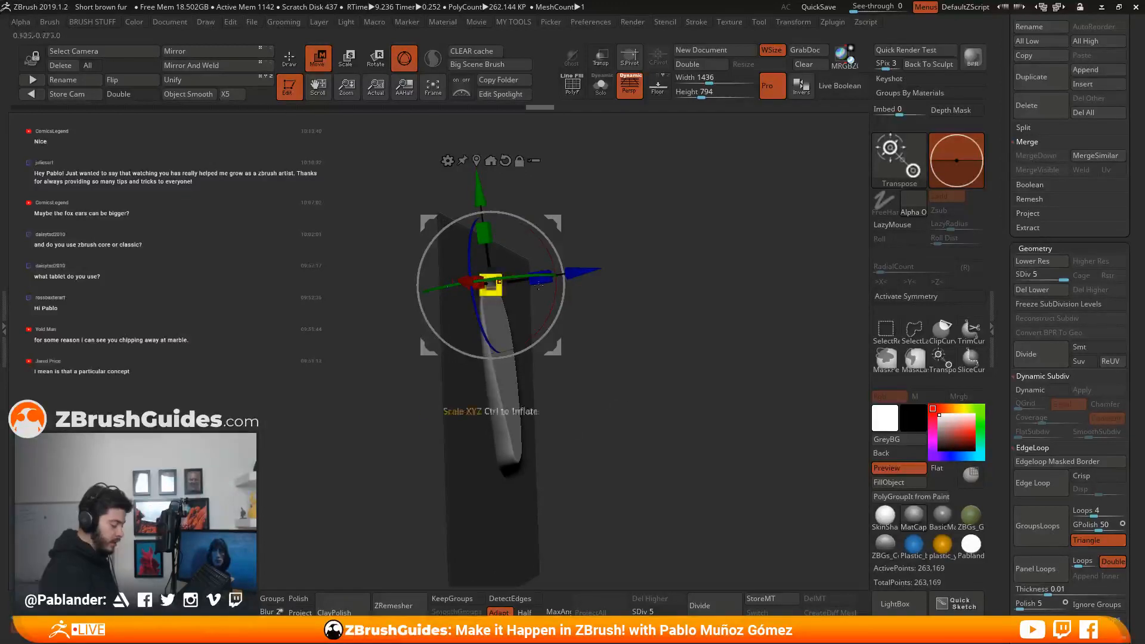
{"action": "left_click_drag", "start_coordinate": [653, 354], "coordinate": [652, 344], "text": "alt"}
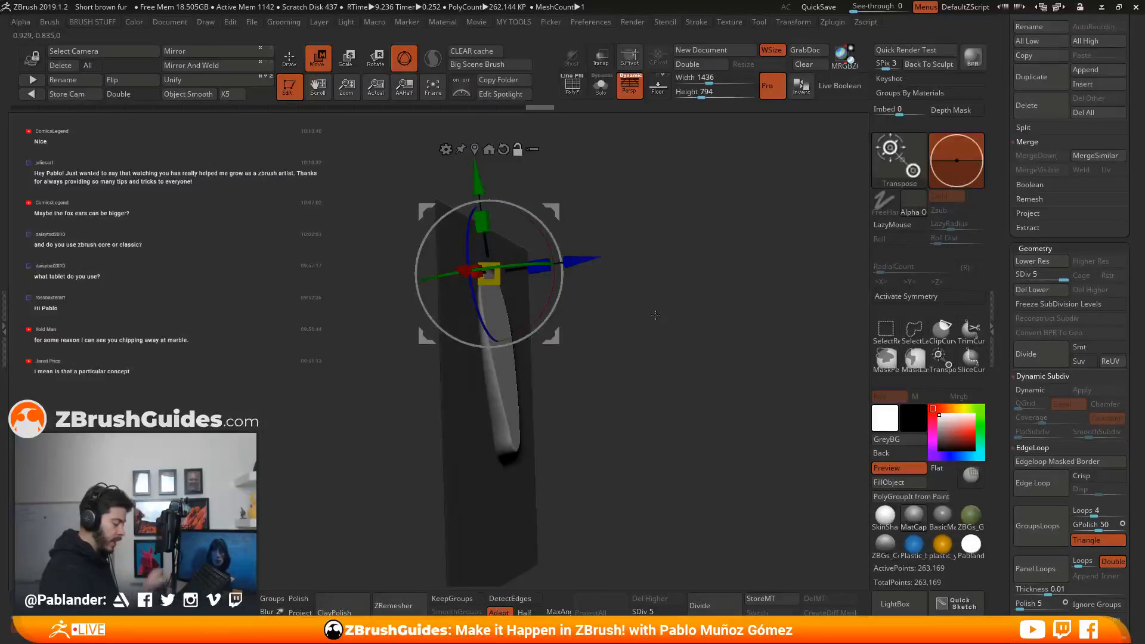
{"action": "left_click_drag", "start_coordinate": [641, 262], "coordinate": [628, 239], "text": "alt"}
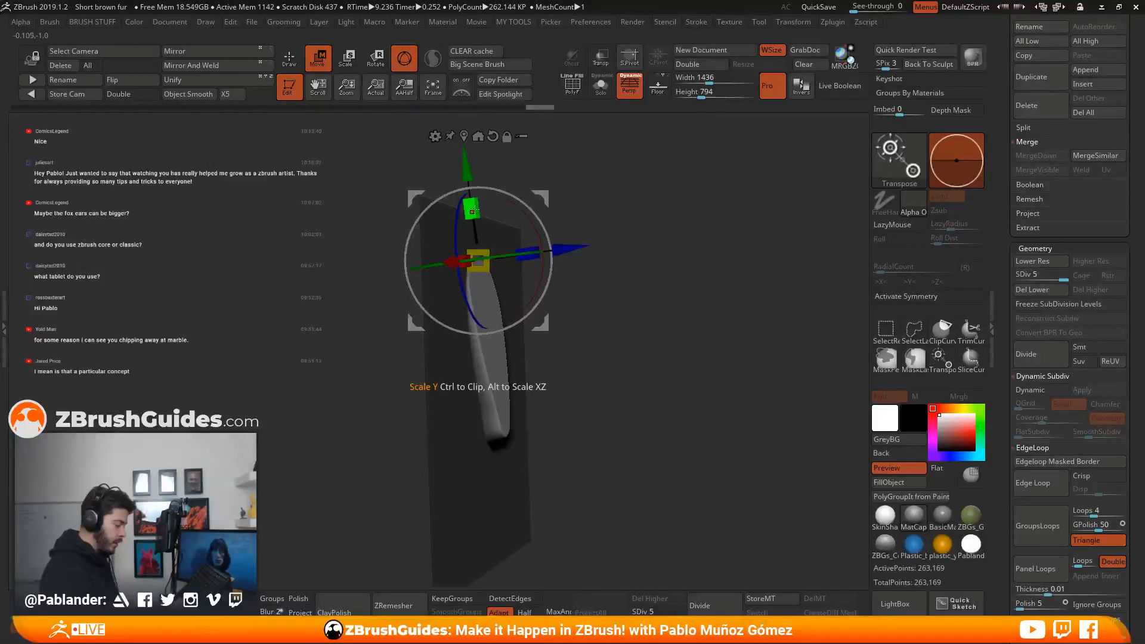
{"action": "left_click_drag", "start_coordinate": [471, 212], "coordinate": [468, 179]}
{"action": "mouse_move", "coordinate": [636, 350]}
{"action": "left_mouse_down"}
{"action": "mouse_move", "coordinate": [662, 378]}
{"action": "mouse_move", "coordinate": [596, 370]}
{"action": "left_mouse_up"}
{"action": "left_click", "coordinate": [289, 68]}
{"action": "mouse_move", "coordinate": [688, 304]}
{"action": "left_mouse_down", "text": "shift"}
{"action": "mouse_move", "coordinate": [669, 350]}
{"action": "mouse_move", "coordinate": [626, 308]}
{"action": "left_mouse_up", "text": "shift"}
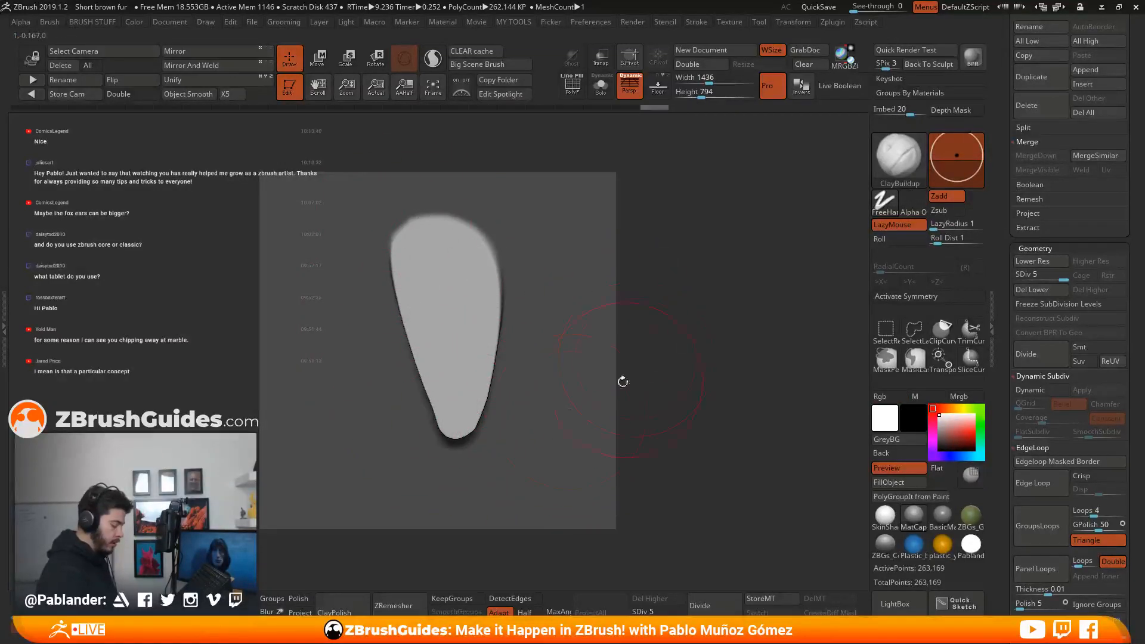
Lower the plane to subdivision level 3 and smooth the side edges and lower face of the raised shape.
{"action": "mouse_move", "coordinate": [493, 426]}
{"action": "left_mouse_down"}
{"action": "mouse_move", "coordinate": [690, 383]}
{"action": "mouse_move", "coordinate": [680, 430]}
{"action": "mouse_move", "coordinate": [624, 395]}
{"action": "mouse_move", "coordinate": [621, 343]}
{"action": "mouse_move", "coordinate": [589, 382]}
{"action": "left_mouse_up"}
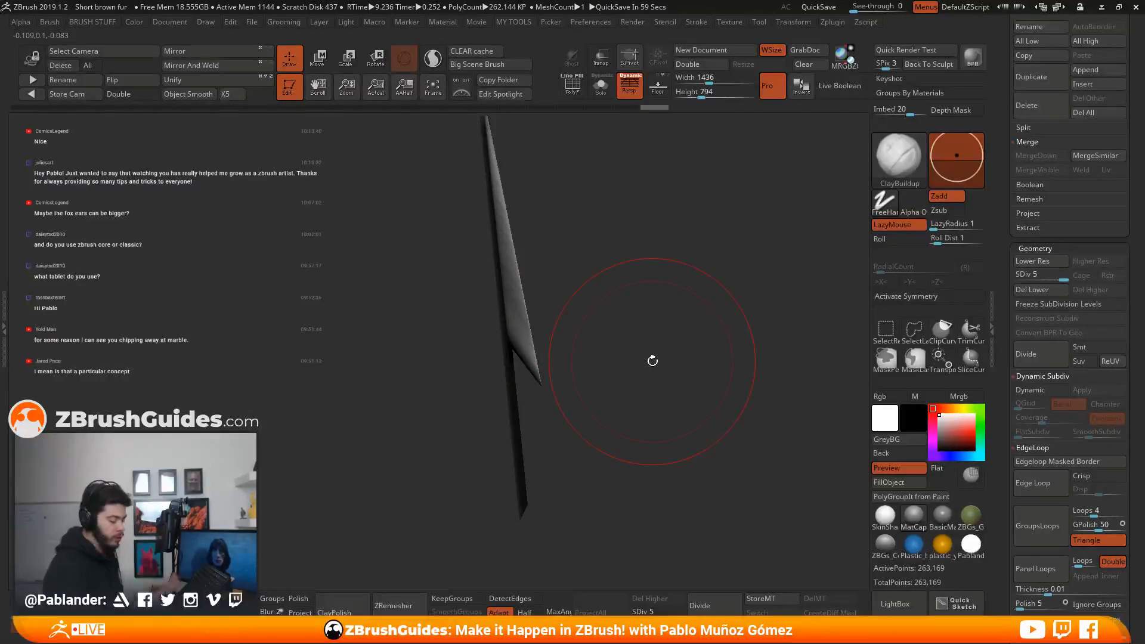
{"action": "mouse_move", "coordinate": [583, 386]}
{"action": "left_mouse_down"}
{"action": "mouse_move", "coordinate": [562, 391]}
{"action": "mouse_move", "coordinate": [555, 370]}
{"action": "left_mouse_up"}
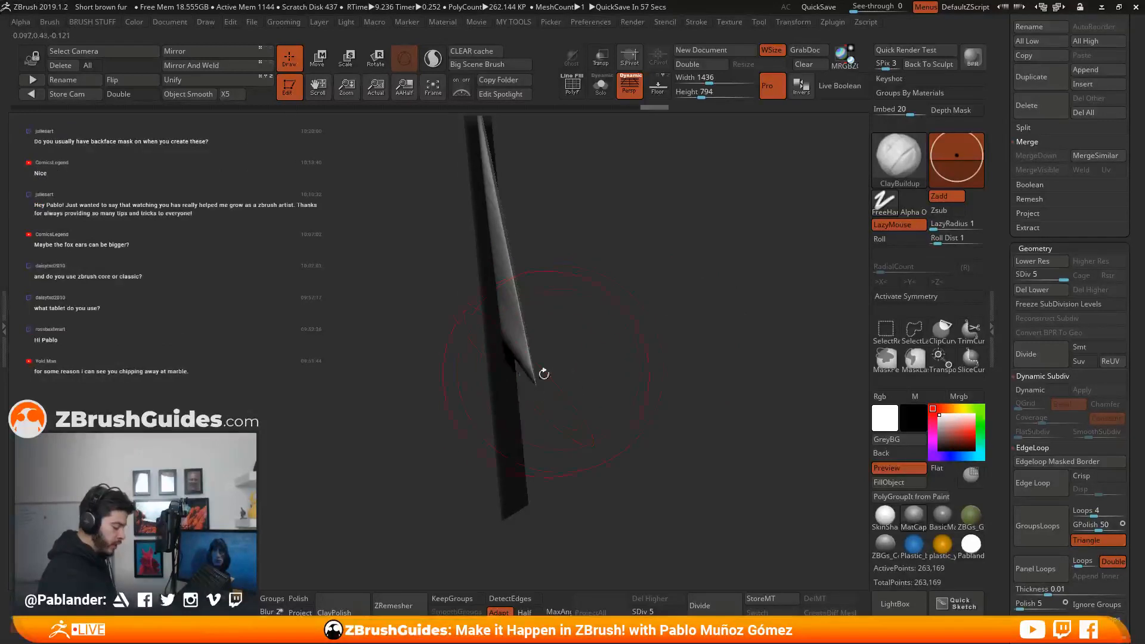
{"action": "left_click_drag", "start_coordinate": [658, 380], "coordinate": [650, 346]}
{"action": "left_click_drag", "start_coordinate": [611, 418], "coordinate": [642, 418], "text": "alt"}
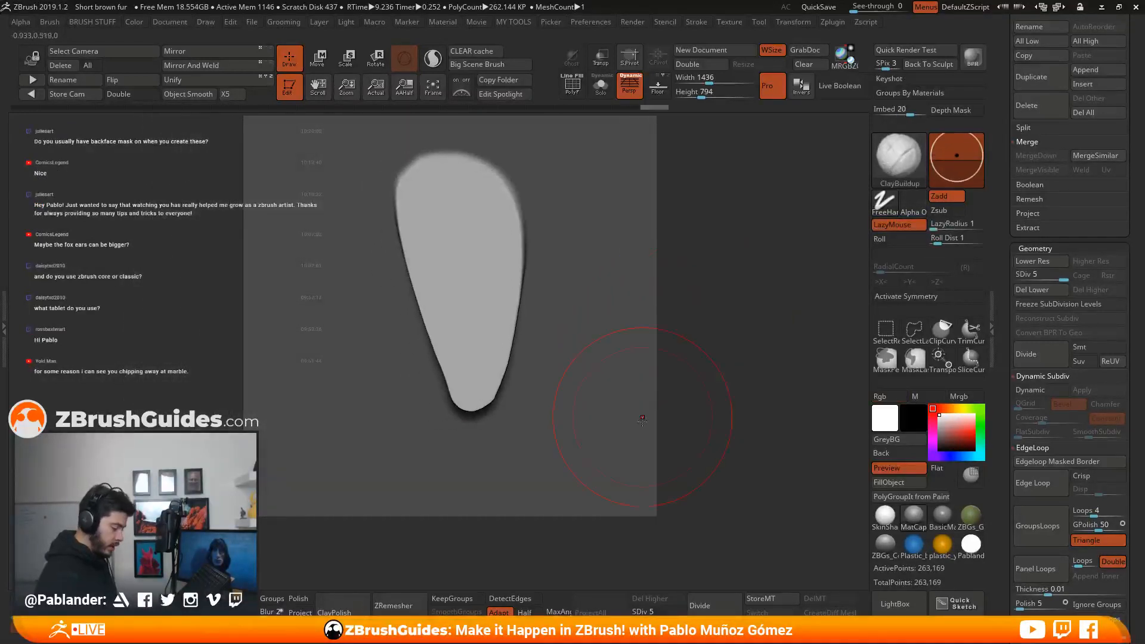
{"action": "left_click", "coordinate": [1049, 275]}
{"action": "key", "text": "shift"}
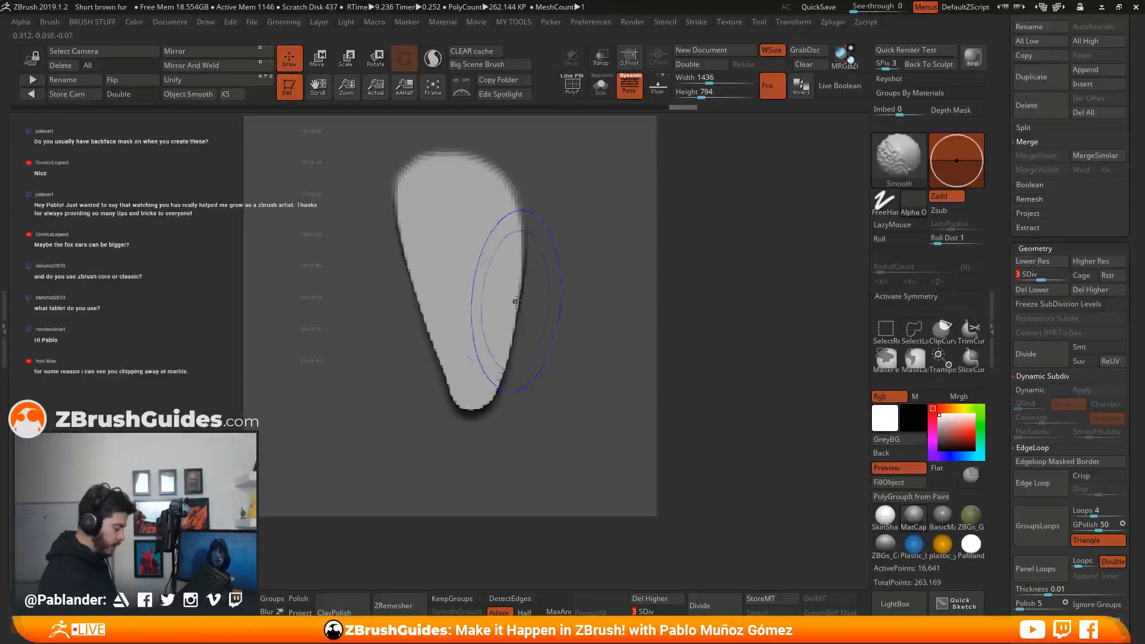
{"action": "mouse_move", "coordinate": [518, 218]}
{"action": "left_mouse_down", "text": "shift"}
{"action": "mouse_move", "coordinate": [514, 232]}
{"action": "mouse_move", "coordinate": [434, 185]}
{"action": "mouse_move", "coordinate": [414, 243]}
{"action": "mouse_move", "coordinate": [433, 282]}
{"action": "left_mouse_up", "text": "shift"}
{"action": "left_click_drag", "start_coordinate": [476, 333], "coordinate": [478, 404], "text": "shift"}
Smooth the raised shape's lower tip and central face, and bring the plane back to subdivision level 5.
{"action": "mouse_move", "coordinate": [695, 287]}
{"action": "left_mouse_down"}
{"action": "mouse_move", "coordinate": [728, 288]}
{"action": "mouse_move", "coordinate": [706, 303]}
{"action": "left_mouse_up"}
{"action": "key", "text": "shift"}
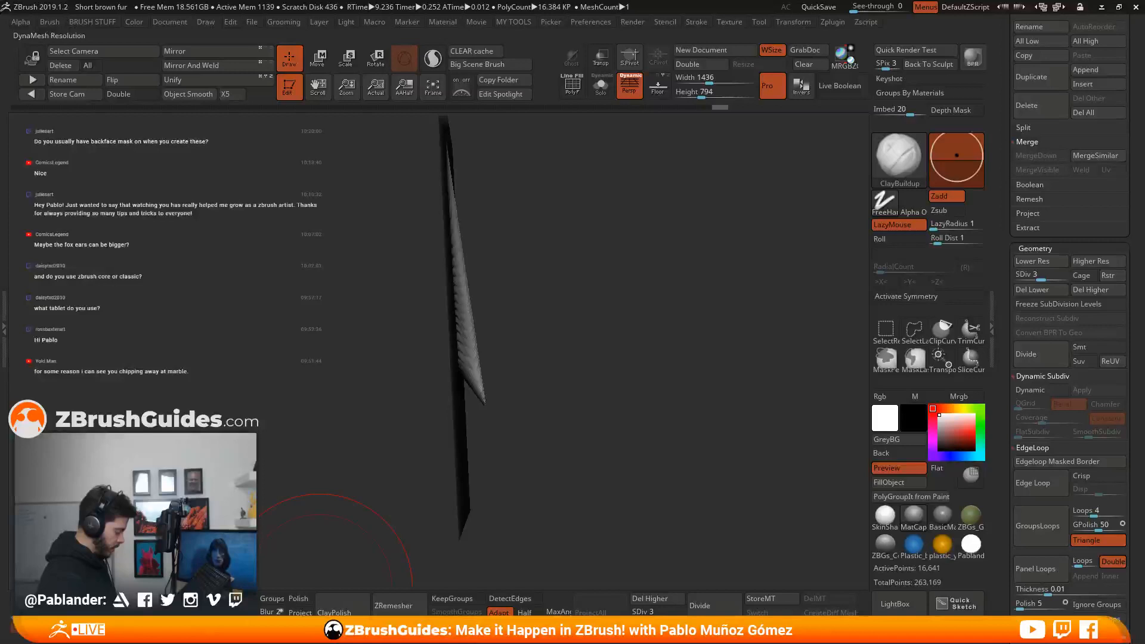
{"action": "left_click_drag", "start_coordinate": [479, 375], "coordinate": [485, 406], "text": "shift"}
{"action": "left_click_drag", "start_coordinate": [572, 396], "coordinate": [514, 391]}
{"action": "mouse_move", "coordinate": [501, 352]}
{"action": "left_mouse_down", "text": "shift"}
{"action": "mouse_move", "coordinate": [503, 376]}
{"action": "mouse_move", "coordinate": [539, 333]}
{"action": "mouse_move", "coordinate": [527, 360]}
{"action": "left_mouse_up", "text": "shift"}
{"action": "key", "text": "d"}
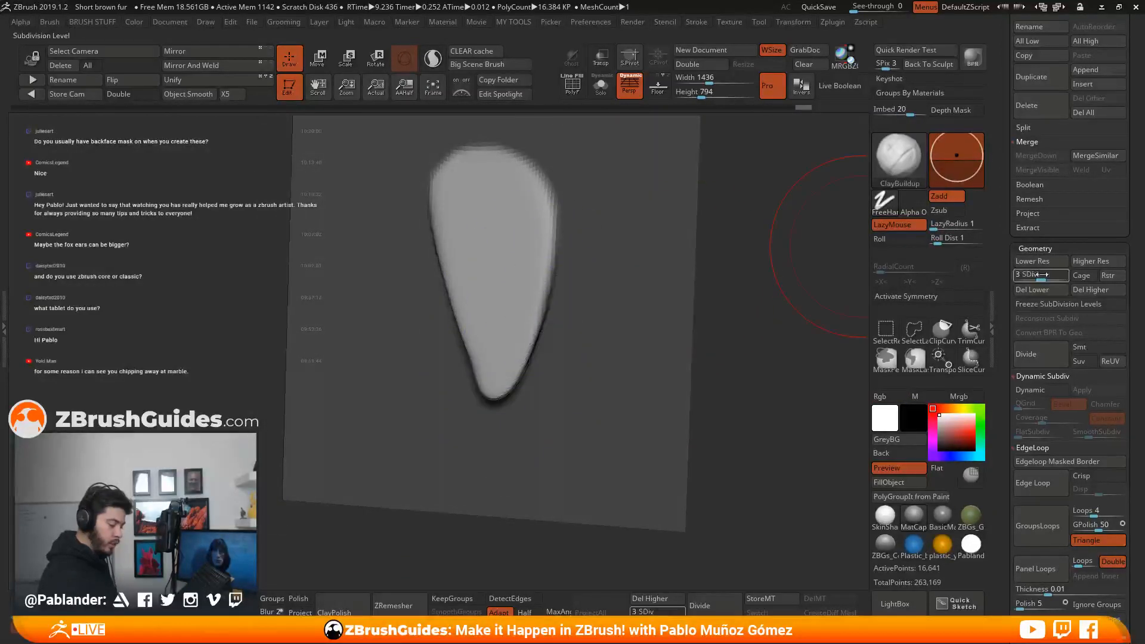
{"action": "left_click_drag", "start_coordinate": [494, 248], "coordinate": [507, 286], "text": "shift"}
{"action": "key", "text": "d"}
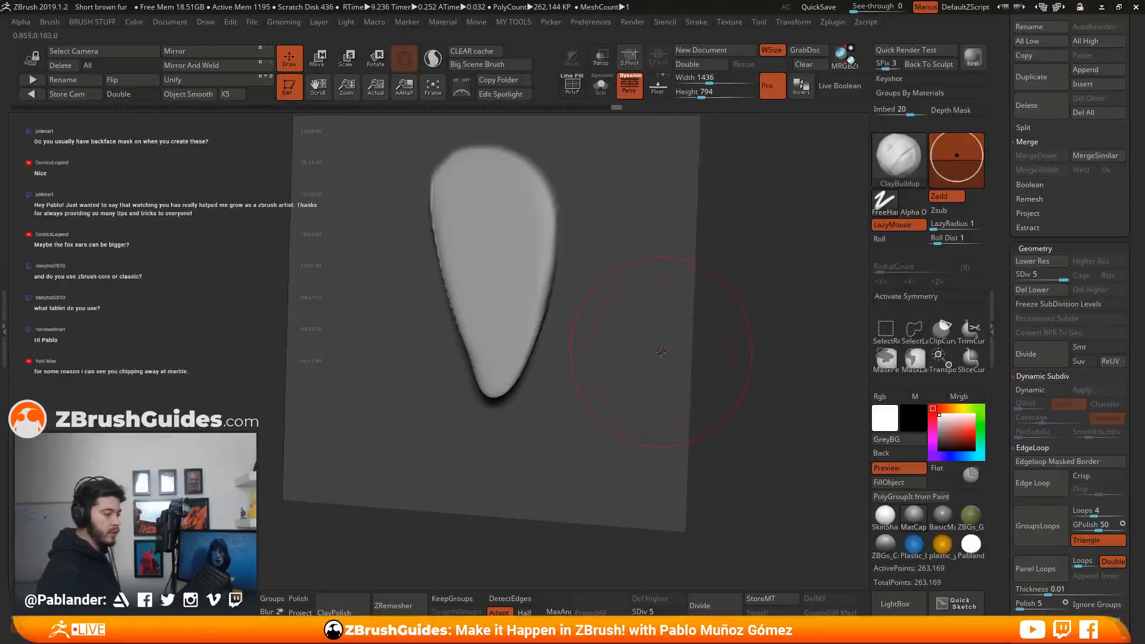
Smooth the stepped side edge and the rounded upper edge of the raised shape at subdivision level 5.
{"action": "left_click_drag", "start_coordinate": [734, 337], "coordinate": [741, 328], "text": "shift"}
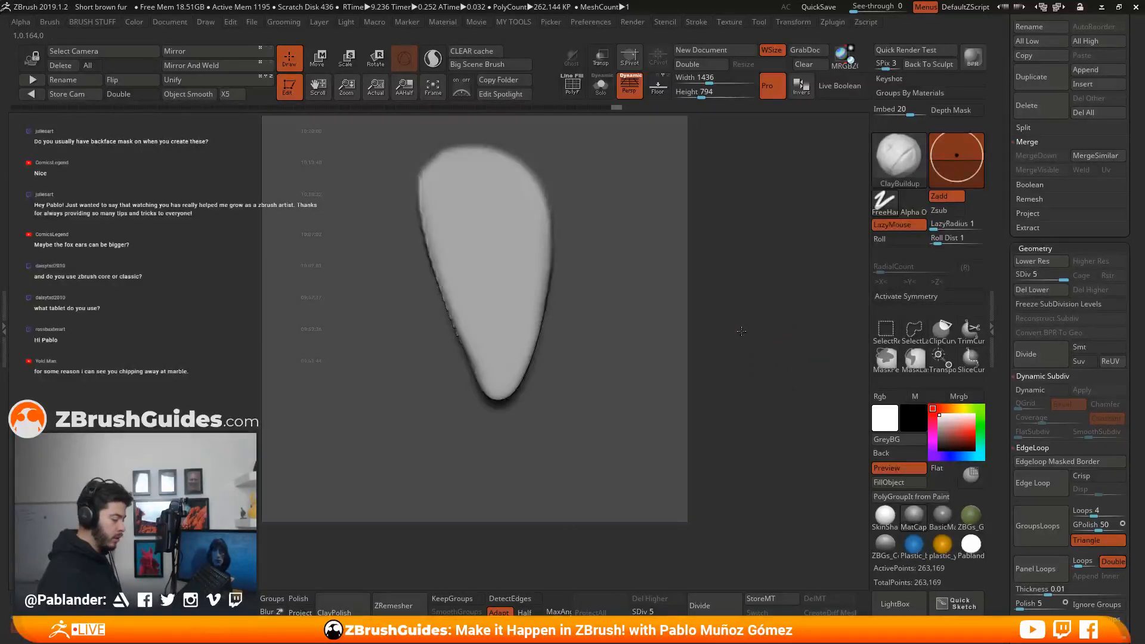
{"action": "mouse_move", "coordinate": [452, 289]}
{"action": "left_mouse_down", "text": "shift"}
{"action": "mouse_move", "coordinate": [439, 271]}
{"action": "mouse_move", "coordinate": [455, 330]}
{"action": "left_mouse_up", "text": "shift"}
{"action": "mouse_move", "coordinate": [419, 192]}
{"action": "left_mouse_down", "text": "shift"}
{"action": "mouse_move", "coordinate": [425, 234]}
{"action": "mouse_move", "coordinate": [455, 169]}
{"action": "mouse_move", "coordinate": [486, 164]}
{"action": "left_mouse_up", "text": "shift"}
{"action": "left_click_drag", "start_coordinate": [744, 301], "coordinate": [734, 299]}
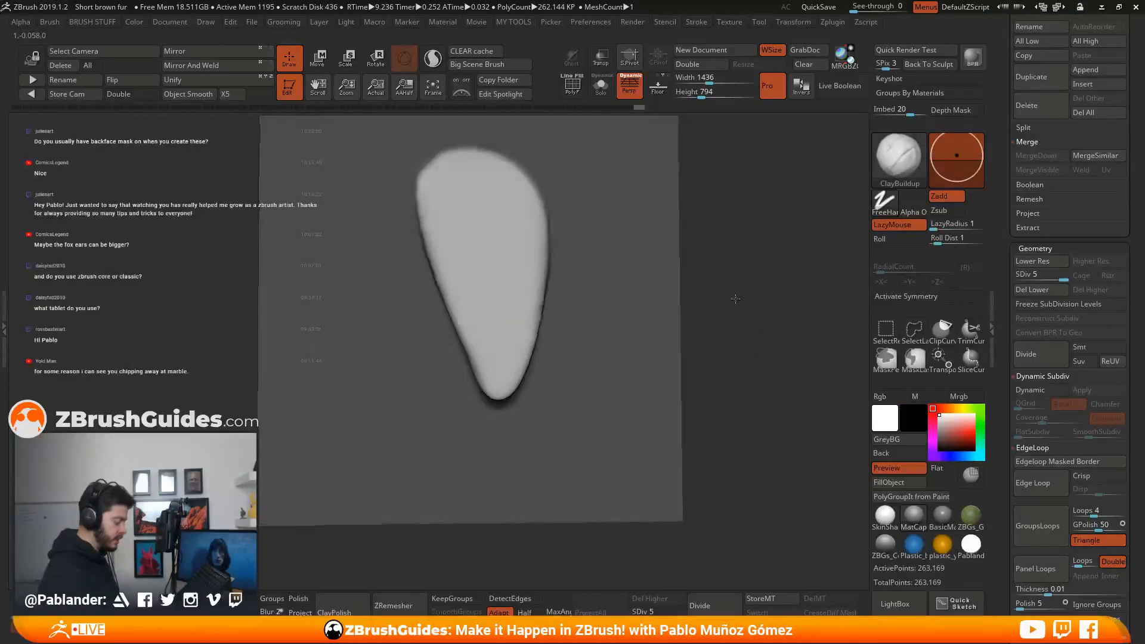
{"action": "right_click_drag", "start_coordinate": [496, 384], "coordinate": [554, 378]}
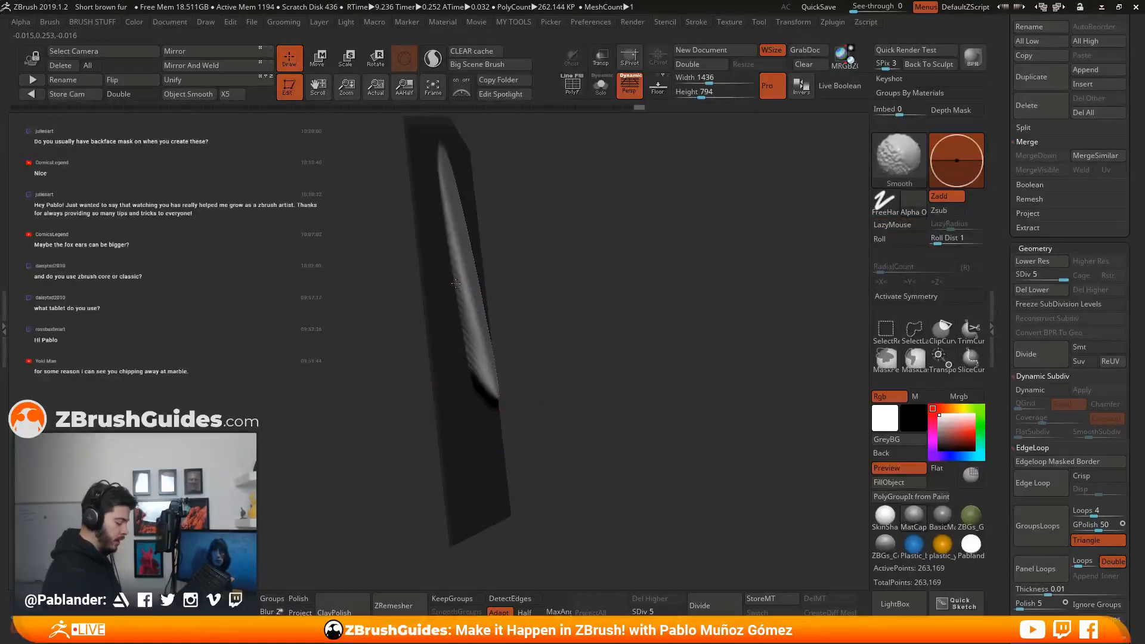
{"action": "right_click_drag", "start_coordinate": [453, 240], "coordinate": [542, 202], "text": "shift"}
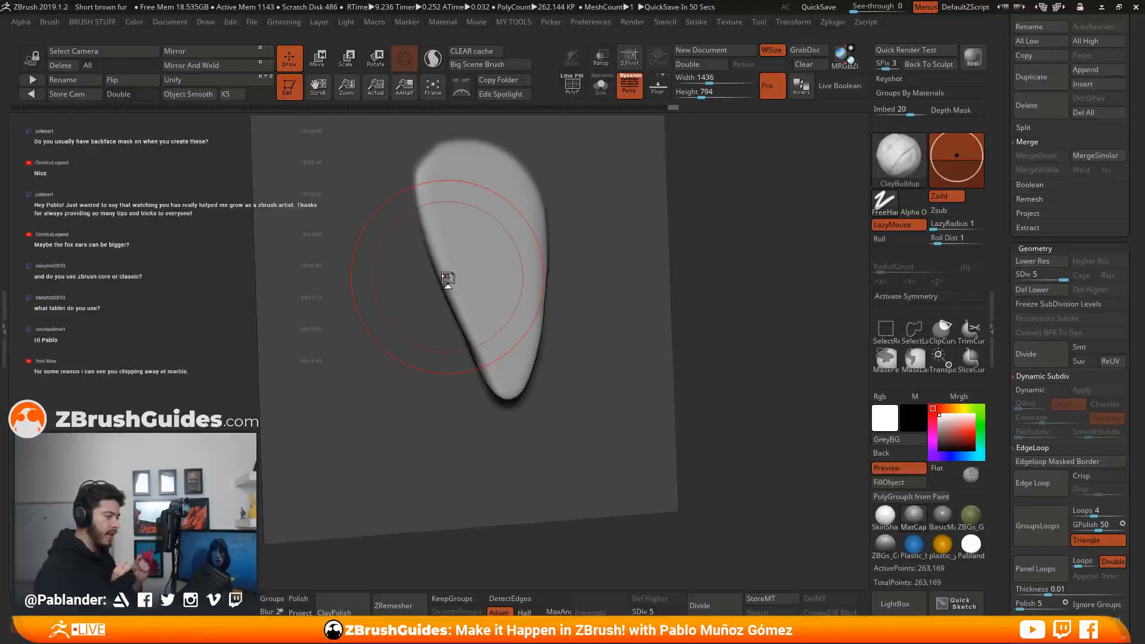
Smooth the remaining jagged polygons along the raised shape's side wall down to its tip.
{"action": "left_click_drag", "start_coordinate": [705, 269], "coordinate": [697, 312]}
{"action": "mouse_move", "coordinate": [501, 350]}
{"action": "right_mouse_down", "text": "ctrl"}
{"action": "mouse_move", "coordinate": [526, 405]}
{"action": "mouse_move", "coordinate": [515, 427]}
{"action": "mouse_move", "coordinate": [512, 363]}
{"action": "right_mouse_up", "text": "ctrl"}
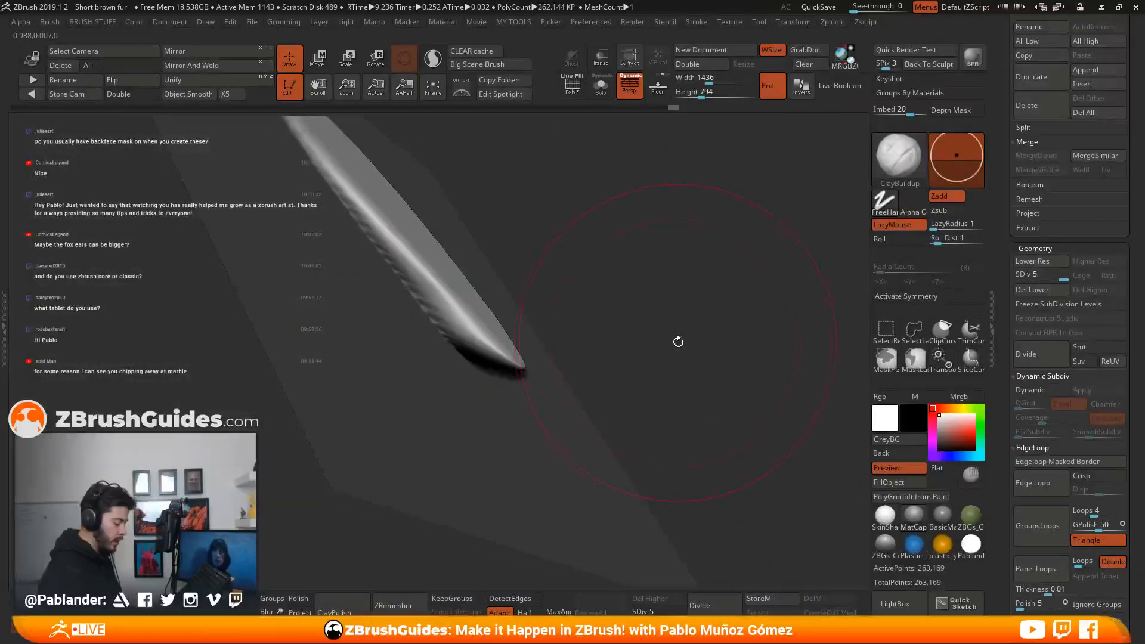
{"action": "right_click_drag", "start_coordinate": [696, 335], "coordinate": [548, 308]}
{"action": "key", "text": "shift"}
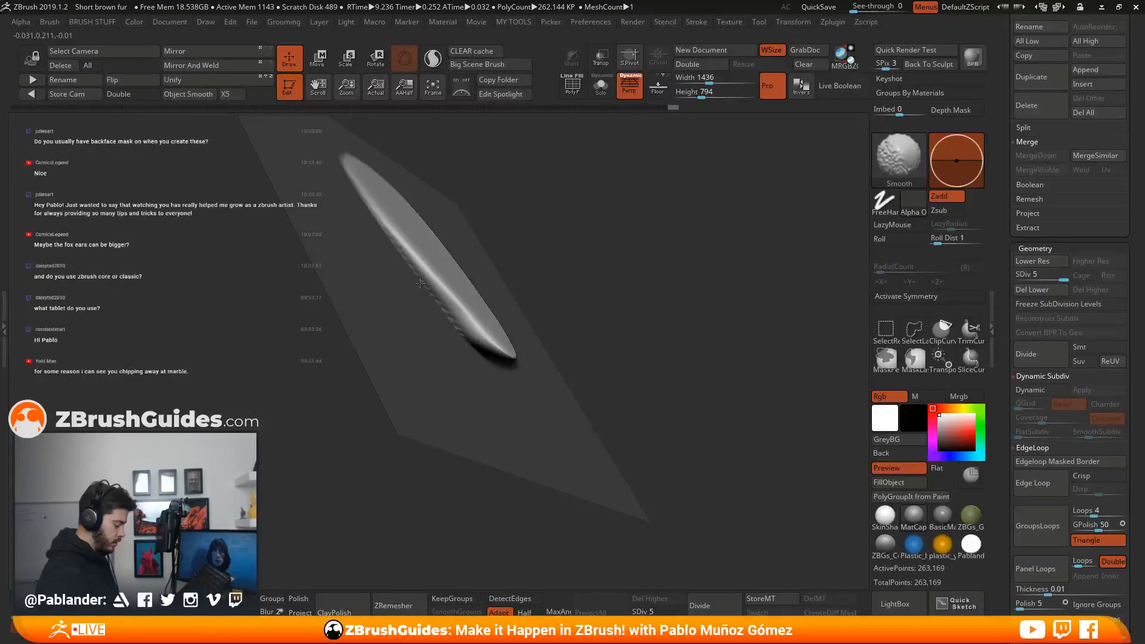
{"action": "mouse_move", "coordinate": [683, 299]}
{"action": "right_mouse_down"}
{"action": "mouse_move", "coordinate": [649, 350]}
{"action": "mouse_move", "coordinate": [618, 311]}
{"action": "right_mouse_up"}
{"action": "key", "text": "minus"}
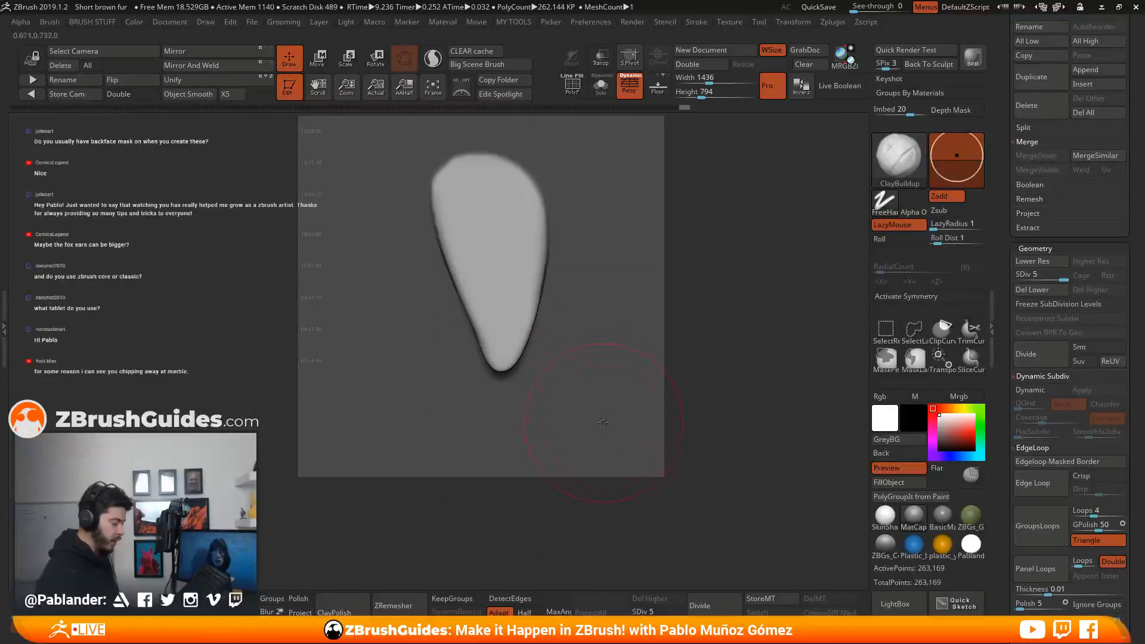
Pull the shape's lower tip down into a narrower point with a smaller Move brush and smooth the edge beside it.
{"action": "key", "text": "b"}
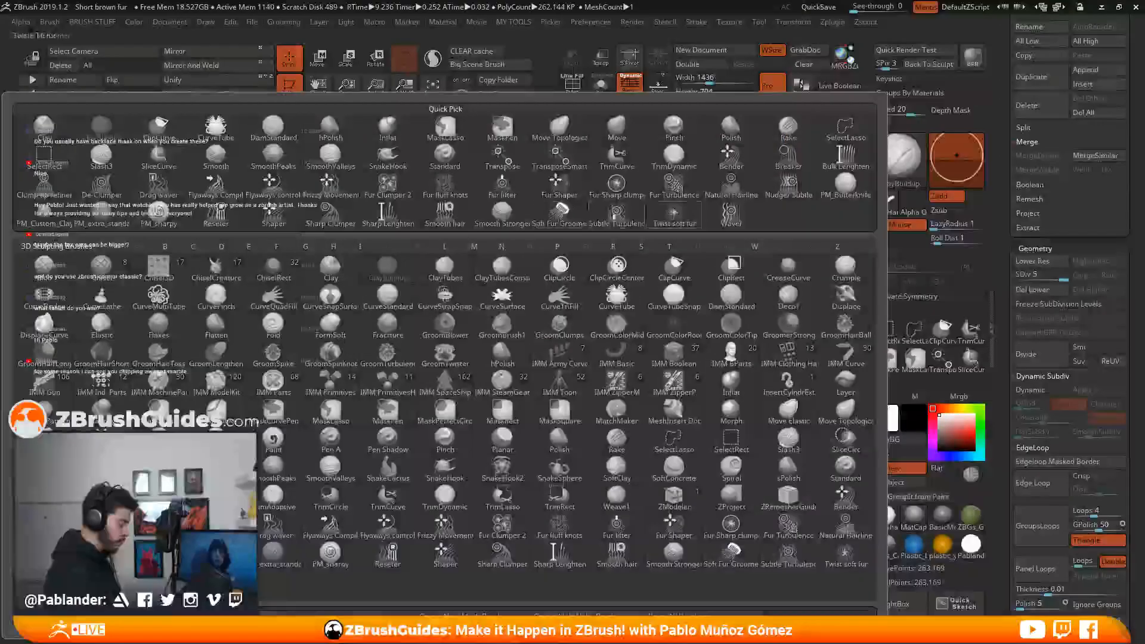
{"action": "key", "text": "m"}
{"action": "key", "text": "v"}
{"action": "left_click_drag", "start_coordinate": [493, 379], "coordinate": [488, 409]}
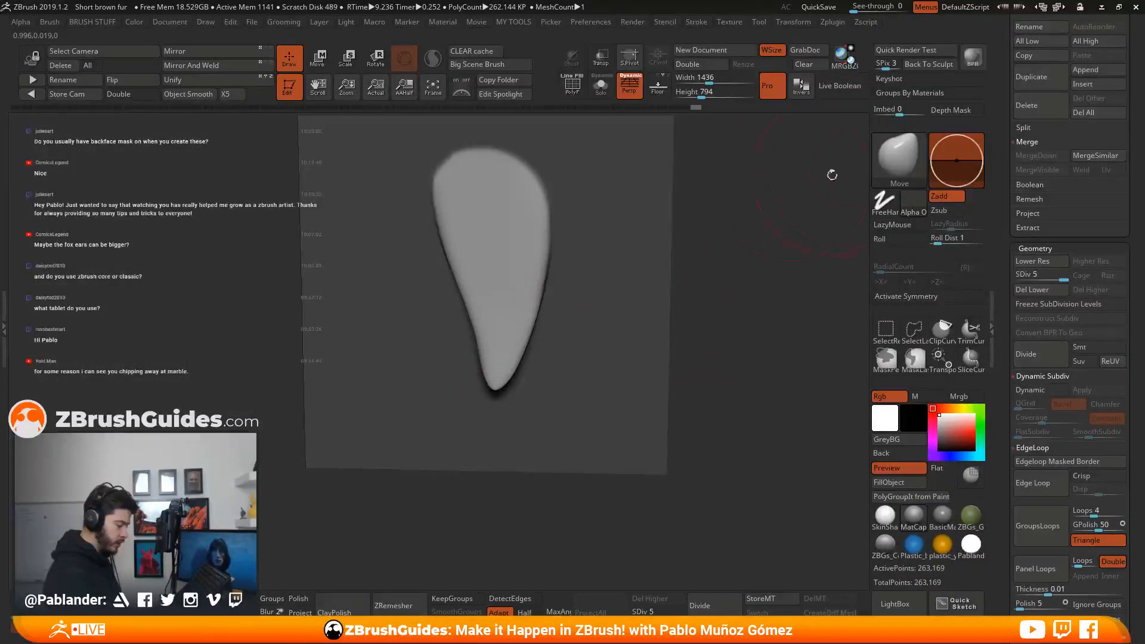
{"action": "left_click", "coordinate": [50, 22]}
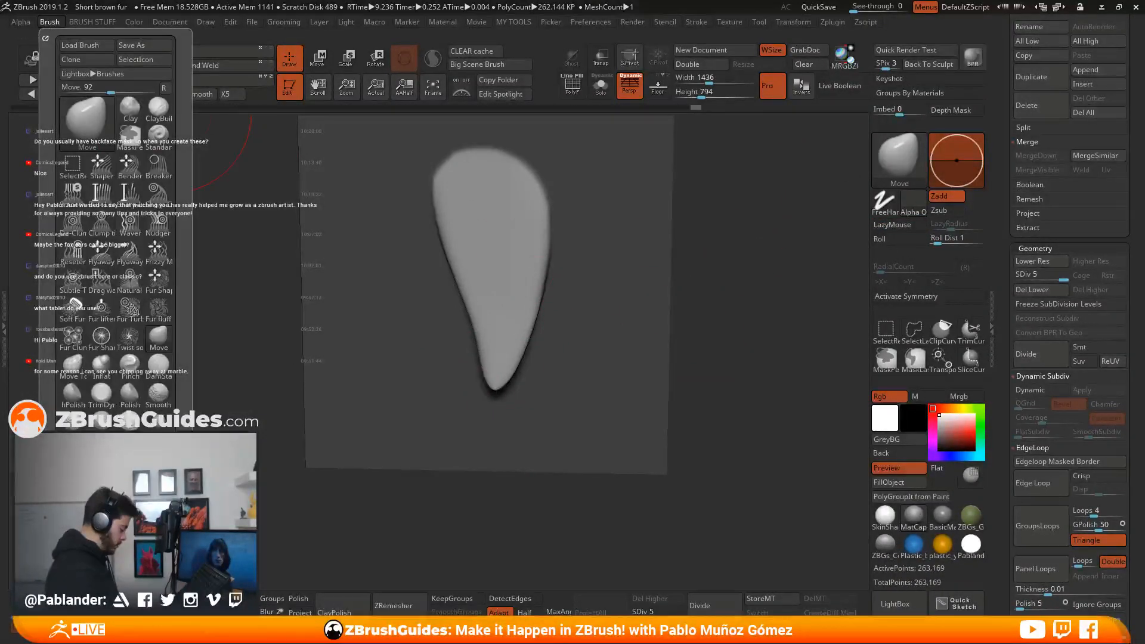
{"action": "key", "text": "space"}
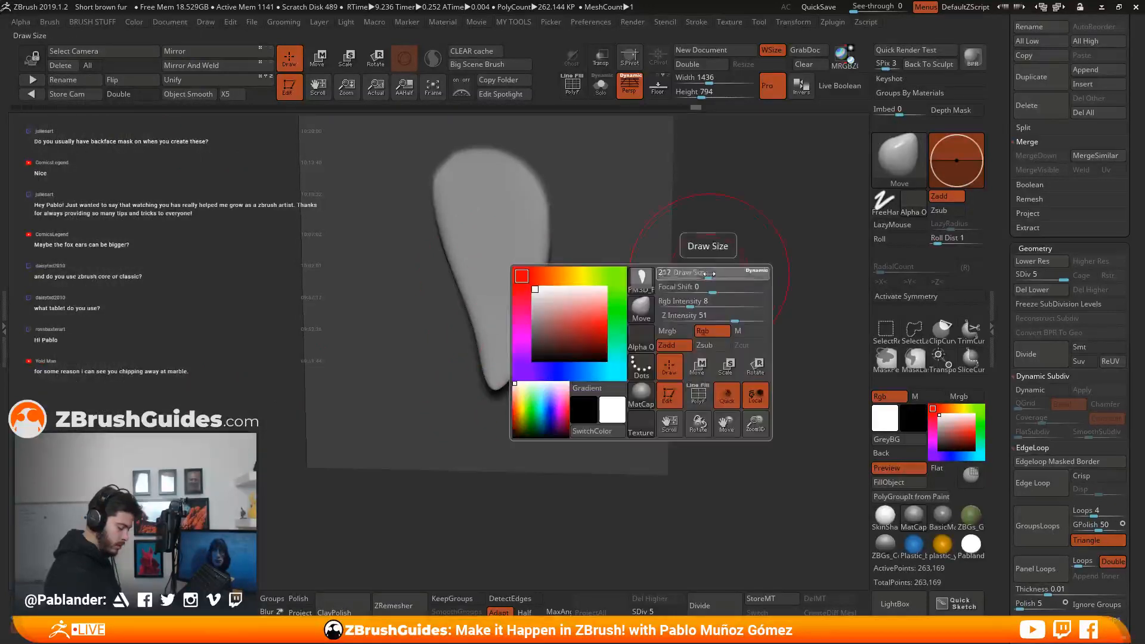
{"action": "left_click_drag", "start_coordinate": [492, 391], "coordinate": [490, 400]}
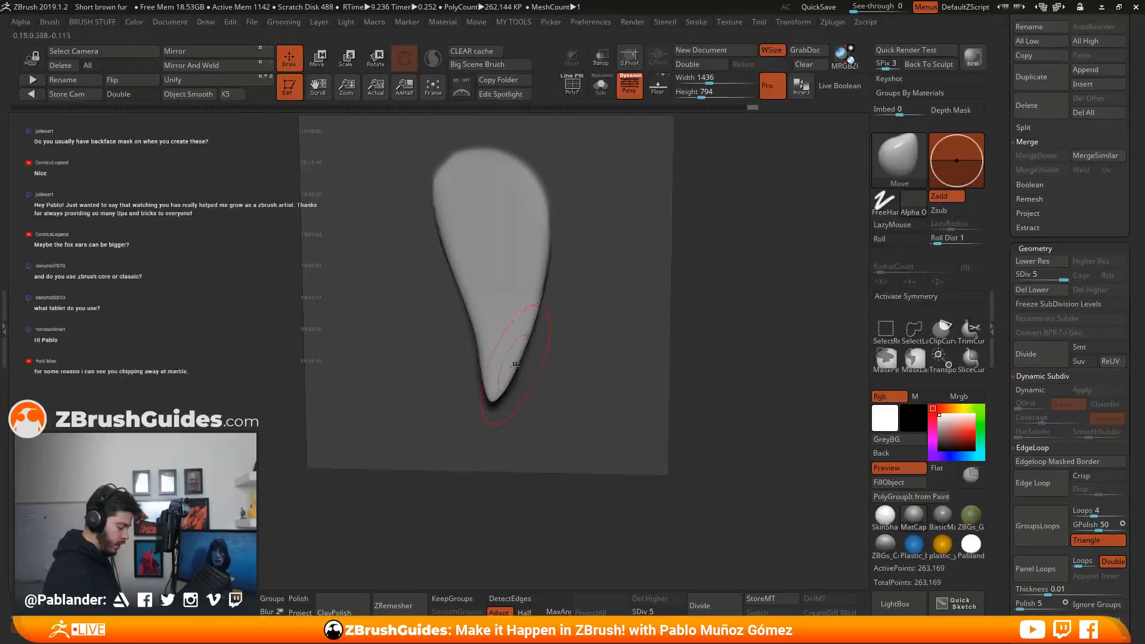
{"action": "left_click_drag", "start_coordinate": [523, 317], "coordinate": [508, 361], "text": "shift"}
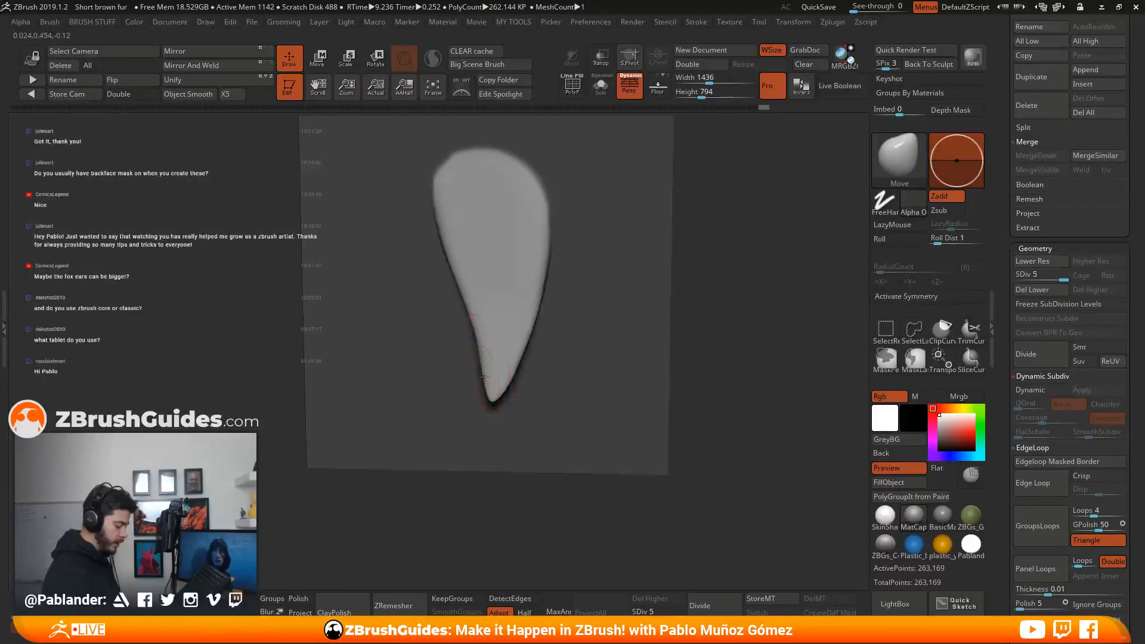
Bend the raised shape's lower tip outward from the plane into a gentle curve using a larger Move brush.
{"action": "left_click_drag", "start_coordinate": [697, 363], "coordinate": [599, 386]}
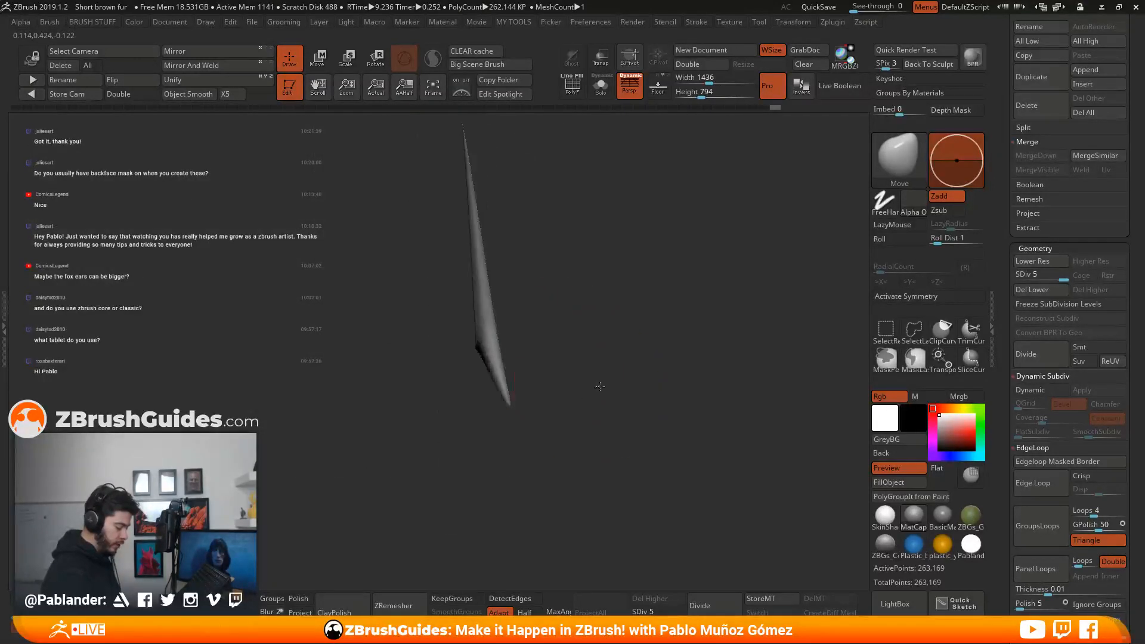
{"action": "left_click_drag", "start_coordinate": [528, 406], "coordinate": [519, 399]}
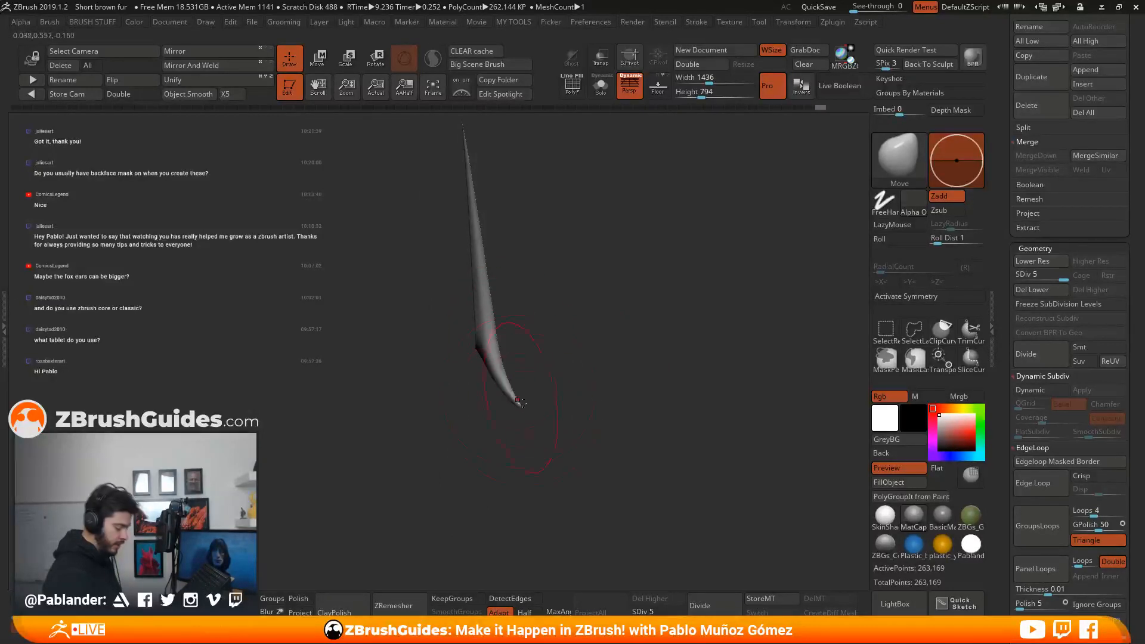
{"action": "mouse_move", "coordinate": [614, 356]}
{"action": "left_mouse_down"}
{"action": "mouse_move", "coordinate": [588, 327]}
{"action": "mouse_move", "coordinate": [621, 334]}
{"action": "left_mouse_up"}
{"action": "key", "text": "space"}
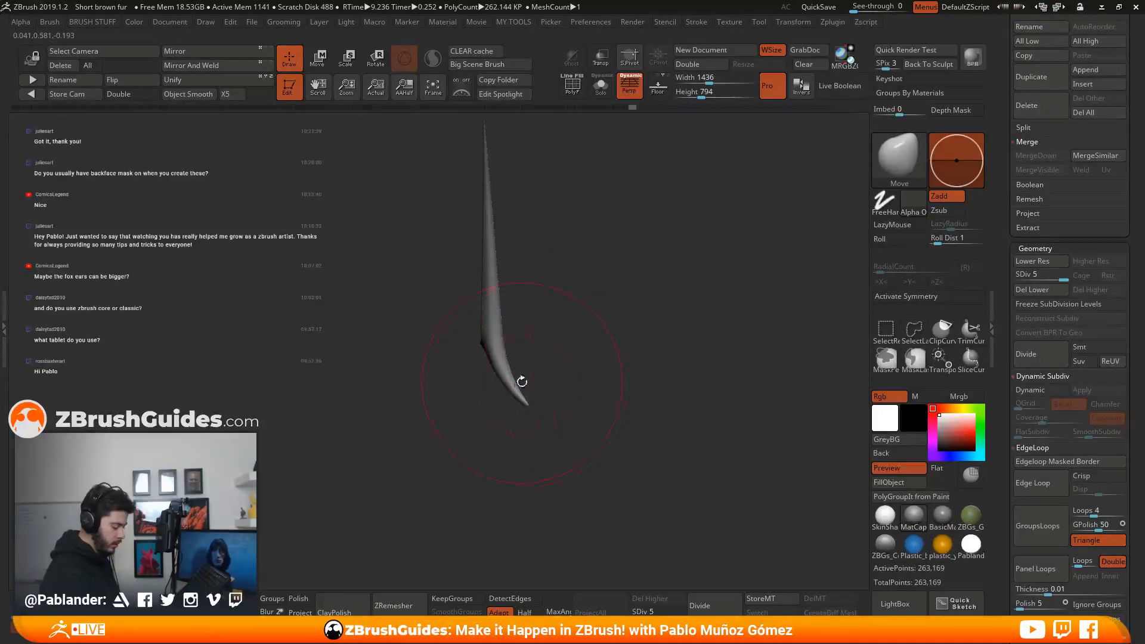
{"action": "mouse_move", "coordinate": [523, 363]}
{"action": "left_mouse_down"}
{"action": "mouse_move", "coordinate": [634, 379]}
{"action": "mouse_move", "coordinate": [668, 341]}
{"action": "mouse_move", "coordinate": [599, 350]}
{"action": "left_mouse_up"}
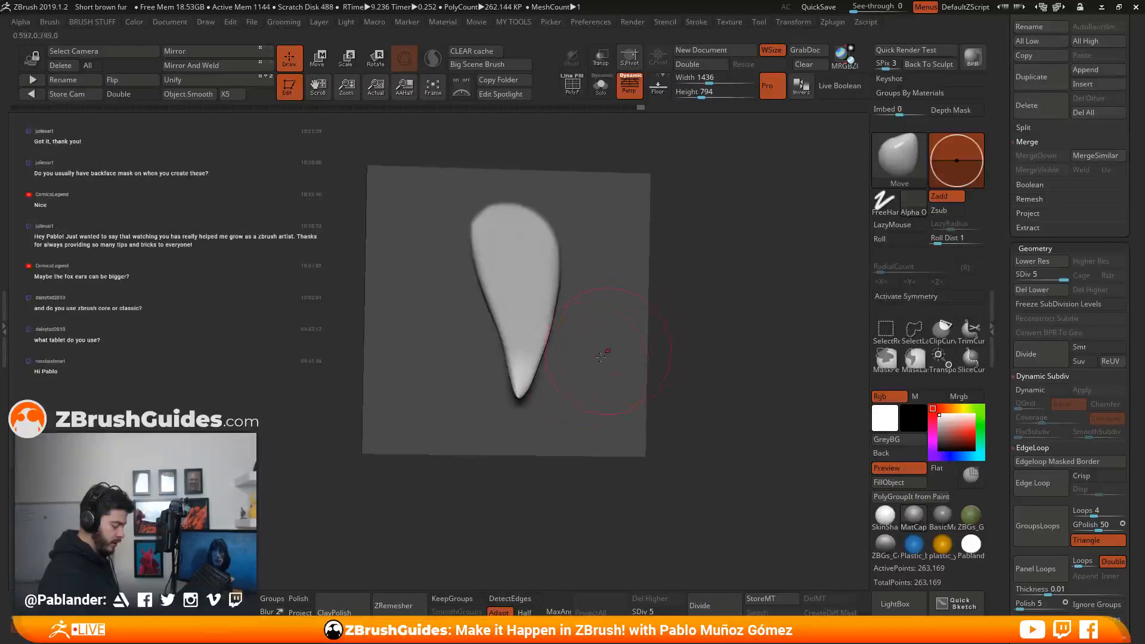
{"action": "left_click_drag", "start_coordinate": [527, 363], "coordinate": [546, 346]}
{"action": "right_click_drag", "start_coordinate": [549, 348], "coordinate": [549, 360]}
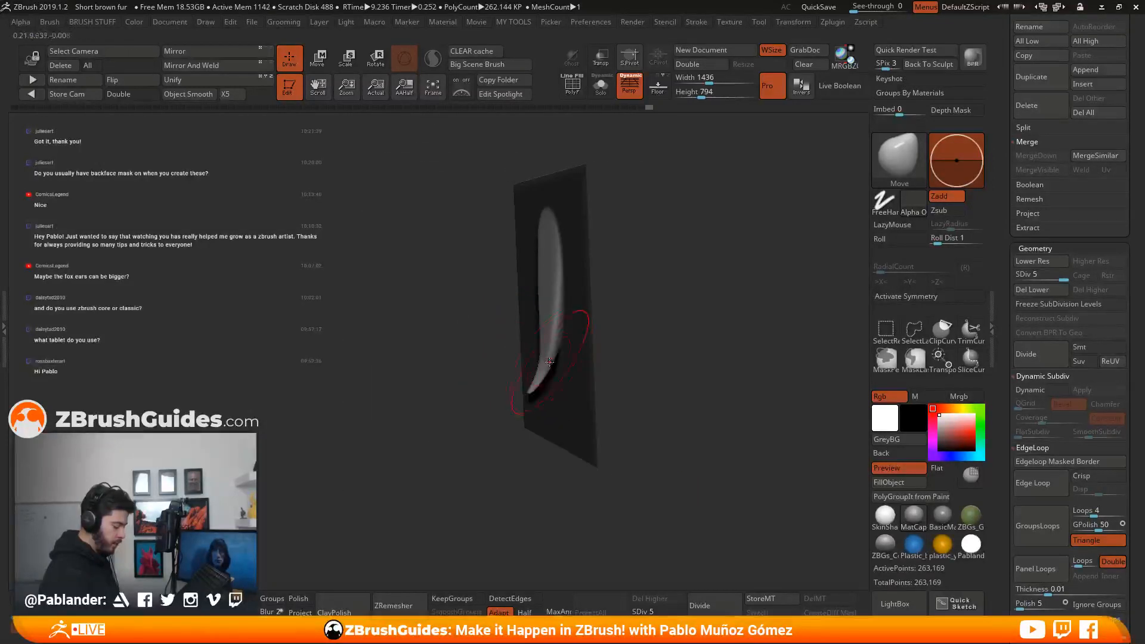
Add volume along the middle of the raised shape down to its tip with the Inflat brush and smooth the result.
{"action": "mouse_move", "coordinate": [623, 349]}
{"action": "left_mouse_down"}
{"action": "mouse_move", "coordinate": [696, 345]}
{"action": "mouse_move", "coordinate": [662, 380]}
{"action": "left_mouse_up"}
{"action": "key", "text": "b"}
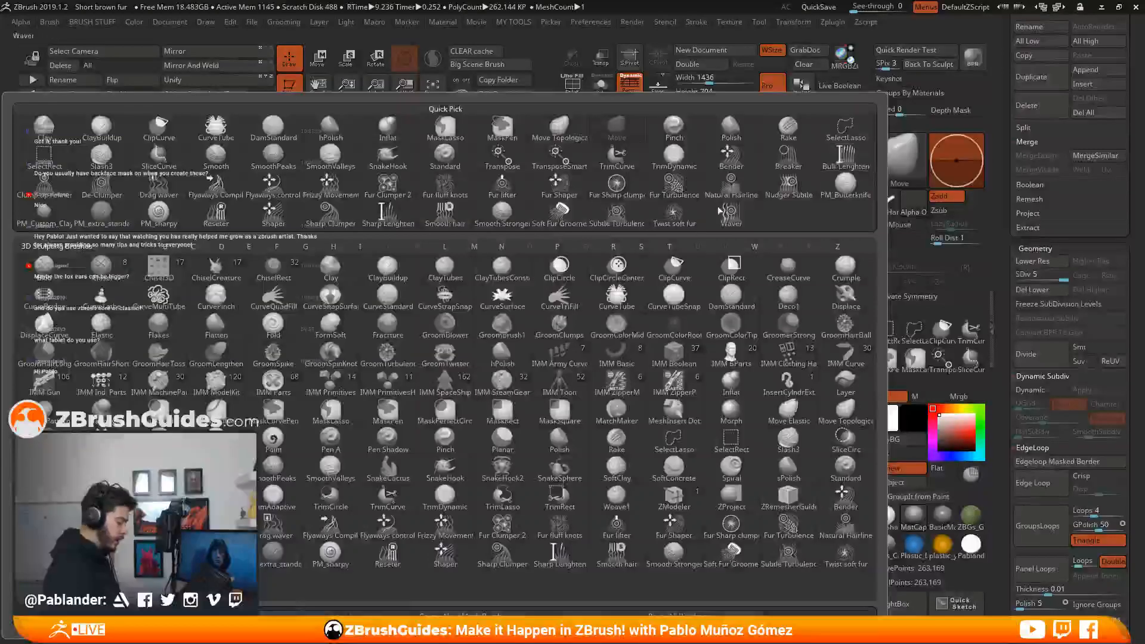
{"action": "key", "text": "i"}
{"action": "key", "text": "n"}
{"action": "left_click_drag", "start_coordinate": [451, 228], "coordinate": [472, 339]}
{"action": "left_click_drag", "start_coordinate": [465, 403], "coordinate": [465, 413]}
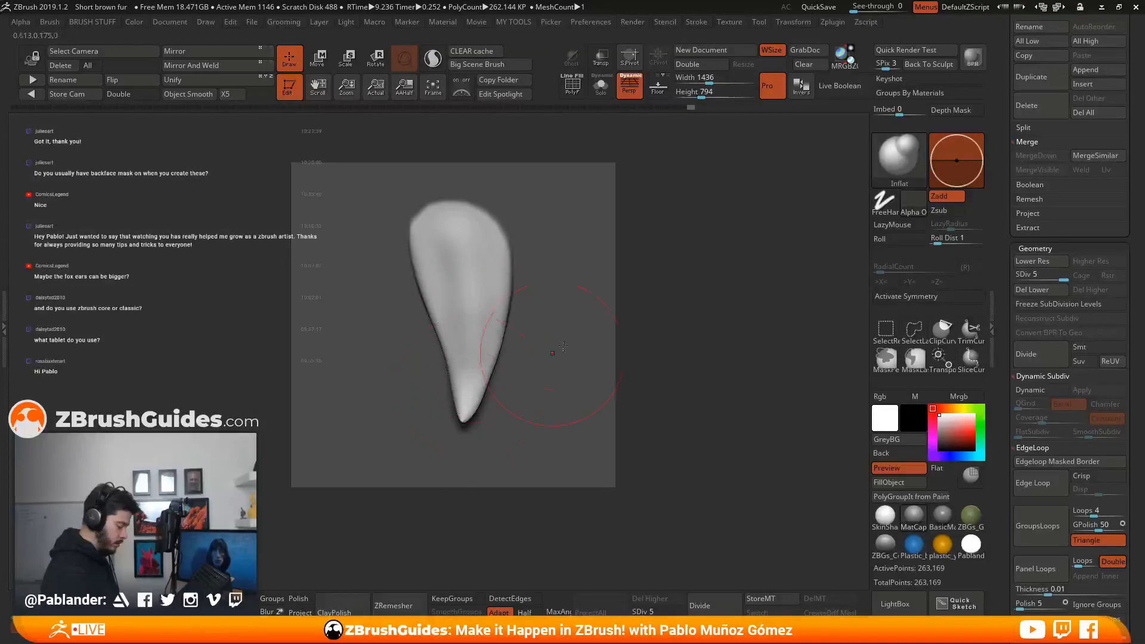
{"action": "right_click_drag", "start_coordinate": [513, 379], "coordinate": [557, 357]}
{"action": "left_click_drag", "start_coordinate": [463, 334], "coordinate": [460, 262], "text": "shift"}
Round out the tuft's lower half and tip from several angles, smoothing the surface near the point.
{"action": "right_click_drag", "start_coordinate": [436, 276], "coordinate": [493, 311]}
{"action": "mouse_move", "coordinate": [506, 252]}
{"action": "right_mouse_down"}
{"action": "mouse_move", "coordinate": [431, 286]}
{"action": "mouse_move", "coordinate": [488, 418]}
{"action": "right_mouse_up"}
{"action": "right_click_drag", "start_coordinate": [605, 369], "coordinate": [626, 382]}
{"action": "left_click_drag", "start_coordinate": [484, 381], "coordinate": [506, 414], "text": "shift"}
{"action": "right_click_drag", "start_coordinate": [603, 391], "coordinate": [514, 368]}
{"action": "mouse_move", "coordinate": [499, 409]}
{"action": "right_mouse_down"}
{"action": "mouse_move", "coordinate": [591, 299]}
{"action": "mouse_move", "coordinate": [514, 345]}
{"action": "right_mouse_up"}
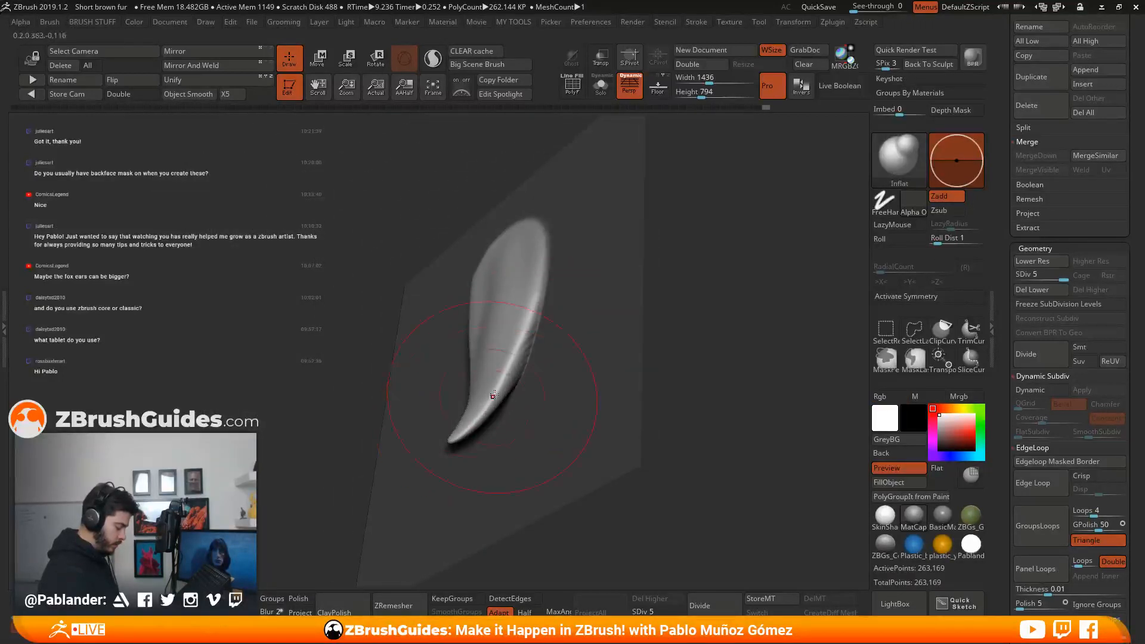
Carve a long curved crease down the centre of the tuft to its tip with a small DamStandard brush.
{"action": "mouse_move", "coordinate": [626, 257]}
{"action": "right_mouse_down"}
{"action": "mouse_move", "coordinate": [711, 260]}
{"action": "mouse_move", "coordinate": [680, 350]}
{"action": "mouse_move", "coordinate": [715, 316]}
{"action": "right_mouse_up"}
{"action": "left_click", "coordinate": [885, 169]}
{"action": "left_click", "coordinate": [463, 189]}
{"action": "key", "text": "space"}
{"action": "left_click_drag", "start_coordinate": [514, 249], "coordinate": [500, 249]}
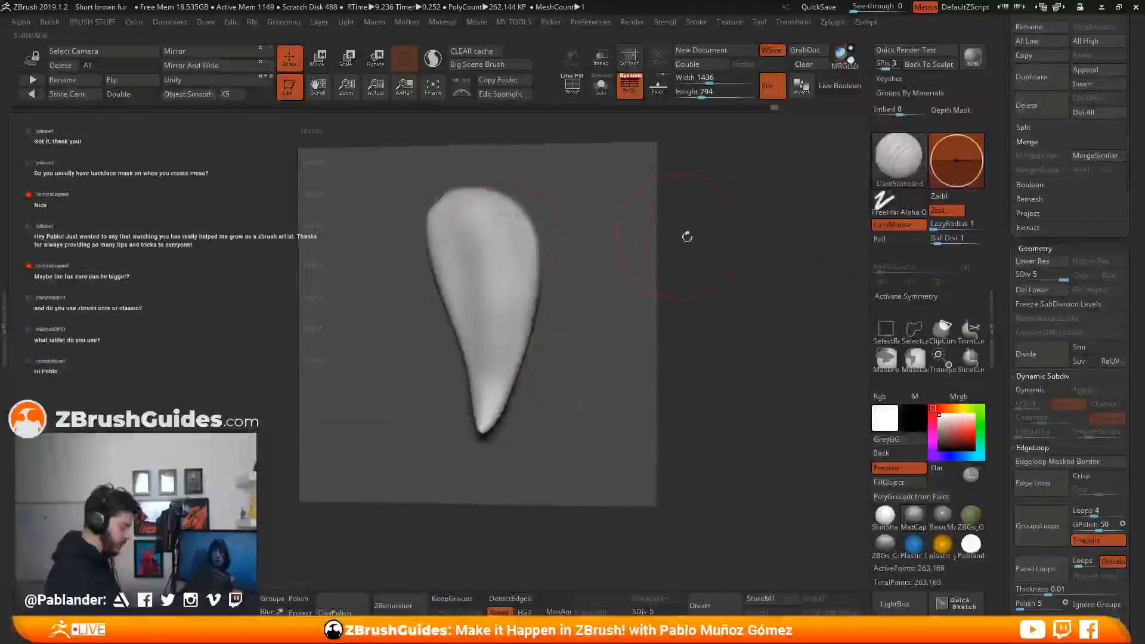
{"action": "key", "text": "space"}
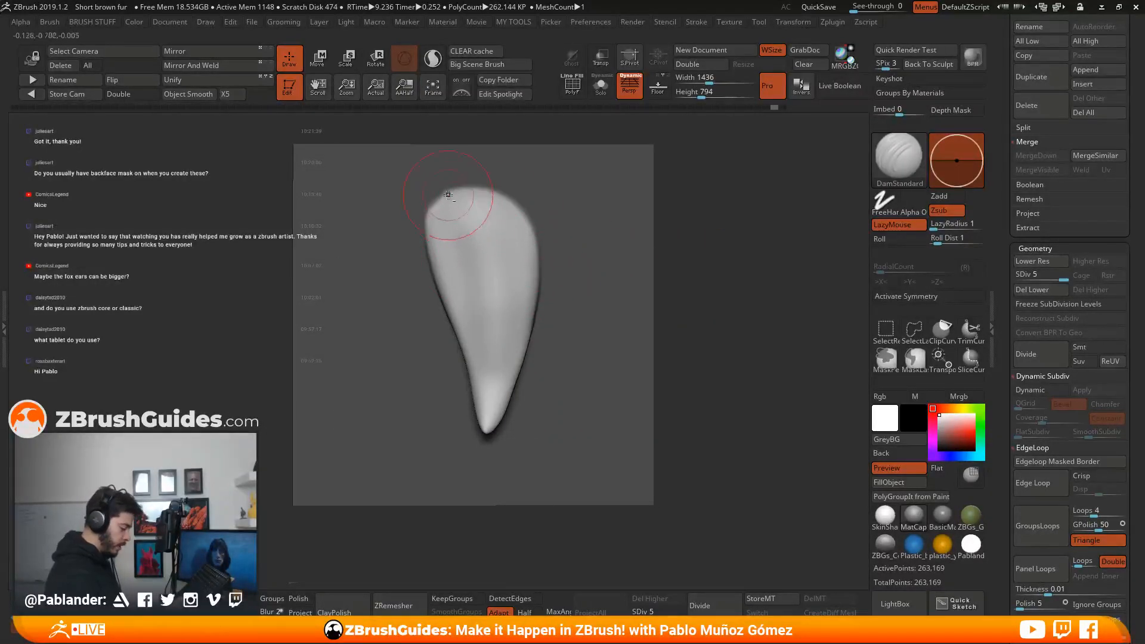
{"action": "mouse_move", "coordinate": [478, 251]}
{"action": "left_mouse_down"}
{"action": "mouse_move", "coordinate": [495, 307]}
{"action": "mouse_move", "coordinate": [494, 414]}
{"action": "left_mouse_up"}
{"action": "left_click_drag", "start_coordinate": [496, 297], "coordinate": [489, 430]}
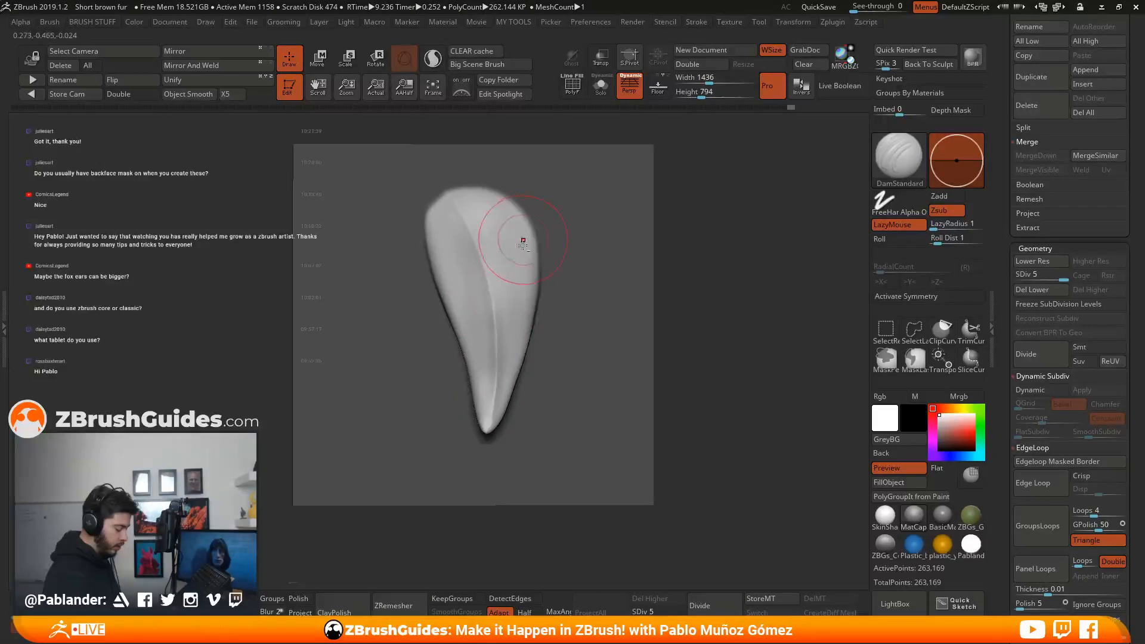
Carve additional creases on both sides of the tuft's central crease with the DamStandard brush.
{"action": "key", "text": "shift"}
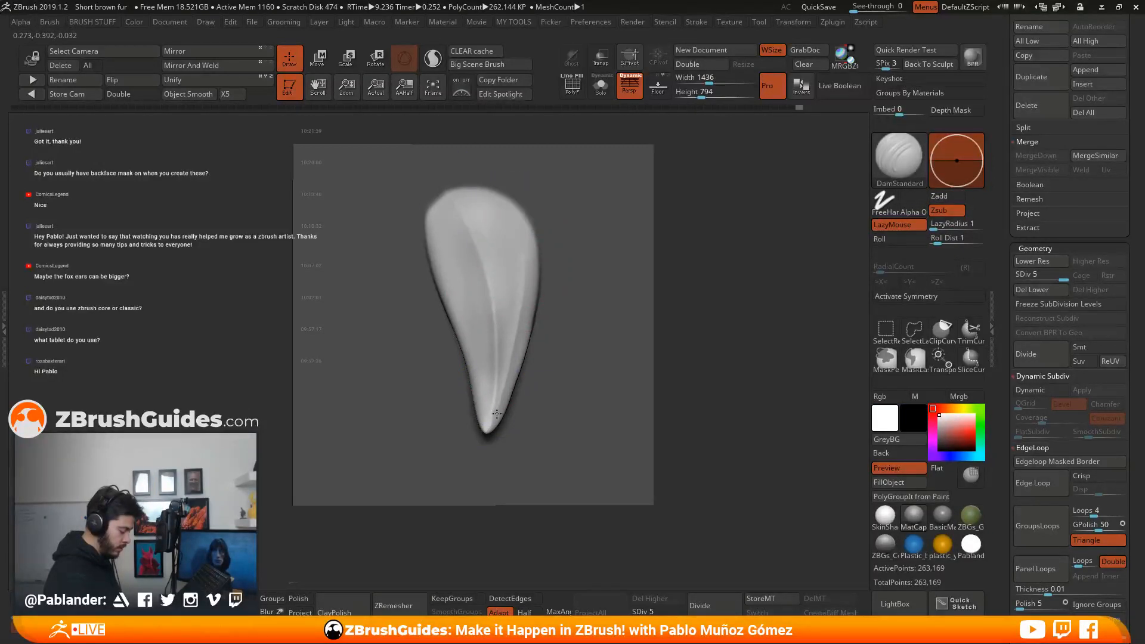
{"action": "left_click_drag", "start_coordinate": [654, 306], "coordinate": [590, 298]}
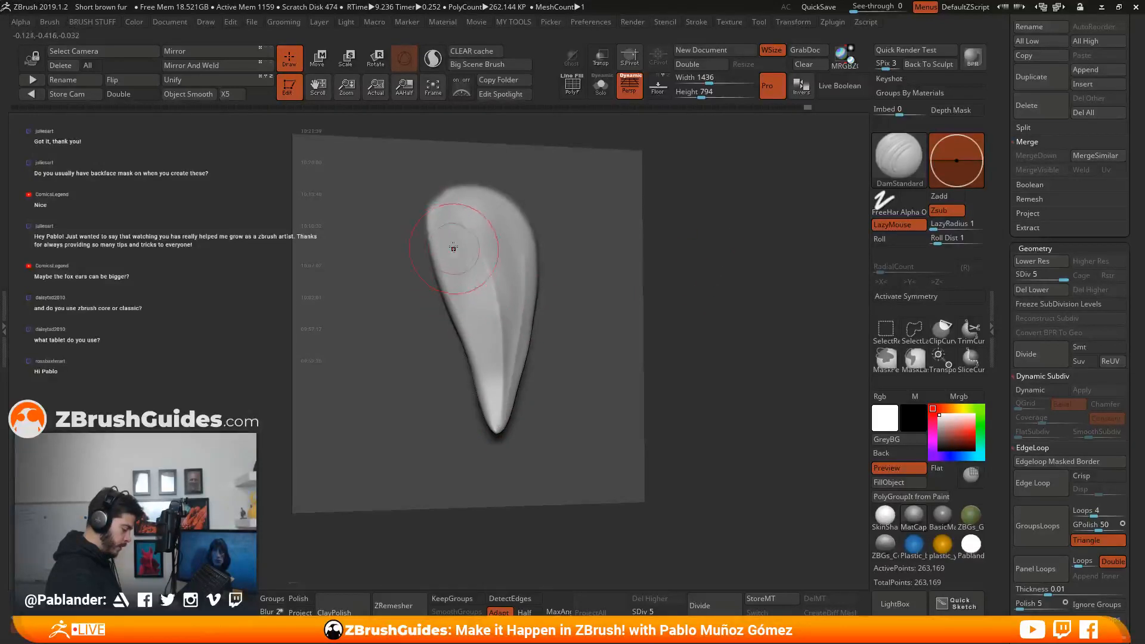
{"action": "left_click_drag", "start_coordinate": [465, 279], "coordinate": [482, 345]}
{"action": "left_click_drag", "start_coordinate": [447, 239], "coordinate": [467, 310]}
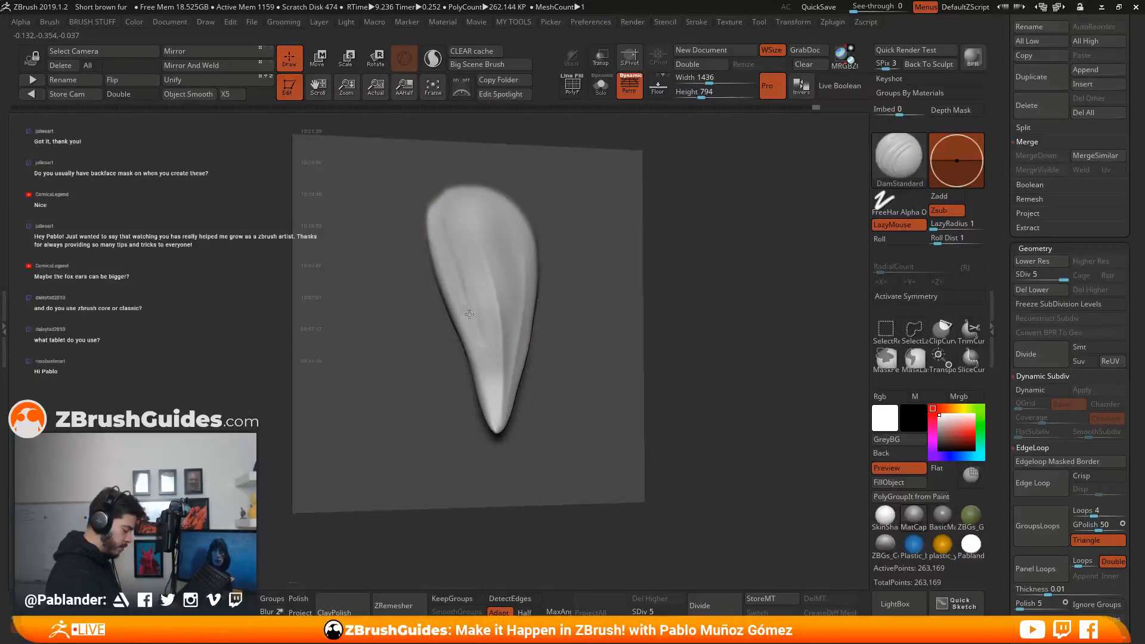
Smooth the upper ends of the creases and soften the central ridge down toward the tuft's tip.
{"action": "key", "text": "shift"}
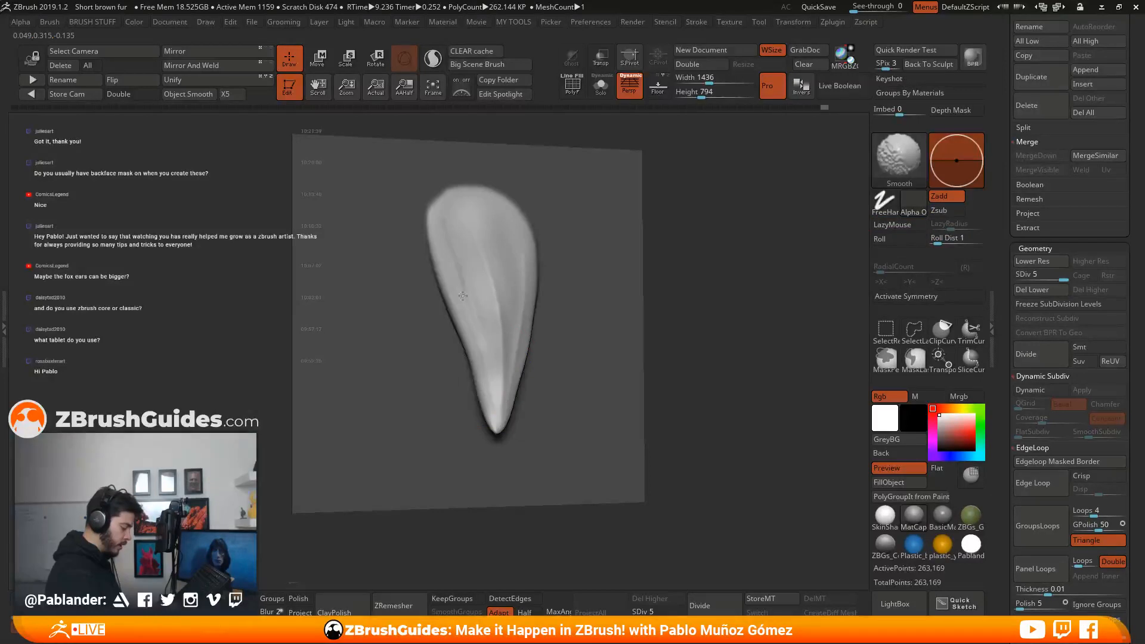
{"action": "left_click_drag", "start_coordinate": [447, 234], "coordinate": [448, 222], "text": "shift"}
{"action": "left_click_drag", "start_coordinate": [713, 241], "coordinate": [661, 237]}
{"action": "left_click_drag", "start_coordinate": [484, 222], "coordinate": [471, 212], "text": "shift"}
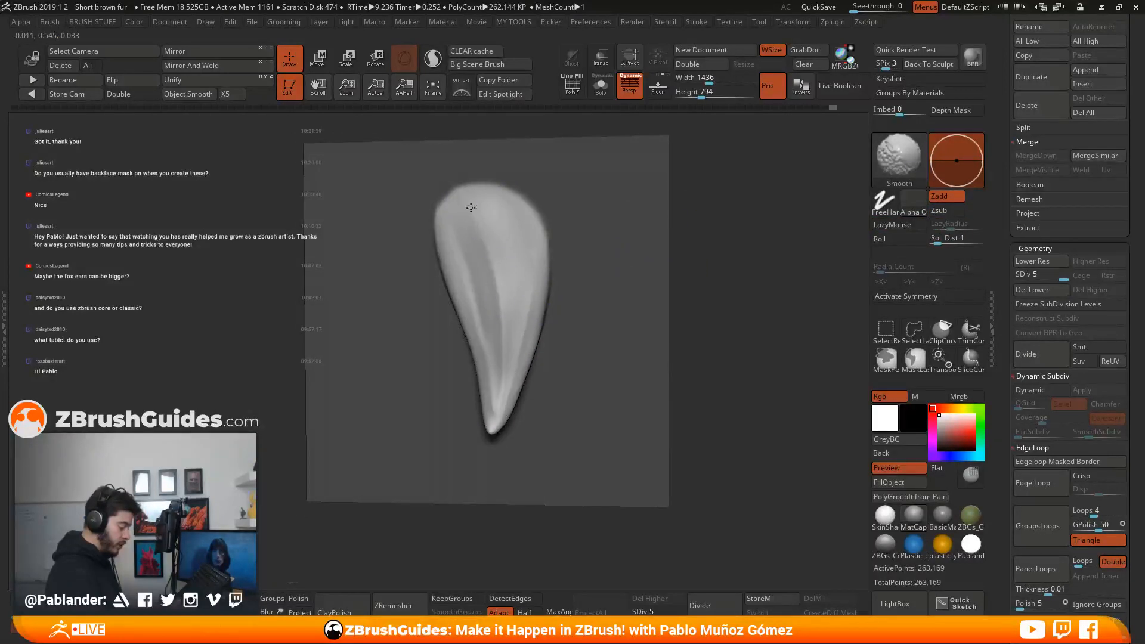
{"action": "left_click_drag", "start_coordinate": [502, 314], "coordinate": [493, 386], "text": "shift"}
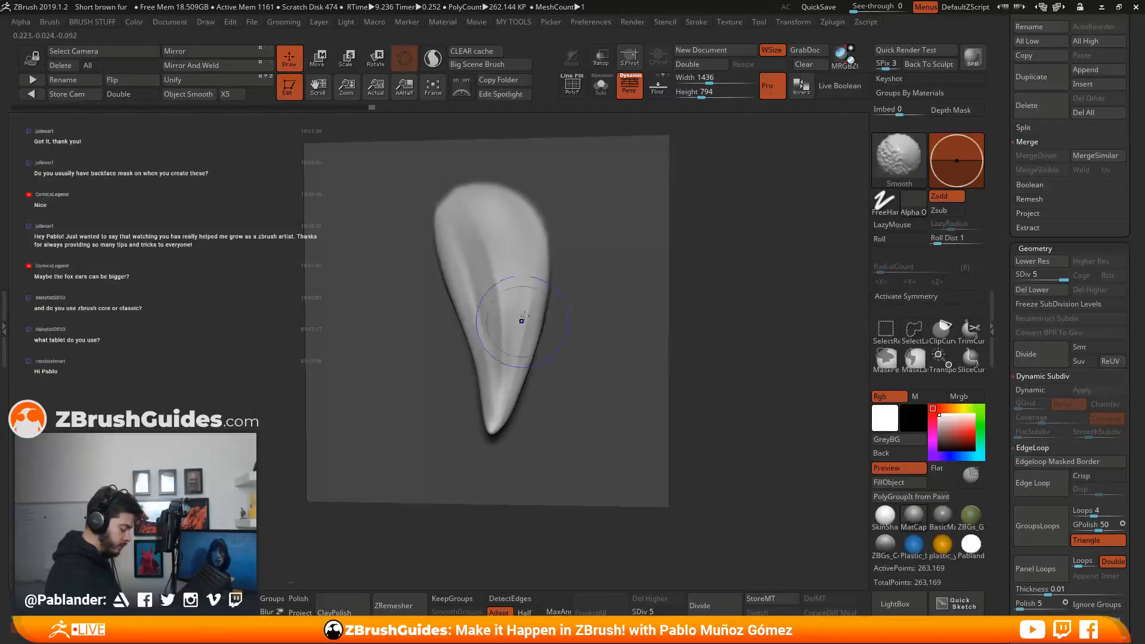
{"action": "left_click_drag", "start_coordinate": [719, 279], "coordinate": [698, 285], "text": "shift"}
{"action": "left_click_drag", "start_coordinate": [460, 251], "coordinate": [484, 316]}
{"action": "key", "text": "ctrl+z"}
{"action": "left_click_drag", "start_coordinate": [468, 256], "coordinate": [489, 366]}
{"action": "key", "text": "ctrl+z"}
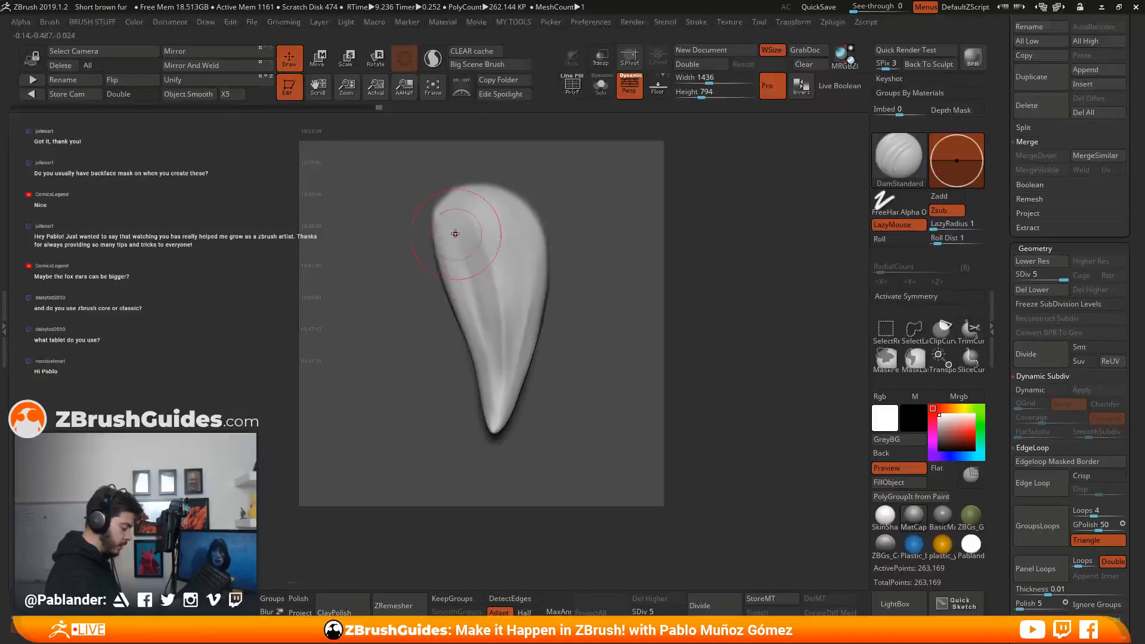
Redefine the crease on the tuft's left half and the one near its tip, smoothing their edges.
{"action": "left_click_drag", "start_coordinate": [474, 281], "coordinate": [487, 345]}
{"action": "left_click_drag", "start_coordinate": [463, 247], "coordinate": [460, 233], "text": "shift"}
{"action": "left_click_drag", "start_coordinate": [481, 305], "coordinate": [484, 235], "text": "shift"}
{"action": "left_click_drag", "start_coordinate": [501, 338], "coordinate": [491, 417]}
{"action": "left_click_drag", "start_coordinate": [505, 372], "coordinate": [511, 324], "text": "shift"}
Deepen the tuft's central crease from its rounded upper end to the tip and blend it with smoothing.
{"action": "left_click_drag", "start_coordinate": [474, 209], "coordinate": [490, 257]}
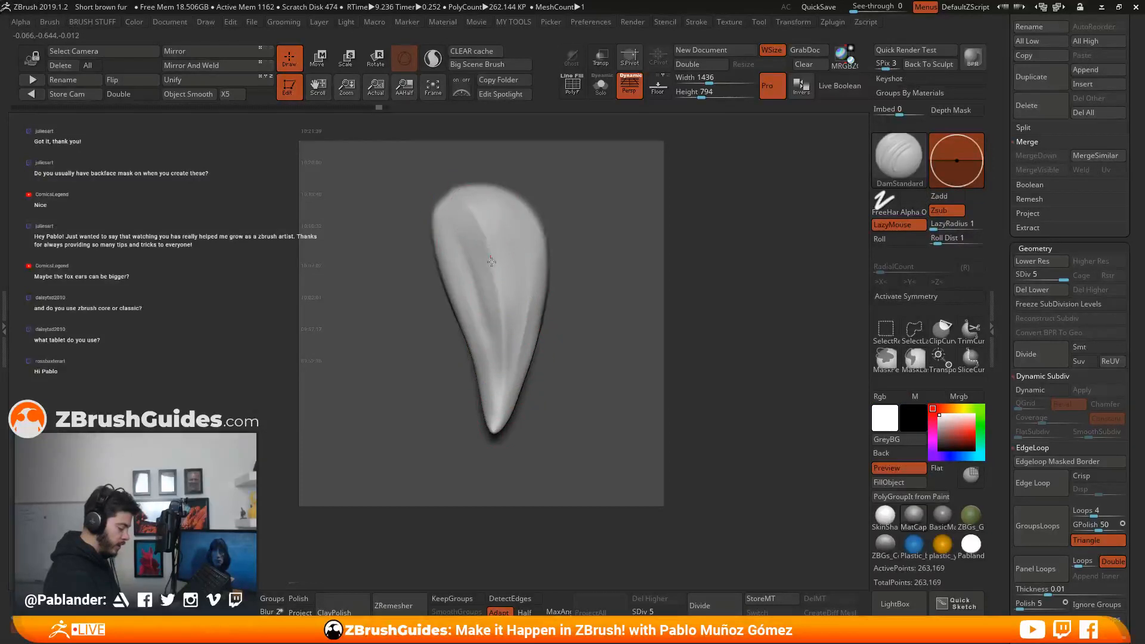
{"action": "left_click_drag", "start_coordinate": [501, 332], "coordinate": [493, 421]}
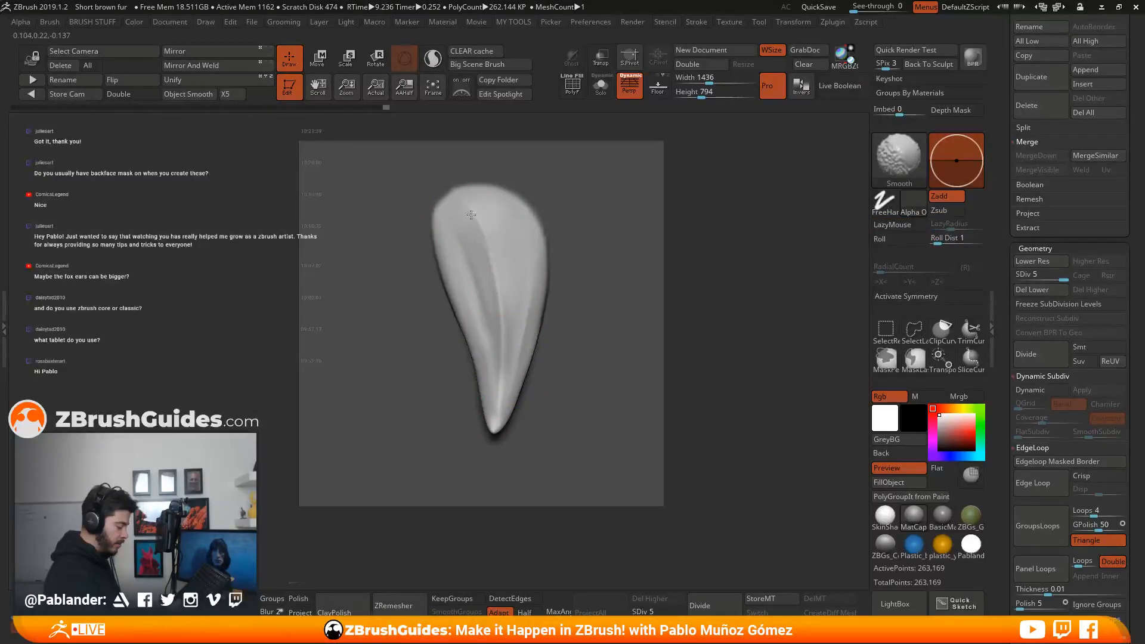
{"action": "left_click_drag", "start_coordinate": [481, 246], "coordinate": [523, 338], "text": "shift"}
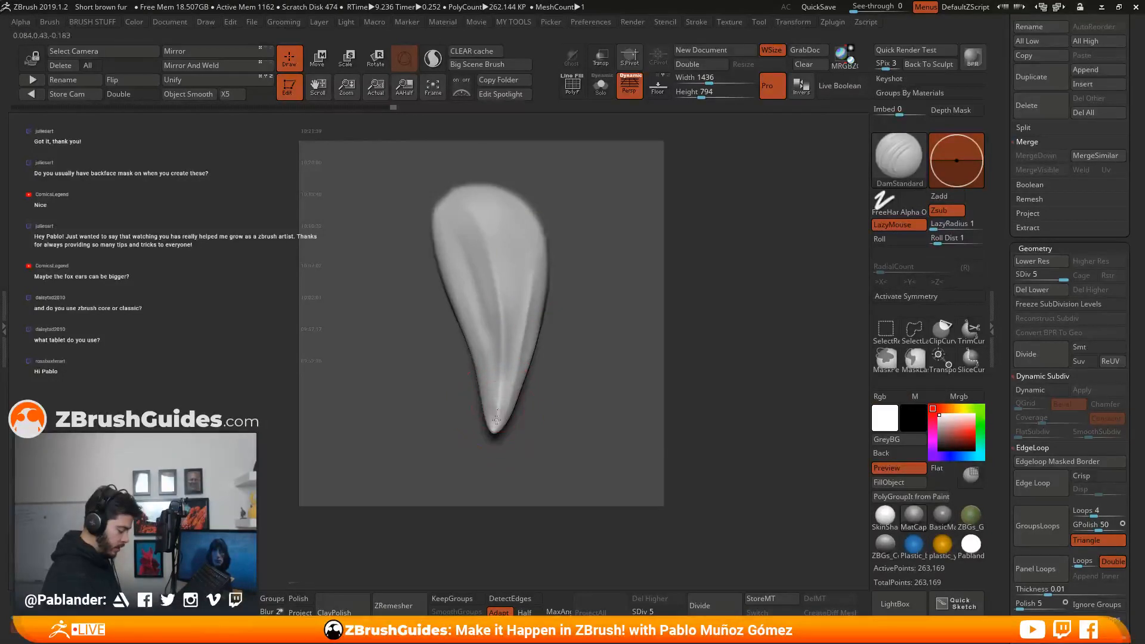
Recut the crease along the tuft's right half and smooth it into the surrounding surface.
{"action": "key", "text": "shift"}
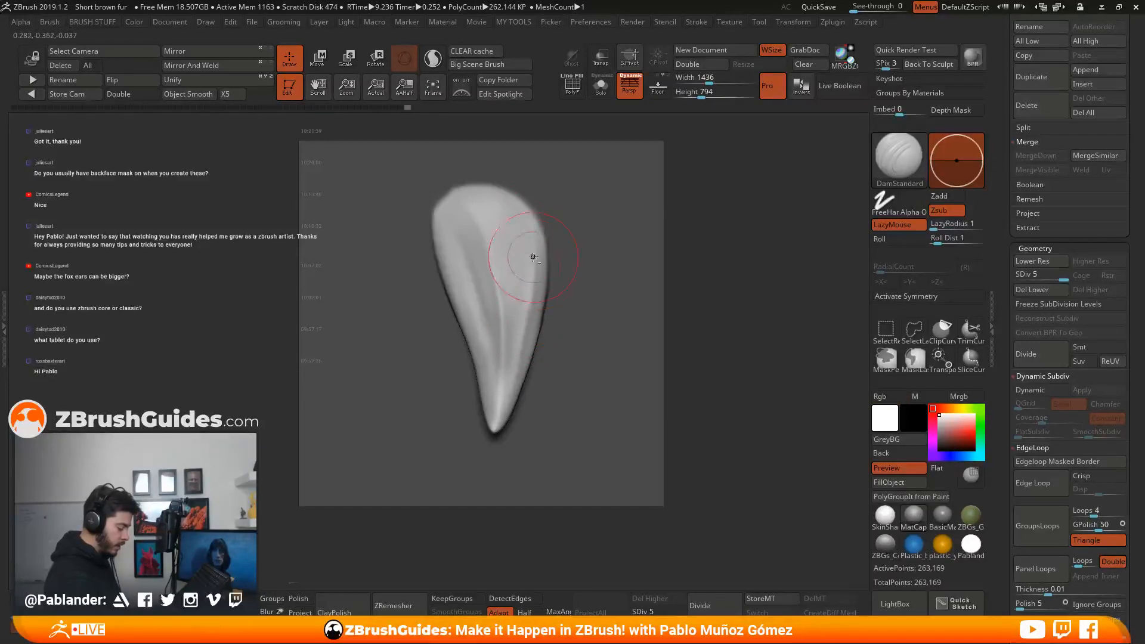
{"action": "key", "text": "shift"}
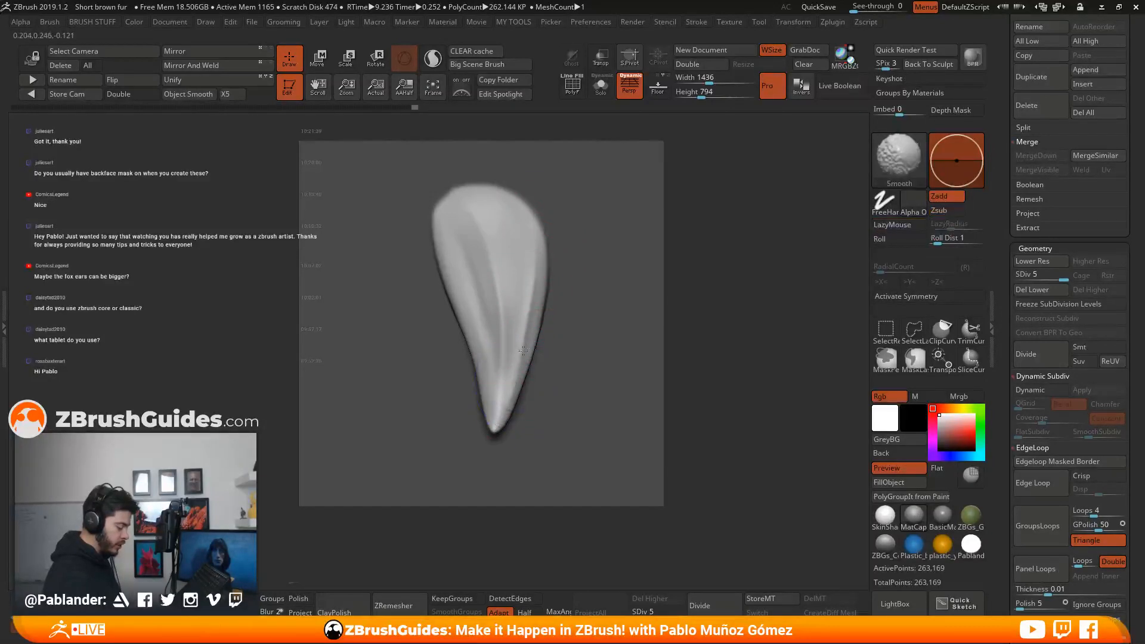
{"action": "mouse_move", "coordinate": [527, 299]}
{"action": "left_mouse_down", "text": "shift"}
{"action": "mouse_move", "coordinate": [478, 219]}
{"action": "mouse_move", "coordinate": [471, 290]}
{"action": "left_mouse_up", "text": "shift"}
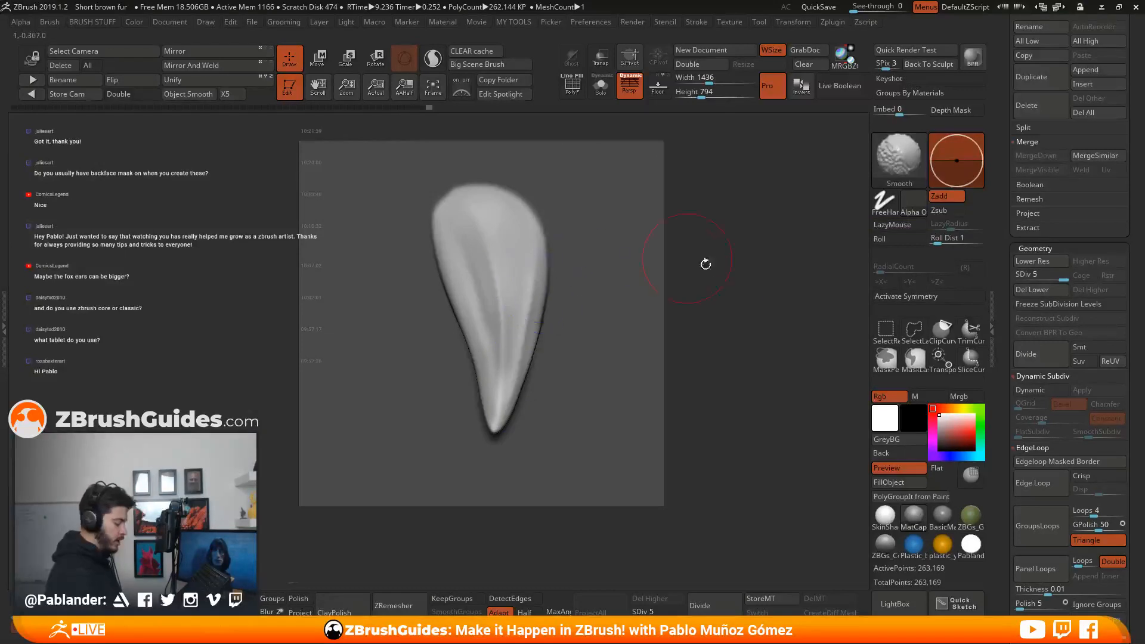
{"action": "mouse_move", "coordinate": [708, 308]}
{"action": "left_mouse_down"}
{"action": "mouse_move", "coordinate": [745, 323]}
{"action": "mouse_move", "coordinate": [690, 320]}
{"action": "mouse_move", "coordinate": [707, 319]}
{"action": "left_mouse_up"}
{"action": "mouse_move", "coordinate": [703, 230]}
{"action": "left_mouse_down"}
{"action": "mouse_move", "coordinate": [721, 227]}
{"action": "mouse_move", "coordinate": [729, 246]}
{"action": "left_mouse_up"}
Flatten the broad face on the tuft's right half with a smaller hPolish brush and smooth its lower part.
{"action": "left_click", "coordinate": [900, 156]}
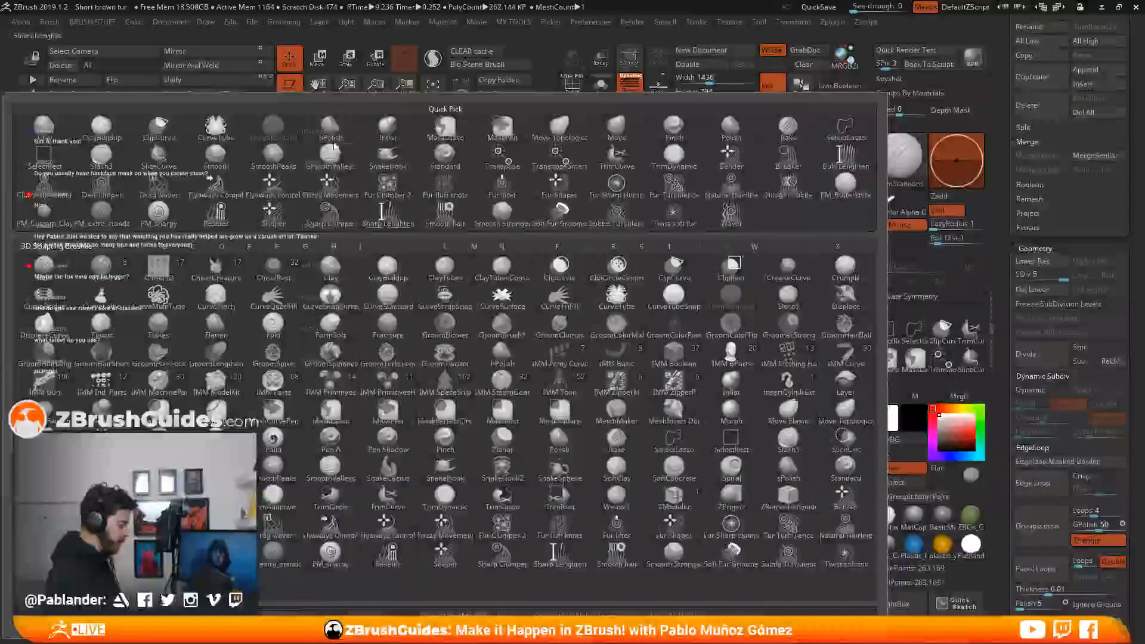
{"action": "left_click", "coordinate": [329, 126]}
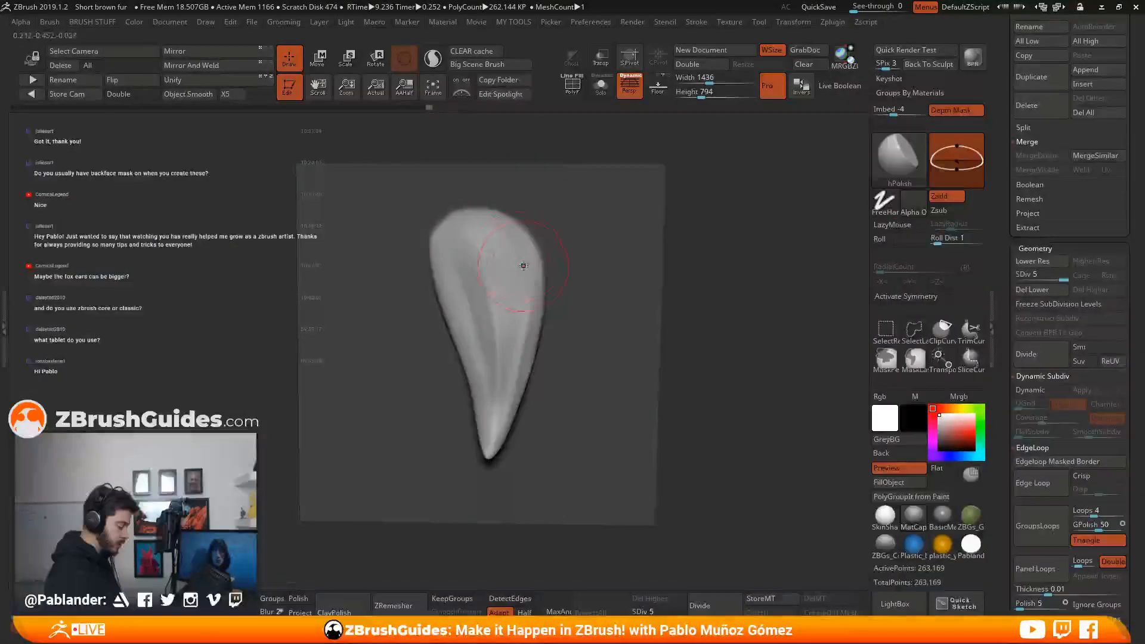
{"action": "right_click", "coordinate": [536, 244]}
{"action": "right_click_drag", "start_coordinate": [536, 244], "coordinate": [499, 270], "text": "ctrl"}
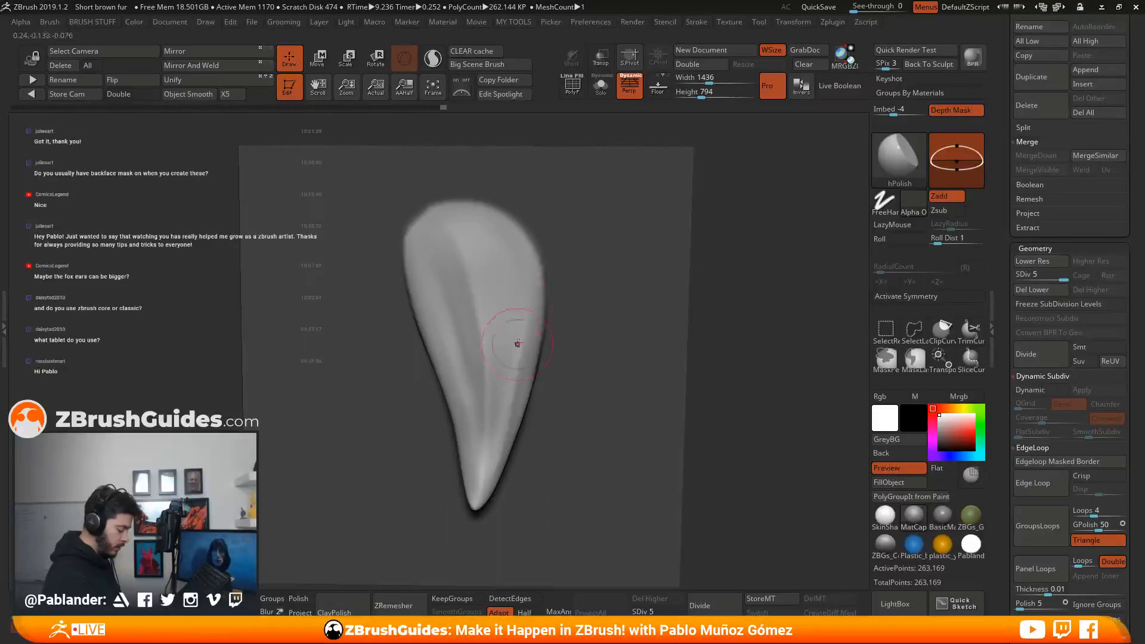
{"action": "right_click_drag", "start_coordinate": [512, 344], "coordinate": [525, 307]}
{"action": "left_click_drag", "start_coordinate": [518, 380], "coordinate": [525, 344], "text": "shift"}
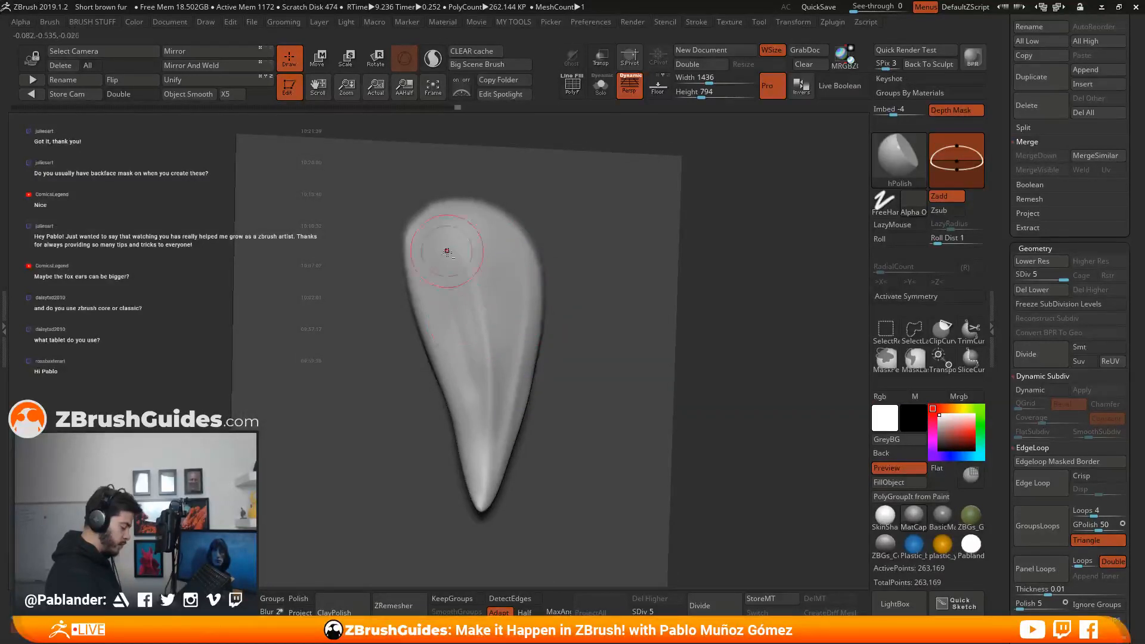
Polish the planes between the tuft's creases from several angles and smooth the transitions toward the tip.
{"action": "right_click_drag", "start_coordinate": [472, 321], "coordinate": [487, 322]}
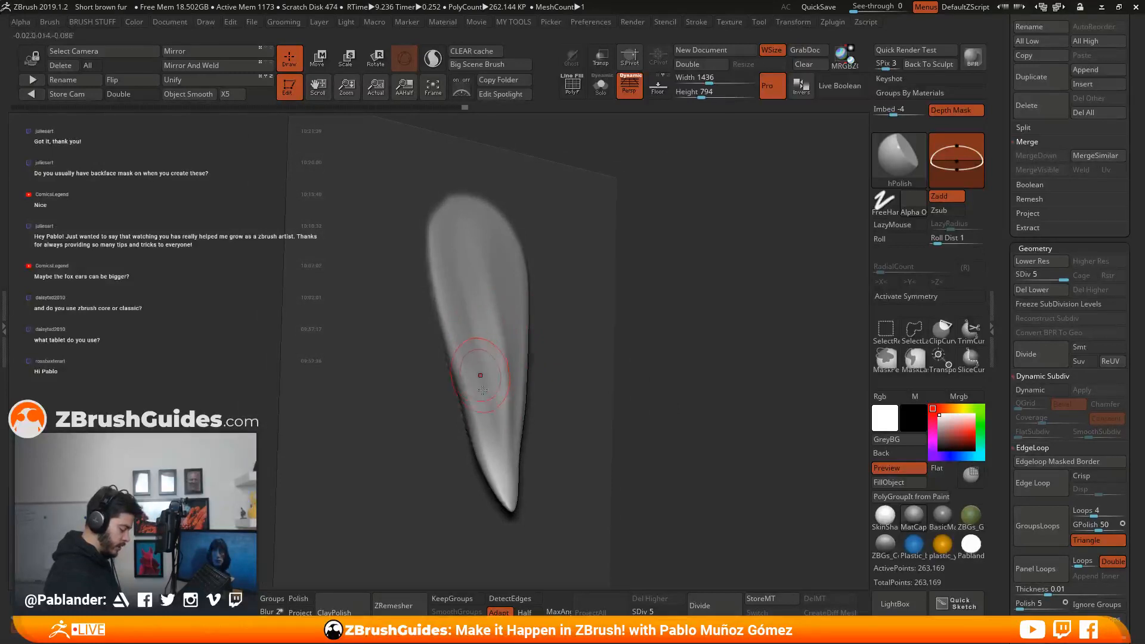
{"action": "key", "text": "shift"}
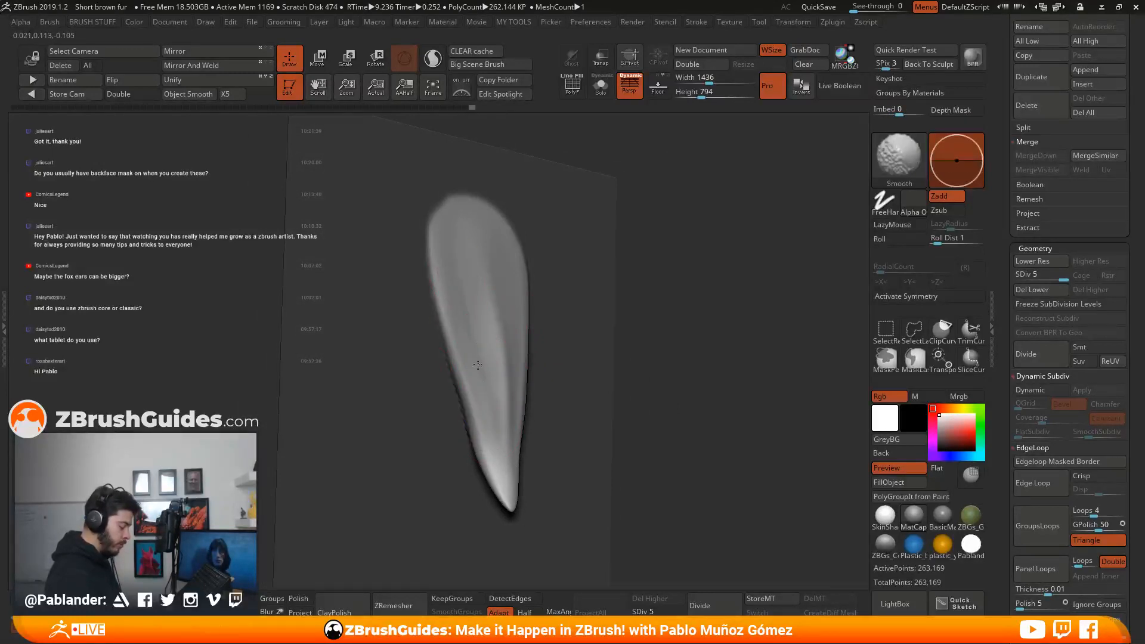
{"action": "mouse_move", "coordinate": [480, 277]}
{"action": "right_mouse_down"}
{"action": "mouse_move", "coordinate": [535, 295]}
{"action": "mouse_move", "coordinate": [499, 288]}
{"action": "right_mouse_up"}
{"action": "key", "text": "space"}
{"action": "key", "text": "shift"}
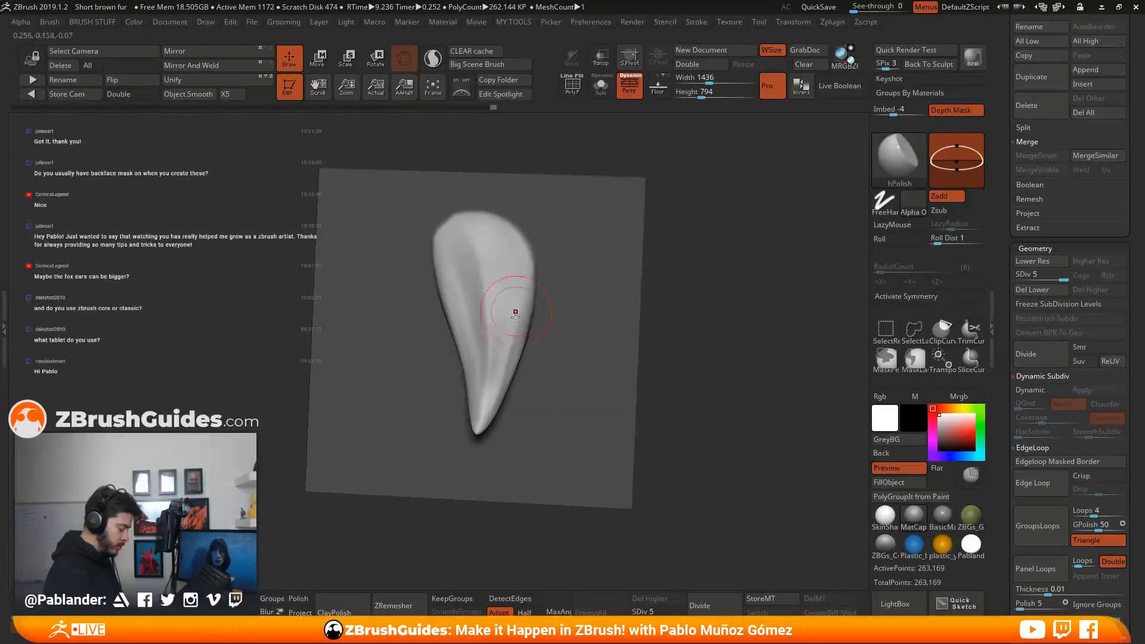
{"action": "key", "text": "shift"}
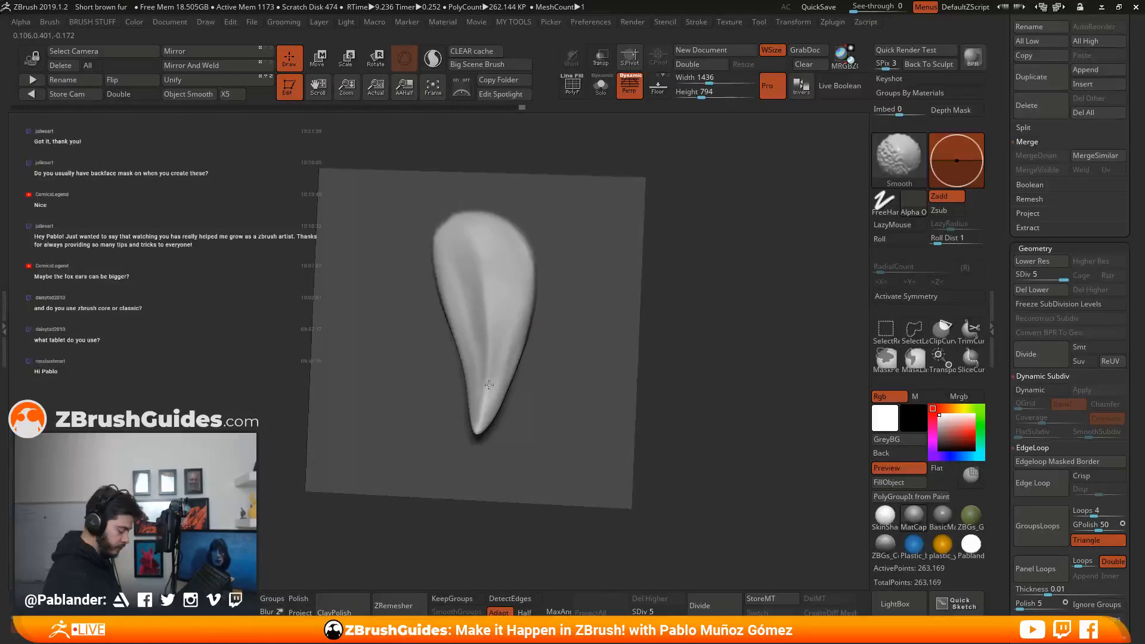
{"action": "mouse_move", "coordinate": [668, 298]}
{"action": "left_mouse_down"}
{"action": "mouse_move", "coordinate": [703, 312]}
{"action": "mouse_move", "coordinate": [677, 350]}
{"action": "mouse_move", "coordinate": [709, 317]}
{"action": "mouse_move", "coordinate": [653, 315]}
{"action": "left_mouse_up"}
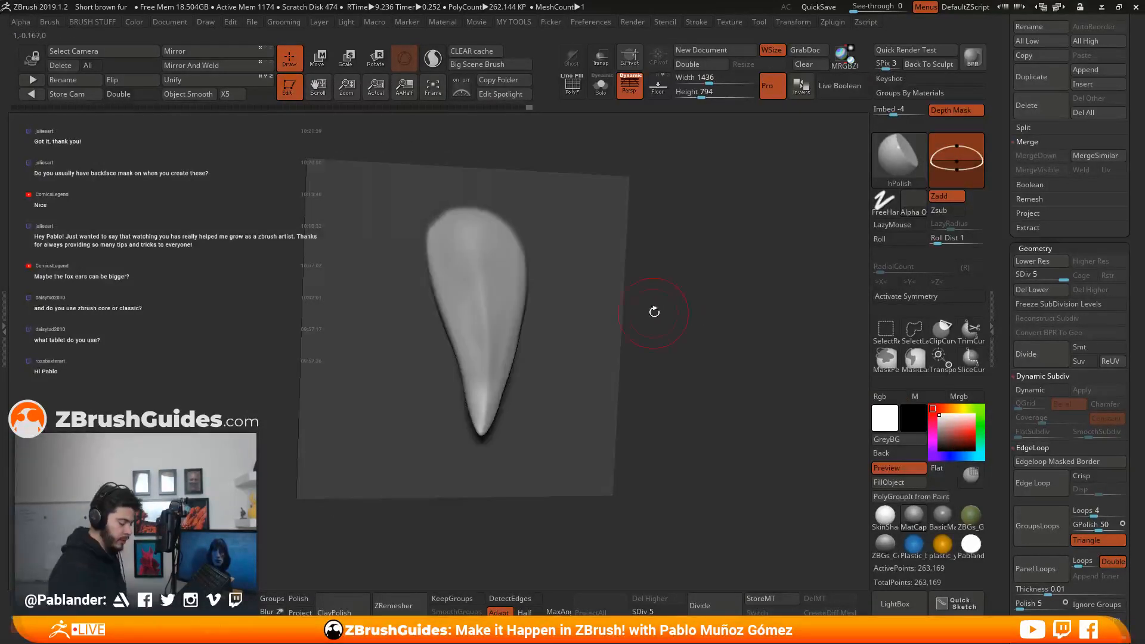
Pull the tuft's tip outward and curve its side profile with a larger Move brush.
{"action": "left_click", "coordinate": [890, 167]}
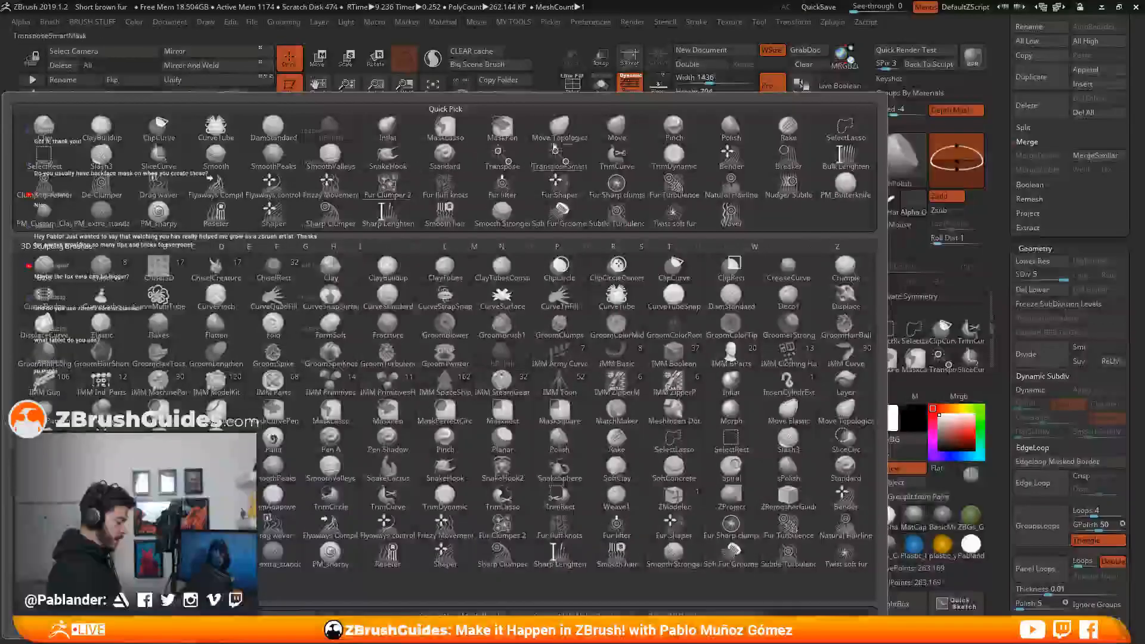
{"action": "left_click", "coordinate": [624, 276]}
{"action": "key", "text": "space"}
{"action": "left_click", "coordinate": [675, 253]}
{"action": "mouse_move", "coordinate": [676, 259]}
{"action": "left_mouse_down"}
{"action": "mouse_move", "coordinate": [684, 305]}
{"action": "mouse_move", "coordinate": [665, 342]}
{"action": "left_mouse_up"}
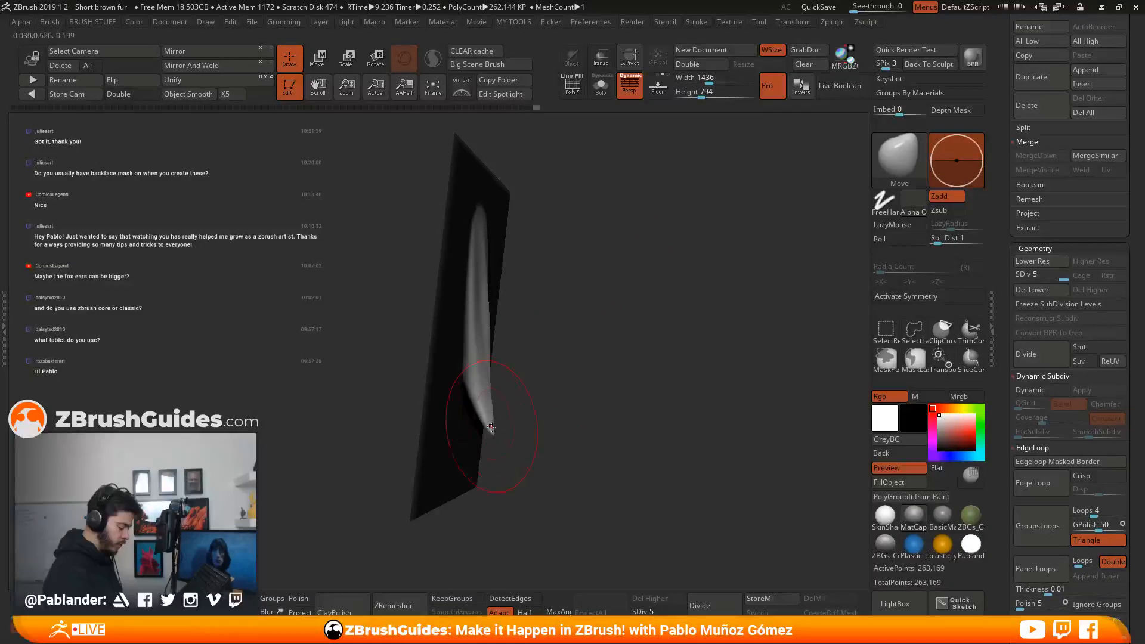
{"action": "left_click_drag", "start_coordinate": [492, 425], "coordinate": [555, 401]}
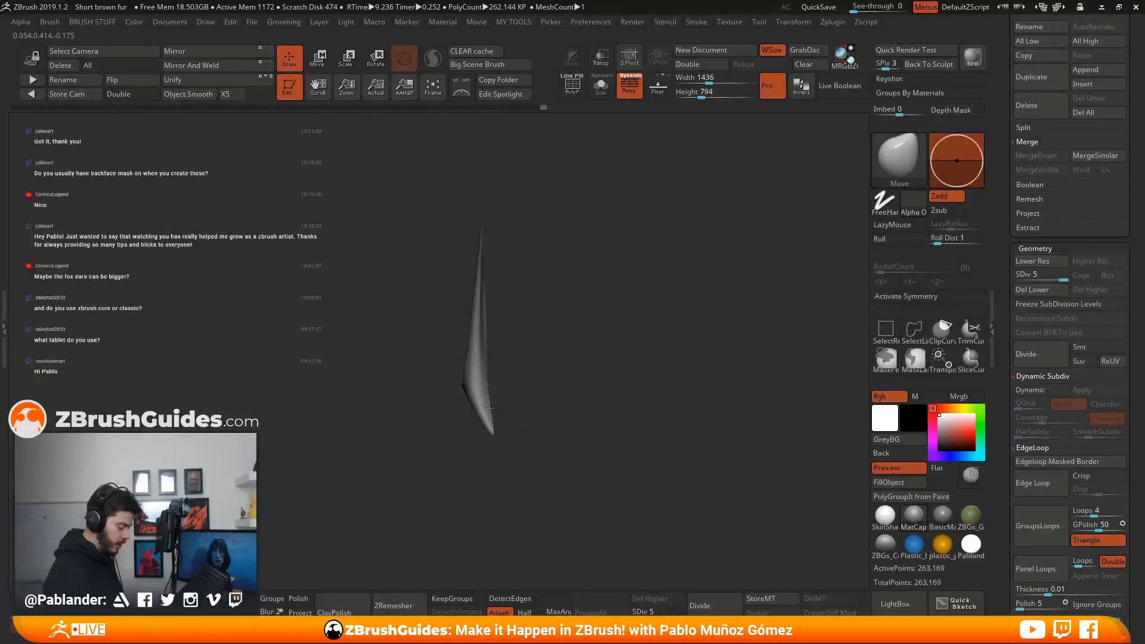
{"action": "left_click_drag", "start_coordinate": [556, 372], "coordinate": [572, 346]}
Adjust the tuft's front silhouette along its sides and near the tip with the Move brush.
{"action": "key", "text": "shift"}
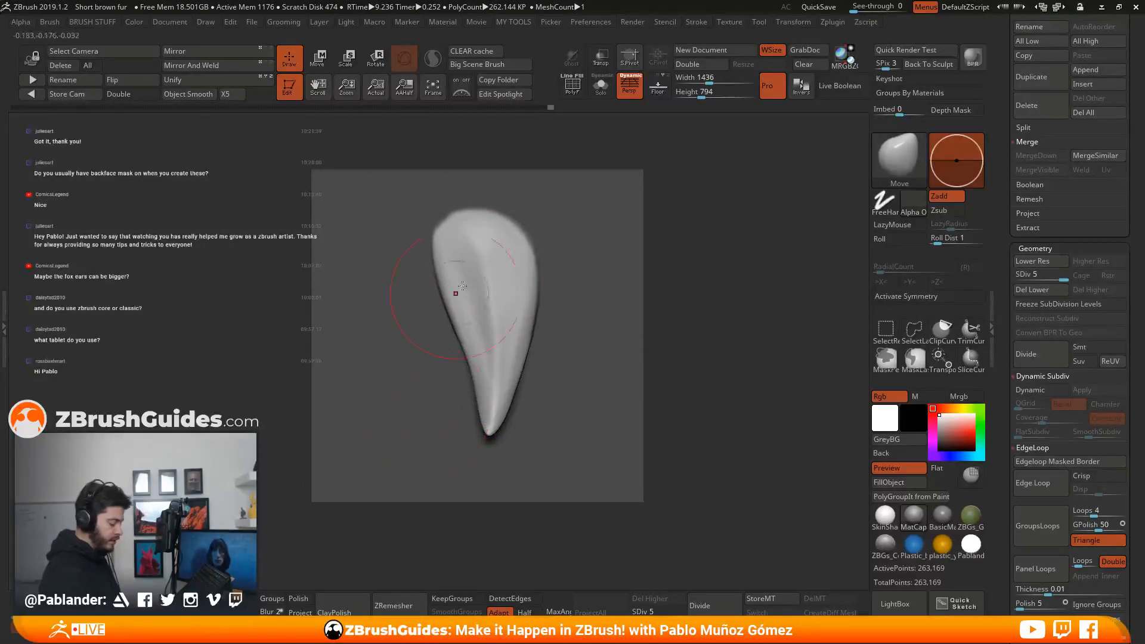
{"action": "left_click_drag", "start_coordinate": [493, 301], "coordinate": [475, 237]}
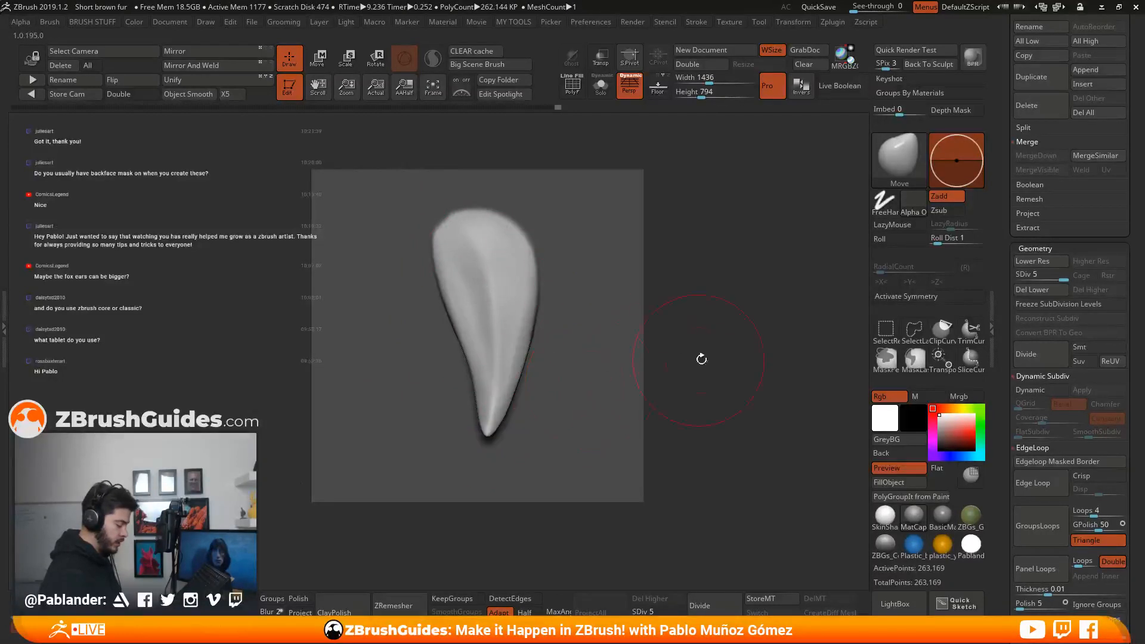
{"action": "left_click_drag", "start_coordinate": [683, 361], "coordinate": [652, 353]}
{"action": "left_click_drag", "start_coordinate": [448, 410], "coordinate": [451, 411]}
{"action": "mouse_move", "coordinate": [678, 353]}
{"action": "left_mouse_down"}
{"action": "mouse_move", "coordinate": [731, 358]}
{"action": "mouse_move", "coordinate": [708, 359]}
{"action": "left_mouse_up"}
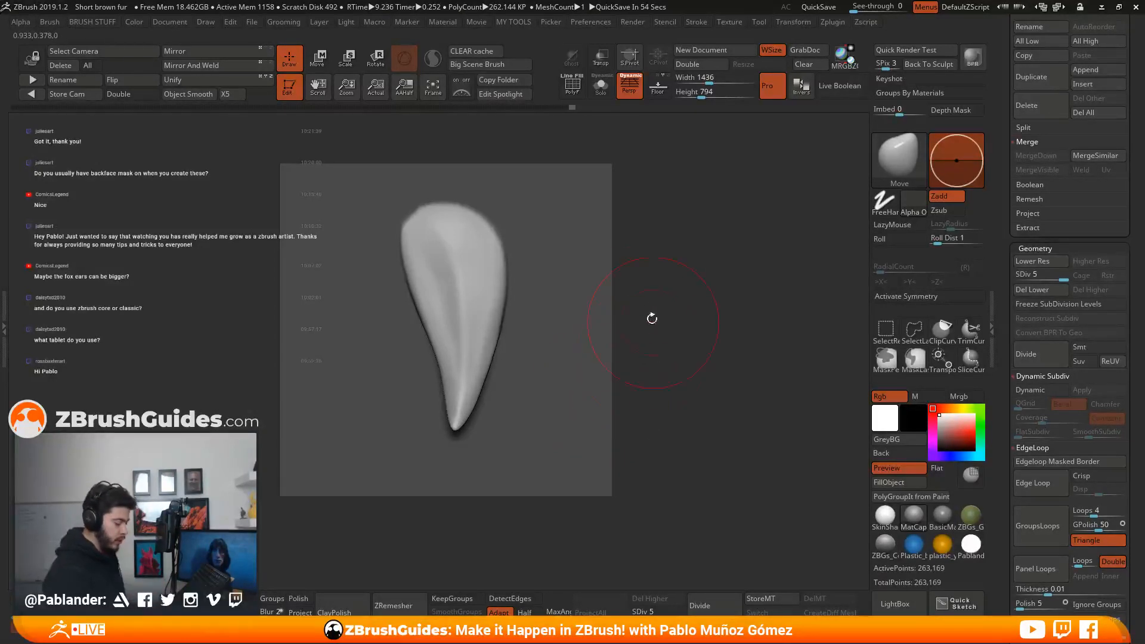
Smooth the tuft's rounded upper end with a smaller brush to blend it into the plane.
{"action": "left_click_drag", "start_coordinate": [662, 247], "coordinate": [679, 313], "text": "ctrl"}
{"action": "right_click_drag", "start_coordinate": [520, 263], "coordinate": [540, 314], "text": "alt"}
{"action": "key", "text": "space"}
{"action": "mouse_move", "coordinate": [549, 283]}
{"action": "left_mouse_down"}
{"action": "mouse_move", "coordinate": [539, 289]}
{"action": "mouse_move", "coordinate": [465, 247]}
{"action": "left_mouse_up"}
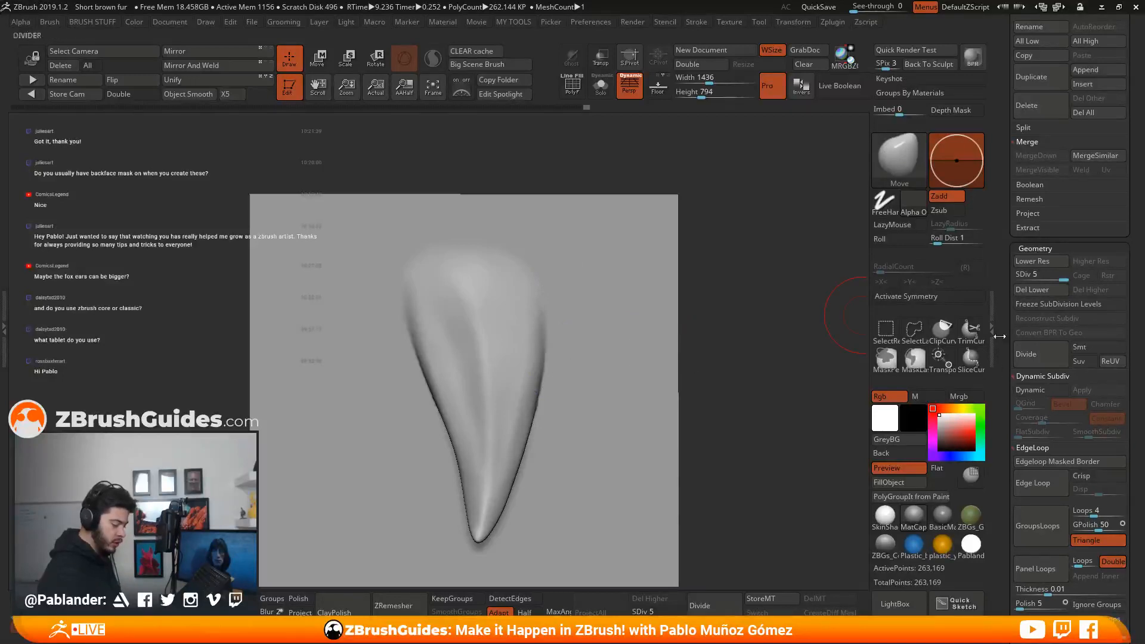
{"action": "key", "text": "shift"}
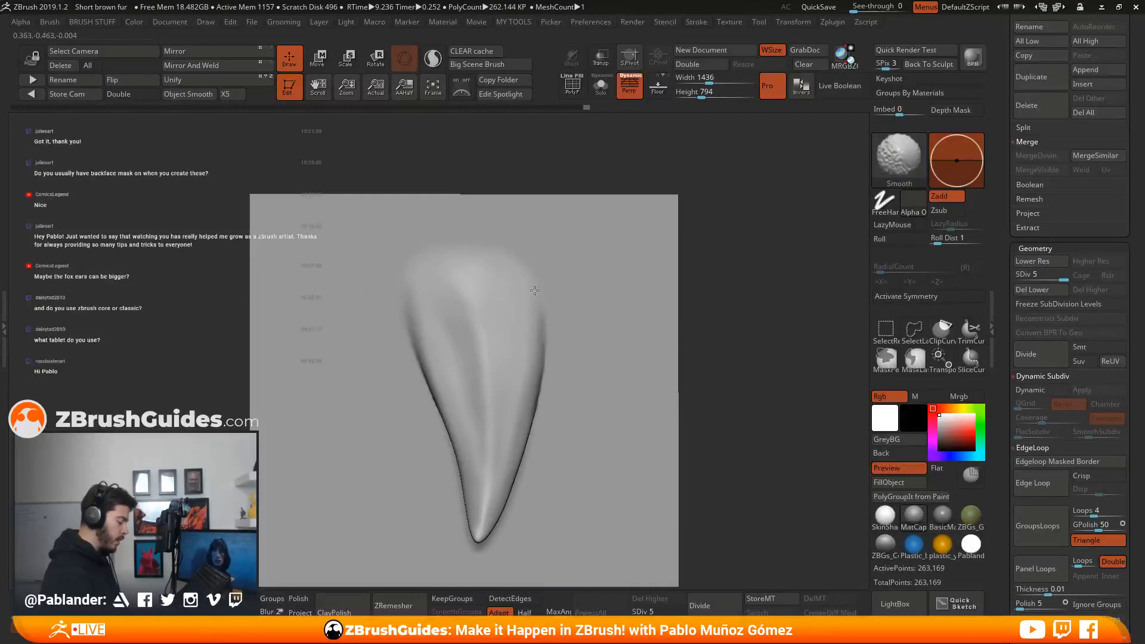
{"action": "left_click_drag", "start_coordinate": [478, 246], "coordinate": [434, 306], "text": "shift"}
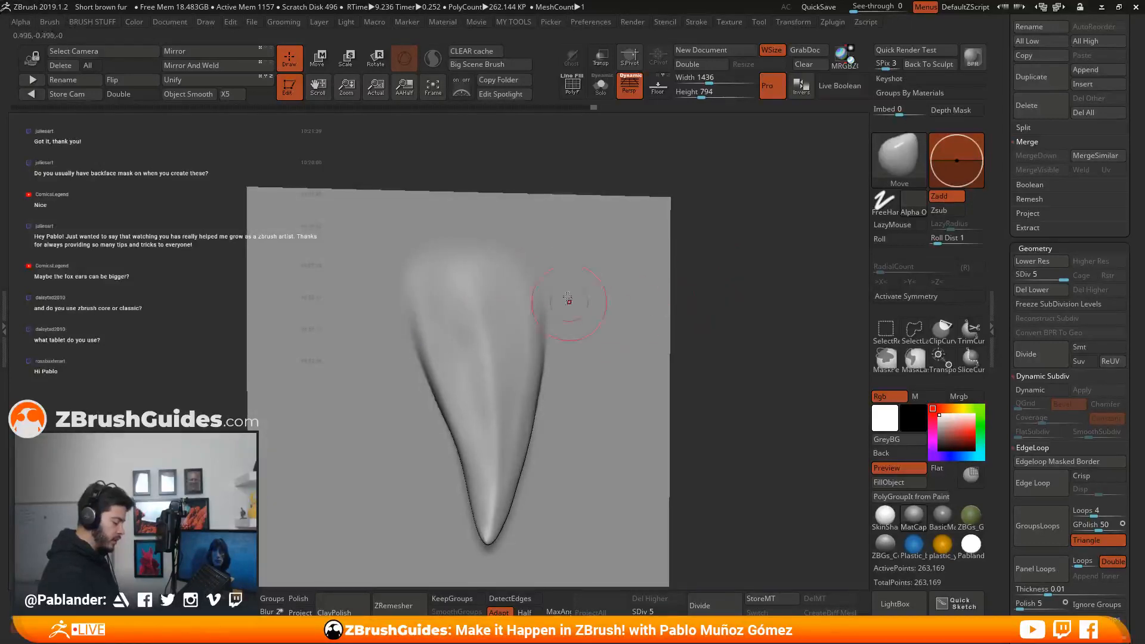
{"action": "left_click_drag", "start_coordinate": [695, 298], "coordinate": [679, 286]}
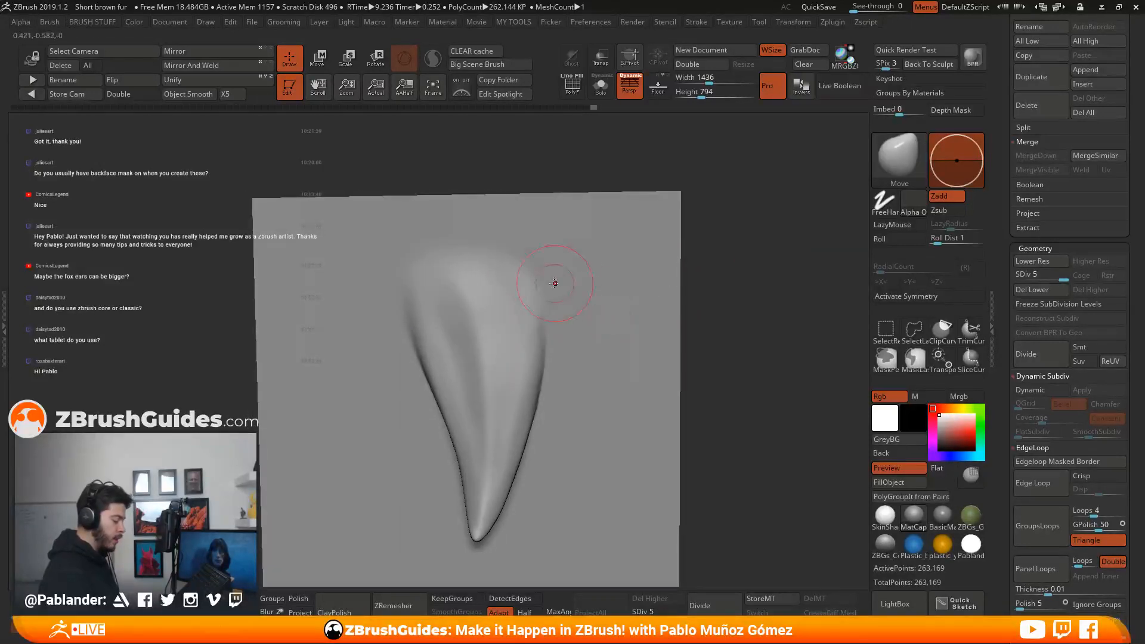
{"action": "key", "text": "shift"}
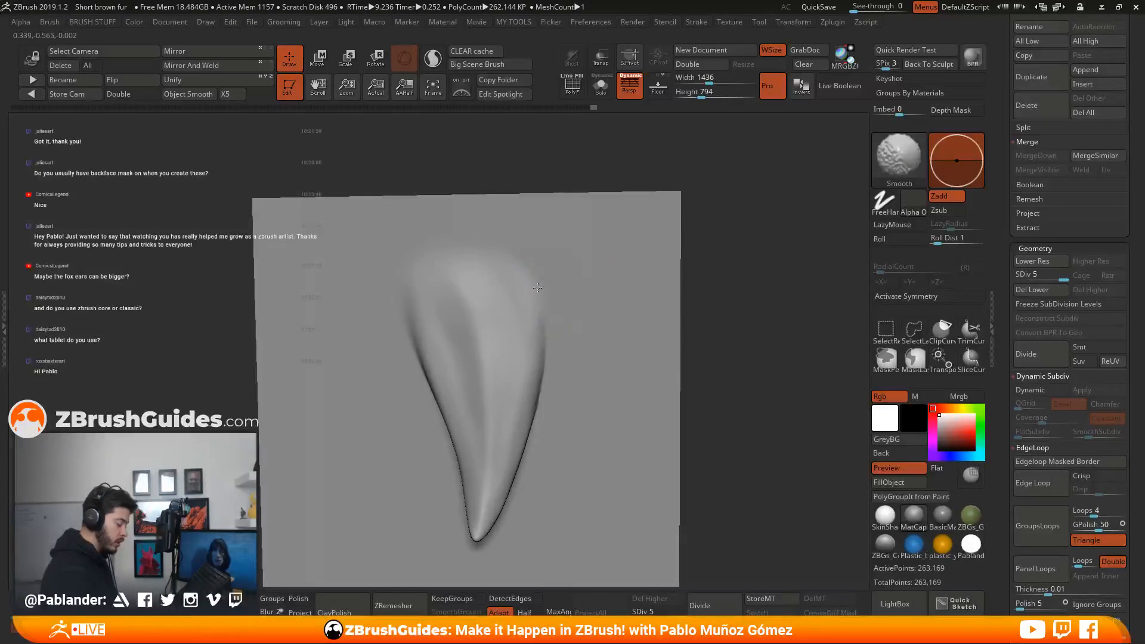
Smooth the tuft's side edges and central surface from several angles, keeping the lower tip defined.
{"action": "left_click_drag", "start_coordinate": [710, 325], "coordinate": [526, 413]}
{"action": "key", "text": "shift"}
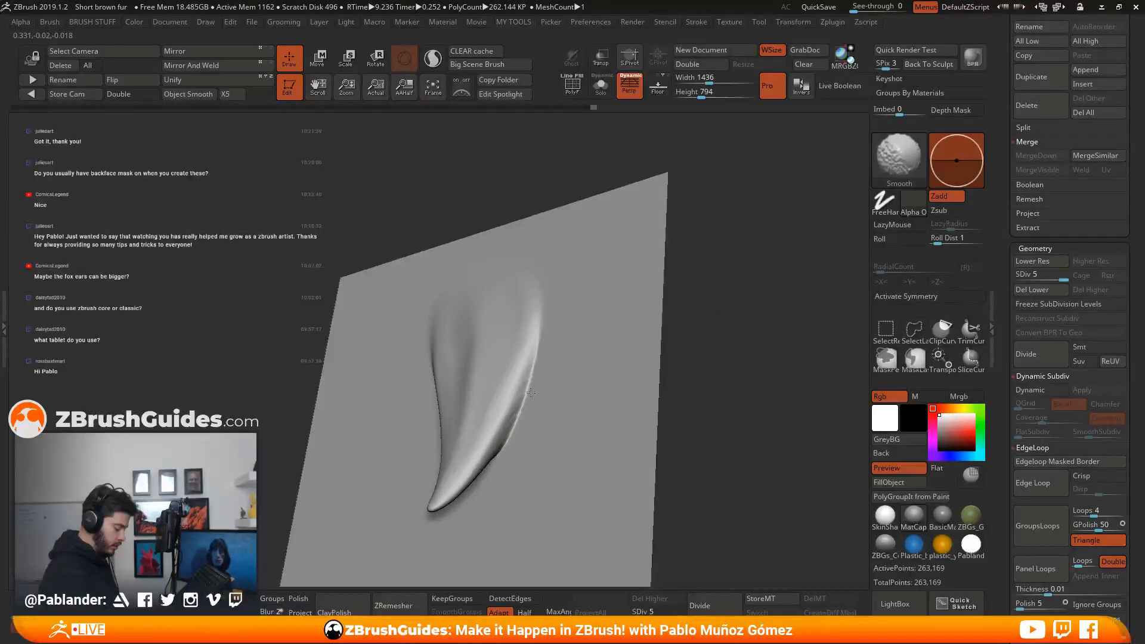
{"action": "left_click_drag", "start_coordinate": [672, 317], "coordinate": [621, 355]}
{"action": "key", "text": "shift"}
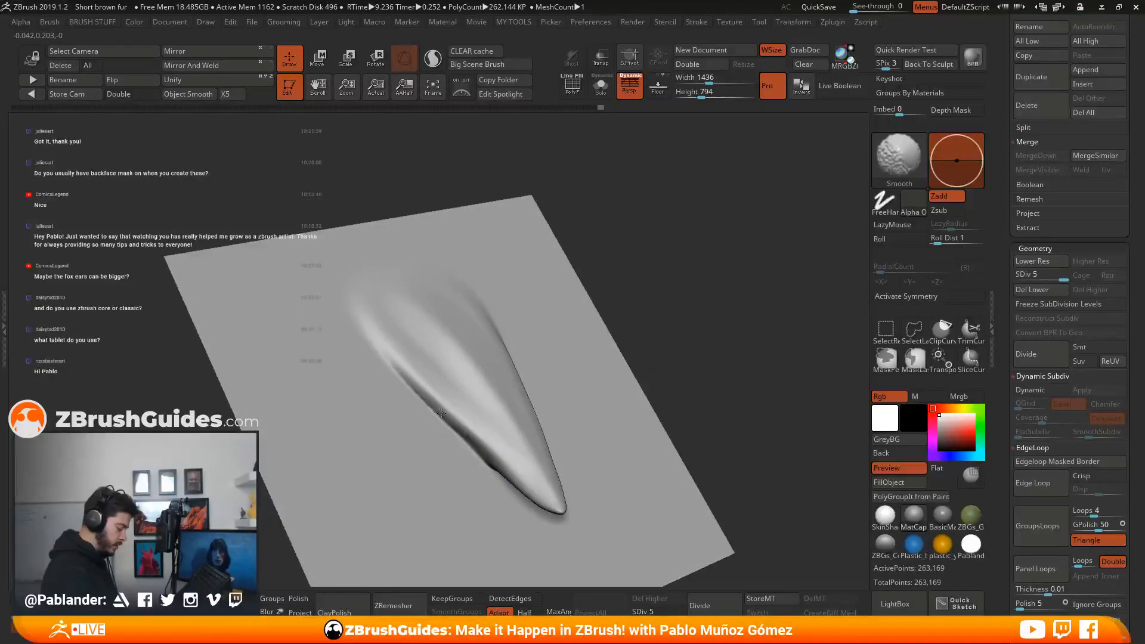
{"action": "mouse_move", "coordinate": [542, 409]}
{"action": "left_mouse_down"}
{"action": "mouse_move", "coordinate": [470, 362]}
{"action": "mouse_move", "coordinate": [429, 423]}
{"action": "left_mouse_up"}
{"action": "key", "text": "shift"}
{"action": "mouse_move", "coordinate": [650, 376]}
{"action": "left_mouse_down"}
{"action": "mouse_move", "coordinate": [664, 381]}
{"action": "mouse_move", "coordinate": [640, 375]}
{"action": "left_mouse_up"}
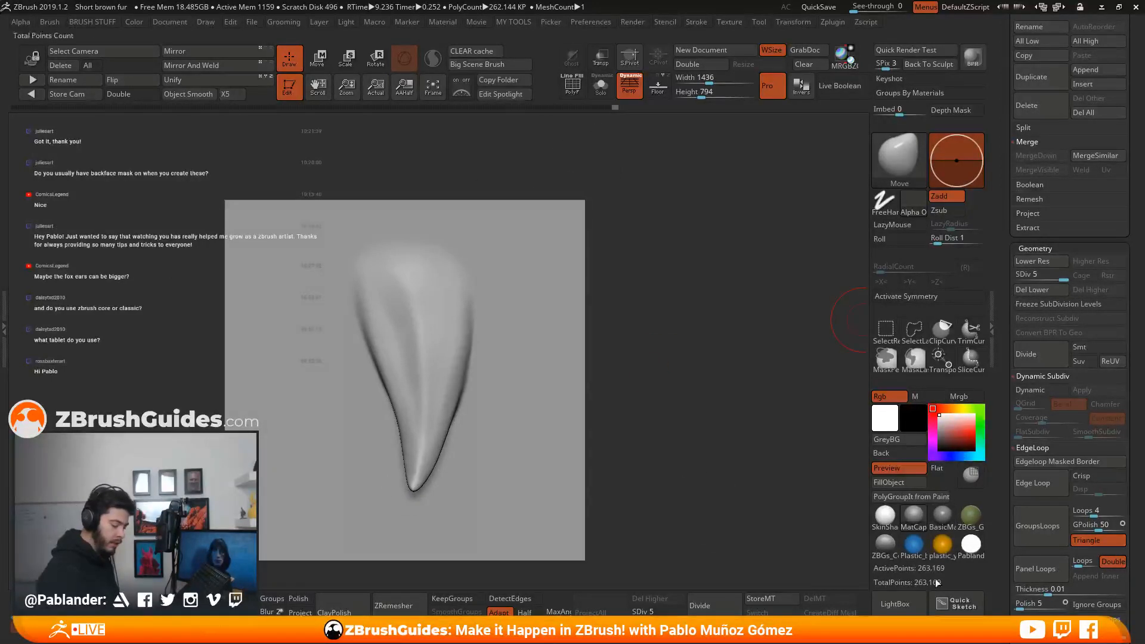
{"action": "left_click_drag", "start_coordinate": [471, 310], "coordinate": [464, 388], "text": "shift"}
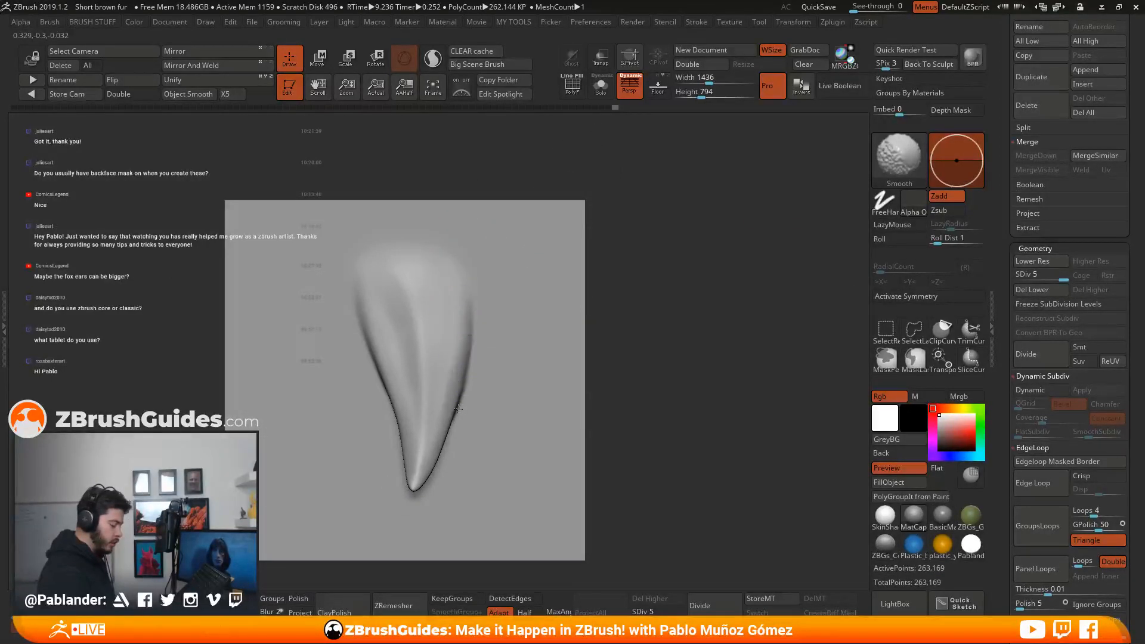
{"action": "left_click_drag", "start_coordinate": [406, 291], "coordinate": [410, 304], "text": "shift"}
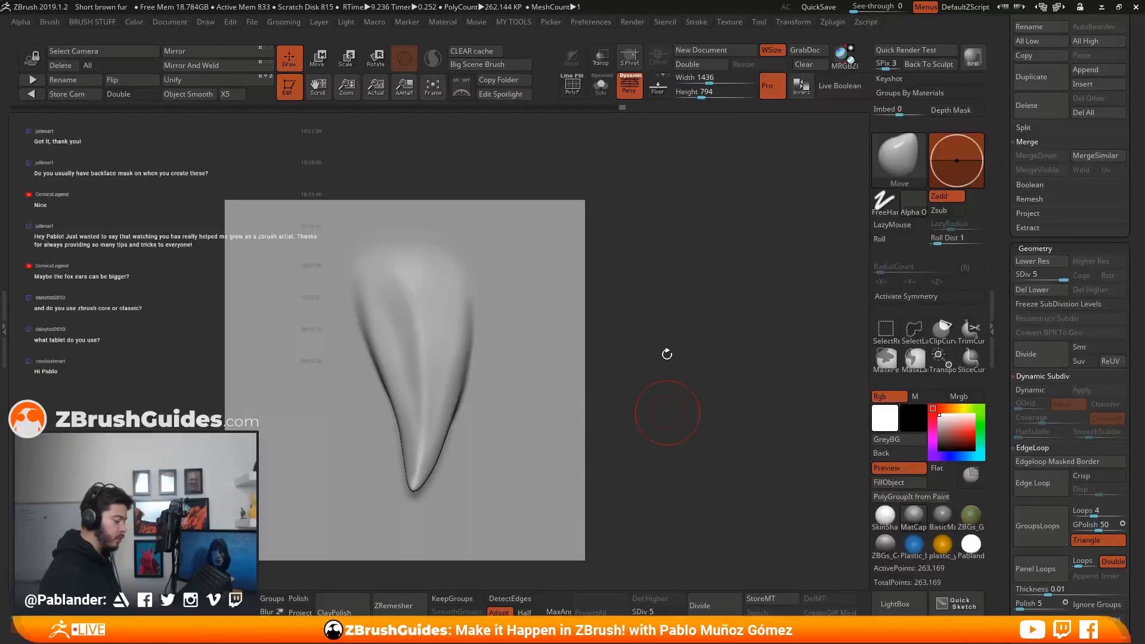
Recut the tuft's side edges and inner crease with the DamStandard brush and soften the upper part with smoothing.
{"action": "left_click_drag", "start_coordinate": [673, 348], "coordinate": [688, 337], "text": "alt"}
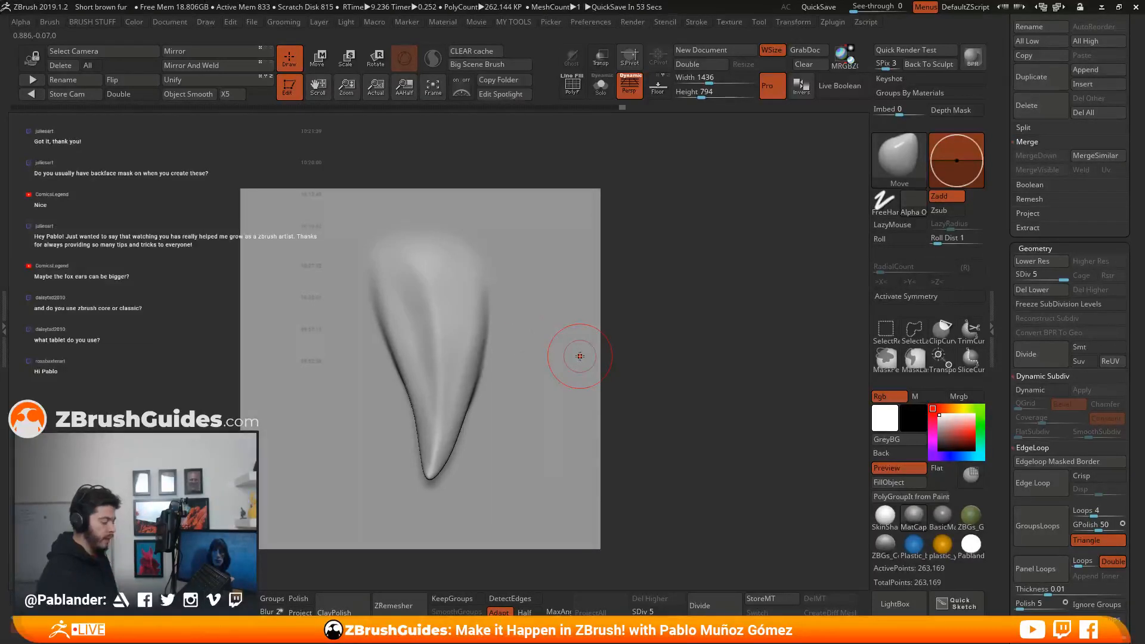
{"action": "type", "text": "bds"}
{"action": "left_click_drag", "start_coordinate": [686, 224], "coordinate": [554, 293]}
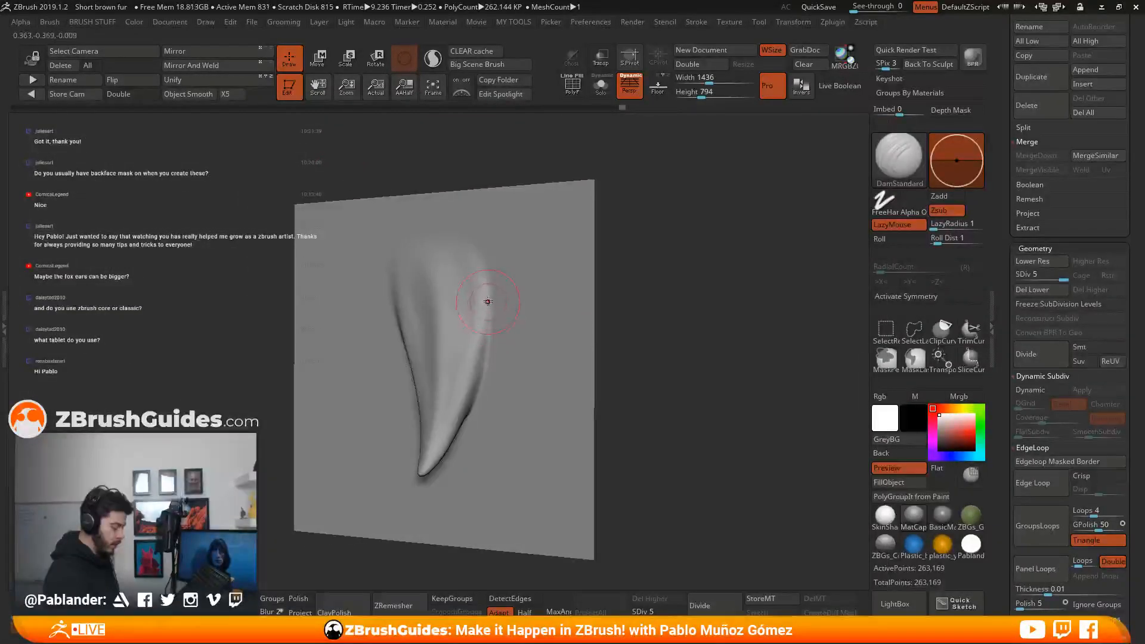
{"action": "mouse_move", "coordinate": [477, 361]}
{"action": "left_mouse_down"}
{"action": "mouse_move", "coordinate": [446, 443]}
{"action": "mouse_move", "coordinate": [482, 383]}
{"action": "mouse_move", "coordinate": [473, 410]}
{"action": "left_mouse_up"}
{"action": "left_click_drag", "start_coordinate": [617, 343], "coordinate": [725, 310]}
{"action": "left_click_drag", "start_coordinate": [404, 267], "coordinate": [432, 349]}
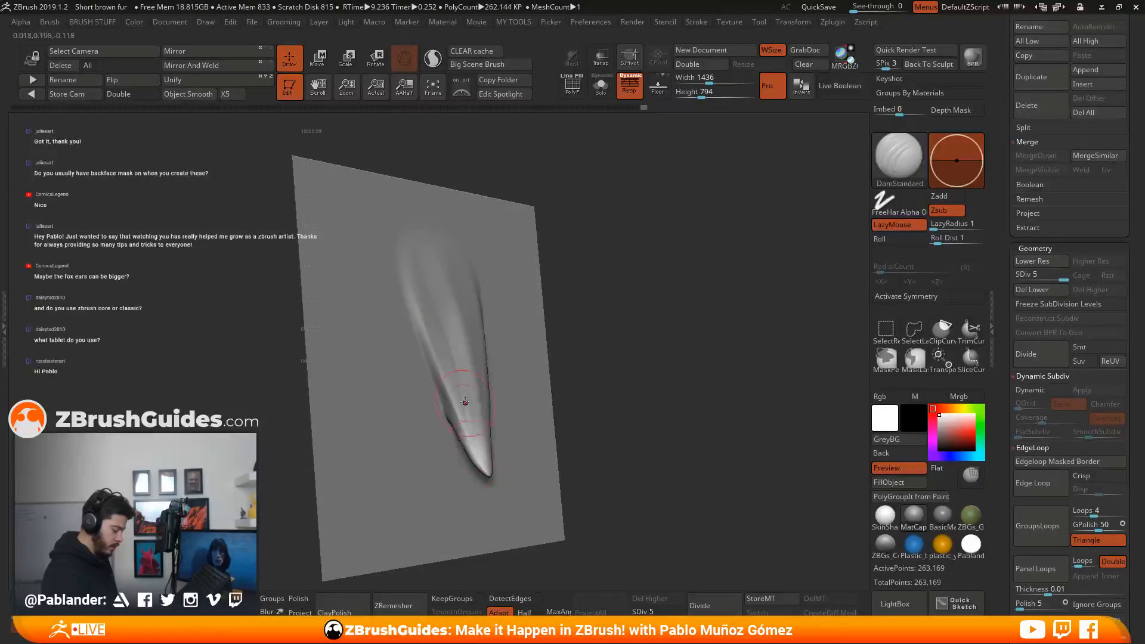
{"action": "key", "text": "shift"}
{"action": "mouse_move", "coordinate": [647, 364]}
{"action": "left_mouse_down"}
{"action": "mouse_move", "coordinate": [561, 340]}
{"action": "mouse_move", "coordinate": [530, 266]}
{"action": "left_mouse_up"}
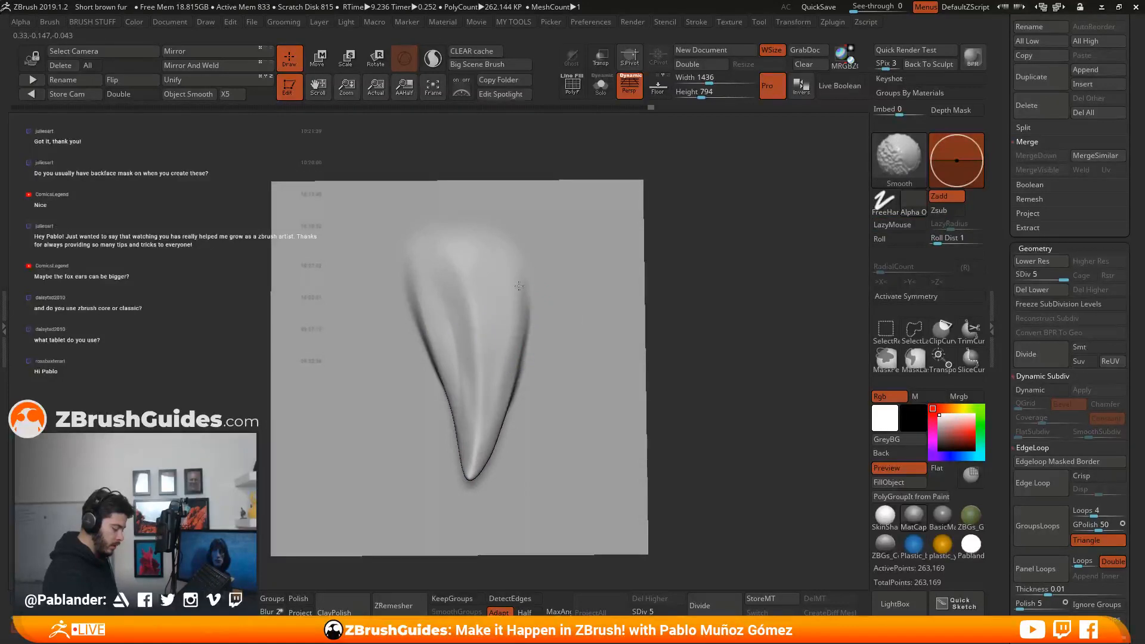
Load the Chisel brush and look through the brushes whose names start with S.
{"action": "mouse_move", "coordinate": [724, 373]}
{"action": "left_mouse_down"}
{"action": "mouse_move", "coordinate": [667, 330]}
{"action": "mouse_move", "coordinate": [732, 315]}
{"action": "mouse_move", "coordinate": [668, 336]}
{"action": "mouse_move", "coordinate": [684, 422]}
{"action": "left_mouse_up"}
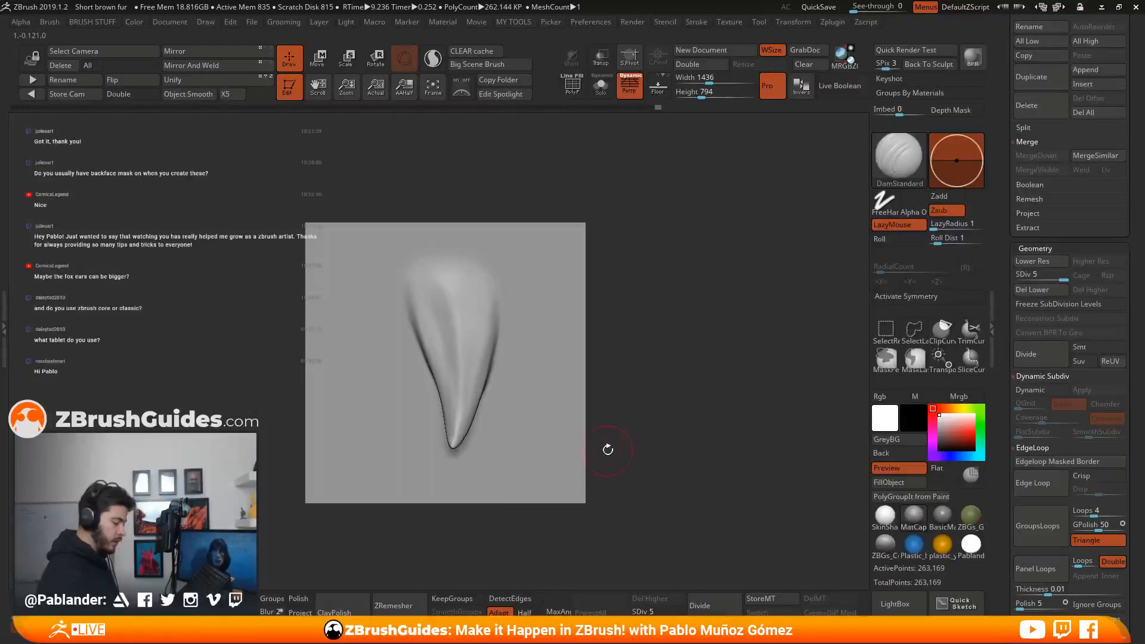
{"action": "left_click", "coordinate": [894, 159]}
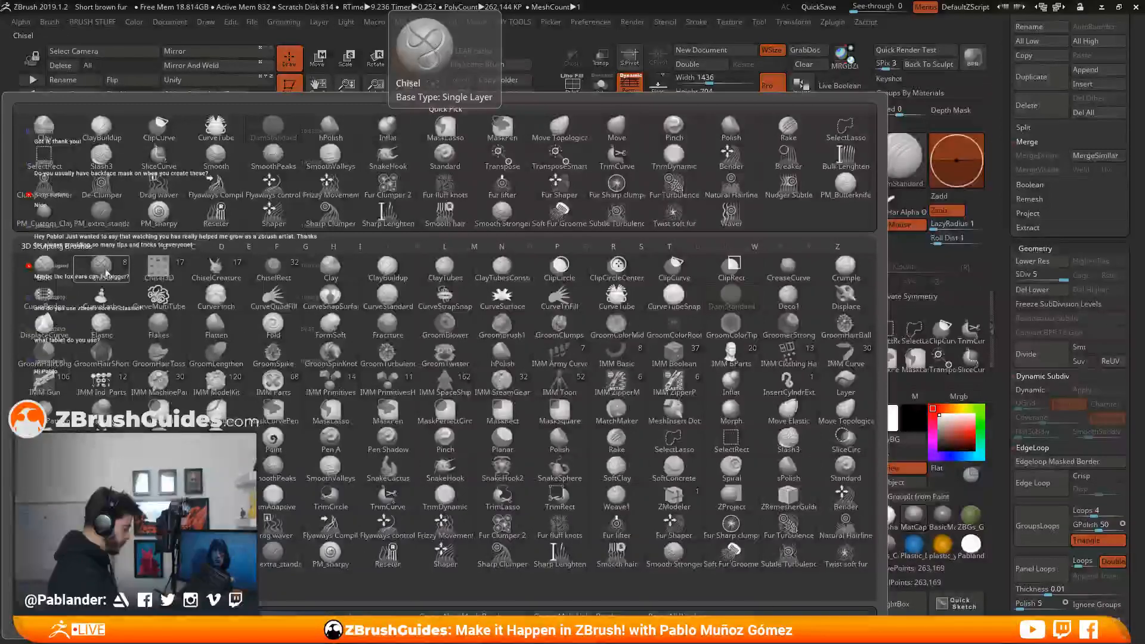
{"action": "left_click", "coordinate": [105, 273]}
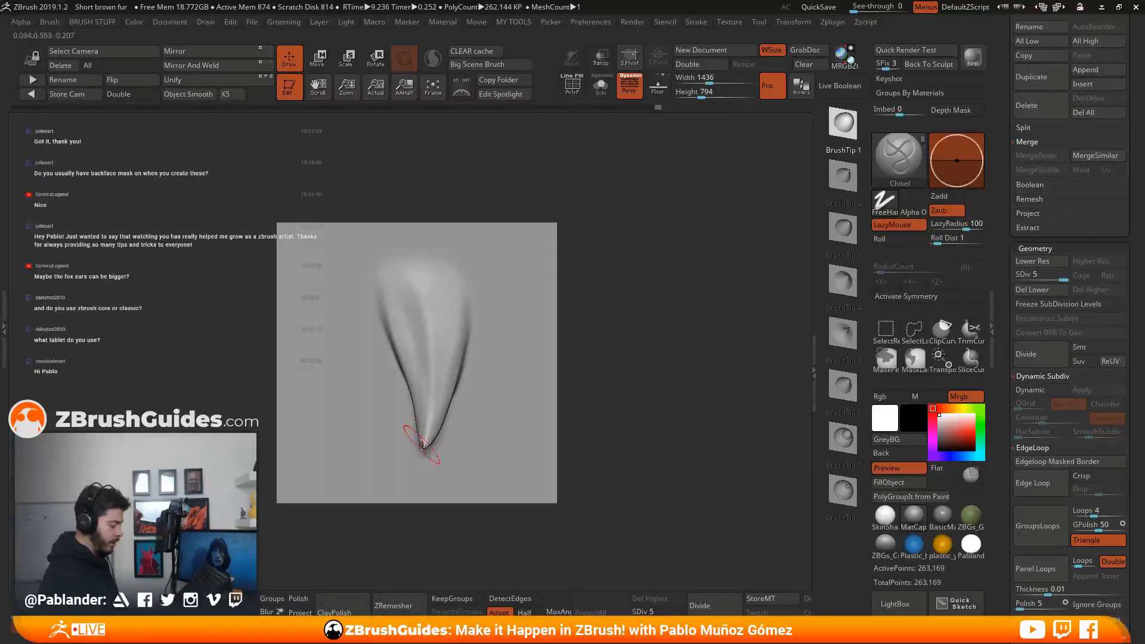
{"action": "left_click", "coordinate": [902, 164]}
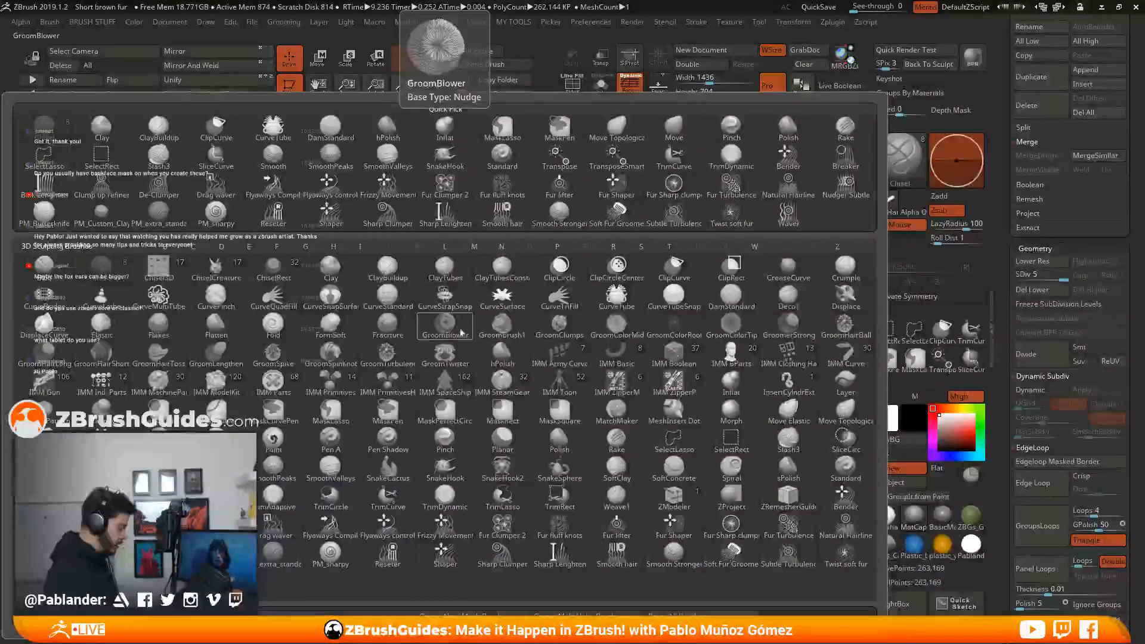
{"action": "left_click", "coordinate": [643, 246]}
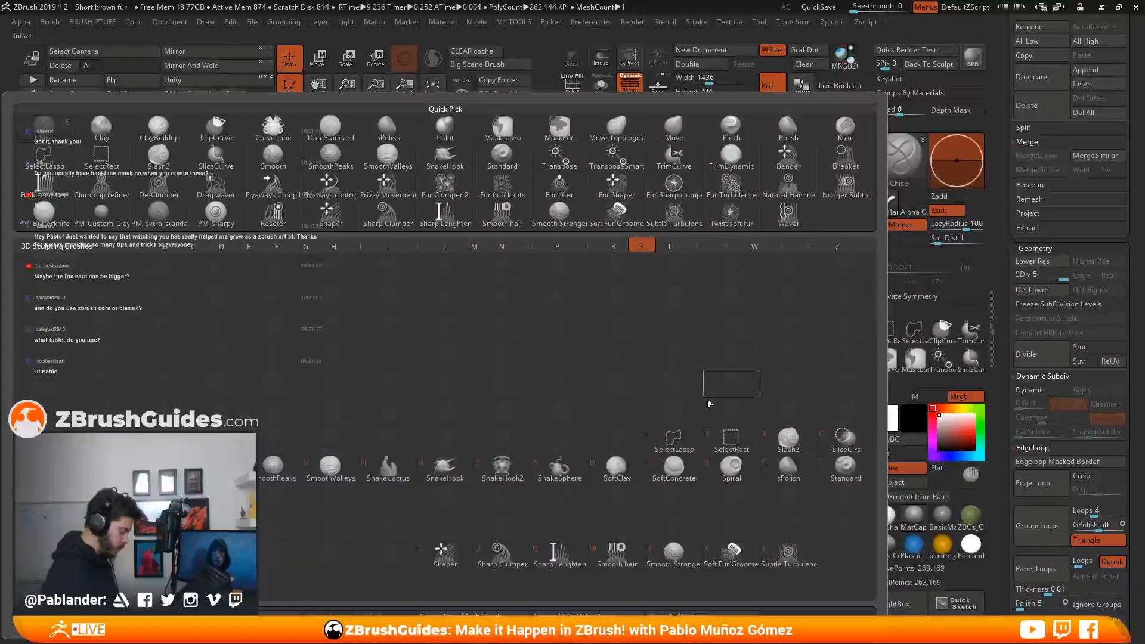
{"action": "left_click", "coordinate": [344, 565]}
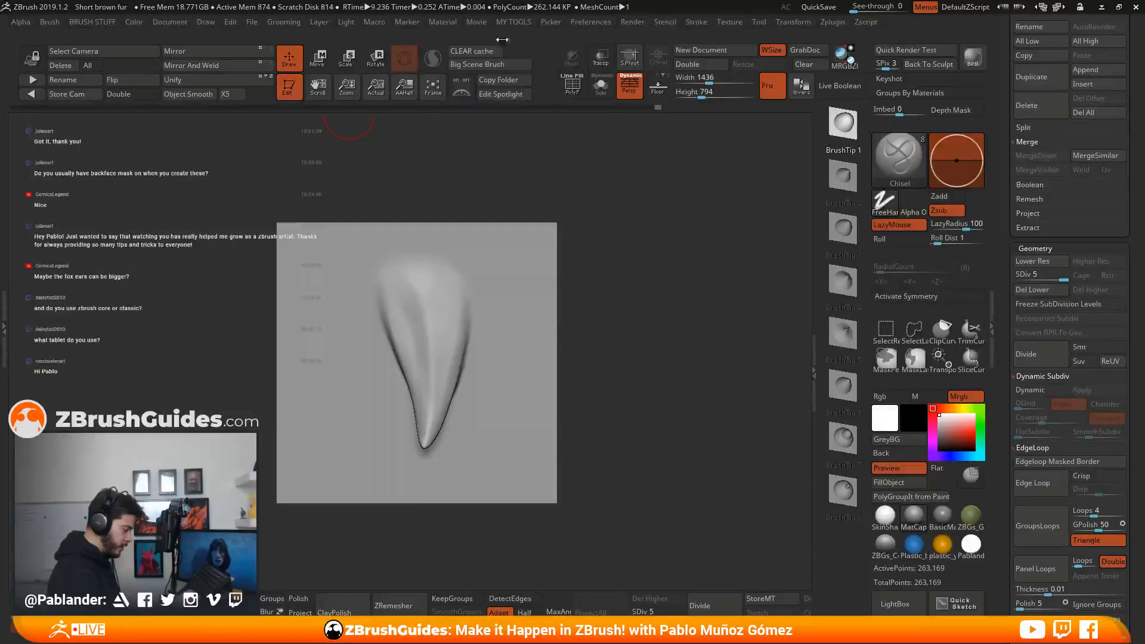
Switch to the Standard brush.
{"action": "left_click", "coordinate": [93, 22]}
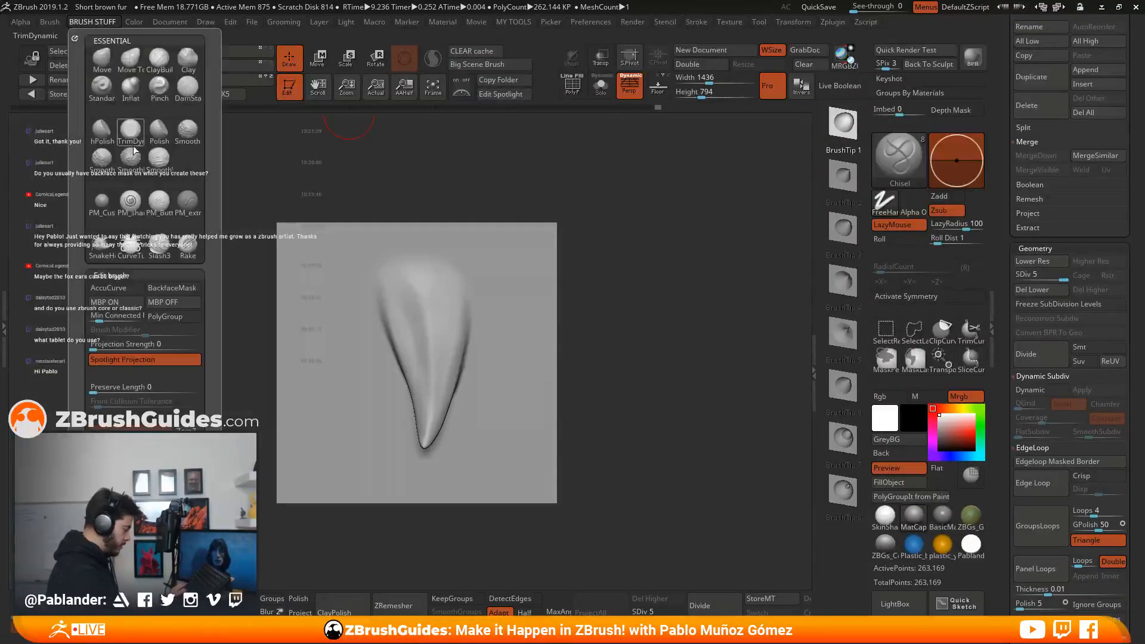
{"action": "left_click", "coordinate": [102, 85]}
{"action": "key", "text": "b"}
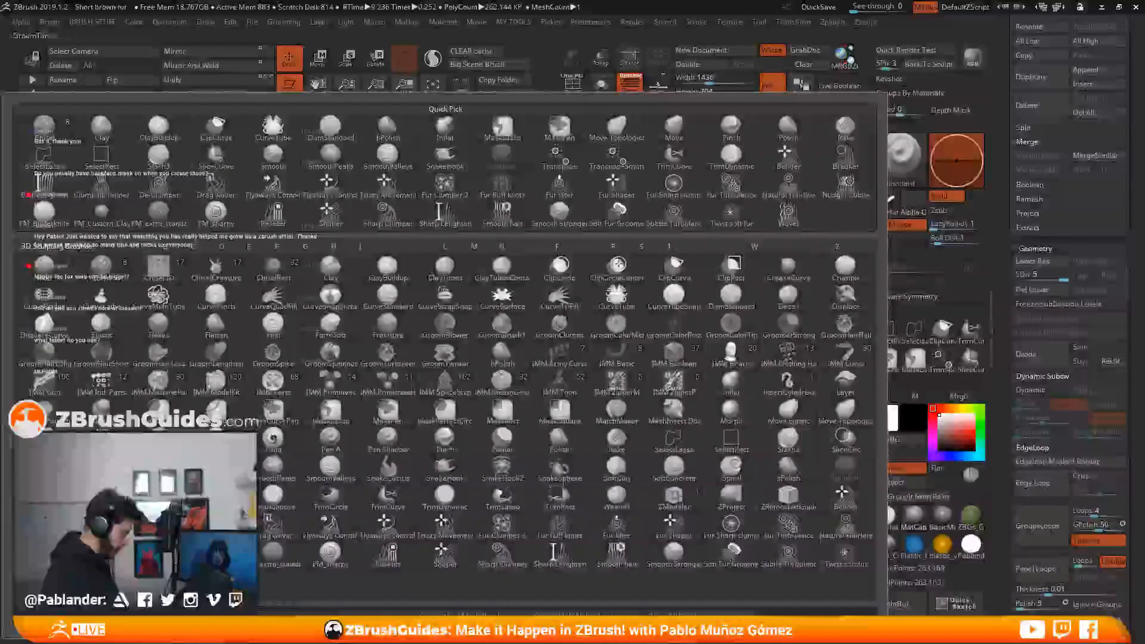
{"action": "key", "text": "Escape"}
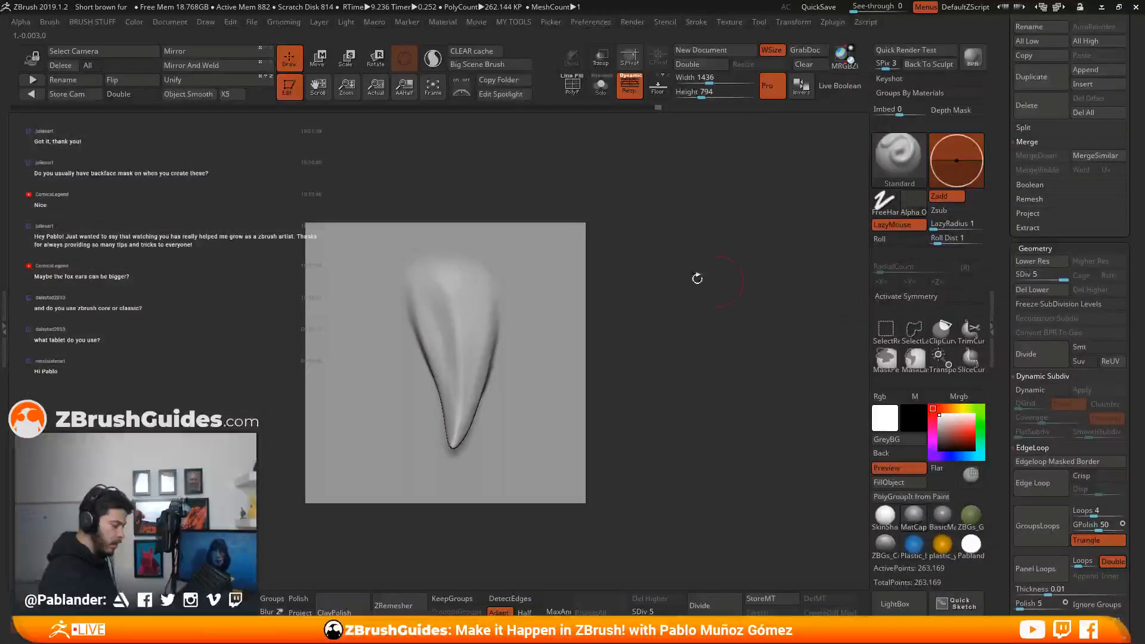
{"action": "left_click_drag", "start_coordinate": [991, 140], "coordinate": [1000, 160]}
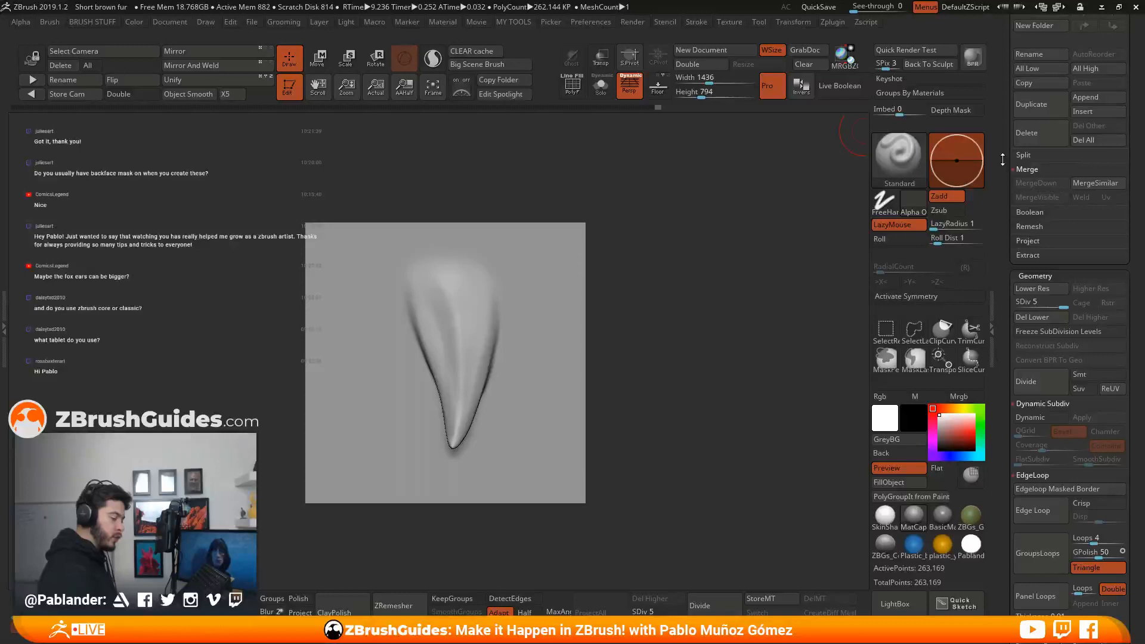
{"action": "left_click_drag", "start_coordinate": [1003, 98], "coordinate": [1004, 226]}
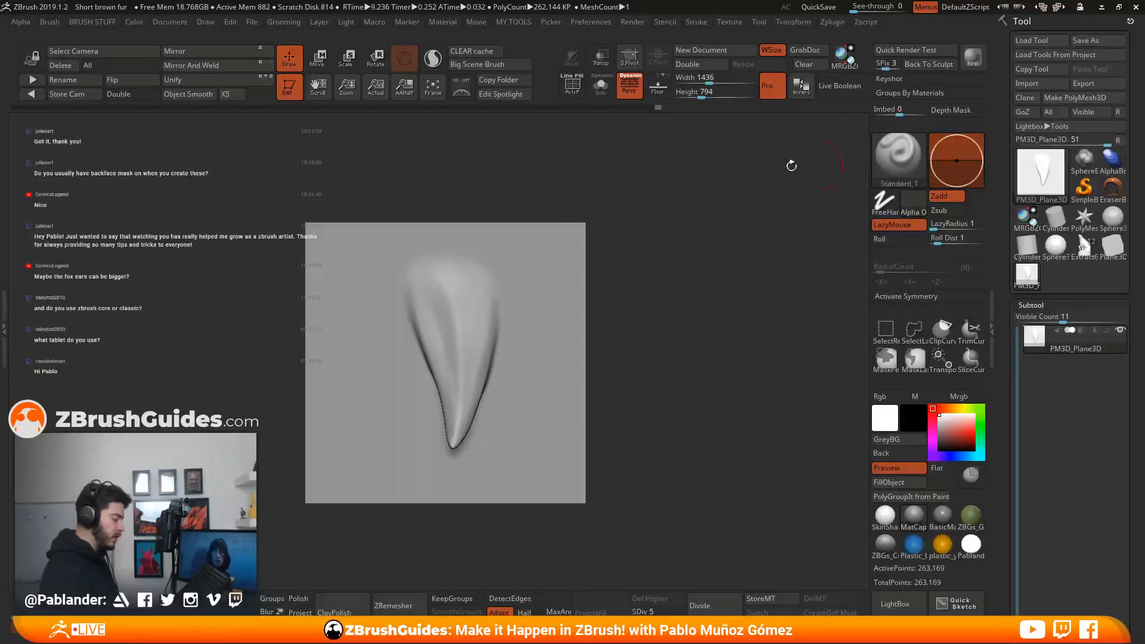
{"action": "left_click", "coordinate": [281, 24]}
{"action": "left_click", "coordinate": [272, 35]}
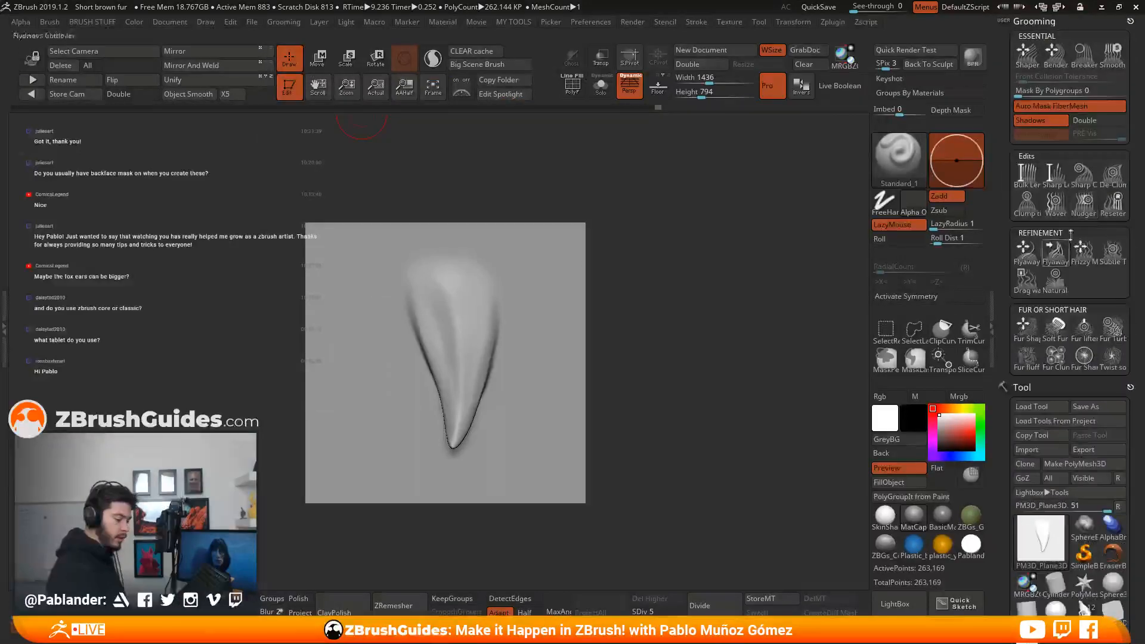
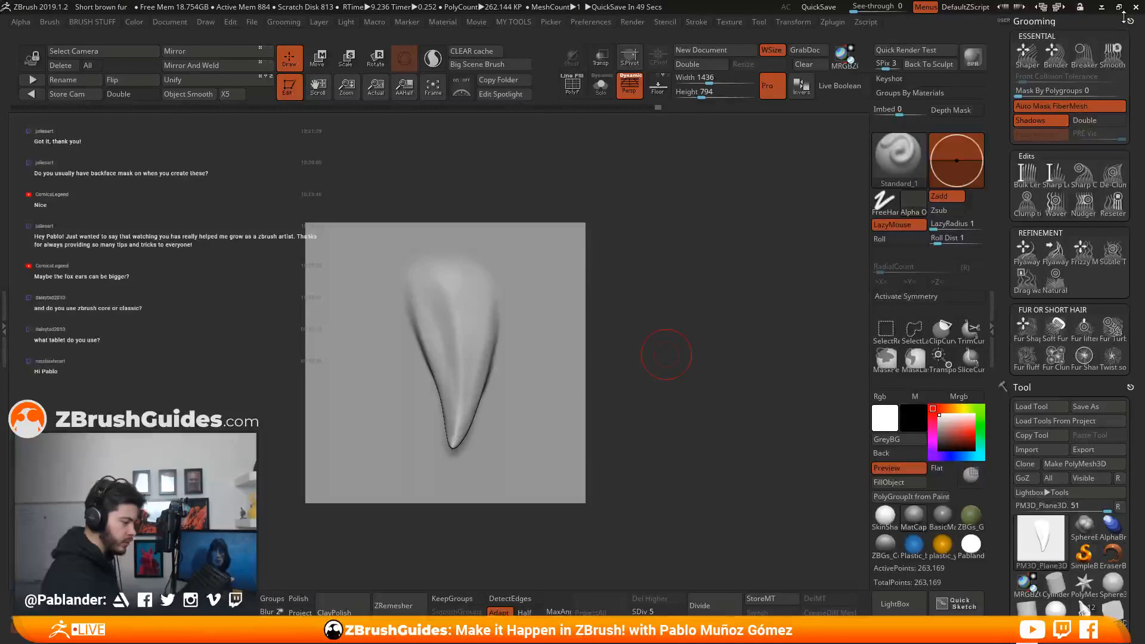
{"action": "left_click", "coordinate": [1130, 23]}
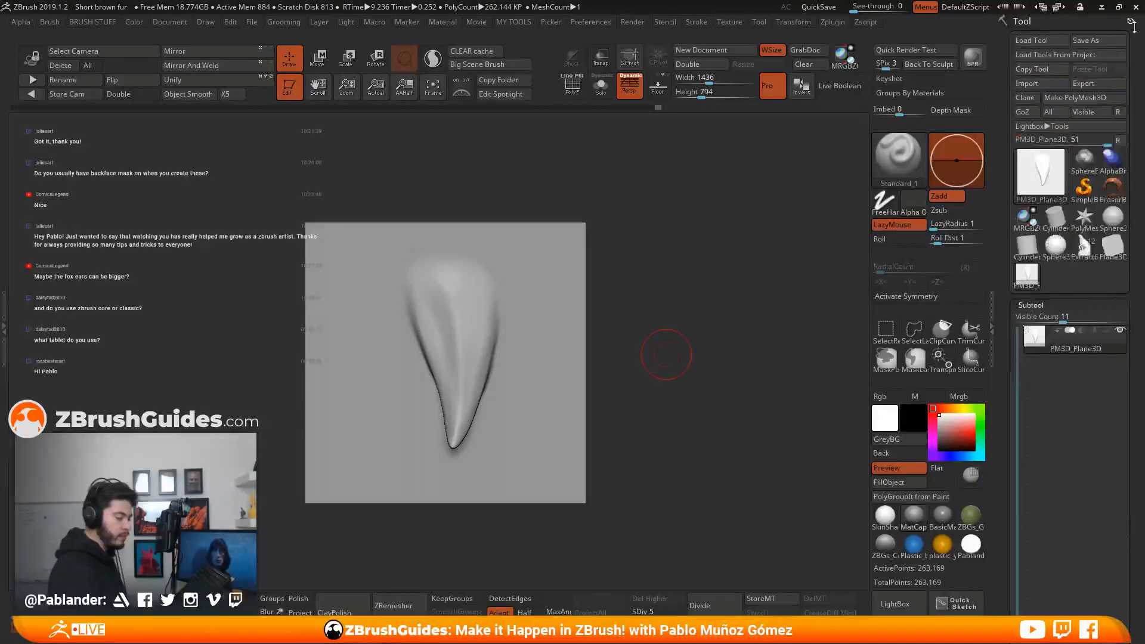
Frame the tuft larger in the view and set the subtool list's Visible Count to 7.
{"action": "mouse_move", "coordinate": [664, 281]}
{"action": "left_mouse_down"}
{"action": "mouse_move", "coordinate": [675, 336]}
{"action": "mouse_move", "coordinate": [707, 332]}
{"action": "mouse_move", "coordinate": [708, 346]}
{"action": "left_mouse_up"}
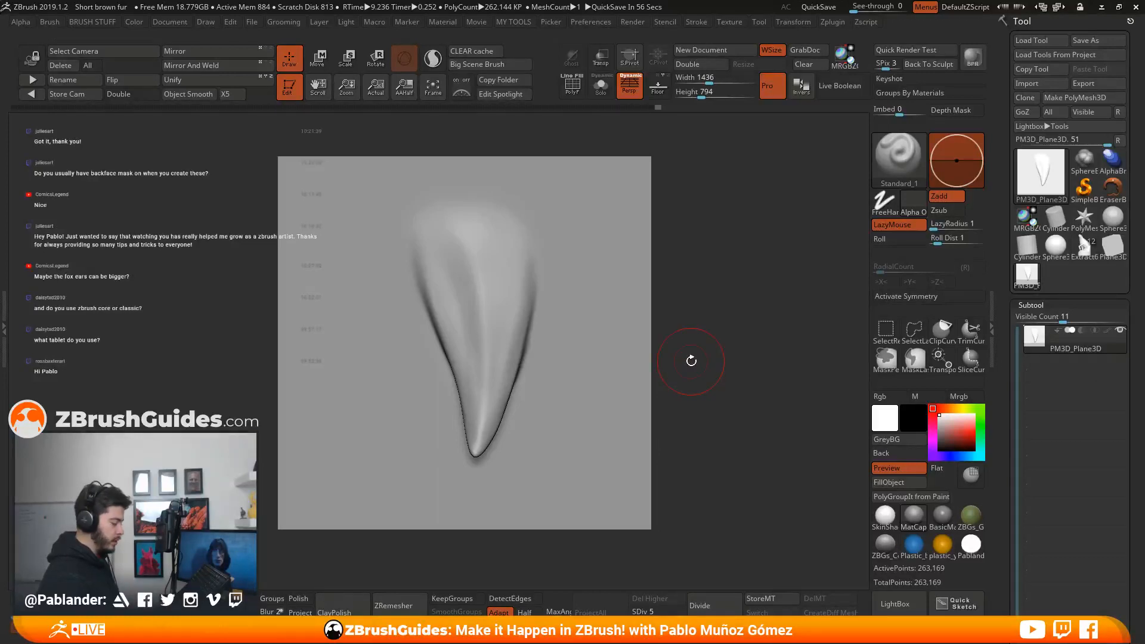
{"action": "mouse_move", "coordinate": [614, 481]}
{"action": "left_mouse_down"}
{"action": "mouse_move", "coordinate": [713, 375]}
{"action": "mouse_move", "coordinate": [511, 301]}
{"action": "left_mouse_up"}
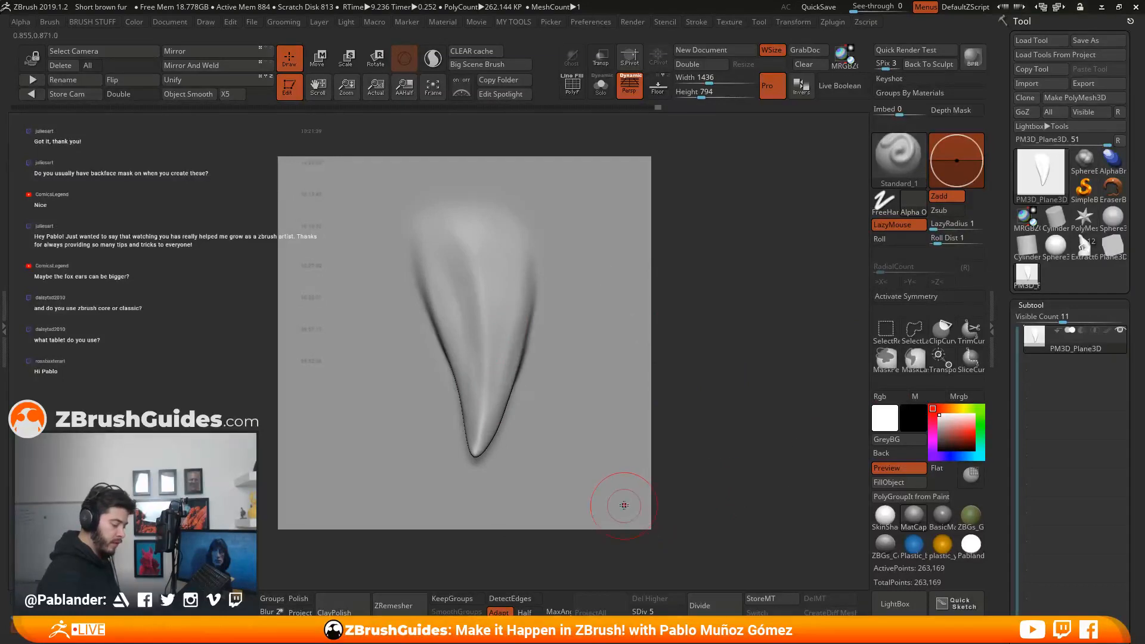
{"action": "left_click_drag", "start_coordinate": [1066, 318], "coordinate": [1046, 319]}
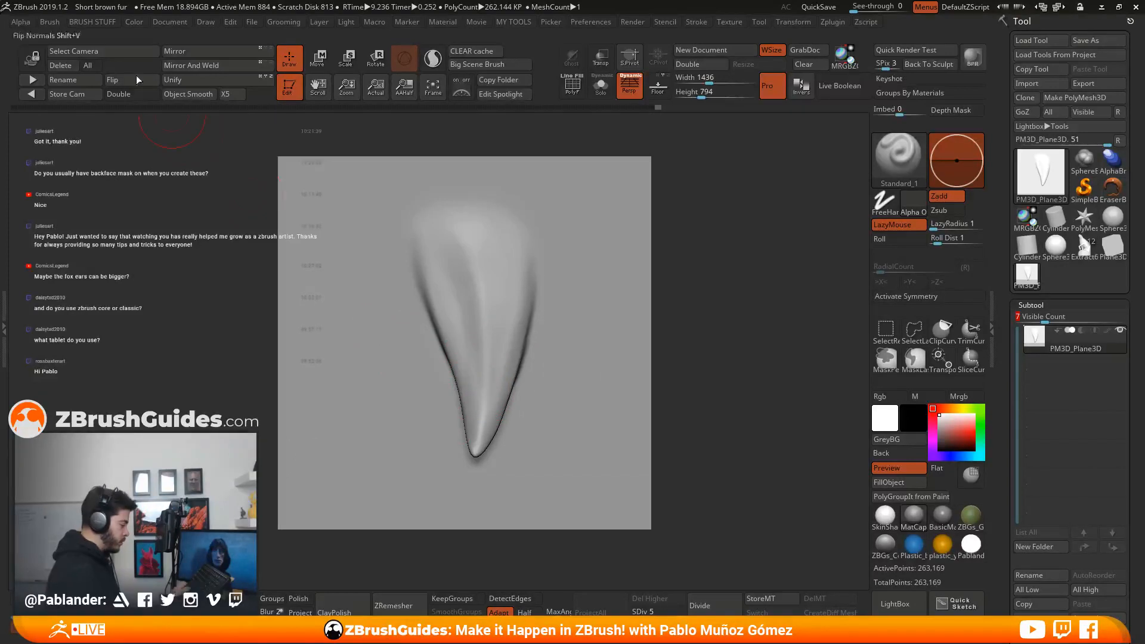
Convert the fur tuft sculpted on the plane into a mesh brush based on Standard_1 using From Mesh.
{"action": "left_click", "coordinate": [50, 23]}
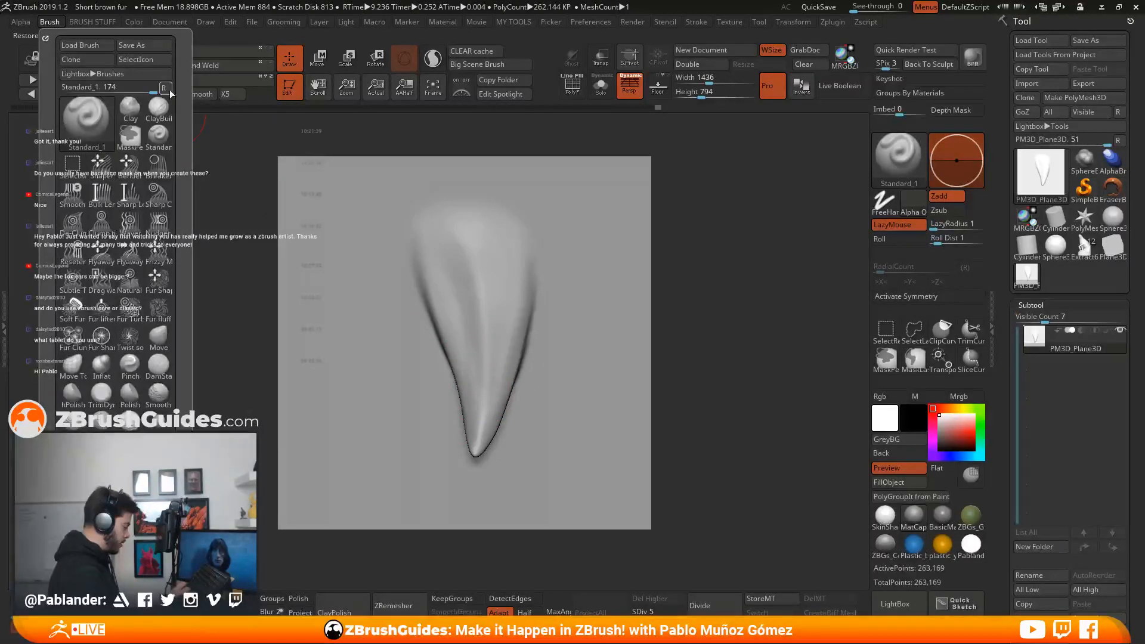
{"action": "scroll", "coordinate": [117, 311], "scroll_direction": "down", "scroll_amount": 5}
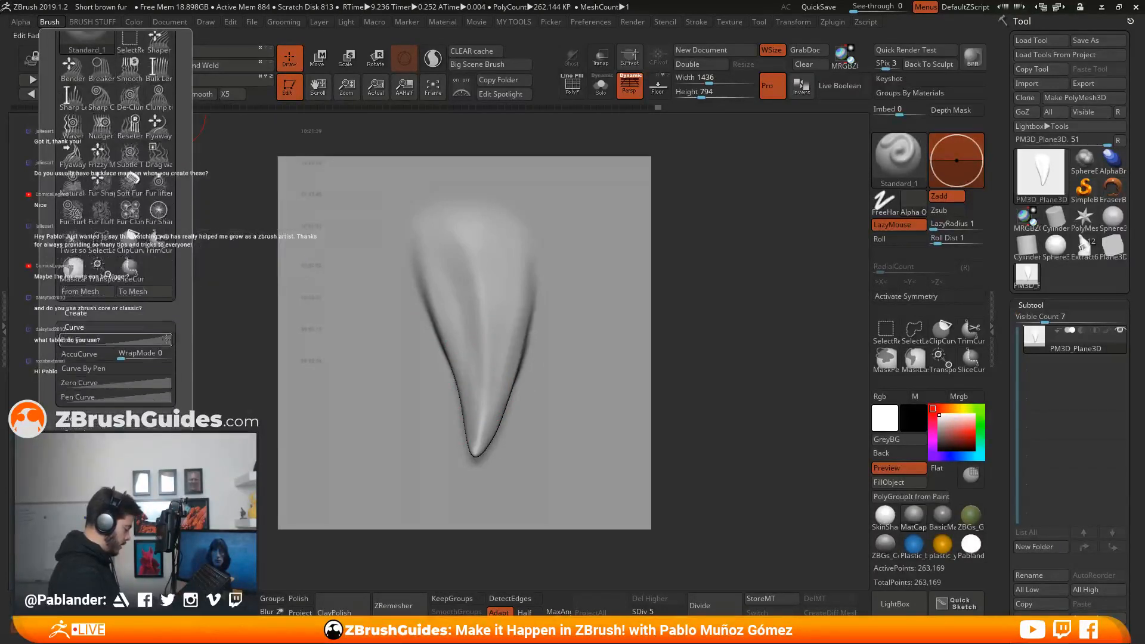
{"action": "left_click", "coordinate": [120, 311]}
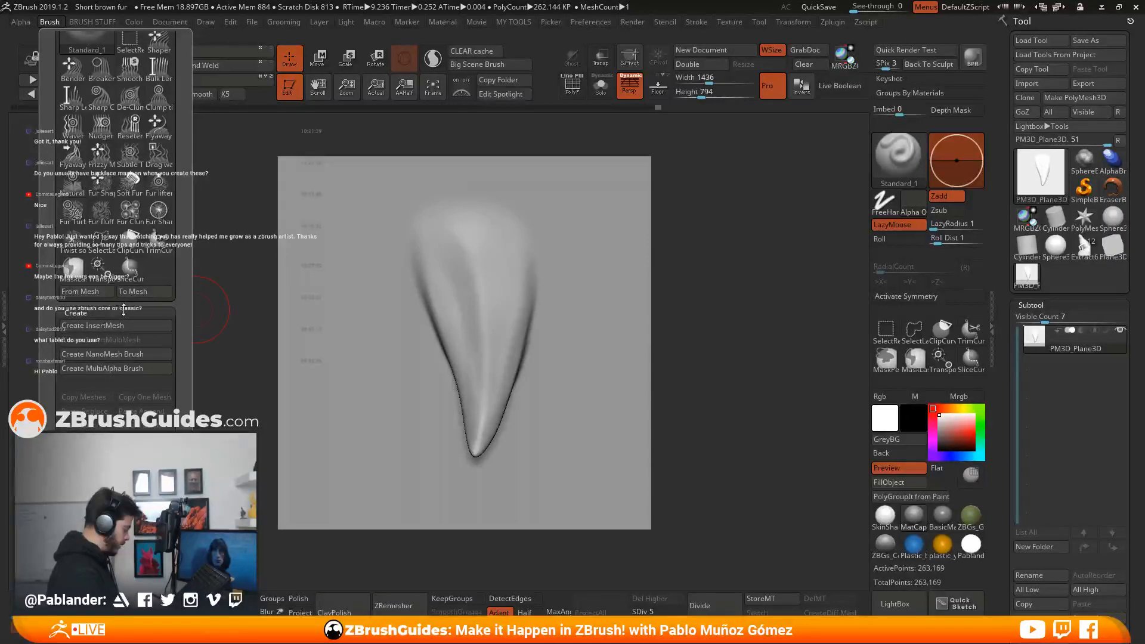
{"action": "scroll", "coordinate": [164, 306], "scroll_direction": "down", "scroll_amount": 2}
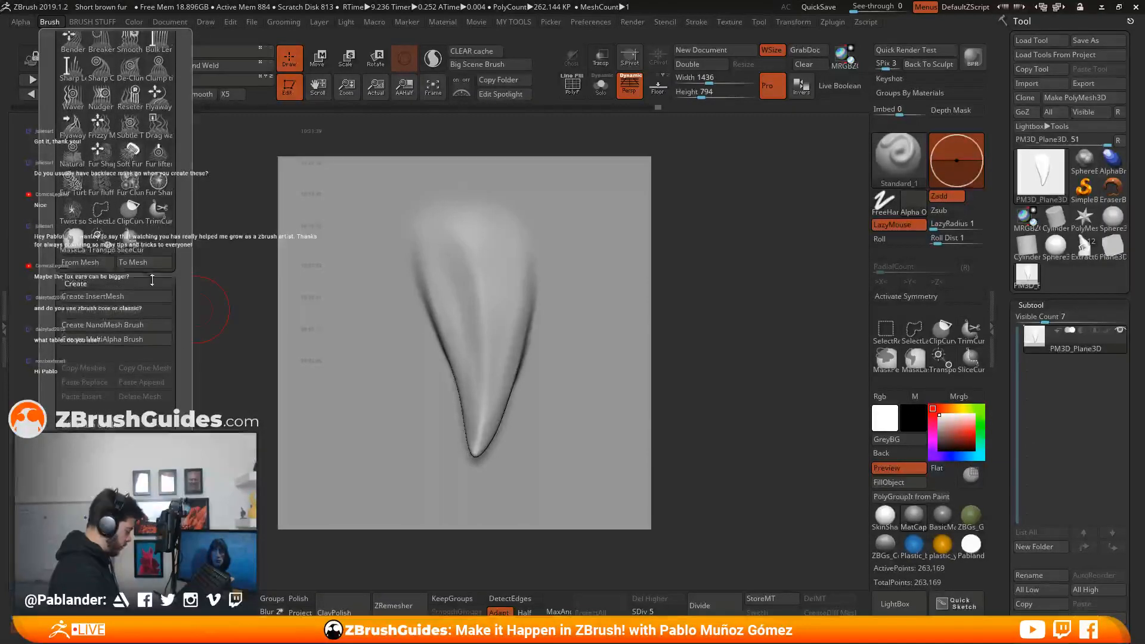
{"action": "left_click", "coordinate": [119, 279]}
{"action": "scroll", "coordinate": [139, 322], "scroll_direction": "up", "scroll_amount": 2}
{"action": "left_click_drag", "start_coordinate": [139, 323], "coordinate": [156, 426]}
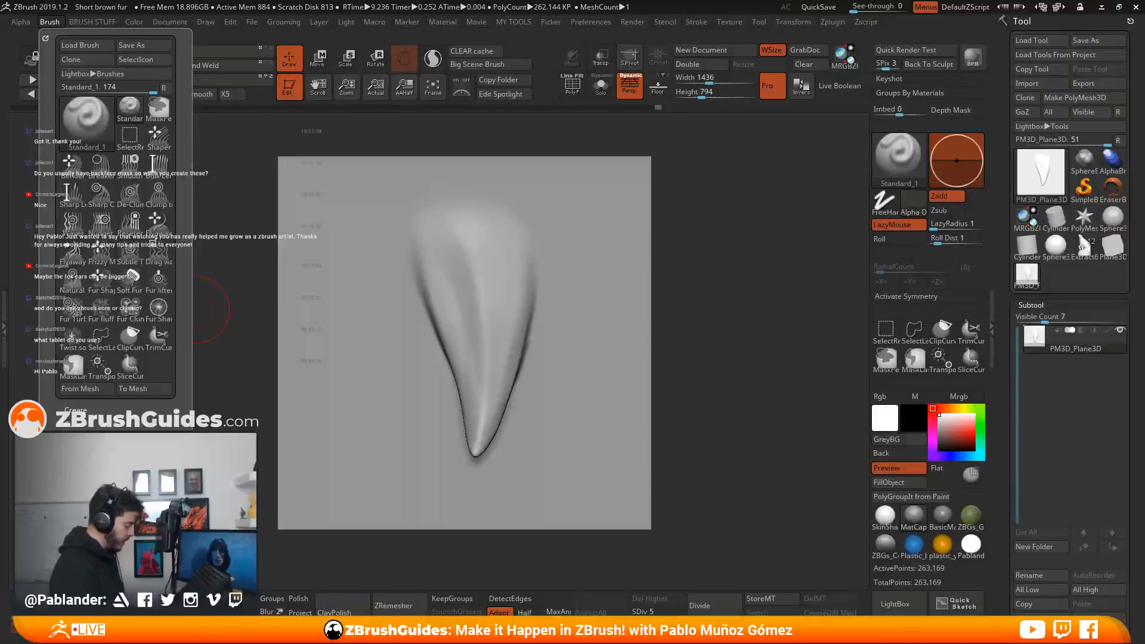
{"action": "left_click", "coordinate": [90, 388]}
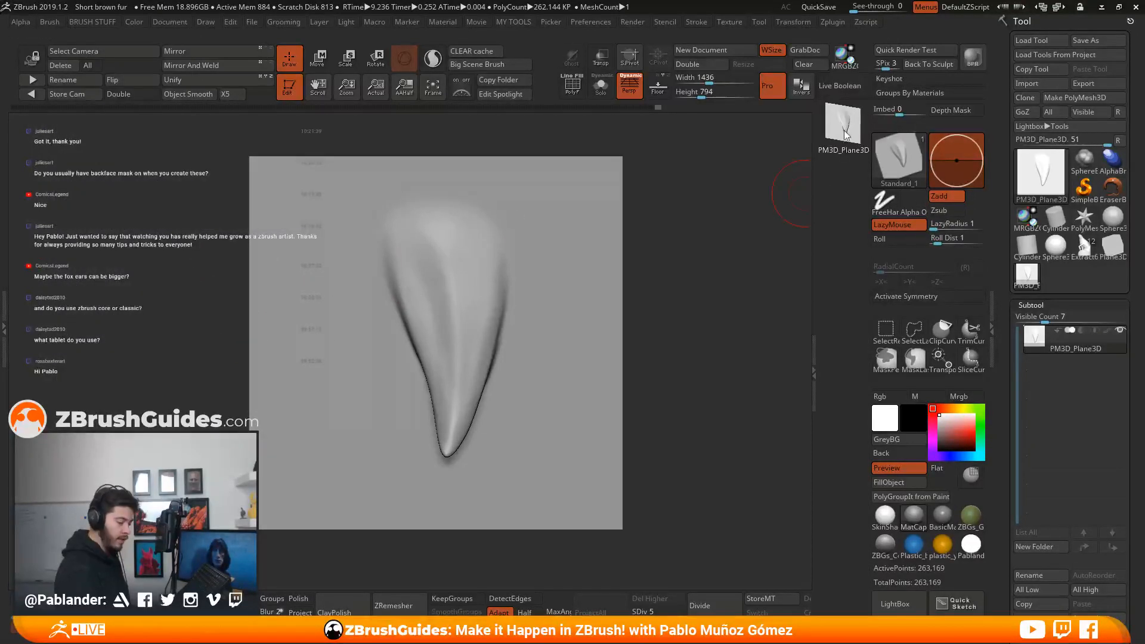
{"action": "left_click_drag", "start_coordinate": [646, 409], "coordinate": [650, 463]}
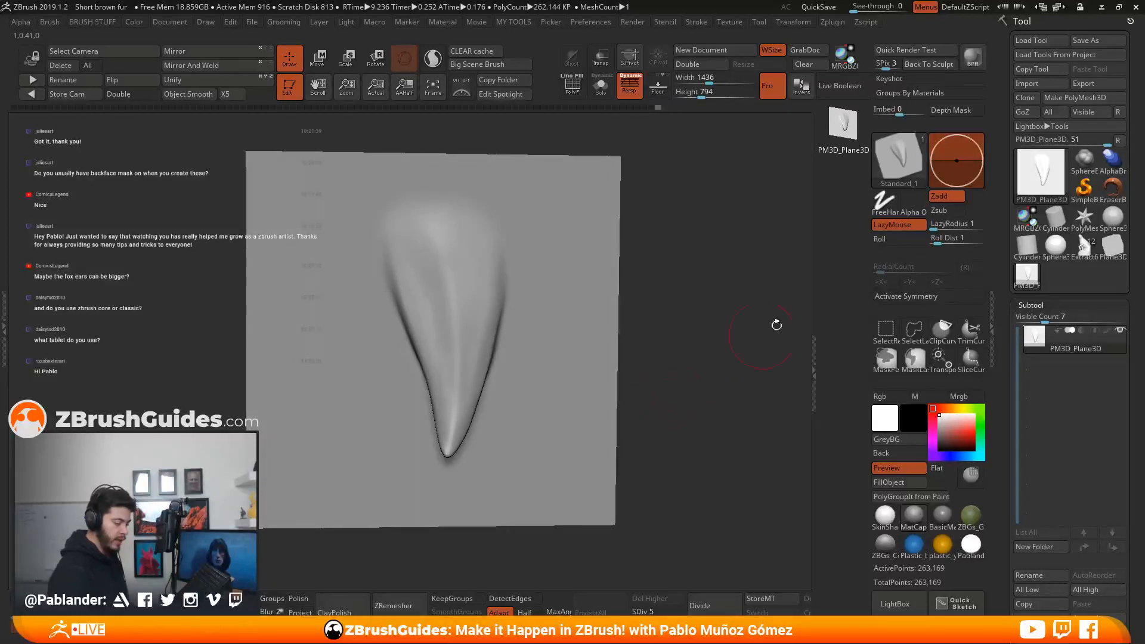
Dock the Stroke settings above the Tool settings and change the brush's stroke type to DragRect.
{"action": "left_click", "coordinate": [695, 22]}
{"action": "left_click_drag", "start_coordinate": [690, 39], "coordinate": [1038, 64]}
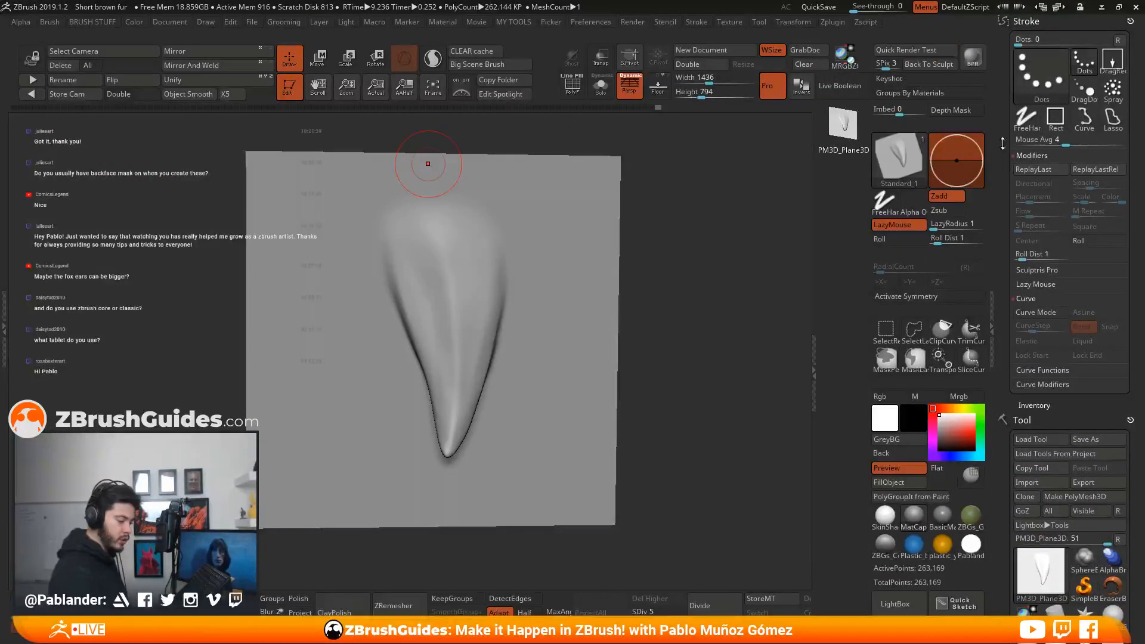
{"action": "left_click", "coordinate": [1113, 59]}
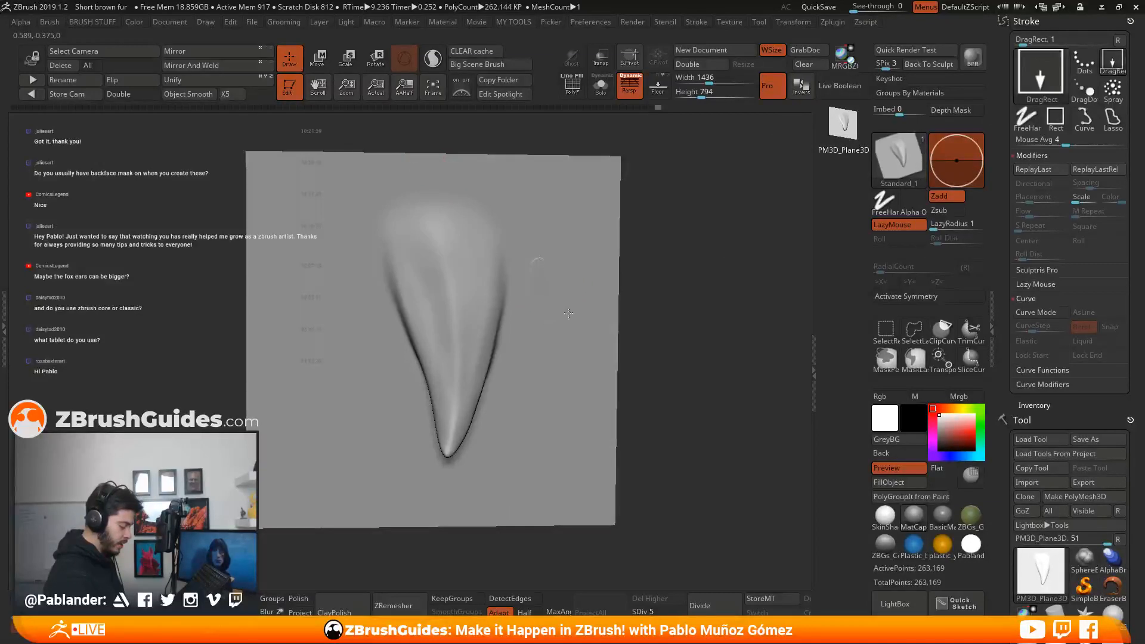
Try small fur tuft stamps on the plane beside the original tuft and undo them.
{"action": "mouse_move", "coordinate": [648, 199]}
{"action": "left_mouse_down"}
{"action": "mouse_move", "coordinate": [657, 293]}
{"action": "mouse_move", "coordinate": [590, 292]}
{"action": "left_mouse_up"}
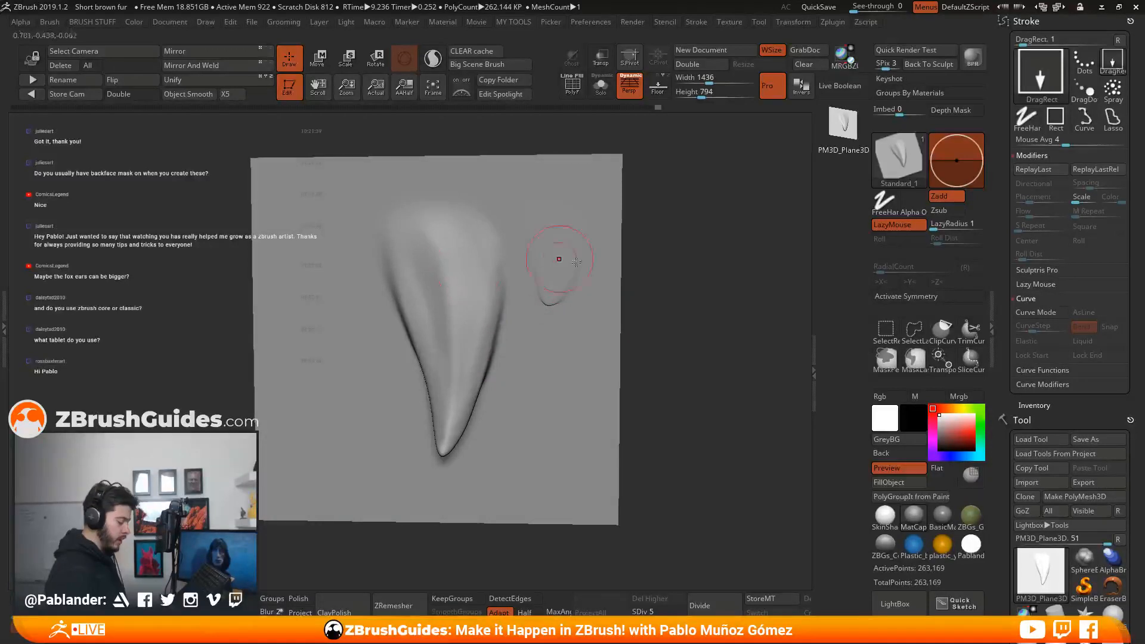
{"action": "left_click_drag", "start_coordinate": [664, 298], "coordinate": [692, 302]}
{"action": "key", "text": "ctrl+z"}
{"action": "key", "text": "ctrl+z"}
{"action": "key", "text": "ctrl+z"}
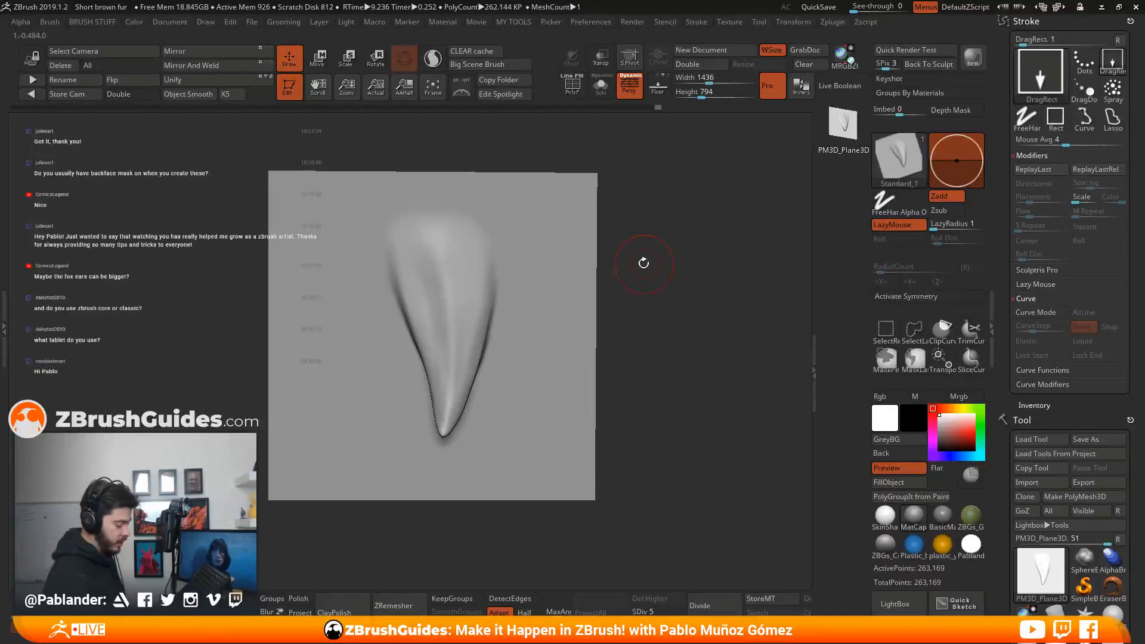
Raise the brush's Z Intensity to 100 and try one stamp beside the original tuft, undoing it and reframing the plane.
{"action": "key", "text": "space"}
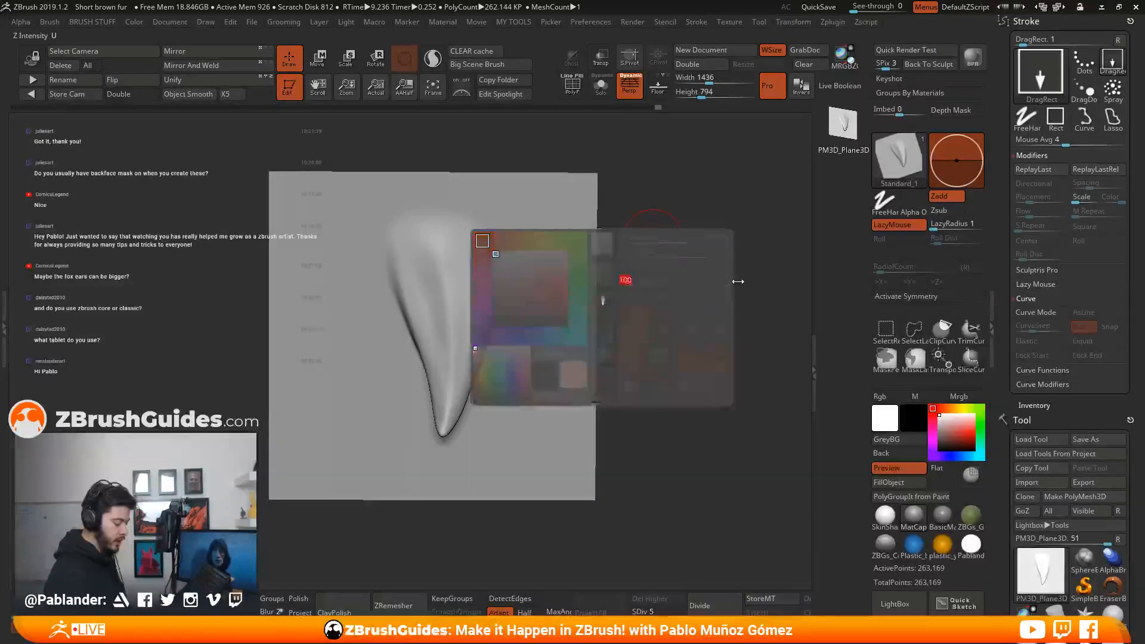
{"action": "left_click_drag", "start_coordinate": [548, 290], "coordinate": [634, 199]}
{"action": "mouse_move", "coordinate": [684, 417]}
{"action": "left_mouse_down"}
{"action": "mouse_move", "coordinate": [729, 407]}
{"action": "mouse_move", "coordinate": [682, 404]}
{"action": "left_mouse_up"}
{"action": "key", "text": "ctrl+z"}
{"action": "key", "text": "f"}
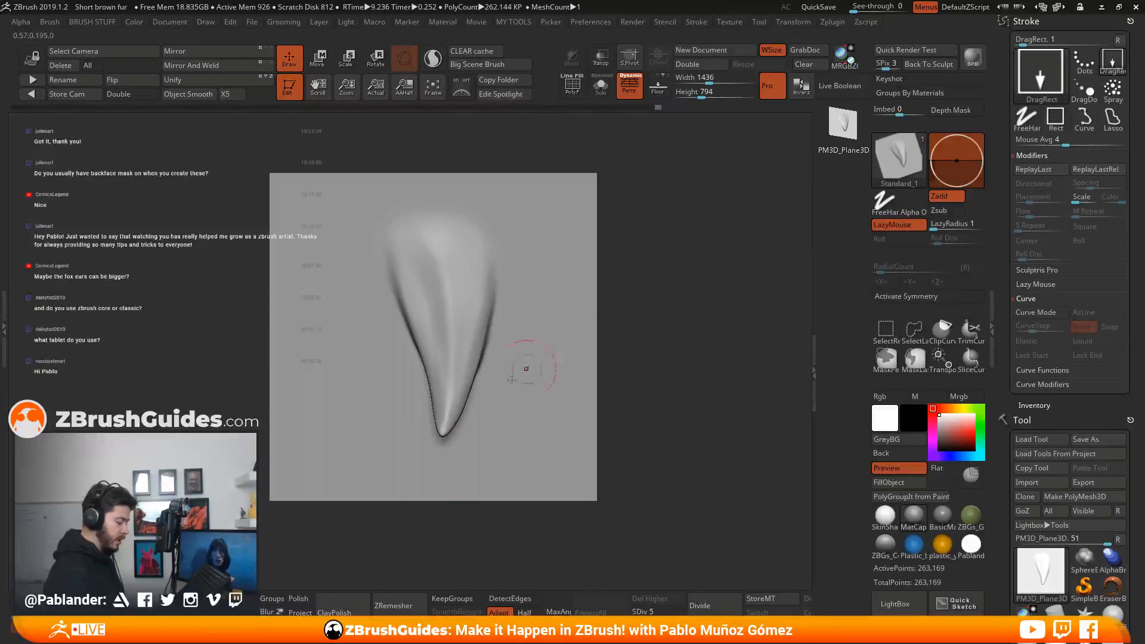
Try stamping two smaller tufts overlapping both sides of the original tuft, and undo both stamps.
{"action": "left_click_drag", "start_coordinate": [389, 322], "coordinate": [409, 235]}
{"action": "left_click_drag", "start_coordinate": [493, 356], "coordinate": [475, 265]}
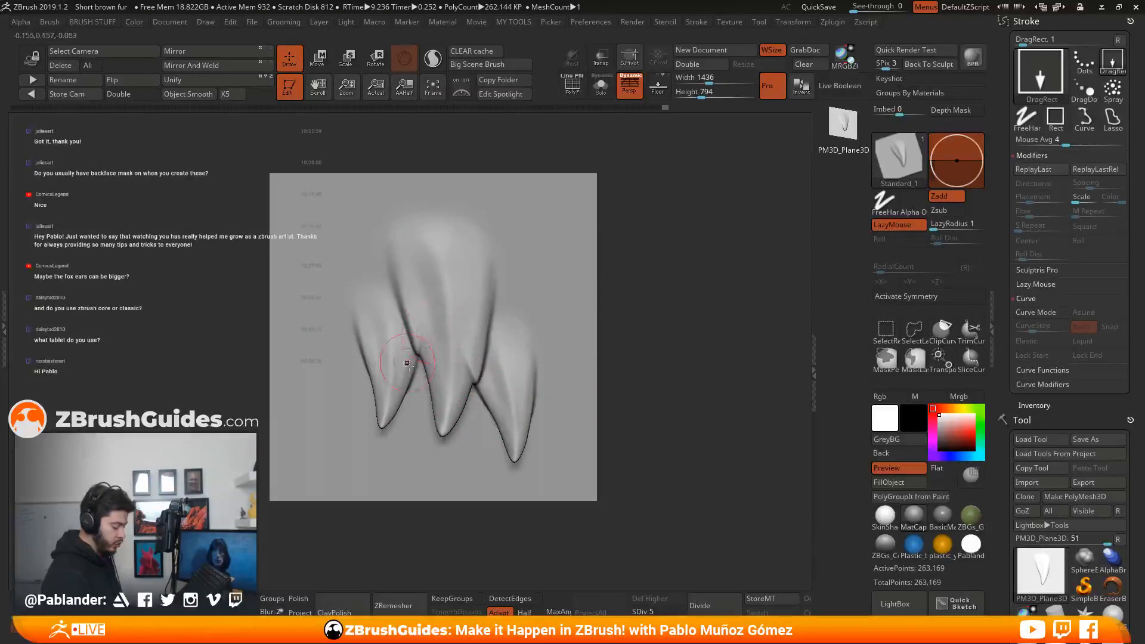
{"action": "key", "text": "ctrl+z"}
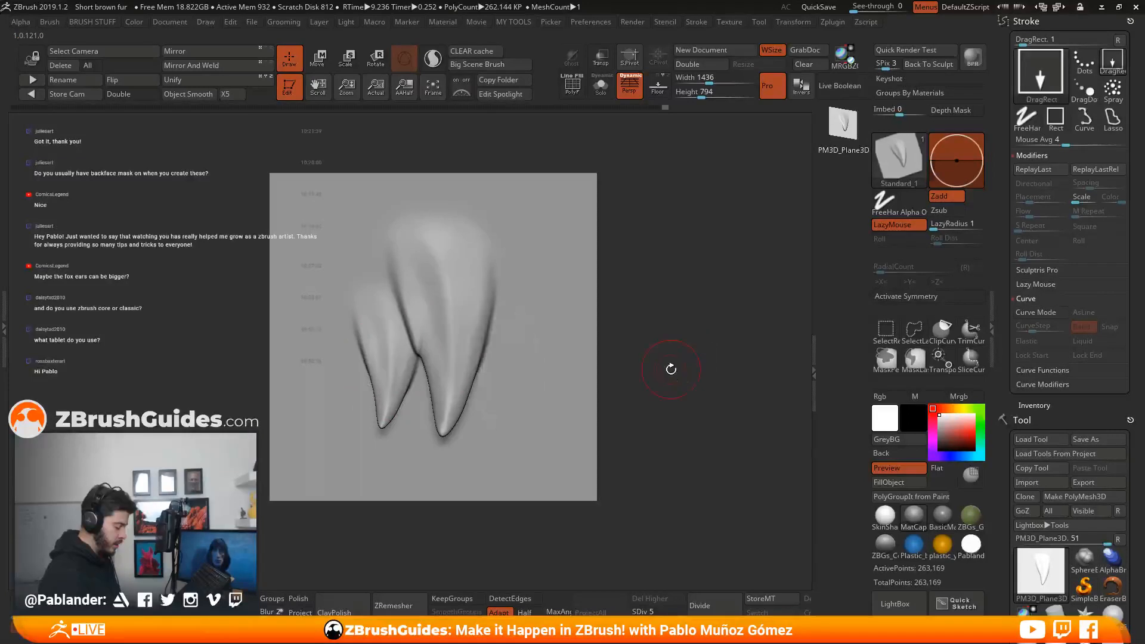
{"action": "key", "text": "ctrl+z"}
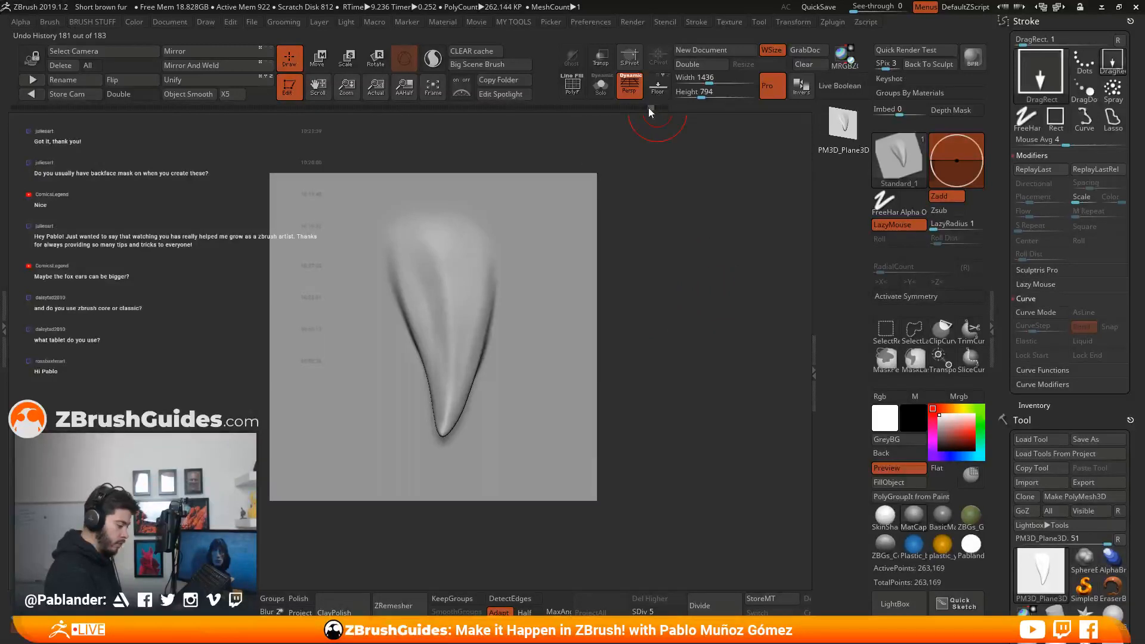
Roll the undo history back to the blank, flat plane.
{"action": "left_click_drag", "start_coordinate": [395, 114], "coordinate": [51, 114]}
{"action": "left_click", "coordinate": [689, 322]}
{"action": "left_click", "coordinate": [682, 376]}
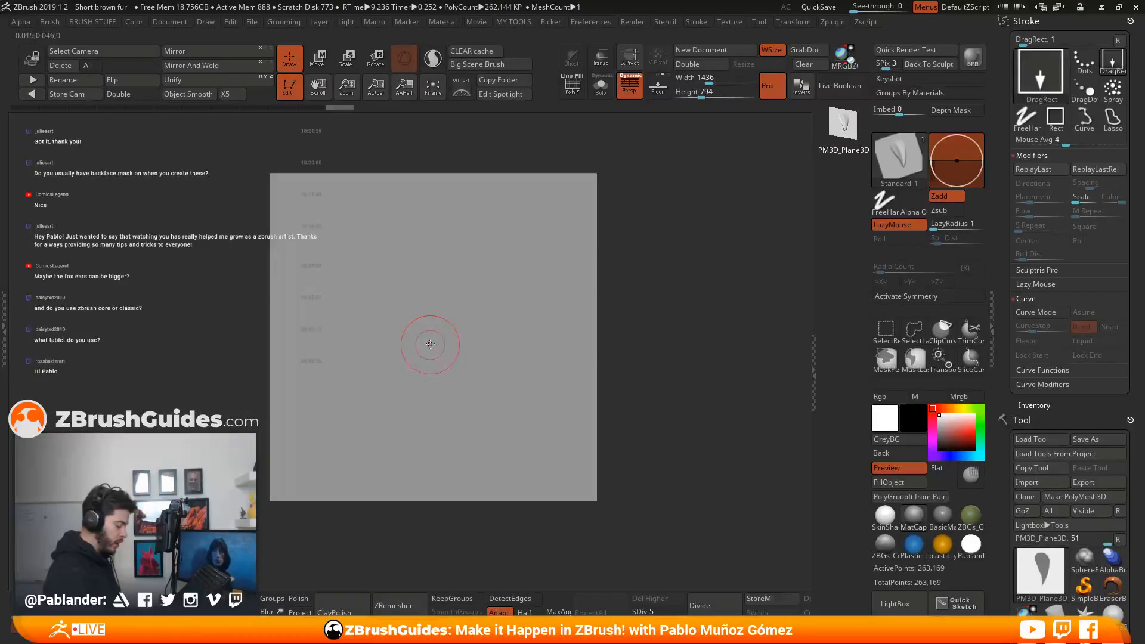
Stamp three overlapping fur tufts at varied sizes and angles on the blank plane to form a cluster.
{"action": "left_click_drag", "start_coordinate": [415, 344], "coordinate": [425, 269]}
{"action": "left_click_drag", "start_coordinate": [472, 334], "coordinate": [443, 149]}
{"action": "left_click_drag", "start_coordinate": [396, 272], "coordinate": [371, 173]}
{"action": "left_click_drag", "start_coordinate": [639, 344], "coordinate": [648, 361]}
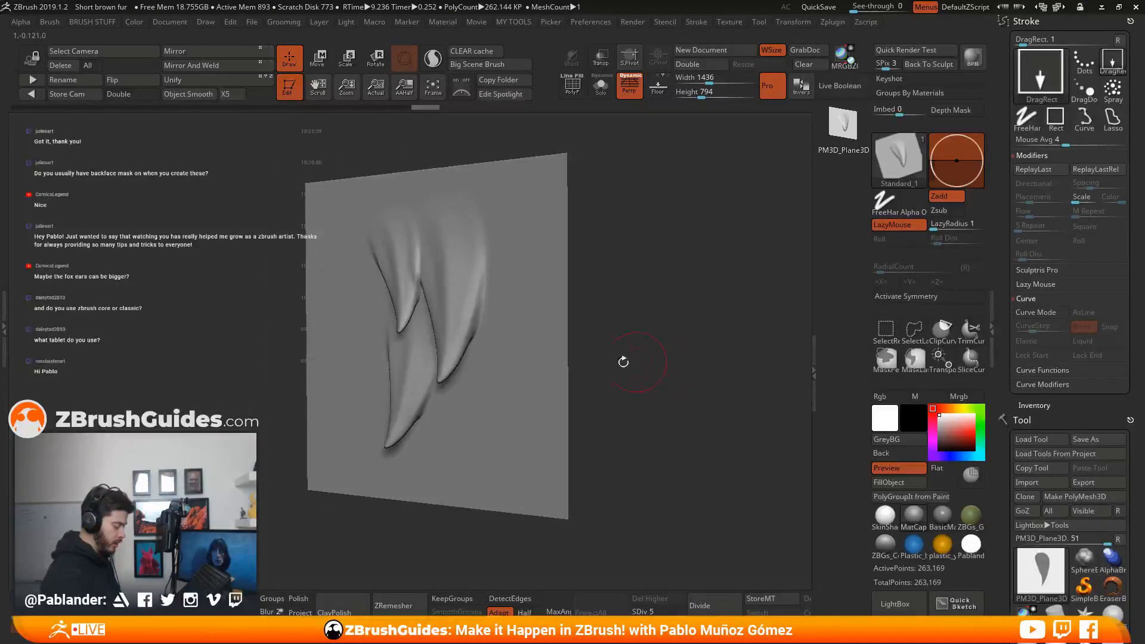
{"action": "left_click_drag", "start_coordinate": [578, 269], "coordinate": [565, 344], "text": "shift"}
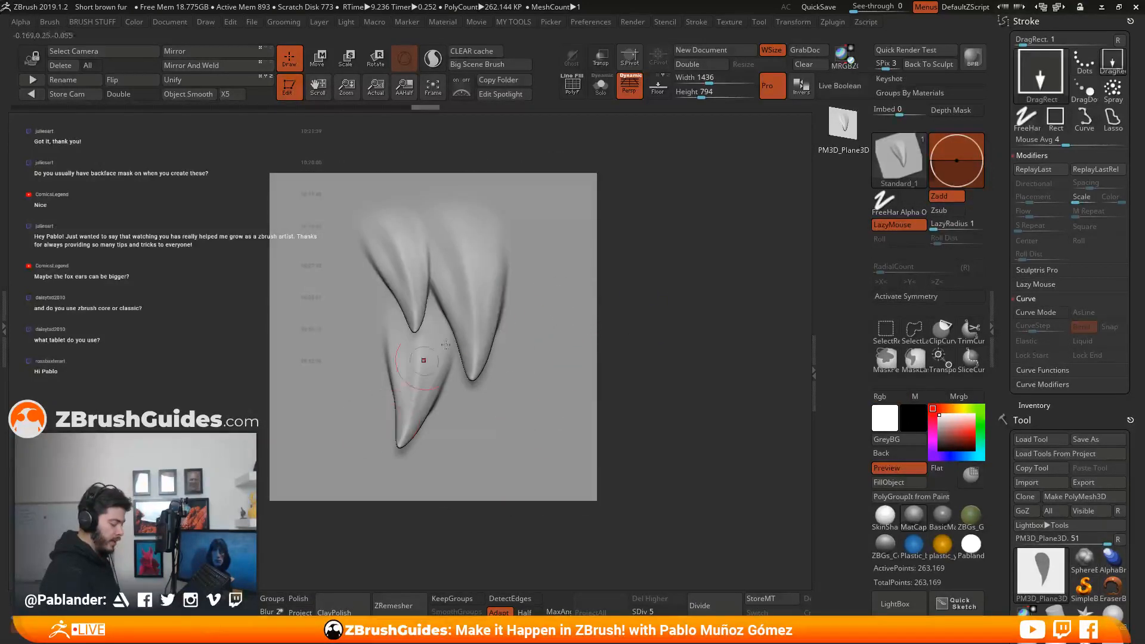
Add the three-tuft cluster to the brush as a second mesh with From Mesh and undo the stamps to clear the plane.
{"action": "left_click", "coordinate": [48, 22]}
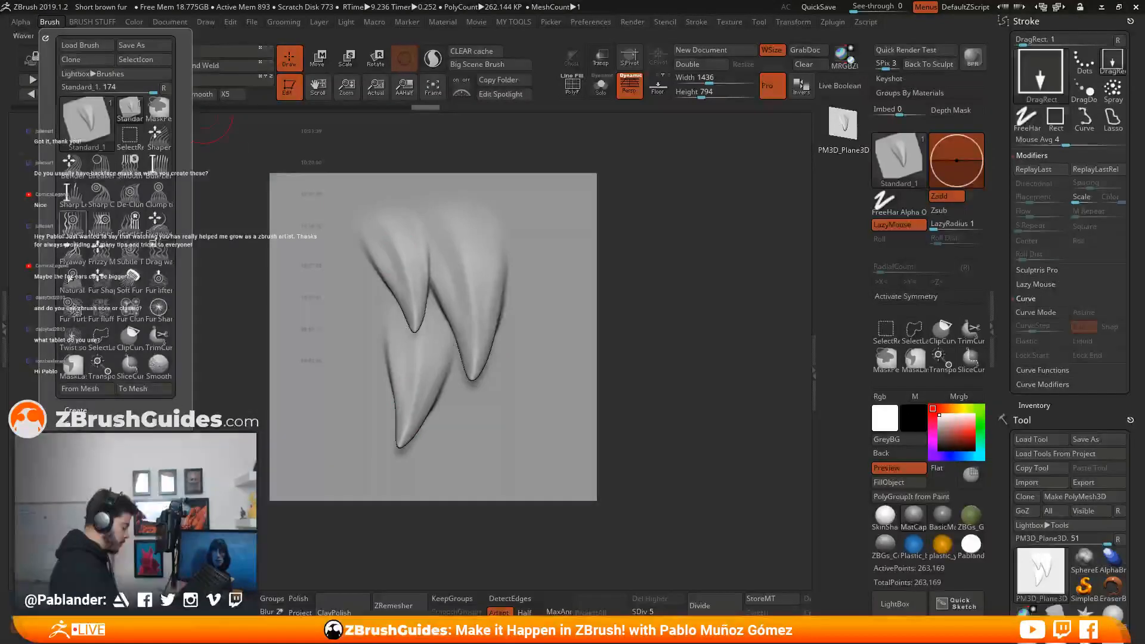
{"action": "left_click", "coordinate": [90, 388]}
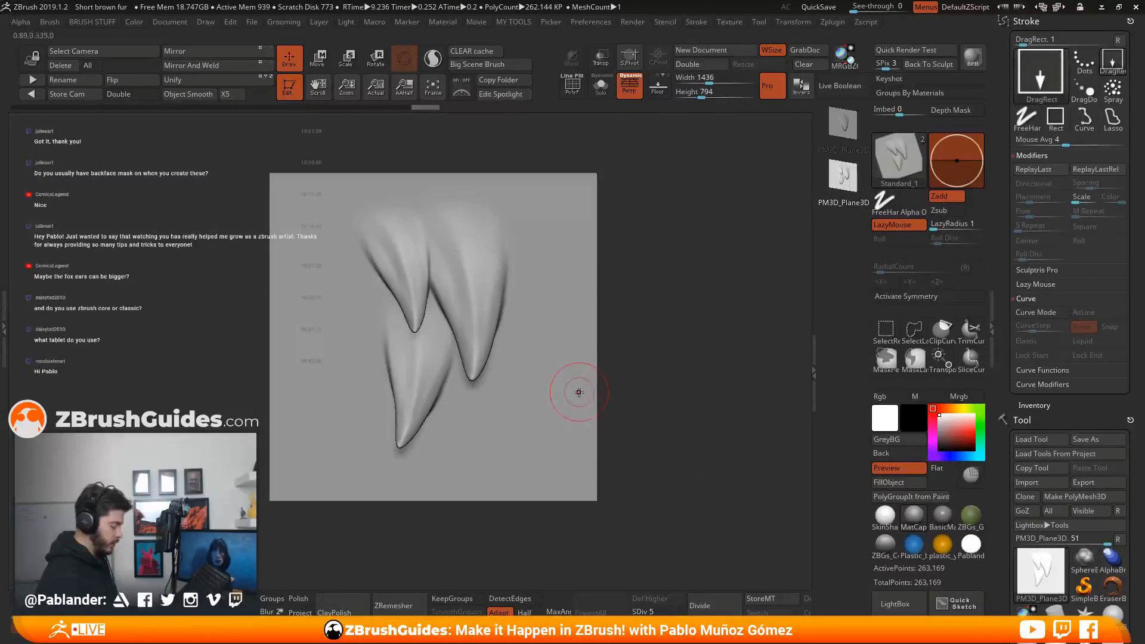
{"action": "key", "text": "ctrl+z"}
{"action": "key", "text": "ctrl+z"}
{"action": "key", "text": "ctrl+z"}
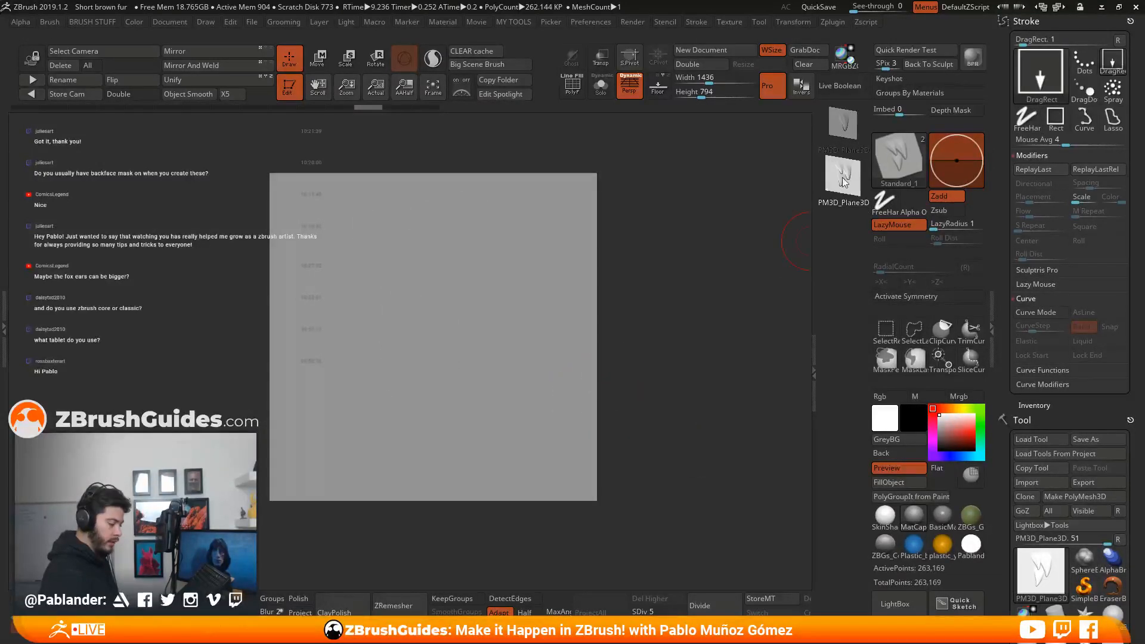
Stamp the three-tuft cluster twice at different angles, side by side across the lower half of the plane.
{"action": "left_click_drag", "start_coordinate": [386, 376], "coordinate": [444, 262]}
{"action": "key", "text": "ctrl+z"}
{"action": "left_click_drag", "start_coordinate": [480, 404], "coordinate": [514, 300]}
{"action": "mouse_move", "coordinate": [385, 365]}
{"action": "left_mouse_down"}
{"action": "mouse_move", "coordinate": [364, 239]}
{"action": "mouse_move", "coordinate": [344, 236]}
{"action": "left_mouse_up"}
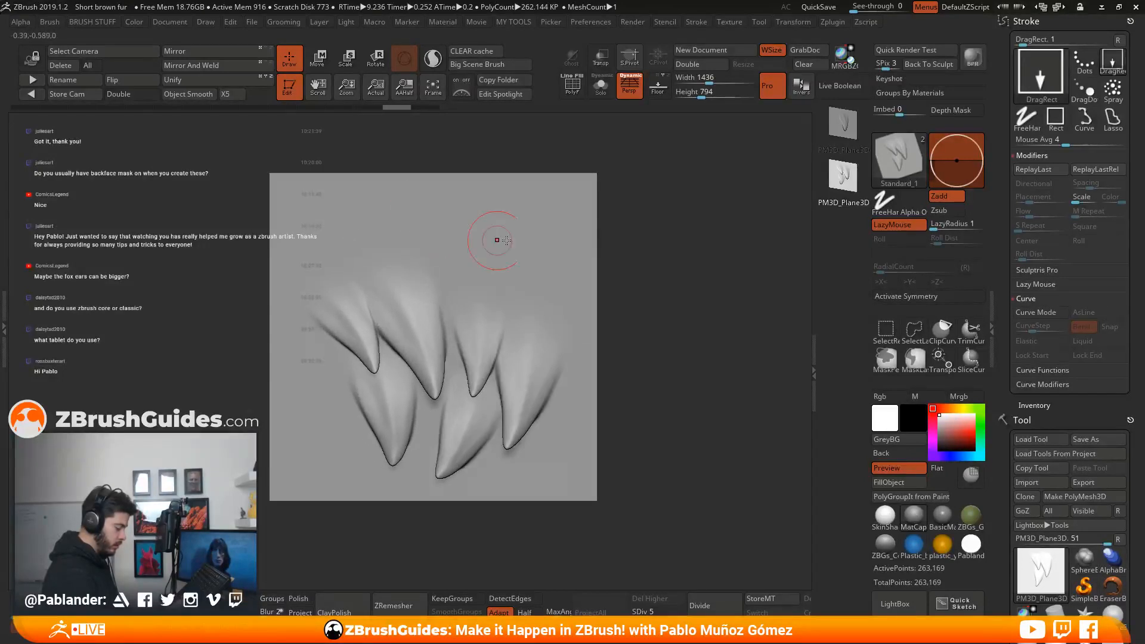
Switch the brush to the single-tuft mesh and stamp three tufts across the plane's upper half.
{"action": "left_click", "coordinate": [847, 128]}
{"action": "left_click_drag", "start_coordinate": [457, 266], "coordinate": [424, 165]}
{"action": "mouse_move", "coordinate": [516, 286]}
{"action": "left_mouse_down"}
{"action": "mouse_move", "coordinate": [499, 187]}
{"action": "mouse_move", "coordinate": [512, 163]}
{"action": "left_mouse_up"}
{"action": "left_click_drag", "start_coordinate": [390, 255], "coordinate": [353, 183]}
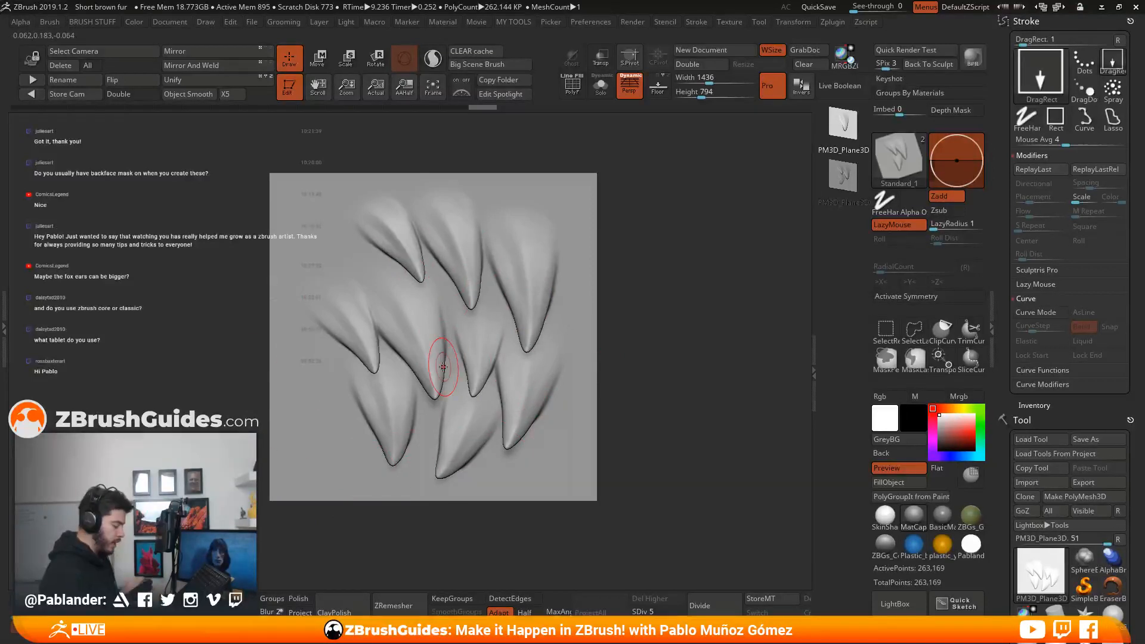
Add the nine-tuft patch to the brush as a third mesh using From Mesh.
{"action": "left_click", "coordinate": [50, 21]}
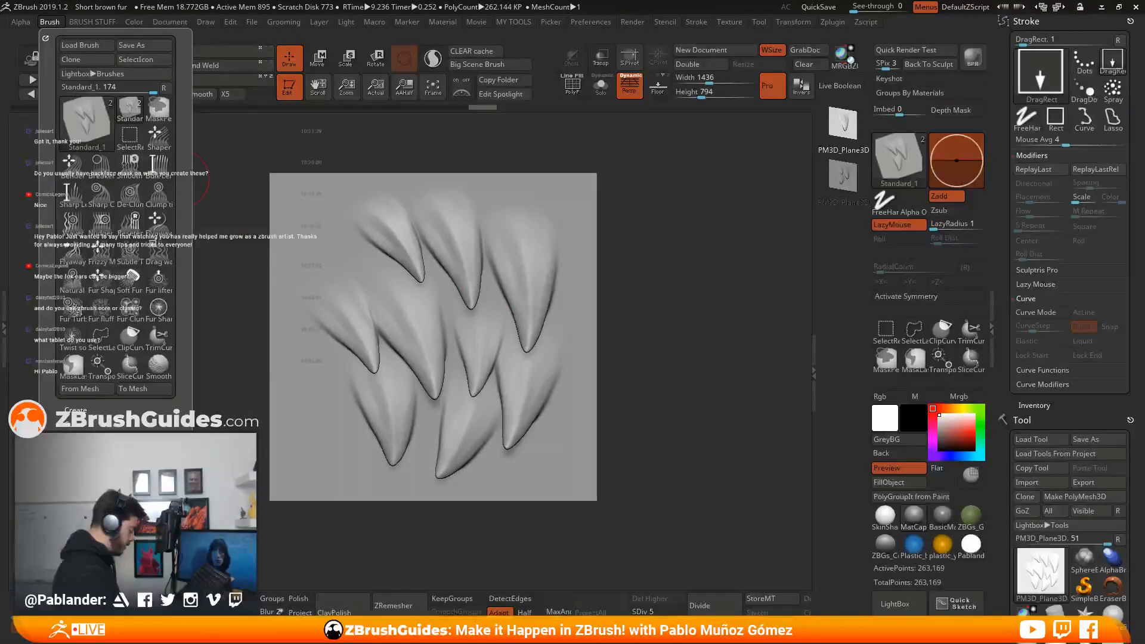
{"action": "left_click", "coordinate": [49, 21]}
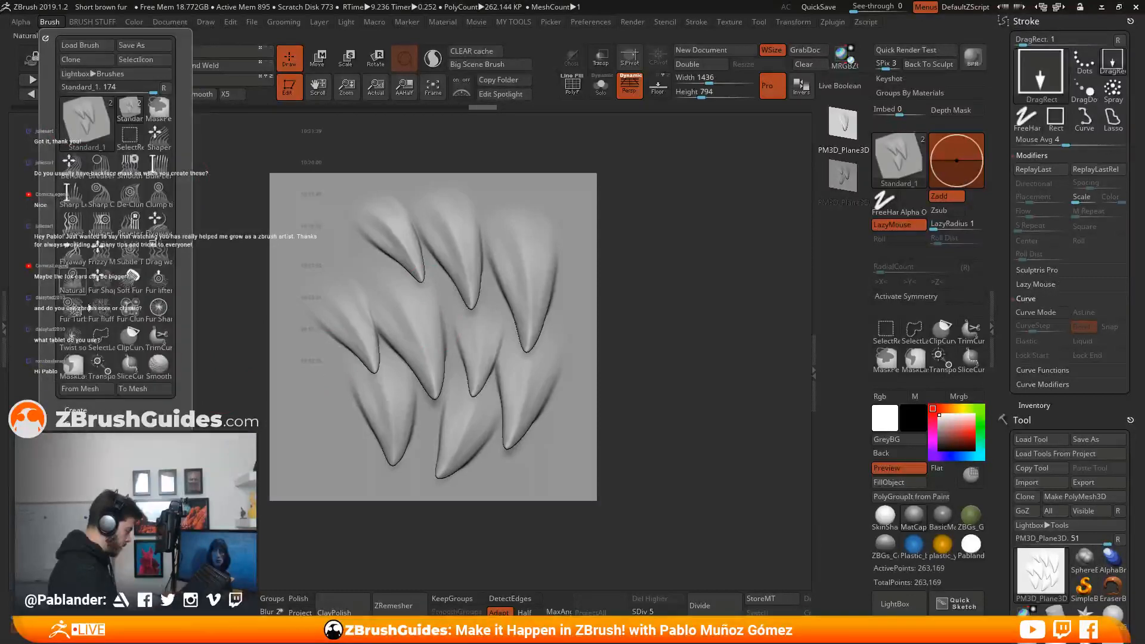
{"action": "left_click", "coordinate": [87, 389]}
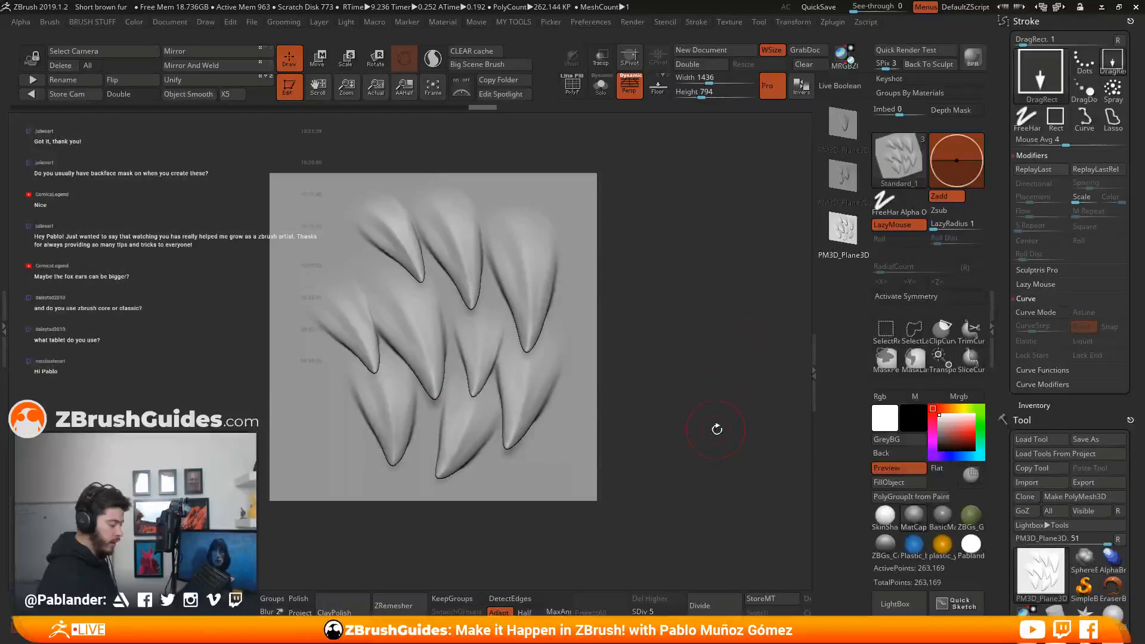
Undo the stamped tufts, try one stamp of the nine-tuft mesh on the plane, and undo it to leave the plane blank.
{"action": "key", "text": "ctrl+z"}
{"action": "key", "text": "ctrl+z"}
{"action": "key", "text": "ctrl+z"}
{"action": "key", "text": "ctrl+z"}
{"action": "key", "text": "ctrl+z"}
{"action": "key", "text": "ctrl+z"}
{"action": "key", "text": "ctrl+z"}
{"action": "key", "text": "ctrl+z"}
{"action": "key", "text": "ctrl+z"}
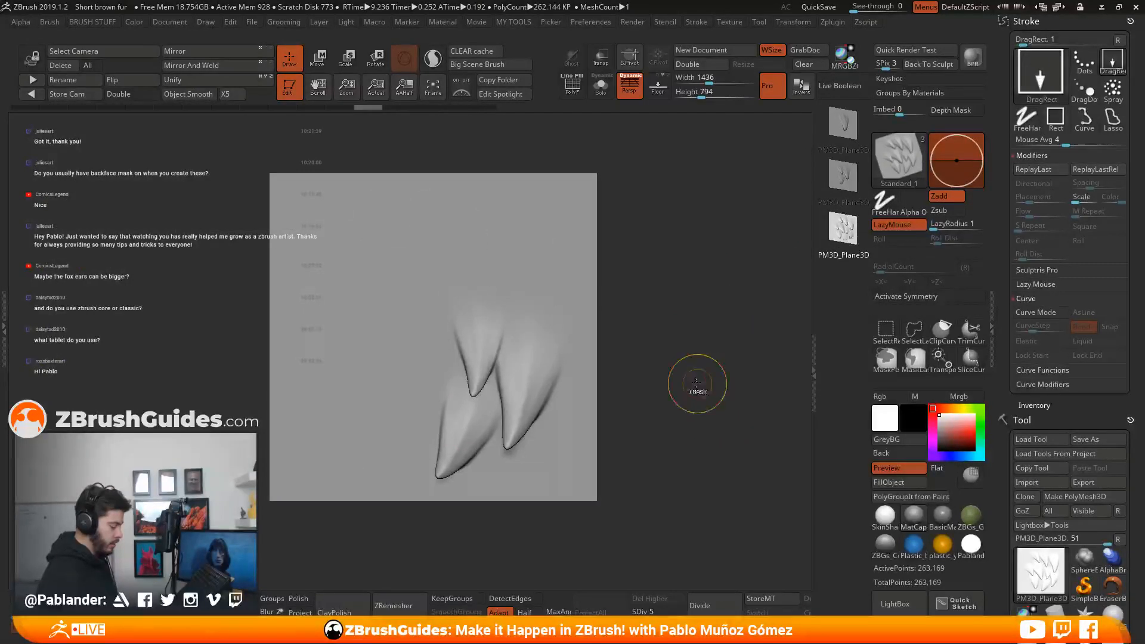
{"action": "left_click_drag", "start_coordinate": [451, 315], "coordinate": [728, 487]}
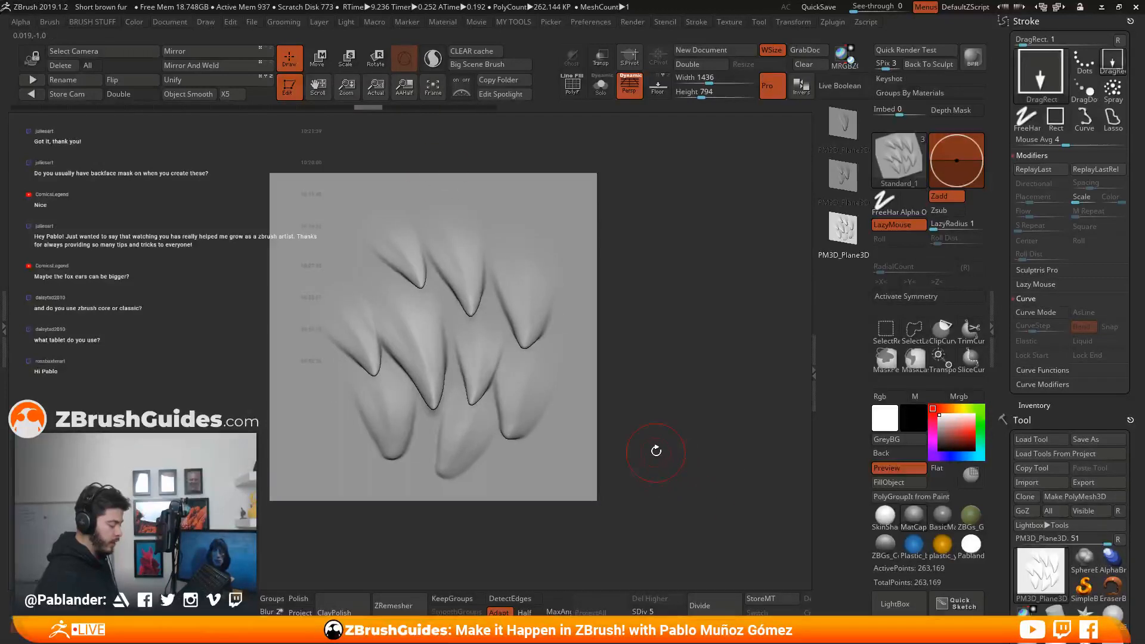
{"action": "key", "text": "ctrl+z"}
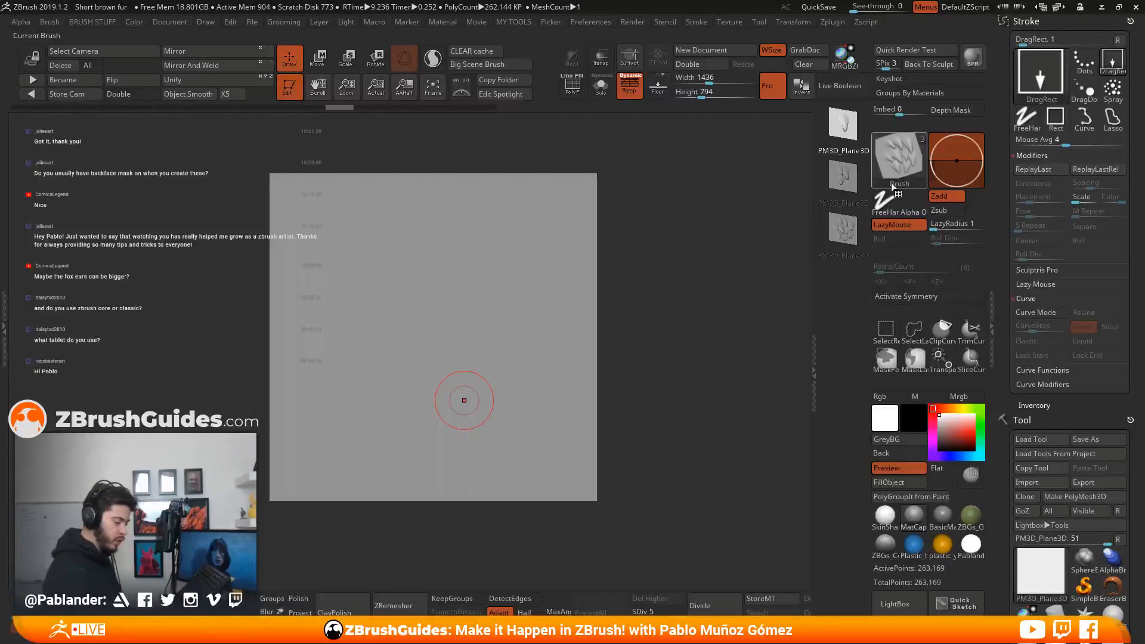
Switch from the custom fur brush to the Layer brush.
{"action": "left_click", "coordinate": [900, 158]}
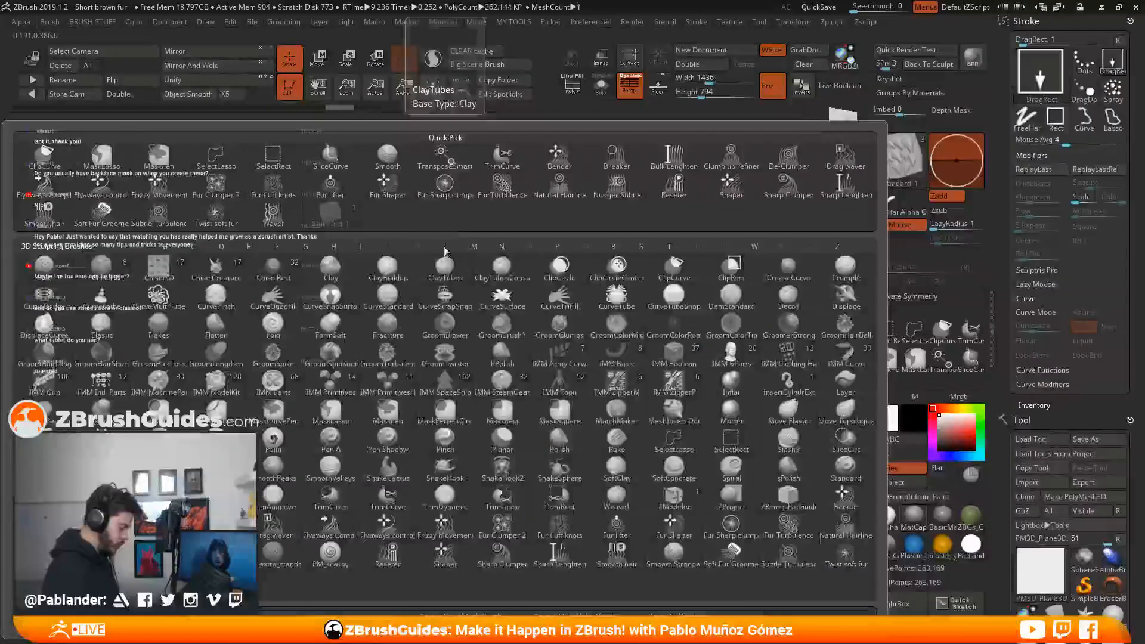
{"action": "key", "text": "l"}
{"action": "left_click", "coordinate": [841, 389]}
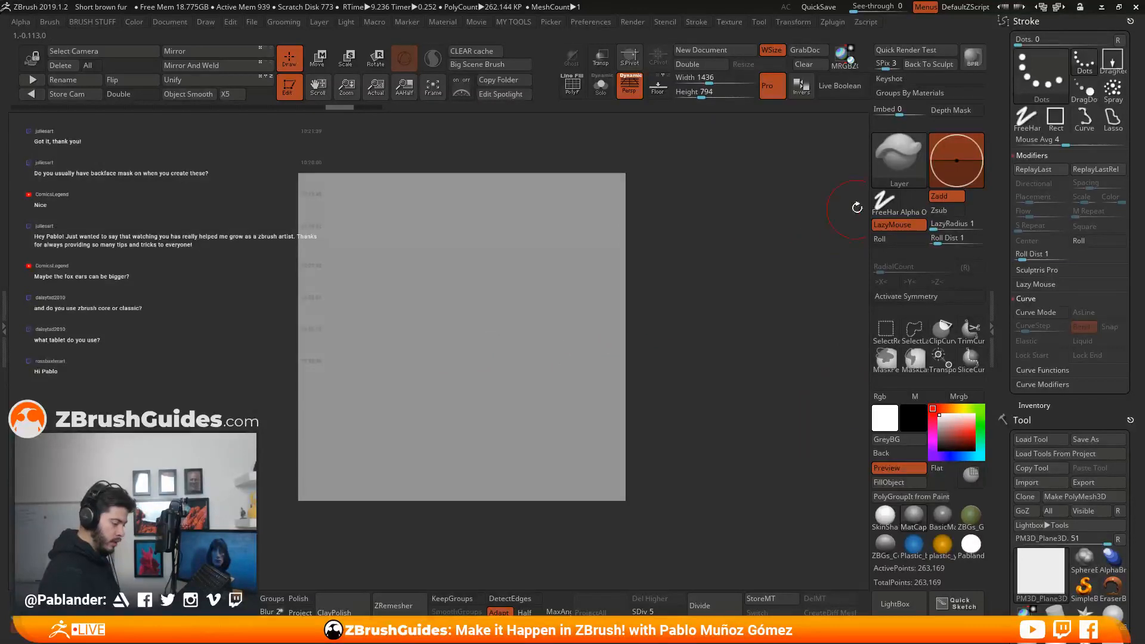
Reselect the custom Standard_1 fur brush and stamp one large single tuft in the middle of the plane.
{"action": "left_click", "coordinate": [892, 156]}
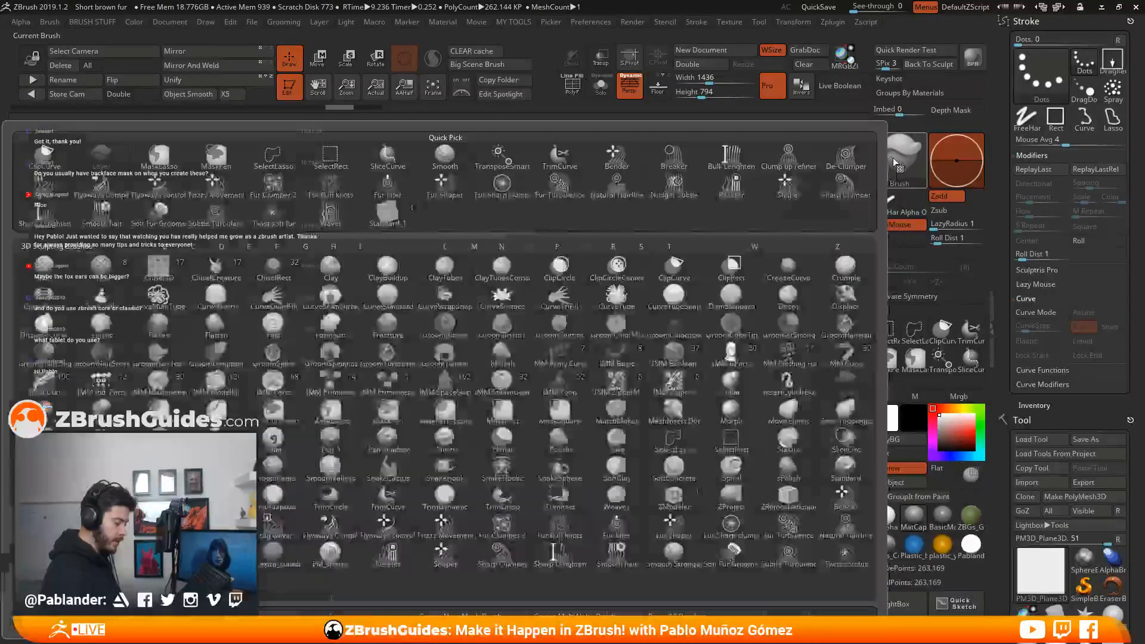
{"action": "left_click", "coordinate": [395, 225]}
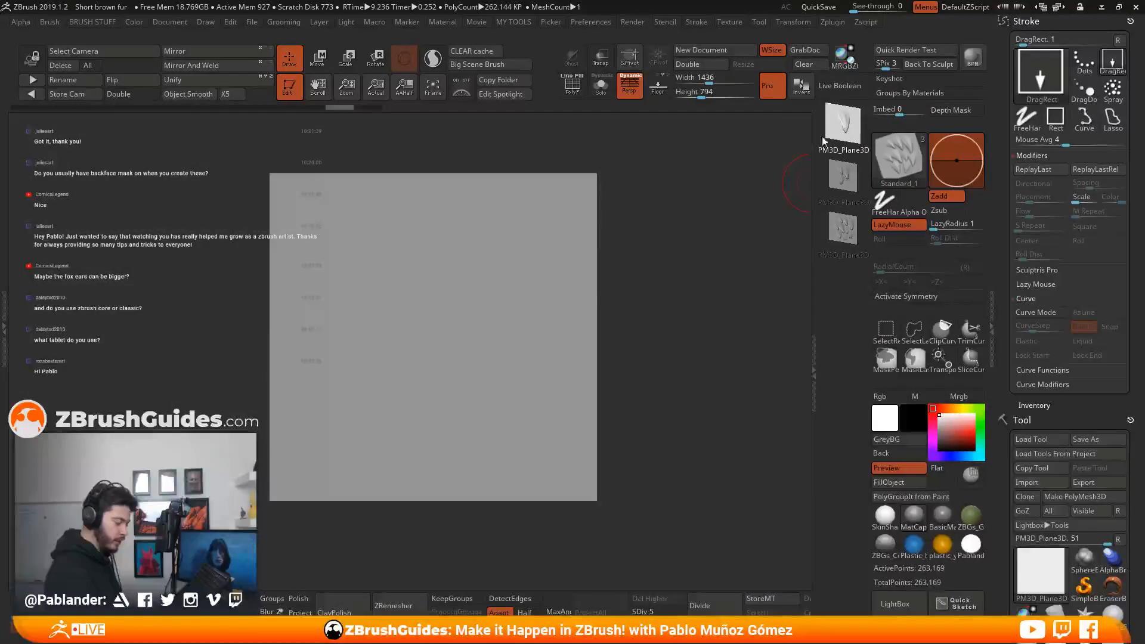
{"action": "left_click_drag", "start_coordinate": [441, 331], "coordinate": [432, 168]}
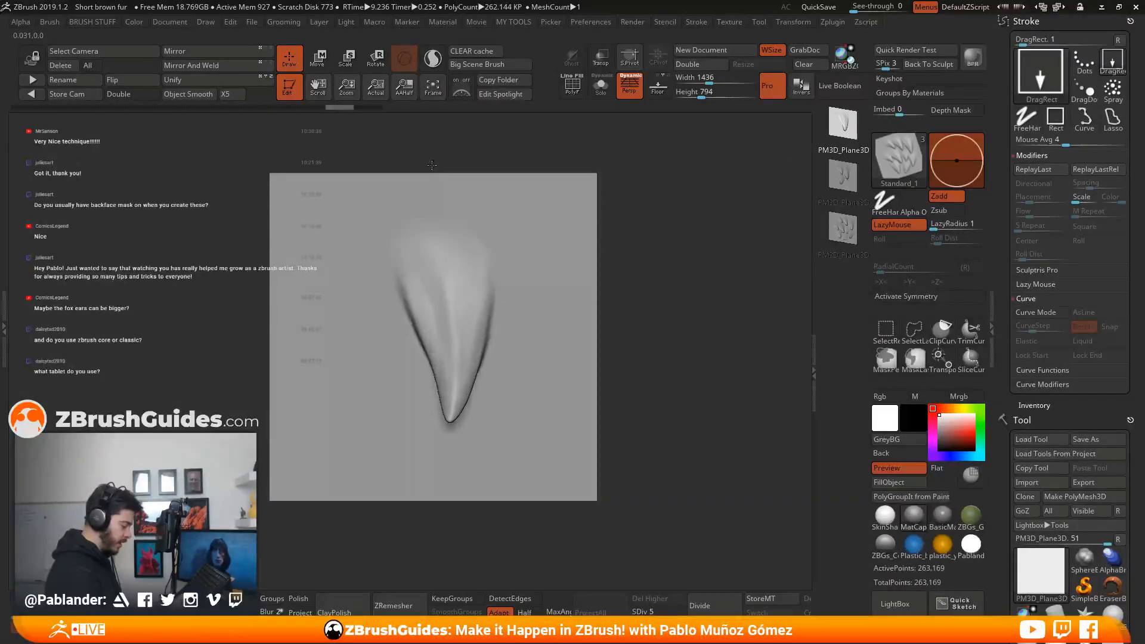
Undo the single tuft and stamp it again larger in the middle of the plane.
{"action": "key", "text": "ctrl+z"}
{"action": "mouse_move", "coordinate": [431, 338]}
{"action": "left_mouse_down"}
{"action": "mouse_move", "coordinate": [422, 162]}
{"action": "mouse_move", "coordinate": [441, 179]}
{"action": "left_mouse_up"}
{"action": "key", "text": "ctrl+z"}
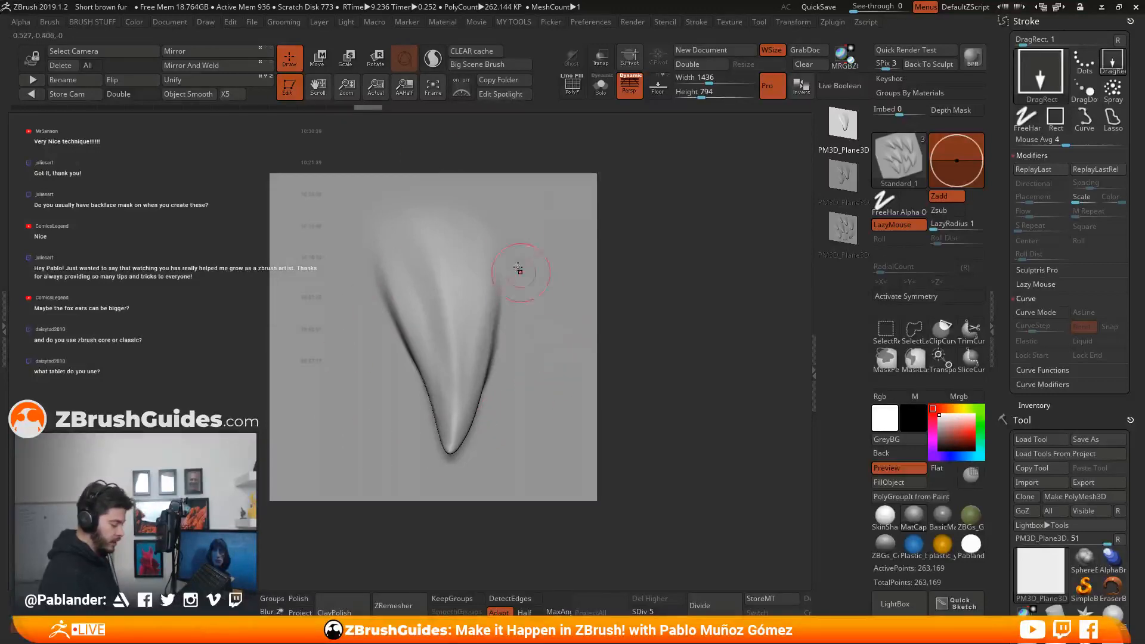
Switch to the Layer brush, clone it, and give the copy the sculpted tuft as its mesh using From Mesh.
{"action": "left_click", "coordinate": [904, 163]}
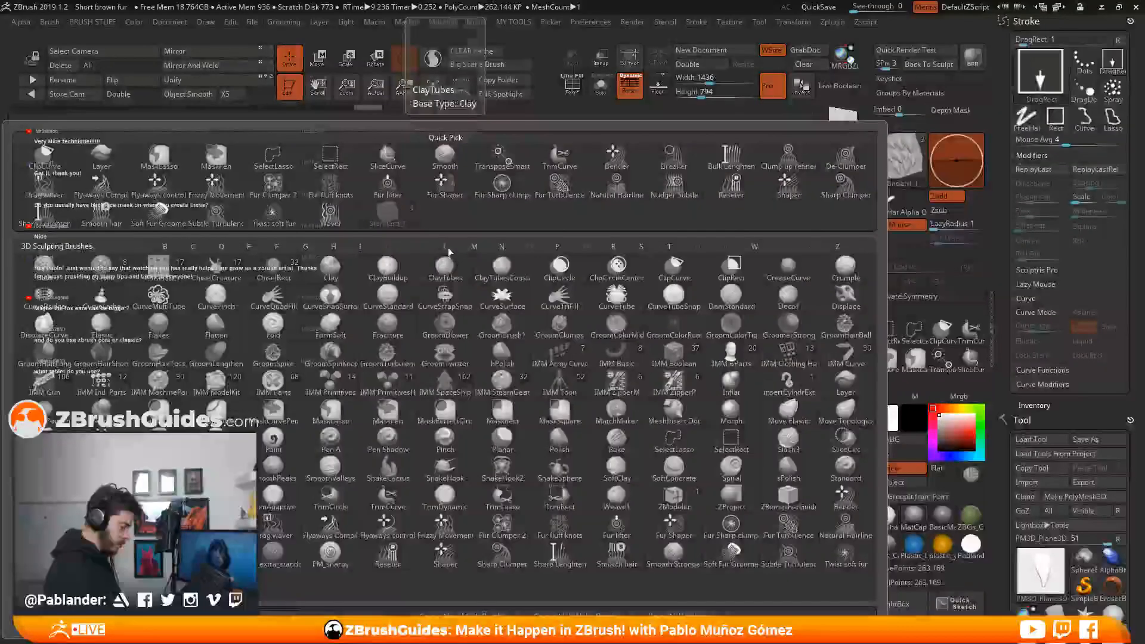
{"action": "key", "text": "l"}
{"action": "left_click", "coordinate": [841, 382]}
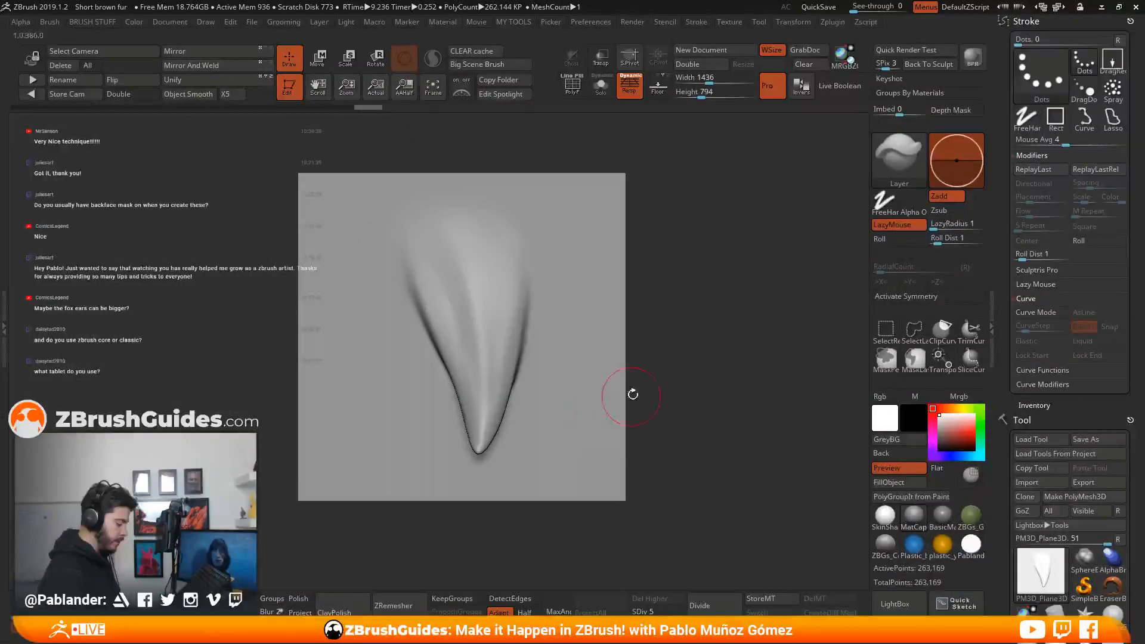
{"action": "left_click", "coordinate": [905, 168]}
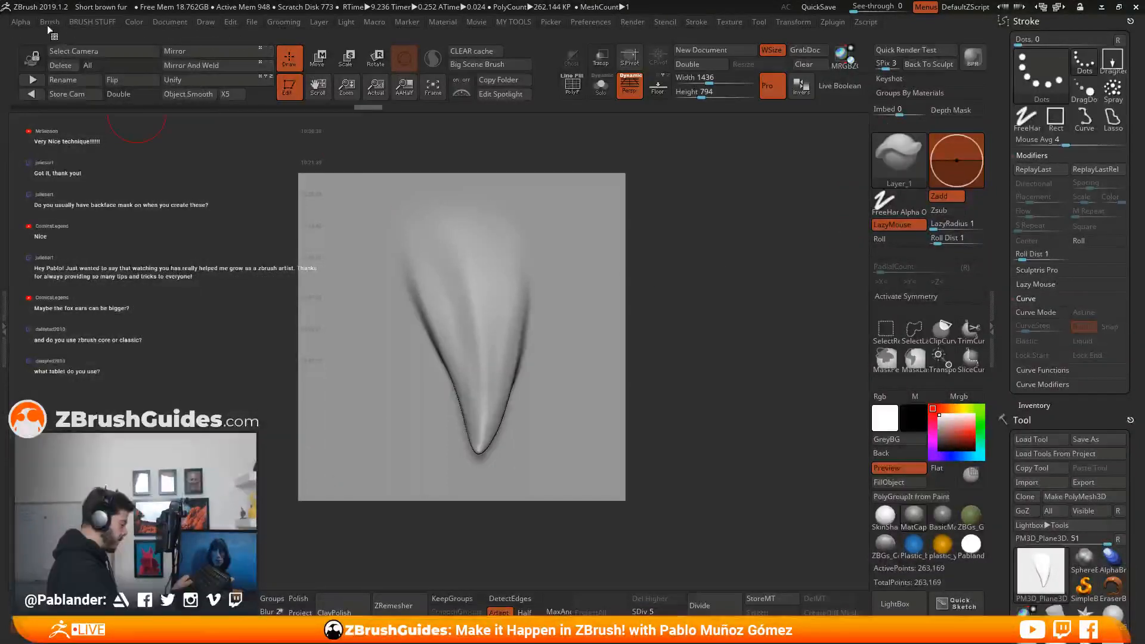
{"action": "left_click", "coordinate": [49, 22]}
{"action": "left_click", "coordinate": [25, 36]}
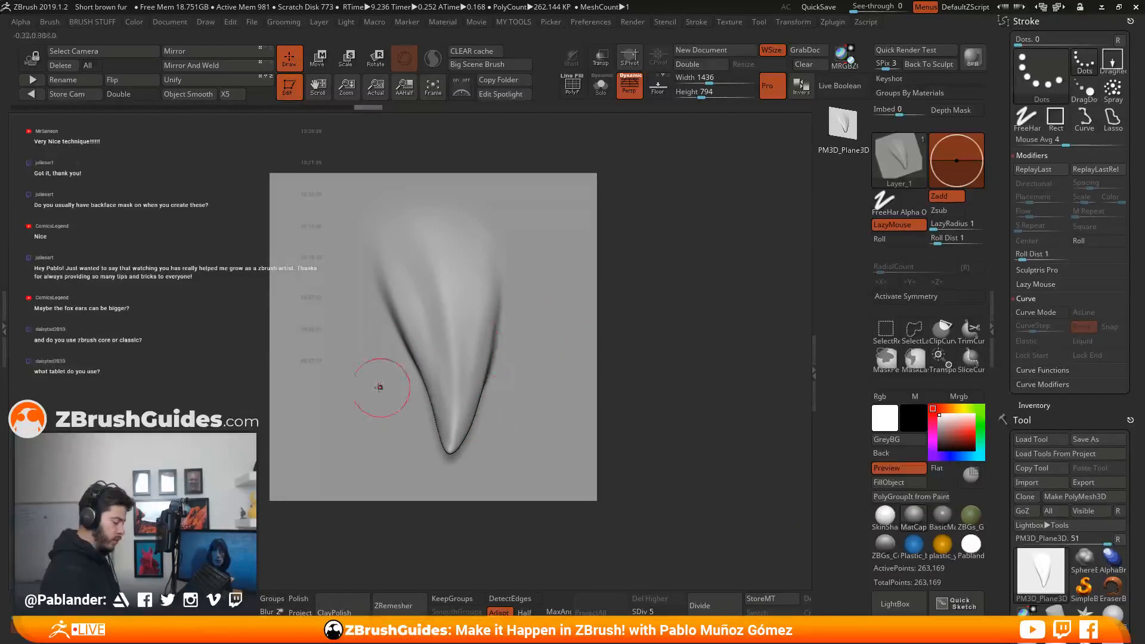
Clear the tuft from the plane and set the Layer_1 brush to the DragRect stroke with a Z Intensity of 100.
{"action": "key", "text": "ctrl+z"}
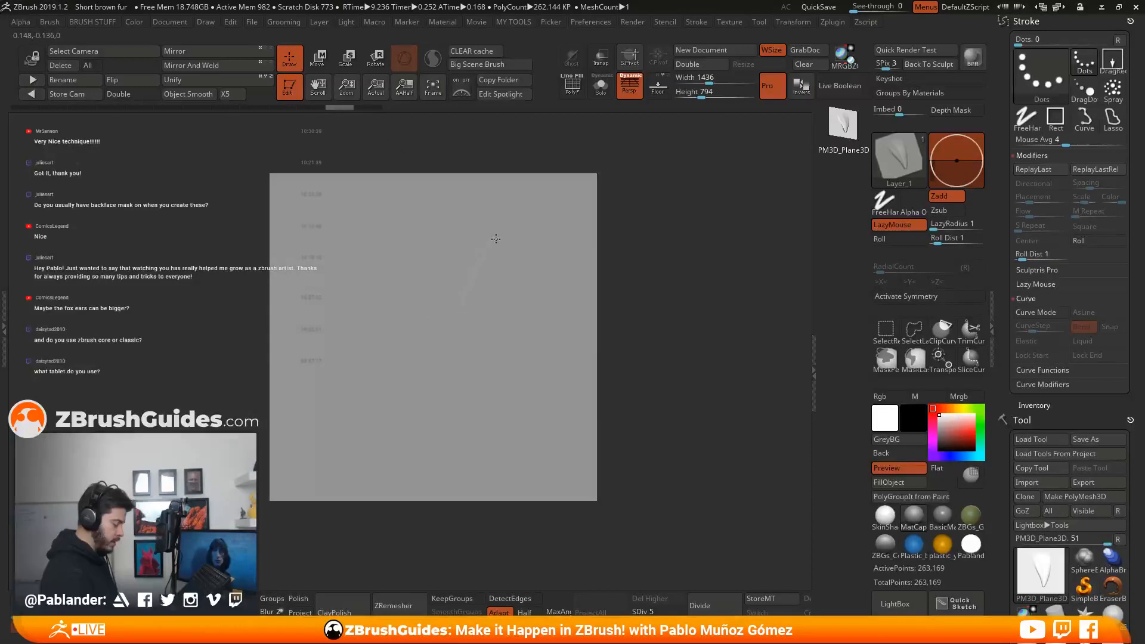
{"action": "left_click", "coordinate": [1112, 59]}
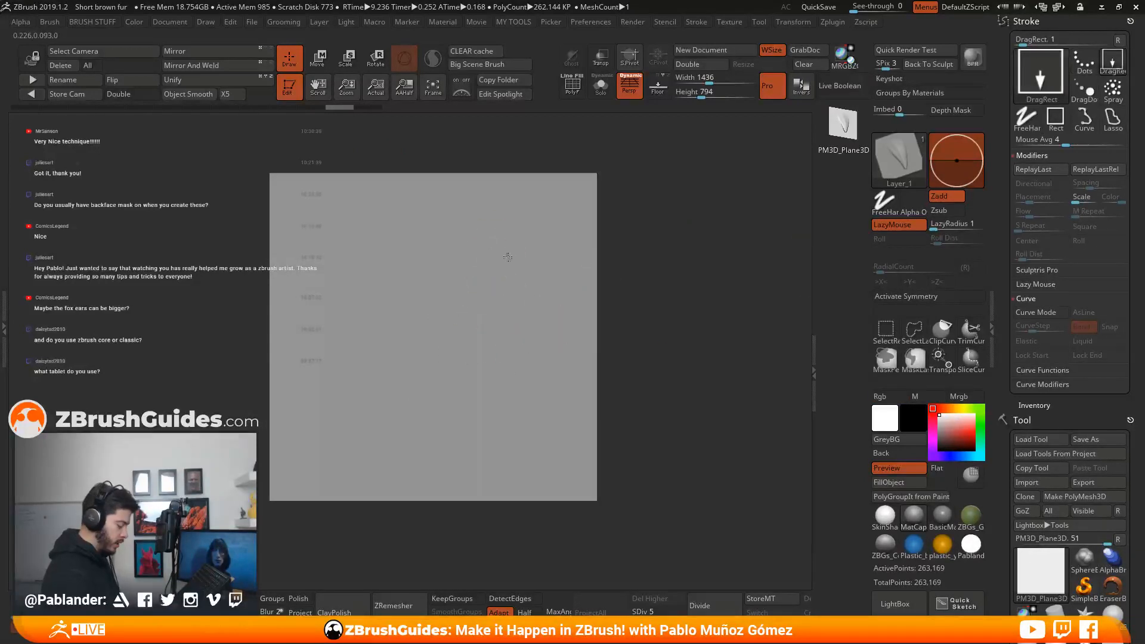
{"action": "key", "text": "ctrl+z"}
{"action": "key", "text": "space"}
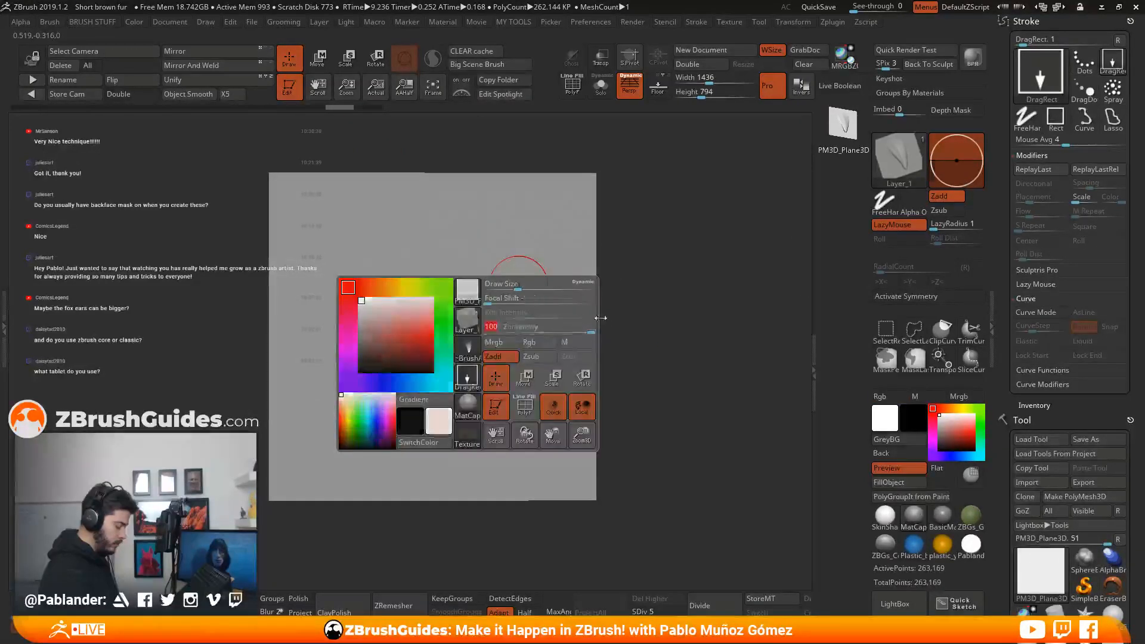
Test the Layer_1 brush with single-tuft stamps in the middle of the plane, undoing each one.
{"action": "left_click_drag", "start_coordinate": [476, 327], "coordinate": [462, 203]}
{"action": "key", "text": "ctrl+z"}
{"action": "left_click_drag", "start_coordinate": [439, 332], "coordinate": [461, 161]}
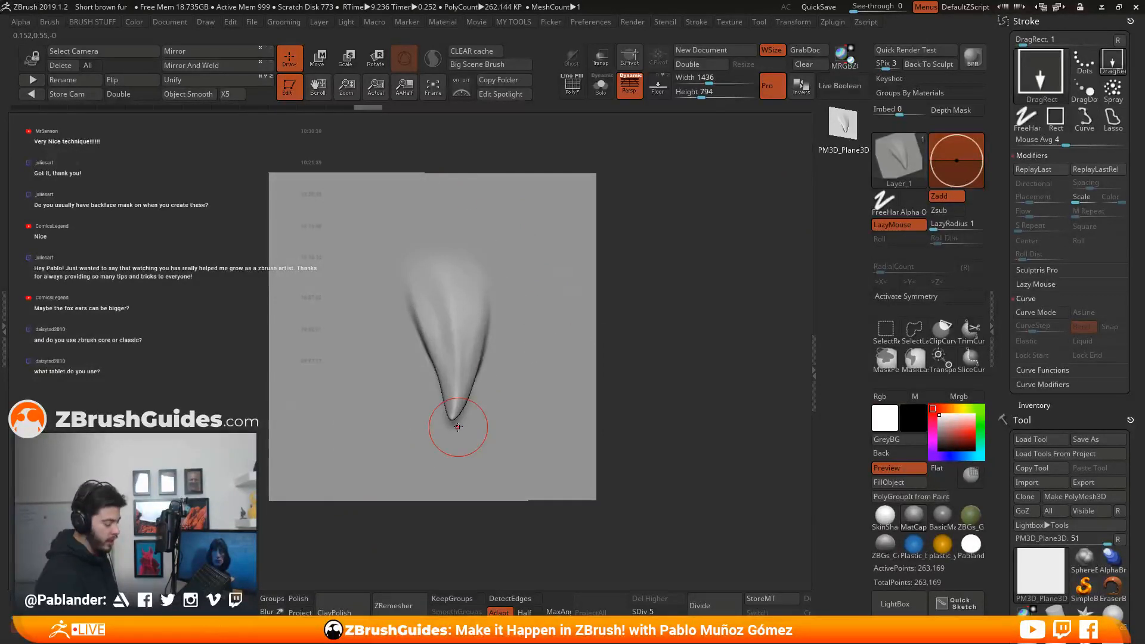
{"action": "key", "text": "ctrl+z"}
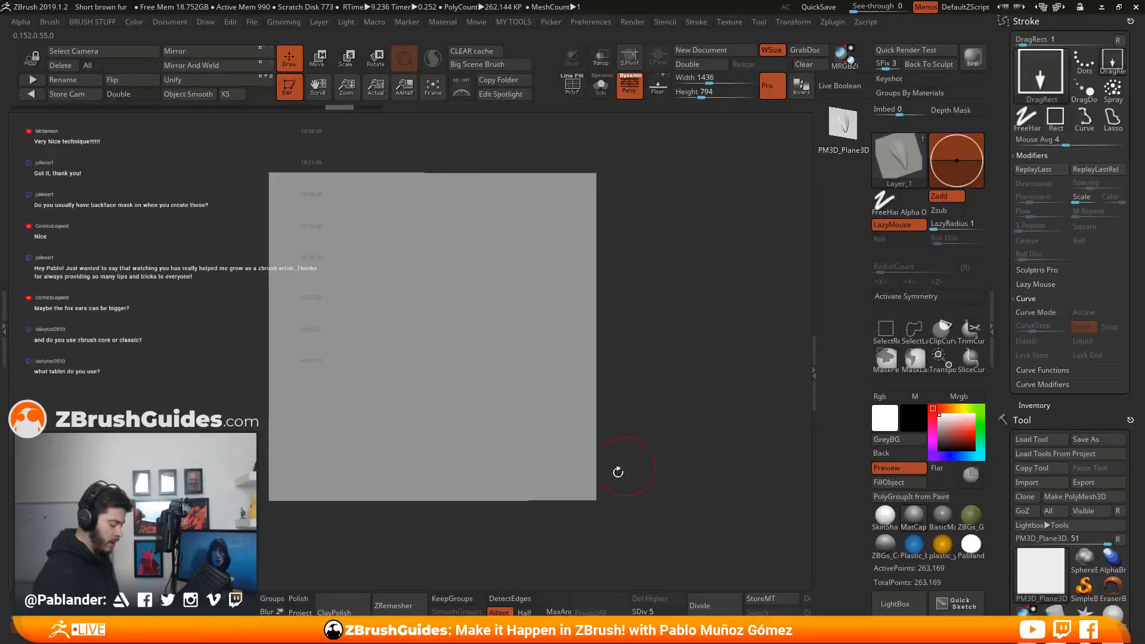
Store a morph target of the blank plane, try two overlapping tuft stamps, and undo them.
{"action": "left_click", "coordinate": [772, 598]}
{"action": "mouse_move", "coordinate": [436, 341]}
{"action": "left_mouse_down"}
{"action": "mouse_move", "coordinate": [472, 310]}
{"action": "mouse_move", "coordinate": [566, 296]}
{"action": "left_mouse_up"}
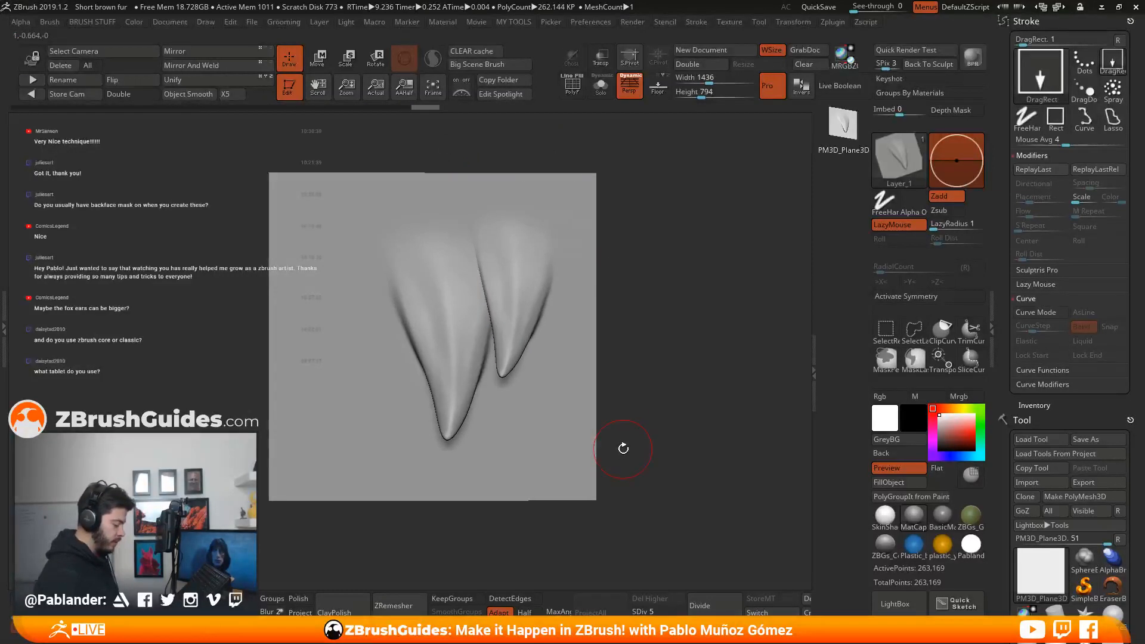
{"action": "key", "text": "ctrl+z"}
{"action": "key", "text": "ctrl+z"}
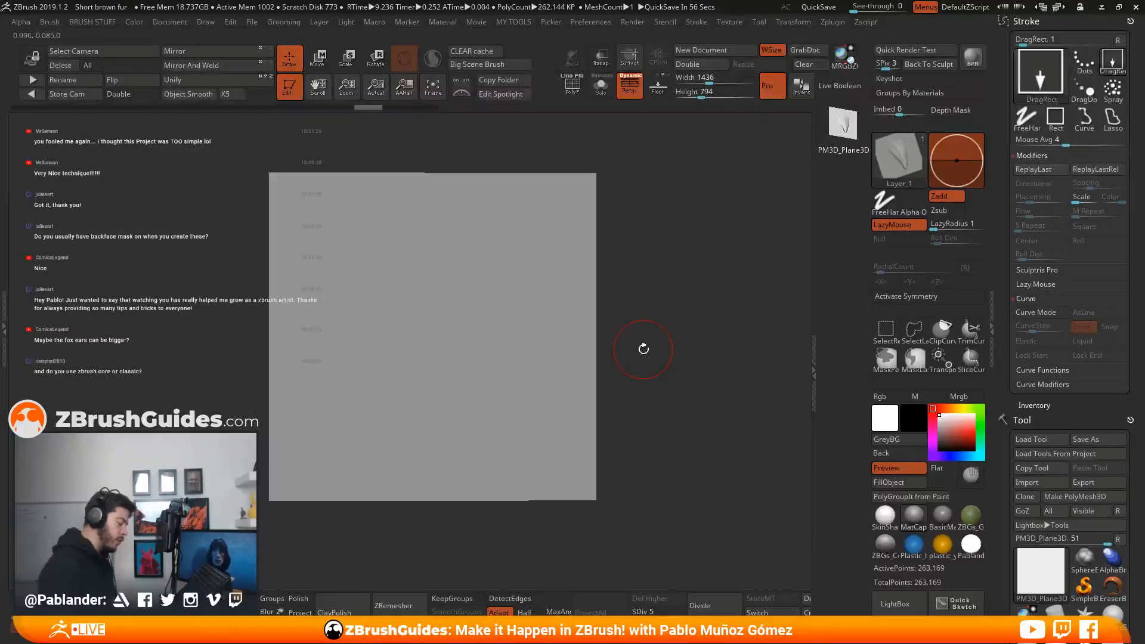
Stamp a large central tuft with the Layer_1 brush and overlap a second tuft at its upper right.
{"action": "left_click_drag", "start_coordinate": [429, 365], "coordinate": [454, 166]}
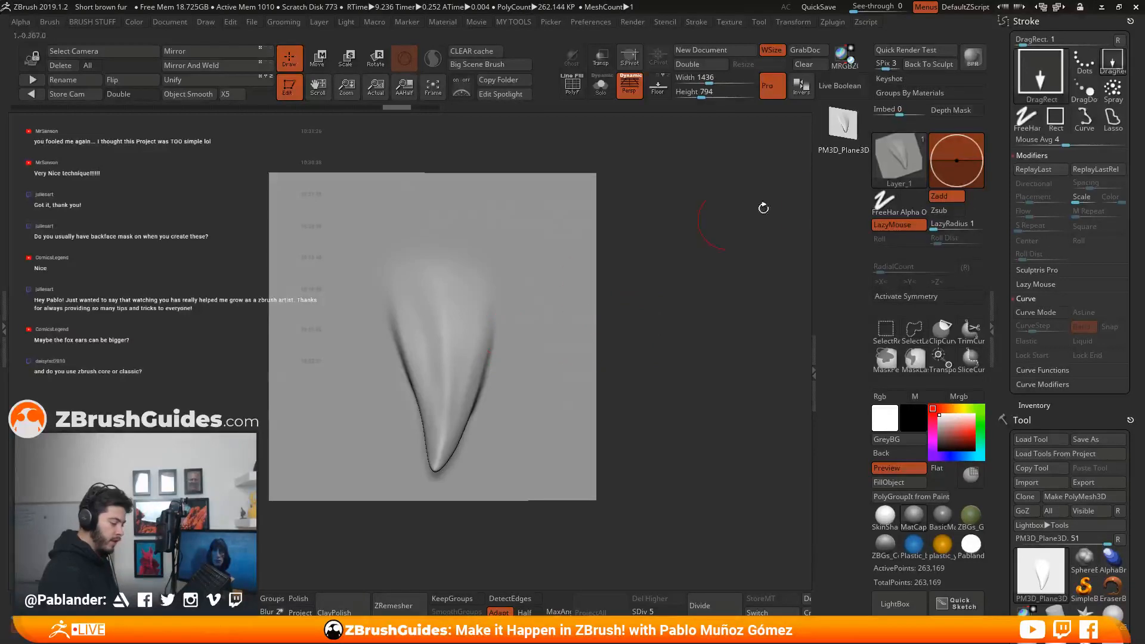
{"action": "key", "text": "b"}
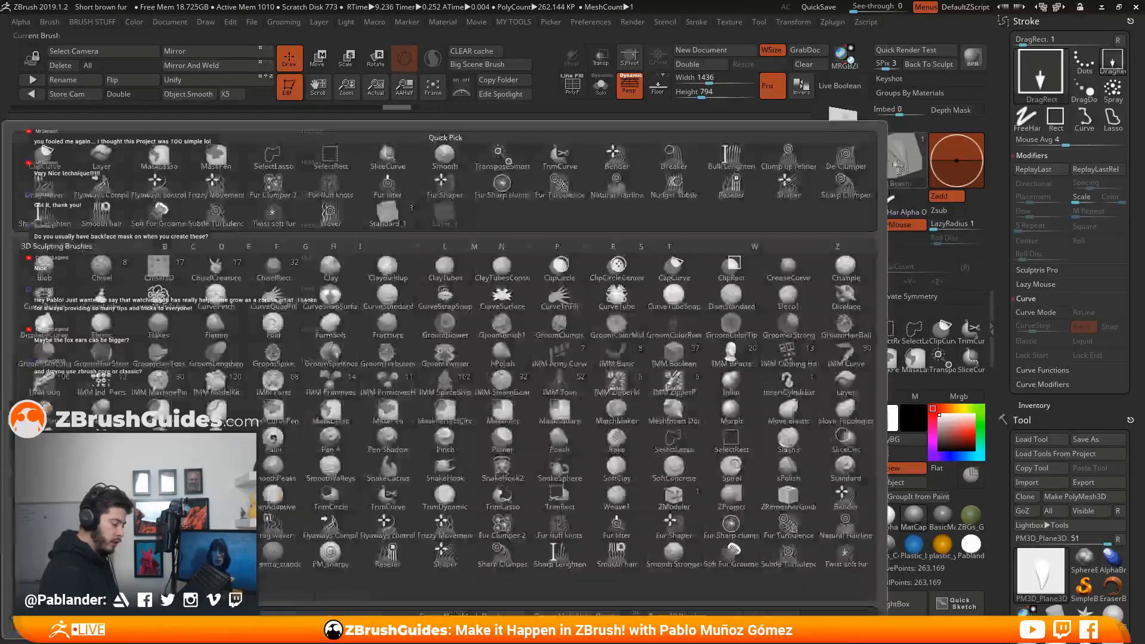
{"action": "left_click", "coordinate": [389, 216]}
{"action": "left_click_drag", "start_coordinate": [706, 256], "coordinate": [732, 240]}
{"action": "left_click_drag", "start_coordinate": [673, 292], "coordinate": [656, 285]}
{"action": "mouse_move", "coordinate": [462, 226]}
{"action": "left_mouse_down"}
{"action": "mouse_move", "coordinate": [465, 205]}
{"action": "mouse_move", "coordinate": [504, 190]}
{"action": "left_mouse_up"}
{"action": "left_click_drag", "start_coordinate": [591, 208], "coordinate": [650, 231]}
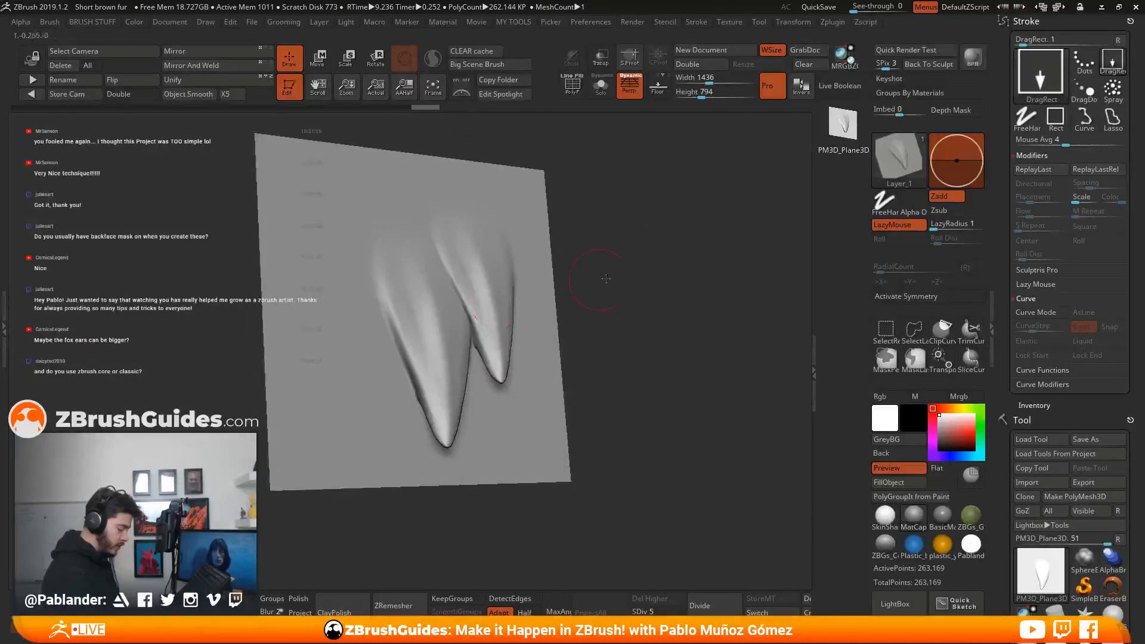
{"action": "left_click_drag", "start_coordinate": [590, 276], "coordinate": [611, 270]}
{"action": "left_click_drag", "start_coordinate": [506, 269], "coordinate": [489, 313]}
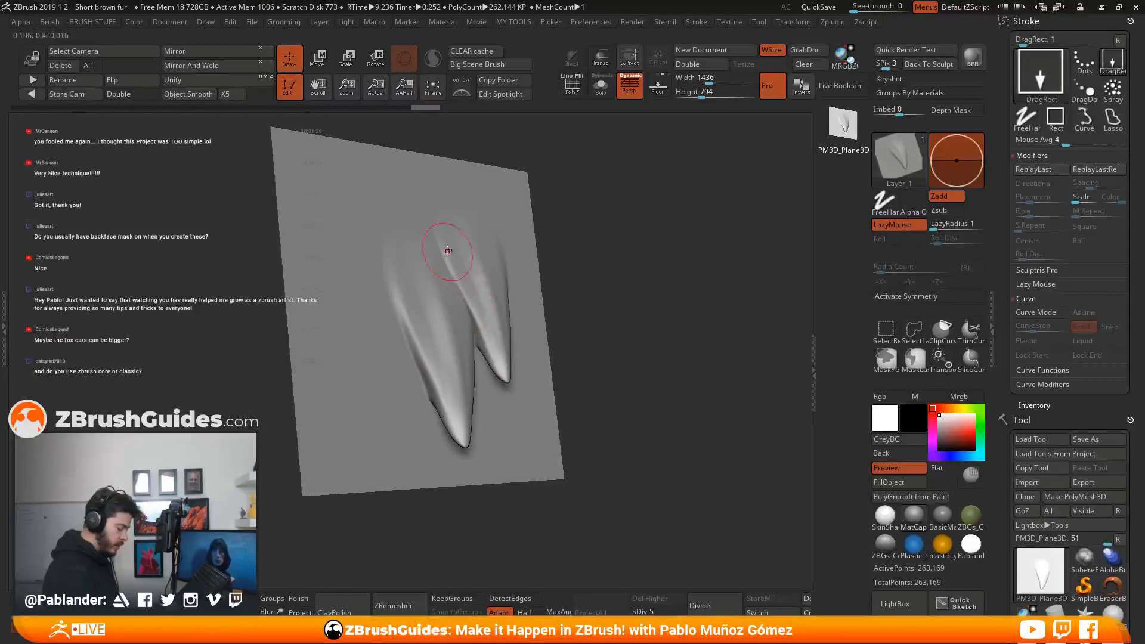
Stamp a third tuft overlapping the central one at its upper left, redoing it once at a larger size.
{"action": "left_click_drag", "start_coordinate": [557, 260], "coordinate": [594, 281]}
{"action": "left_click_drag", "start_coordinate": [370, 317], "coordinate": [413, 172]}
{"action": "left_click_drag", "start_coordinate": [655, 234], "coordinate": [620, 251]}
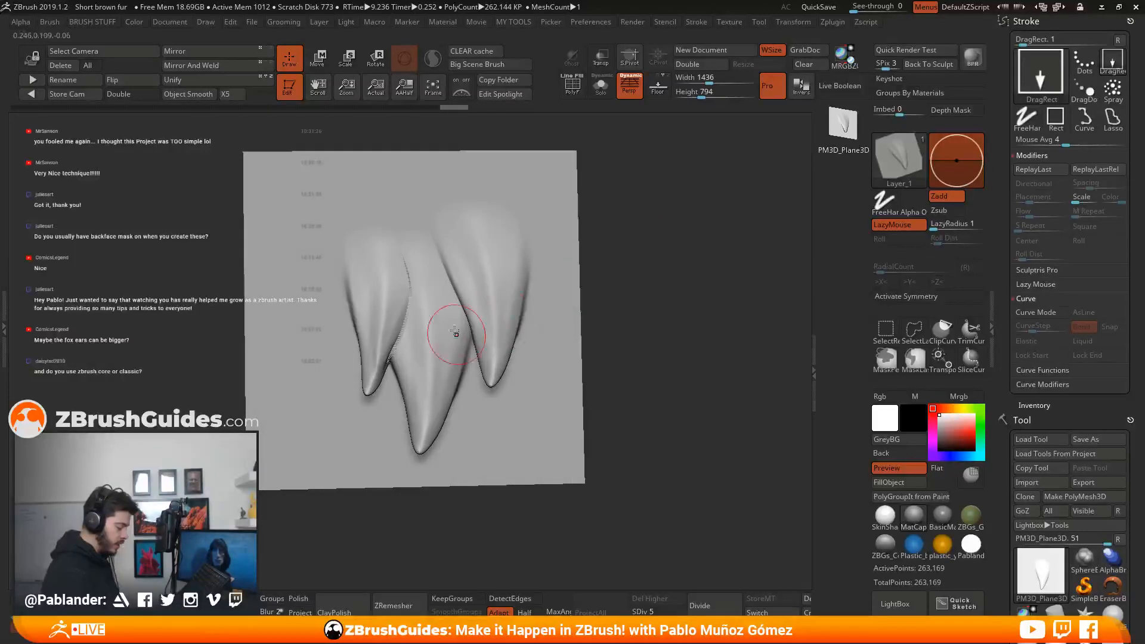
{"action": "key", "text": "ctrl+z"}
{"action": "left_click_drag", "start_coordinate": [356, 306], "coordinate": [376, 122]}
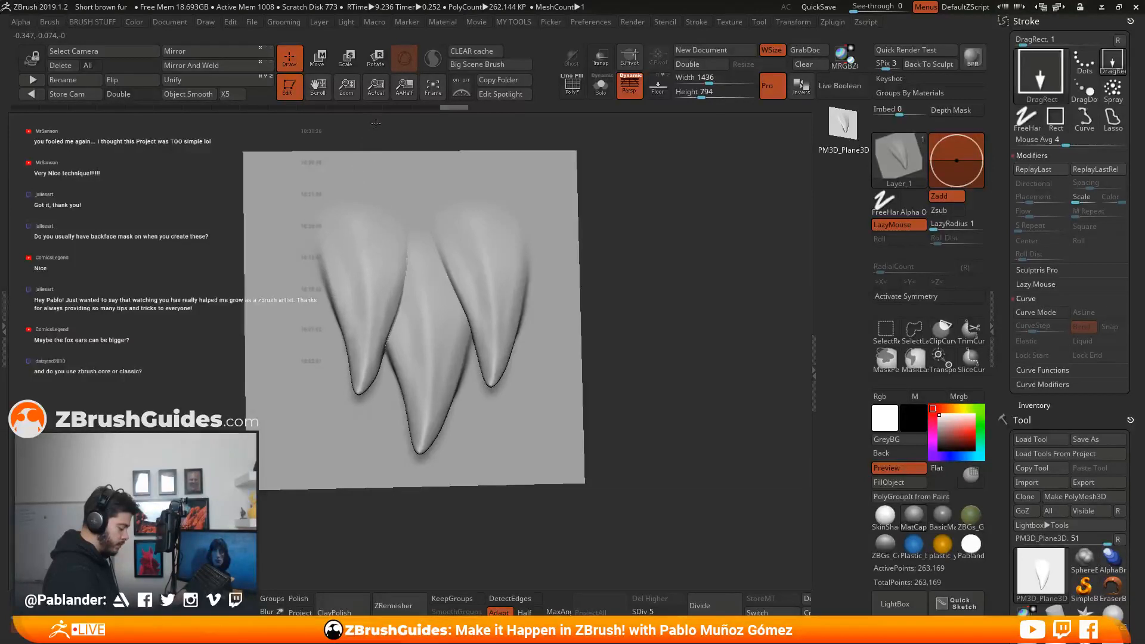
Smooth the seams where the two side tufts overlap the central tuft.
{"action": "mouse_move", "coordinate": [632, 240]}
{"action": "left_mouse_down"}
{"action": "mouse_move", "coordinate": [660, 295]}
{"action": "mouse_move", "coordinate": [602, 288]}
{"action": "mouse_move", "coordinate": [601, 263]}
{"action": "left_mouse_up"}
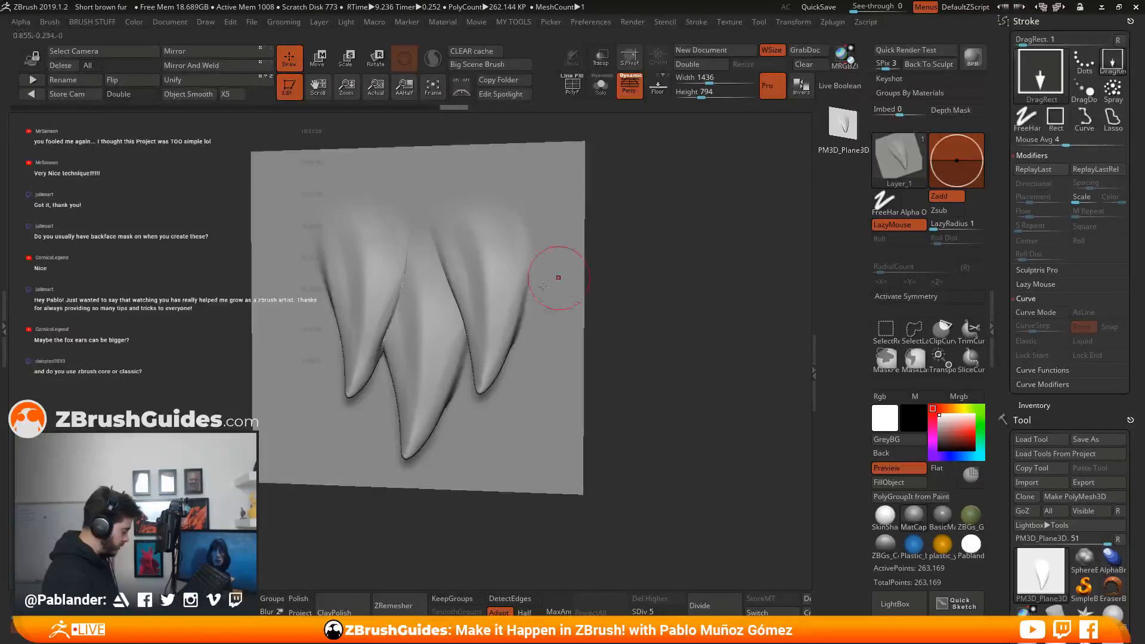
{"action": "left_click_drag", "start_coordinate": [409, 274], "coordinate": [408, 249], "text": "shift"}
{"action": "left_click_drag", "start_coordinate": [392, 323], "coordinate": [384, 329], "text": "shift"}
{"action": "left_click_drag", "start_coordinate": [620, 298], "coordinate": [662, 299]}
{"action": "left_click_drag", "start_coordinate": [467, 354], "coordinate": [463, 337], "text": "shift"}
{"action": "mouse_move", "coordinate": [635, 347]}
{"action": "left_mouse_down"}
{"action": "mouse_move", "coordinate": [626, 343]}
{"action": "mouse_move", "coordinate": [606, 386]}
{"action": "left_mouse_up"}
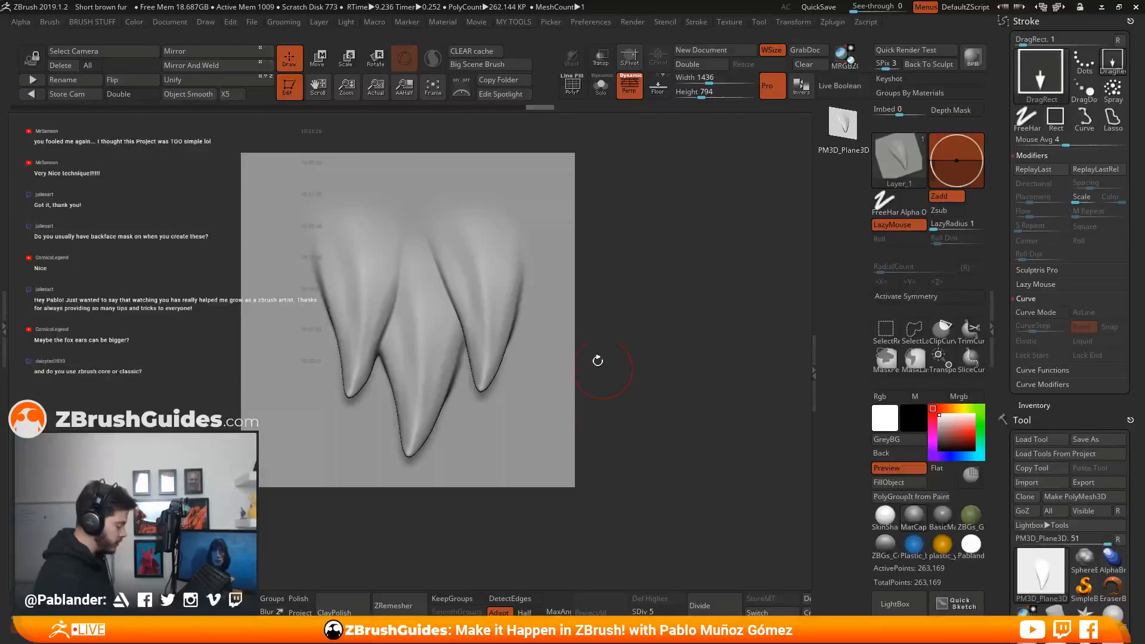
Add the three-tuft patch to the Layer_1 brush as a second mesh using From Mesh, and clear the plane by undoing.
{"action": "left_click", "coordinate": [53, 21]}
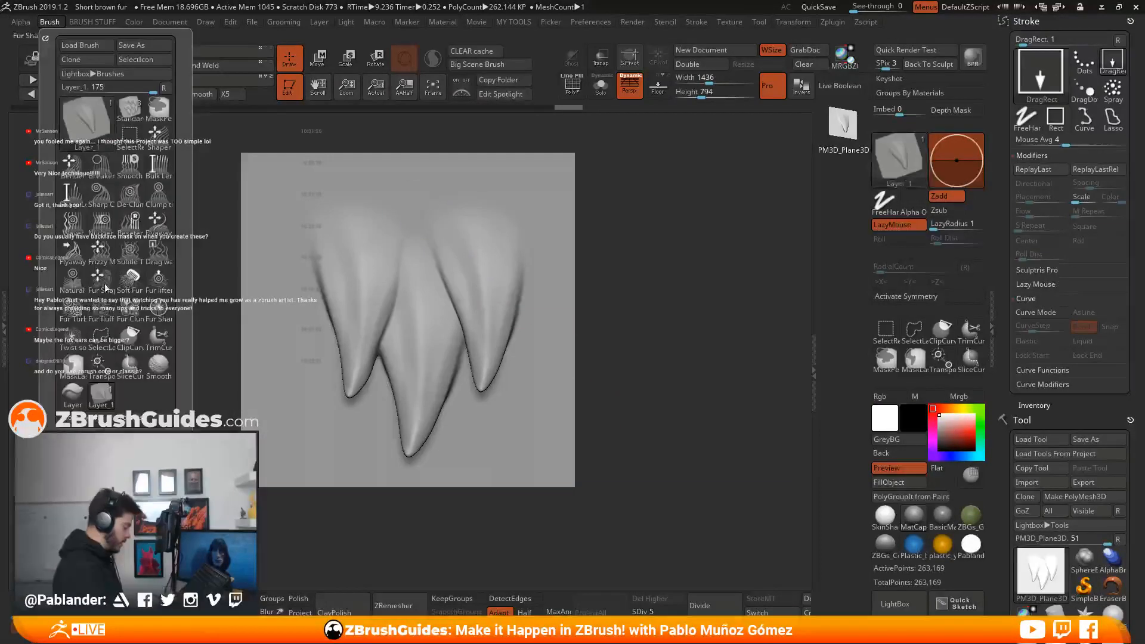
{"action": "left_click", "coordinate": [88, 422]}
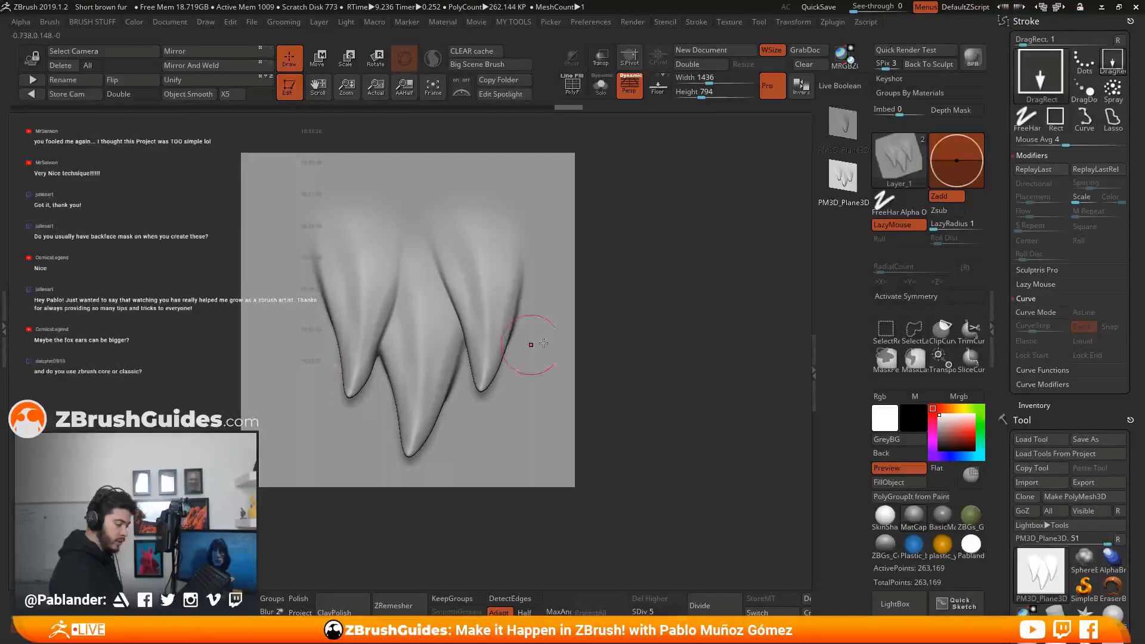
{"action": "key", "text": "ctrl+z"}
{"action": "key", "text": "ctrl+z"}
{"action": "key", "text": "ctrl+z"}
{"action": "key", "text": "ctrl+z"}
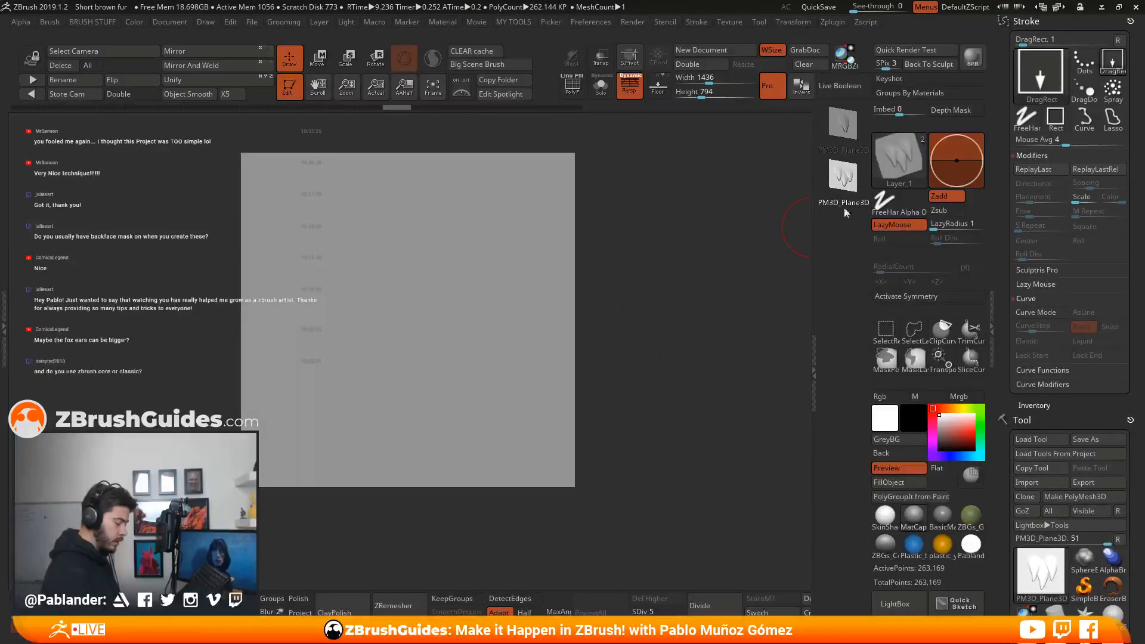
Try two stacked stamps of the three-tuft mesh, add a single tuft above them, and undo one extra single-tuft stamp.
{"action": "left_click_drag", "start_coordinate": [424, 346], "coordinate": [419, 163]}
{"action": "left_click_drag", "start_coordinate": [426, 291], "coordinate": [420, 120]}
{"action": "left_click", "coordinate": [842, 124]}
{"action": "left_click_drag", "start_coordinate": [425, 221], "coordinate": [404, 107]}
{"action": "mouse_move", "coordinate": [497, 422]}
{"action": "left_mouse_down"}
{"action": "mouse_move", "coordinate": [528, 312]}
{"action": "mouse_move", "coordinate": [547, 306]}
{"action": "left_mouse_up"}
{"action": "key", "text": "ctrl+z"}
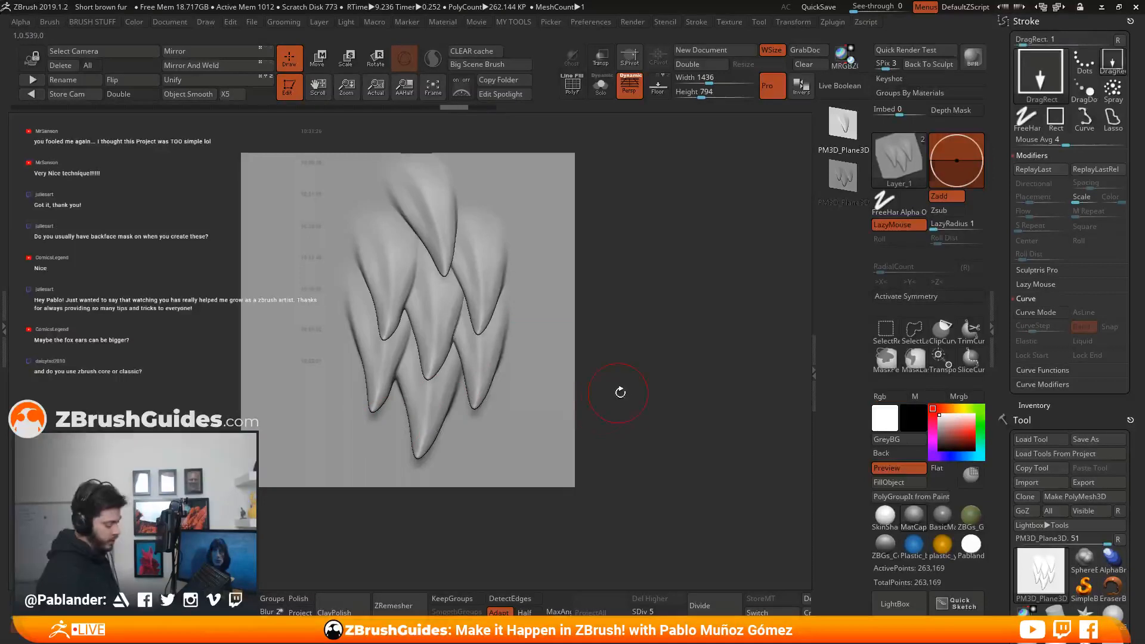
Undo the remaining test stamps until the plane is blank.
{"action": "key", "text": "shift"}
{"action": "key", "text": "ctrl+z"}
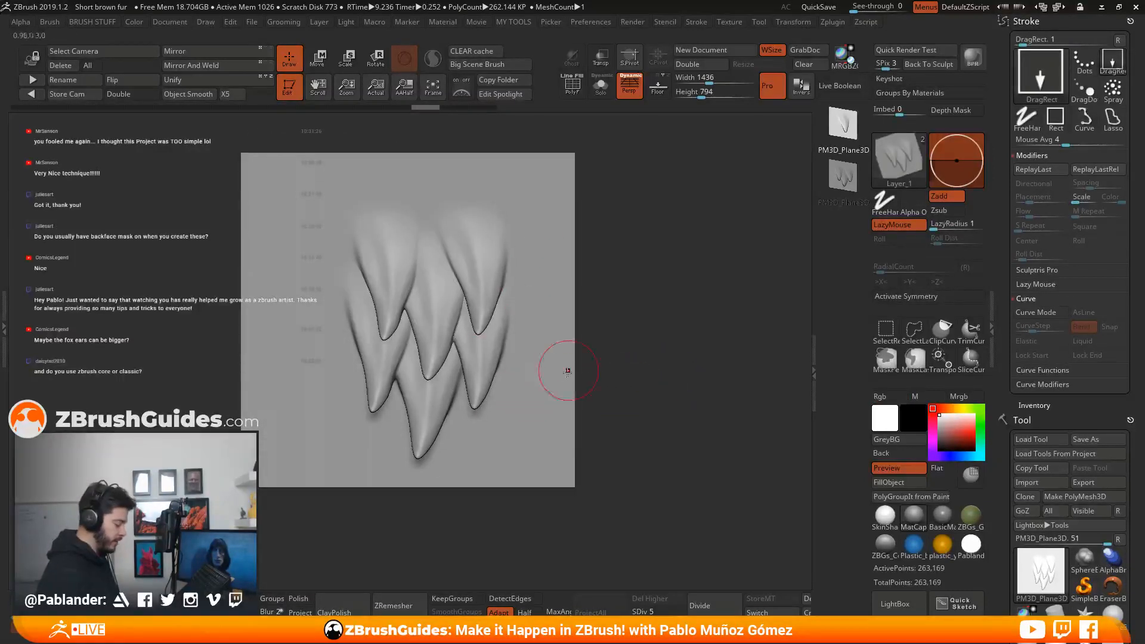
{"action": "key", "text": "ctrl+z"}
{"action": "key", "text": "ctrl+z"}
{"action": "key", "text": "ctrl+z"}
{"action": "key", "text": "ctrl+z"}
{"action": "key", "text": "ctrl+z"}
{"action": "key", "text": "ctrl+z"}
Try single-tuft stamps dragged in different directions near the middle of the plane, undoing each one.
{"action": "left_click_drag", "start_coordinate": [404, 351], "coordinate": [446, 181]}
{"action": "key", "text": "ctrl+z"}
{"action": "left_click_drag", "start_coordinate": [410, 293], "coordinate": [394, 377]}
{"action": "key", "text": "ctrl+z"}
{"action": "left_click_drag", "start_coordinate": [415, 293], "coordinate": [398, 369]}
{"action": "key", "text": "ctrl+z"}
{"action": "key", "text": "ctrl+z"}
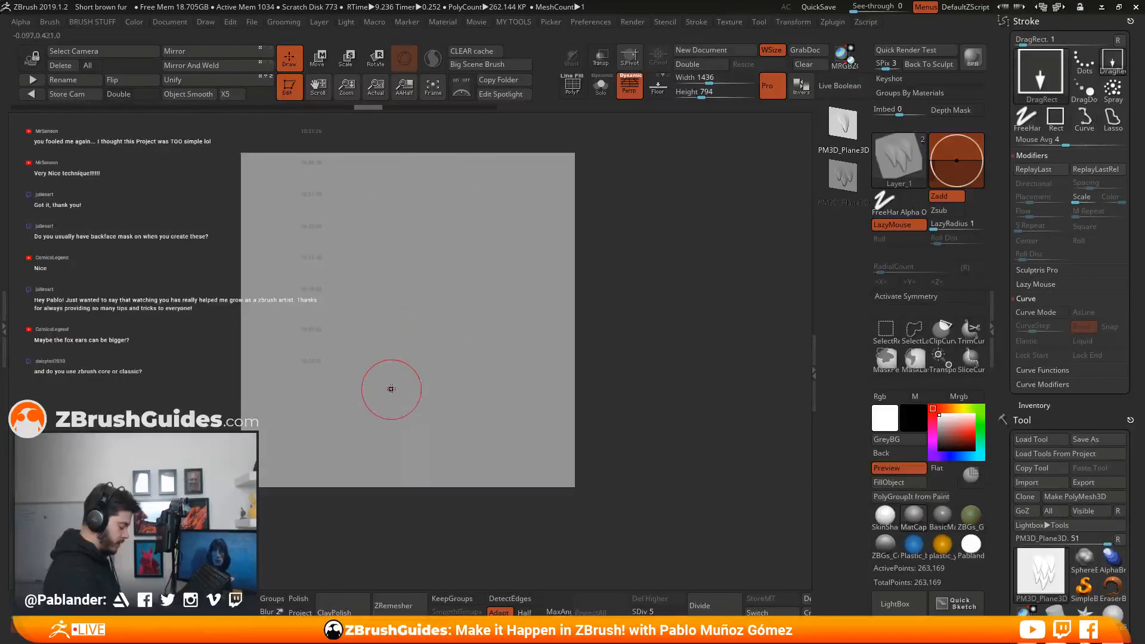
Stamp a scattered patch of one large central tuft surrounded by six smaller tufts of varied sizes and directions.
{"action": "left_click_drag", "start_coordinate": [403, 357], "coordinate": [442, 271]}
{"action": "left_click_drag", "start_coordinate": [433, 423], "coordinate": [448, 374]}
{"action": "left_click_drag", "start_coordinate": [446, 297], "coordinate": [429, 137]}
{"action": "left_click_drag", "start_coordinate": [505, 354], "coordinate": [495, 271]}
{"action": "mouse_move", "coordinate": [347, 302]}
{"action": "left_mouse_down"}
{"action": "mouse_move", "coordinate": [368, 209]}
{"action": "mouse_move", "coordinate": [359, 198]}
{"action": "left_mouse_up"}
{"action": "left_click_drag", "start_coordinate": [505, 246], "coordinate": [482, 228]}
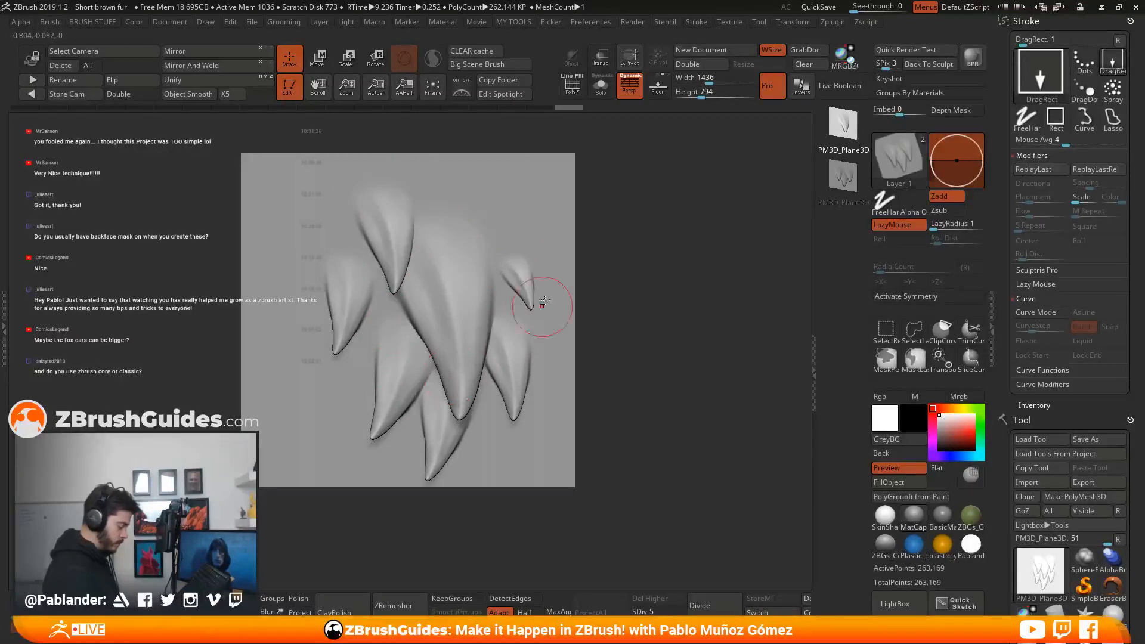
Smooth the area between the upper-left tuft and the large central tuft, and return to the front view.
{"action": "key", "text": "shift"}
{"action": "left_click_drag", "start_coordinate": [413, 268], "coordinate": [404, 316], "text": "shift"}
{"action": "mouse_move", "coordinate": [641, 325]}
{"action": "left_mouse_down"}
{"action": "mouse_move", "coordinate": [616, 344]}
{"action": "mouse_move", "coordinate": [630, 326]}
{"action": "left_mouse_up"}
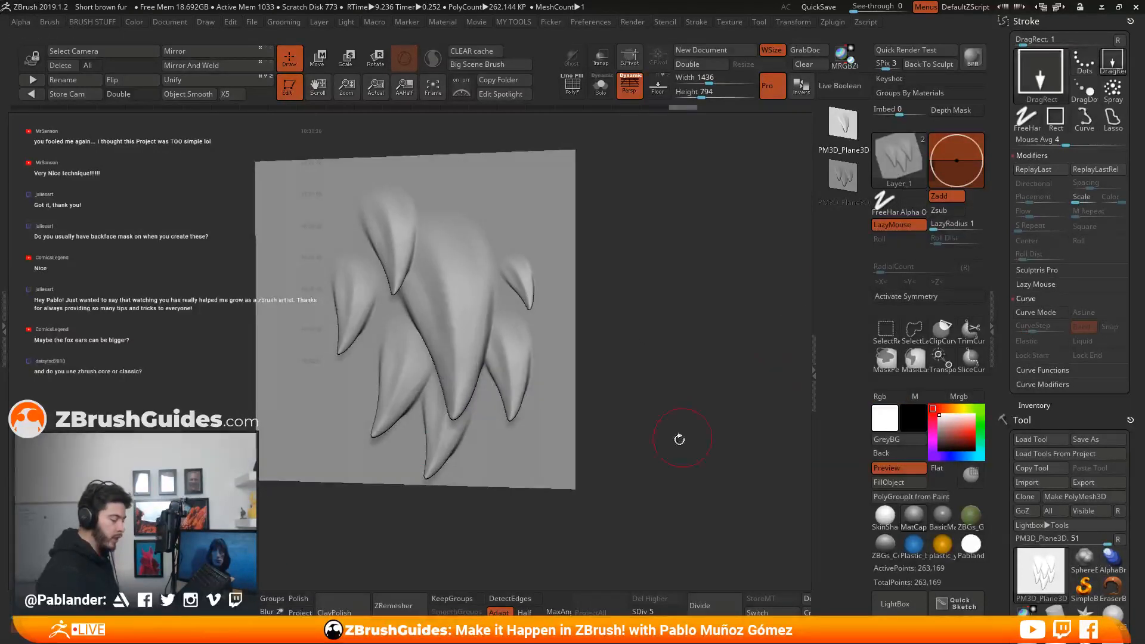
{"action": "left_click_drag", "start_coordinate": [687, 434], "coordinate": [678, 440], "text": "shift"}
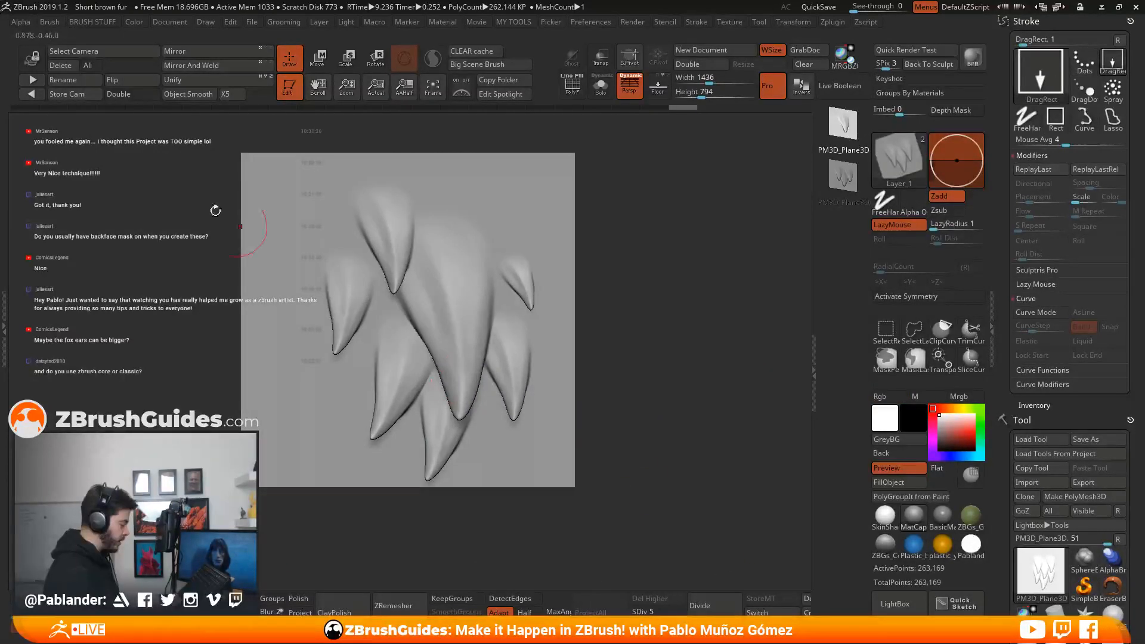
Add the seven-tuft patch to the Layer_1 brush as a third mesh using From Mesh, and undo all stamps on the plane.
{"action": "left_click", "coordinate": [50, 22]}
{"action": "left_click", "coordinate": [90, 421]}
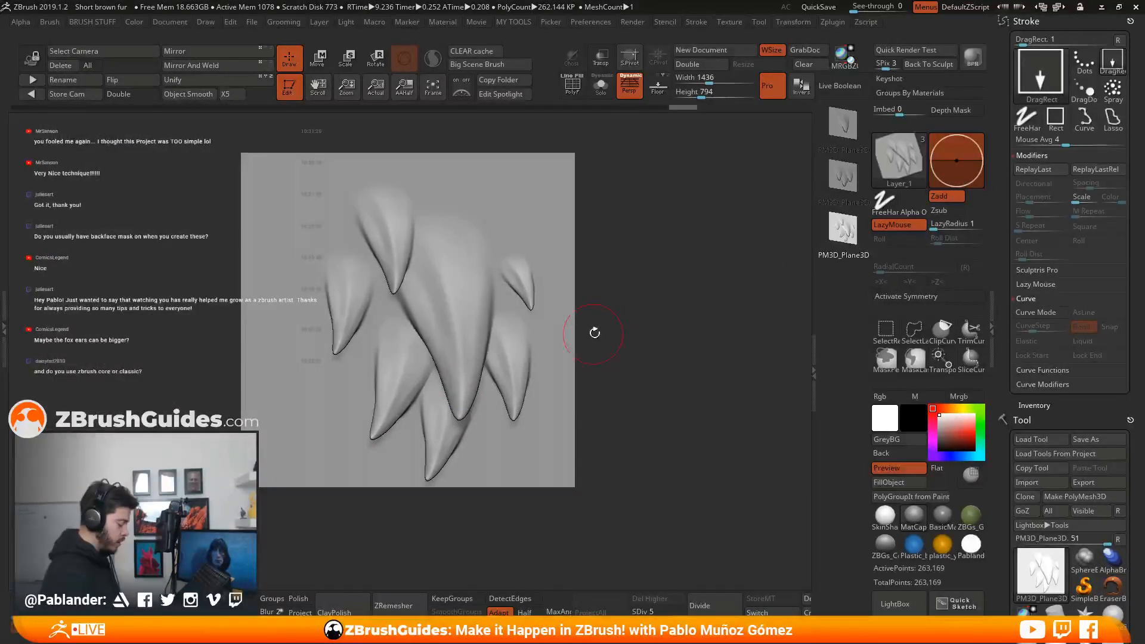
{"action": "key", "text": "ctrl+z"}
{"action": "key", "text": "ctrl+z"}
{"action": "key", "text": "ctrl+z"}
{"action": "key", "text": "ctrl+z"}
{"action": "key", "text": "ctrl+z"}
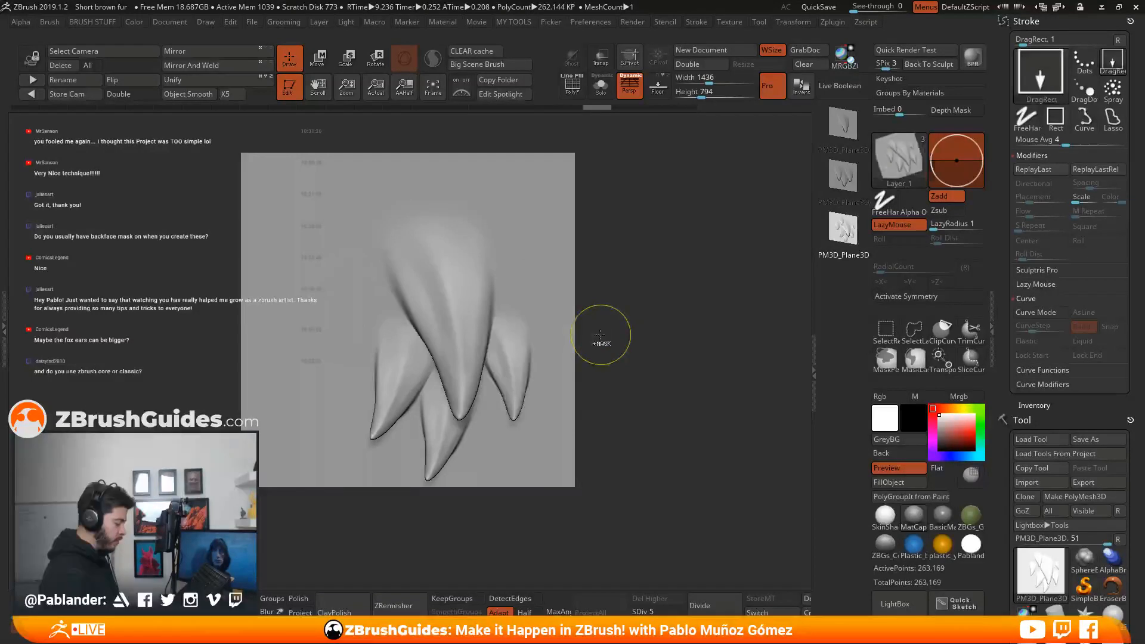
{"action": "key", "text": "ctrl+z"}
{"action": "key", "text": "ctrl+z"}
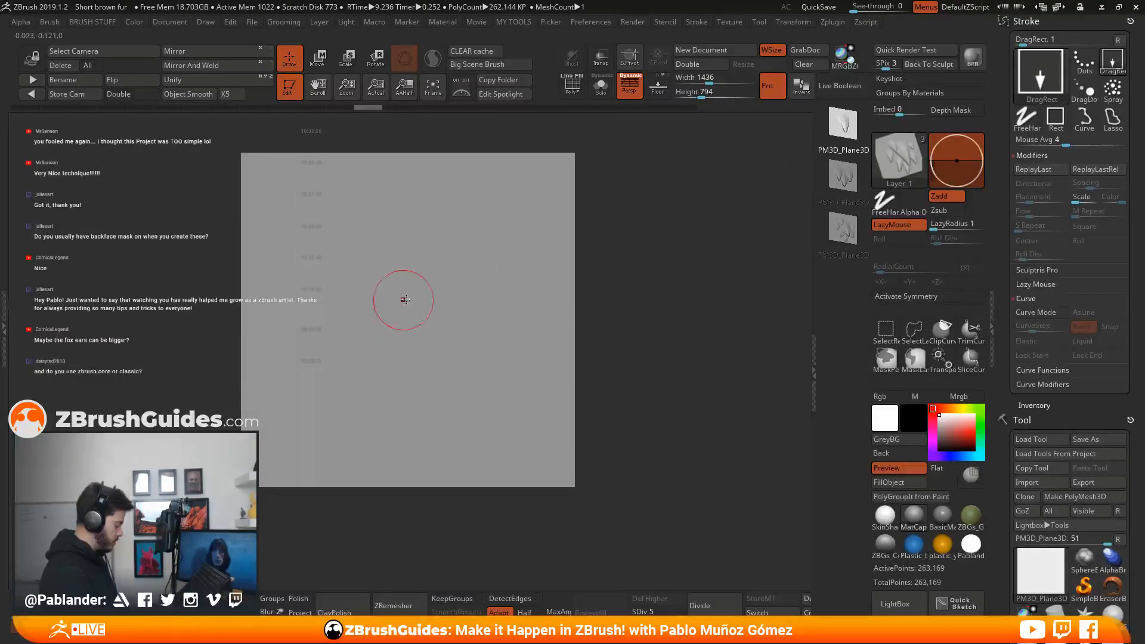
Turn on double-sided display for the plane, try one single-tuft stamp, and undo it.
{"action": "mouse_move", "coordinate": [618, 267]}
{"action": "left_mouse_down"}
{"action": "mouse_move", "coordinate": [660, 270]}
{"action": "mouse_move", "coordinate": [520, 246]}
{"action": "mouse_move", "coordinate": [537, 256]}
{"action": "mouse_move", "coordinate": [526, 277]}
{"action": "left_mouse_up"}
{"action": "left_click", "coordinate": [126, 99]}
{"action": "left_click_drag", "start_coordinate": [408, 307], "coordinate": [397, 162]}
{"action": "key", "text": "ctrl+z"}
Try two more single-tuft stamps in the middle of the plane, undoing each one.
{"action": "left_click_drag", "start_coordinate": [415, 317], "coordinate": [428, 396]}
{"action": "mouse_move", "coordinate": [634, 246]}
{"action": "left_mouse_down"}
{"action": "mouse_move", "coordinate": [573, 275]}
{"action": "mouse_move", "coordinate": [601, 298]}
{"action": "left_mouse_up"}
{"action": "key", "text": "ctrl+z"}
{"action": "mouse_move", "coordinate": [626, 326]}
{"action": "left_mouse_down", "text": "alt"}
{"action": "mouse_move", "coordinate": [647, 322]}
{"action": "mouse_move", "coordinate": [634, 331]}
{"action": "left_mouse_up", "text": "alt"}
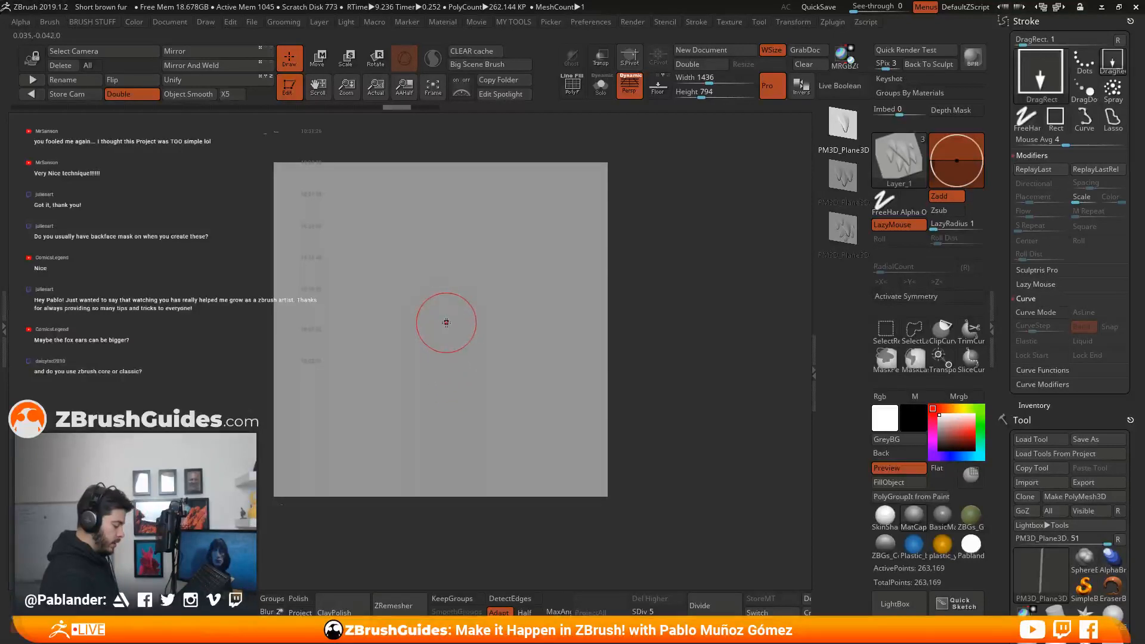
{"action": "left_click_drag", "start_coordinate": [444, 325], "coordinate": [451, 101]}
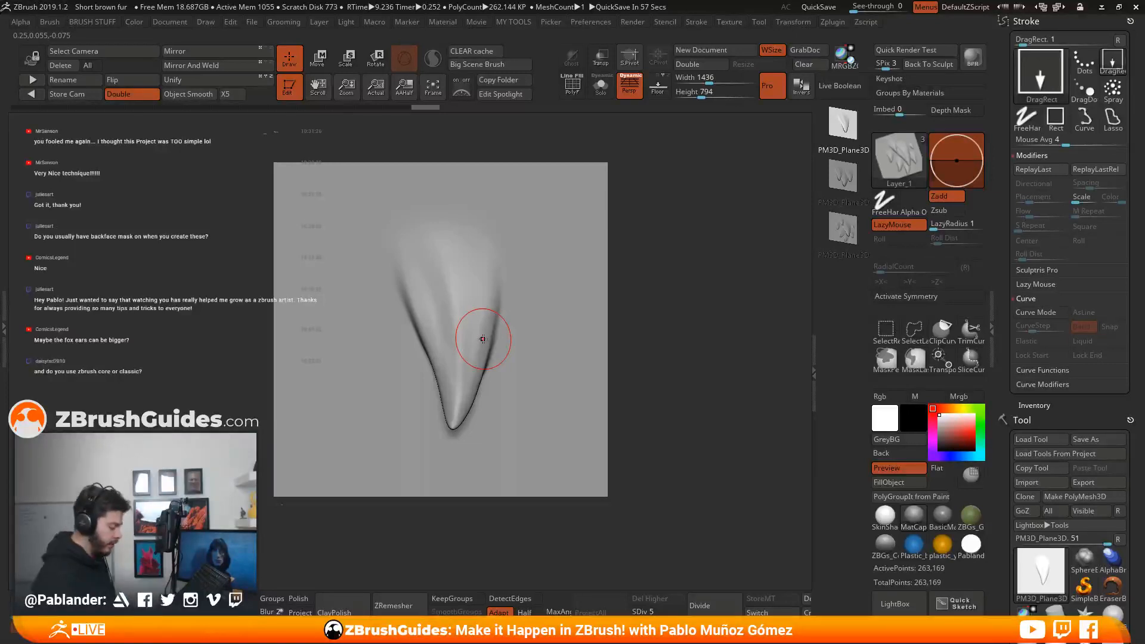
{"action": "key", "text": "ctrl+z"}
{"action": "left_click_drag", "start_coordinate": [617, 287], "coordinate": [274, 356]}
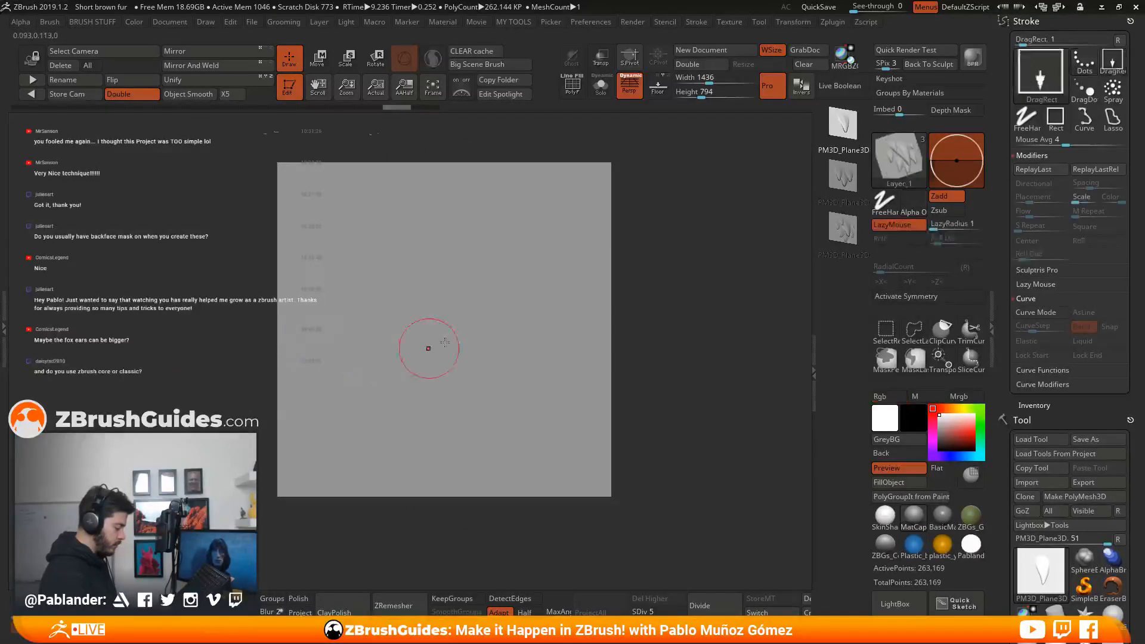
Test several single-tuft stamps of varying size and direction around the middle of the plane, undoing each one.
{"action": "left_click_drag", "start_coordinate": [447, 332], "coordinate": [456, 398]}
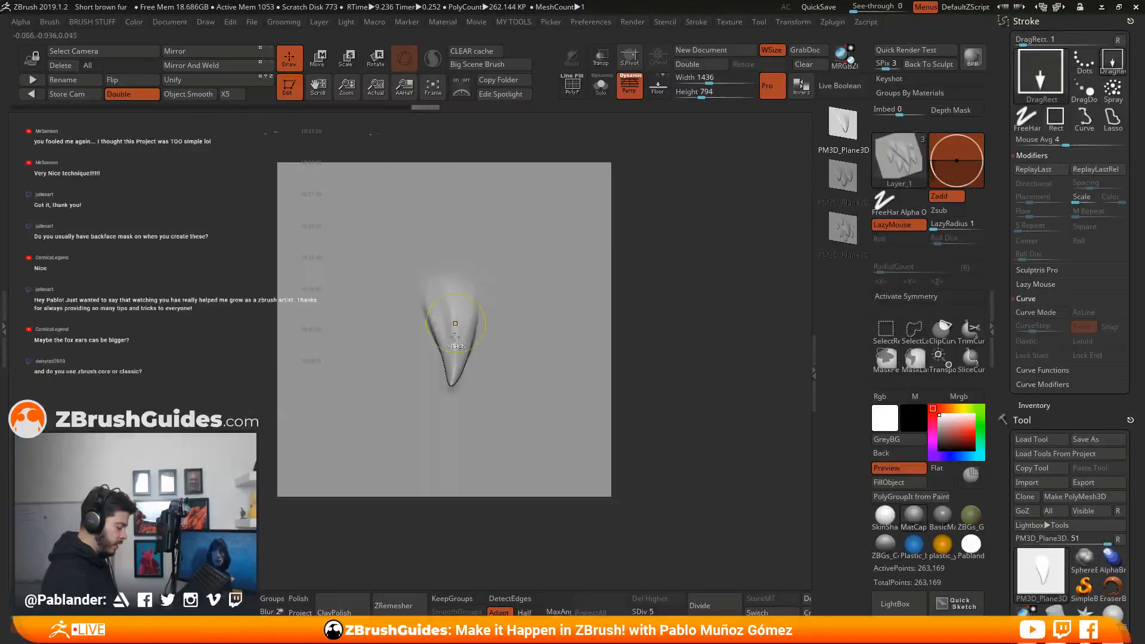
{"action": "key", "text": "ctrl+z"}
{"action": "left_click_drag", "start_coordinate": [452, 231], "coordinate": [444, 157]}
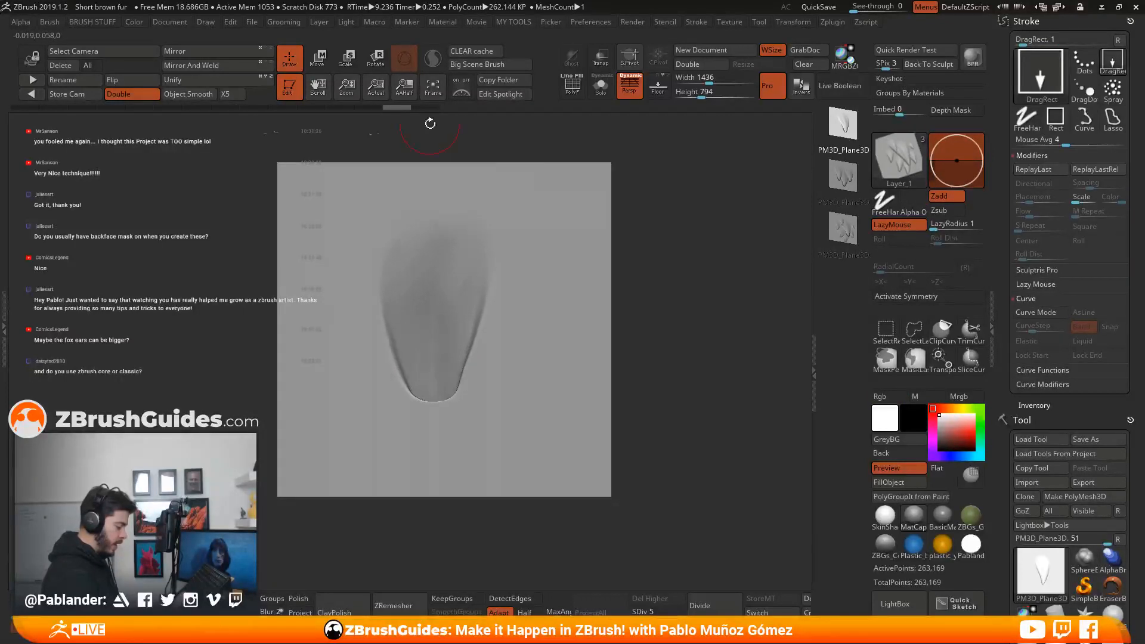
{"action": "left_click_drag", "start_coordinate": [459, 334], "coordinate": [537, 412]}
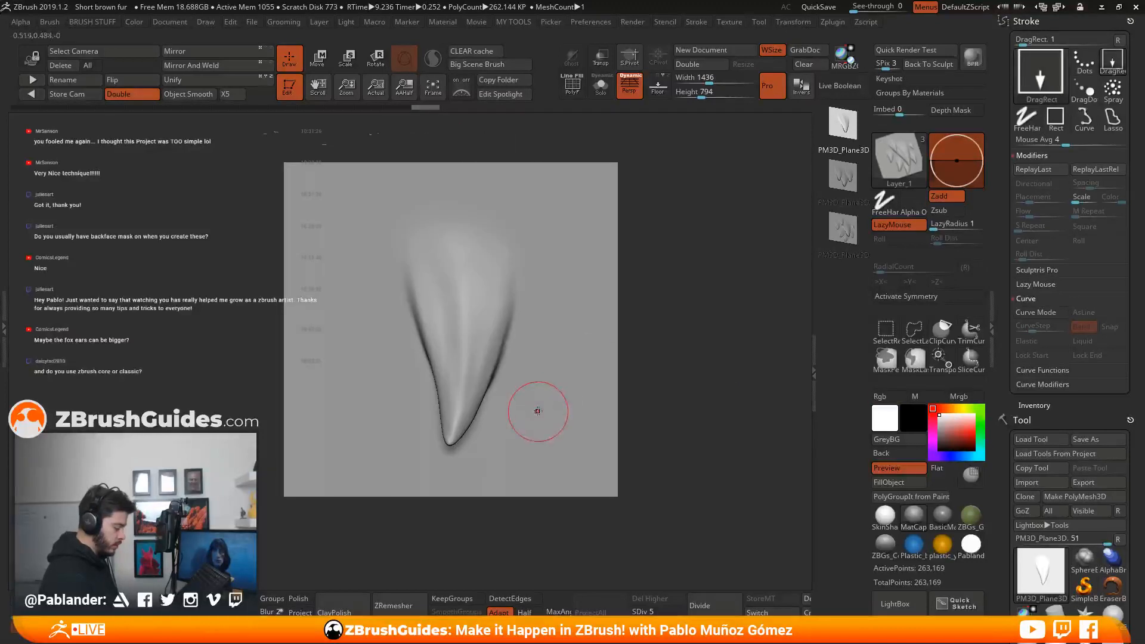
{"action": "key", "text": "ctrl+z"}
{"action": "right_click_drag", "start_coordinate": [370, 388], "coordinate": [309, 391]}
{"action": "left_click_drag", "start_coordinate": [435, 170], "coordinate": [453, 148]}
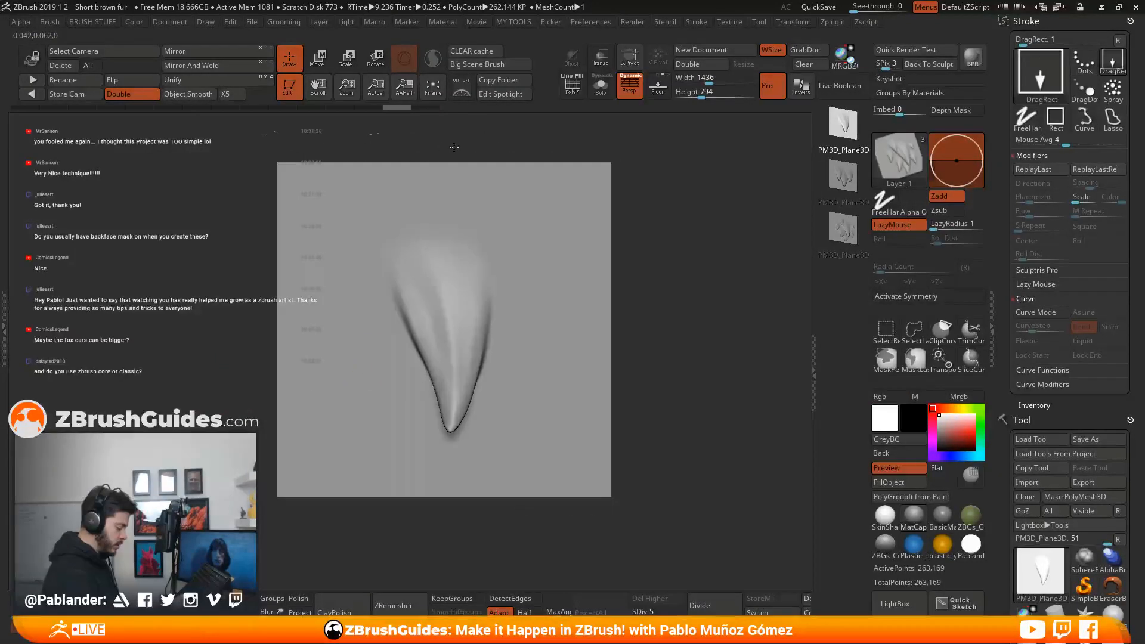
{"action": "key", "text": "ctrl+z"}
{"action": "left_click_drag", "start_coordinate": [437, 332], "coordinate": [422, 115]}
Stamp one large tuft in the middle of the plane and mirror it with Flip Object after deleting the lower subdivision levels.
{"action": "left_click_drag", "start_coordinate": [662, 264], "coordinate": [646, 322]}
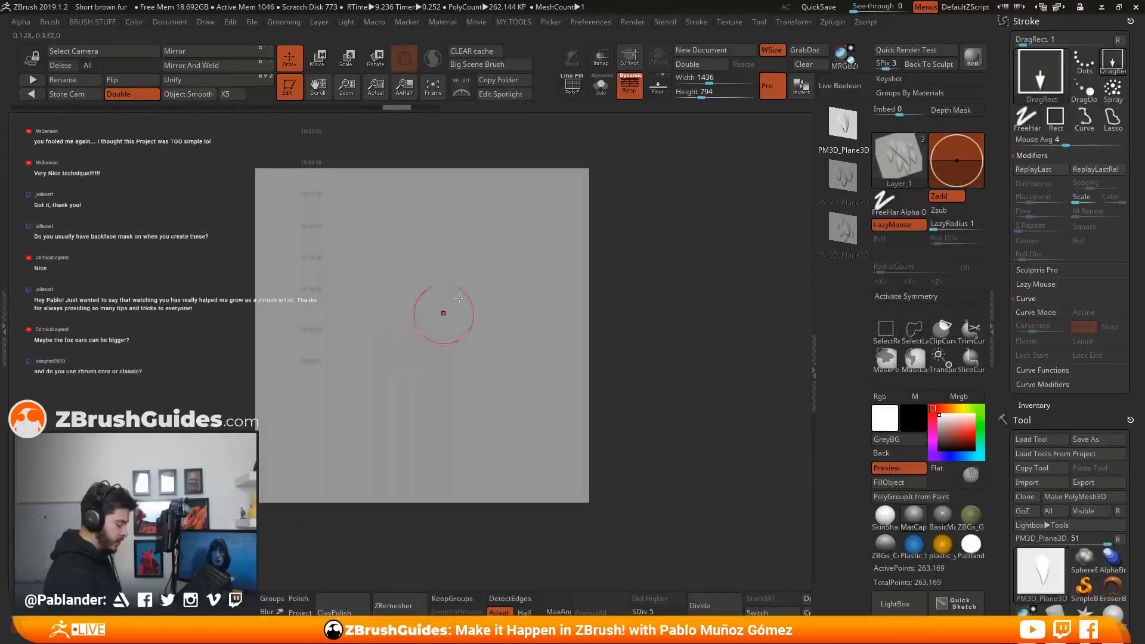
{"action": "mouse_move", "coordinate": [414, 329]}
{"action": "left_mouse_down"}
{"action": "mouse_move", "coordinate": [424, 209]}
{"action": "mouse_move", "coordinate": [448, 107]}
{"action": "left_mouse_up"}
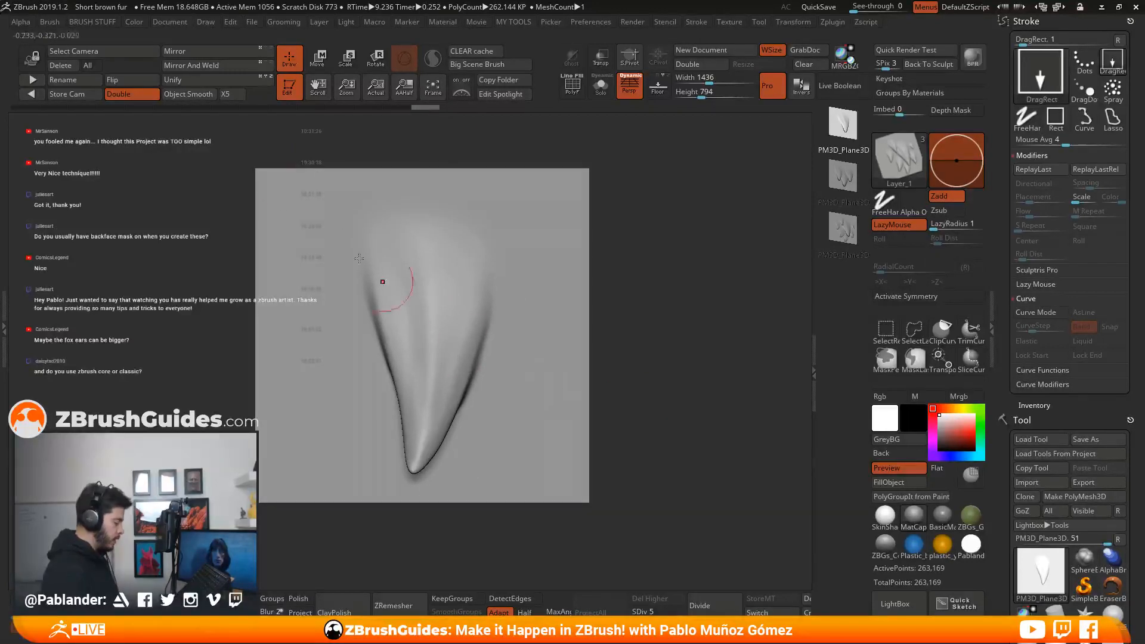
{"action": "left_click", "coordinate": [204, 55]}
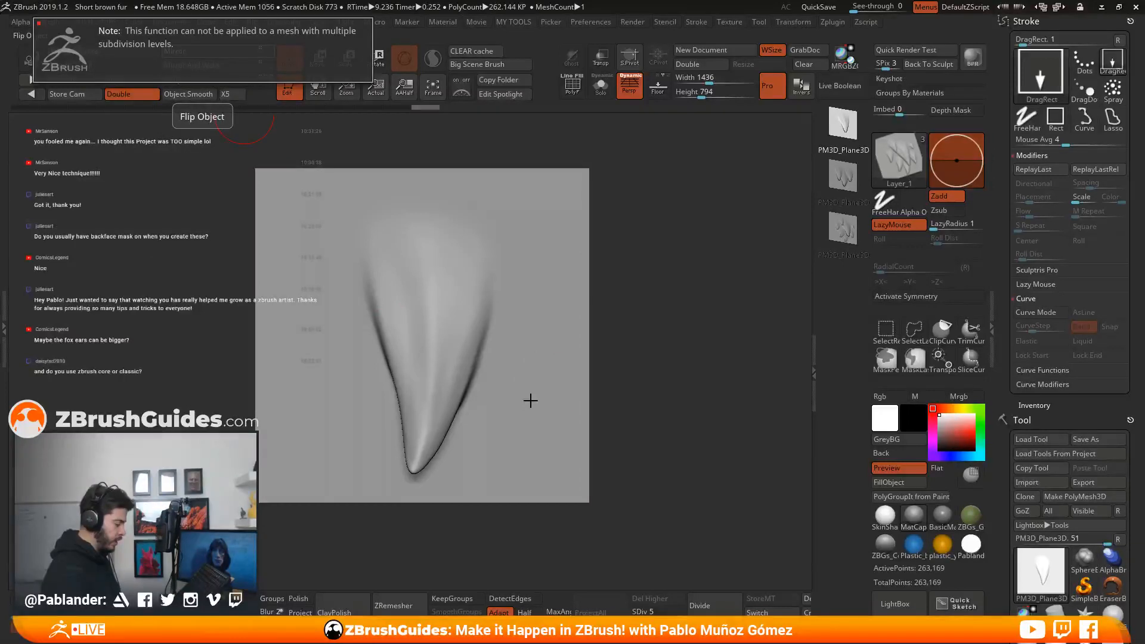
{"action": "mouse_move", "coordinate": [1059, 414]}
{"action": "left_mouse_down"}
{"action": "mouse_move", "coordinate": [1078, 309]}
{"action": "mouse_move", "coordinate": [1042, 209]}
{"action": "left_mouse_up"}
{"action": "left_click_drag", "start_coordinate": [508, 239], "coordinate": [531, 251]}
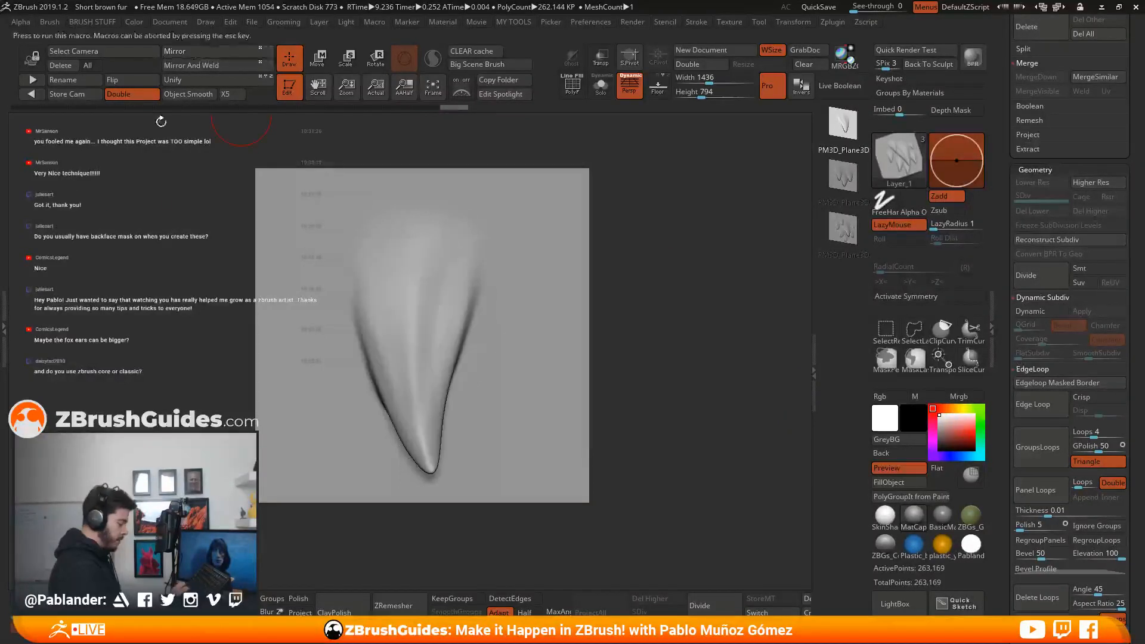
Append the flipped tuft to the Layer_1 brush as a fourth mesh, and undo the plane back to its flat, subdivided state.
{"action": "left_click", "coordinate": [48, 23]}
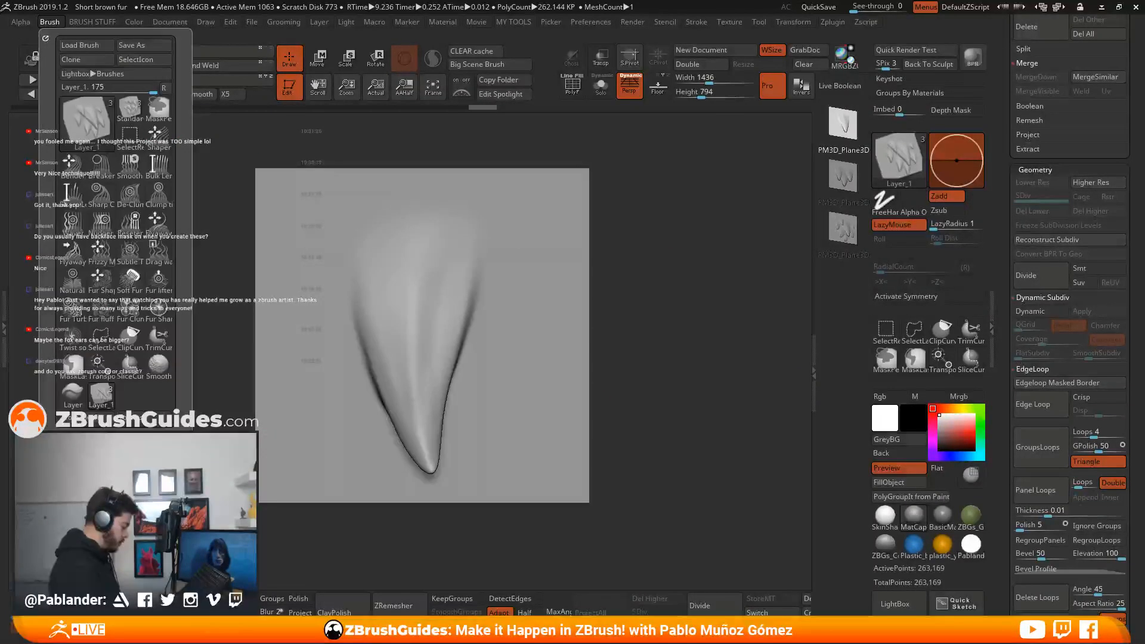
{"action": "left_click", "coordinate": [90, 421]}
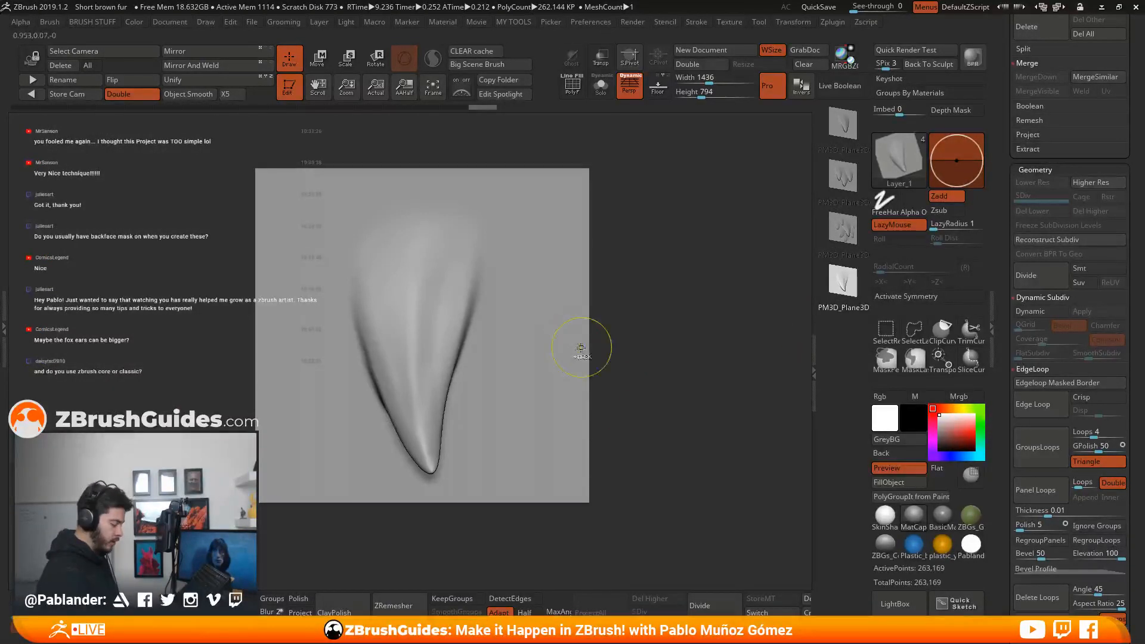
{"action": "key", "text": "ctrl+z"}
{"action": "key", "text": "ctrl+z"}
{"action": "key", "text": "ctrl+z"}
{"action": "key", "text": "ctrl+z"}
{"action": "key", "text": "ctrl+z"}
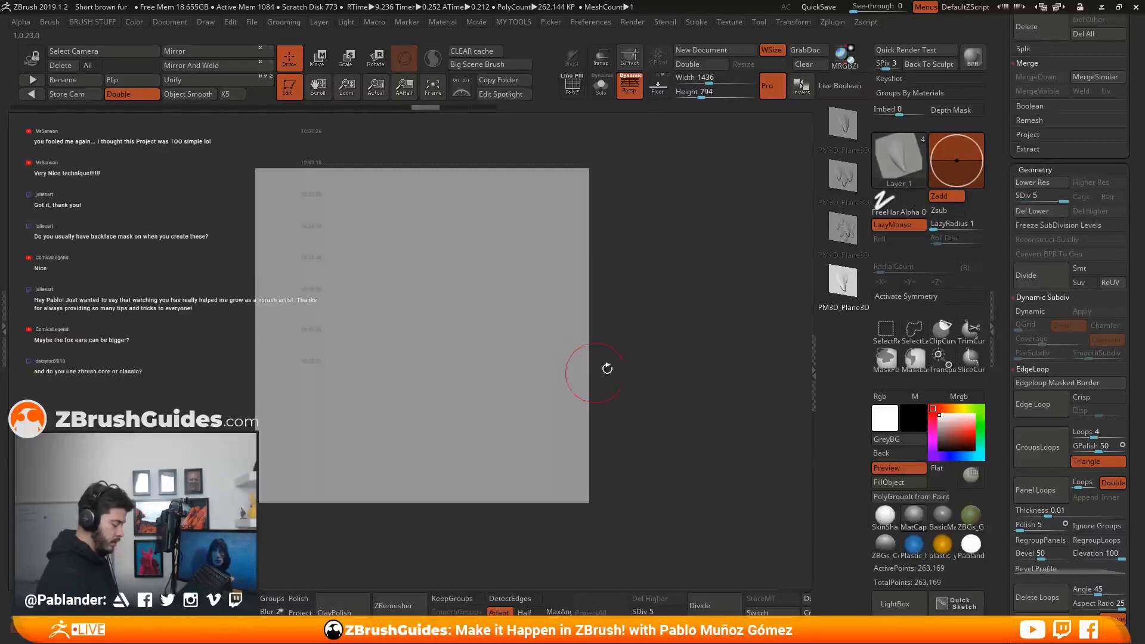
Stamp five overlapping tufts of different sizes on the plane, mixing the original and flipped single-tuft meshes.
{"action": "key", "text": "ctrl+shift+z"}
{"action": "key", "text": "ctrl+shift+z"}
{"action": "key", "text": "ctrl+shift+z"}
{"action": "key", "text": "ctrl+shift+z"}
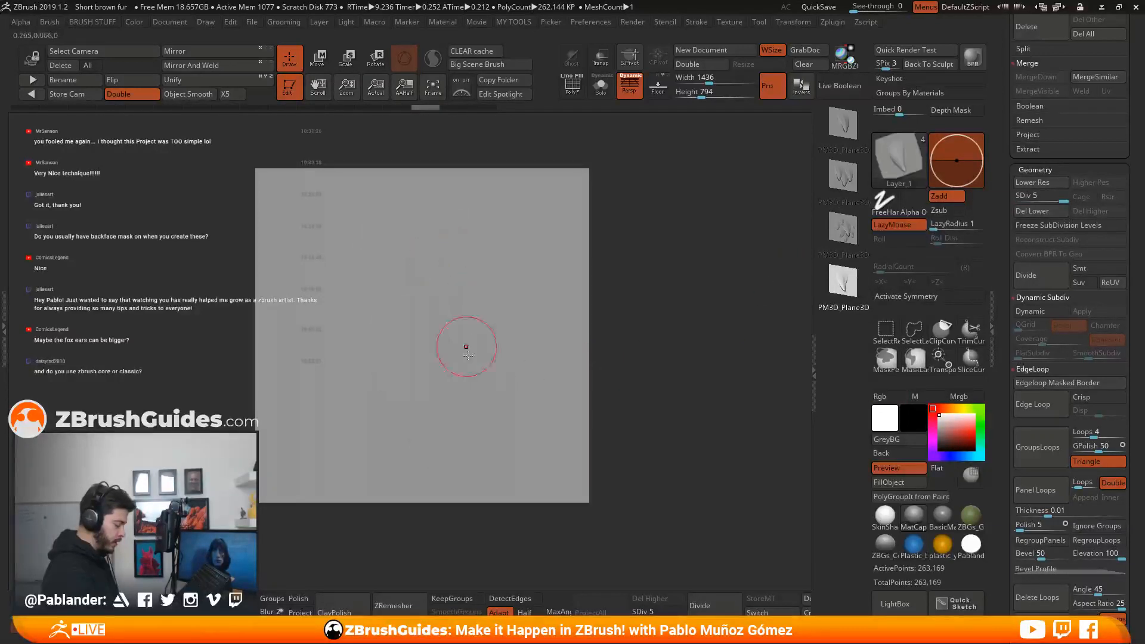
{"action": "key", "text": "ctrl+shift+z"}
{"action": "key", "text": "ctrl+shift+z"}
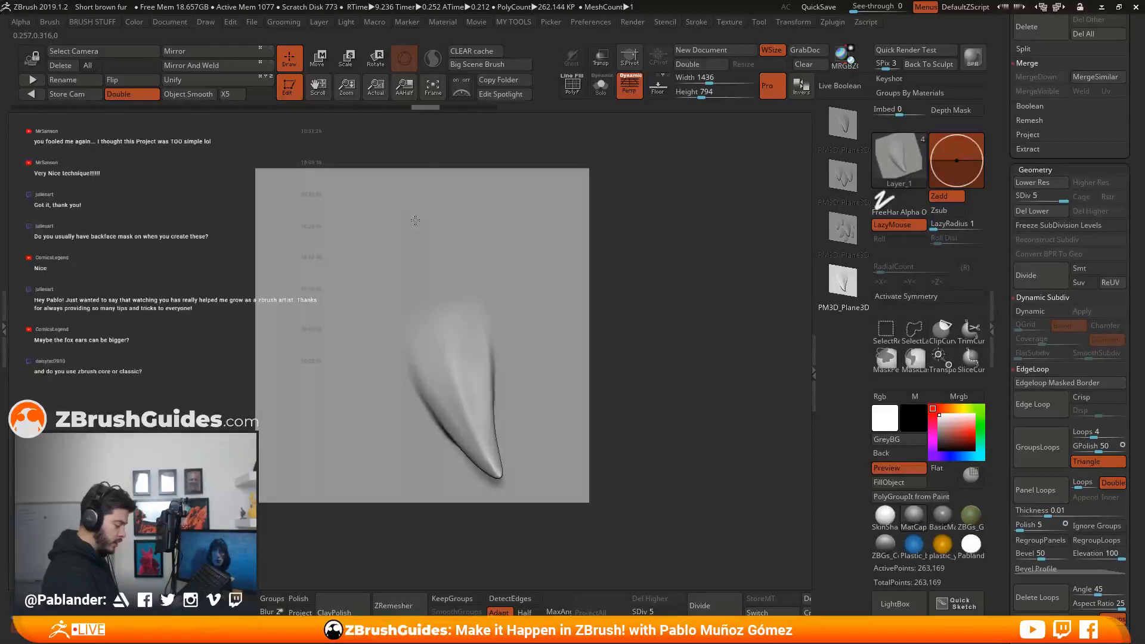
{"action": "left_click", "coordinate": [842, 123]}
{"action": "left_click_drag", "start_coordinate": [384, 340], "coordinate": [394, 175]}
{"action": "left_click_drag", "start_coordinate": [514, 327], "coordinate": [474, 167]}
{"action": "left_click", "coordinate": [842, 281]}
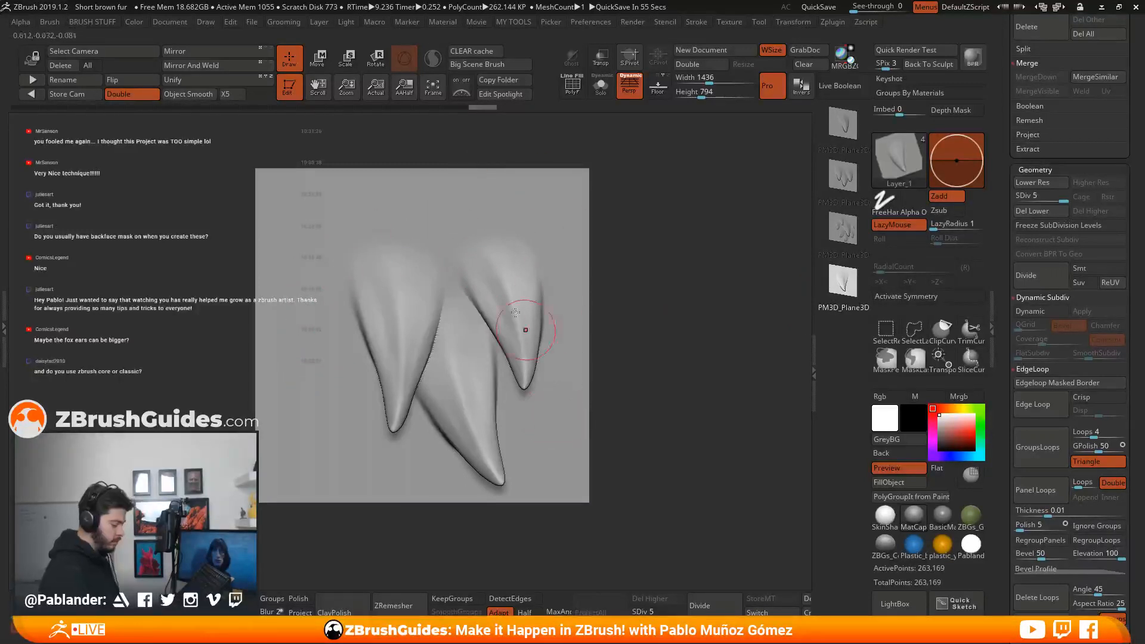
{"action": "left_click_drag", "start_coordinate": [443, 267], "coordinate": [420, 161]}
{"action": "left_click_drag", "start_coordinate": [328, 358], "coordinate": [364, 197]}
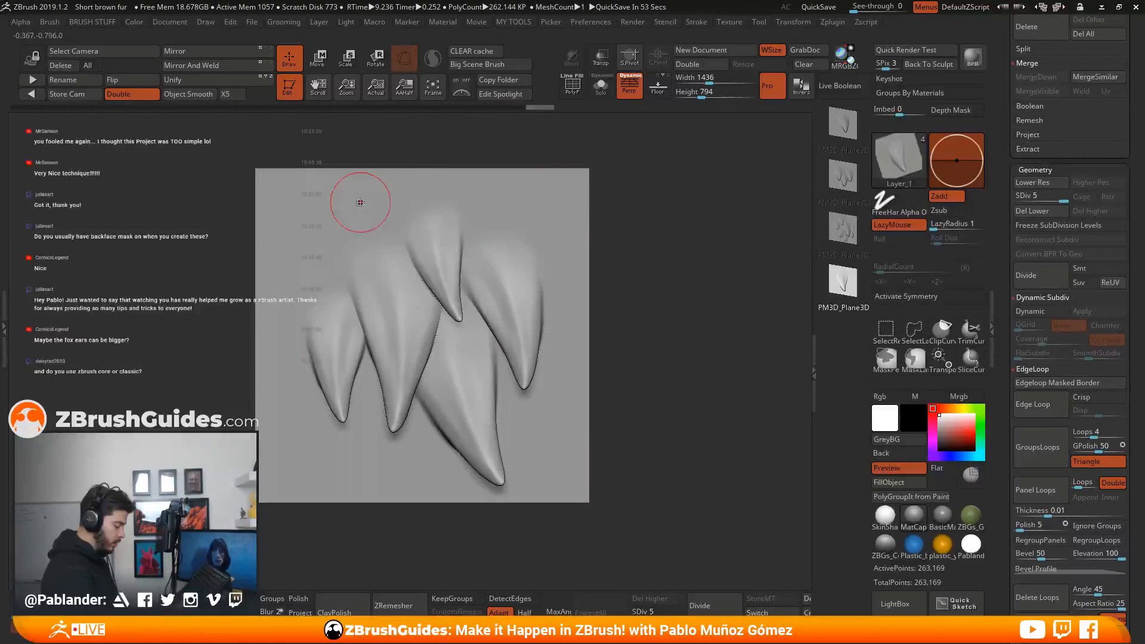
Smooth the transitions between the left tufts and between the upper tuft and the large central one.
{"action": "key", "text": "shift"}
{"action": "left_click_drag", "start_coordinate": [349, 303], "coordinate": [367, 355], "text": "shift"}
{"action": "mouse_move", "coordinate": [417, 273]}
{"action": "left_mouse_down", "text": "shift"}
{"action": "mouse_move", "coordinate": [455, 319]}
{"action": "mouse_move", "coordinate": [425, 368]}
{"action": "left_mouse_up", "text": "shift"}
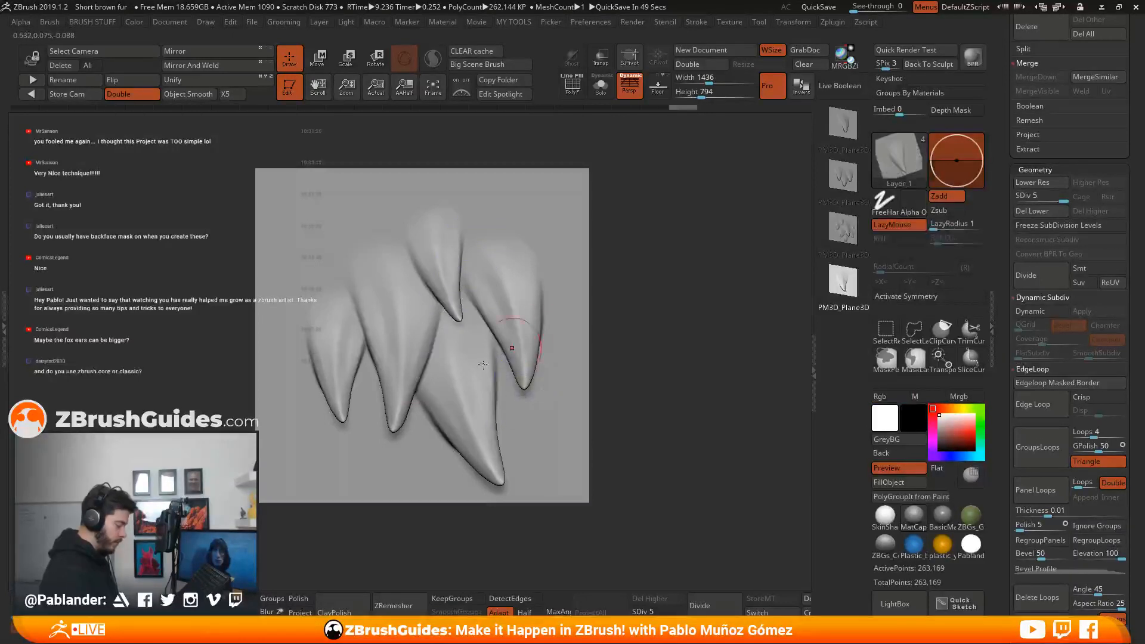
Append the five-tuft patch to the Layer_1 brush as a fifth mesh, and make a copy of that brush active.
{"action": "left_click", "coordinate": [49, 25]}
{"action": "left_click", "coordinate": [104, 423]}
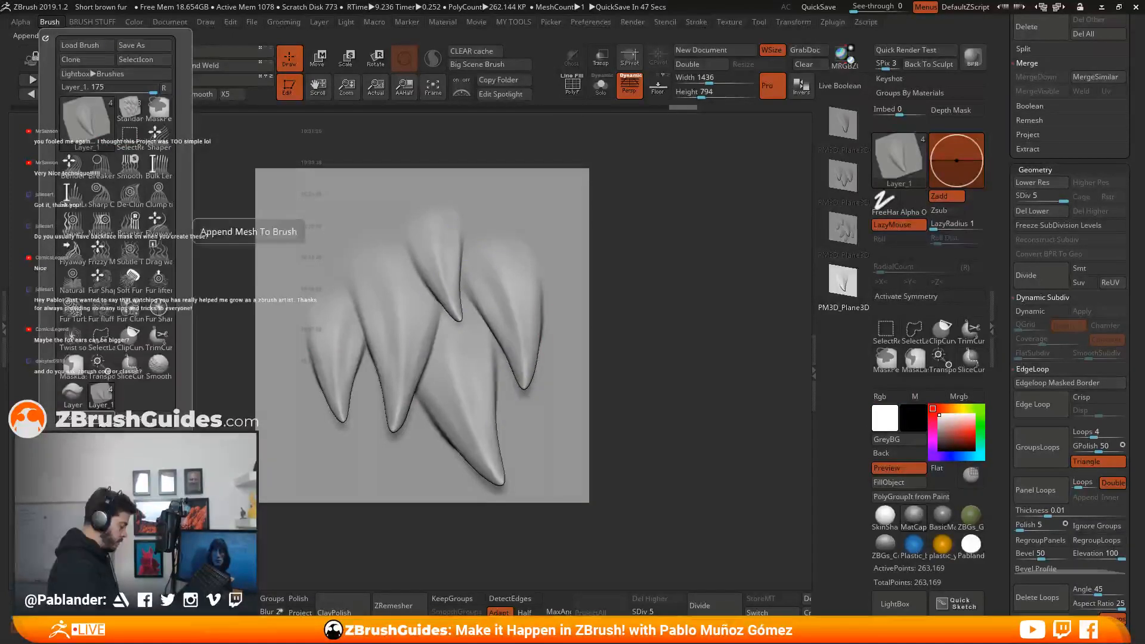
{"action": "left_click", "coordinate": [259, 229]}
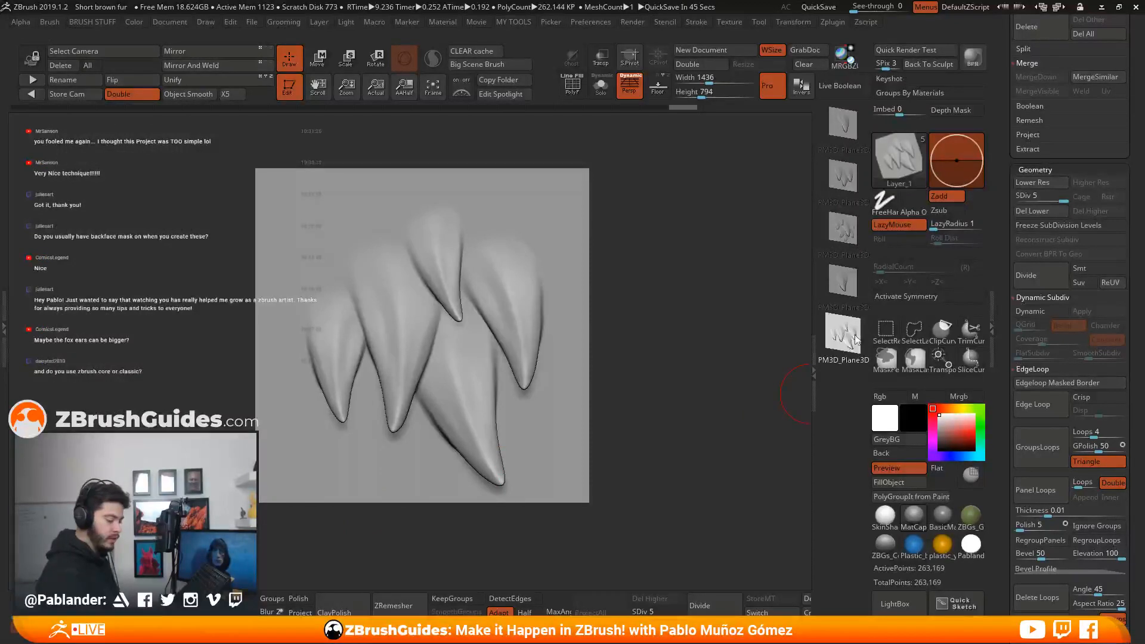
{"action": "mouse_move", "coordinate": [916, 181]}
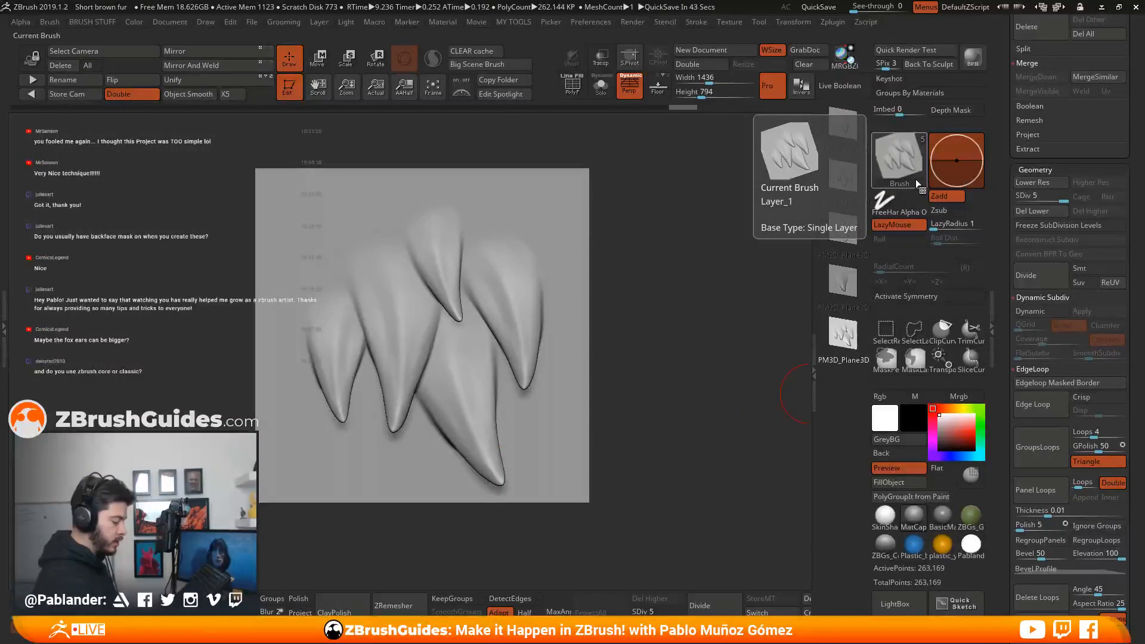
{"action": "left_click", "coordinate": [914, 163]}
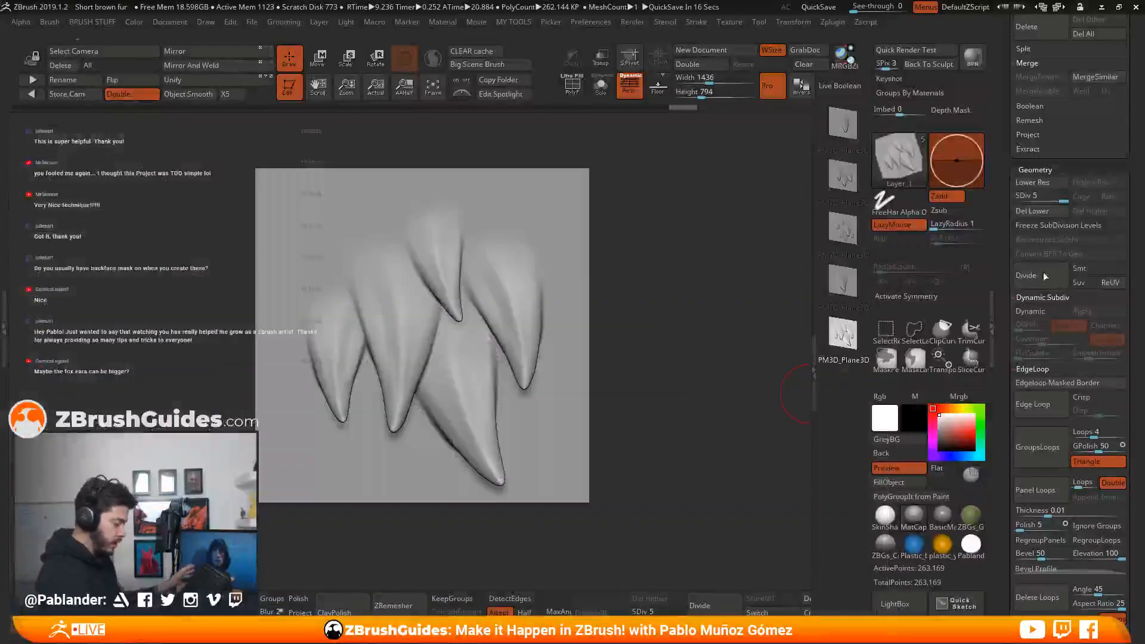
{"action": "left_click", "coordinate": [875, 167]}
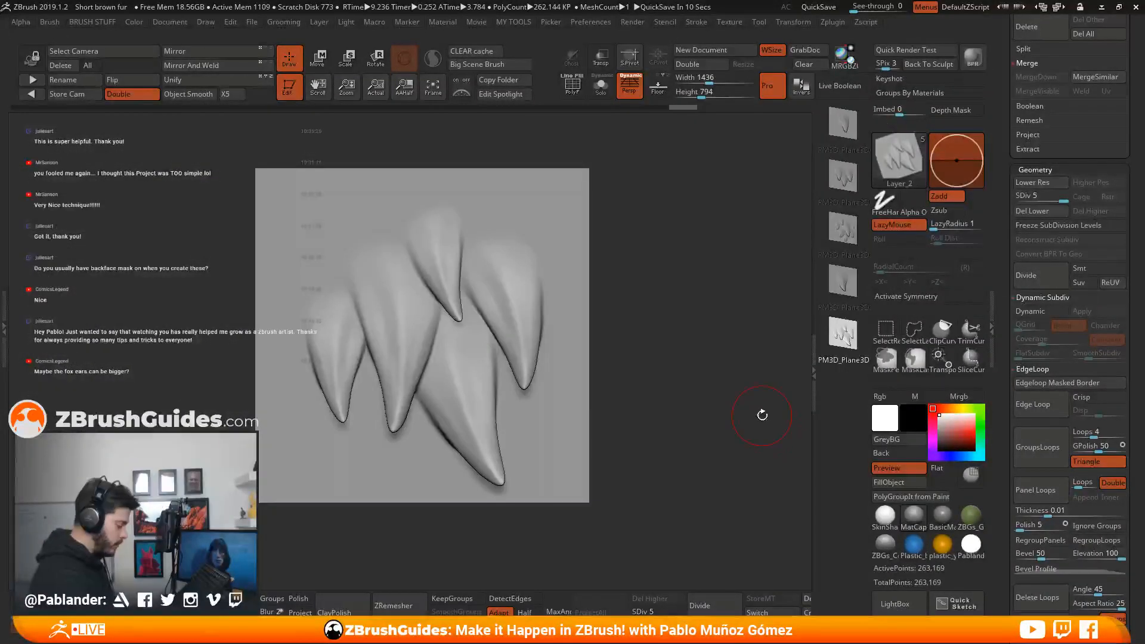
Switch the active tool from the plane to the fox sculpture and quick-save the project.
{"action": "left_click_drag", "start_coordinate": [727, 410], "coordinate": [743, 351], "text": "alt"}
{"action": "left_click_drag", "start_coordinate": [1002, 209], "coordinate": [1004, 320]}
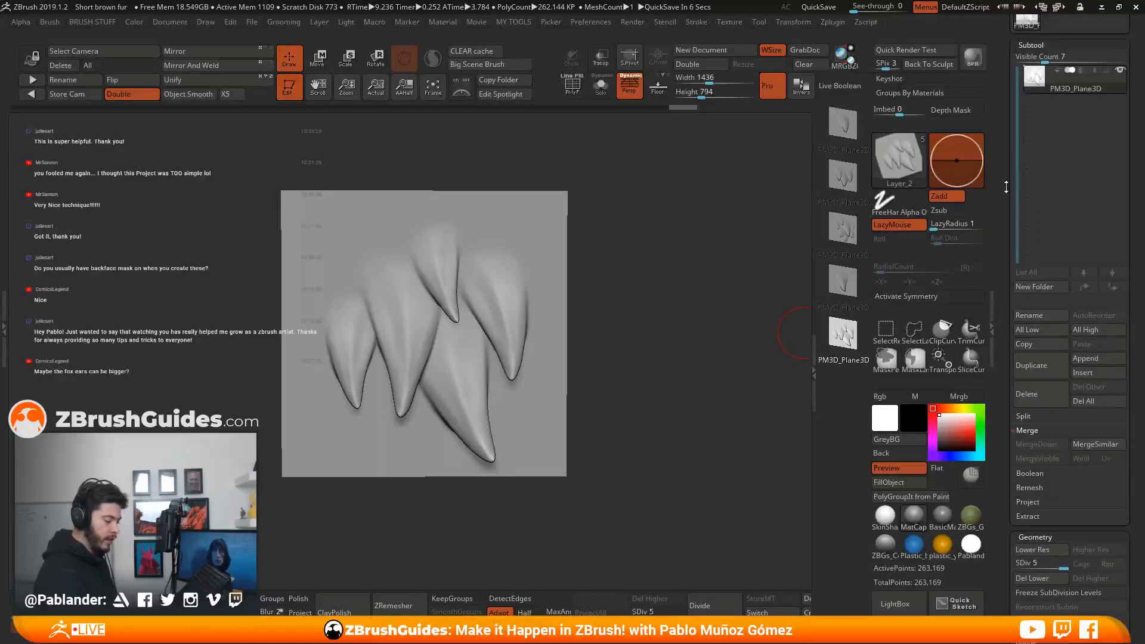
{"action": "left_click_drag", "start_coordinate": [1007, 186], "coordinate": [996, 288]}
{"action": "left_click", "coordinate": [1083, 286]}
{"action": "left_click_drag", "start_coordinate": [623, 343], "coordinate": [622, 412]}
{"action": "key", "text": "ctrl+s"}
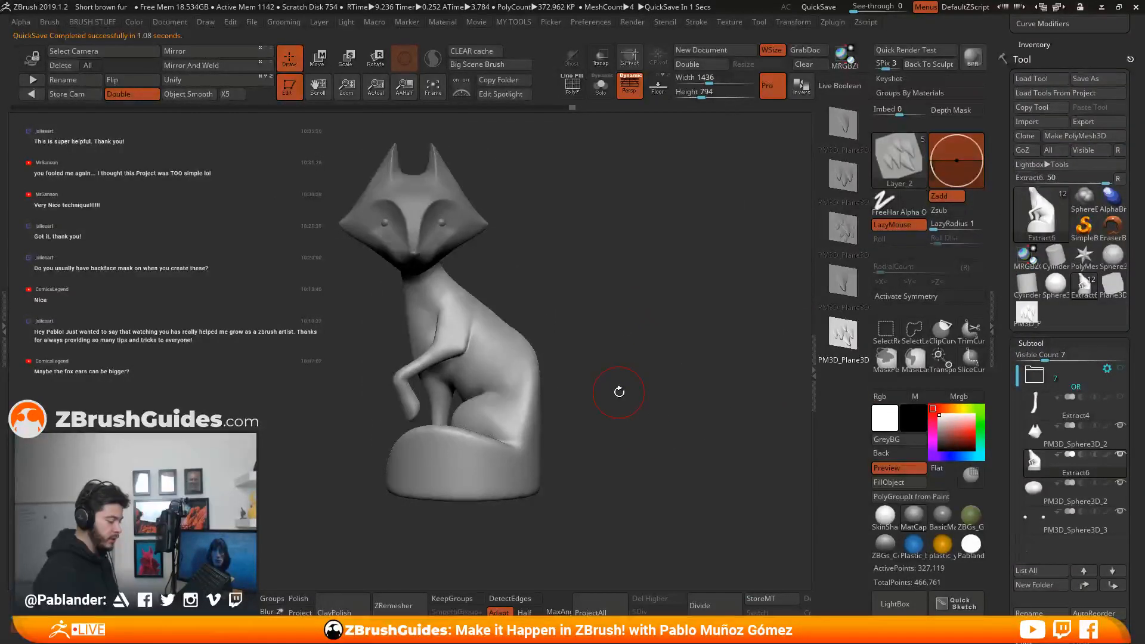
Select the brush's first single-tuft mesh, and inspect the fox body's side, back and active point count.
{"action": "left_click_drag", "start_coordinate": [655, 365], "coordinate": [602, 379]}
{"action": "left_click_drag", "start_coordinate": [729, 214], "coordinate": [616, 318]}
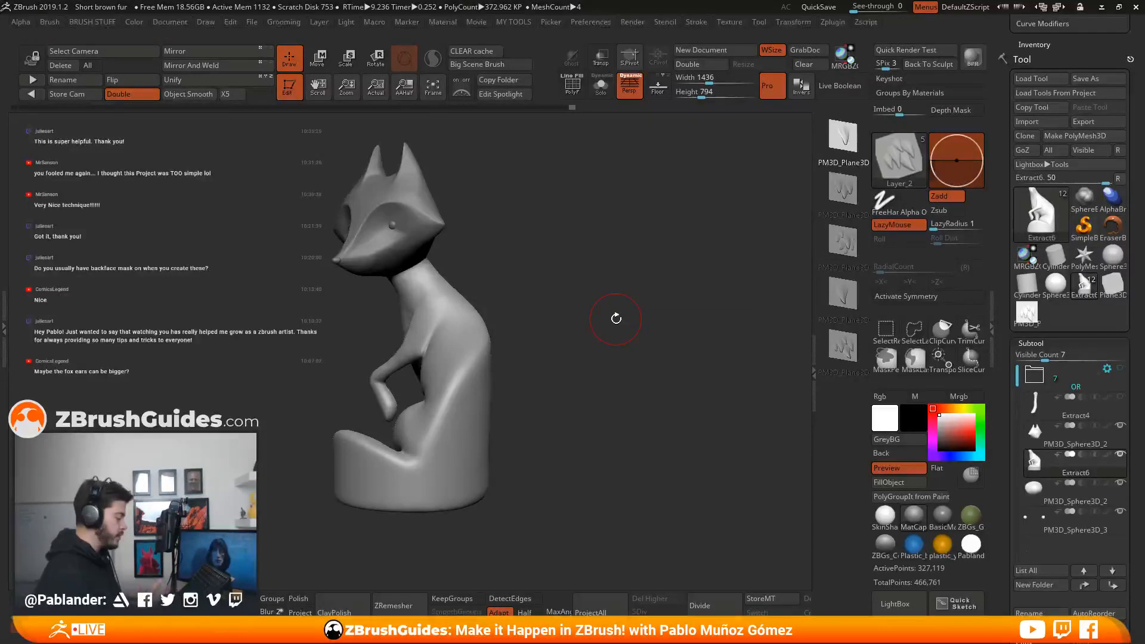
{"action": "left_click_drag", "start_coordinate": [616, 318], "coordinate": [633, 353]}
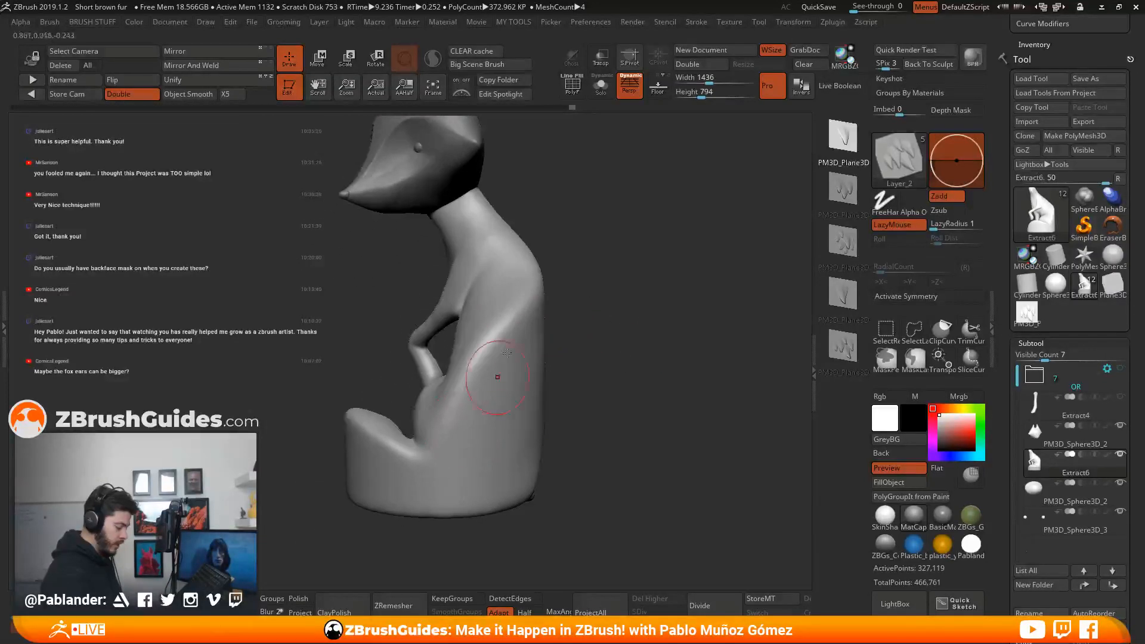
{"action": "left_click_drag", "start_coordinate": [551, 421], "coordinate": [695, 439]}
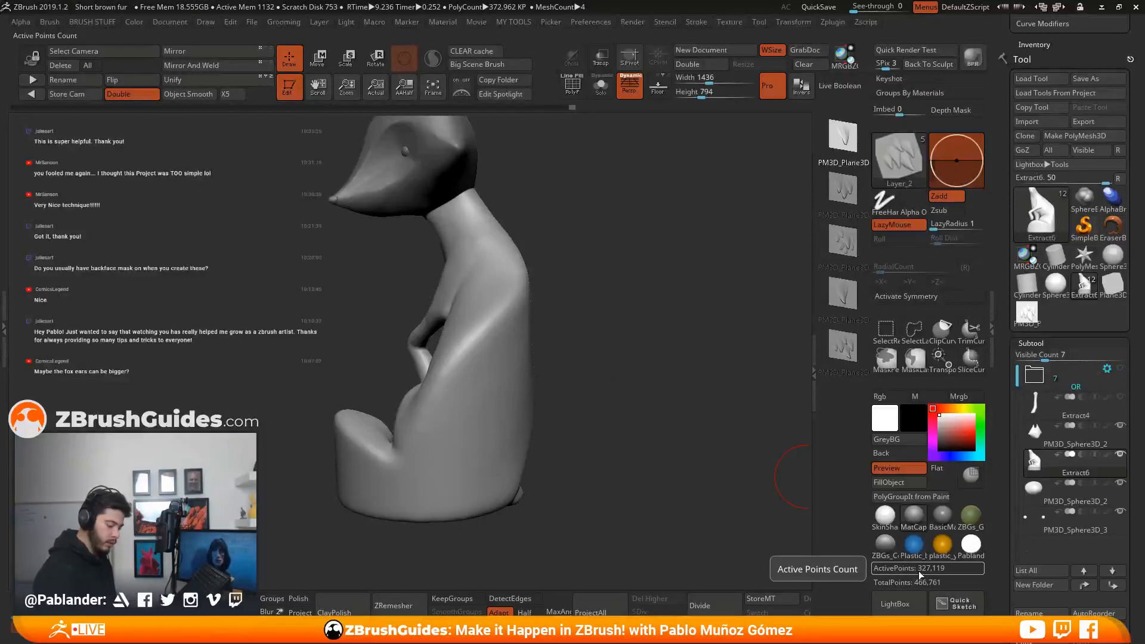
{"action": "left_click_drag", "start_coordinate": [623, 447], "coordinate": [627, 440]}
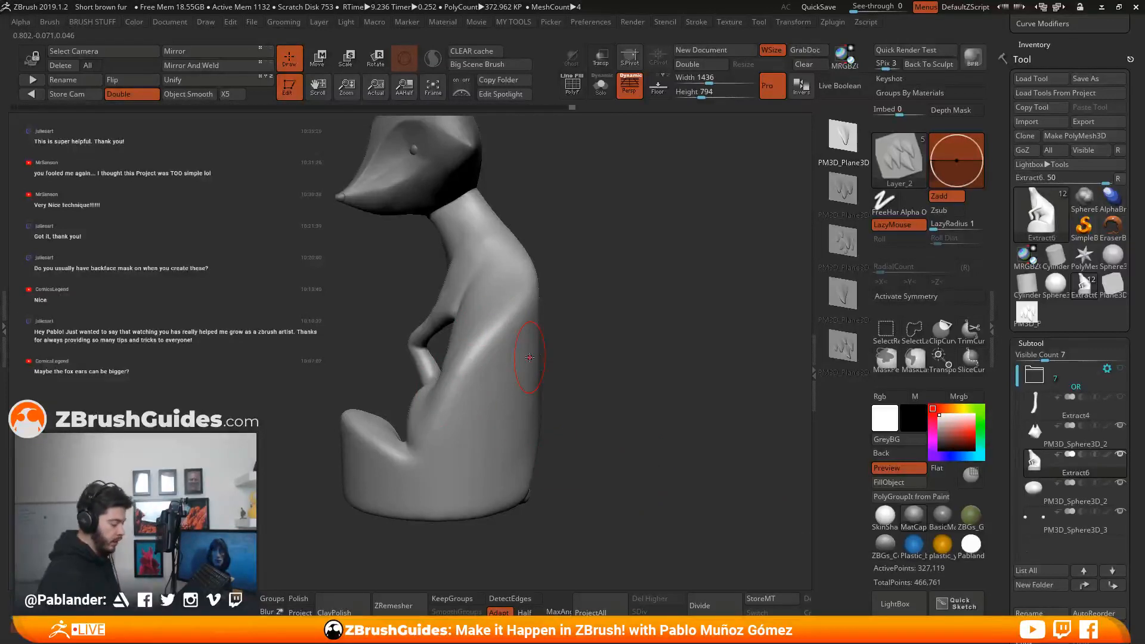
{"action": "left_click_drag", "start_coordinate": [571, 339], "coordinate": [666, 353]}
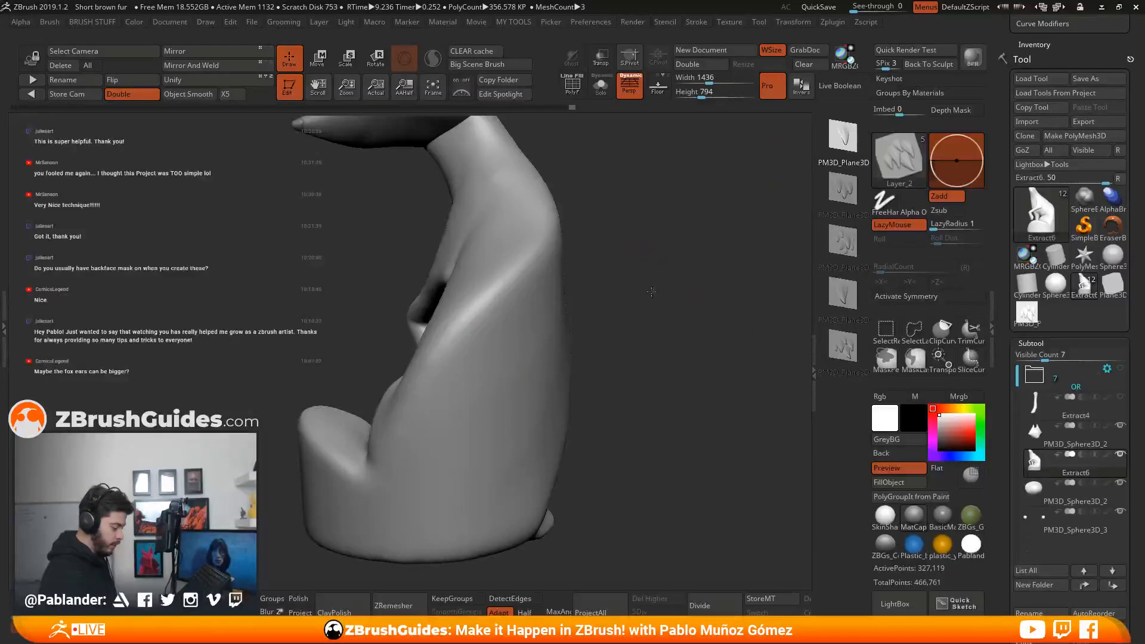
Try stamping a single tuft on the side of the fox's lower back, view it from several angles, and undo it.
{"action": "left_click_drag", "start_coordinate": [650, 294], "coordinate": [660, 292]}
{"action": "left_click_drag", "start_coordinate": [459, 388], "coordinate": [510, 329]}
{"action": "mouse_move", "coordinate": [620, 375]}
{"action": "left_mouse_down", "text": "alt"}
{"action": "mouse_move", "coordinate": [632, 272]}
{"action": "mouse_move", "coordinate": [638, 358]}
{"action": "left_mouse_up", "text": "alt"}
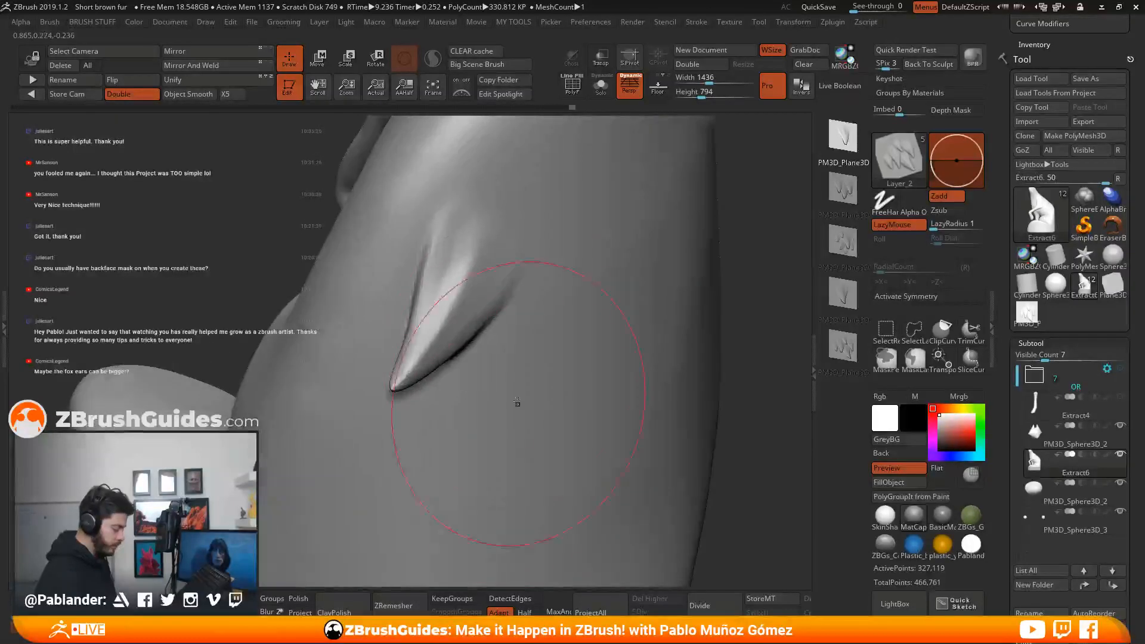
{"action": "right_click_drag", "start_coordinate": [421, 358], "coordinate": [472, 332]}
{"action": "right_click_drag", "start_coordinate": [519, 286], "coordinate": [470, 279]}
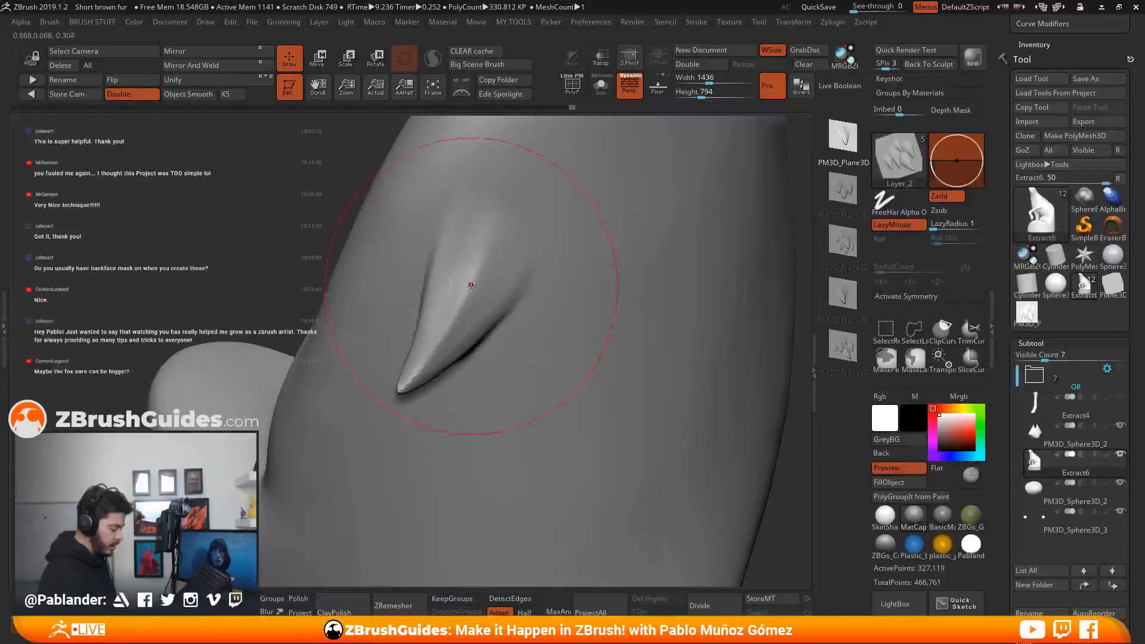
{"action": "right_click_drag", "start_coordinate": [398, 382], "coordinate": [458, 298]}
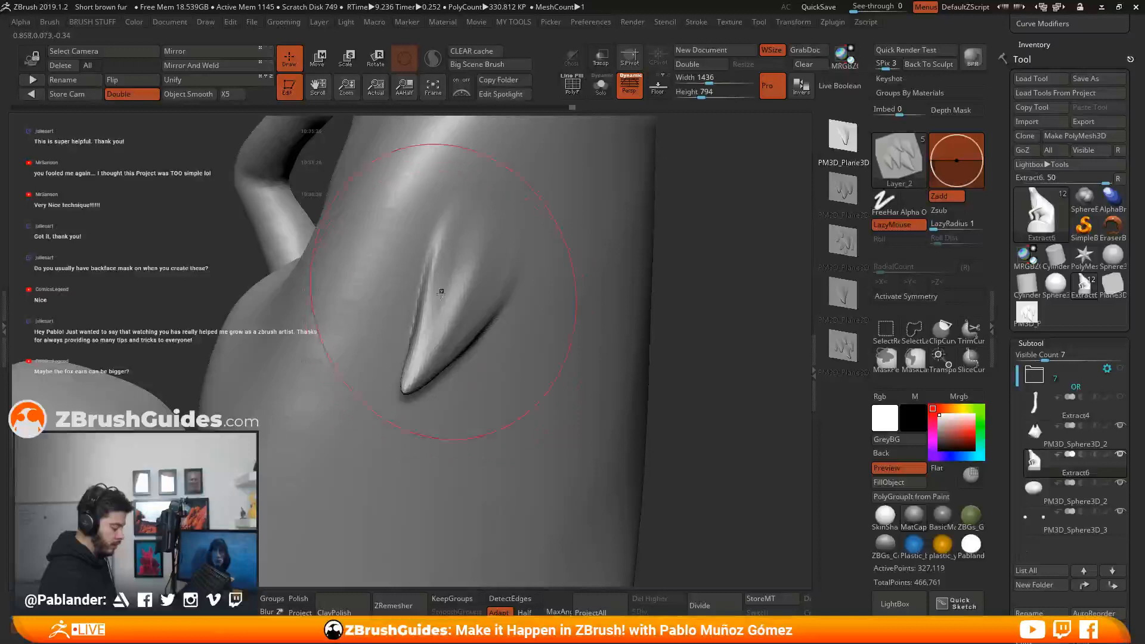
{"action": "right_click_drag", "start_coordinate": [547, 342], "coordinate": [641, 352], "text": "ctrl"}
{"action": "key", "text": "ctrl+z"}
Frame the fox body and examine its base, back and front from both sides.
{"action": "key", "text": "f"}
{"action": "right_click_drag", "start_coordinate": [687, 435], "coordinate": [762, 494]}
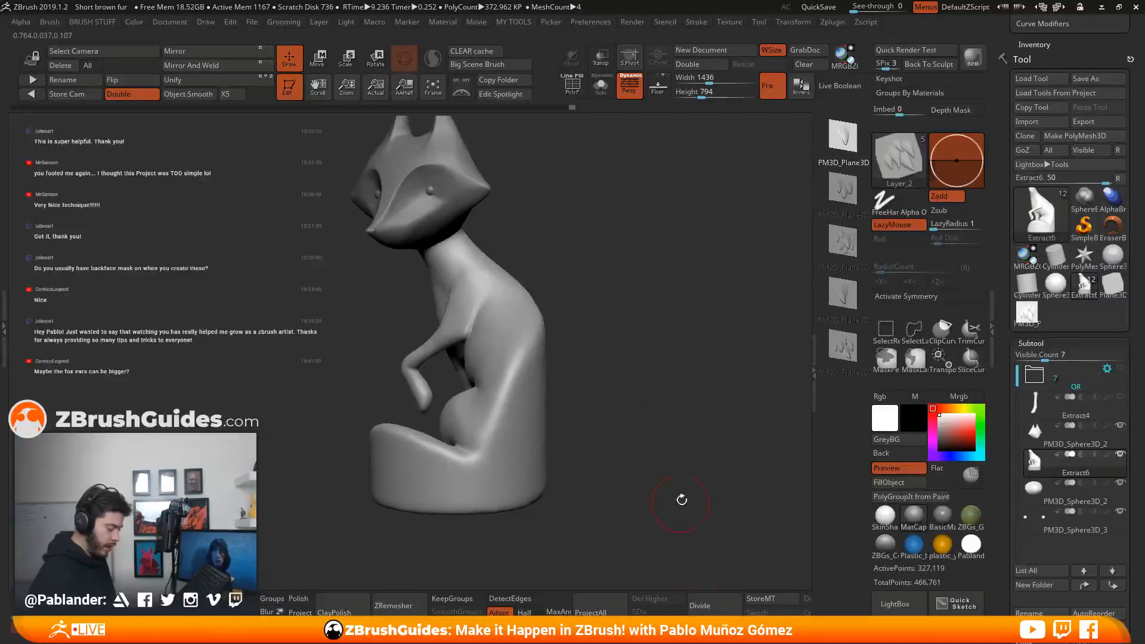
{"action": "left_click_drag", "start_coordinate": [622, 389], "coordinate": [647, 393]}
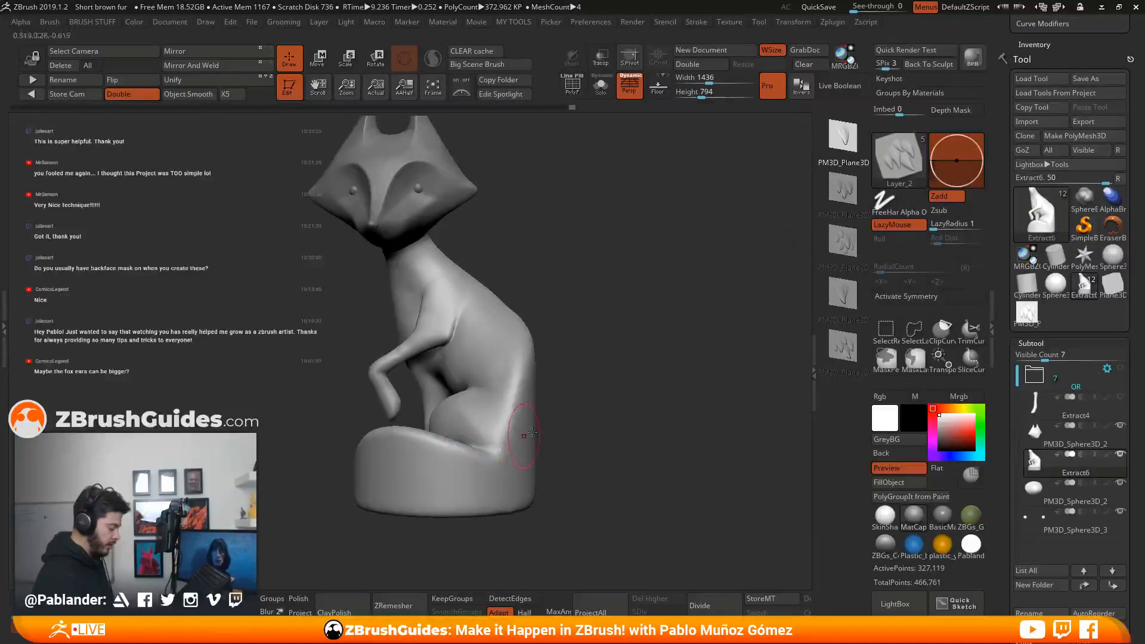
{"action": "right_click_drag", "start_coordinate": [519, 437], "coordinate": [402, 273]}
{"action": "right_click_drag", "start_coordinate": [388, 491], "coordinate": [529, 469]}
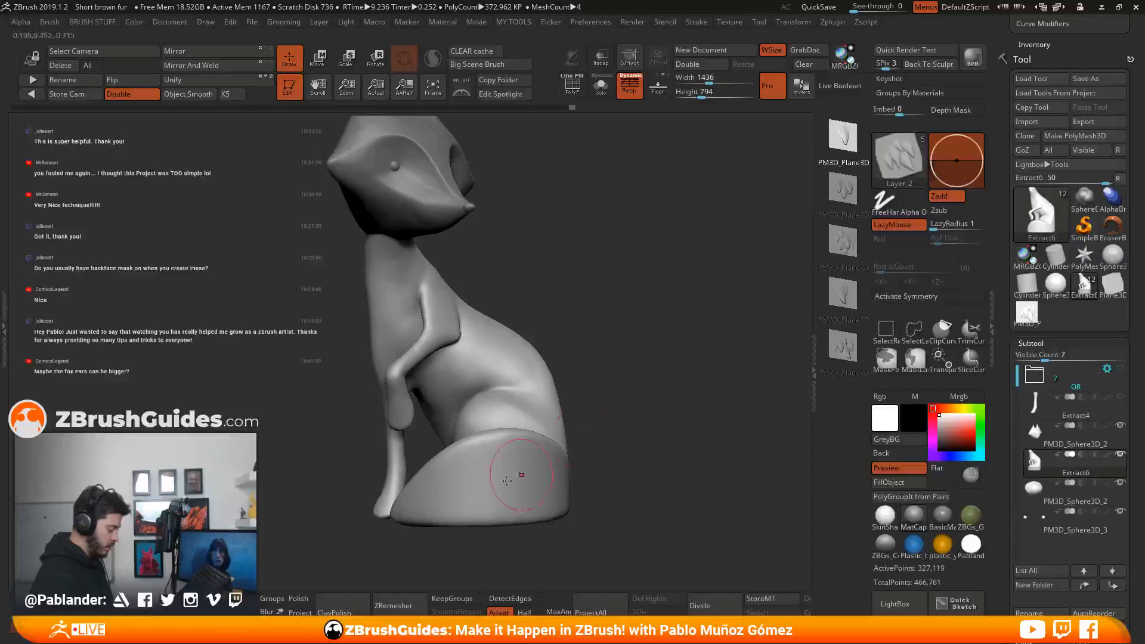
{"action": "left_click_drag", "start_coordinate": [685, 373], "coordinate": [653, 395]}
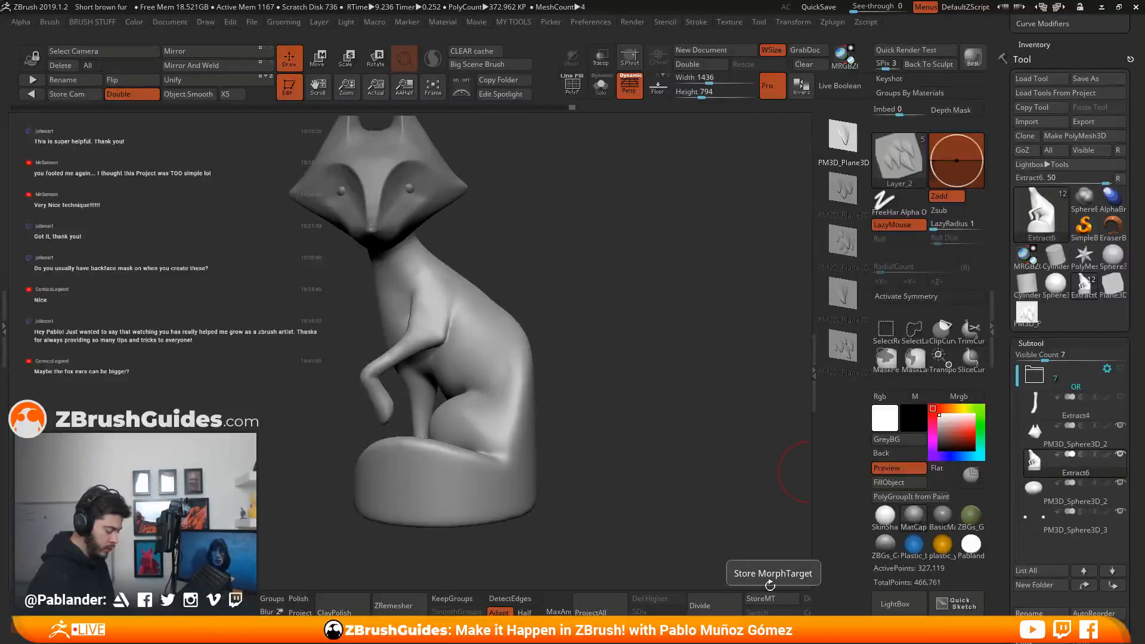
Store a morph target for the fox body and add a new sculpting layer to it.
{"action": "scroll", "coordinate": [1007, 332], "scroll_direction": "down", "scroll_amount": 5}
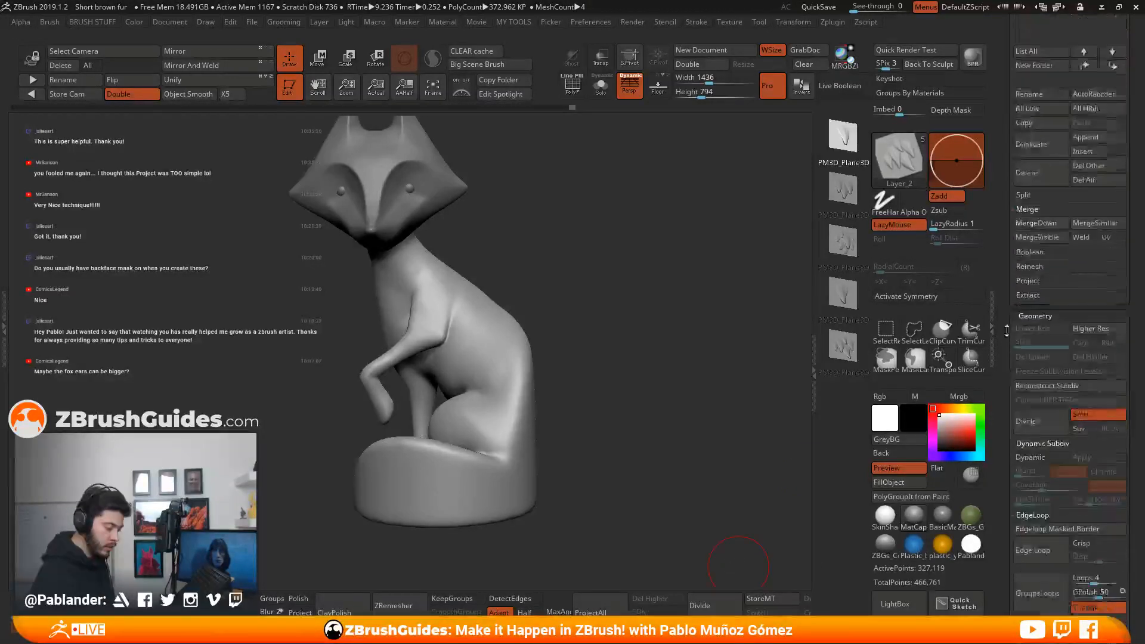
{"action": "left_click", "coordinate": [765, 607]}
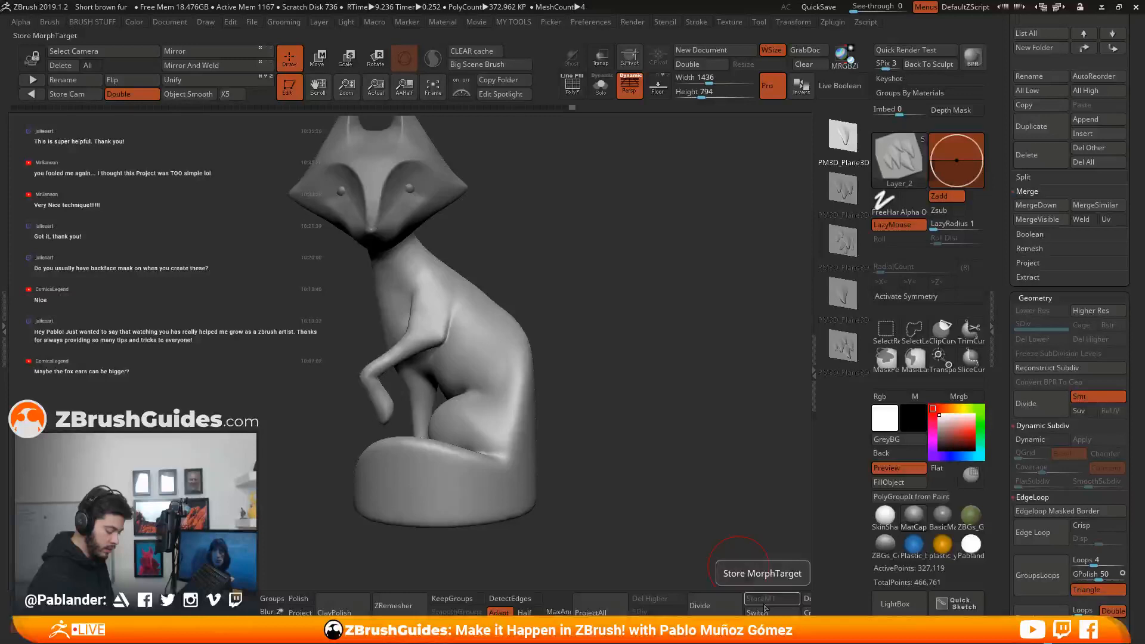
{"action": "scroll", "coordinate": [1067, 381], "scroll_direction": "down", "scroll_amount": 2}
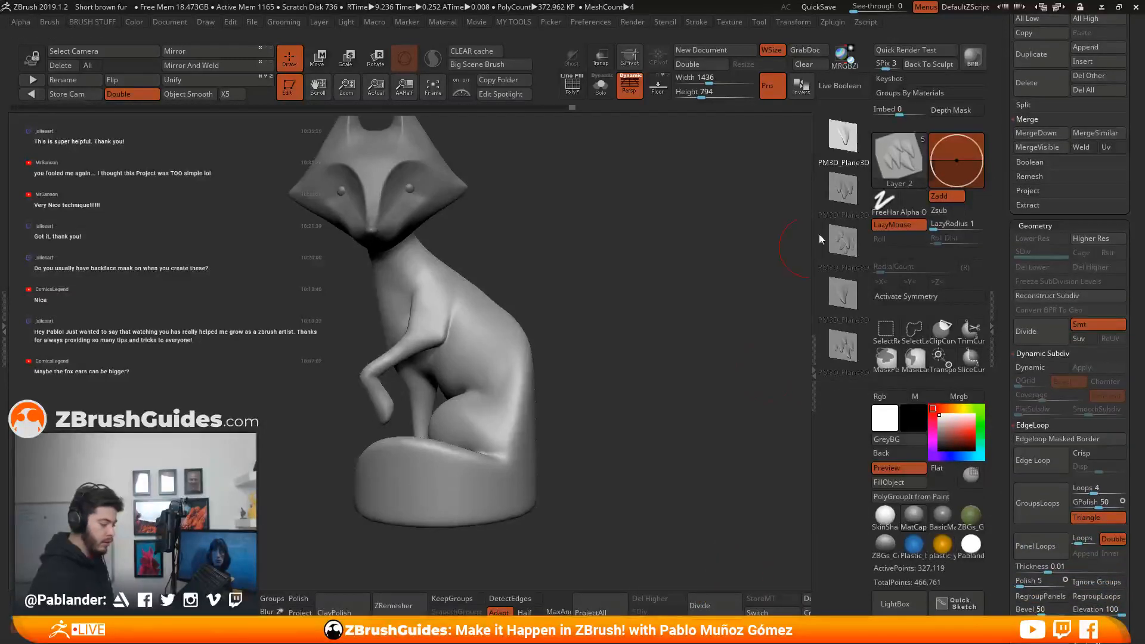
{"action": "scroll", "coordinate": [1032, 371], "scroll_direction": "down", "scroll_amount": 5}
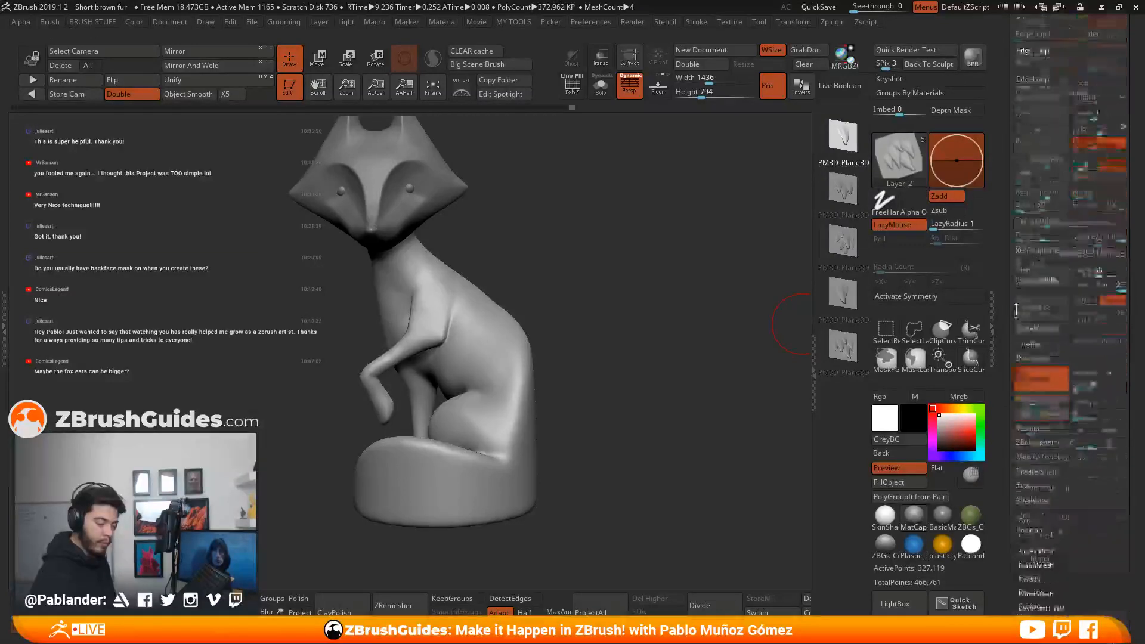
{"action": "scroll", "coordinate": [1067, 340], "scroll_direction": "down", "scroll_amount": 3}
{"action": "left_click", "coordinate": [1026, 420]}
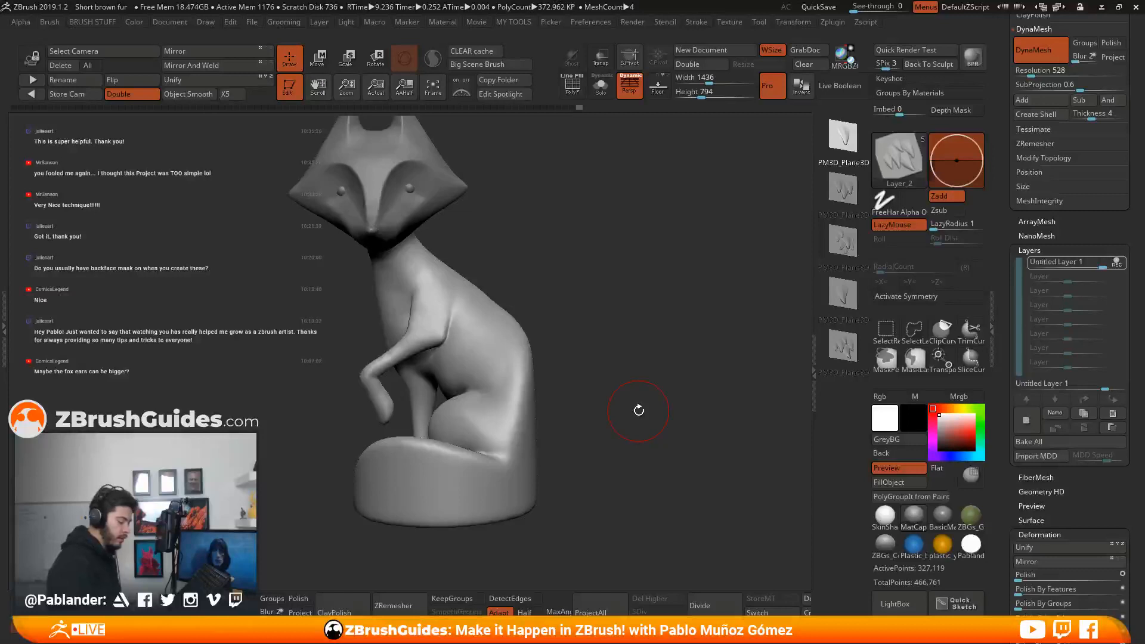
Try stamping a single fur tuft over the tip of the fox's tail.
{"action": "left_click_drag", "start_coordinate": [639, 410], "coordinate": [678, 286]}
{"action": "left_click_drag", "start_coordinate": [694, 341], "coordinate": [492, 462]}
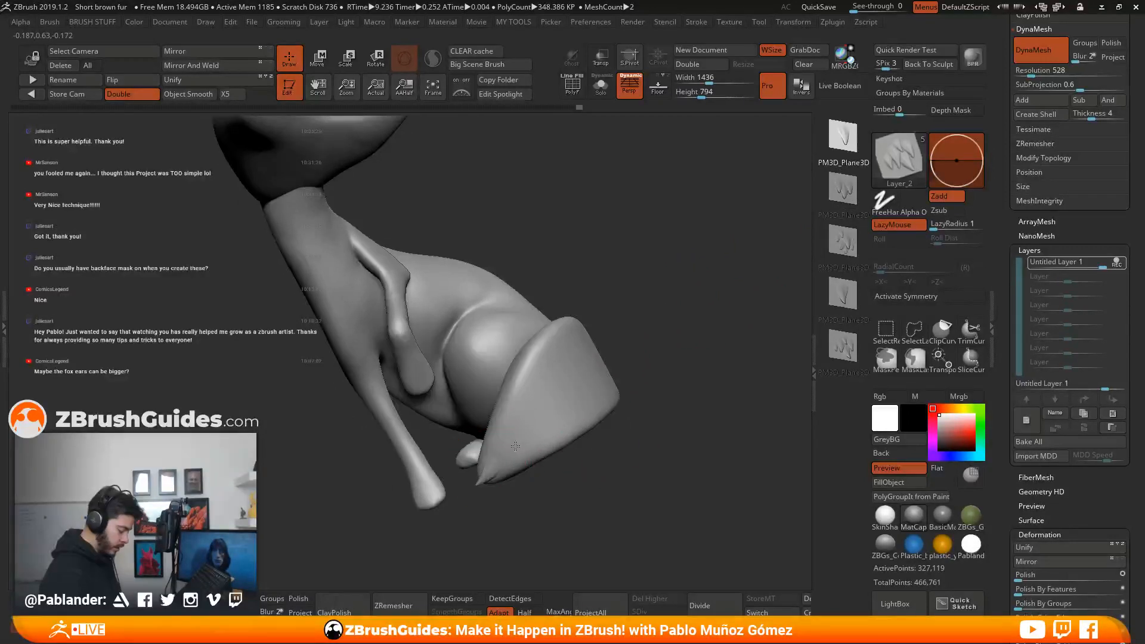
{"action": "left_click_drag", "start_coordinate": [545, 471], "coordinate": [629, 412]}
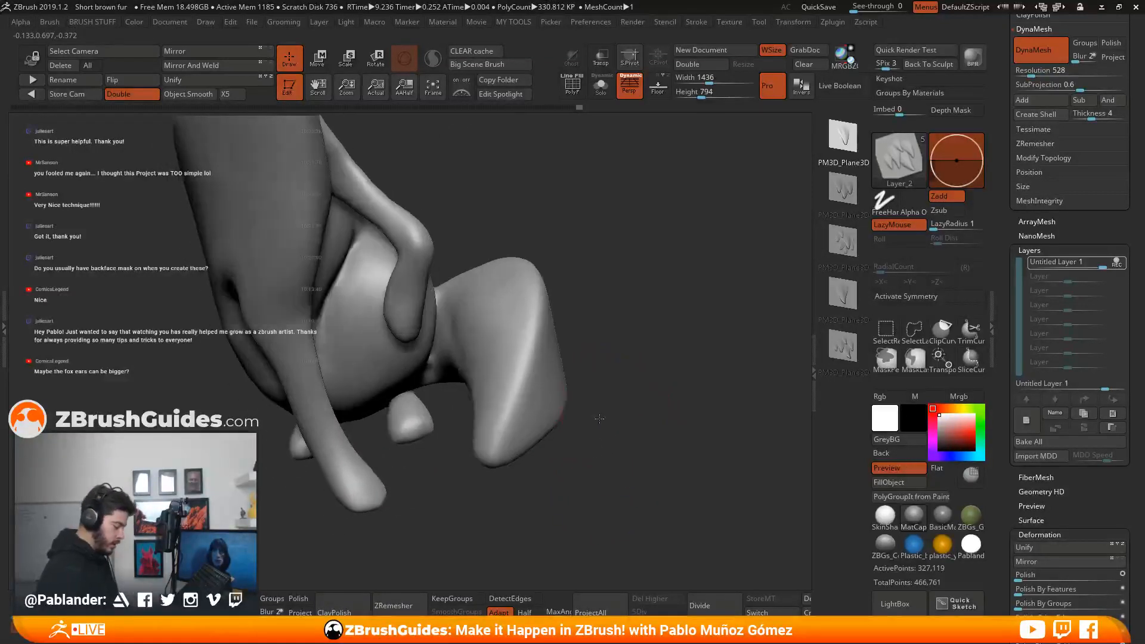
Open the fur brush's Auto Masking settings to review its backface masking option.
{"action": "left_click", "coordinate": [50, 22]}
{"action": "left_click_drag", "start_coordinate": [126, 382], "coordinate": [121, 251]}
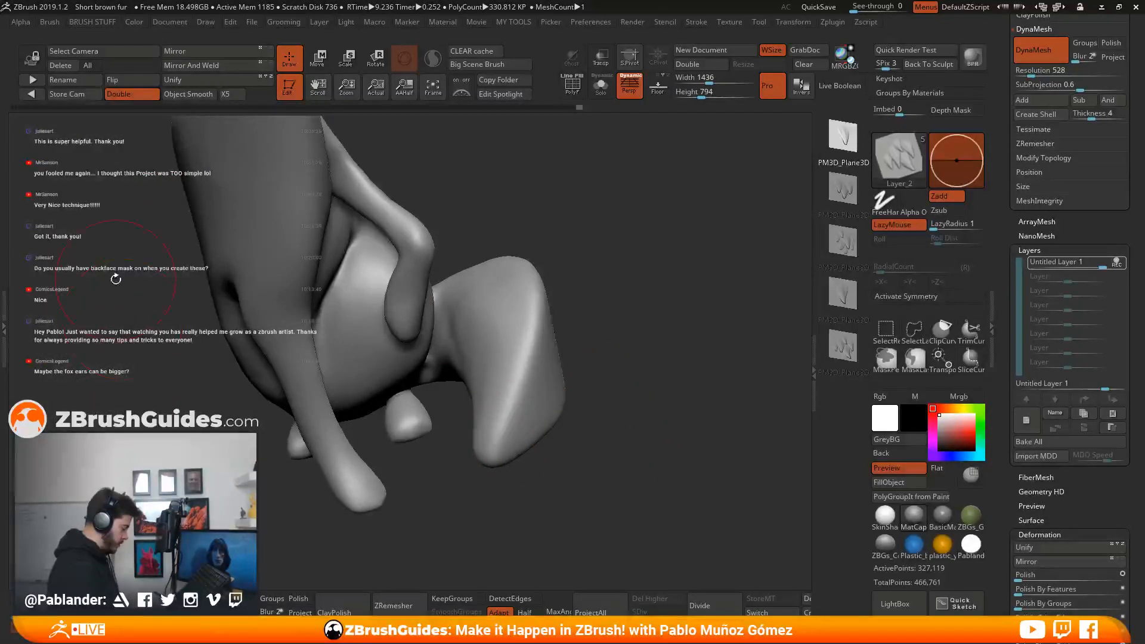
{"action": "left_click", "coordinate": [47, 22]}
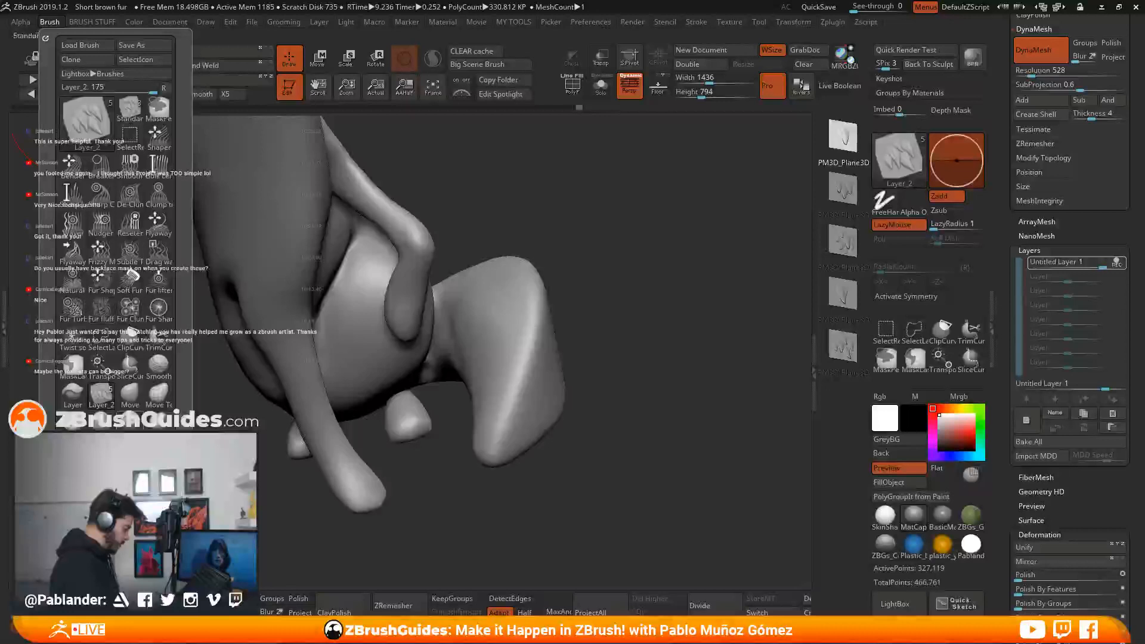
{"action": "left_click", "coordinate": [49, 23]}
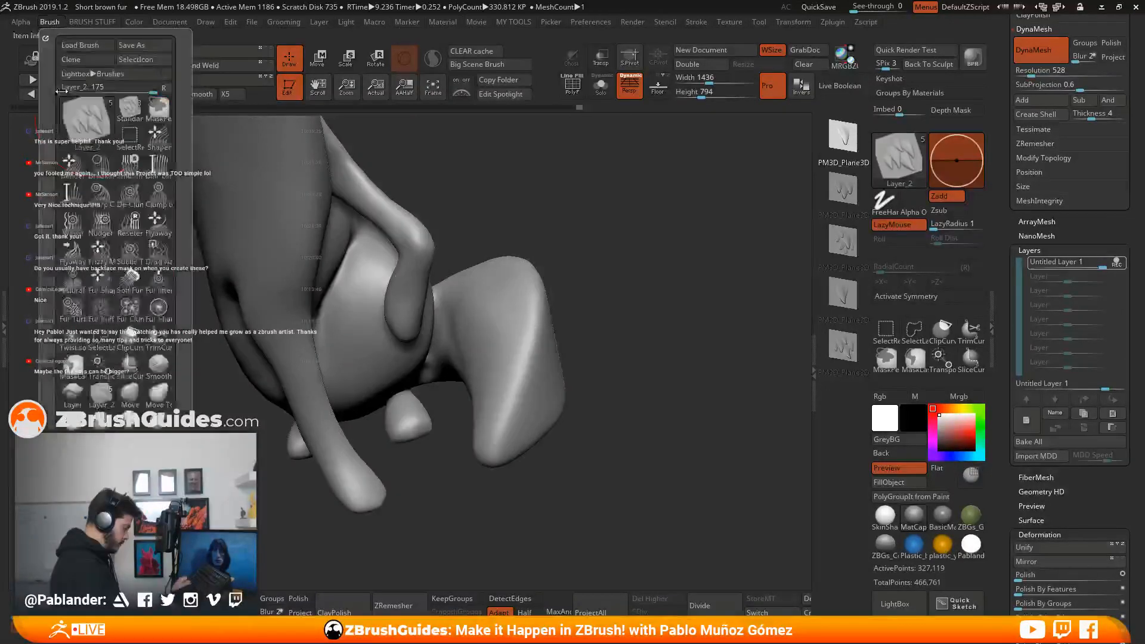
{"action": "left_click_drag", "start_coordinate": [164, 500], "coordinate": [164, 284]}
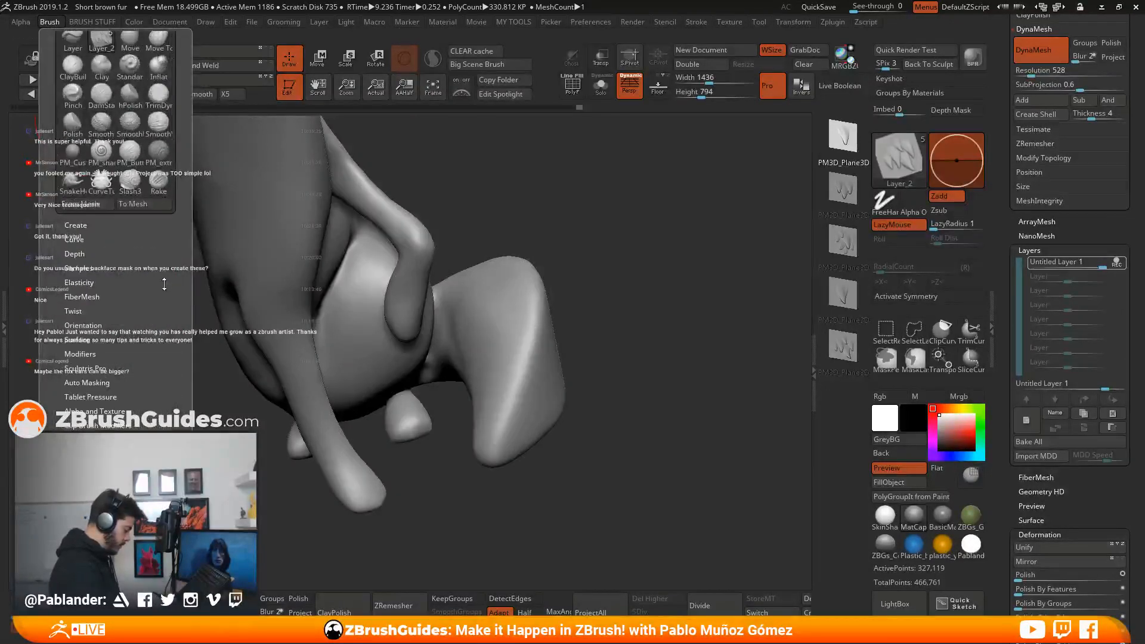
{"action": "left_click", "coordinate": [88, 383]}
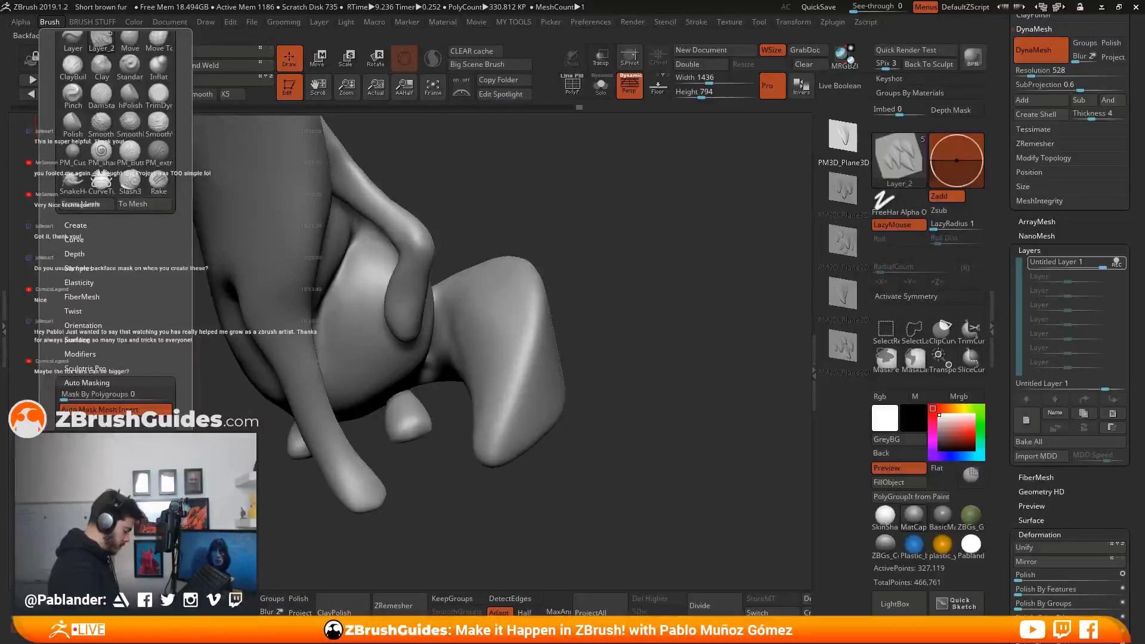
Try stamping a single tuft down the front edge of the tail tip, inspect it, and undo it.
{"action": "left_click_drag", "start_coordinate": [537, 340], "coordinate": [498, 456]}
{"action": "left_click_drag", "start_coordinate": [578, 387], "coordinate": [593, 427]}
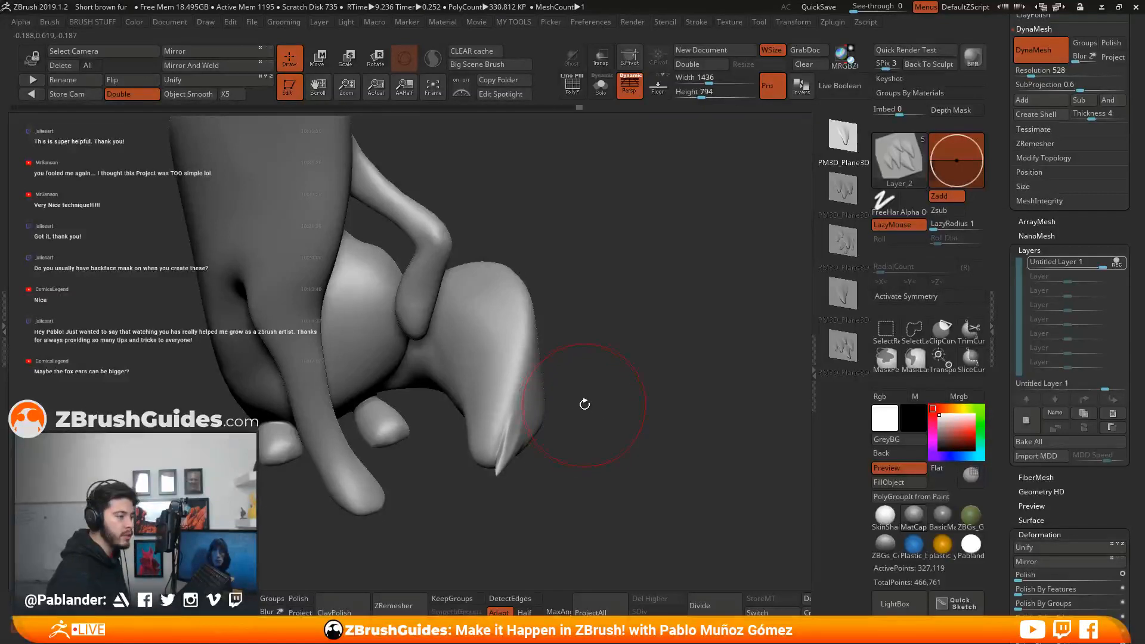
{"action": "left_click_drag", "start_coordinate": [602, 423], "coordinate": [500, 448]}
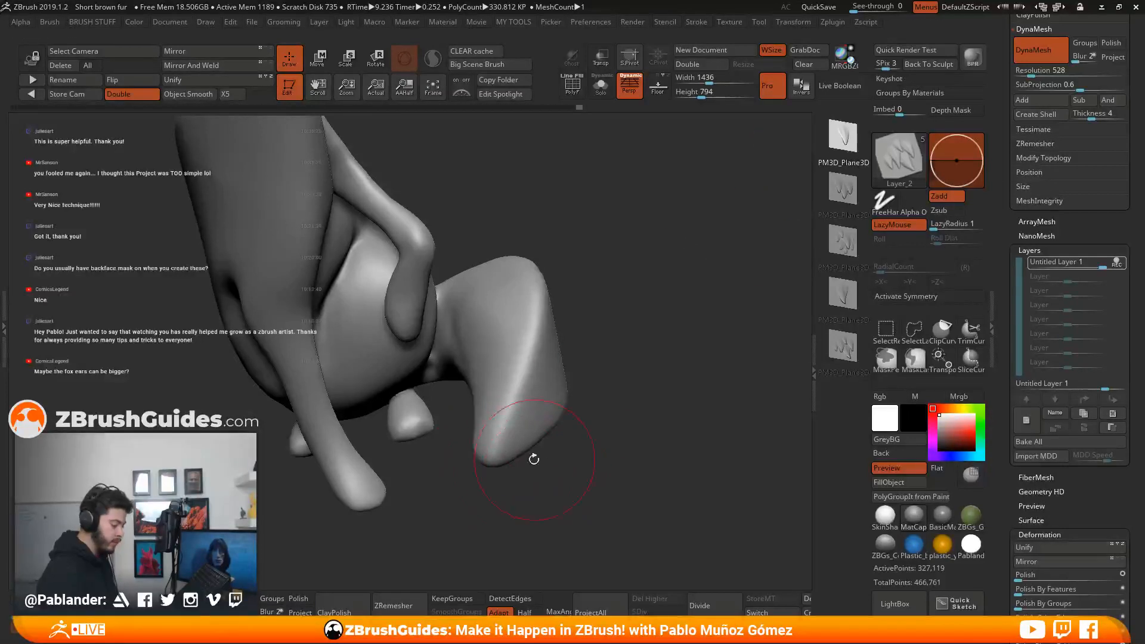
Stamp several single fur tufts side by side around the tip of the tail.
{"action": "left_click_drag", "start_coordinate": [554, 413], "coordinate": [579, 393]}
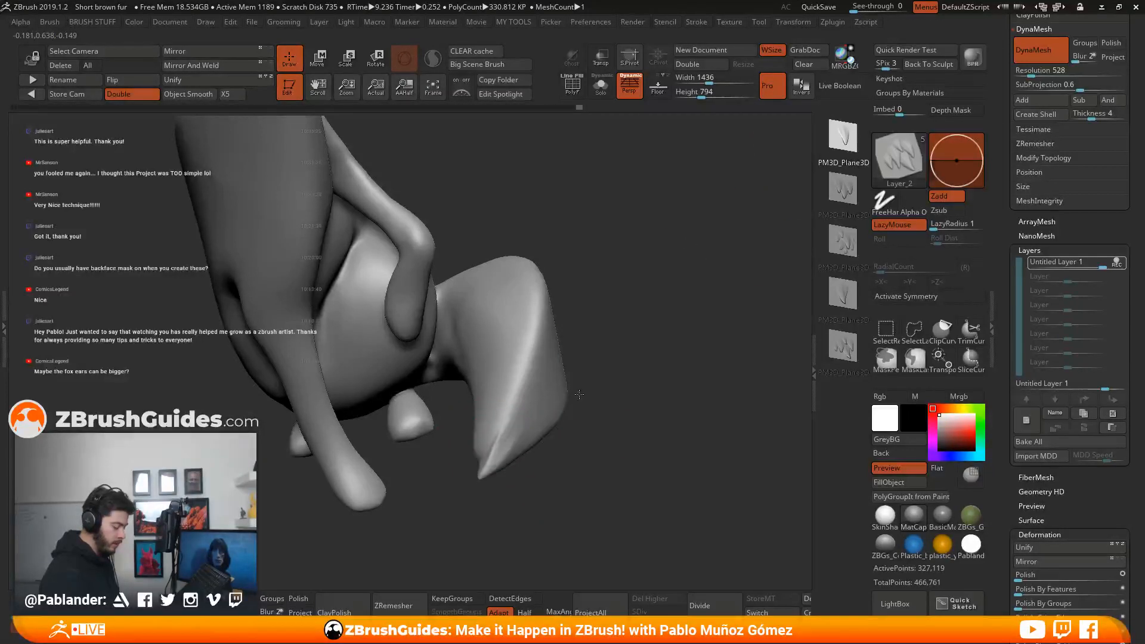
{"action": "mouse_move", "coordinate": [575, 464]}
{"action": "left_mouse_down"}
{"action": "mouse_move", "coordinate": [499, 478]}
{"action": "mouse_move", "coordinate": [587, 490]}
{"action": "left_mouse_up"}
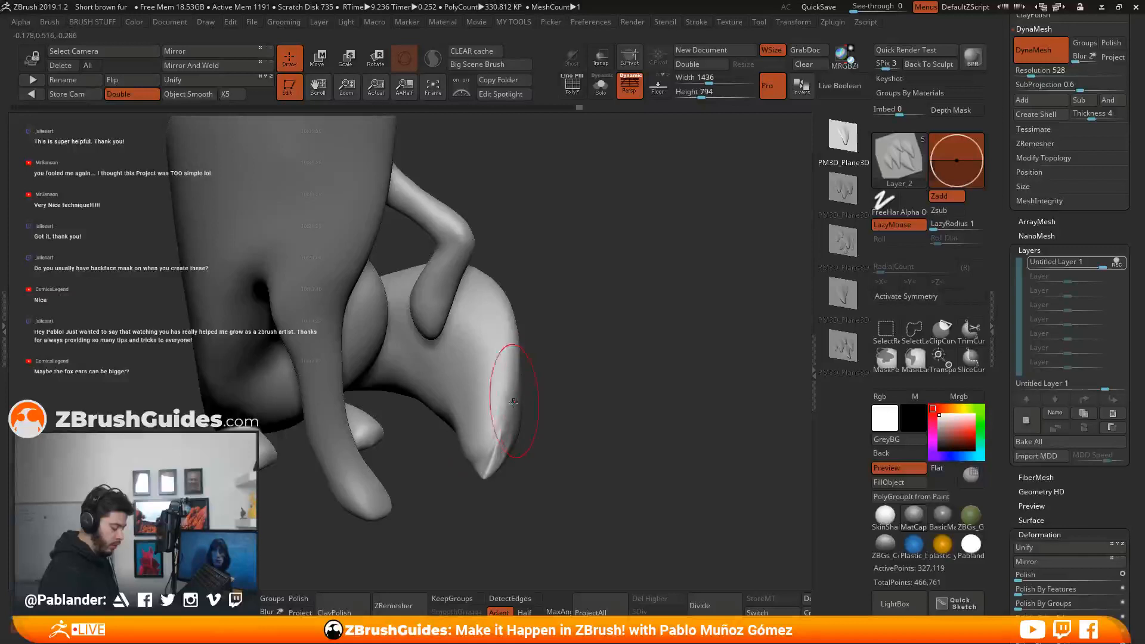
{"action": "left_click_drag", "start_coordinate": [573, 405], "coordinate": [558, 388]}
{"action": "mouse_move", "coordinate": [537, 501]}
{"action": "left_mouse_down"}
{"action": "mouse_move", "coordinate": [511, 498]}
{"action": "mouse_move", "coordinate": [557, 486]}
{"action": "mouse_move", "coordinate": [582, 505]}
{"action": "left_mouse_up"}
{"action": "mouse_move", "coordinate": [514, 458]}
{"action": "left_mouse_down"}
{"action": "mouse_move", "coordinate": [471, 471]}
{"action": "mouse_move", "coordinate": [524, 477]}
{"action": "left_mouse_up"}
{"action": "mouse_move", "coordinate": [578, 423]}
{"action": "left_mouse_down"}
{"action": "mouse_move", "coordinate": [492, 442]}
{"action": "mouse_move", "coordinate": [550, 368]}
{"action": "mouse_move", "coordinate": [548, 458]}
{"action": "left_mouse_up"}
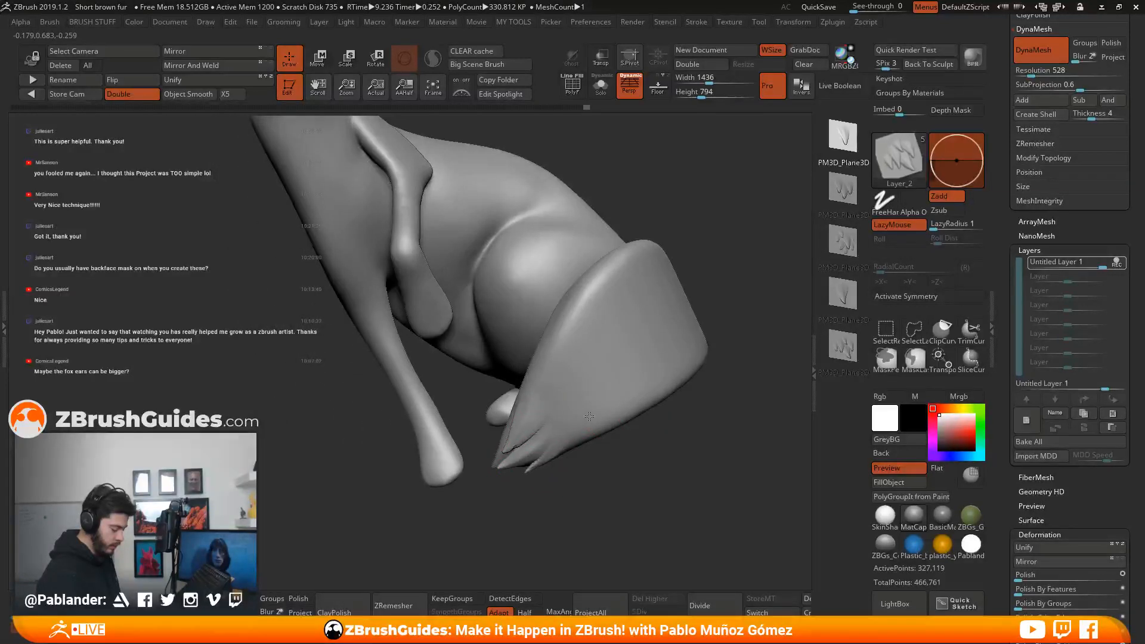
Select the brush's fifth mesh, a multi-tuft cluster, and stamp it just behind the tail tip to extend the fur.
{"action": "mouse_move", "coordinate": [627, 403]}
{"action": "right_mouse_down"}
{"action": "mouse_move", "coordinate": [600, 422]}
{"action": "mouse_move", "coordinate": [644, 441]}
{"action": "mouse_move", "coordinate": [557, 440]}
{"action": "right_mouse_up"}
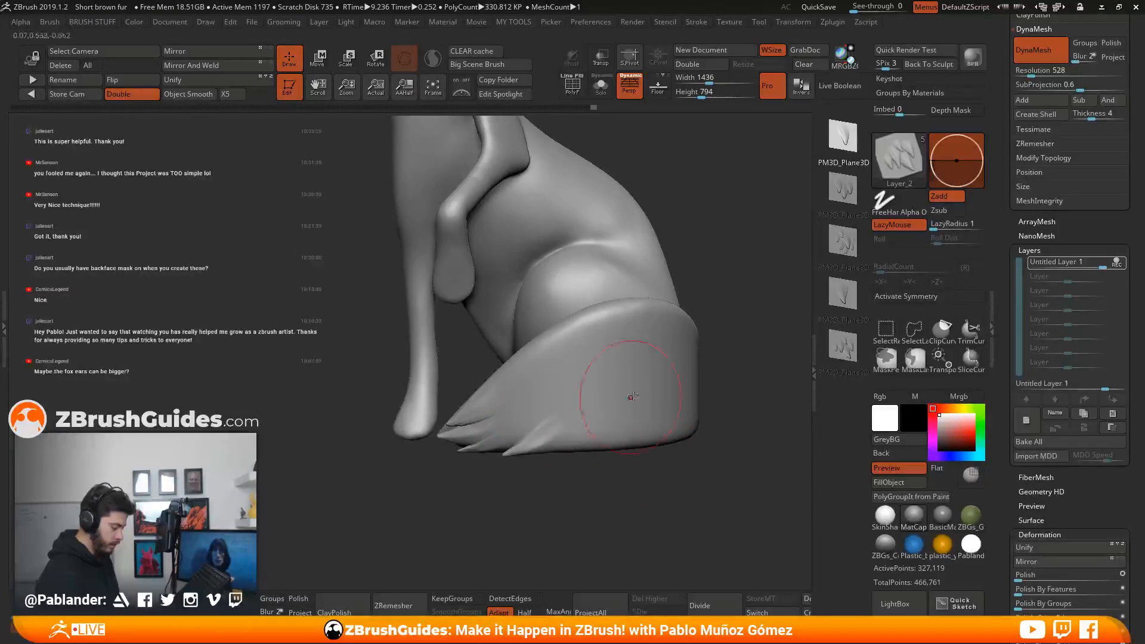
{"action": "right_click_drag", "start_coordinate": [597, 412], "coordinate": [498, 419], "text": "alt"}
{"action": "left_click", "coordinate": [845, 342]}
{"action": "left_click_drag", "start_coordinate": [417, 424], "coordinate": [499, 389]}
{"action": "mouse_move", "coordinate": [512, 378]}
{"action": "right_mouse_down"}
{"action": "mouse_move", "coordinate": [642, 410]}
{"action": "mouse_move", "coordinate": [554, 452]}
{"action": "mouse_move", "coordinate": [603, 396]}
{"action": "mouse_move", "coordinate": [731, 388]}
{"action": "mouse_move", "coordinate": [592, 440]}
{"action": "right_mouse_up"}
{"action": "right_click_drag", "start_coordinate": [549, 477], "coordinate": [775, 352]}
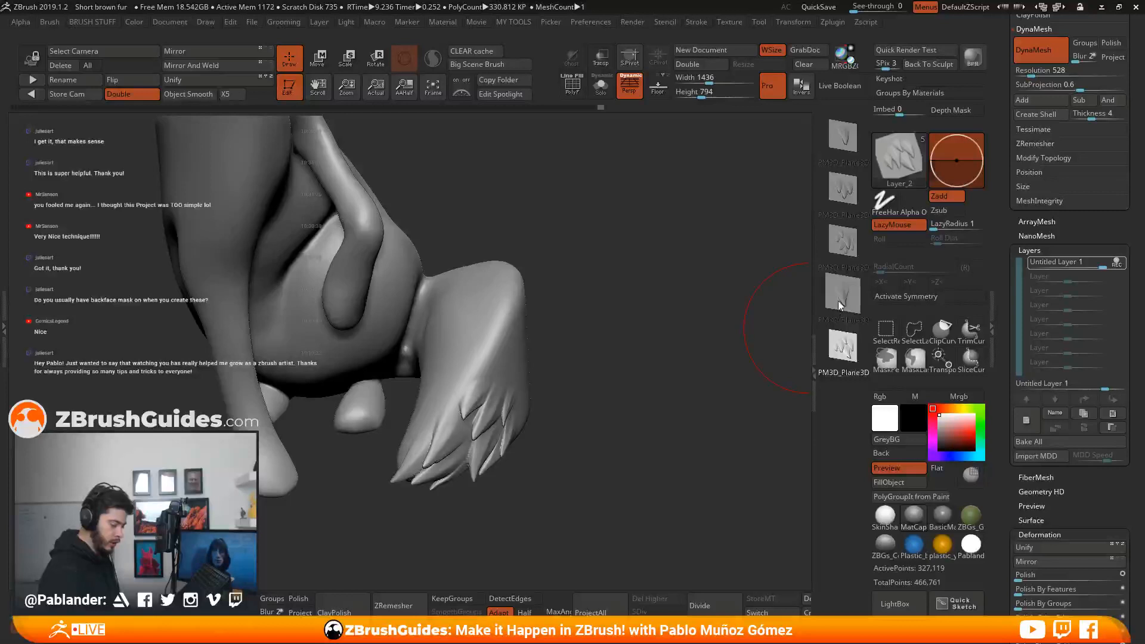
Select the brush's fourth mesh, a flipped single tuft, and stamp tufts behind the tip on the tail's outer side, undoing misplaced ones.
{"action": "left_click", "coordinate": [840, 298]}
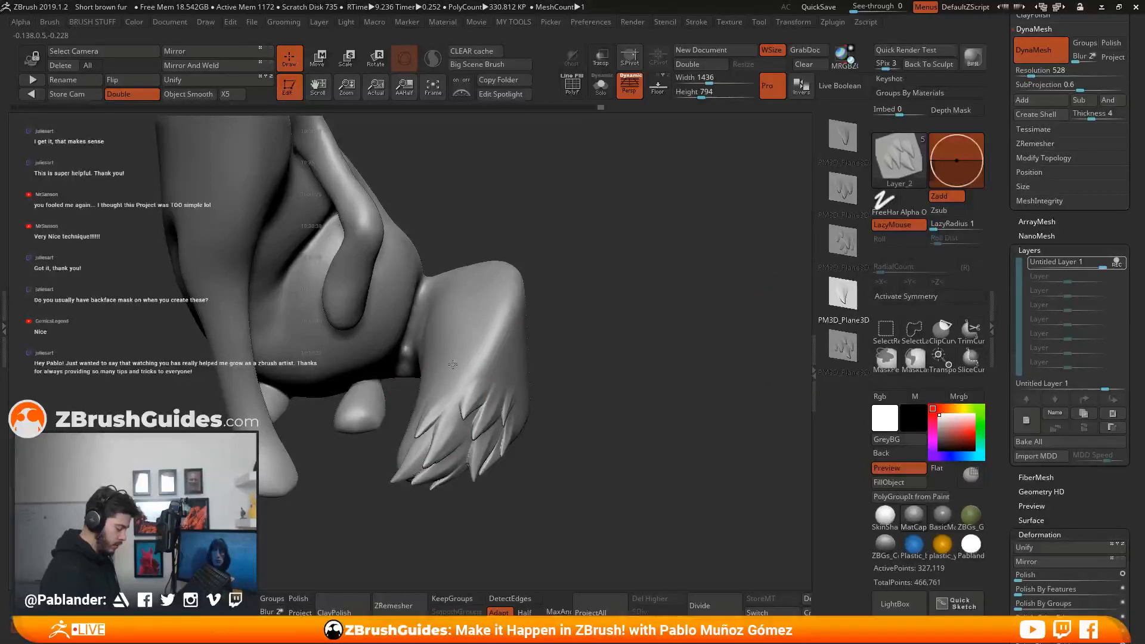
{"action": "right_click_drag", "start_coordinate": [650, 383], "coordinate": [607, 374]}
{"action": "mouse_move", "coordinate": [626, 412]}
{"action": "right_mouse_down", "text": "ctrl"}
{"action": "mouse_move", "coordinate": [607, 362]}
{"action": "mouse_move", "coordinate": [504, 484]}
{"action": "mouse_move", "coordinate": [527, 444]}
{"action": "mouse_move", "coordinate": [529, 460]}
{"action": "mouse_move", "coordinate": [482, 475]}
{"action": "right_mouse_up", "text": "ctrl"}
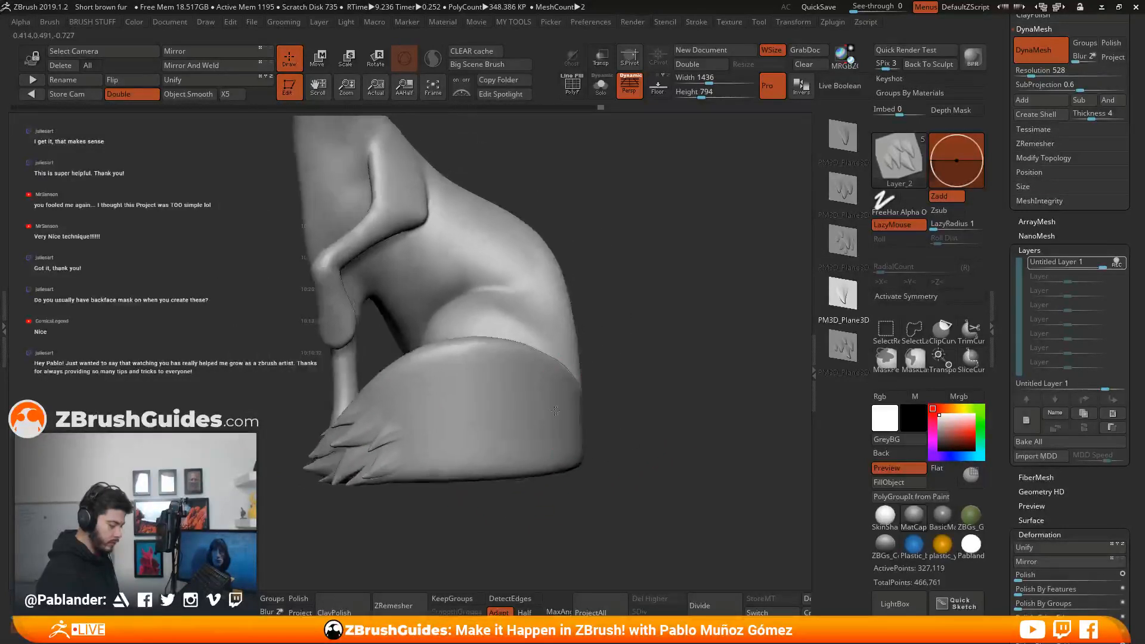
{"action": "left_click_drag", "start_coordinate": [504, 412], "coordinate": [515, 432]}
{"action": "key", "text": "ctrl+z"}
{"action": "left_click_drag", "start_coordinate": [417, 397], "coordinate": [461, 391]}
{"action": "key", "text": "ctrl+z"}
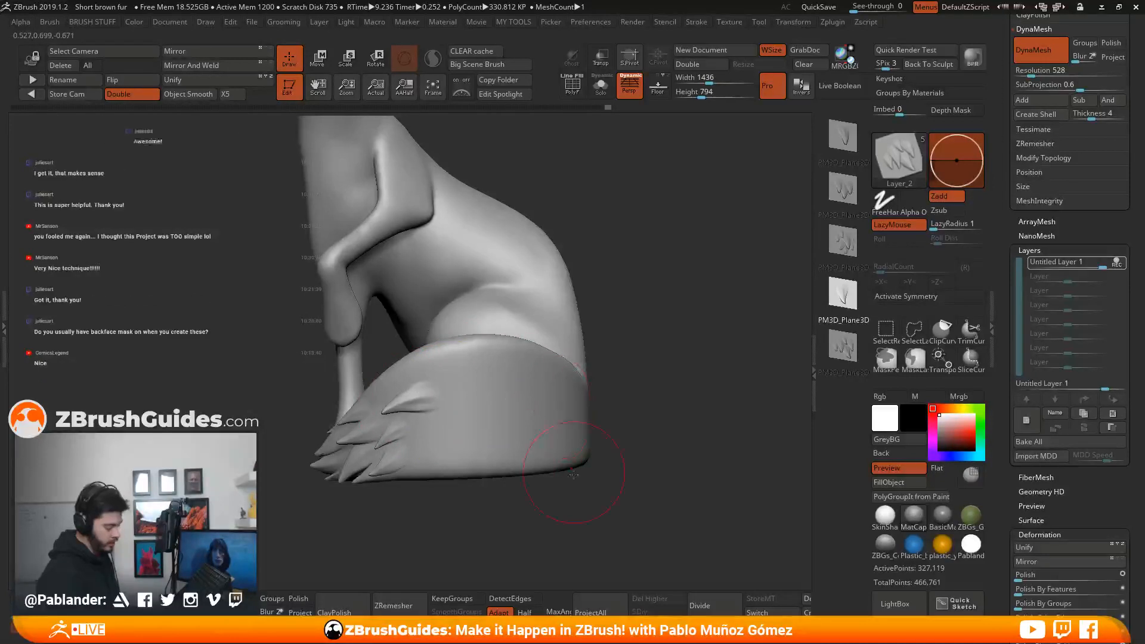
{"action": "left_click_drag", "start_coordinate": [555, 491], "coordinate": [580, 506]}
{"action": "key", "text": "ctrl+z"}
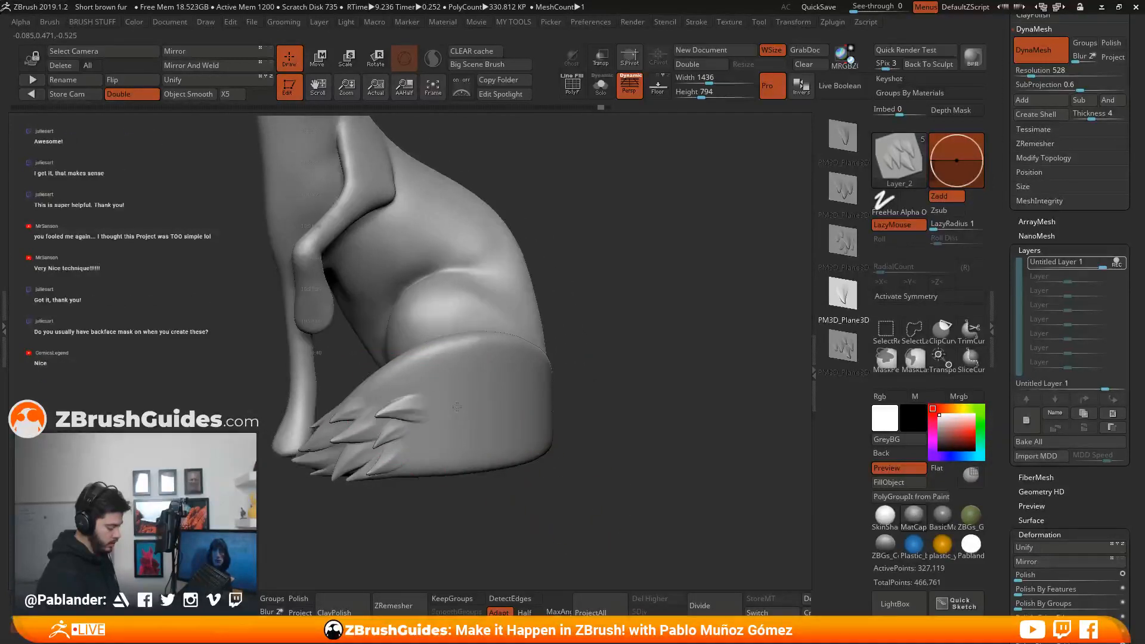
Stamp more single tufts along the tail's upper and lower areas, alternating between the brush's first and fourth meshes.
{"action": "left_click_drag", "start_coordinate": [638, 382], "coordinate": [576, 382]}
{"action": "left_click", "coordinate": [842, 137]}
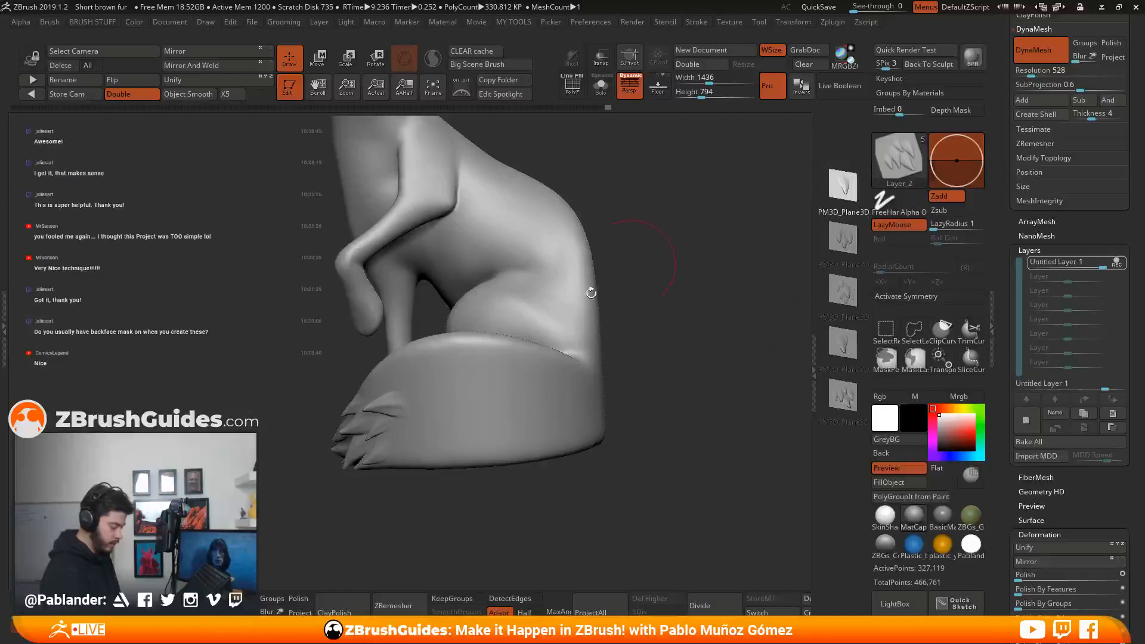
{"action": "left_click_drag", "start_coordinate": [443, 511], "coordinate": [485, 511]}
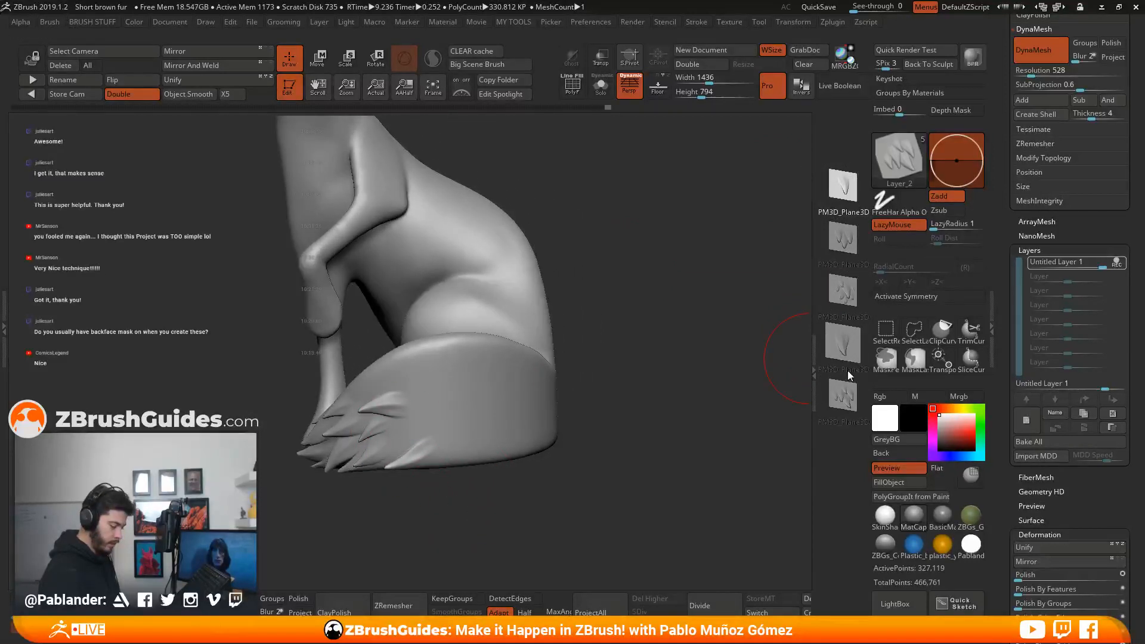
{"action": "left_click", "coordinate": [843, 343]}
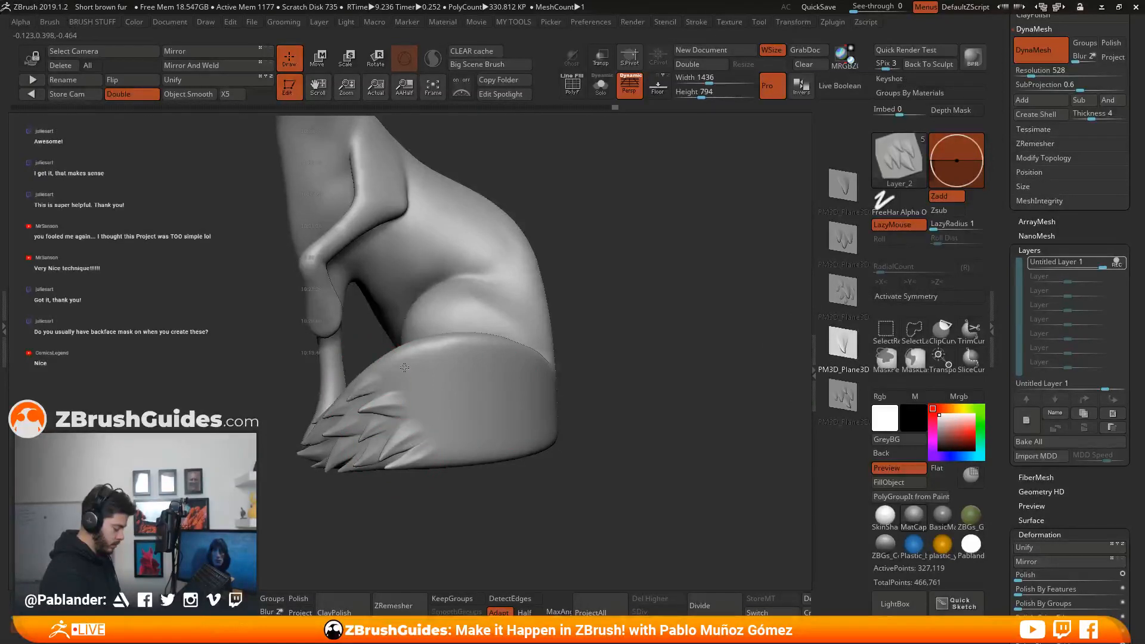
{"action": "left_click_drag", "start_coordinate": [418, 384], "coordinate": [443, 387]}
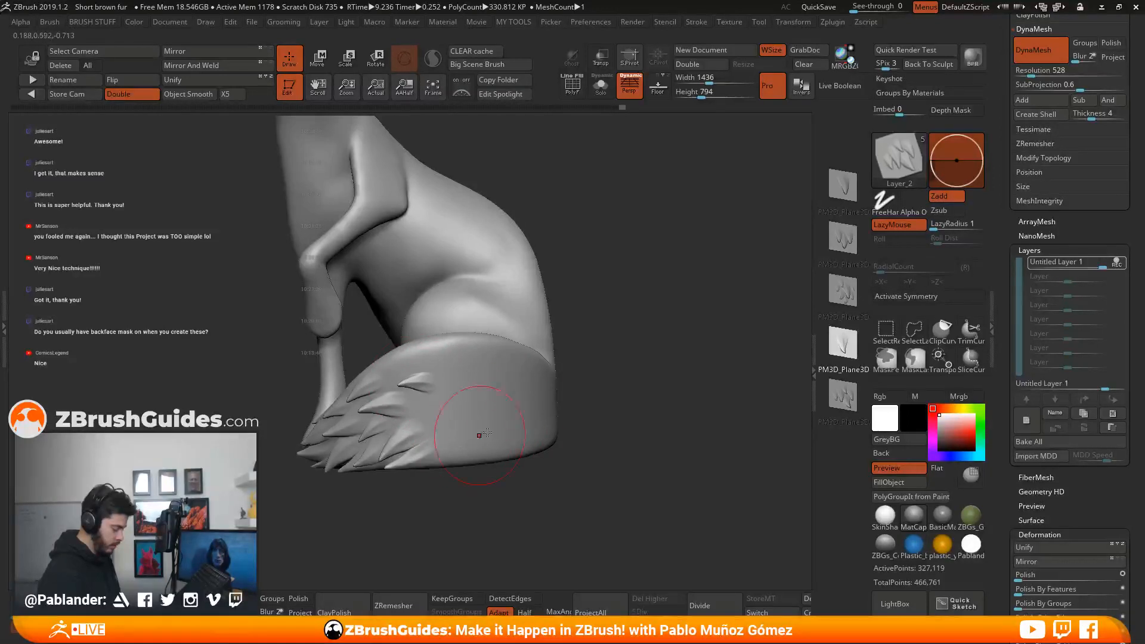
{"action": "left_click_drag", "start_coordinate": [641, 391], "coordinate": [674, 392]}
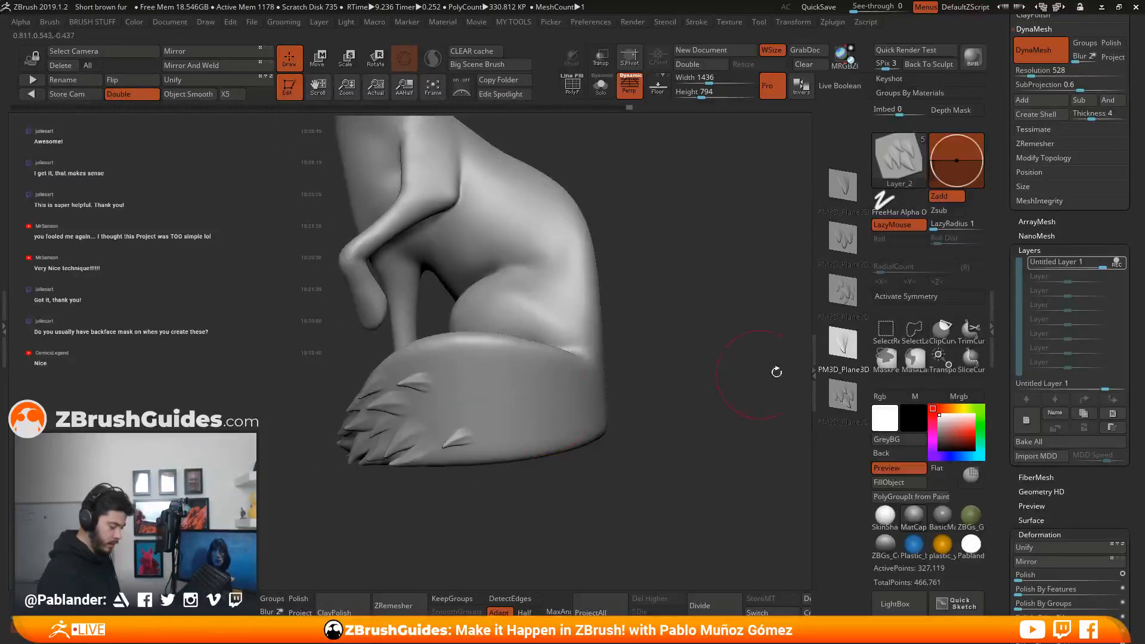
{"action": "left_click_drag", "start_coordinate": [501, 449], "coordinate": [534, 437]}
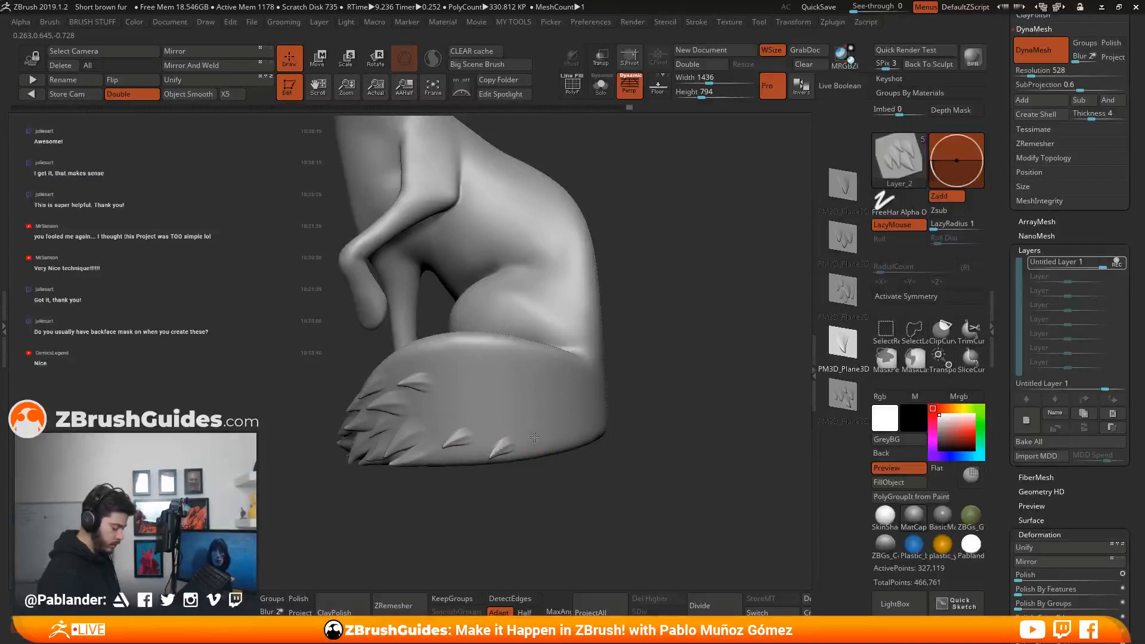
Try stamping first-mesh single tufts farther along the tail's lower edge, smooth around them, and undo the attempts.
{"action": "left_click", "coordinate": [842, 190]}
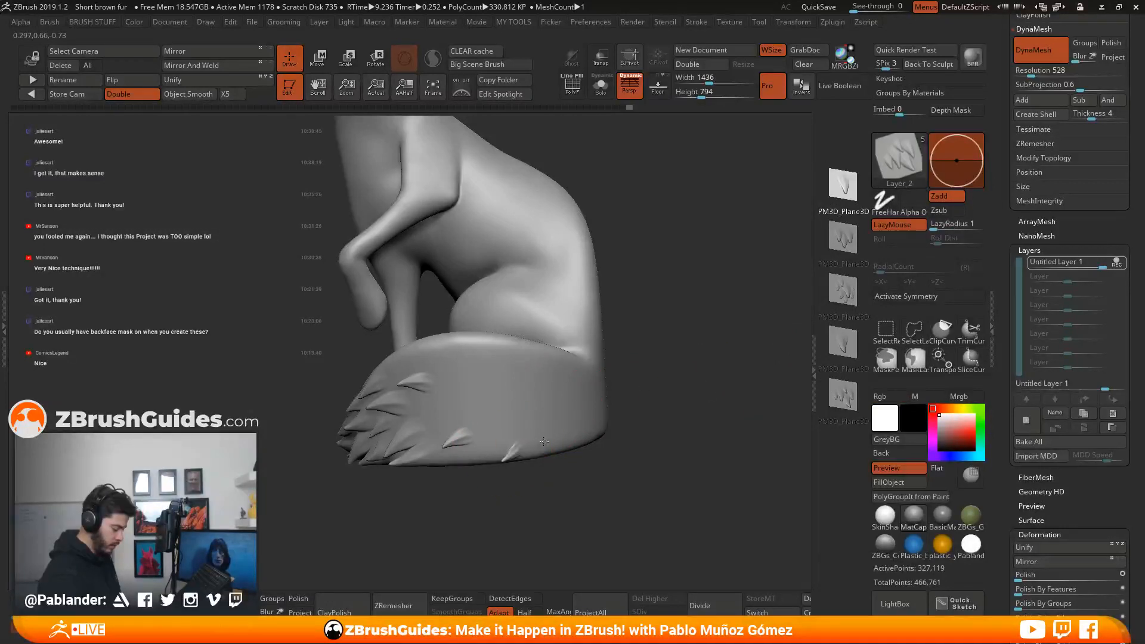
{"action": "mouse_move", "coordinate": [552, 443]}
{"action": "left_mouse_down"}
{"action": "mouse_move", "coordinate": [578, 417]}
{"action": "mouse_move", "coordinate": [614, 432]}
{"action": "mouse_move", "coordinate": [610, 446]}
{"action": "mouse_move", "coordinate": [629, 435]}
{"action": "mouse_move", "coordinate": [587, 438]}
{"action": "left_mouse_up"}
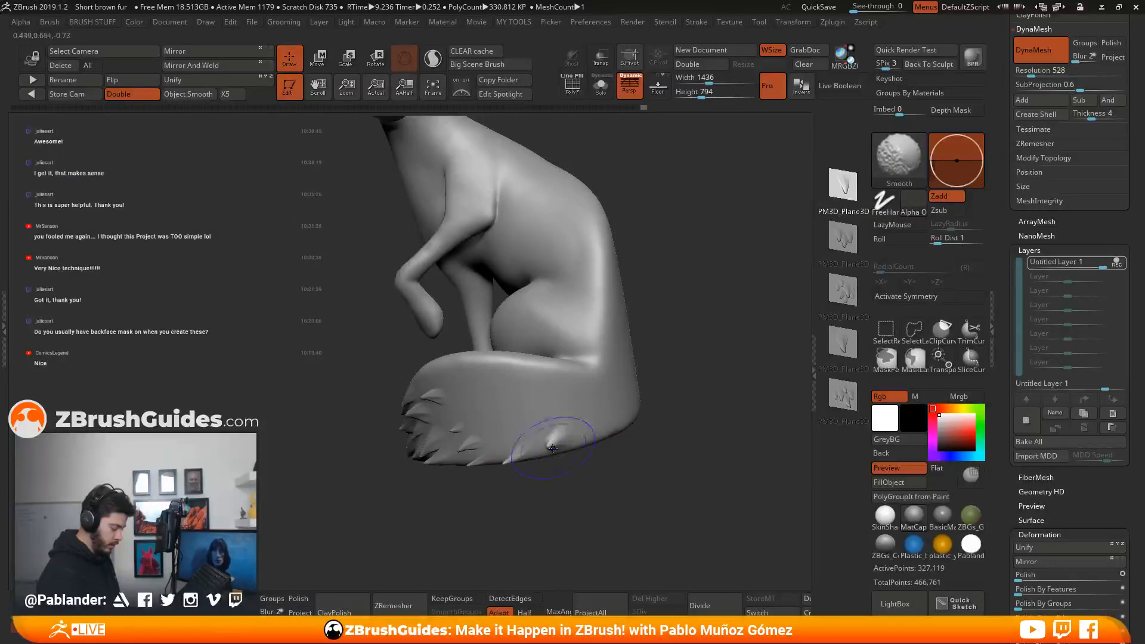
{"action": "mouse_move", "coordinate": [517, 457]}
{"action": "left_mouse_down", "text": "shift"}
{"action": "mouse_move", "coordinate": [553, 443]}
{"action": "mouse_move", "coordinate": [572, 470]}
{"action": "mouse_move", "coordinate": [551, 482]}
{"action": "mouse_move", "coordinate": [559, 476]}
{"action": "left_mouse_up", "text": "shift"}
{"action": "key", "text": "ctrl+z"}
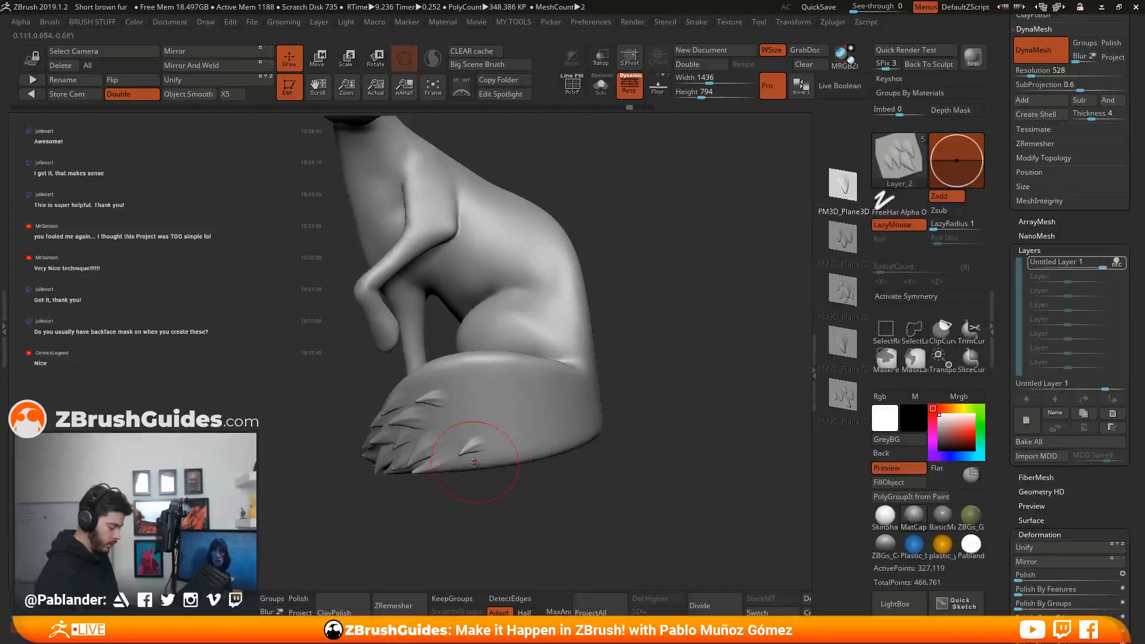
{"action": "key", "text": "ctrl+z"}
Stamp first-mesh single tufts farther along the tail's lower edge, smoothing around them and undoing a misplaced change.
{"action": "left_click_drag", "start_coordinate": [492, 442], "coordinate": [489, 481], "text": "shift"}
{"action": "key", "text": "ctrl+z"}
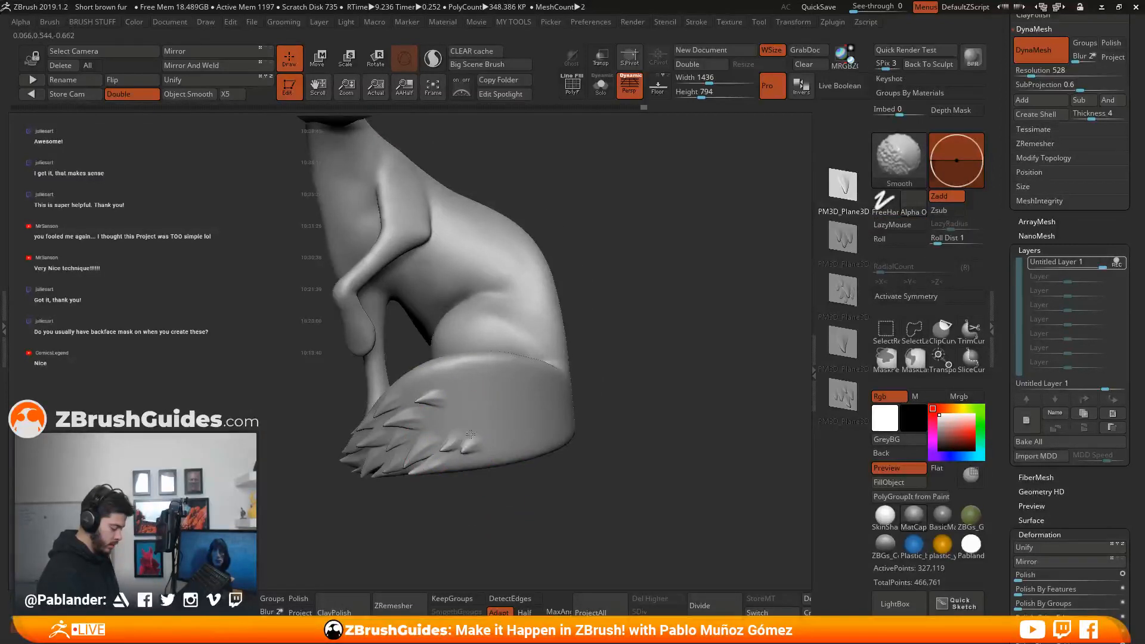
{"action": "left_click_drag", "start_coordinate": [487, 481], "coordinate": [473, 463]}
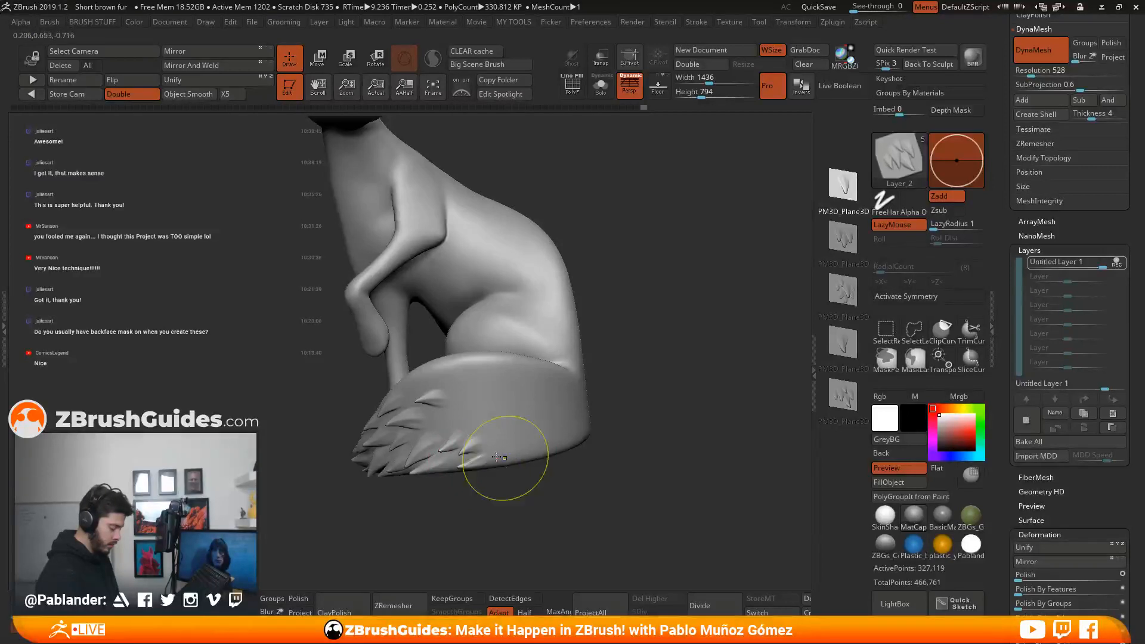
{"action": "key", "text": "shift"}
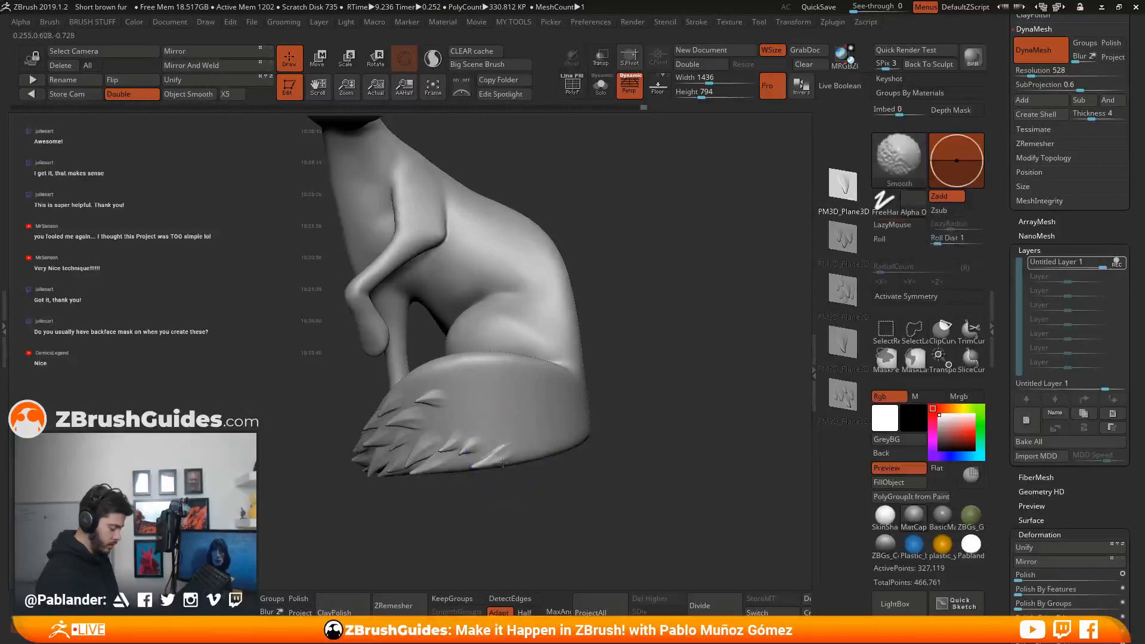
{"action": "left_click_drag", "start_coordinate": [566, 472], "coordinate": [582, 459]}
Select the brush's second mesh, a tuft cluster, stamp it farther back on the tail's lower side, and smooth around it.
{"action": "left_click", "coordinate": [843, 241]}
{"action": "left_click_drag", "start_coordinate": [510, 423], "coordinate": [544, 418]}
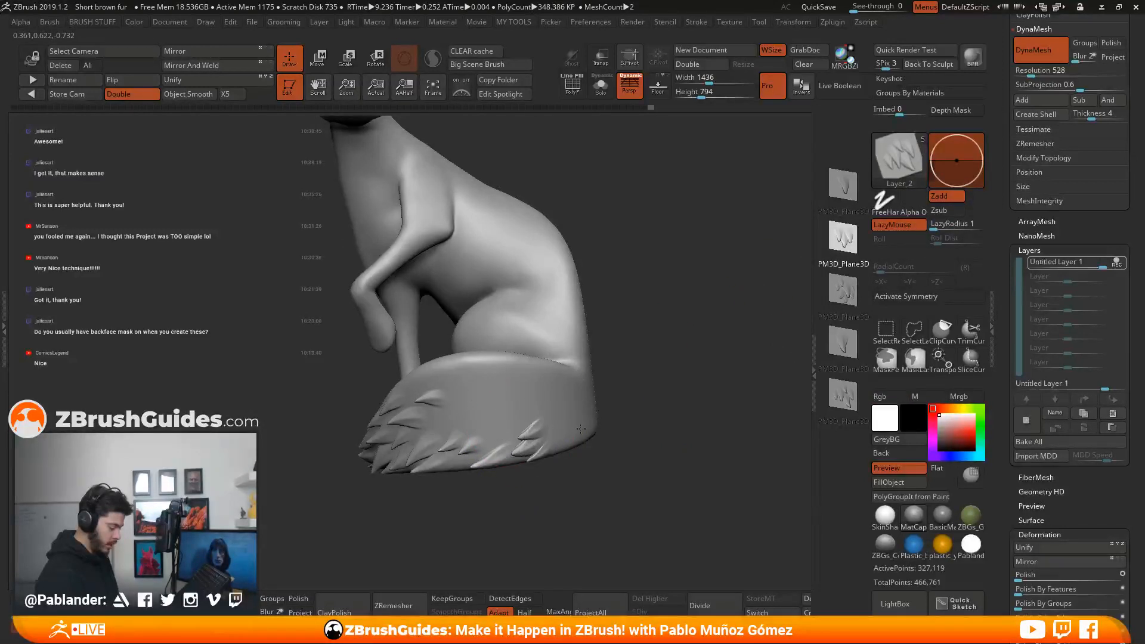
{"action": "left_click_drag", "start_coordinate": [549, 427], "coordinate": [556, 418], "text": "shift"}
{"action": "mouse_move", "coordinate": [603, 495]}
{"action": "left_mouse_down", "text": "alt"}
{"action": "mouse_move", "coordinate": [618, 444]}
{"action": "mouse_move", "coordinate": [647, 432]}
{"action": "mouse_move", "coordinate": [604, 443]}
{"action": "left_mouse_up", "text": "alt"}
{"action": "left_click_drag", "start_coordinate": [605, 442], "coordinate": [639, 421]}
{"action": "mouse_move", "coordinate": [525, 445]}
{"action": "left_mouse_down", "text": "alt"}
{"action": "mouse_move", "coordinate": [611, 379]}
{"action": "mouse_move", "coordinate": [511, 463]}
{"action": "mouse_move", "coordinate": [487, 465]}
{"action": "left_mouse_up", "text": "alt"}
{"action": "mouse_move", "coordinate": [486, 292]}
{"action": "left_mouse_down", "text": "shift"}
{"action": "mouse_move", "coordinate": [488, 362]}
{"action": "mouse_move", "coordinate": [496, 322]}
{"action": "left_mouse_up", "text": "shift"}
{"action": "left_click_drag", "start_coordinate": [516, 471], "coordinate": [506, 462]}
{"action": "mouse_move", "coordinate": [501, 380]}
{"action": "left_mouse_down"}
{"action": "mouse_move", "coordinate": [532, 403]}
{"action": "mouse_move", "coordinate": [603, 358]}
{"action": "mouse_move", "coordinate": [582, 391]}
{"action": "mouse_move", "coordinate": [608, 394]}
{"action": "mouse_move", "coordinate": [638, 463]}
{"action": "left_mouse_up"}
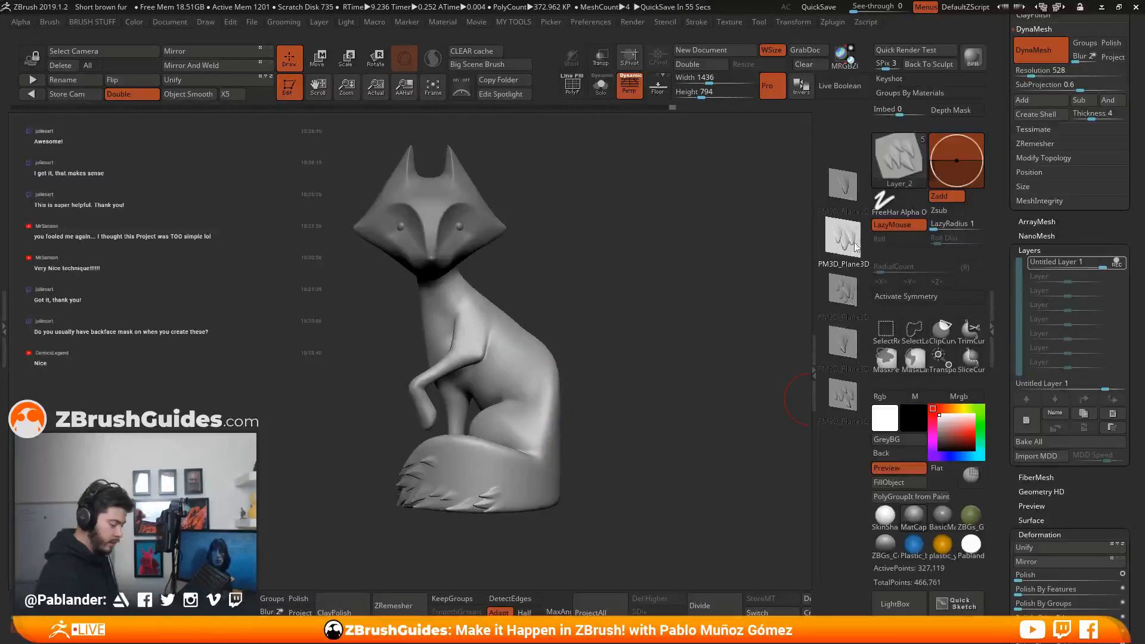
Reduce the brush size and stamp first-mesh single tufts around the elbow of the raised front leg.
{"action": "mouse_move", "coordinate": [525, 256]}
{"action": "right_mouse_down", "text": "ctrl"}
{"action": "mouse_move", "coordinate": [531, 302]}
{"action": "mouse_move", "coordinate": [498, 346]}
{"action": "right_mouse_up", "text": "ctrl"}
{"action": "key", "text": "space"}
{"action": "left_click_drag", "start_coordinate": [520, 312], "coordinate": [517, 277]}
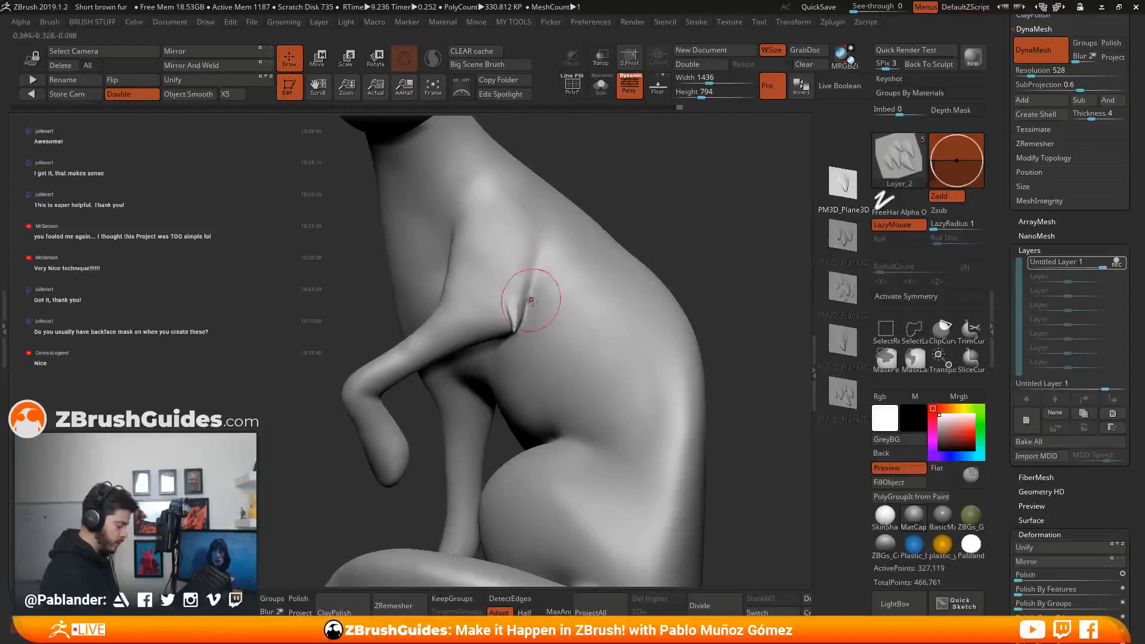
{"action": "right_click_drag", "start_coordinate": [536, 284], "coordinate": [539, 310], "text": "ctrl"}
{"action": "mouse_move", "coordinate": [494, 330]}
{"action": "left_mouse_down"}
{"action": "mouse_move", "coordinate": [488, 321]}
{"action": "mouse_move", "coordinate": [509, 313]}
{"action": "left_mouse_up"}
{"action": "mouse_move", "coordinate": [487, 278]}
{"action": "left_mouse_down"}
{"action": "mouse_move", "coordinate": [500, 299]}
{"action": "mouse_move", "coordinate": [517, 297]}
{"action": "left_mouse_up"}
{"action": "left_click_drag", "start_coordinate": [530, 259], "coordinate": [535, 300]}
Select the brush's fourth mesh, a flipped single tuft, and stamp it among the elbow tufts of the raised leg.
{"action": "right_click_drag", "start_coordinate": [550, 317], "coordinate": [532, 345], "text": "alt"}
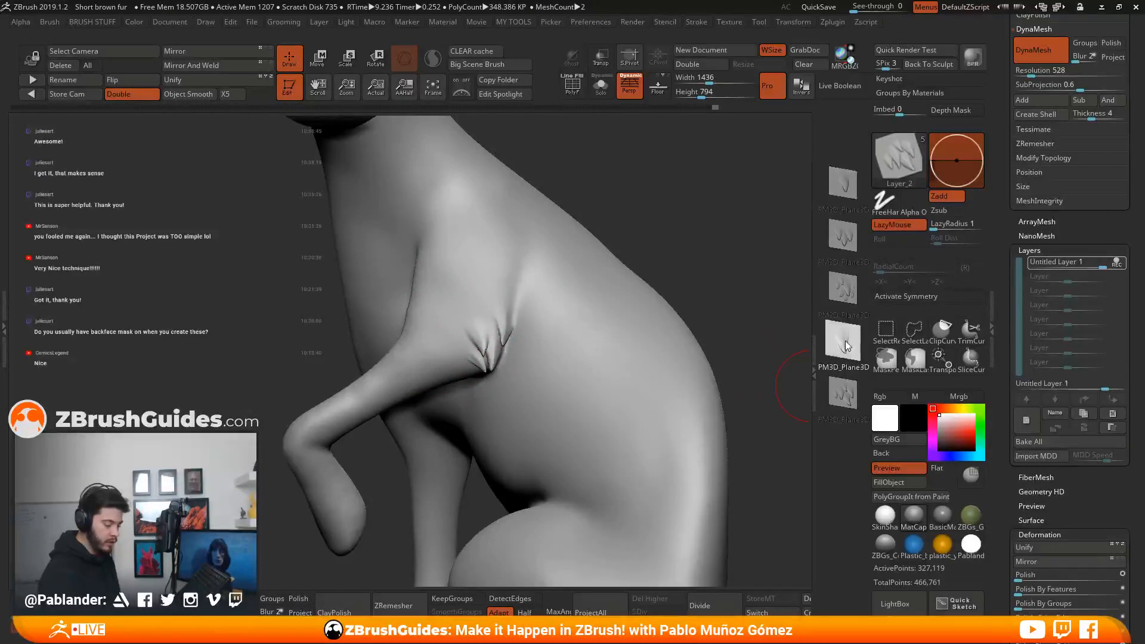
{"action": "left_click_drag", "start_coordinate": [512, 310], "coordinate": [514, 313]}
{"action": "right_click_drag", "start_coordinate": [551, 388], "coordinate": [452, 346]}
{"action": "key", "text": "f"}
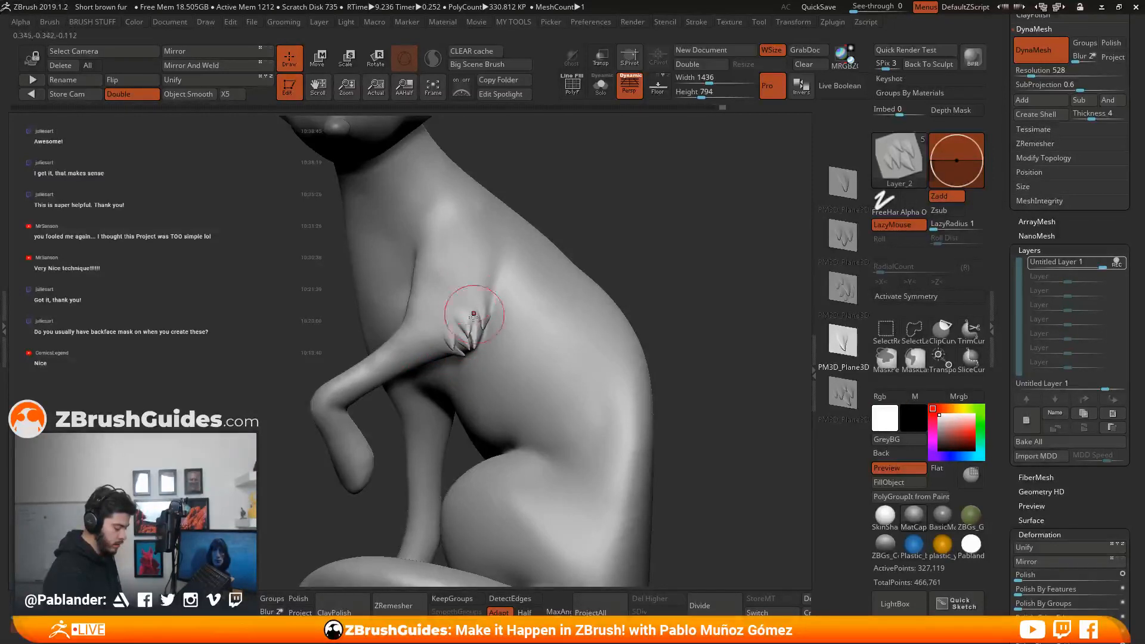
{"action": "mouse_move", "coordinate": [539, 409]}
{"action": "right_mouse_down", "text": "ctrl"}
{"action": "mouse_move", "coordinate": [516, 369]}
{"action": "mouse_move", "coordinate": [655, 335]}
{"action": "mouse_move", "coordinate": [635, 360]}
{"action": "right_mouse_up", "text": "ctrl"}
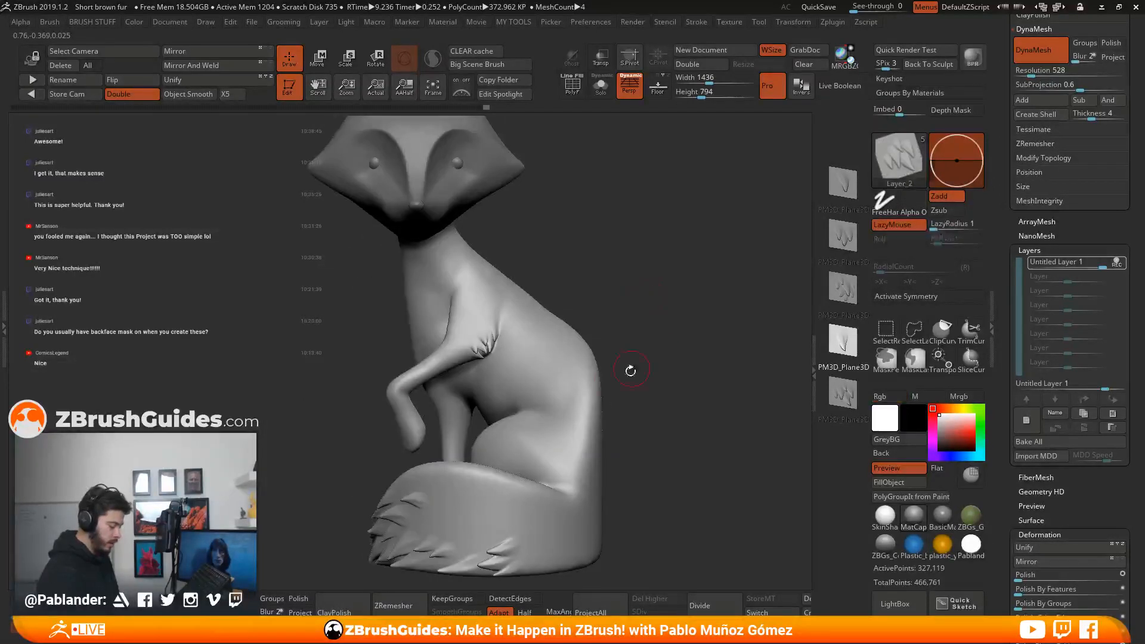
Try stamping the brush's third mesh, a multi-tuft cluster, on the fox's chest and undo the attempts.
{"action": "left_click", "coordinate": [843, 289]}
{"action": "mouse_move", "coordinate": [576, 223]}
{"action": "right_mouse_down", "text": "alt"}
{"action": "mouse_move", "coordinate": [586, 268]}
{"action": "mouse_move", "coordinate": [463, 339]}
{"action": "right_mouse_up", "text": "alt"}
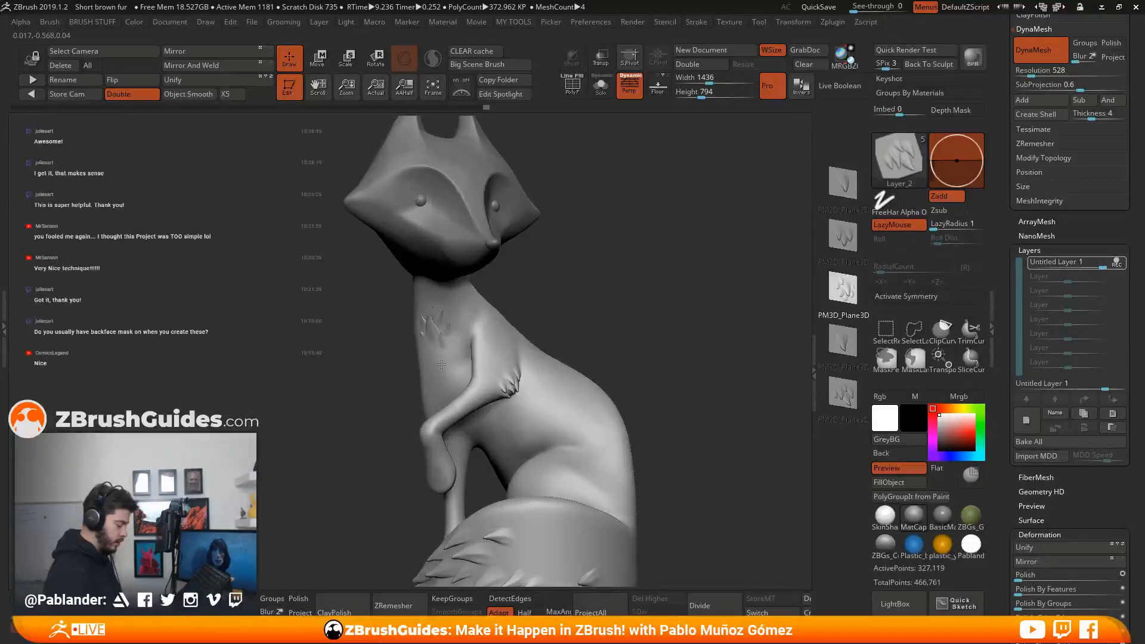
{"action": "key", "text": "ctrl+z"}
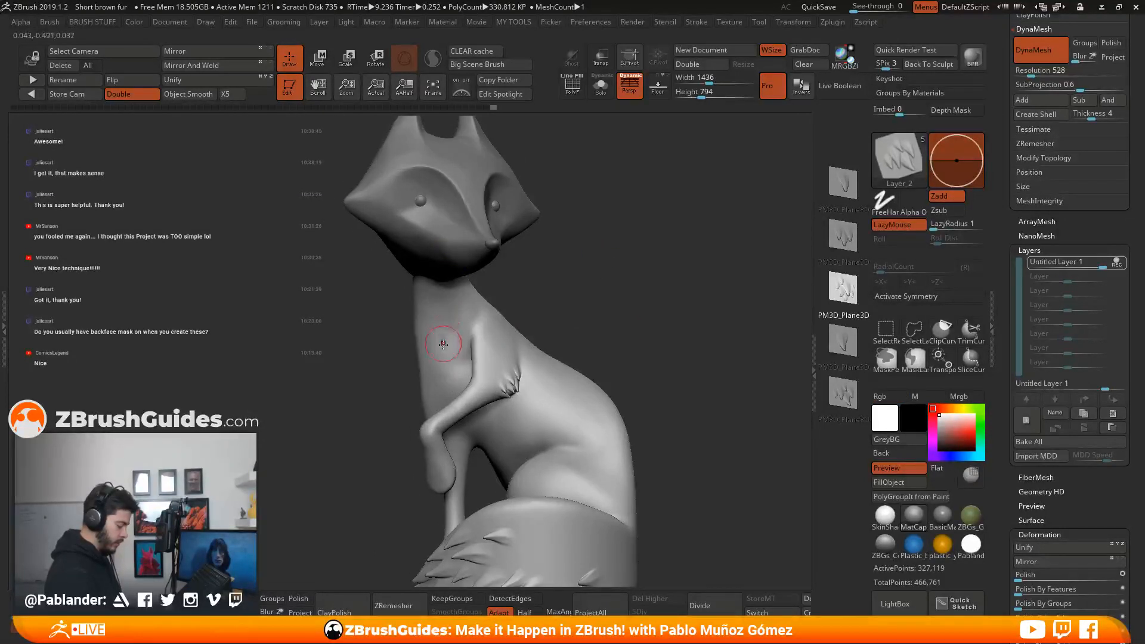
{"action": "mouse_move", "coordinate": [584, 250]}
{"action": "right_mouse_down", "text": "ctrl"}
{"action": "mouse_move", "coordinate": [573, 259]}
{"action": "mouse_move", "coordinate": [606, 268]}
{"action": "mouse_move", "coordinate": [564, 285]}
{"action": "right_mouse_up", "text": "ctrl"}
{"action": "key", "text": "ctrl+z"}
Stamp the brush's second-mesh cluster on the chest, undoing a misplaced one, and add fourth-mesh single tufts above it.
{"action": "left_click", "coordinate": [849, 238]}
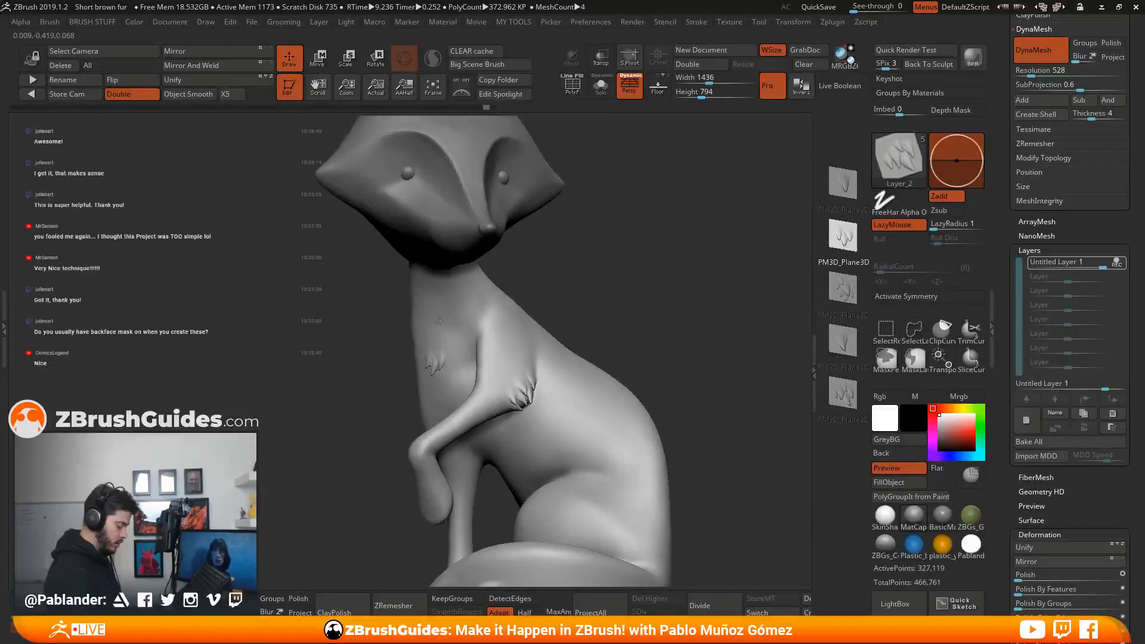
{"action": "key", "text": "ctrl+z"}
{"action": "left_click", "coordinate": [843, 341]}
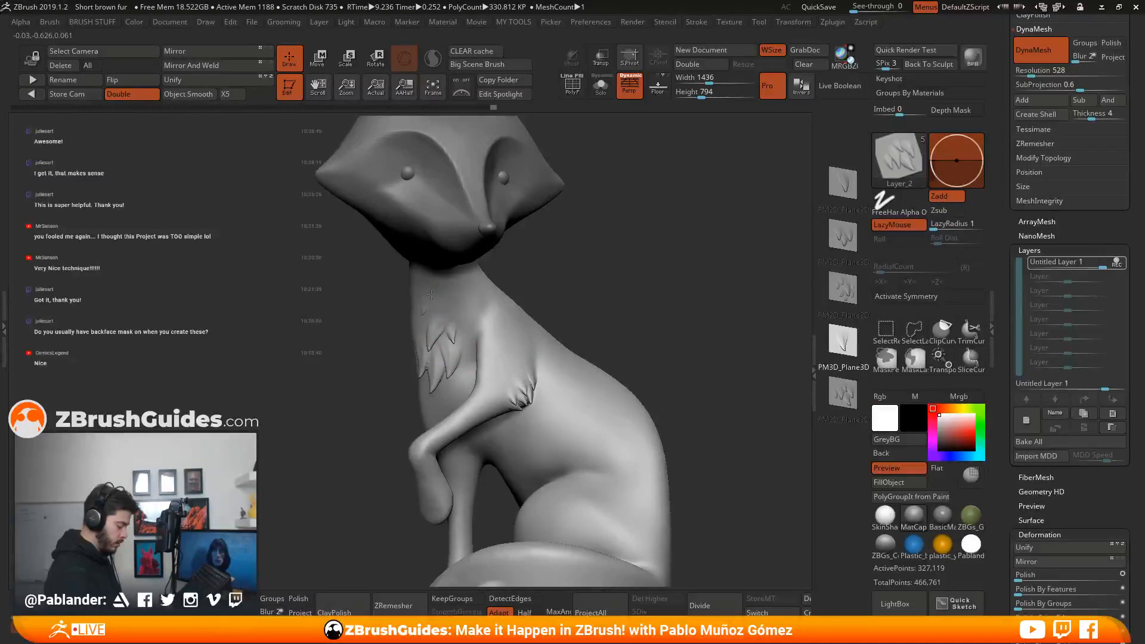
{"action": "left_click_drag", "start_coordinate": [427, 304], "coordinate": [477, 343]}
{"action": "mouse_move", "coordinate": [632, 341]}
{"action": "left_mouse_down"}
{"action": "mouse_move", "coordinate": [578, 293]}
{"action": "mouse_move", "coordinate": [435, 274]}
{"action": "mouse_move", "coordinate": [417, 336]}
{"action": "left_mouse_up"}
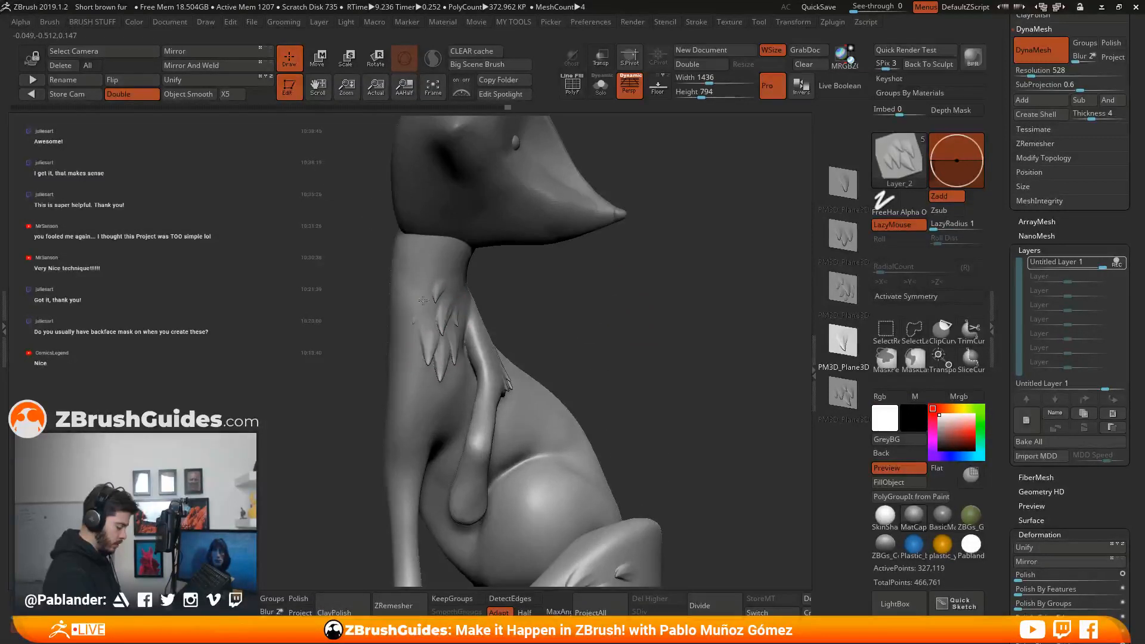
Stamp more fourth-mesh single tufts around the chest cluster and up toward the neck, undoing a misplaced one.
{"action": "left_click_drag", "start_coordinate": [427, 283], "coordinate": [419, 322]}
{"action": "left_click_drag", "start_coordinate": [533, 287], "coordinate": [419, 347]}
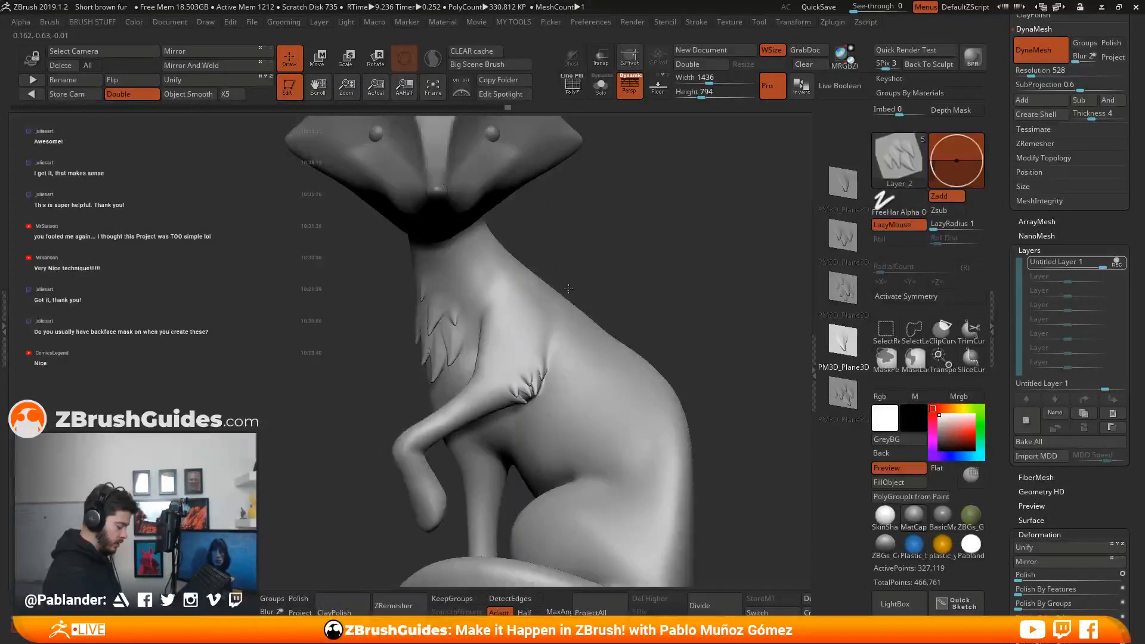
{"action": "left_click_drag", "start_coordinate": [414, 274], "coordinate": [462, 399]}
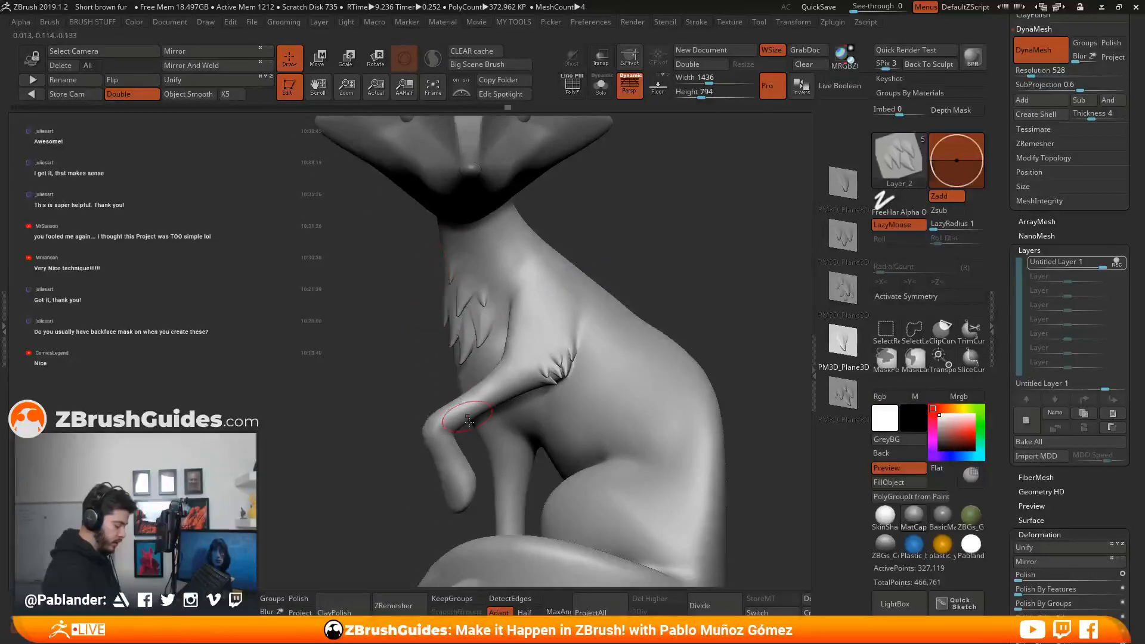
{"action": "left_click_drag", "start_coordinate": [448, 338], "coordinate": [436, 347]}
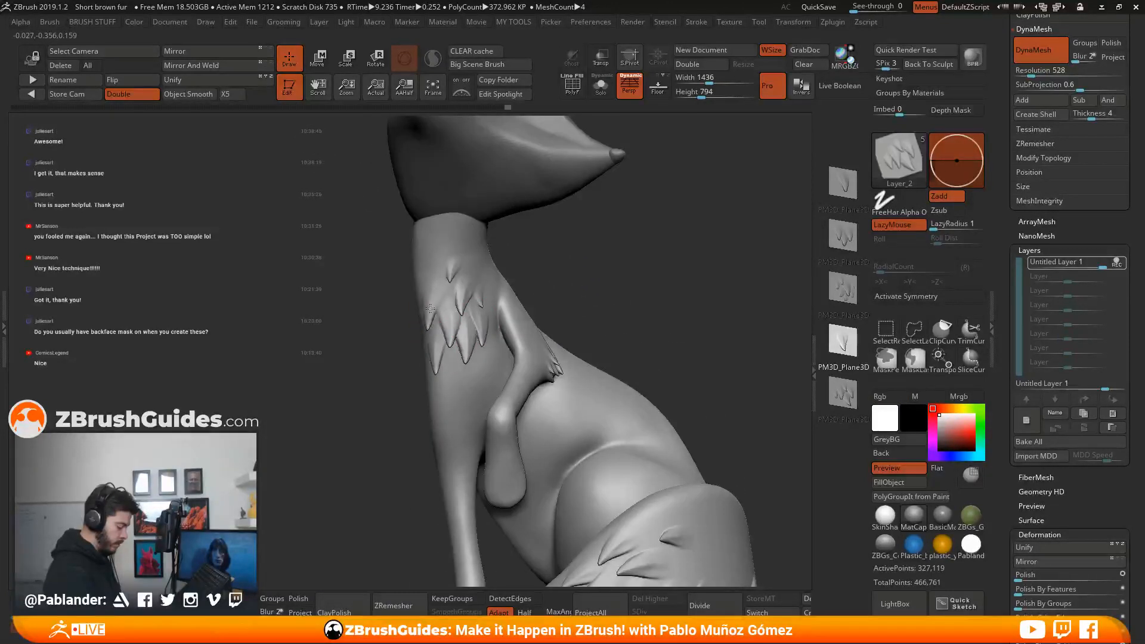
{"action": "key", "text": "ctrl+z"}
{"action": "left_click_drag", "start_coordinate": [426, 334], "coordinate": [480, 359]}
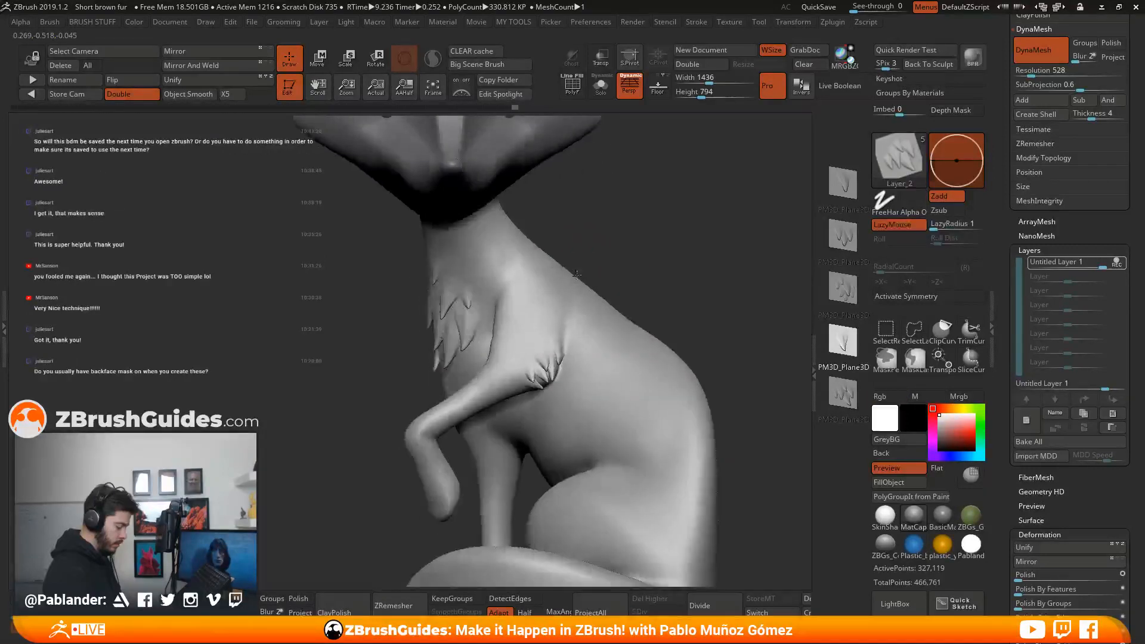
{"action": "key", "text": "ctrl+shift+z"}
{"action": "key", "text": "f"}
{"action": "mouse_move", "coordinate": [656, 310]}
{"action": "left_mouse_down"}
{"action": "mouse_move", "coordinate": [653, 340]}
{"action": "mouse_move", "coordinate": [633, 330]}
{"action": "mouse_move", "coordinate": [581, 352]}
{"action": "mouse_move", "coordinate": [623, 354]}
{"action": "mouse_move", "coordinate": [542, 409]}
{"action": "left_mouse_up"}
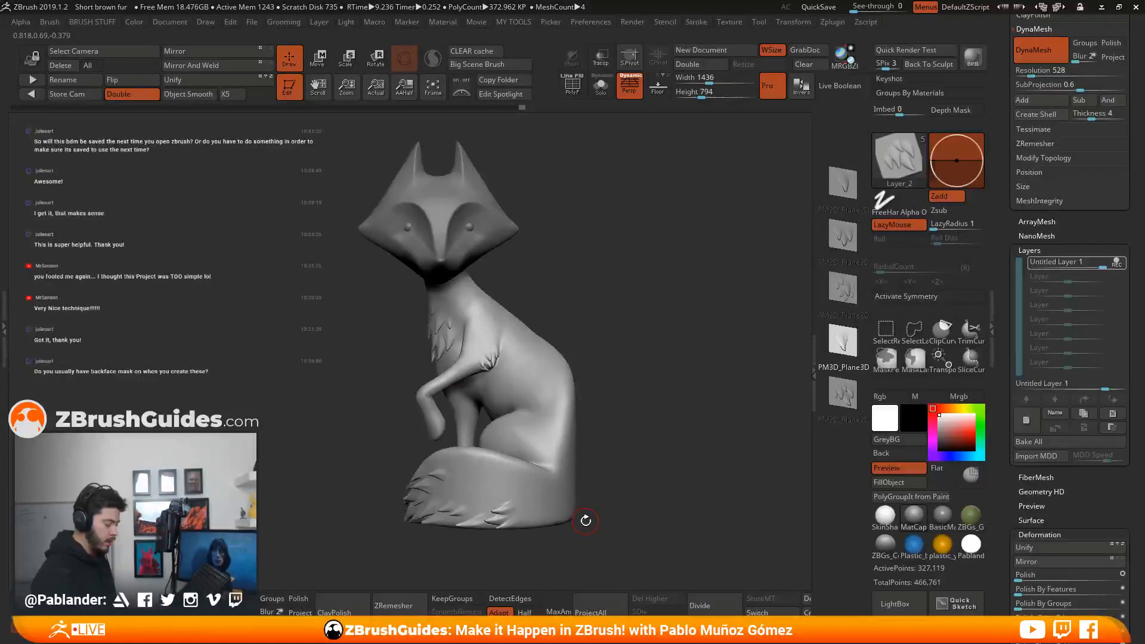
Stamp fourth-mesh single tufts on the upper front of the fox's hind thigh, undoing a misplaced one.
{"action": "left_click_drag", "start_coordinate": [626, 445], "coordinate": [652, 370]}
{"action": "key", "text": "space"}
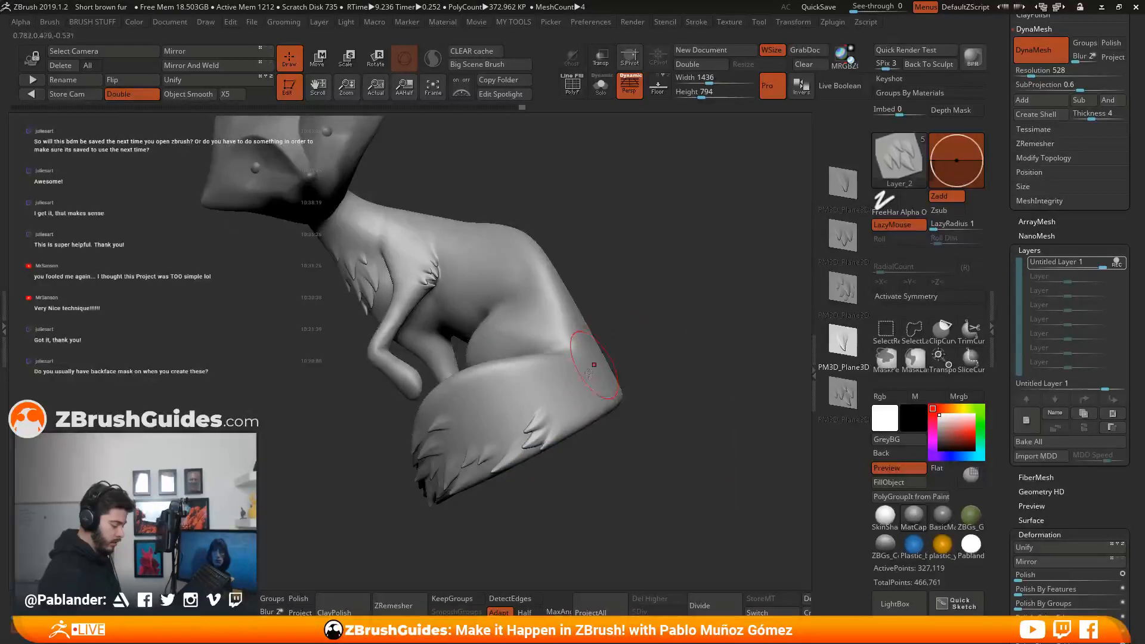
{"action": "left_click_drag", "start_coordinate": [523, 477], "coordinate": [567, 401]}
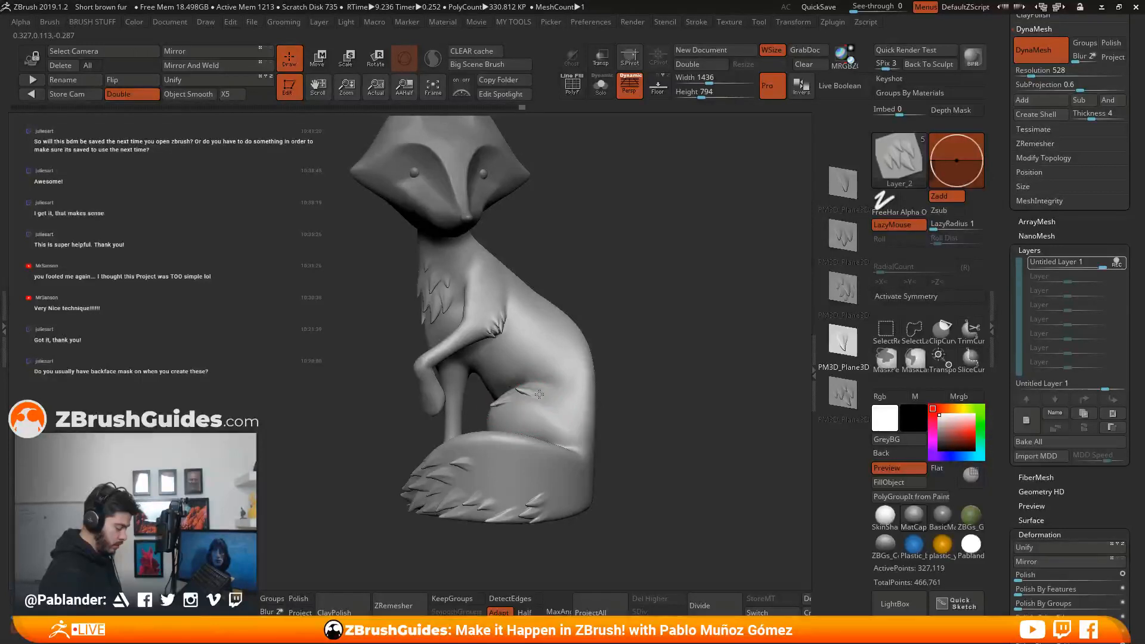
{"action": "mouse_move", "coordinate": [652, 427]}
{"action": "left_mouse_down", "text": "alt"}
{"action": "mouse_move", "coordinate": [670, 414]}
{"action": "mouse_move", "coordinate": [667, 427]}
{"action": "left_mouse_up", "text": "alt"}
{"action": "key", "text": "ctrl+z"}
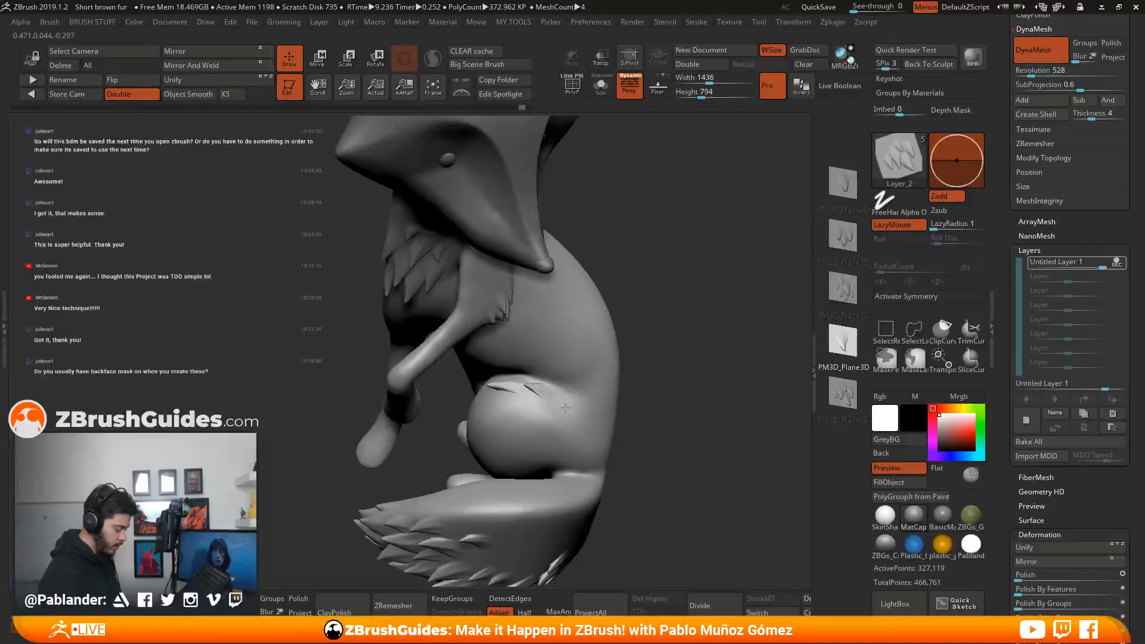
{"action": "mouse_move", "coordinate": [663, 353]}
{"action": "left_mouse_down"}
{"action": "mouse_move", "coordinate": [683, 348]}
{"action": "mouse_move", "coordinate": [670, 386]}
{"action": "left_mouse_up"}
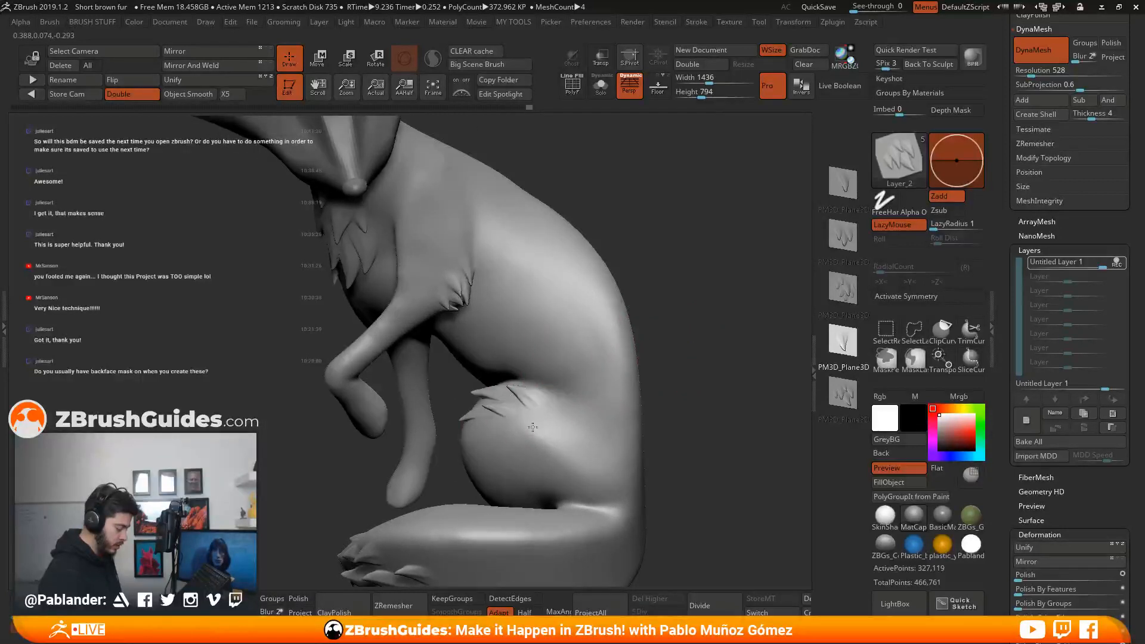
Select the brush's first mesh, stamp smaller single tufts below the thigh's upper tufts, and smooth around them.
{"action": "left_click", "coordinate": [836, 184]}
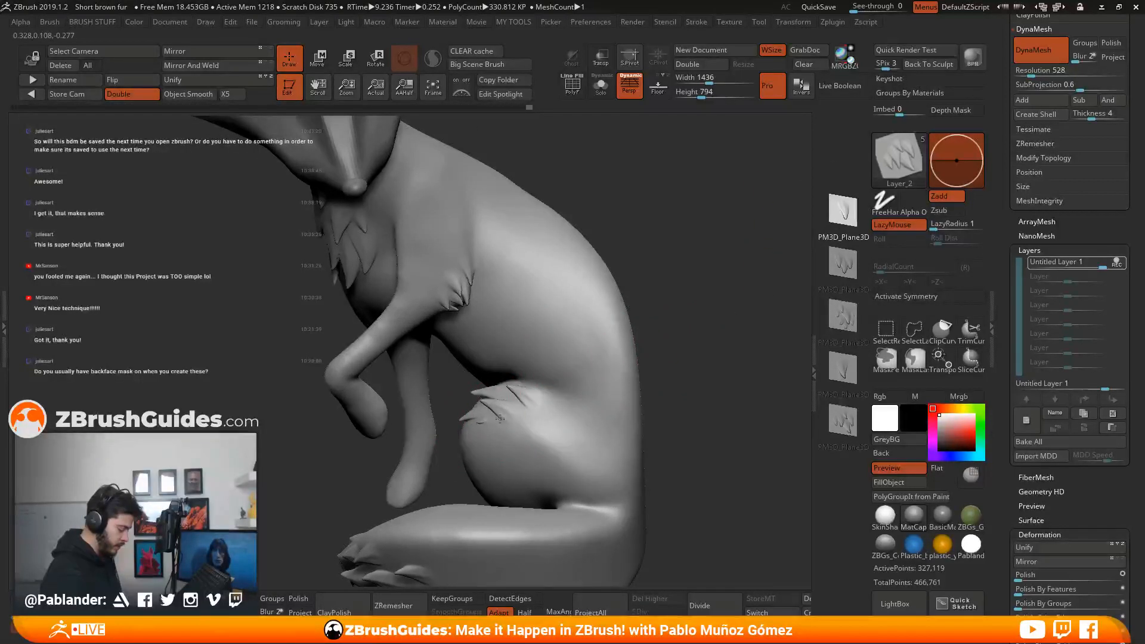
{"action": "left_click_drag", "start_coordinate": [672, 411], "coordinate": [672, 353]}
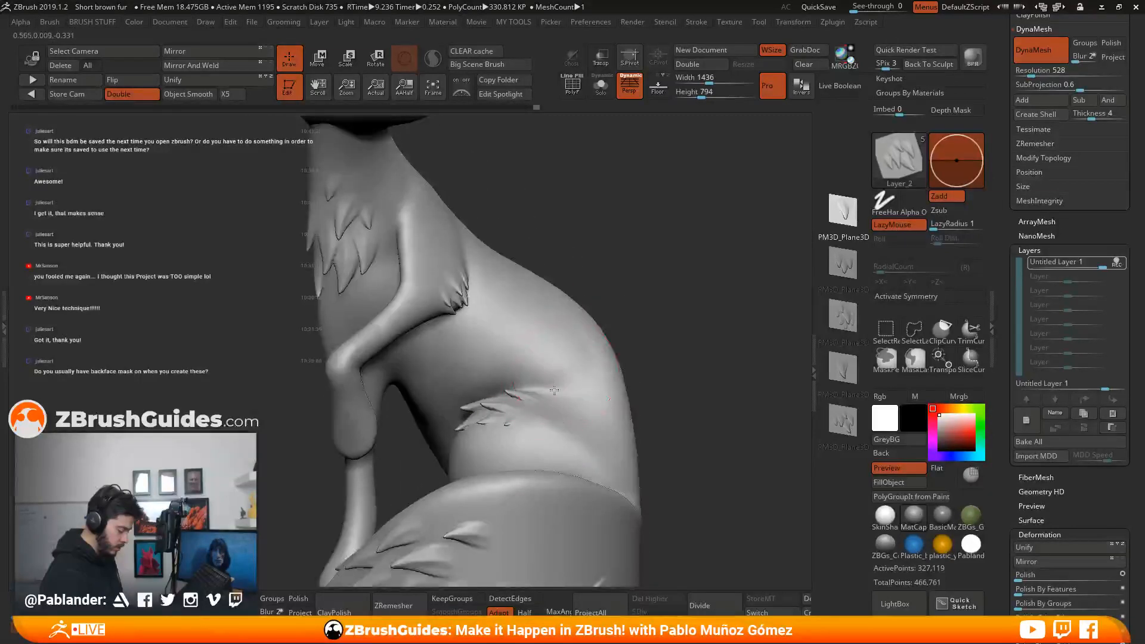
{"action": "key", "text": "shift"}
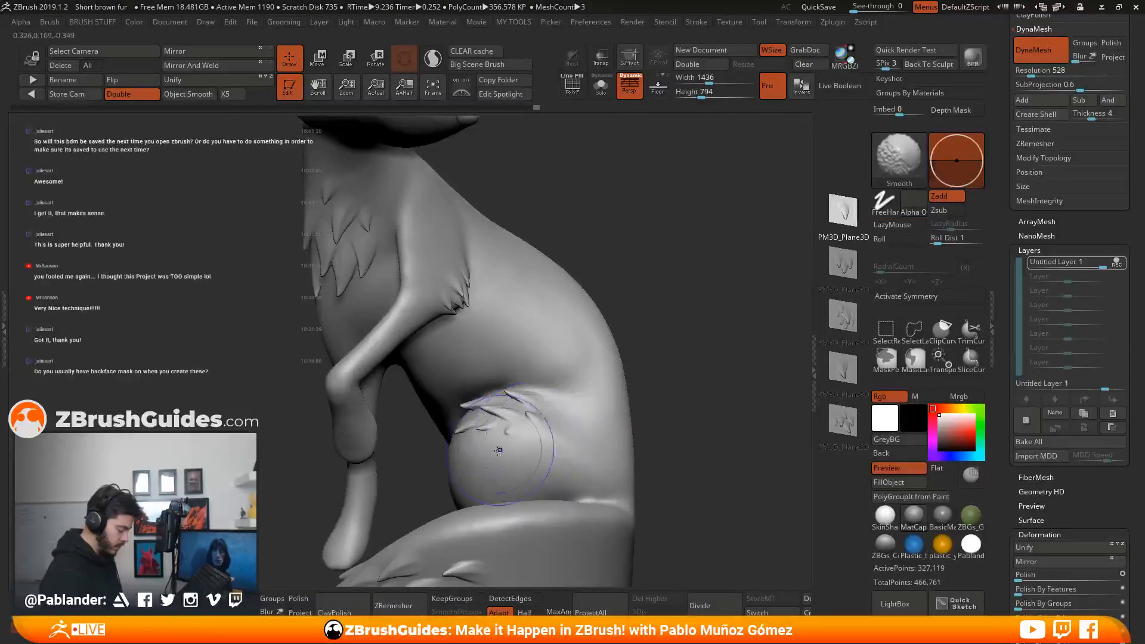
{"action": "left_click_drag", "start_coordinate": [506, 447], "coordinate": [520, 435], "text": "shift"}
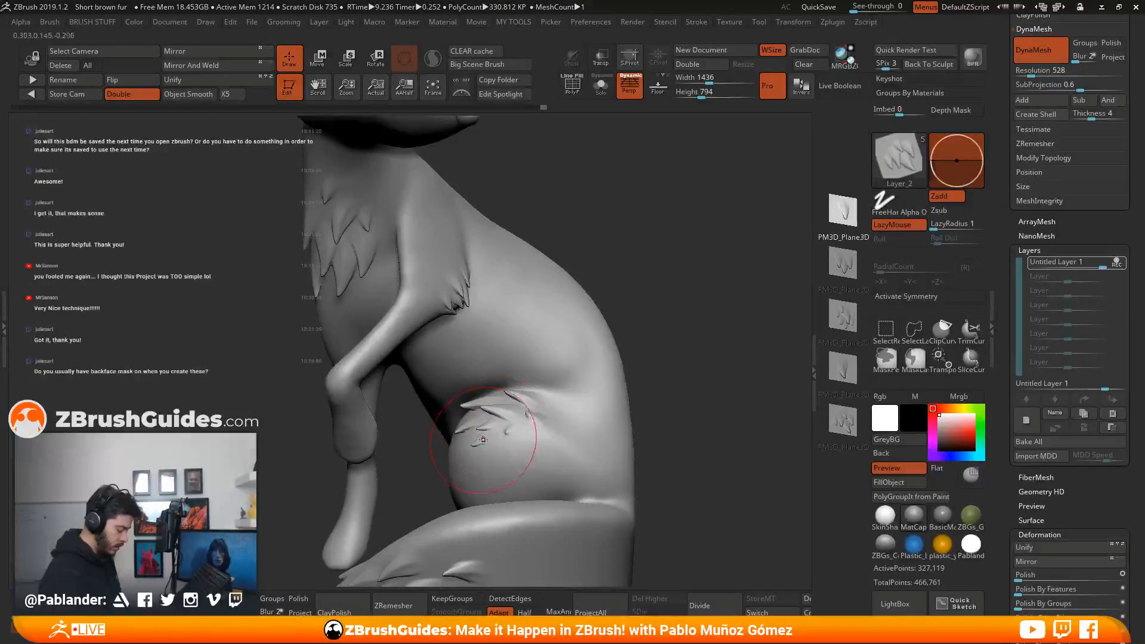
{"action": "mouse_move", "coordinate": [680, 387]}
{"action": "left_mouse_down"}
{"action": "mouse_move", "coordinate": [679, 410]}
{"action": "mouse_move", "coordinate": [657, 378]}
{"action": "mouse_move", "coordinate": [642, 396]}
{"action": "mouse_move", "coordinate": [610, 391]}
{"action": "mouse_move", "coordinate": [608, 379]}
{"action": "mouse_move", "coordinate": [685, 382]}
{"action": "mouse_move", "coordinate": [636, 382]}
{"action": "mouse_move", "coordinate": [621, 350]}
{"action": "mouse_move", "coordinate": [602, 452]}
{"action": "left_mouse_up"}
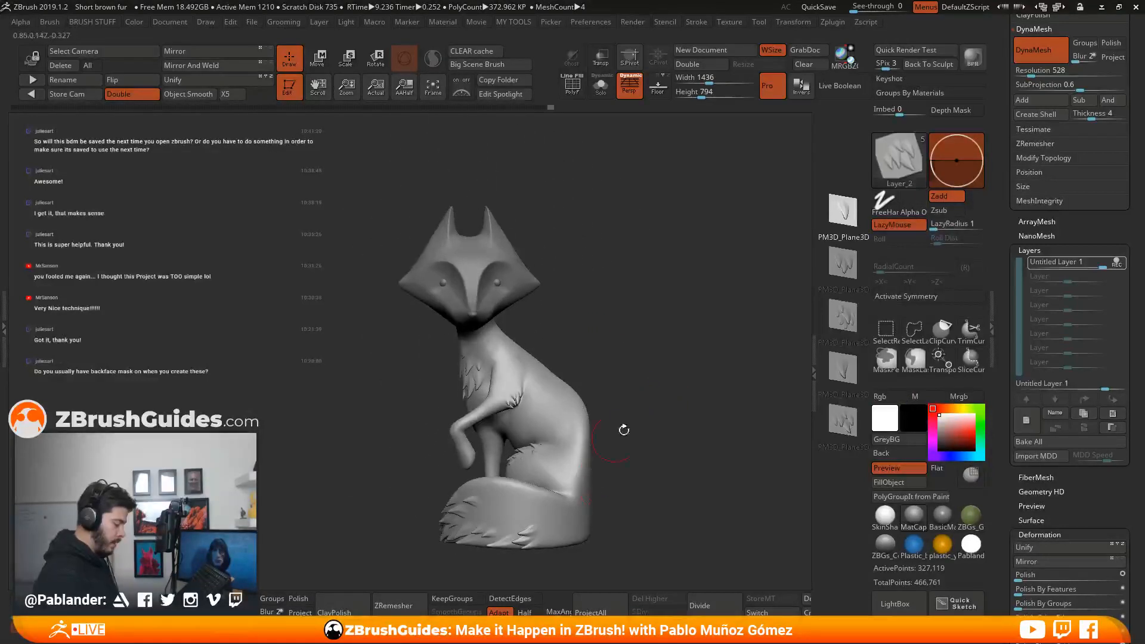
Add a new layer to the fox's head subtool and turn off symmetry.
{"action": "left_click", "coordinate": [517, 271], "text": "alt"}
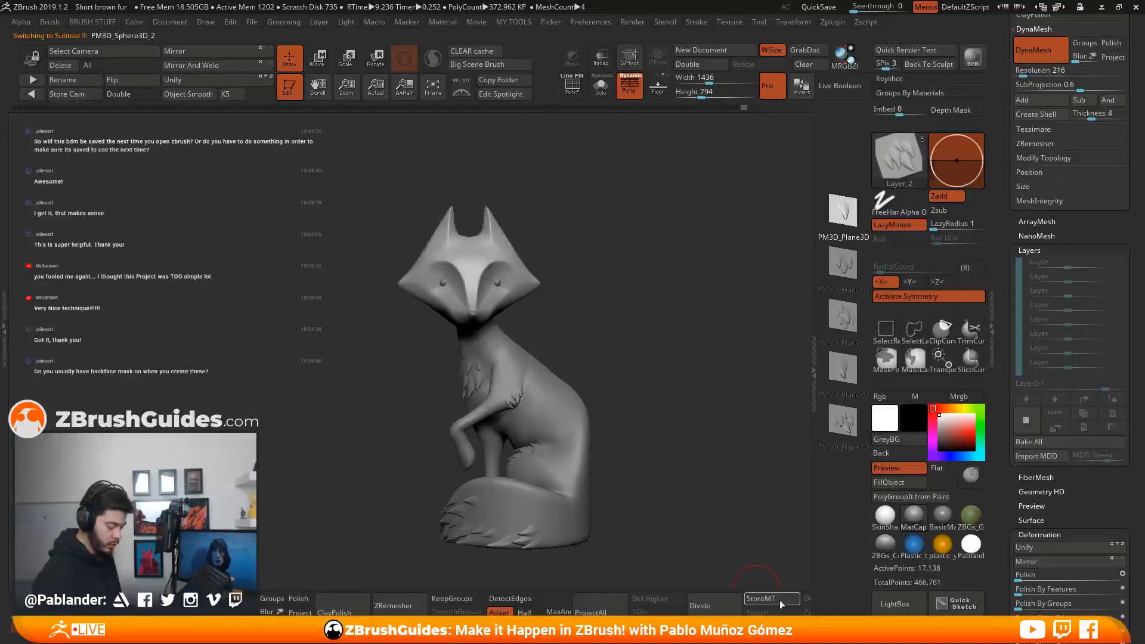
{"action": "left_click", "coordinate": [1030, 421]}
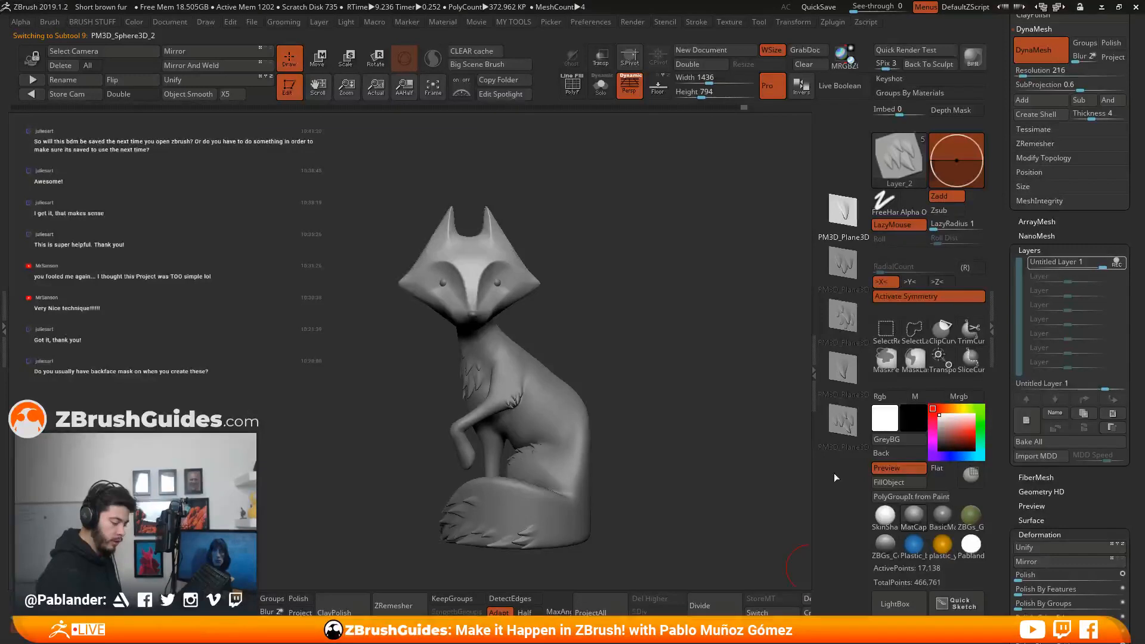
{"action": "right_click_drag", "start_coordinate": [517, 278], "coordinate": [539, 421], "text": "ctrl"}
{"action": "left_click", "coordinate": [922, 300]}
Try stamping a large first-mesh single tuft on the head's cheek and undo the attempts.
{"action": "left_click_drag", "start_coordinate": [659, 376], "coordinate": [535, 350]}
{"action": "key", "text": "ctrl+z"}
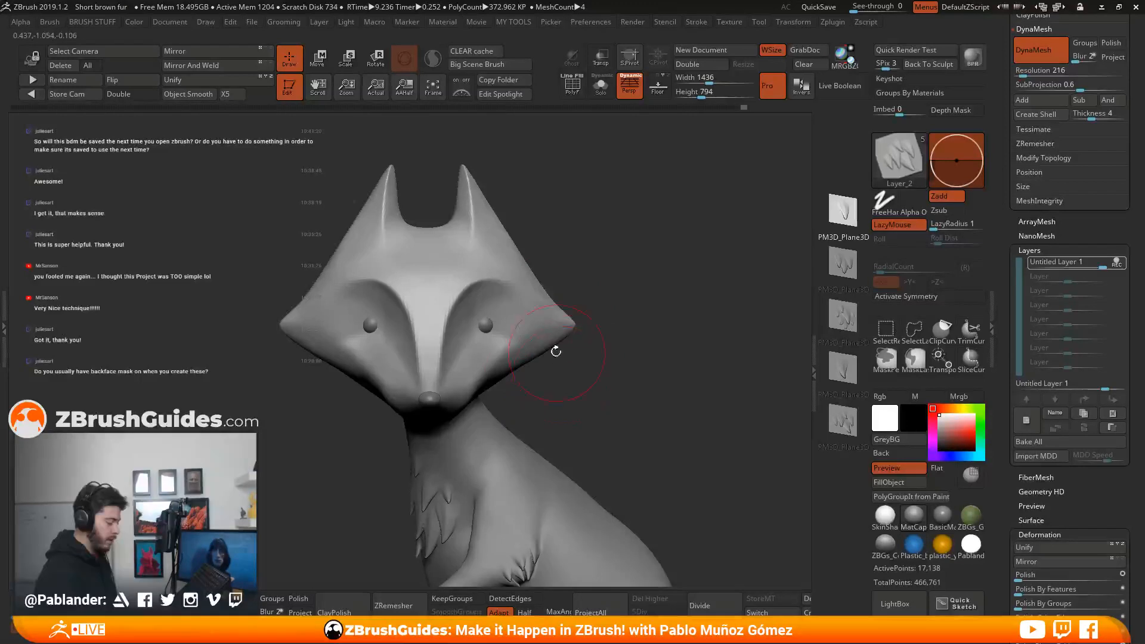
{"action": "left_click_drag", "start_coordinate": [506, 361], "coordinate": [490, 372]}
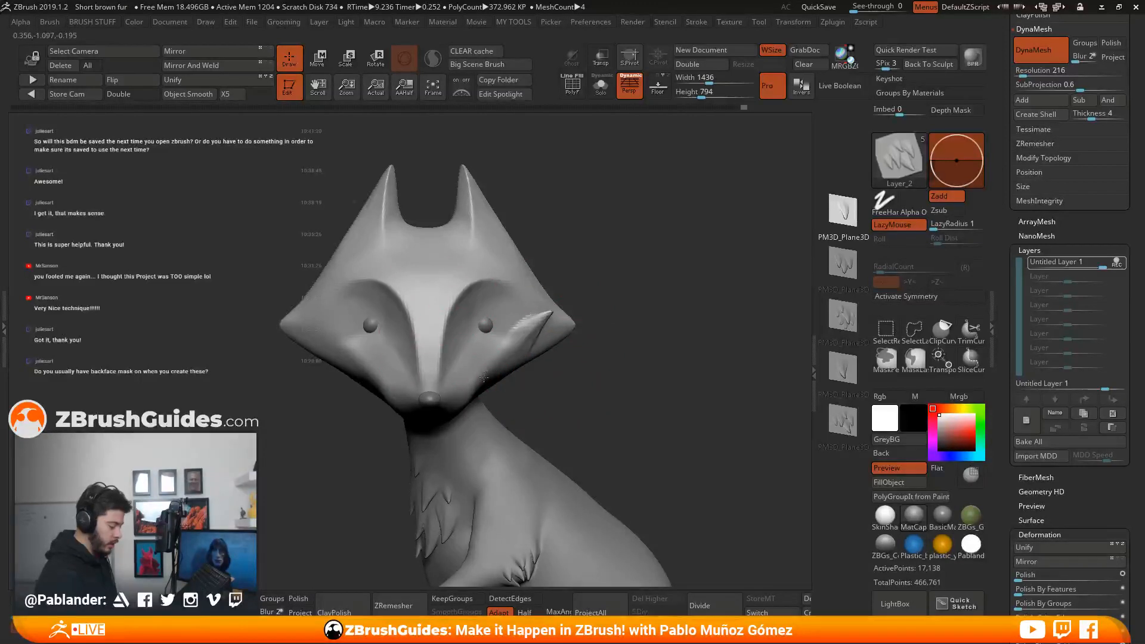
{"action": "mouse_move", "coordinate": [565, 394]}
{"action": "left_mouse_down"}
{"action": "mouse_move", "coordinate": [526, 381]}
{"action": "mouse_move", "coordinate": [607, 396]}
{"action": "left_mouse_up"}
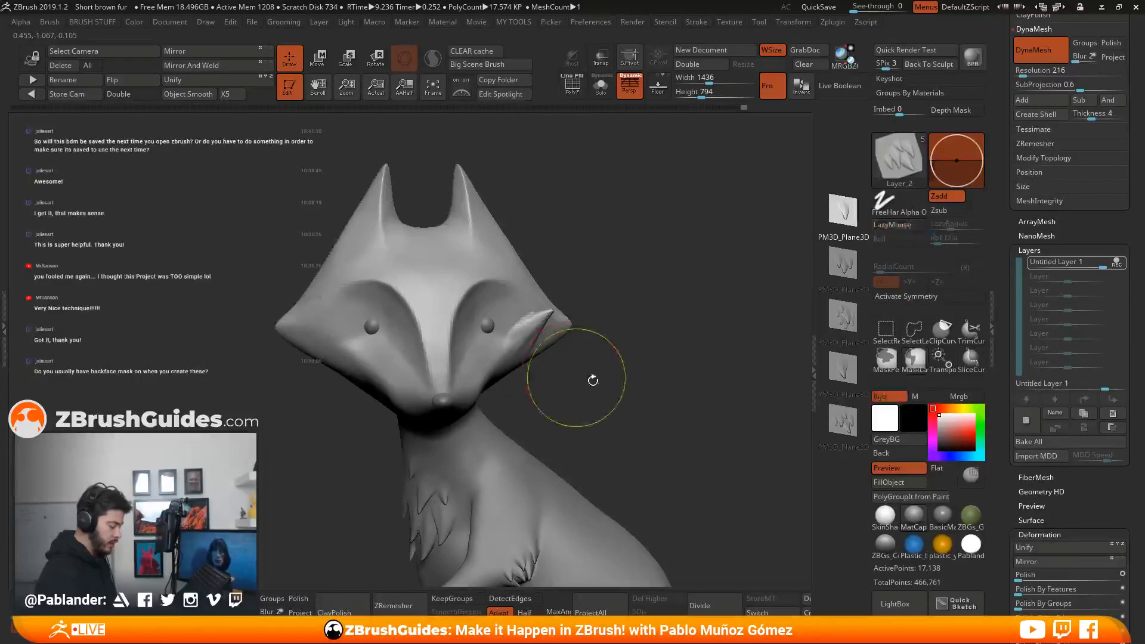
{"action": "key", "text": "ctrl+z"}
Set the head's DynaMesh resolution to 528, delete its layer and remesh the head.
{"action": "left_click_drag", "start_coordinate": [1023, 74], "coordinate": [1031, 74]}
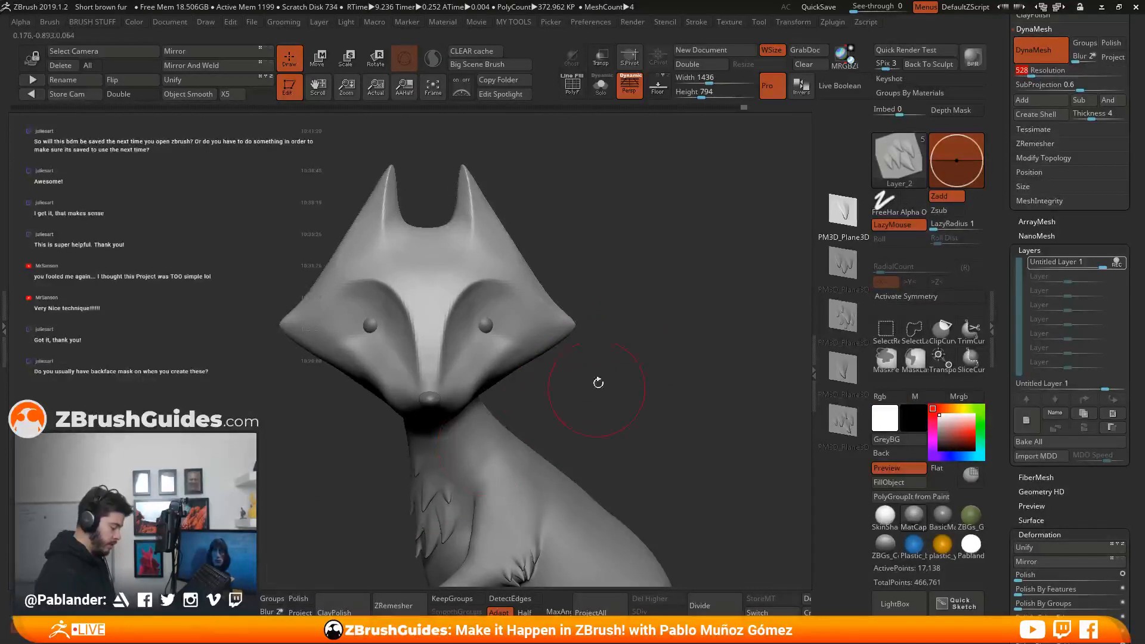
{"action": "left_click_drag", "start_coordinate": [566, 333], "coordinate": [616, 409], "text": "ctrl"}
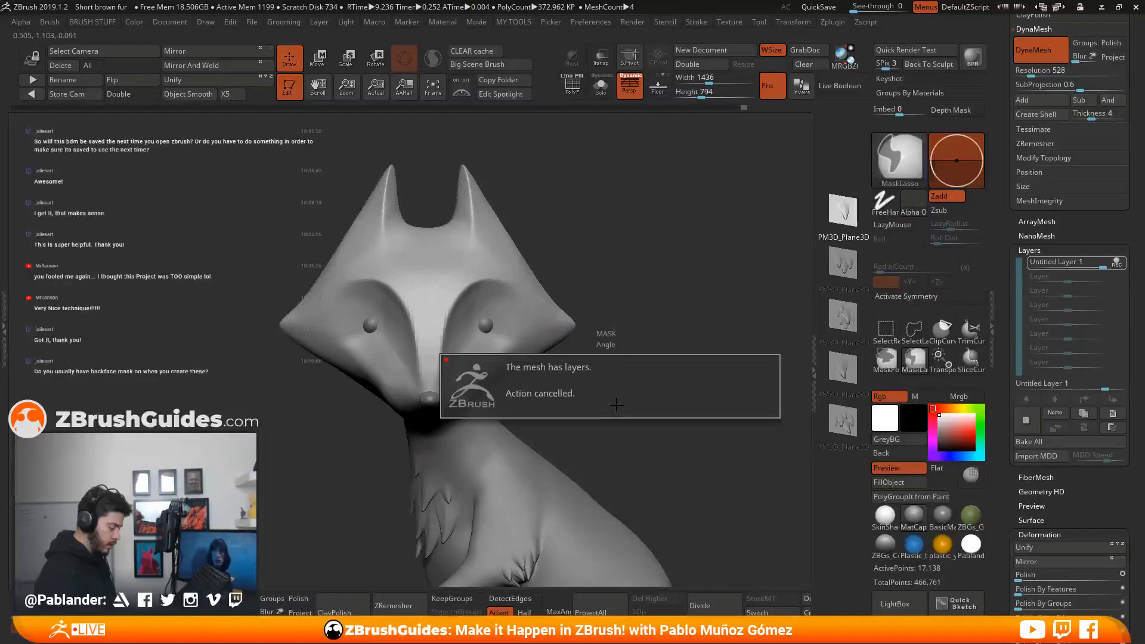
{"action": "left_click", "coordinate": [1112, 414]}
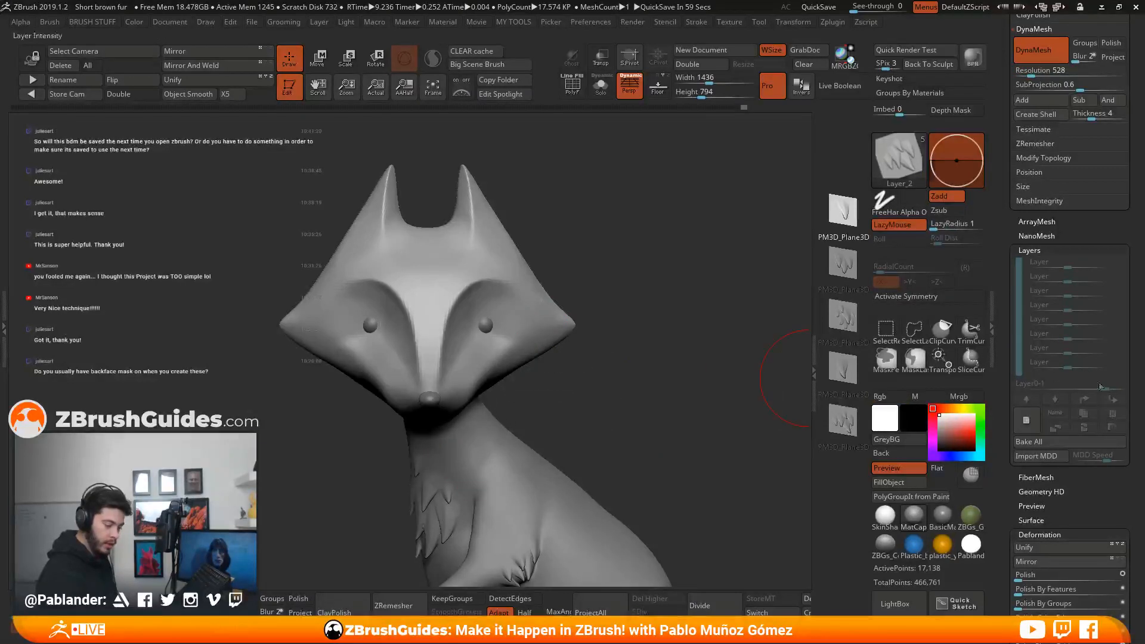
{"action": "left_click", "coordinate": [807, 599]}
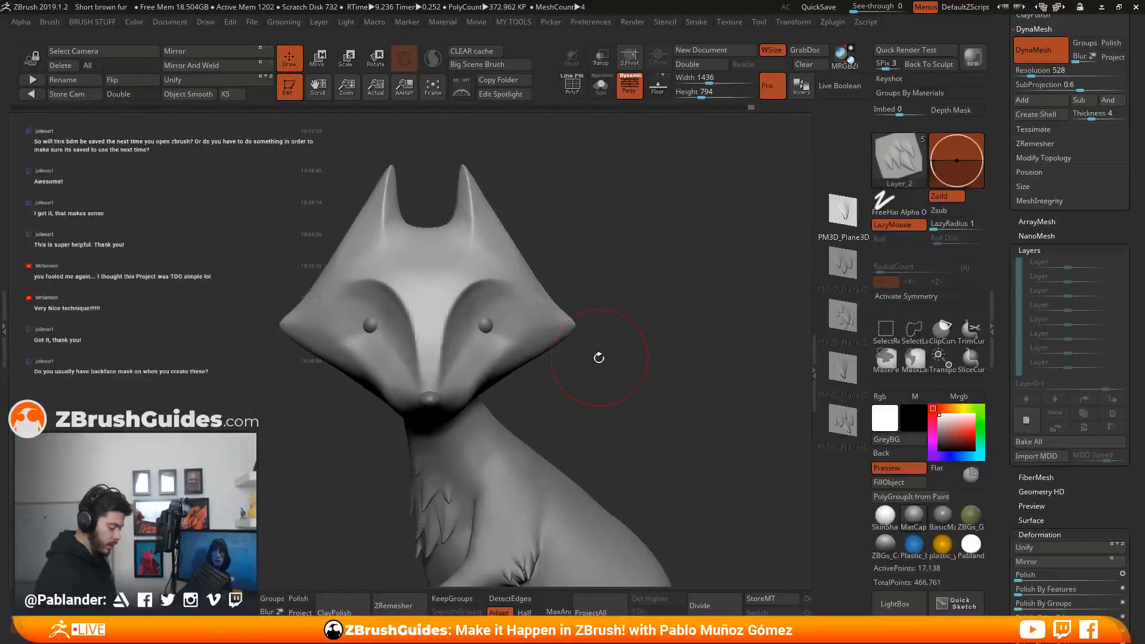
{"action": "left_click_drag", "start_coordinate": [609, 365], "coordinate": [639, 465], "text": "ctrl"}
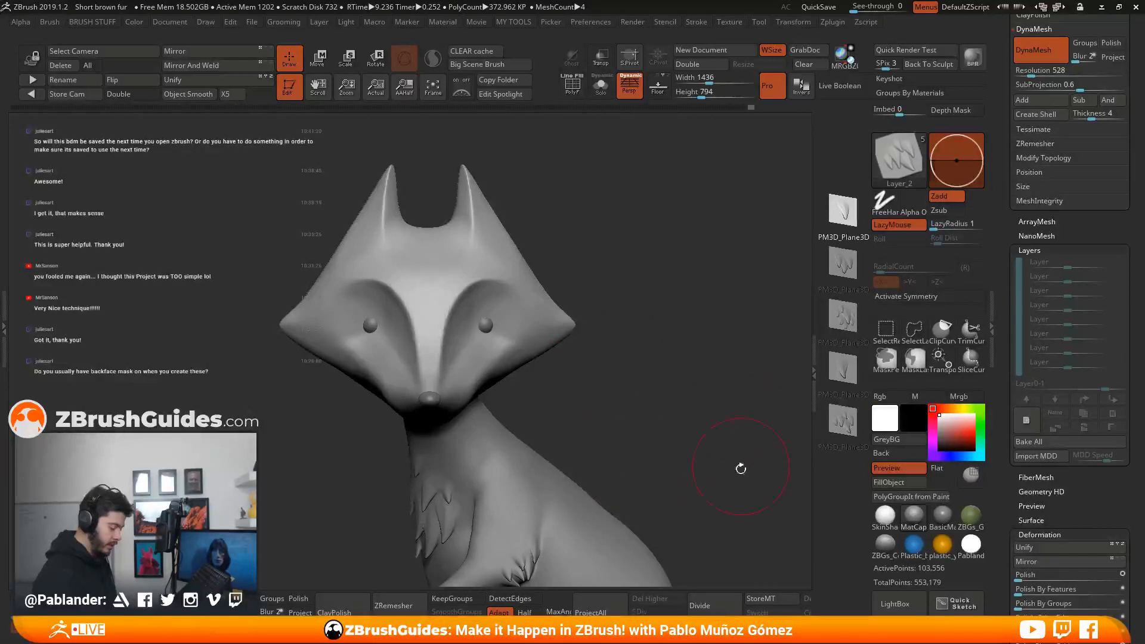
Store a morph target for the remeshed head and add a new layer to it.
{"action": "left_click", "coordinate": [764, 599]}
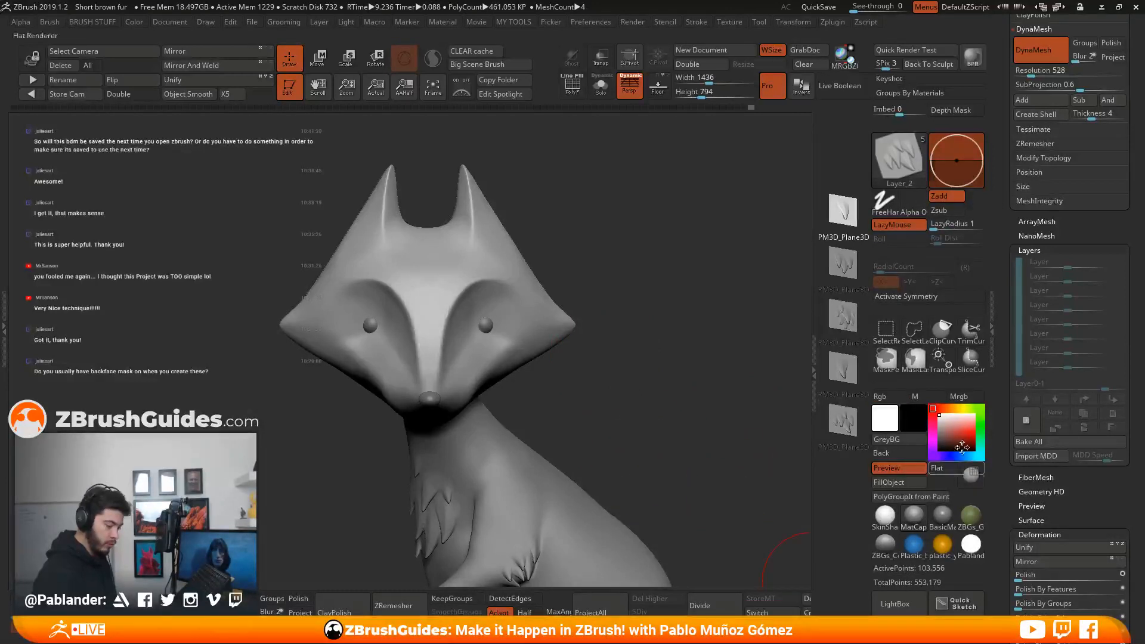
{"action": "left_click", "coordinate": [1026, 419]}
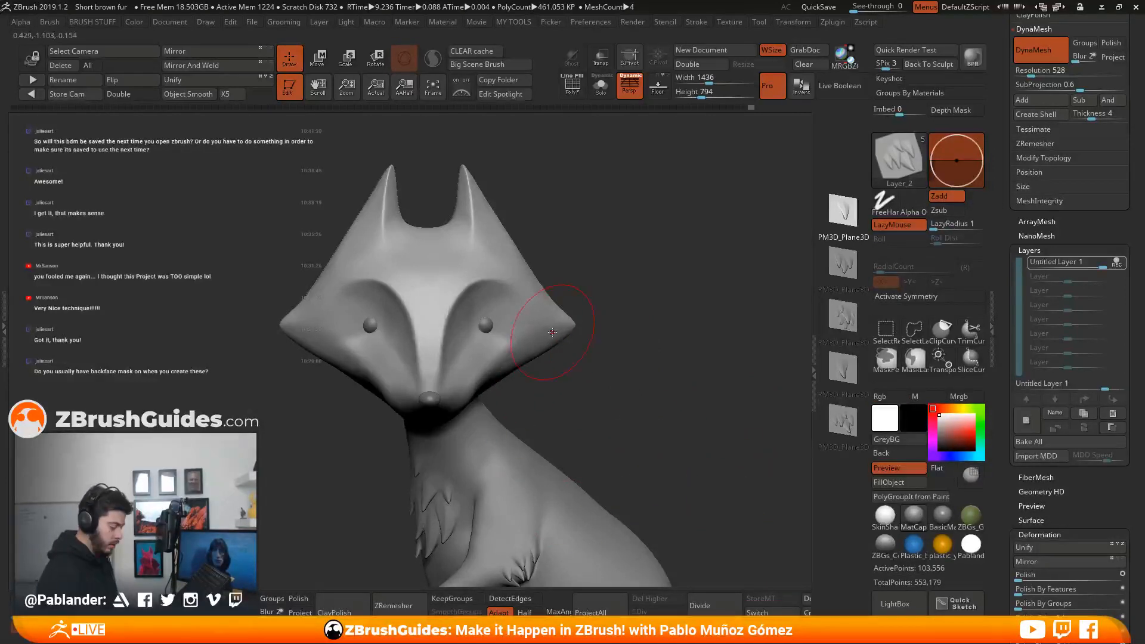
Stamp single tufts on the tips and lower edges of both cheeks, alternating the brush's first and fourth meshes.
{"action": "key", "text": "ctrl+z"}
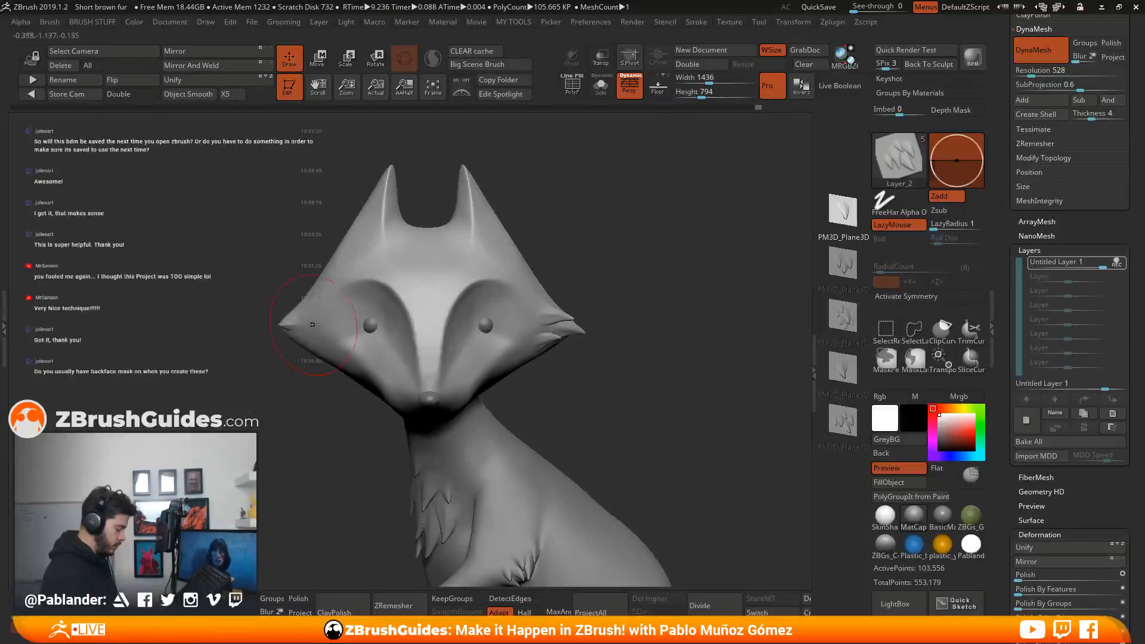
{"action": "left_click", "coordinate": [845, 369]}
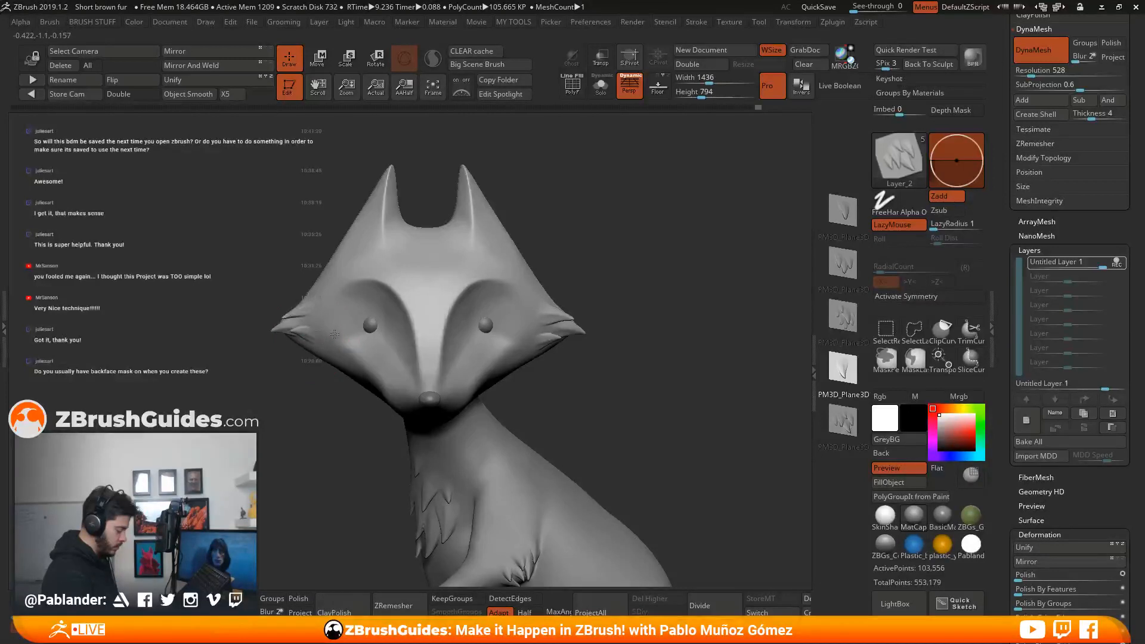
{"action": "left_click_drag", "start_coordinate": [315, 346], "coordinate": [322, 350]}
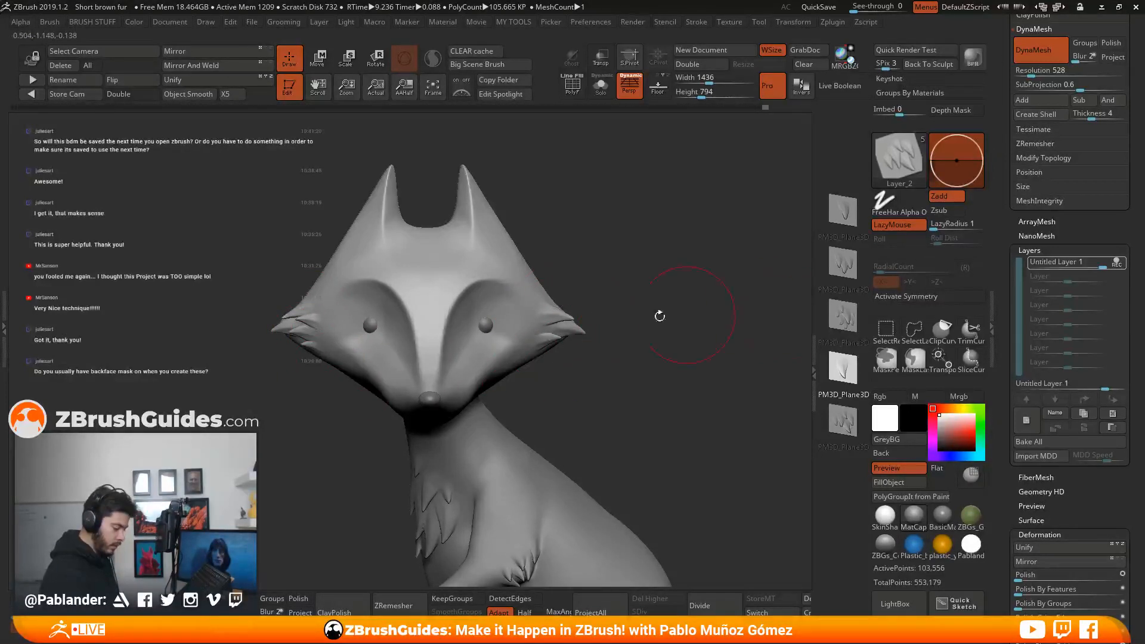
{"action": "left_click", "coordinate": [845, 212]}
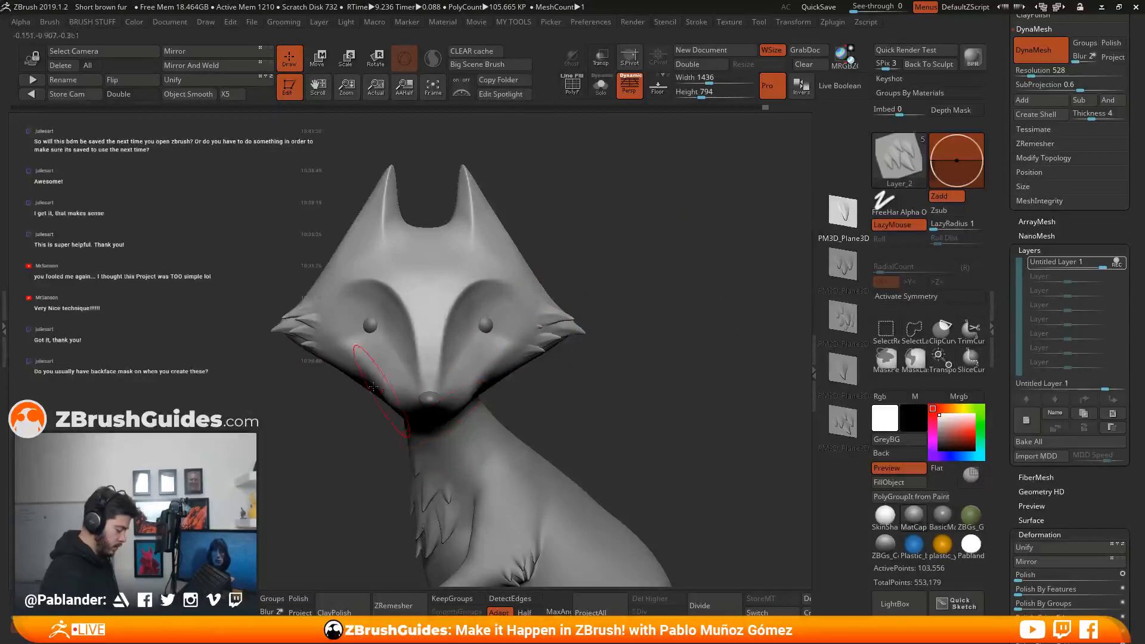
{"action": "left_click", "coordinate": [833, 377]}
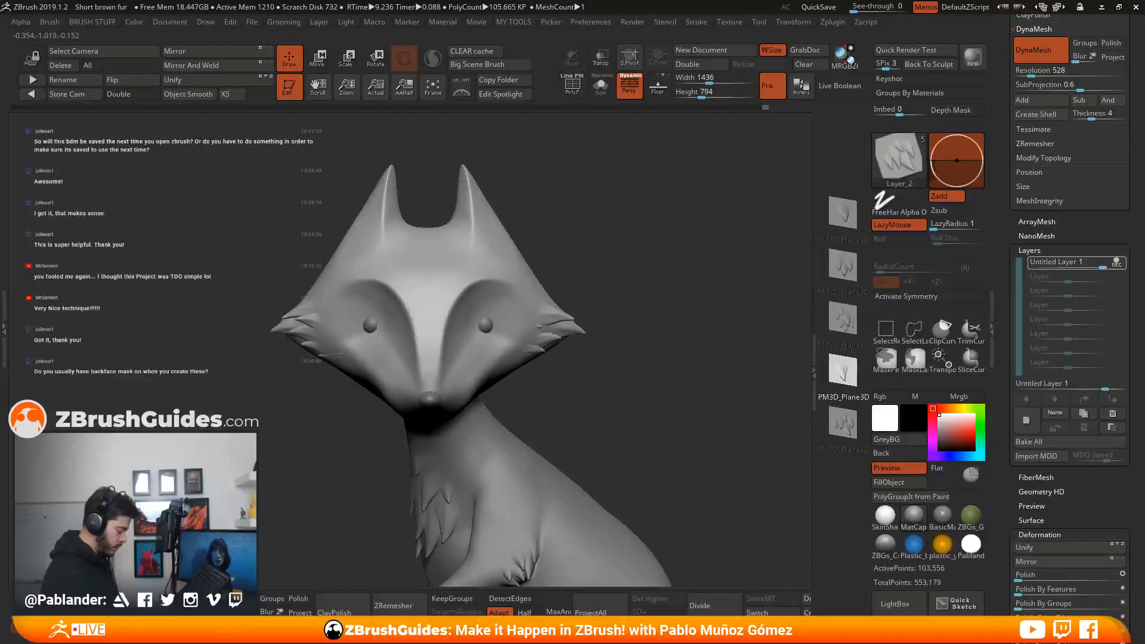
Select the fox's body subtool and vary its fur layer's intensity down and back up to compare the tufts.
{"action": "left_click_drag", "start_coordinate": [631, 404], "coordinate": [602, 353]}
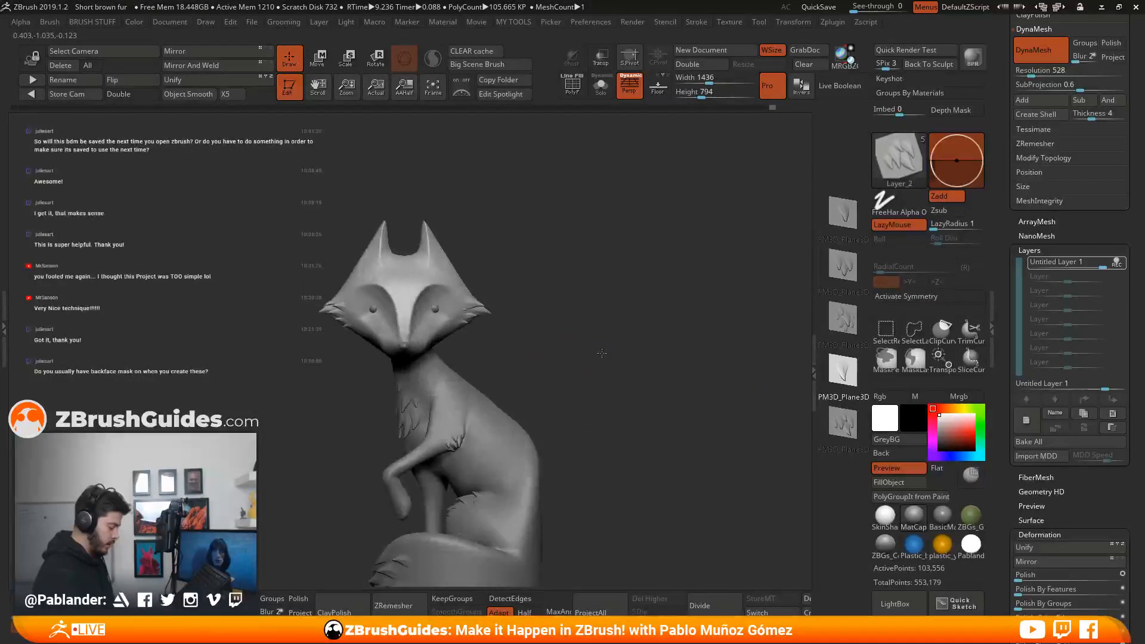
{"action": "mouse_move", "coordinate": [617, 431]}
{"action": "left_mouse_down", "text": "alt"}
{"action": "mouse_move", "coordinate": [609, 405]}
{"action": "mouse_move", "coordinate": [619, 422]}
{"action": "left_mouse_up", "text": "alt"}
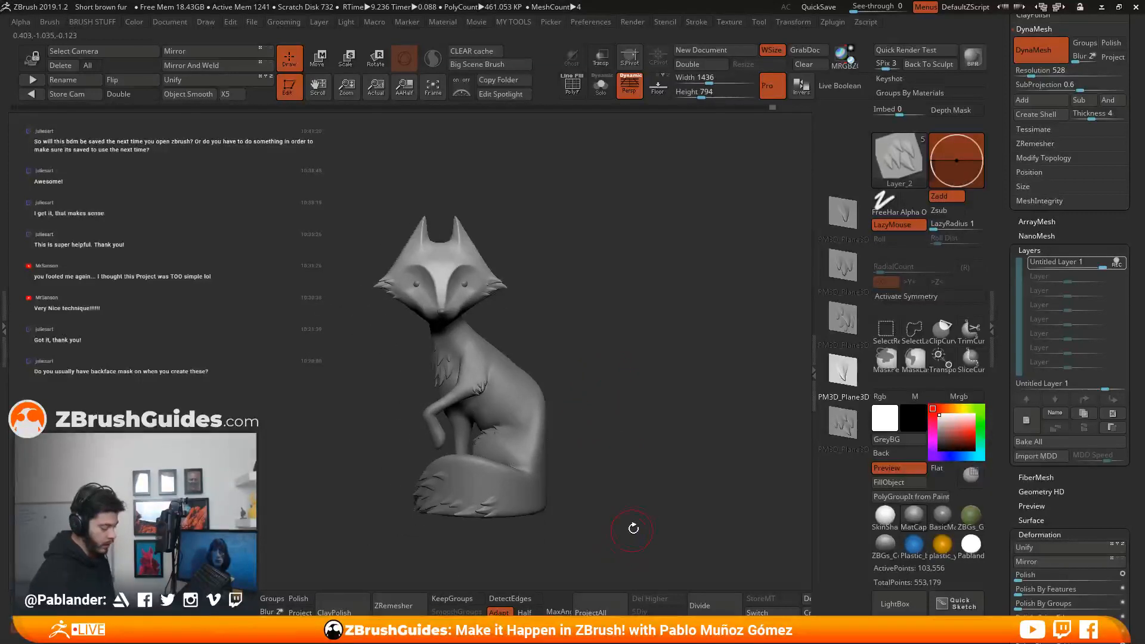
{"action": "left_click_drag", "start_coordinate": [635, 465], "coordinate": [632, 474], "text": "alt"}
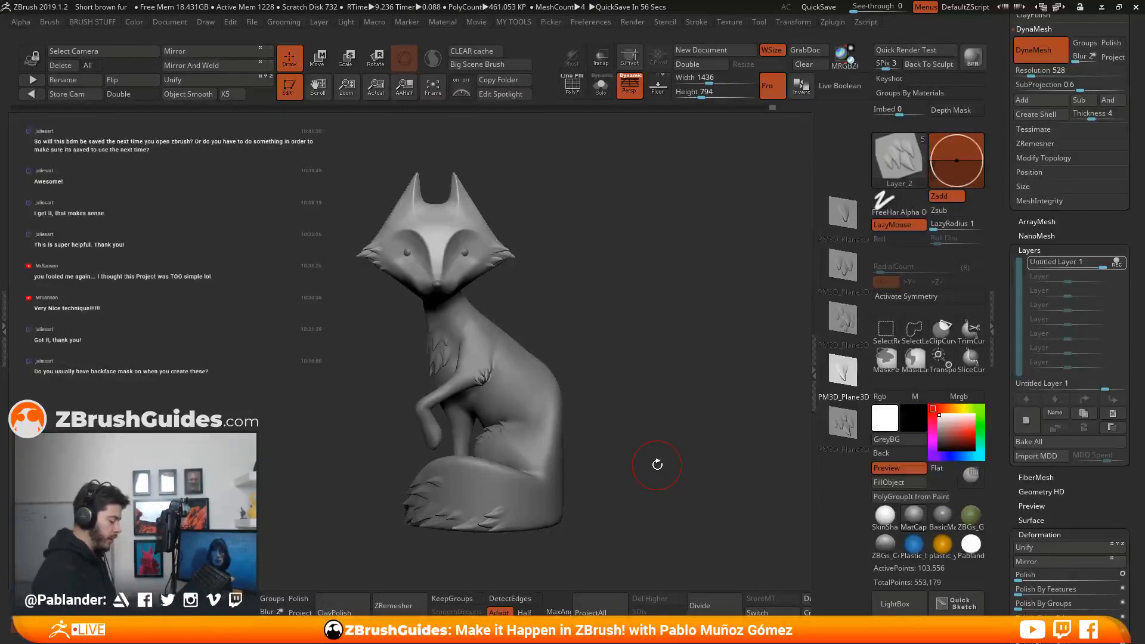
{"action": "left_click", "coordinate": [528, 385], "text": "alt"}
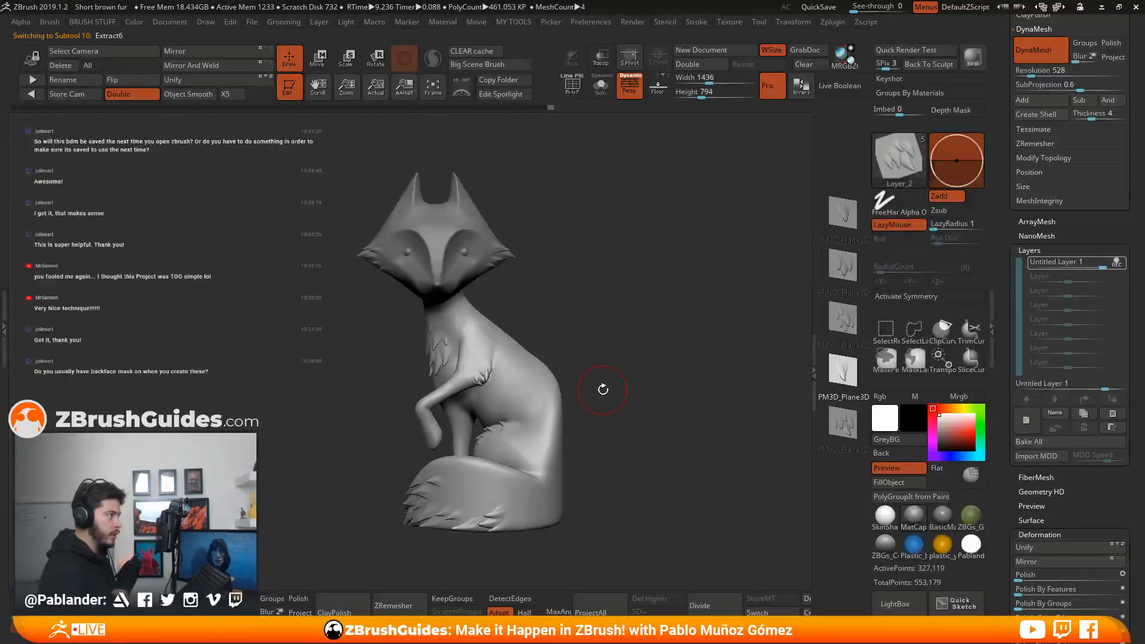
{"action": "left_click_drag", "start_coordinate": [1096, 264], "coordinate": [1073, 264]}
{"action": "left_click_drag", "start_coordinate": [641, 428], "coordinate": [692, 413]}
{"action": "mouse_move", "coordinate": [1086, 267]}
{"action": "left_mouse_down"}
{"action": "mouse_move", "coordinate": [1075, 267]}
{"action": "mouse_move", "coordinate": [1105, 266]}
{"action": "left_mouse_up"}
{"action": "left_click_drag", "start_coordinate": [709, 396], "coordinate": [691, 404]}
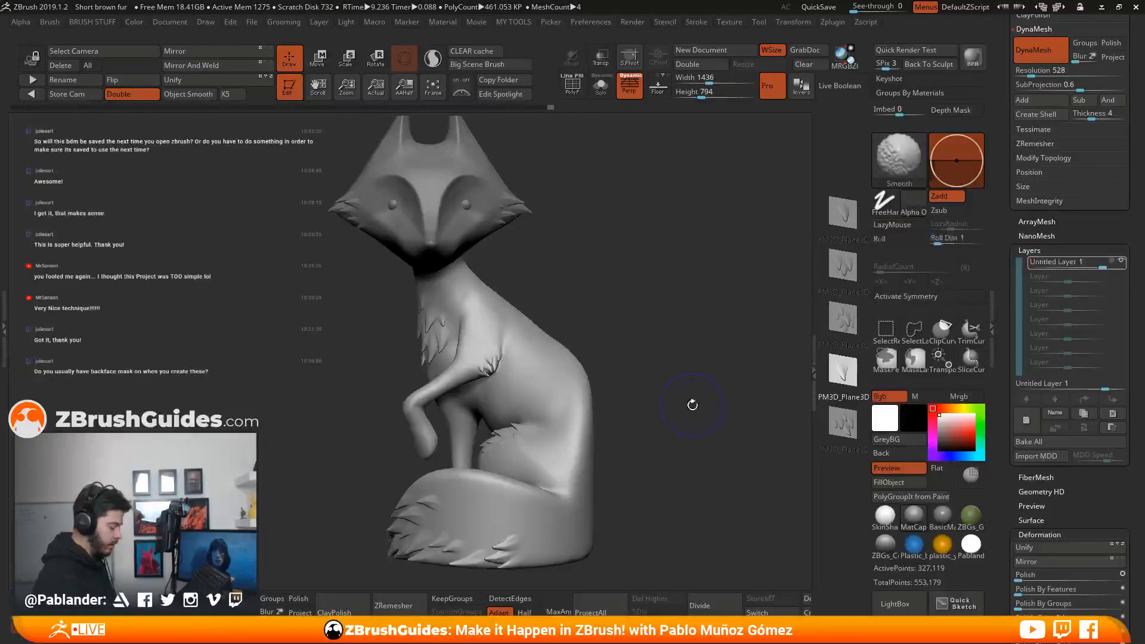
{"action": "left_click_drag", "start_coordinate": [685, 524], "coordinate": [683, 418]}
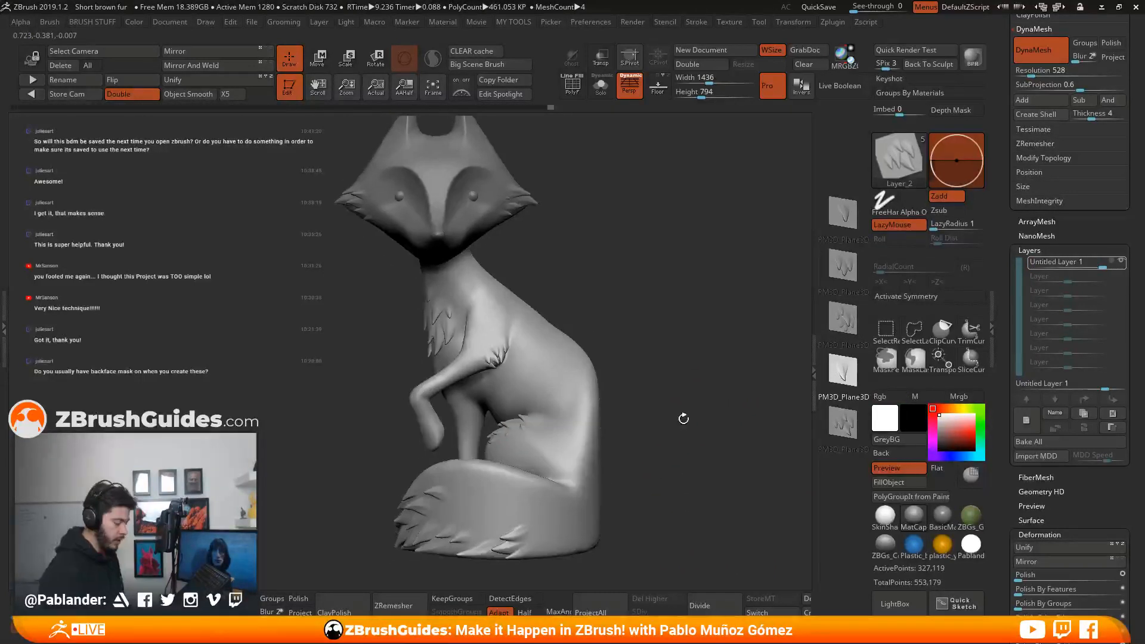
{"action": "left_click_drag", "start_coordinate": [664, 363], "coordinate": [675, 424]}
Quick-save the project and start saving the Layer_2 fur brush to a brush file.
{"action": "left_click", "coordinate": [818, 7]}
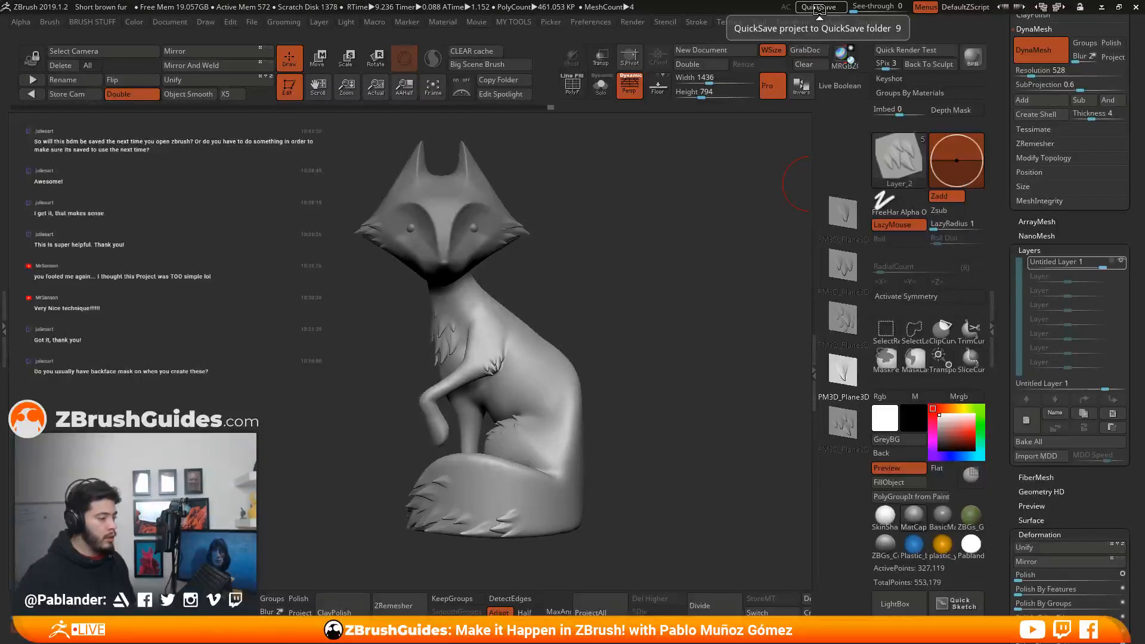
{"action": "left_click", "coordinate": [819, 9]}
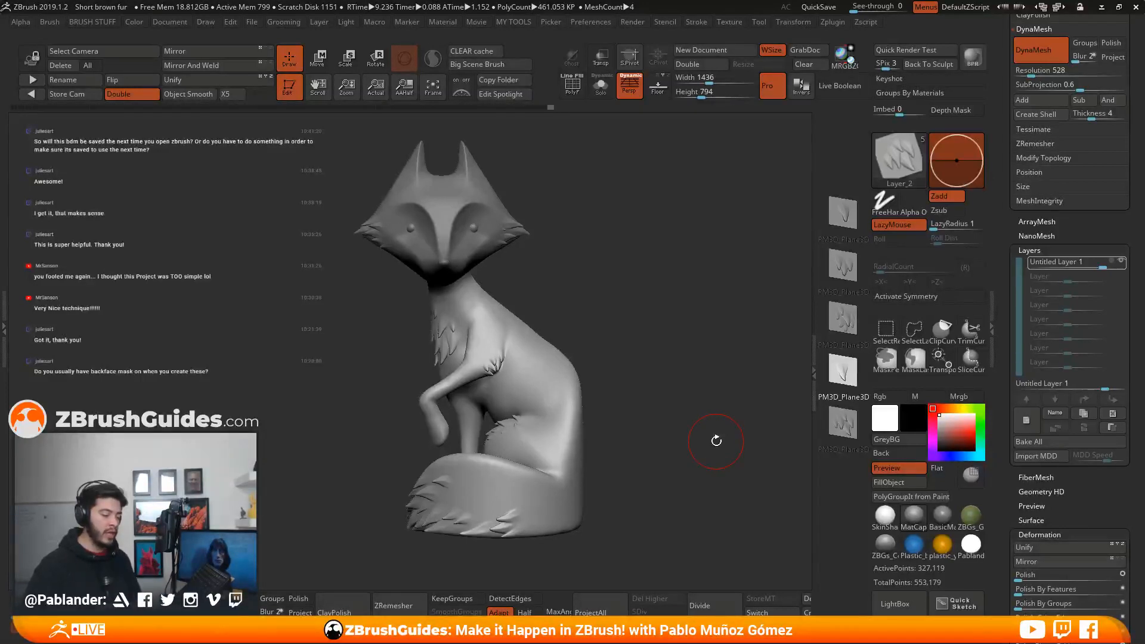
{"action": "left_click", "coordinate": [50, 21]}
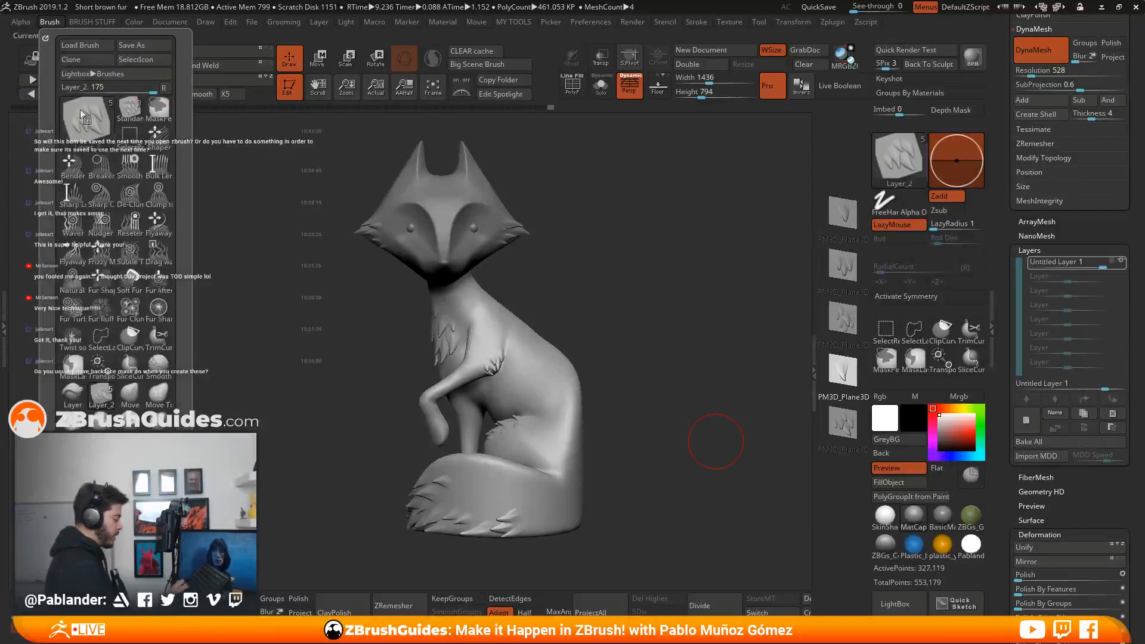
{"action": "left_click", "coordinate": [141, 47]}
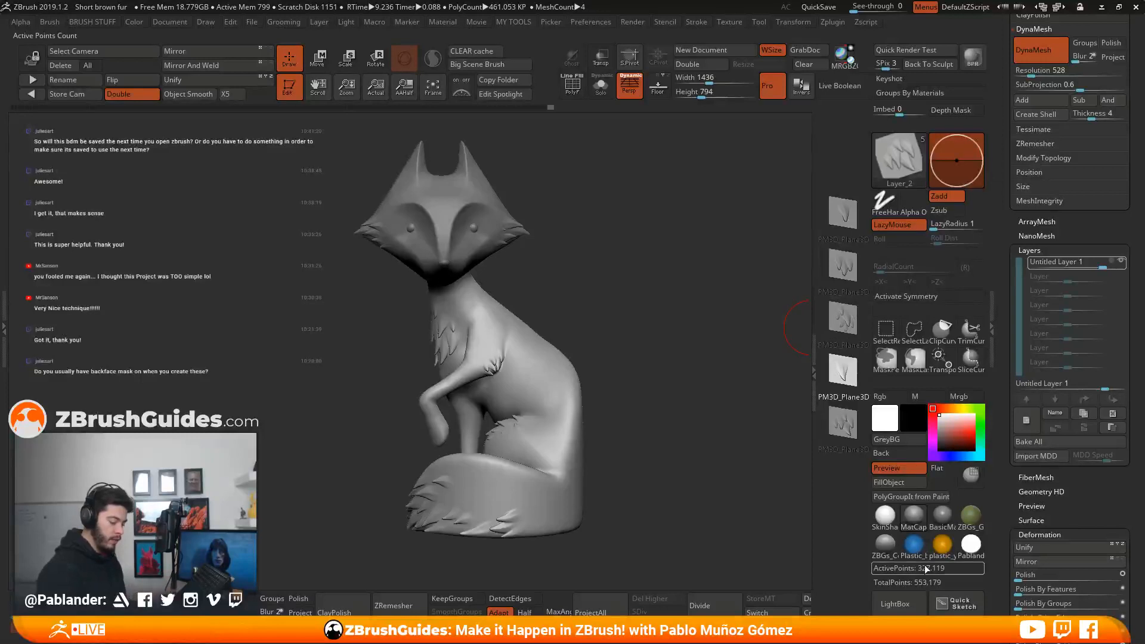
{"action": "mouse_move", "coordinate": [910, 554]}
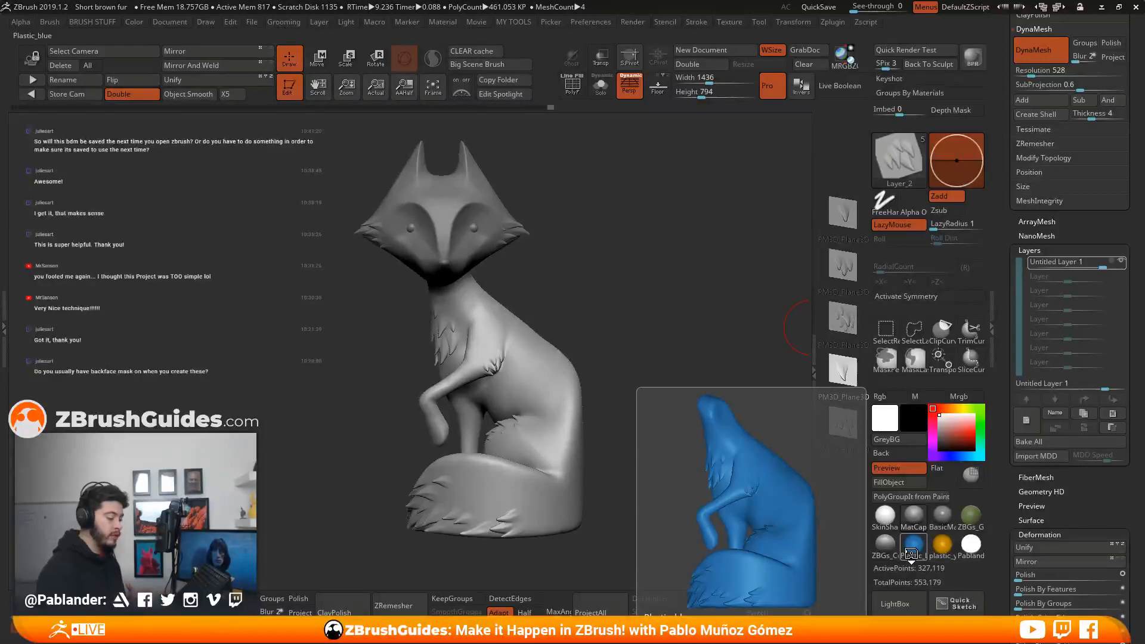
{"action": "left_click_drag", "start_coordinate": [629, 255], "coordinate": [641, 257]}
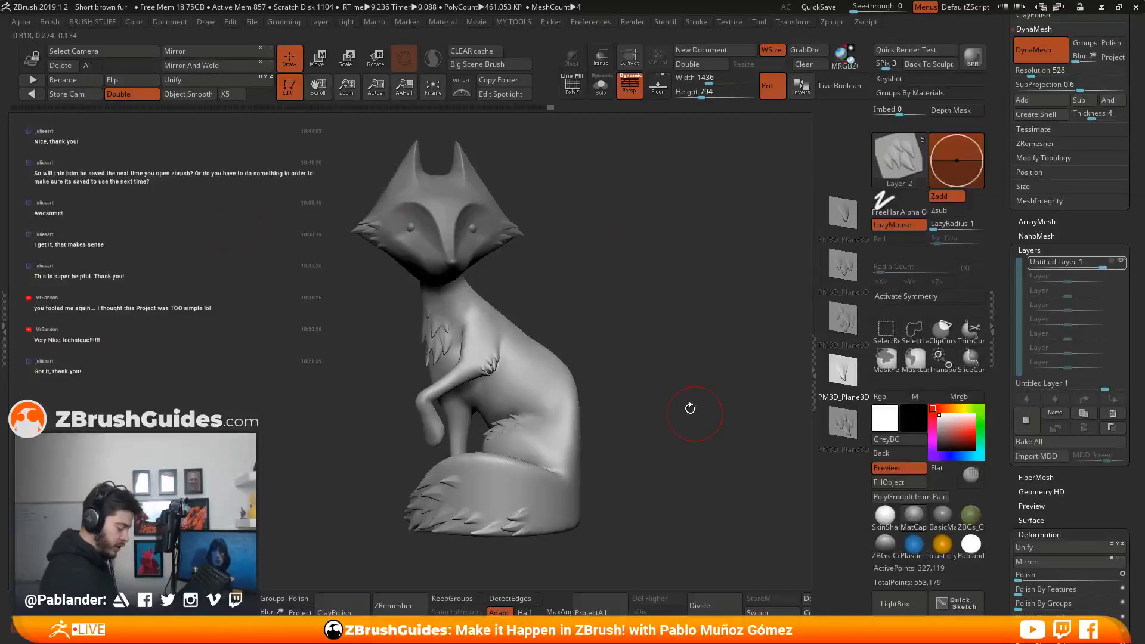
{"action": "left_click_drag", "start_coordinate": [651, 348], "coordinate": [480, 444]}
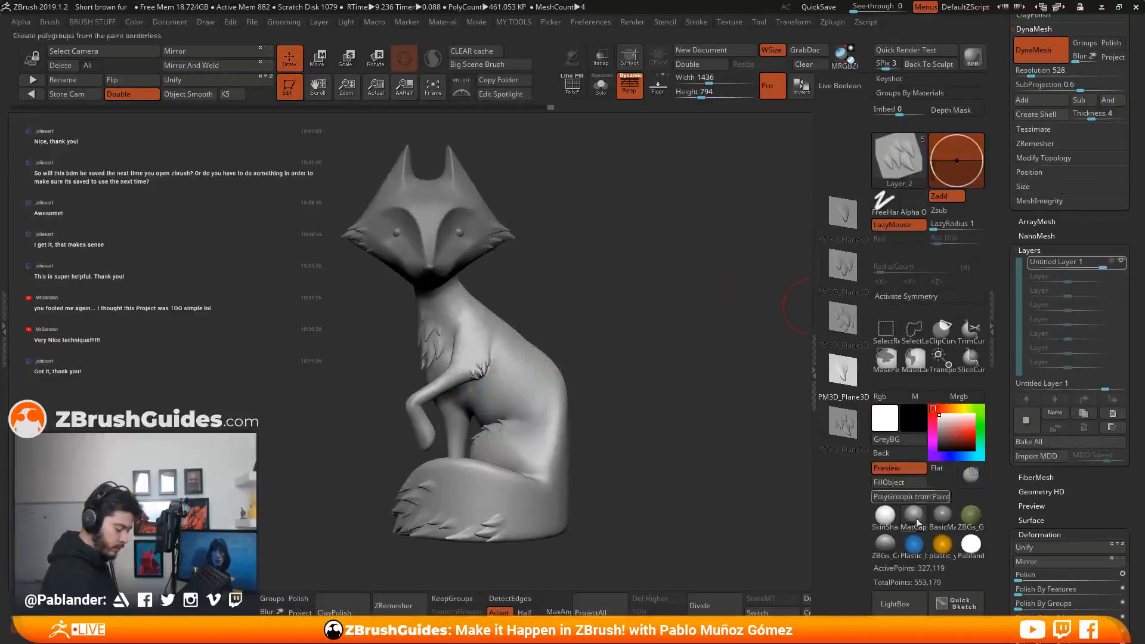
Load the Cave_concept_kit brush from the Rocks folder of _MyBrushes in LightBox and browse its meshes.
{"action": "left_click", "coordinate": [900, 600]}
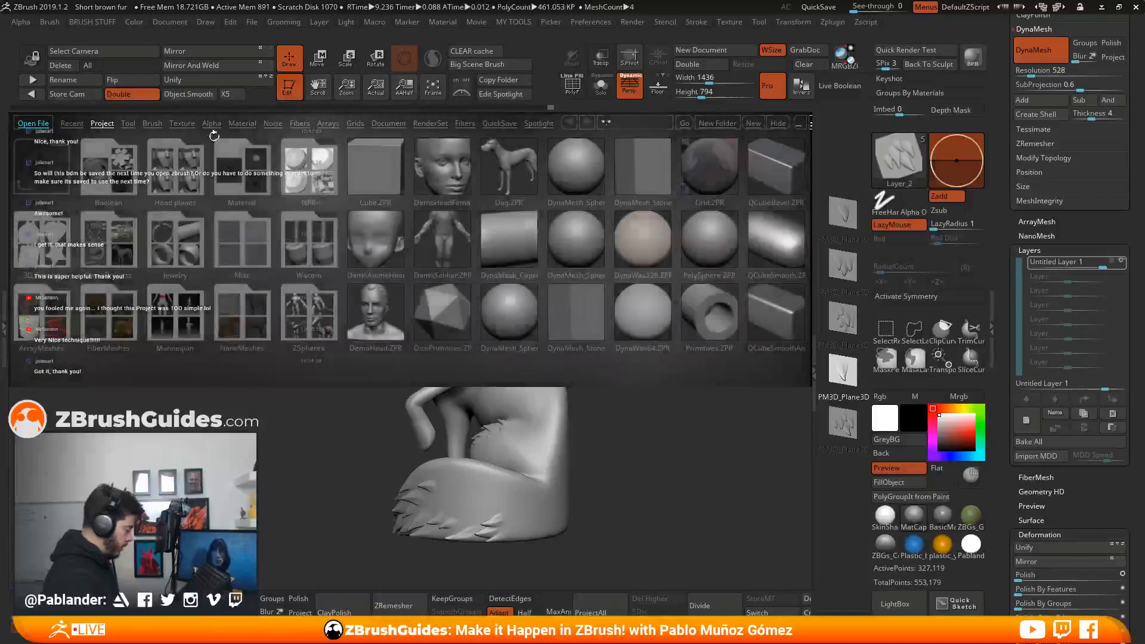
{"action": "left_click", "coordinate": [153, 124]}
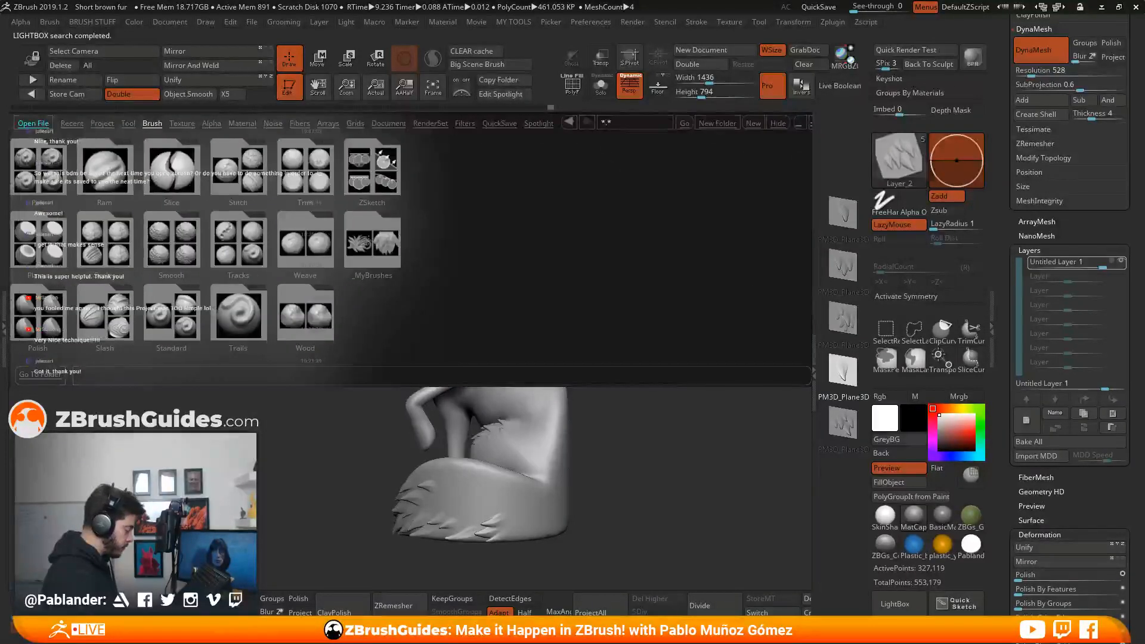
{"action": "left_click", "coordinate": [372, 240]}
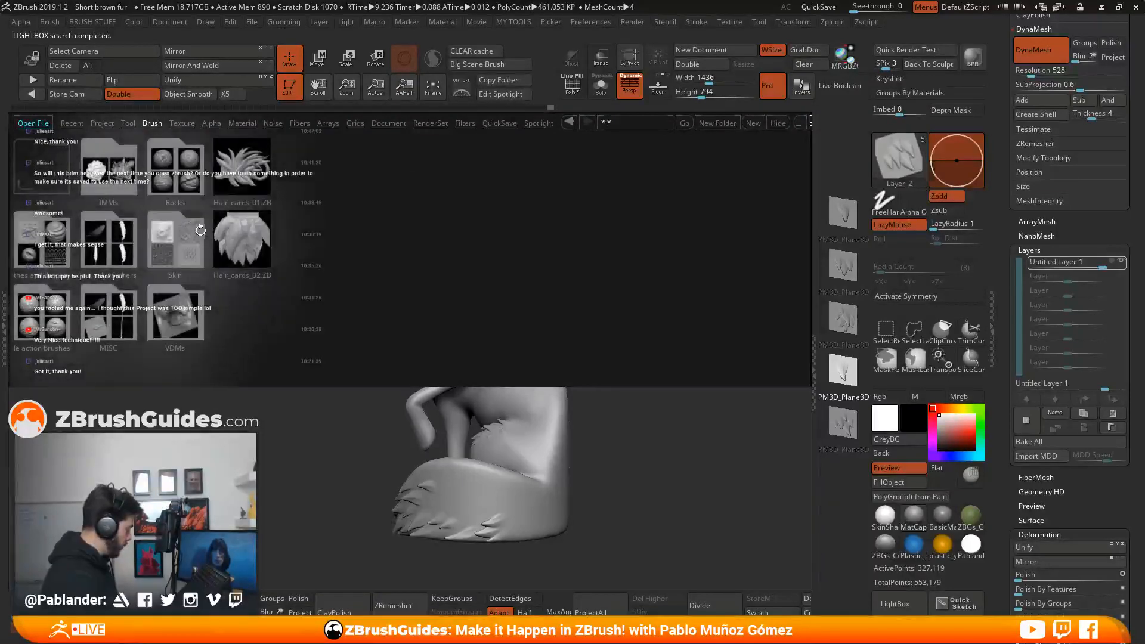
{"action": "double_click", "coordinate": [172, 169]}
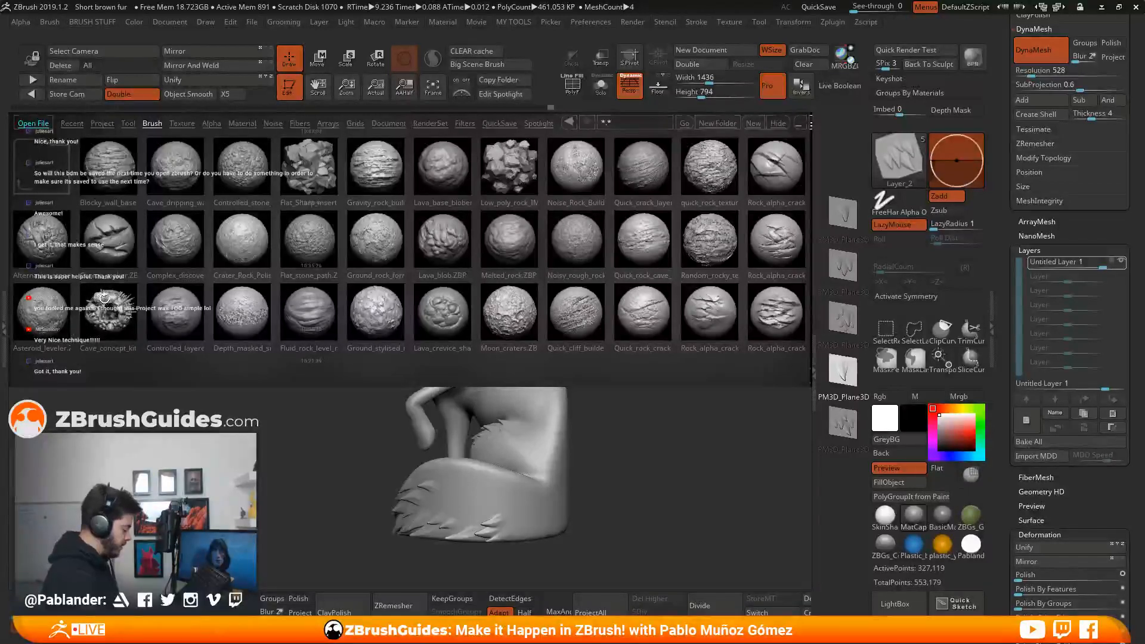
{"action": "double_click", "coordinate": [112, 314]}
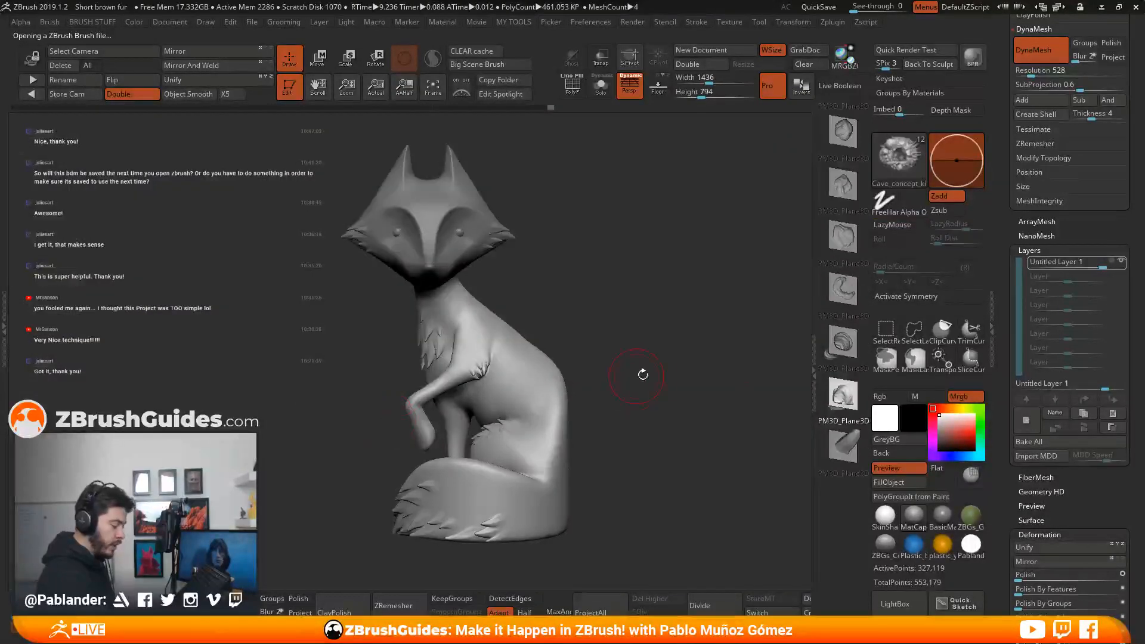
{"action": "left_click_drag", "start_coordinate": [831, 155], "coordinate": [847, 277]}
{"action": "left_click_drag", "start_coordinate": [863, 317], "coordinate": [847, 448]}
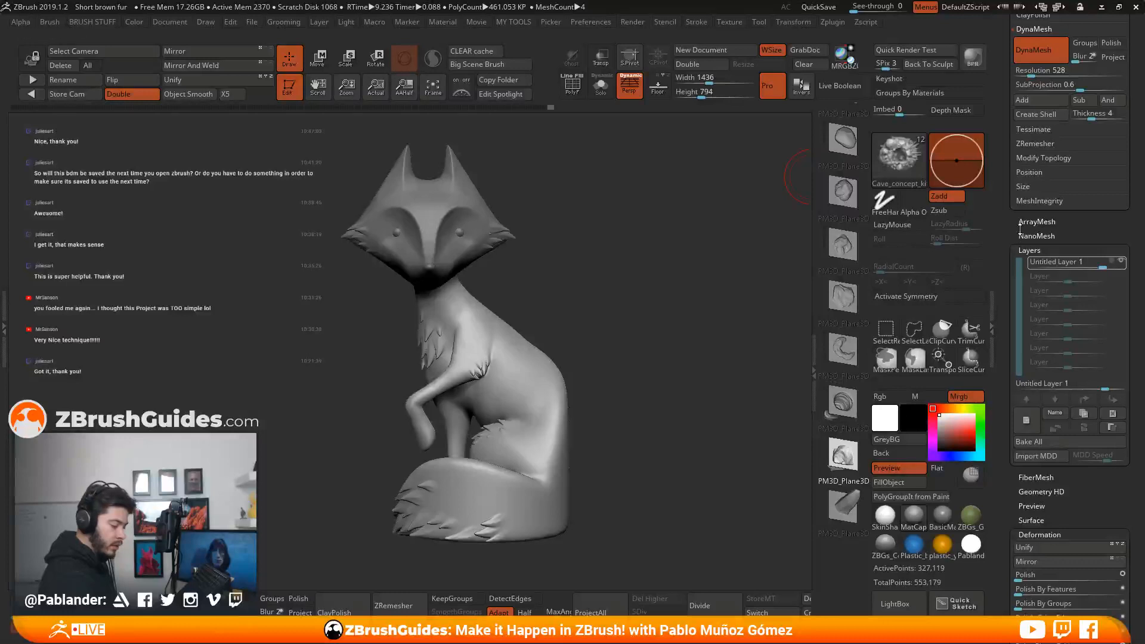
Switch the tool to Plane3D and convert it to a PolyMesh3D.
{"action": "scroll", "coordinate": [997, 383], "scroll_direction": "up", "scroll_amount": 10}
{"action": "scroll", "coordinate": [997, 384], "scroll_direction": "up", "scroll_amount": 10}
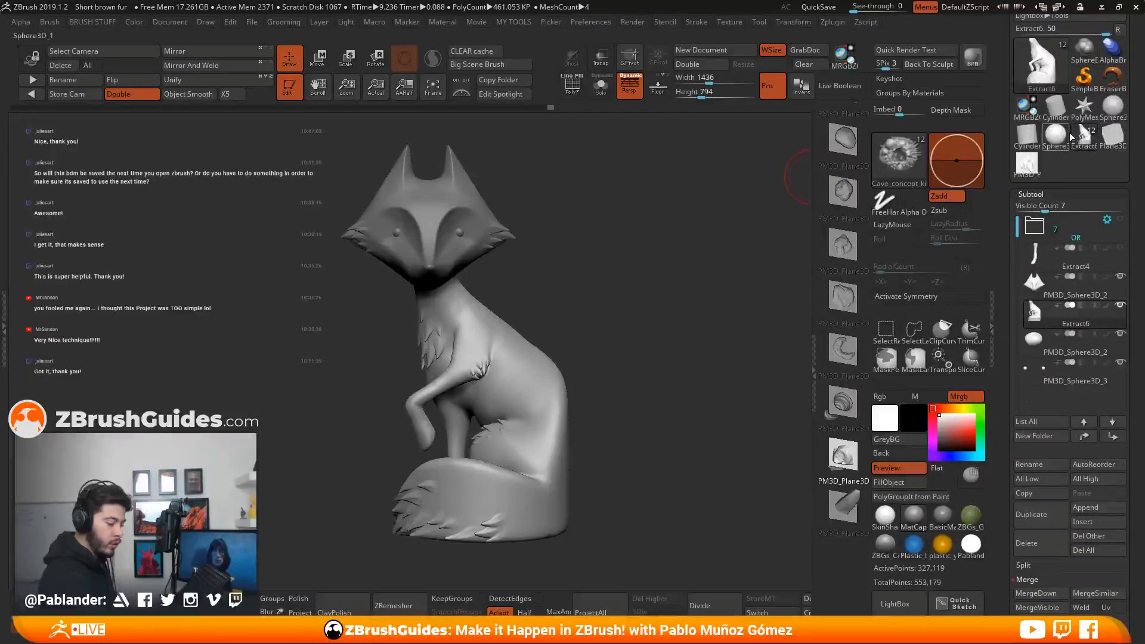
{"action": "left_click", "coordinate": [1112, 136]}
{"action": "scroll", "coordinate": [1074, 179], "scroll_direction": "up", "scroll_amount": 5}
{"action": "left_click", "coordinate": [1074, 139]}
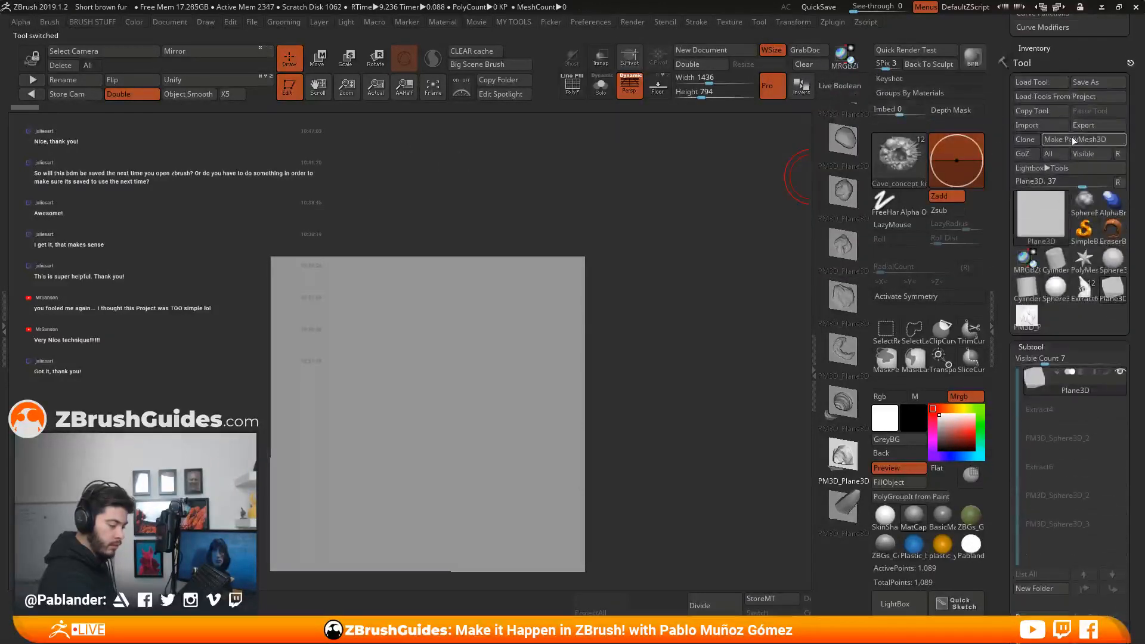
Subdivide the plane up to subdivision level 6.
{"action": "scroll", "coordinate": [1041, 340], "scroll_direction": "down", "scroll_amount": 10}
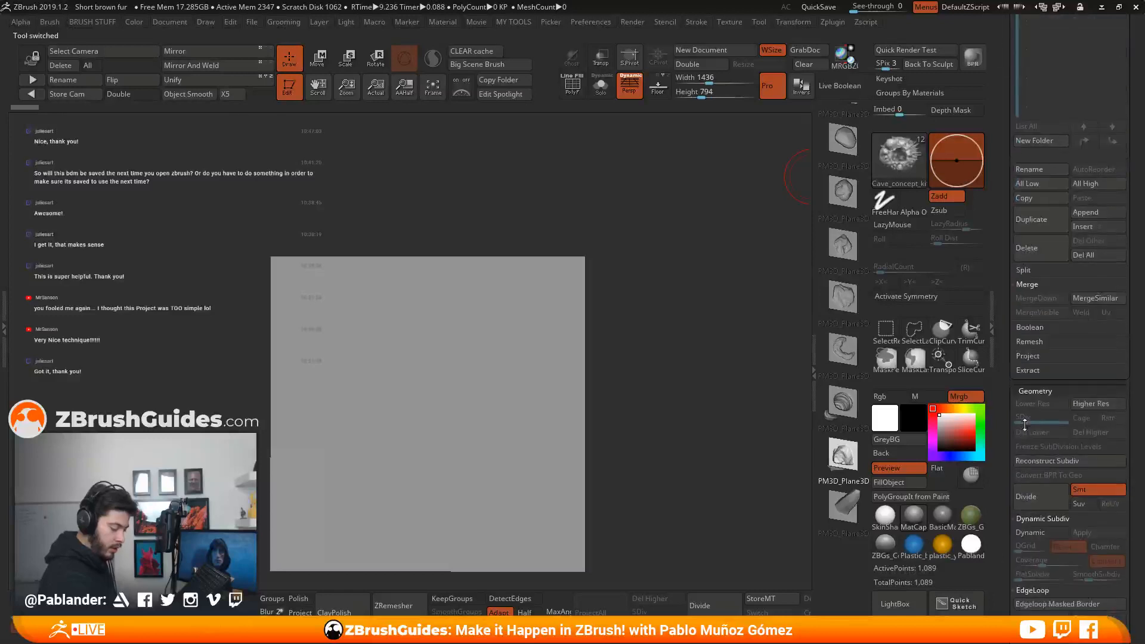
{"action": "left_click", "coordinate": [1038, 186]}
{"action": "left_click", "coordinate": [1037, 186]}
{"action": "left_click", "coordinate": [1036, 188]}
{"action": "left_click", "coordinate": [1035, 187]}
{"action": "left_click", "coordinate": [1035, 188]}
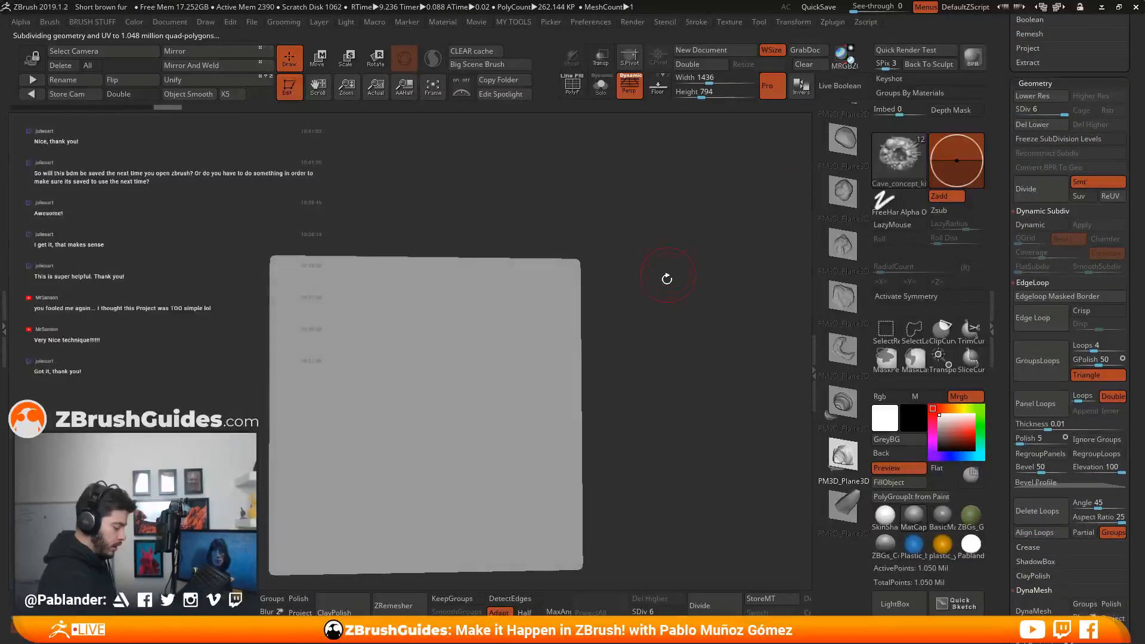
Stamp one large rock and a cluster of four smaller rocks onto the upper-right part of the plane.
{"action": "left_click_drag", "start_coordinate": [662, 290], "coordinate": [856, 252]}
{"action": "left_click_drag", "start_coordinate": [763, 312], "coordinate": [836, 260]}
{"action": "left_click", "coordinate": [841, 246]}
{"action": "mouse_move", "coordinate": [554, 283]}
{"action": "left_mouse_down"}
{"action": "mouse_move", "coordinate": [576, 301]}
{"action": "mouse_move", "coordinate": [565, 404]}
{"action": "left_mouse_up"}
{"action": "left_click_drag", "start_coordinate": [511, 325], "coordinate": [560, 367]}
{"action": "left_click_drag", "start_coordinate": [481, 282], "coordinate": [456, 356]}
{"action": "left_click_drag", "start_coordinate": [470, 321], "coordinate": [519, 387]}
{"action": "left_click_drag", "start_coordinate": [537, 353], "coordinate": [589, 349]}
{"action": "left_click_drag", "start_coordinate": [637, 316], "coordinate": [663, 318]}
{"action": "right_click_drag", "start_coordinate": [563, 252], "coordinate": [513, 300], "text": "ctrl"}
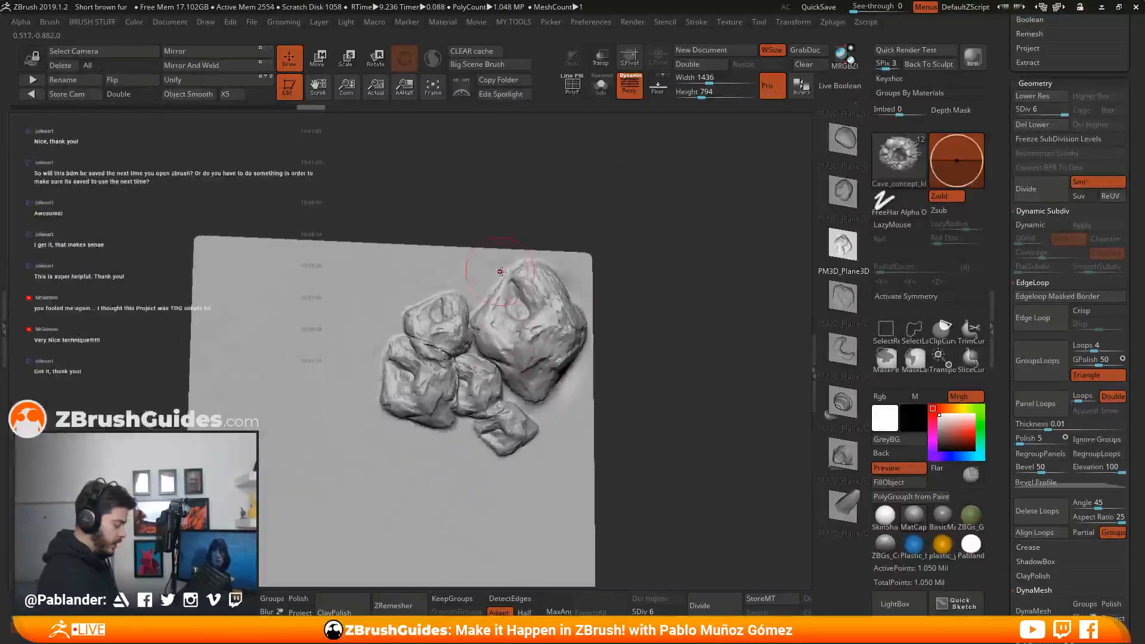
Stamp a large cave opening, a smaller one and a round tunnel hollow beside the rocks on the plane.
{"action": "left_click_drag", "start_coordinate": [702, 373], "coordinate": [745, 294]}
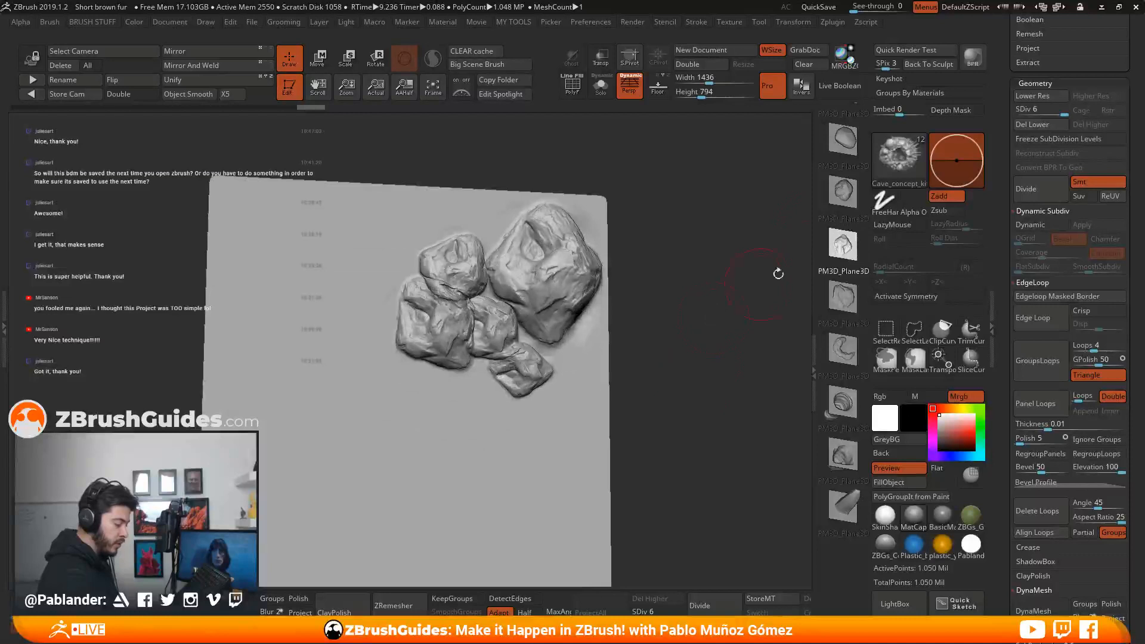
{"action": "left_click_drag", "start_coordinate": [780, 259], "coordinate": [812, 277], "text": "shift"}
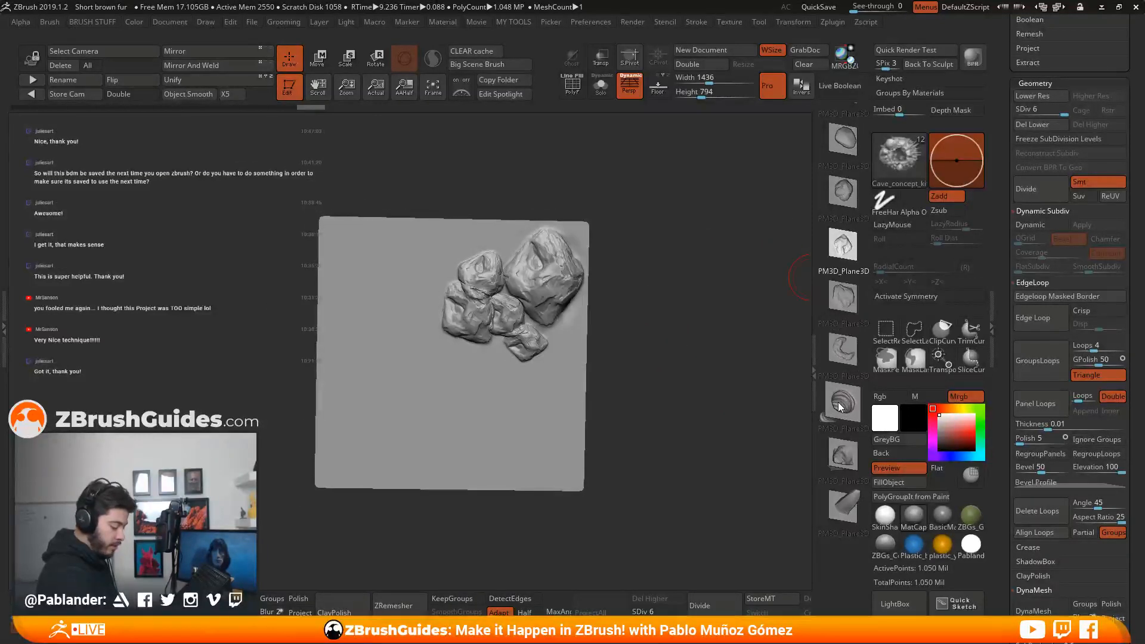
{"action": "left_click_drag", "start_coordinate": [708, 370], "coordinate": [740, 360]}
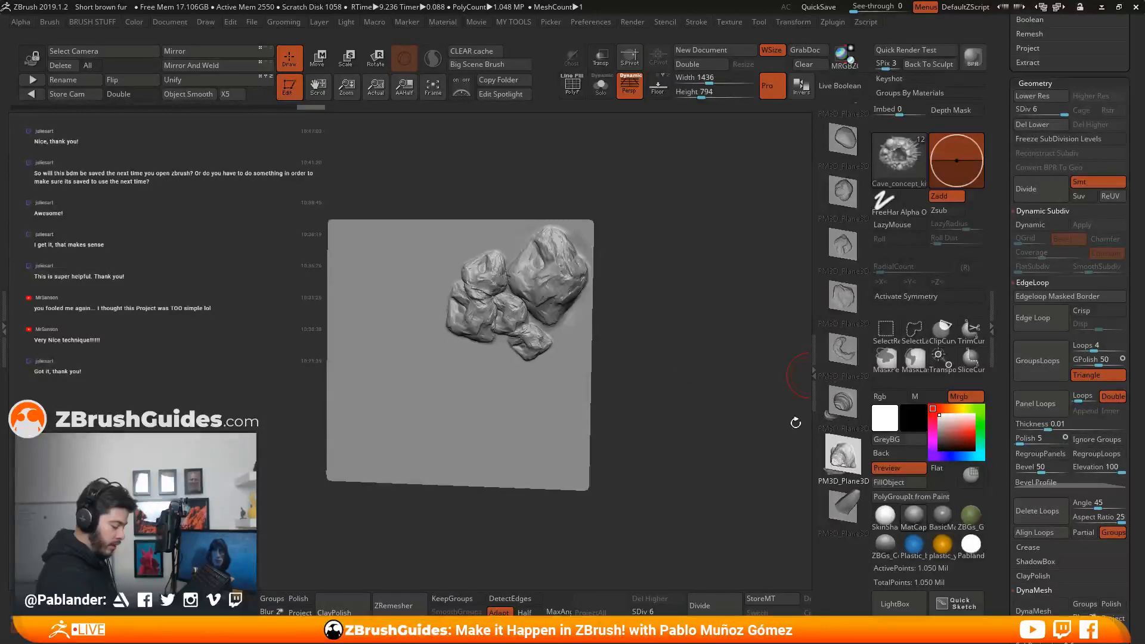
{"action": "left_click_drag", "start_coordinate": [660, 348], "coordinate": [688, 324], "text": "shift"}
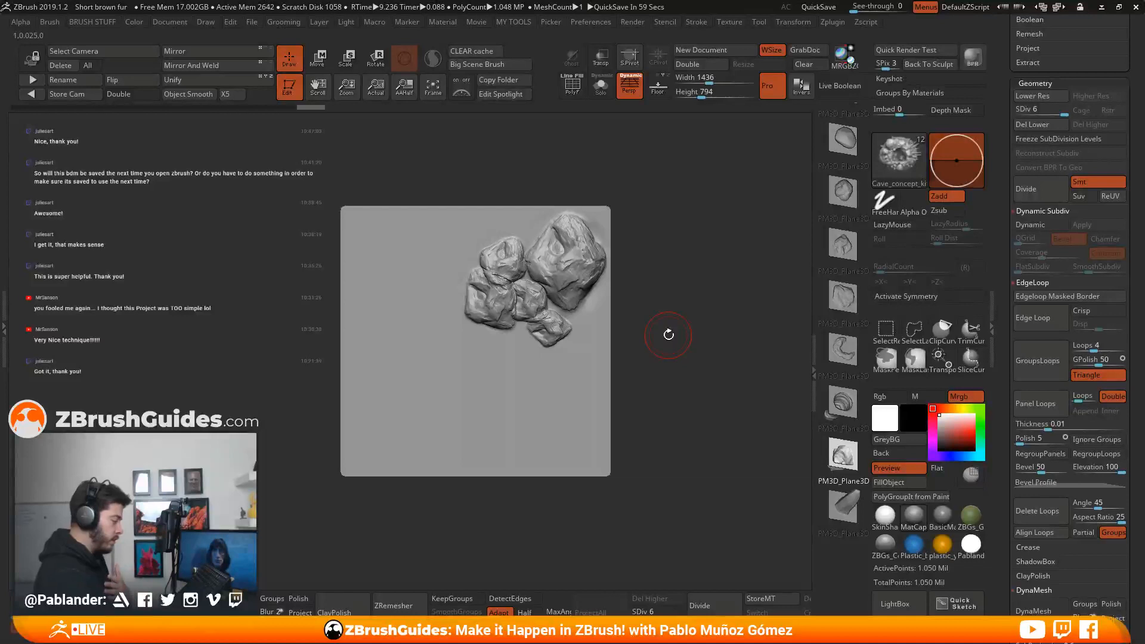
{"action": "left_click_drag", "start_coordinate": [441, 345], "coordinate": [431, 224]}
{"action": "left_click_drag", "start_coordinate": [526, 382], "coordinate": [527, 328]}
{"action": "left_click_drag", "start_coordinate": [616, 357], "coordinate": [687, 357]}
{"action": "left_click_drag", "start_coordinate": [445, 262], "coordinate": [514, 239]}
{"action": "mouse_move", "coordinate": [504, 255]}
{"action": "right_mouse_down"}
{"action": "mouse_move", "coordinate": [521, 236]}
{"action": "mouse_move", "coordinate": [500, 252]}
{"action": "right_mouse_up"}
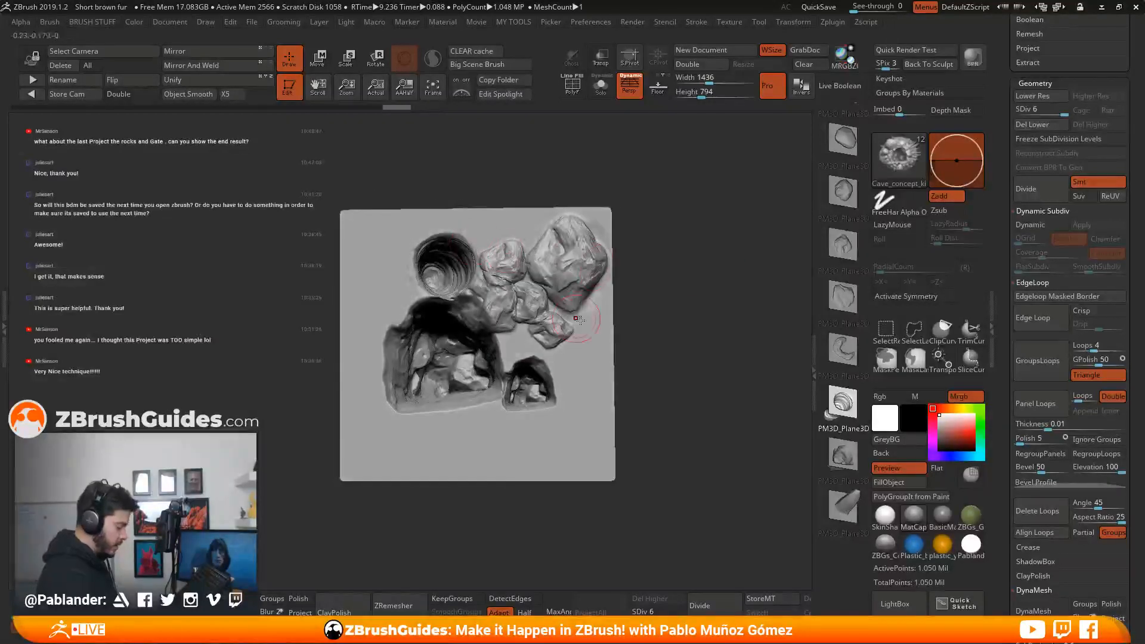
Choose a smooth boulder mesh and stamp several boulders of different sizes around the small cave opening.
{"action": "left_click_drag", "start_coordinate": [829, 205], "coordinate": [841, 343]}
{"action": "left_click_drag", "start_coordinate": [550, 424], "coordinate": [610, 421]}
{"action": "left_click_drag", "start_coordinate": [584, 360], "coordinate": [613, 386]}
{"action": "left_click_drag", "start_coordinate": [566, 376], "coordinate": [595, 404]}
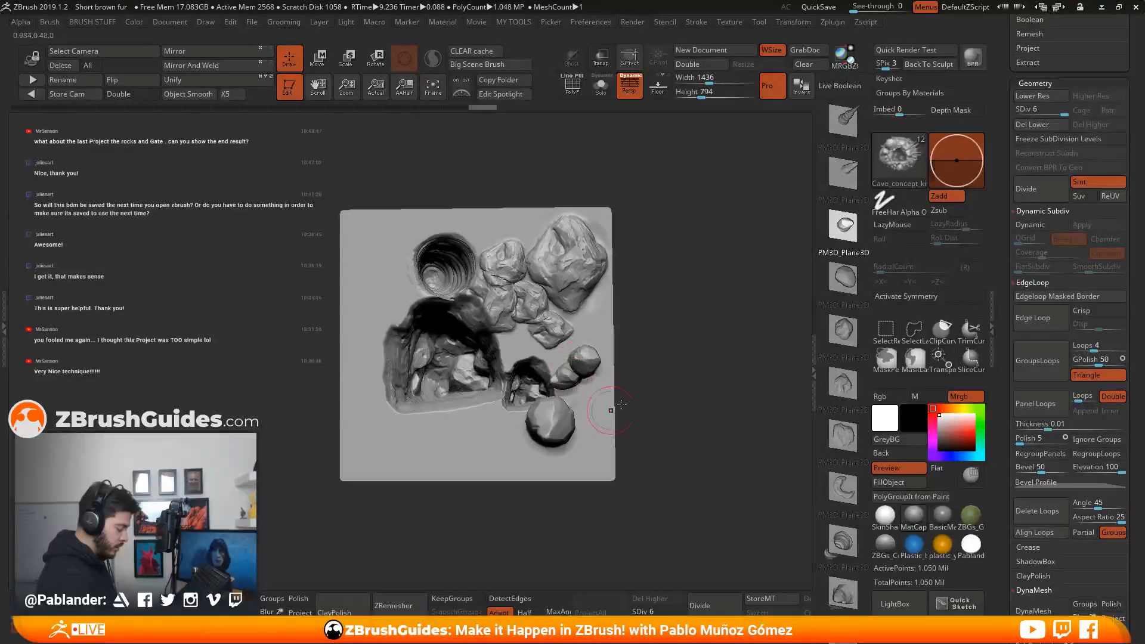
{"action": "left_click_drag", "start_coordinate": [509, 341], "coordinate": [552, 368]}
{"action": "left_click_drag", "start_coordinate": [471, 428], "coordinate": [494, 444]}
{"action": "left_click_drag", "start_coordinate": [491, 404], "coordinate": [542, 460]}
Compare the plane's stamped shapes at subdivision levels 1 and 6, ending at level 1.
{"action": "left_click_drag", "start_coordinate": [657, 367], "coordinate": [626, 338]}
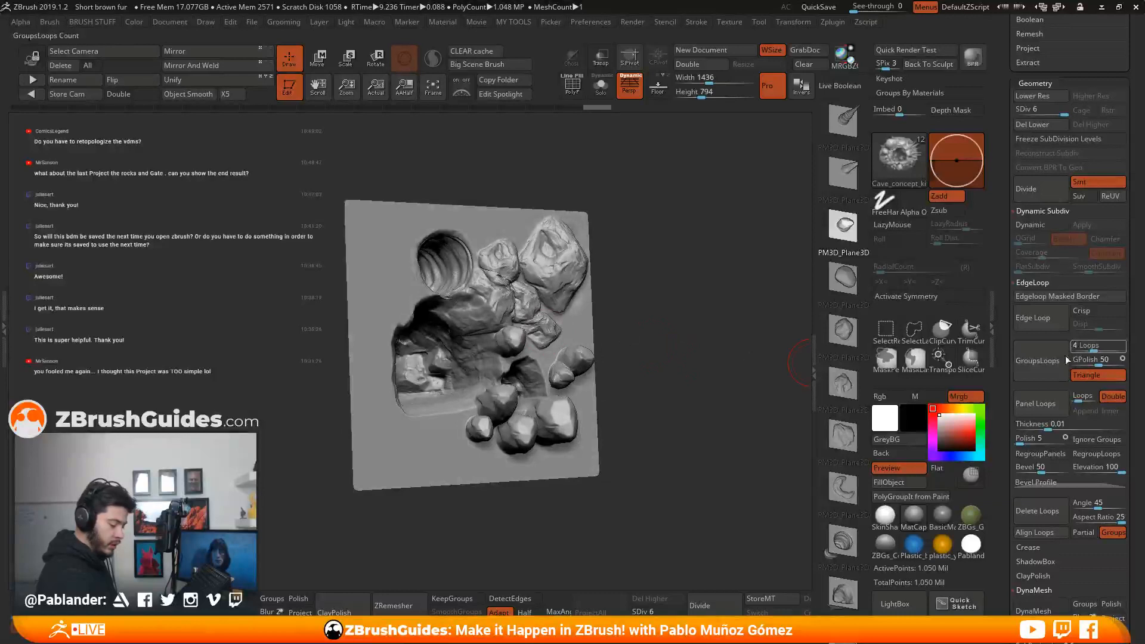
{"action": "left_click_drag", "start_coordinate": [1000, 359], "coordinate": [1001, 426]}
{"action": "left_click_drag", "start_coordinate": [1057, 180], "coordinate": [1015, 182]}
{"action": "mouse_move", "coordinate": [694, 291]}
{"action": "left_mouse_down"}
{"action": "mouse_move", "coordinate": [632, 301]}
{"action": "mouse_move", "coordinate": [658, 320]}
{"action": "mouse_move", "coordinate": [686, 298]}
{"action": "left_mouse_up"}
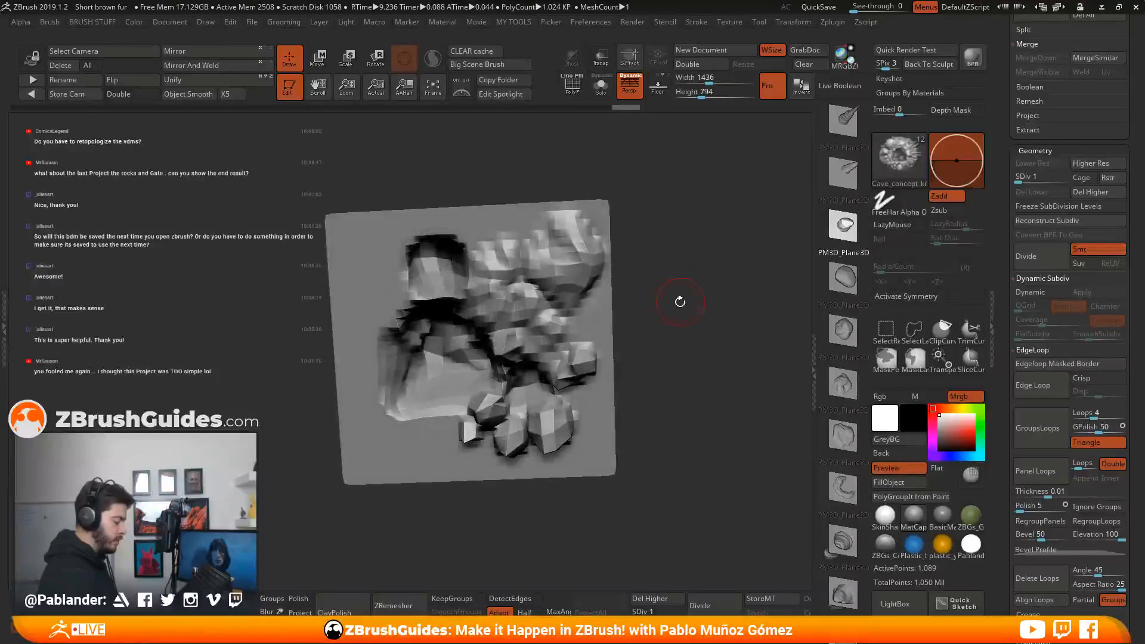
{"action": "left_click_drag", "start_coordinate": [1030, 178], "coordinate": [1078, 171]}
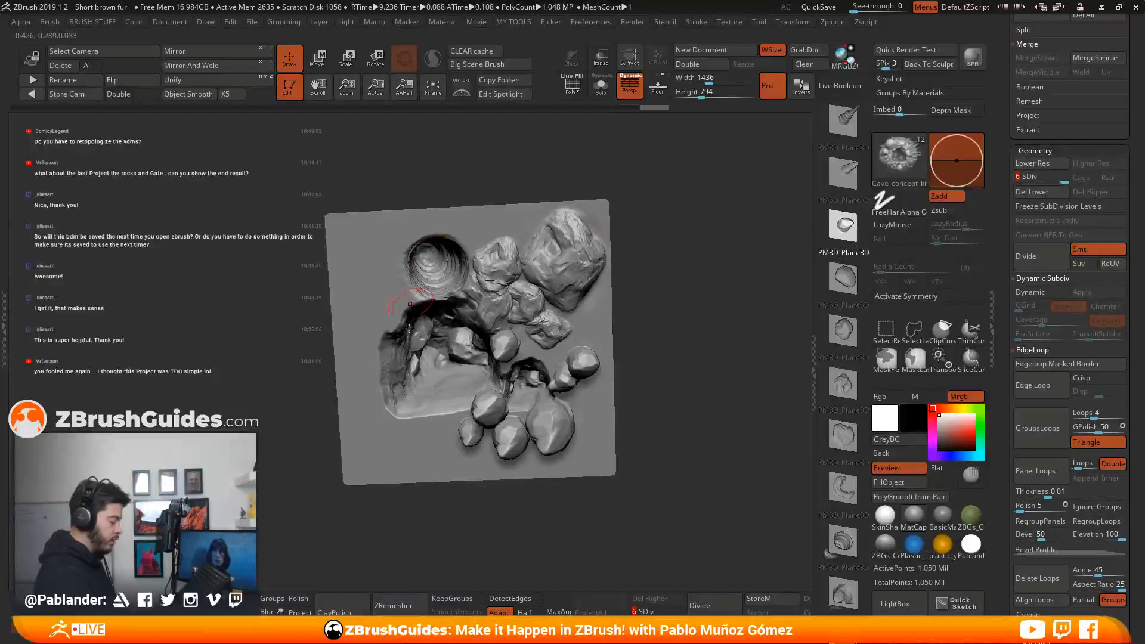
{"action": "left_click", "coordinate": [1019, 177]}
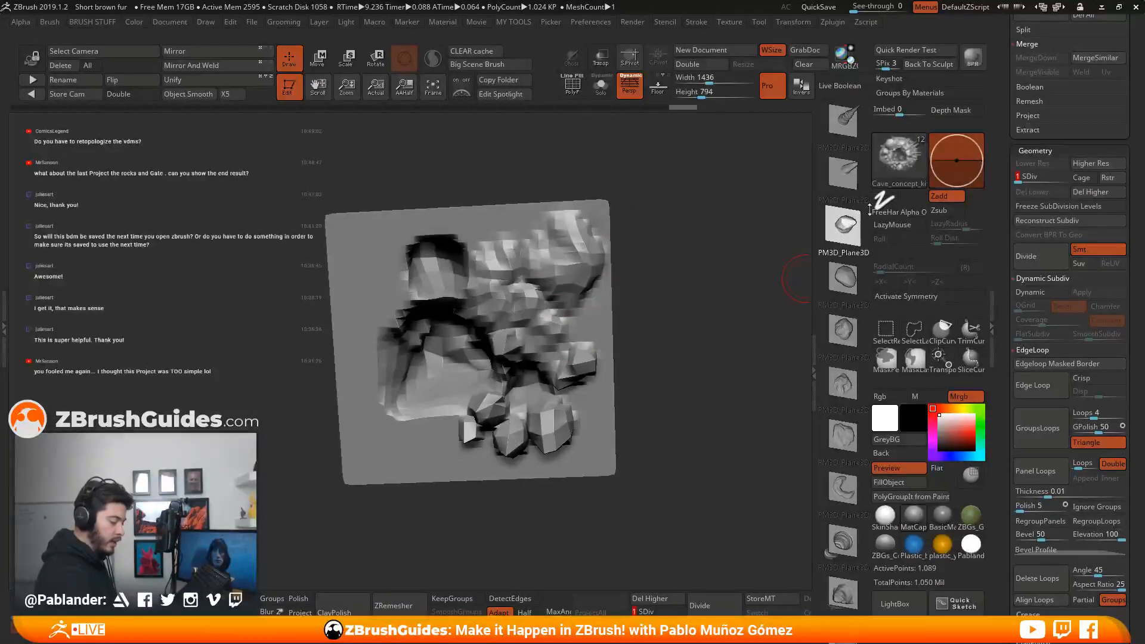
Select the Layer_2 brush and switch the active tool back to the Extract6 fox.
{"action": "left_click", "coordinate": [891, 162]}
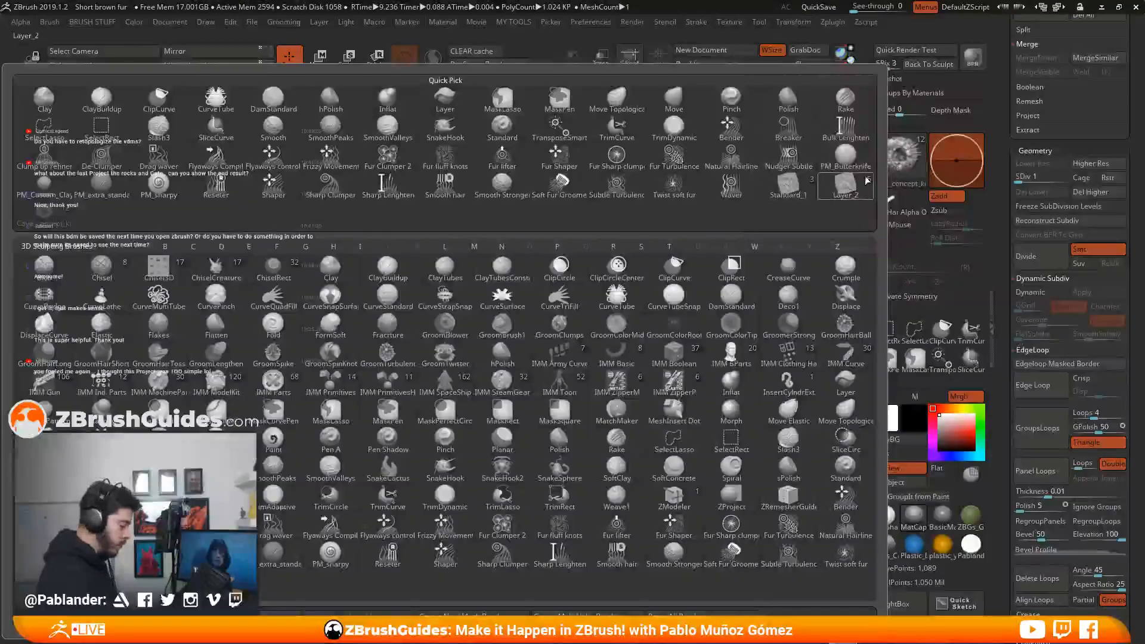
{"action": "left_click", "coordinate": [840, 189]}
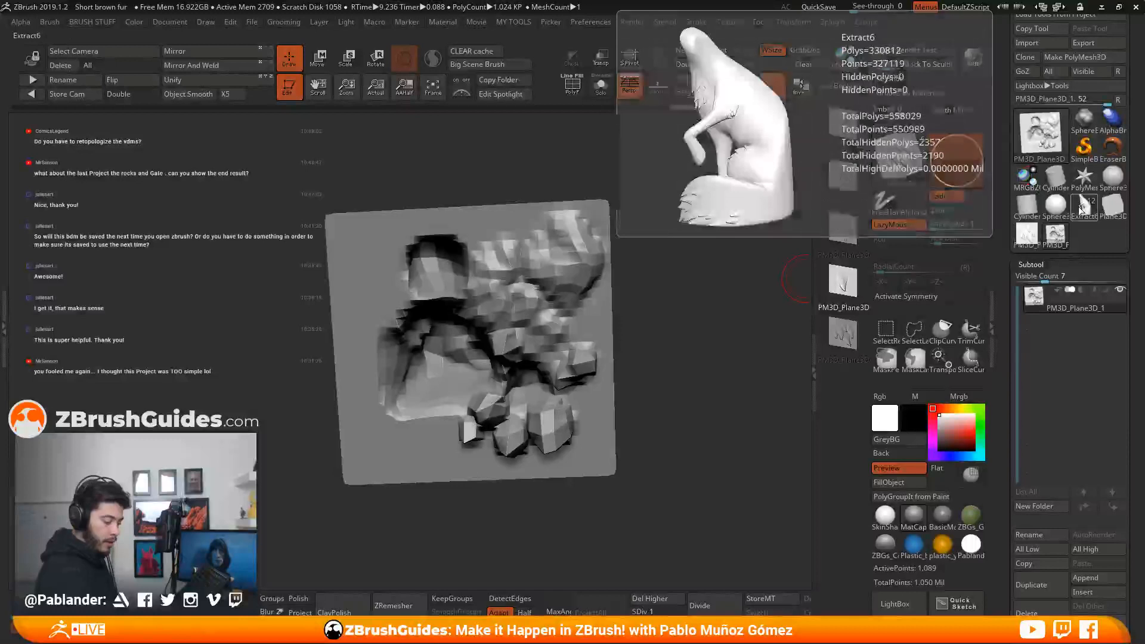
{"action": "left_click", "coordinate": [1081, 207]}
{"action": "left_click_drag", "start_coordinate": [593, 235], "coordinate": [620, 248]}
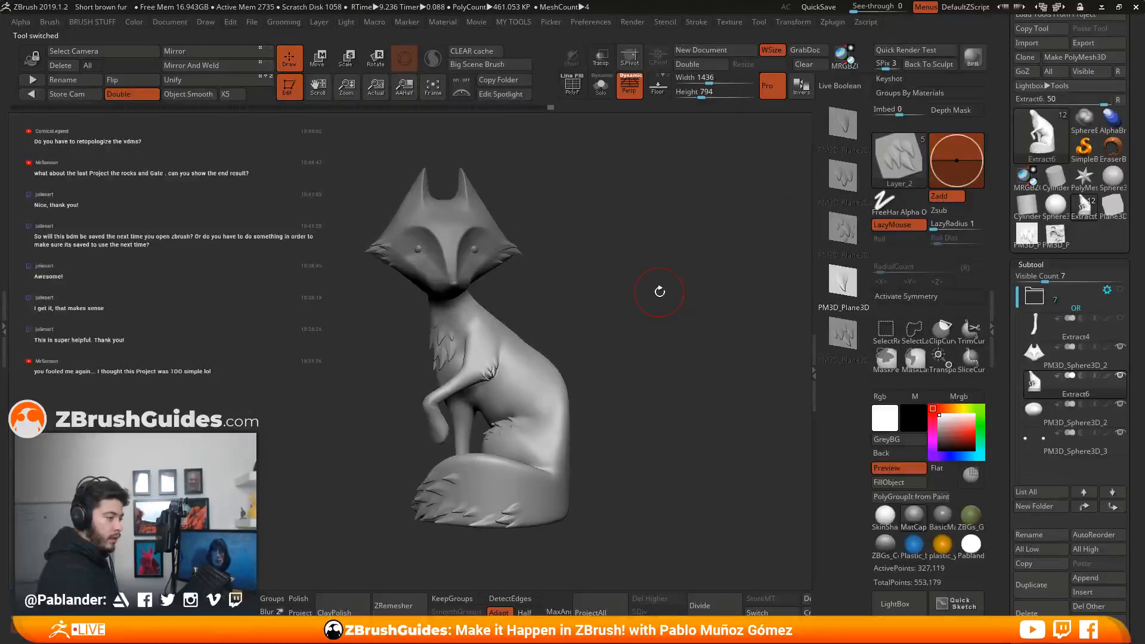
{"action": "left_click_drag", "start_coordinate": [660, 292], "coordinate": [672, 280]}
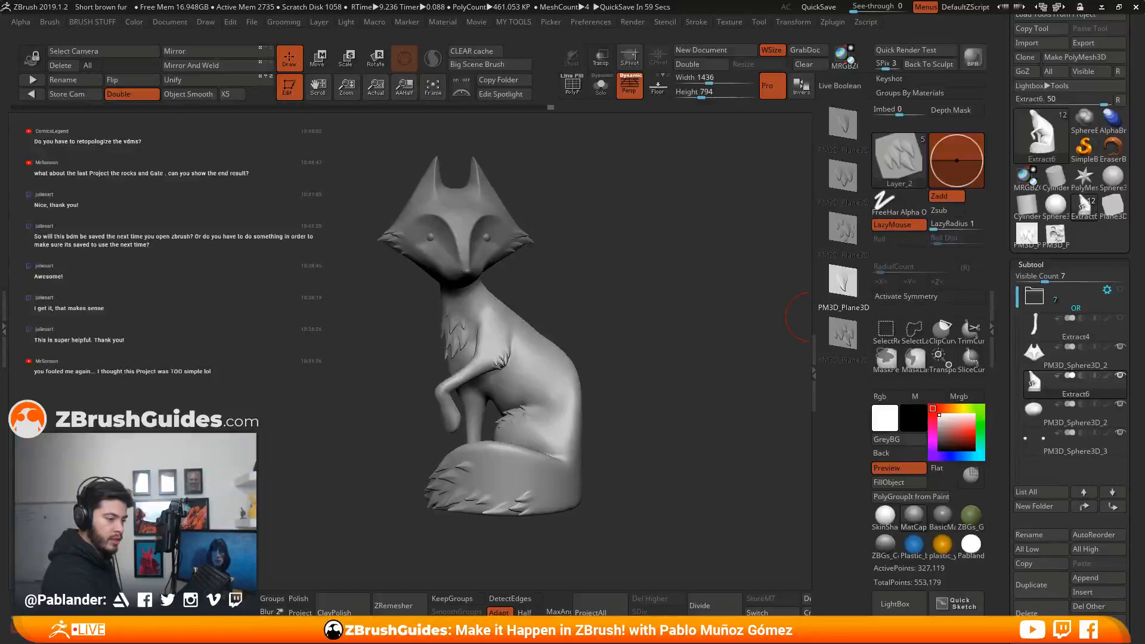
Switch to Photos to examine environment_concepts.png in an enlarged window, and close the image to return to ZBrush.
{"action": "key", "text": "super+d"}
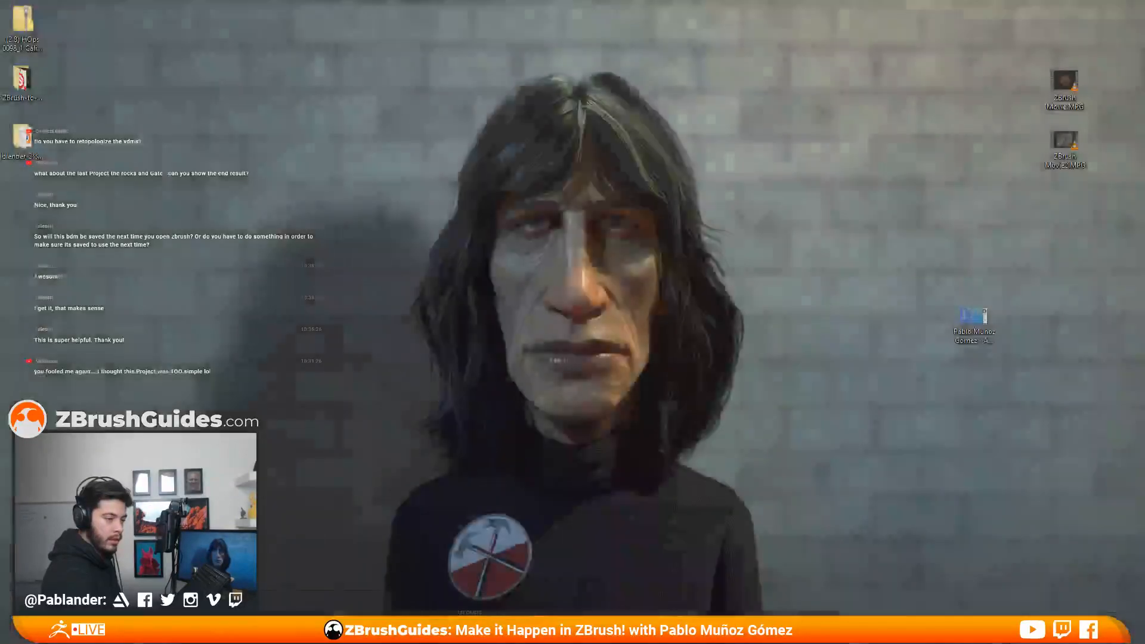
{"action": "key", "text": "super+d"}
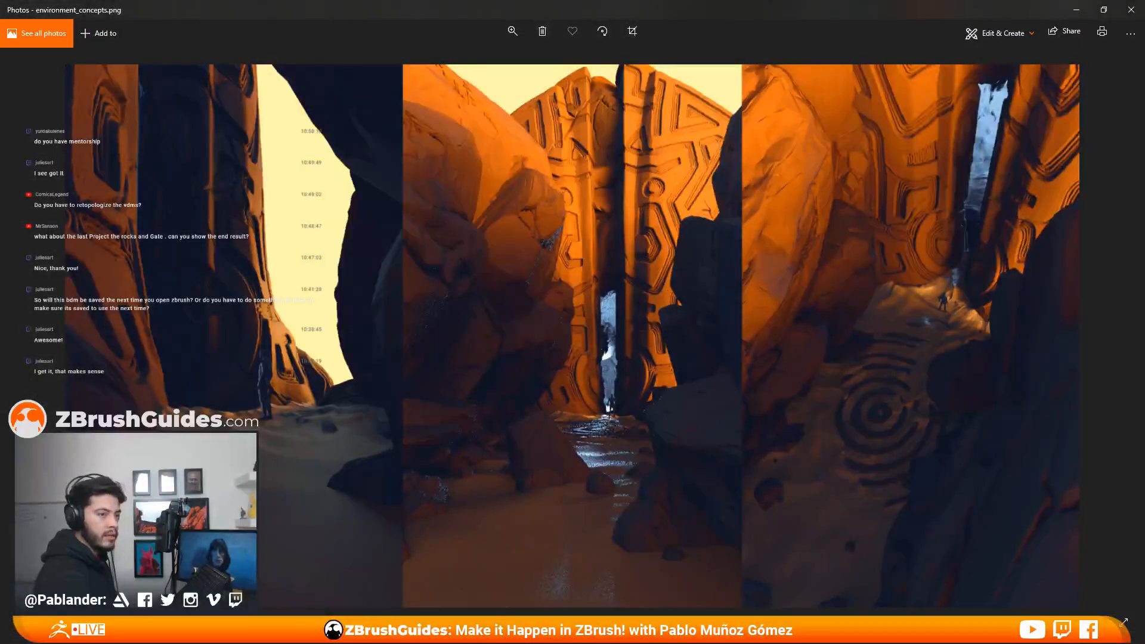
{"action": "double_click", "coordinate": [640, 19]}
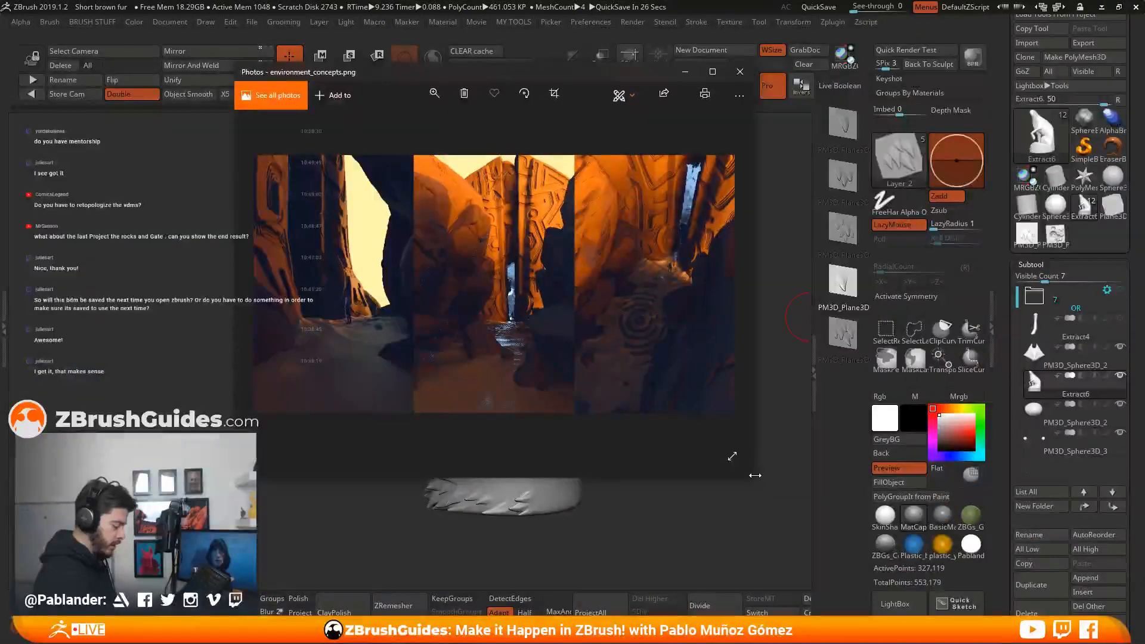
{"action": "left_click_drag", "start_coordinate": [754, 478], "coordinate": [1097, 601]}
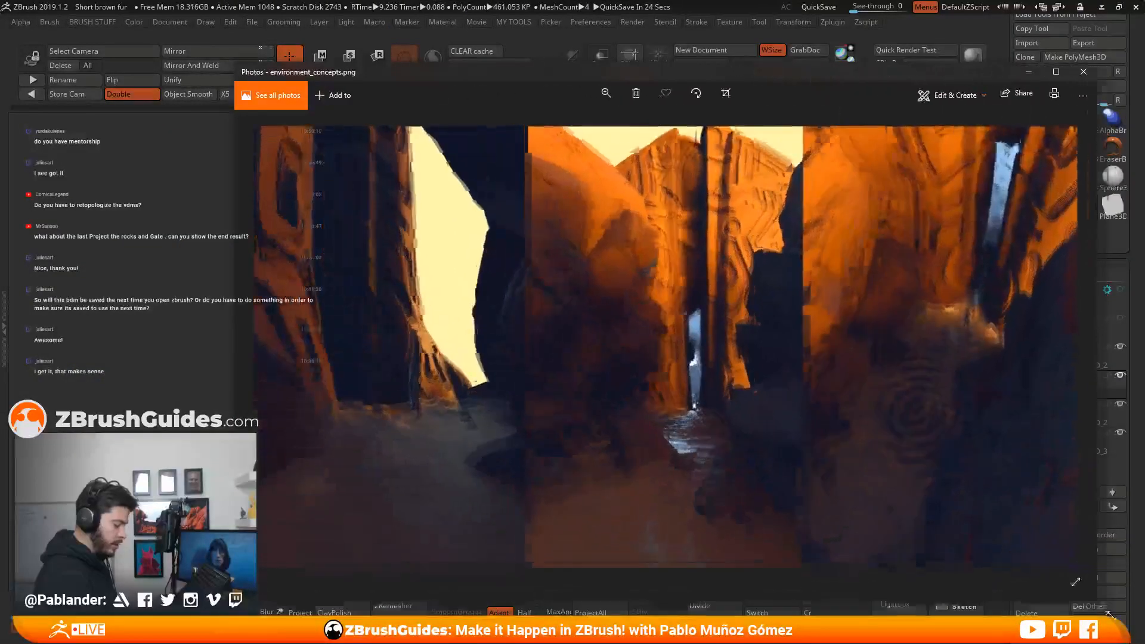
{"action": "left_click_drag", "start_coordinate": [732, 69], "coordinate": [696, 58]}
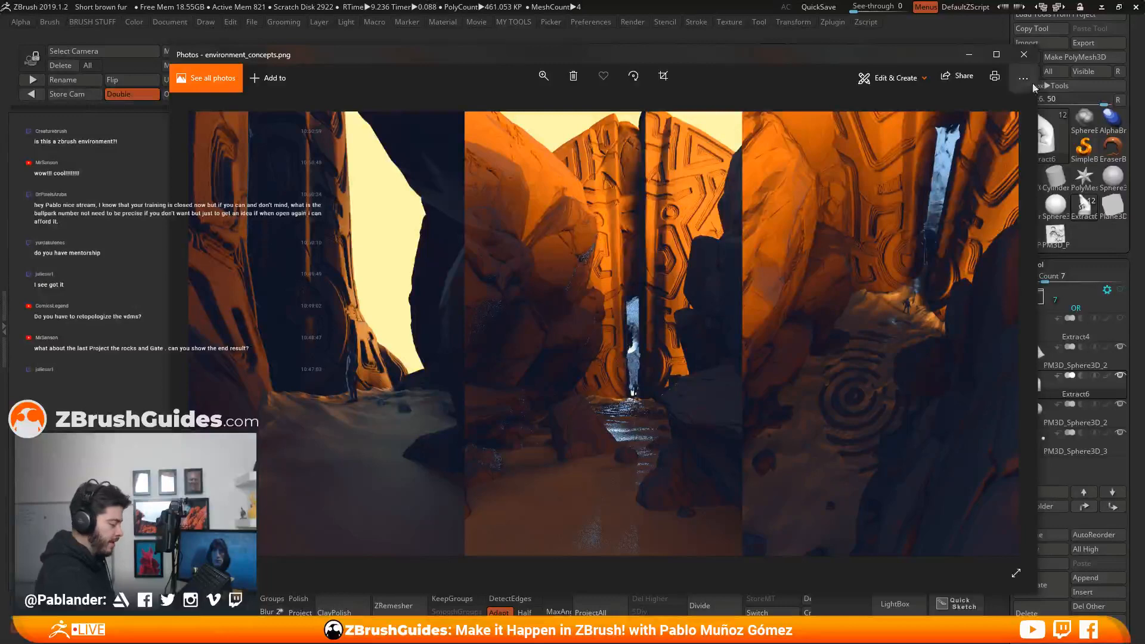
{"action": "left_click", "coordinate": [1023, 55]}
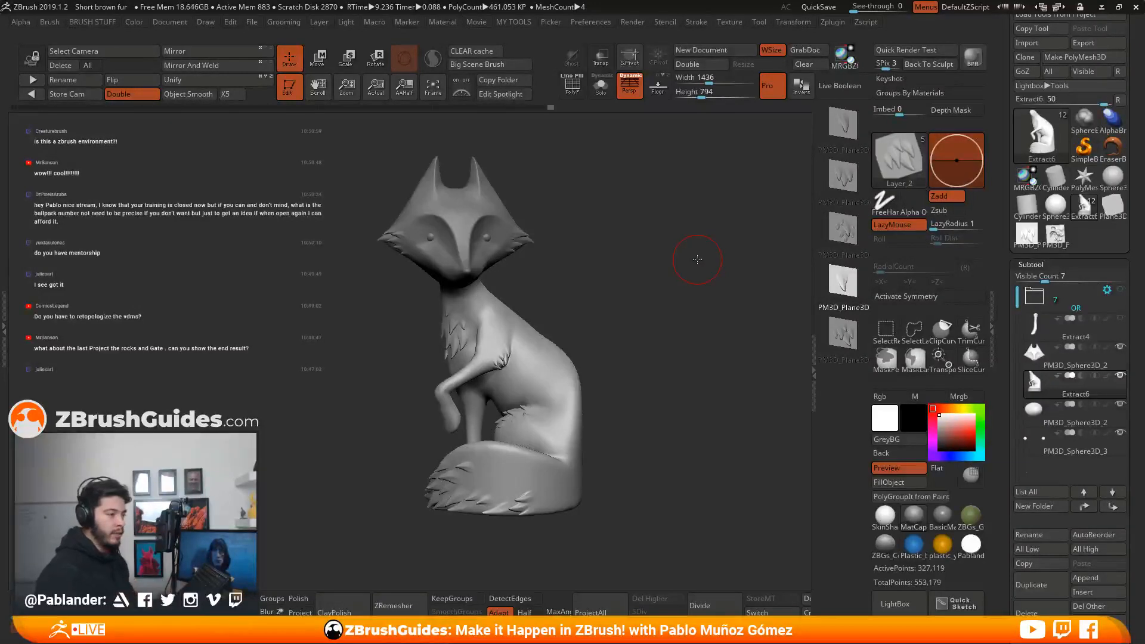
Show the layers of the fox's Extract6 body and try to stamp the Layer_2 brush on it.
{"action": "mouse_move", "coordinate": [653, 331]}
{"action": "left_mouse_down"}
{"action": "mouse_move", "coordinate": [638, 335]}
{"action": "mouse_move", "coordinate": [674, 367]}
{"action": "left_mouse_up"}
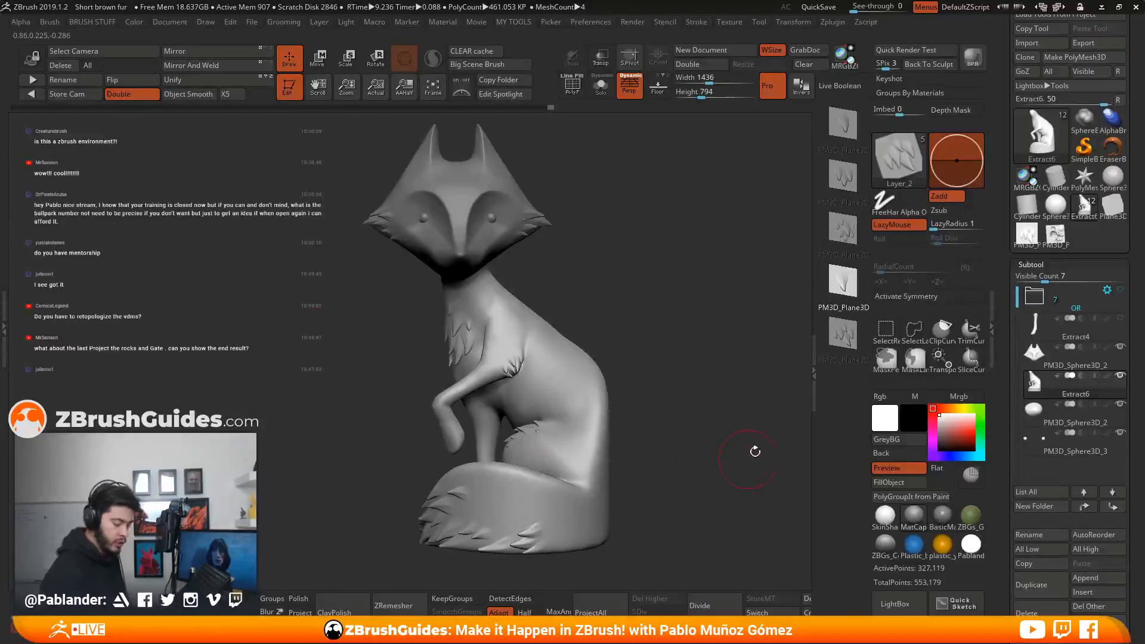
{"action": "left_click_drag", "start_coordinate": [1007, 308], "coordinate": [1007, 244]}
{"action": "left_click_drag", "start_coordinate": [1003, 487], "coordinate": [1008, 238]}
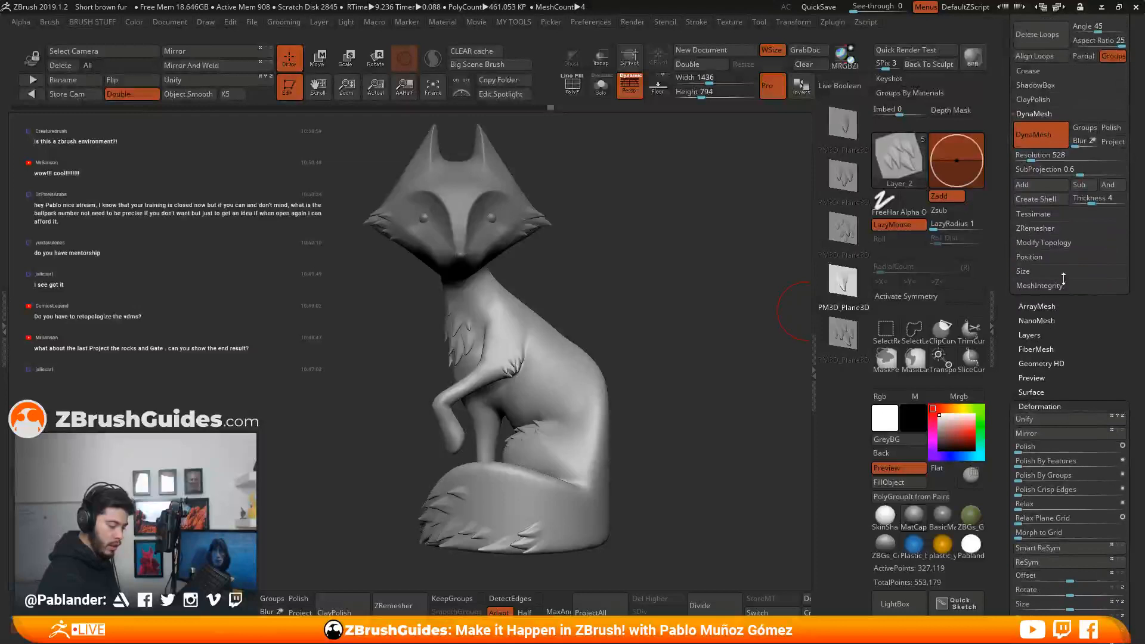
{"action": "left_click", "coordinate": [1037, 334]}
{"action": "left_click", "coordinate": [591, 462]}
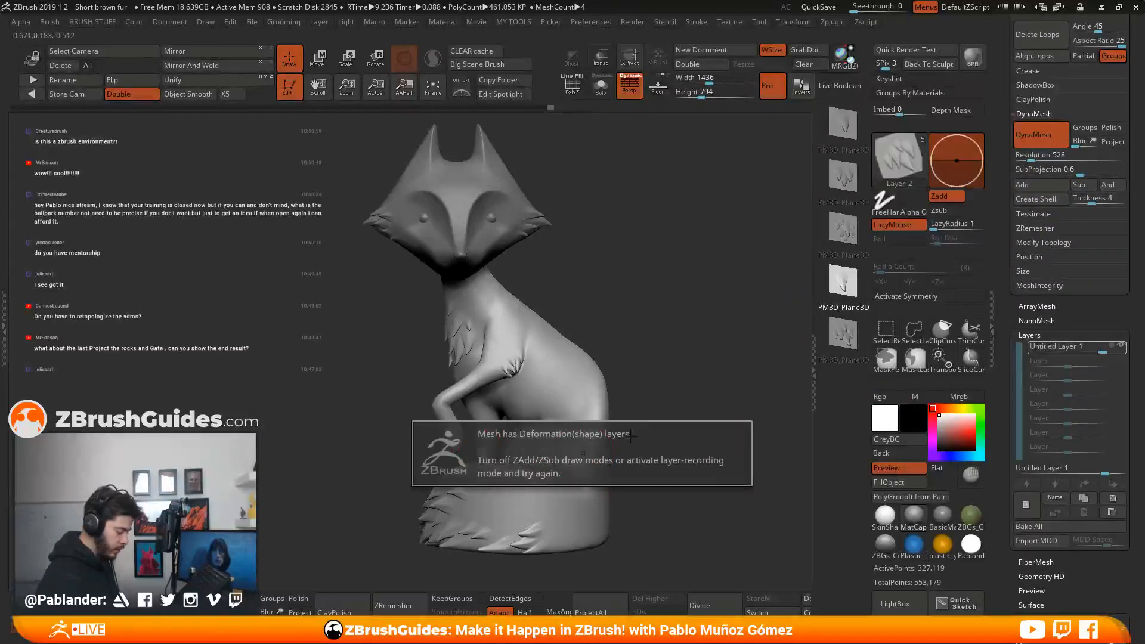
{"action": "left_click_drag", "start_coordinate": [626, 411], "coordinate": [680, 421]}
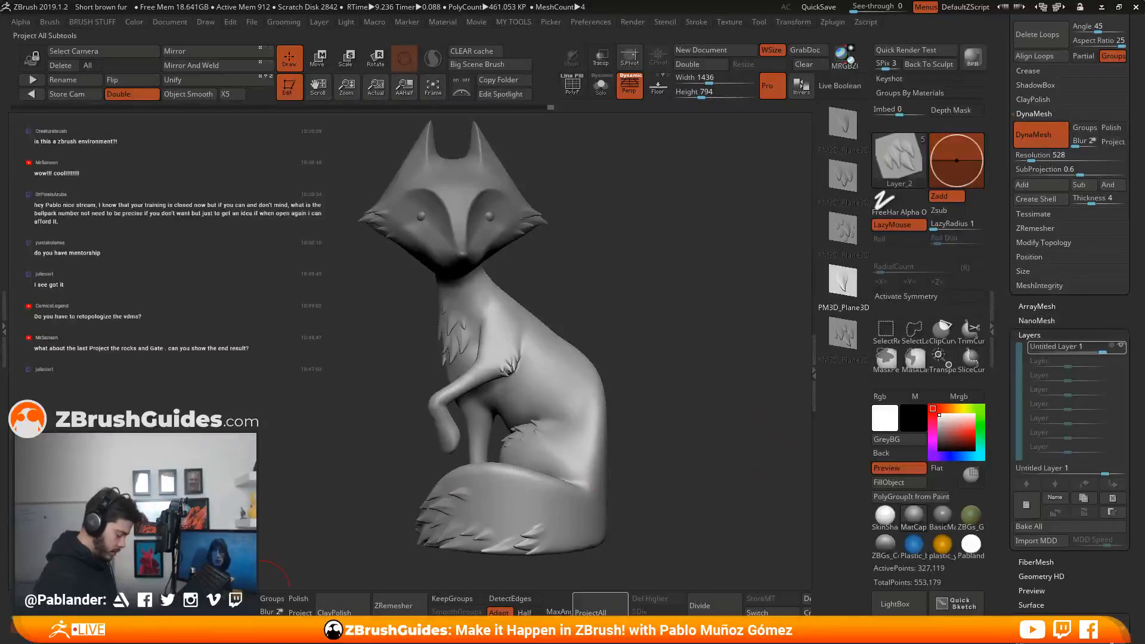
{"action": "key", "text": "ctrl"}
{"action": "mouse_move", "coordinate": [562, 643]}
{"action": "left_mouse_down", "text": "ctrl"}
{"action": "mouse_move", "coordinate": [438, 643]}
{"action": "mouse_move", "coordinate": [508, 643]}
{"action": "left_mouse_up", "text": "ctrl"}
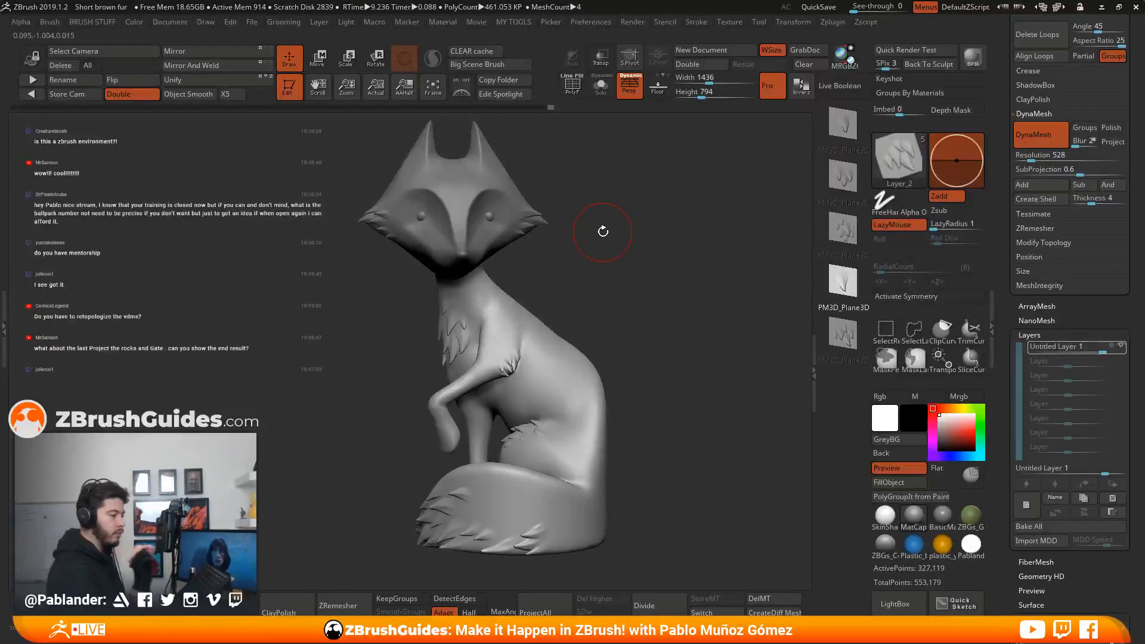
{"action": "mouse_move", "coordinate": [550, 72]}
{"action": "left_mouse_down", "text": "ctrl"}
{"action": "mouse_move", "coordinate": [314, 70]}
{"action": "mouse_move", "coordinate": [837, 70]}
{"action": "mouse_move", "coordinate": [286, 70]}
{"action": "mouse_move", "coordinate": [759, 70]}
{"action": "mouse_move", "coordinate": [504, 71]}
{"action": "mouse_move", "coordinate": [537, 71]}
{"action": "left_mouse_up", "text": "ctrl"}
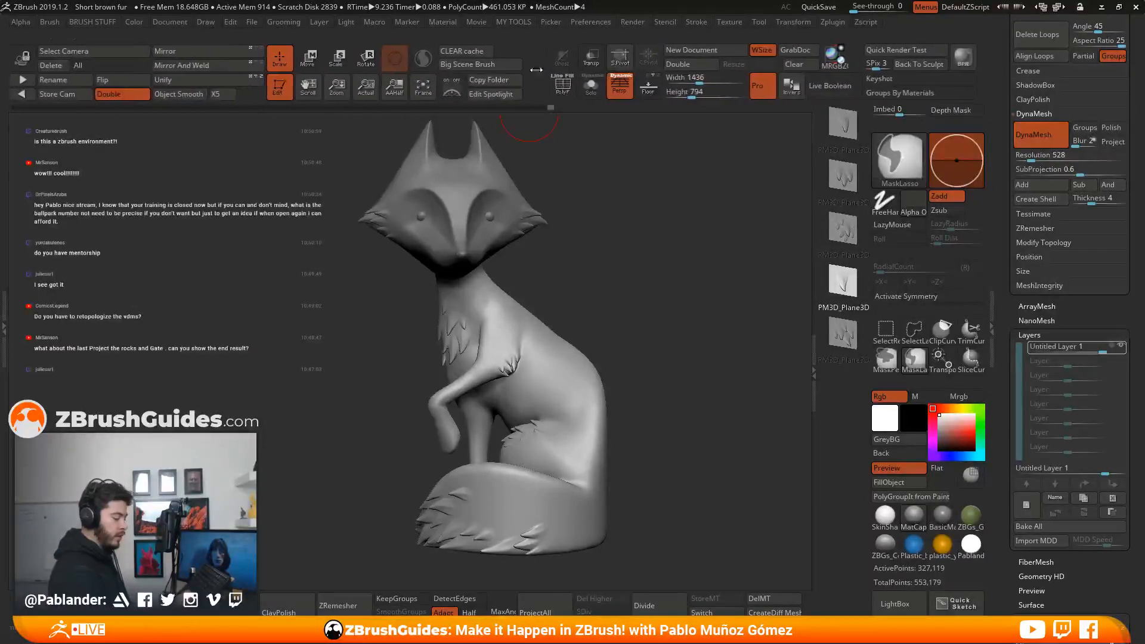
{"action": "left_click", "coordinate": [5, 296]}
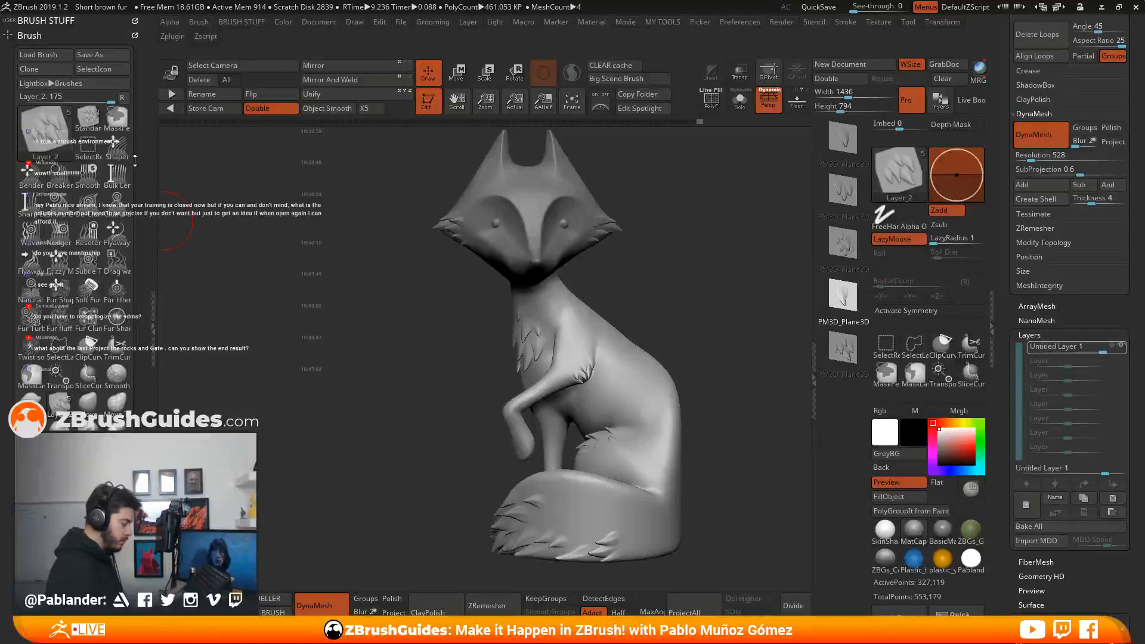
{"action": "mouse_move", "coordinate": [685, 91]}
{"action": "left_mouse_down", "text": "ctrl"}
{"action": "mouse_move", "coordinate": [462, 100]}
{"action": "mouse_move", "coordinate": [539, 100]}
{"action": "left_mouse_up", "text": "ctrl"}
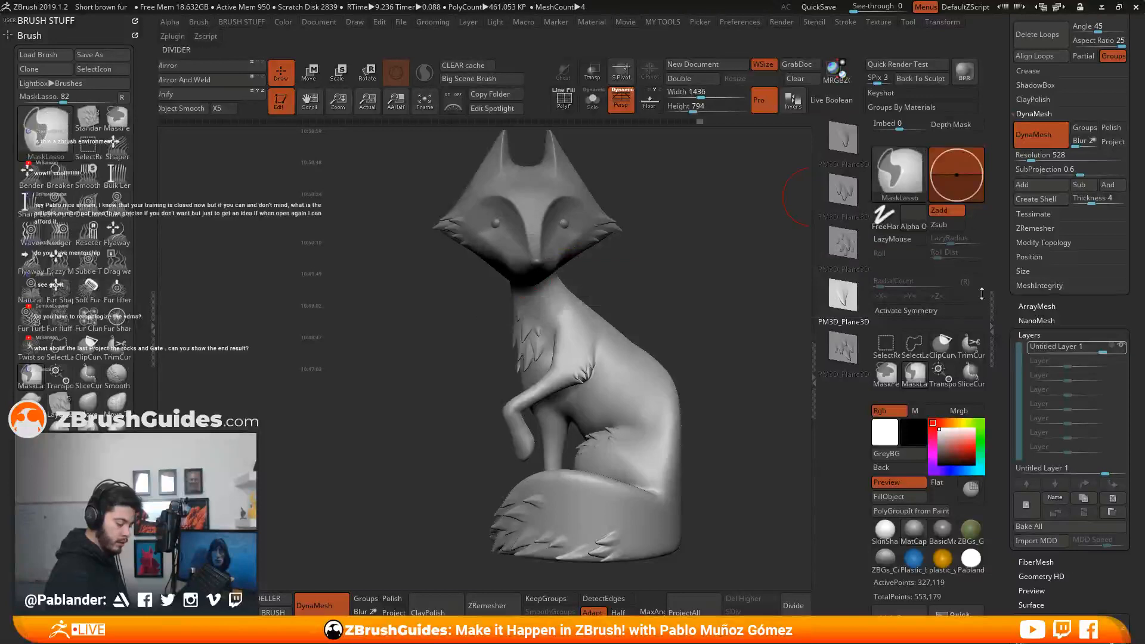
{"action": "left_click", "coordinate": [152, 327]}
{"action": "mouse_move", "coordinate": [387, 77]}
{"action": "left_mouse_down", "text": "ctrl"}
{"action": "mouse_move", "coordinate": [550, 72]}
{"action": "mouse_move", "coordinate": [531, 74]}
{"action": "left_mouse_up", "text": "ctrl"}
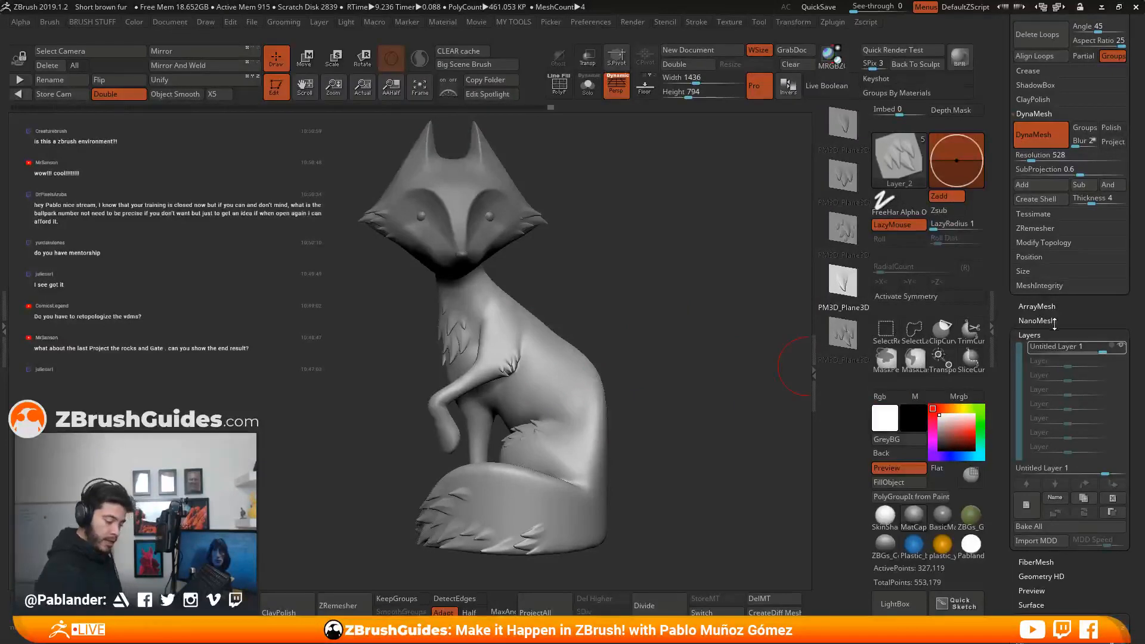
Select the Morph brush and try it on the fox's tail.
{"action": "scroll", "coordinate": [1054, 322], "scroll_direction": "down", "scroll_amount": 2}
{"action": "left_click_drag", "start_coordinate": [690, 500], "coordinate": [728, 477]}
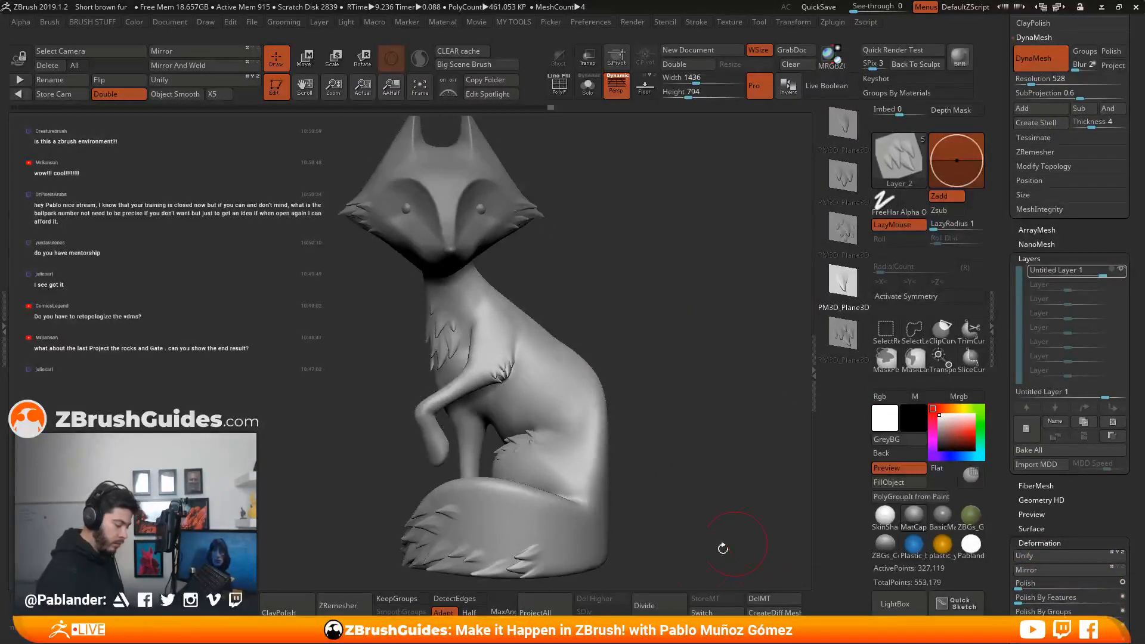
{"action": "left_click", "coordinate": [893, 173]}
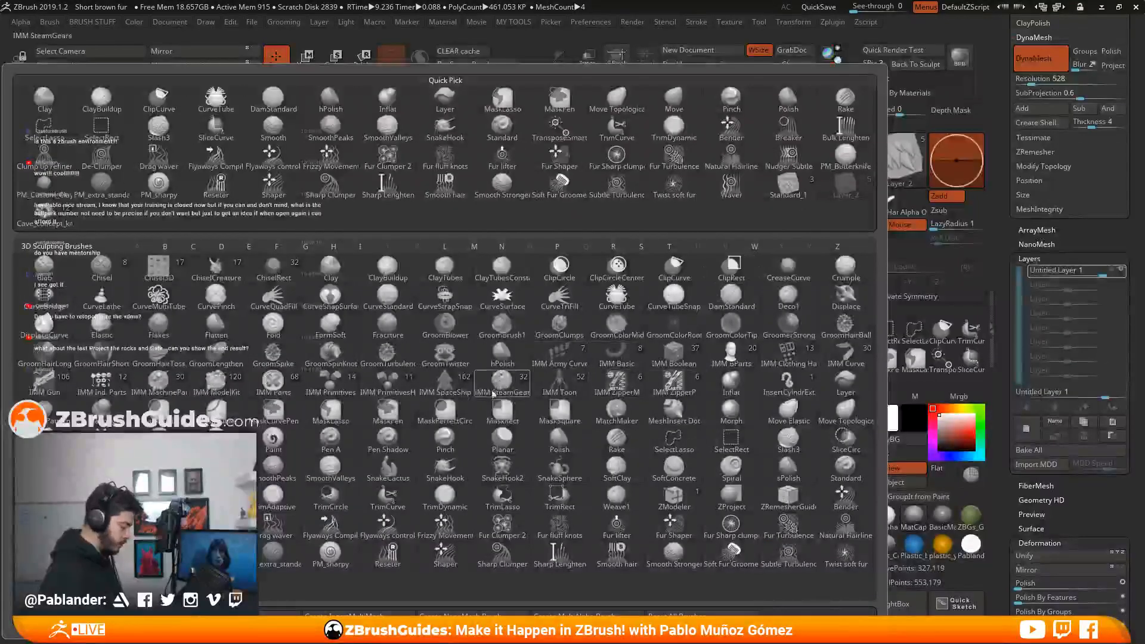
{"action": "key", "text": "m"}
{"action": "left_click", "coordinate": [730, 411]}
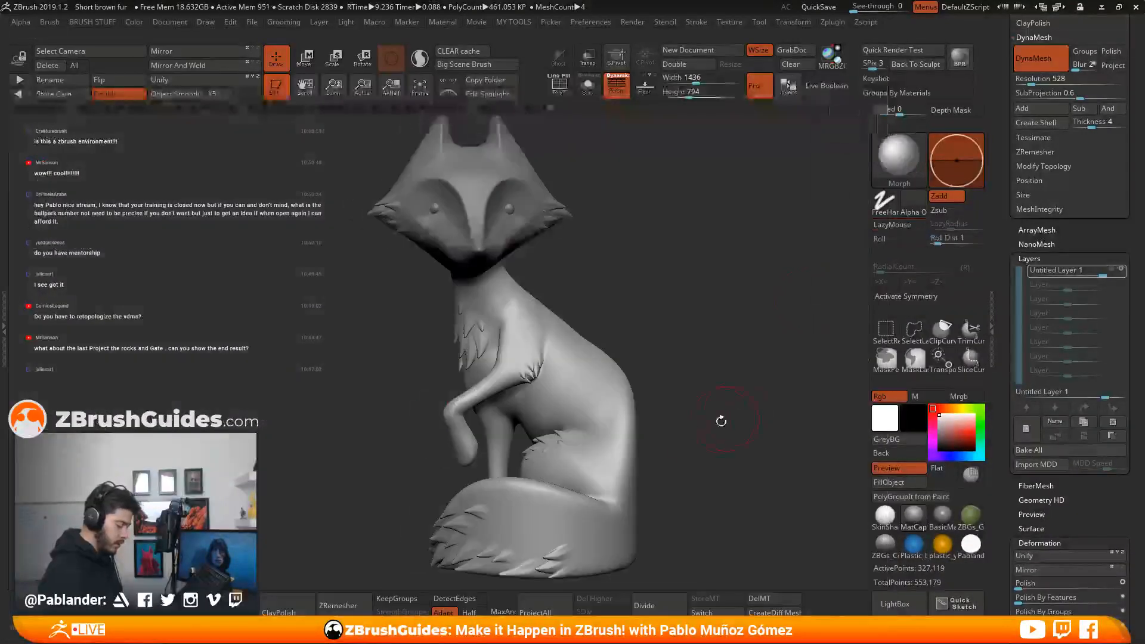
{"action": "left_click_drag", "start_coordinate": [690, 455], "coordinate": [626, 441], "text": "alt"}
{"action": "left_click", "coordinate": [558, 483]}
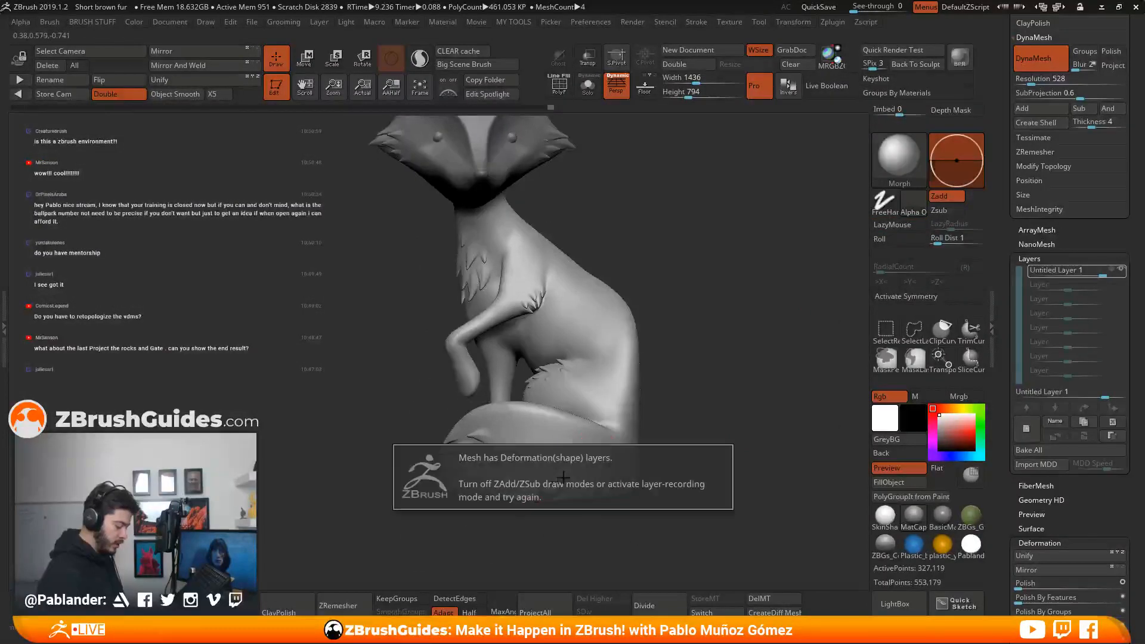
{"action": "left_click_drag", "start_coordinate": [720, 402], "coordinate": [709, 380]}
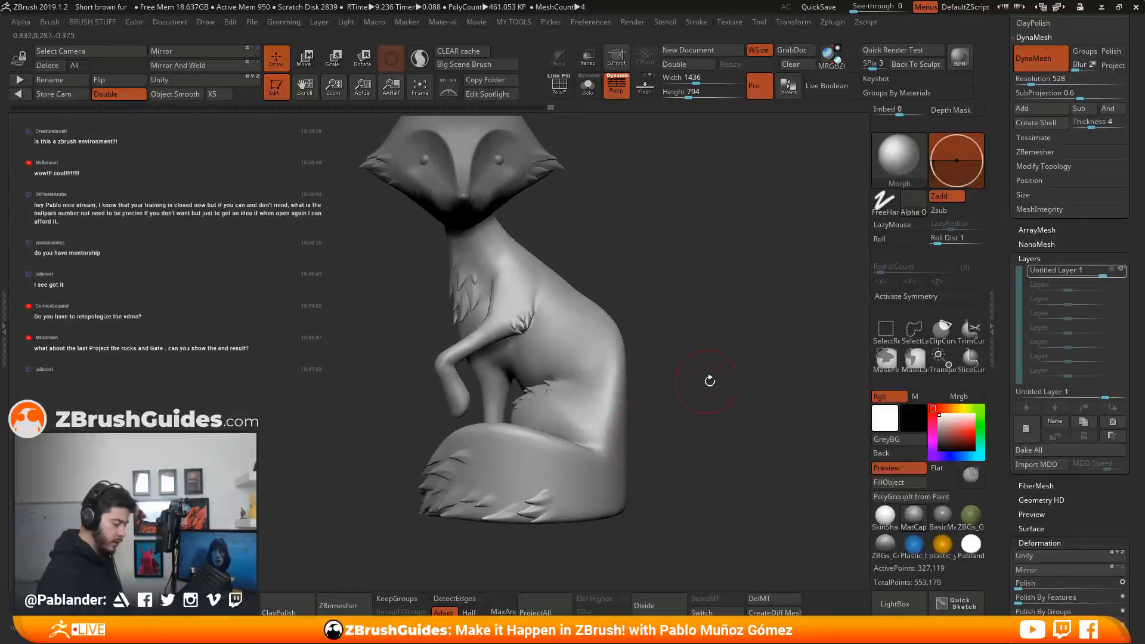
Add a new layer to the fox's body and try the Morph brush on the thigh's fur tufts.
{"action": "left_click", "coordinate": [1027, 430]}
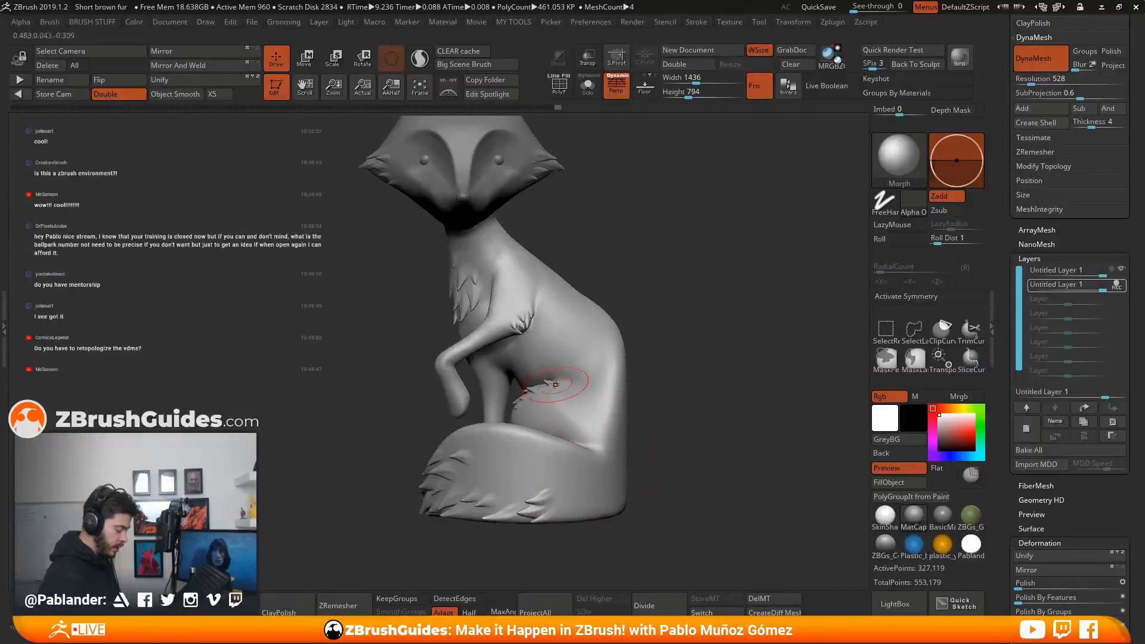
{"action": "left_click_drag", "start_coordinate": [555, 391], "coordinate": [551, 387]}
{"action": "right_click_drag", "start_coordinate": [558, 388], "coordinate": [580, 397]}
{"action": "left_click_drag", "start_coordinate": [564, 393], "coordinate": [571, 394], "text": "shift"}
{"action": "mouse_move", "coordinate": [596, 324]}
{"action": "right_mouse_down"}
{"action": "mouse_move", "coordinate": [568, 310]}
{"action": "mouse_move", "coordinate": [625, 251]}
{"action": "mouse_move", "coordinate": [605, 292]}
{"action": "mouse_move", "coordinate": [661, 354]}
{"action": "mouse_move", "coordinate": [566, 272]}
{"action": "right_mouse_up"}
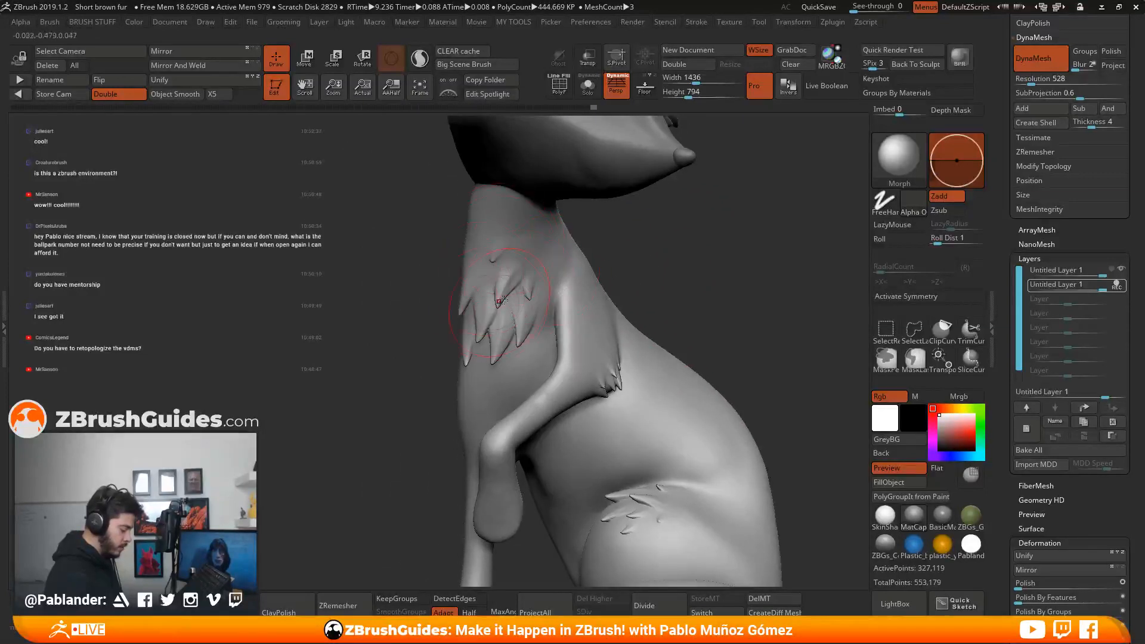
Fade the fur tufts on the fox's chest with Morph brush strokes.
{"action": "mouse_move", "coordinate": [527, 331]}
{"action": "left_mouse_down"}
{"action": "mouse_move", "coordinate": [525, 347]}
{"action": "mouse_move", "coordinate": [527, 326]}
{"action": "left_mouse_up"}
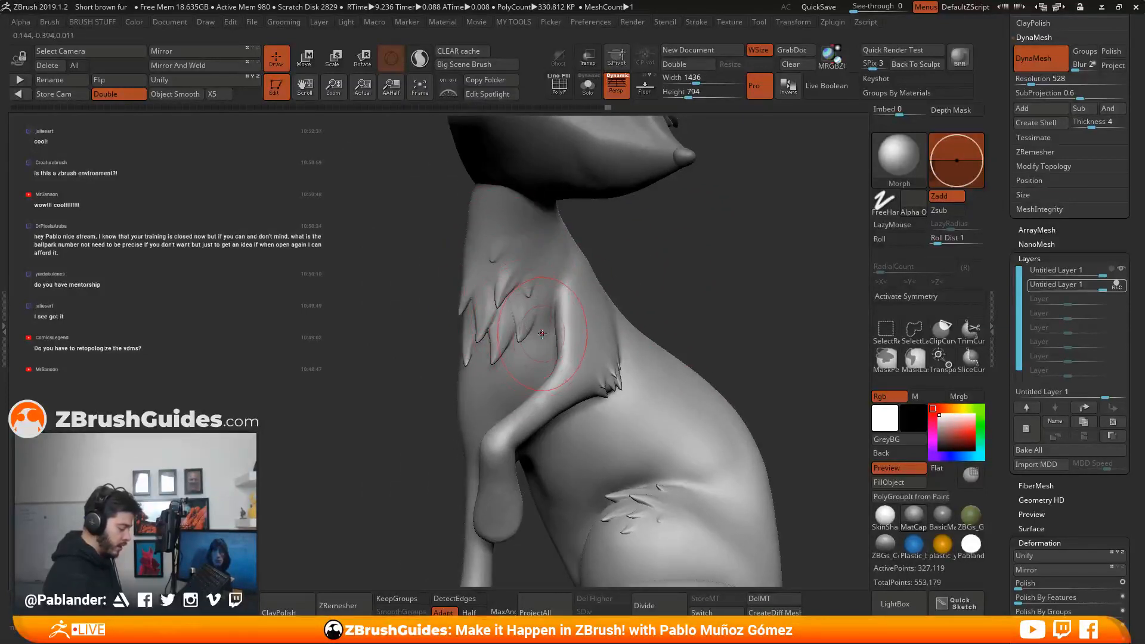
{"action": "right_click_drag", "start_coordinate": [541, 309], "coordinate": [530, 328], "text": "ctrl"}
{"action": "left_click_drag", "start_coordinate": [492, 280], "coordinate": [460, 320]}
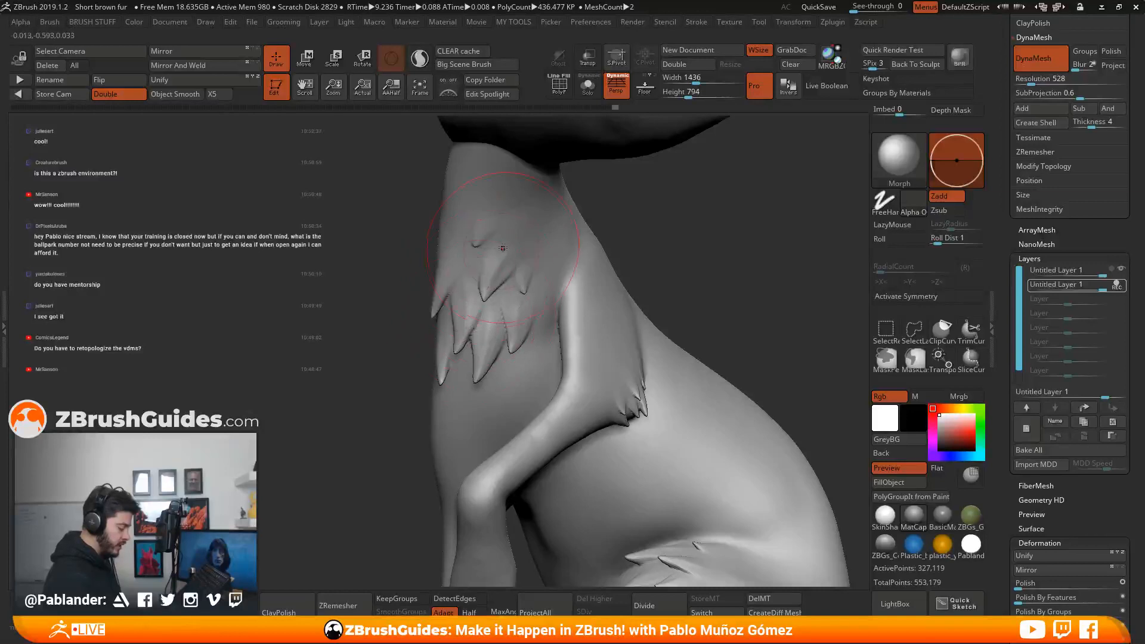
{"action": "left_click_drag", "start_coordinate": [539, 268], "coordinate": [502, 305]}
{"action": "right_click_drag", "start_coordinate": [542, 320], "coordinate": [551, 352]}
Morph away the fur tufts along the lower edge of the fox's tail.
{"action": "right_click_drag", "start_coordinate": [661, 402], "coordinate": [590, 254]}
{"action": "right_click_drag", "start_coordinate": [606, 411], "coordinate": [608, 197], "text": "alt"}
{"action": "mouse_move", "coordinate": [626, 518]}
{"action": "right_mouse_down"}
{"action": "mouse_move", "coordinate": [599, 499]}
{"action": "mouse_move", "coordinate": [553, 400]}
{"action": "right_mouse_up"}
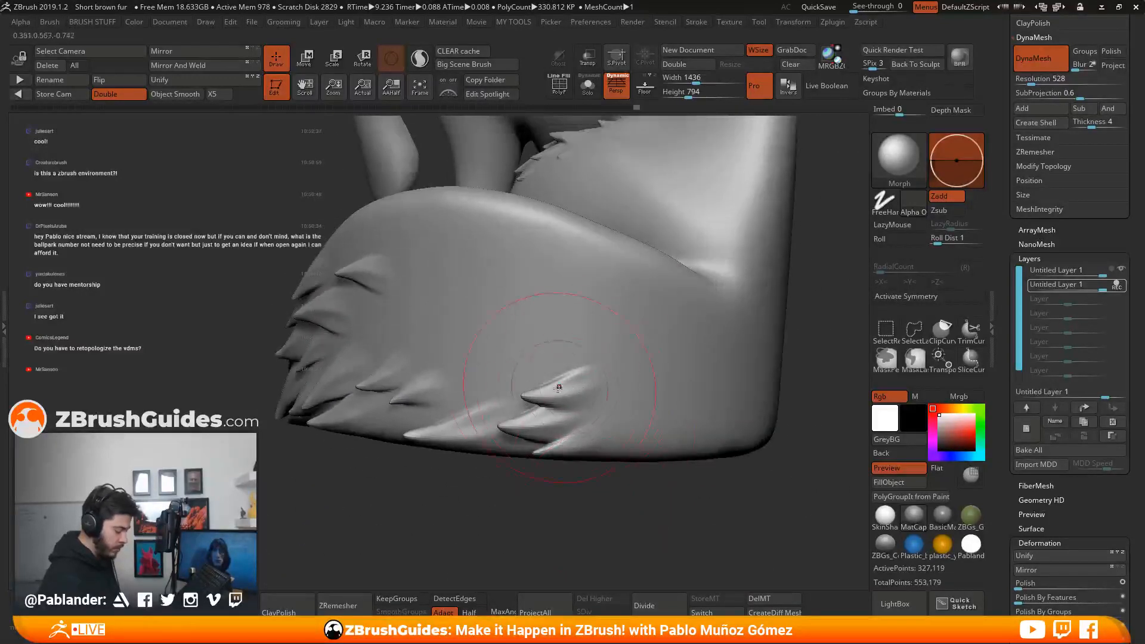
{"action": "left_click_drag", "start_coordinate": [528, 396], "coordinate": [538, 397]}
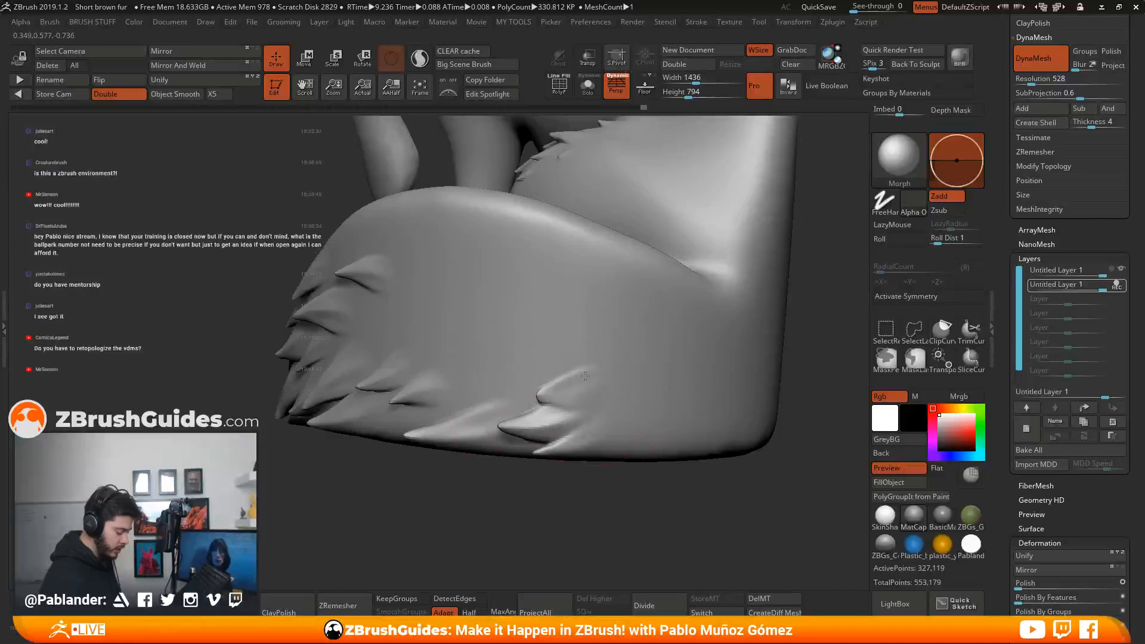
{"action": "right_click_drag", "start_coordinate": [602, 374], "coordinate": [591, 374]}
{"action": "key", "text": "space"}
{"action": "left_click_drag", "start_coordinate": [591, 374], "coordinate": [535, 393]}
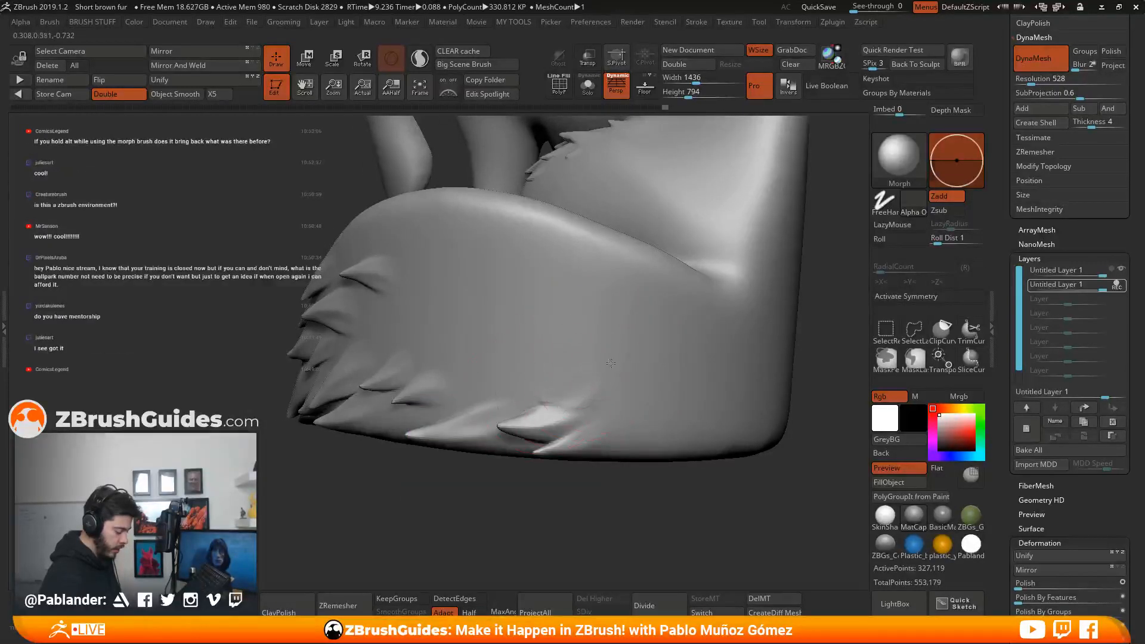
{"action": "mouse_move", "coordinate": [571, 417]}
{"action": "right_mouse_down"}
{"action": "mouse_move", "coordinate": [554, 394]}
{"action": "mouse_move", "coordinate": [638, 406]}
{"action": "right_mouse_up"}
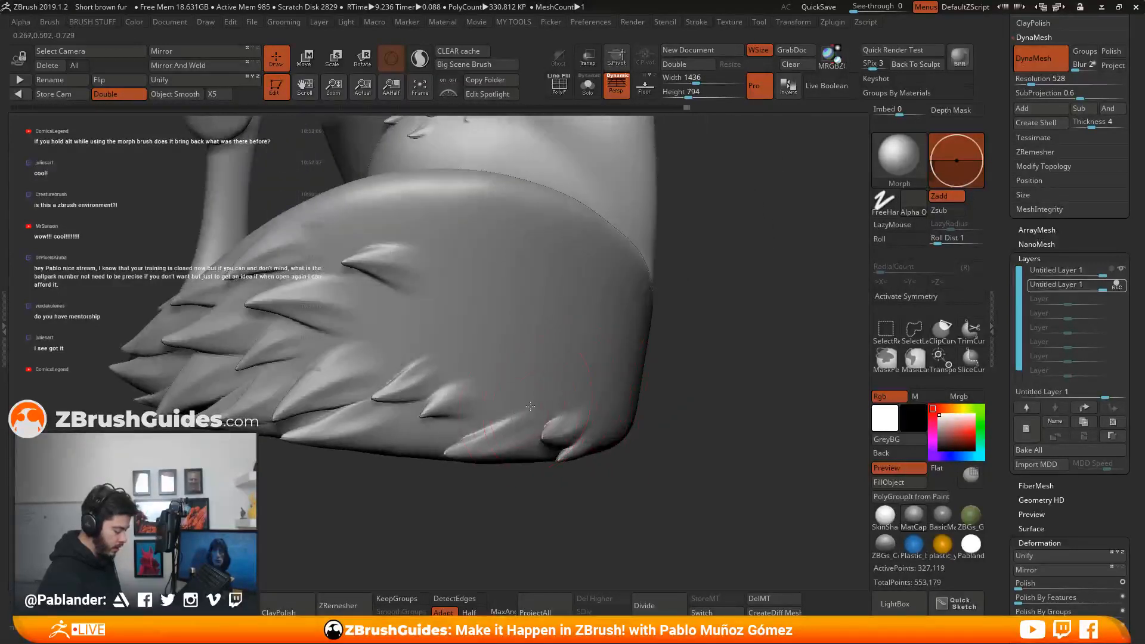
{"action": "right_click_drag", "start_coordinate": [542, 360], "coordinate": [540, 386]}
{"action": "right_click_drag", "start_coordinate": [484, 422], "coordinate": [578, 360]}
{"action": "mouse_move", "coordinate": [578, 360]}
{"action": "left_mouse_down"}
{"action": "mouse_move", "coordinate": [615, 304]}
{"action": "mouse_move", "coordinate": [585, 358]}
{"action": "left_mouse_up"}
{"action": "right_click_drag", "start_coordinate": [584, 358], "coordinate": [731, 263]}
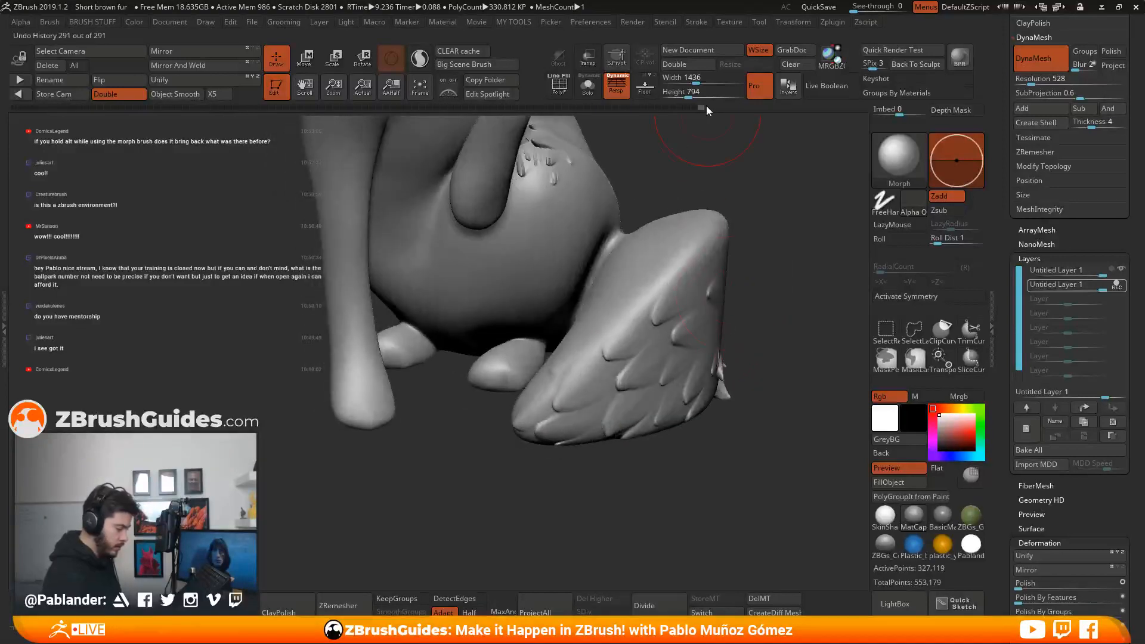
Delete the newly added layer from the fox's body.
{"action": "right_click_drag", "start_coordinate": [787, 347], "coordinate": [751, 350], "text": "alt"}
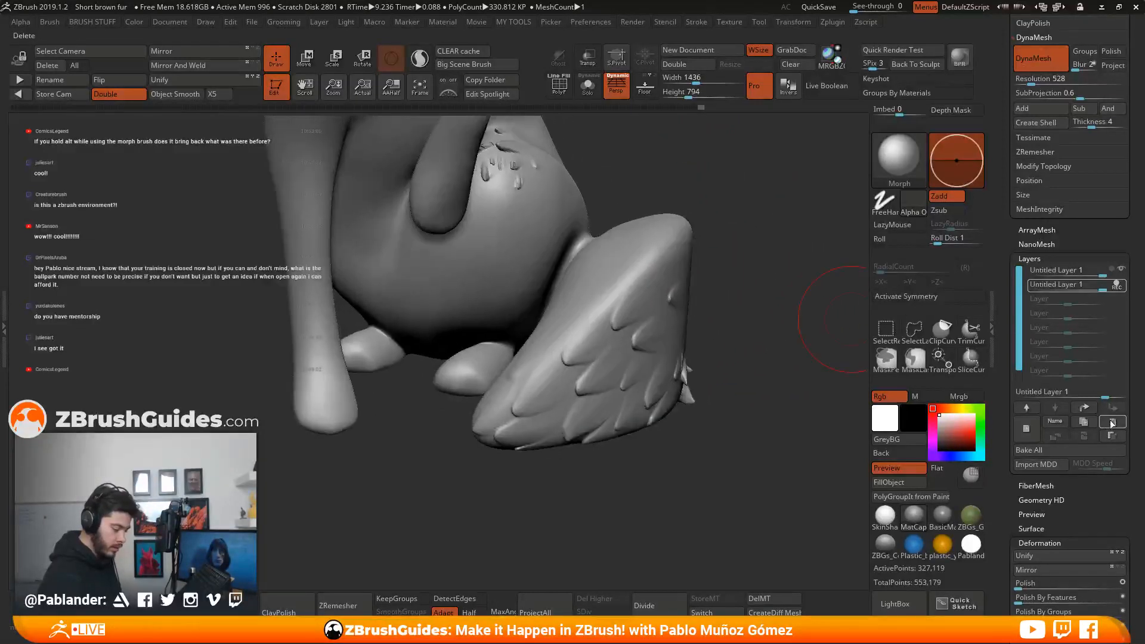
{"action": "mouse_move", "coordinate": [764, 421]}
{"action": "right_mouse_down", "text": "ctrl"}
{"action": "mouse_move", "coordinate": [749, 380]}
{"action": "mouse_move", "coordinate": [695, 388]}
{"action": "mouse_move", "coordinate": [705, 376]}
{"action": "mouse_move", "coordinate": [716, 418]}
{"action": "right_mouse_up", "text": "ctrl"}
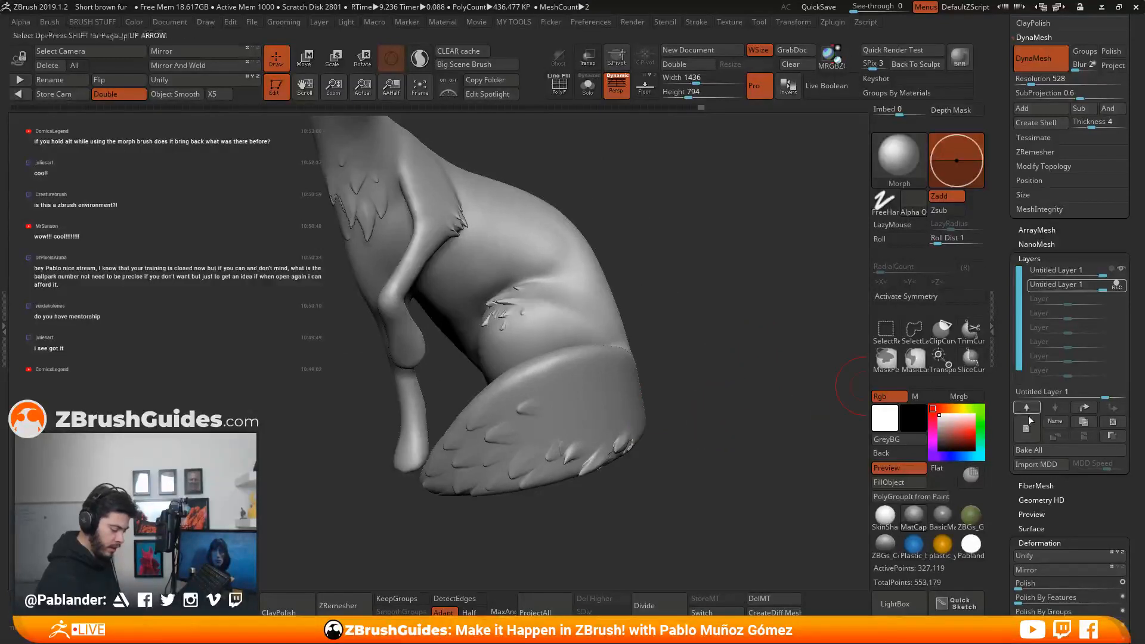
{"action": "left_click", "coordinate": [1112, 422]}
{"action": "right_click_drag", "start_coordinate": [755, 395], "coordinate": [854, 351]}
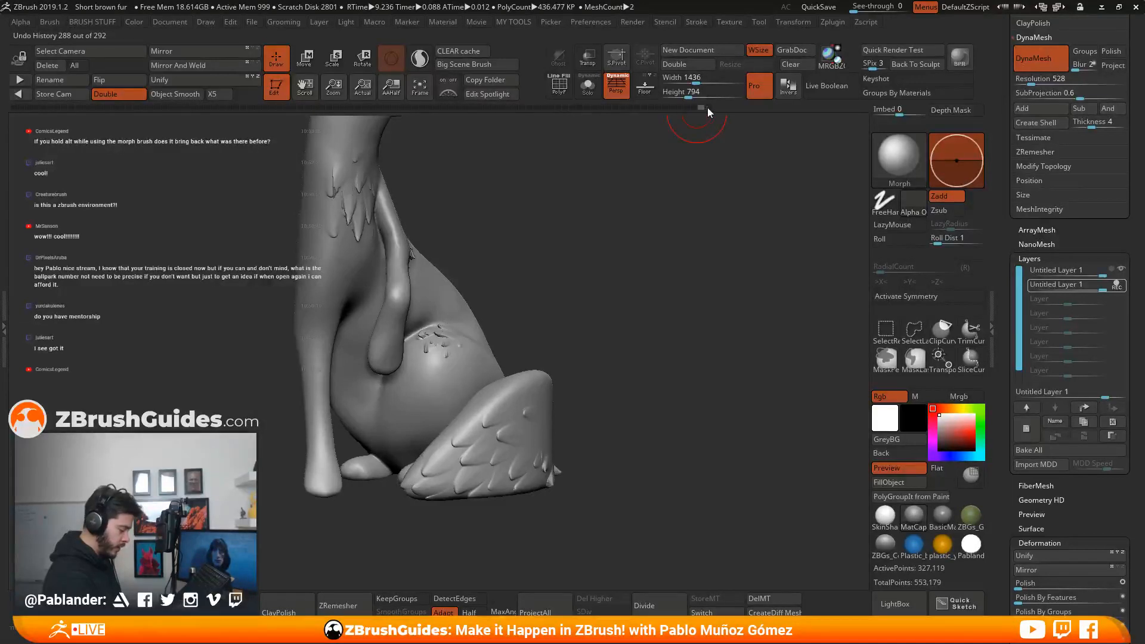
Vary the fur layer's intensity, bringing it down to 0, and switch the body's geometry with its stored morph target twice.
{"action": "left_click_drag", "start_coordinate": [1067, 272], "coordinate": [1123, 276]}
{"action": "left_click_drag", "start_coordinate": [697, 410], "coordinate": [706, 384]}
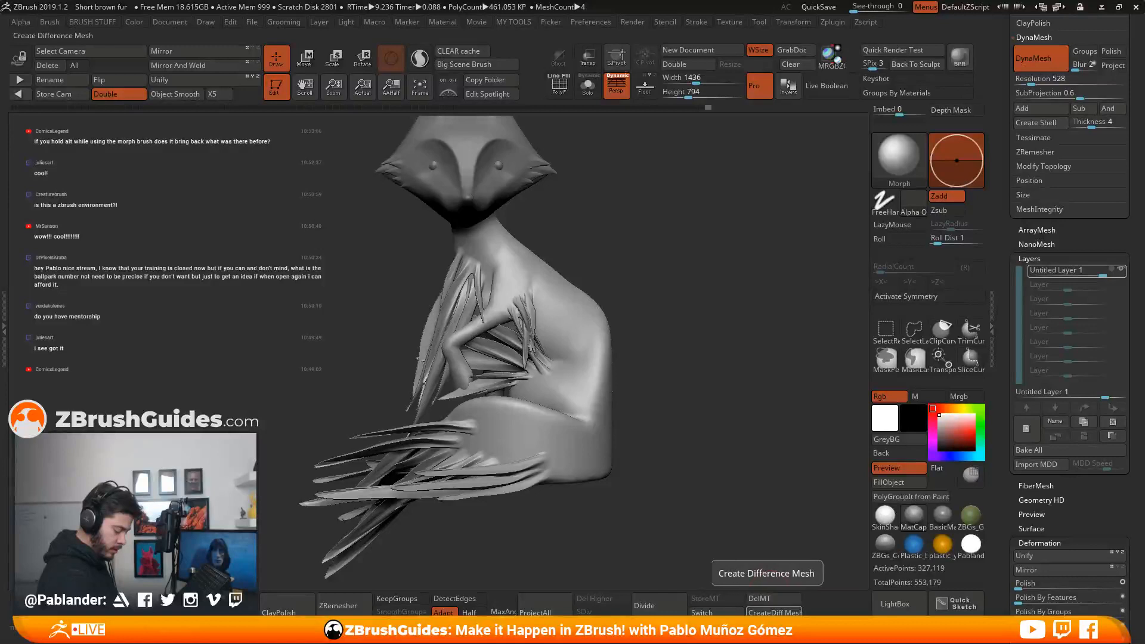
{"action": "left_click", "coordinate": [716, 613]}
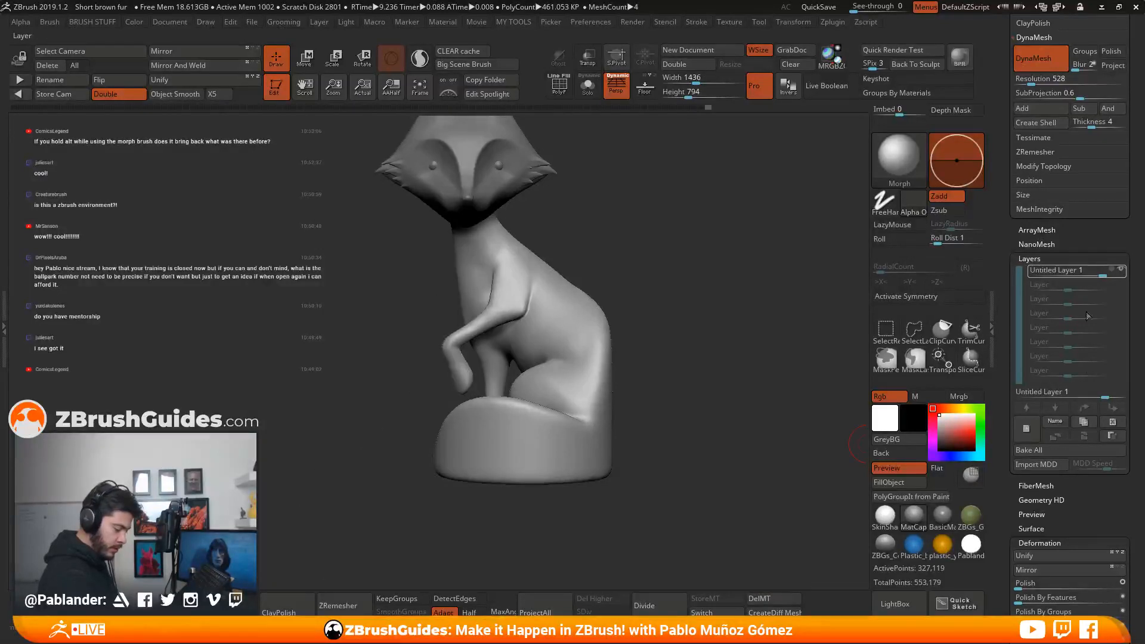
{"action": "left_click_drag", "start_coordinate": [1083, 272], "coordinate": [1041, 272]}
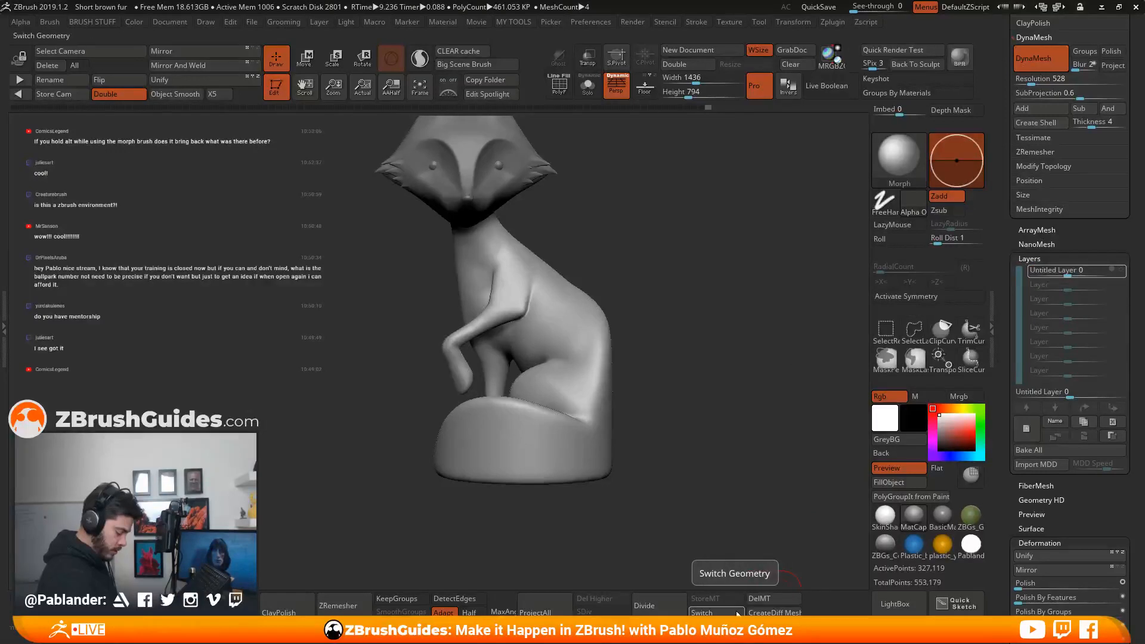
{"action": "left_click", "coordinate": [710, 612]}
Try a negative intensity of -0.15044 on the body's fur layer.
{"action": "left_click", "coordinate": [1065, 270]}
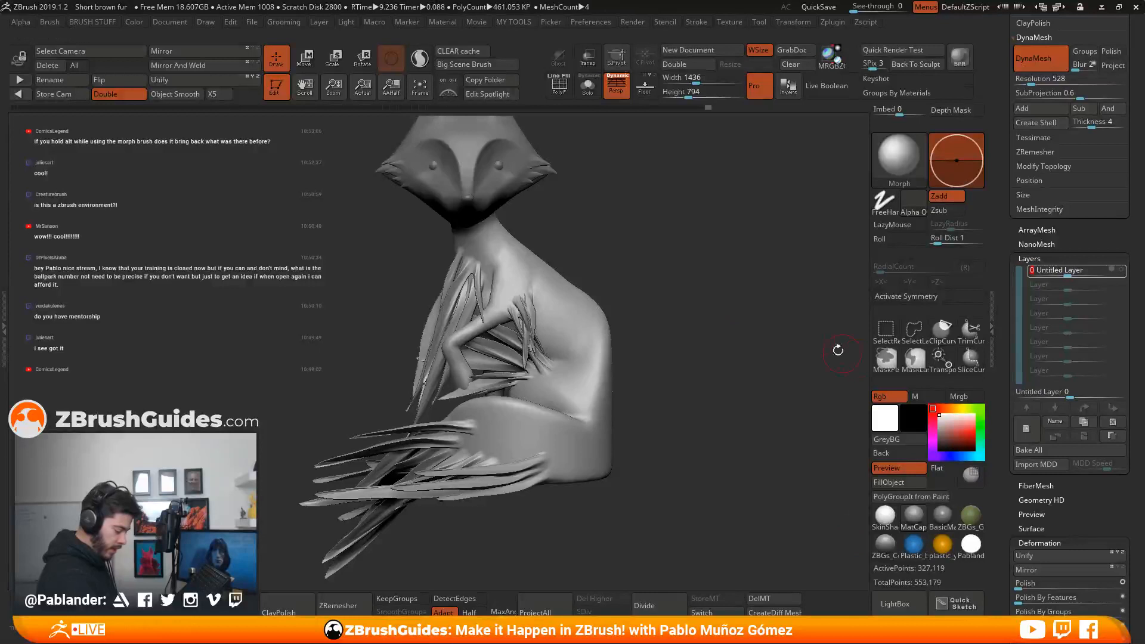
{"action": "left_click_drag", "start_coordinate": [680, 263], "coordinate": [716, 275], "text": "alt"}
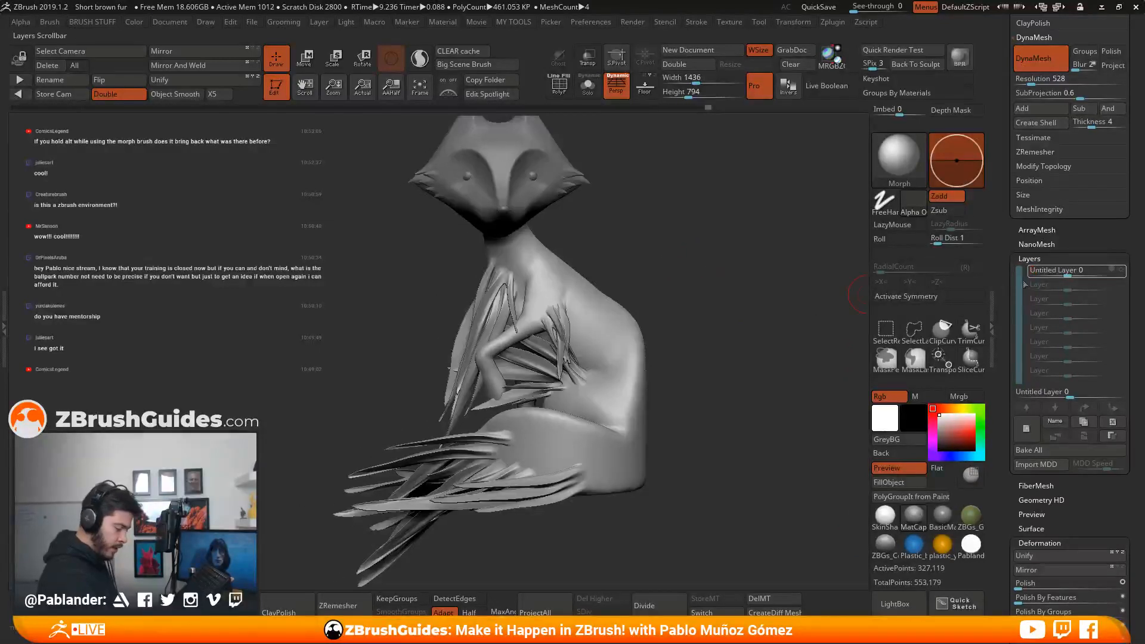
{"action": "left_click_drag", "start_coordinate": [1067, 270], "coordinate": [1043, 272]}
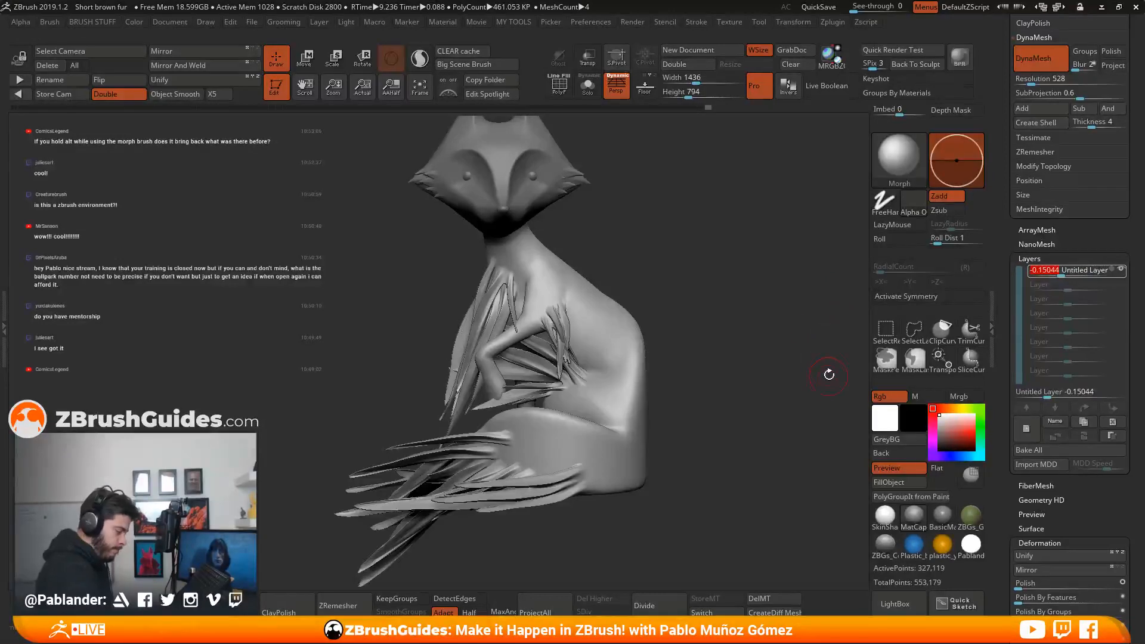
Restore the quick-saved project QS_41460.ZPR without saving the current changes.
{"action": "left_click", "coordinate": [888, 606]}
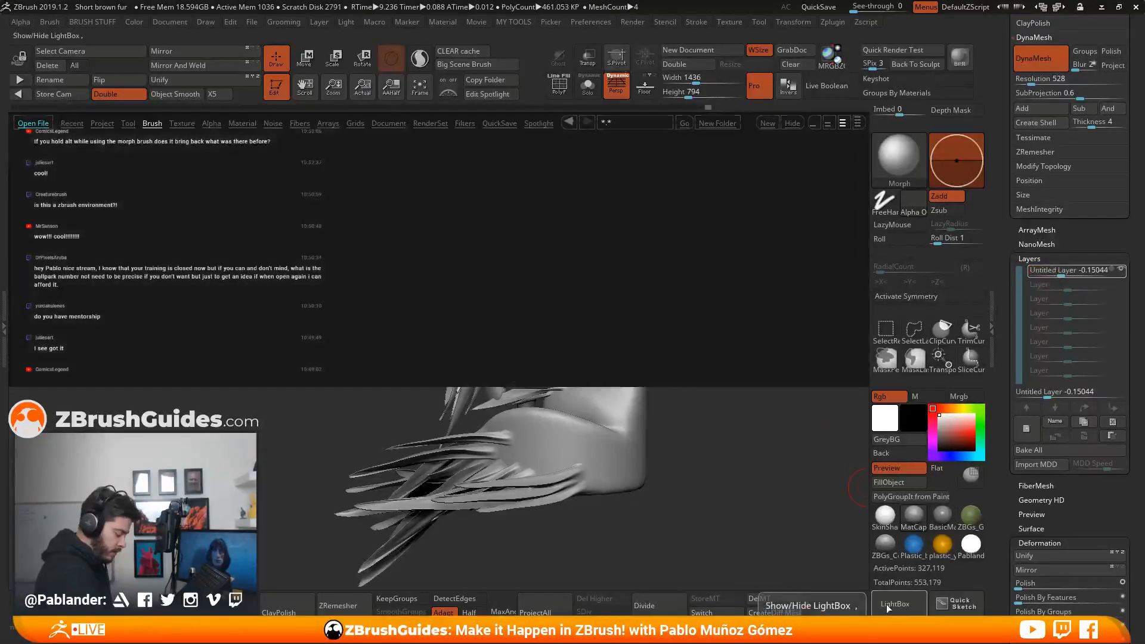
{"action": "left_click", "coordinate": [500, 123]}
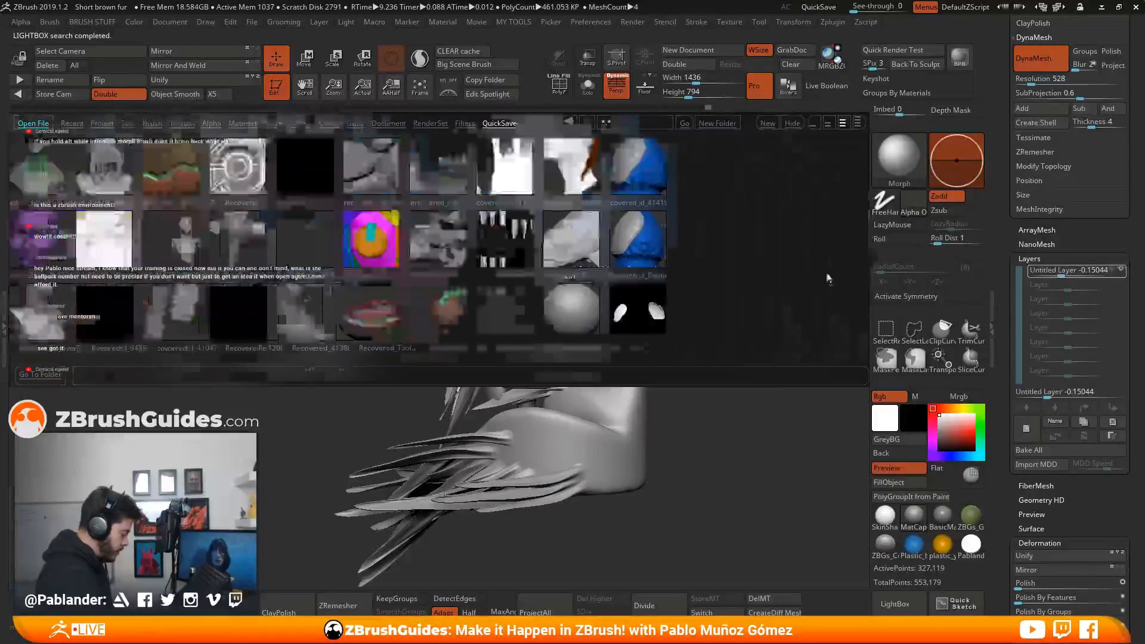
{"action": "left_click_drag", "start_coordinate": [441, 260], "coordinate": [634, 257]}
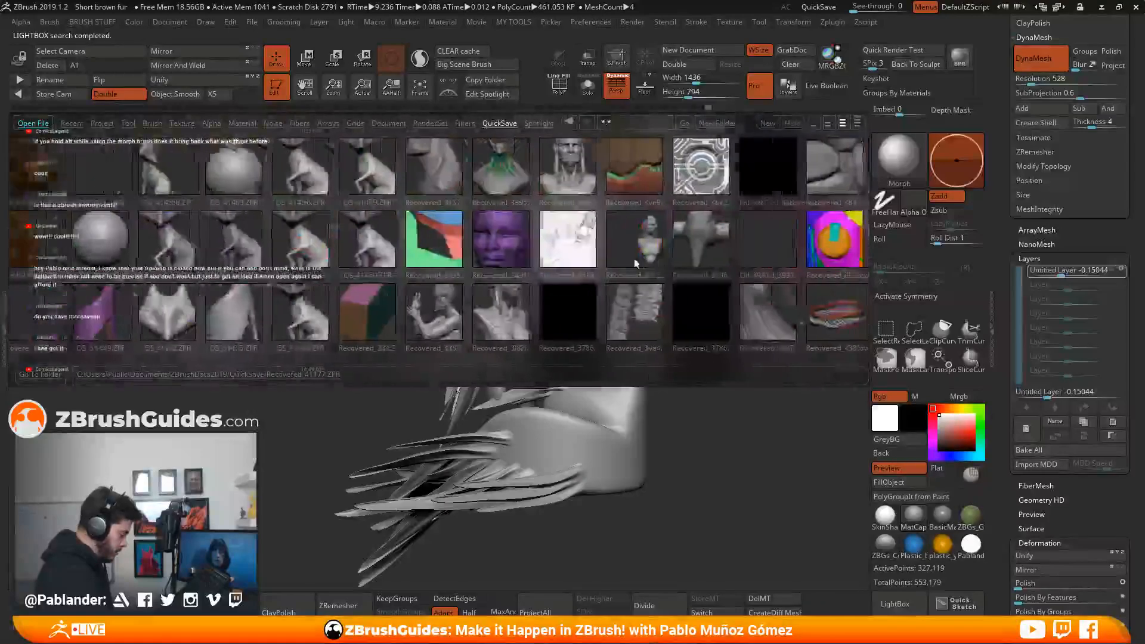
{"action": "double_click", "coordinate": [525, 247]}
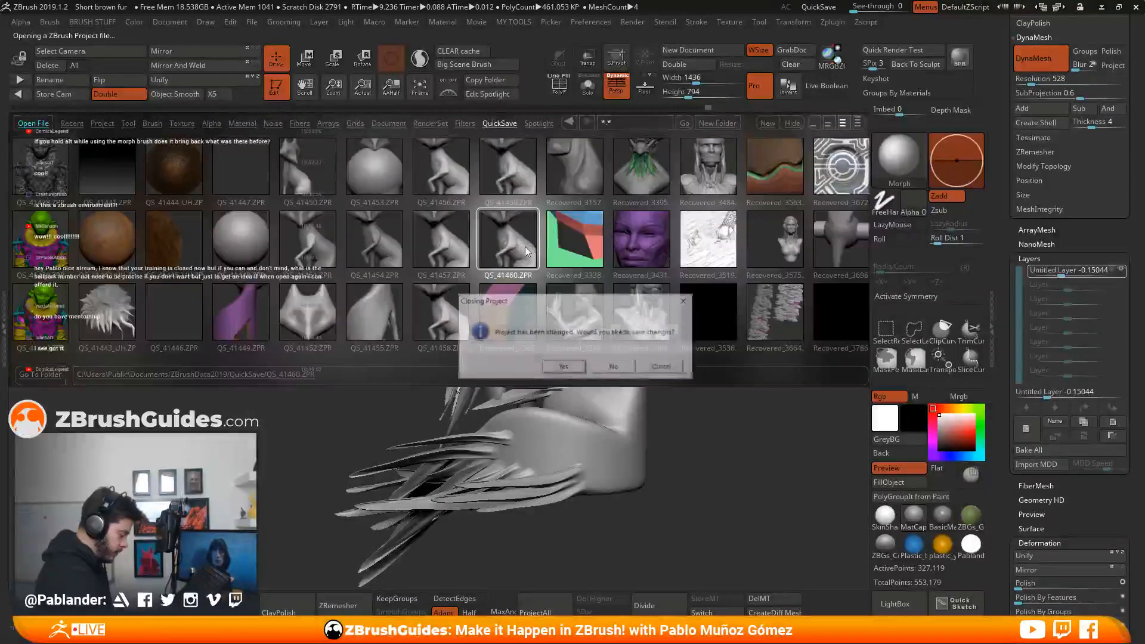
{"action": "left_click", "coordinate": [613, 368]}
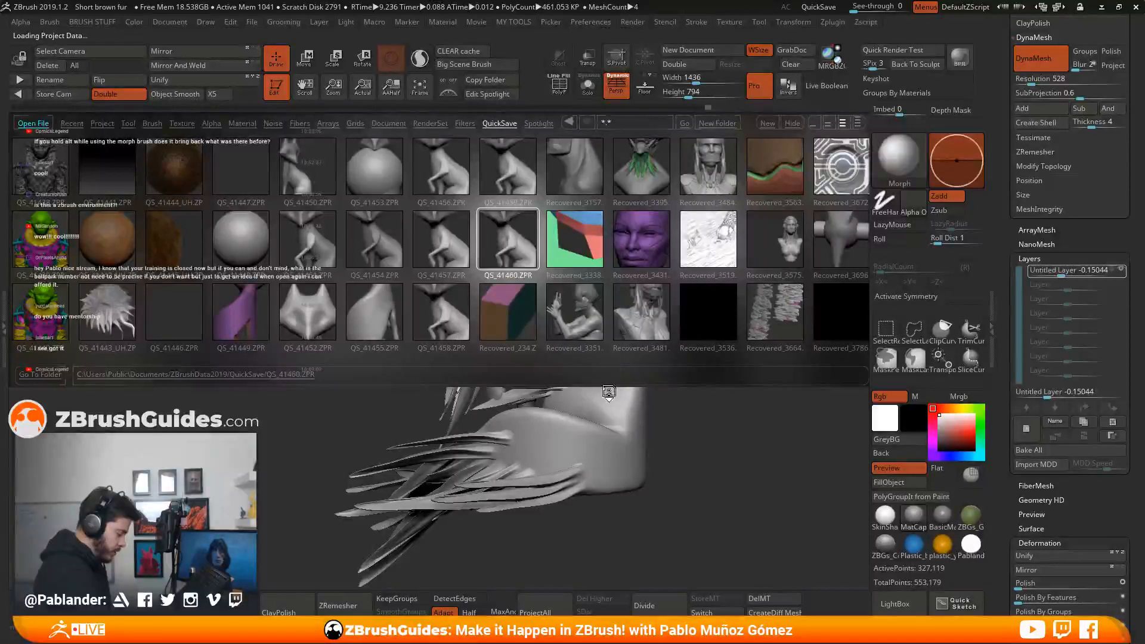
{"action": "left_click_drag", "start_coordinate": [620, 333], "coordinate": [687, 362]}
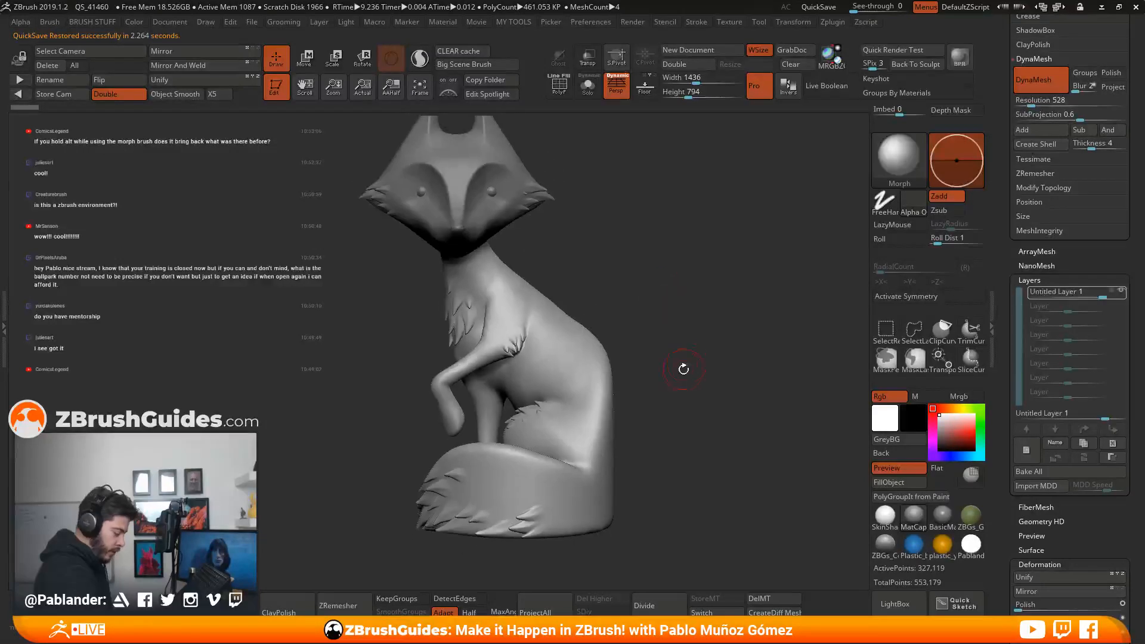
{"action": "mouse_move", "coordinate": [668, 301]}
{"action": "left_mouse_down"}
{"action": "mouse_move", "coordinate": [677, 306]}
{"action": "mouse_move", "coordinate": [657, 299]}
{"action": "mouse_move", "coordinate": [673, 300]}
{"action": "mouse_move", "coordinate": [670, 285]}
{"action": "mouse_move", "coordinate": [663, 308]}
{"action": "mouse_move", "coordinate": [654, 295]}
{"action": "left_mouse_up"}
{"action": "left_click_drag", "start_coordinate": [691, 395], "coordinate": [681, 398]}
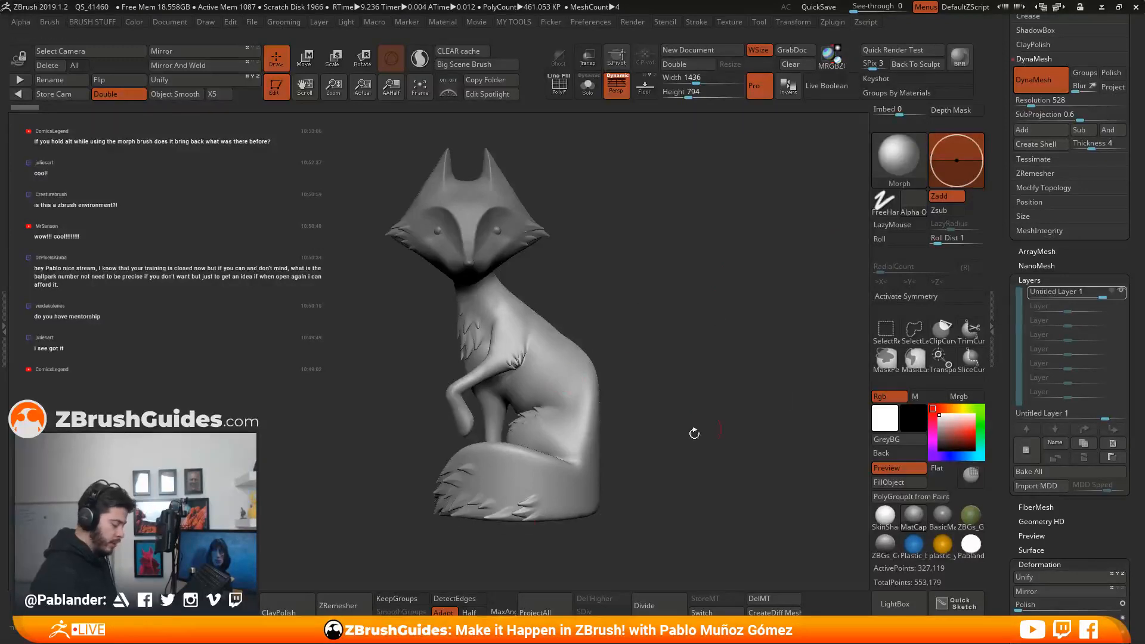
{"action": "left_click_drag", "start_coordinate": [640, 379], "coordinate": [526, 366]}
{"action": "left_click_drag", "start_coordinate": [731, 278], "coordinate": [685, 385], "text": "shift"}
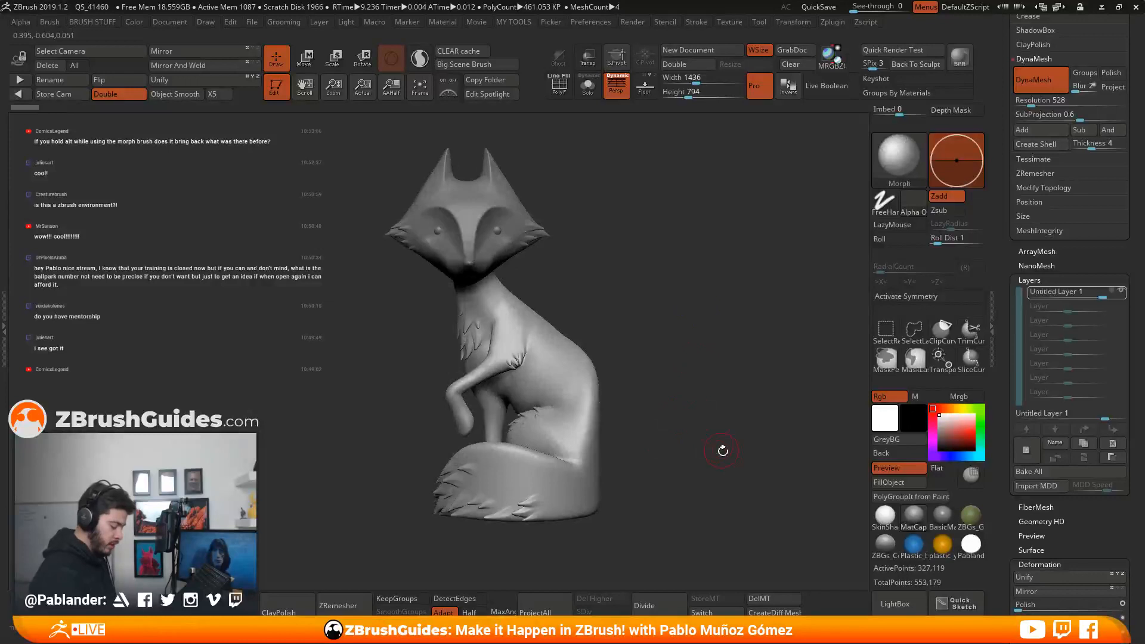
{"action": "left_click_drag", "start_coordinate": [667, 394], "coordinate": [689, 459]}
Examine the BPR RenderPass and BPR Shadow settings, and make a Best-Preview Render of the whole fox.
{"action": "left_click", "coordinate": [633, 22]}
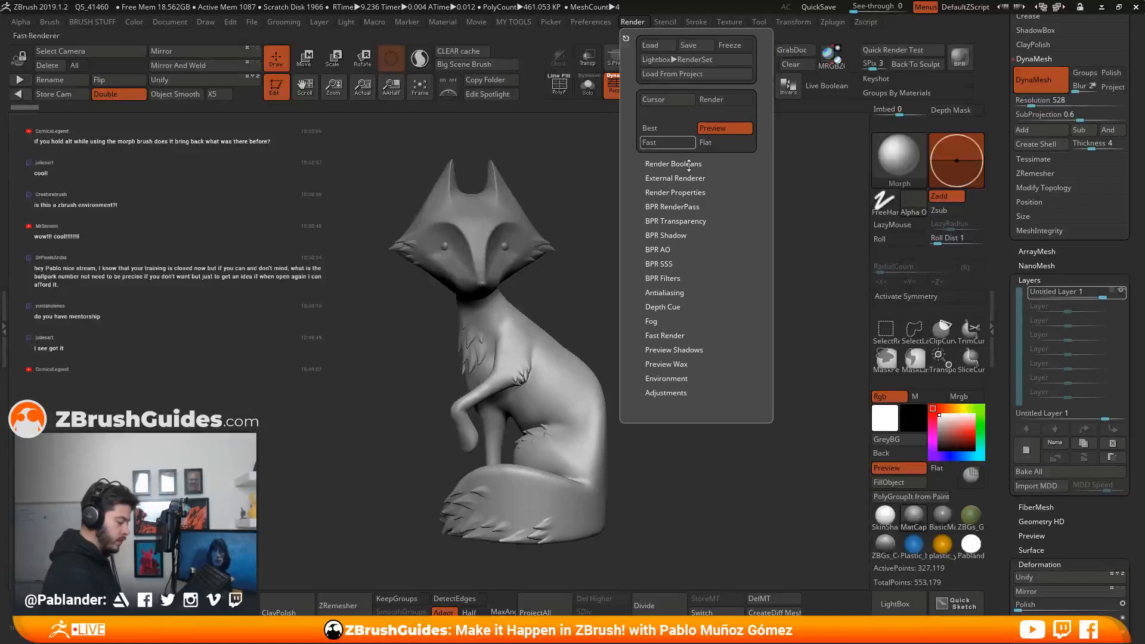
{"action": "key", "text": "shift"}
{"action": "left_click", "coordinate": [697, 204]}
{"action": "left_click", "coordinate": [700, 192]}
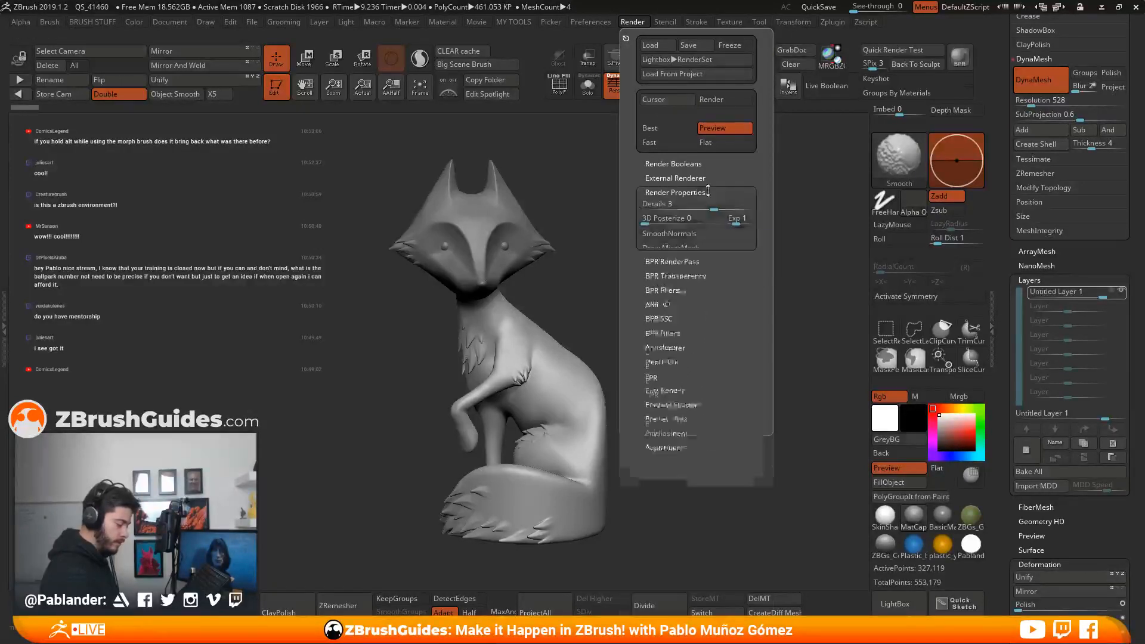
{"action": "left_click", "coordinate": [710, 196]}
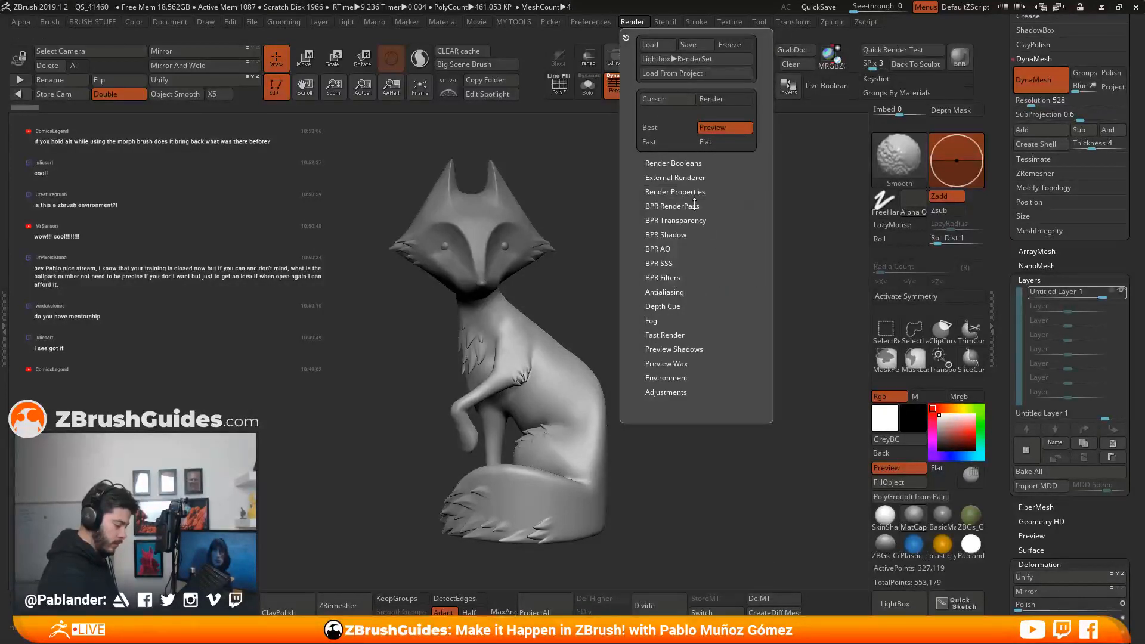
{"action": "left_click", "coordinate": [696, 207]}
{"action": "left_click", "coordinate": [684, 339]}
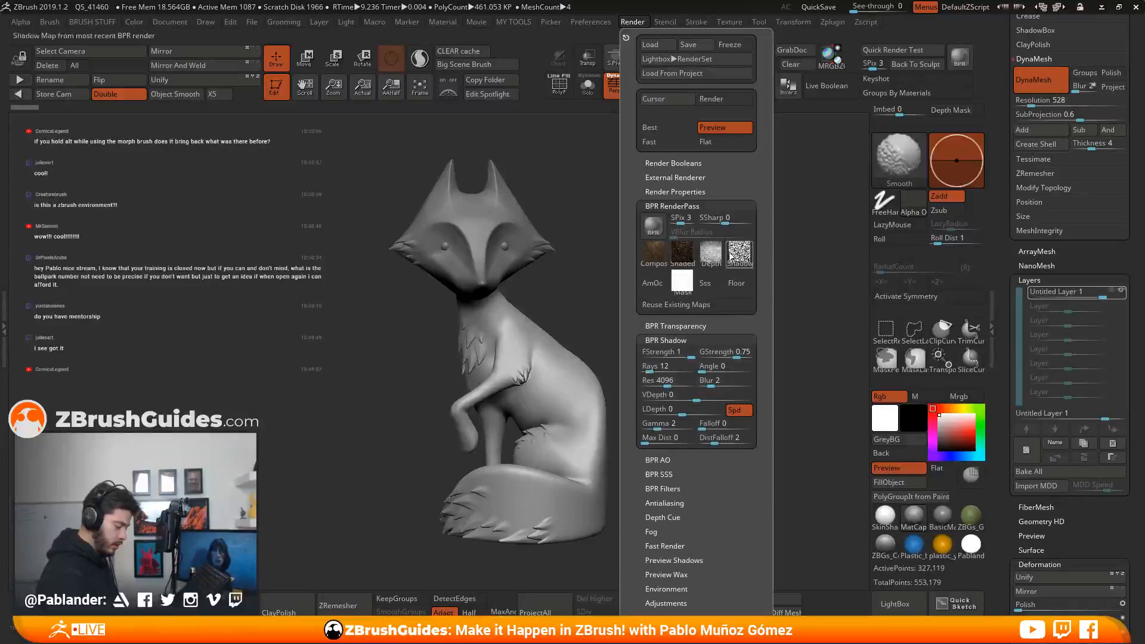
{"action": "left_click", "coordinate": [706, 206], "text": "shift"}
{"action": "left_click", "coordinate": [710, 262]}
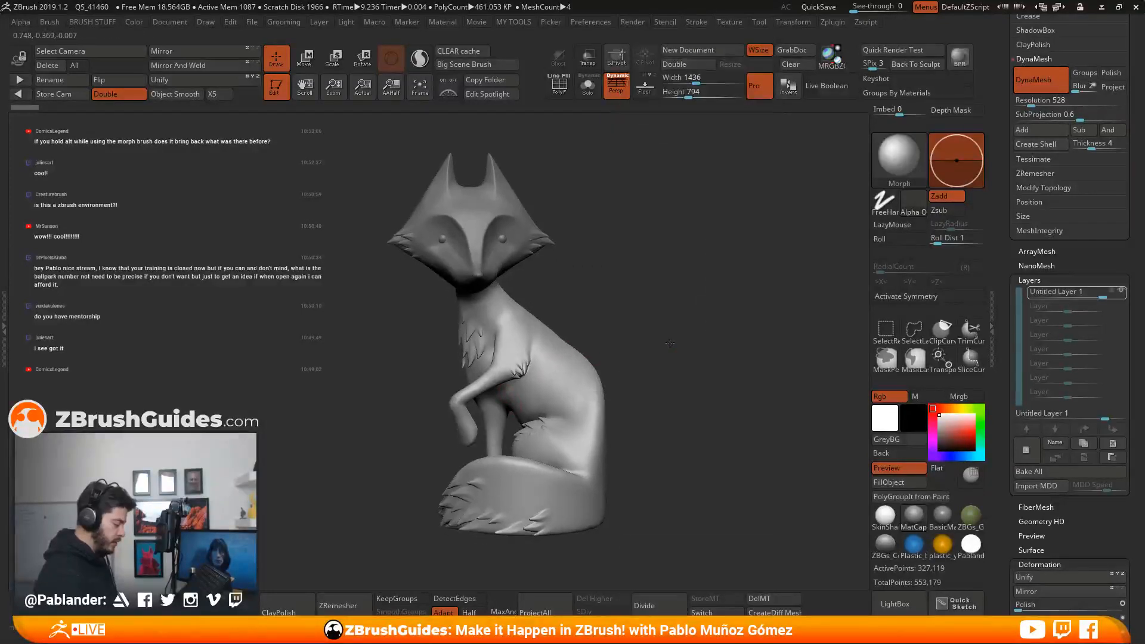
{"action": "key", "text": "shift+r"}
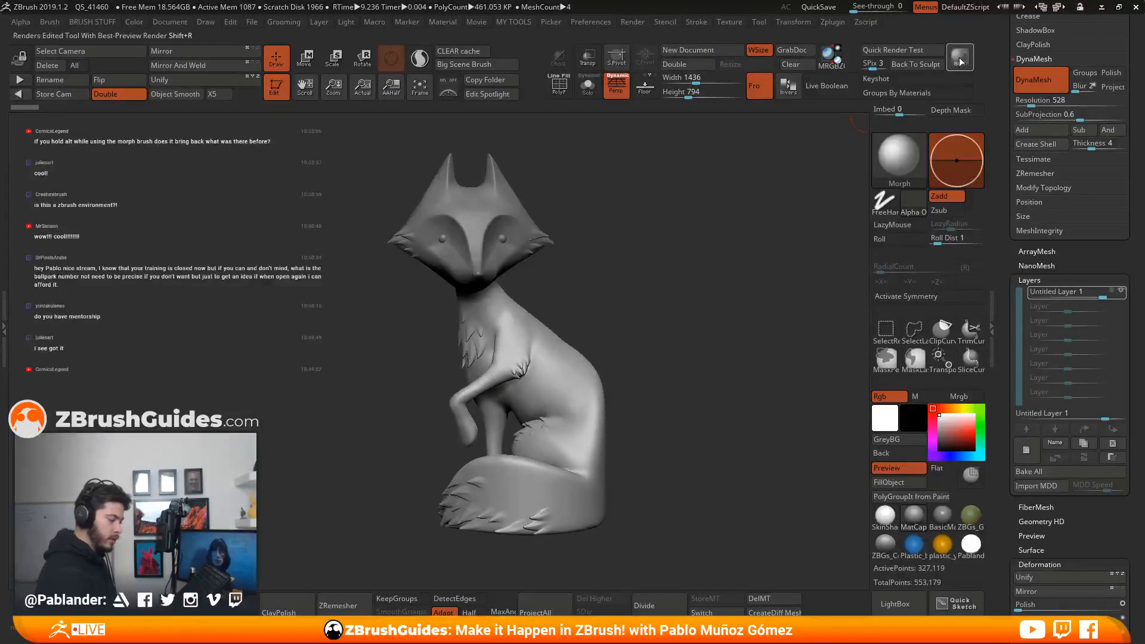
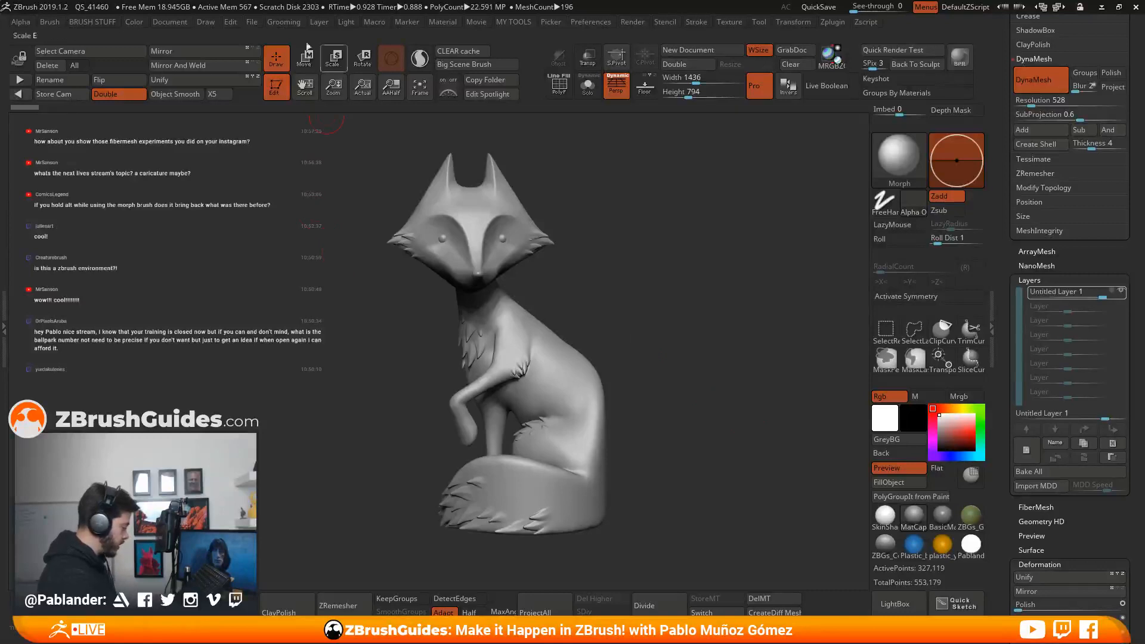
Save the project under the name FOX.
{"action": "left_click", "coordinate": [251, 21]}
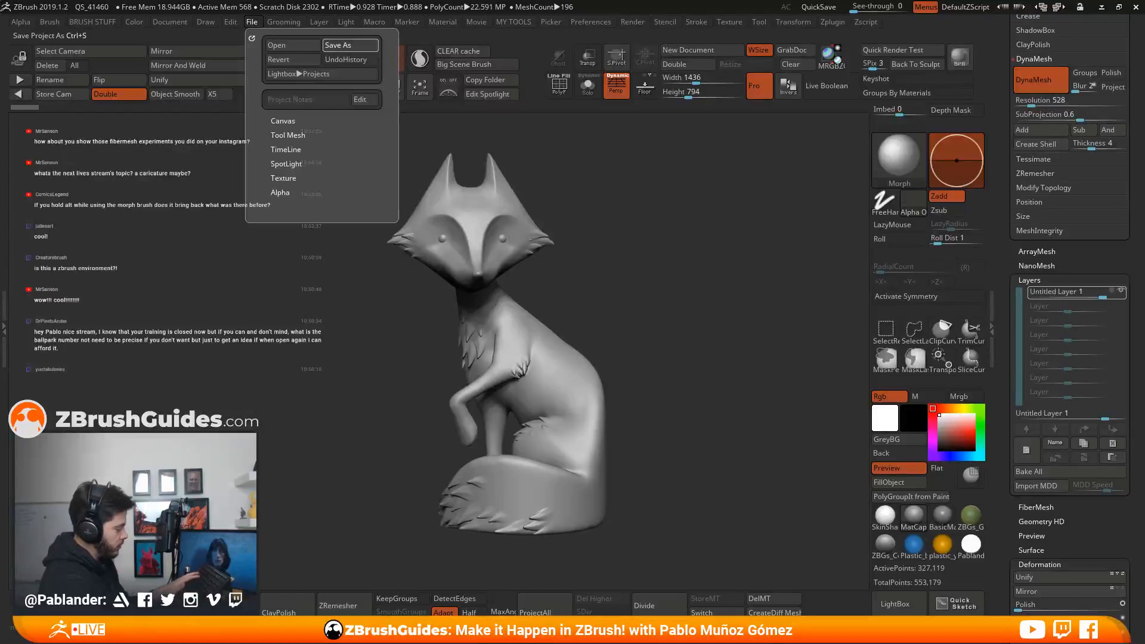
{"action": "left_click", "coordinate": [350, 44]}
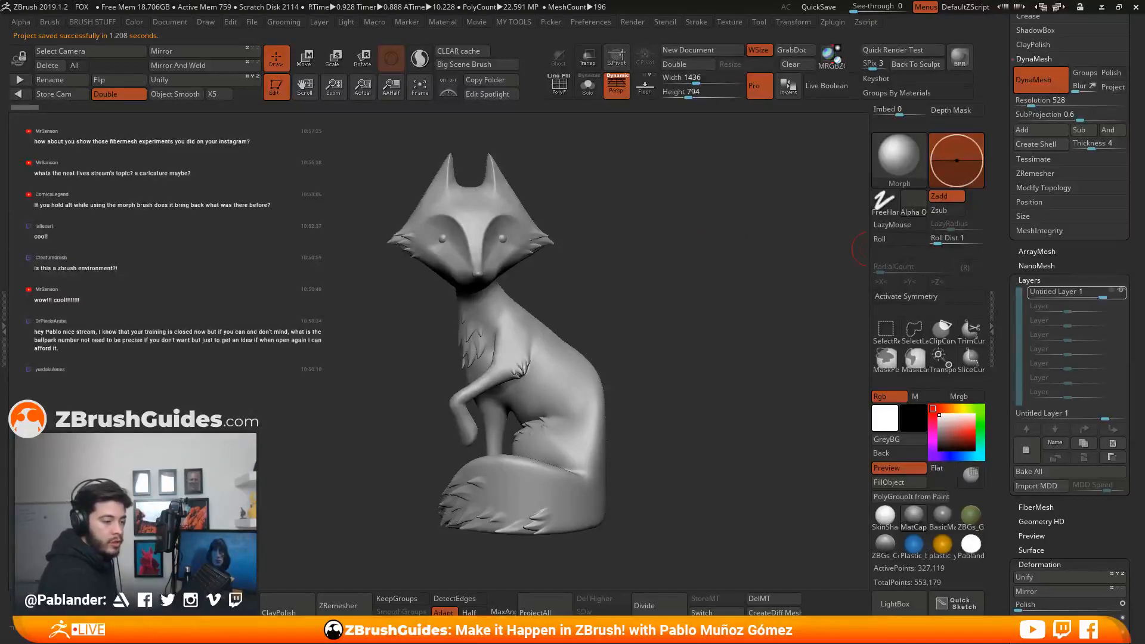
Show the desktop wallpaper and return to the fox scene in ZBrush.
{"action": "key", "text": "super+d"}
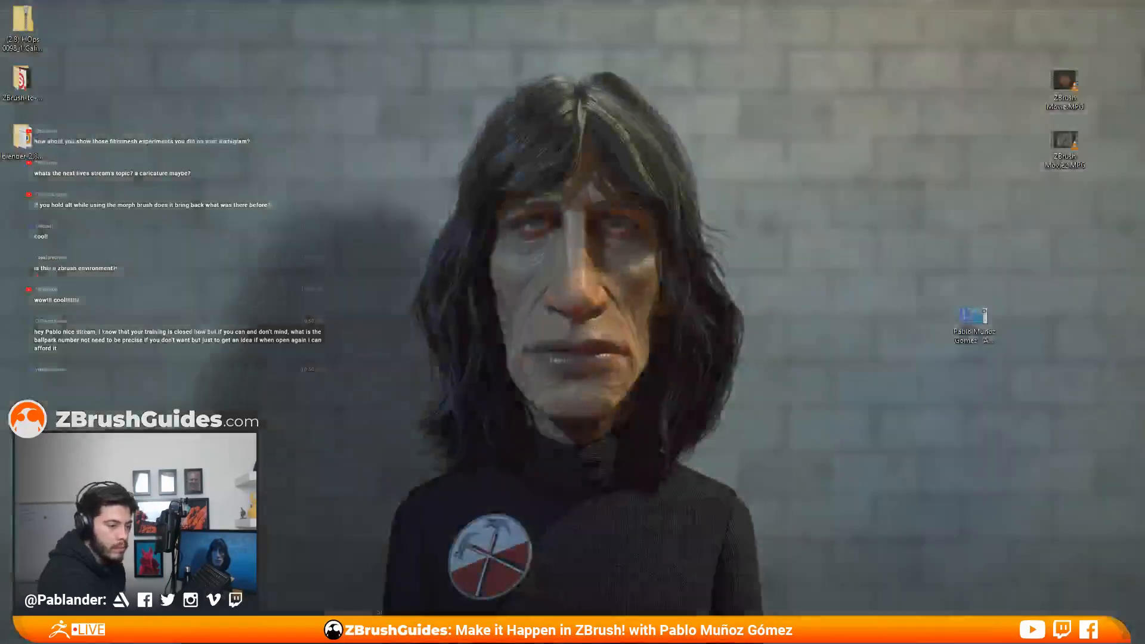
{"action": "key", "text": "super+d"}
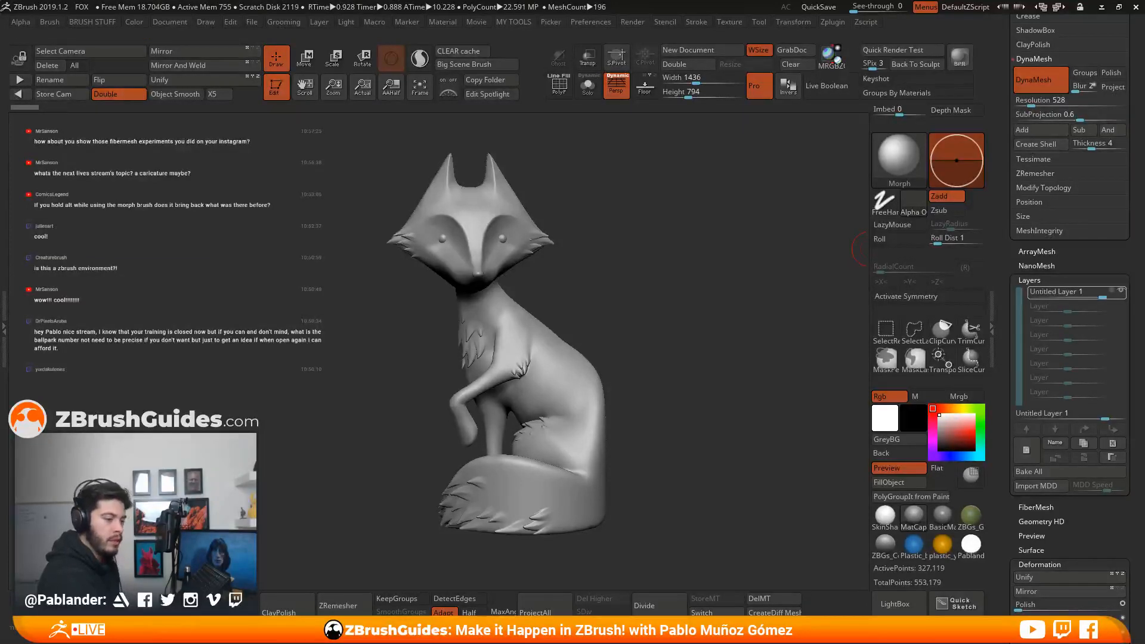
{"action": "key", "text": "super+d"}
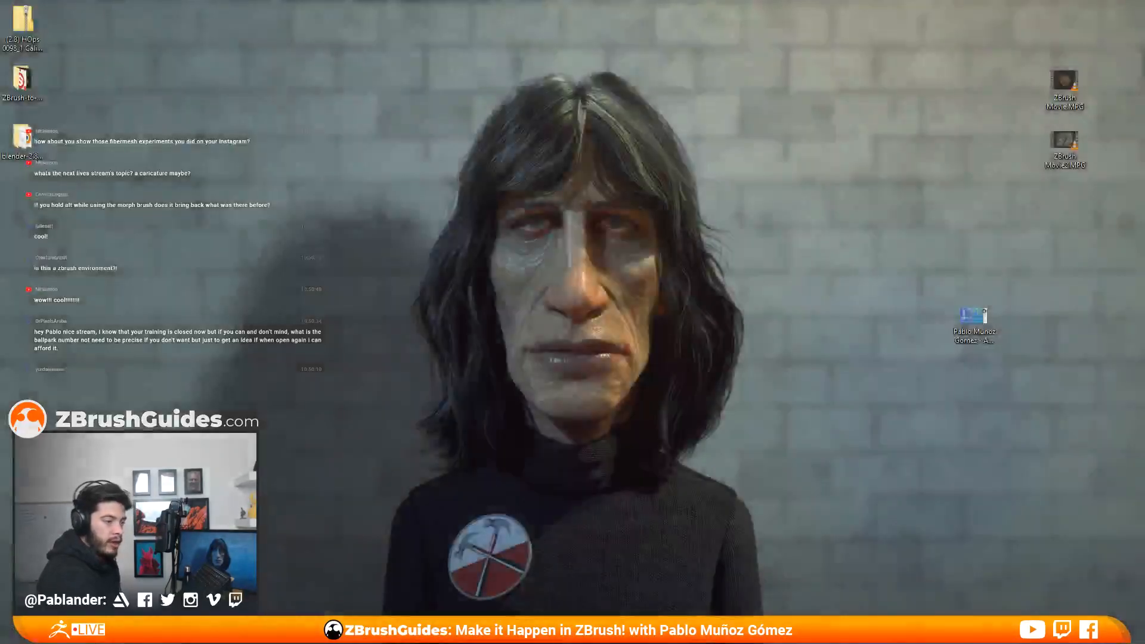
{"action": "key", "text": "super+d"}
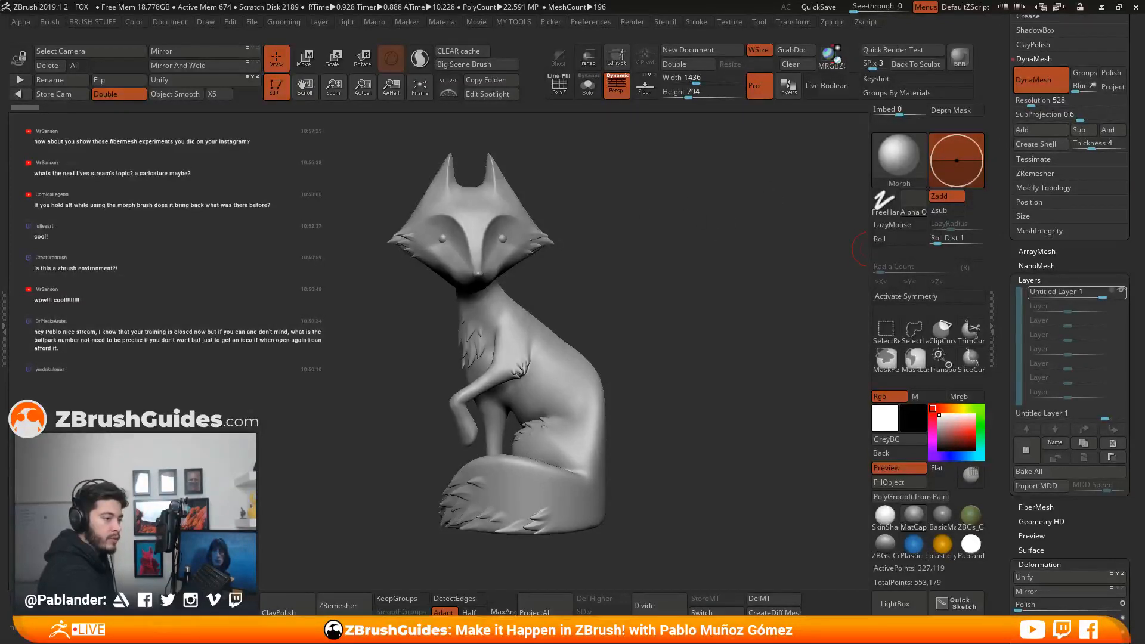
Open the Monster Fur 1 project without saving changes to the current project.
{"action": "key", "text": "ctrl+o"}
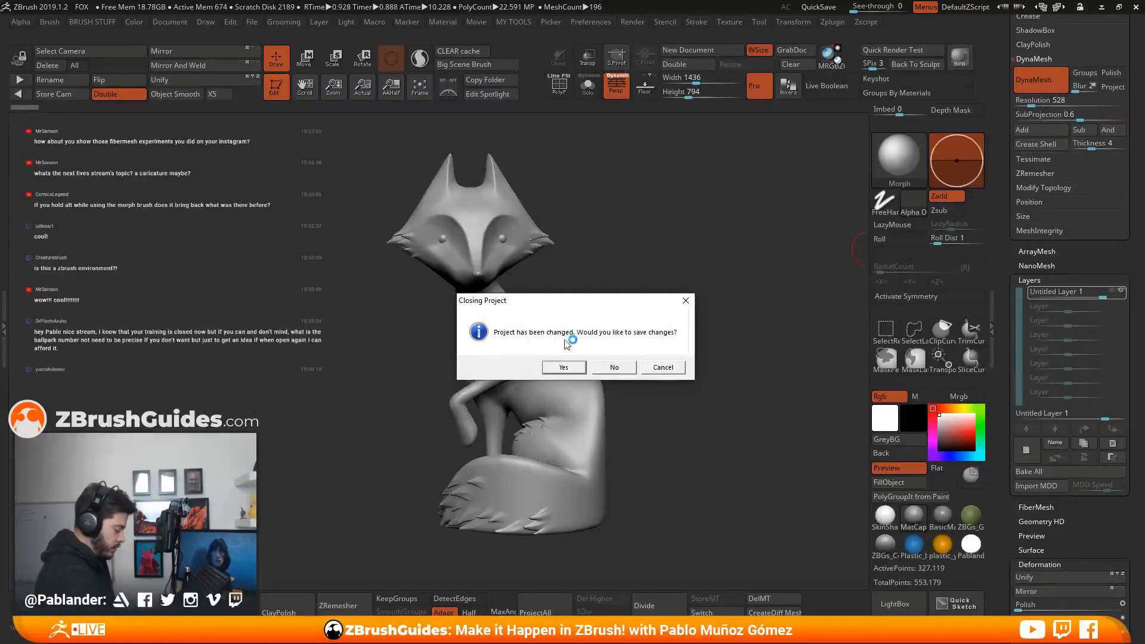
{"action": "left_click", "coordinate": [614, 367]}
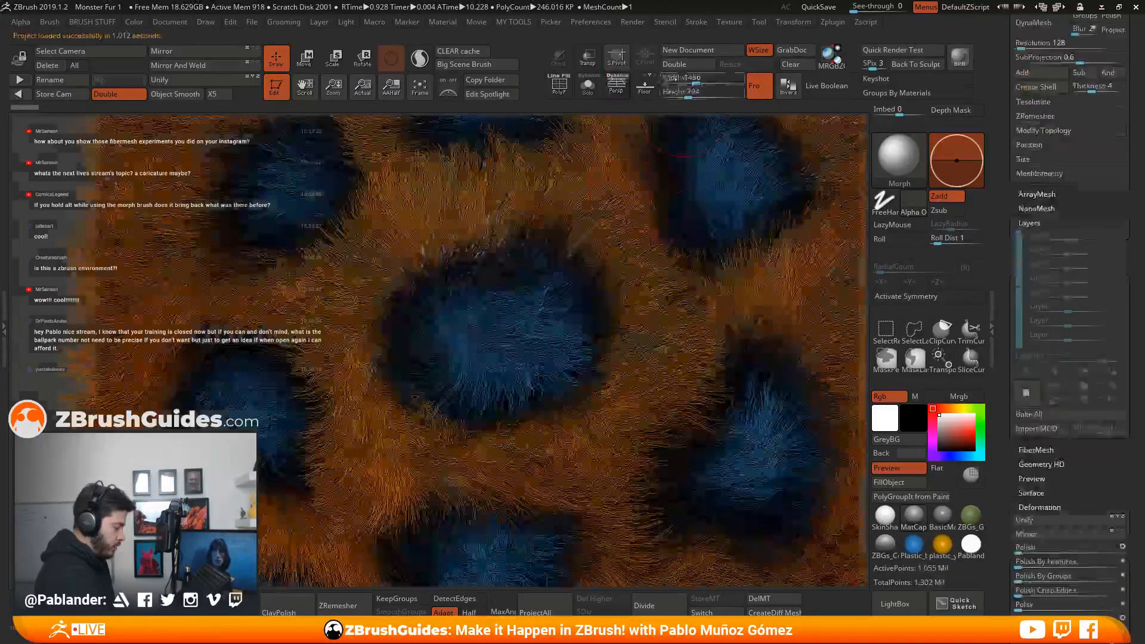
Double the document size to 2872 × 1588, make the fur sample editable again and turn it to a straight front view.
{"action": "left_click", "coordinate": [673, 64]}
{"action": "left_click", "coordinate": [597, 366]}
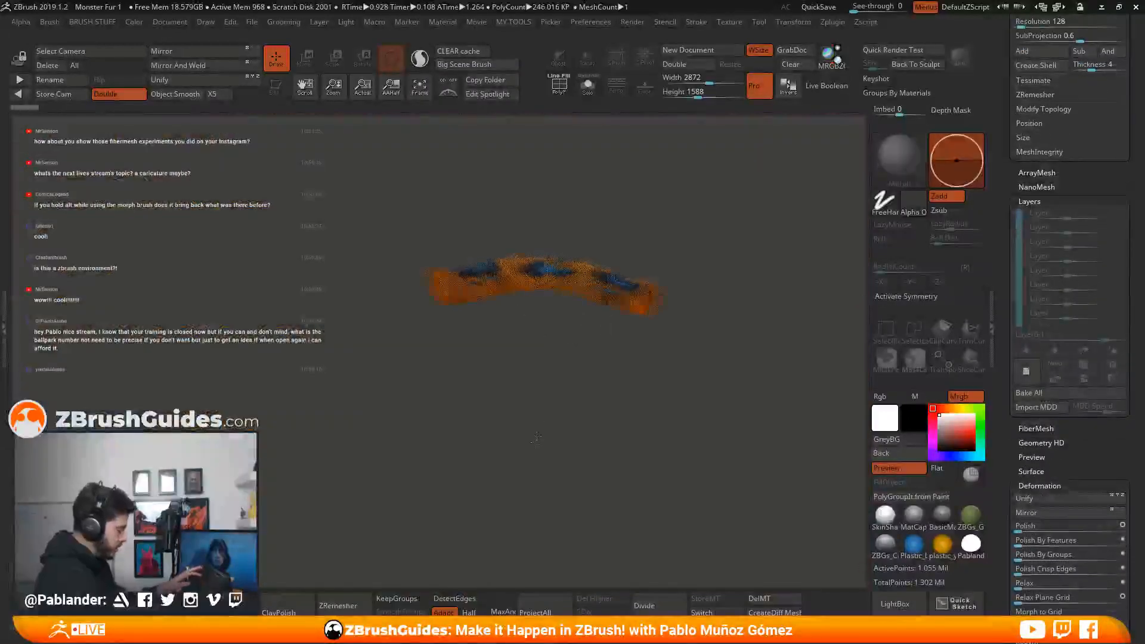
{"action": "key", "text": "t"}
{"action": "left_click_drag", "start_coordinate": [651, 194], "coordinate": [651, 276]}
{"action": "left_click_drag", "start_coordinate": [695, 219], "coordinate": [718, 227], "text": "shift"}
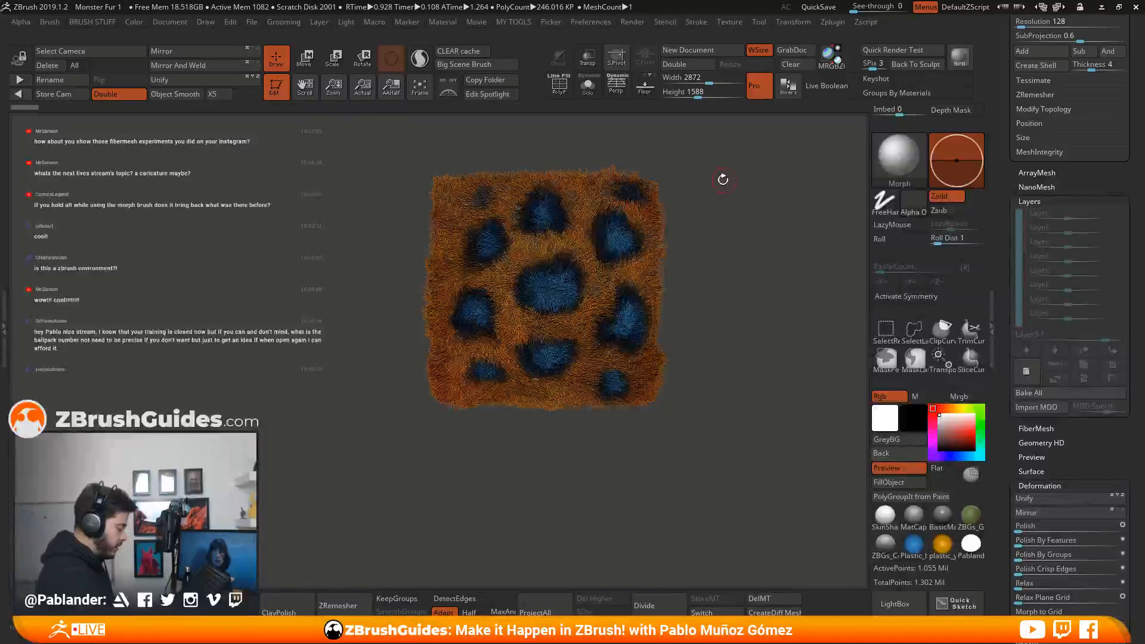
Frame the blue-spotted fur sample close up at actual document size and make a BPR render of it.
{"action": "left_click_drag", "start_coordinate": [330, 90], "coordinate": [334, 67]}
{"action": "left_click", "coordinate": [360, 90]}
{"action": "left_click", "coordinate": [395, 90]}
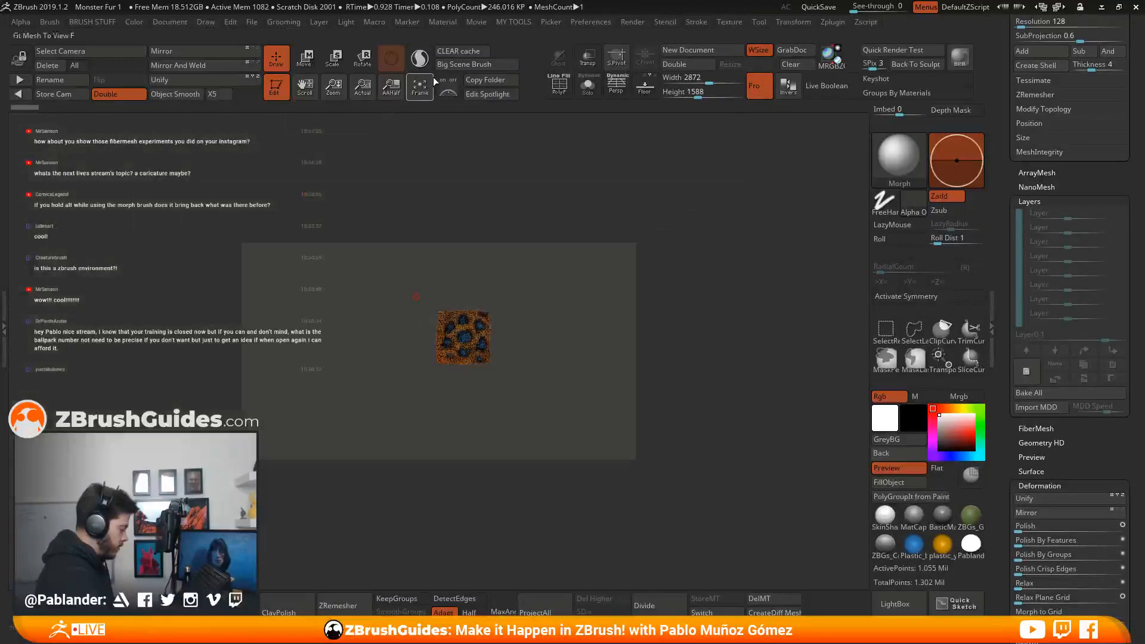
{"action": "left_click", "coordinate": [430, 79]}
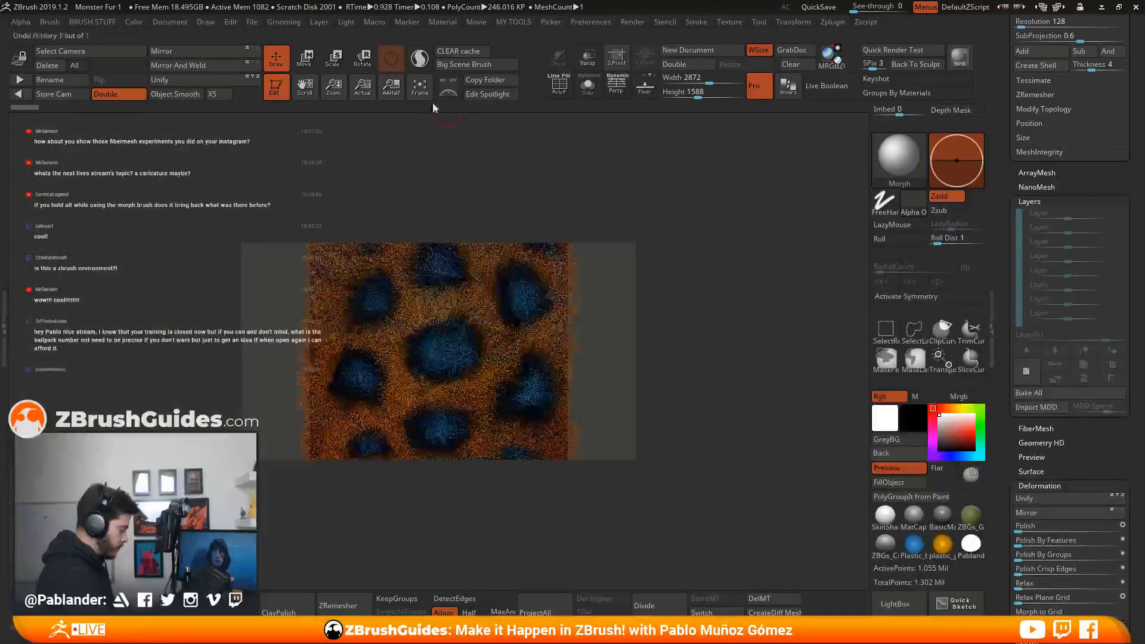
{"action": "left_click", "coordinate": [362, 88]}
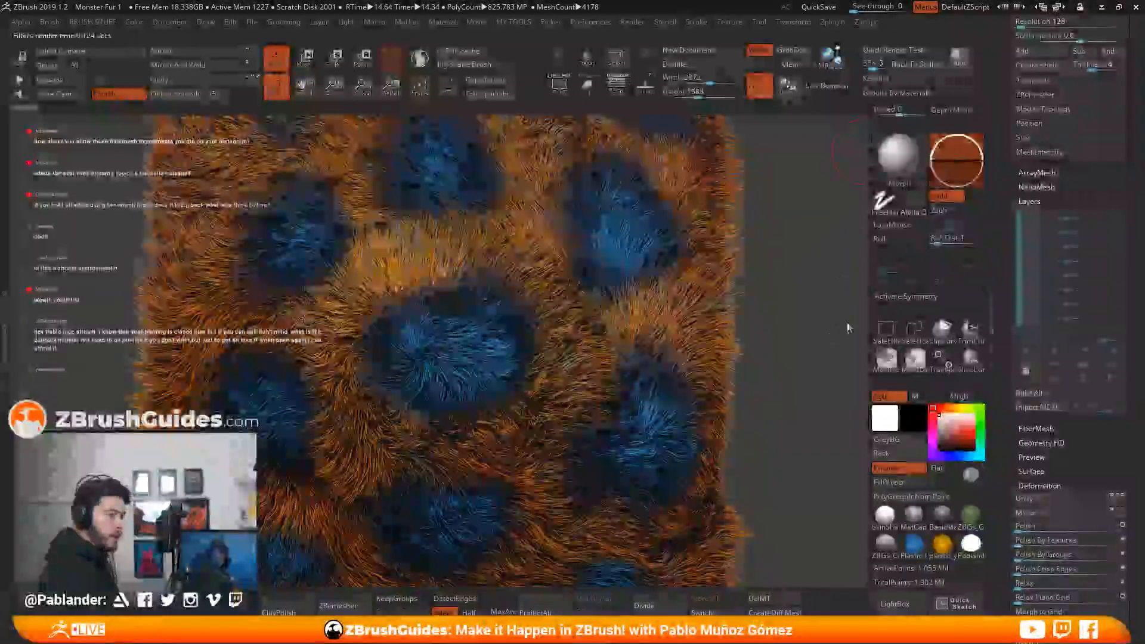
{"action": "left_click", "coordinate": [790, 220]}
{"action": "right_click_drag", "start_coordinate": [488, 248], "coordinate": [640, 252], "text": "alt"}
{"action": "left_click", "coordinate": [959, 57]}
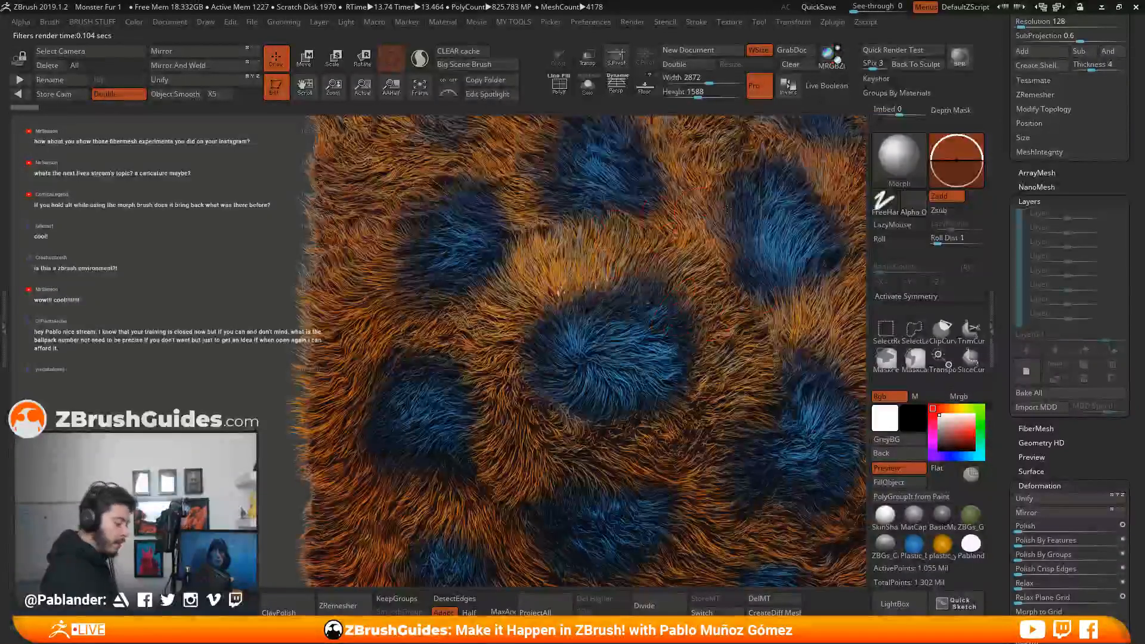
Toggle the BPR filters F1, F2 and F3 to compare their effect on the rendered fur.
{"action": "left_click", "coordinate": [635, 20]}
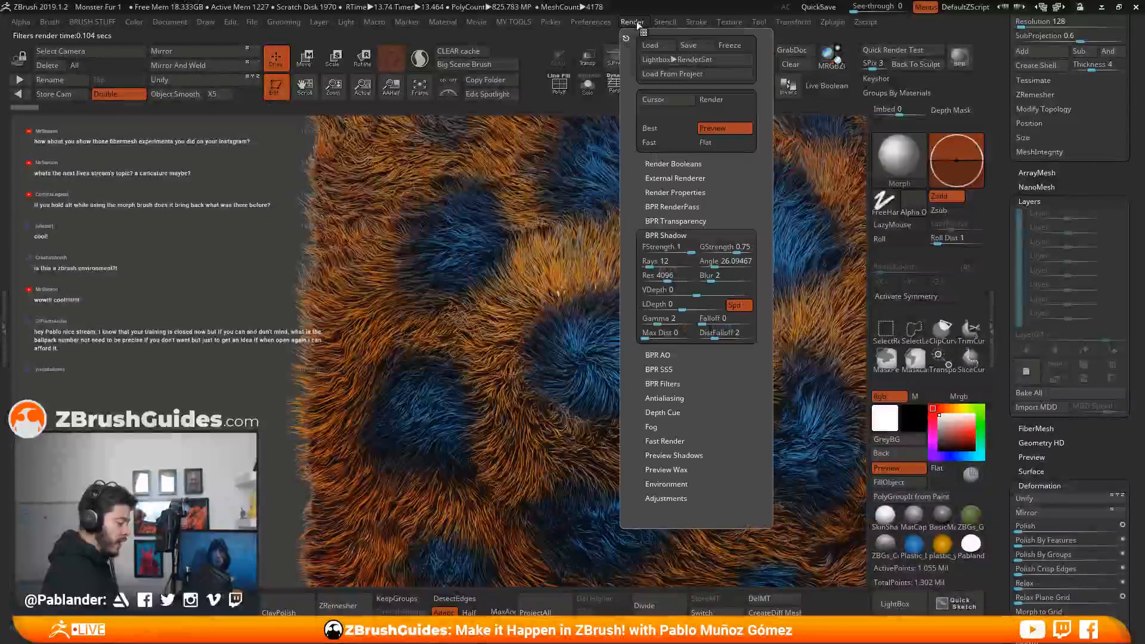
{"action": "left_click", "coordinate": [687, 236]}
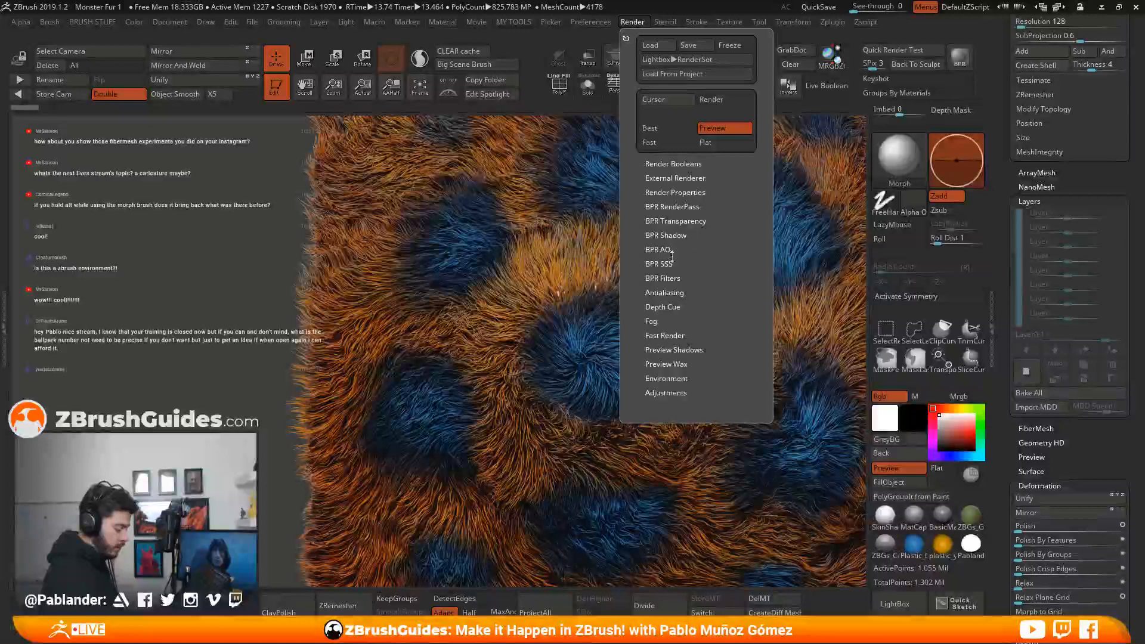
{"action": "left_click", "coordinate": [673, 276]}
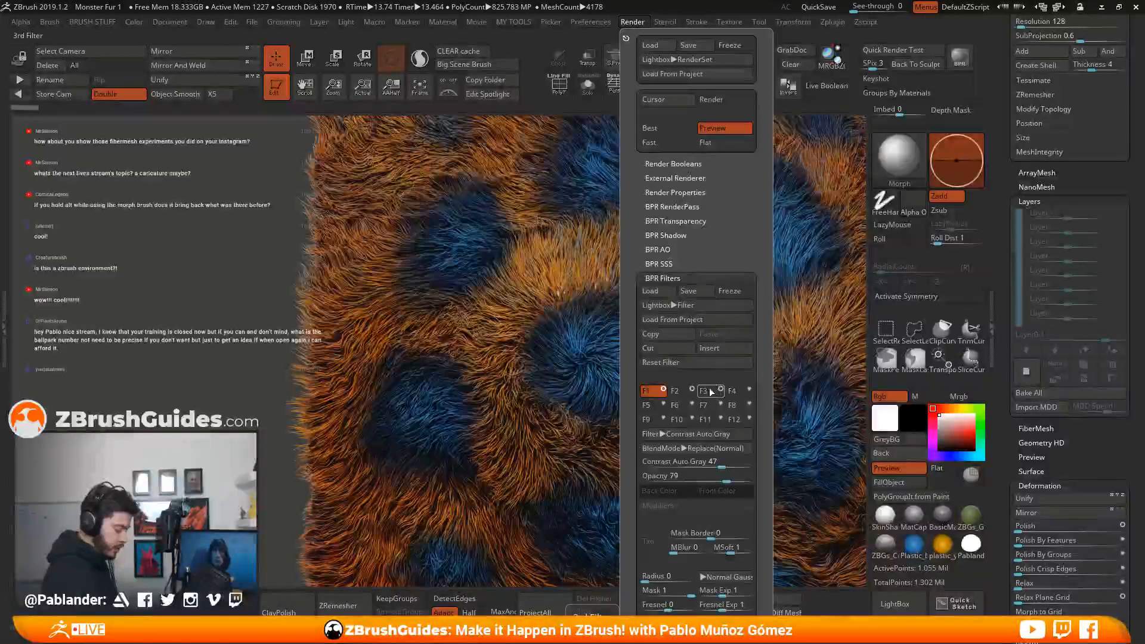
{"action": "left_click", "coordinate": [664, 389]}
{"action": "left_click", "coordinate": [664, 390]}
{"action": "left_click", "coordinate": [663, 390]}
{"action": "left_click", "coordinate": [664, 389]}
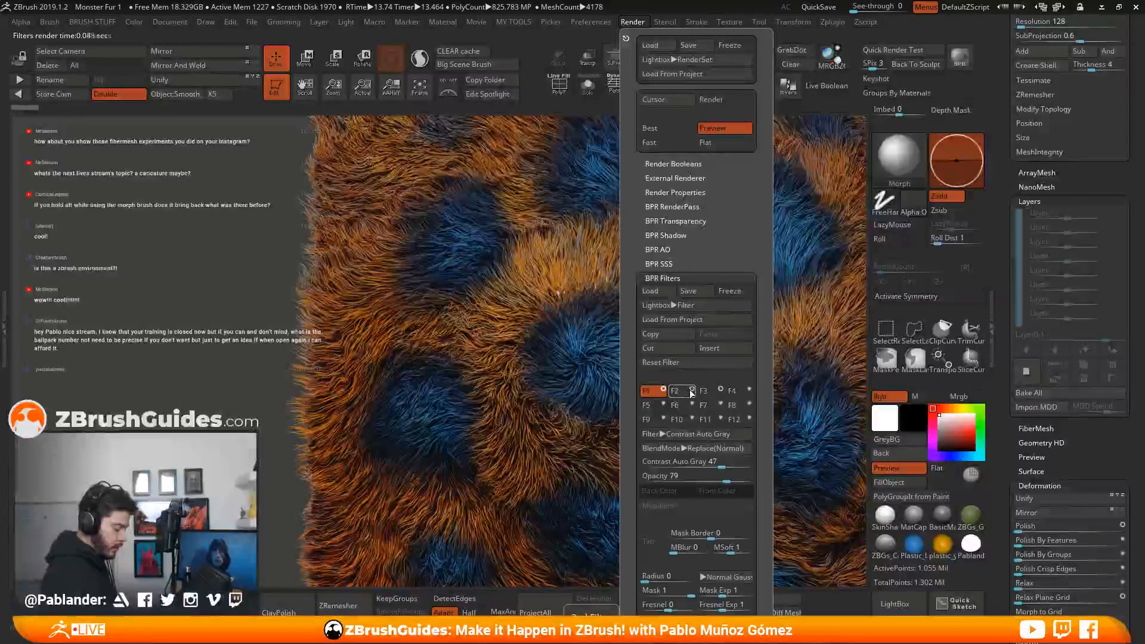
{"action": "left_click", "coordinate": [690, 389]}
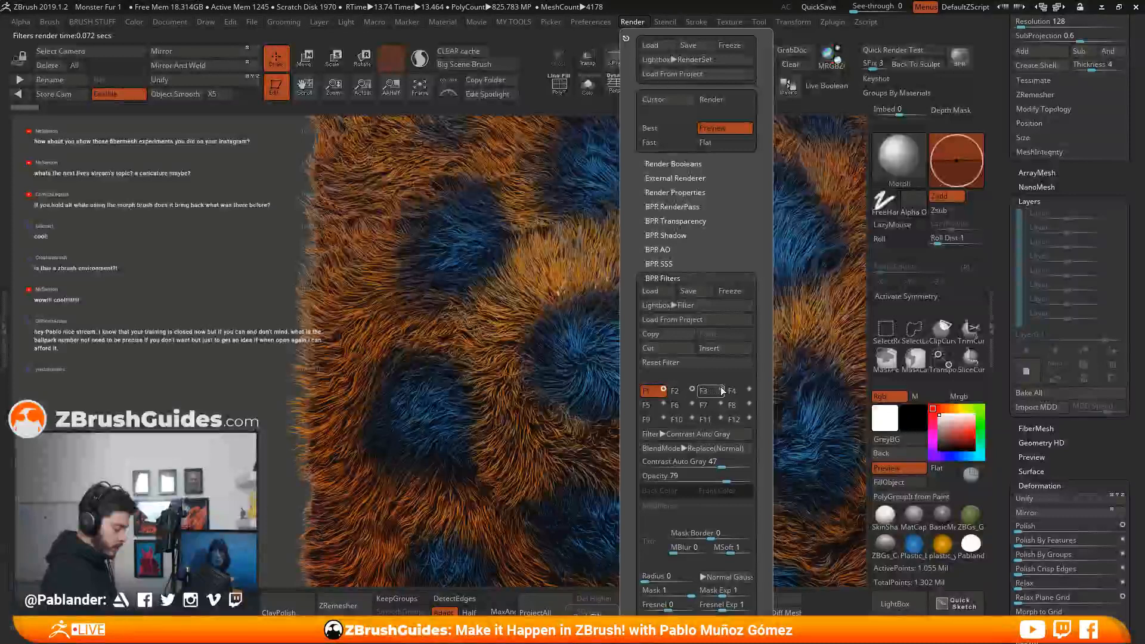
{"action": "left_click", "coordinate": [721, 390]}
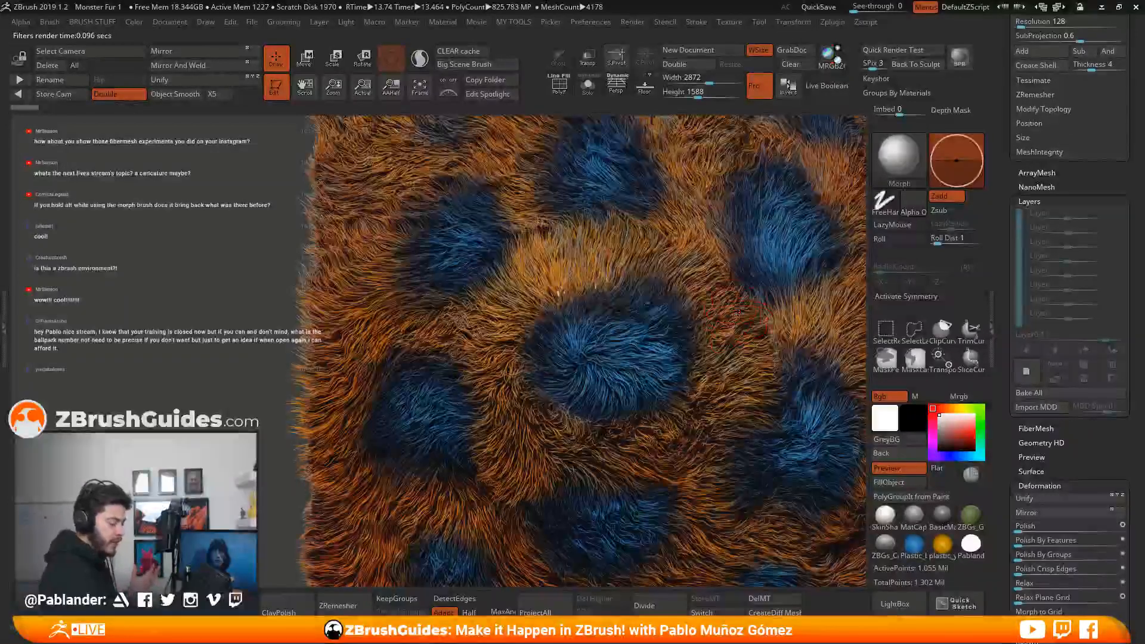
Select the fur sample's Base subtool and isolate it from the Fibers149 subtool.
{"action": "scroll", "coordinate": [1038, 321], "scroll_direction": "up", "scroll_amount": 8}
{"action": "scroll", "coordinate": [1050, 310], "scroll_direction": "up", "scroll_amount": 10}
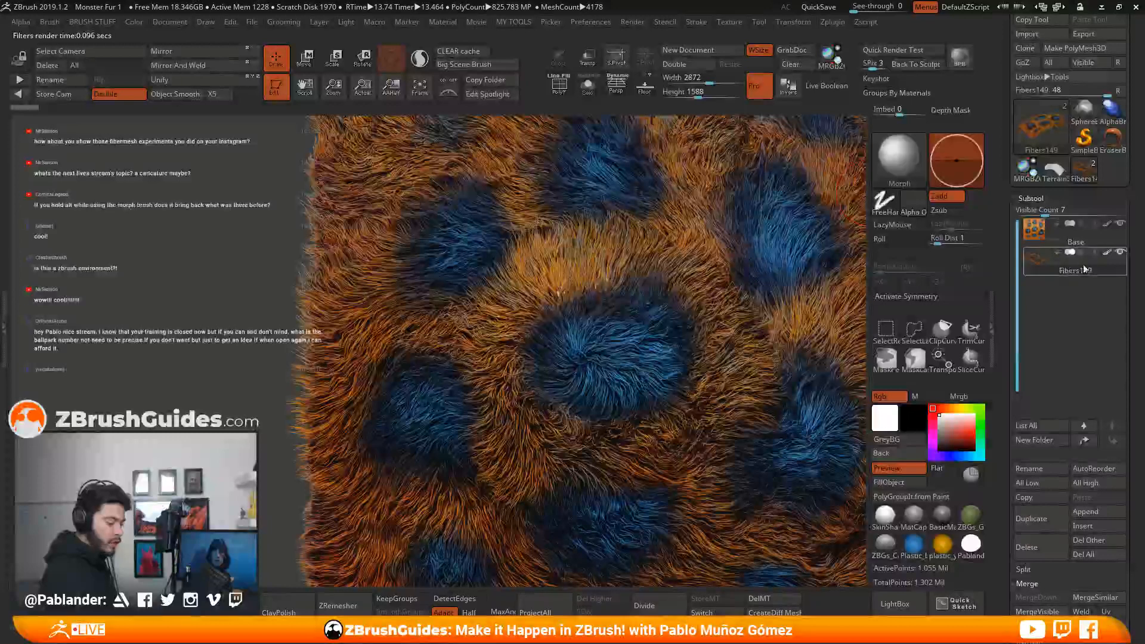
{"action": "mouse_move", "coordinate": [1060, 242]}
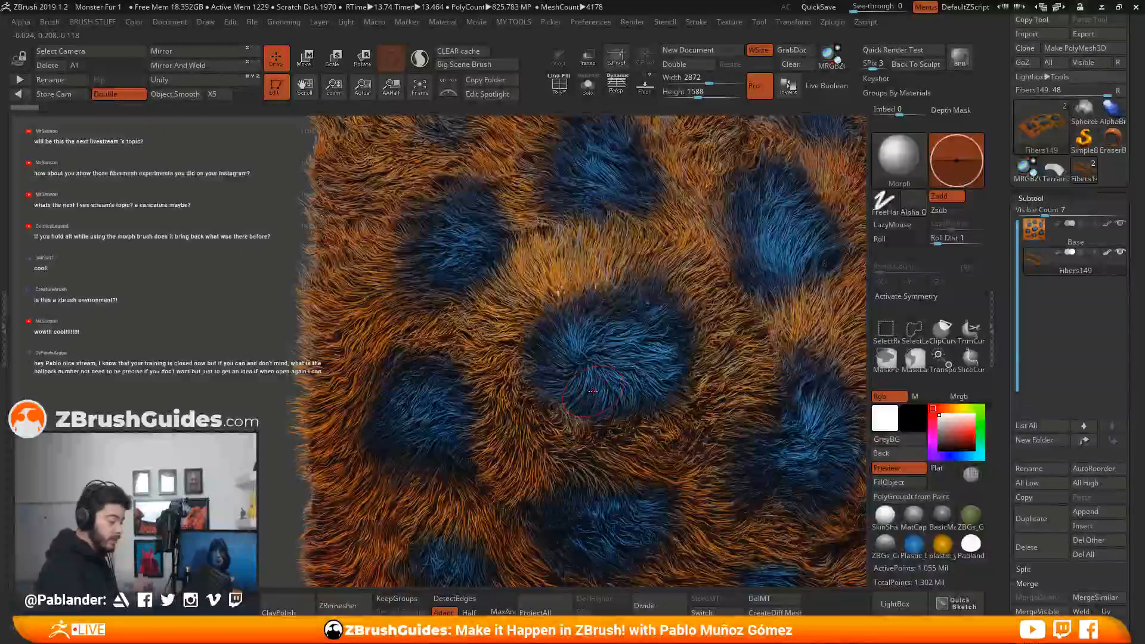
{"action": "left_click", "coordinate": [1092, 240]}
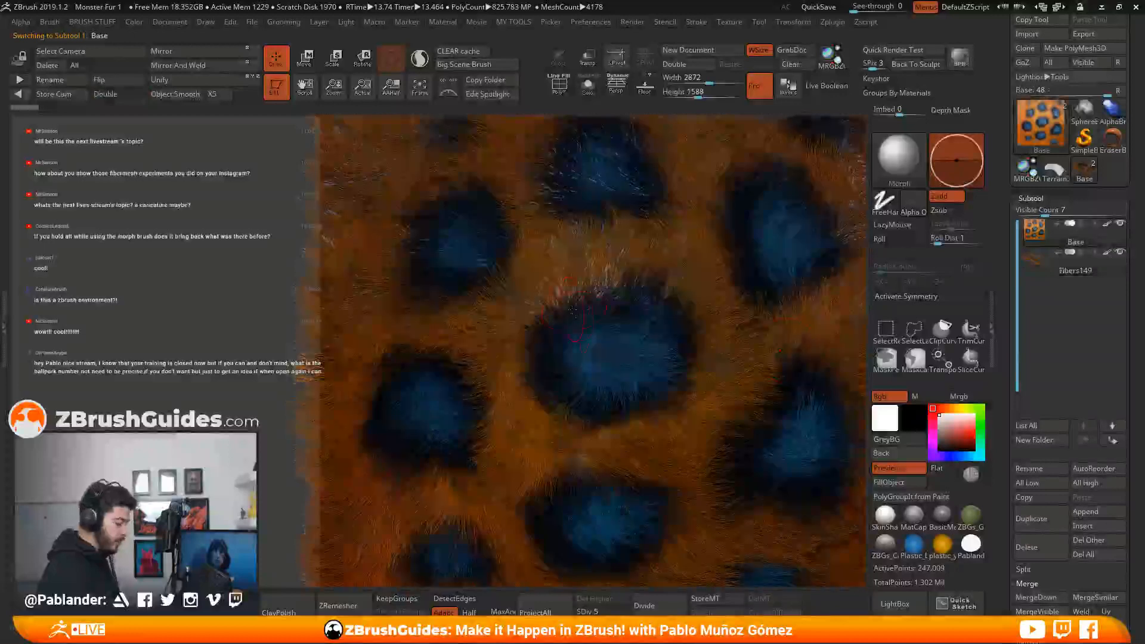
{"action": "key", "text": "alt+s"}
{"action": "mouse_move", "coordinate": [632, 304]}
{"action": "right_mouse_down"}
{"action": "mouse_move", "coordinate": [686, 334]}
{"action": "mouse_move", "coordinate": [856, 213]}
{"action": "right_mouse_up"}
{"action": "left_click", "coordinate": [689, 338]}
{"action": "left_click", "coordinate": [648, 310]}
{"action": "left_click", "coordinate": [818, 241]}
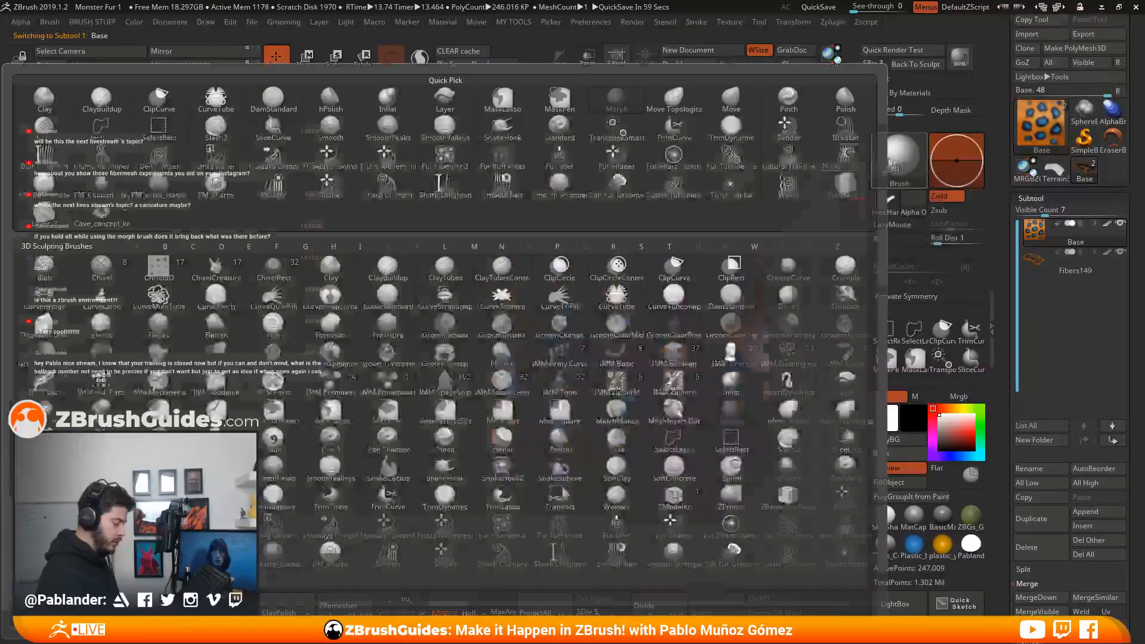
Choose the Move brush and check the current material of the isolated Base plane.
{"action": "left_click", "coordinate": [895, 161]}
{"action": "key", "text": "m"}
{"action": "key", "text": "v"}
{"action": "mouse_move", "coordinate": [715, 223]}
{"action": "right_mouse_down"}
{"action": "mouse_move", "coordinate": [707, 257]}
{"action": "mouse_move", "coordinate": [734, 292]}
{"action": "right_mouse_up"}
{"action": "right_click_drag", "start_coordinate": [756, 238], "coordinate": [716, 215]}
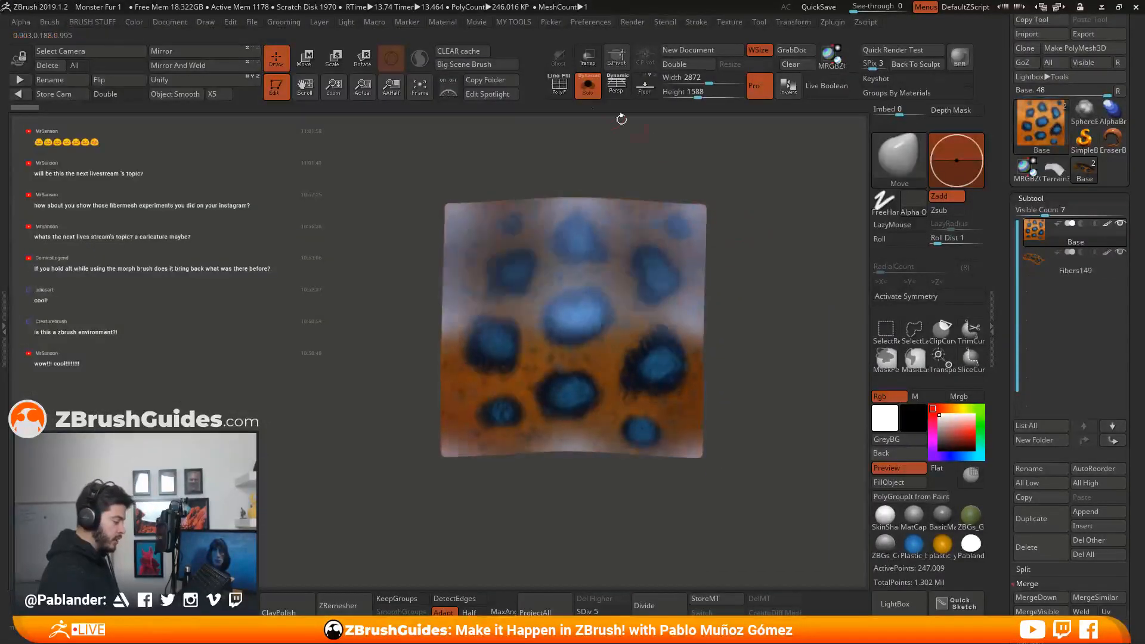
{"action": "left_click", "coordinate": [448, 23]}
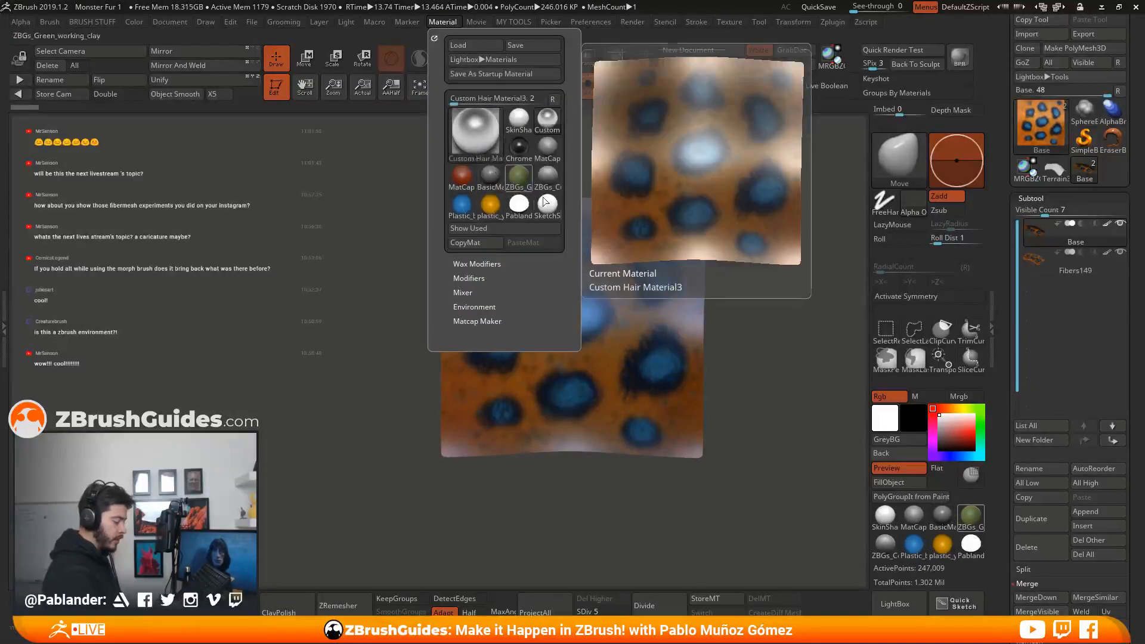
{"action": "left_click_drag", "start_coordinate": [729, 303], "coordinate": [775, 349]}
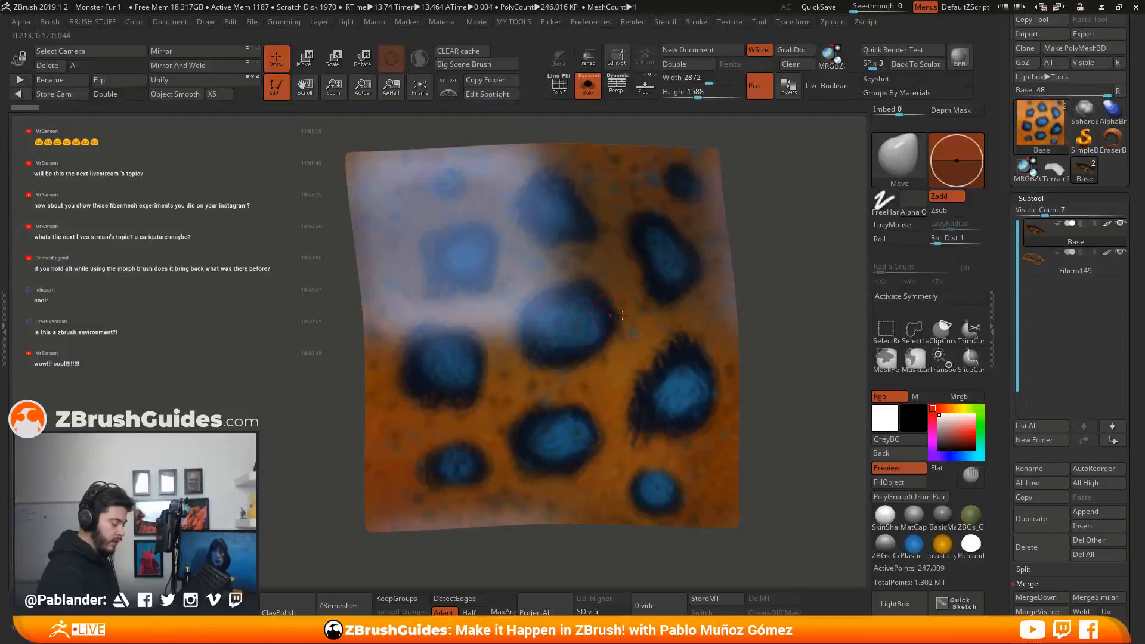
Turn on the FiberMesh preview on the Base plane and inspect the generated fibers from another angle.
{"action": "scroll", "coordinate": [1025, 137], "scroll_direction": "down", "scroll_amount": 10}
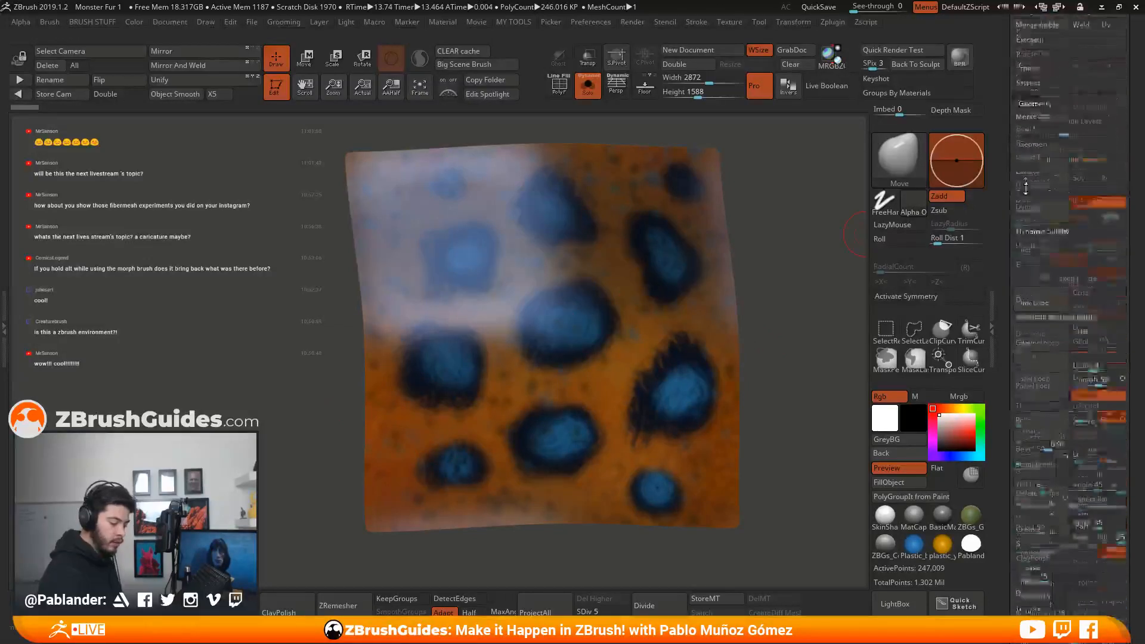
{"action": "scroll", "coordinate": [1037, 238], "scroll_direction": "down", "scroll_amount": 10}
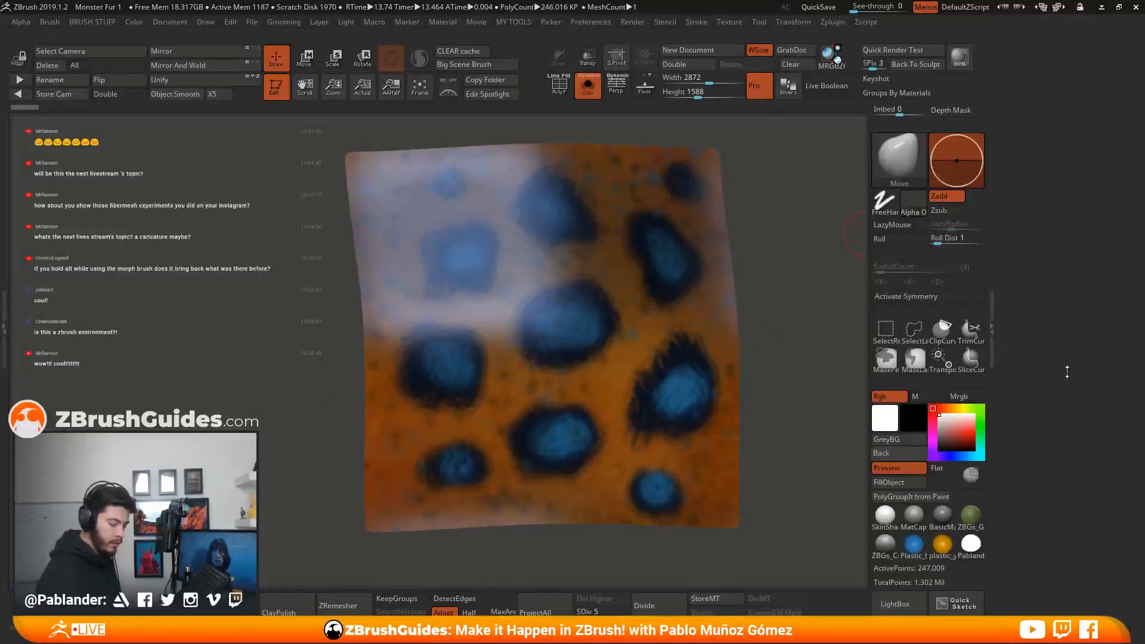
{"action": "scroll", "coordinate": [1056, 308], "scroll_direction": "up", "scroll_amount": 5}
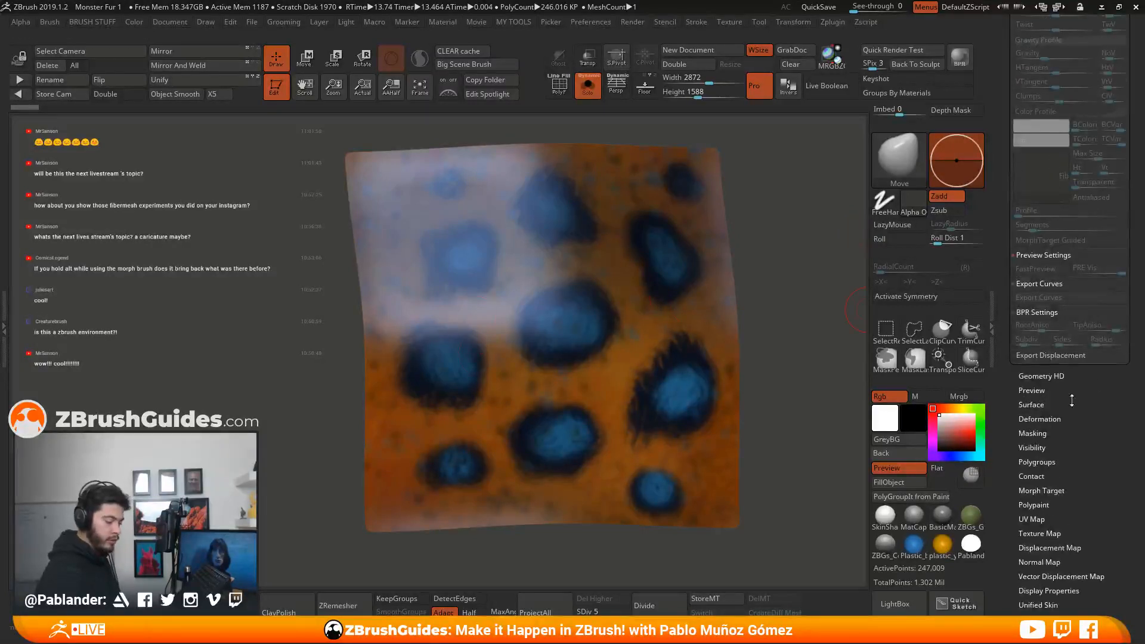
{"action": "left_click", "coordinate": [1048, 84]}
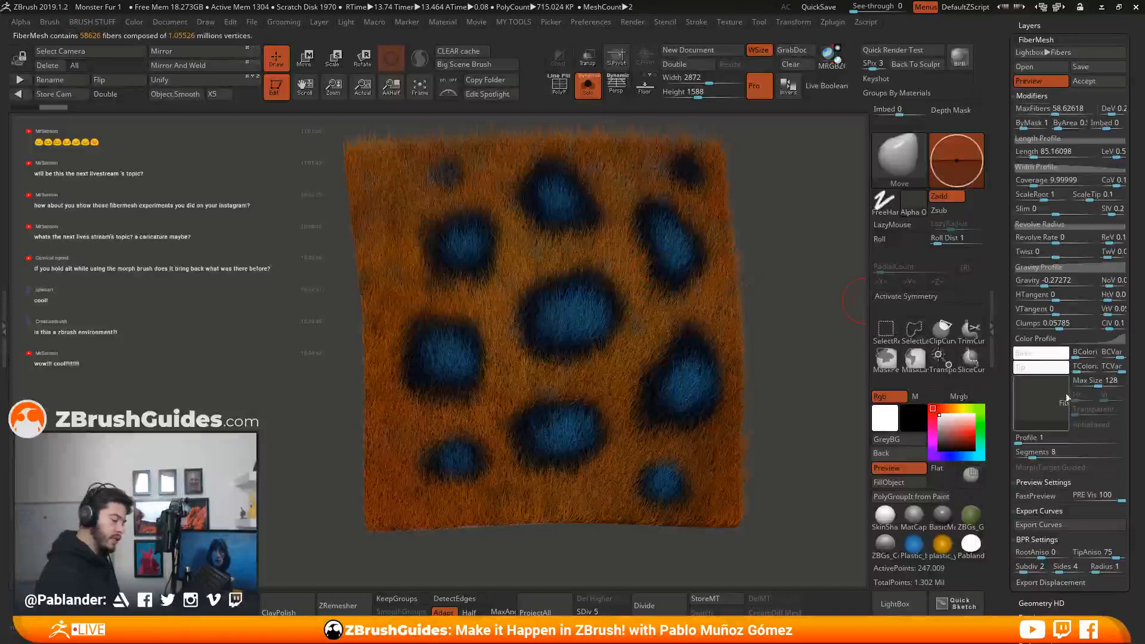
{"action": "left_click", "coordinate": [1044, 40]}
{"action": "left_click_drag", "start_coordinate": [1045, 59], "coordinate": [1039, 234]}
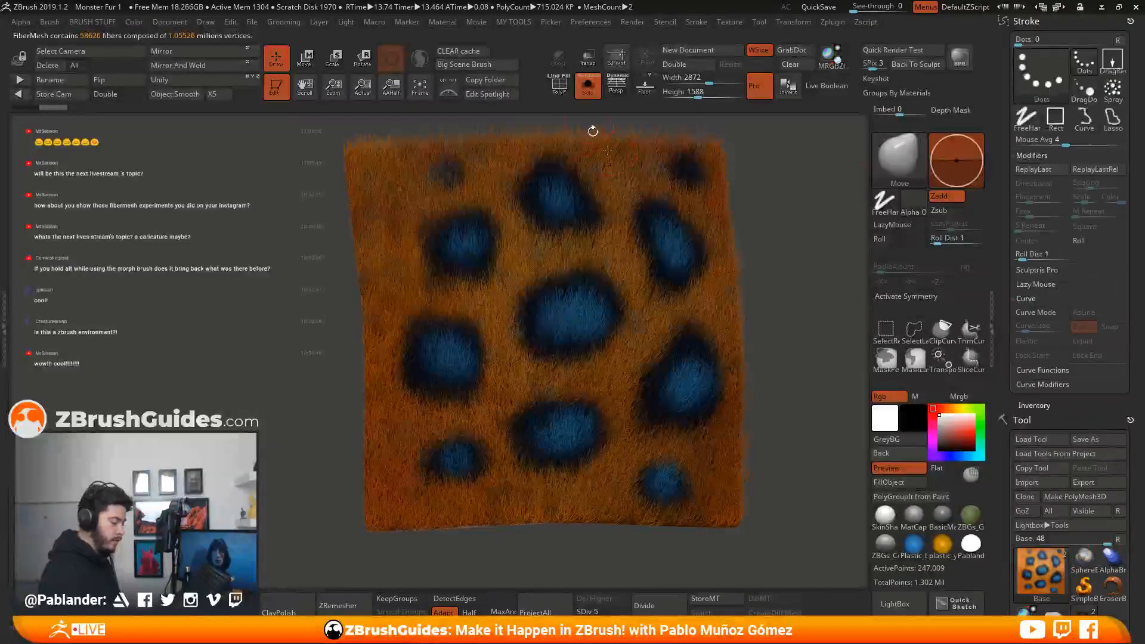
{"action": "left_click_drag", "start_coordinate": [667, 150], "coordinate": [724, 269]}
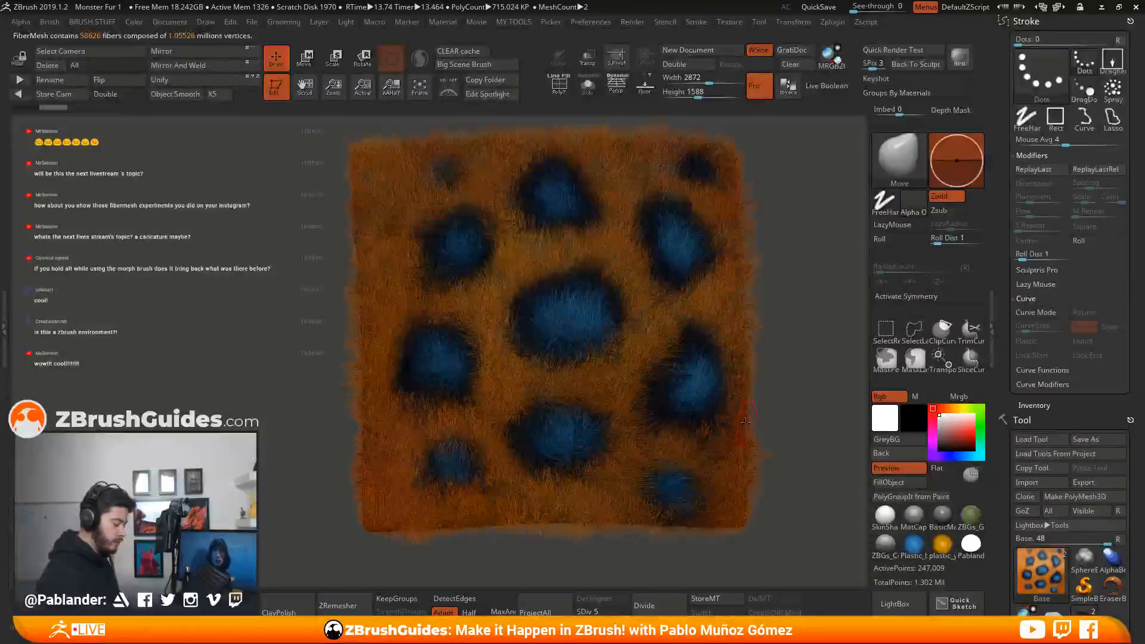
{"action": "left_click", "coordinate": [587, 86]}
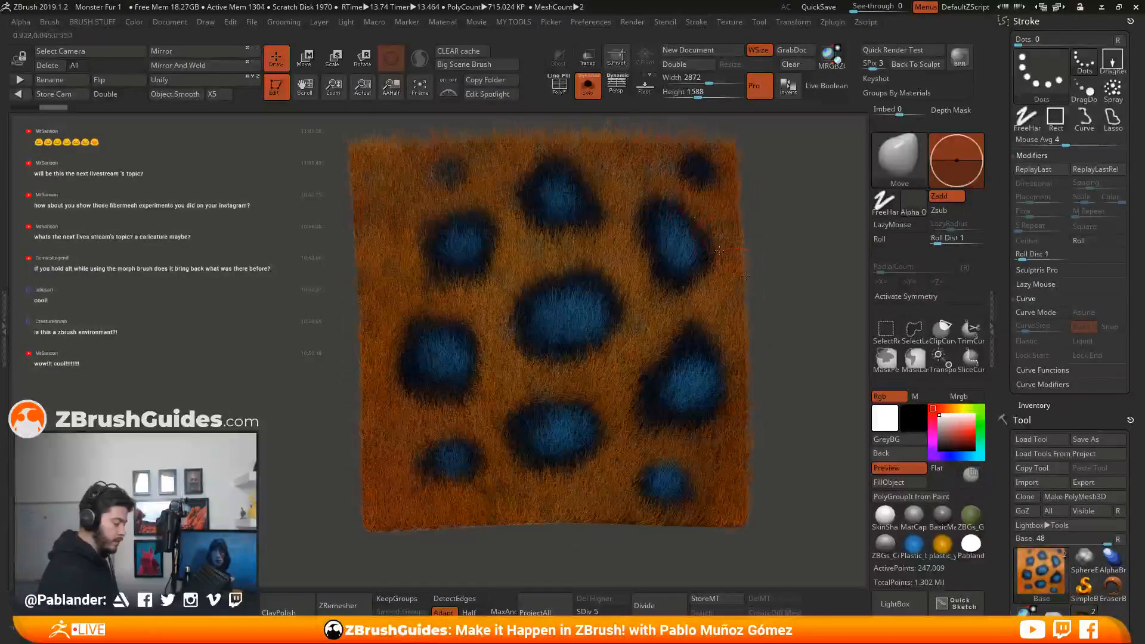
Turn off the FiberMesh preview and leave Solo mode to show the groomed fibers close up.
{"action": "left_click_drag", "start_coordinate": [1006, 343], "coordinate": [1055, 176]}
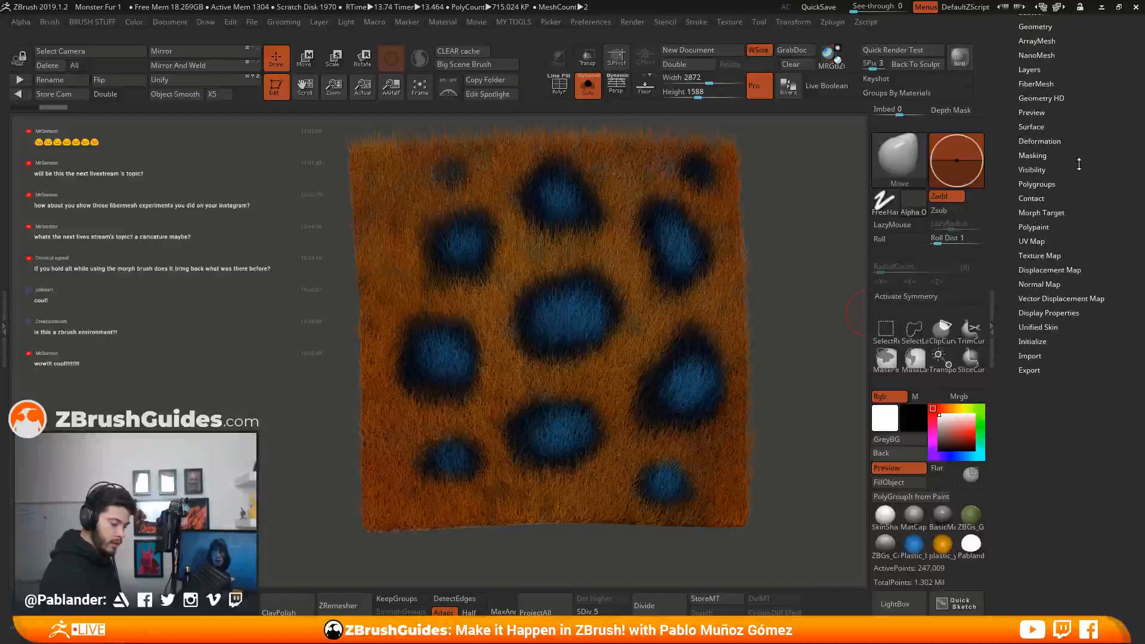
{"action": "left_click", "coordinate": [1051, 84], "text": "shift"}
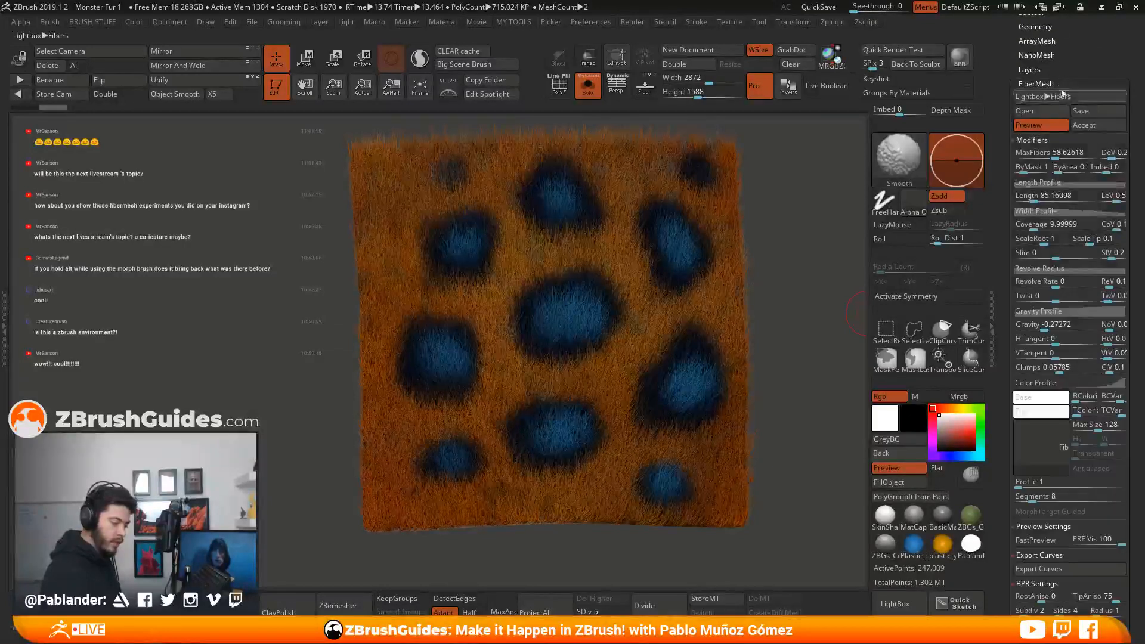
{"action": "left_click", "coordinate": [1045, 125]}
{"action": "left_click_drag", "start_coordinate": [1049, 137], "coordinate": [1052, 262]}
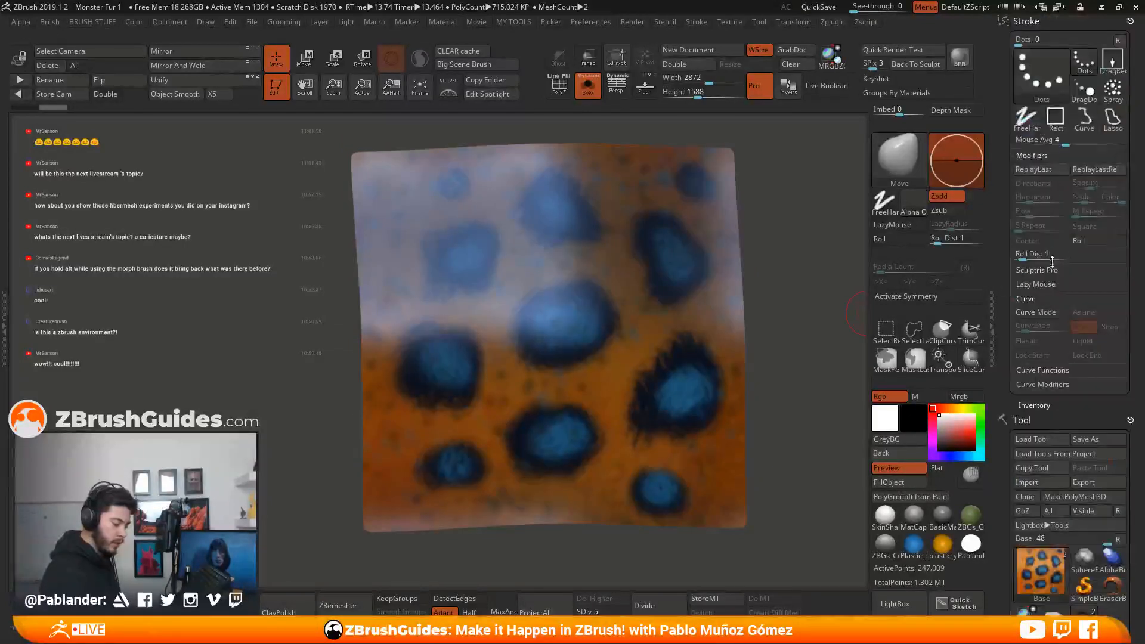
{"action": "left_click", "coordinate": [586, 93]}
{"action": "left_click_drag", "start_coordinate": [793, 369], "coordinate": [858, 360]}
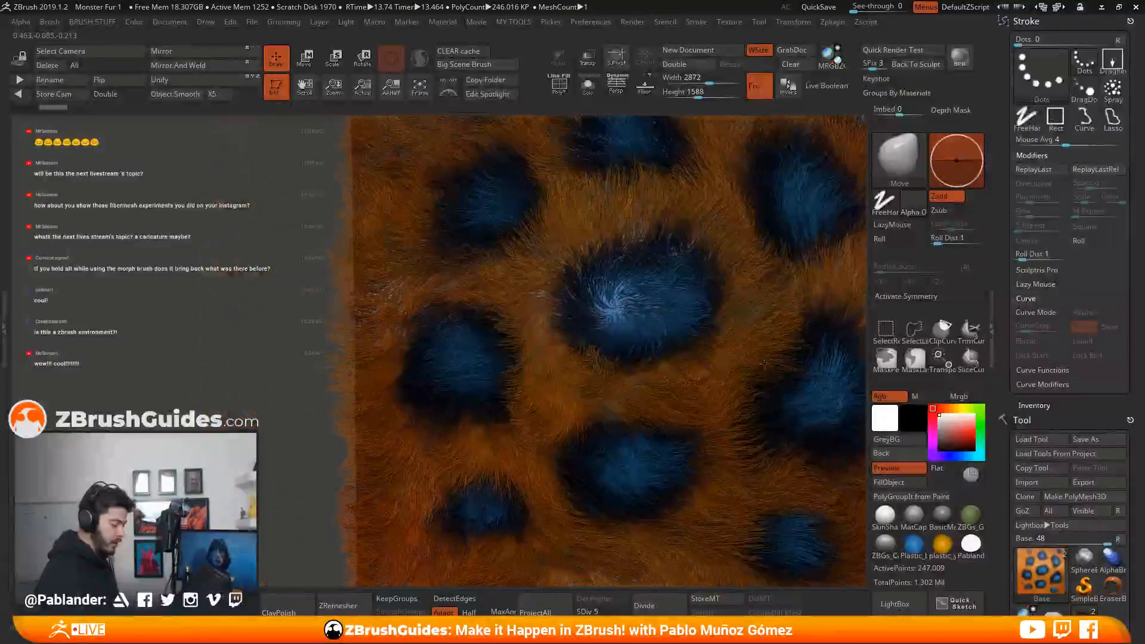